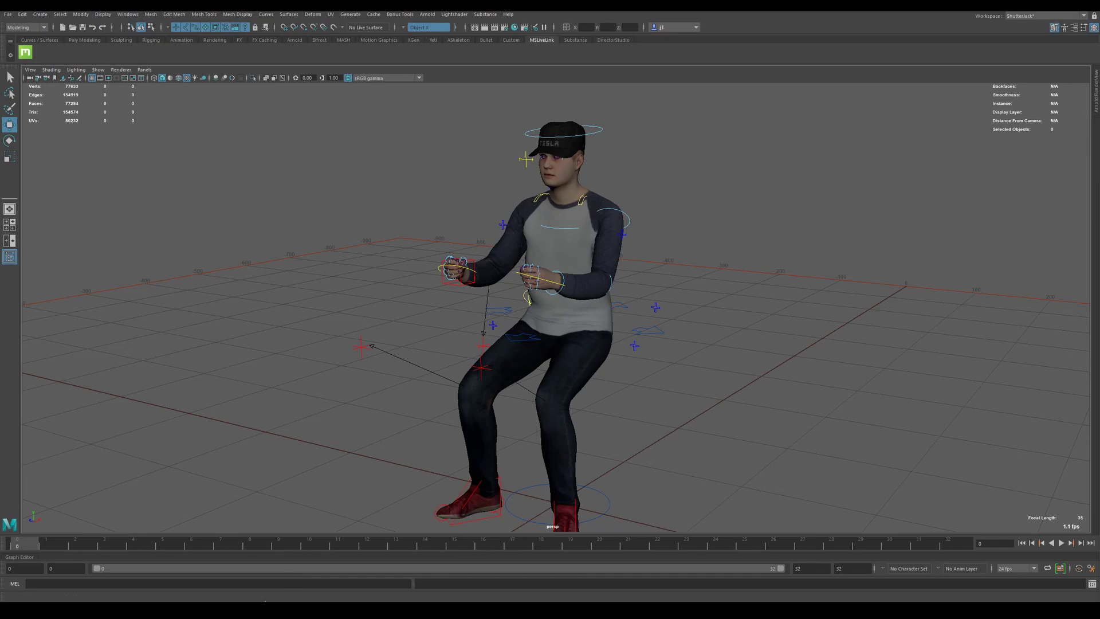
- Switch to ZBrush and examine the male base mesh's topology on the head, neck and full body, finishing in a front view
{"action": "left_click", "coordinate": [331, 533]}
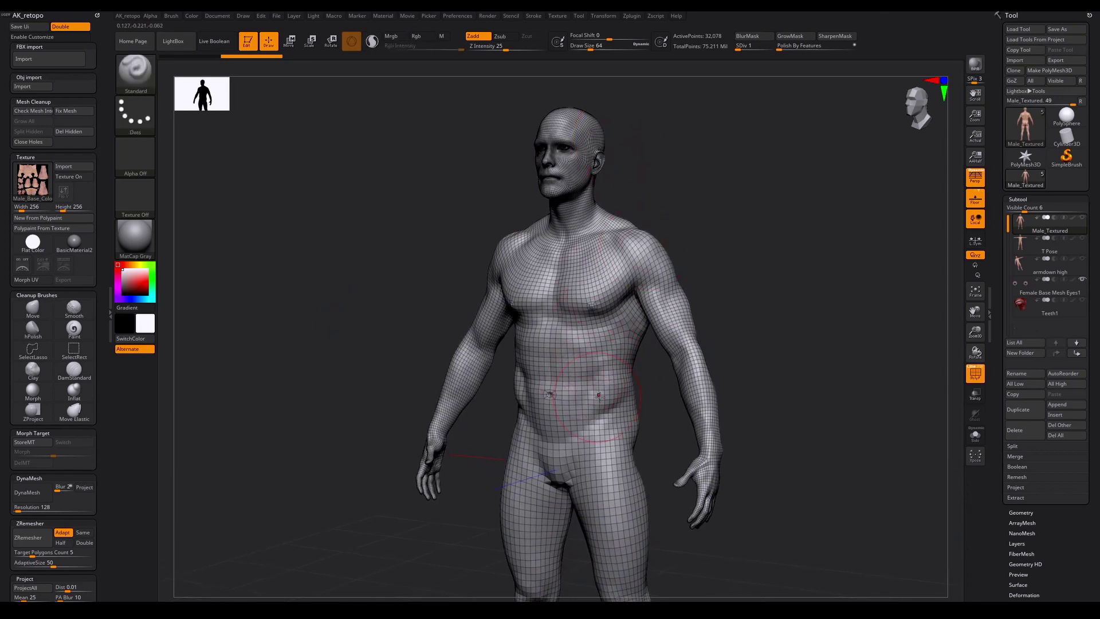
{"action": "right_click_drag", "start_coordinate": [548, 154], "coordinate": [739, 123], "text": "ctrl"}
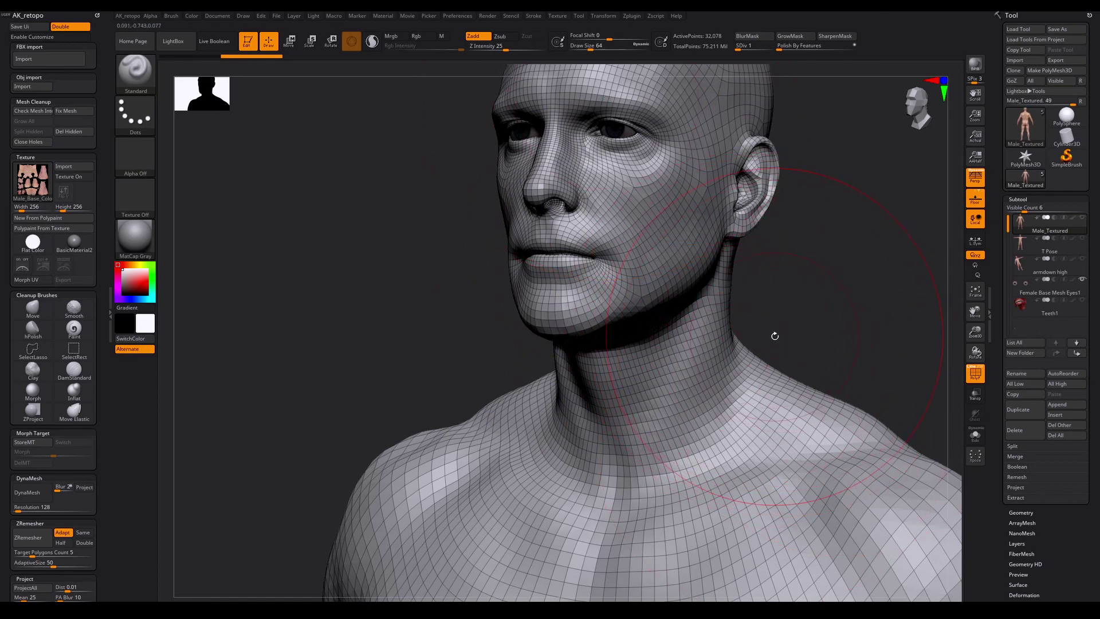
{"action": "left_click_drag", "start_coordinate": [767, 336], "coordinate": [627, 268]}
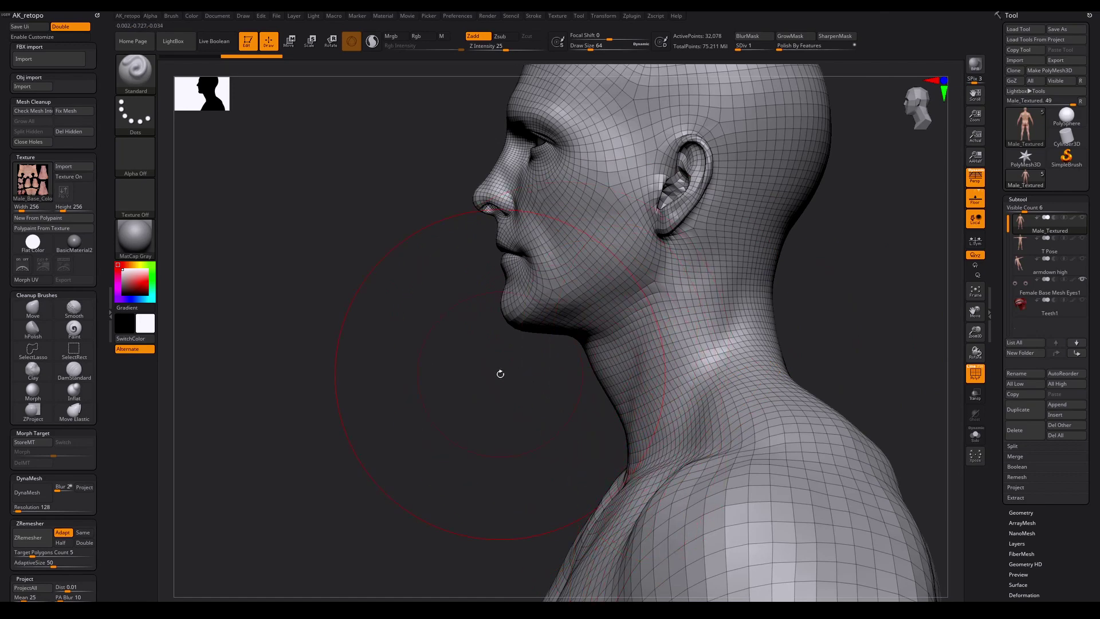
{"action": "key", "text": "f"}
{"action": "left_click_drag", "start_coordinate": [502, 406], "coordinate": [546, 402]}
{"action": "left_click_drag", "start_coordinate": [738, 402], "coordinate": [717, 407]}
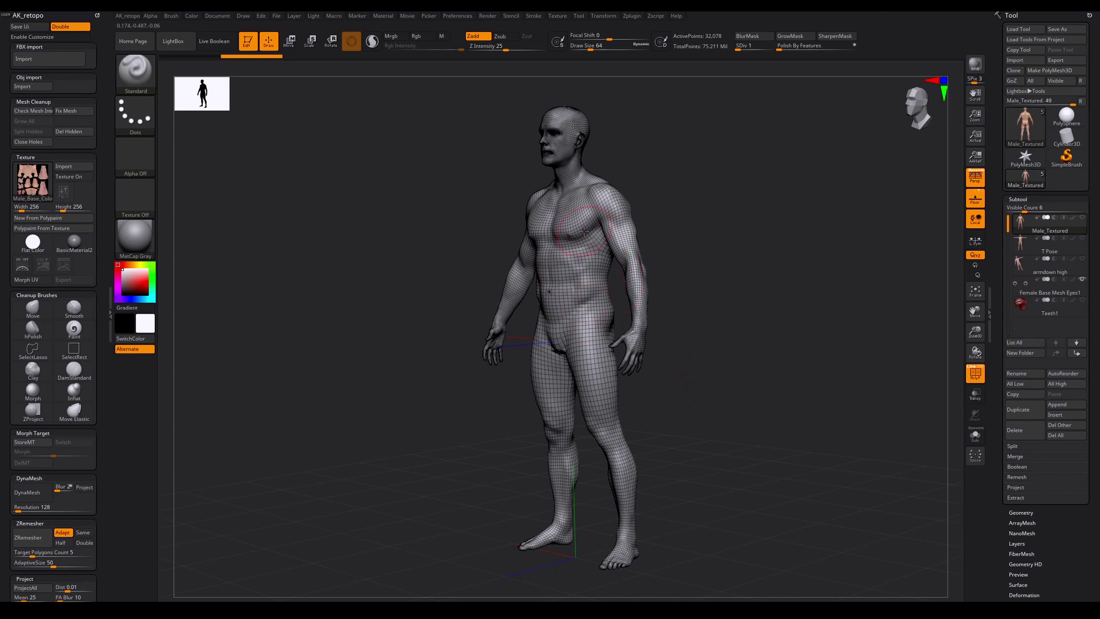
{"action": "left_click_drag", "start_coordinate": [648, 401], "coordinate": [652, 404], "text": "shift"}
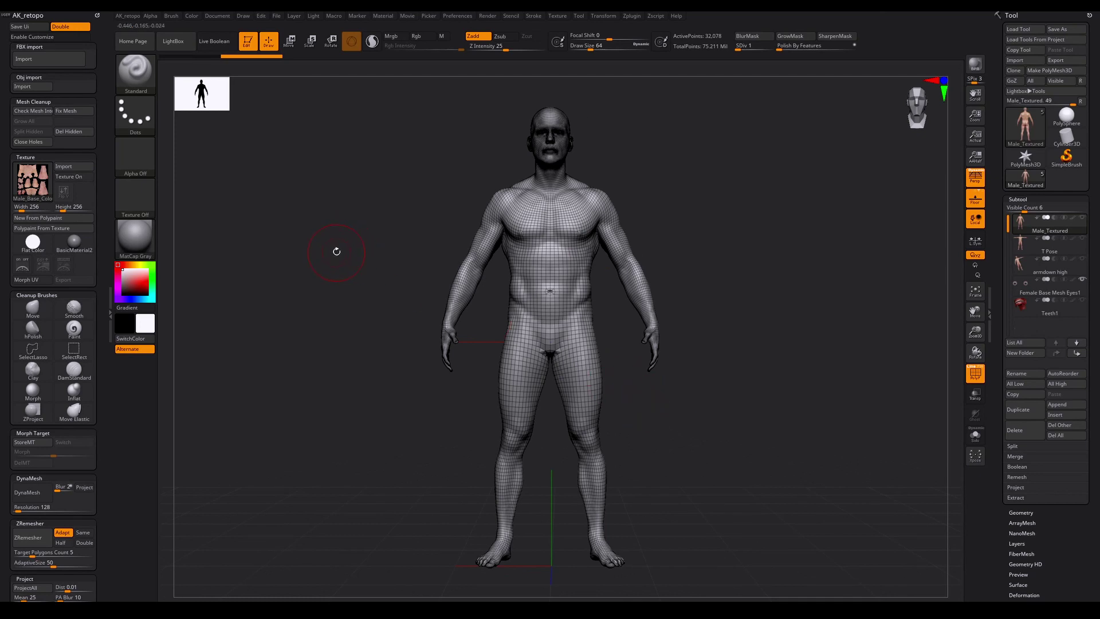
- Turn on the texture for the male base mesh and hide its polyframe wireframe
{"action": "left_click", "coordinate": [68, 180]}
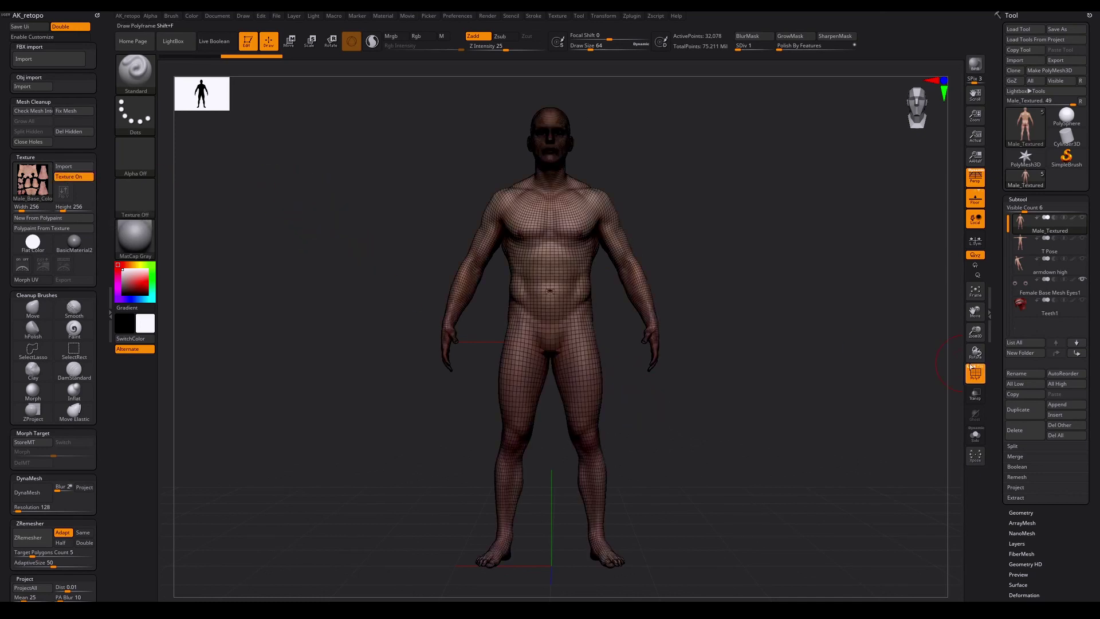
{"action": "left_click", "coordinate": [978, 380]}
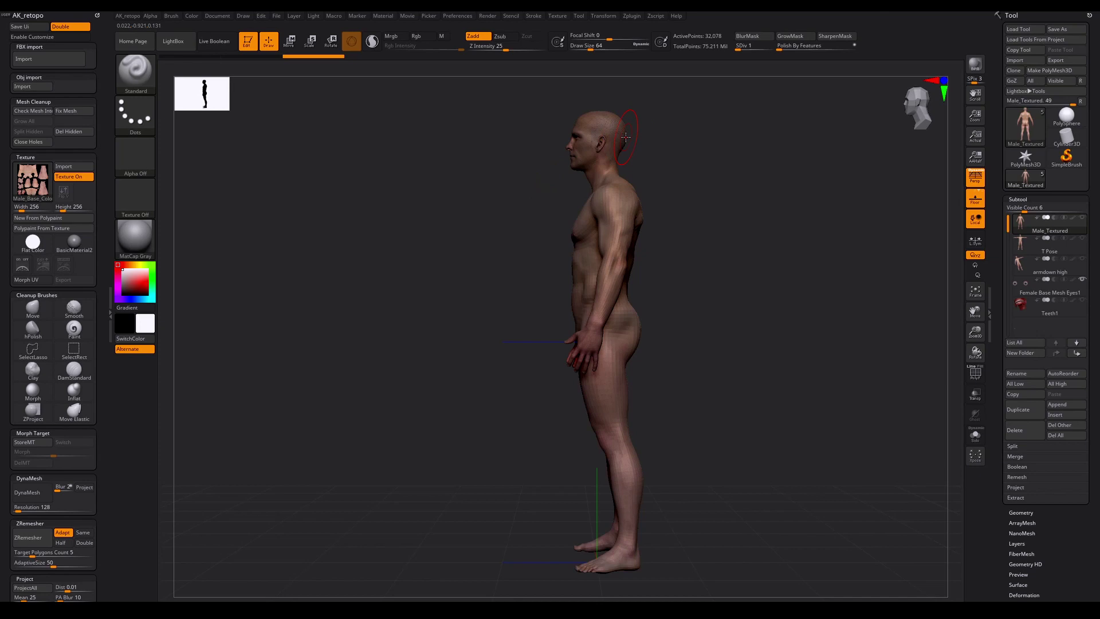
- Switch to the Digi Jack folder in File Explorer and look through the scan photos in its 302 subfolder
{"action": "key", "text": "alt+Tab"}
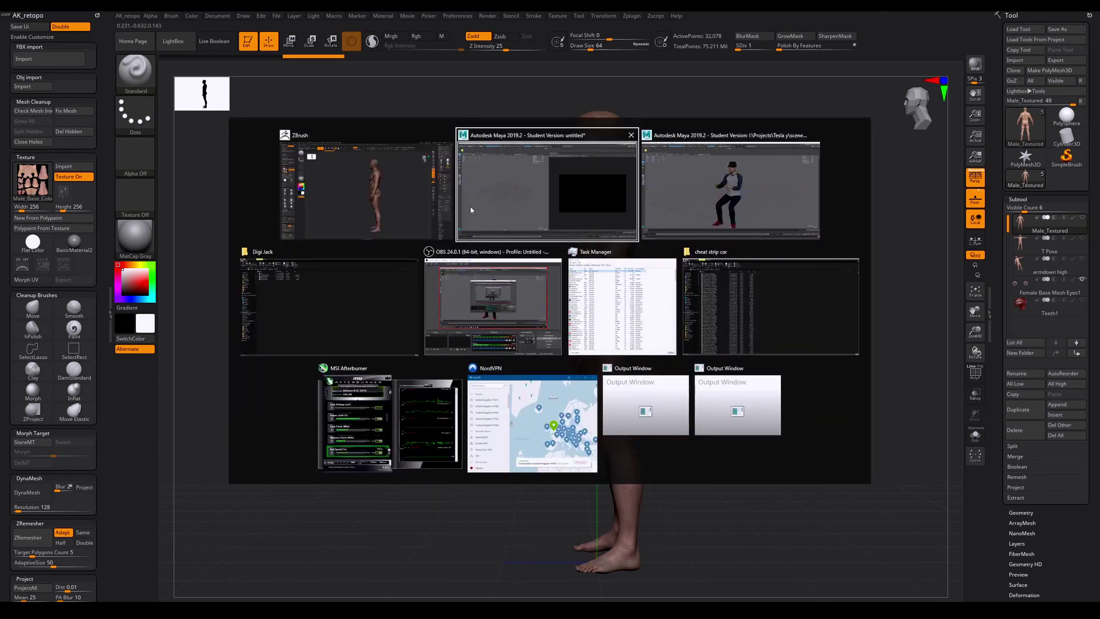
{"action": "left_click", "coordinate": [384, 284]}
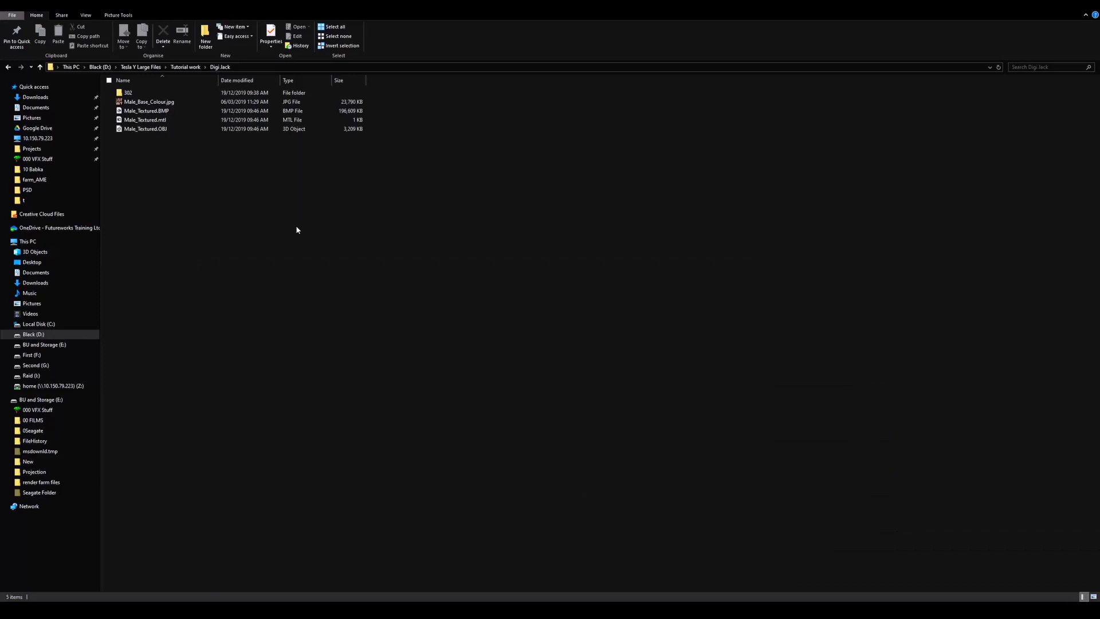
{"action": "double_click", "coordinate": [159, 94]}
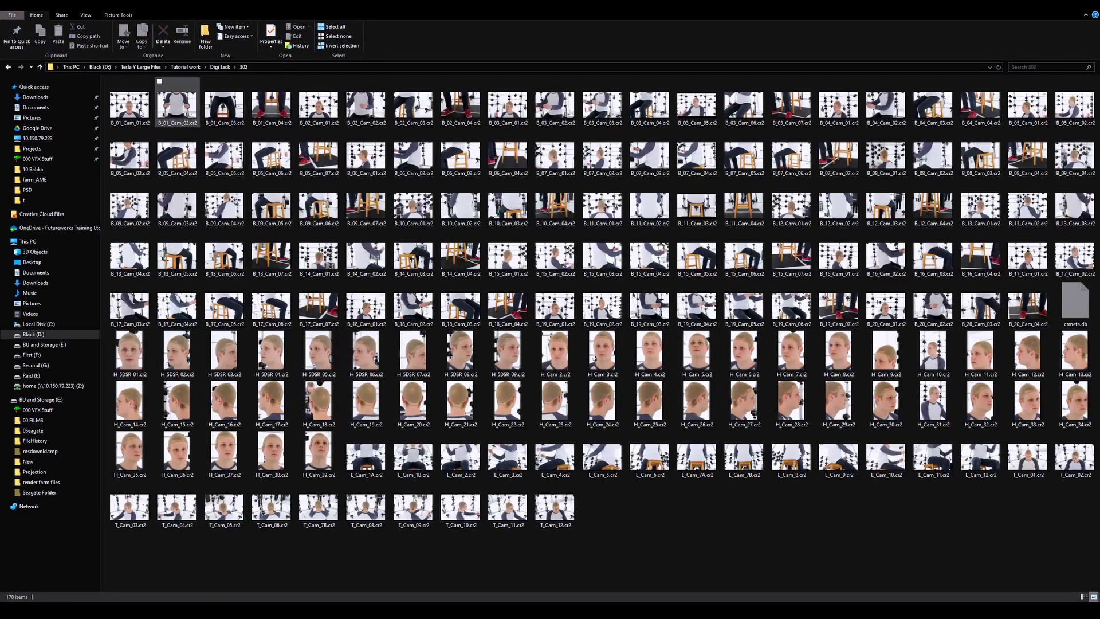
{"action": "left_click", "coordinate": [133, 113]}
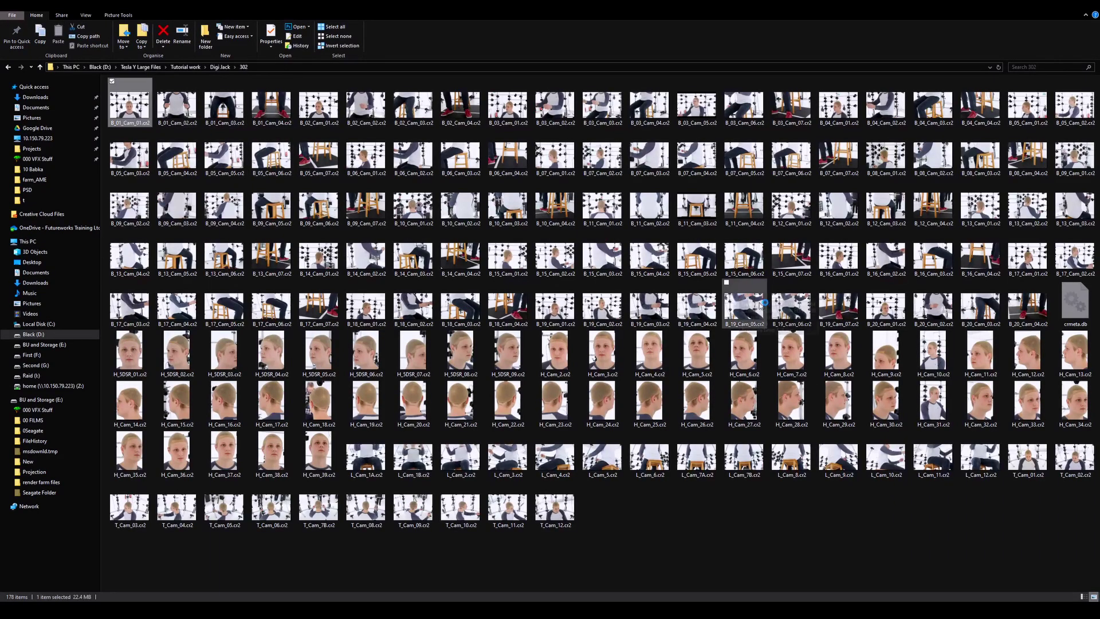
{"action": "left_click", "coordinate": [670, 561]}
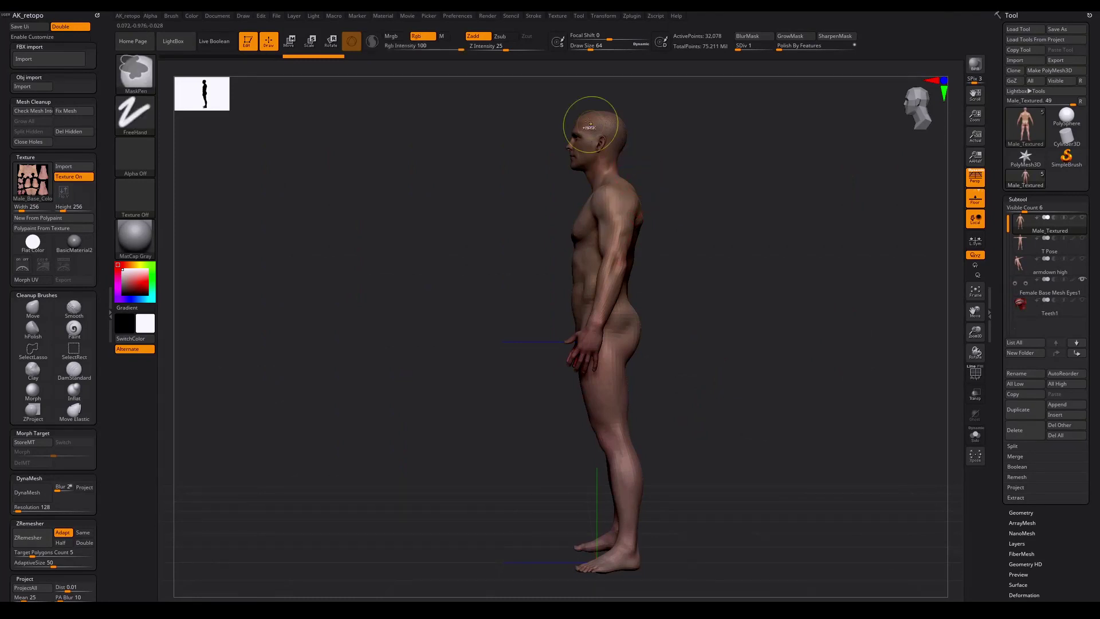
- Examine the textured male mesh in ZBrush, first the head up close in profile and then the full body
{"action": "right_click_drag", "start_coordinate": [594, 117], "coordinate": [825, 344], "text": "ctrl"}
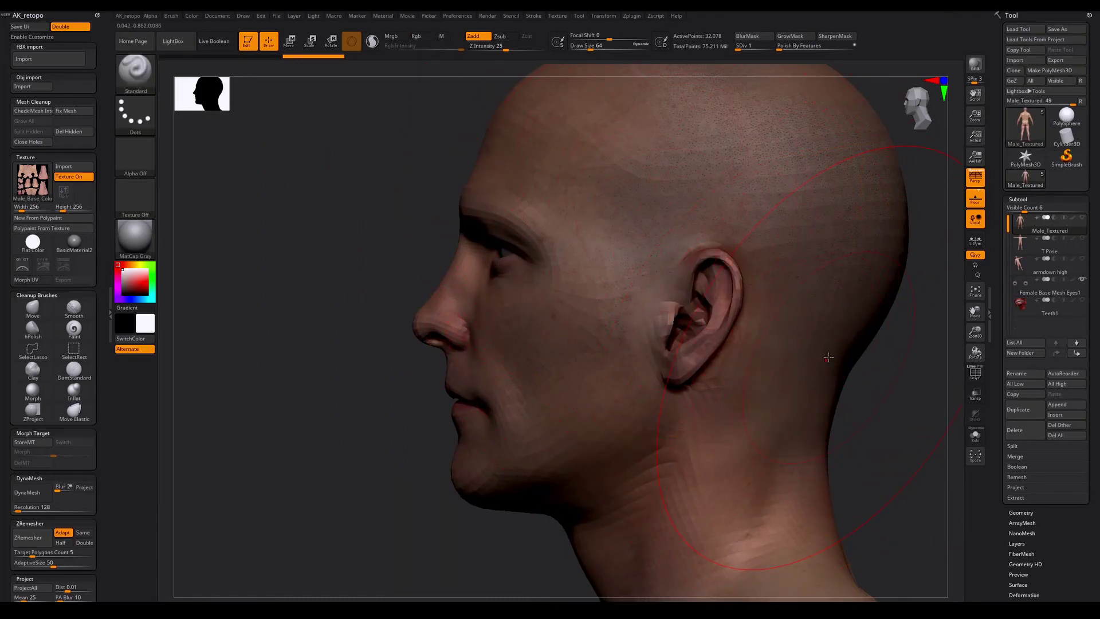
{"action": "key", "text": "f"}
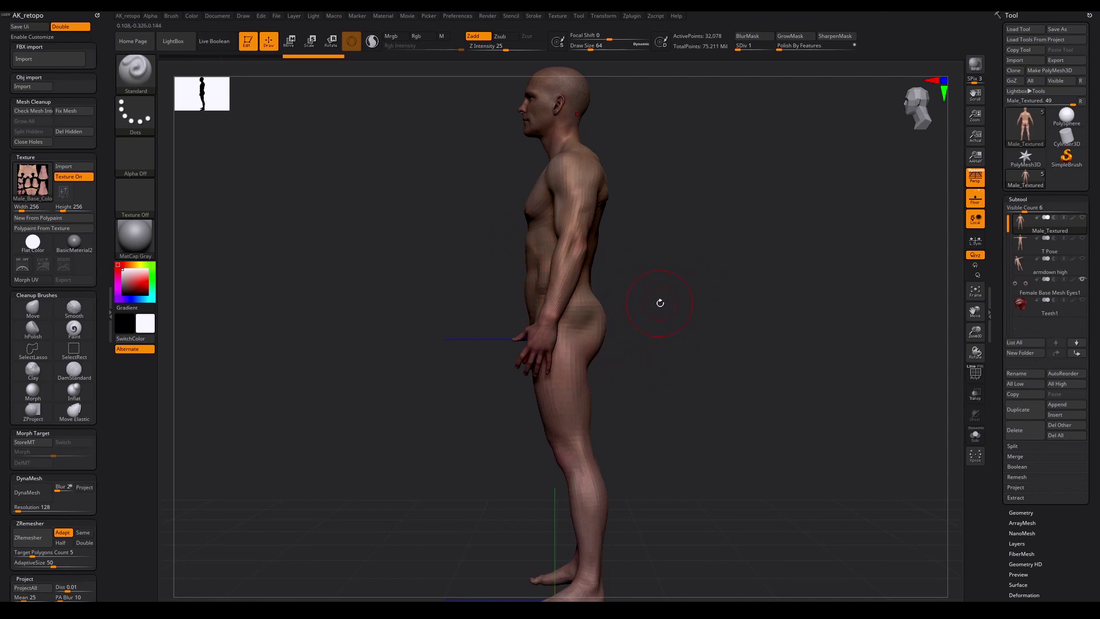
{"action": "left_click_drag", "start_coordinate": [658, 302], "coordinate": [670, 307]}
- Switch to the 302 folder in File Explorer and try to bring all its photos into RealityCapture directly
{"action": "key", "text": "alt+Tab"}
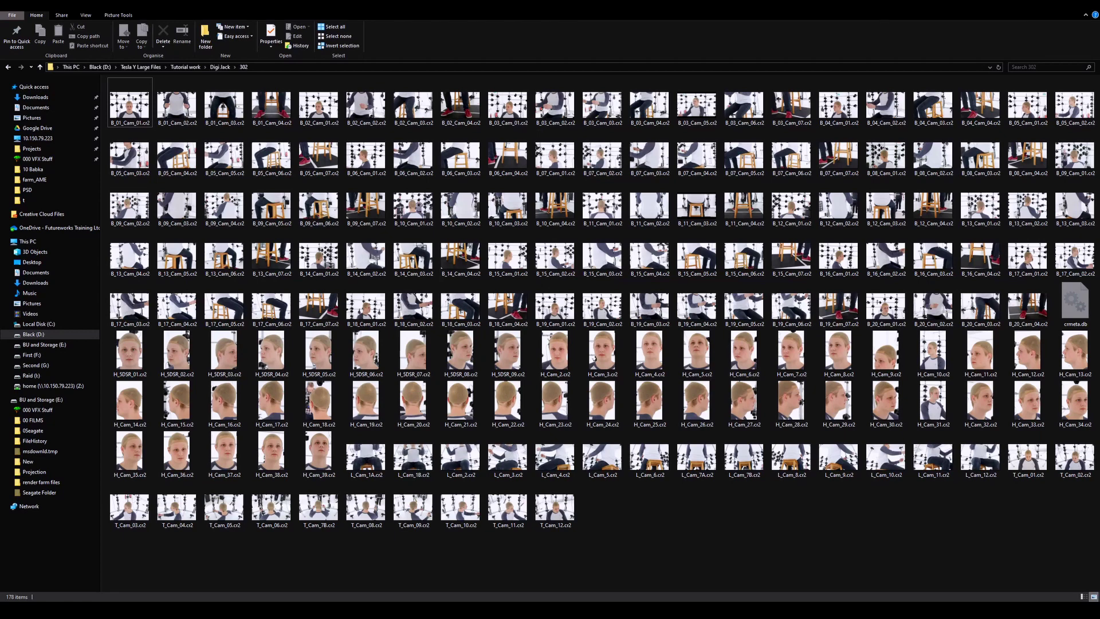
{"action": "left_click", "coordinate": [711, 110]}
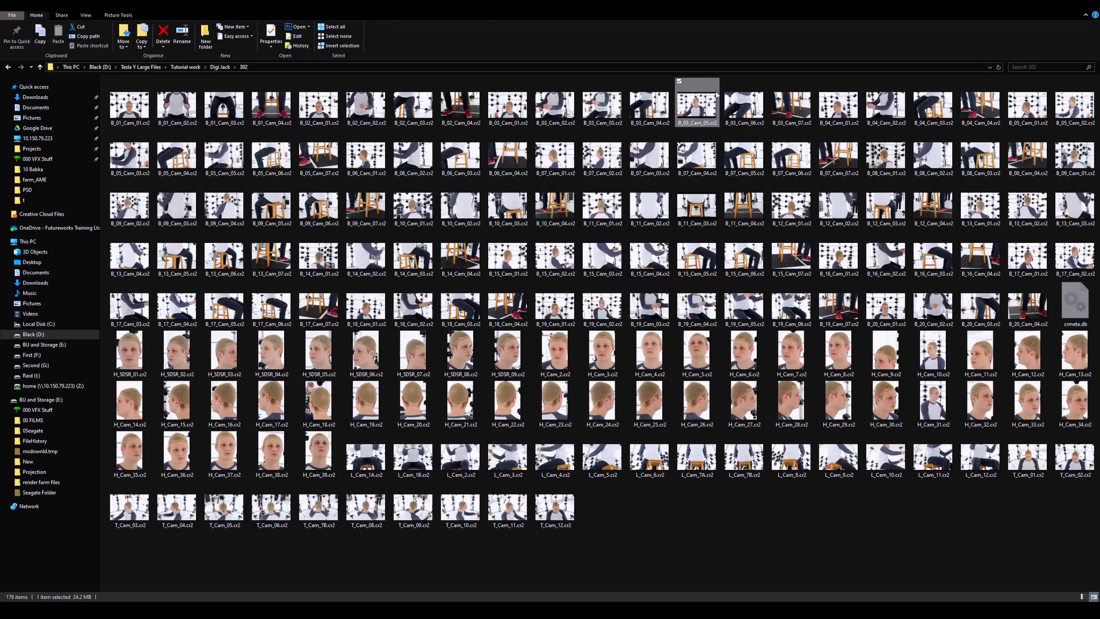
{"action": "mouse_move", "coordinate": [411, 610]}
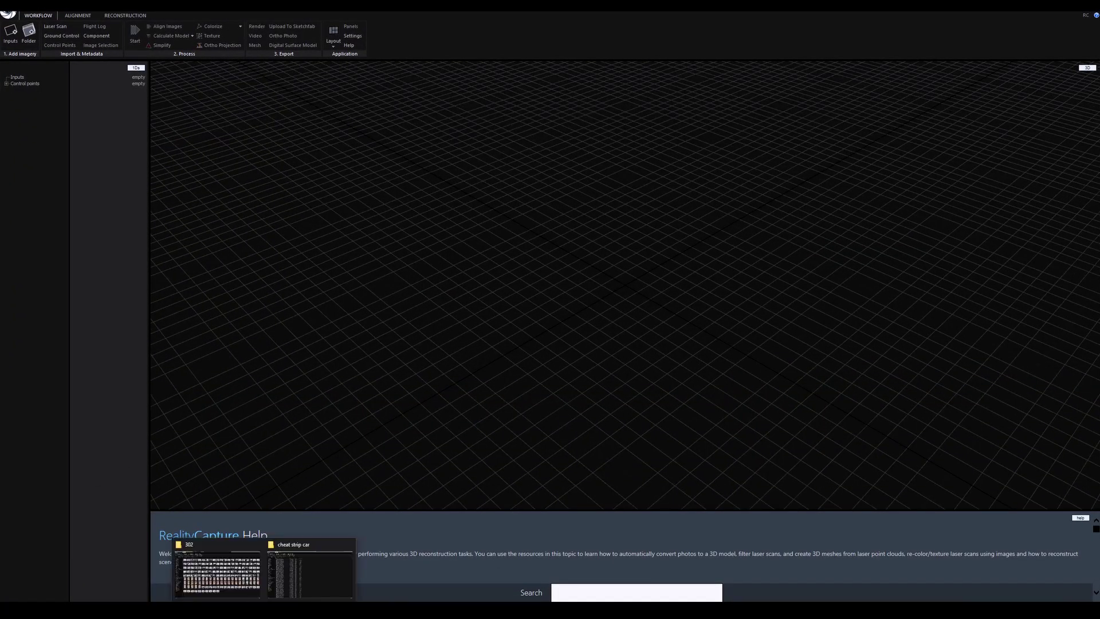
{"action": "left_click", "coordinate": [248, 579]}
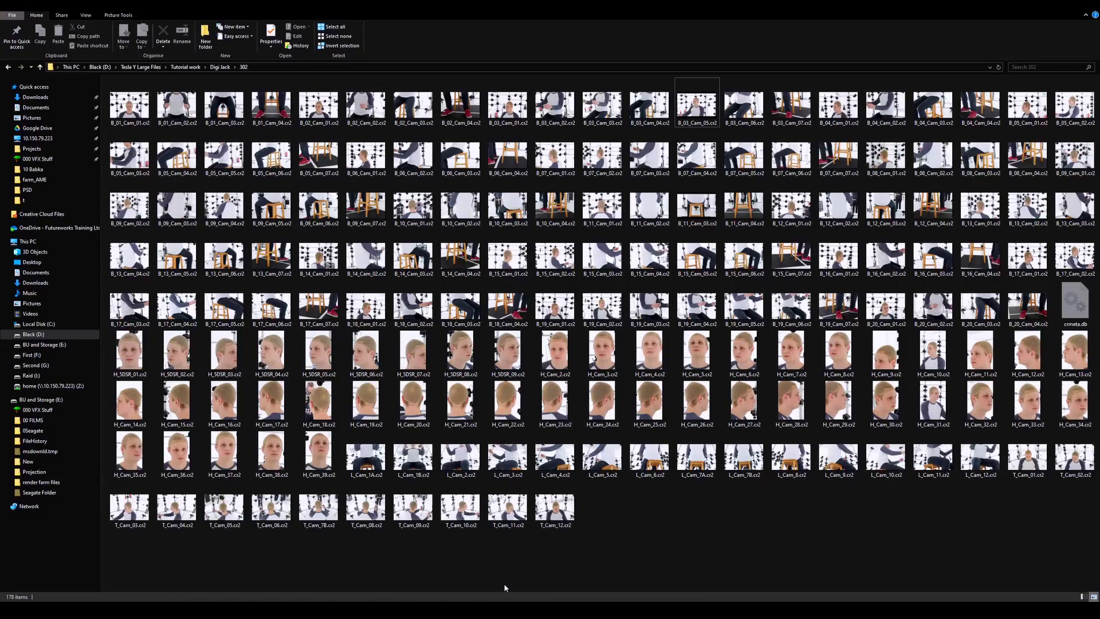
{"action": "key", "text": "ctrl+a"}
{"action": "left_click_drag", "start_coordinate": [367, 304], "coordinate": [491, 363]}
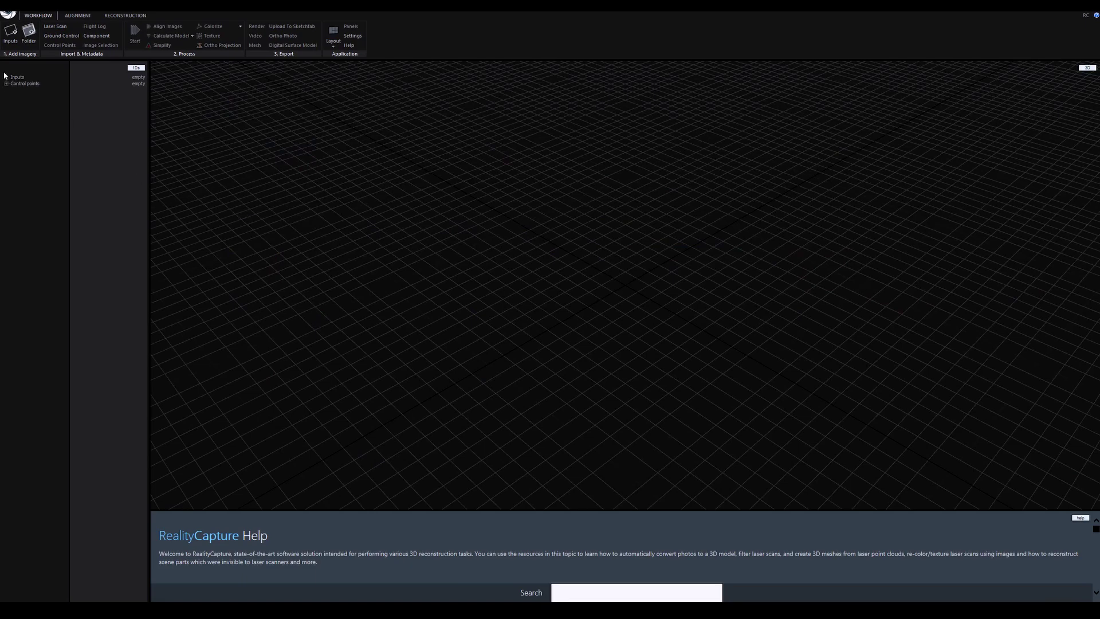
- Add all the photos from the Digi Jack 302 folder to the RealityCapture project as image inputs
{"action": "left_click", "coordinate": [10, 39]}
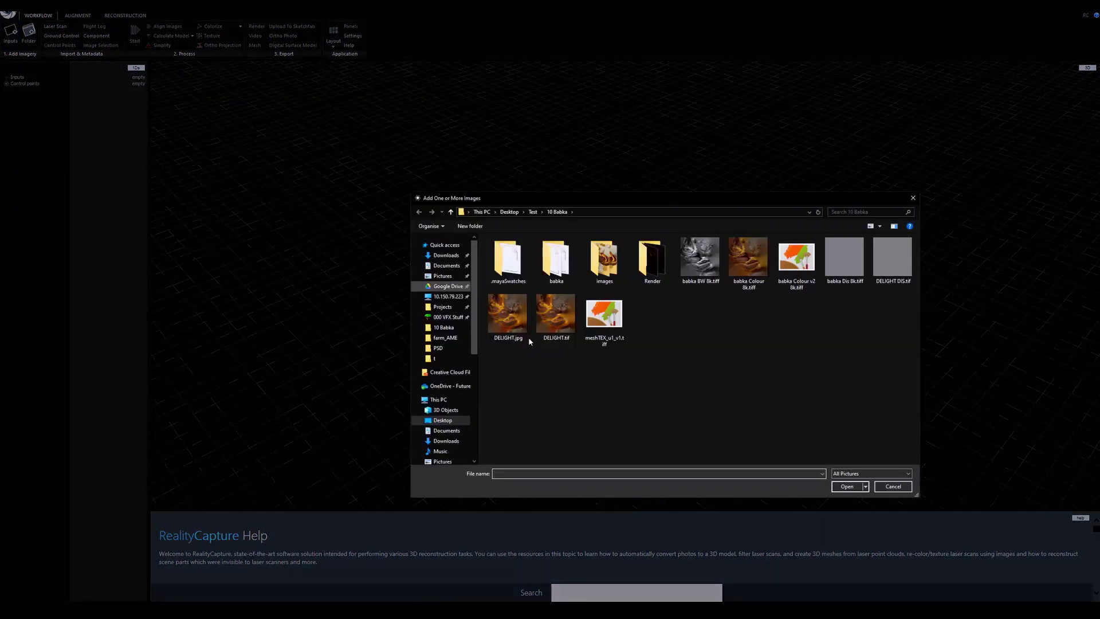
{"action": "left_click", "coordinate": [453, 328]}
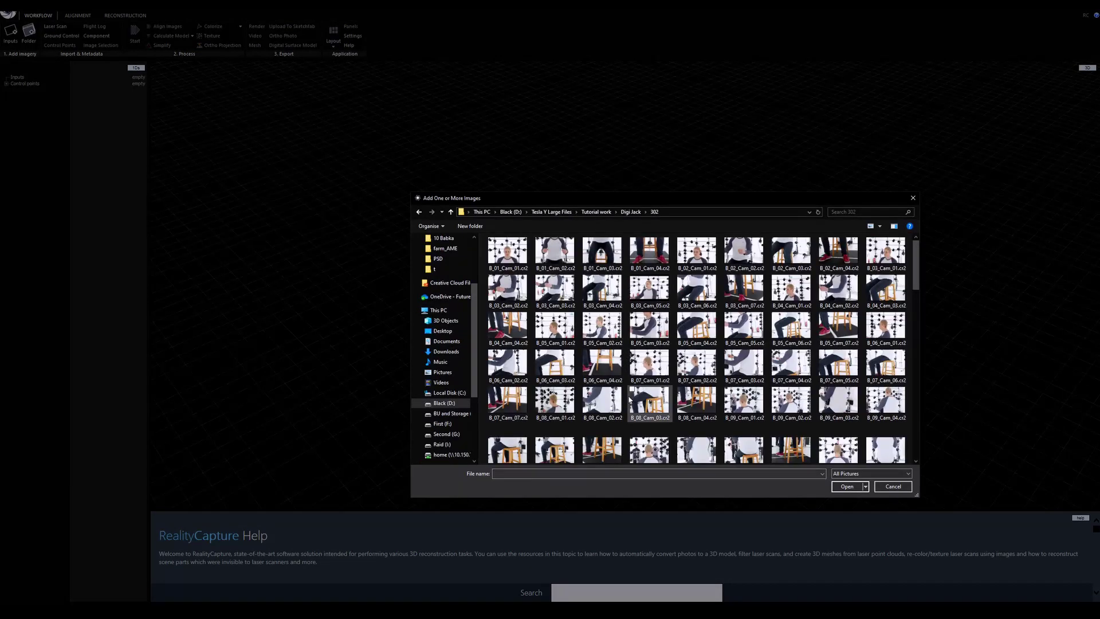
{"action": "key", "text": "ctrl+a"}
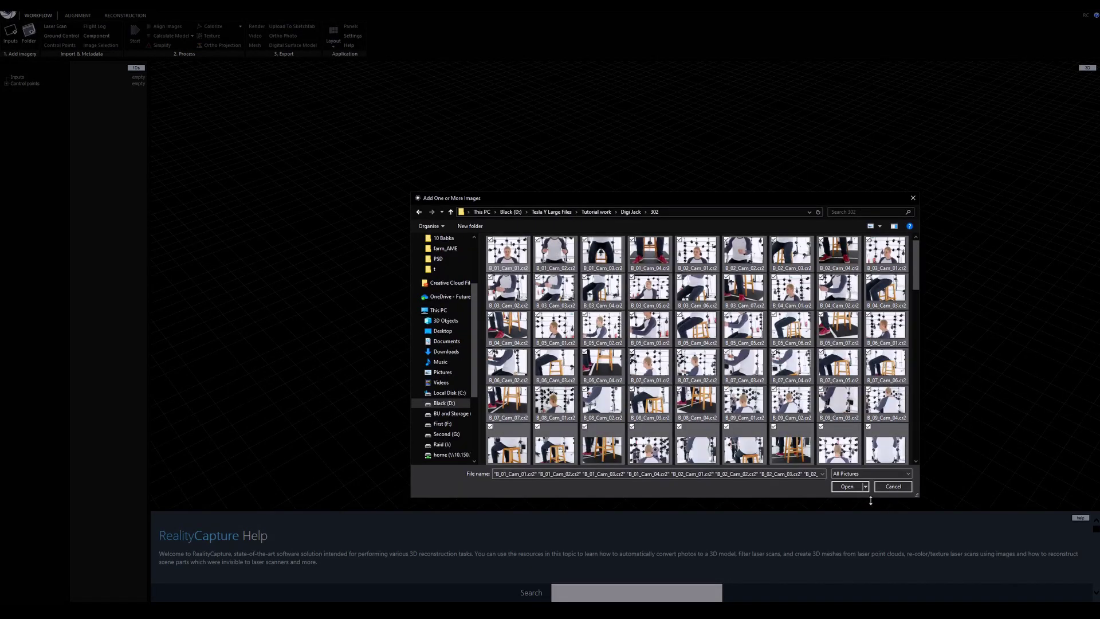
{"action": "left_click", "coordinate": [843, 487]}
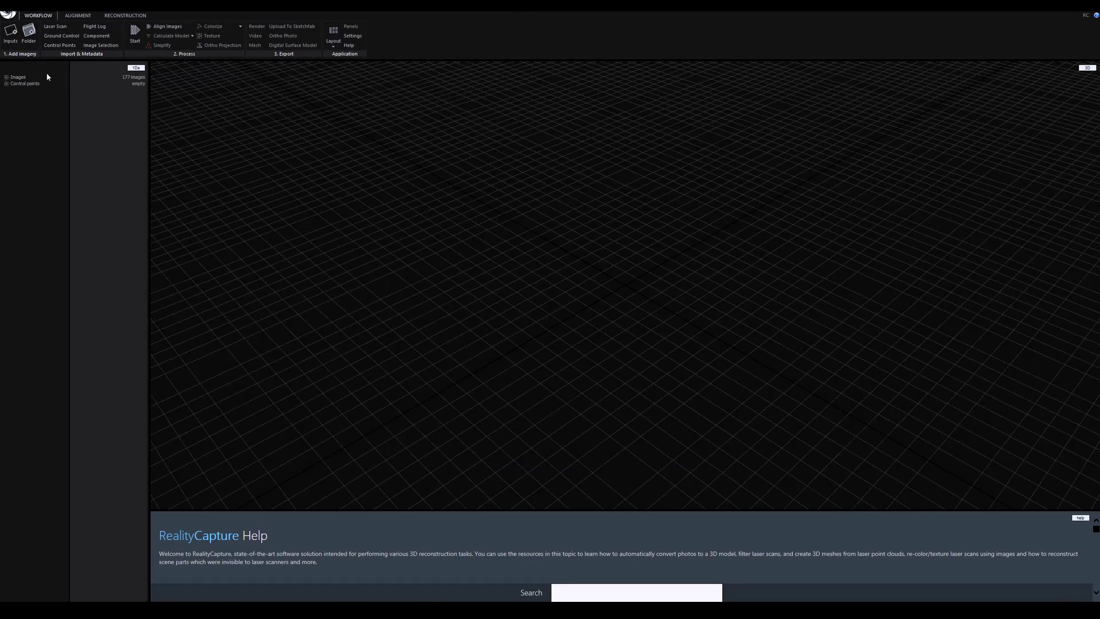
- Open the alignment settings and set the max feature reprojection error to 2
{"action": "left_click", "coordinate": [80, 15]}
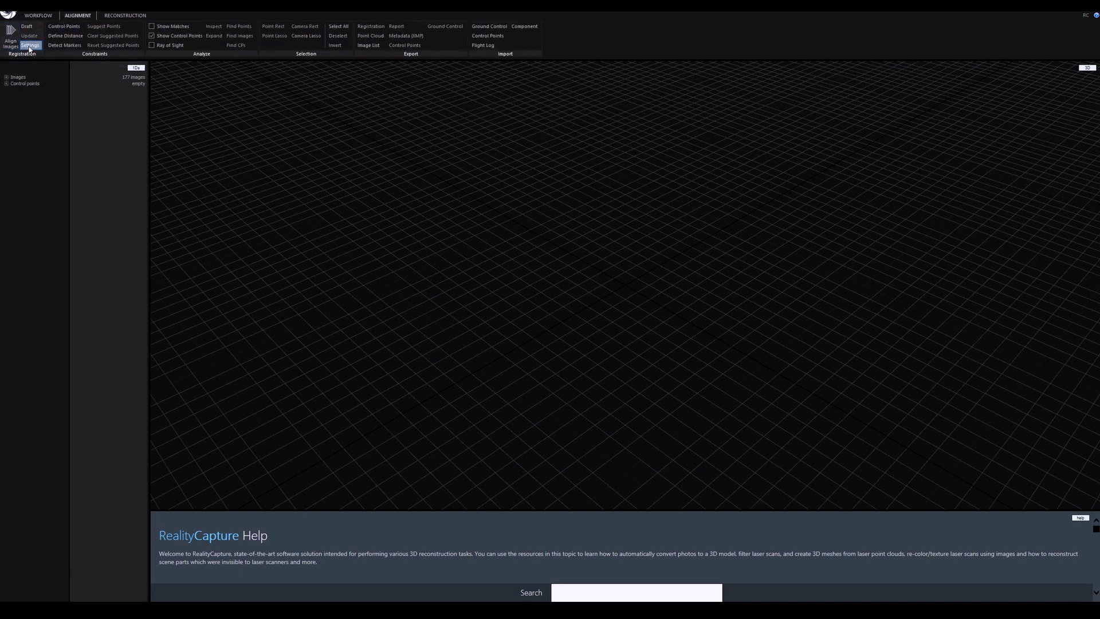
{"action": "left_click", "coordinate": [29, 47]}
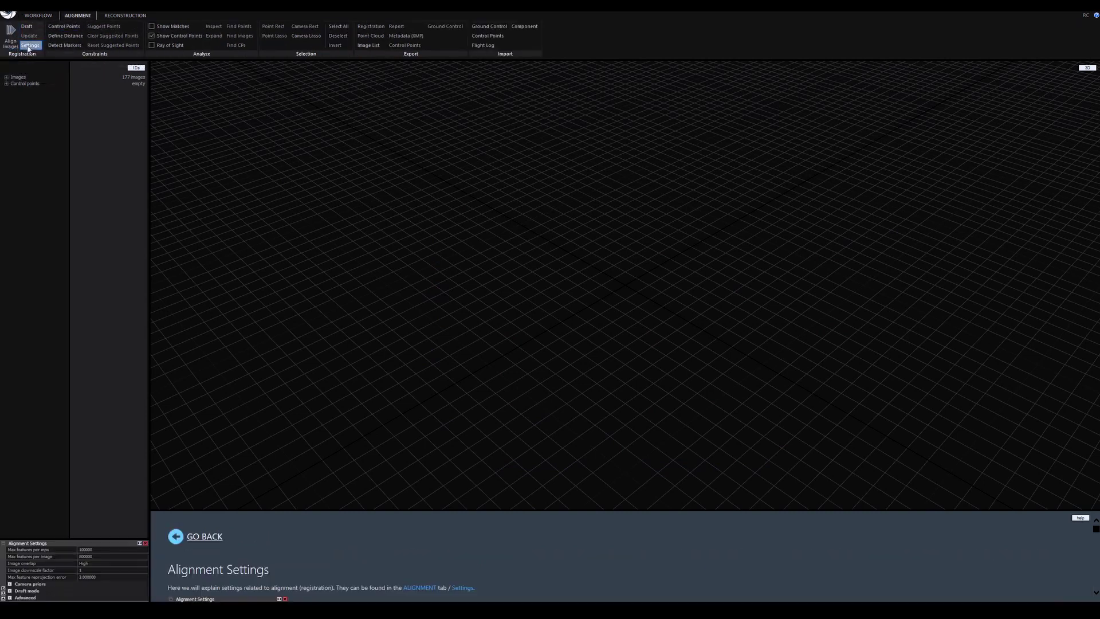
{"action": "left_click", "coordinate": [108, 583]}
{"action": "left_click", "coordinate": [107, 577]}
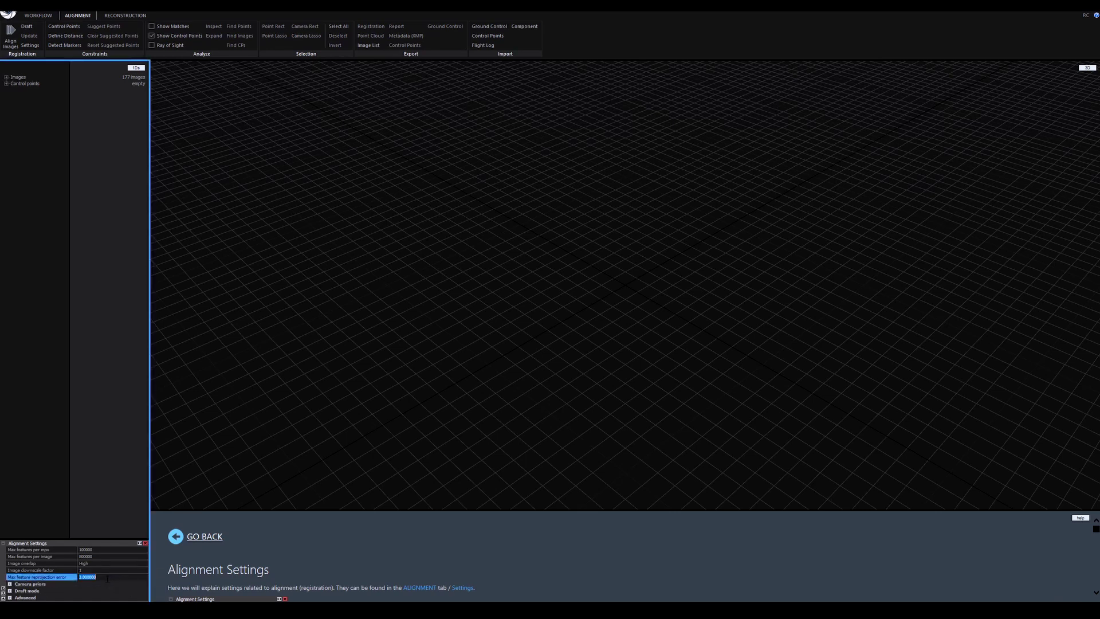
{"action": "type", "text": "2"}
{"action": "left_click", "coordinate": [90, 585]}
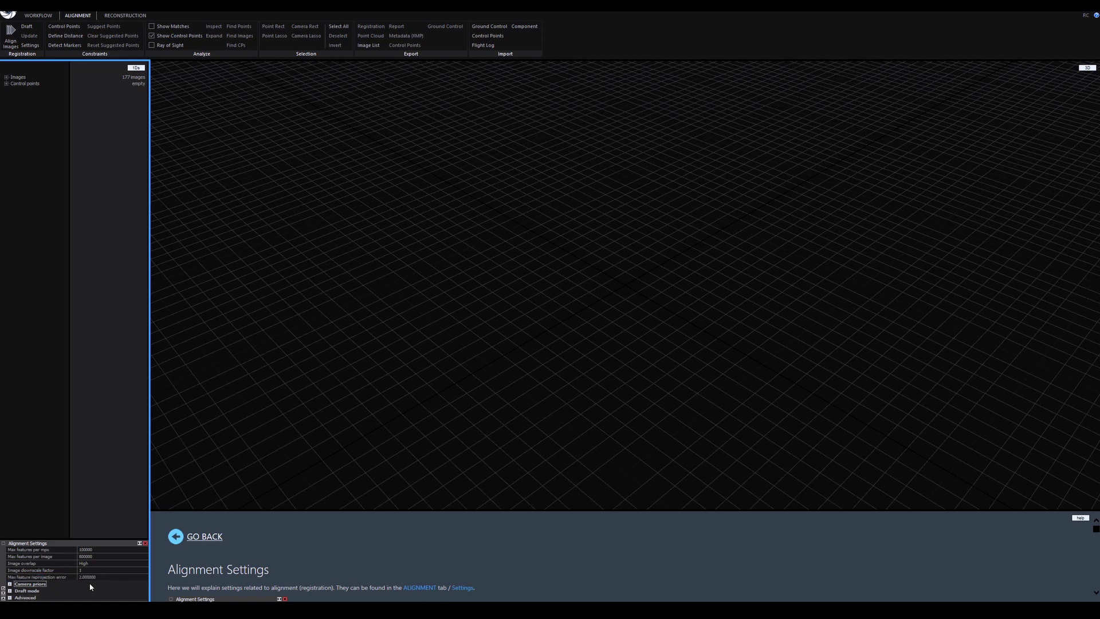
- Set the max features per image to 80000 and the max features per mpx to 10000
{"action": "left_click", "coordinate": [101, 556]}
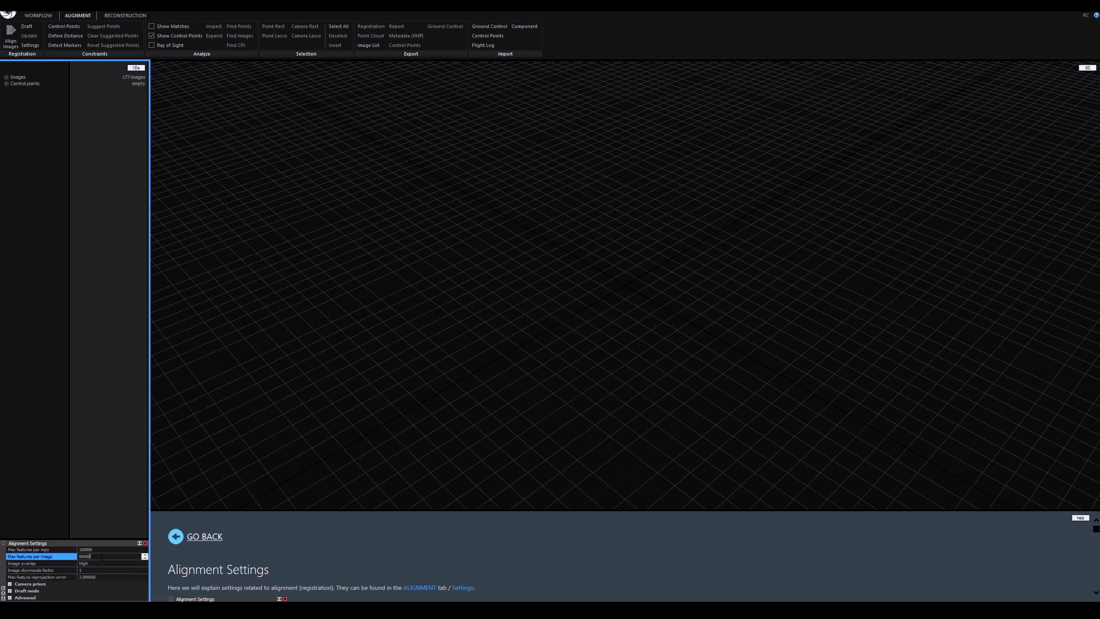
{"action": "double_click", "coordinate": [111, 554]}
{"action": "left_click", "coordinate": [95, 556]}
{"action": "left_click", "coordinate": [96, 549]}
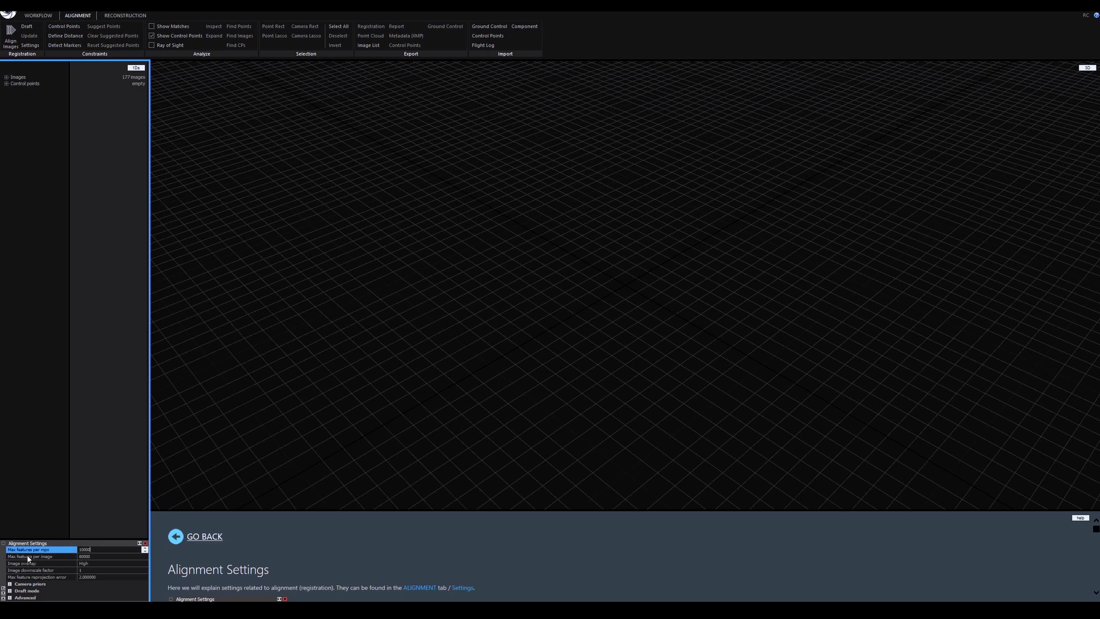
- Set the image overlap to Medium in the alignment settings and align the images
{"action": "left_click", "coordinate": [144, 563]}
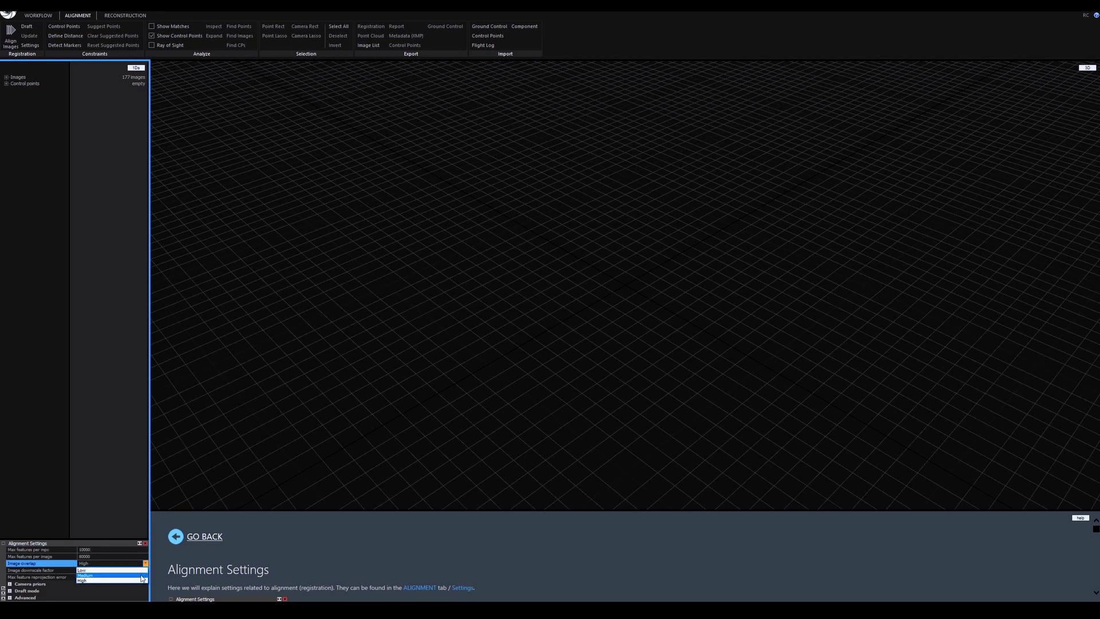
{"action": "left_click", "coordinate": [146, 575]}
{"action": "key", "text": "alt+Tab"}
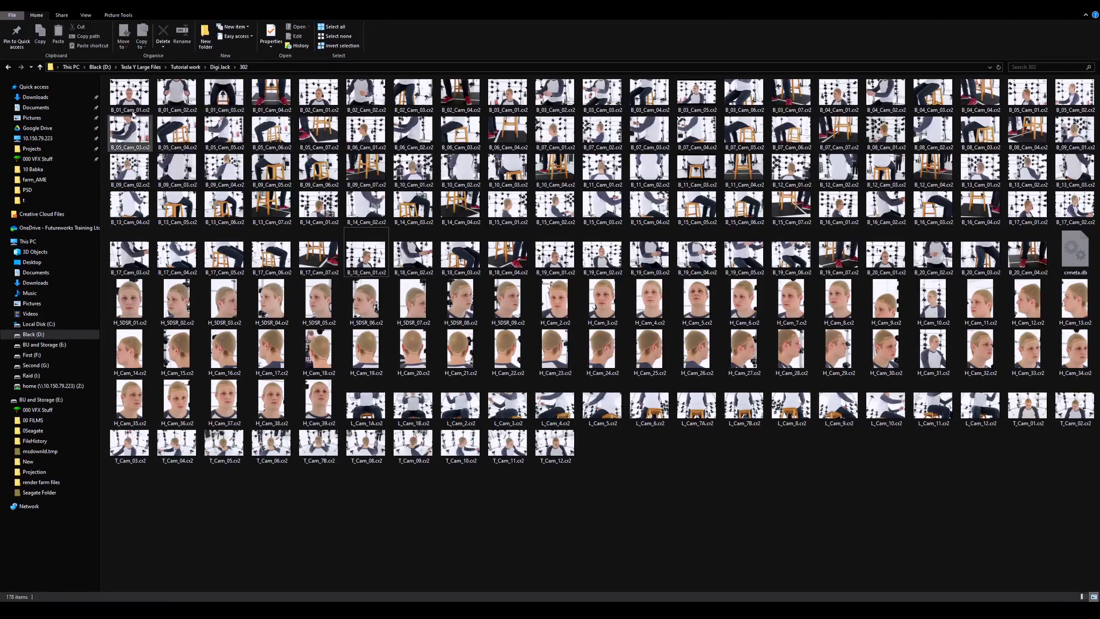
{"action": "key", "text": "alt+Tab"}
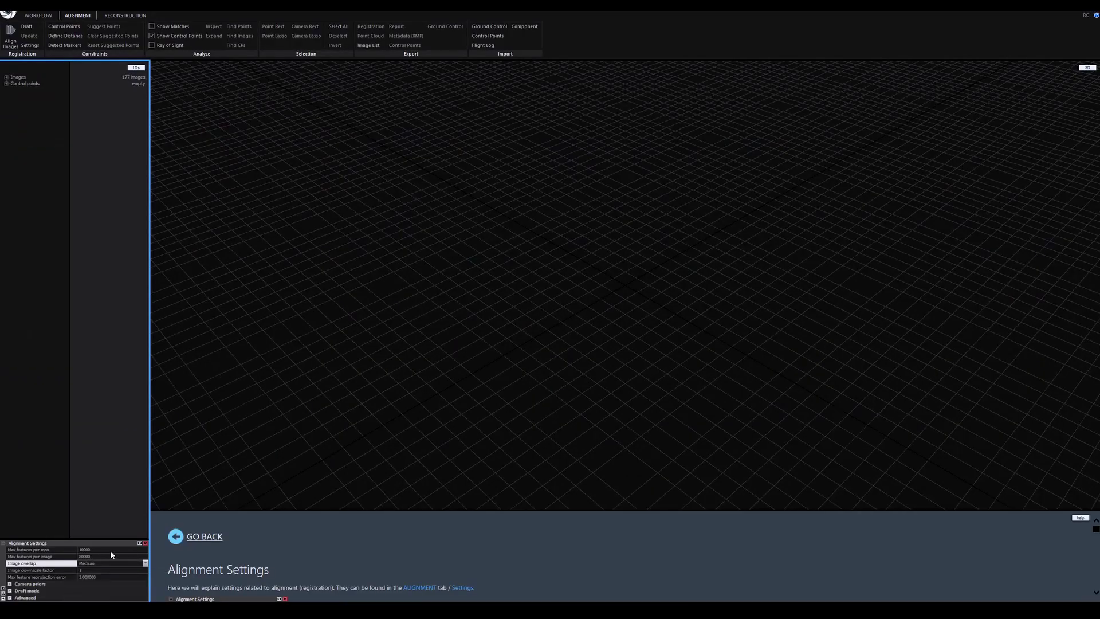
{"action": "left_click", "coordinate": [84, 570]}
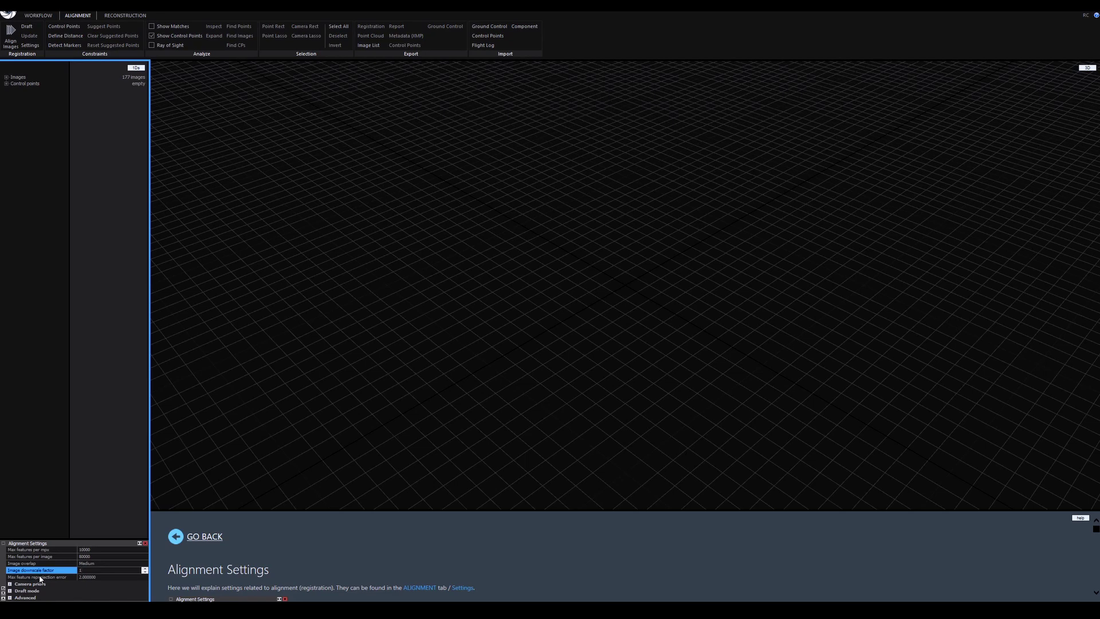
{"action": "left_click", "coordinate": [11, 36]}
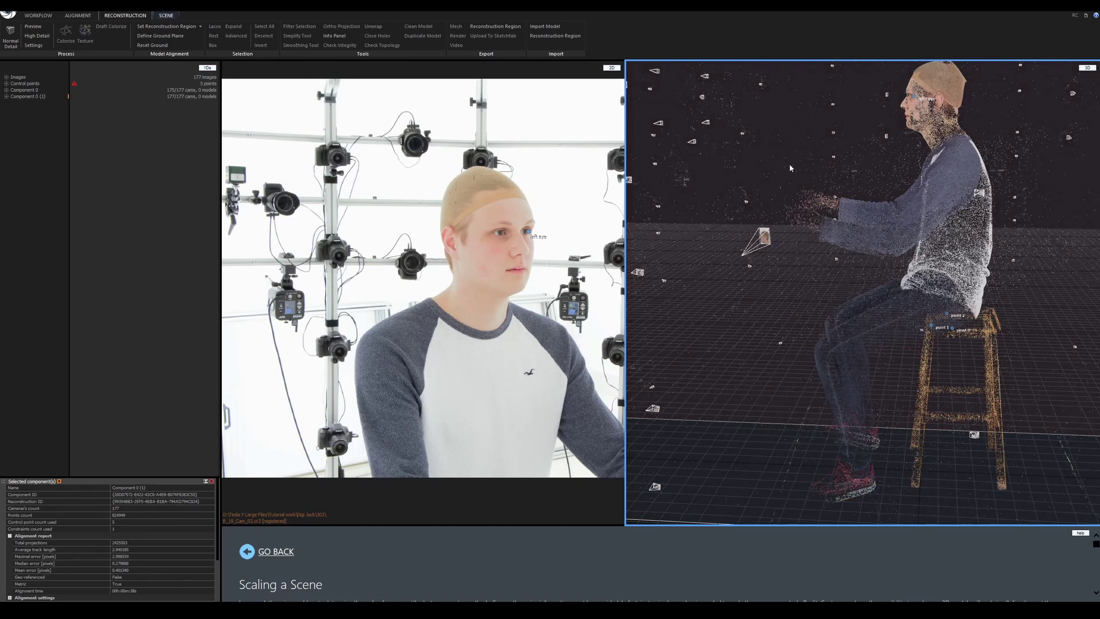
- Calculate a preview-quality model from the aligned component of the seated man
{"action": "left_click", "coordinate": [33, 27]}
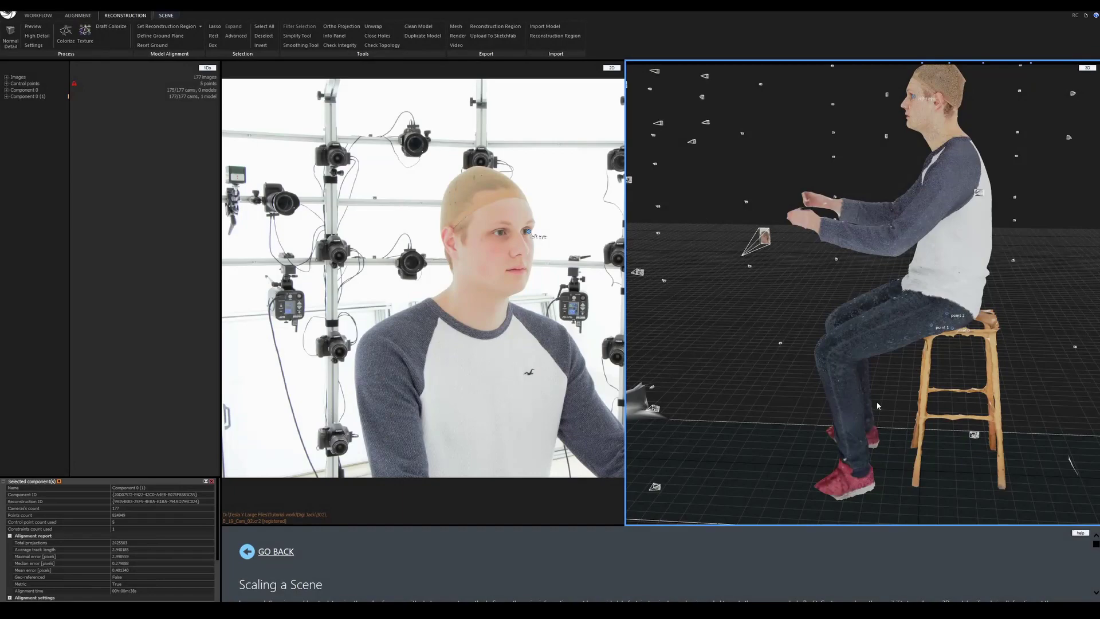
- Set the reconstruction region automatically for the preview model of the seated man
{"action": "left_click_drag", "start_coordinate": [854, 424], "coordinate": [935, 447]}
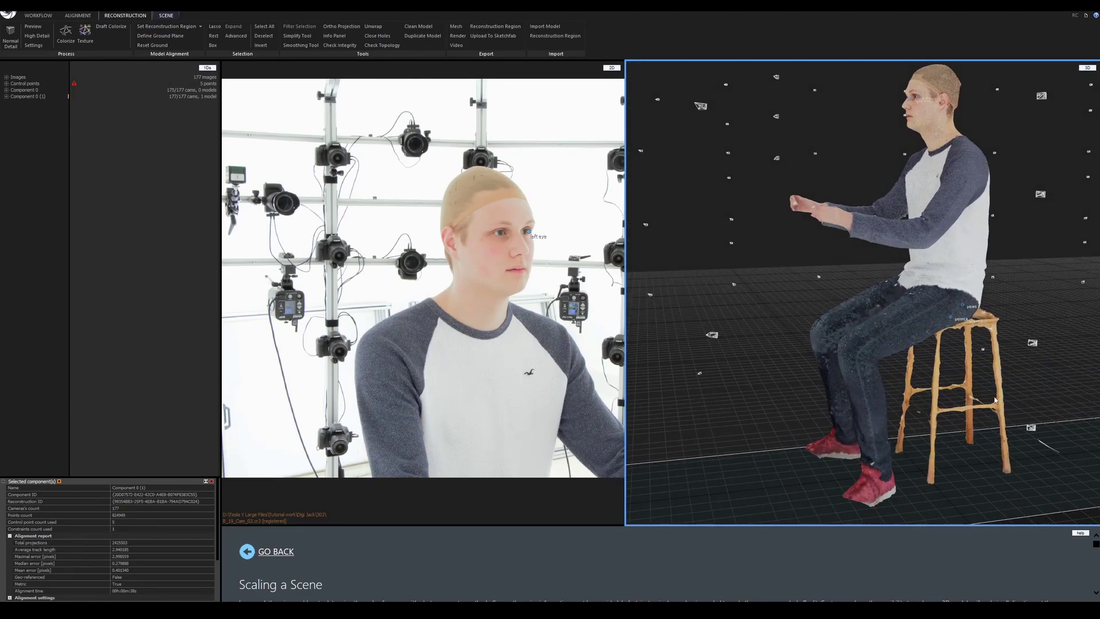
{"action": "left_click_drag", "start_coordinate": [853, 395], "coordinate": [739, 356]}
{"action": "scroll", "coordinate": [982, 368], "scroll_direction": "down", "scroll_amount": 5}
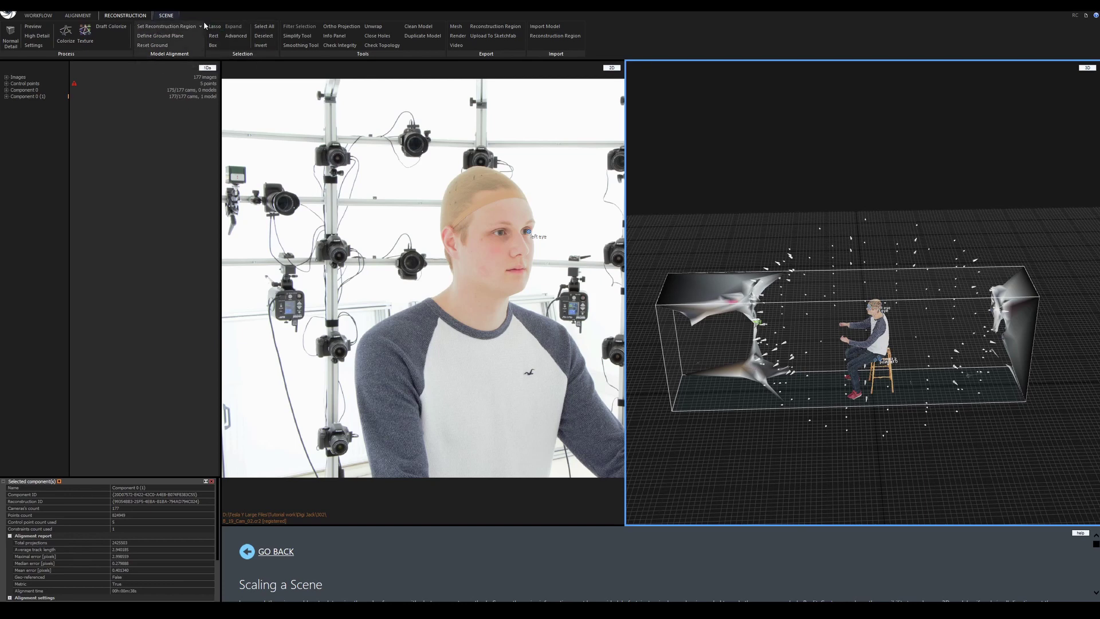
{"action": "left_click", "coordinate": [200, 26]}
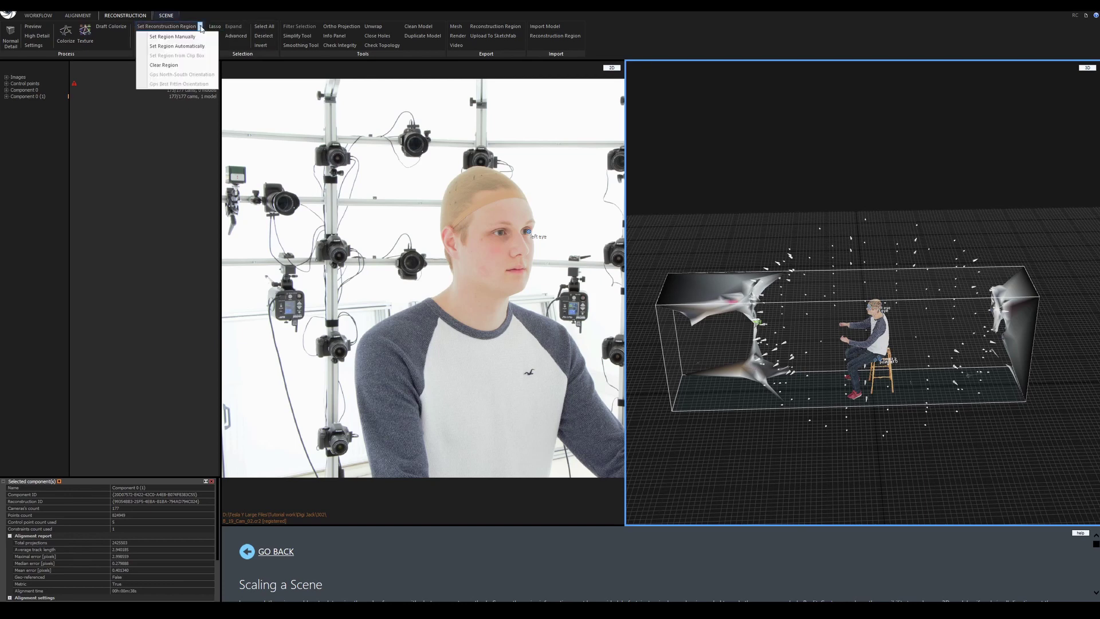
{"action": "left_click", "coordinate": [179, 47]}
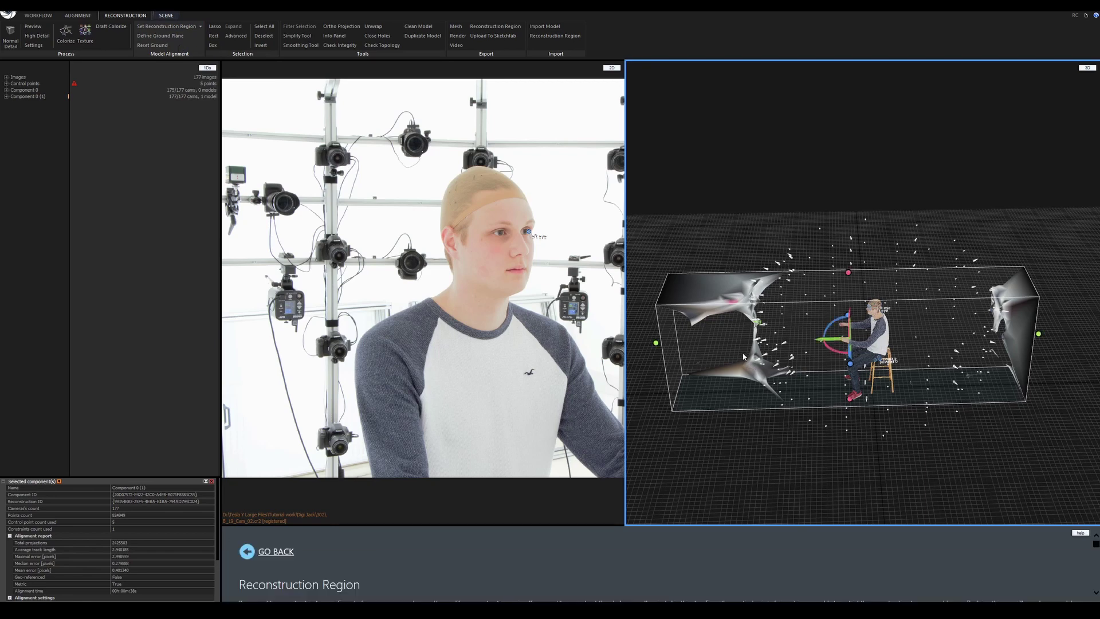
- Shorten the reconstruction region from both long ends to cut off the stray geometry in front of and behind the man
{"action": "left_click_drag", "start_coordinate": [1043, 336], "coordinate": [926, 337]}
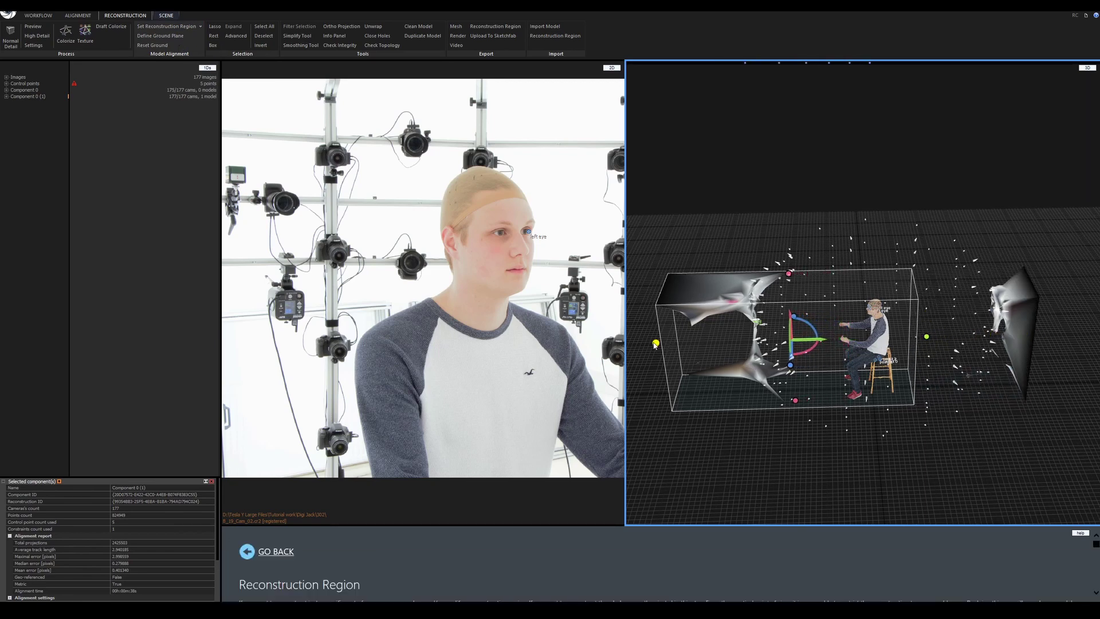
{"action": "left_click_drag", "start_coordinate": [656, 343], "coordinate": [812, 339]}
{"action": "left_click_drag", "start_coordinate": [779, 402], "coordinate": [1033, 390]}
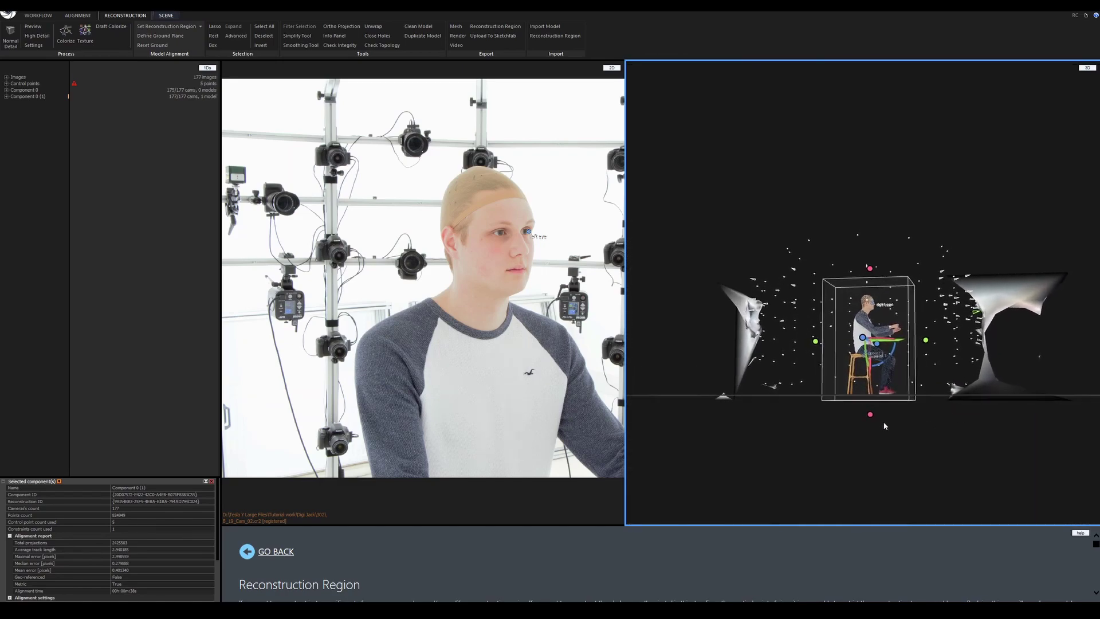
- Tighten the sides of the reconstruction region around the man and stool and lower its top closer to his head
{"action": "scroll", "coordinate": [876, 420], "scroll_direction": "down", "scroll_amount": 5}
{"action": "scroll", "coordinate": [876, 419], "scroll_direction": "up", "scroll_amount": 5}
{"action": "left_click_drag", "start_coordinate": [904, 425], "coordinate": [837, 523]}
{"action": "left_click_drag", "start_coordinate": [831, 277], "coordinate": [849, 270]}
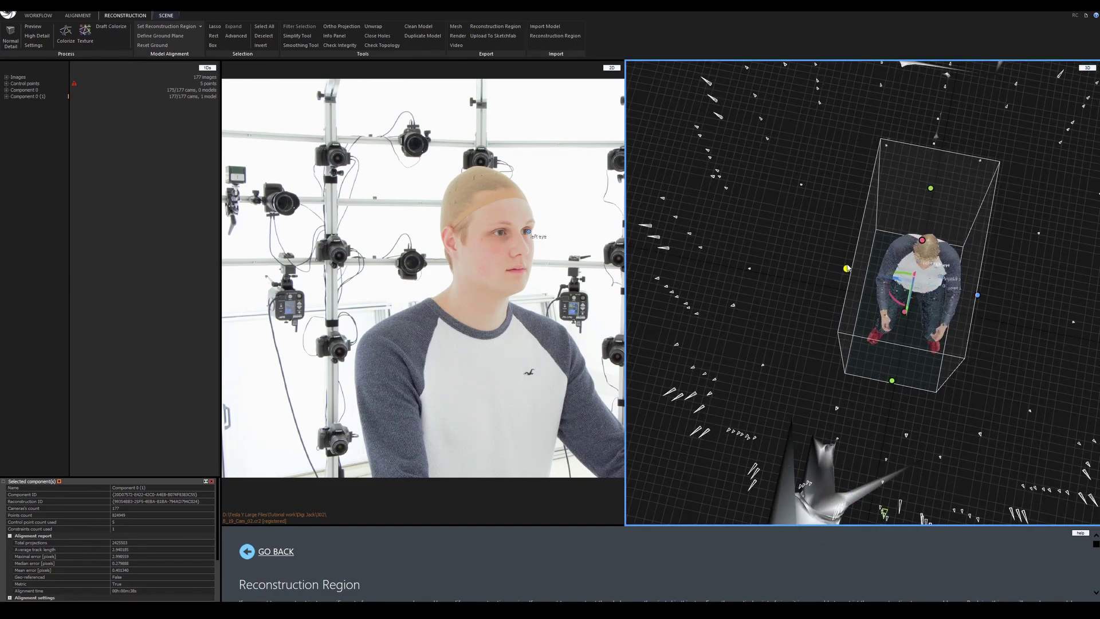
{"action": "left_click_drag", "start_coordinate": [761, 342], "coordinate": [836, 283]}
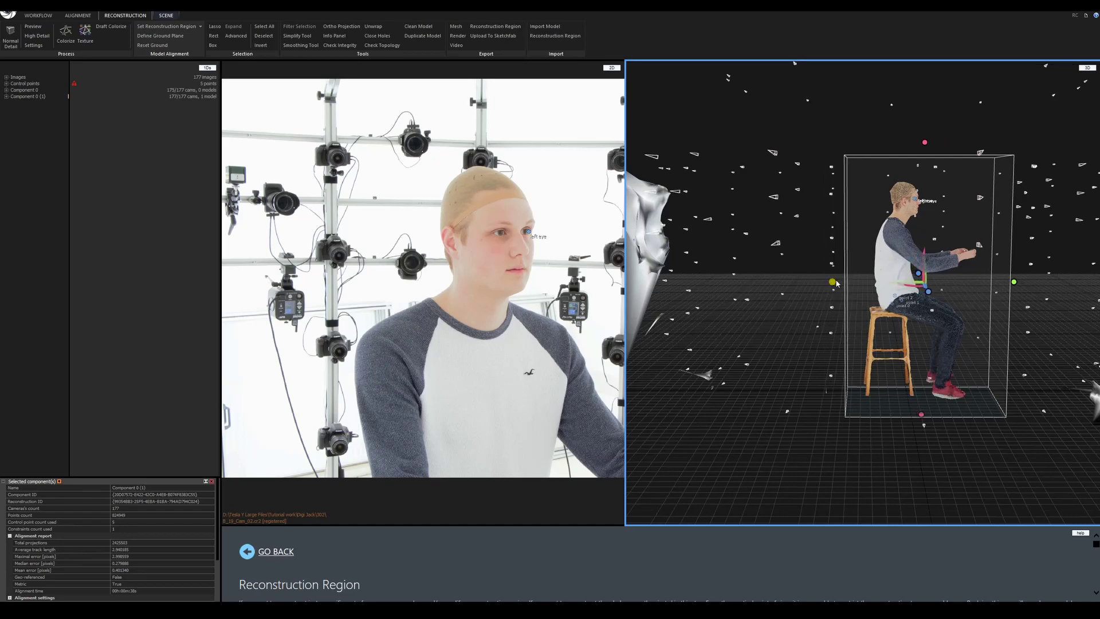
{"action": "left_click_drag", "start_coordinate": [925, 142], "coordinate": [925, 157]}
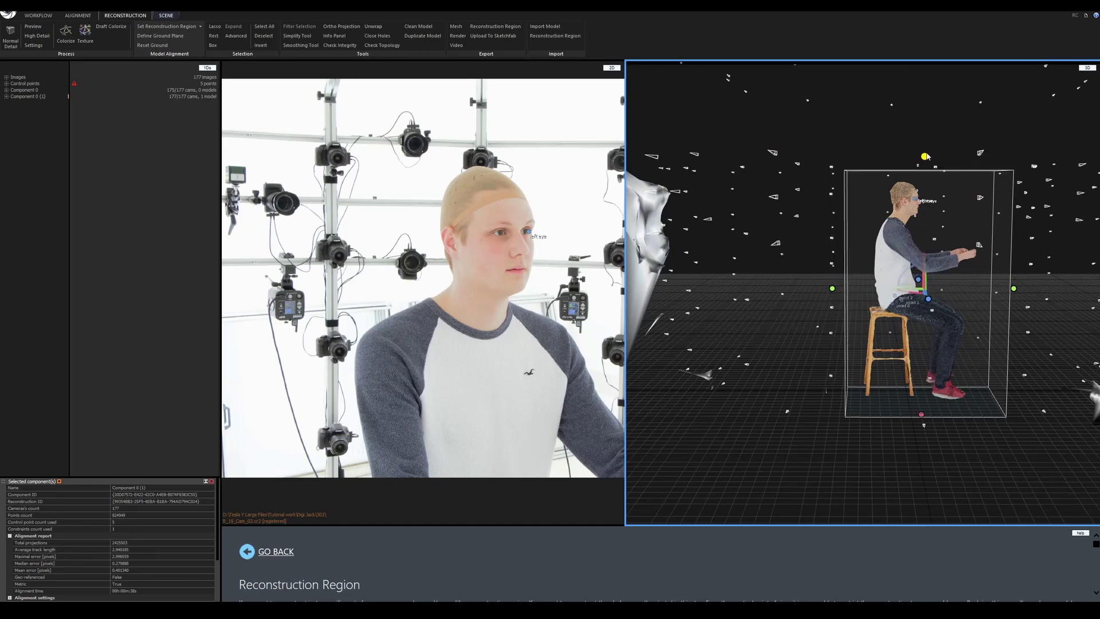
{"action": "left_click_drag", "start_coordinate": [1015, 322], "coordinate": [894, 454]}
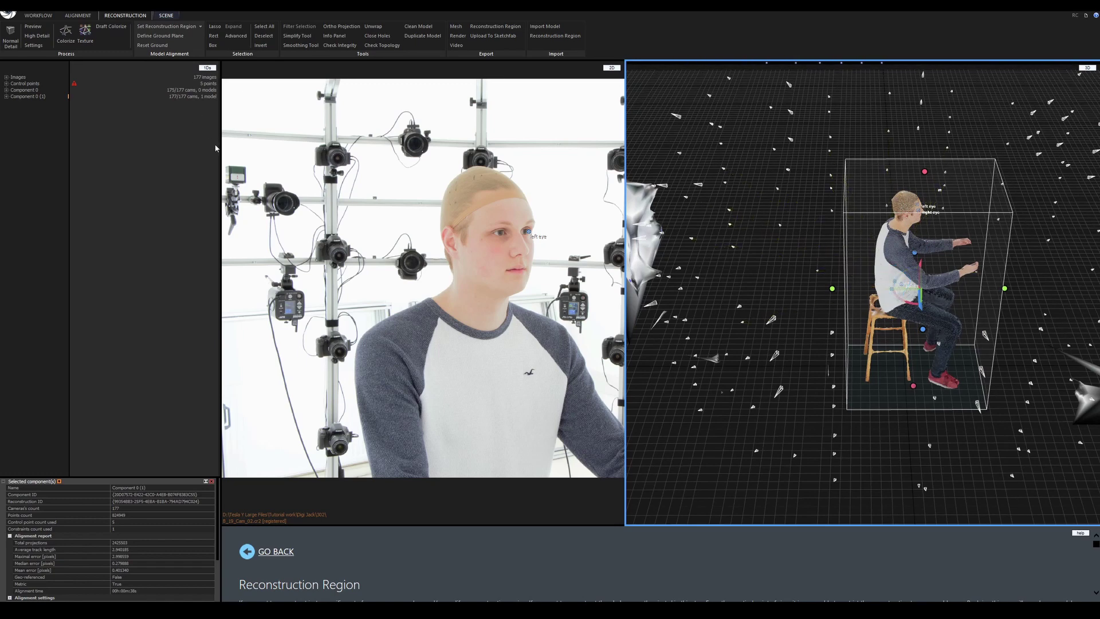
- Set the normal model's maximal vertices count per part to 8000000 and calculate the model in normal detail
{"action": "left_click", "coordinate": [34, 46]}
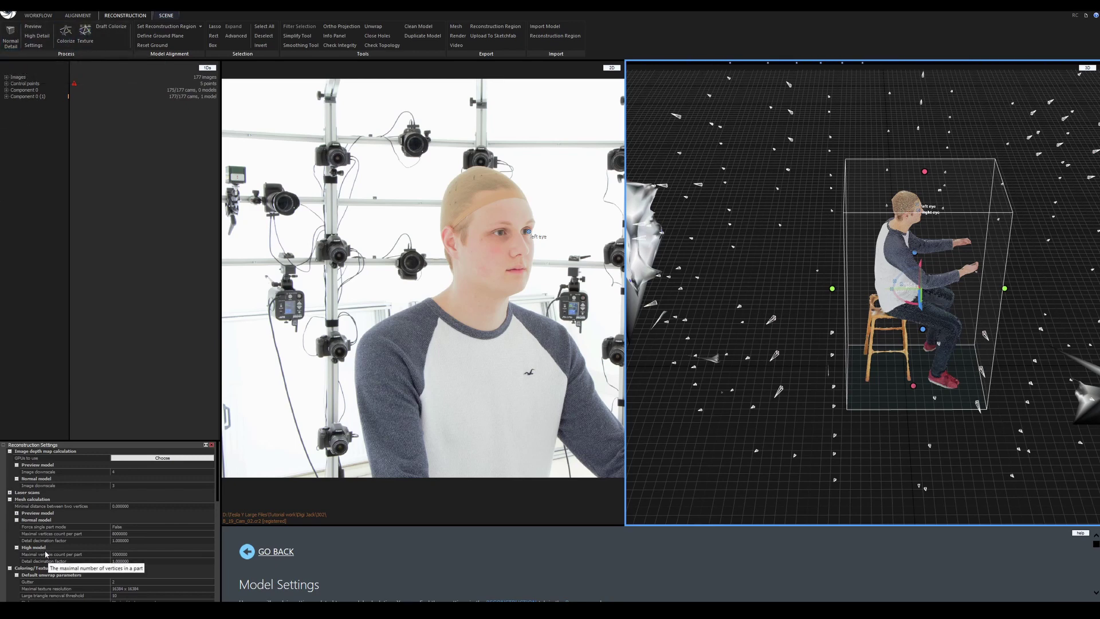
{"action": "left_click", "coordinate": [116, 534]}
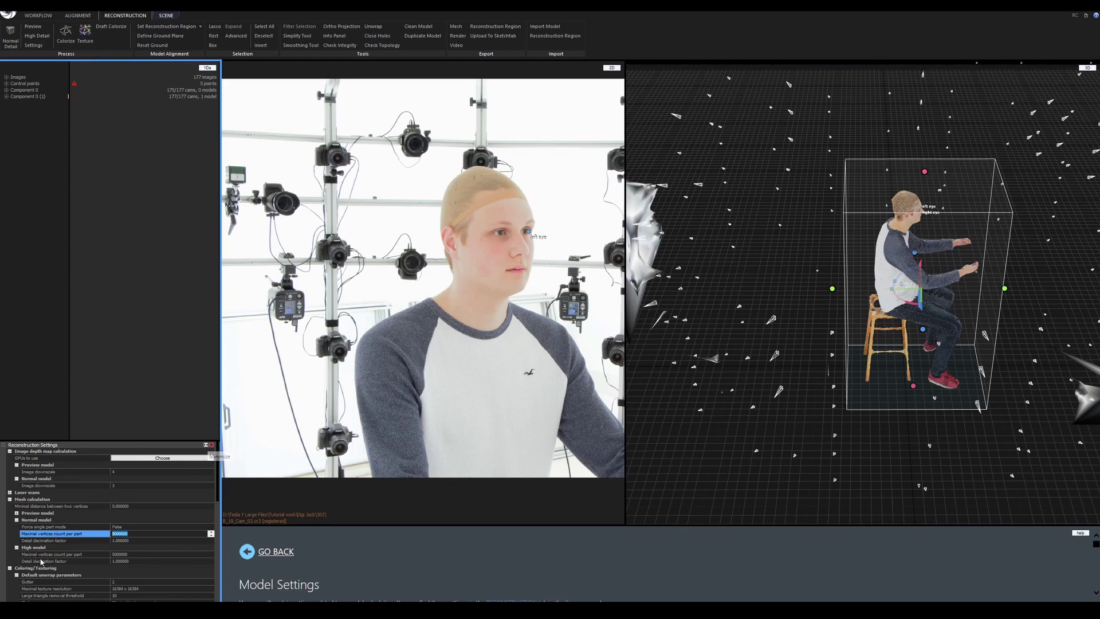
{"action": "type", "text": "7999999"}
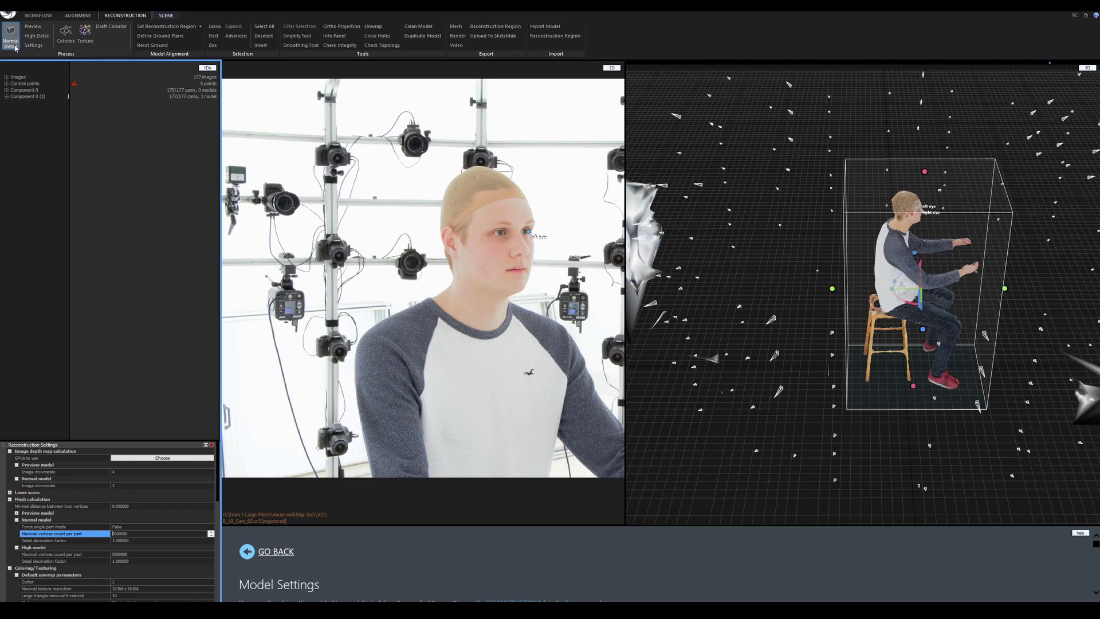
{"action": "left_click", "coordinate": [16, 48]}
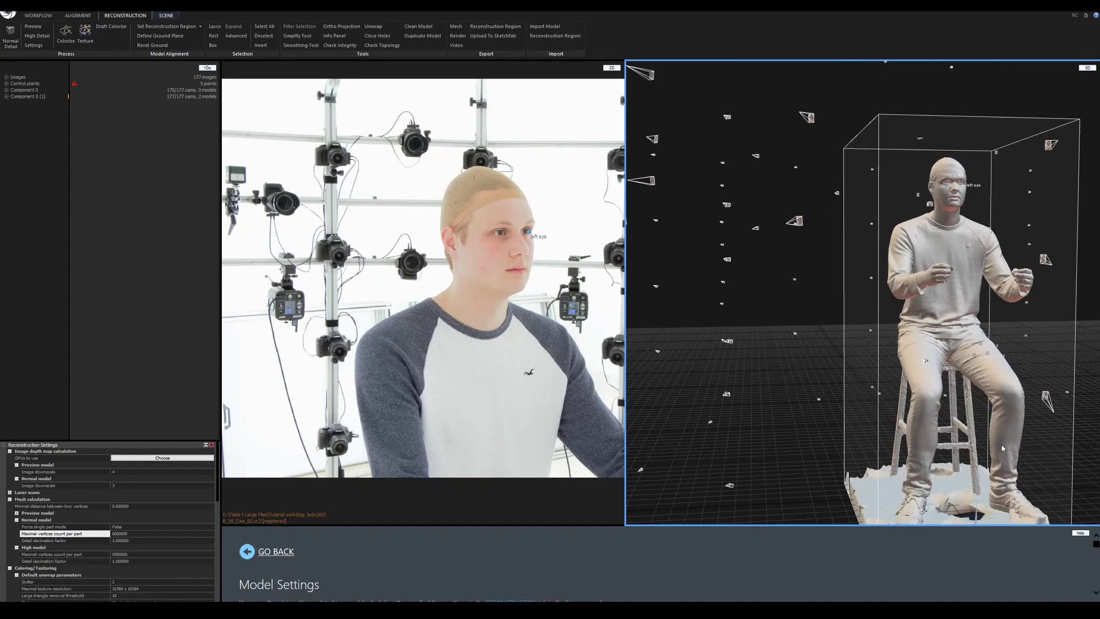
- Examine the normal-detail mesh around the face, ear, torso and back for surface quality and noise
{"action": "left_click_drag", "start_coordinate": [1002, 448], "coordinate": [928, 469]}
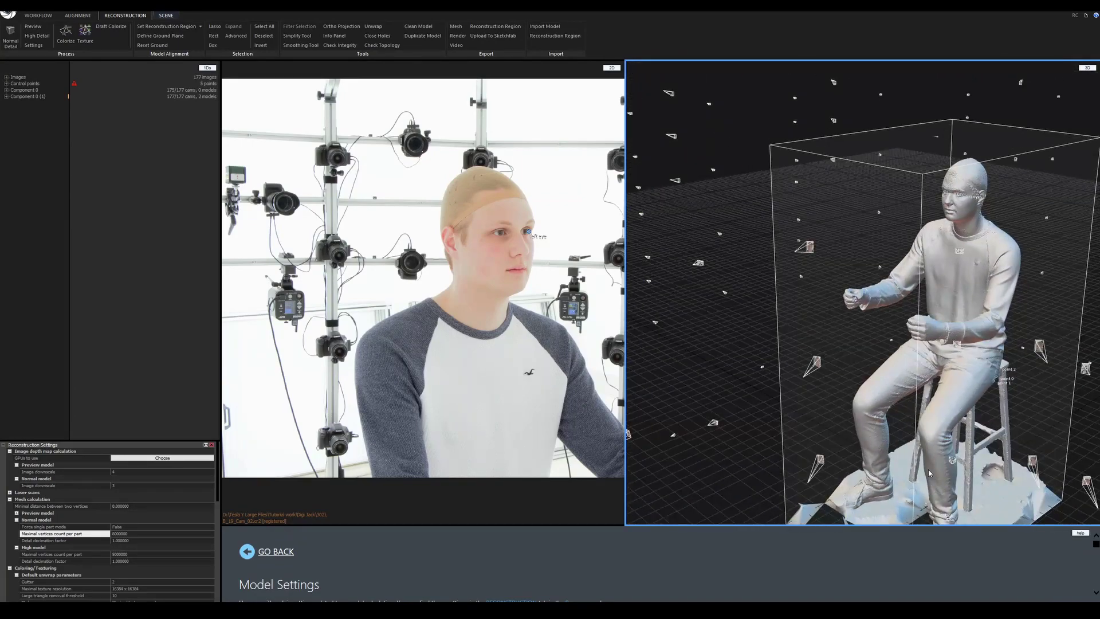
{"action": "scroll", "coordinate": [982, 257], "scroll_direction": "up", "scroll_amount": 6}
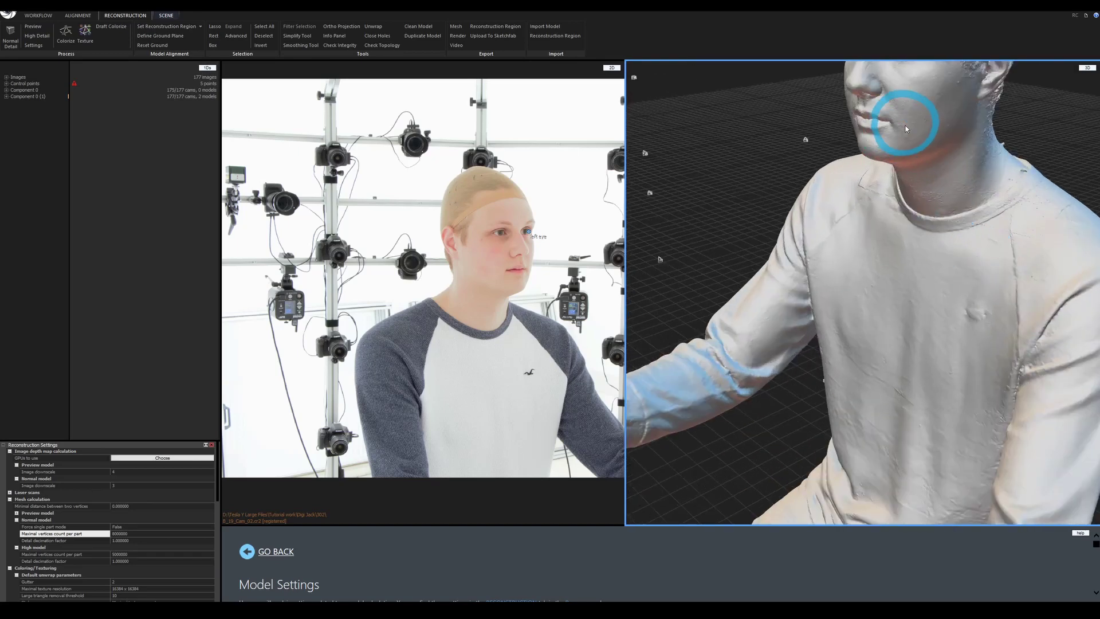
{"action": "left_click_drag", "start_coordinate": [905, 123], "coordinate": [915, 160]}
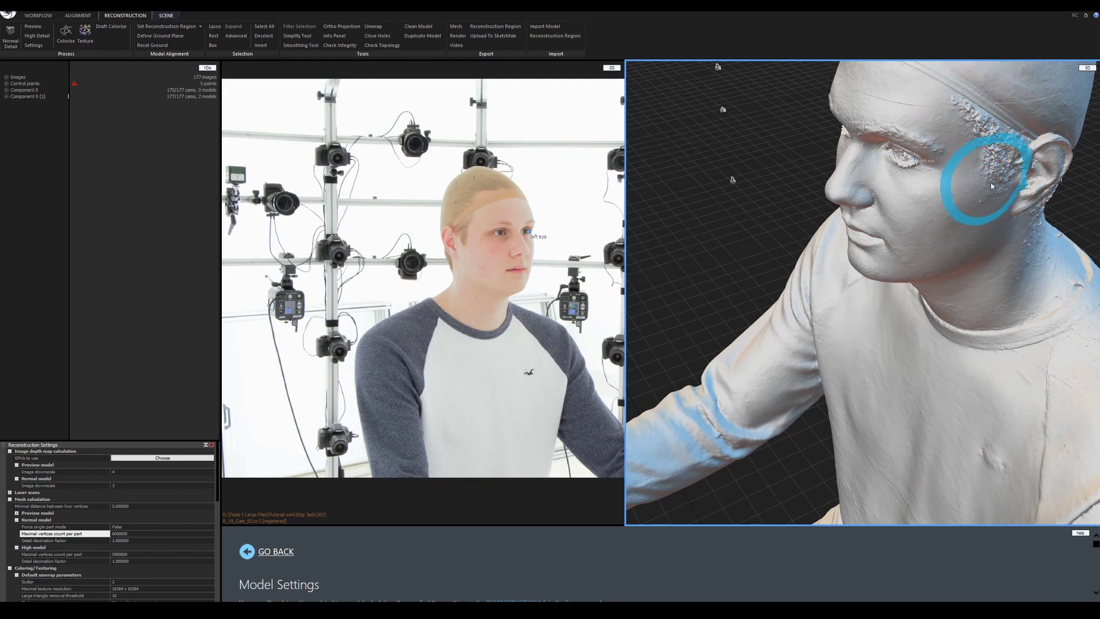
{"action": "left_click_drag", "start_coordinate": [872, 439], "coordinate": [871, 328]}
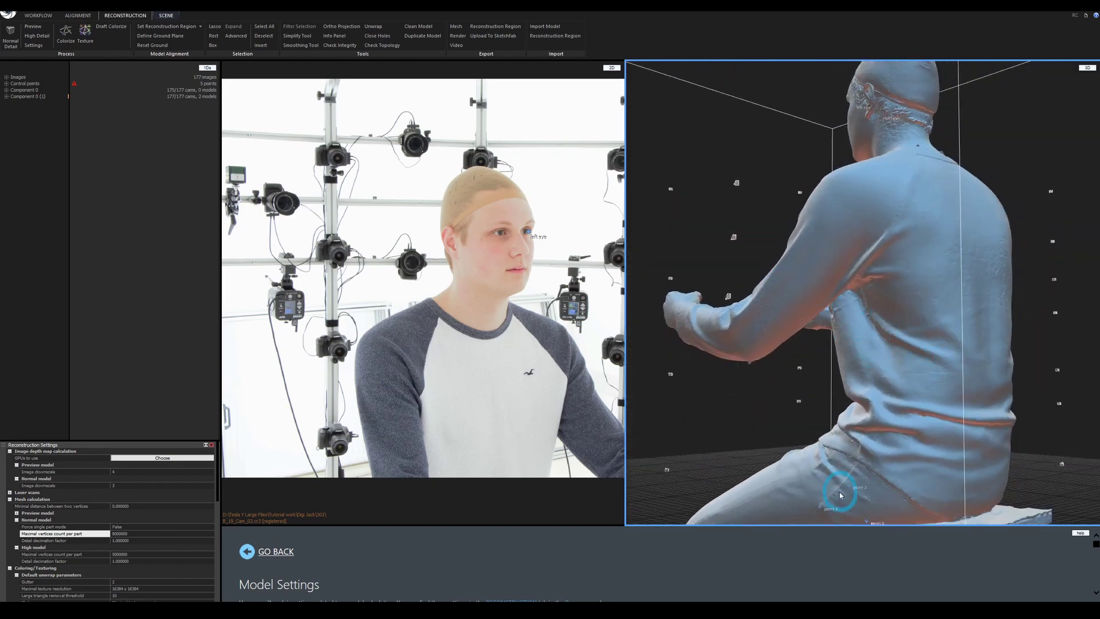
{"action": "left_click_drag", "start_coordinate": [840, 492], "coordinate": [962, 356]}
{"action": "left_click_drag", "start_coordinate": [673, 320], "coordinate": [733, 383]}
{"action": "left_click_drag", "start_coordinate": [693, 479], "coordinate": [850, 367]}
{"action": "scroll", "coordinate": [710, 459], "scroll_direction": "up", "scroll_amount": 5}
{"action": "scroll", "coordinate": [850, 368], "scroll_direction": "down", "scroll_amount": 5}
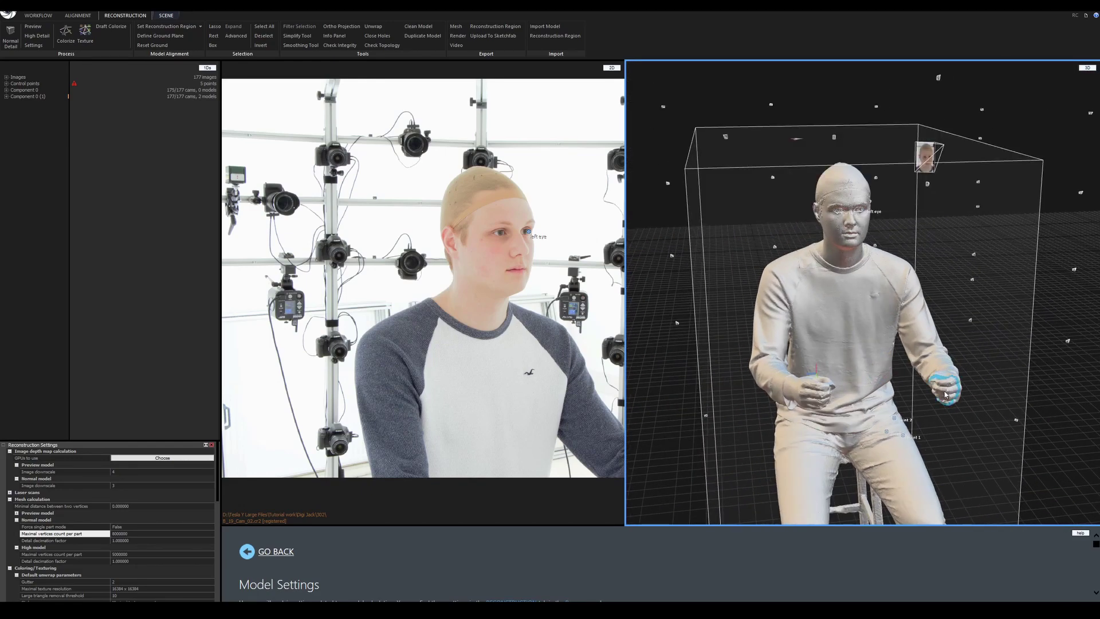
- Inspect the reconstructed fists, wrists and sleeve cuffs of the seated man up close
{"action": "left_click_drag", "start_coordinate": [945, 394], "coordinate": [981, 383]}
{"action": "scroll", "coordinate": [982, 384], "scroll_direction": "up", "scroll_amount": 6}
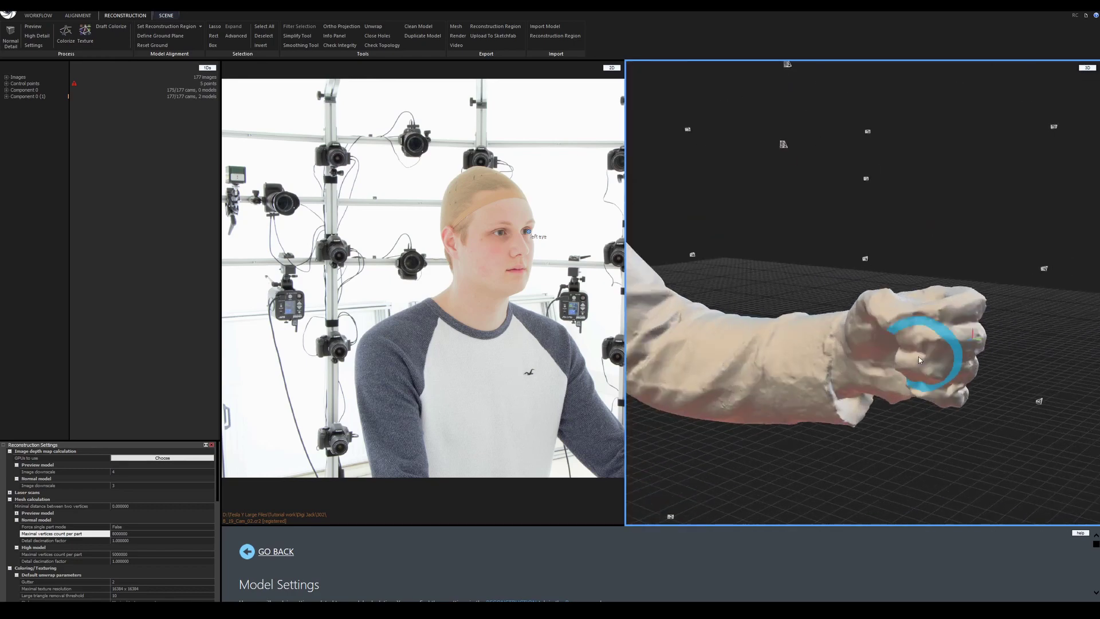
{"action": "left_click_drag", "start_coordinate": [919, 357], "coordinate": [796, 339]}
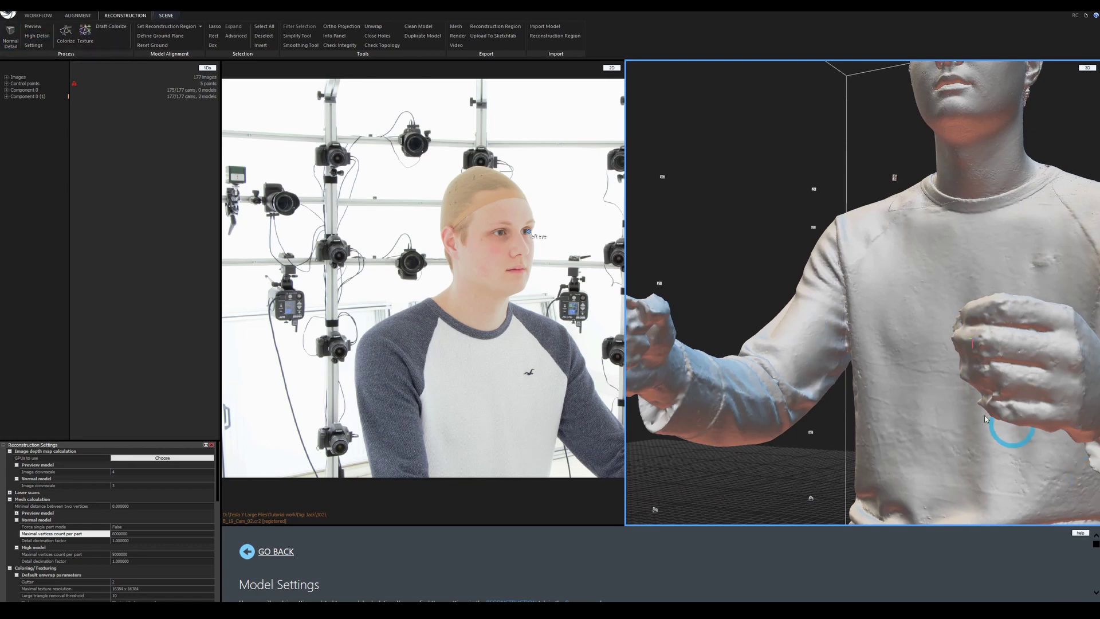
{"action": "scroll", "coordinate": [984, 415], "scroll_direction": "down", "scroll_amount": 3}
{"action": "left_click_drag", "start_coordinate": [984, 415], "coordinate": [963, 428]}
{"action": "scroll", "coordinate": [934, 409], "scroll_direction": "down", "scroll_amount": 3}
{"action": "scroll", "coordinate": [960, 429], "scroll_direction": "up", "scroll_amount": 3}
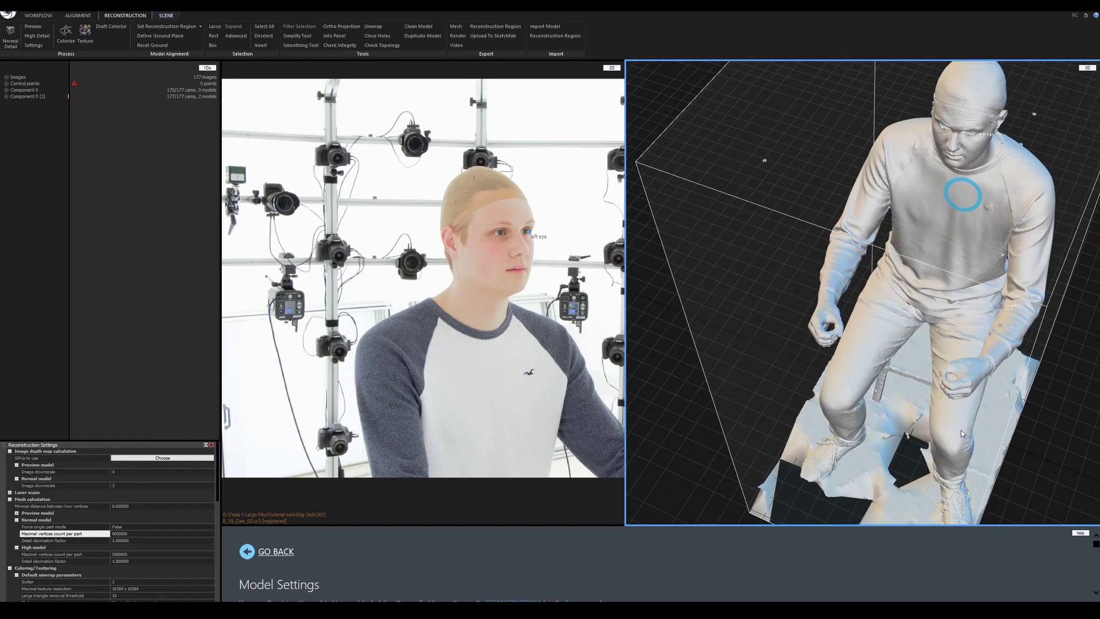
{"action": "right_click_drag", "start_coordinate": [960, 430], "coordinate": [945, 386]}
{"action": "scroll", "coordinate": [982, 401], "scroll_direction": "up", "scroll_amount": 3}
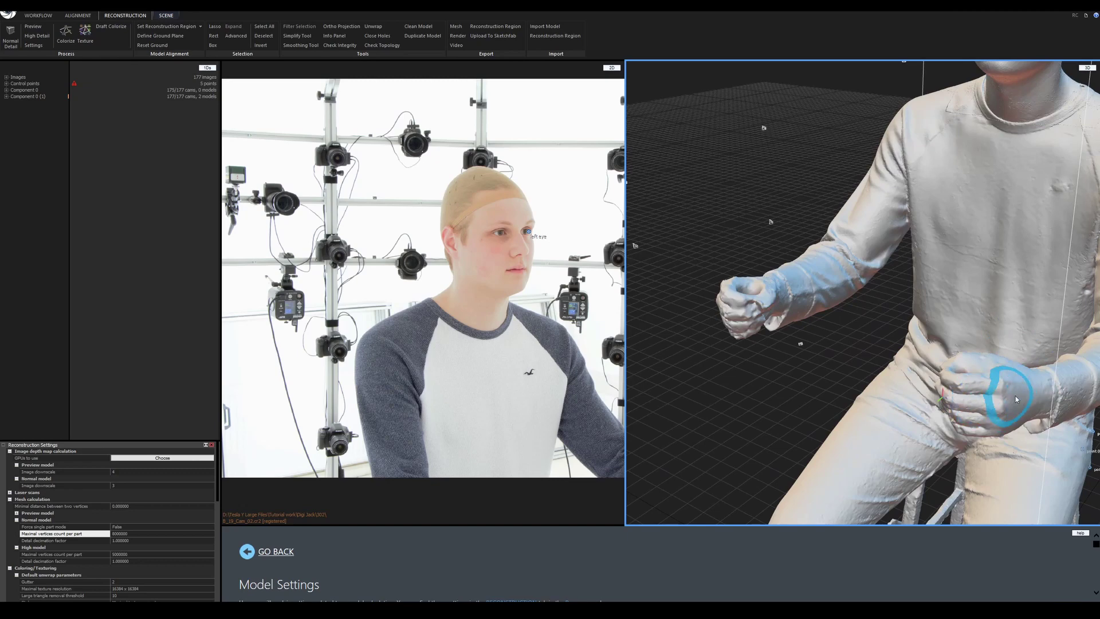
{"action": "scroll", "coordinate": [999, 383], "scroll_direction": "down", "scroll_amount": 2}
{"action": "scroll", "coordinate": [943, 270], "scroll_direction": "down", "scroll_amount": 5}
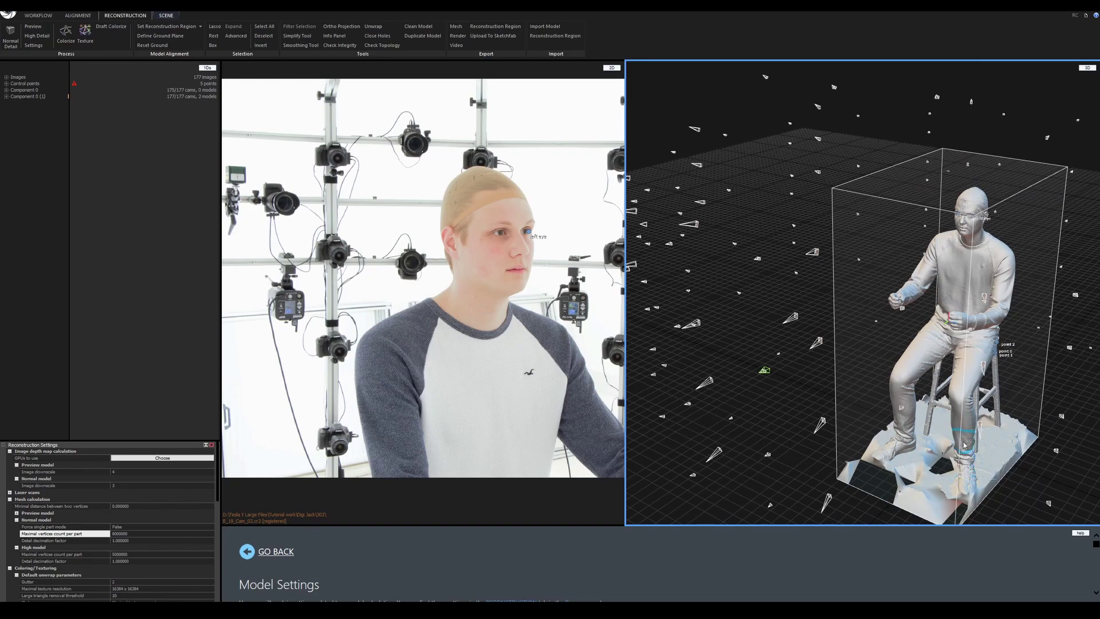
- Examine the shoes, lower legs, stool legs and surrounding floor geometry for reconstruction artefacts
{"action": "left_click_drag", "start_coordinate": [971, 484], "coordinate": [961, 455]}
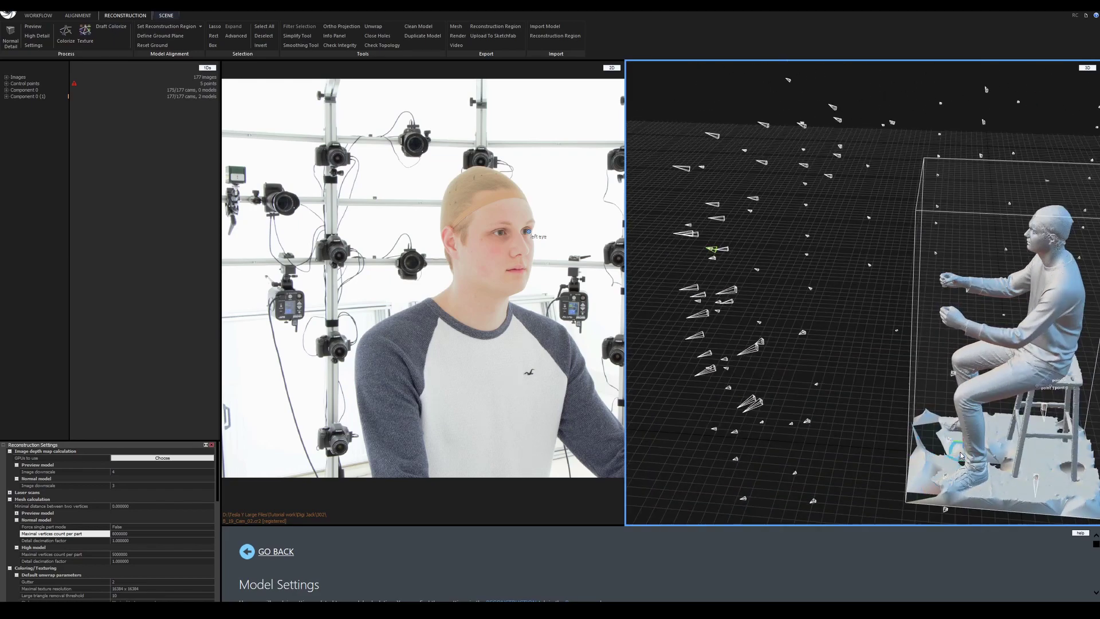
{"action": "scroll", "coordinate": [962, 458], "scroll_direction": "up", "scroll_amount": 8}
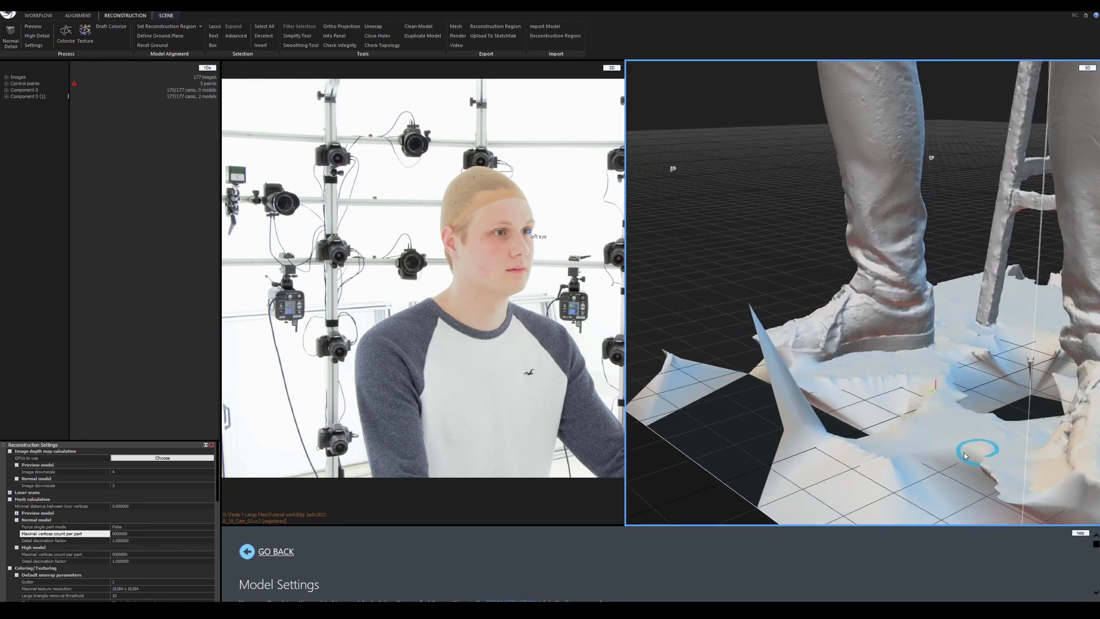
{"action": "left_click_drag", "start_coordinate": [1025, 443], "coordinate": [822, 421]}
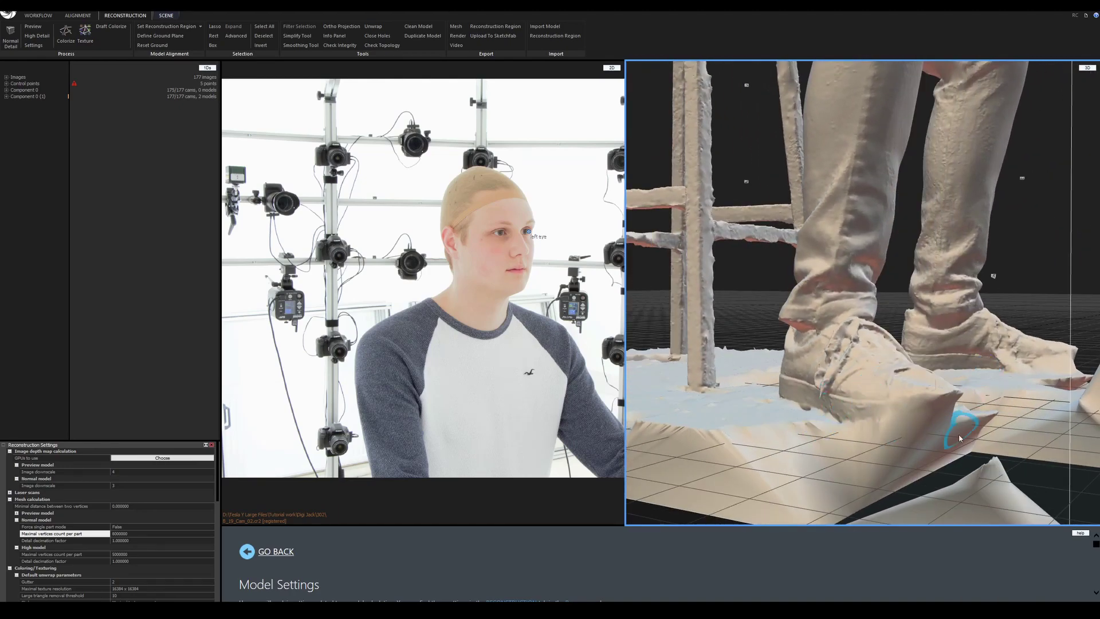
{"action": "mouse_move", "coordinate": [958, 434]}
{"action": "left_mouse_down"}
{"action": "mouse_move", "coordinate": [802, 452]}
{"action": "mouse_move", "coordinate": [818, 378]}
{"action": "mouse_move", "coordinate": [894, 425]}
{"action": "mouse_move", "coordinate": [882, 446]}
{"action": "mouse_move", "coordinate": [1036, 418]}
{"action": "mouse_move", "coordinate": [1033, 84]}
{"action": "mouse_move", "coordinate": [1020, 435]}
{"action": "mouse_move", "coordinate": [851, 440]}
{"action": "mouse_move", "coordinate": [828, 456]}
{"action": "mouse_move", "coordinate": [830, 372]}
{"action": "mouse_move", "coordinate": [1042, 264]}
{"action": "mouse_move", "coordinate": [968, 260]}
{"action": "mouse_move", "coordinate": [857, 515]}
{"action": "mouse_move", "coordinate": [788, 277]}
{"action": "mouse_move", "coordinate": [682, 287]}
{"action": "mouse_move", "coordinate": [780, 367]}
{"action": "mouse_move", "coordinate": [978, 328]}
{"action": "mouse_move", "coordinate": [1022, 285]}
{"action": "mouse_move", "coordinate": [1002, 263]}
{"action": "mouse_move", "coordinate": [926, 260]}
{"action": "left_mouse_up"}
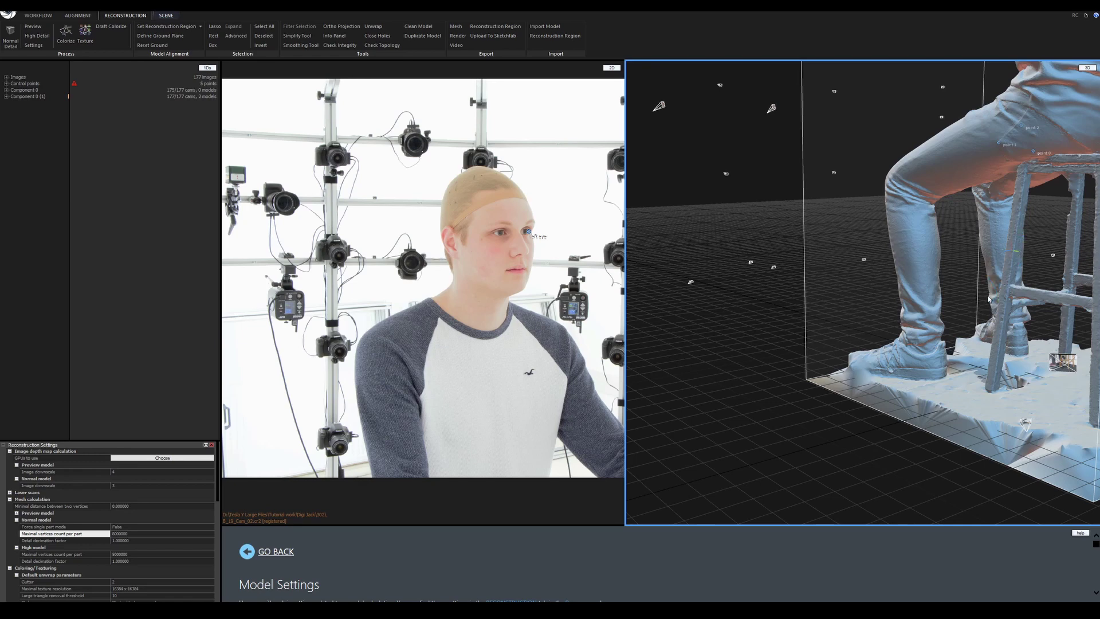
{"action": "scroll", "coordinate": [988, 298], "scroll_direction": "up", "scroll_amount": 5}
{"action": "left_click_drag", "start_coordinate": [819, 321], "coordinate": [871, 315]}
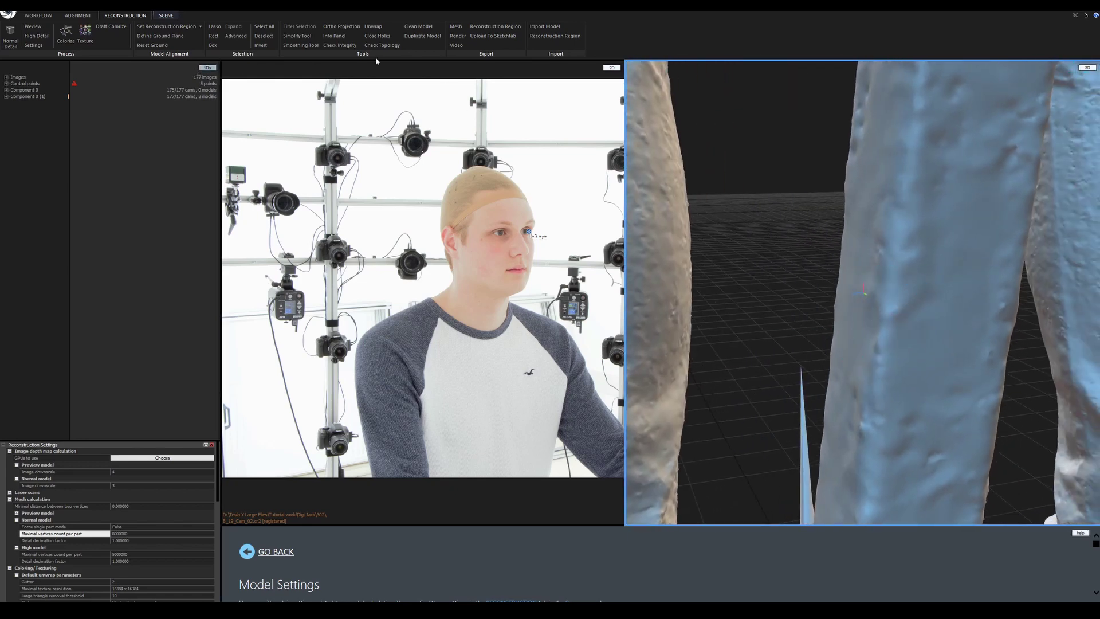
- Widen the 3D view by shrinking the neighbouring image view, and frame the man's legs, stool and floor
{"action": "left_click_drag", "start_coordinate": [626, 157], "coordinate": [546, 144]}
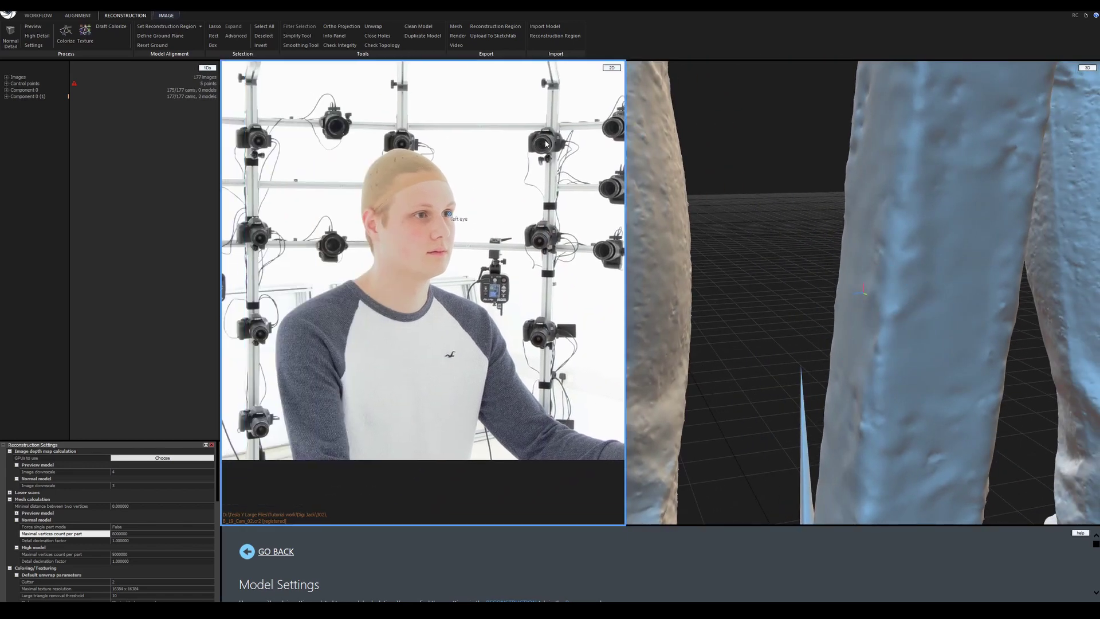
{"action": "left_click_drag", "start_coordinate": [626, 165], "coordinate": [252, 165]}
{"action": "scroll", "coordinate": [729, 274], "scroll_direction": "down", "scroll_amount": 5}
{"action": "scroll", "coordinate": [729, 274], "scroll_direction": "down", "scroll_amount": 5}
{"action": "left_click_drag", "start_coordinate": [729, 274], "coordinate": [298, 70]}
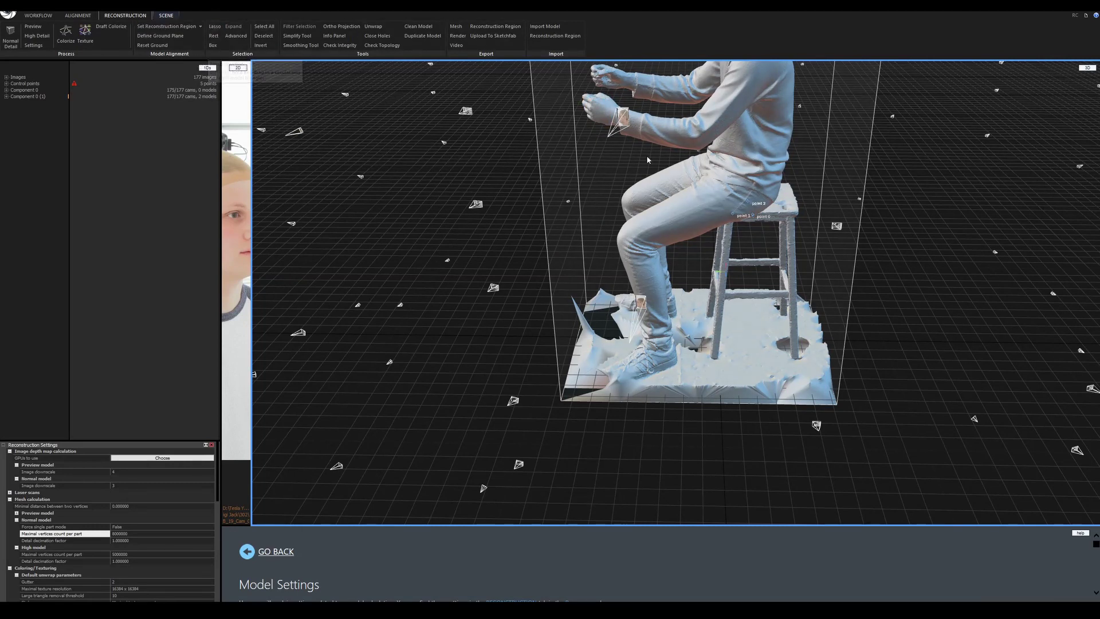
- Lasso-select the stool legs and the floor geometry behind the man's feet
{"action": "left_click", "coordinate": [817, 381]}
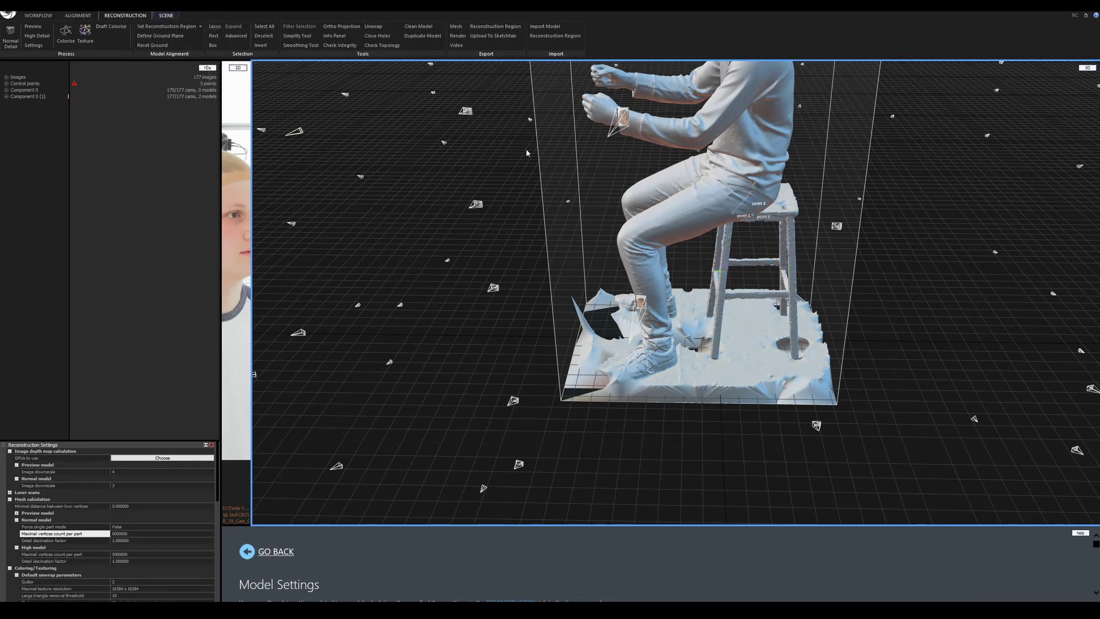
{"action": "left_click", "coordinate": [215, 27]}
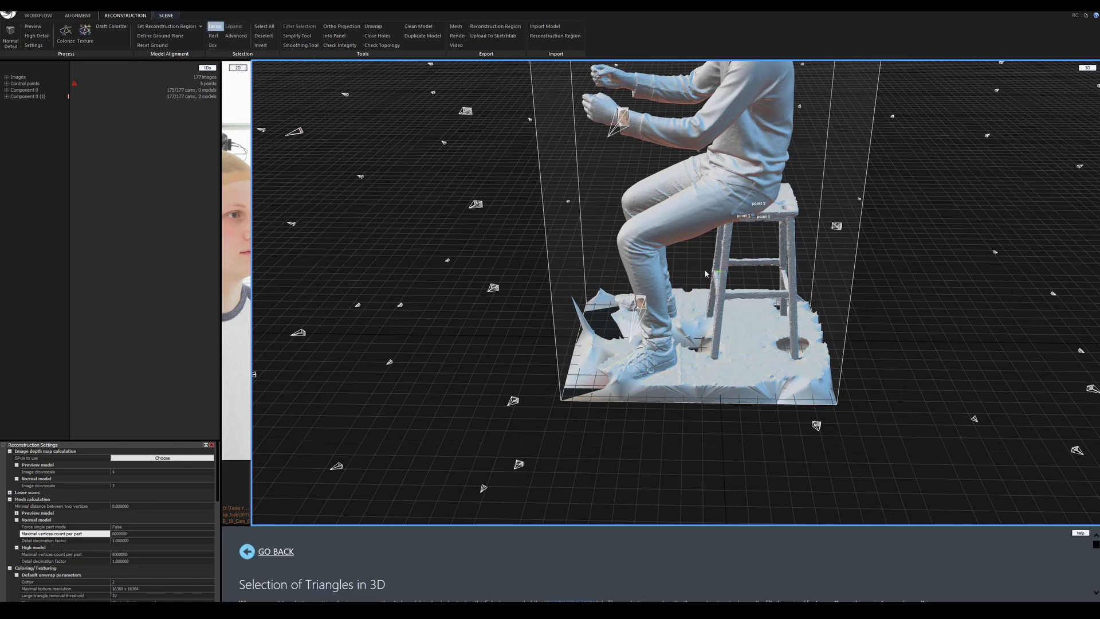
{"action": "mouse_move", "coordinate": [721, 410]}
{"action": "left_mouse_down"}
{"action": "mouse_move", "coordinate": [862, 416]}
{"action": "mouse_move", "coordinate": [866, 321]}
{"action": "mouse_move", "coordinate": [819, 247]}
{"action": "mouse_move", "coordinate": [709, 238]}
{"action": "mouse_move", "coordinate": [719, 257]}
{"action": "left_mouse_up"}
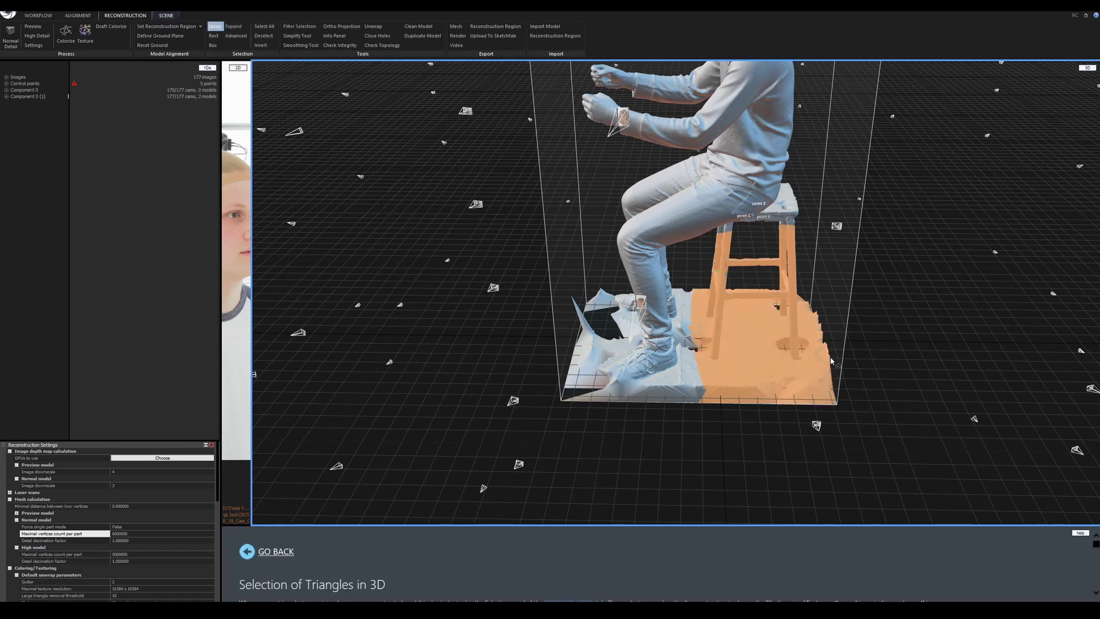
{"action": "middle_click_drag", "start_coordinate": [780, 361], "coordinate": [887, 334]}
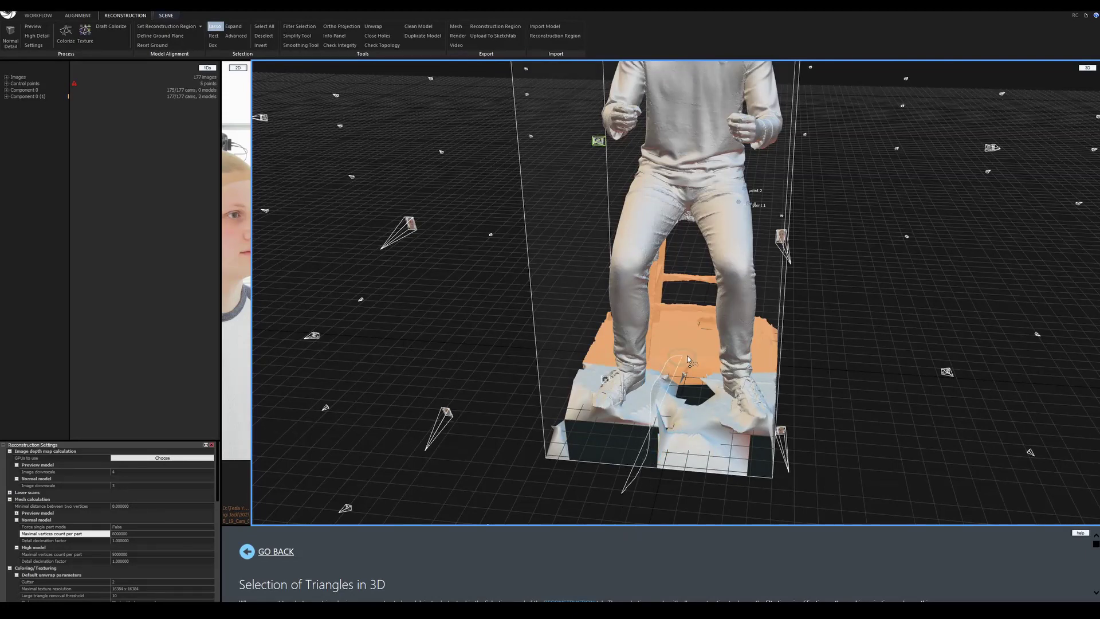
- Add the floor between the feet and the floor outside the man's right shoe to the lasso selection
{"action": "mouse_move", "coordinate": [688, 359]}
{"action": "left_mouse_down"}
{"action": "mouse_move", "coordinate": [716, 383]}
{"action": "mouse_move", "coordinate": [712, 422]}
{"action": "mouse_move", "coordinate": [676, 484]}
{"action": "left_mouse_up"}
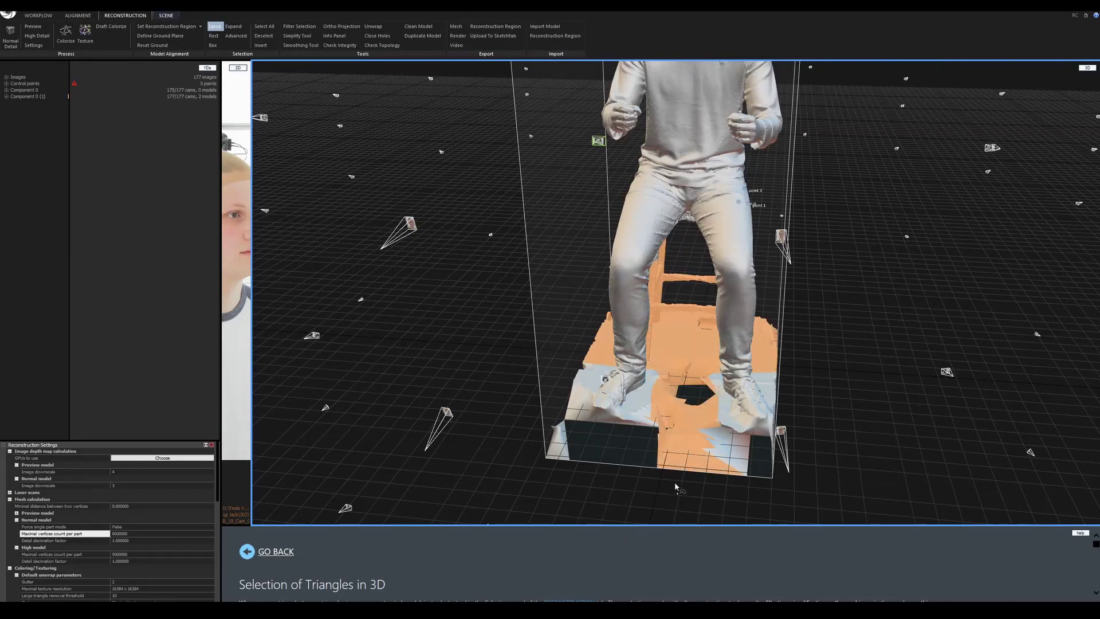
{"action": "middle_click_drag", "start_coordinate": [674, 483], "coordinate": [785, 427]}
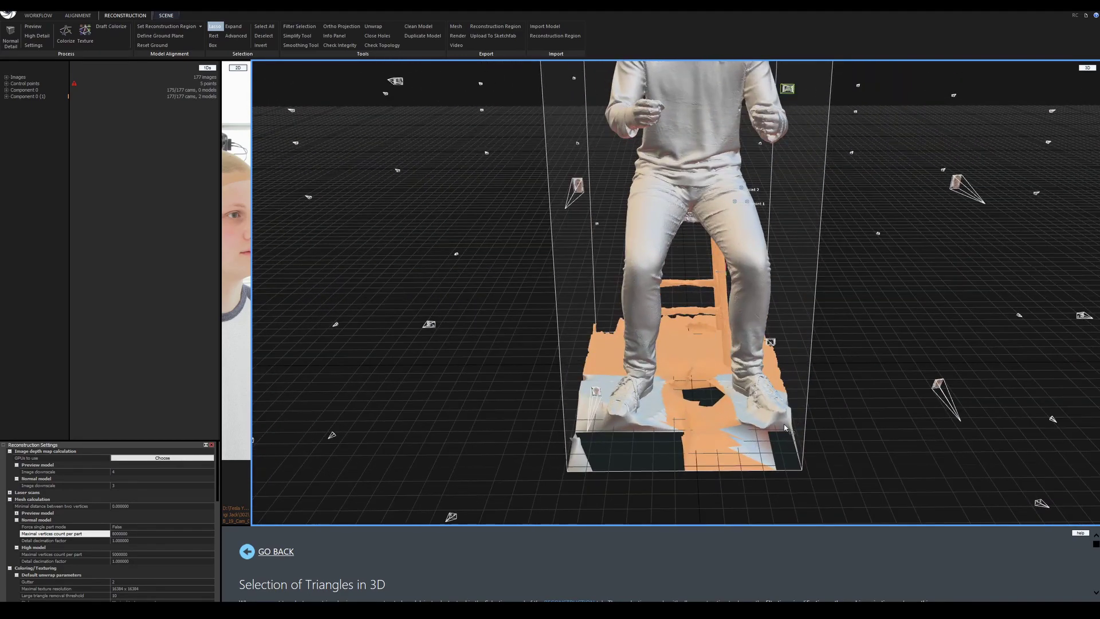
{"action": "middle_click_drag", "start_coordinate": [550, 460], "coordinate": [602, 476]}
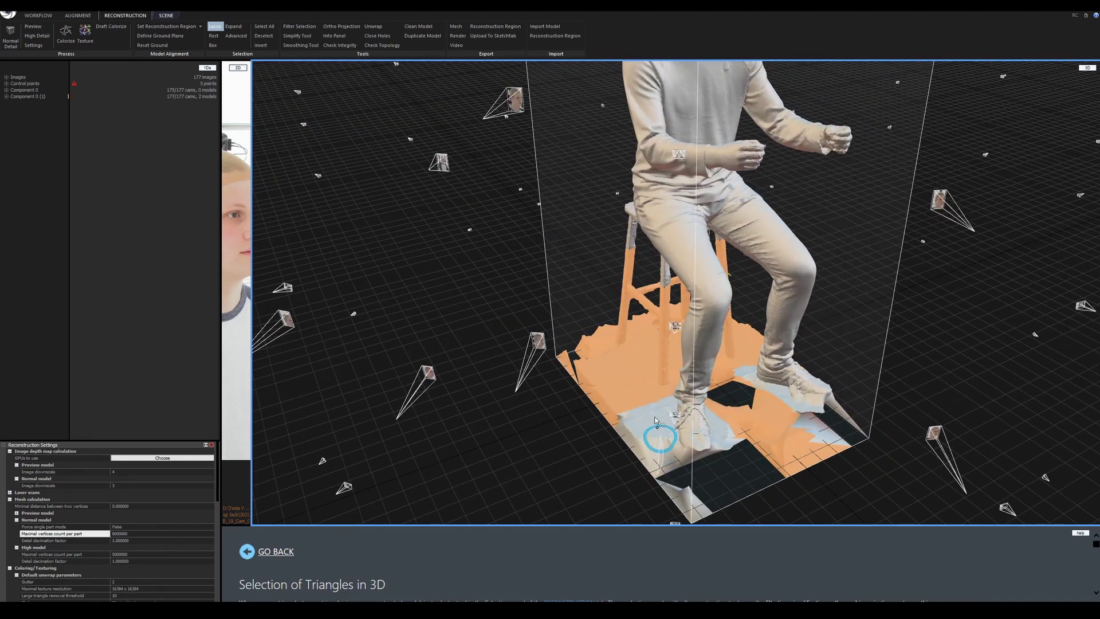
{"action": "left_click_drag", "start_coordinate": [579, 421], "coordinate": [646, 533]}
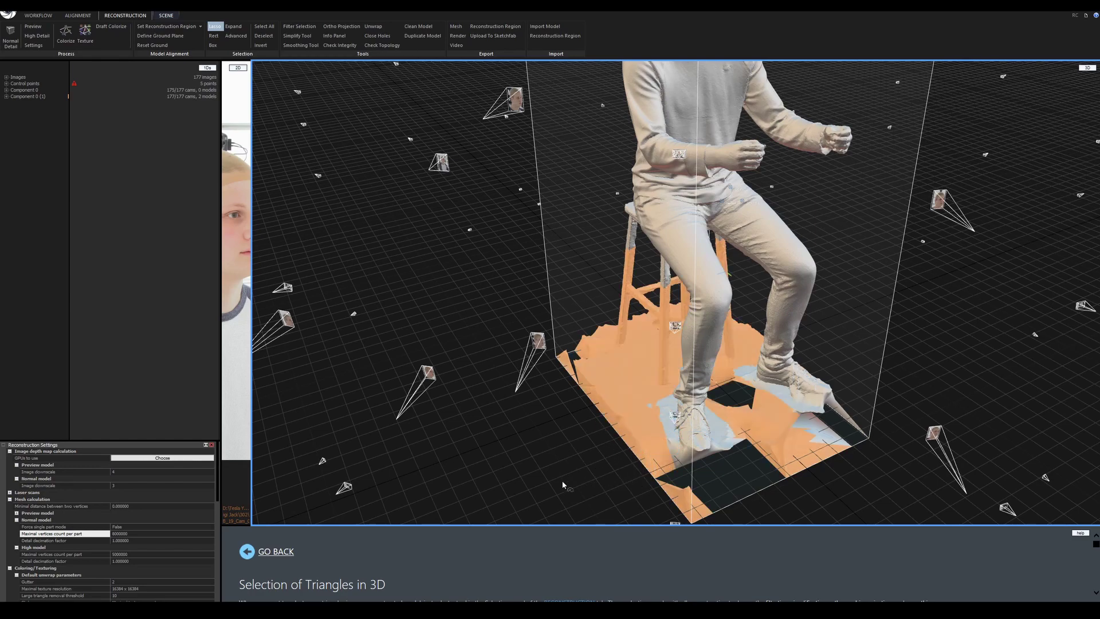
- Extend the lasso selection over the upper stool legs and the rear part of the seat behind the man
{"action": "left_click_drag", "start_coordinate": [629, 496], "coordinate": [726, 470]}
{"action": "scroll", "coordinate": [744, 344], "scroll_direction": "up", "scroll_amount": 5}
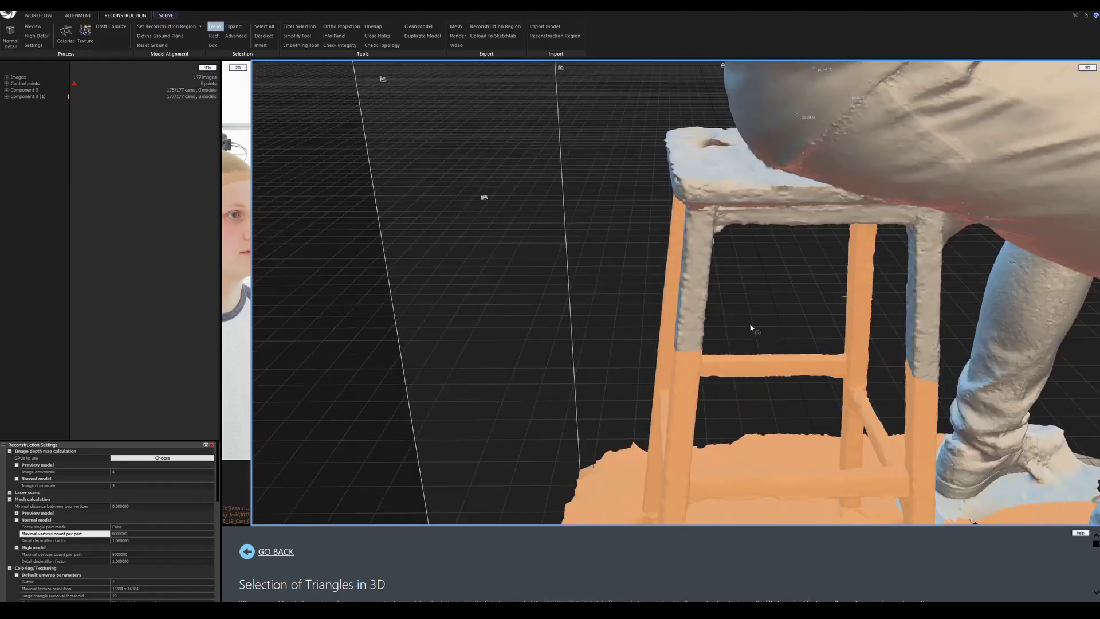
{"action": "mouse_move", "coordinate": [723, 143]}
{"action": "left_mouse_down"}
{"action": "mouse_move", "coordinate": [642, 184]}
{"action": "mouse_move", "coordinate": [665, 370]}
{"action": "mouse_move", "coordinate": [745, 395]}
{"action": "left_mouse_up"}
{"action": "left_click_drag", "start_coordinate": [863, 350], "coordinate": [842, 299]}
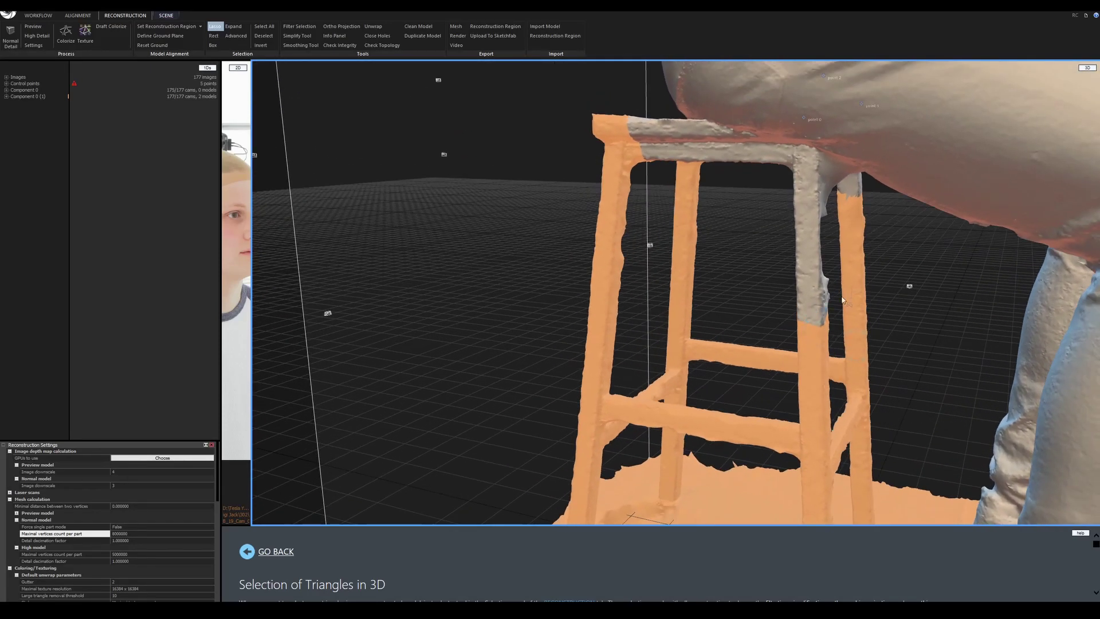
{"action": "mouse_move", "coordinate": [848, 174]}
{"action": "left_mouse_down"}
{"action": "mouse_move", "coordinate": [772, 169]}
{"action": "mouse_move", "coordinate": [767, 361]}
{"action": "mouse_move", "coordinate": [849, 373]}
{"action": "left_mouse_up"}
{"action": "left_click_drag", "start_coordinate": [716, 192], "coordinate": [749, 195]}
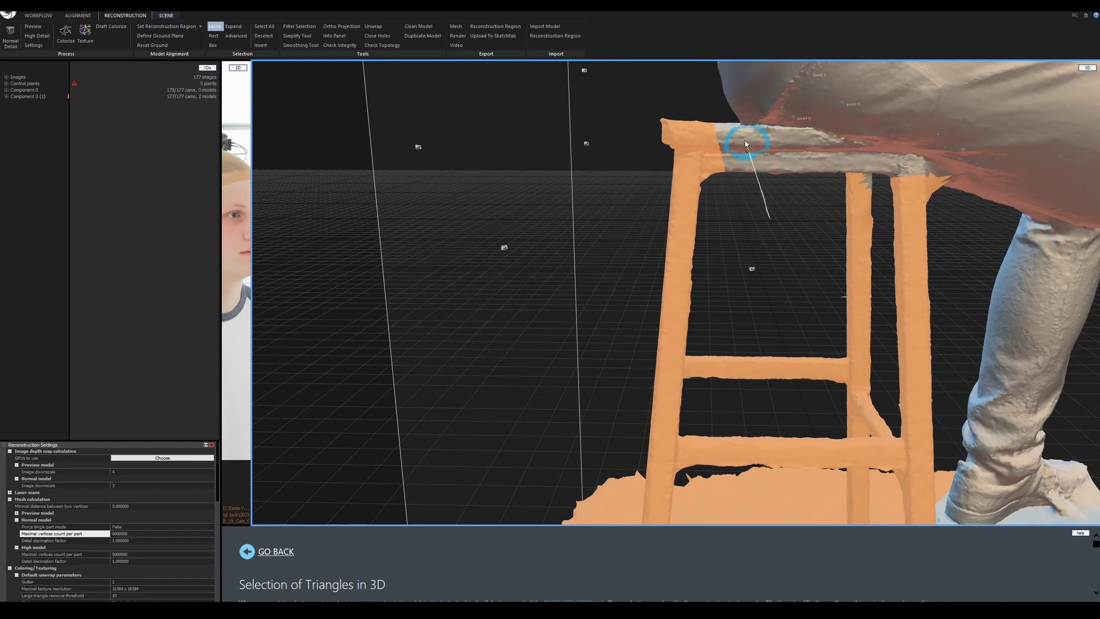
{"action": "mouse_move", "coordinate": [739, 126]}
{"action": "left_mouse_down"}
{"action": "mouse_move", "coordinate": [650, 146]}
{"action": "mouse_move", "coordinate": [609, 248]}
{"action": "mouse_move", "coordinate": [716, 267]}
{"action": "mouse_move", "coordinate": [726, 307]}
{"action": "mouse_move", "coordinate": [772, 327]}
{"action": "mouse_move", "coordinate": [815, 273]}
{"action": "mouse_move", "coordinate": [830, 299]}
{"action": "mouse_move", "coordinate": [825, 281]}
{"action": "mouse_move", "coordinate": [796, 275]}
{"action": "left_mouse_up"}
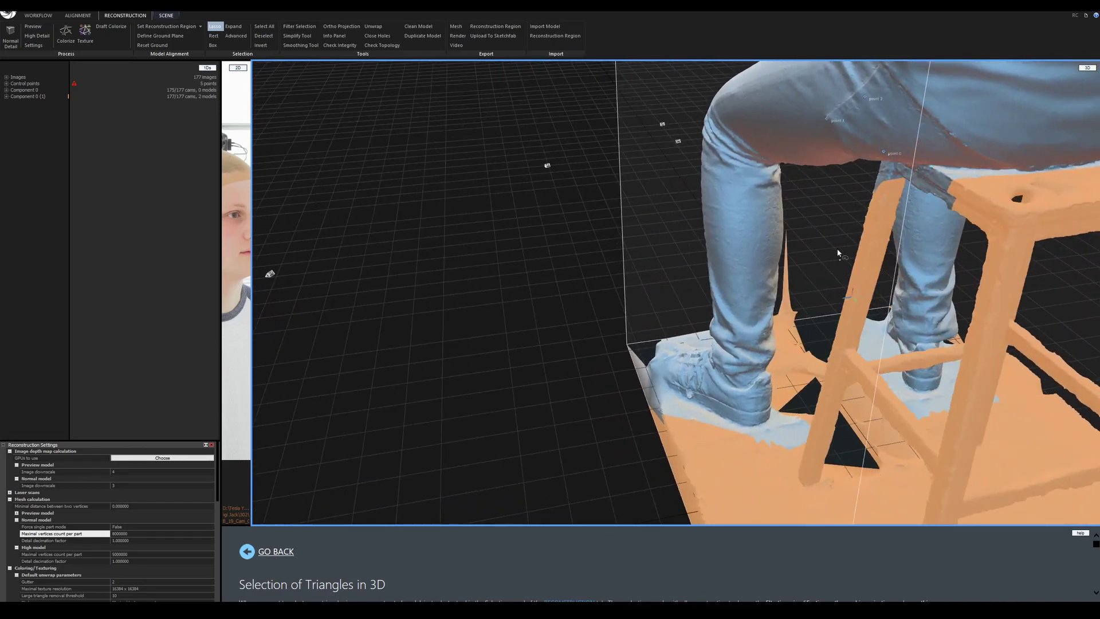
- Try to lasso-select the stool seat's side edge beneath the man's left thigh, and undo the attempts
{"action": "mouse_move", "coordinate": [902, 260]}
{"action": "left_mouse_down"}
{"action": "mouse_move", "coordinate": [1009, 221]}
{"action": "mouse_move", "coordinate": [1014, 170]}
{"action": "left_mouse_up"}
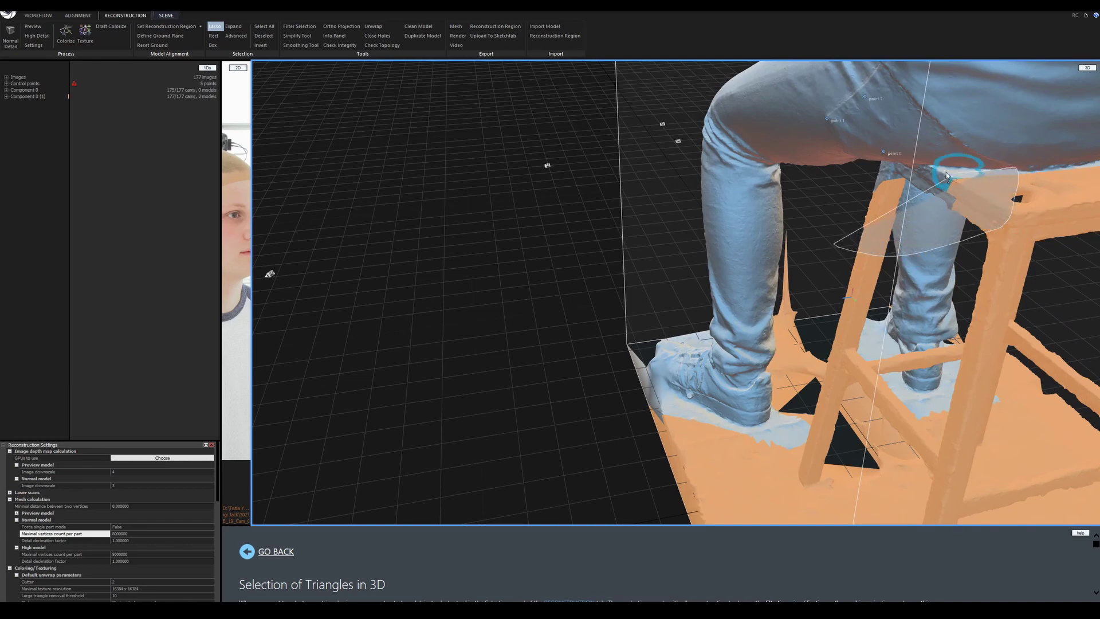
{"action": "left_click_drag", "start_coordinate": [859, 182], "coordinate": [865, 186]}
{"action": "mouse_move", "coordinate": [969, 282]}
{"action": "left_mouse_down"}
{"action": "mouse_move", "coordinate": [989, 279]}
{"action": "mouse_move", "coordinate": [1023, 229]}
{"action": "left_mouse_up"}
{"action": "mouse_move", "coordinate": [1023, 229]}
{"action": "right_mouse_down"}
{"action": "mouse_move", "coordinate": [942, 315]}
{"action": "mouse_move", "coordinate": [981, 260]}
{"action": "mouse_move", "coordinate": [920, 288]}
{"action": "mouse_move", "coordinate": [921, 196]}
{"action": "right_mouse_up"}
{"action": "key", "text": "ctrl+z"}
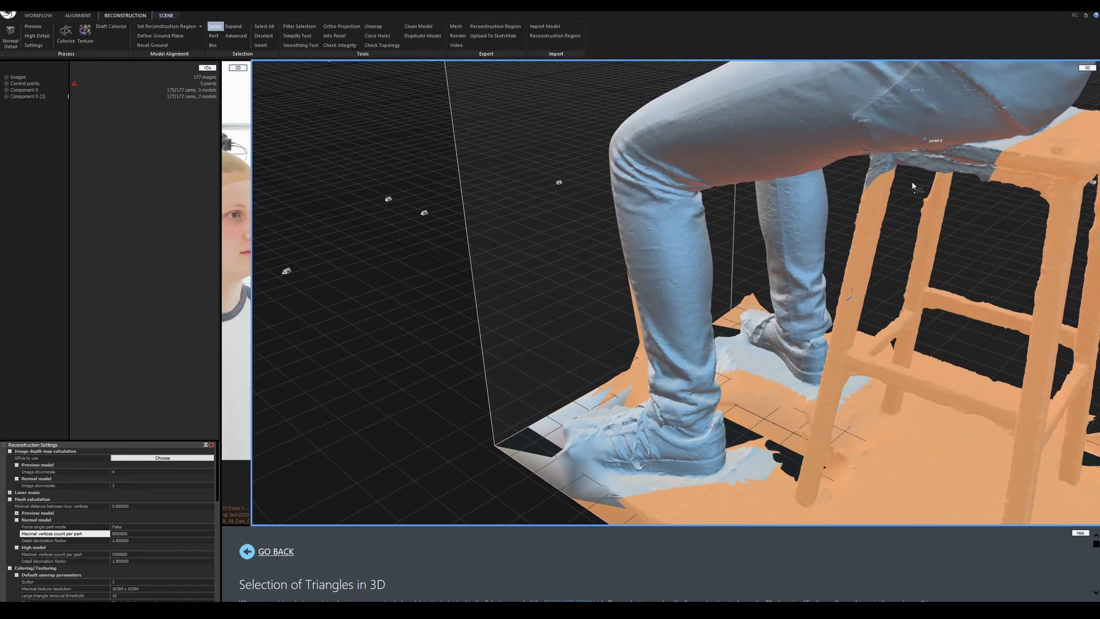
{"action": "left_click_drag", "start_coordinate": [954, 155], "coordinate": [1033, 144]}
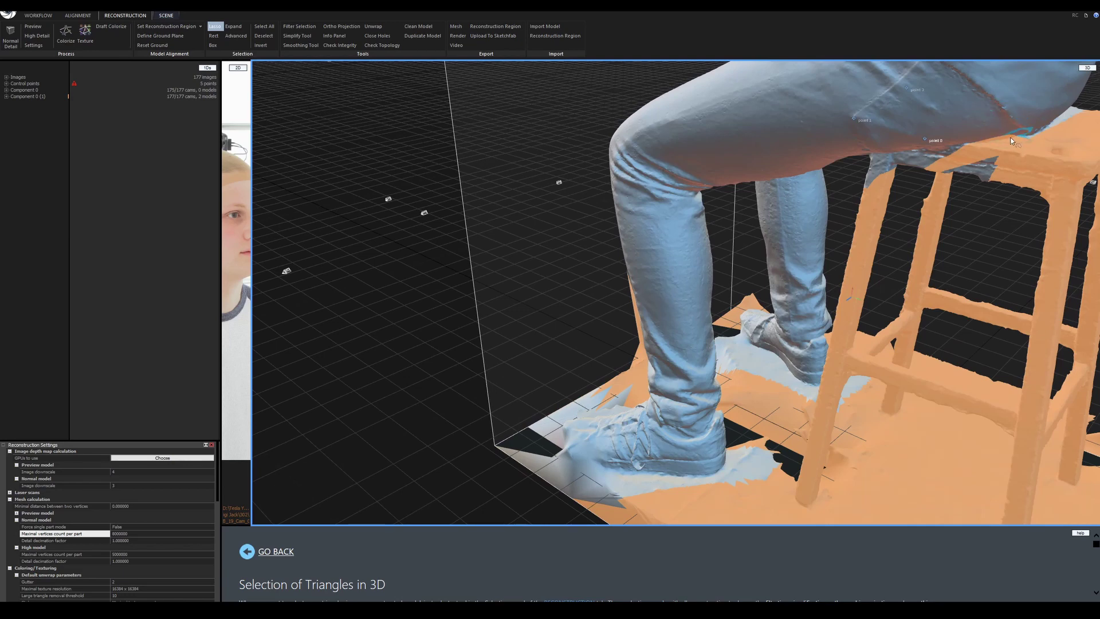
{"action": "key", "text": "ctrl+z"}
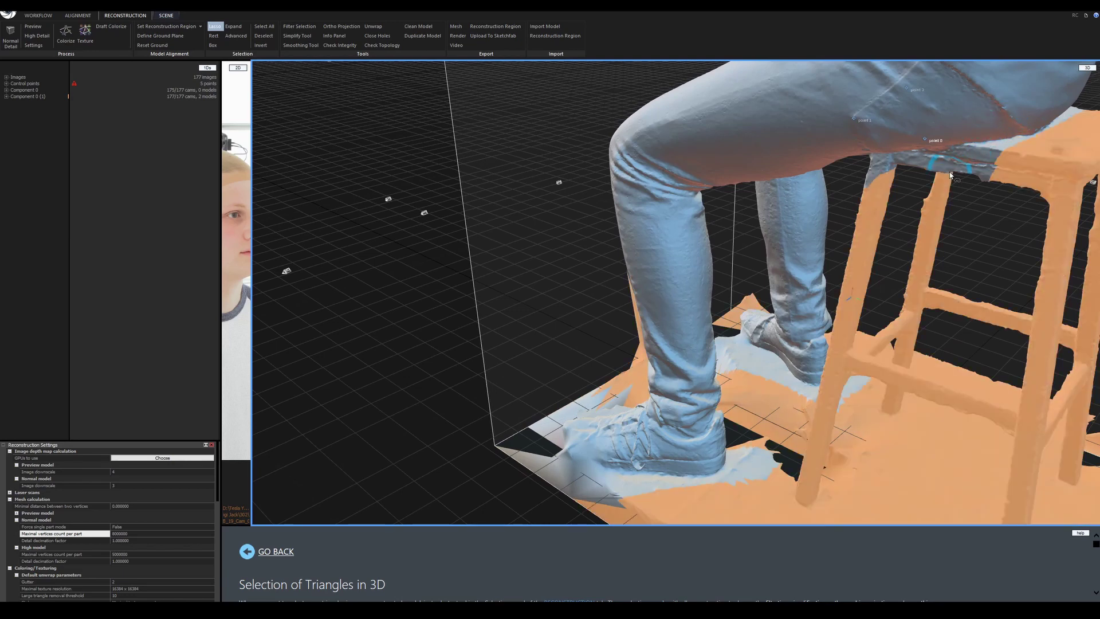
- Add the seat's side edges and the front edge between the thighs to the stool selection
{"action": "mouse_move", "coordinate": [913, 185]}
{"action": "left_mouse_down"}
{"action": "mouse_move", "coordinate": [995, 141]}
{"action": "mouse_move", "coordinate": [1025, 148]}
{"action": "left_mouse_up"}
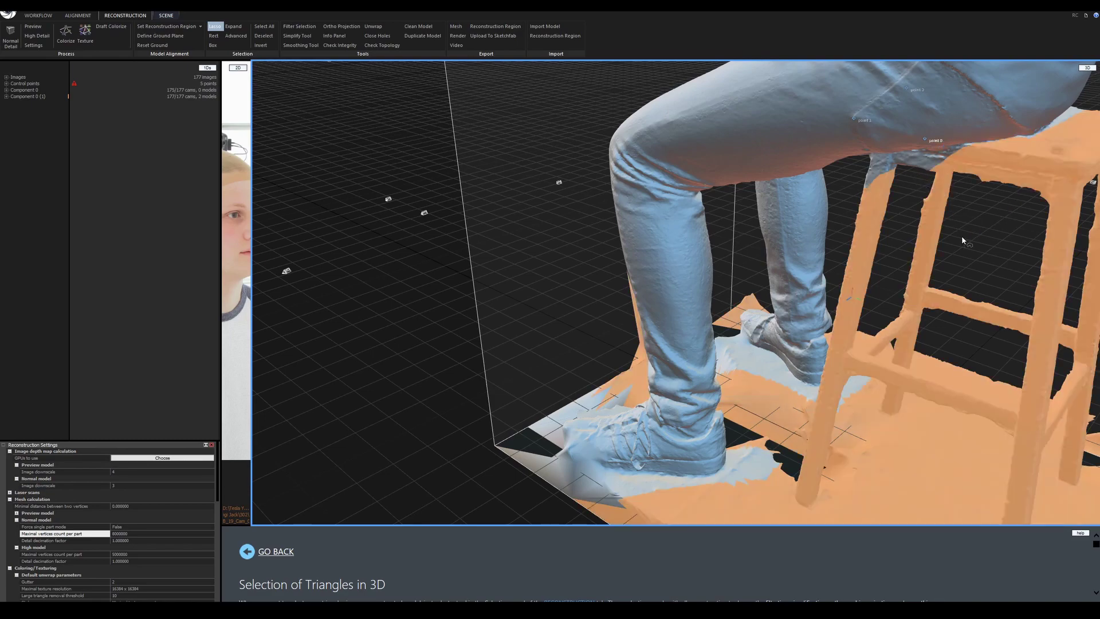
{"action": "mouse_move", "coordinate": [1021, 225]}
{"action": "left_mouse_down"}
{"action": "mouse_move", "coordinate": [823, 226]}
{"action": "mouse_move", "coordinate": [789, 210]}
{"action": "mouse_move", "coordinate": [813, 225]}
{"action": "left_mouse_up"}
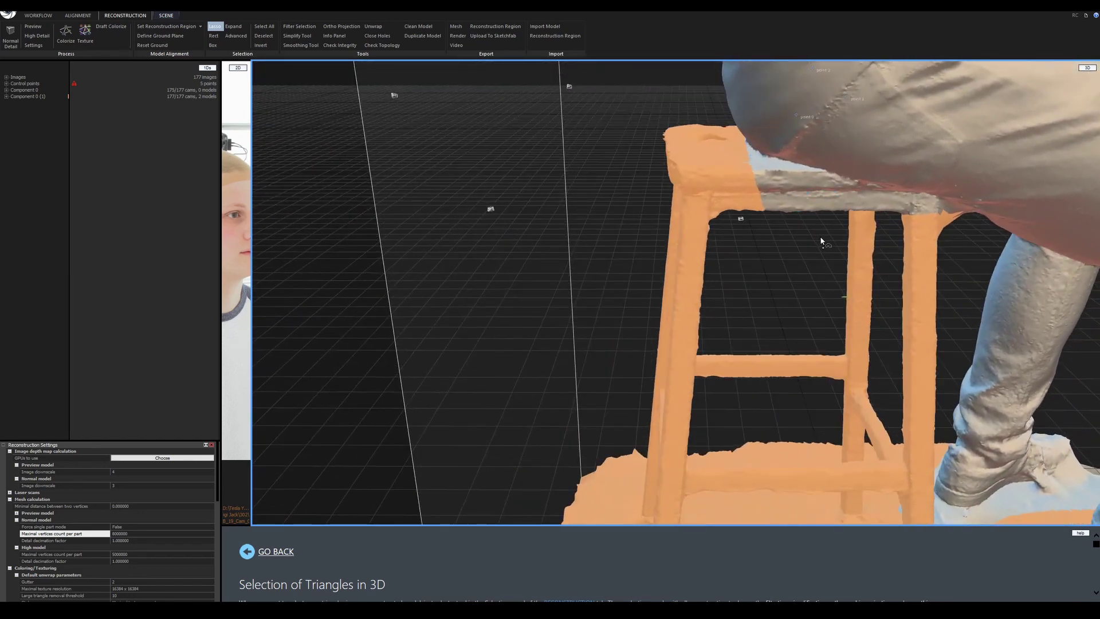
{"action": "left_click_drag", "start_coordinate": [820, 173], "coordinate": [799, 165]}
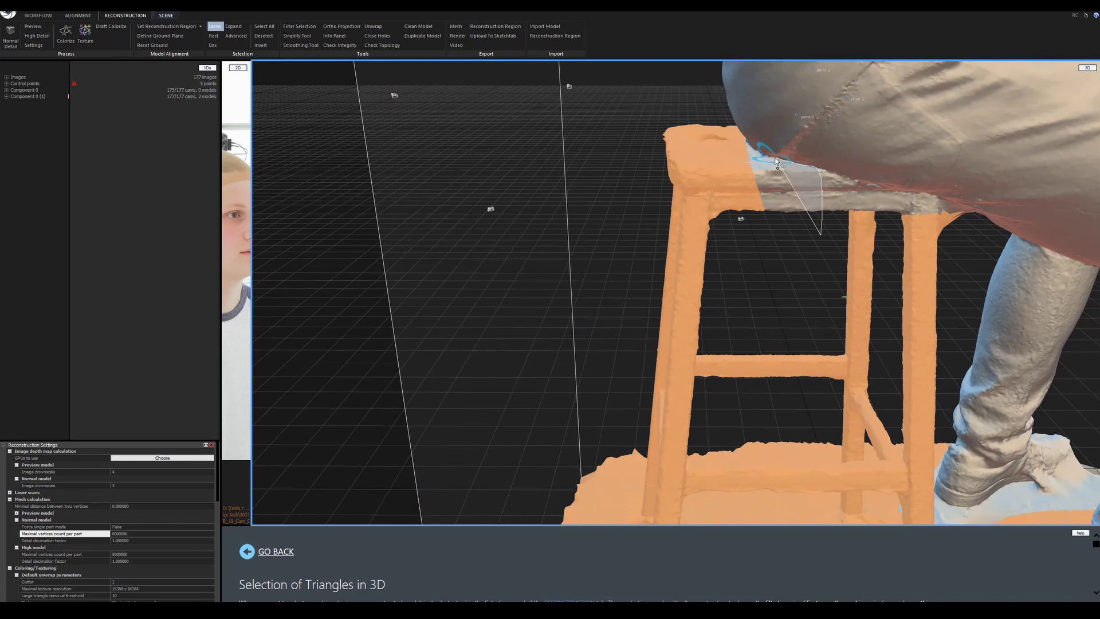
{"action": "mouse_move", "coordinate": [745, 162]}
{"action": "left_mouse_down", "text": "ctrl"}
{"action": "mouse_move", "coordinate": [775, 260]}
{"action": "mouse_move", "coordinate": [791, 260]}
{"action": "left_mouse_up", "text": "ctrl"}
{"action": "mouse_move", "coordinate": [882, 280]}
{"action": "right_mouse_down"}
{"action": "mouse_move", "coordinate": [859, 246]}
{"action": "mouse_move", "coordinate": [739, 237]}
{"action": "mouse_move", "coordinate": [739, 292]}
{"action": "mouse_move", "coordinate": [744, 269]}
{"action": "right_mouse_up"}
{"action": "left_click_drag", "start_coordinate": [751, 137], "coordinate": [768, 139], "text": "ctrl"}
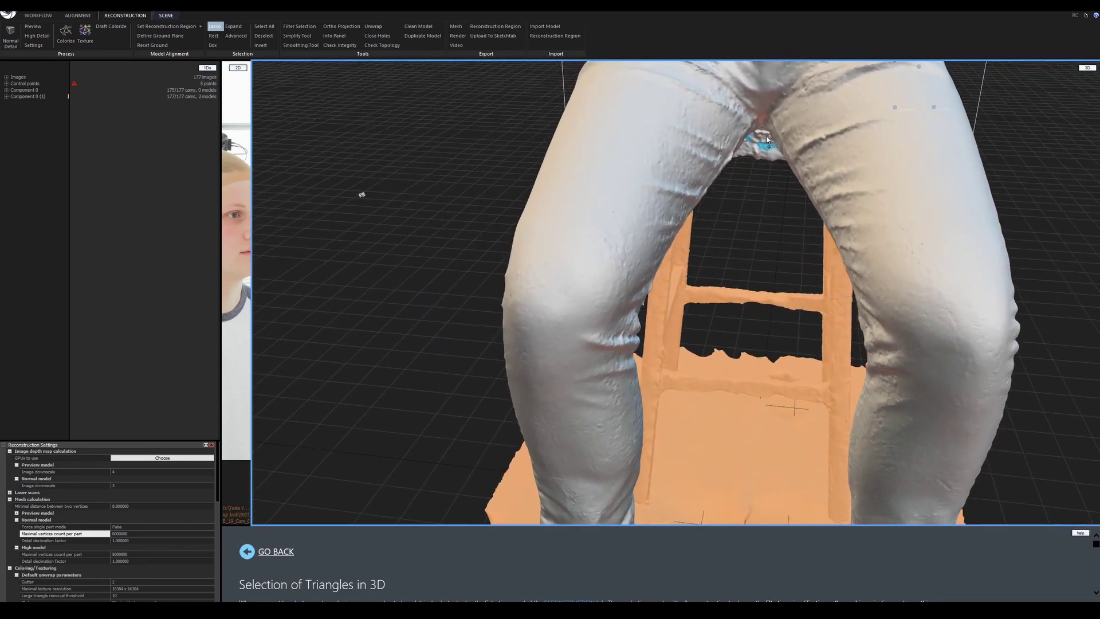
- Check the stool from below and lasso the leftover seat pieces above the front leg under the thigh
{"action": "right_click_drag", "start_coordinate": [762, 186], "coordinate": [875, 206]}
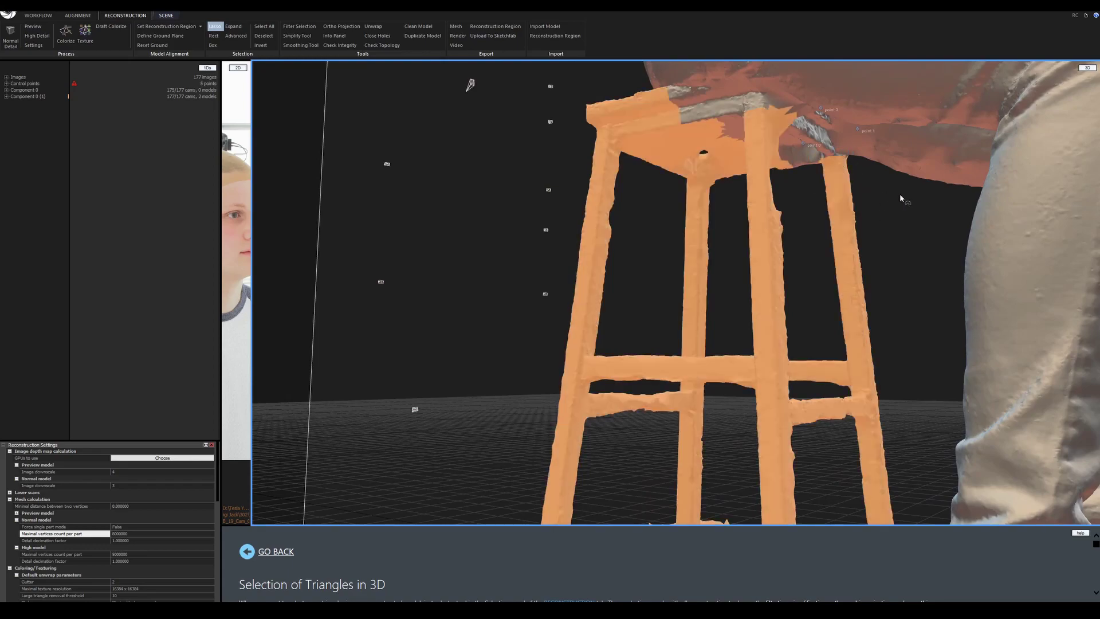
{"action": "right_click_drag", "start_coordinate": [900, 193], "coordinate": [637, 240]}
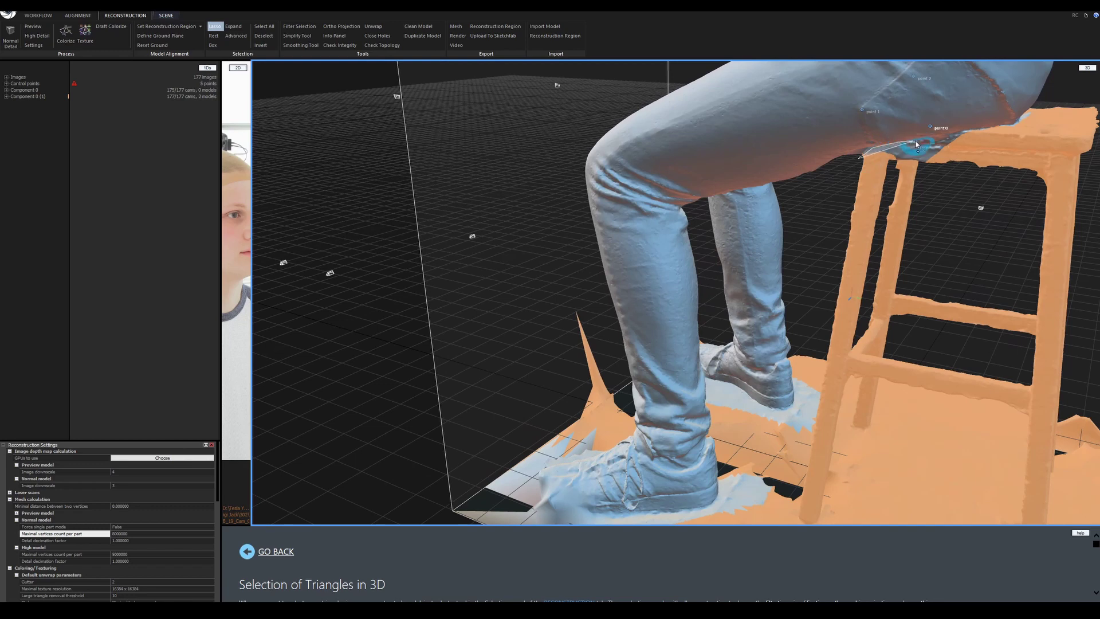
{"action": "right_click_drag", "start_coordinate": [940, 194], "coordinate": [874, 153]}
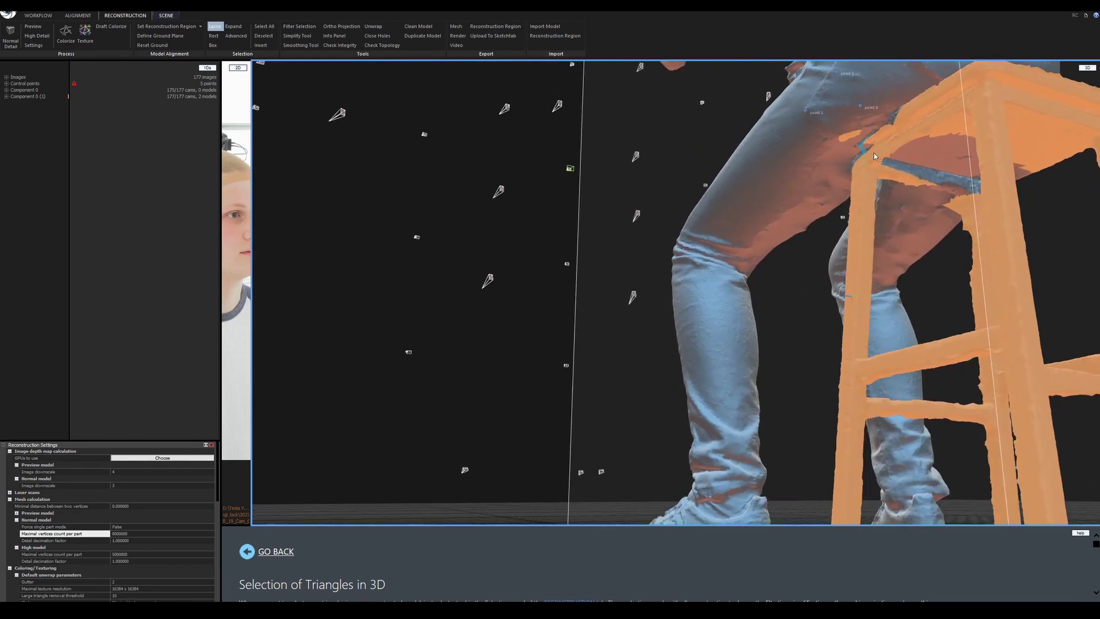
{"action": "left_click", "coordinate": [842, 164]}
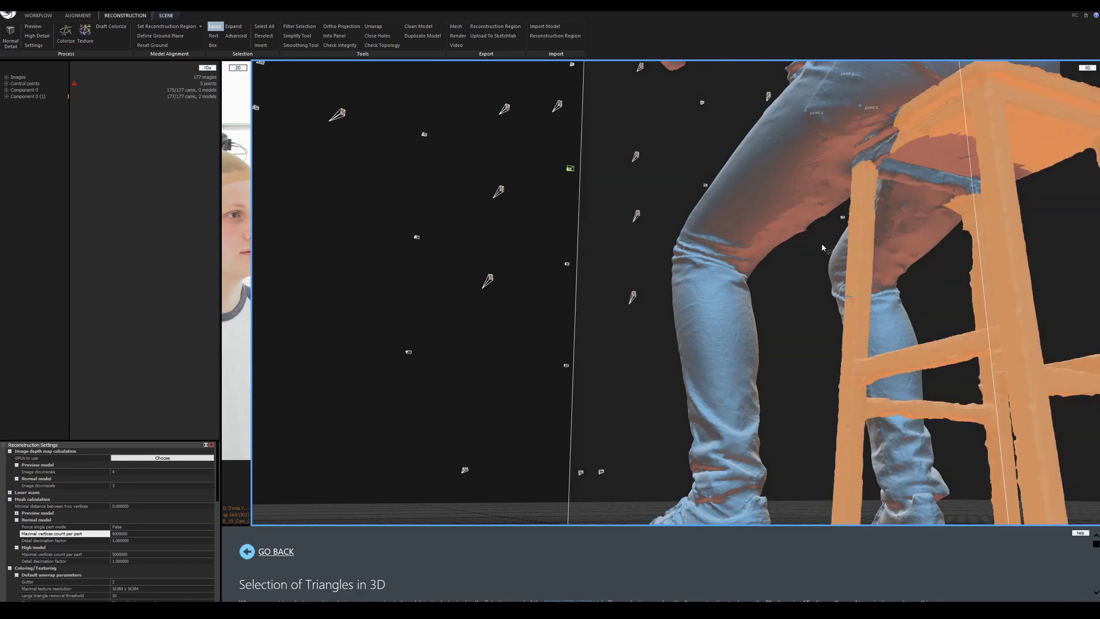
- Try to lasso-select the leftover floor patch beside the toe of the man's right shoe
{"action": "right_click_drag", "start_coordinate": [936, 168], "coordinate": [893, 475]}
{"action": "scroll", "coordinate": [916, 486], "scroll_direction": "down", "scroll_amount": 3}
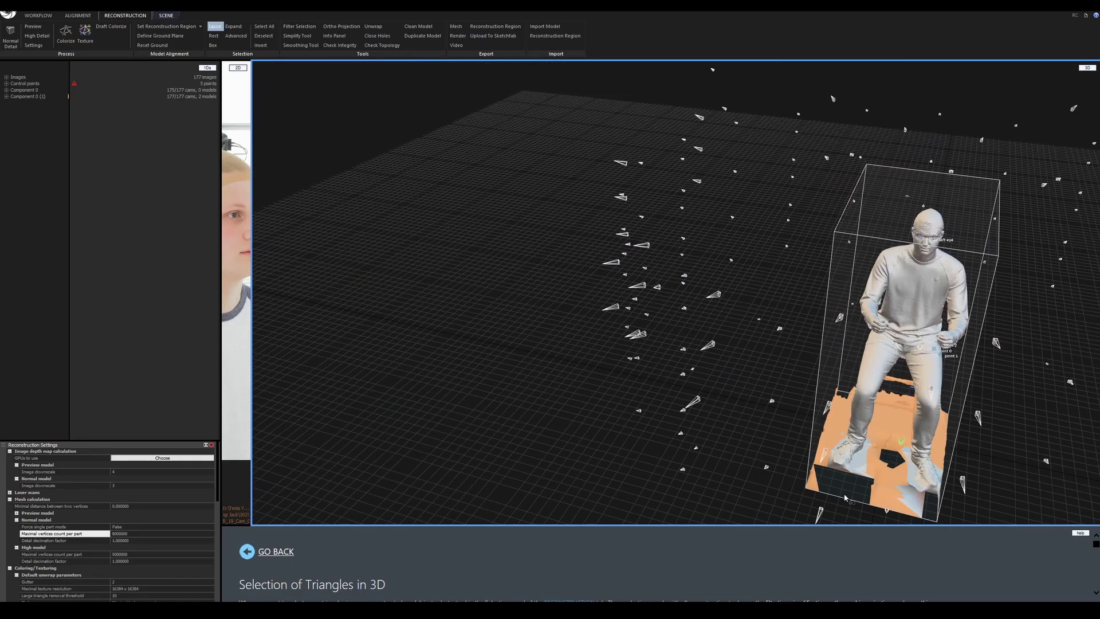
{"action": "scroll", "coordinate": [859, 484], "scroll_direction": "up", "scroll_amount": 7}
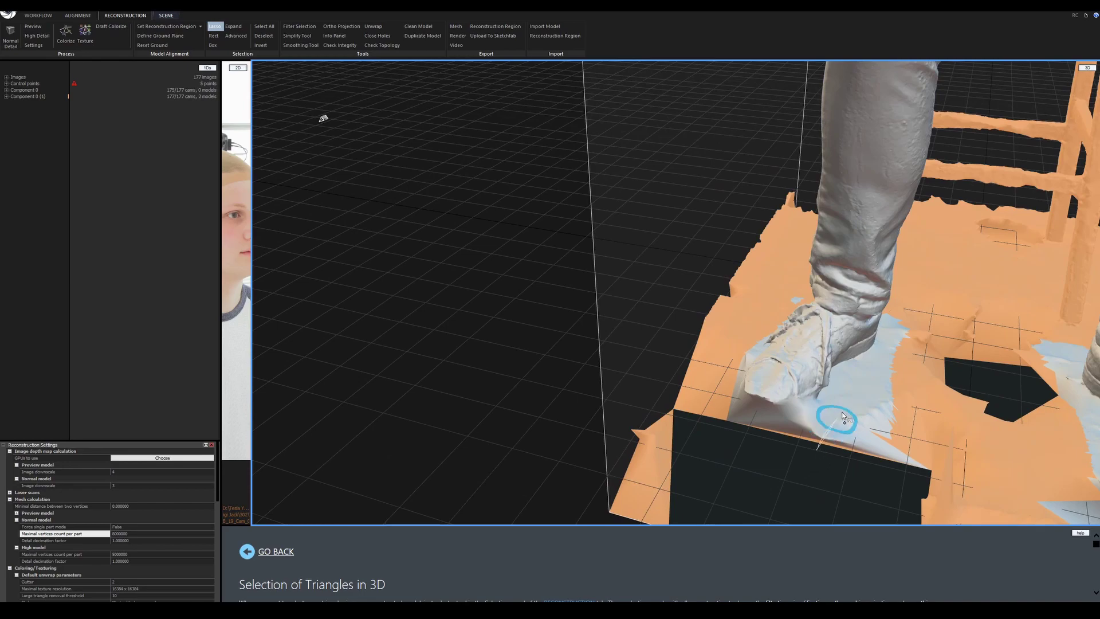
{"action": "mouse_move", "coordinate": [881, 351]}
{"action": "left_mouse_down"}
{"action": "mouse_move", "coordinate": [842, 435]}
{"action": "mouse_move", "coordinate": [835, 504]}
{"action": "mouse_move", "coordinate": [864, 483]}
{"action": "left_mouse_up"}
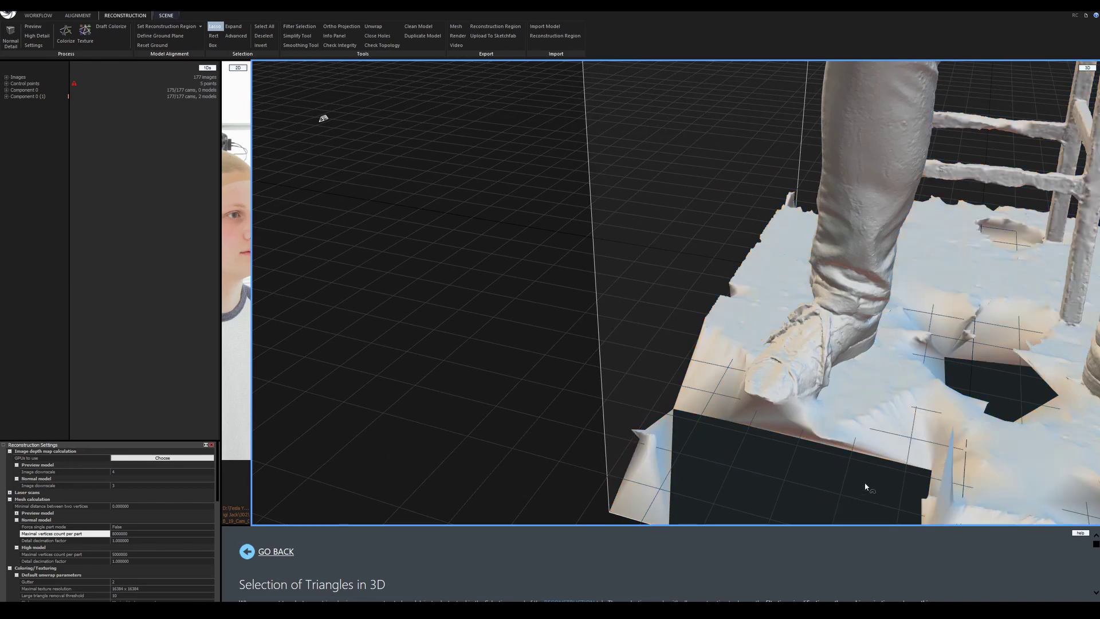
- Add the floor strip along the outer side of the man's left shoe to the selection
{"action": "scroll", "coordinate": [979, 411], "scroll_direction": "down", "scroll_amount": 5}
{"action": "right_click_drag", "start_coordinate": [939, 423], "coordinate": [822, 442]}
{"action": "scroll", "coordinate": [938, 346], "scroll_direction": "up", "scroll_amount": 8}
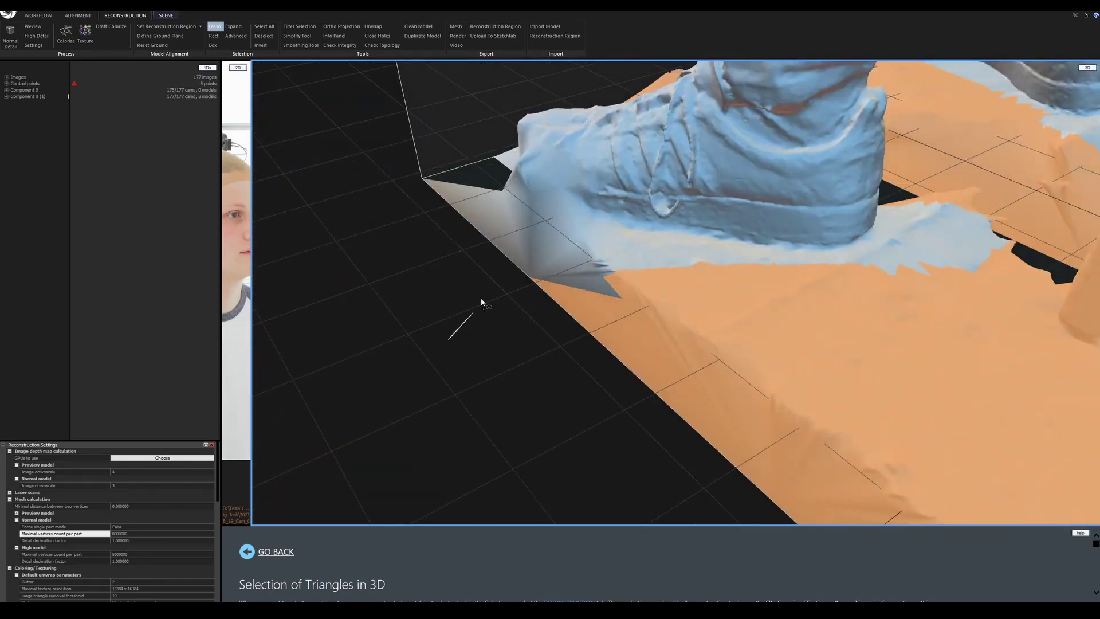
{"action": "mouse_move", "coordinate": [481, 302]}
{"action": "left_mouse_down"}
{"action": "mouse_move", "coordinate": [570, 218]}
{"action": "mouse_move", "coordinate": [600, 214]}
{"action": "mouse_move", "coordinate": [823, 247]}
{"action": "mouse_move", "coordinate": [955, 224]}
{"action": "mouse_move", "coordinate": [1028, 250]}
{"action": "mouse_move", "coordinate": [807, 386]}
{"action": "mouse_move", "coordinate": [504, 344]}
{"action": "left_mouse_up"}
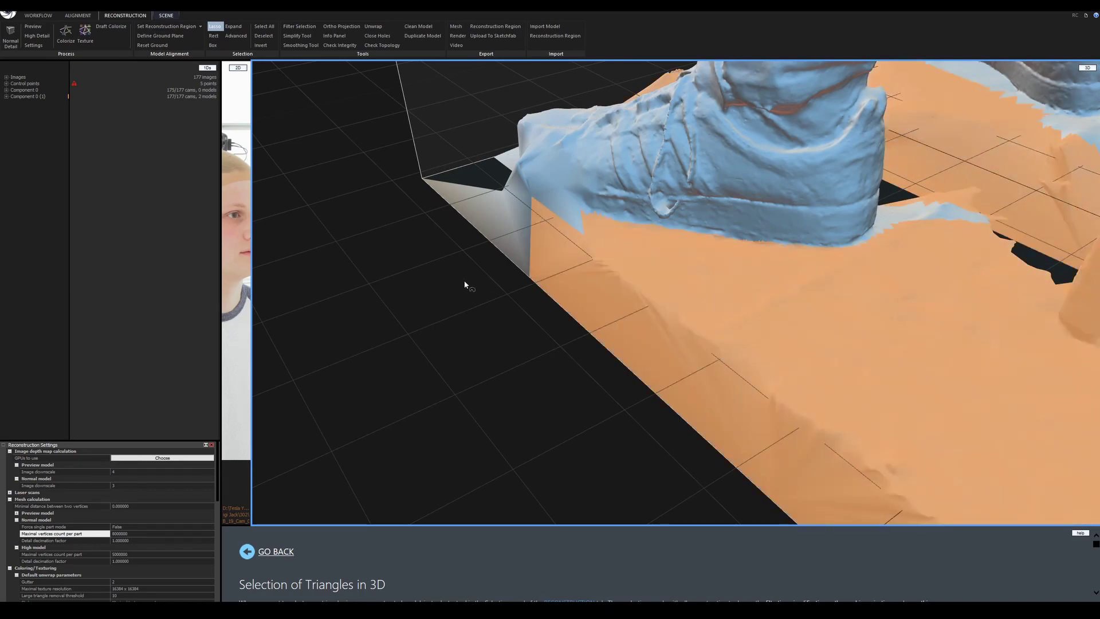
{"action": "left_click_drag", "start_coordinate": [465, 285], "coordinate": [624, 312]}
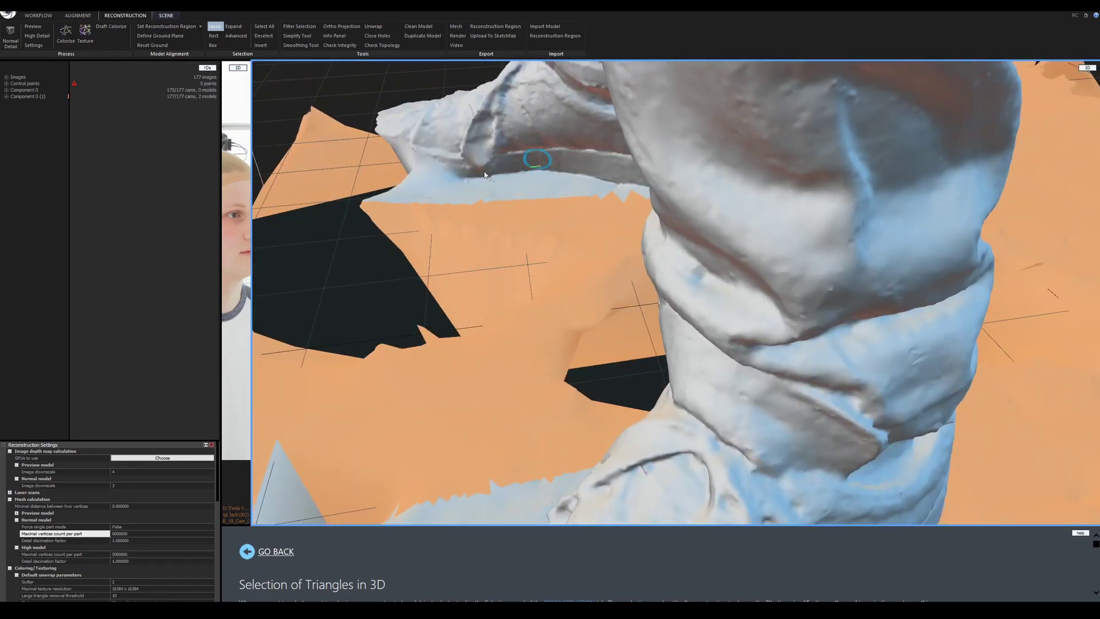
- Extend the selection over the floor along the inner side of the man's right shoe, up to the sole edge
{"action": "left_click_drag", "start_coordinate": [540, 165], "coordinate": [617, 194]}
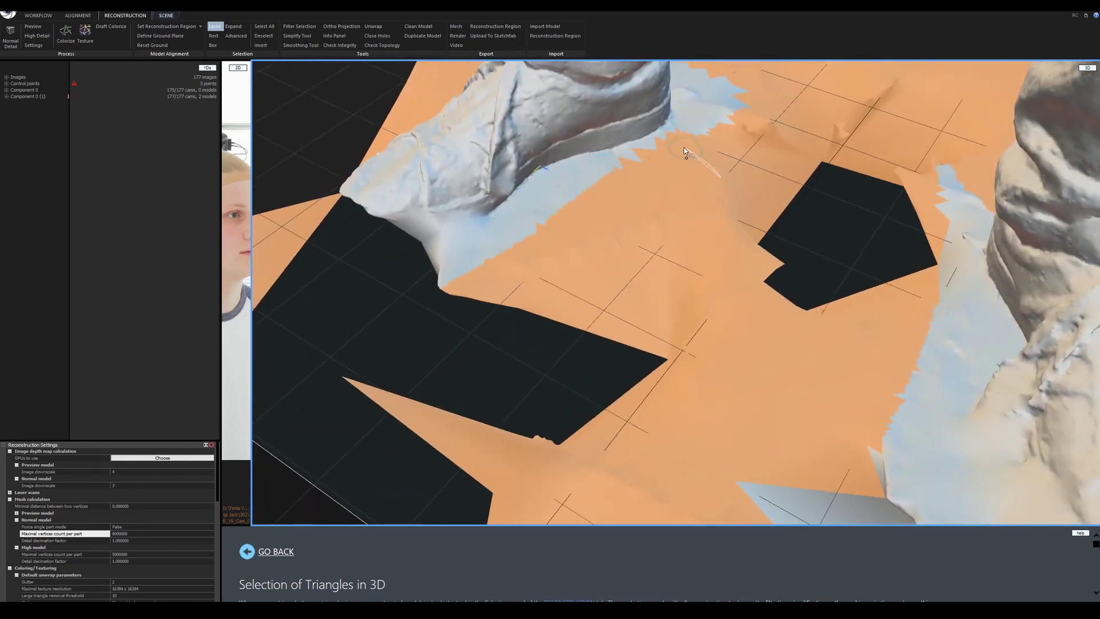
{"action": "mouse_move", "coordinate": [647, 139]}
{"action": "left_mouse_down"}
{"action": "mouse_move", "coordinate": [540, 173]}
{"action": "mouse_move", "coordinate": [499, 209]}
{"action": "mouse_move", "coordinate": [555, 255]}
{"action": "mouse_move", "coordinate": [700, 241]}
{"action": "left_mouse_up"}
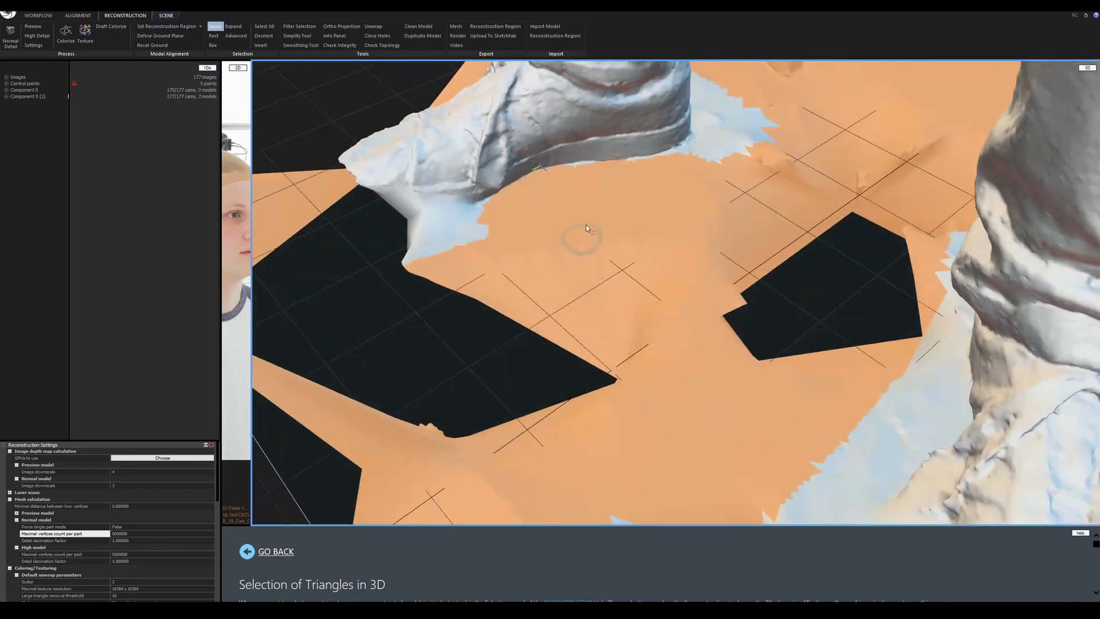
{"action": "right_click_drag", "start_coordinate": [582, 236], "coordinate": [498, 221]}
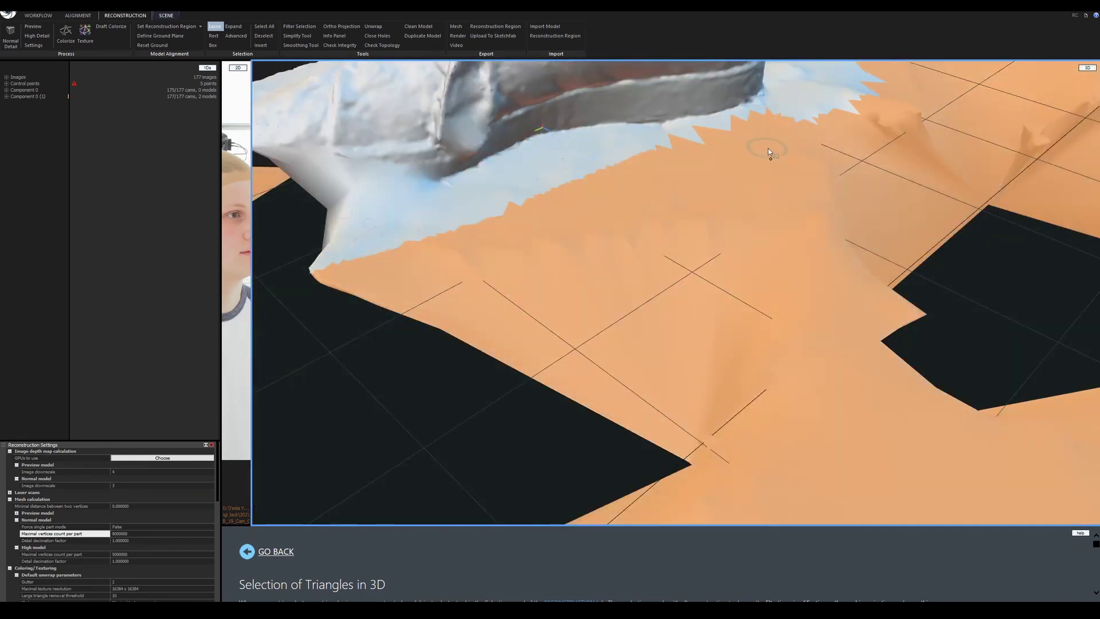
{"action": "mouse_move", "coordinate": [769, 151]}
{"action": "left_mouse_down"}
{"action": "mouse_move", "coordinate": [646, 129]}
{"action": "mouse_move", "coordinate": [545, 135]}
{"action": "mouse_move", "coordinate": [458, 203]}
{"action": "mouse_move", "coordinate": [504, 286]}
{"action": "left_mouse_up"}
{"action": "left_click_drag", "start_coordinate": [630, 280], "coordinate": [552, 239]}
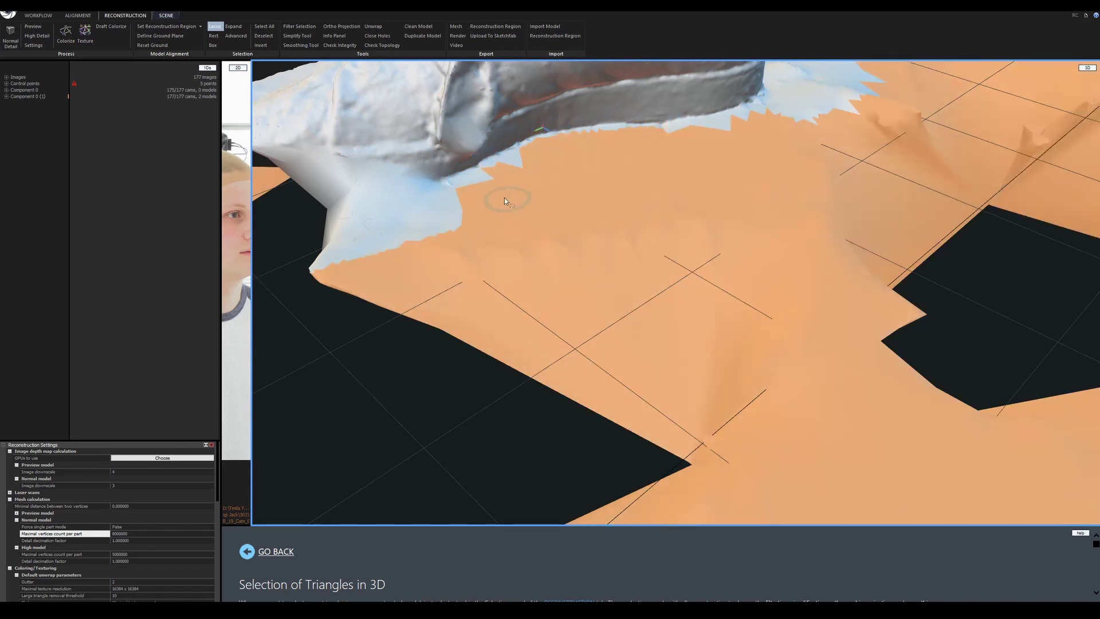
{"action": "mouse_move", "coordinate": [325, 279]}
{"action": "left_mouse_down"}
{"action": "mouse_move", "coordinate": [536, 134]}
{"action": "mouse_move", "coordinate": [717, 111]}
{"action": "mouse_move", "coordinate": [712, 191]}
{"action": "left_mouse_up"}
{"action": "left_click", "coordinate": [661, 197]}
{"action": "left_click", "coordinate": [428, 289]}
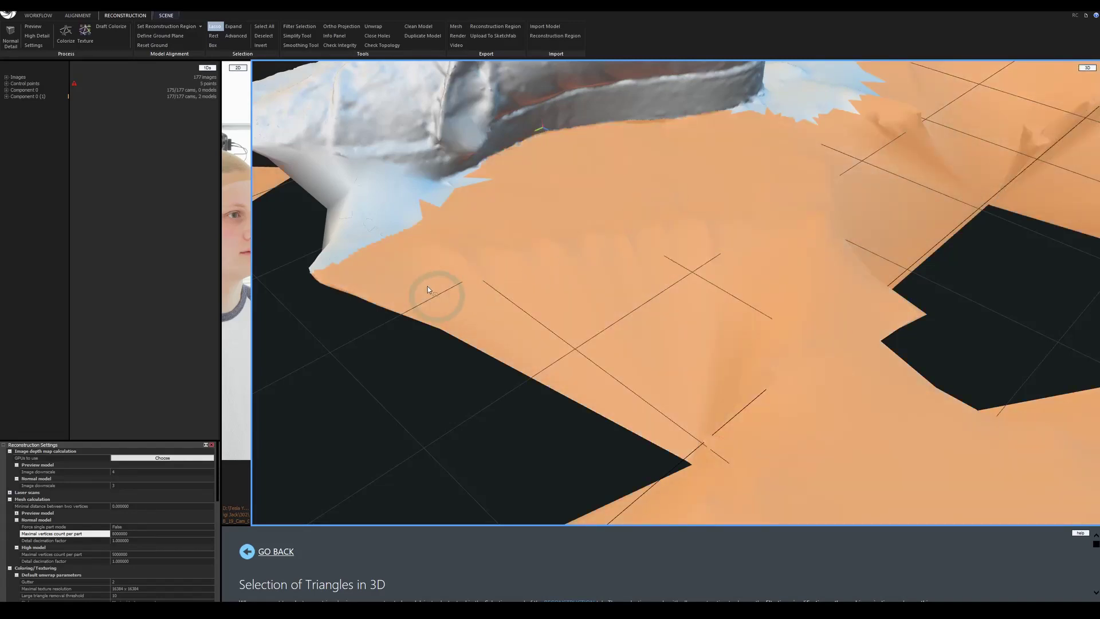
- Add the floor surface stretching out below the toe of the right shoe to the selection
{"action": "left_click_drag", "start_coordinate": [479, 253], "coordinate": [502, 218]}
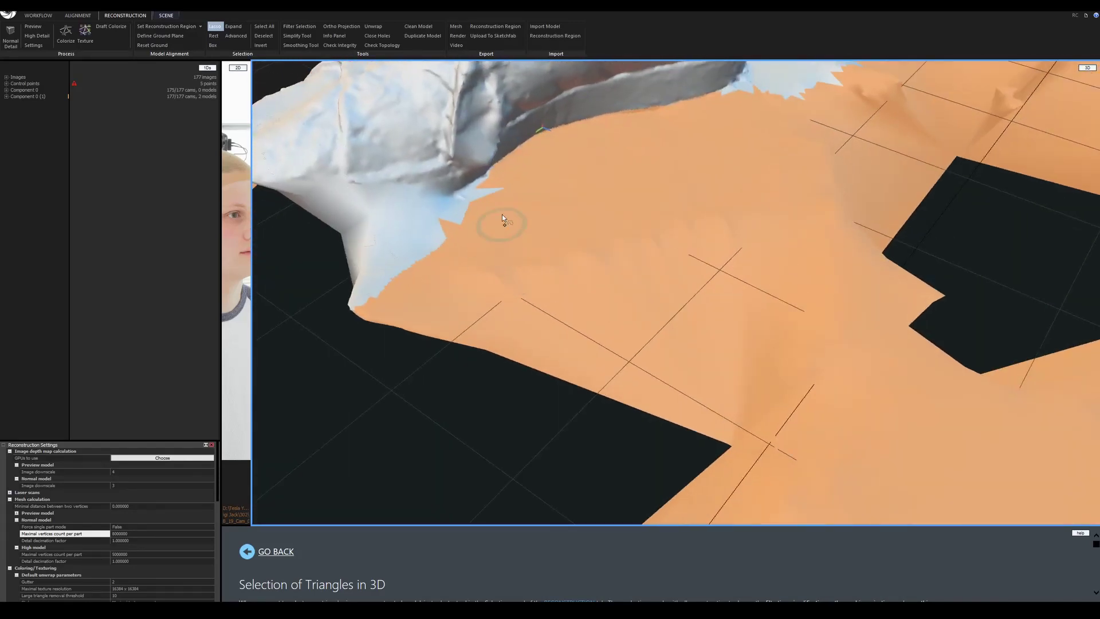
{"action": "mouse_move", "coordinate": [490, 173]}
{"action": "left_mouse_down"}
{"action": "mouse_move", "coordinate": [393, 221]}
{"action": "mouse_move", "coordinate": [394, 345]}
{"action": "left_mouse_up"}
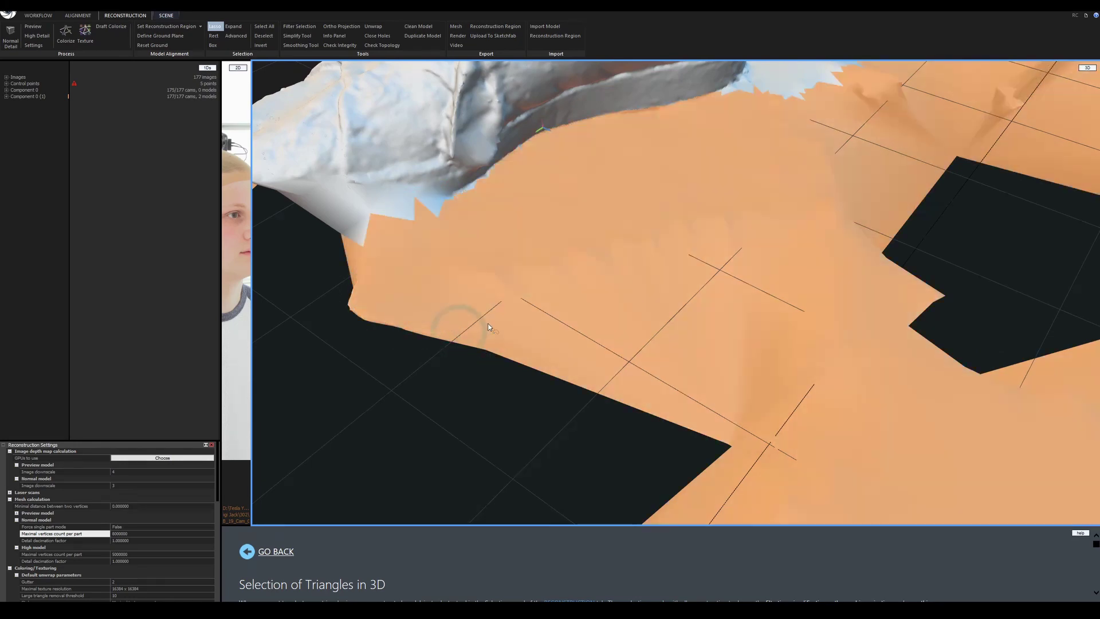
{"action": "mouse_move", "coordinate": [484, 321]}
{"action": "left_mouse_down"}
{"action": "mouse_move", "coordinate": [434, 320]}
{"action": "mouse_move", "coordinate": [505, 279]}
{"action": "mouse_move", "coordinate": [551, 286]}
{"action": "mouse_move", "coordinate": [630, 329]}
{"action": "left_mouse_up"}
{"action": "mouse_move", "coordinate": [310, 352]}
{"action": "left_mouse_down"}
{"action": "mouse_move", "coordinate": [314, 242]}
{"action": "mouse_move", "coordinate": [336, 201]}
{"action": "mouse_move", "coordinate": [614, 239]}
{"action": "mouse_move", "coordinate": [756, 217]}
{"action": "mouse_move", "coordinate": [829, 266]}
{"action": "mouse_move", "coordinate": [807, 457]}
{"action": "mouse_move", "coordinate": [754, 457]}
{"action": "mouse_move", "coordinate": [731, 393]}
{"action": "mouse_move", "coordinate": [676, 342]}
{"action": "left_mouse_up"}
- Add the stretched spikes hanging below the toe of the right shoe to the selection
{"action": "scroll", "coordinate": [676, 339], "scroll_direction": "down", "scroll_amount": 6}
{"action": "right_click_drag", "start_coordinate": [683, 328], "coordinate": [592, 297]}
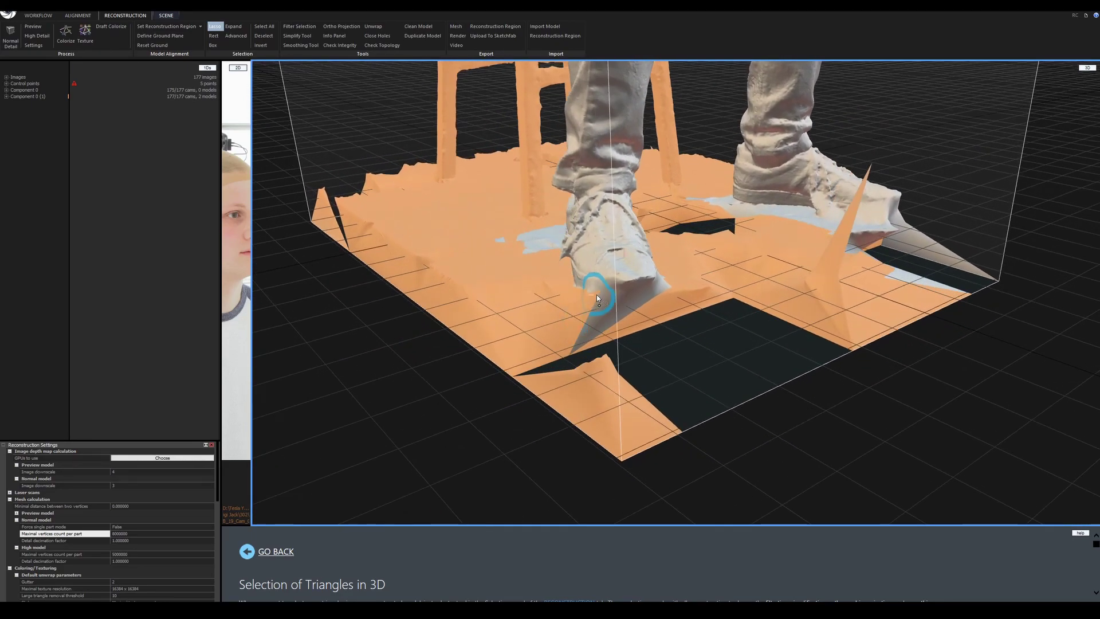
{"action": "mouse_move", "coordinate": [590, 293]}
{"action": "left_mouse_down"}
{"action": "mouse_move", "coordinate": [661, 291]}
{"action": "mouse_move", "coordinate": [642, 363]}
{"action": "left_mouse_up"}
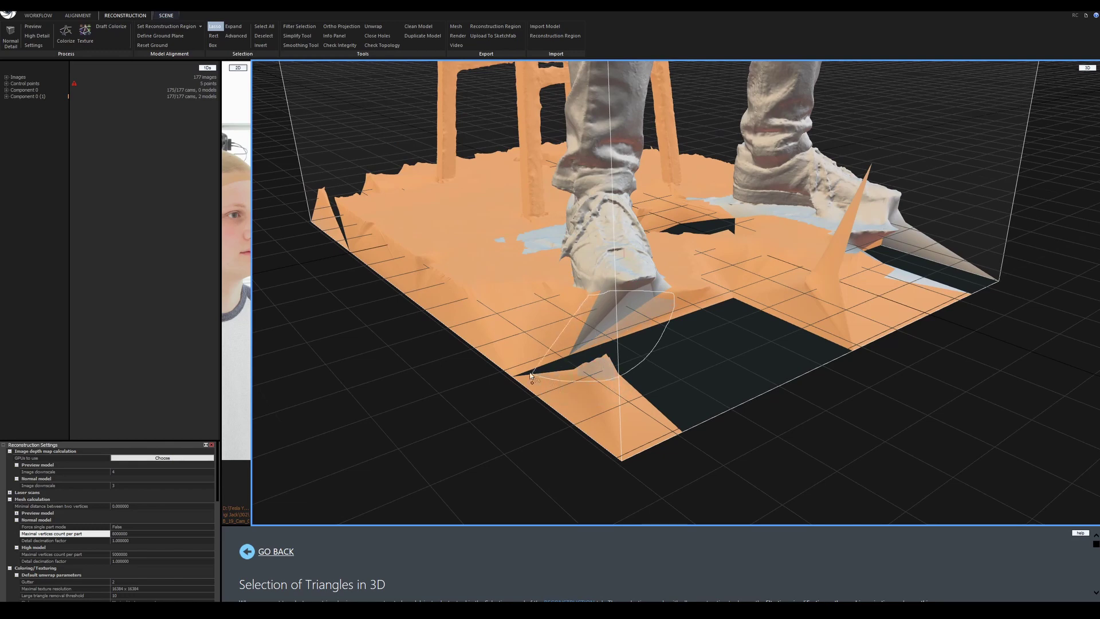
{"action": "left_click_drag", "start_coordinate": [531, 377], "coordinate": [515, 367]}
{"action": "mouse_move", "coordinate": [504, 351]}
{"action": "right_mouse_down"}
{"action": "mouse_move", "coordinate": [680, 363]}
{"action": "mouse_move", "coordinate": [535, 363]}
{"action": "mouse_move", "coordinate": [533, 327]}
{"action": "mouse_move", "coordinate": [627, 252]}
{"action": "right_mouse_up"}
{"action": "scroll", "coordinate": [538, 324], "scroll_direction": "up", "scroll_amount": 5}
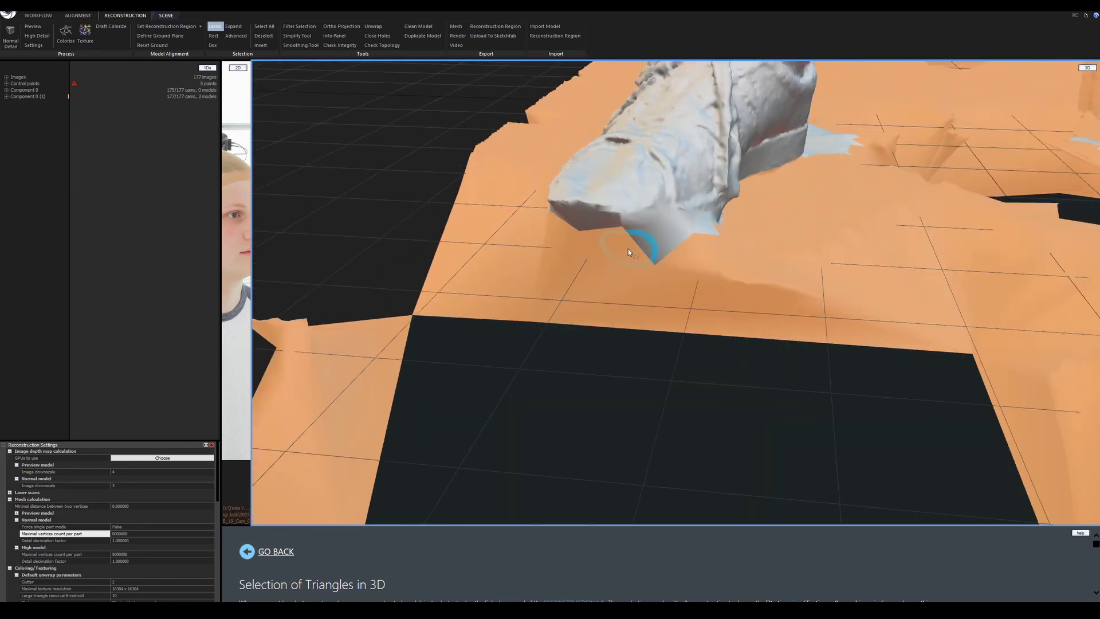
{"action": "mouse_move", "coordinate": [622, 225]}
{"action": "left_mouse_down"}
{"action": "mouse_move", "coordinate": [659, 192]}
{"action": "mouse_move", "coordinate": [699, 212]}
{"action": "mouse_move", "coordinate": [727, 266]}
{"action": "mouse_move", "coordinate": [625, 315]}
{"action": "left_mouse_up"}
- Add the leftover floor patch around the heel of the right shoe to the selection, up to the sole edge
{"action": "scroll", "coordinate": [627, 314], "scroll_direction": "down", "scroll_amount": 5}
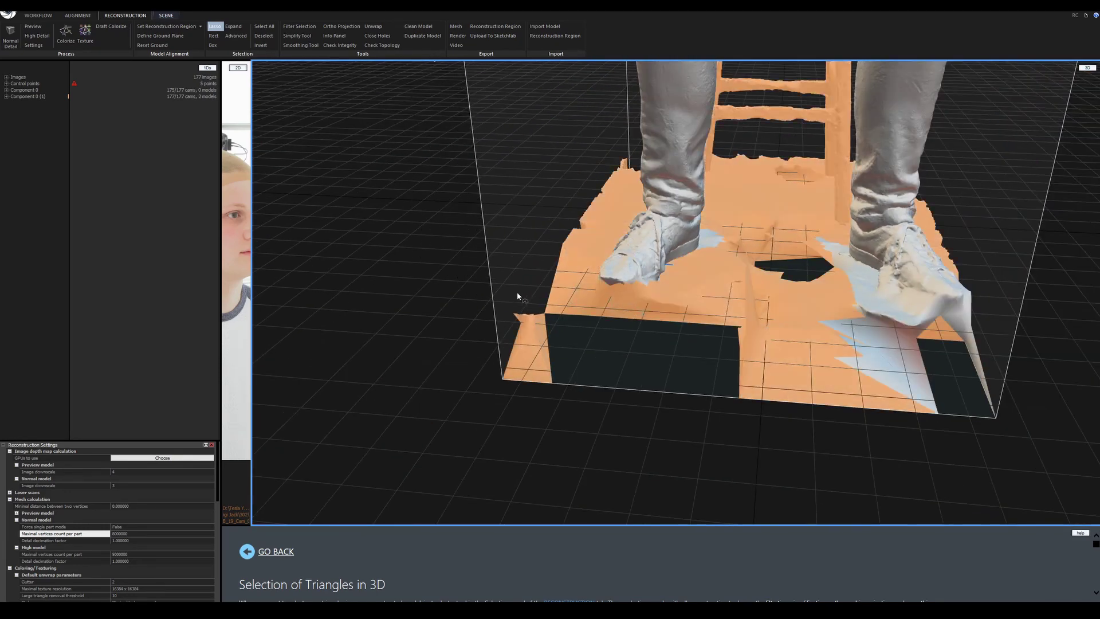
{"action": "right_click_drag", "start_coordinate": [517, 291], "coordinate": [749, 295]}
{"action": "scroll", "coordinate": [663, 318], "scroll_direction": "up", "scroll_amount": 3}
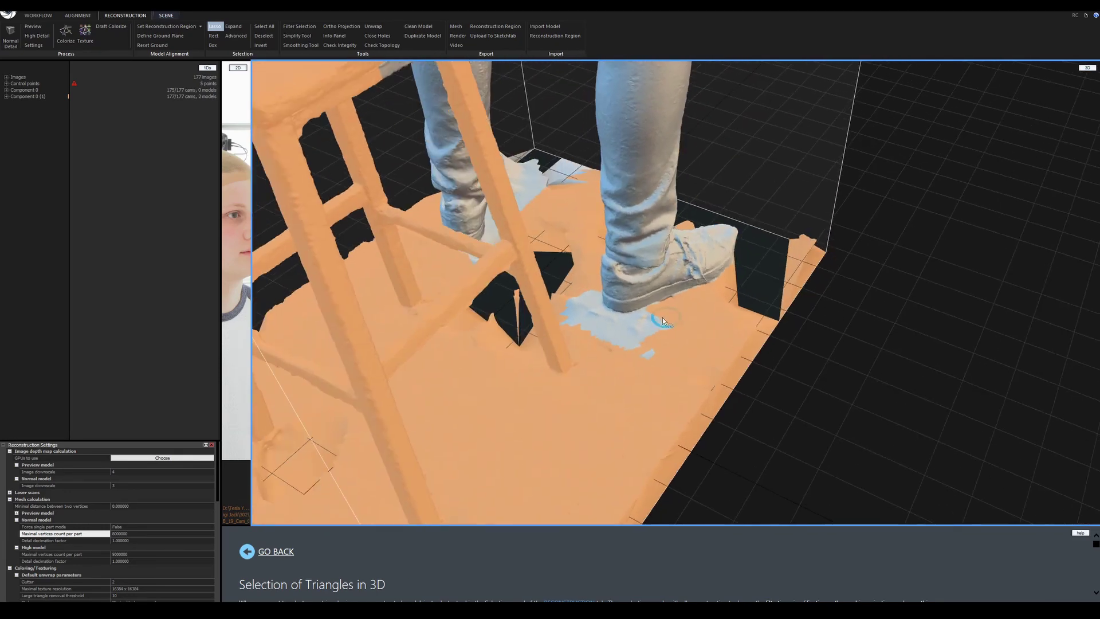
{"action": "scroll", "coordinate": [663, 320], "scroll_direction": "up", "scroll_amount": 5}
{"action": "mouse_move", "coordinate": [620, 284]}
{"action": "left_mouse_down"}
{"action": "mouse_move", "coordinate": [577, 302]}
{"action": "mouse_move", "coordinate": [544, 350]}
{"action": "mouse_move", "coordinate": [759, 413]}
{"action": "mouse_move", "coordinate": [734, 311]}
{"action": "mouse_move", "coordinate": [716, 303]}
{"action": "left_mouse_up"}
{"action": "mouse_move", "coordinate": [551, 399]}
{"action": "right_mouse_down"}
{"action": "mouse_move", "coordinate": [665, 405]}
{"action": "mouse_move", "coordinate": [693, 314]}
{"action": "right_mouse_up"}
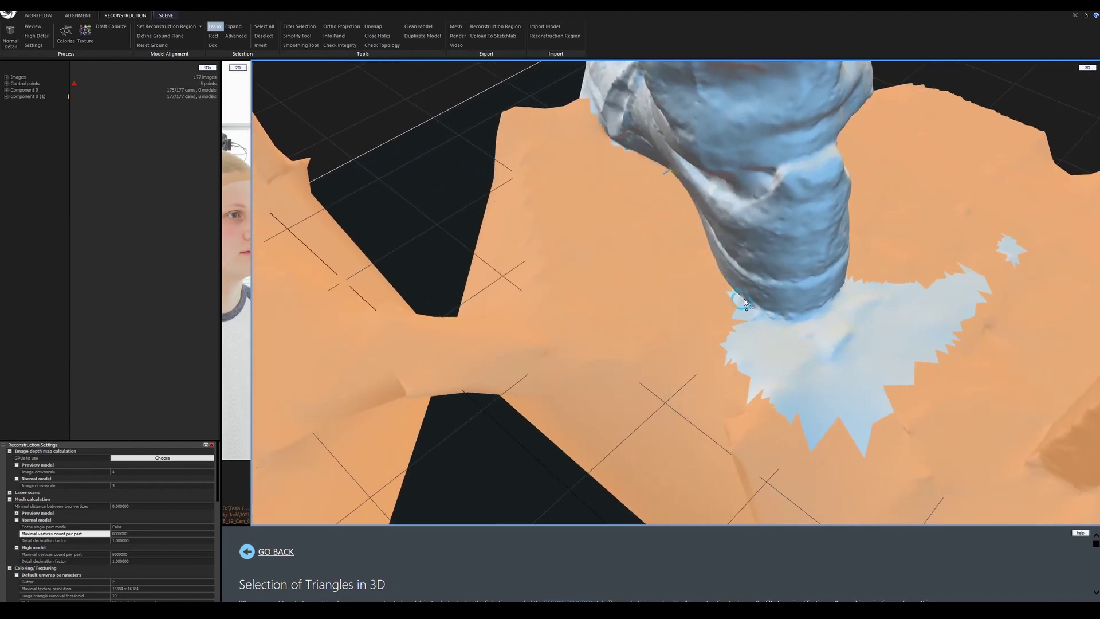
{"action": "mouse_move", "coordinate": [731, 292]}
{"action": "left_mouse_down"}
{"action": "mouse_move", "coordinate": [790, 318]}
{"action": "mouse_move", "coordinate": [836, 297]}
{"action": "mouse_move", "coordinate": [910, 379]}
{"action": "mouse_move", "coordinate": [787, 478]}
{"action": "mouse_move", "coordinate": [676, 441]}
{"action": "mouse_move", "coordinate": [679, 423]}
{"action": "left_mouse_up"}
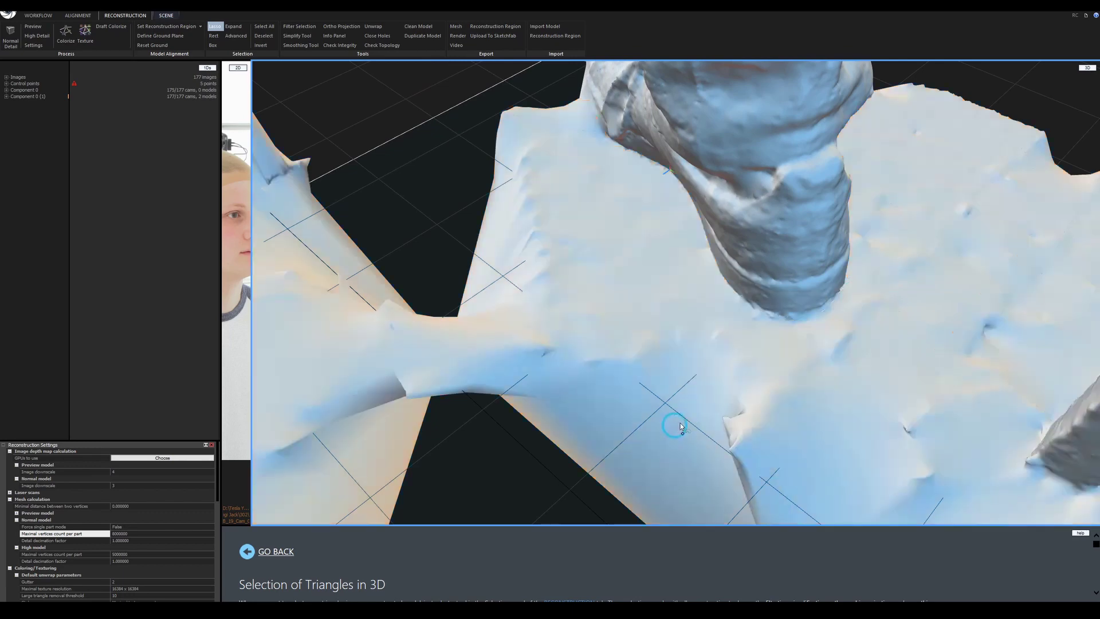
{"action": "left_click_drag", "start_coordinate": [798, 400], "coordinate": [571, 367]}
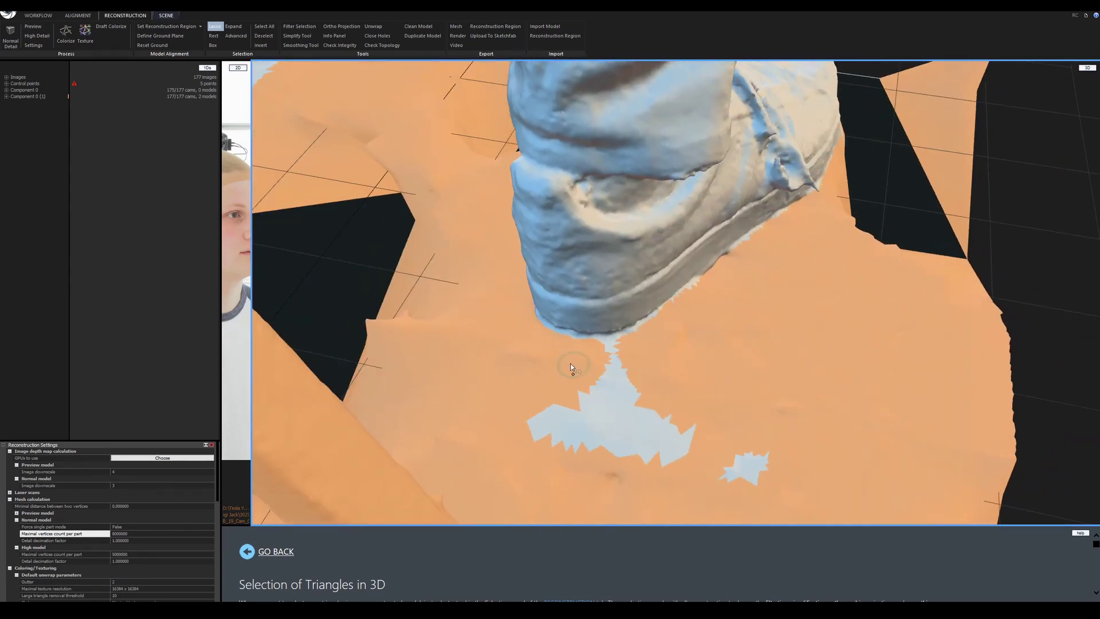
{"action": "mouse_move", "coordinate": [620, 338]}
{"action": "left_mouse_down"}
{"action": "mouse_move", "coordinate": [802, 453]}
{"action": "mouse_move", "coordinate": [649, 504]}
{"action": "mouse_move", "coordinate": [482, 442]}
{"action": "left_mouse_up"}
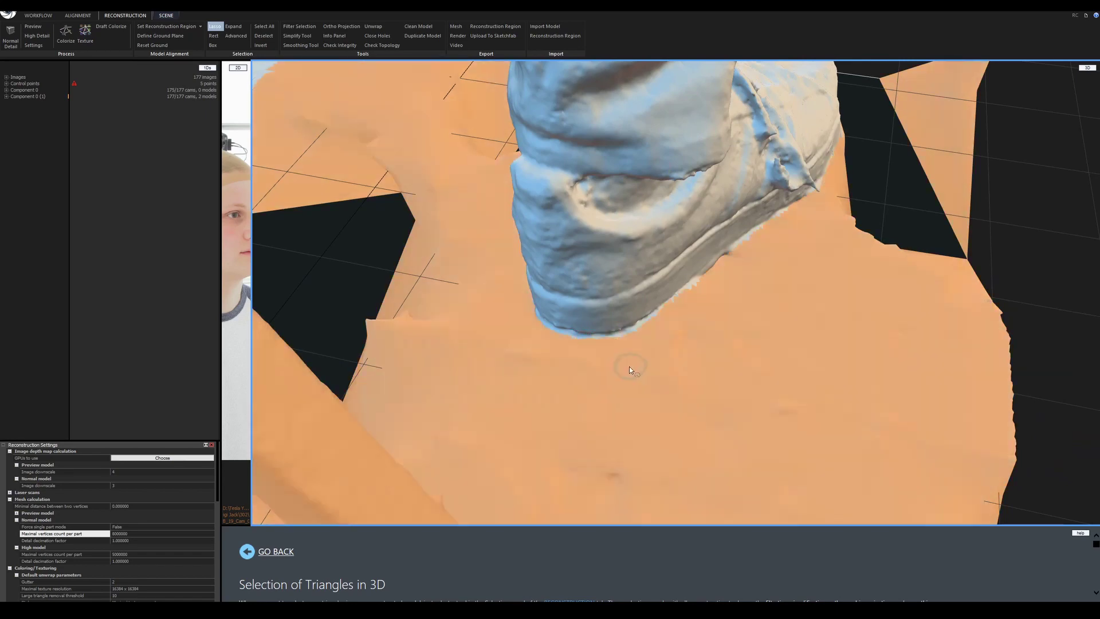
- Add the unselected floor behind the heel of the left shoe to the selection
{"action": "scroll", "coordinate": [694, 336], "scroll_direction": "down", "scroll_amount": 5}
{"action": "scroll", "coordinate": [511, 295], "scroll_direction": "up", "scroll_amount": 2}
{"action": "mouse_move", "coordinate": [747, 305]}
{"action": "right_mouse_down"}
{"action": "mouse_move", "coordinate": [707, 308]}
{"action": "mouse_move", "coordinate": [721, 294]}
{"action": "mouse_move", "coordinate": [730, 311]}
{"action": "right_mouse_up"}
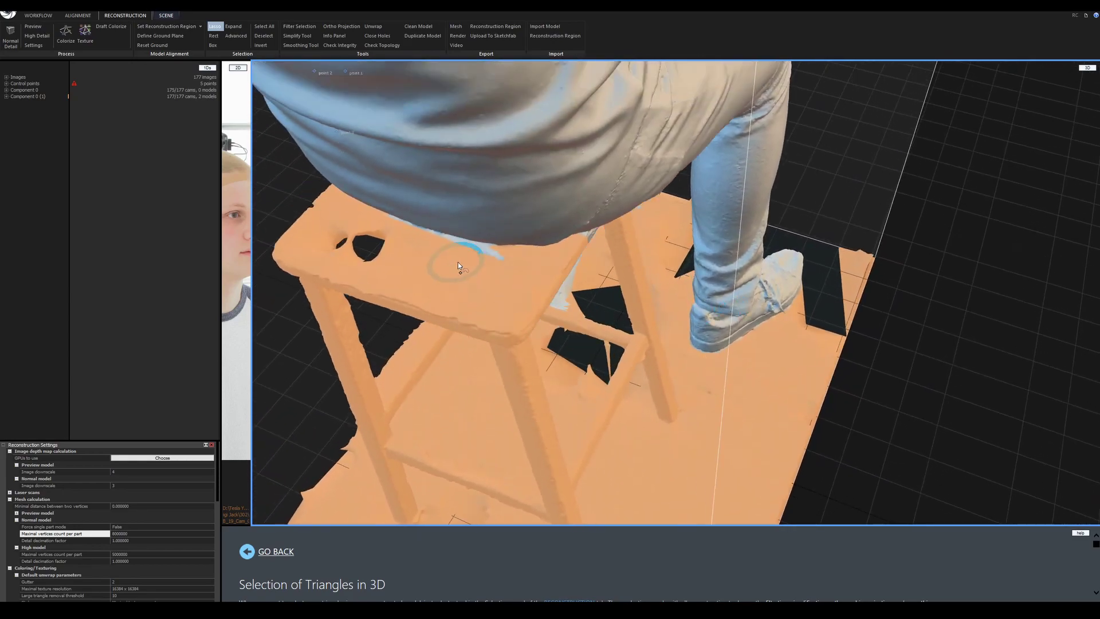
{"action": "right_click_drag", "start_coordinate": [458, 262], "coordinate": [599, 256]}
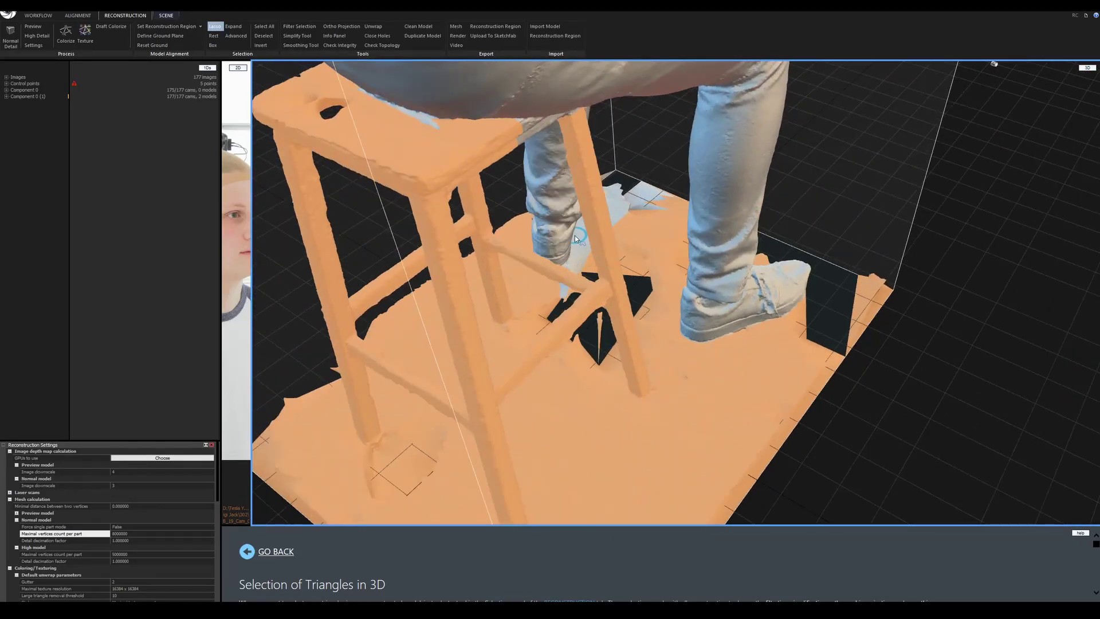
{"action": "right_click_drag", "start_coordinate": [575, 235], "coordinate": [644, 259]}
{"action": "scroll", "coordinate": [564, 275], "scroll_direction": "up", "scroll_amount": 6}
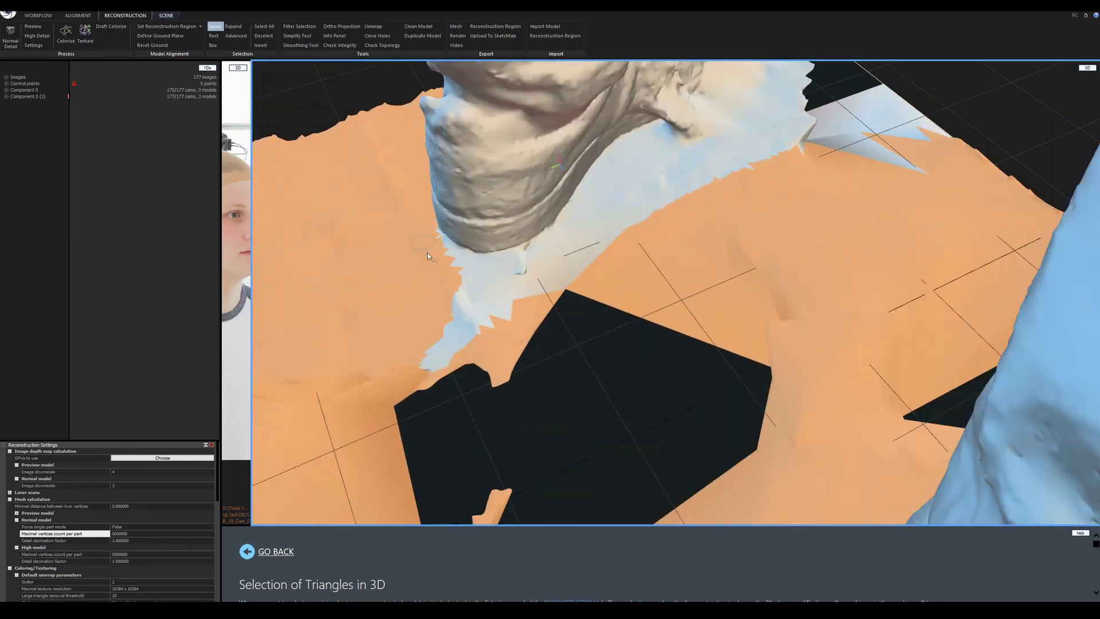
{"action": "right_click_drag", "start_coordinate": [428, 253], "coordinate": [487, 257]}
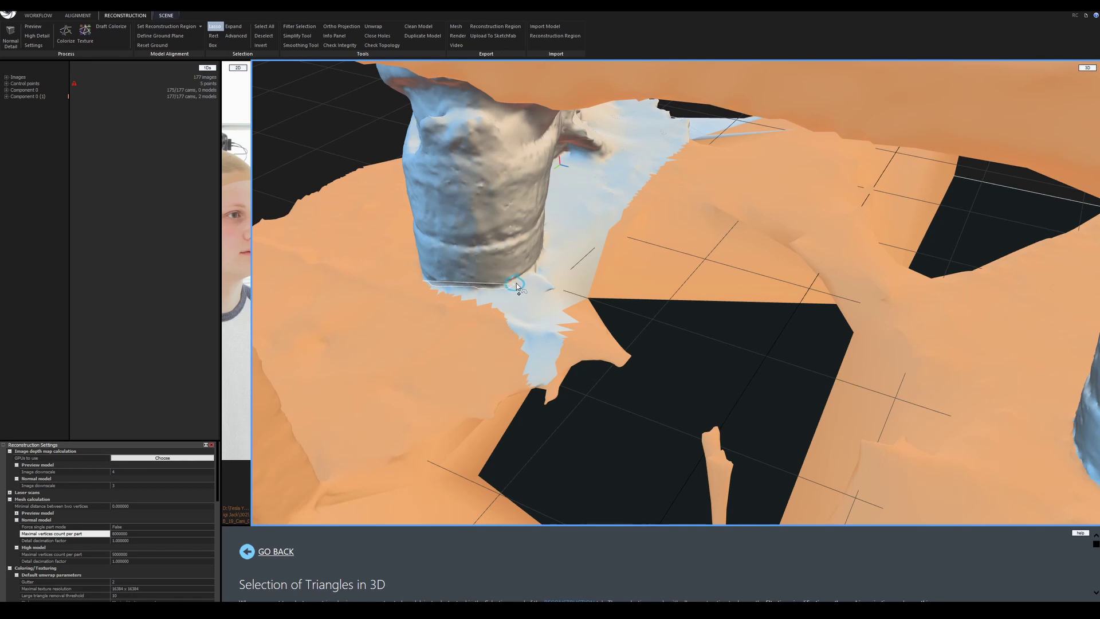
{"action": "mouse_move", "coordinate": [516, 283]}
{"action": "left_mouse_down"}
{"action": "mouse_move", "coordinate": [601, 281]}
{"action": "mouse_move", "coordinate": [487, 395]}
{"action": "mouse_move", "coordinate": [427, 350]}
{"action": "left_mouse_up"}
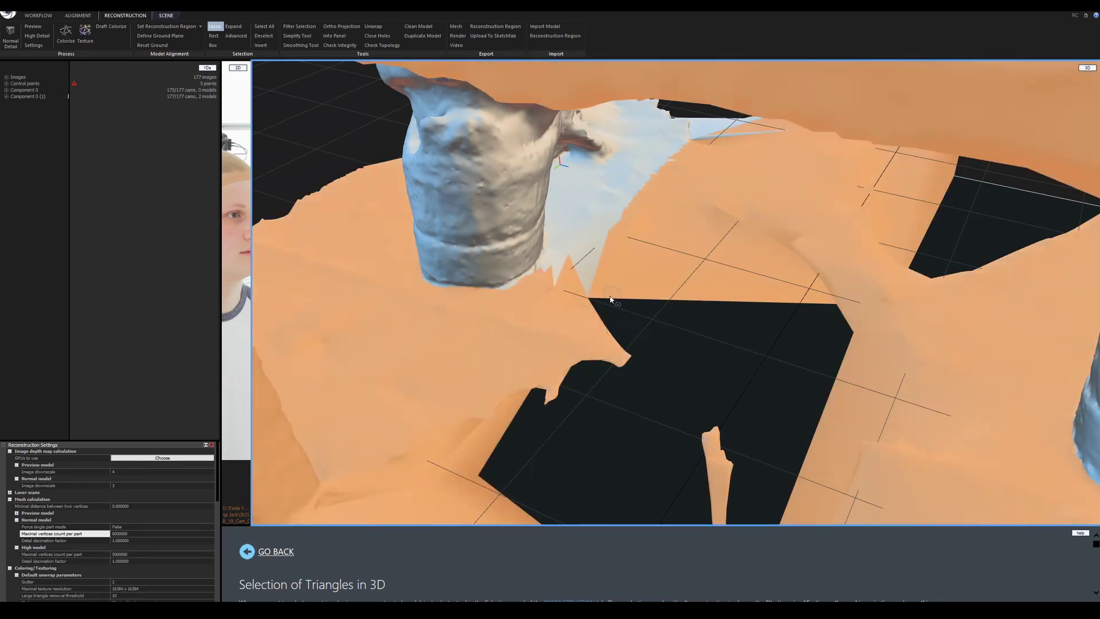
- Extend the selection over the floor along the inner side of the left shoe, from the heel towards the toe
{"action": "mouse_move", "coordinate": [611, 297]}
{"action": "right_mouse_down"}
{"action": "mouse_move", "coordinate": [544, 324]}
{"action": "mouse_move", "coordinate": [479, 312]}
{"action": "mouse_move", "coordinate": [534, 227]}
{"action": "right_mouse_up"}
{"action": "mouse_move", "coordinate": [534, 227]}
{"action": "left_mouse_down"}
{"action": "mouse_move", "coordinate": [689, 209]}
{"action": "mouse_move", "coordinate": [751, 297]}
{"action": "mouse_move", "coordinate": [597, 344]}
{"action": "left_mouse_up"}
{"action": "left_click_drag", "start_coordinate": [597, 344], "coordinate": [596, 345]}
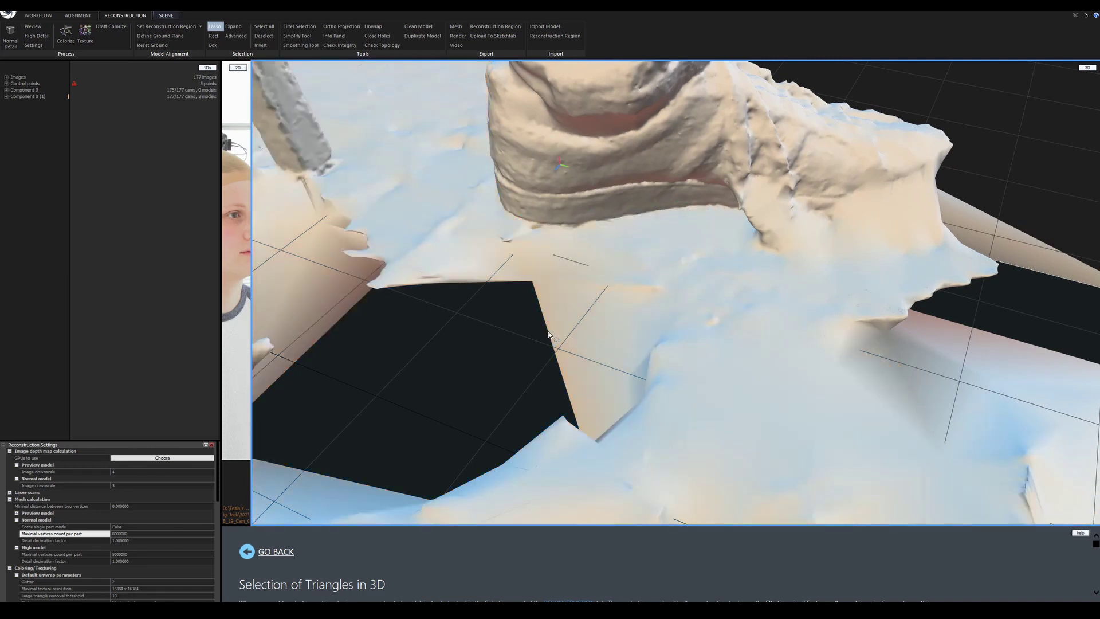
{"action": "left_click_drag", "start_coordinate": [706, 301], "coordinate": [664, 280]}
{"action": "left_click_drag", "start_coordinate": [707, 204], "coordinate": [899, 221]}
{"action": "left_click_drag", "start_coordinate": [664, 196], "coordinate": [621, 234]}
{"action": "left_click_drag", "start_coordinate": [676, 151], "coordinate": [748, 129]}
{"action": "left_click_drag", "start_coordinate": [751, 168], "coordinate": [716, 170], "text": "ctrl"}
{"action": "mouse_move", "coordinate": [696, 190]}
{"action": "right_mouse_down"}
{"action": "mouse_move", "coordinate": [672, 210]}
{"action": "mouse_move", "coordinate": [663, 257]}
{"action": "mouse_move", "coordinate": [672, 252]}
{"action": "right_mouse_up"}
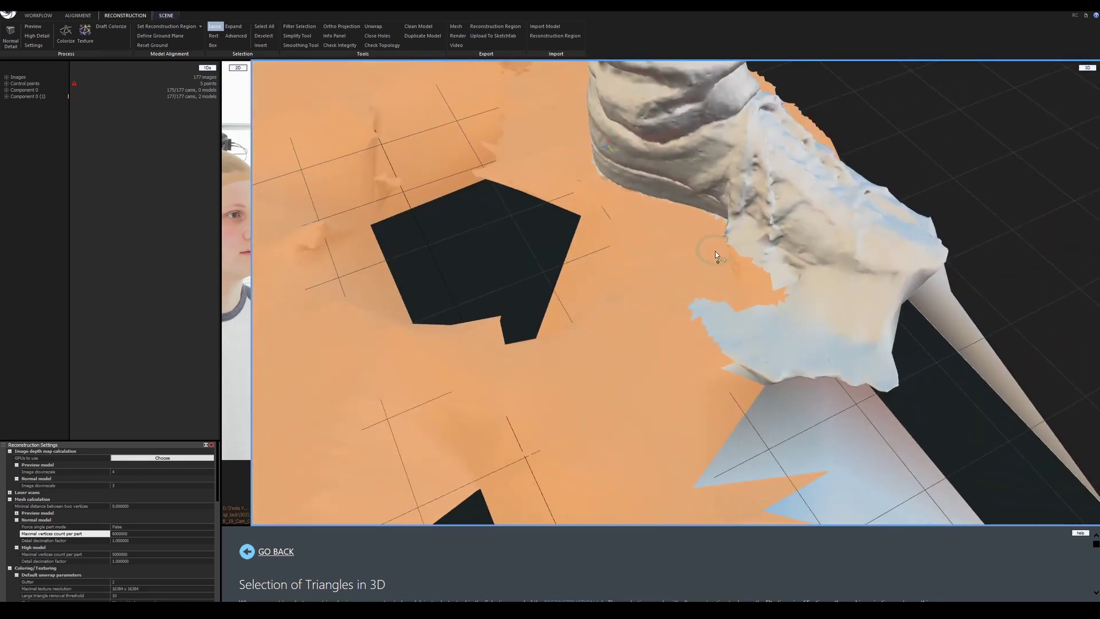
{"action": "mouse_move", "coordinate": [715, 250]}
{"action": "left_mouse_down"}
{"action": "mouse_move", "coordinate": [904, 318]}
{"action": "mouse_move", "coordinate": [858, 421]}
{"action": "mouse_move", "coordinate": [684, 401]}
{"action": "left_mouse_up"}
- Add the floor and stretched geometry in front of the left shoe's toe to the selection, out to the region's corner
{"action": "mouse_move", "coordinate": [634, 357]}
{"action": "right_mouse_down"}
{"action": "mouse_move", "coordinate": [822, 403]}
{"action": "mouse_move", "coordinate": [802, 377]}
{"action": "mouse_move", "coordinate": [802, 411]}
{"action": "mouse_move", "coordinate": [726, 359]}
{"action": "mouse_move", "coordinate": [713, 317]}
{"action": "mouse_move", "coordinate": [645, 363]}
{"action": "mouse_move", "coordinate": [711, 349]}
{"action": "mouse_move", "coordinate": [709, 359]}
{"action": "right_mouse_up"}
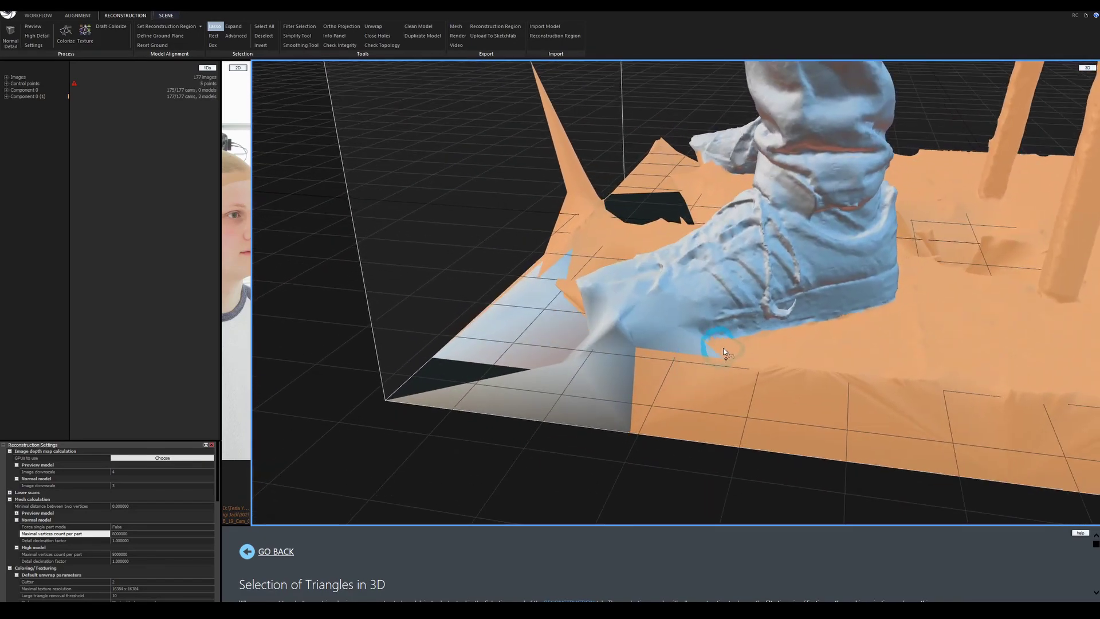
{"action": "left_click_drag", "start_coordinate": [704, 347], "coordinate": [676, 338]}
{"action": "mouse_move", "coordinate": [618, 320]}
{"action": "left_mouse_down"}
{"action": "mouse_move", "coordinate": [474, 336]}
{"action": "mouse_move", "coordinate": [422, 440]}
{"action": "mouse_move", "coordinate": [636, 461]}
{"action": "mouse_move", "coordinate": [540, 435]}
{"action": "left_mouse_up"}
{"action": "right_click_drag", "start_coordinate": [540, 438], "coordinate": [559, 395]}
{"action": "mouse_move", "coordinate": [551, 298]}
{"action": "left_mouse_down"}
{"action": "mouse_move", "coordinate": [422, 413]}
{"action": "mouse_move", "coordinate": [573, 459]}
{"action": "left_mouse_up"}
{"action": "left_click_drag", "start_coordinate": [583, 329], "coordinate": [610, 322]}
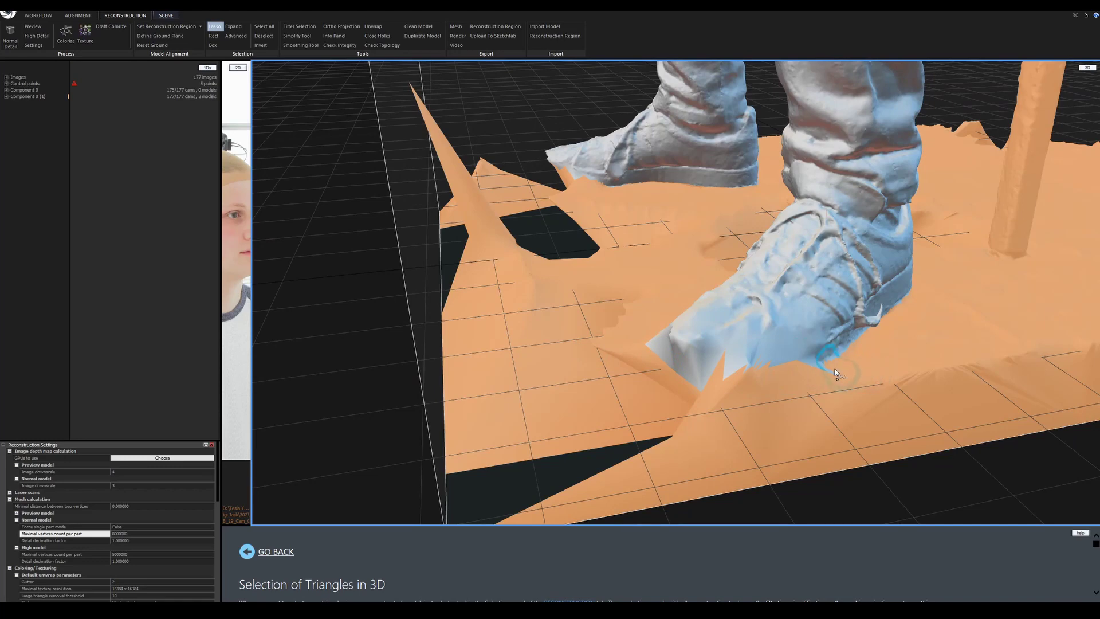
- Lasso the remaining stretched patches at the toe tip and outer front edge of the left shoe into the selection
{"action": "left_click_drag", "start_coordinate": [817, 370], "coordinate": [759, 389]}
{"action": "left_click_drag", "start_coordinate": [875, 395], "coordinate": [876, 390]}
{"action": "left_click_drag", "start_coordinate": [805, 360], "coordinate": [786, 367]}
{"action": "left_click_drag", "start_coordinate": [879, 397], "coordinate": [878, 390]}
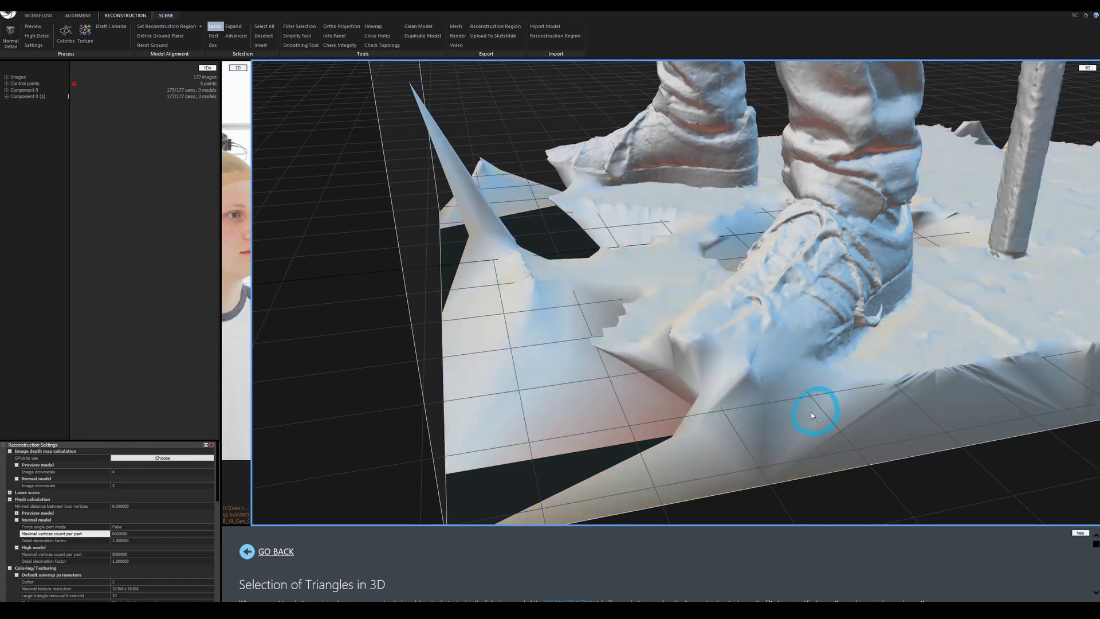
{"action": "right_click_drag", "start_coordinate": [773, 387], "coordinate": [867, 353]}
{"action": "mouse_move", "coordinate": [872, 363]}
{"action": "left_mouse_down"}
{"action": "mouse_move", "coordinate": [1012, 417]}
{"action": "mouse_move", "coordinate": [929, 452]}
{"action": "left_mouse_up"}
{"action": "right_click_drag", "start_coordinate": [974, 448], "coordinate": [714, 408]}
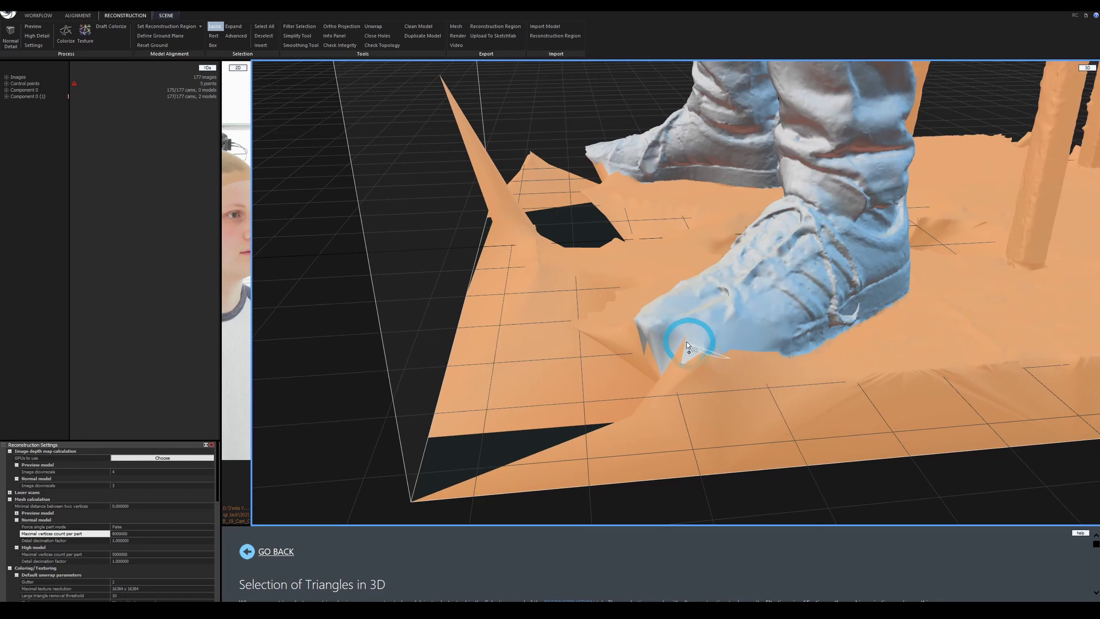
{"action": "left_click_drag", "start_coordinate": [634, 321], "coordinate": [637, 324]}
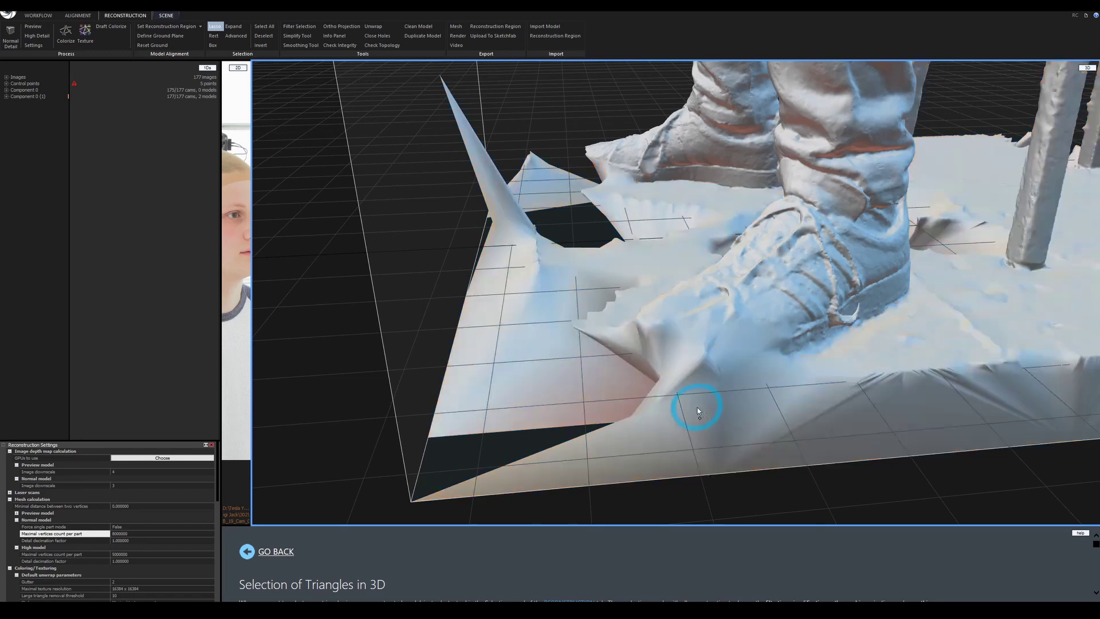
- Remove the selected floor and stool geometry from the mesh with Filter Selection
{"action": "scroll", "coordinate": [732, 369], "scroll_direction": "down", "scroll_amount": 10}
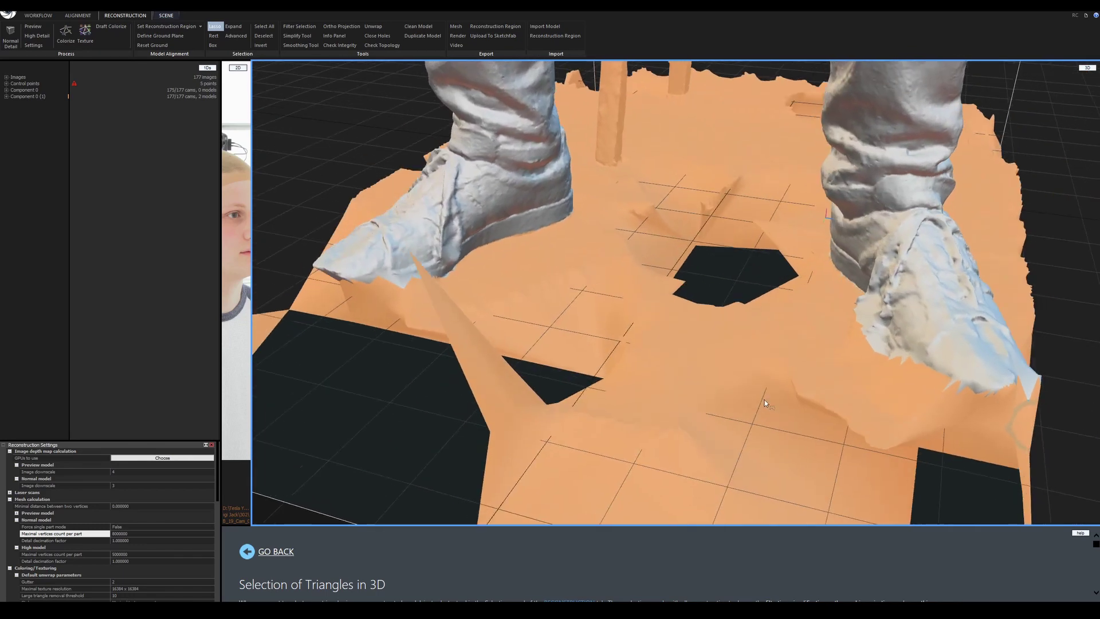
{"action": "scroll", "coordinate": [709, 169], "scroll_direction": "up", "scroll_amount": 10}
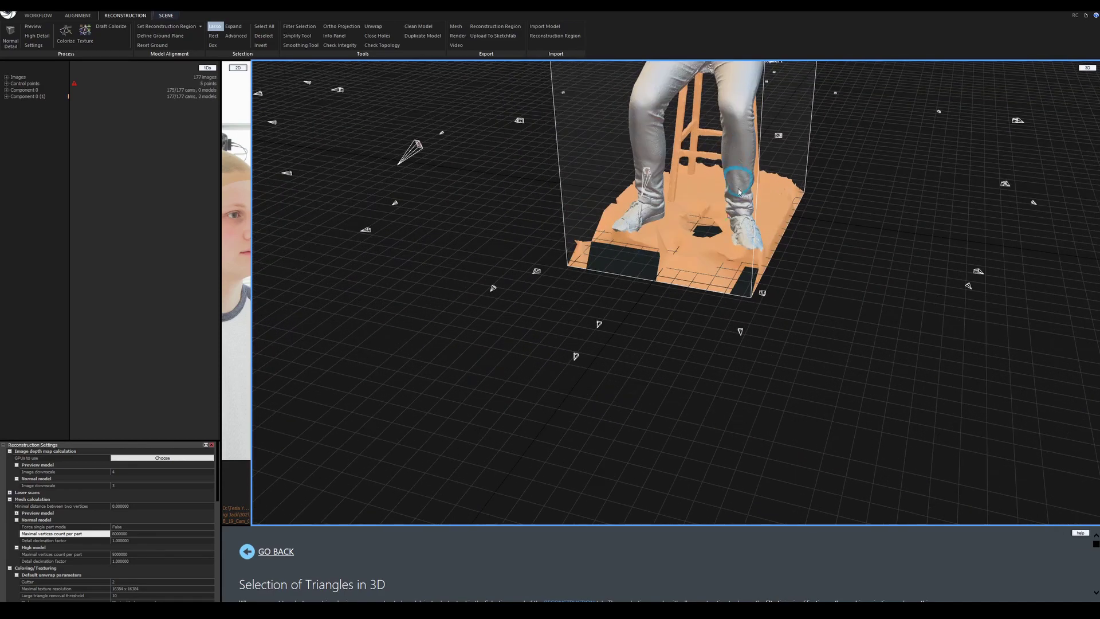
{"action": "right_click_drag", "start_coordinate": [707, 309], "coordinate": [773, 301]}
{"action": "scroll", "coordinate": [700, 293], "scroll_direction": "down", "scroll_amount": 10}
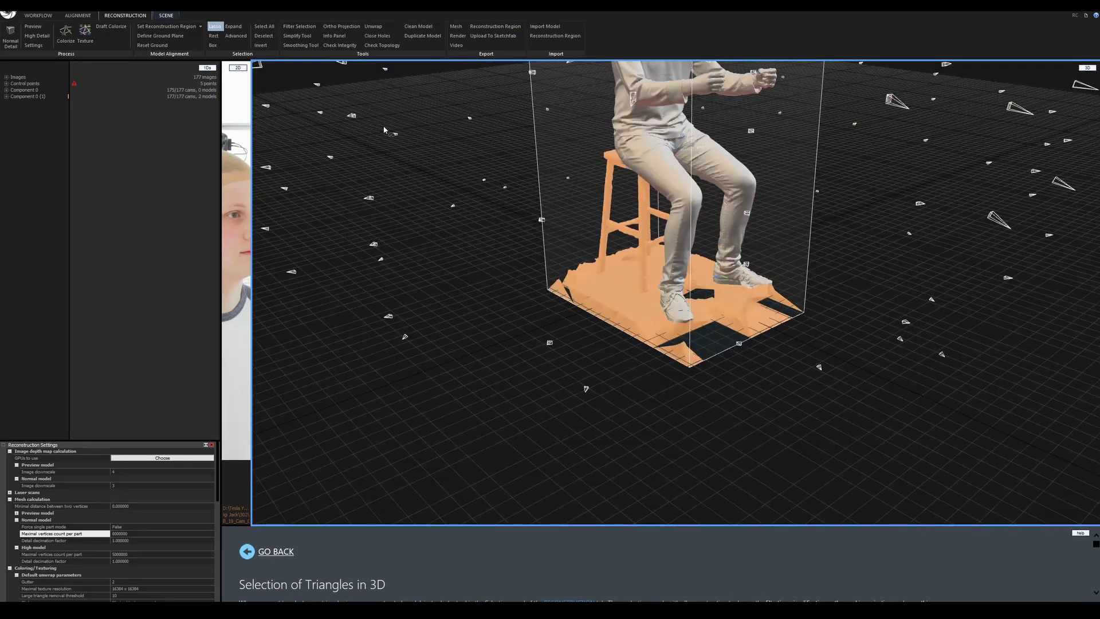
{"action": "left_click", "coordinate": [312, 27]}
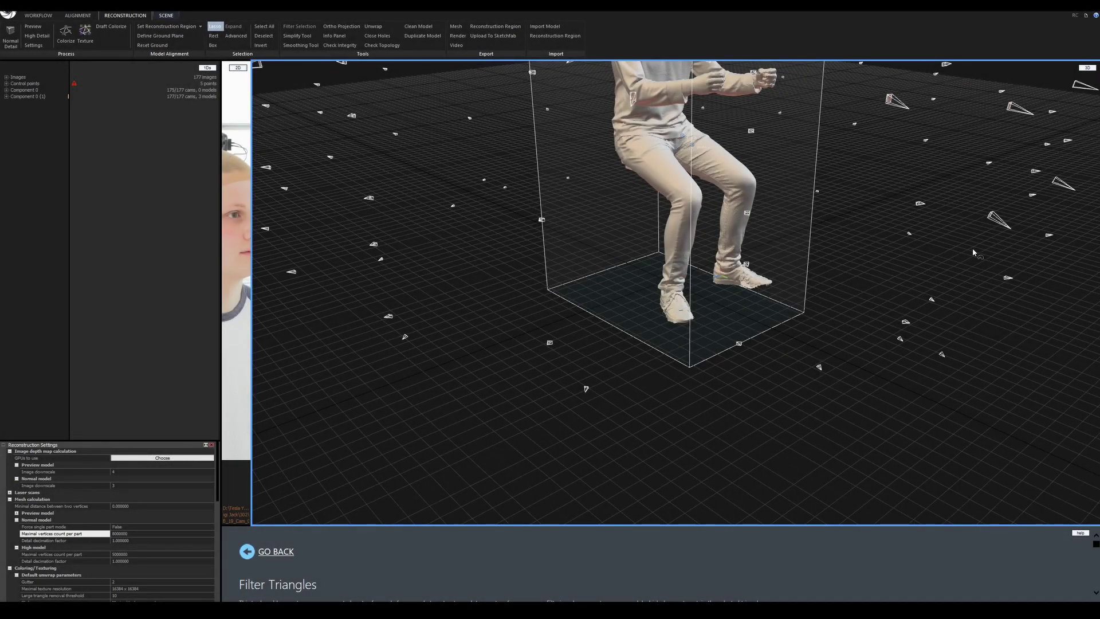
- Run the Close Holes tool on the filtered model to seal the open shoe soles and the seat area
{"action": "left_click_drag", "start_coordinate": [761, 202], "coordinate": [771, 143]}
{"action": "left_click_drag", "start_coordinate": [793, 159], "coordinate": [691, 186]}
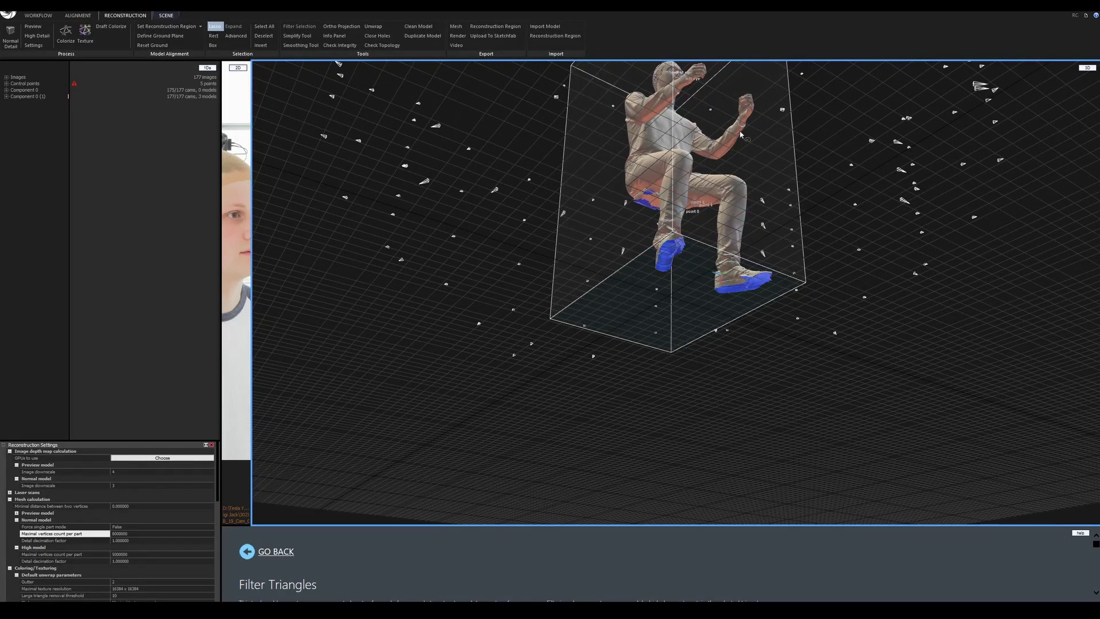
{"action": "left_click", "coordinate": [382, 36]}
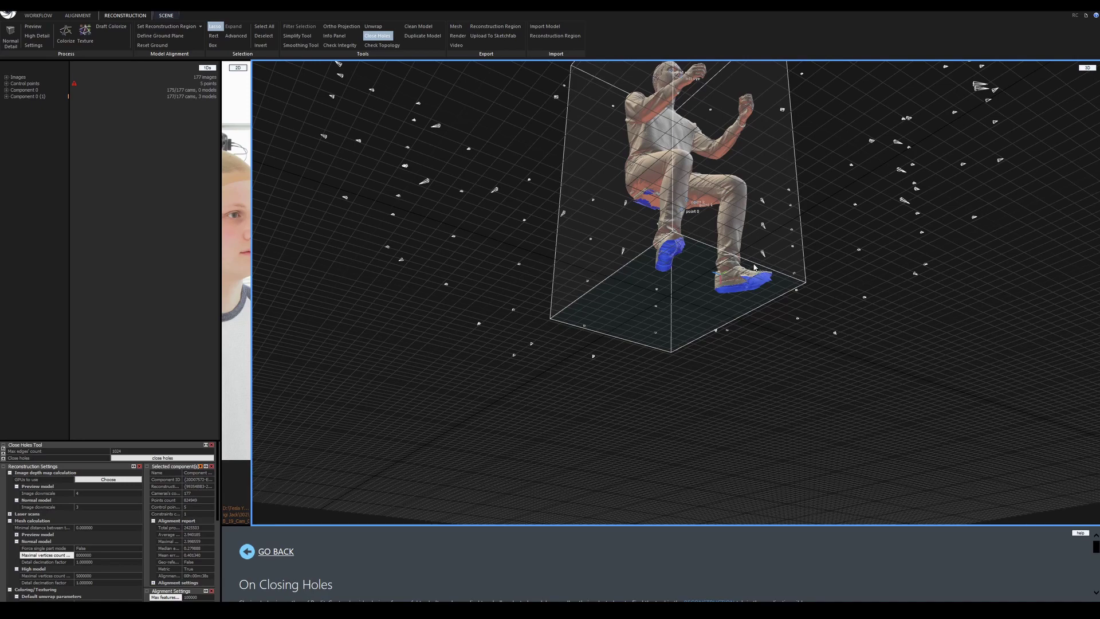
{"action": "left_click_drag", "start_coordinate": [722, 331], "coordinate": [723, 355]}
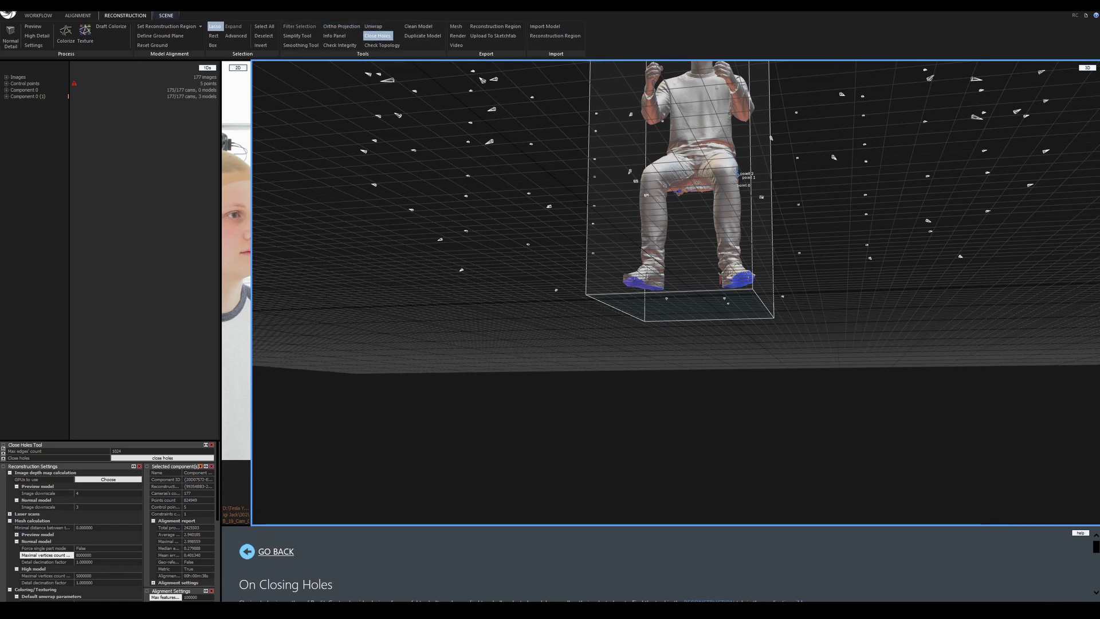
{"action": "left_click", "coordinate": [7, 97]}
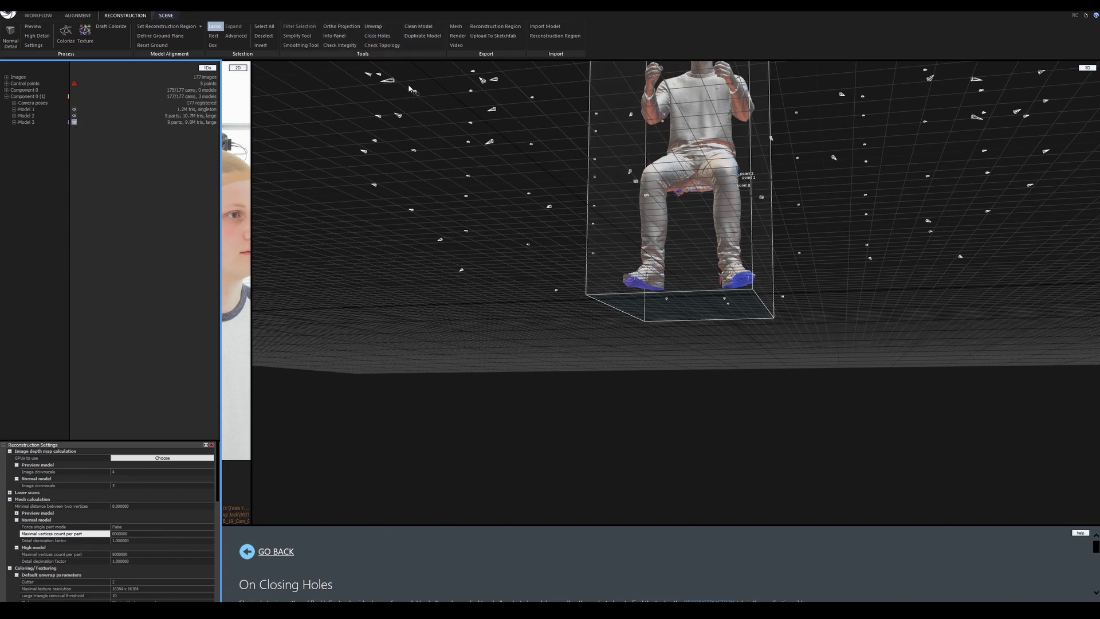
{"action": "left_click", "coordinate": [377, 36]}
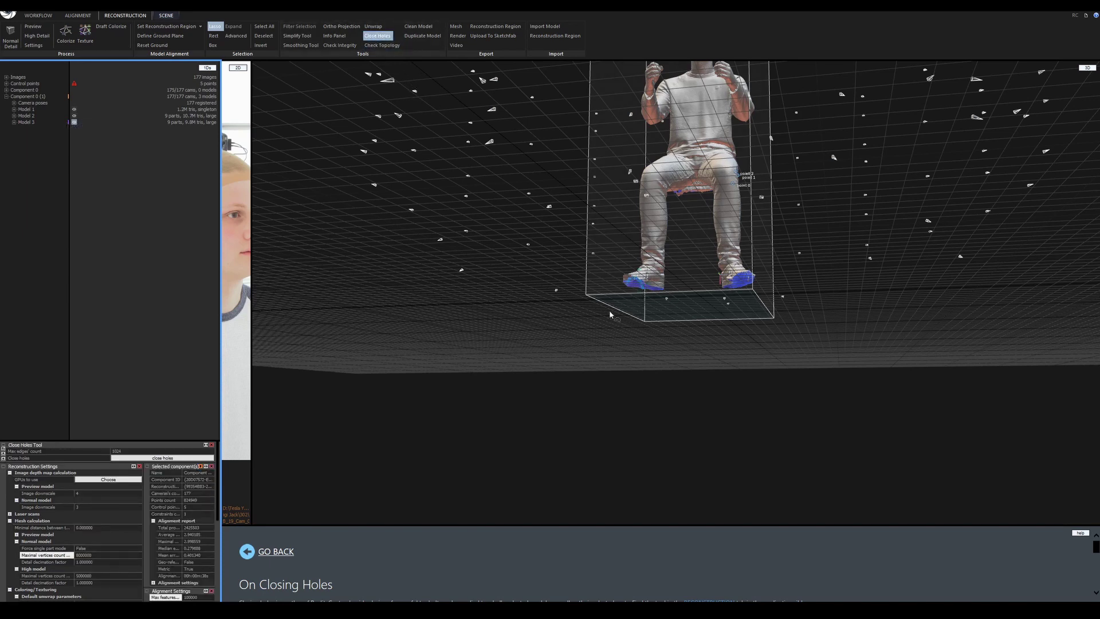
{"action": "left_click_drag", "start_coordinate": [420, 523], "coordinate": [462, 375]}
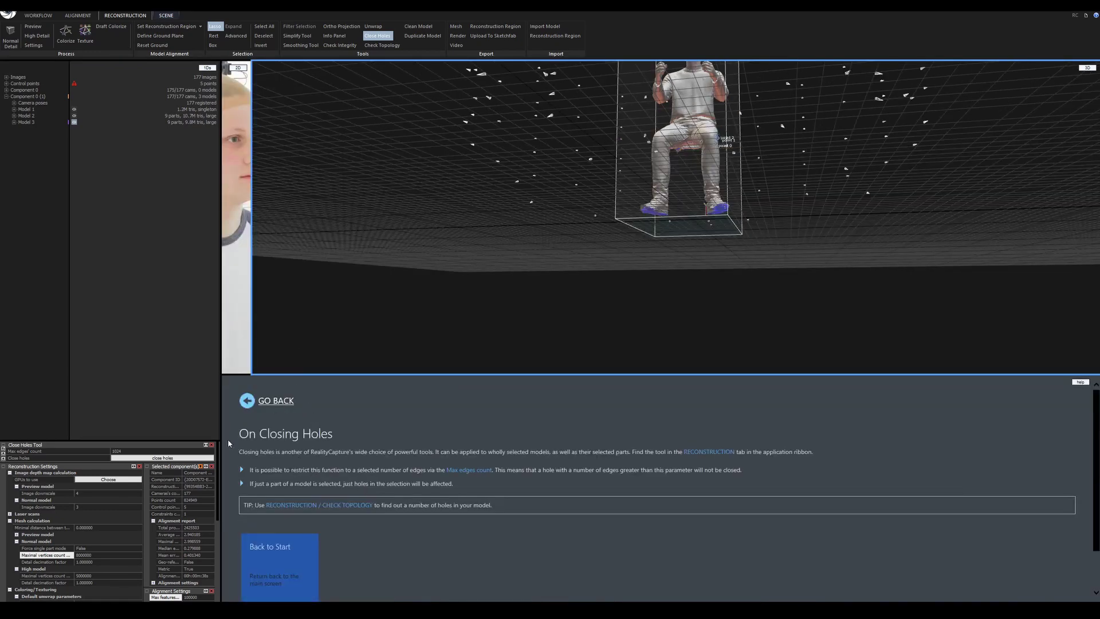
{"action": "left_click_drag", "start_coordinate": [324, 376], "coordinate": [324, 524]}
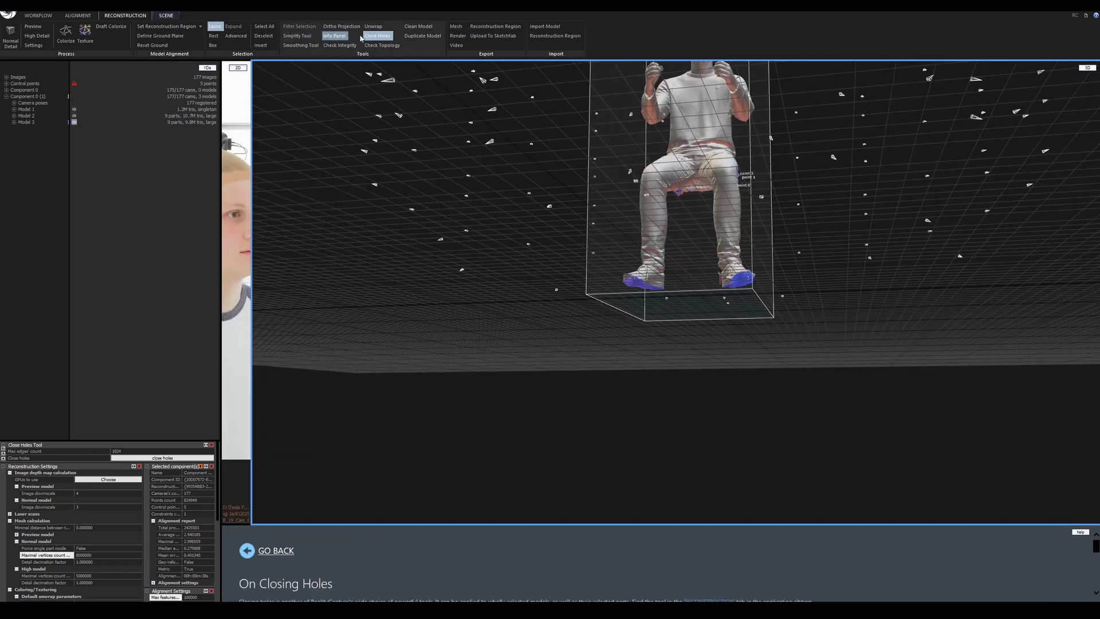
{"action": "left_click", "coordinate": [116, 459]}
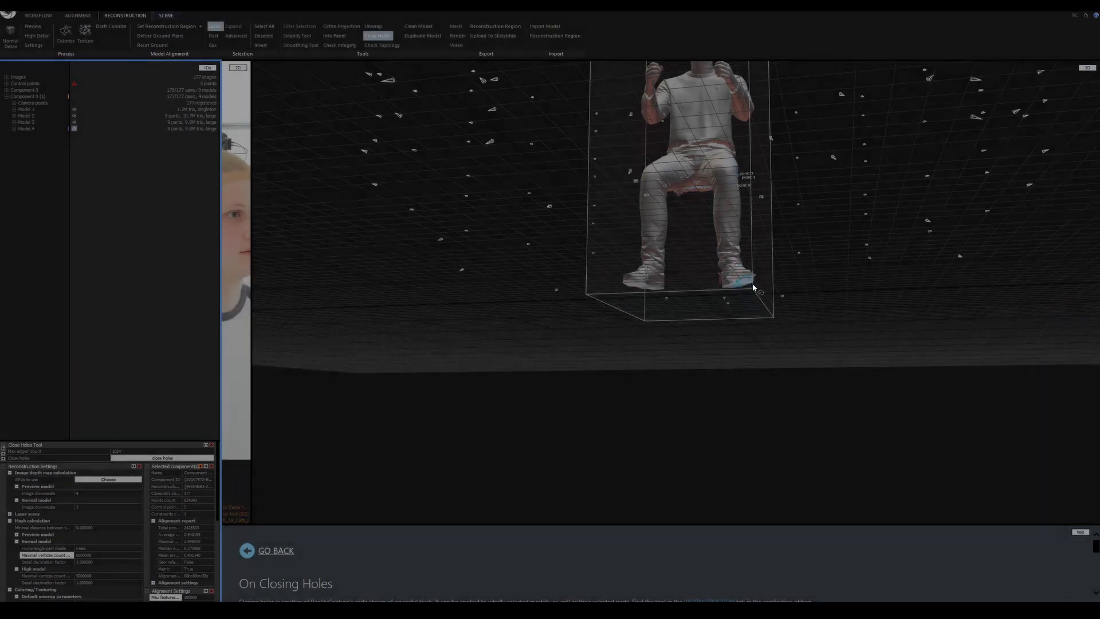
- Examine the closed shoe soles and the underside of the legs from below
{"action": "left_click_drag", "start_coordinate": [638, 222], "coordinate": [709, 260]}
{"action": "right_click_drag", "start_coordinate": [709, 257], "coordinate": [733, 166]}
{"action": "scroll", "coordinate": [694, 266], "scroll_direction": "up", "scroll_amount": 6}
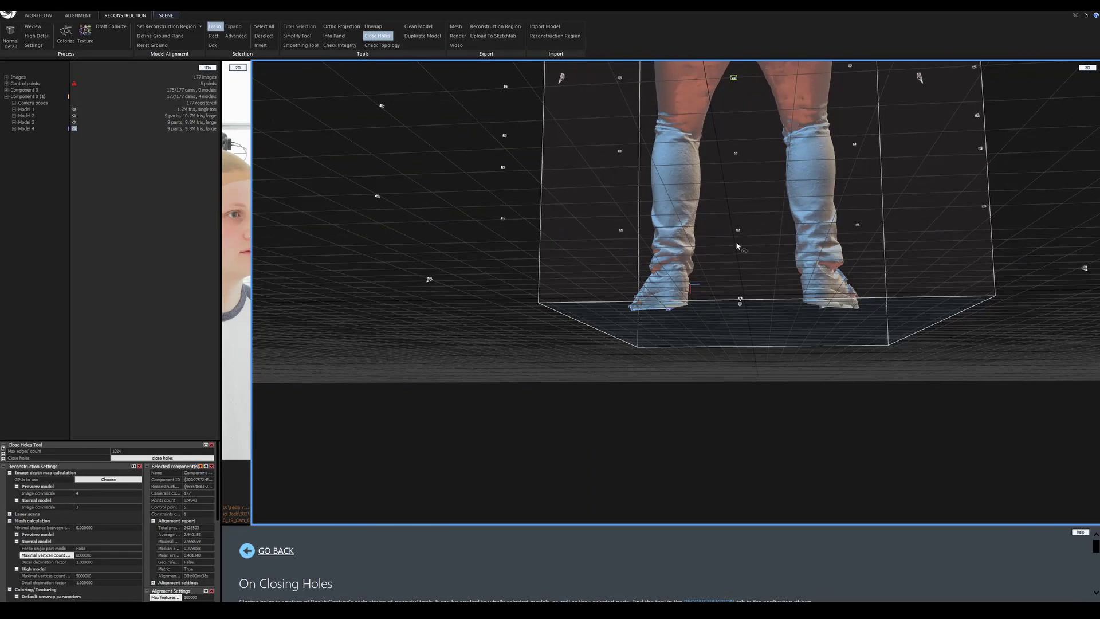
{"action": "mouse_move", "coordinate": [773, 212]}
{"action": "right_mouse_down"}
{"action": "mouse_move", "coordinate": [758, 271]}
{"action": "mouse_move", "coordinate": [776, 189]}
{"action": "right_mouse_up"}
{"action": "left_click_drag", "start_coordinate": [777, 188], "coordinate": [770, 278]}
{"action": "left_click", "coordinate": [808, 129]}
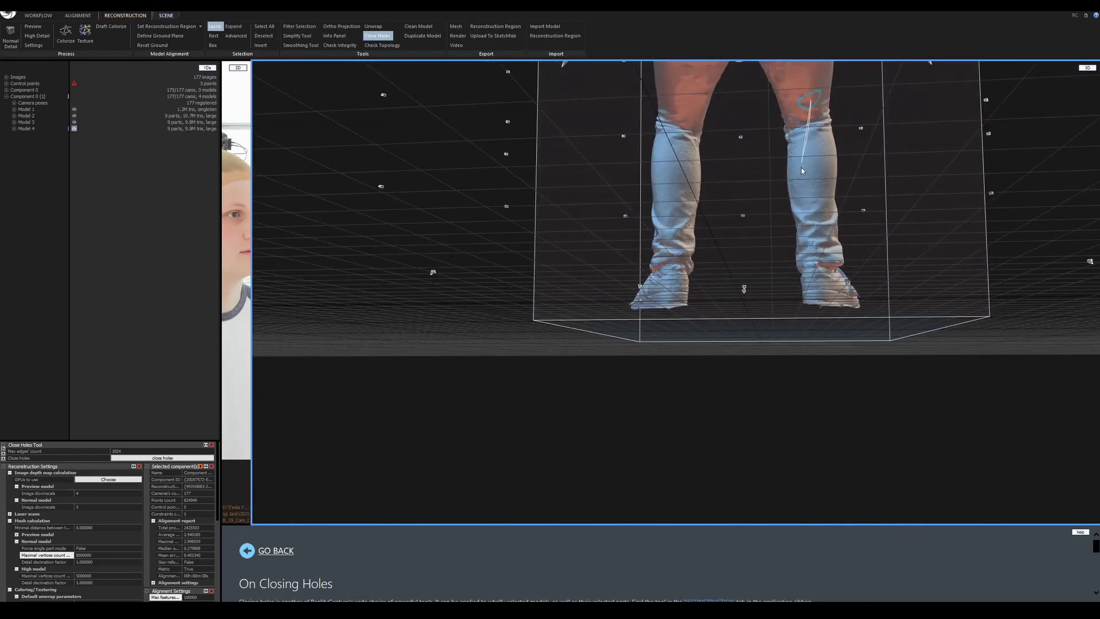
{"action": "left_click_drag", "start_coordinate": [801, 167], "coordinate": [801, 169]}
{"action": "left_click", "coordinate": [806, 262]}
{"action": "left_click", "coordinate": [752, 230]}
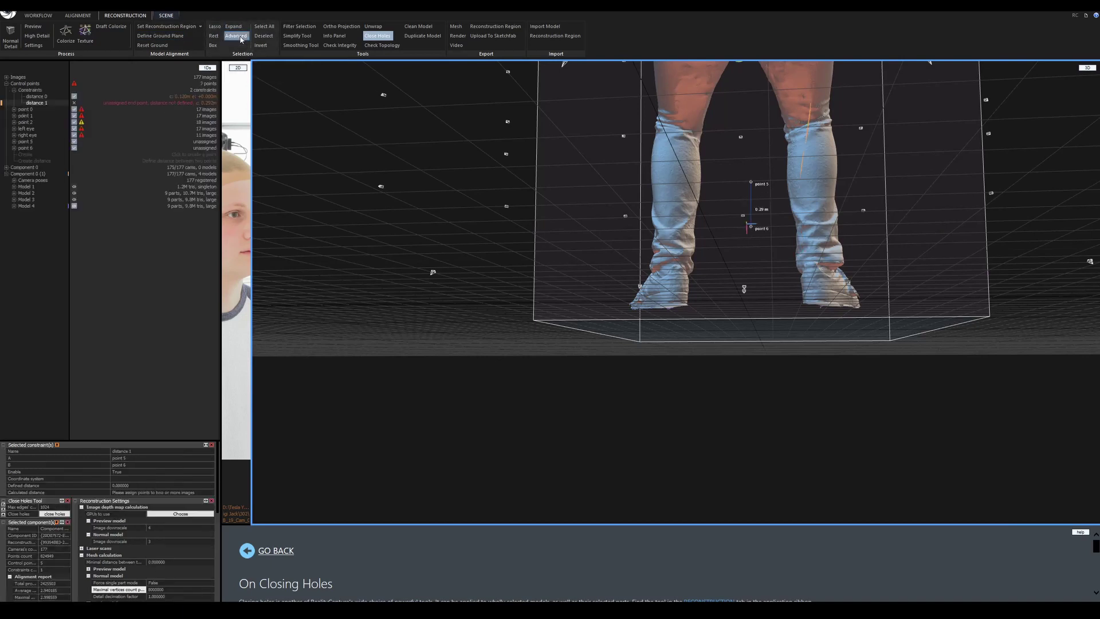
{"action": "key", "text": "ctrl+z"}
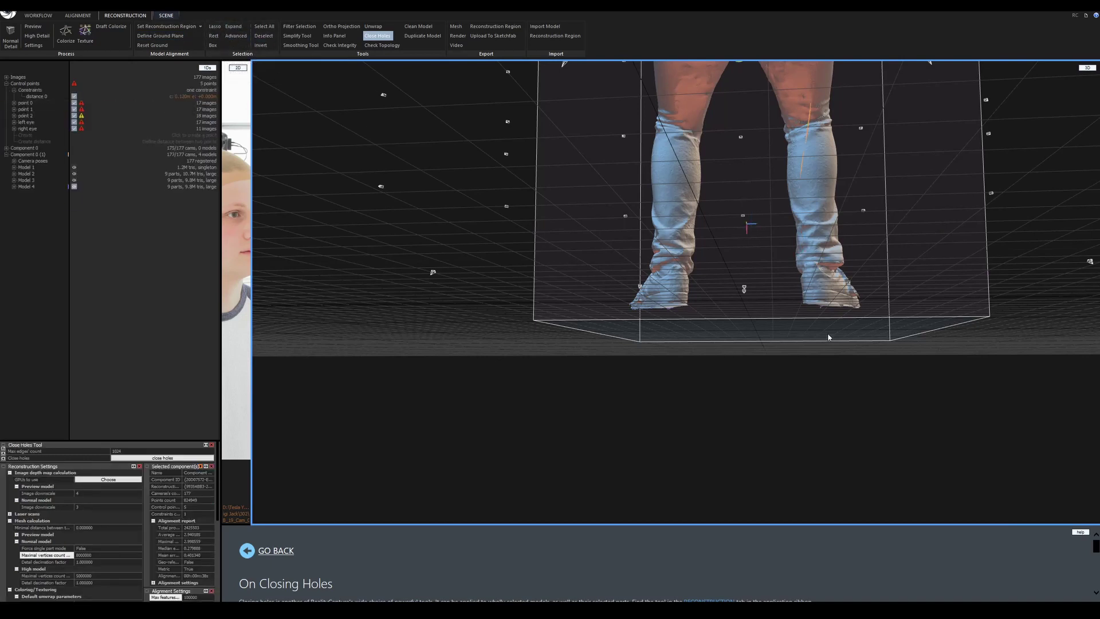
- Deselect all triangles and run Close Holes on the whole model to seal the remaining opening under the seat
{"action": "left_click", "coordinate": [266, 36]}
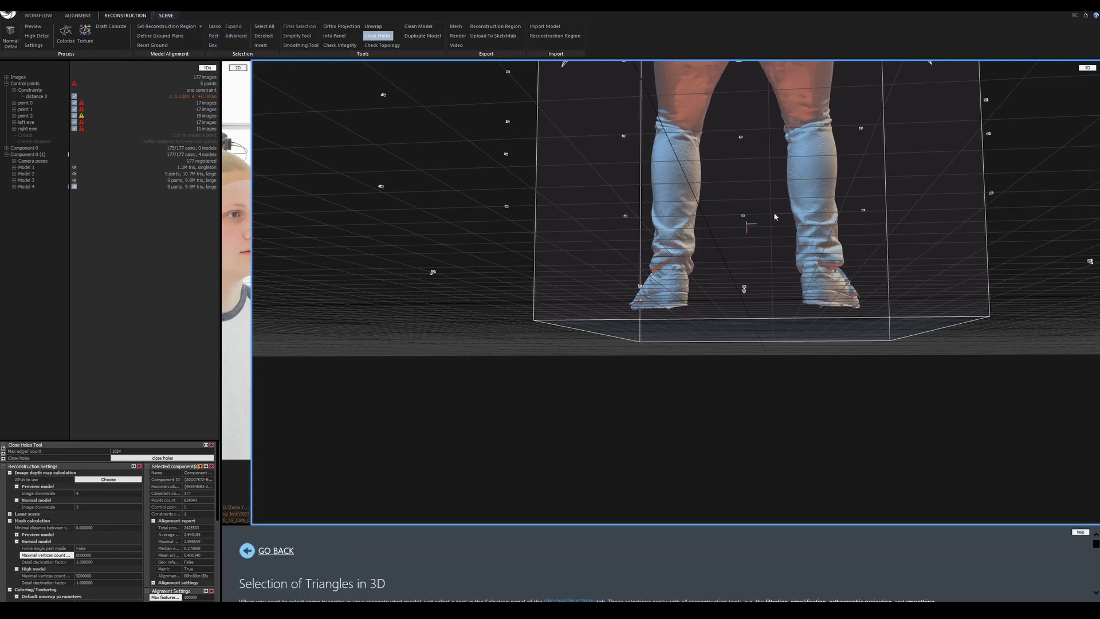
{"action": "left_click", "coordinate": [78, 16]}
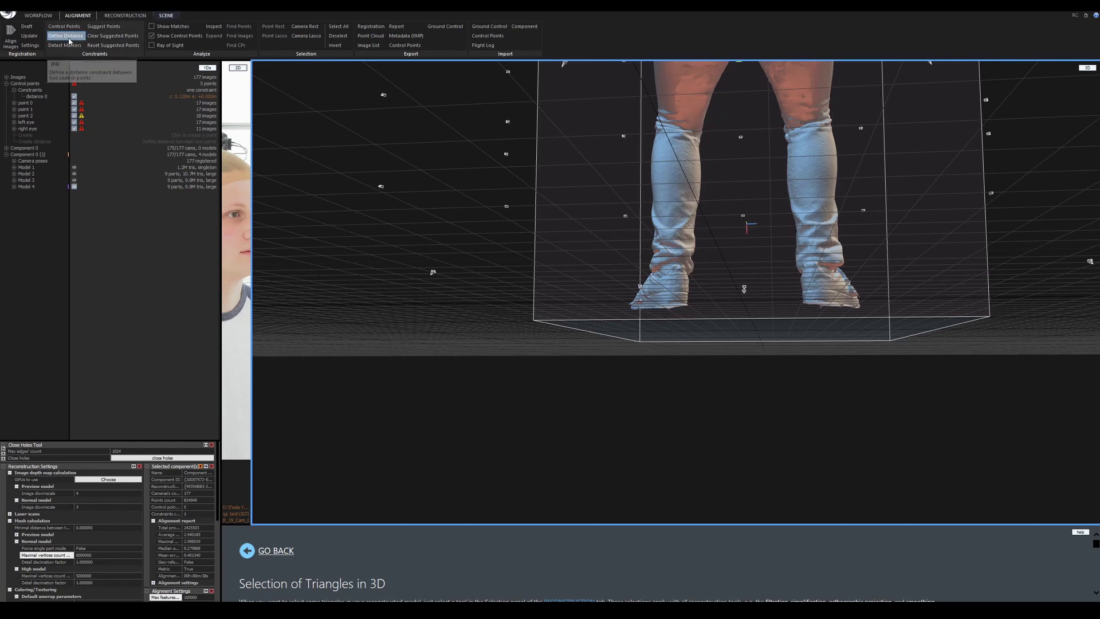
{"action": "left_click", "coordinate": [125, 15]}
{"action": "scroll", "coordinate": [818, 148], "scroll_direction": "down", "scroll_amount": 5}
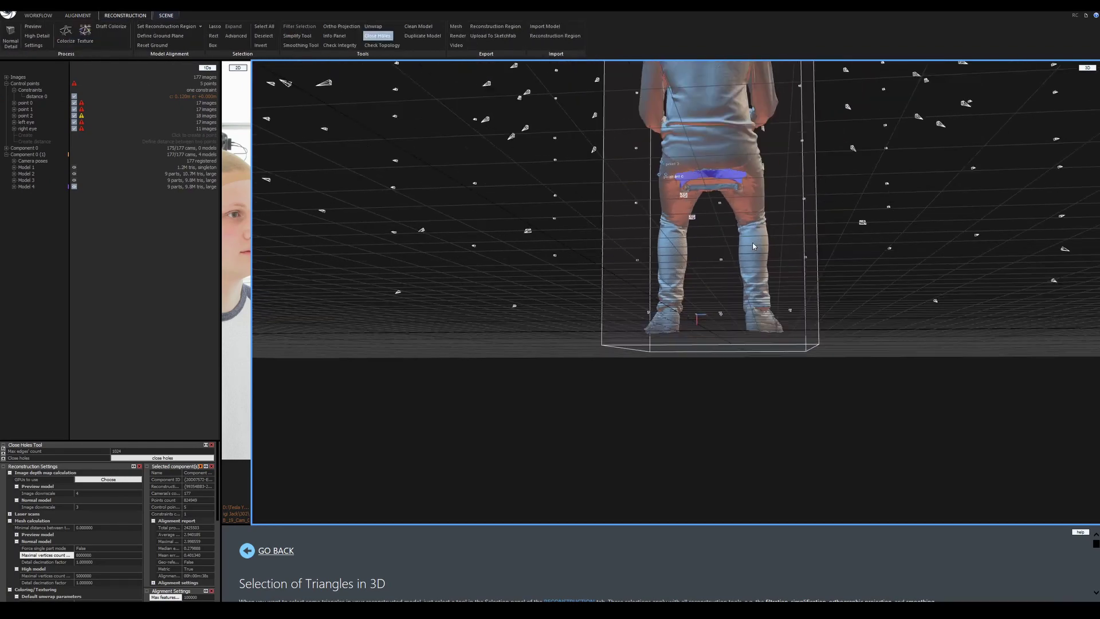
{"action": "right_click_drag", "start_coordinate": [705, 235], "coordinate": [830, 143]}
{"action": "scroll", "coordinate": [685, 230], "scroll_direction": "up", "scroll_amount": 6}
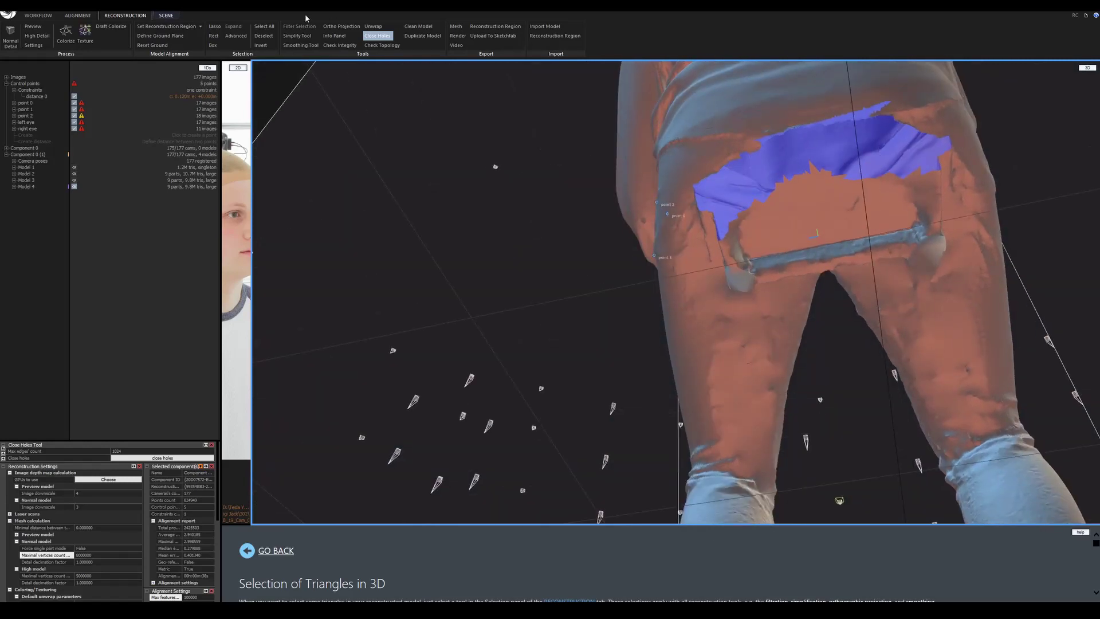
{"action": "left_click", "coordinate": [160, 457]}
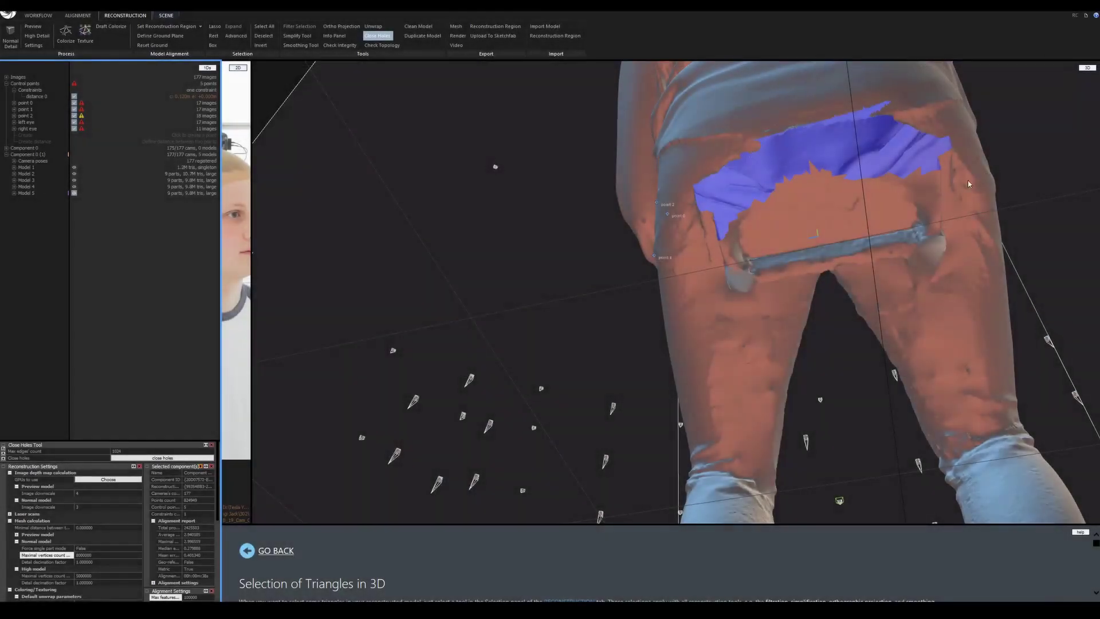
- Select the largest connected component with Advanced selection, invert the selection and remove the loose pieces with Filter Selection
{"action": "left_click_drag", "start_coordinate": [967, 180], "coordinate": [802, 269]}
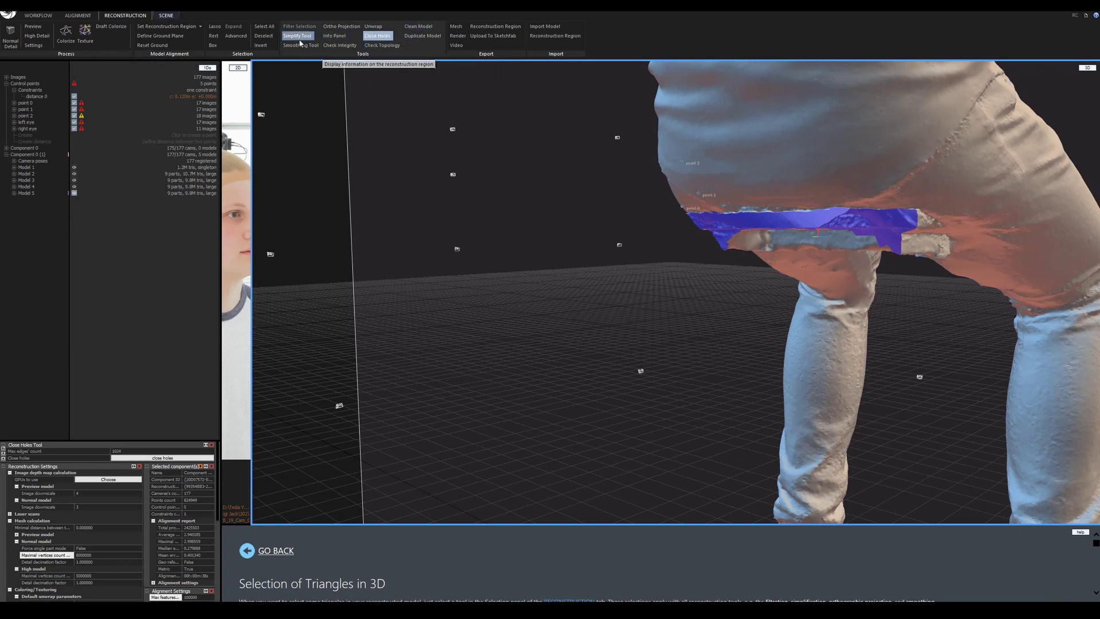
{"action": "left_click", "coordinate": [236, 36]}
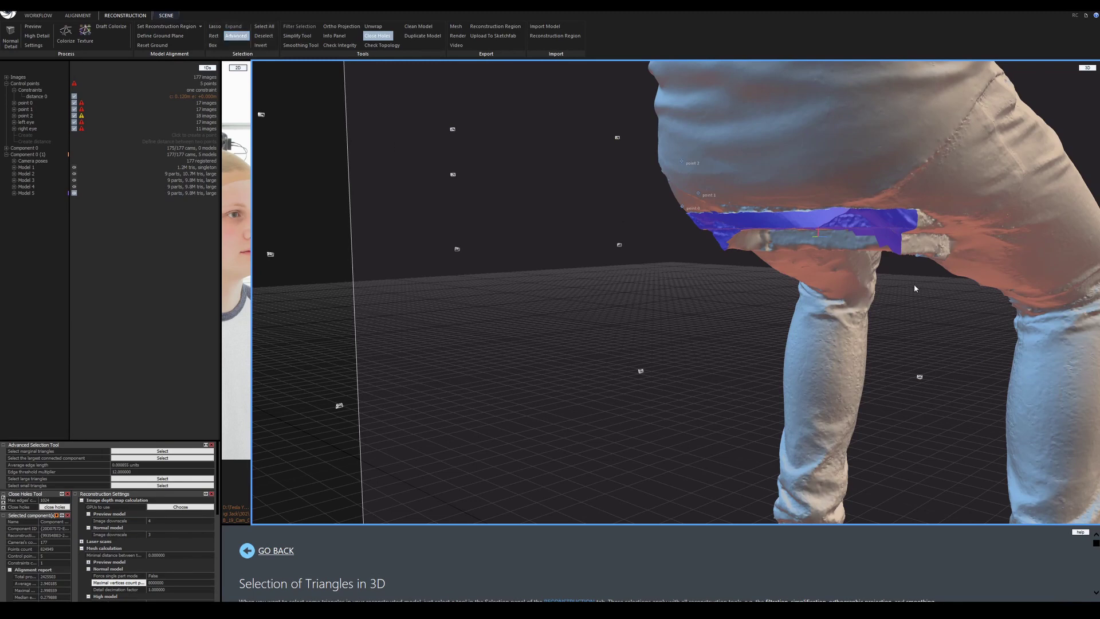
{"action": "left_click_drag", "start_coordinate": [914, 288], "coordinate": [848, 243]}
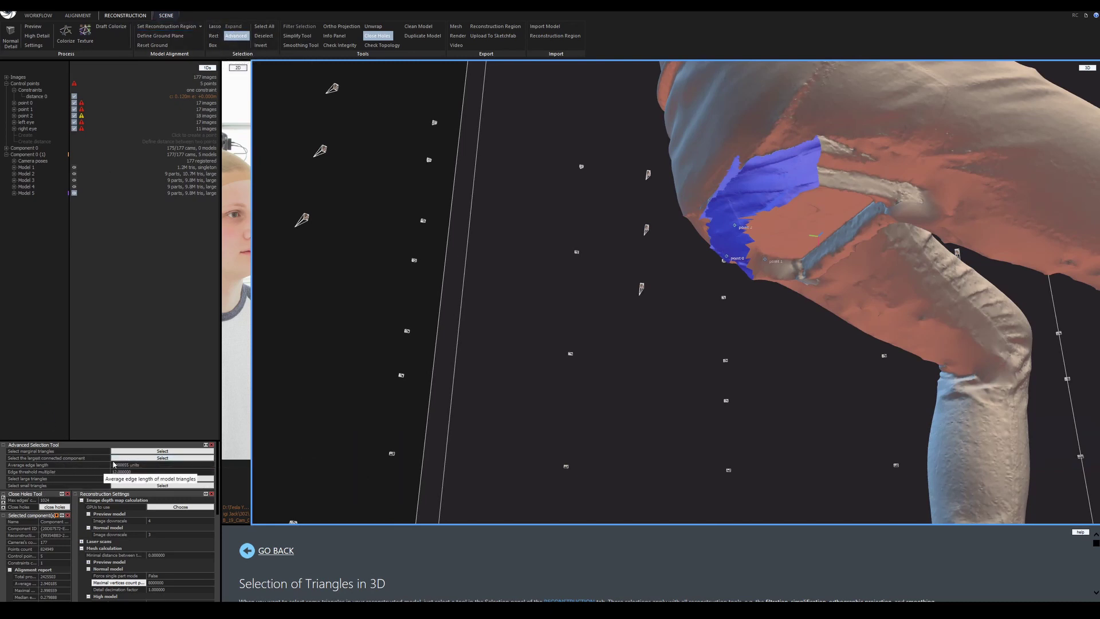
{"action": "left_click", "coordinate": [131, 463]}
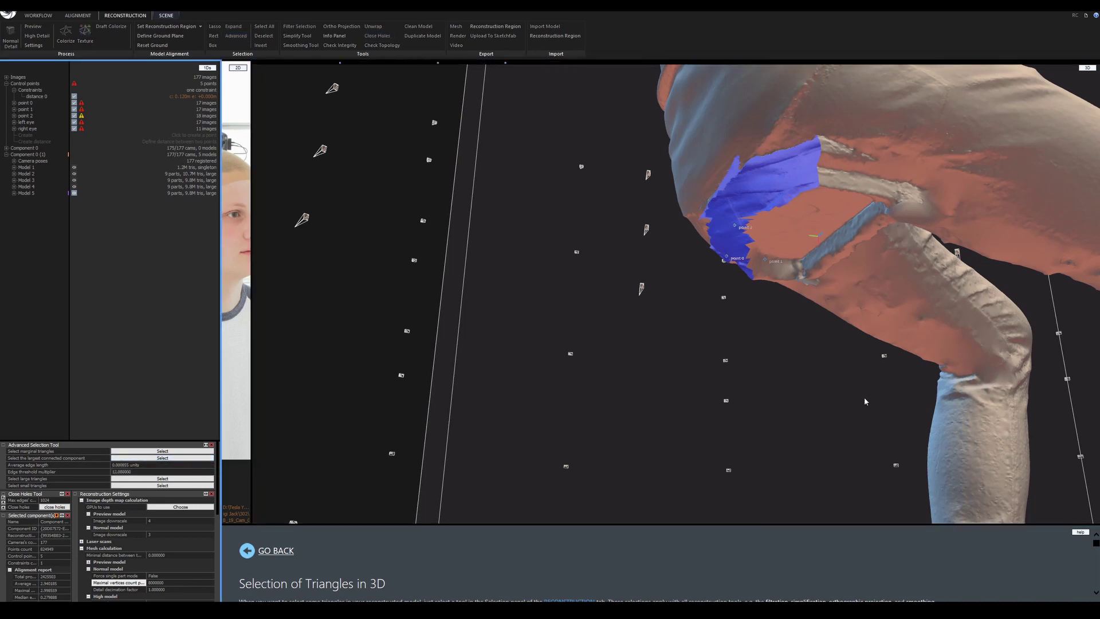
{"action": "scroll", "coordinate": [856, 329], "scroll_direction": "up", "scroll_amount": 10}
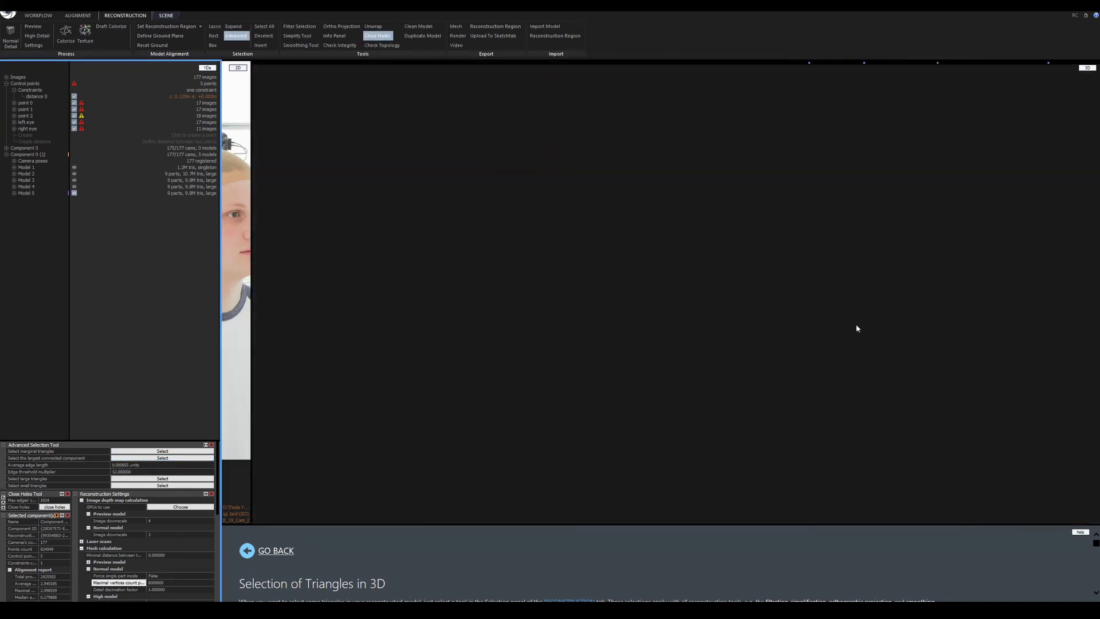
{"action": "scroll", "coordinate": [852, 356], "scroll_direction": "down", "scroll_amount": 8}
{"action": "scroll", "coordinate": [845, 257], "scroll_direction": "down", "scroll_amount": 5}
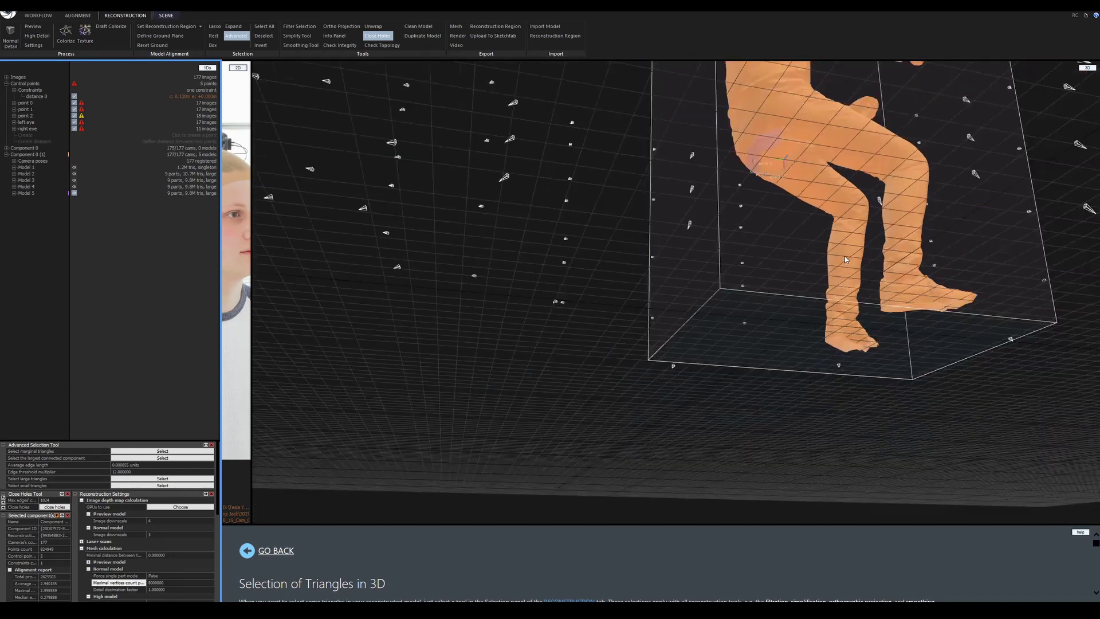
{"action": "left_click", "coordinate": [261, 46]}
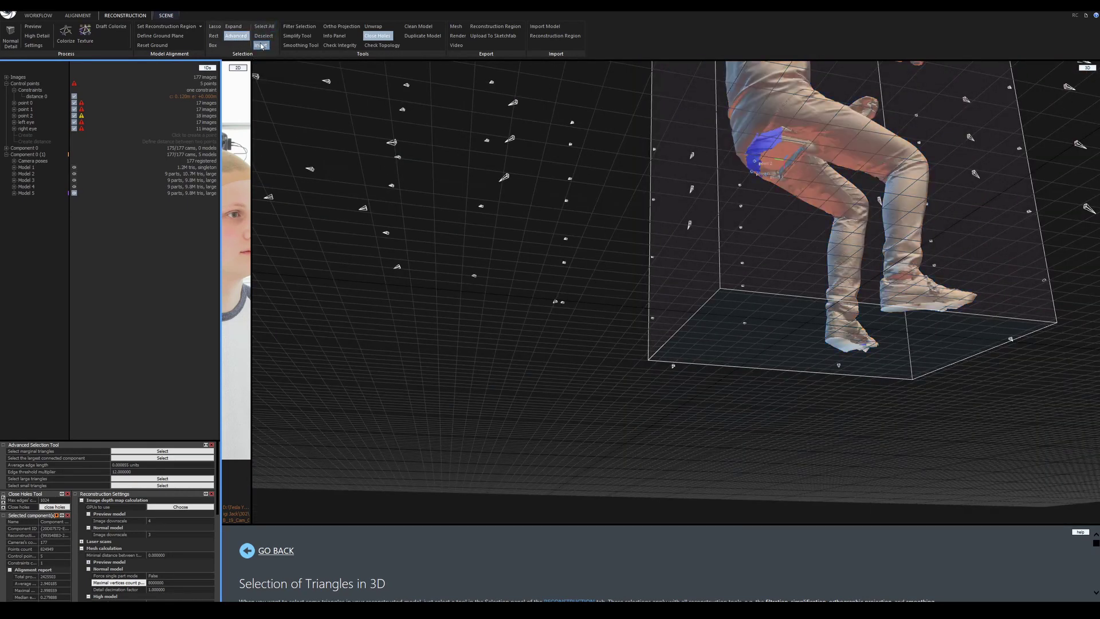
{"action": "left_click", "coordinate": [296, 27]}
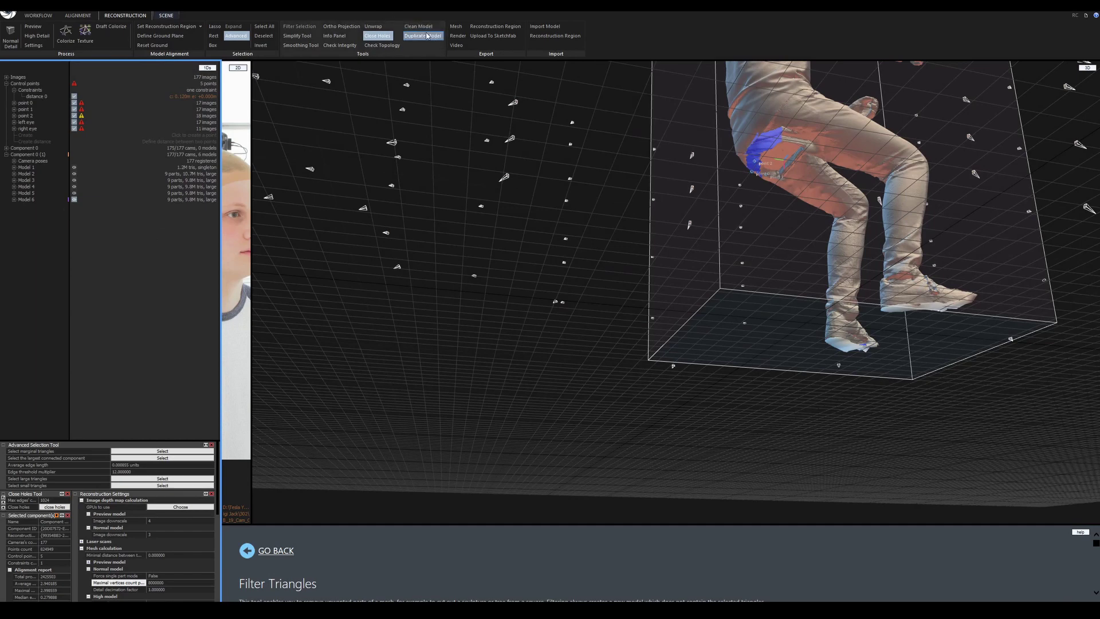
- Run the Close Holes tool on the newly filtered model and check the seat area from behind
{"action": "left_click", "coordinate": [372, 36]}
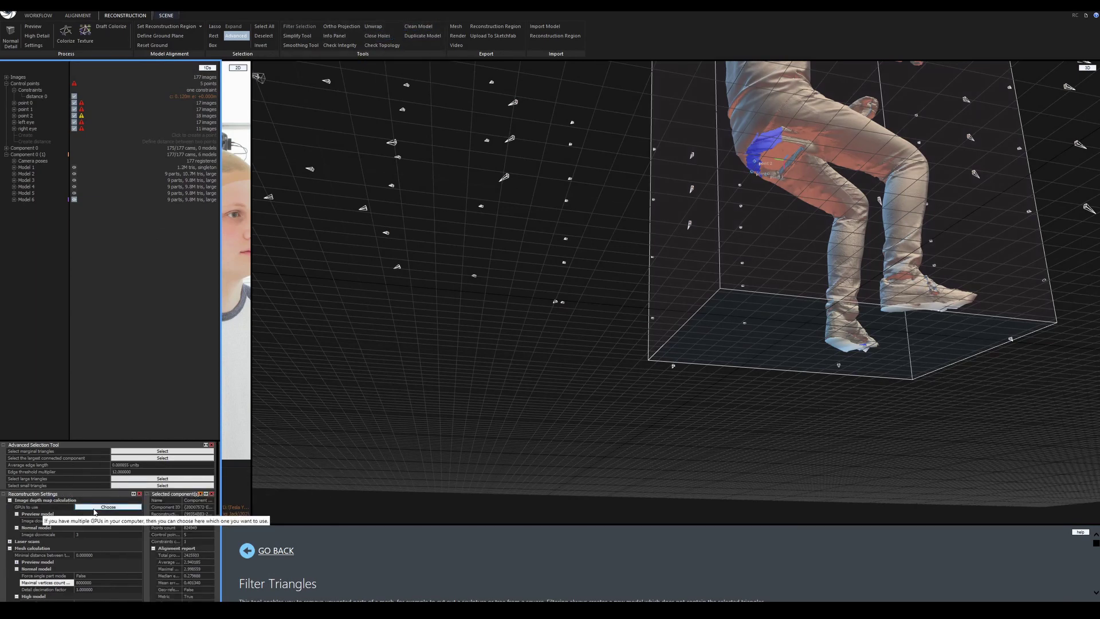
{"action": "left_click", "coordinate": [375, 36]}
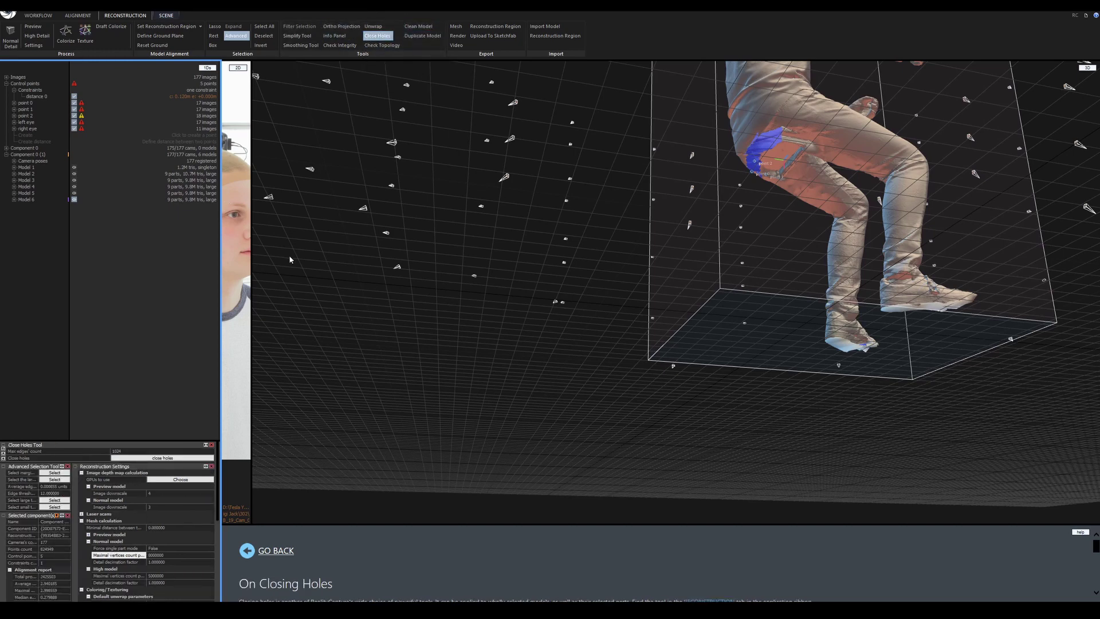
{"action": "left_click", "coordinate": [128, 459]}
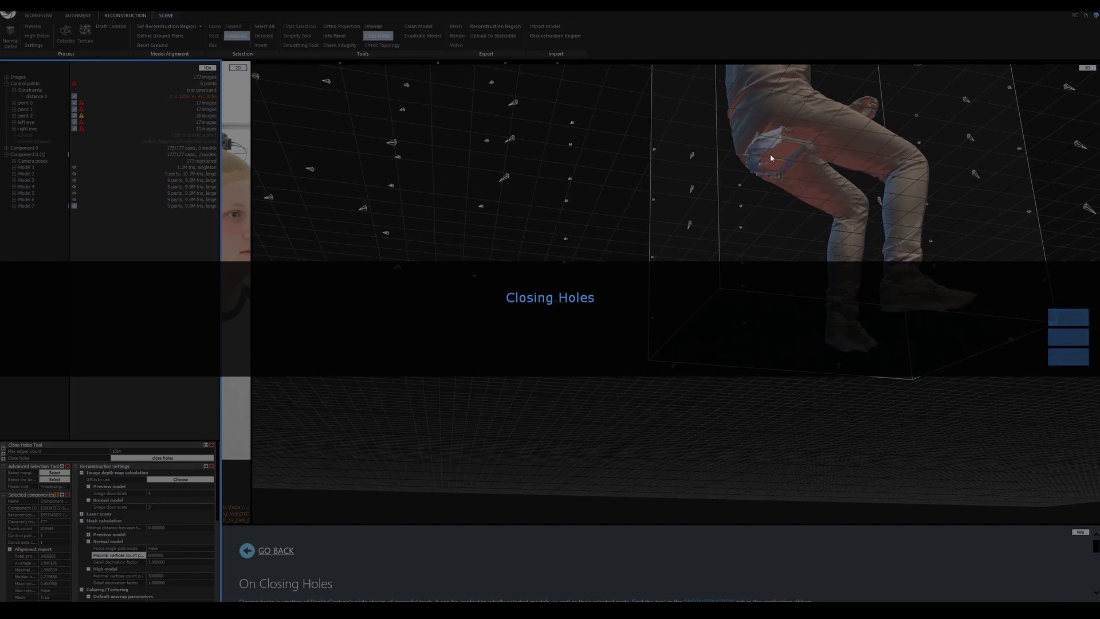
{"action": "right_click_drag", "start_coordinate": [768, 159], "coordinate": [856, 132]}
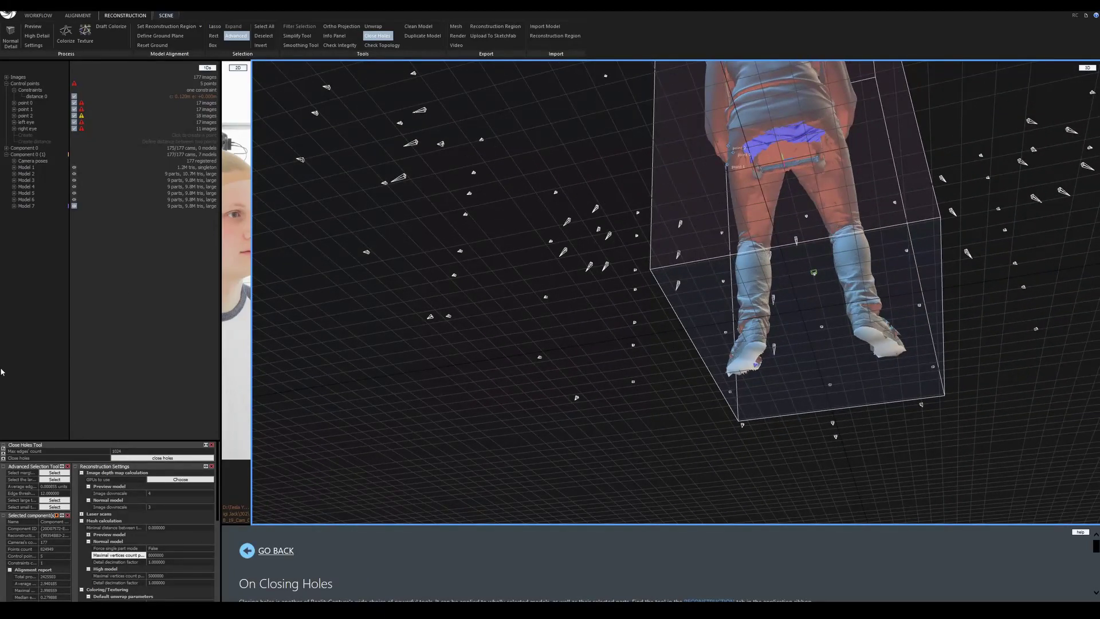
- Set the Close Holes maximal edge count to 4096 and close the holes again
{"action": "left_click", "coordinate": [135, 451]}
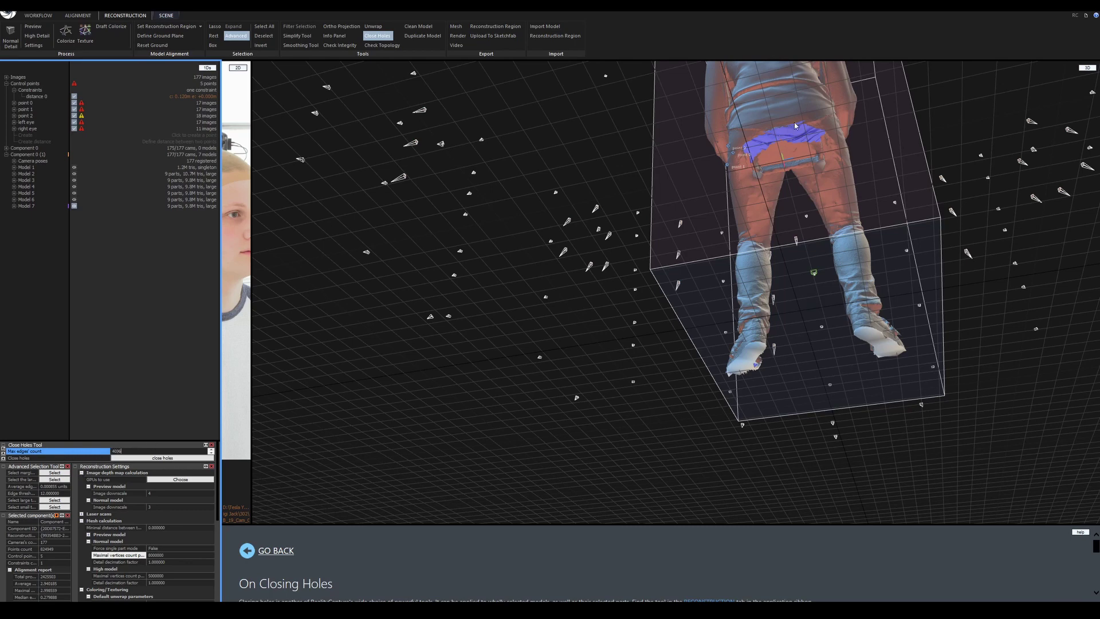
{"action": "left_click", "coordinate": [189, 458]}
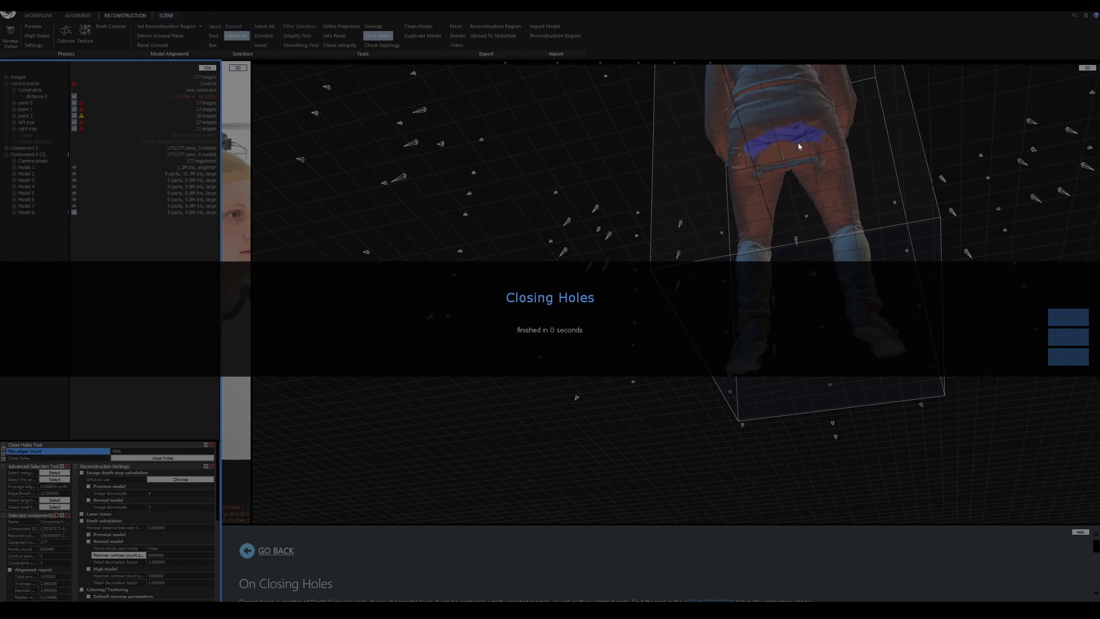
{"action": "right_click_drag", "start_coordinate": [772, 153], "coordinate": [786, 187]}
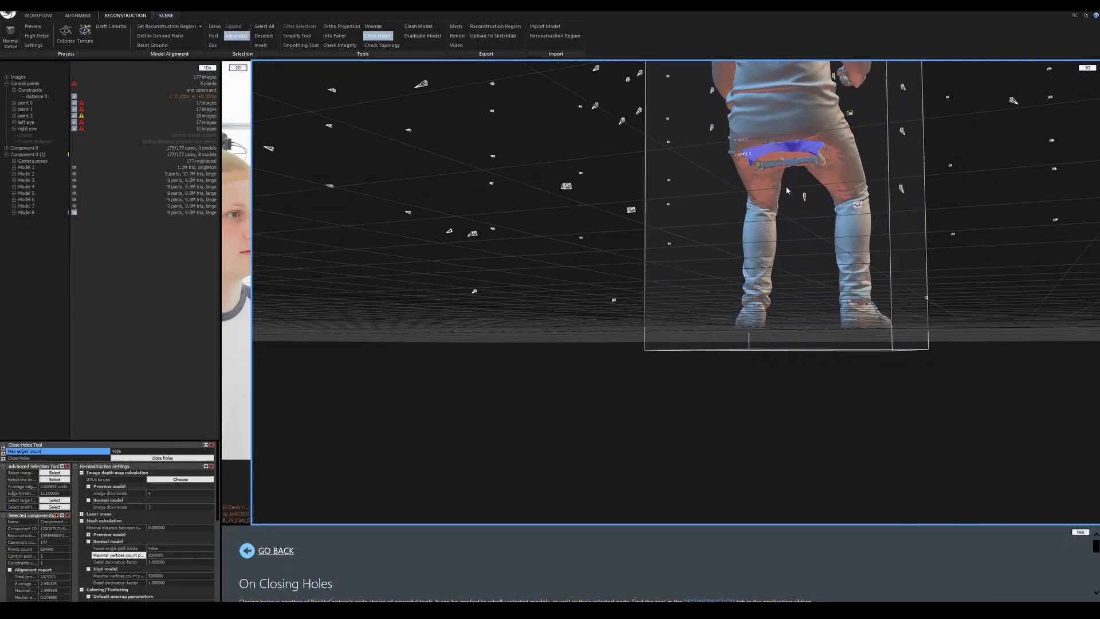
- Raise the Close Holes maximal edge count to 40960, close the holes again and inspect the seat opening
{"action": "scroll", "coordinate": [817, 145], "scroll_direction": "up", "scroll_amount": 10}
{"action": "right_click_drag", "start_coordinate": [679, 236], "coordinate": [611, 300]}
{"action": "left_click", "coordinate": [135, 452]}
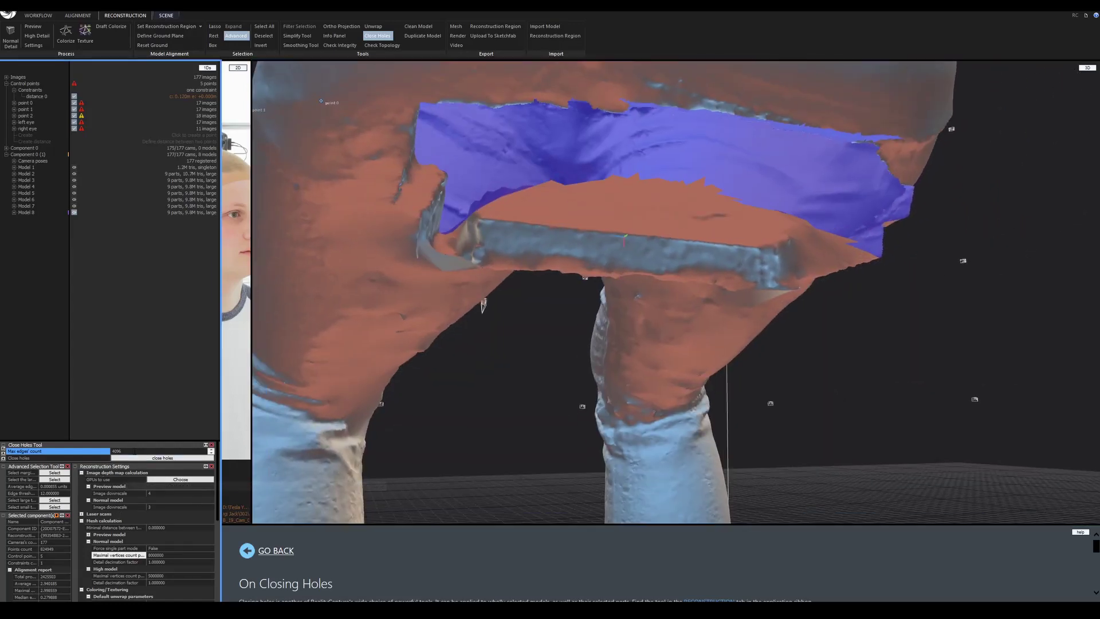
{"action": "left_click", "coordinate": [136, 457]}
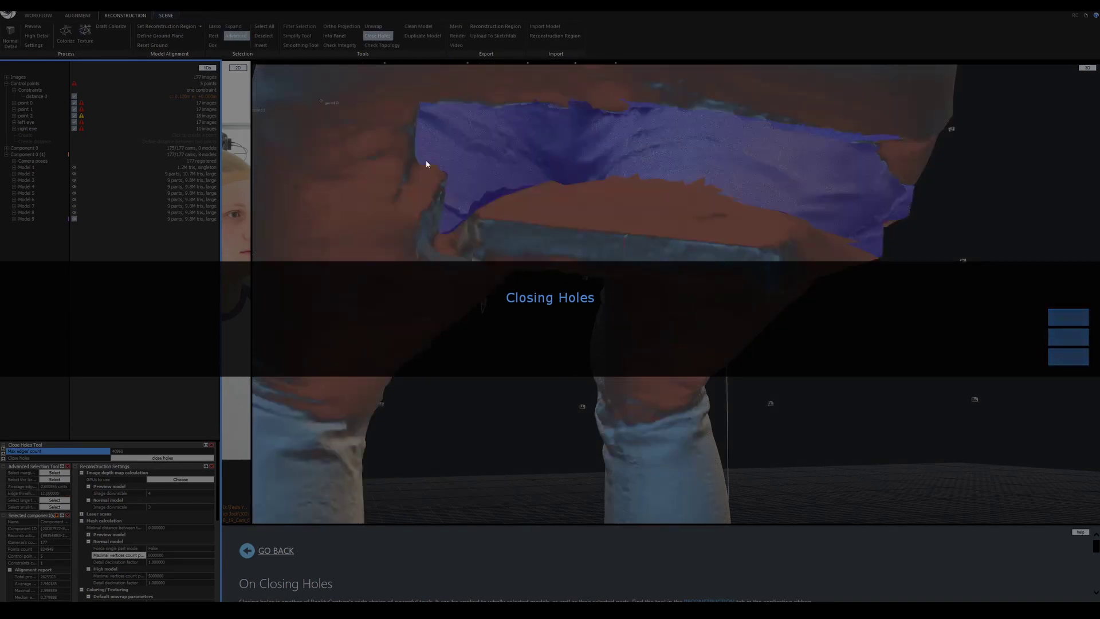
{"action": "left_click_drag", "start_coordinate": [426, 164], "coordinate": [529, 223]}
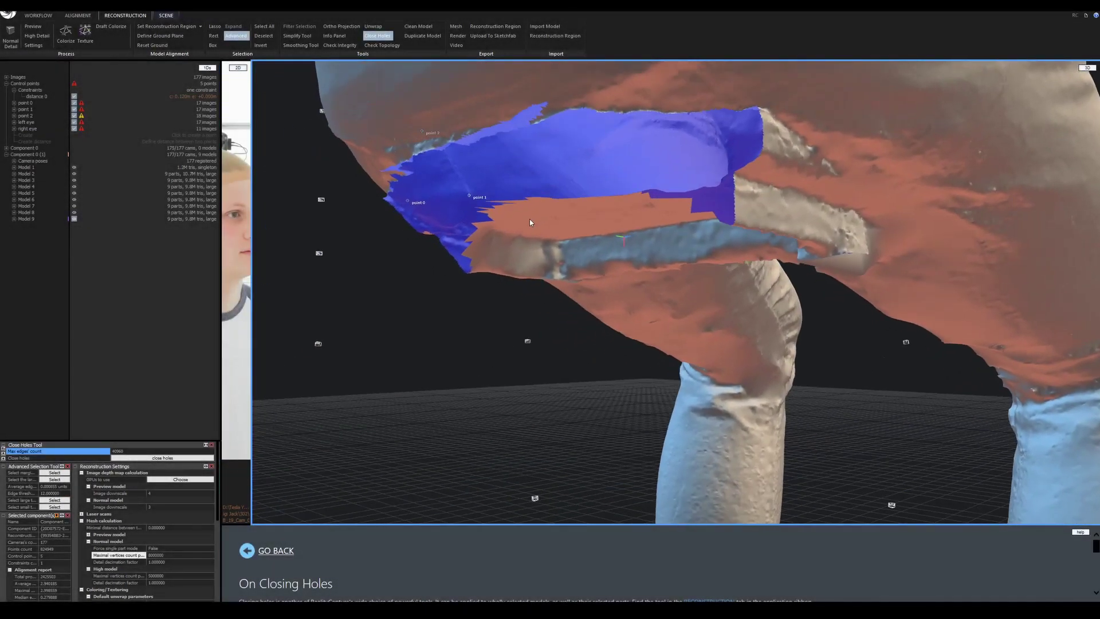
{"action": "scroll", "coordinate": [530, 222], "scroll_direction": "down", "scroll_amount": 10}
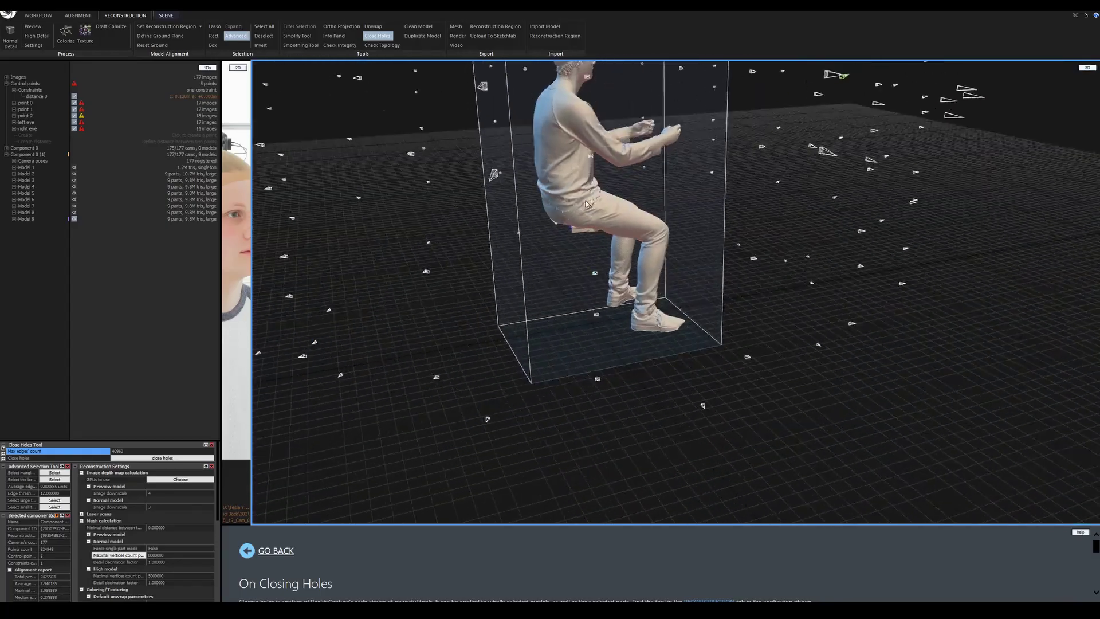
{"action": "left_click_drag", "start_coordinate": [586, 203], "coordinate": [64, 173]}
{"action": "scroll", "coordinate": [687, 150], "scroll_direction": "up", "scroll_amount": 8}
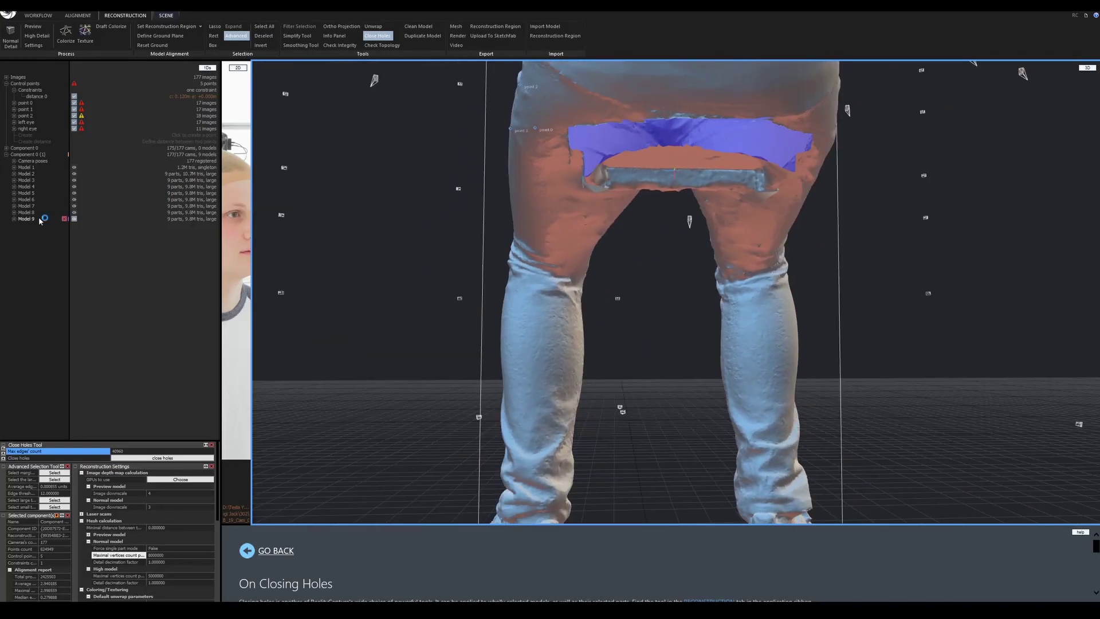
{"action": "left_click_drag", "start_coordinate": [40, 221], "coordinate": [651, 137]}
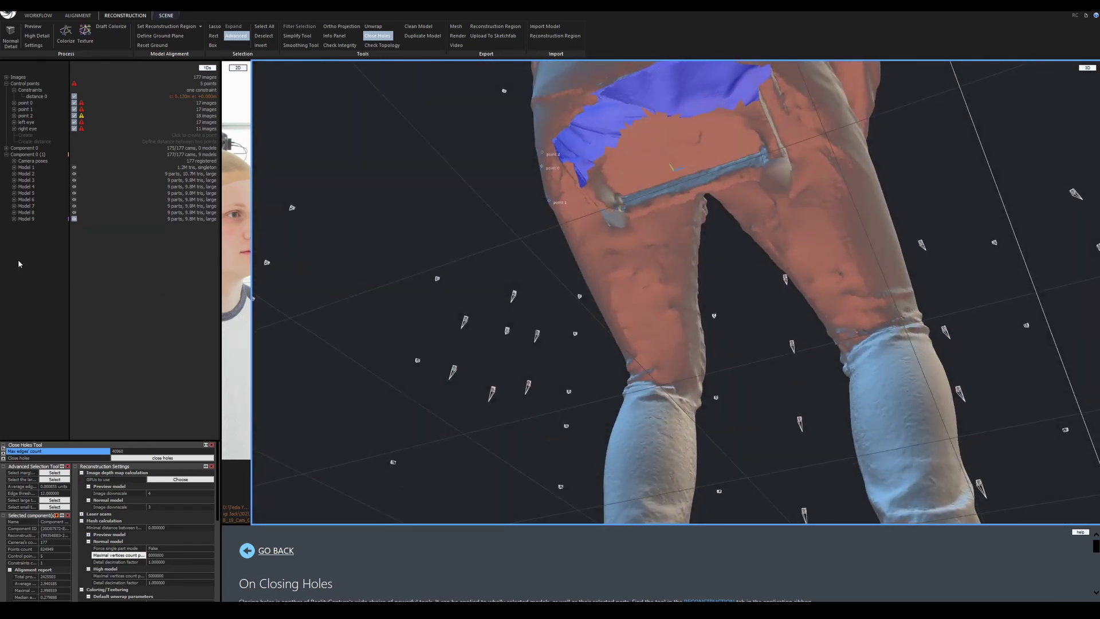
- Rename Model 9 as "out" and keep it selected
{"action": "left_click", "coordinate": [23, 220]}
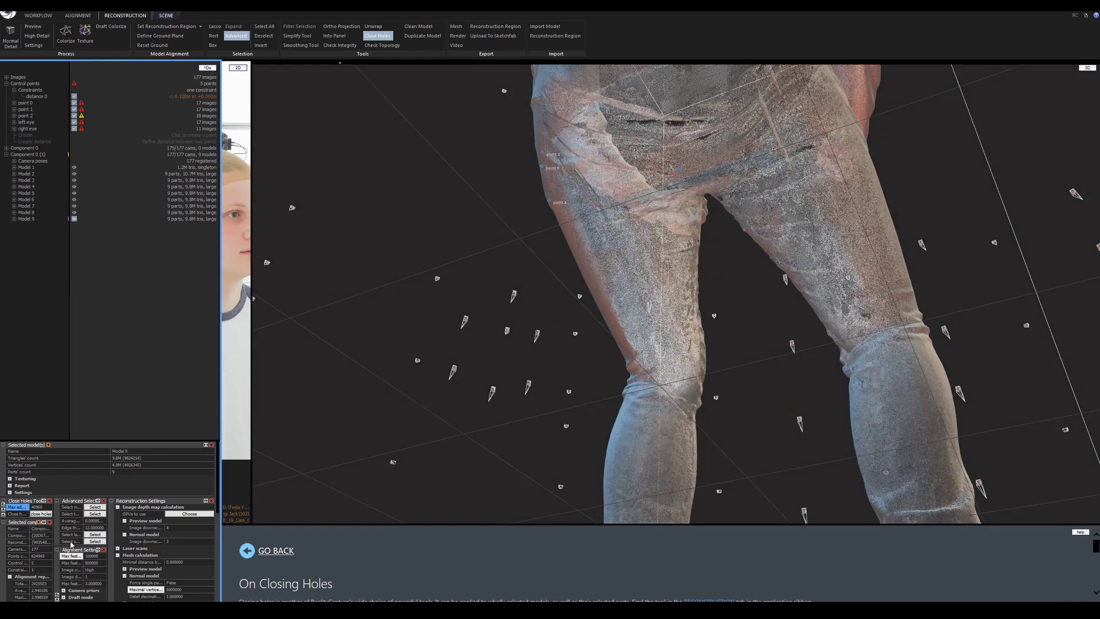
{"action": "left_click", "coordinate": [130, 452]}
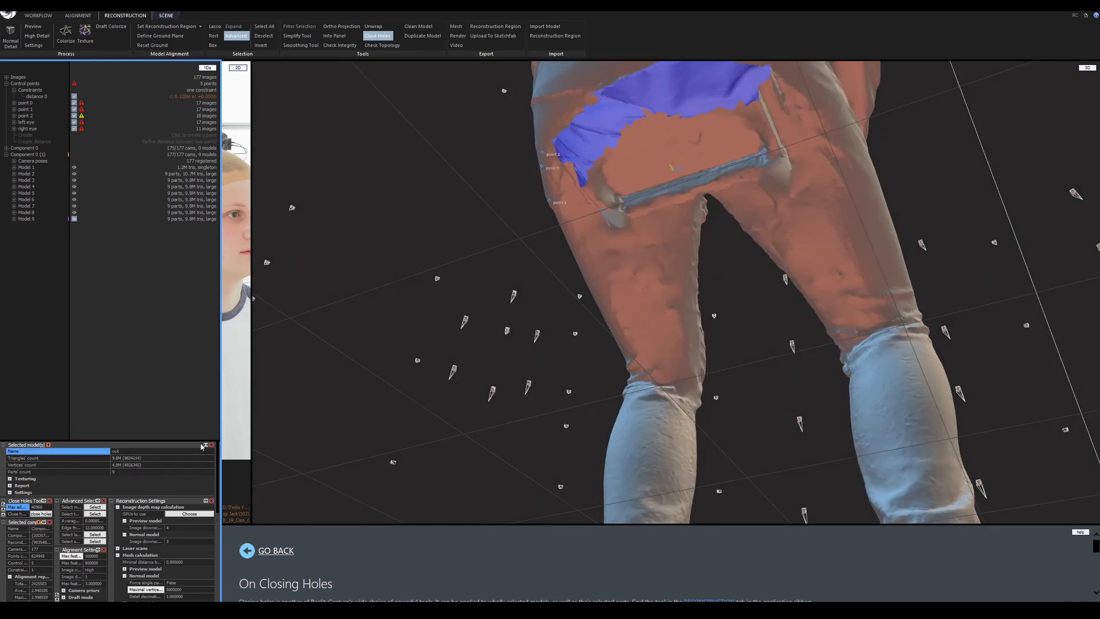
{"action": "left_click", "coordinate": [31, 222]}
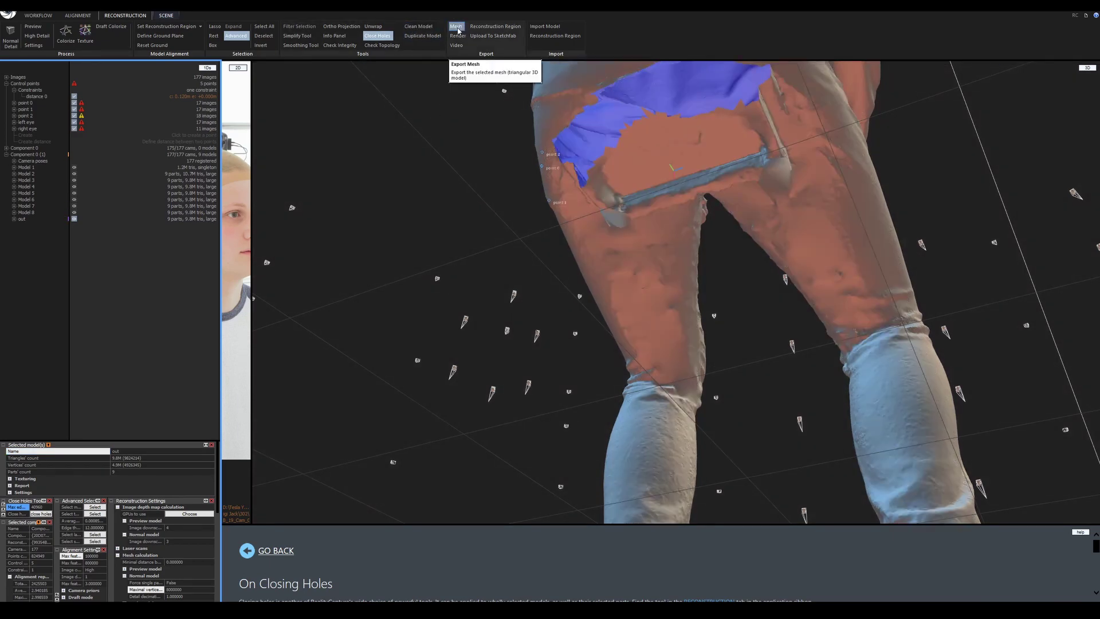
- Export the "out" mesh as tutorial_Digi_Jack_RC.obj into Tesla Y Large Files > Tutorial work > Digi Jack on drive D
{"action": "left_click", "coordinate": [457, 28]}
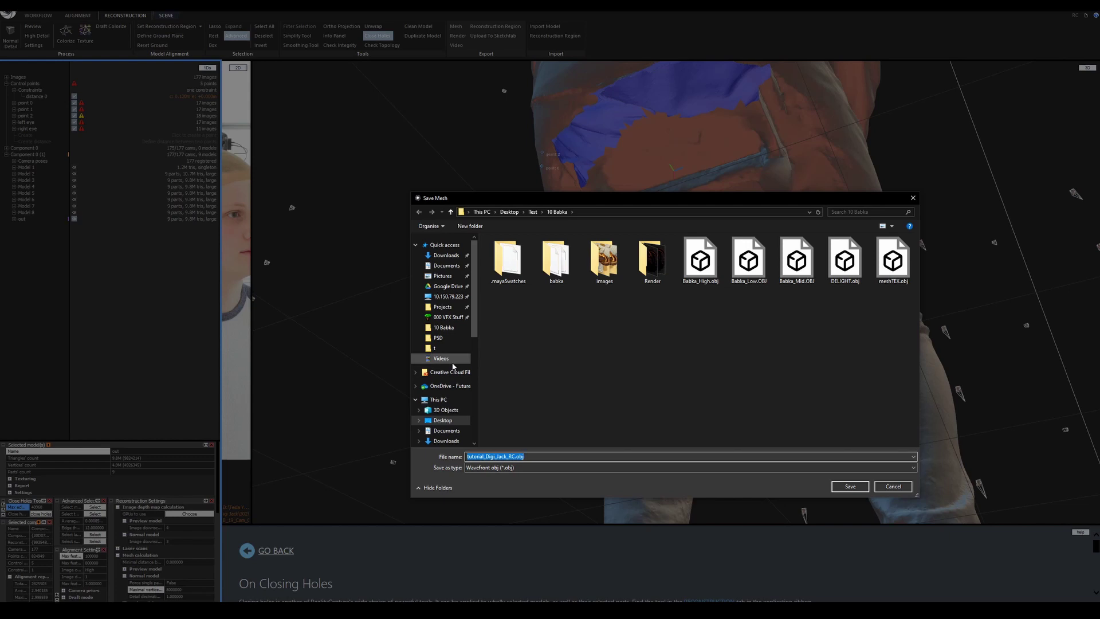
{"action": "scroll", "coordinate": [456, 401], "scroll_direction": "down", "scroll_amount": 2}
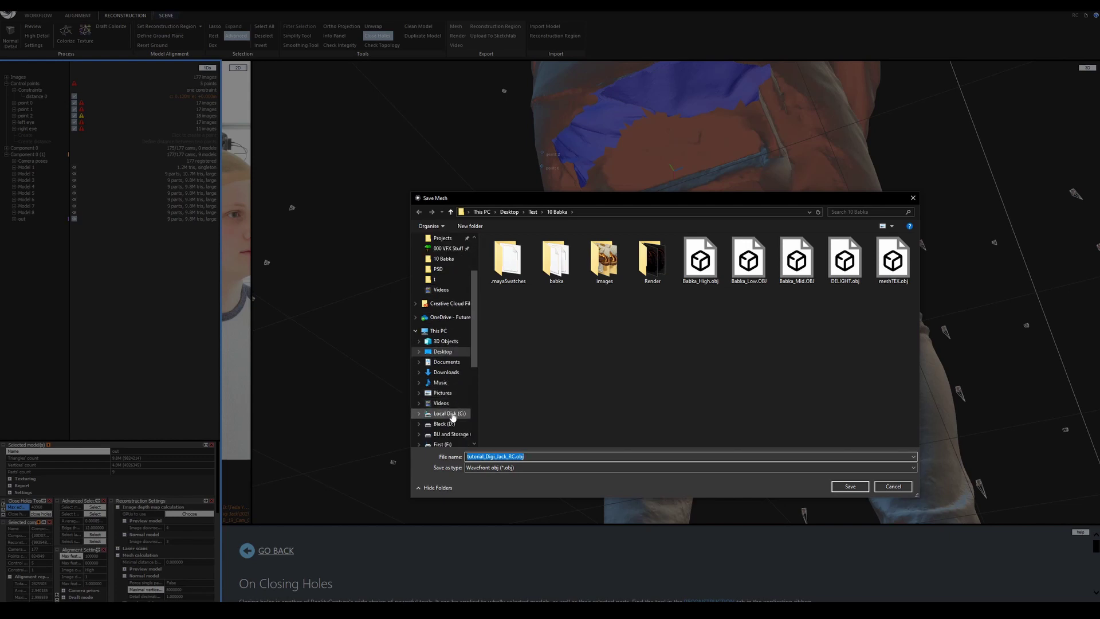
{"action": "left_click", "coordinate": [452, 425]}
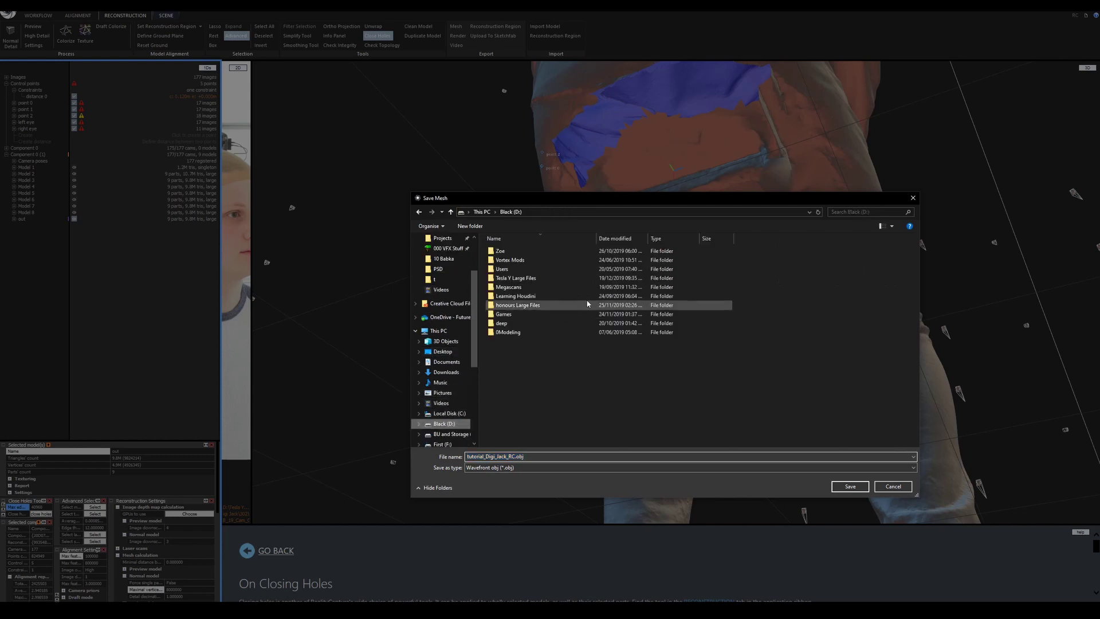
{"action": "left_click", "coordinate": [522, 280]}
{"action": "double_click", "coordinate": [522, 281]}
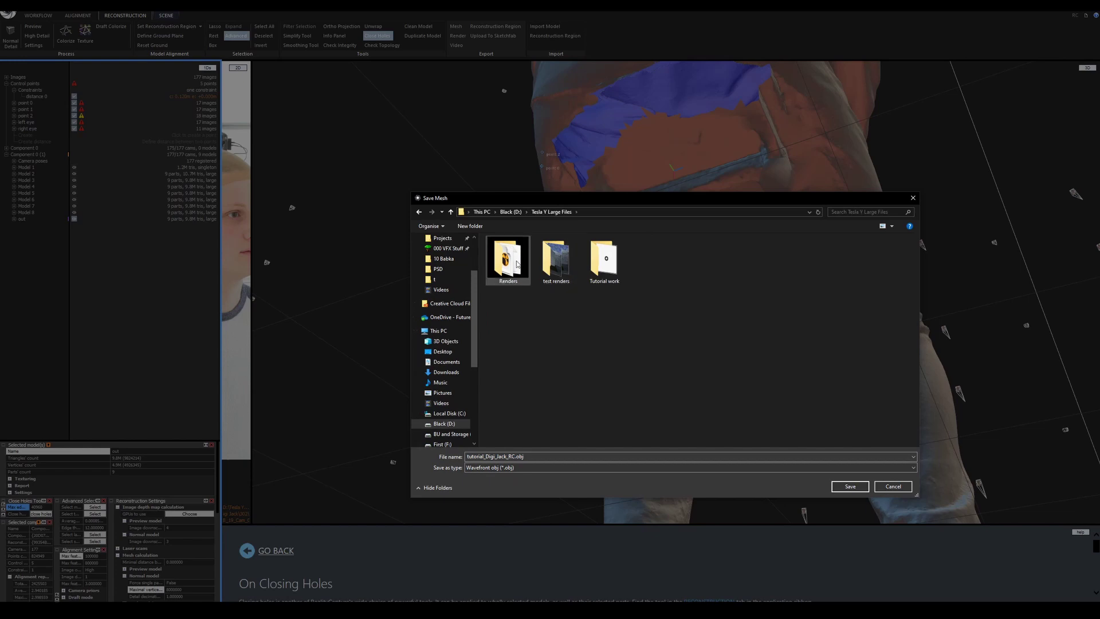
{"action": "double_click", "coordinate": [587, 259]}
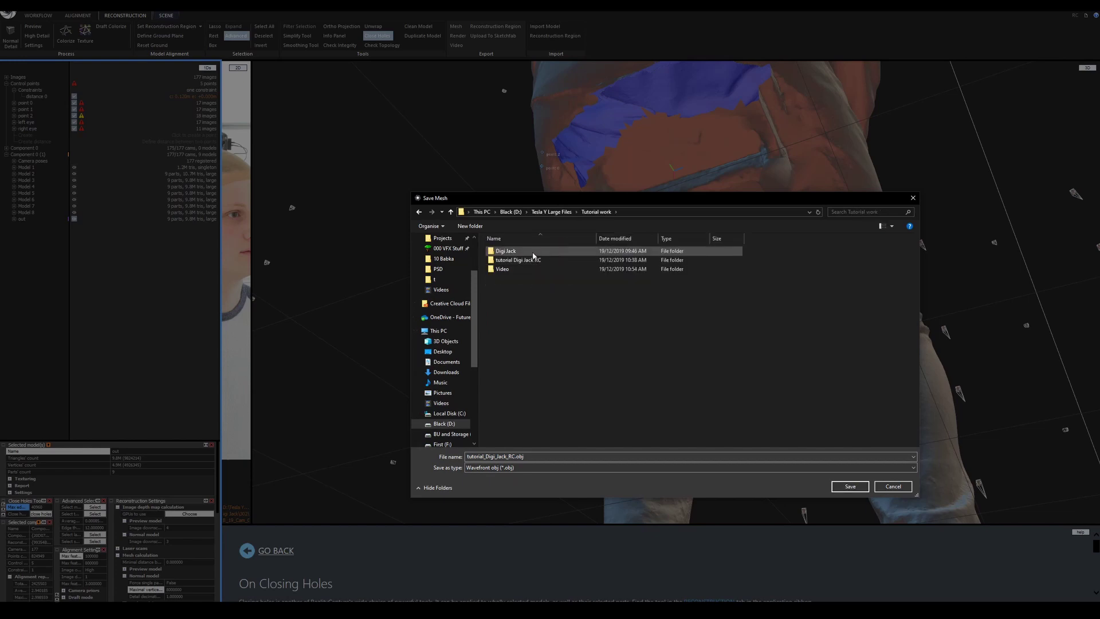
{"action": "double_click", "coordinate": [535, 256]}
{"action": "left_click", "coordinate": [537, 456]}
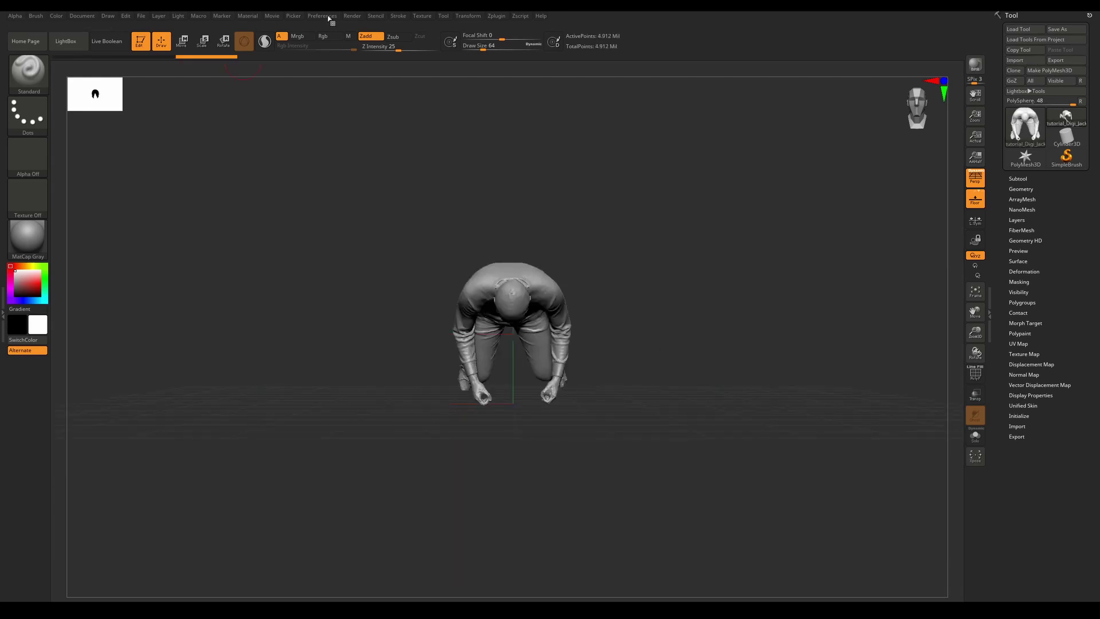
- Switch to ZBrush and load the saved user interface configuration with the AK_retopo cleanup palette
{"action": "left_click", "coordinate": [322, 15]}
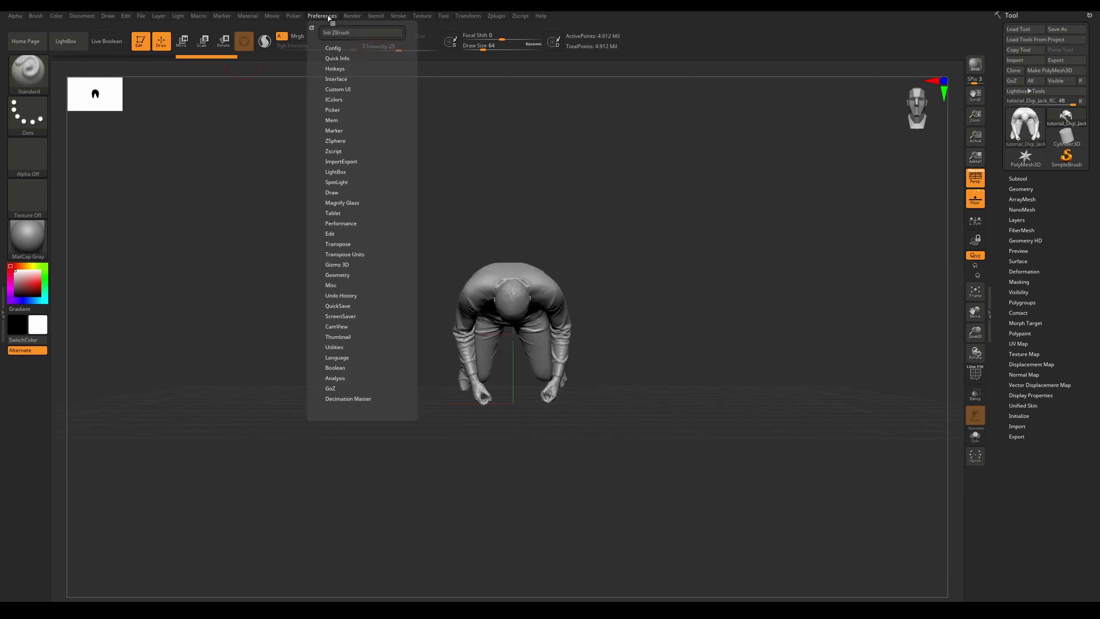
{"action": "left_click", "coordinate": [342, 48]}
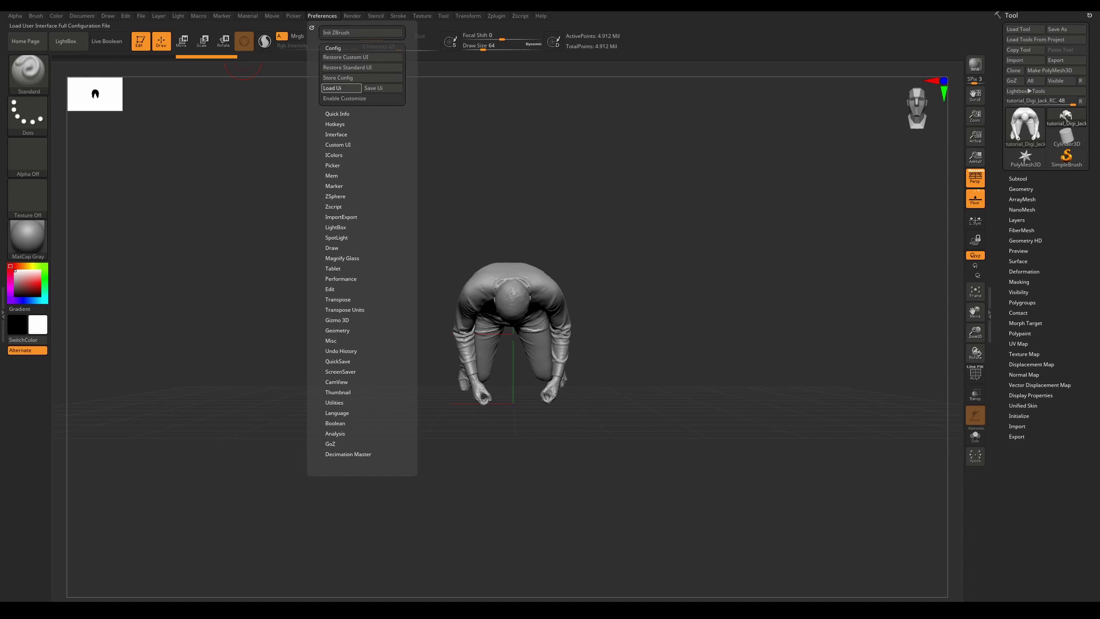
{"action": "left_click", "coordinate": [341, 88]}
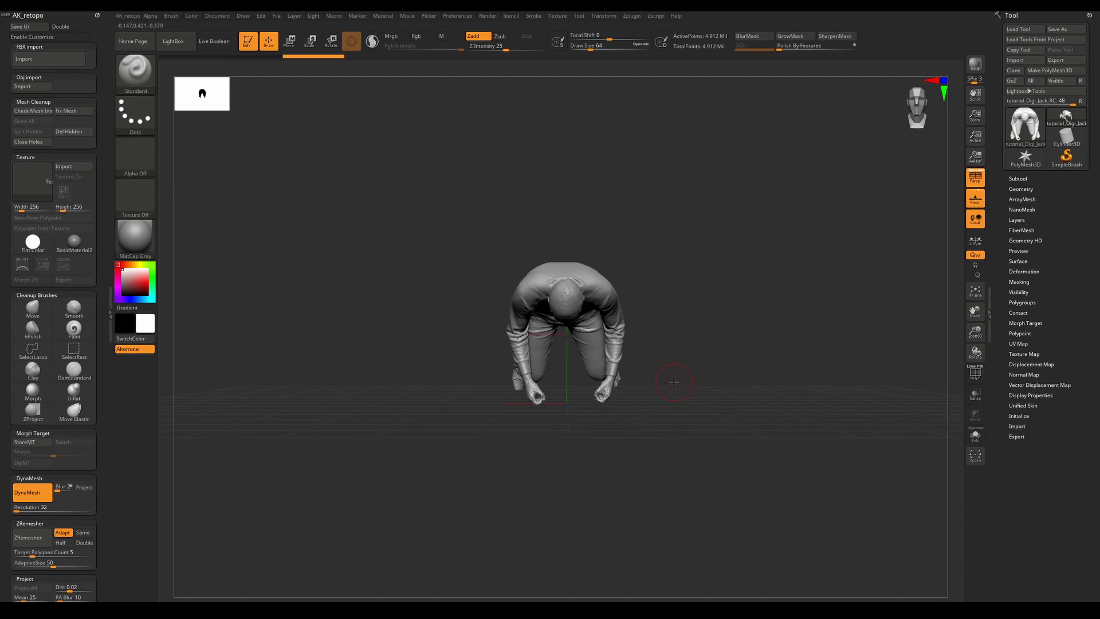
- Examine the imported body scan, covering the open seat underside, the face, the back of the neck and the sleeve folds
{"action": "left_click_drag", "start_coordinate": [673, 382], "coordinate": [694, 194]}
{"action": "right_click_drag", "start_coordinate": [695, 196], "coordinate": [697, 303], "text": "ctrl"}
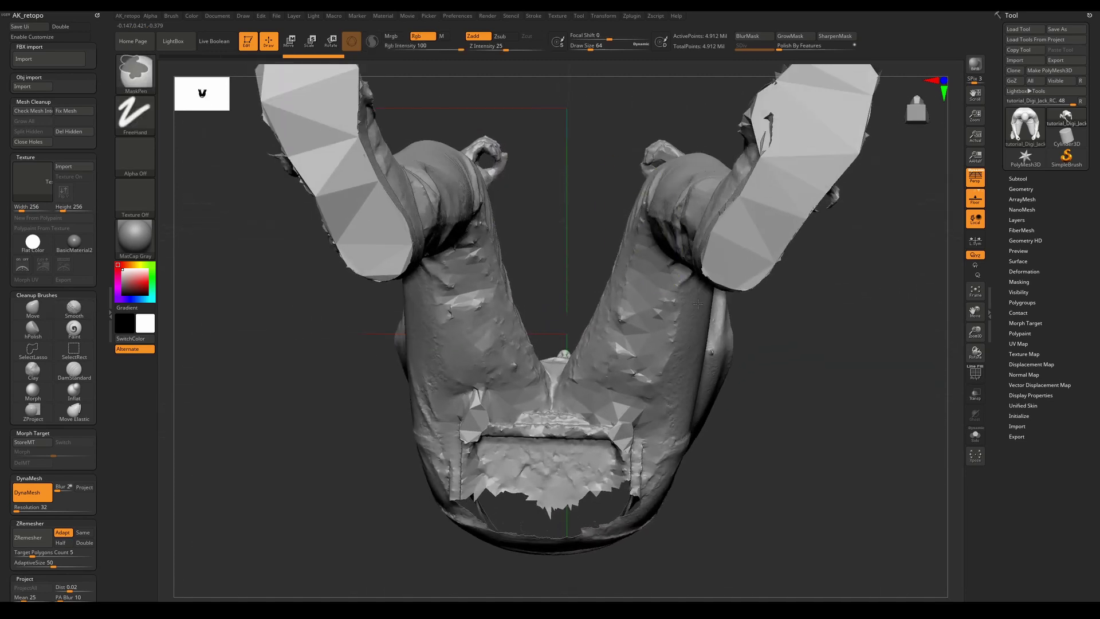
{"action": "mouse_move", "coordinate": [632, 189]}
{"action": "left_mouse_down"}
{"action": "mouse_move", "coordinate": [594, 350]}
{"action": "mouse_move", "coordinate": [630, 406]}
{"action": "mouse_move", "coordinate": [603, 291]}
{"action": "mouse_move", "coordinate": [590, 478]}
{"action": "left_mouse_up"}
{"action": "left_click_drag", "start_coordinate": [594, 323], "coordinate": [555, 321]}
{"action": "left_click_drag", "start_coordinate": [708, 383], "coordinate": [613, 423], "text": "alt"}
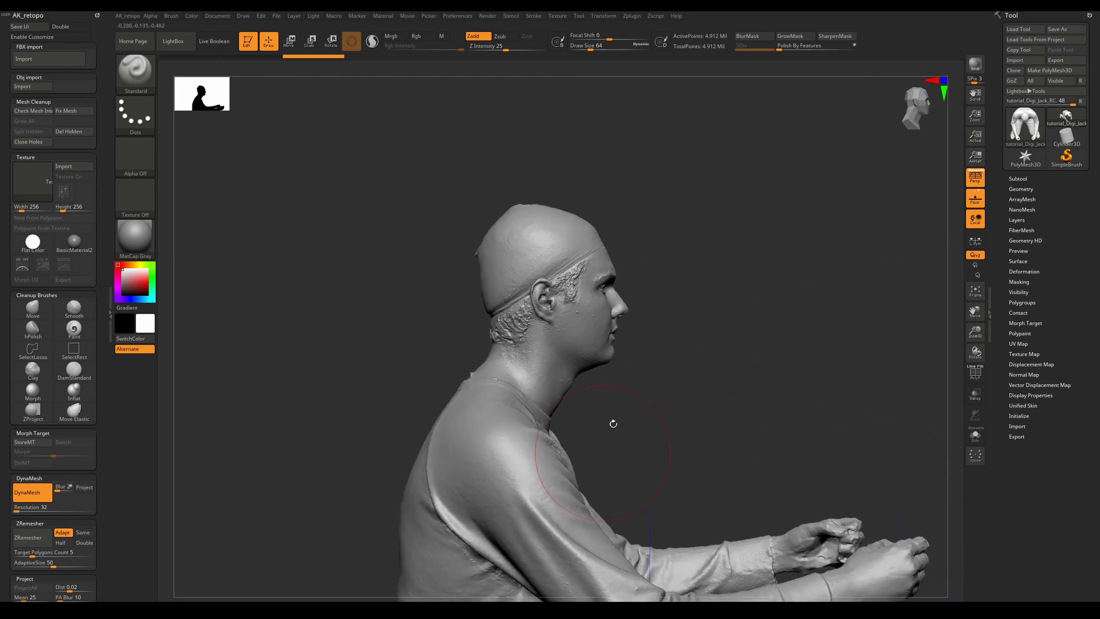
{"action": "left_click_drag", "start_coordinate": [595, 292], "coordinate": [658, 309], "text": "shift"}
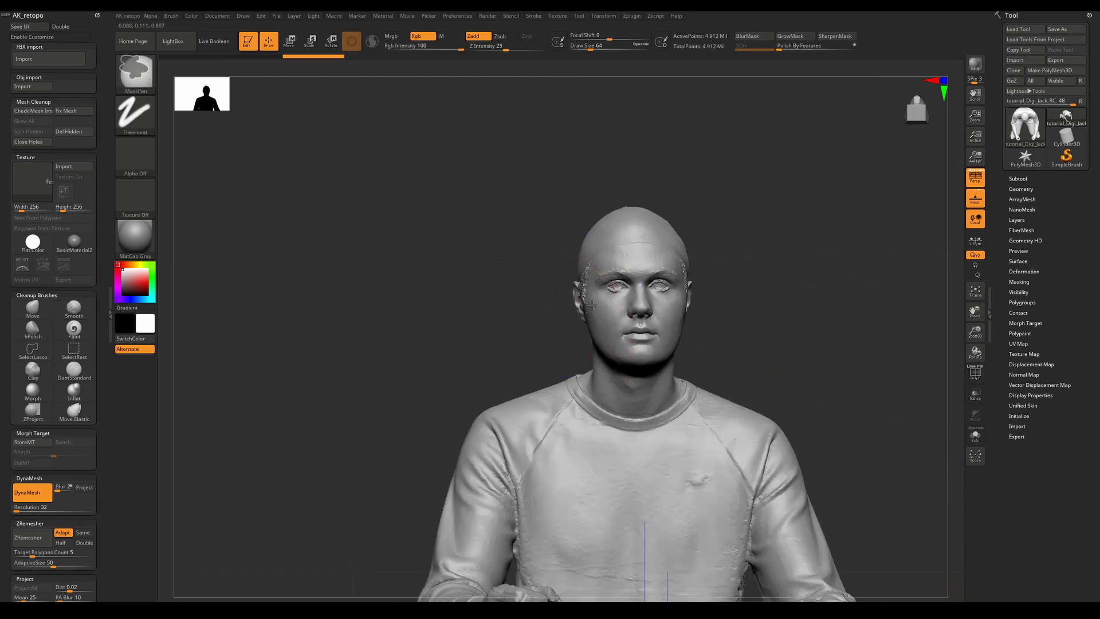
{"action": "right_click_drag", "start_coordinate": [659, 310], "coordinate": [765, 331], "text": "ctrl"}
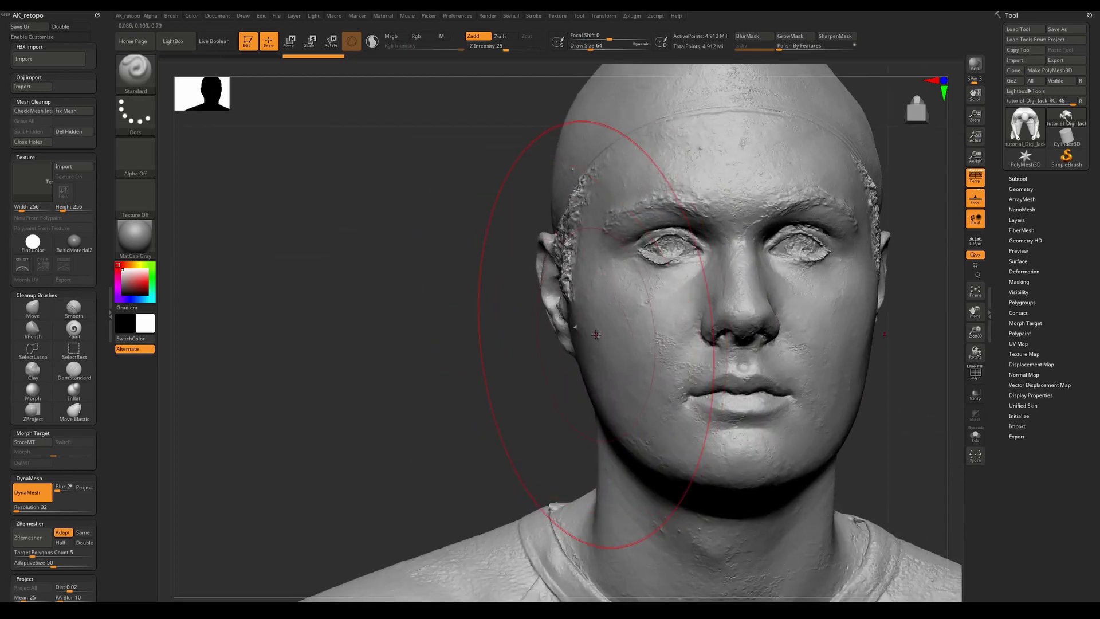
{"action": "right_click_drag", "start_coordinate": [599, 341], "coordinate": [383, 556]}
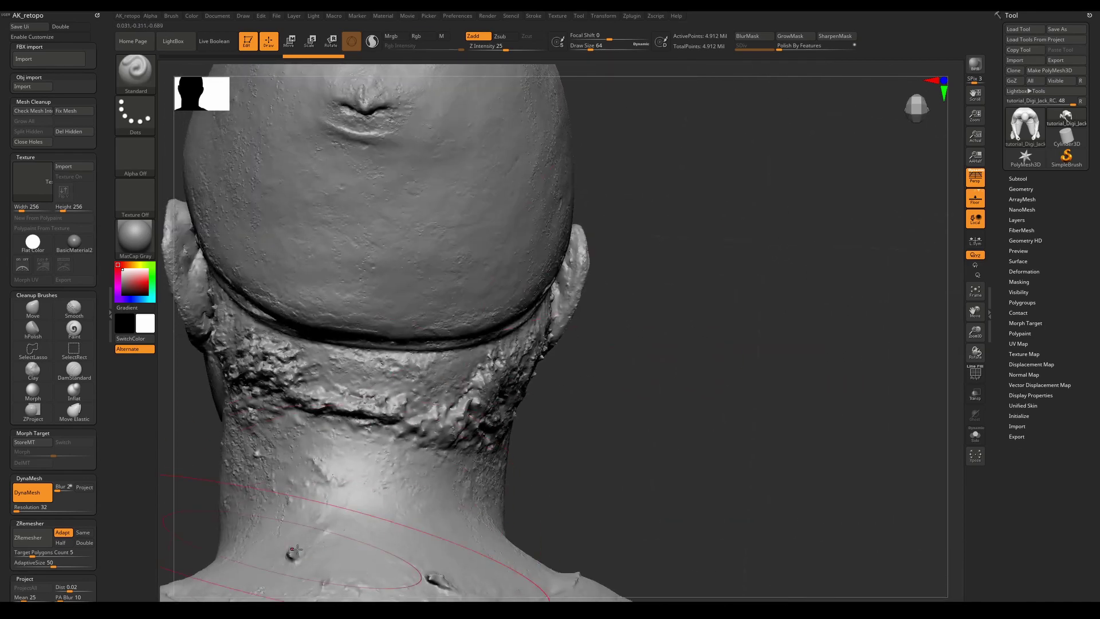
{"action": "right_click_drag", "start_coordinate": [508, 488], "coordinate": [472, 499]}
{"action": "mouse_move", "coordinate": [543, 526]}
{"action": "right_mouse_down", "text": "alt"}
{"action": "mouse_move", "coordinate": [576, 417]}
{"action": "mouse_move", "coordinate": [587, 286]}
{"action": "right_mouse_up", "text": "alt"}
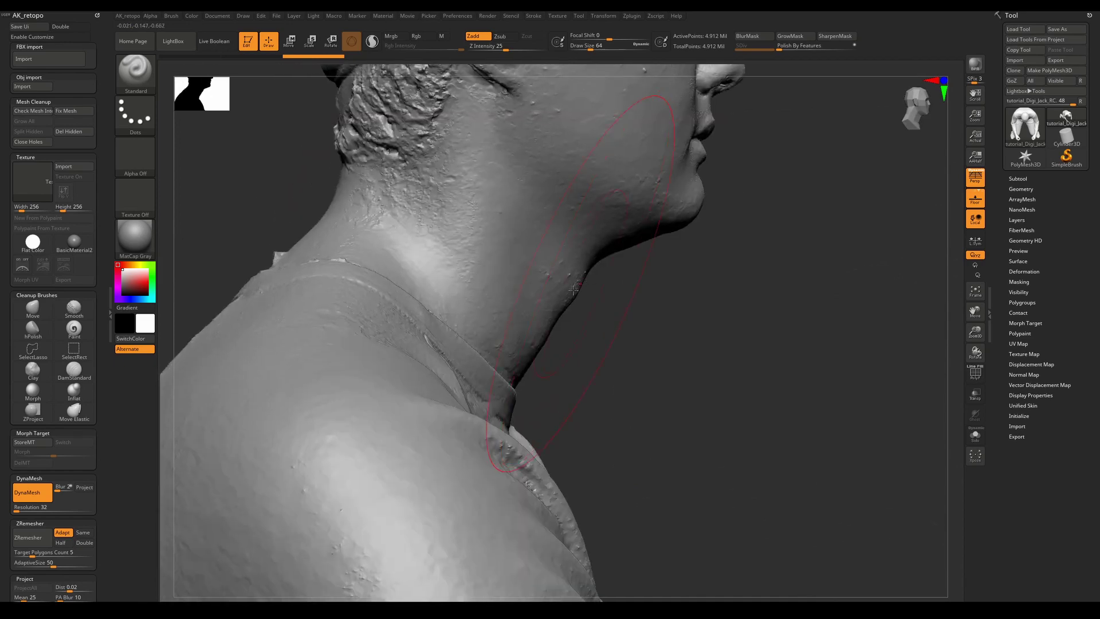
{"action": "right_click_drag", "start_coordinate": [516, 492], "coordinate": [535, 257], "text": "alt"}
{"action": "mouse_move", "coordinate": [466, 352]}
{"action": "right_mouse_down"}
{"action": "mouse_move", "coordinate": [401, 349]}
{"action": "mouse_move", "coordinate": [373, 332]}
{"action": "right_mouse_up"}
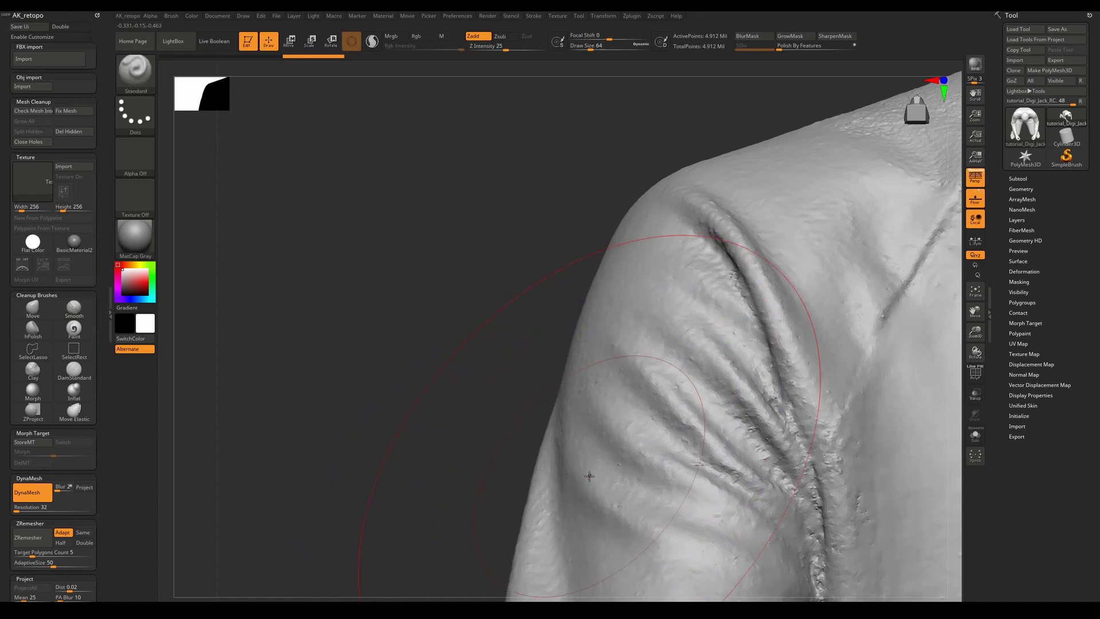
{"action": "key", "text": "d"}
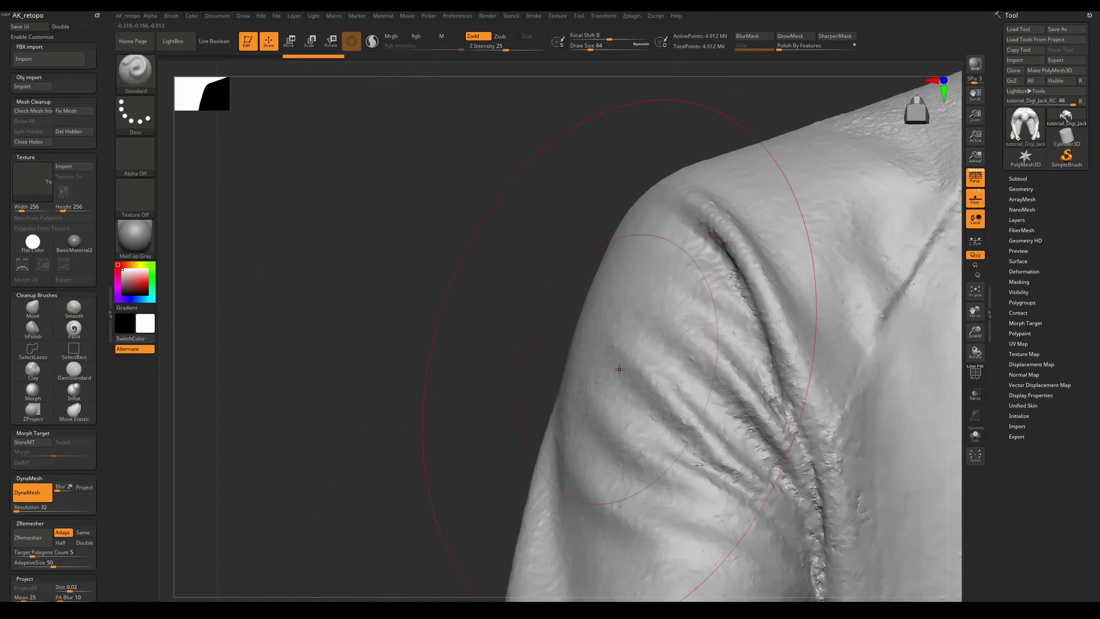
{"action": "key", "text": "f"}
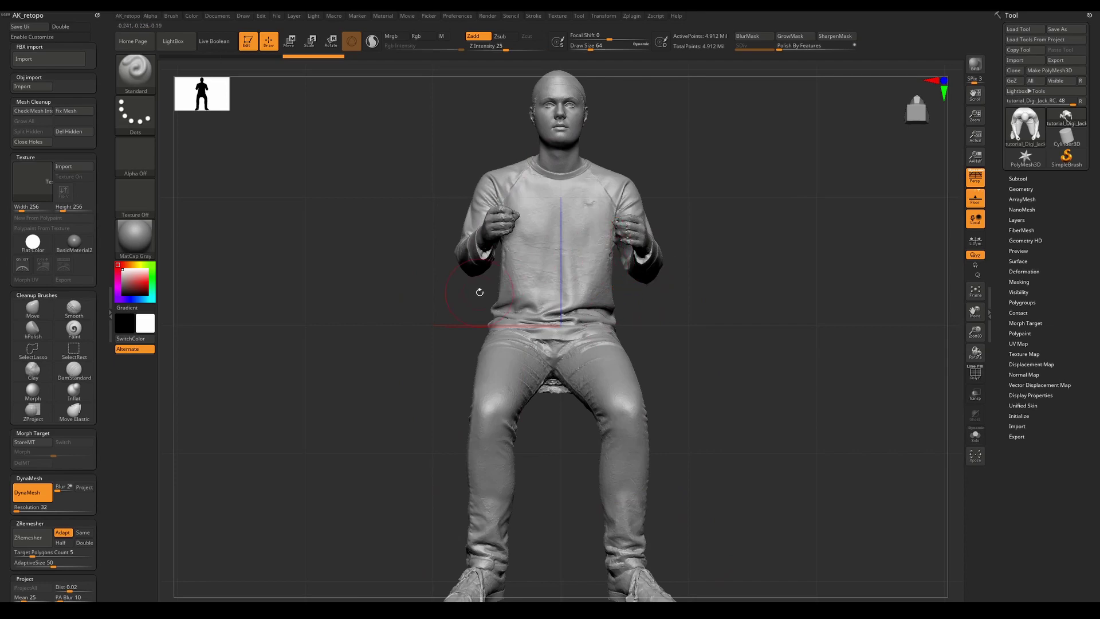
- Inspect the closed seat opening from behind and undo the last hole closing
{"action": "mouse_move", "coordinate": [606, 300]}
{"action": "right_mouse_down"}
{"action": "mouse_move", "coordinate": [636, 310]}
{"action": "mouse_move", "coordinate": [650, 442]}
{"action": "mouse_move", "coordinate": [743, 391]}
{"action": "mouse_move", "coordinate": [613, 285]}
{"action": "mouse_move", "coordinate": [678, 307]}
{"action": "mouse_move", "coordinate": [655, 341]}
{"action": "mouse_move", "coordinate": [658, 375]}
{"action": "mouse_move", "coordinate": [653, 212]}
{"action": "mouse_move", "coordinate": [582, 172]}
{"action": "mouse_move", "coordinate": [657, 439]}
{"action": "right_mouse_up"}
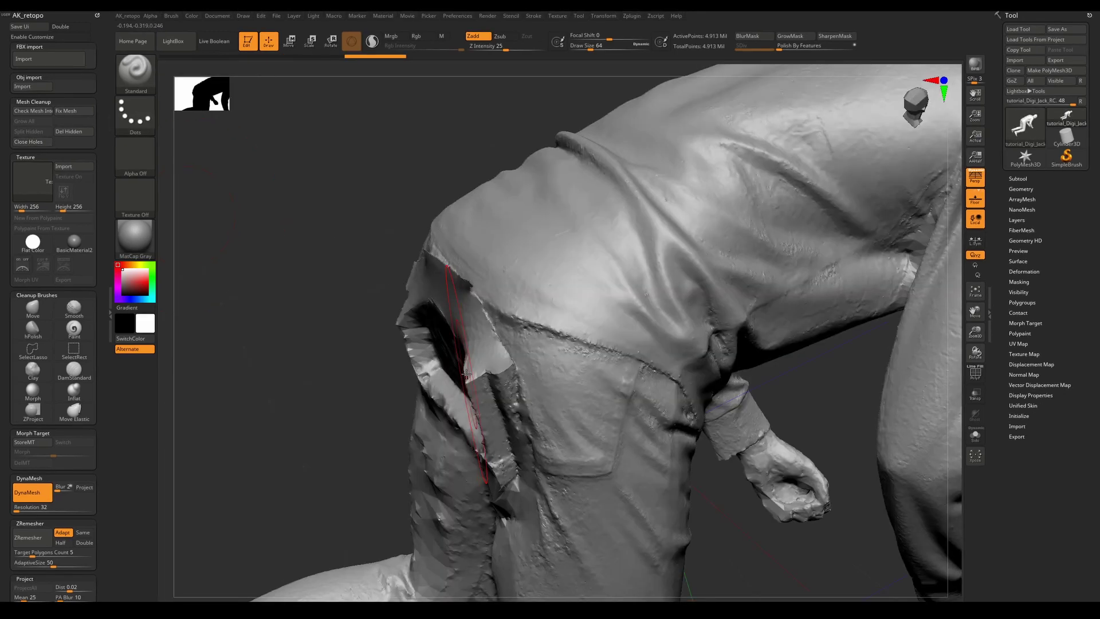
{"action": "right_click_drag", "start_coordinate": [479, 379], "coordinate": [659, 275]}
{"action": "mouse_move", "coordinate": [515, 384]}
{"action": "right_mouse_down"}
{"action": "mouse_move", "coordinate": [466, 400]}
{"action": "mouse_move", "coordinate": [493, 367]}
{"action": "mouse_move", "coordinate": [527, 394]}
{"action": "mouse_move", "coordinate": [504, 401]}
{"action": "mouse_move", "coordinate": [492, 381]}
{"action": "mouse_move", "coordinate": [509, 395]}
{"action": "mouse_move", "coordinate": [519, 388]}
{"action": "right_mouse_up"}
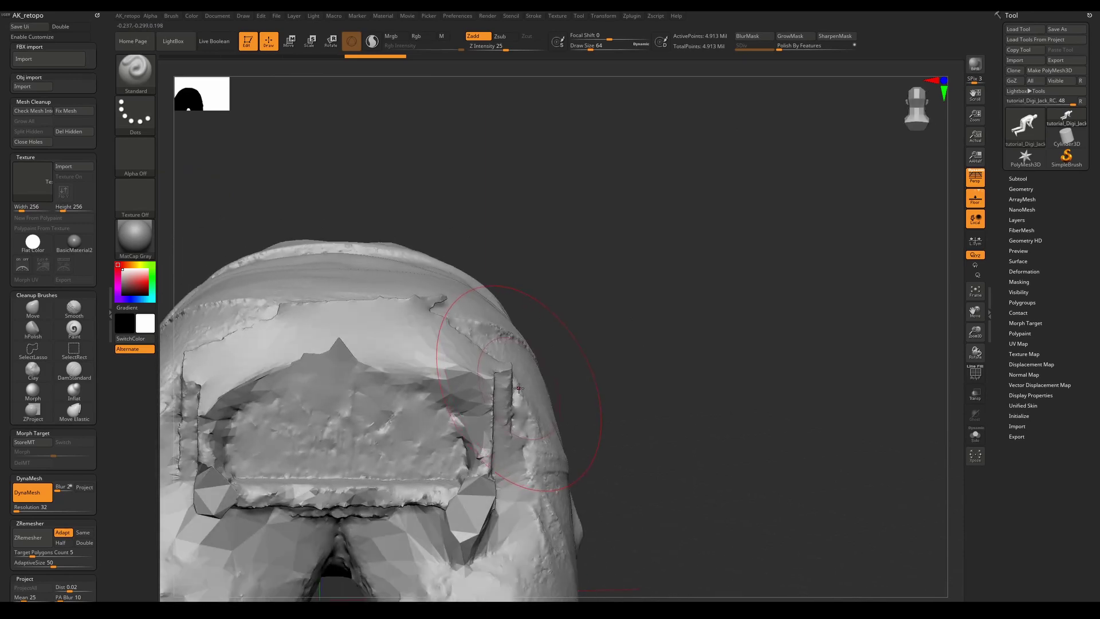
{"action": "key", "text": "ctrl"}
{"action": "key", "text": "ctrl+z"}
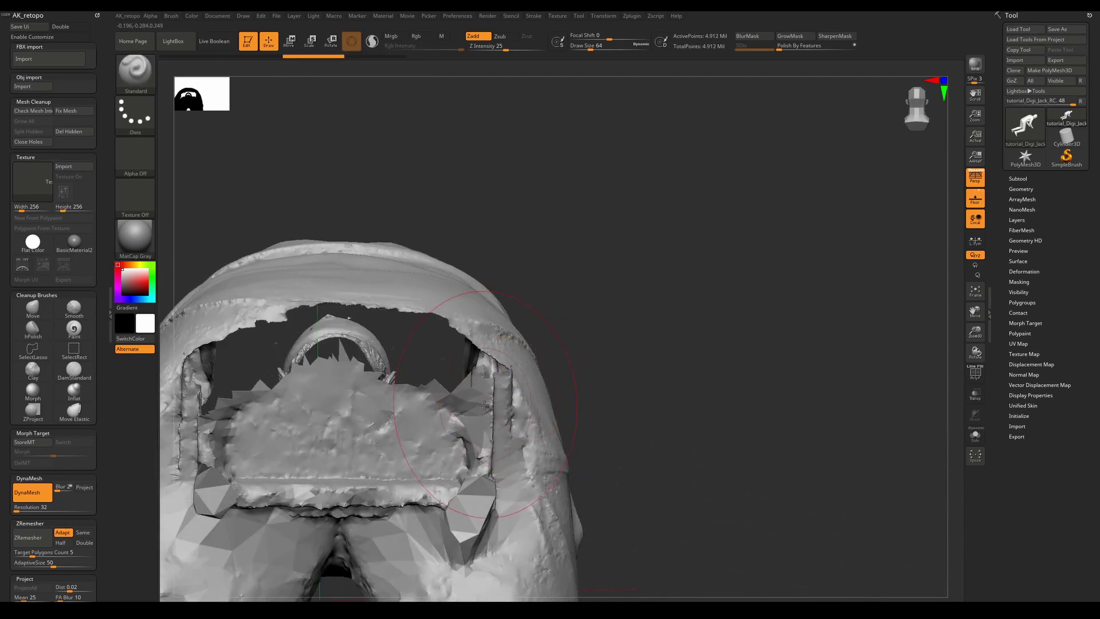
- Mark the leftover seat fragments around the opening with rough mask strokes at draw size 24, and return to the full front view
{"action": "right_click_drag", "start_coordinate": [518, 388], "coordinate": [498, 397]}
{"action": "key", "text": "bracketleft"}
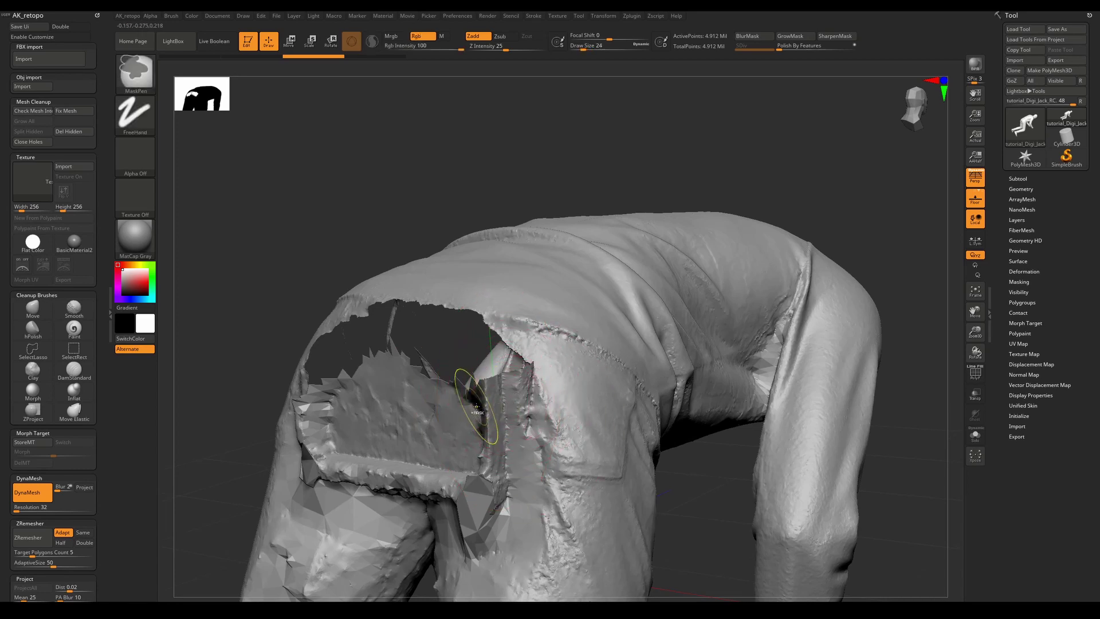
{"action": "mouse_move", "coordinate": [489, 402]}
{"action": "left_mouse_down", "text": "ctrl"}
{"action": "mouse_move", "coordinate": [506, 399]}
{"action": "mouse_move", "coordinate": [499, 391]}
{"action": "left_mouse_up", "text": "ctrl"}
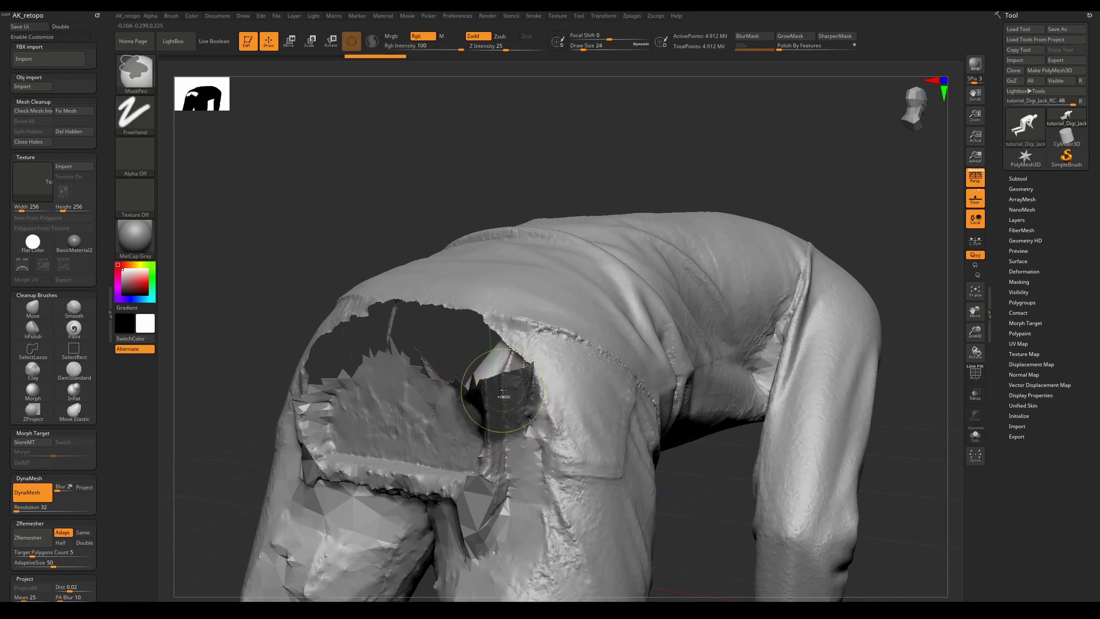
{"action": "right_click_drag", "start_coordinate": [500, 391], "coordinate": [484, 409]}
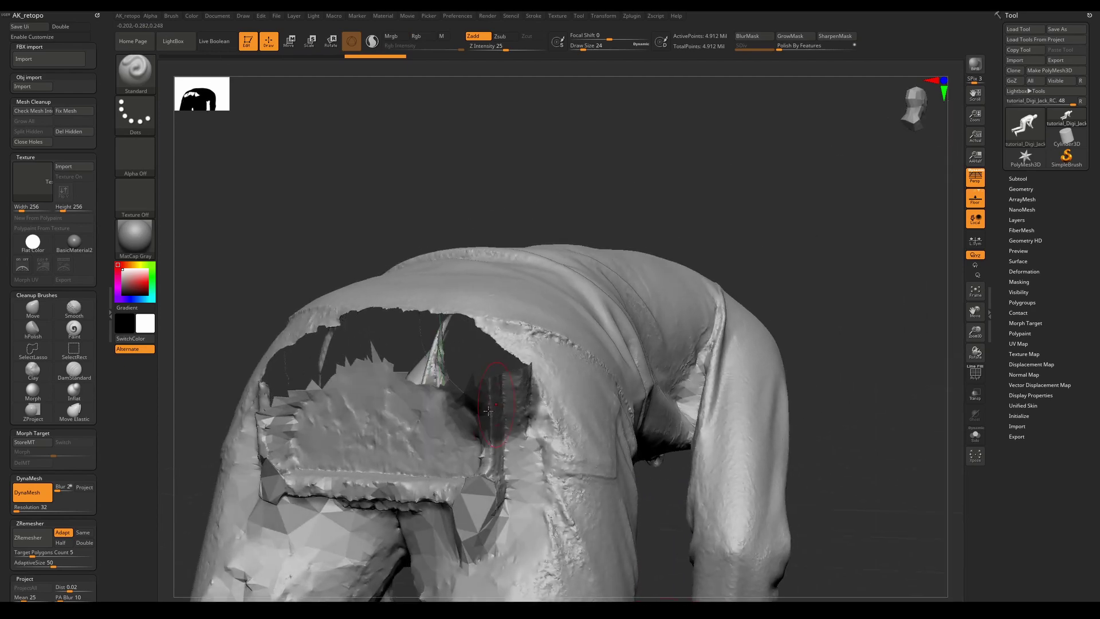
{"action": "mouse_move", "coordinate": [488, 410]}
{"action": "left_mouse_down", "text": "ctrl"}
{"action": "mouse_move", "coordinate": [486, 429]}
{"action": "mouse_move", "coordinate": [515, 438]}
{"action": "mouse_move", "coordinate": [401, 361]}
{"action": "mouse_move", "coordinate": [373, 354]}
{"action": "mouse_move", "coordinate": [349, 372]}
{"action": "left_mouse_up", "text": "ctrl"}
{"action": "mouse_move", "coordinate": [355, 373]}
{"action": "right_mouse_down"}
{"action": "mouse_move", "coordinate": [431, 431]}
{"action": "mouse_move", "coordinate": [417, 400]}
{"action": "mouse_move", "coordinate": [438, 393]}
{"action": "right_mouse_up"}
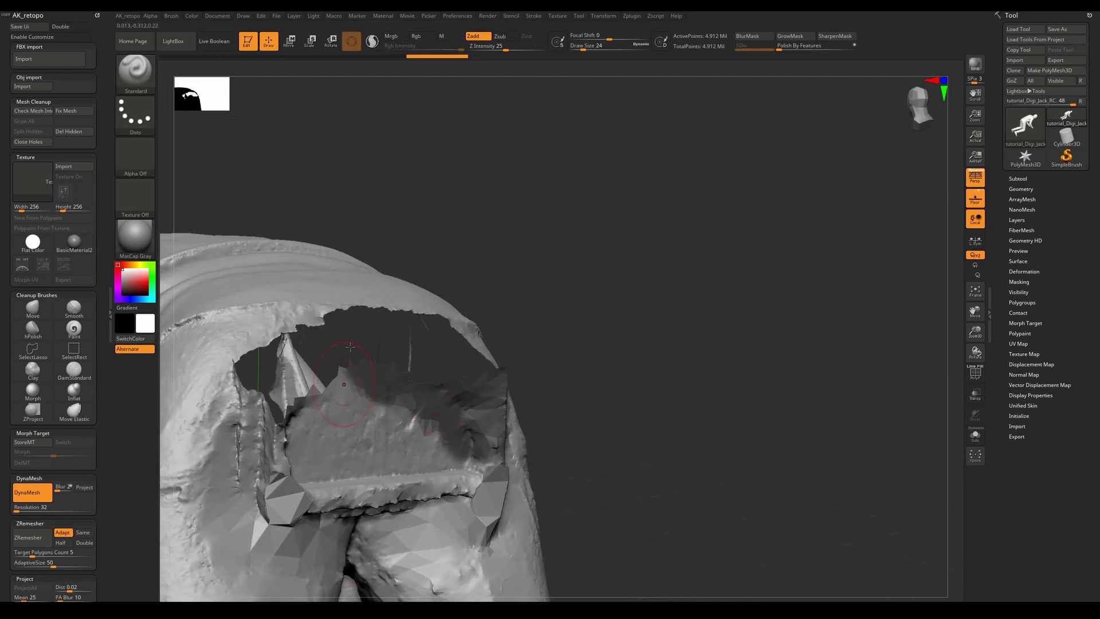
{"action": "key", "text": "f"}
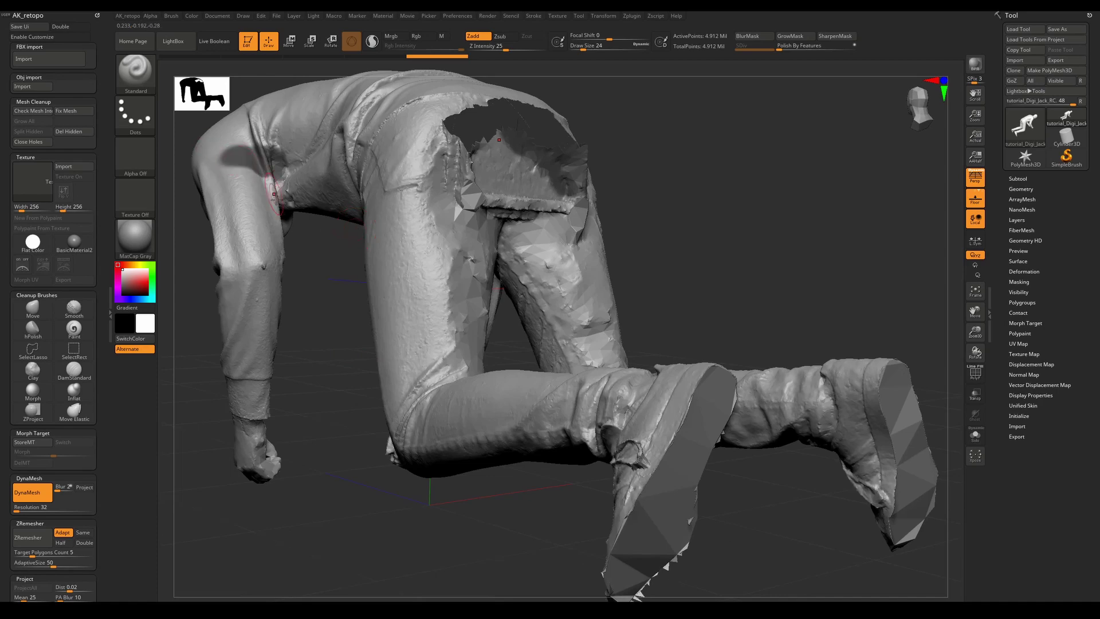
{"action": "mouse_move", "coordinate": [682, 189]}
{"action": "right_mouse_down"}
{"action": "mouse_move", "coordinate": [648, 199]}
{"action": "mouse_move", "coordinate": [677, 195]}
{"action": "right_mouse_up"}
{"action": "mouse_move", "coordinate": [411, 143]}
{"action": "left_mouse_down", "text": "ctrl"}
{"action": "mouse_move", "coordinate": [405, 131]}
{"action": "mouse_move", "coordinate": [450, 133]}
{"action": "left_mouse_up", "text": "ctrl"}
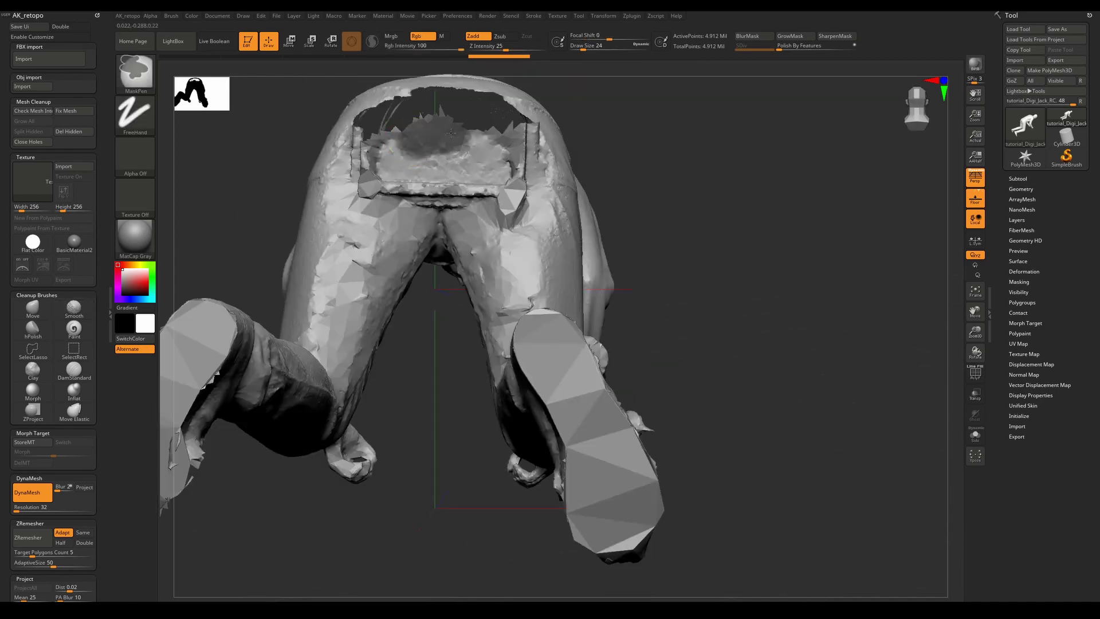
{"action": "mouse_move", "coordinate": [450, 133]}
{"action": "right_mouse_down"}
{"action": "mouse_move", "coordinate": [395, 115]}
{"action": "mouse_move", "coordinate": [375, 77]}
{"action": "right_mouse_up"}
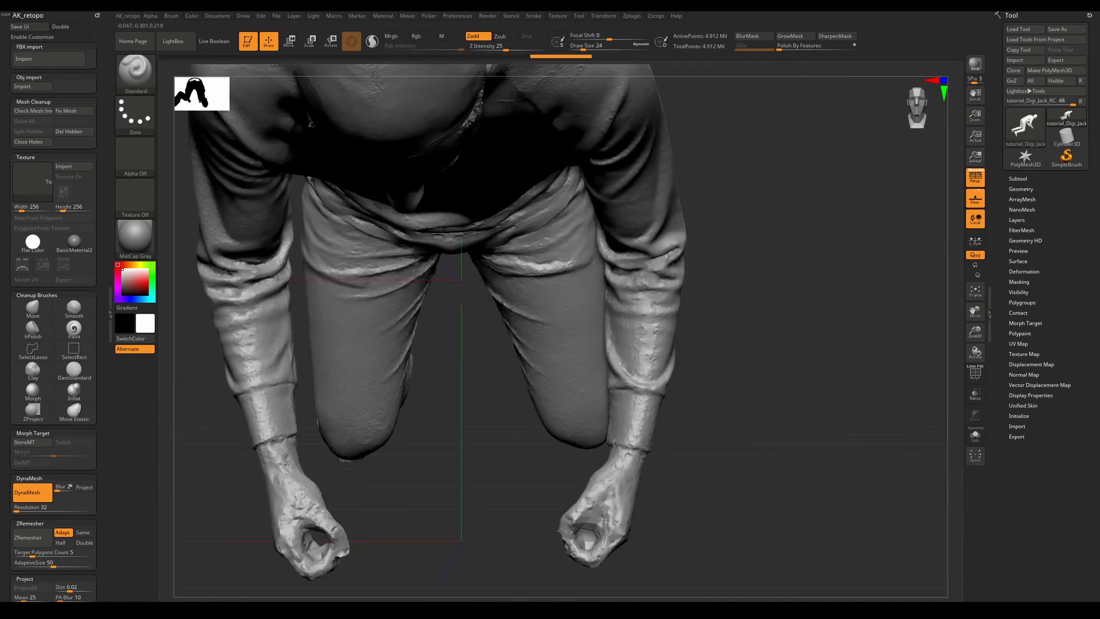
{"action": "right_click_drag", "start_coordinate": [539, 304], "coordinate": [535, 167], "text": "shift"}
{"action": "key", "text": "f"}
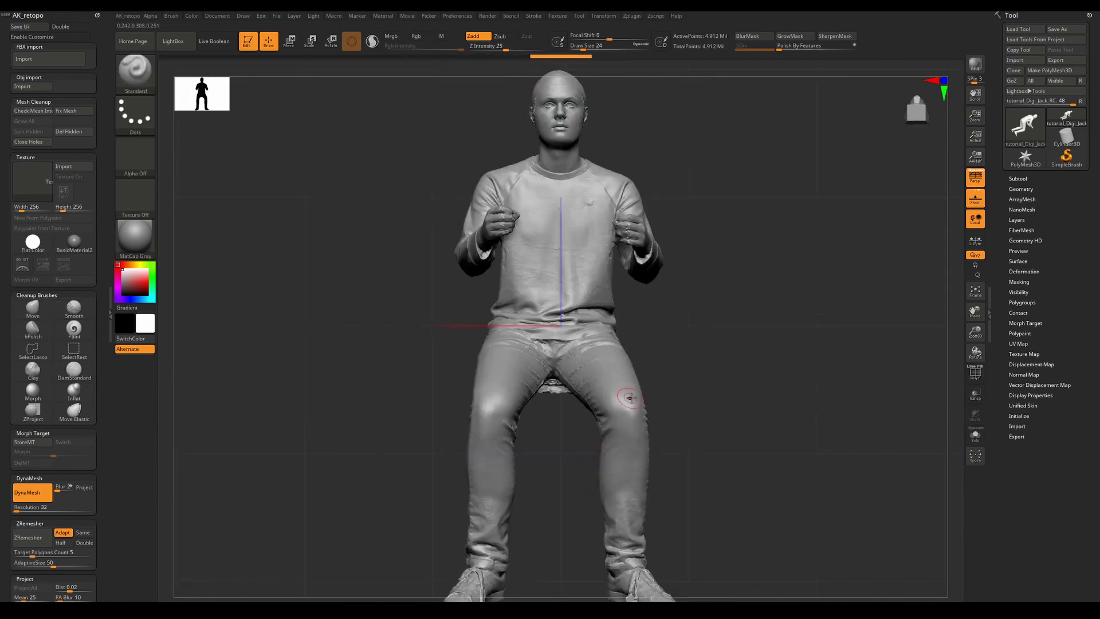
- Set SelectLasso as the selection brush for isolating the seat fragments beneath the pelvis in side view
{"action": "right_click_drag", "start_coordinate": [630, 398], "coordinate": [547, 393]}
{"action": "mouse_move", "coordinate": [932, 413]}
{"action": "right_mouse_down", "text": "ctrl"}
{"action": "mouse_move", "coordinate": [874, 437]}
{"action": "mouse_move", "coordinate": [791, 413]}
{"action": "mouse_move", "coordinate": [619, 408]}
{"action": "right_mouse_up", "text": "ctrl"}
{"action": "key", "text": "ctrl"}
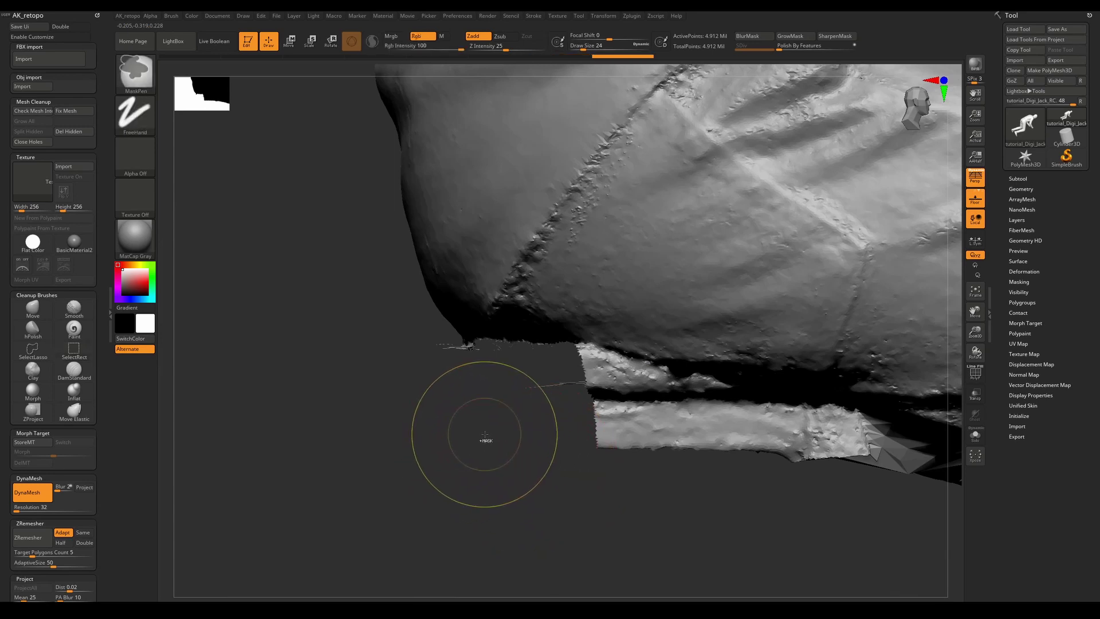
{"action": "left_click_drag", "start_coordinate": [440, 431], "coordinate": [501, 371], "text": "ctrl+shift"}
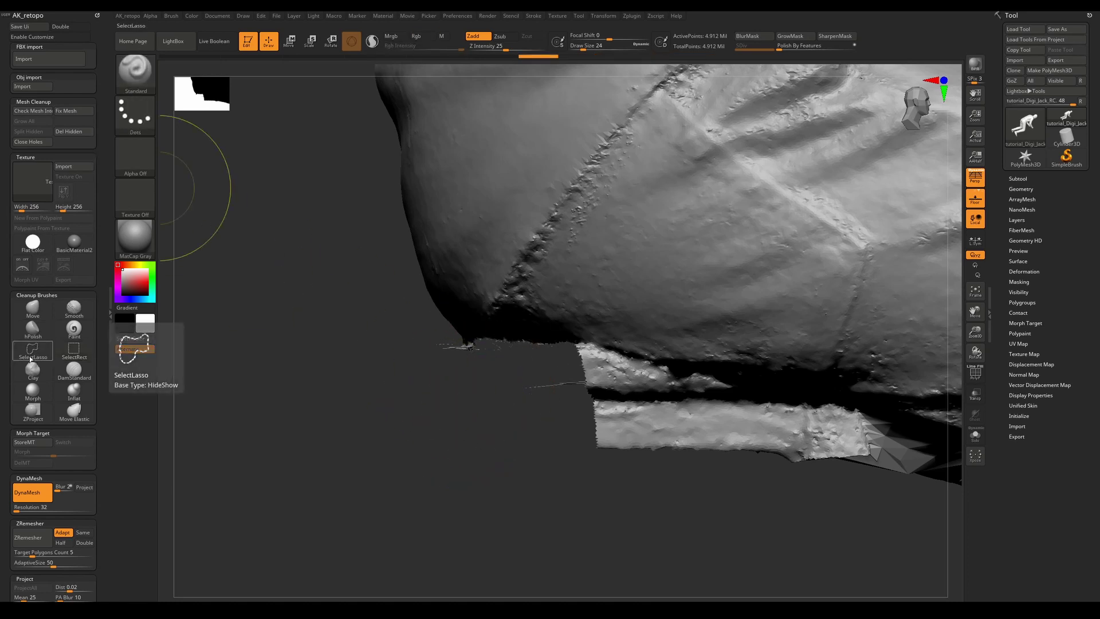
{"action": "left_click", "coordinate": [31, 359]}
{"action": "left_click", "coordinate": [96, 375]}
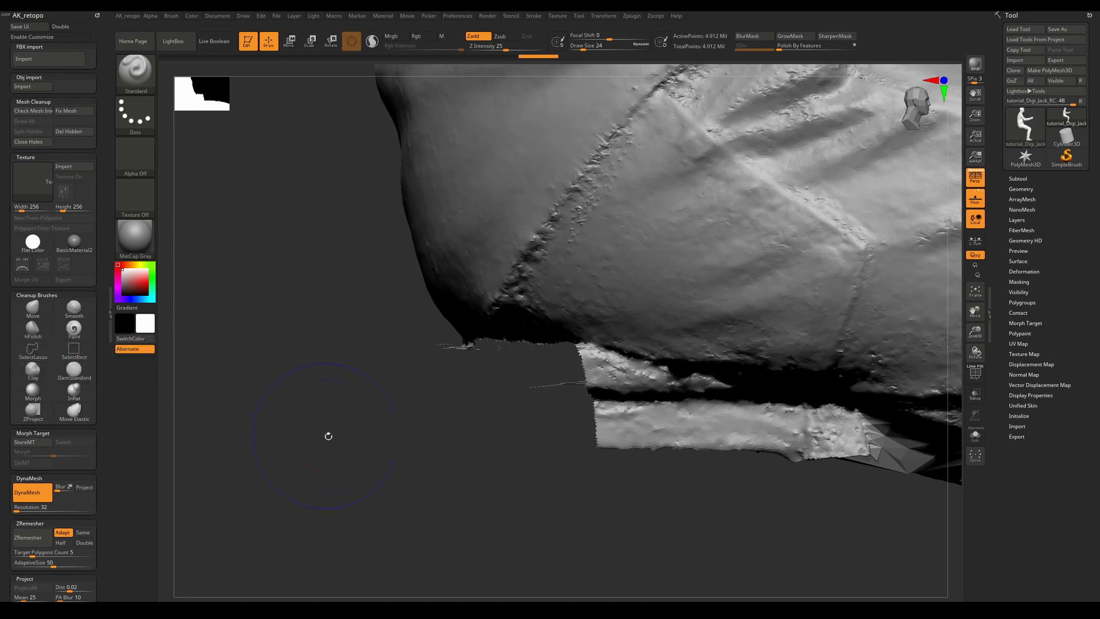
- Try hiding the seat fragments beneath the pelvis with a lasso, and show the whole mesh again
{"action": "mouse_move", "coordinate": [327, 437]}
{"action": "left_mouse_down", "text": "shift"}
{"action": "mouse_move", "coordinate": [356, 401]}
{"action": "mouse_move", "coordinate": [338, 417]}
{"action": "mouse_move", "coordinate": [368, 441]}
{"action": "mouse_move", "coordinate": [356, 425]}
{"action": "left_mouse_up", "text": "shift"}
{"action": "key", "text": "ctrl+shift"}
{"action": "left_click_drag", "start_coordinate": [401, 379], "coordinate": [435, 364], "text": "ctrl+shift"}
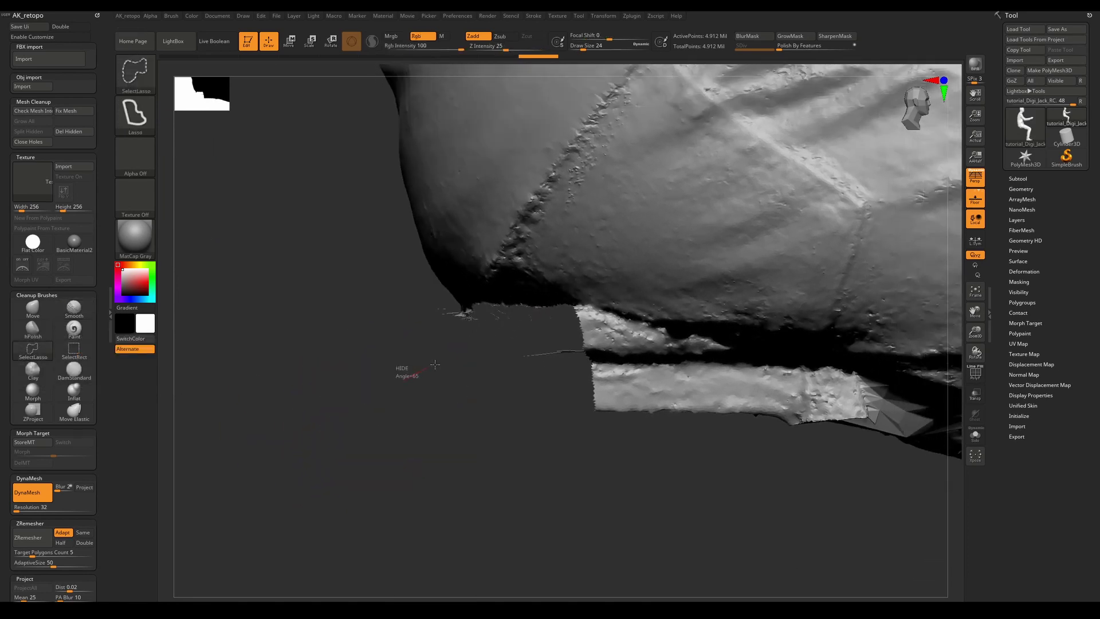
{"action": "mouse_move", "coordinate": [526, 325]}
{"action": "left_mouse_down", "text": "ctrl+shift"}
{"action": "mouse_move", "coordinate": [629, 324]}
{"action": "mouse_move", "coordinate": [876, 394]}
{"action": "mouse_move", "coordinate": [865, 515]}
{"action": "mouse_move", "coordinate": [590, 493]}
{"action": "mouse_move", "coordinate": [589, 466]}
{"action": "left_mouse_up", "text": "ctrl+shift"}
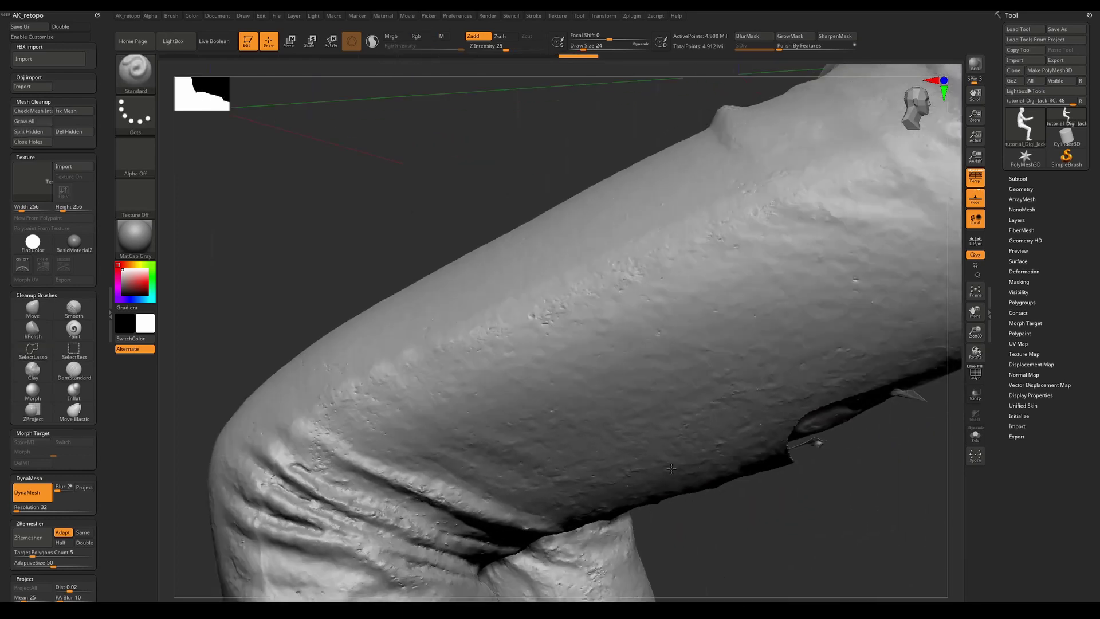
{"action": "left_click_drag", "start_coordinate": [829, 471], "coordinate": [603, 378]}
{"action": "key", "text": "ctrl"}
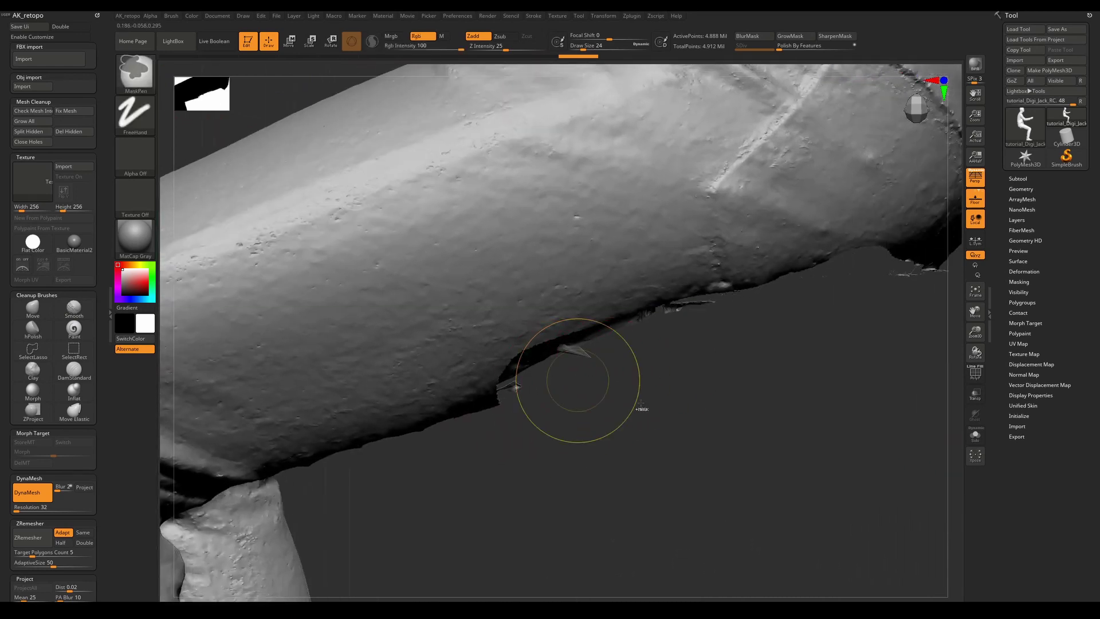
{"action": "left_click", "coordinate": [681, 413], "text": "ctrl+shift"}
- Lasso-hide the fragments hanging below the thigh and delete the hidden geometry
{"action": "left_click_drag", "start_coordinate": [771, 388], "coordinate": [563, 367]}
{"action": "mouse_move", "coordinate": [635, 334]}
{"action": "left_mouse_down", "text": "ctrl+alt+shift"}
{"action": "mouse_move", "coordinate": [716, 324]}
{"action": "mouse_move", "coordinate": [784, 413]}
{"action": "mouse_move", "coordinate": [753, 426]}
{"action": "left_mouse_up", "text": "ctrl+alt+shift"}
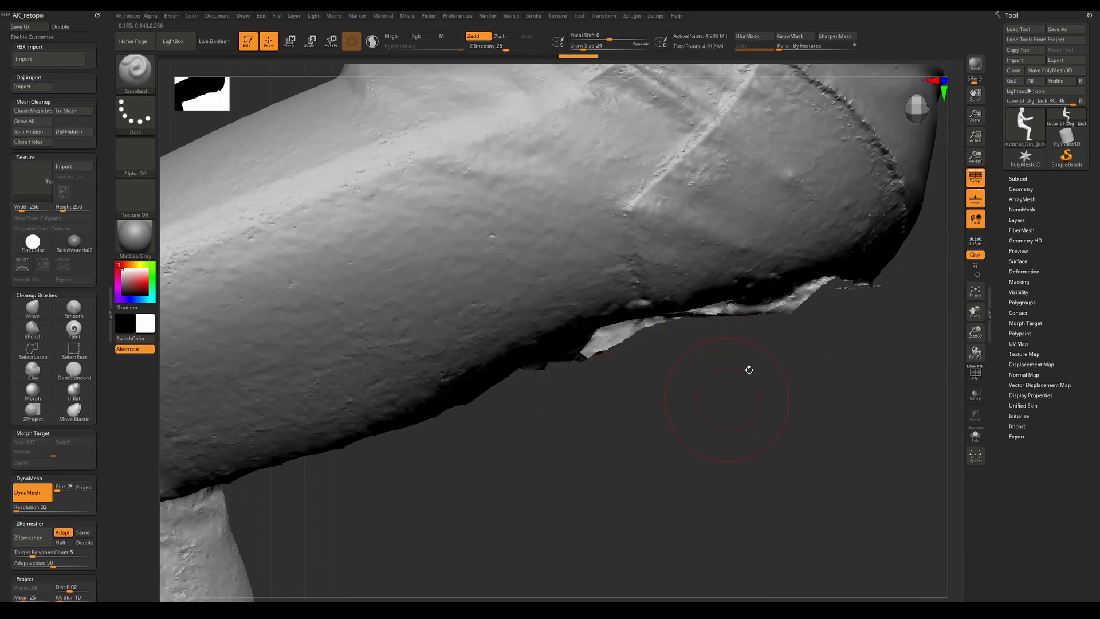
{"action": "key", "text": "f"}
{"action": "left_click_drag", "start_coordinate": [749, 370], "coordinate": [776, 192]}
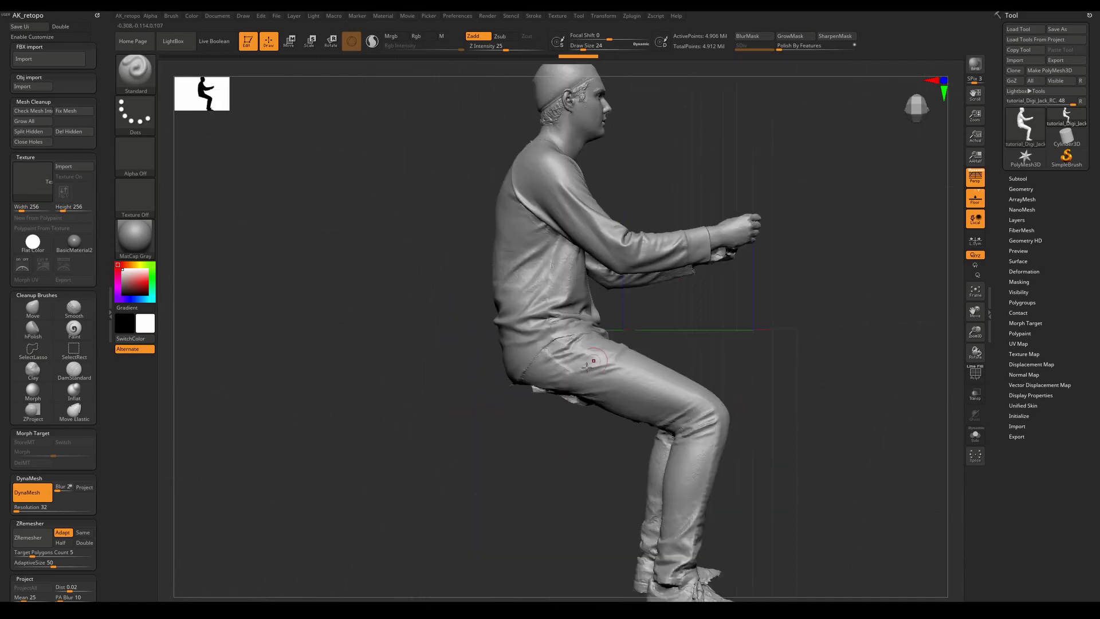
{"action": "mouse_move", "coordinate": [587, 367]}
{"action": "right_mouse_down"}
{"action": "mouse_move", "coordinate": [466, 428]}
{"action": "mouse_move", "coordinate": [567, 402]}
{"action": "mouse_move", "coordinate": [487, 409]}
{"action": "right_mouse_up"}
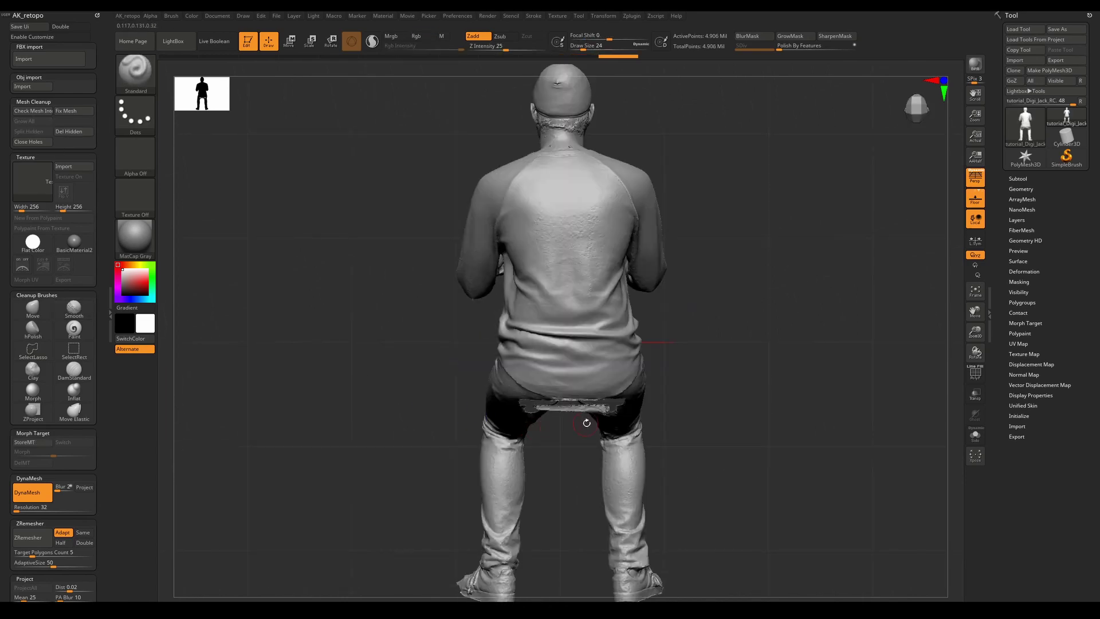
- Mask the strip joining the loose seat piece to the crotch edge, make it a polygroup, and delete it
{"action": "mouse_move", "coordinate": [586, 422]}
{"action": "right_mouse_down"}
{"action": "mouse_move", "coordinate": [612, 324]}
{"action": "mouse_move", "coordinate": [599, 302]}
{"action": "mouse_move", "coordinate": [582, 311]}
{"action": "right_mouse_up"}
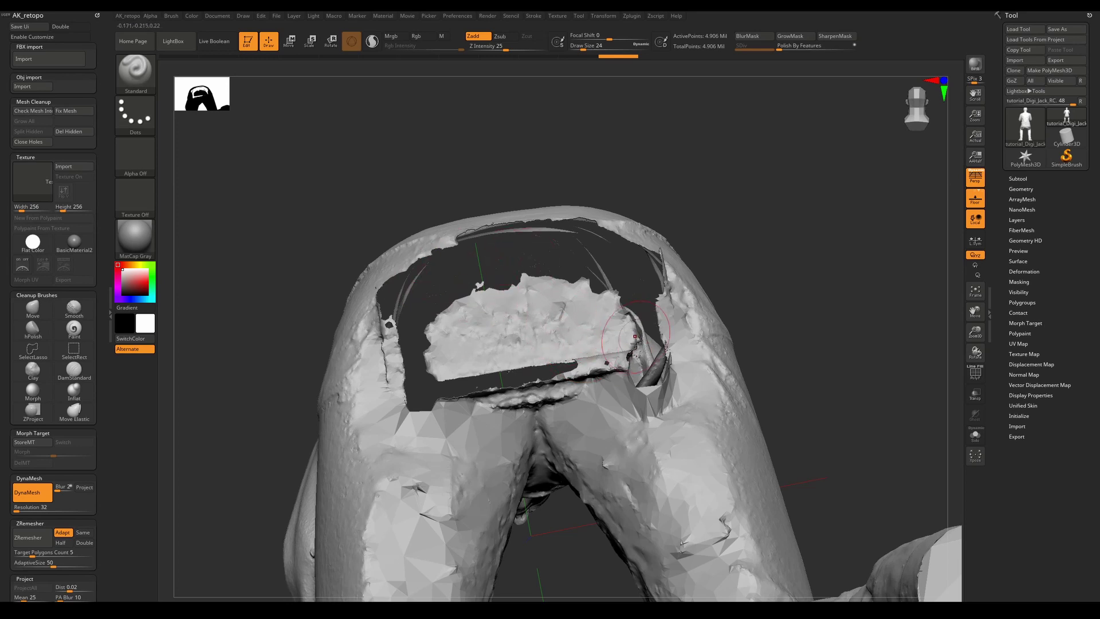
{"action": "left_click_drag", "start_coordinate": [588, 369], "coordinate": [615, 349]}
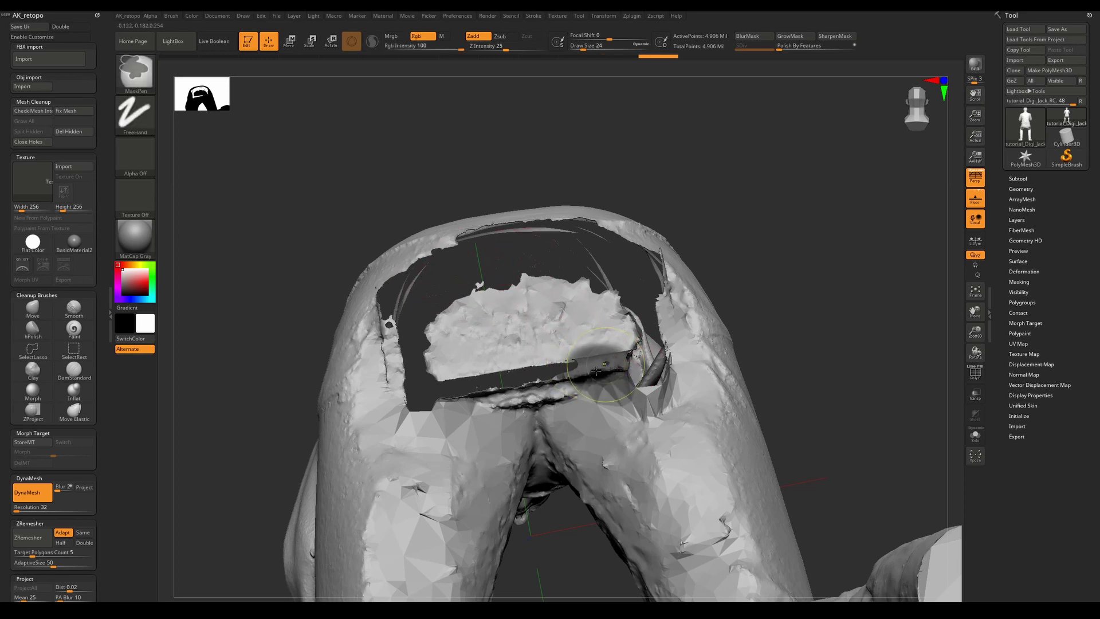
{"action": "left_click_drag", "start_coordinate": [567, 392], "coordinate": [617, 364], "text": "shift"}
{"action": "left_click", "coordinate": [975, 373]}
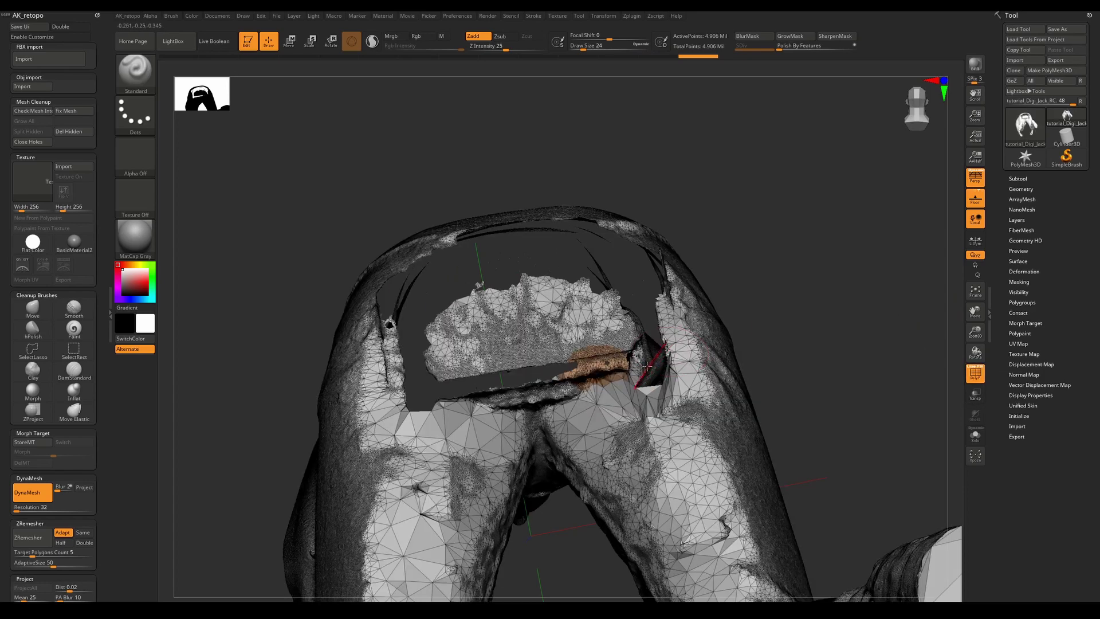
{"action": "left_click", "coordinate": [598, 370], "text": "ctrl+shift"}
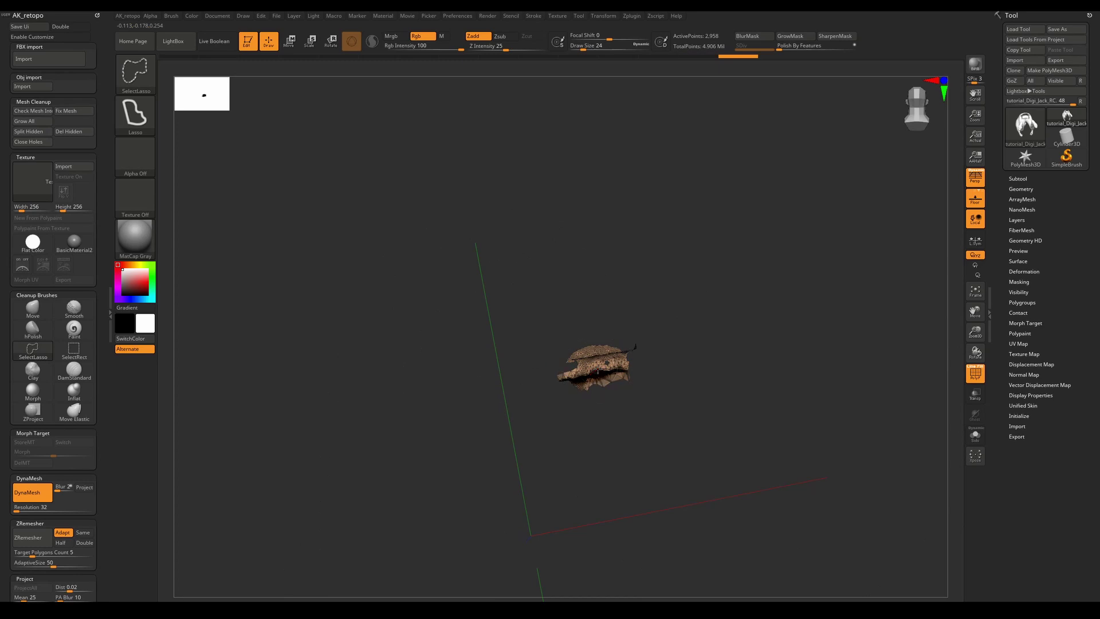
{"action": "left_click", "coordinate": [597, 371], "text": "ctrl+shift"}
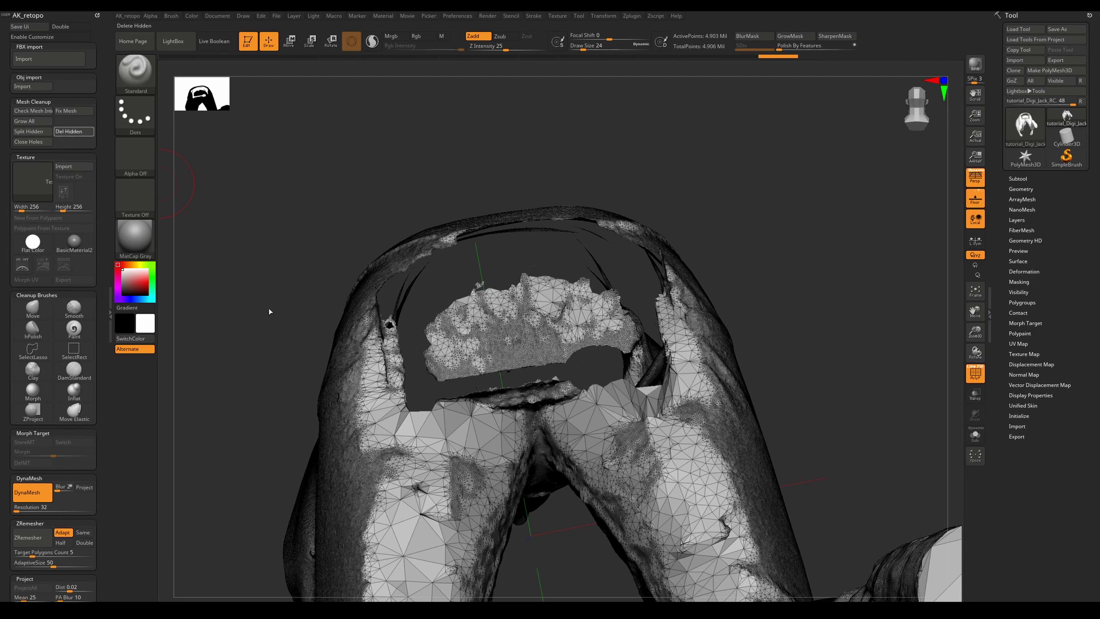
- Assign a separate polygroup to every disconnected piece of the scan with Auto Groups
{"action": "right_click_drag", "start_coordinate": [674, 421], "coordinate": [650, 331]}
{"action": "key", "text": "f"}
{"action": "right_click_drag", "start_coordinate": [651, 332], "coordinate": [792, 339], "text": "alt"}
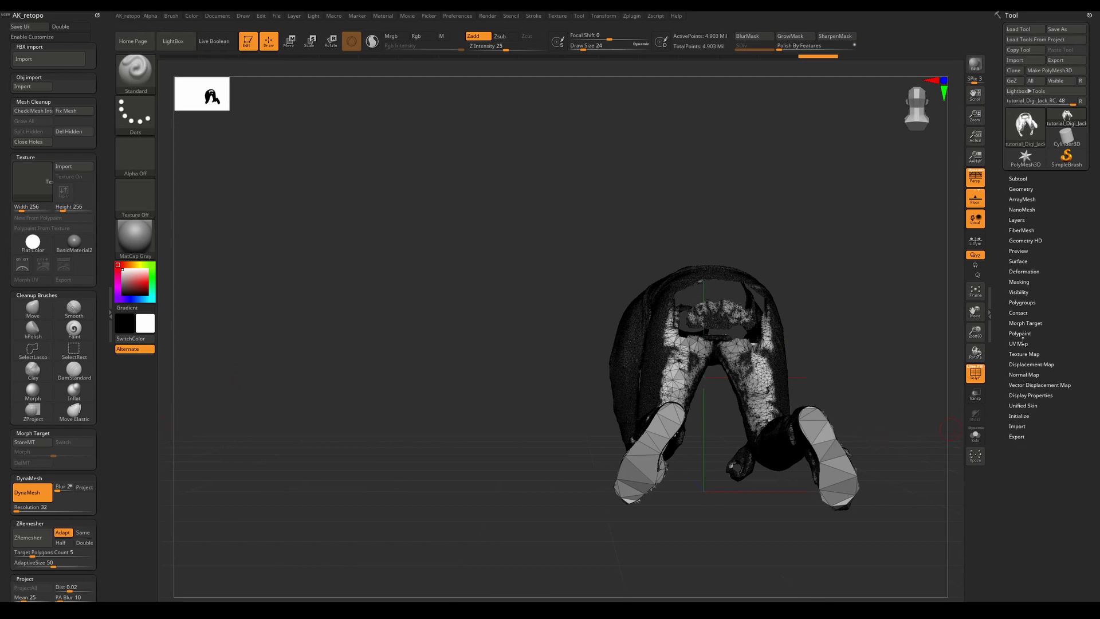
{"action": "left_click", "coordinate": [1023, 303]}
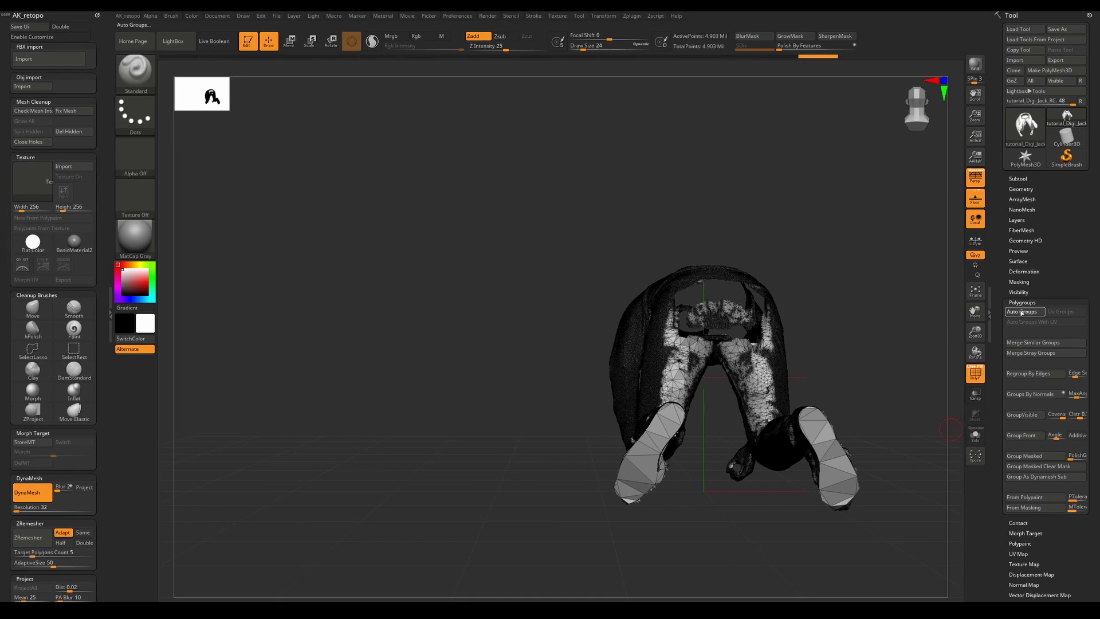
{"action": "left_click_drag", "start_coordinate": [878, 330], "coordinate": [938, 309]}
{"action": "left_click_drag", "start_coordinate": [793, 388], "coordinate": [733, 332]}
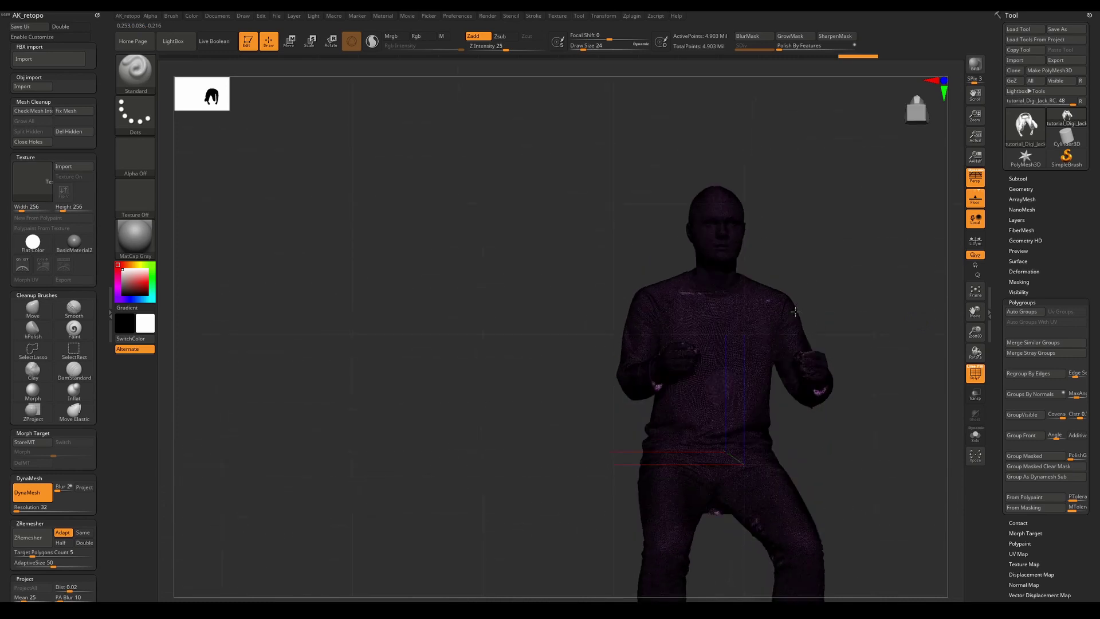
- Isolate the main body polygroup and delete the hidden floating pieces
{"action": "left_click", "coordinate": [973, 372]}
{"action": "key", "text": "ctrl+shift"}
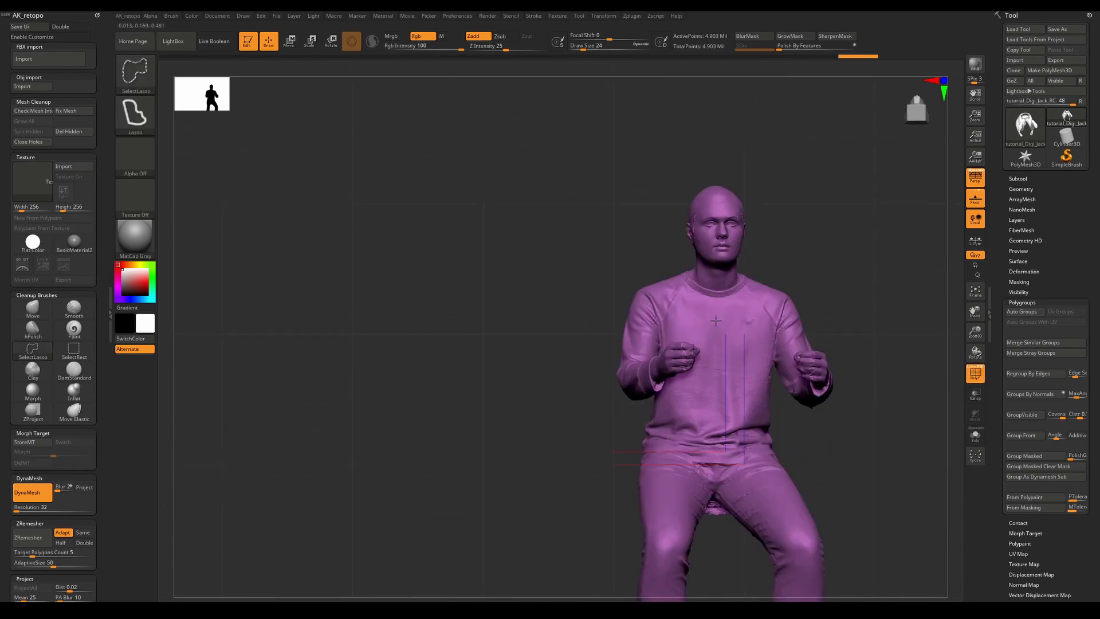
{"action": "mouse_move", "coordinate": [825, 298]}
{"action": "left_mouse_down"}
{"action": "mouse_move", "coordinate": [814, 344]}
{"action": "mouse_move", "coordinate": [830, 321]}
{"action": "mouse_move", "coordinate": [813, 355]}
{"action": "mouse_move", "coordinate": [828, 348]}
{"action": "left_mouse_up"}
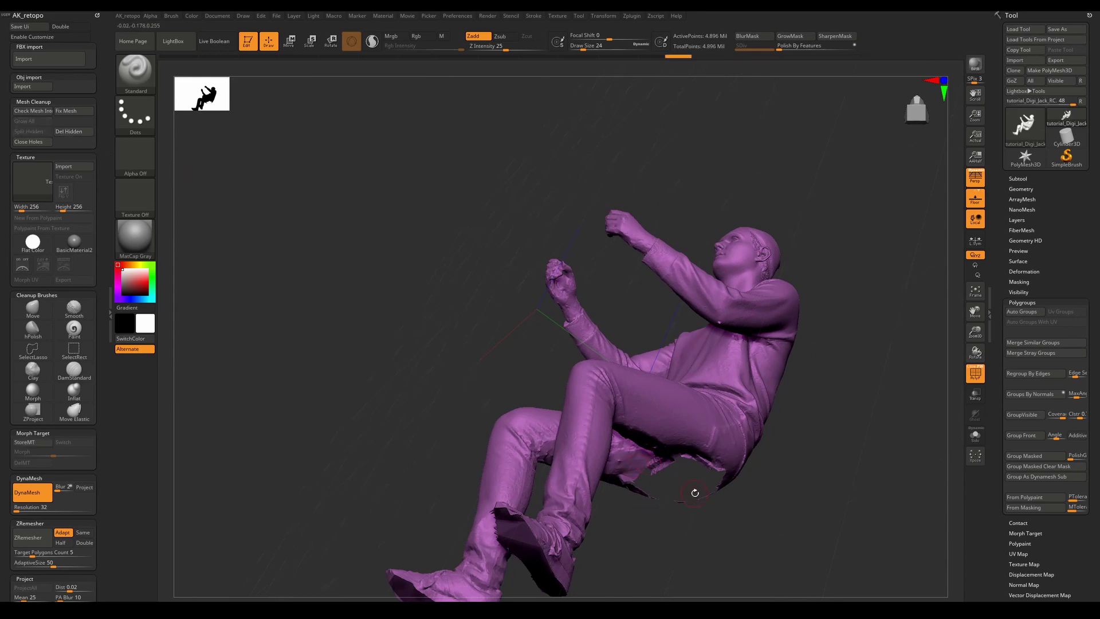
- Mask the leftover seat strip along the opening's crotch edge and turn it into its own polygroup
{"action": "left_click_drag", "start_coordinate": [690, 489], "coordinate": [693, 430]}
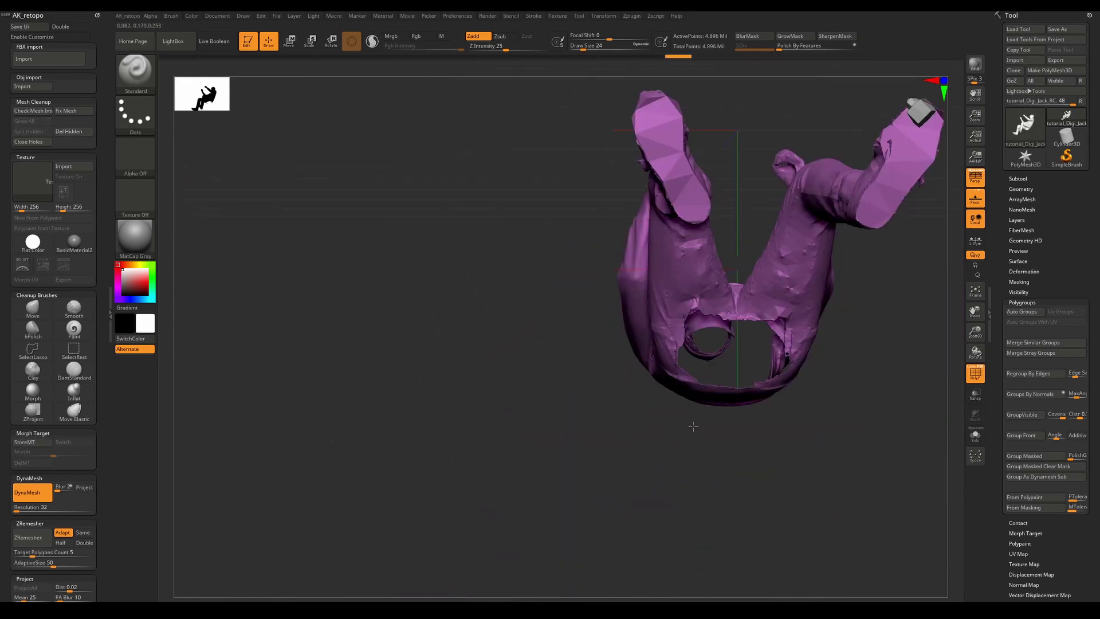
{"action": "key", "text": "ctrl"}
{"action": "right_click_drag", "start_coordinate": [749, 325], "coordinate": [756, 362], "text": "ctrl"}
{"action": "mouse_move", "coordinate": [755, 362]}
{"action": "left_mouse_down", "text": "ctrl"}
{"action": "mouse_move", "coordinate": [779, 321]}
{"action": "mouse_move", "coordinate": [842, 324]}
{"action": "mouse_move", "coordinate": [824, 346]}
{"action": "left_mouse_up", "text": "ctrl"}
{"action": "key", "text": "ctrl+w"}
- Create polygroups from the neighbouring remnants along the crotch edge, and hide the outer one
{"action": "mouse_move", "coordinate": [780, 334]}
{"action": "right_mouse_down"}
{"action": "mouse_move", "coordinate": [825, 320]}
{"action": "mouse_move", "coordinate": [877, 330]}
{"action": "right_mouse_up"}
{"action": "mouse_move", "coordinate": [877, 330]}
{"action": "left_mouse_down", "text": "ctrl"}
{"action": "mouse_move", "coordinate": [882, 341]}
{"action": "mouse_move", "coordinate": [865, 346]}
{"action": "left_mouse_up", "text": "ctrl"}
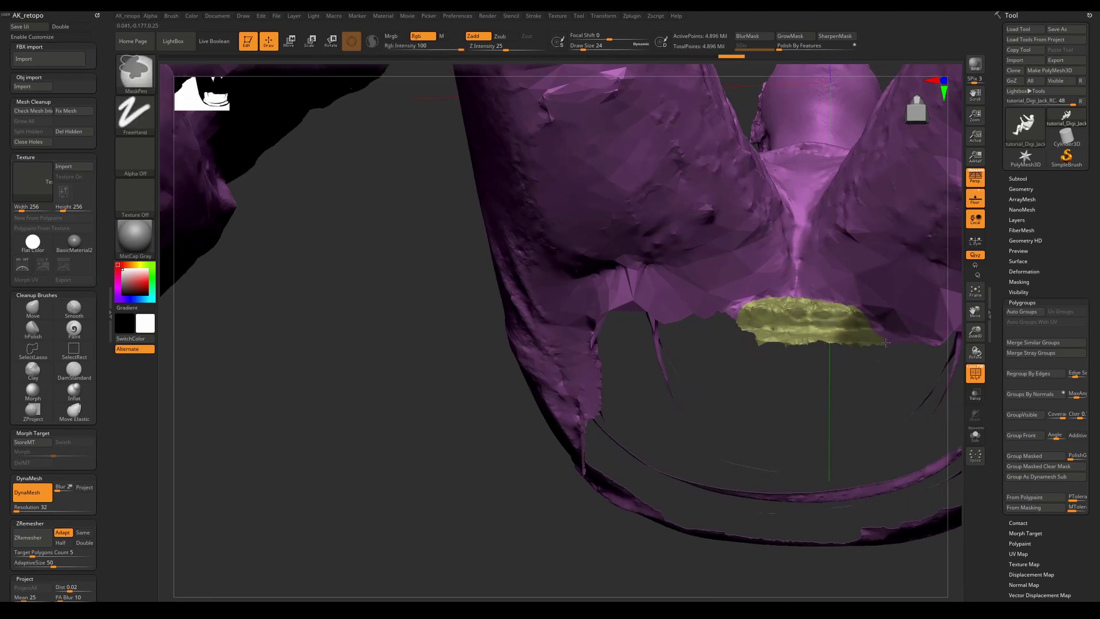
{"action": "key", "text": "ctrl+w"}
{"action": "mouse_move", "coordinate": [839, 344]}
{"action": "right_mouse_down"}
{"action": "mouse_move", "coordinate": [847, 349]}
{"action": "mouse_move", "coordinate": [827, 361]}
{"action": "mouse_move", "coordinate": [782, 329]}
{"action": "mouse_move", "coordinate": [779, 314]}
{"action": "right_mouse_up"}
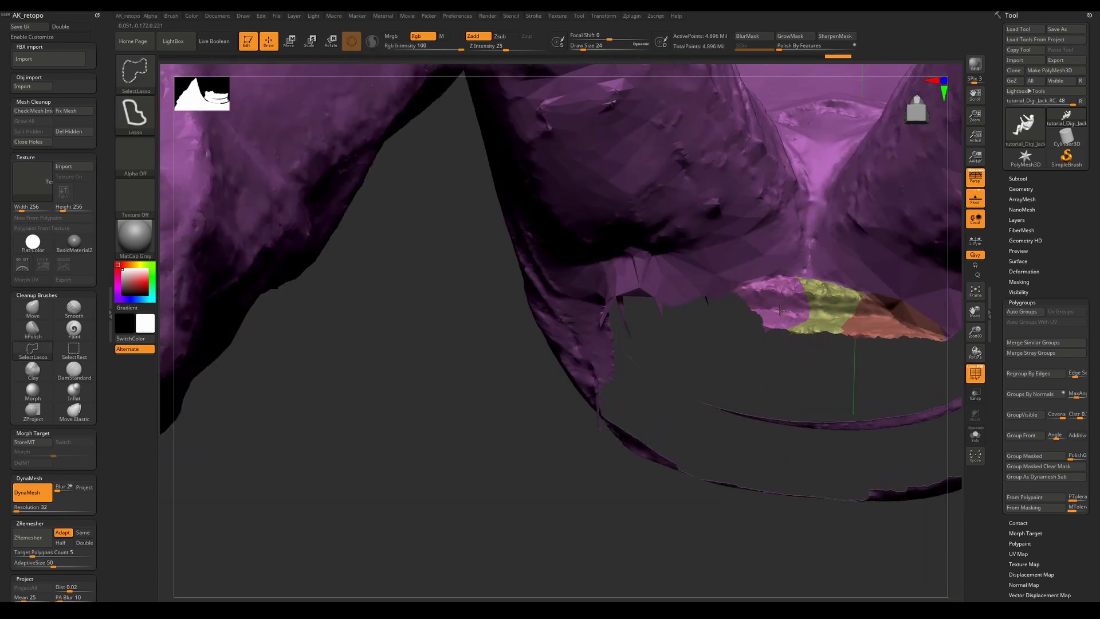
{"action": "left_click", "coordinate": [780, 316], "text": "ctrl+shift"}
{"action": "left_click", "coordinate": [763, 353], "text": "ctrl+shift"}
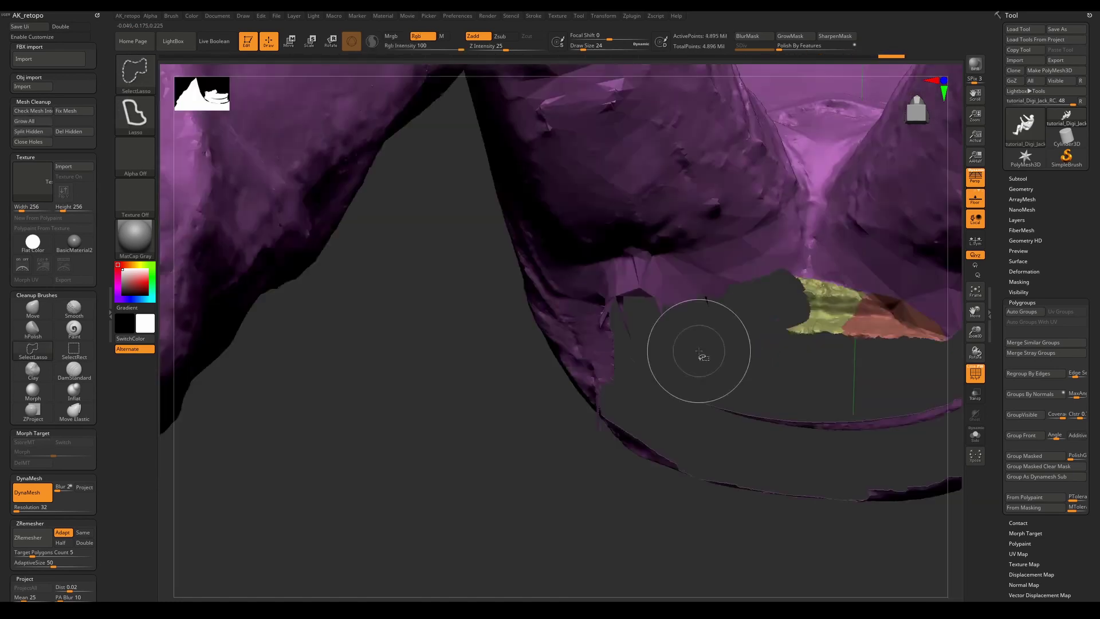
{"action": "mouse_move", "coordinate": [766, 380]}
{"action": "right_mouse_down"}
{"action": "mouse_move", "coordinate": [807, 301]}
{"action": "mouse_move", "coordinate": [807, 342]}
{"action": "right_mouse_up"}
{"action": "key", "text": "ctrl"}
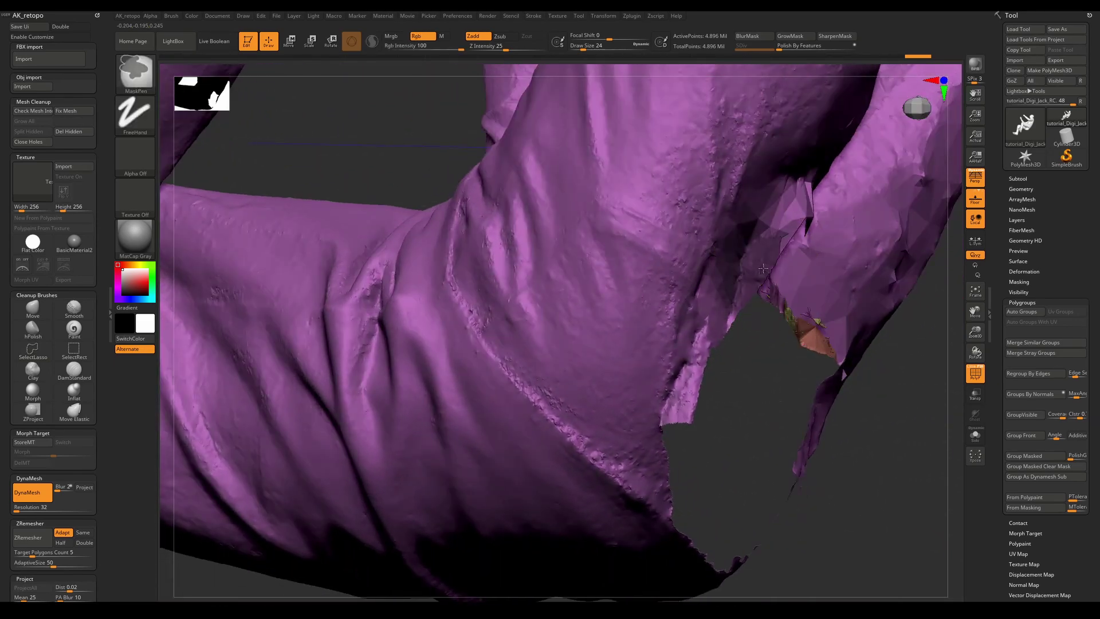
- Mask the seat remnants along both side edges of the opening and make them separate polygroups
{"action": "mouse_move", "coordinate": [799, 212]}
{"action": "right_mouse_down"}
{"action": "mouse_move", "coordinate": [784, 241]}
{"action": "mouse_move", "coordinate": [836, 292]}
{"action": "right_mouse_up"}
{"action": "key", "text": "ctrl+w"}
{"action": "mouse_move", "coordinate": [867, 493]}
{"action": "left_mouse_down", "text": "ctrl"}
{"action": "mouse_move", "coordinate": [831, 435]}
{"action": "mouse_move", "coordinate": [874, 415]}
{"action": "left_mouse_up", "text": "ctrl"}
{"action": "key", "text": "ctrl+w"}
{"action": "mouse_move", "coordinate": [874, 423]}
{"action": "right_mouse_down"}
{"action": "mouse_move", "coordinate": [852, 390]}
{"action": "mouse_move", "coordinate": [862, 401]}
{"action": "mouse_move", "coordinate": [872, 392]}
{"action": "right_mouse_up"}
{"action": "left_click_drag", "start_coordinate": [872, 392], "coordinate": [871, 391], "text": "ctrl"}
{"action": "mouse_move", "coordinate": [752, 450]}
{"action": "right_mouse_down"}
{"action": "mouse_move", "coordinate": [786, 464]}
{"action": "mouse_move", "coordinate": [735, 467]}
{"action": "right_mouse_up"}
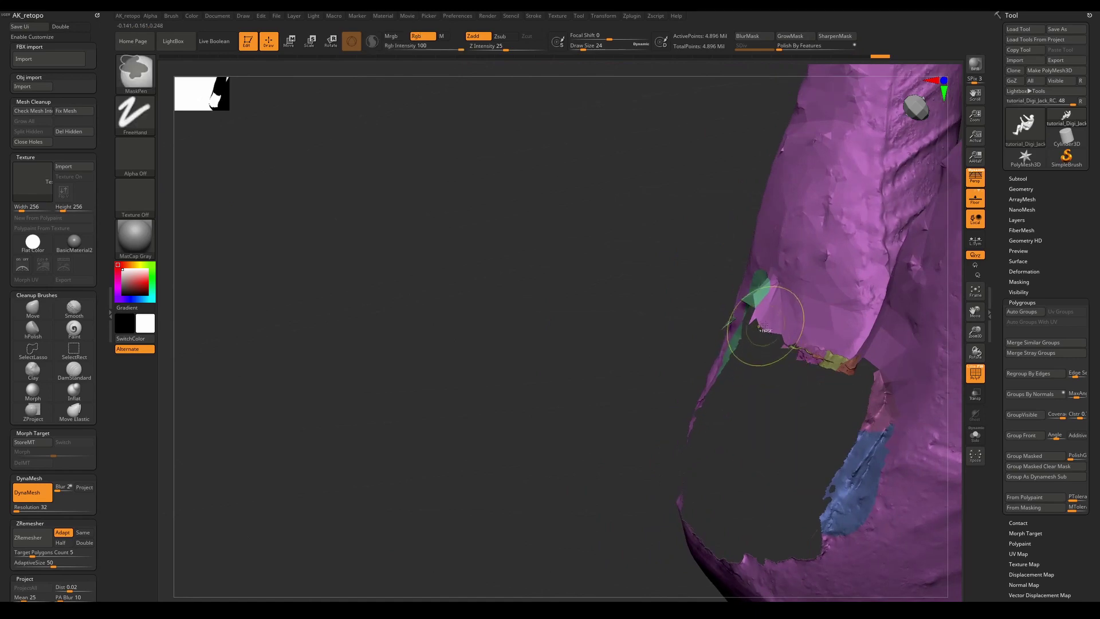
- Group the last thigh-edge remnant, delete all grouped seat remnants, and fill the opening with Close Holes
{"action": "right_click_drag", "start_coordinate": [762, 344], "coordinate": [836, 480]}
{"action": "key", "text": "shift"}
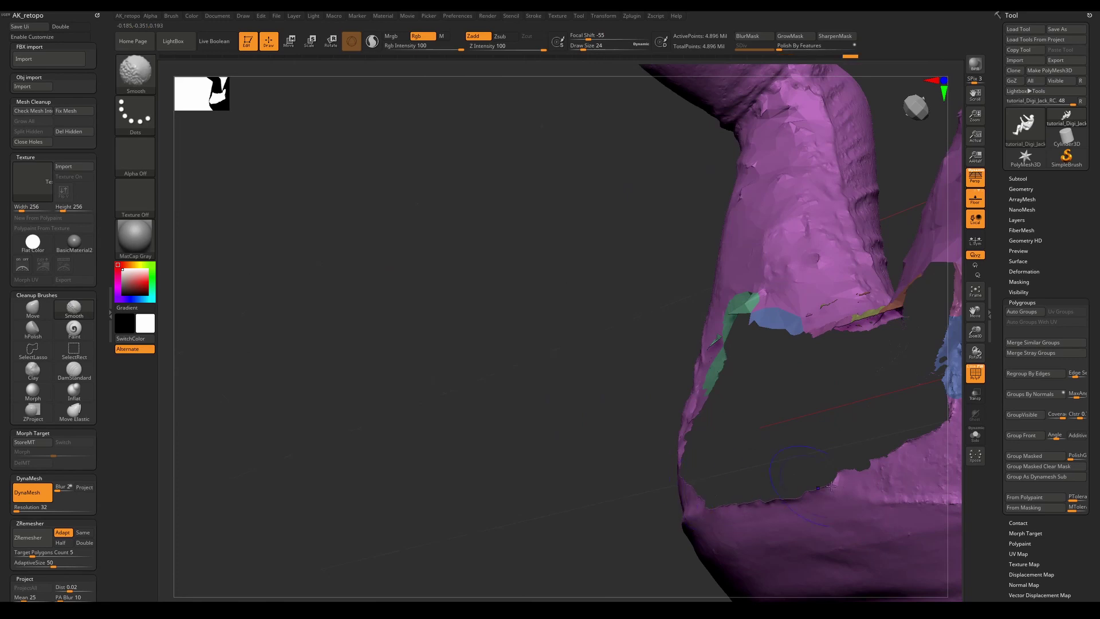
{"action": "left_click_drag", "start_coordinate": [831, 486], "coordinate": [911, 443], "text": "shift"}
{"action": "right_click_drag", "start_coordinate": [919, 436], "coordinate": [900, 424]}
{"action": "key", "text": "ctrl+shift"}
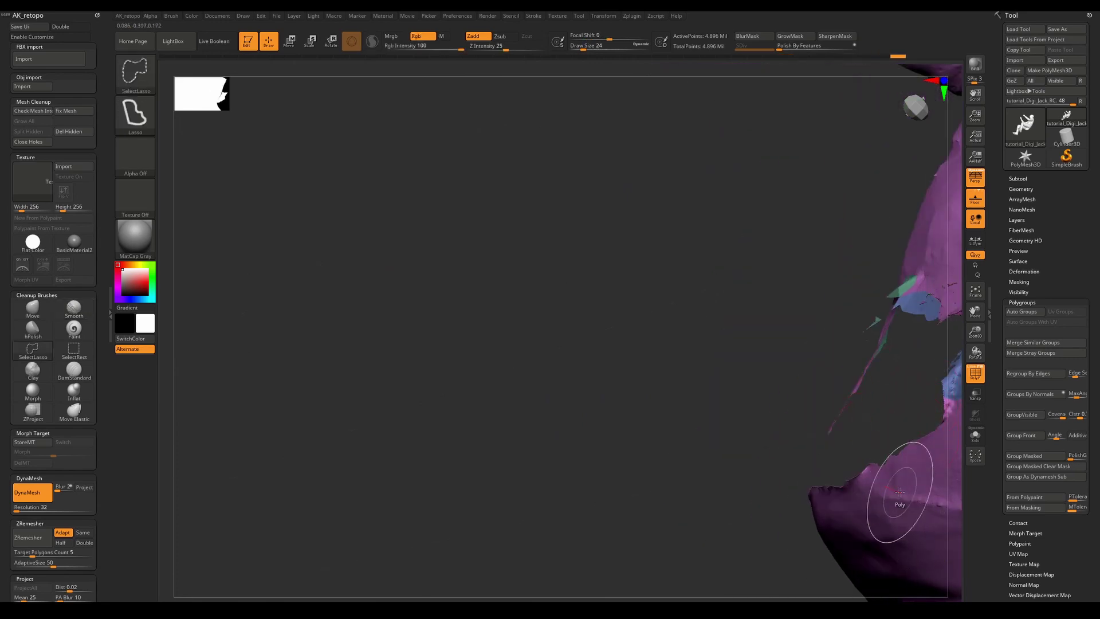
{"action": "left_click_drag", "start_coordinate": [909, 444], "coordinate": [925, 315], "text": "ctrl+alt+shift"}
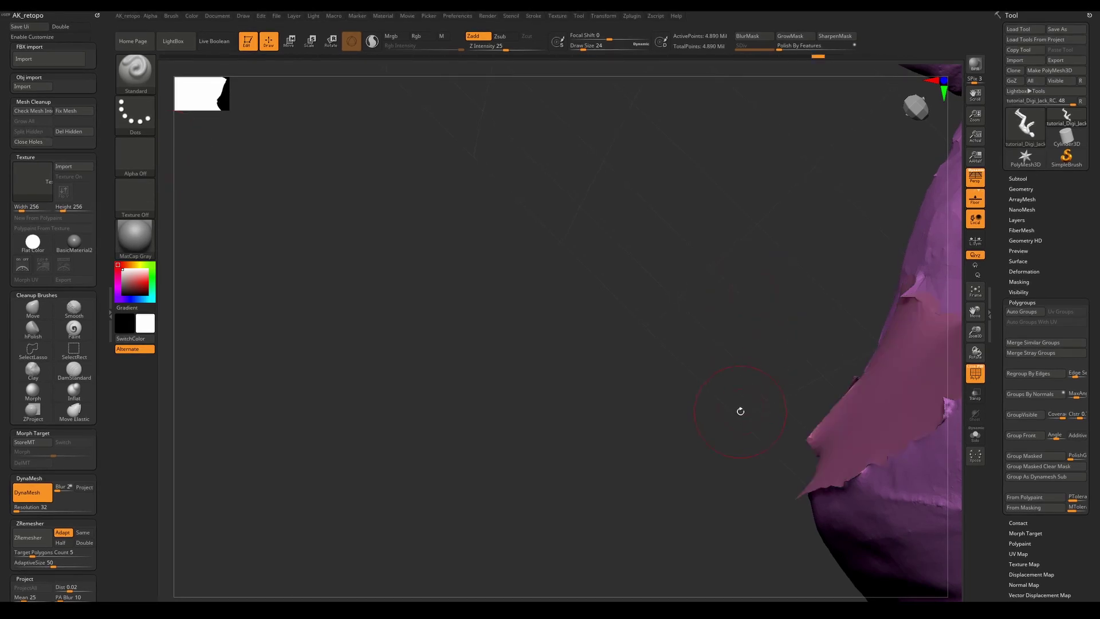
- Smooth the jagged border of the filled seat patch along both thighs and the crotch
{"action": "mouse_move", "coordinate": [740, 411]}
{"action": "left_mouse_down"}
{"action": "mouse_move", "coordinate": [594, 454]}
{"action": "mouse_move", "coordinate": [552, 442]}
{"action": "left_mouse_up"}
{"action": "left_click", "coordinate": [564, 447], "text": "ctrl"}
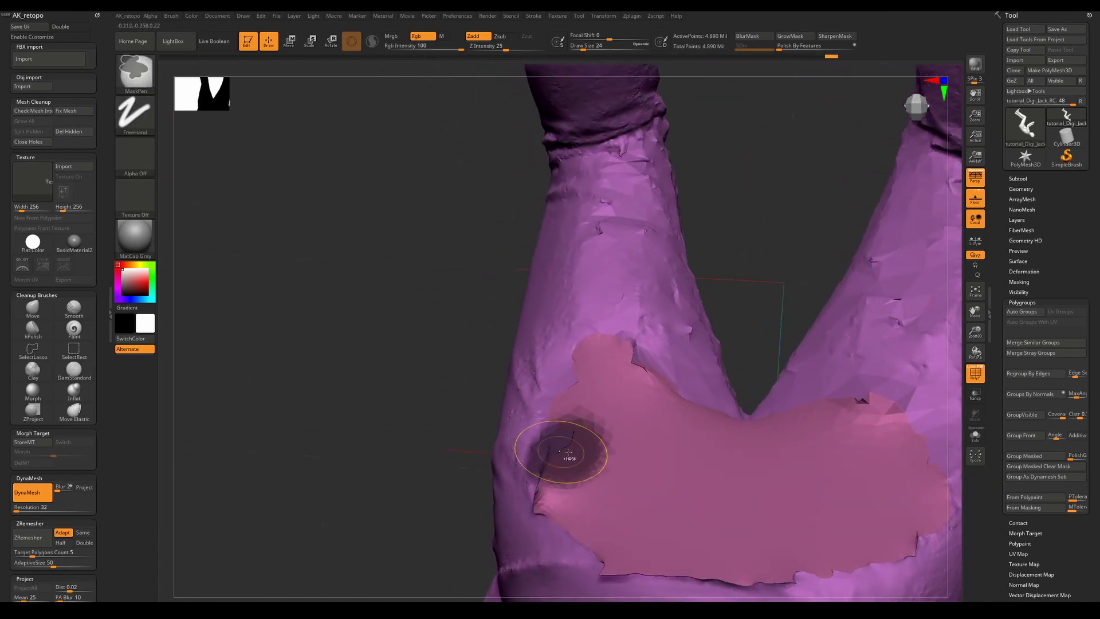
{"action": "key", "text": "ctrl+z"}
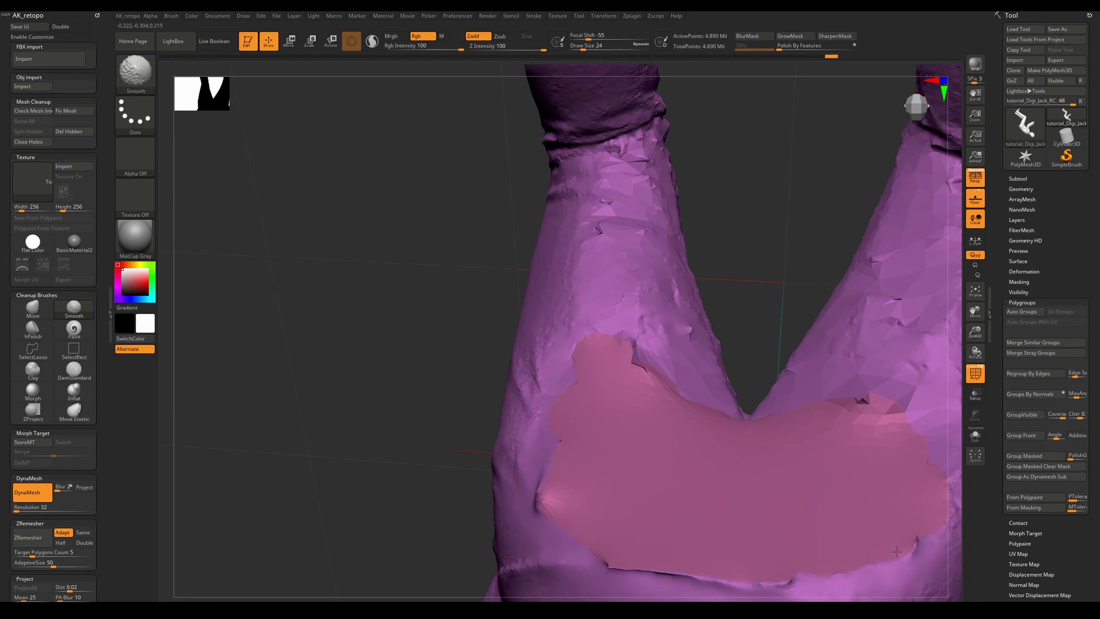
{"action": "left_click_drag", "start_coordinate": [906, 543], "coordinate": [917, 542], "text": "shift"}
{"action": "mouse_move", "coordinate": [920, 472]}
{"action": "left_mouse_down", "text": "shift"}
{"action": "mouse_move", "coordinate": [882, 401]}
{"action": "mouse_move", "coordinate": [854, 409]}
{"action": "left_mouse_up", "text": "shift"}
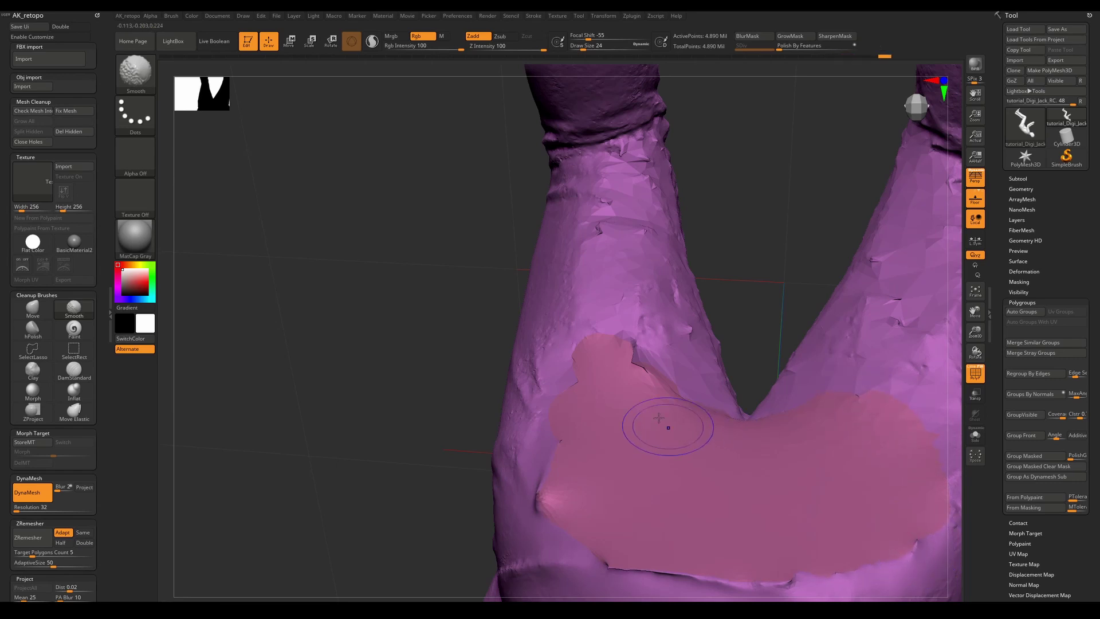
{"action": "mouse_move", "coordinate": [663, 422]}
{"action": "left_mouse_down", "text": "shift"}
{"action": "mouse_move", "coordinate": [630, 373]}
{"action": "mouse_move", "coordinate": [562, 457]}
{"action": "left_mouse_up", "text": "shift"}
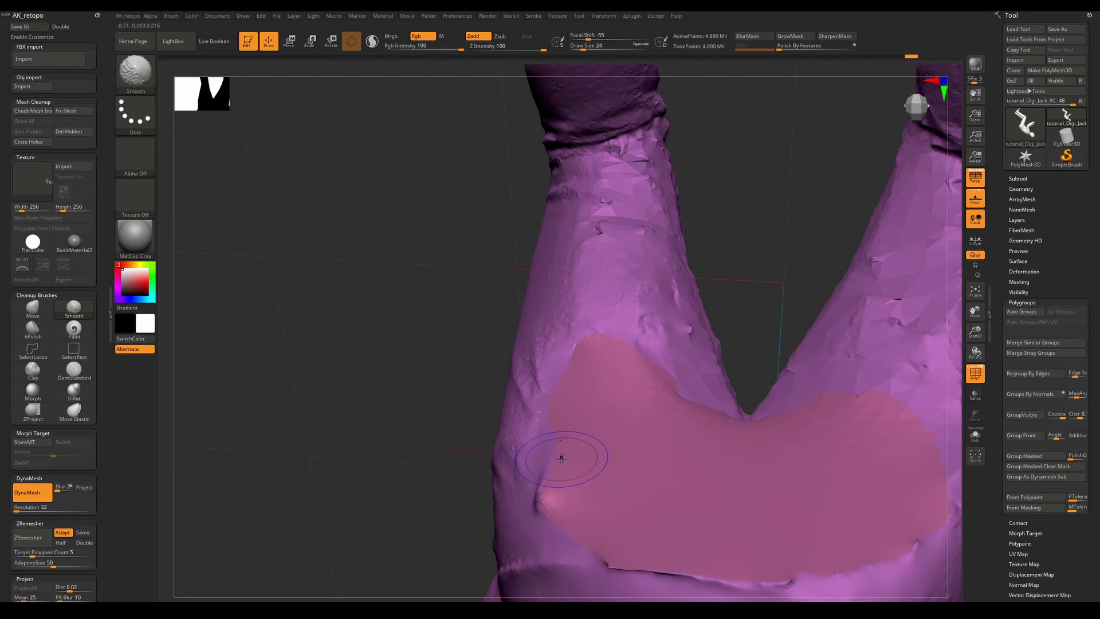
- Mask the two leftover bumps along the thigh edge of the filled seat patch and the ridge along its back edge, using draw size 10
{"action": "mouse_move", "coordinate": [564, 450]}
{"action": "right_mouse_down"}
{"action": "mouse_move", "coordinate": [602, 470]}
{"action": "mouse_move", "coordinate": [560, 479]}
{"action": "right_mouse_up"}
{"action": "key", "text": "shift"}
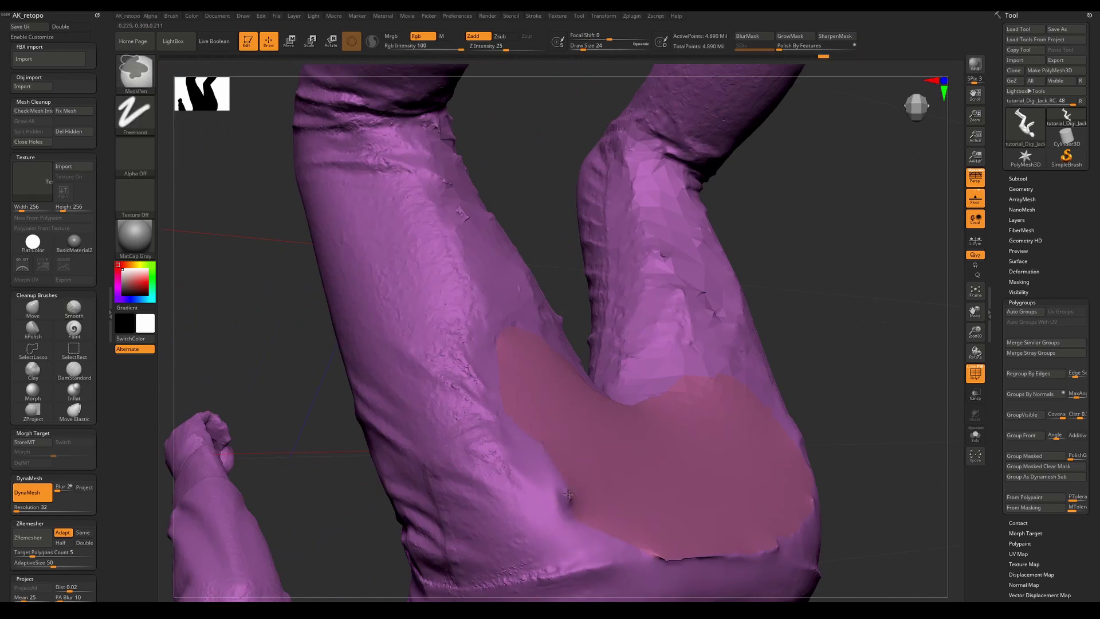
{"action": "left_click_drag", "start_coordinate": [572, 502], "coordinate": [562, 498], "text": "ctrl"}
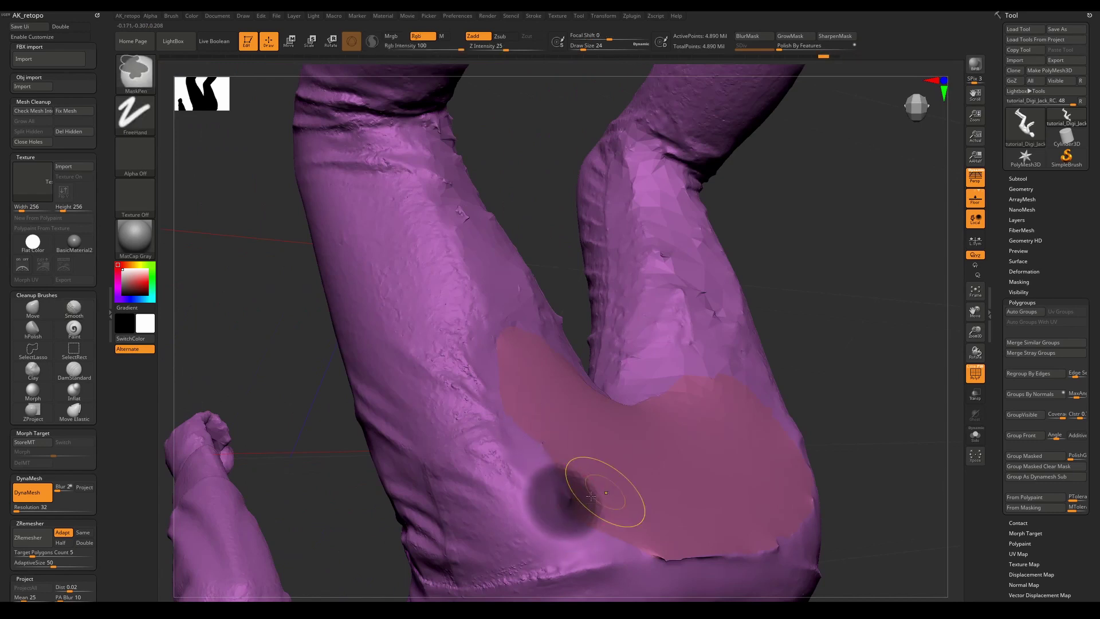
{"action": "key", "text": "ctrl+z"}
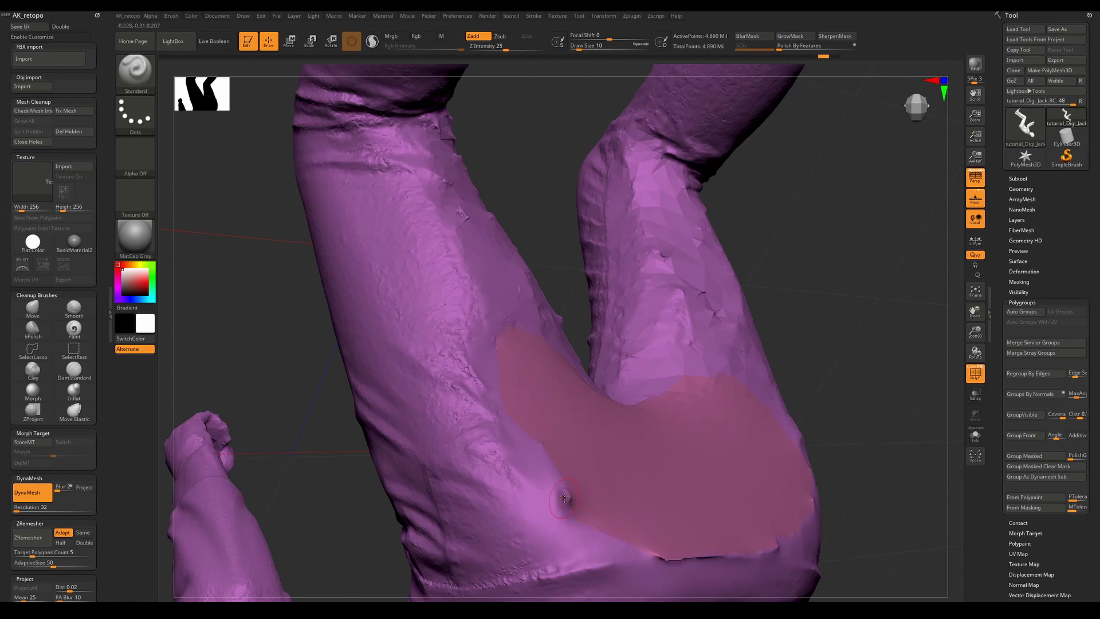
{"action": "left_click_drag", "start_coordinate": [565, 497], "coordinate": [567, 497], "text": "ctrl"}
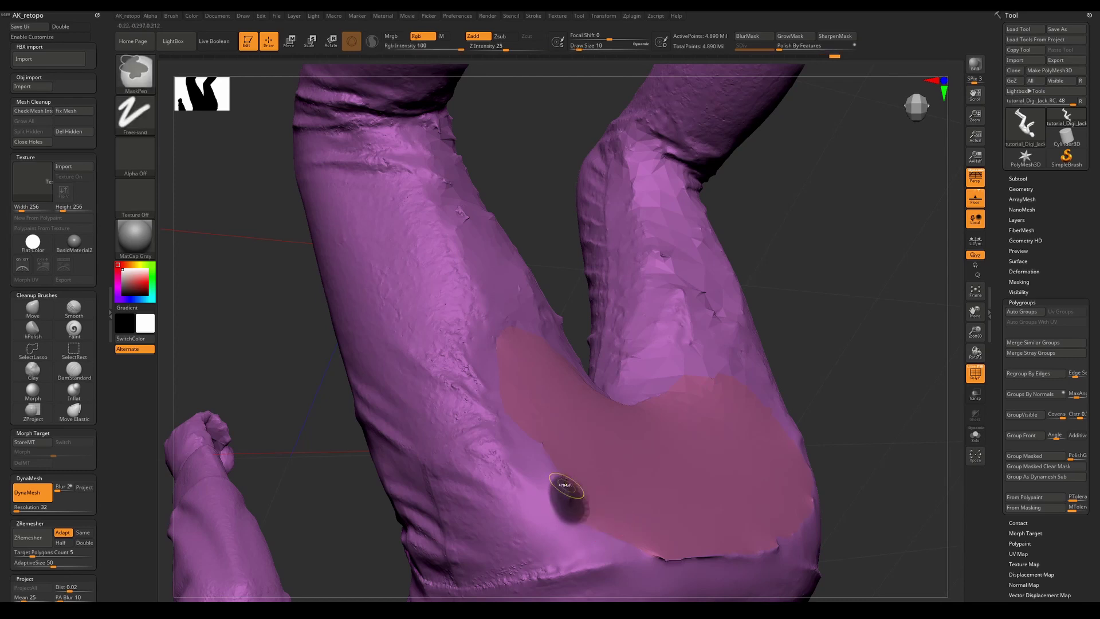
{"action": "left_click", "coordinate": [542, 444], "text": "ctrl"}
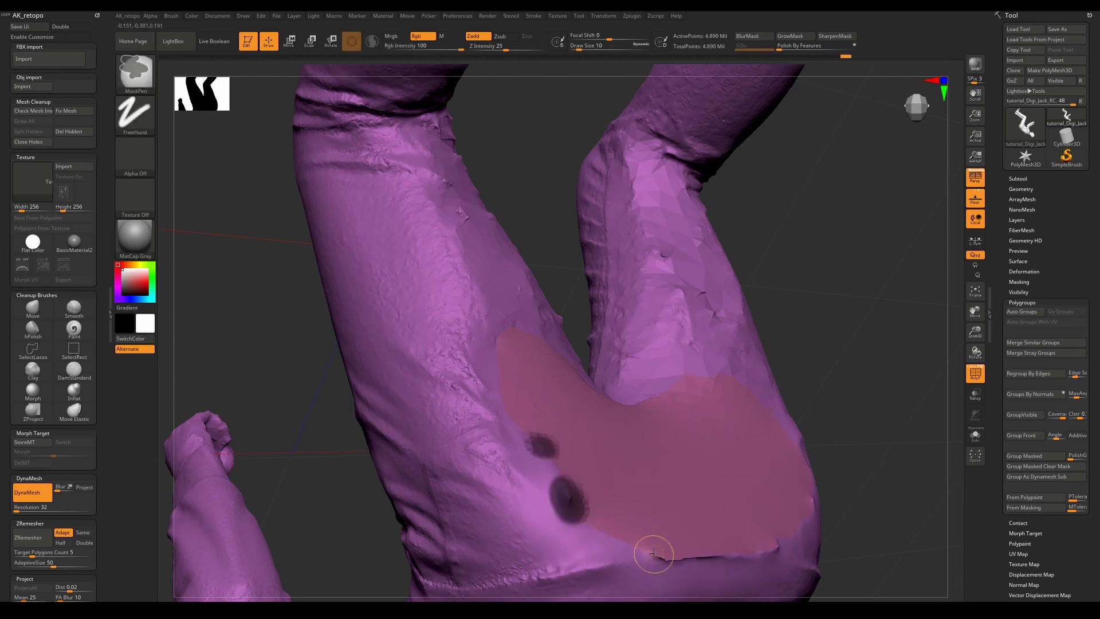
{"action": "left_click_drag", "start_coordinate": [643, 551], "coordinate": [780, 544], "text": "ctrl"}
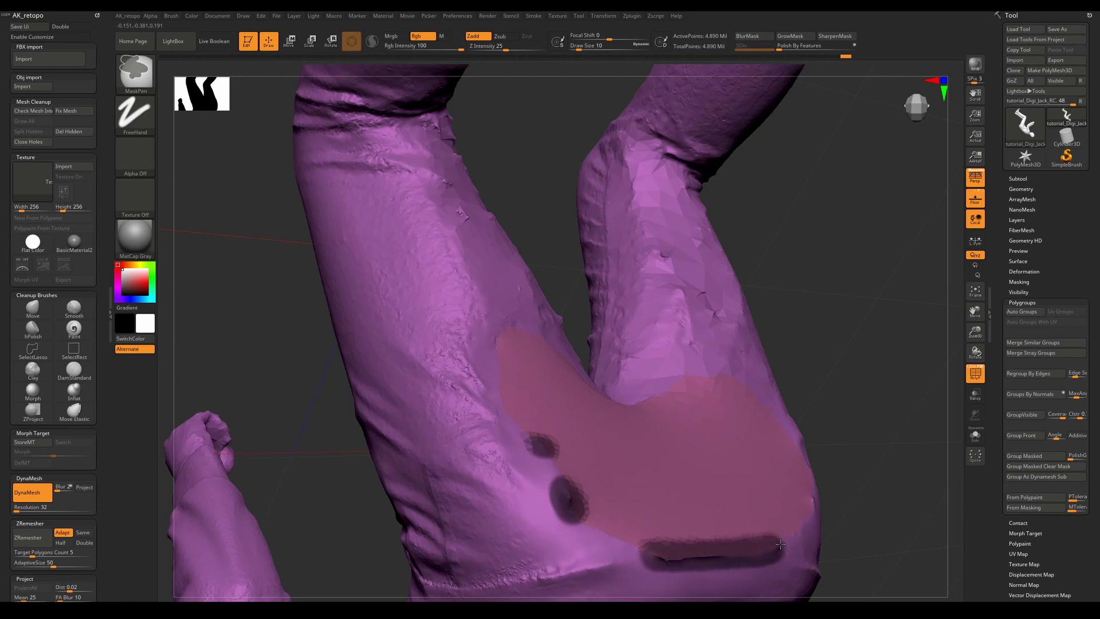
- Make the masked bumps and ridge their own polygroup, hide that group and delete the hidden geometry
{"action": "key", "text": "ctrl+shift+a"}
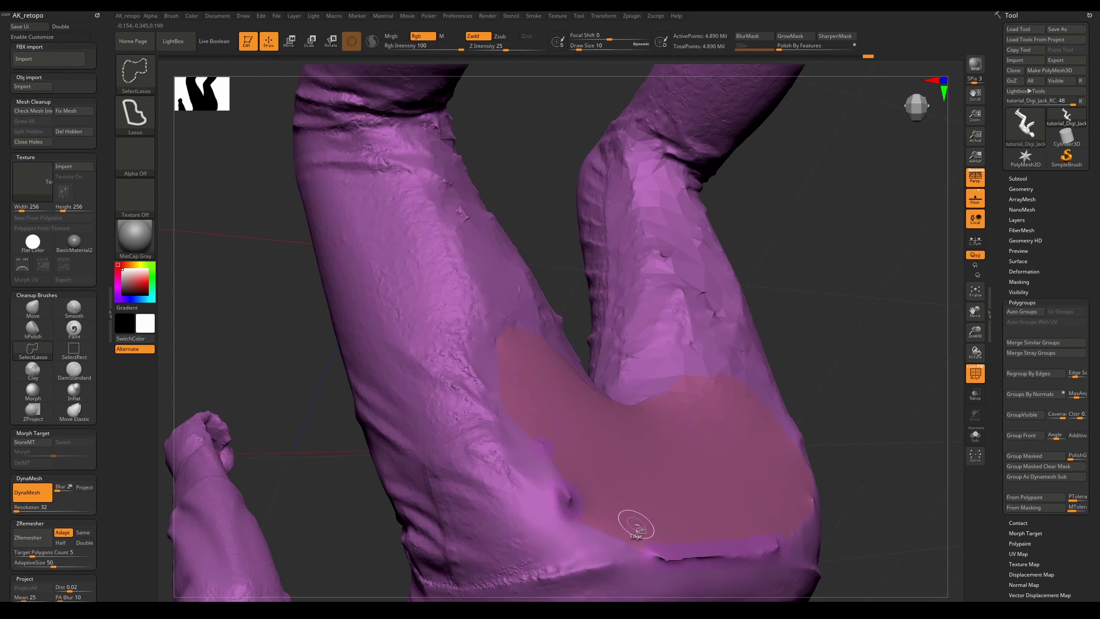
{"action": "left_click", "coordinate": [685, 555], "text": "ctrl+shift"}
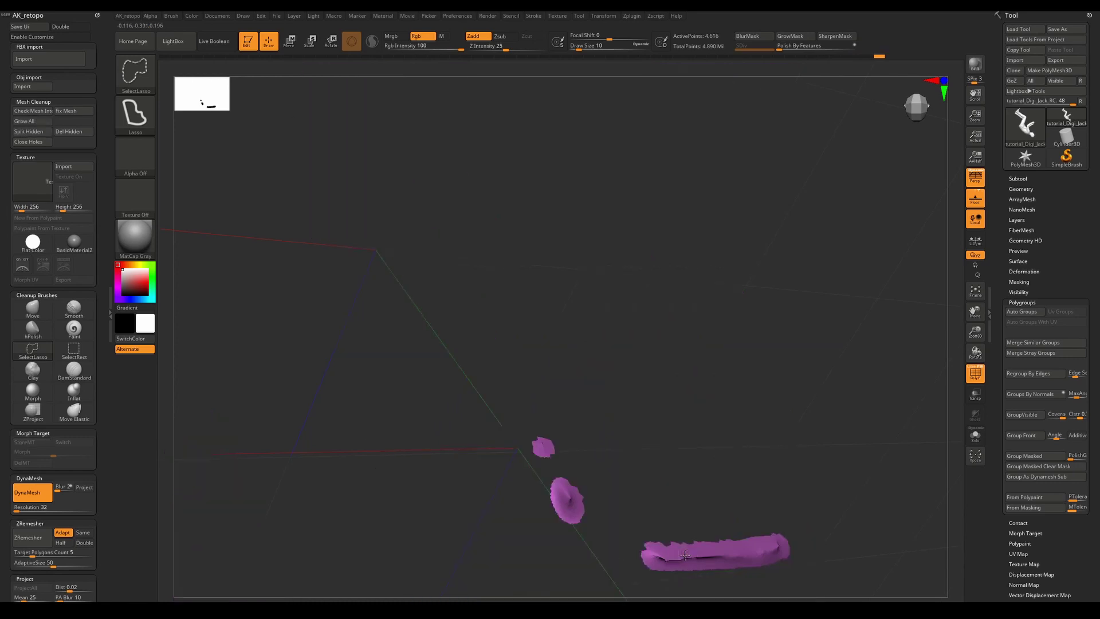
{"action": "left_click", "coordinate": [685, 554], "text": "ctrl+shift"}
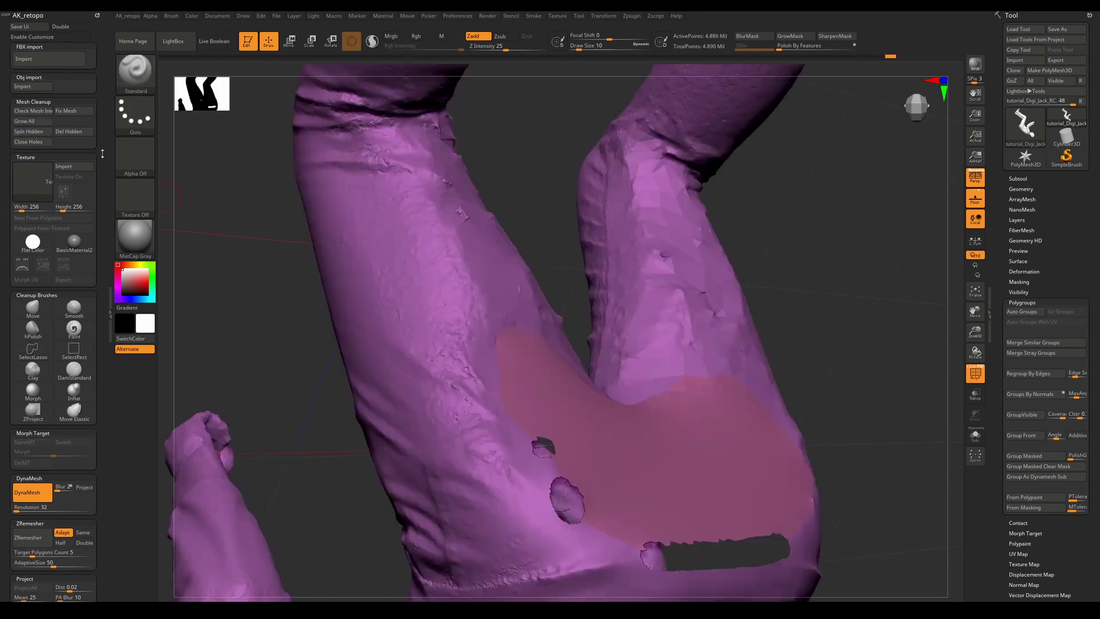
{"action": "left_click", "coordinate": [76, 132]}
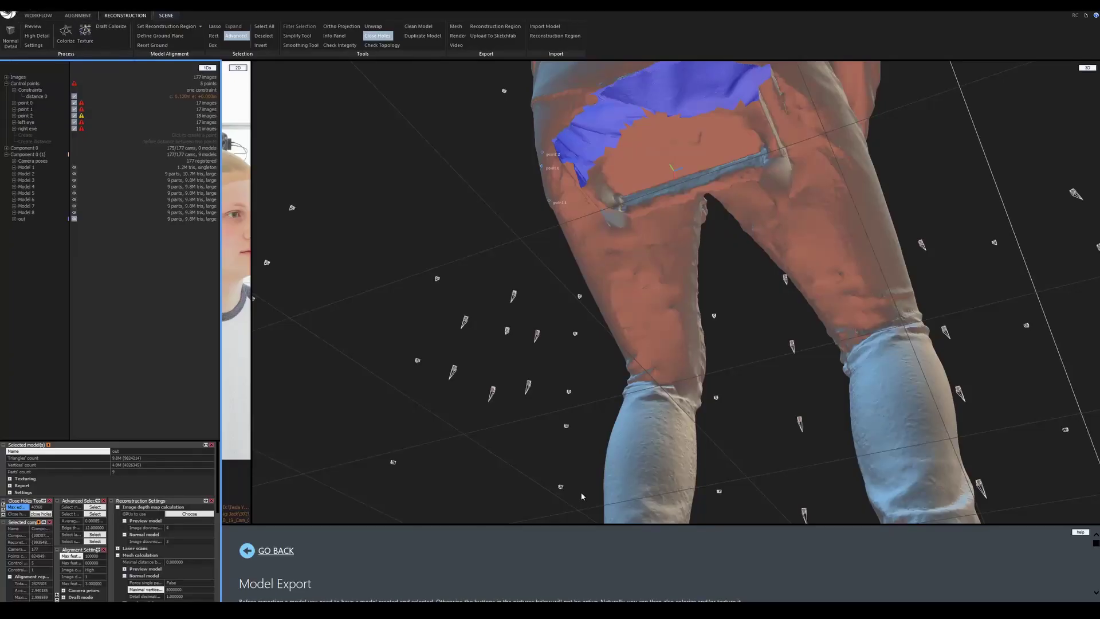
- Return to ZBrush and examine the cleaned full-body scan from behind, above and the front
{"action": "mouse_move", "coordinate": [348, 612]}
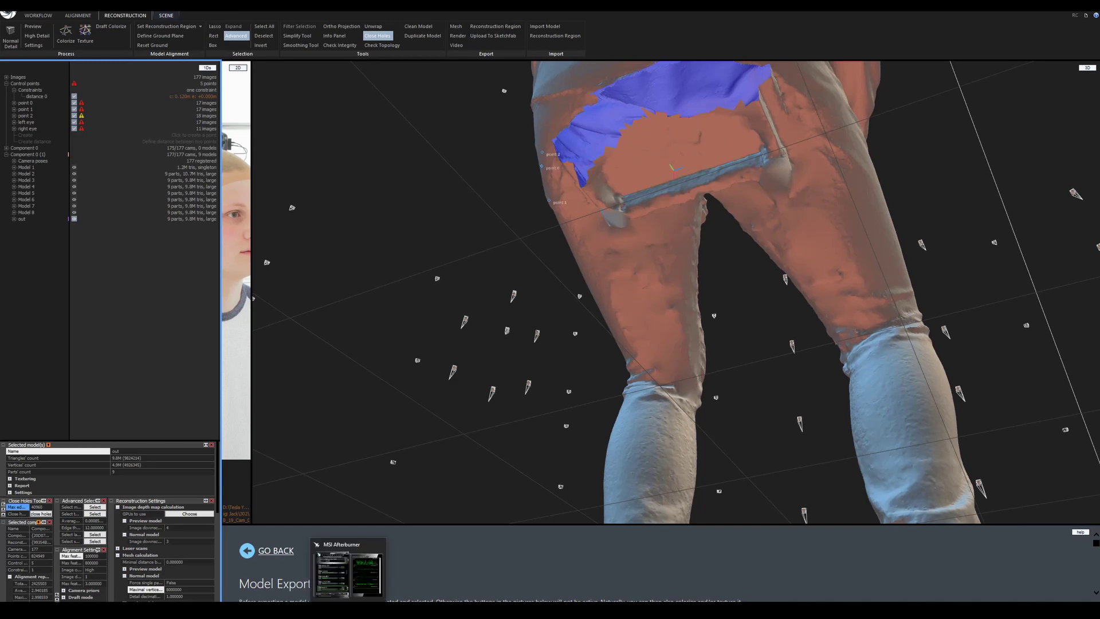
{"action": "mouse_move", "coordinate": [432, 612]}
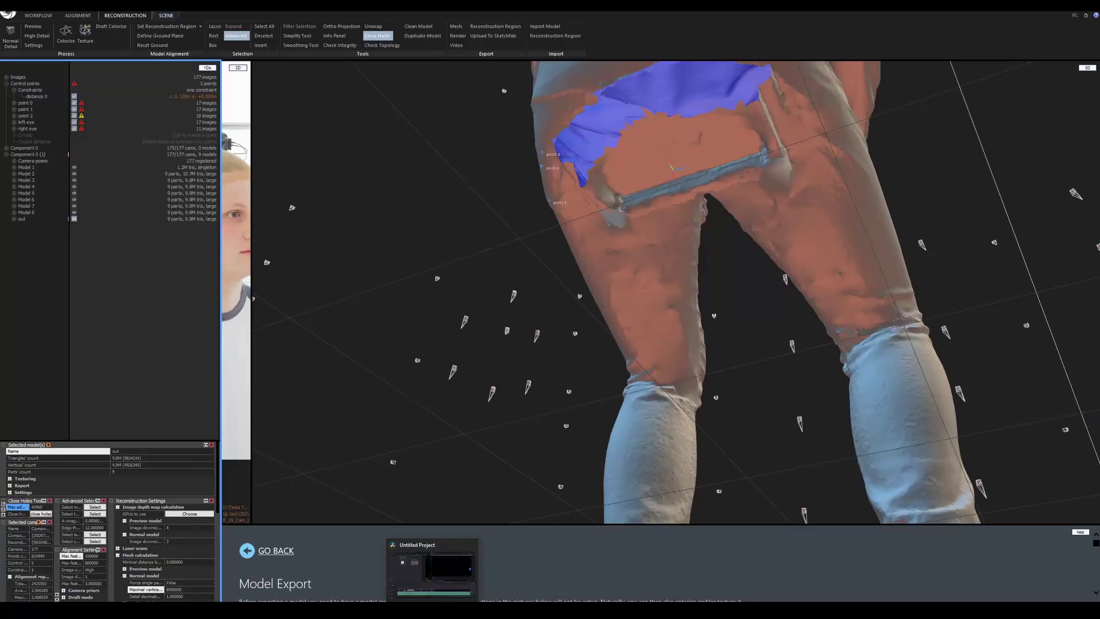
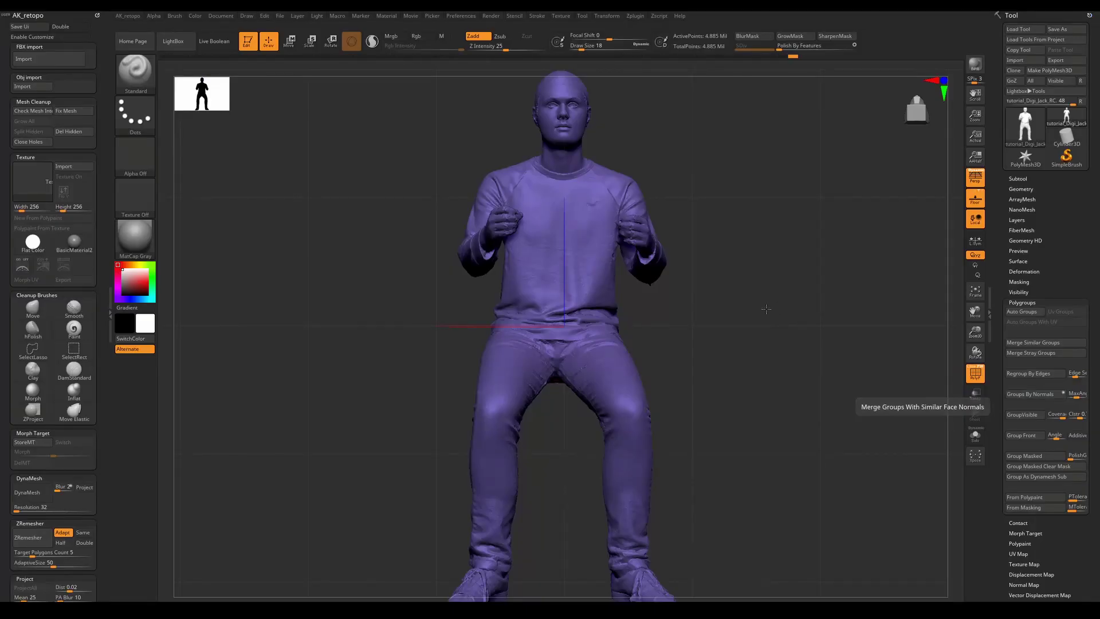
{"action": "left_click_drag", "start_coordinate": [781, 310], "coordinate": [738, 307]}
{"action": "mouse_move", "coordinate": [701, 394]}
{"action": "left_mouse_down"}
{"action": "mouse_move", "coordinate": [635, 295]}
{"action": "mouse_move", "coordinate": [502, 272]}
{"action": "left_mouse_up"}
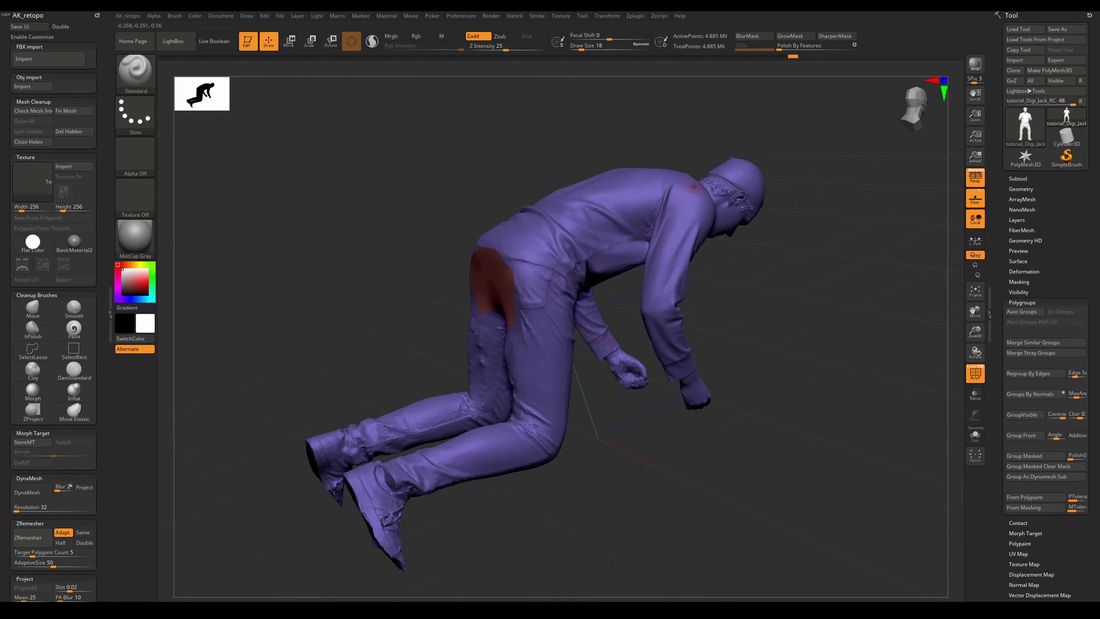
{"action": "left_click_drag", "start_coordinate": [691, 189], "coordinate": [669, 235]}
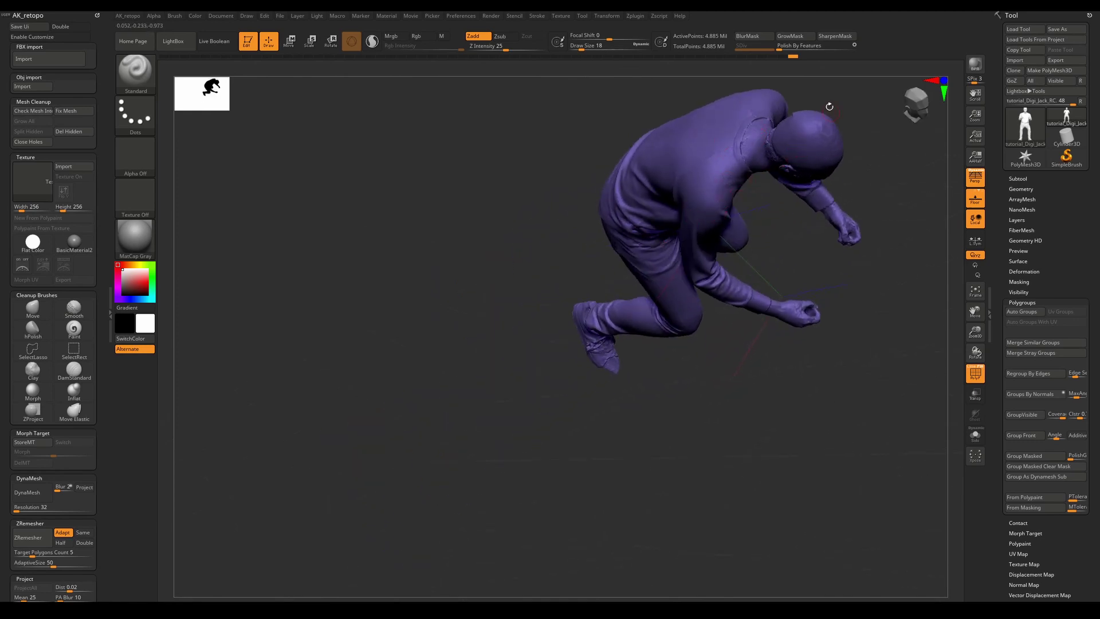
{"action": "right_click_drag", "start_coordinate": [796, 181], "coordinate": [776, 307]}
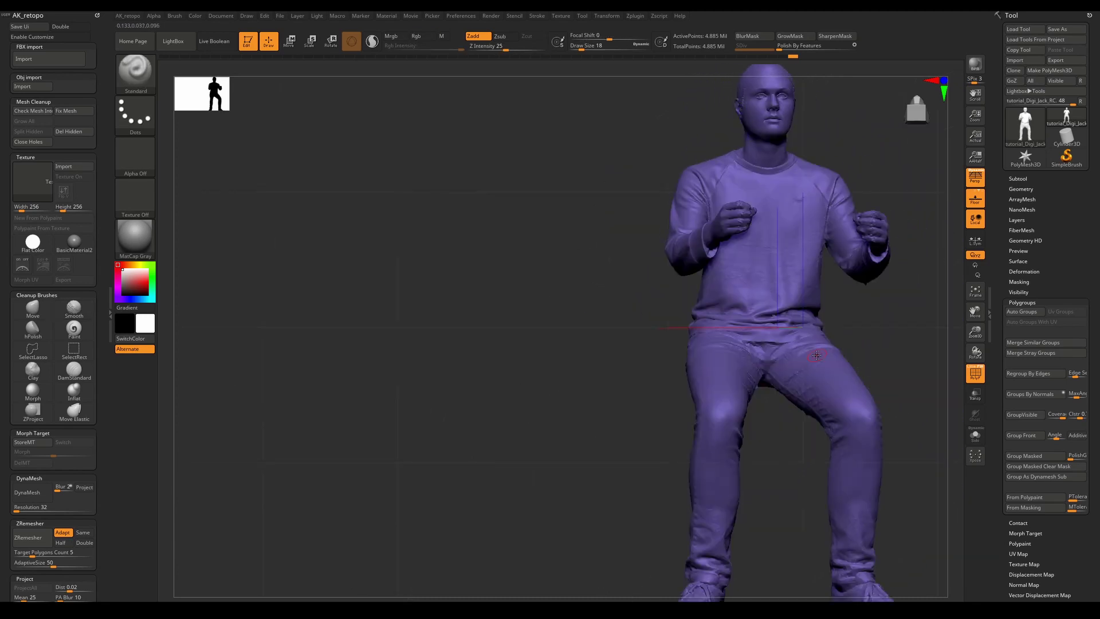
{"action": "right_click_drag", "start_coordinate": [817, 356], "coordinate": [871, 367]}
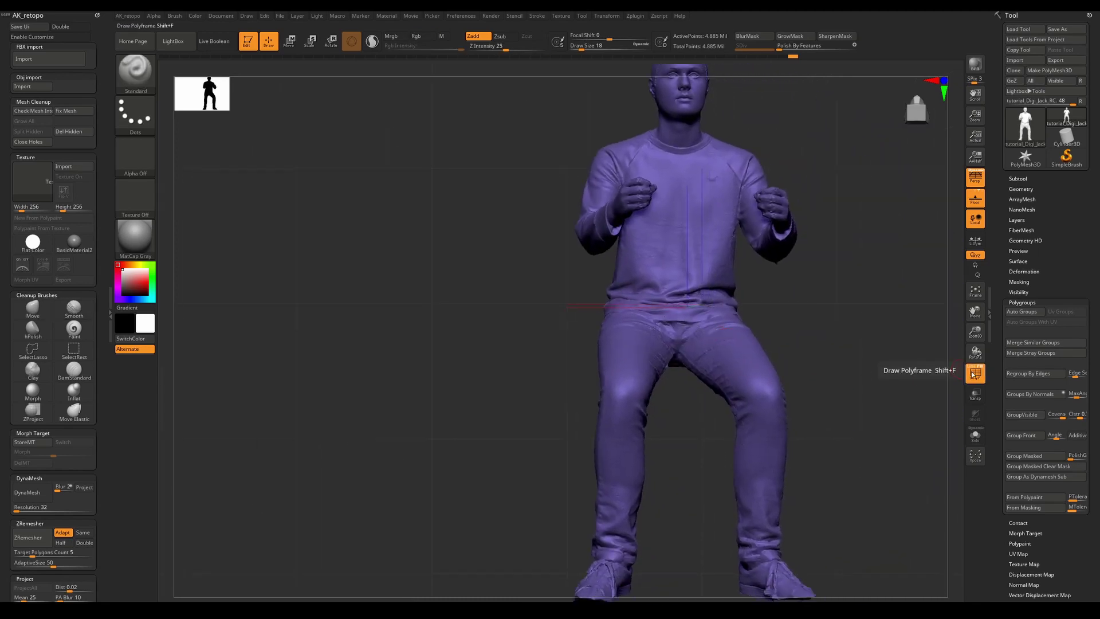
- Toggle the polyframe display off and on, and examine the scan's mesh density on the arm, torso and whole figure
{"action": "left_click", "coordinate": [976, 373]}
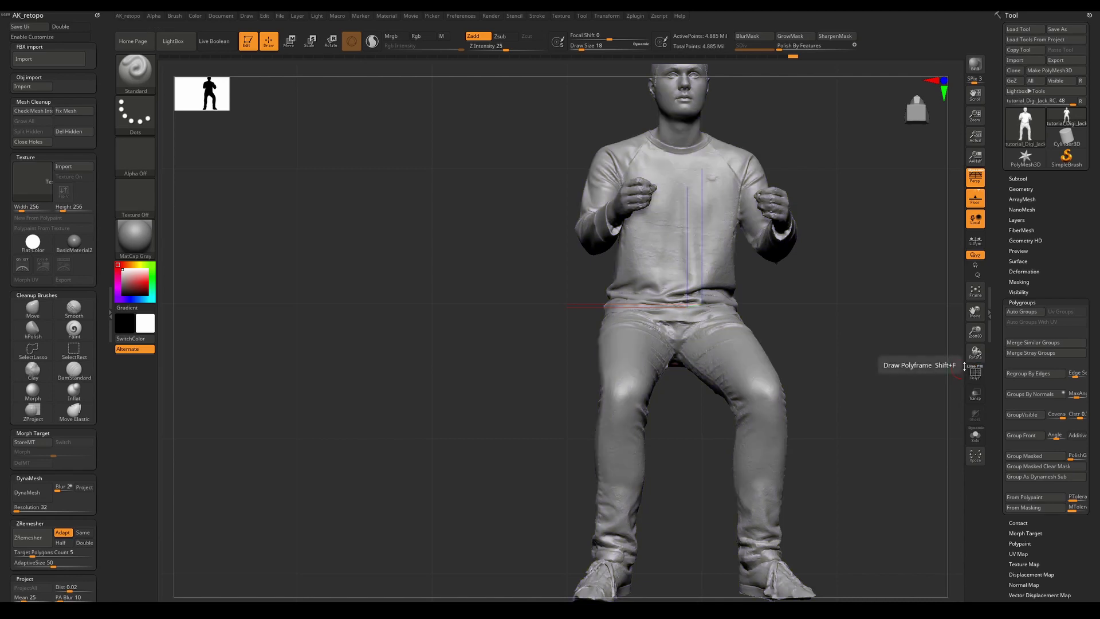
{"action": "left_click", "coordinate": [975, 373]}
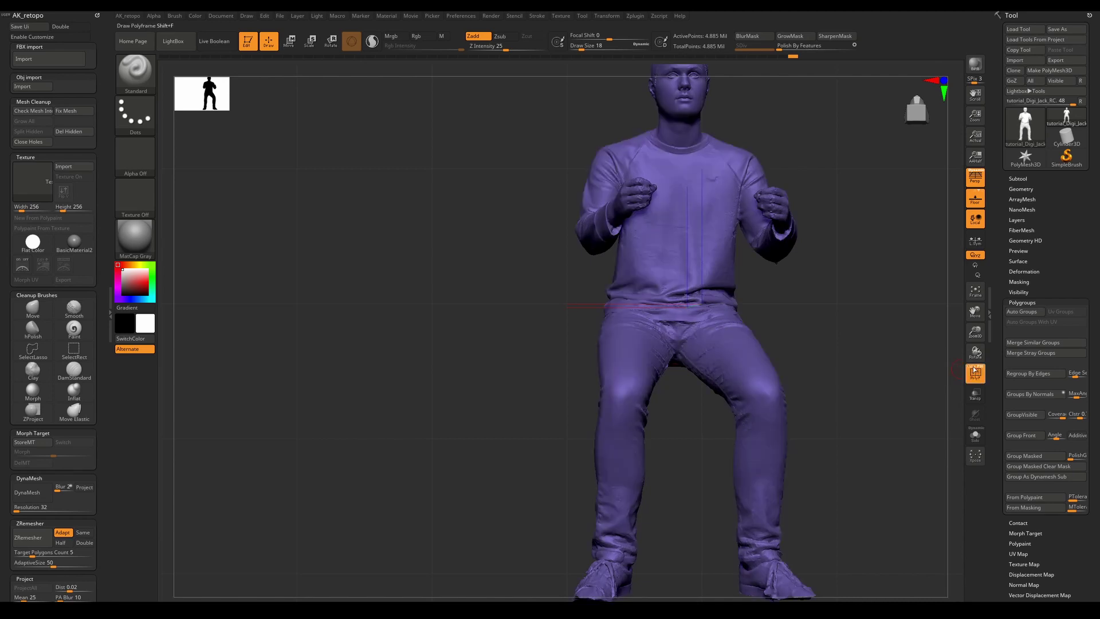
{"action": "key", "text": "ctrl"}
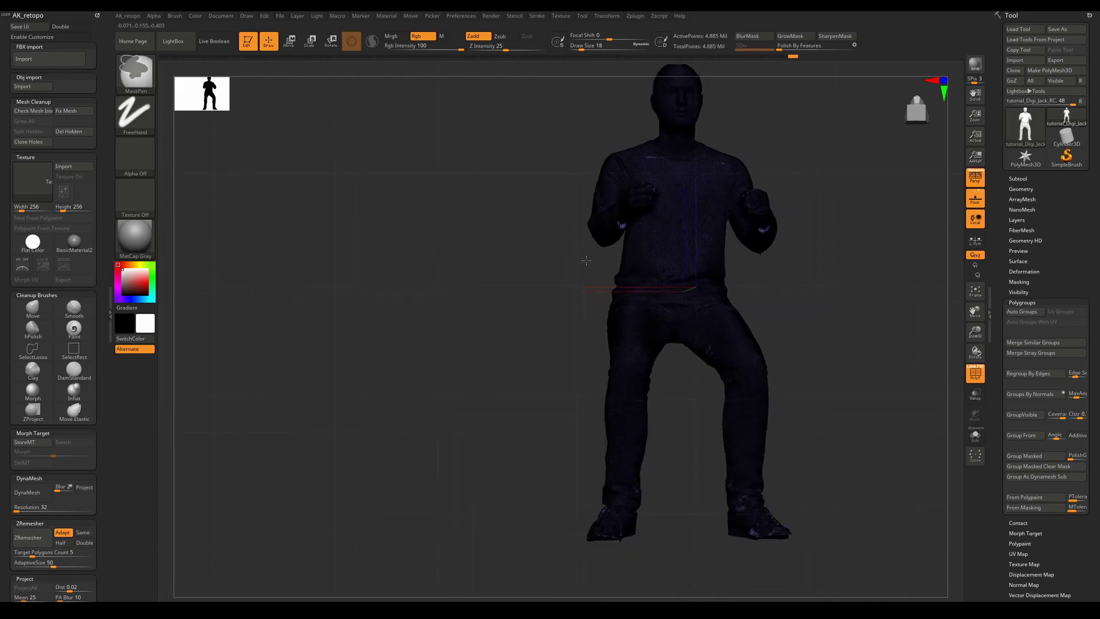
{"action": "mouse_move", "coordinate": [586, 261]}
{"action": "right_mouse_down", "text": "ctrl"}
{"action": "mouse_move", "coordinate": [658, 290]}
{"action": "mouse_move", "coordinate": [712, 258]}
{"action": "mouse_move", "coordinate": [622, 299]}
{"action": "mouse_move", "coordinate": [737, 372]}
{"action": "mouse_move", "coordinate": [730, 328]}
{"action": "right_mouse_up", "text": "ctrl"}
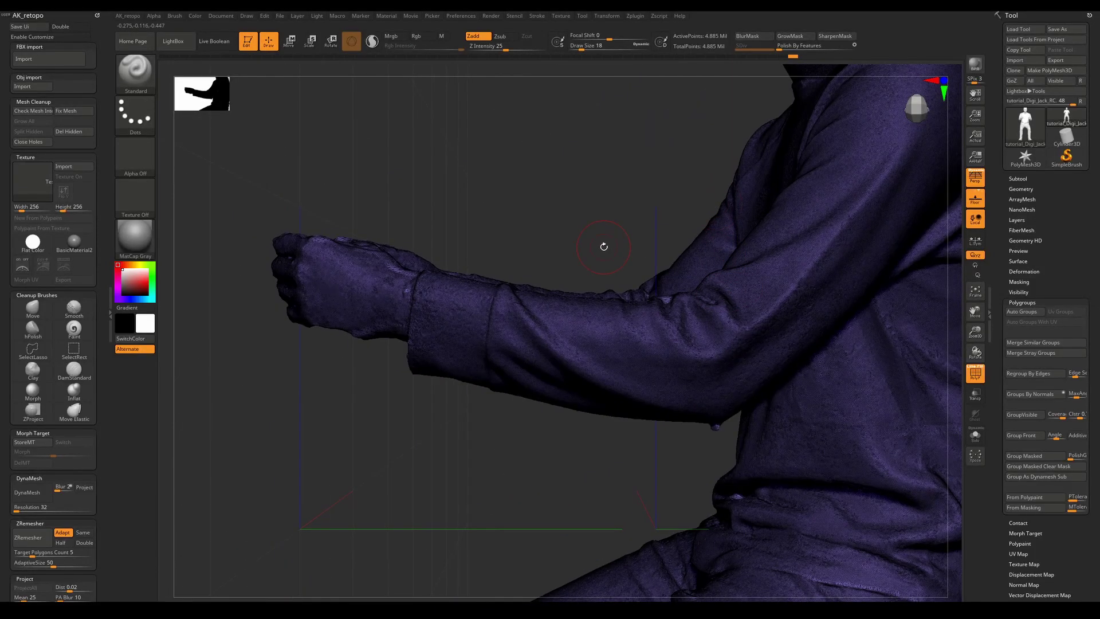
{"action": "key", "text": "f"}
{"action": "mouse_move", "coordinate": [572, 363]}
{"action": "right_mouse_down"}
{"action": "mouse_move", "coordinate": [622, 363]}
{"action": "mouse_move", "coordinate": [597, 338]}
{"action": "mouse_move", "coordinate": [543, 178]}
{"action": "right_mouse_up"}
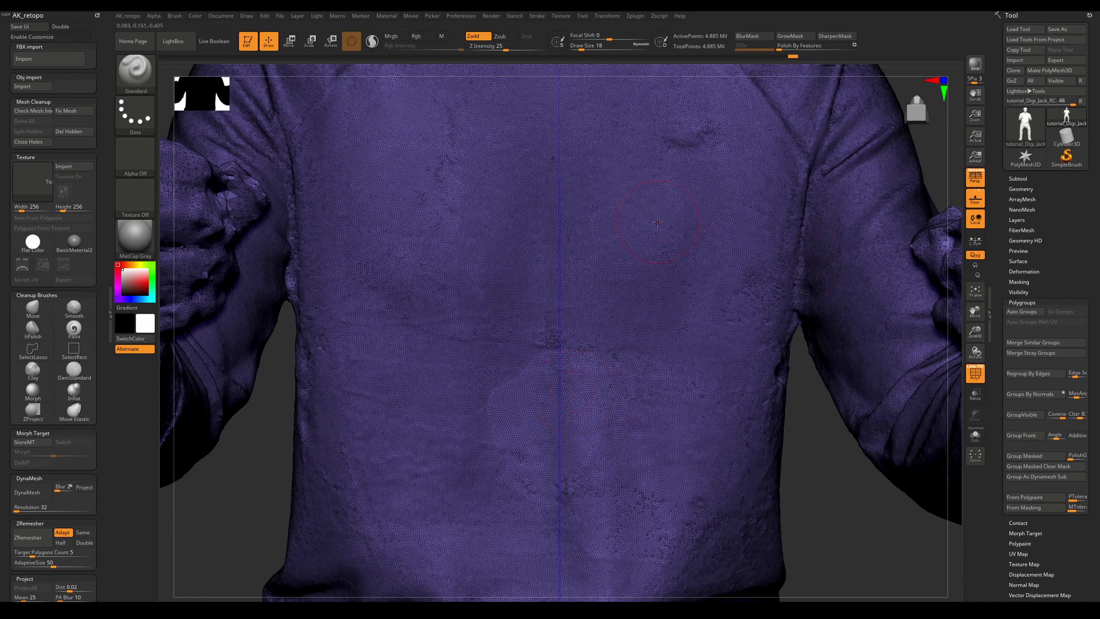
{"action": "key", "text": "f"}
{"action": "right_click_drag", "start_coordinate": [623, 224], "coordinate": [605, 228]}
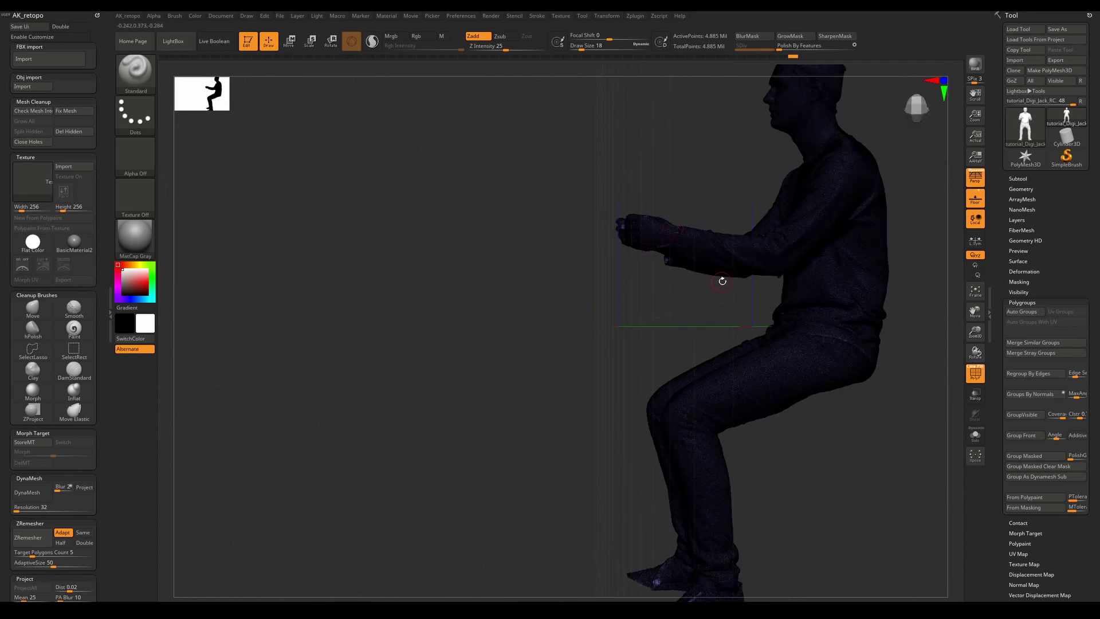
{"action": "right_click_drag", "start_coordinate": [722, 281], "coordinate": [779, 262]}
{"action": "key", "text": "f"}
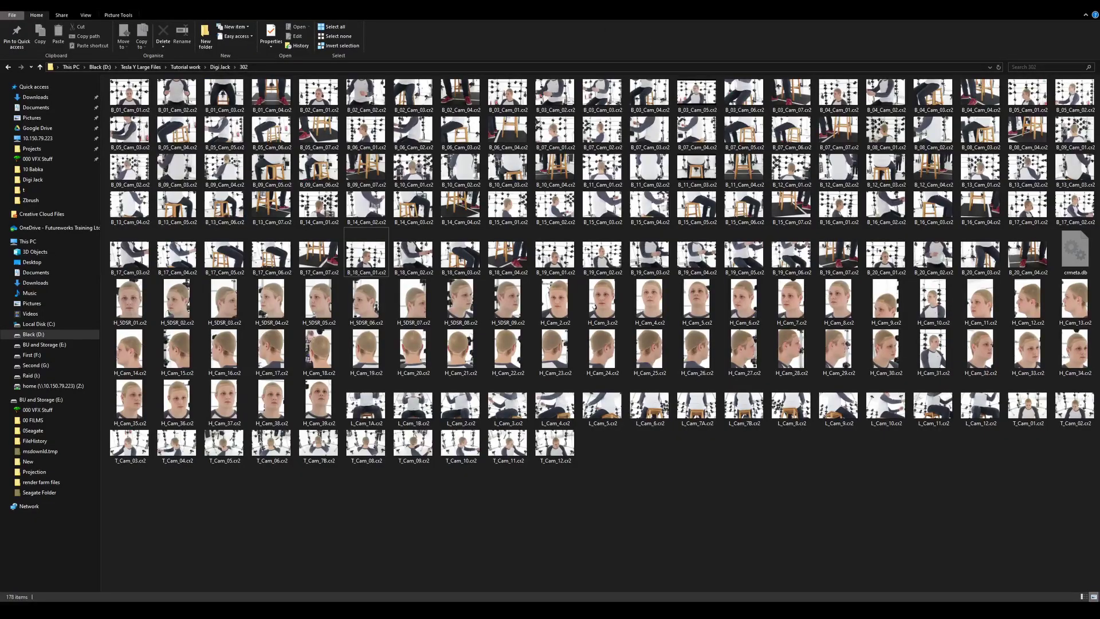
- Load tutorial_Digi_Jack_Z_Clean.OBJ and Male_Textured.OBJ from the Digi Jack folder into Wrap's node graph
{"action": "left_click_drag", "start_coordinate": [397, 22], "coordinate": [412, 43]}
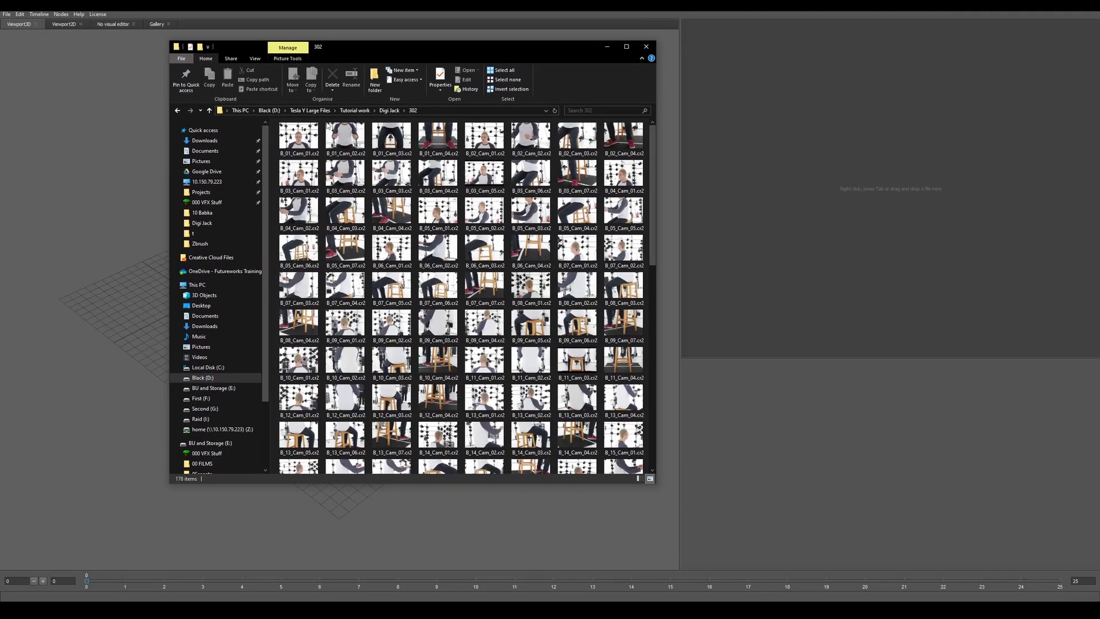
{"action": "left_click", "coordinate": [389, 110]}
{"action": "left_click", "coordinate": [370, 294]}
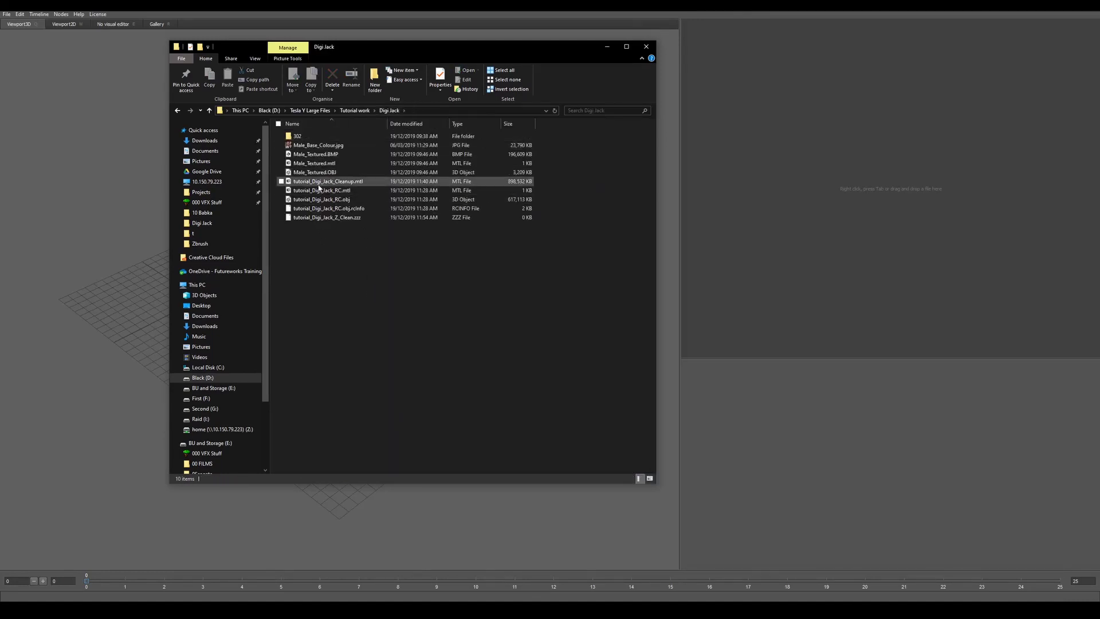
{"action": "left_click", "coordinate": [324, 220]}
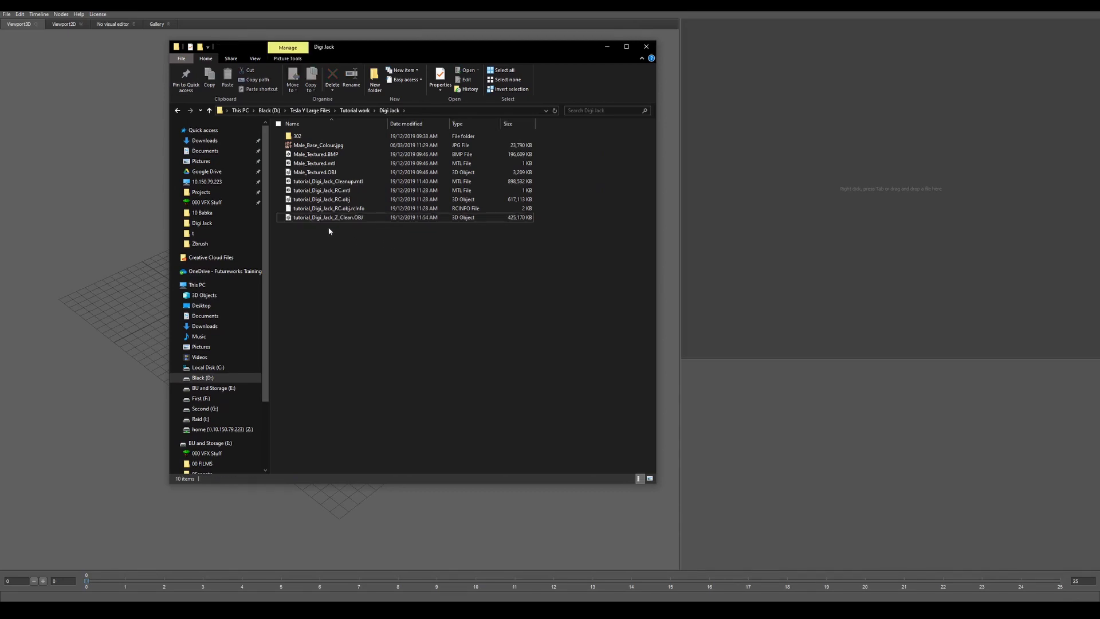
{"action": "left_click_drag", "start_coordinate": [321, 218], "coordinate": [809, 213]}
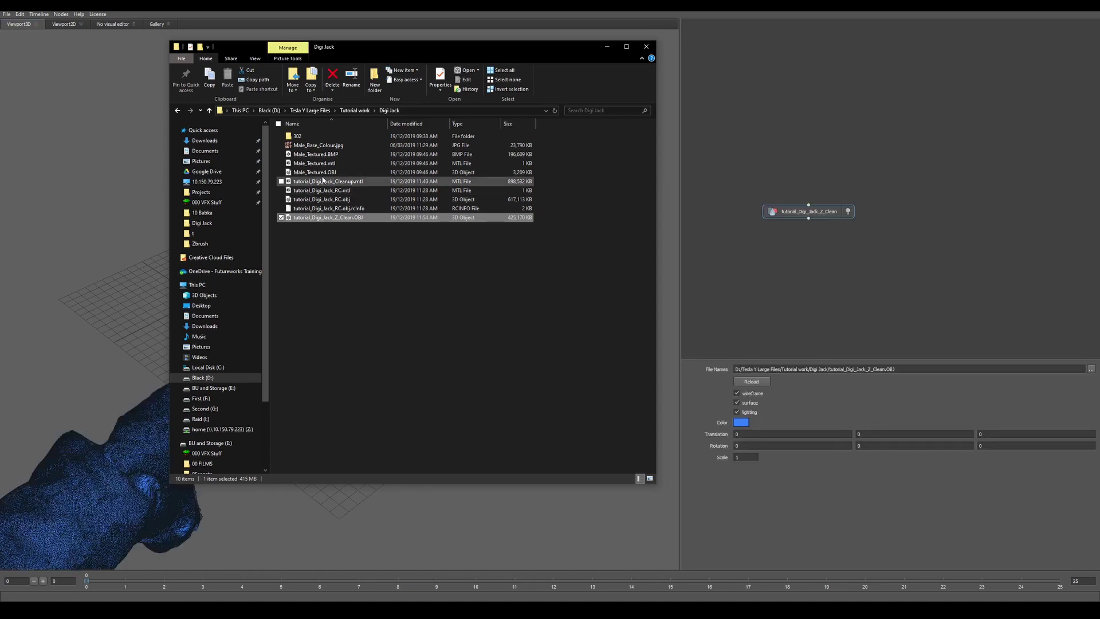
{"action": "left_click_drag", "start_coordinate": [313, 175], "coordinate": [934, 282]}
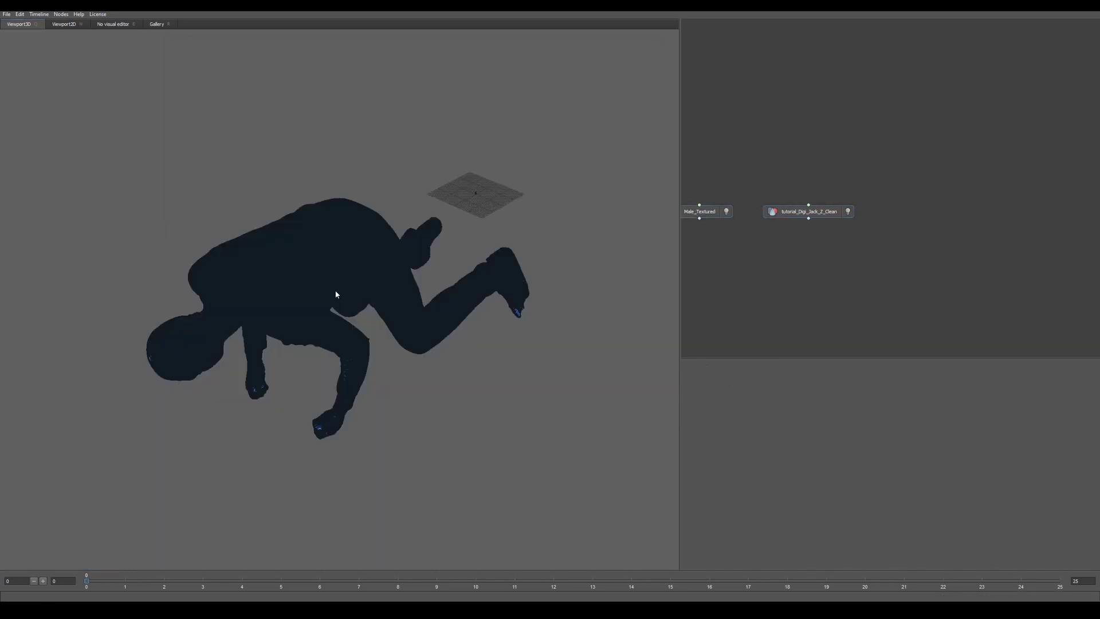
- Hide the tutorial_Digi_Jack_Z_Clean scan and examine the Male_Textured base mesh's topology around the torso, hips and legs
{"action": "left_click", "coordinate": [727, 213]}
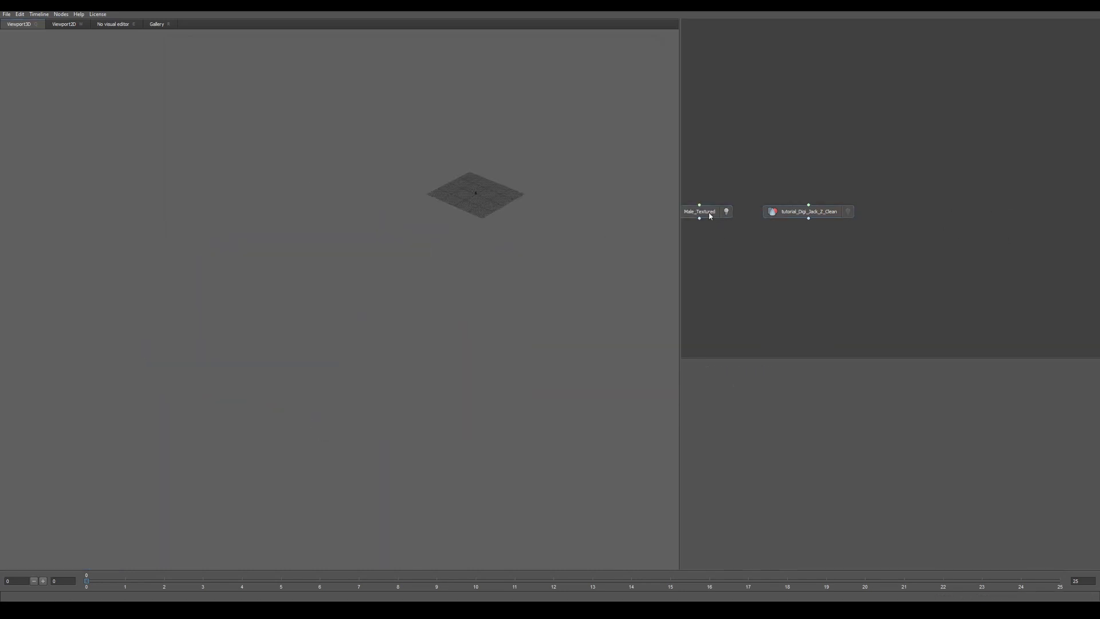
{"action": "key", "text": "f"}
{"action": "left_click_drag", "start_coordinate": [452, 204], "coordinate": [537, 299]}
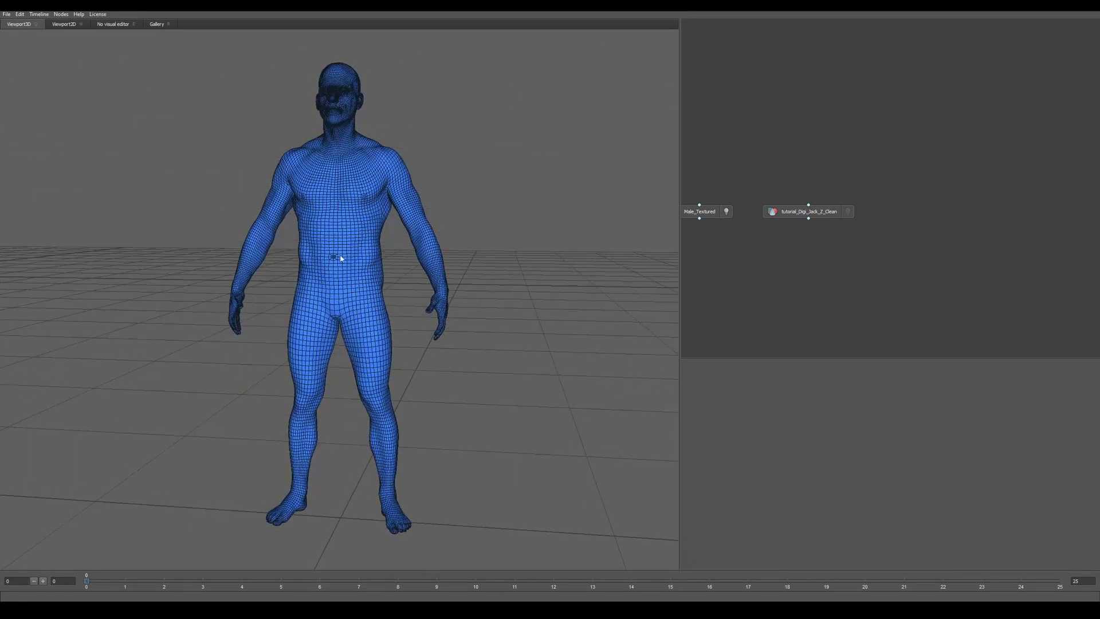
{"action": "scroll", "coordinate": [342, 261], "scroll_direction": "up", "scroll_amount": 5}
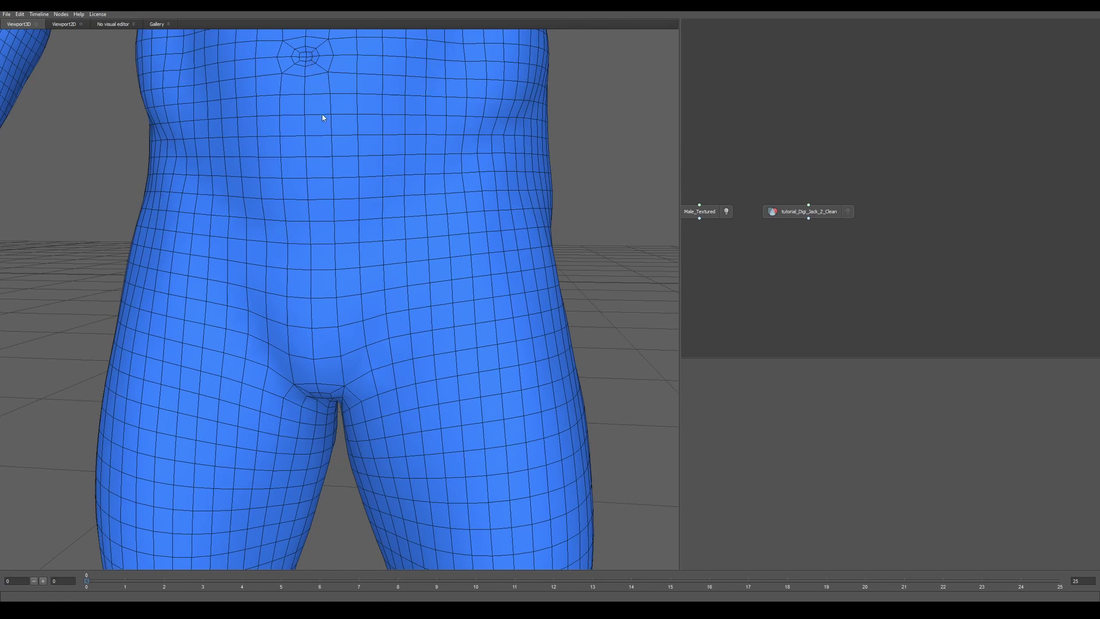
{"action": "scroll", "coordinate": [322, 114], "scroll_direction": "down", "scroll_amount": 5}
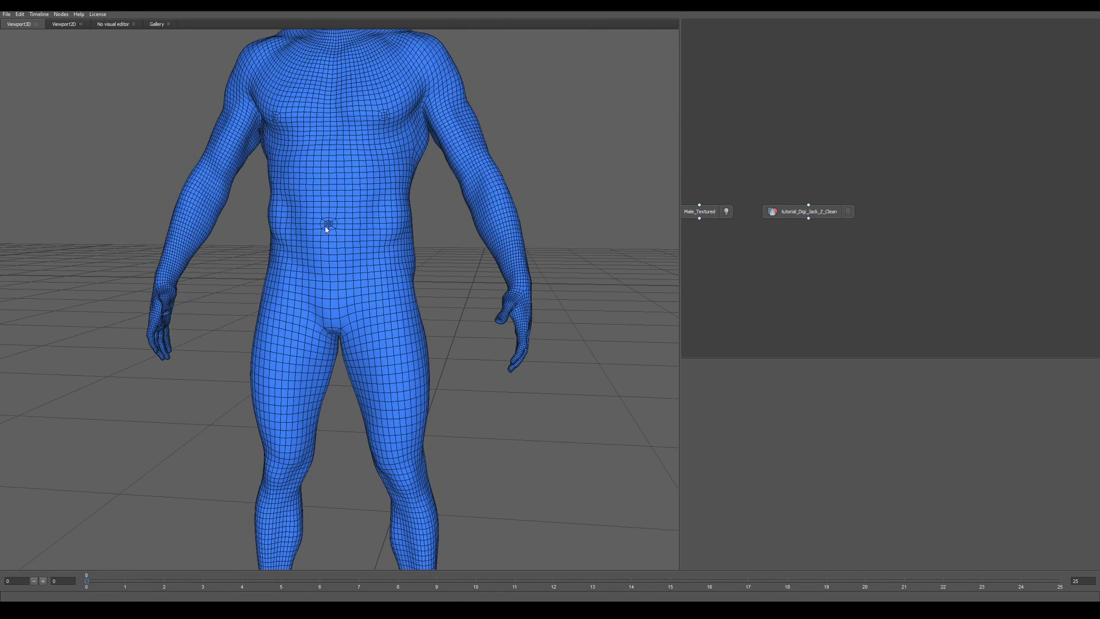
{"action": "scroll", "coordinate": [385, 112], "scroll_direction": "up", "scroll_amount": 3}
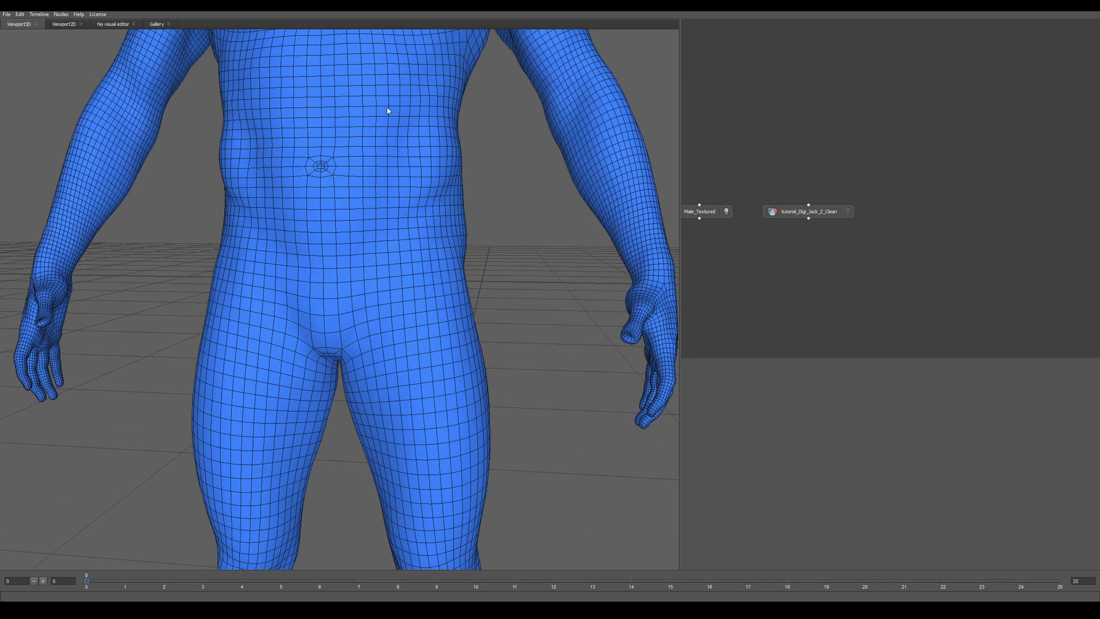
{"action": "scroll", "coordinate": [387, 109], "scroll_direction": "down", "scroll_amount": 5}
{"action": "scroll", "coordinate": [386, 106], "scroll_direction": "up", "scroll_amount": 2}
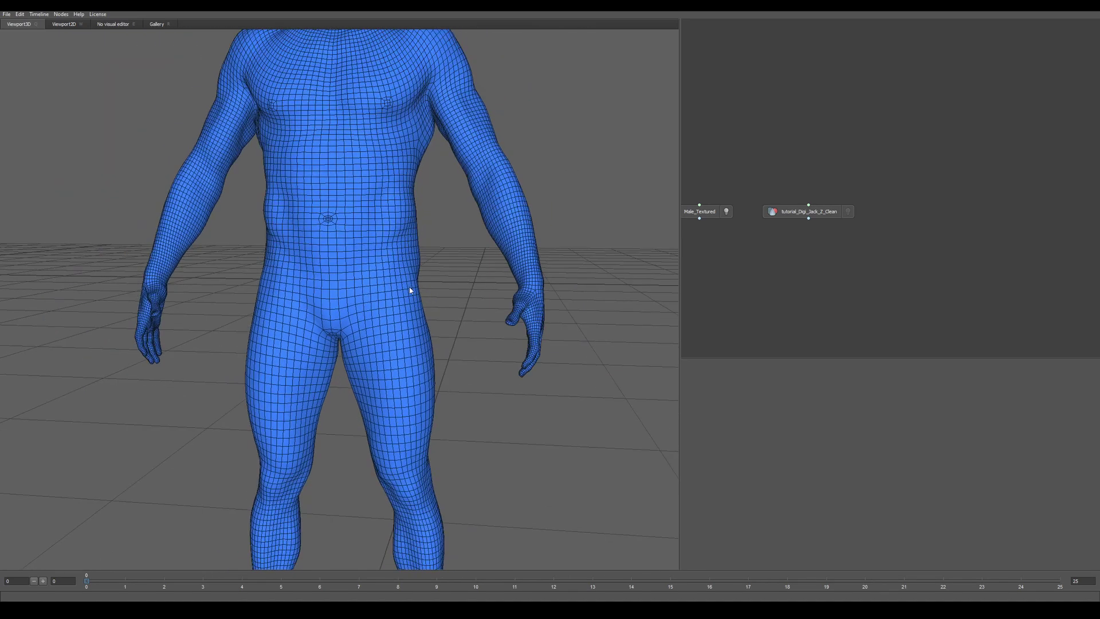
- Examine the Male_Textured base mesh's topology on the legs, feet, head and arms, finishing on the whole figure
{"action": "scroll", "coordinate": [376, 504], "scroll_direction": "down", "scroll_amount": 5}
{"action": "left_click_drag", "start_coordinate": [400, 509], "coordinate": [389, 499]}
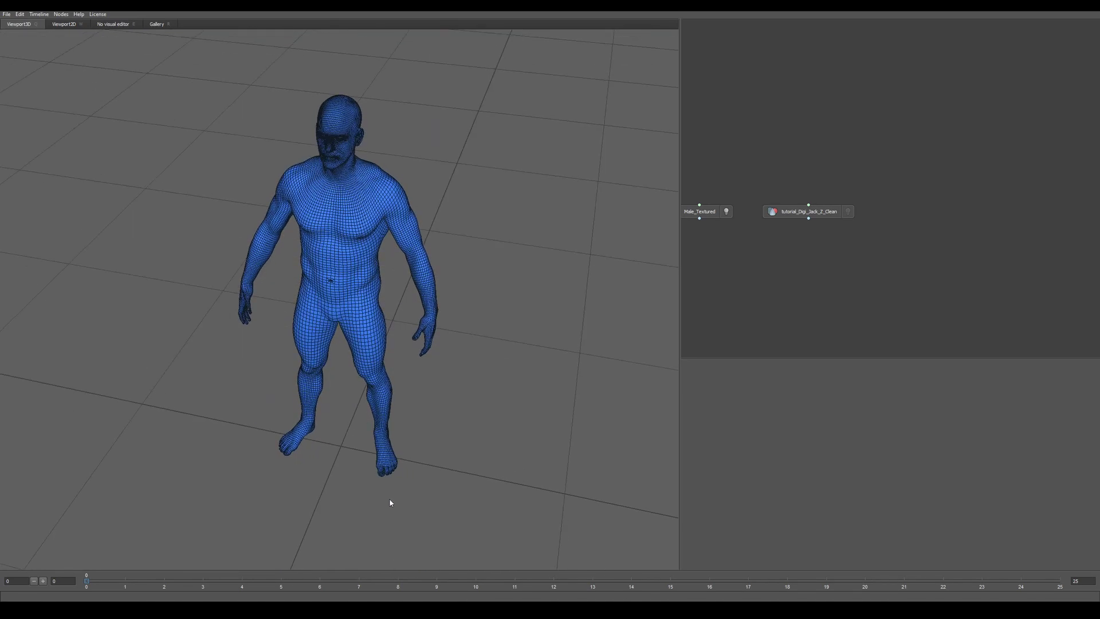
{"action": "scroll", "coordinate": [399, 514], "scroll_direction": "up", "scroll_amount": 5}
{"action": "middle_click_drag", "start_coordinate": [400, 515], "coordinate": [384, 350]}
{"action": "scroll", "coordinate": [417, 549], "scroll_direction": "up", "scroll_amount": 3}
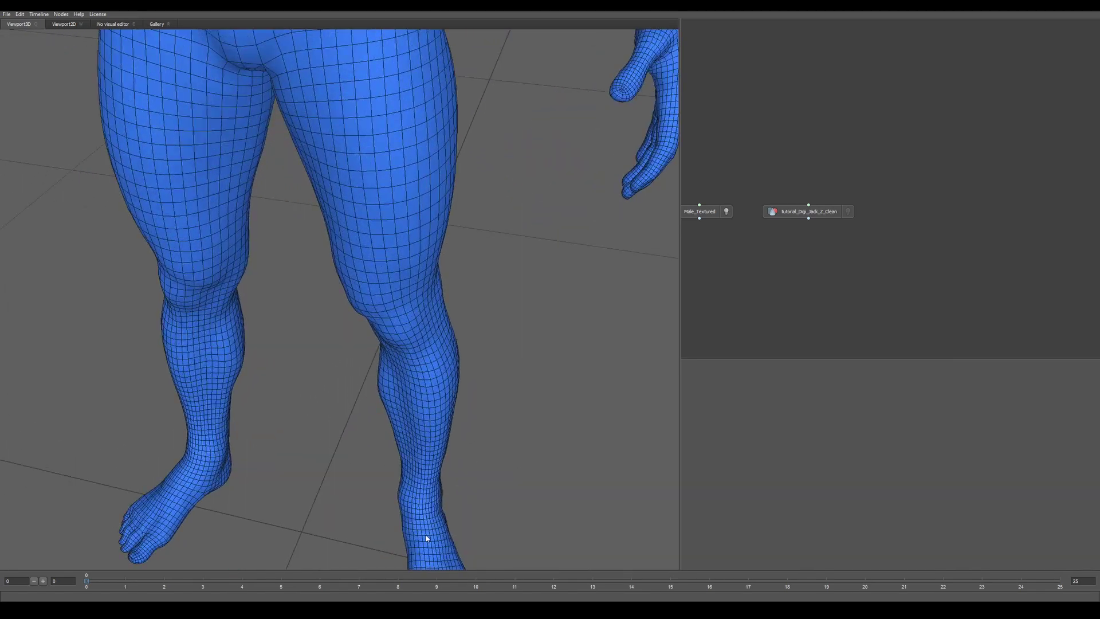
{"action": "middle_click_drag", "start_coordinate": [430, 533], "coordinate": [387, 382]}
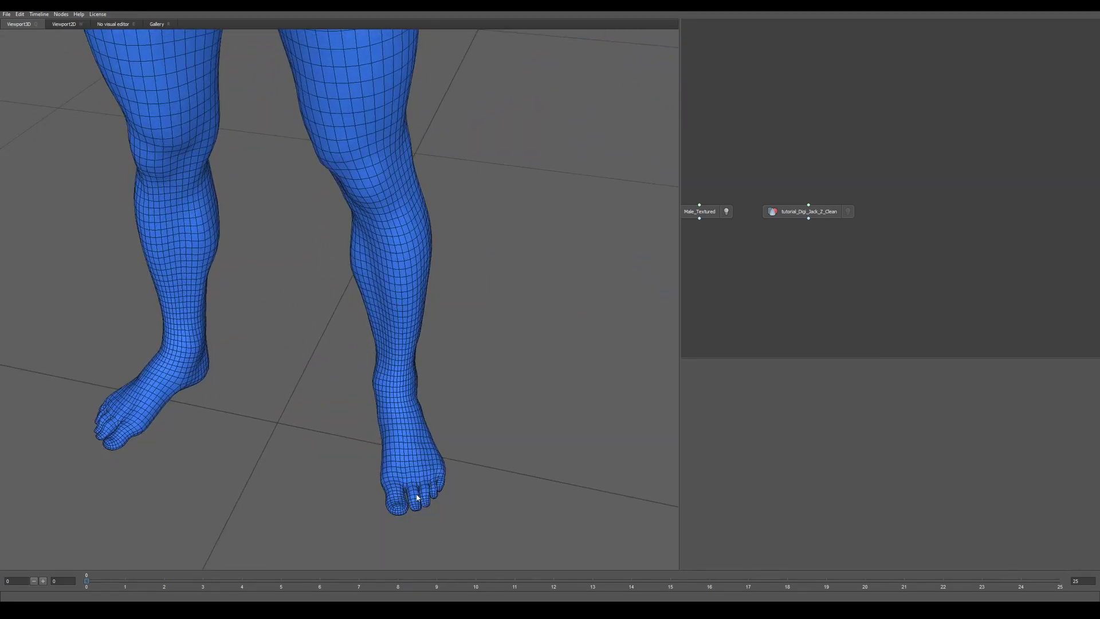
{"action": "scroll", "coordinate": [412, 475], "scroll_direction": "down", "scroll_amount": 4}
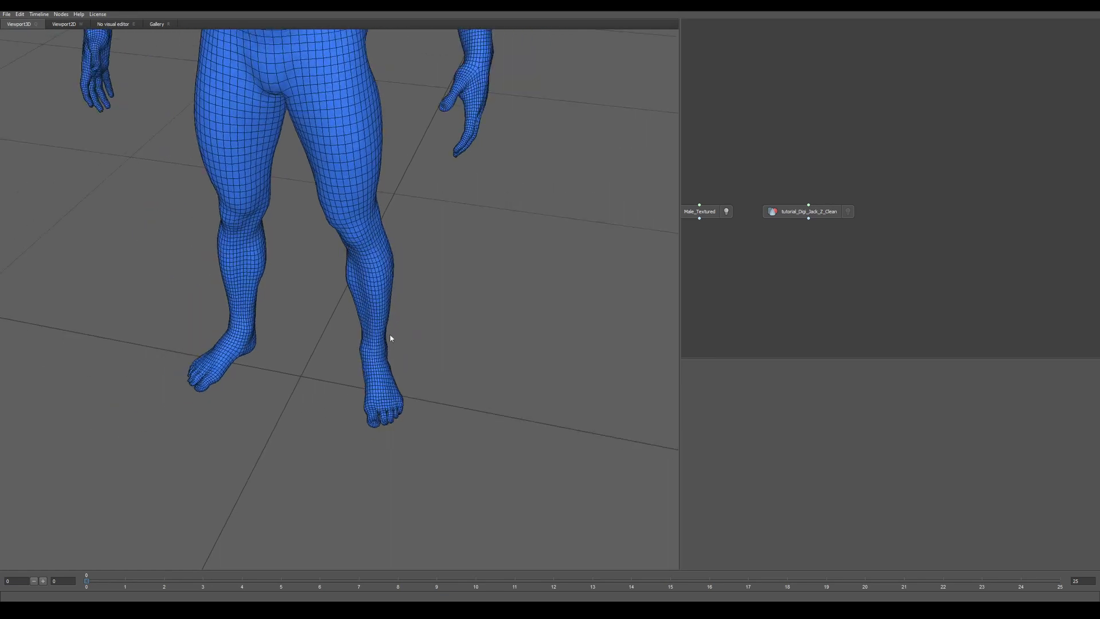
{"action": "middle_click_drag", "start_coordinate": [389, 333], "coordinate": [369, 475]}
{"action": "middle_click_drag", "start_coordinate": [435, 295], "coordinate": [589, 542]}
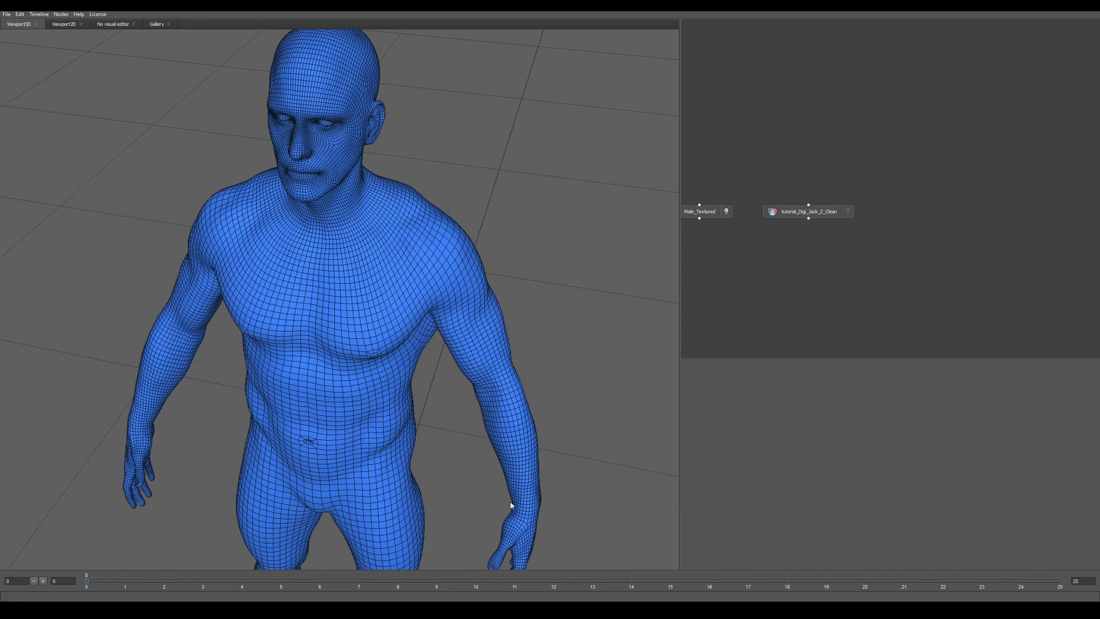
{"action": "left_click_drag", "start_coordinate": [493, 504], "coordinate": [379, 324]}
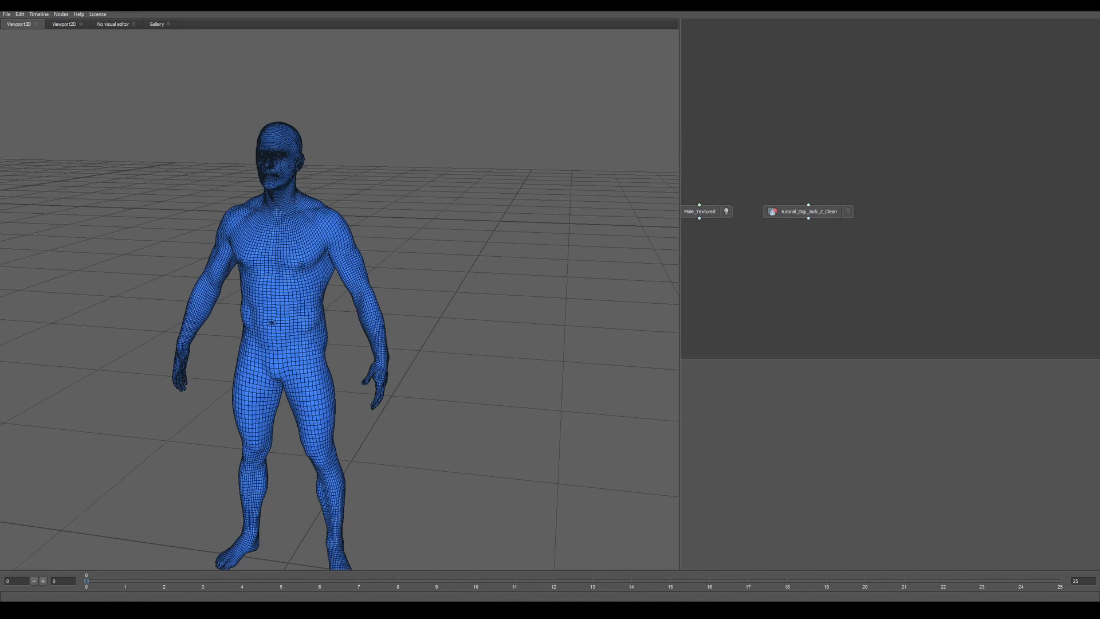
- Switch to Maya, display the wireframe over the shaded Male_Textured mesh and frame the navel area
{"action": "mouse_move", "coordinate": [326, 612]}
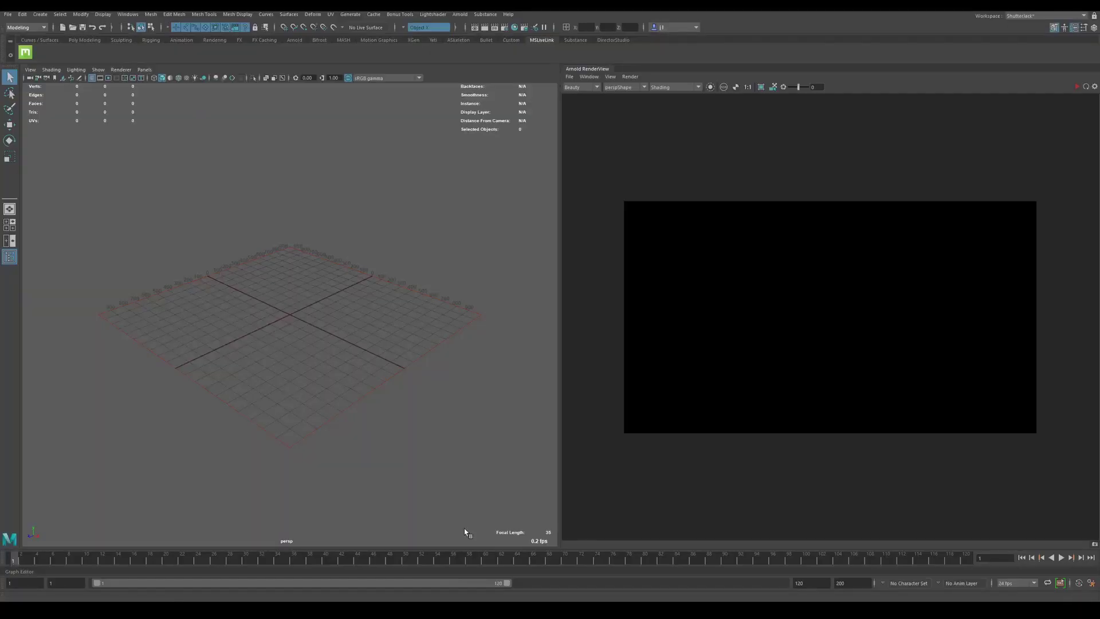
{"action": "key", "text": "alt+Tab"}
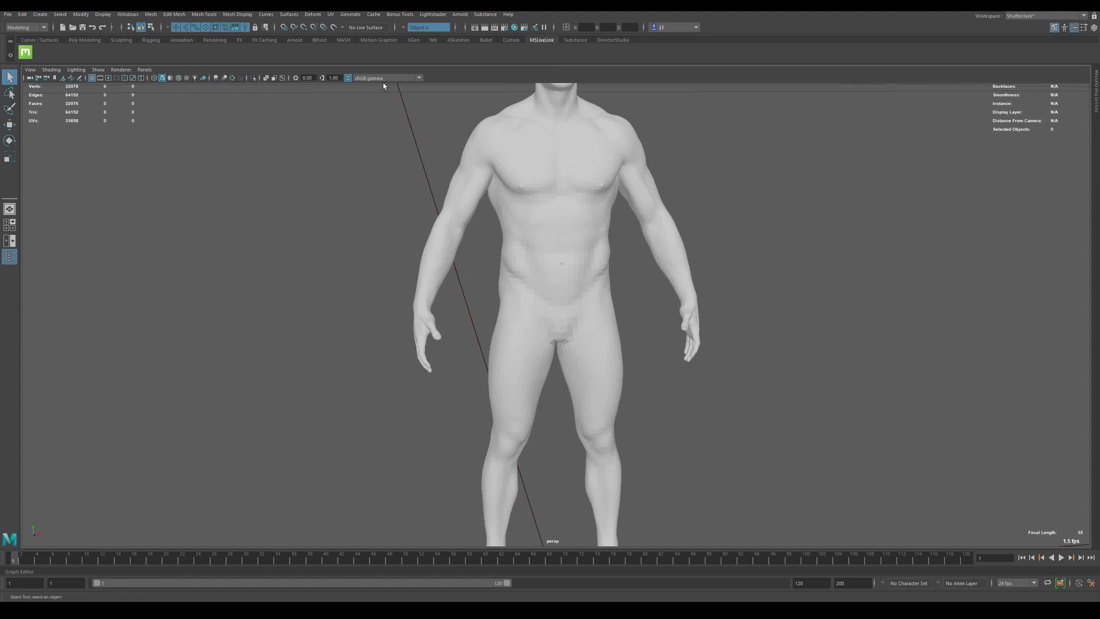
{"action": "left_click", "coordinate": [153, 78]}
{"action": "left_click", "coordinate": [163, 78]}
{"action": "left_click", "coordinate": [178, 78]}
{"action": "scroll", "coordinate": [570, 275], "scroll_direction": "up", "scroll_amount": 6}
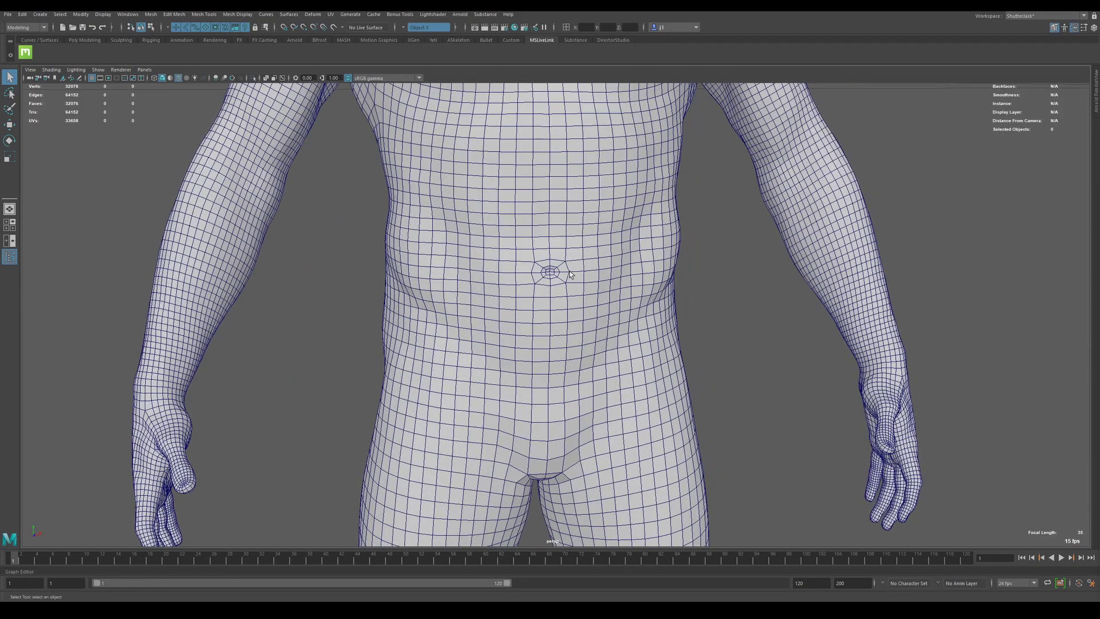
{"action": "scroll", "coordinate": [570, 275], "scroll_direction": "up", "scroll_amount": 4}
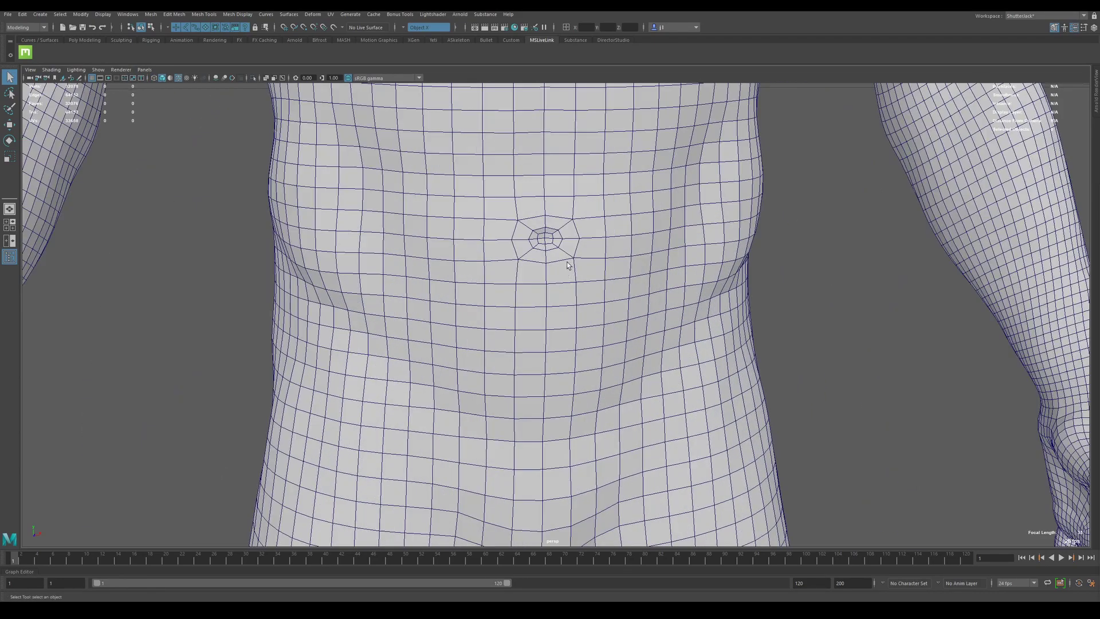
- Select the dense patch of faces forming the navel in face mode and delete it
{"action": "right_click", "coordinate": [562, 256]}
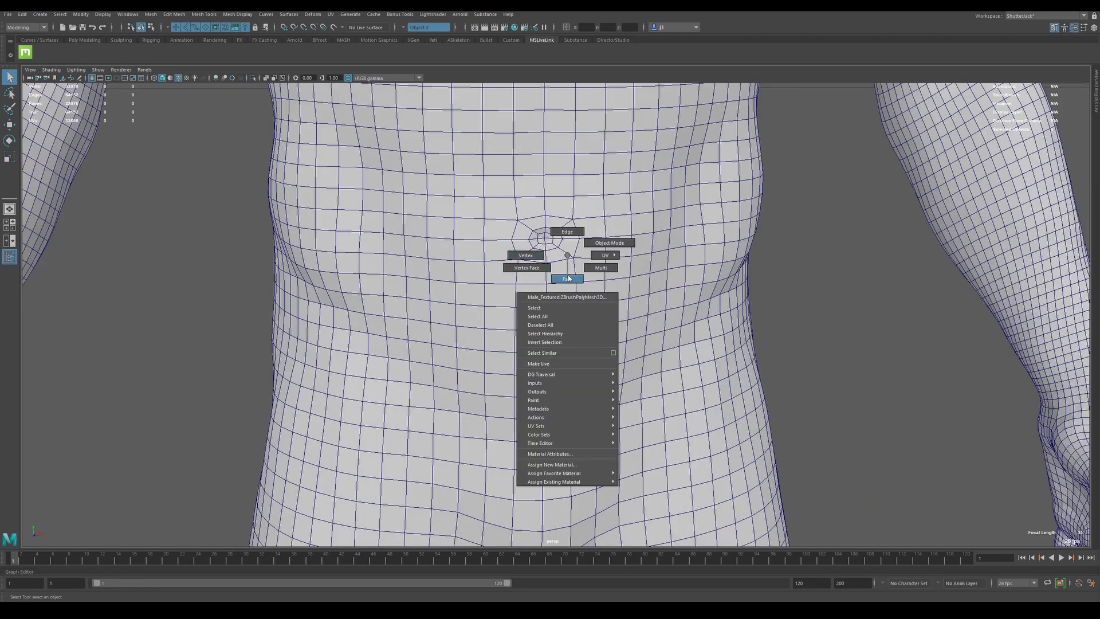
{"action": "left_click", "coordinate": [567, 279]}
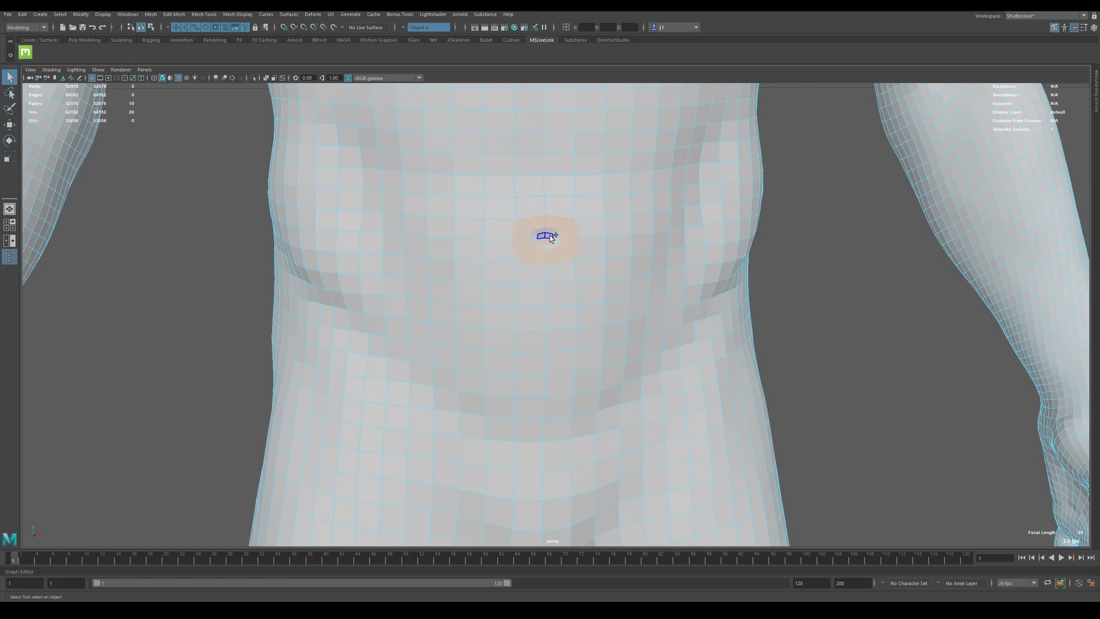
{"action": "key", "text": "shift+period"}
{"action": "key", "text": "Delete"}
{"action": "left_click_drag", "start_coordinate": [573, 242], "coordinate": [574, 268], "text": "alt"}
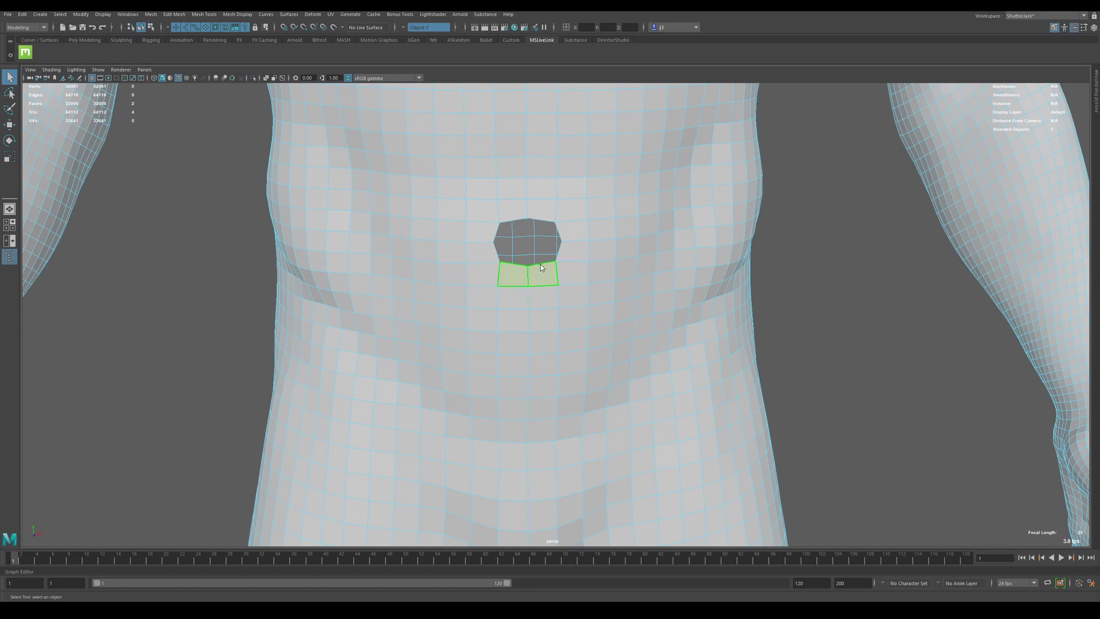
- Bridge the upper and lower border edges of the navel hole
{"action": "right_click_drag", "start_coordinate": [548, 265], "coordinate": [546, 264]}
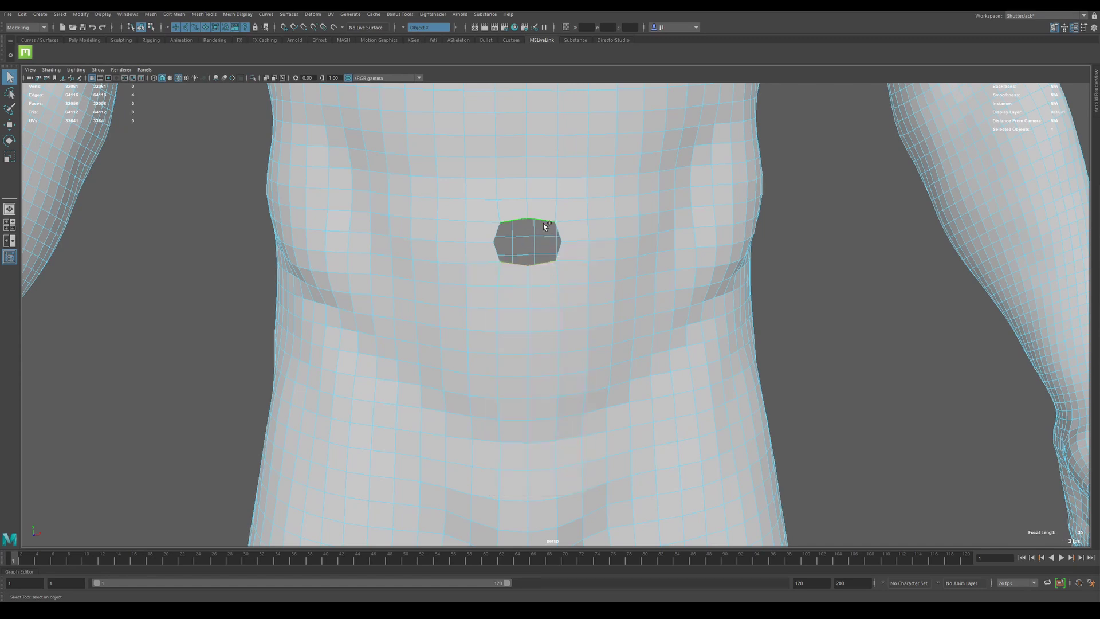
{"action": "mouse_move", "coordinate": [544, 225]}
{"action": "right_mouse_down", "text": "shift"}
{"action": "mouse_move", "coordinate": [570, 236]}
{"action": "mouse_move", "coordinate": [509, 232]}
{"action": "mouse_move", "coordinate": [583, 228]}
{"action": "mouse_move", "coordinate": [552, 222]}
{"action": "right_mouse_up", "text": "shift"}
{"action": "right_click_drag", "start_coordinate": [544, 226], "coordinate": [544, 226], "text": "shift"}
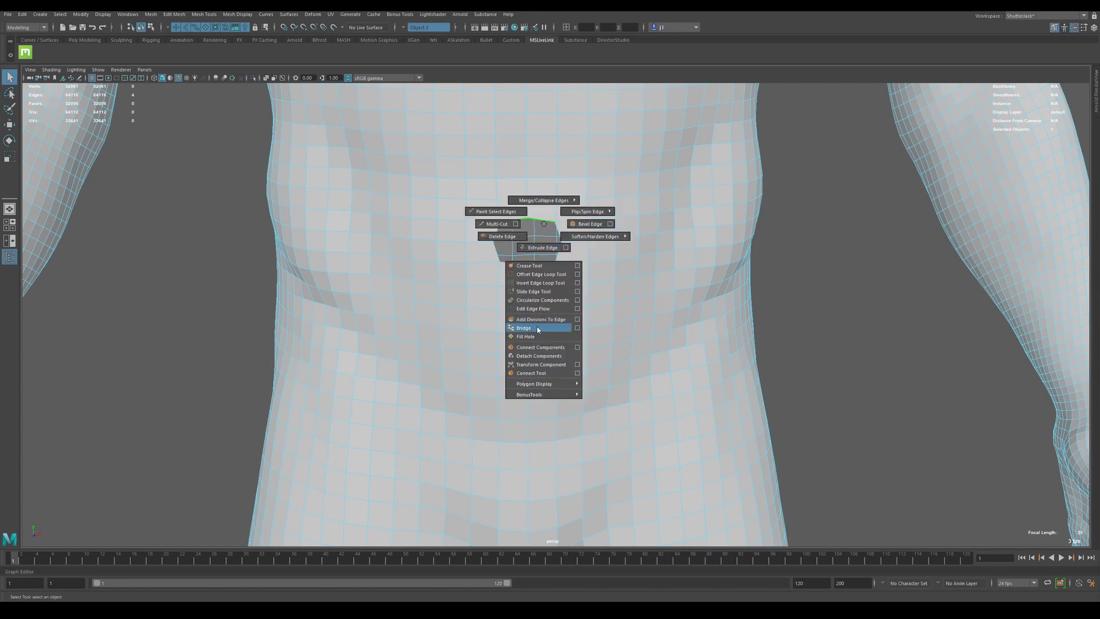
{"action": "right_click_drag", "start_coordinate": [535, 338], "coordinate": [535, 337], "text": "shift"}
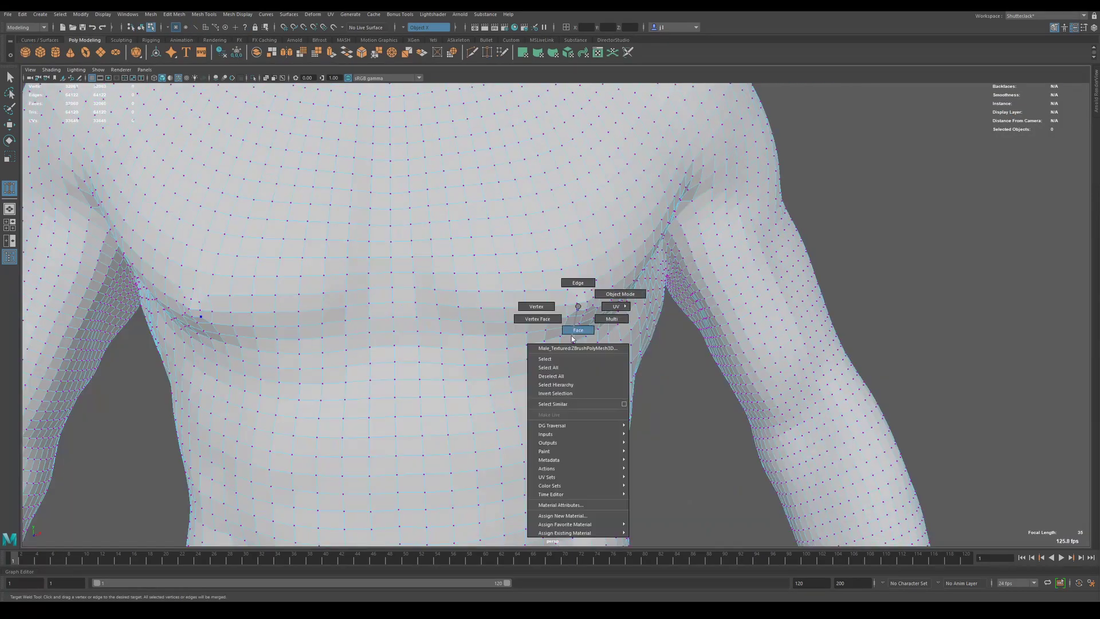
- Delete the dense nipple faces on the chest and close the openings with simpler topology
{"action": "mouse_move", "coordinate": [580, 312]}
{"action": "right_mouse_down"}
{"action": "mouse_move", "coordinate": [594, 303]}
{"action": "mouse_move", "coordinate": [579, 466]}
{"action": "mouse_move", "coordinate": [565, 305]}
{"action": "right_mouse_up"}
{"action": "key", "text": "Delete"}
{"action": "right_click_drag", "start_coordinate": [455, 321], "coordinate": [454, 321], "text": "shift"}
{"action": "right_click_drag", "start_coordinate": [559, 294], "coordinate": [560, 294], "text": "shift"}
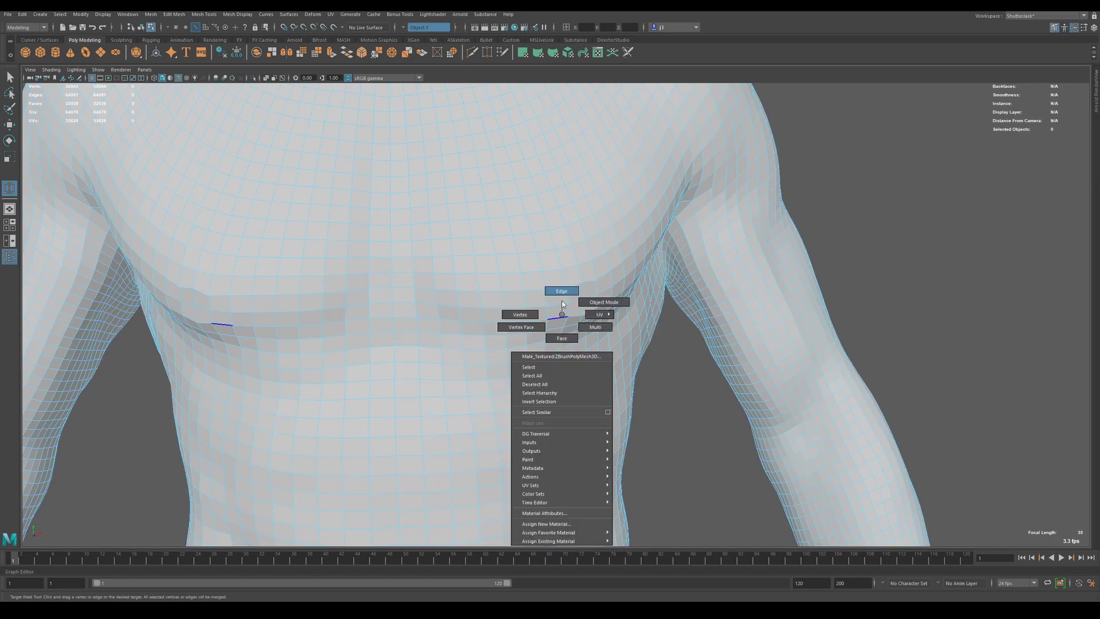
- Bridge the top and bottom edges of the rectangular navel hole with 2 divisions
{"action": "left_click_drag", "start_coordinate": [568, 293], "coordinate": [531, 393], "text": "alt"}
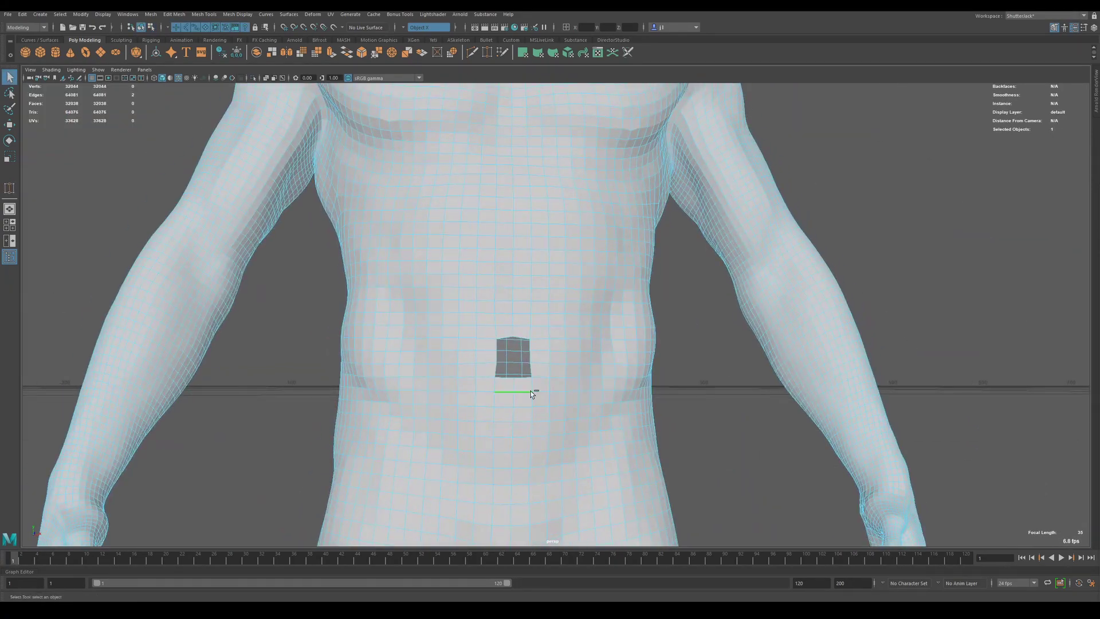
{"action": "scroll", "coordinate": [554, 394], "scroll_direction": "up", "scroll_amount": 3}
{"action": "left_click", "coordinate": [575, 262]}
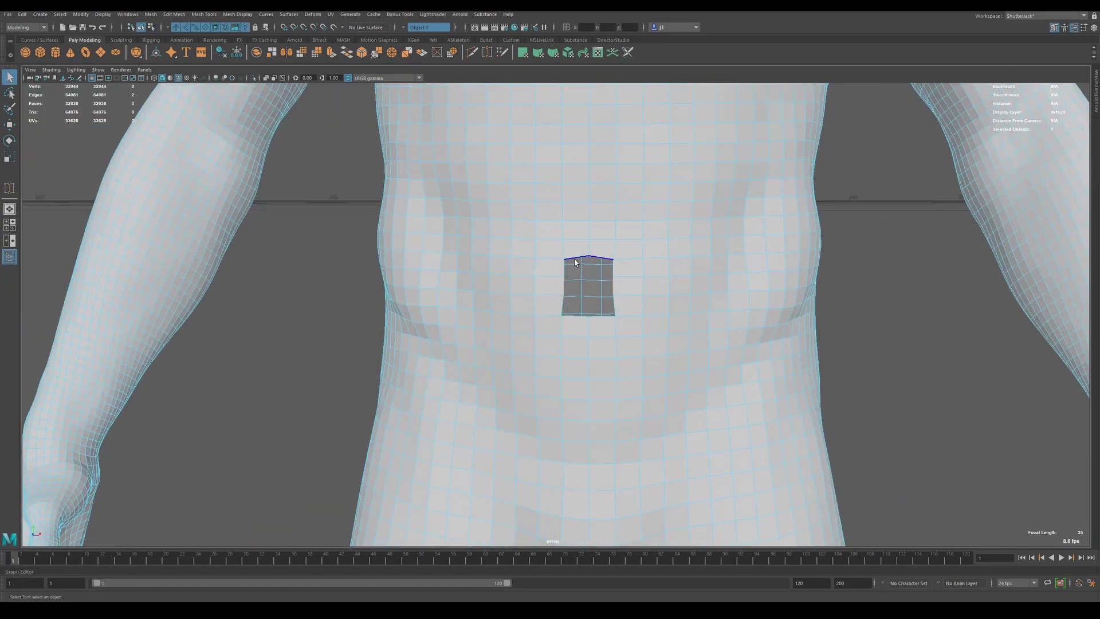
{"action": "right_click_drag", "start_coordinate": [599, 309], "coordinate": [599, 309], "text": "shift"}
{"action": "right_click_drag", "start_coordinate": [579, 264], "coordinate": [602, 393], "text": "shift"}
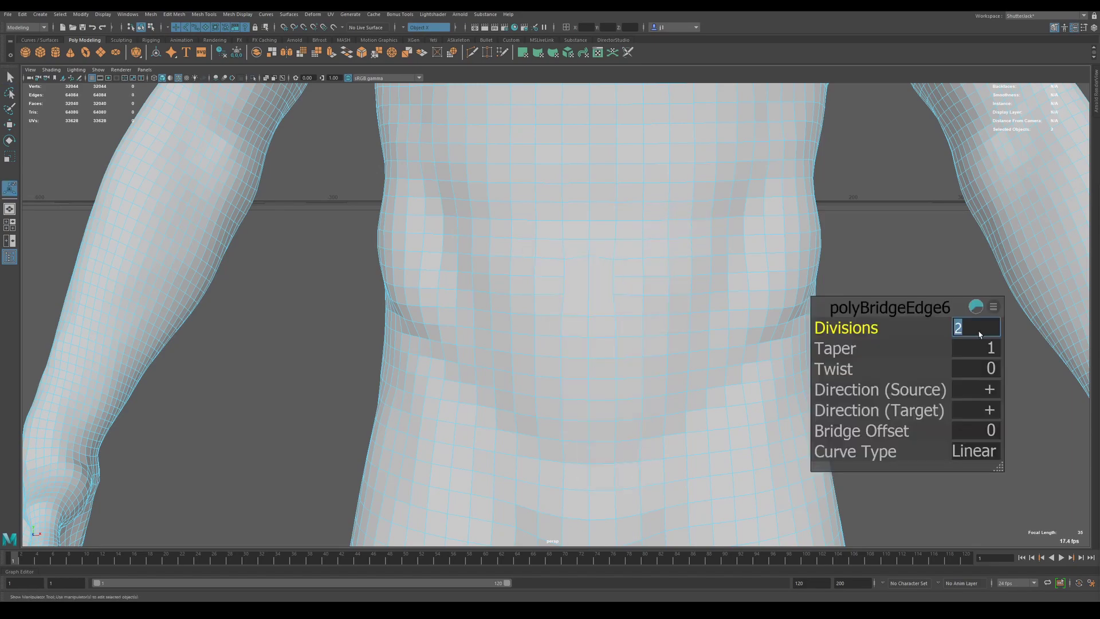
{"action": "key", "text": "q"}
{"action": "scroll", "coordinate": [632, 288], "scroll_direction": "down", "scroll_amount": 2}
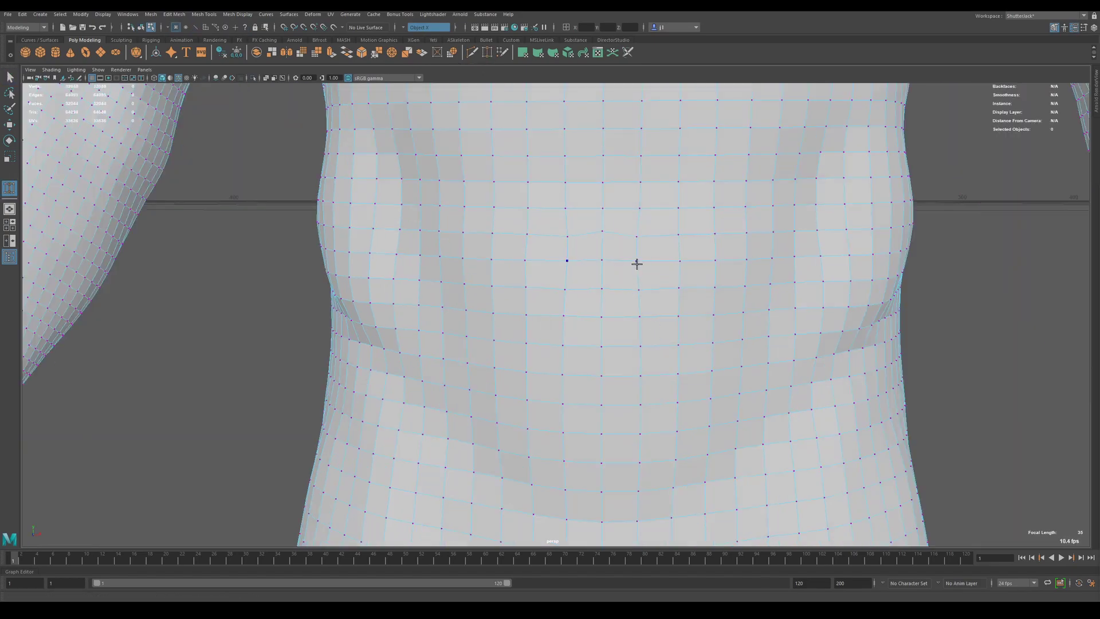
- Discard the edited body mesh and go back to an unmodified copy of Male_Textured
{"action": "scroll", "coordinate": [636, 263], "scroll_direction": "down", "scroll_amount": 5}
{"action": "key", "text": "F8"}
{"action": "key", "text": "w"}
{"action": "left_click_drag", "start_coordinate": [530, 422], "coordinate": [464, 283], "text": "alt"}
{"action": "key", "text": "q"}
{"action": "key", "text": "F11"}
{"action": "double_click", "coordinate": [523, 344]}
{"action": "key", "text": "Delete"}
{"action": "scroll", "coordinate": [453, 342], "scroll_direction": "down", "scroll_amount": 5}
{"action": "left_click_drag", "start_coordinate": [465, 283], "coordinate": [475, 298]}
{"action": "key", "text": "alt+Tab"}
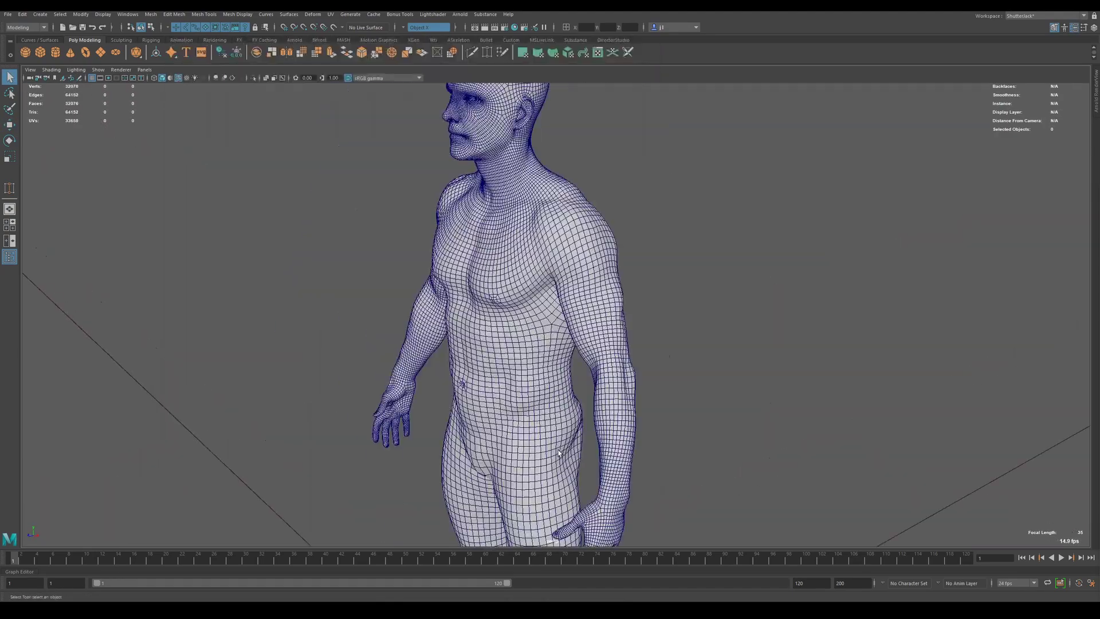
- Bridge the navel hole's upper and lower border edges and connect its two side corners across the patch
{"action": "key", "text": "f"}
{"action": "right_click_drag", "start_coordinate": [677, 350], "coordinate": [665, 487], "text": "shift"}
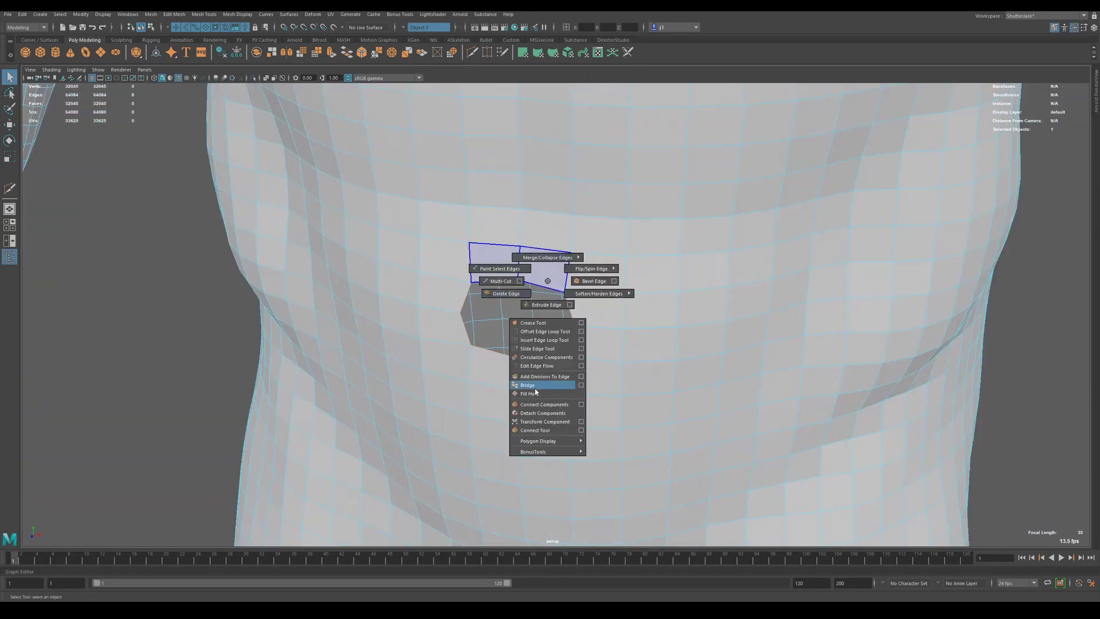
{"action": "right_click_drag", "start_coordinate": [600, 319], "coordinate": [594, 433], "text": "shift"}
{"action": "right_click_drag", "start_coordinate": [604, 343], "coordinate": [596, 480], "text": "shift"}
{"action": "left_click", "coordinate": [460, 313]}
{"action": "left_click", "coordinate": [574, 327]}
{"action": "right_click_drag", "start_coordinate": [498, 295], "coordinate": [579, 278], "text": "shift"}
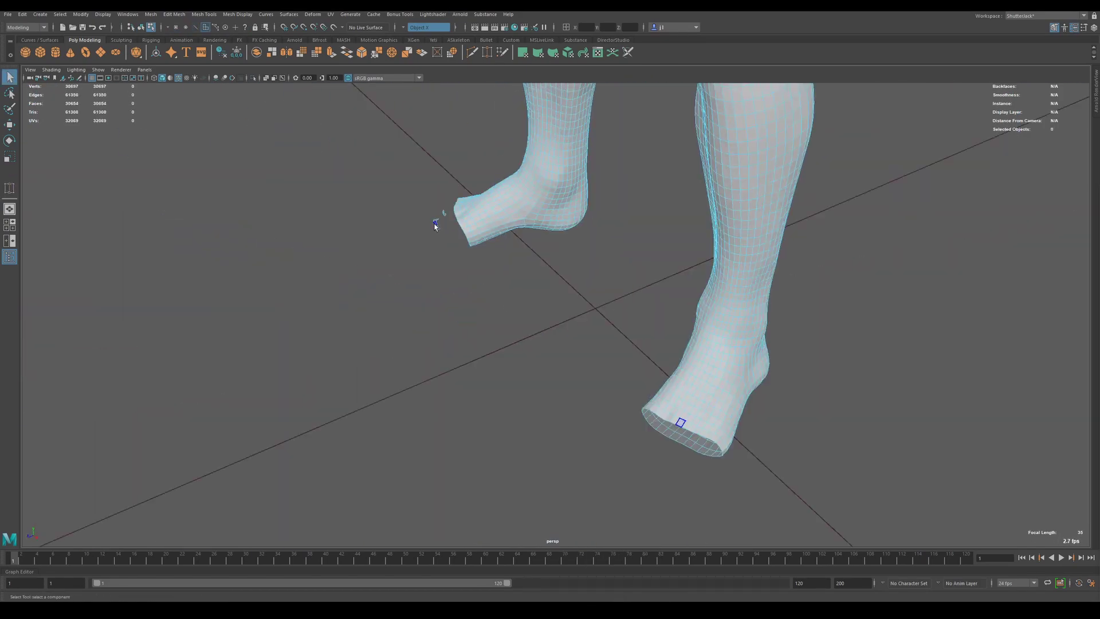
- Delete the loose leftover toe faces in front of the cut feet and close the selection tool's settings
{"action": "key", "text": "alt+Tab"}
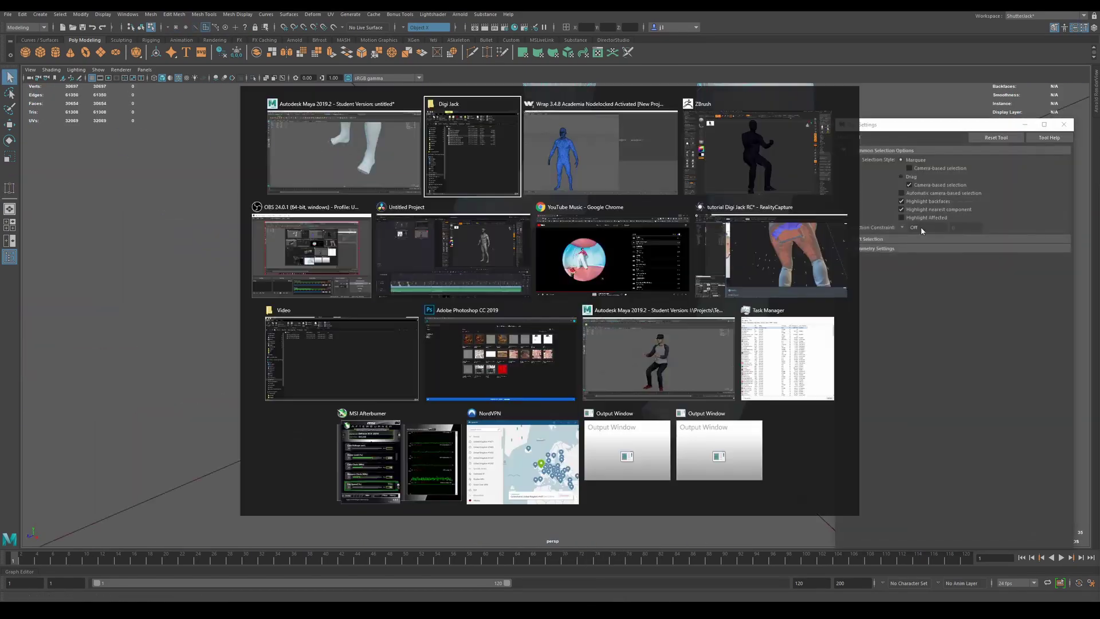
{"action": "left_click", "coordinate": [1064, 124]}
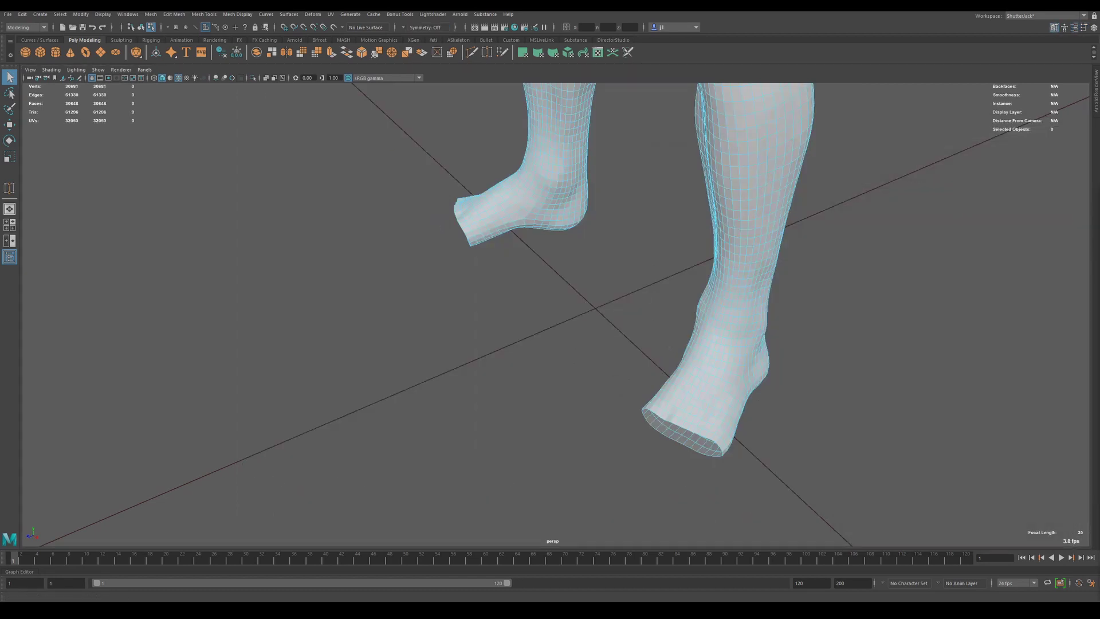
{"action": "key", "text": "alt+Tab"}
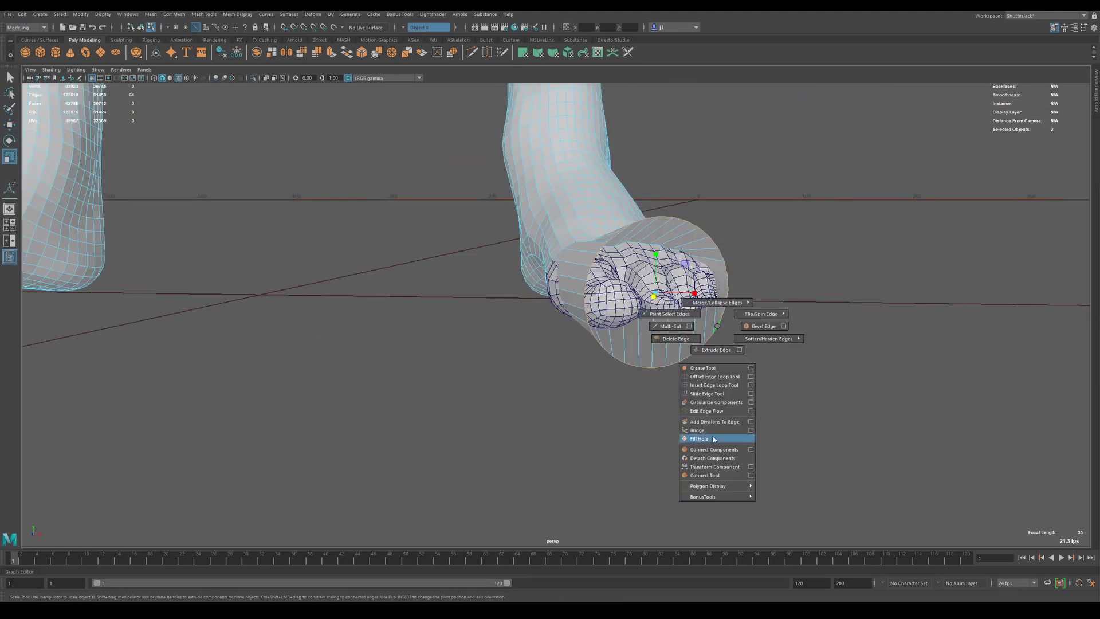
- Fill the open front ends of both feet and extrude the round caps inward with an offset
{"action": "right_click_drag", "start_coordinate": [716, 437], "coordinate": [716, 437]}
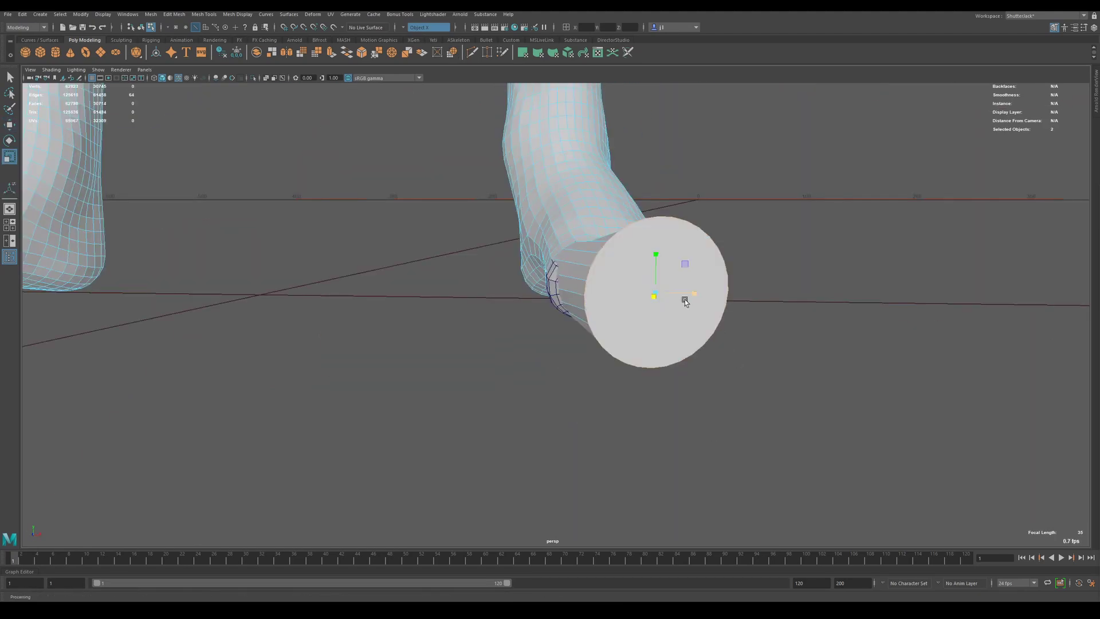
{"action": "key", "text": "ctrl+e"}
{"action": "key", "text": "ctrl+e"}
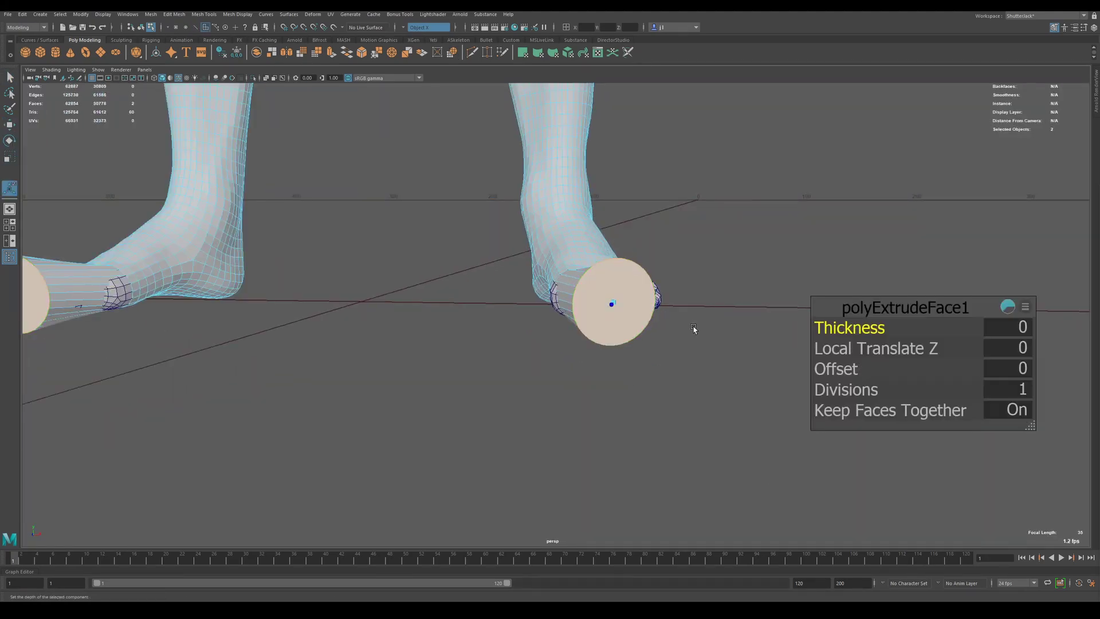
{"action": "middle_click_drag", "start_coordinate": [836, 368], "coordinate": [882, 368]}
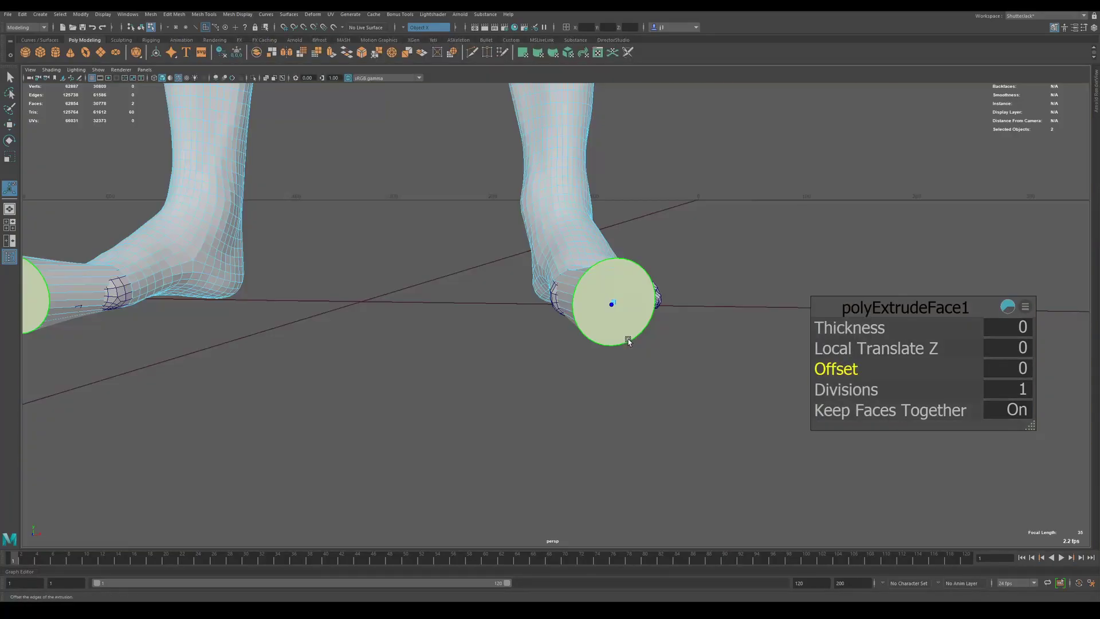
{"action": "right_click", "coordinate": [628, 293]}
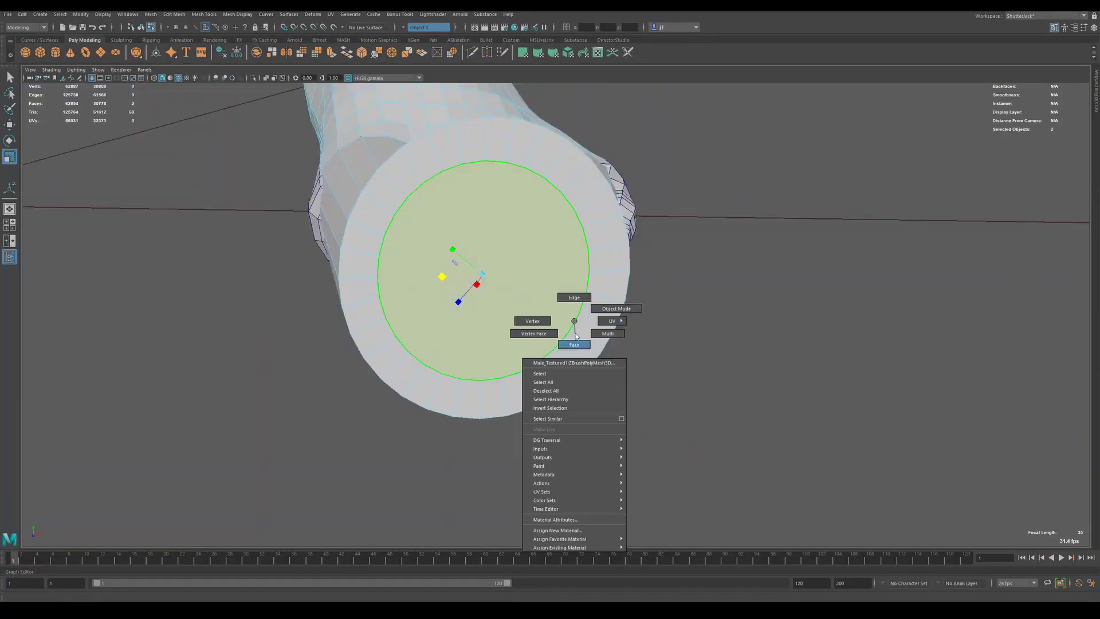
- Try to cut parallel horizontal edges across the inner face of the foot cap with Multi-Cut
{"action": "right_click", "coordinate": [590, 271]}
{"action": "key", "text": "ctrl+shift+x"}
{"action": "left_click", "coordinate": [589, 271]}
{"action": "left_click", "coordinate": [378, 276]}
{"action": "key", "text": "Return"}
{"action": "left_click", "coordinate": [379, 298]}
{"action": "left_click", "coordinate": [586, 292]}
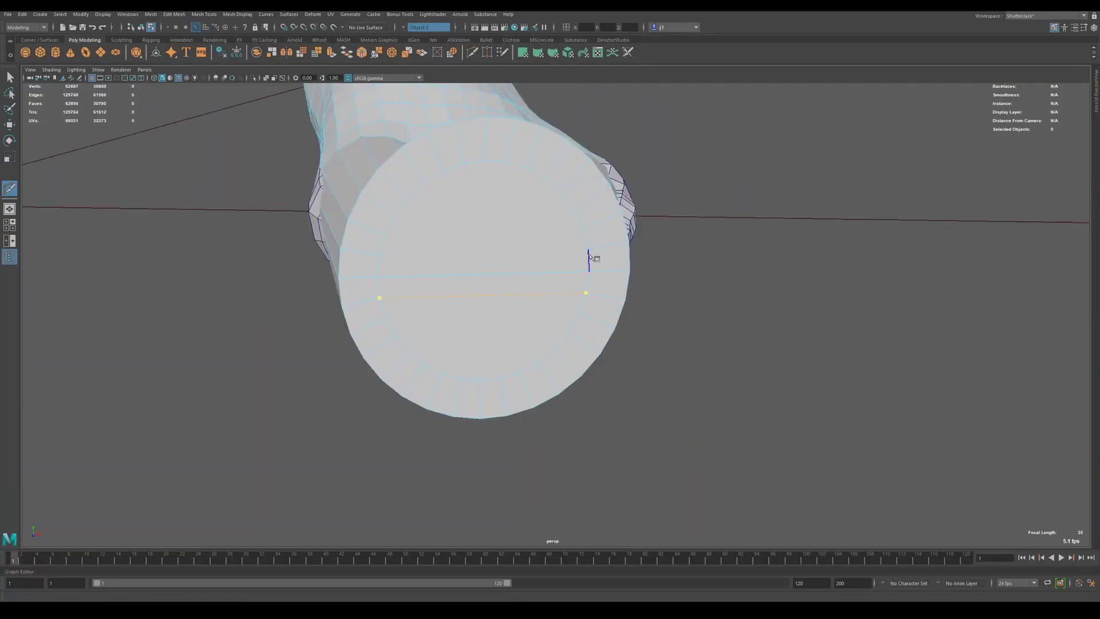
{"action": "left_click", "coordinate": [588, 250]}
{"action": "left_click", "coordinate": [379, 255]}
{"action": "left_click", "coordinate": [8, 78]}
{"action": "key", "text": "ctrl+z"}
{"action": "right_click", "coordinate": [465, 261]}
{"action": "left_click", "coordinate": [630, 260]}
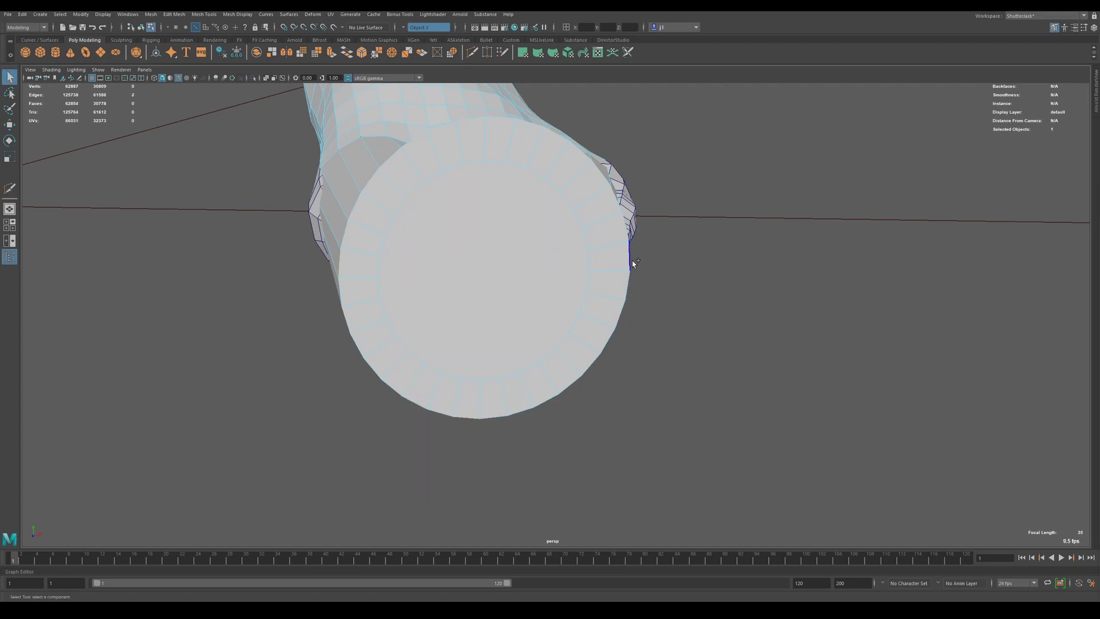
{"action": "left_click_drag", "start_coordinate": [347, 295], "coordinate": [616, 218], "text": "alt"}
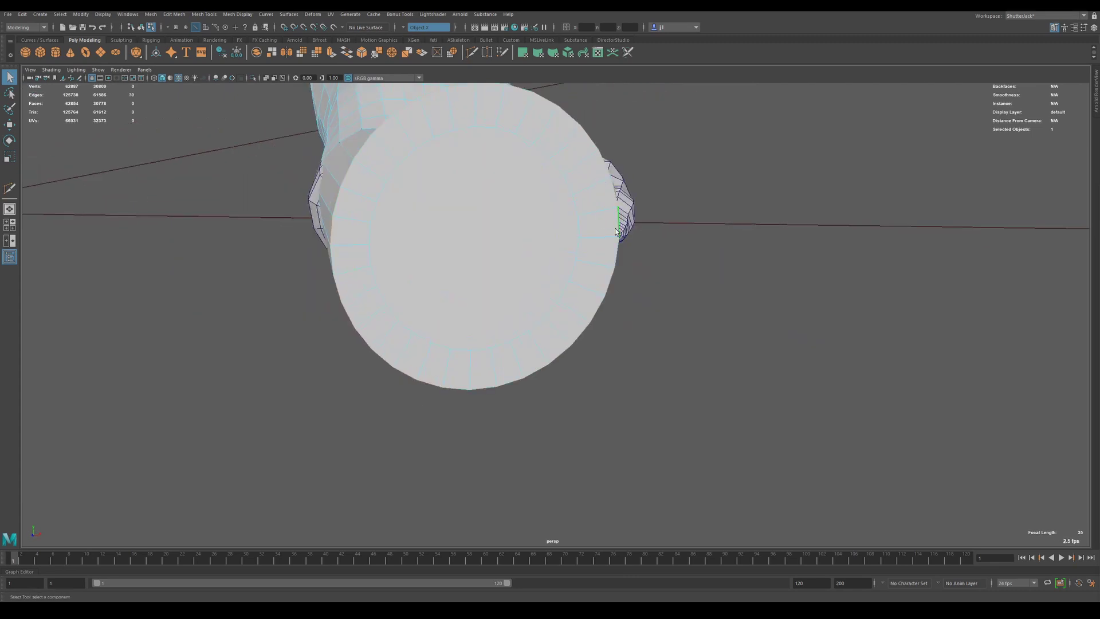
{"action": "key", "text": "ctrl+shift+s"}
{"action": "key", "text": "Escape"}
- Cut parallel horizontal edges across the inner face of one foot's cap with Multi-Cut
{"action": "right_click_drag", "start_coordinate": [474, 265], "coordinate": [405, 247], "text": "shift"}
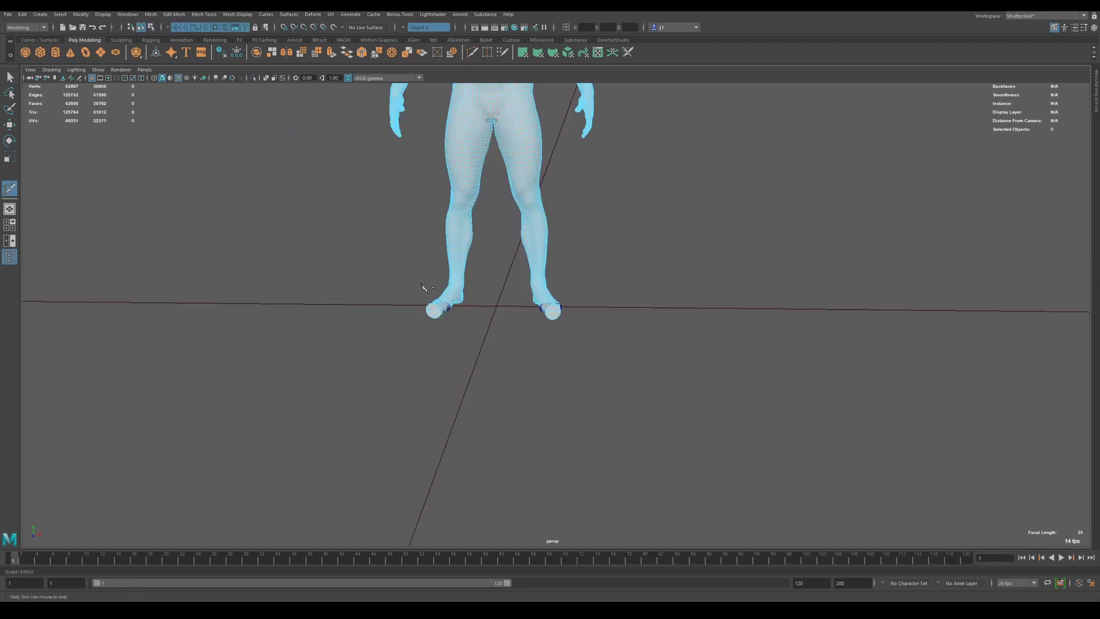
{"action": "scroll", "coordinate": [533, 309], "scroll_direction": "up", "scroll_amount": 3}
{"action": "left_click", "coordinate": [533, 315]}
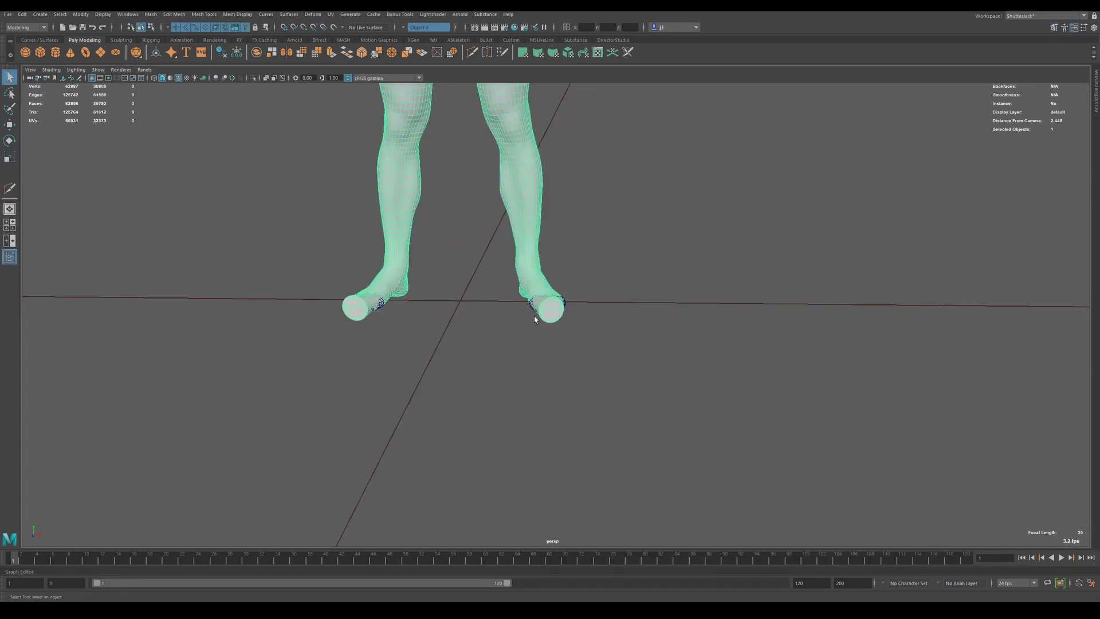
{"action": "scroll", "coordinate": [573, 311], "scroll_direction": "up", "scroll_amount": 10}
{"action": "right_click_drag", "start_coordinate": [589, 303], "coordinate": [589, 316]}
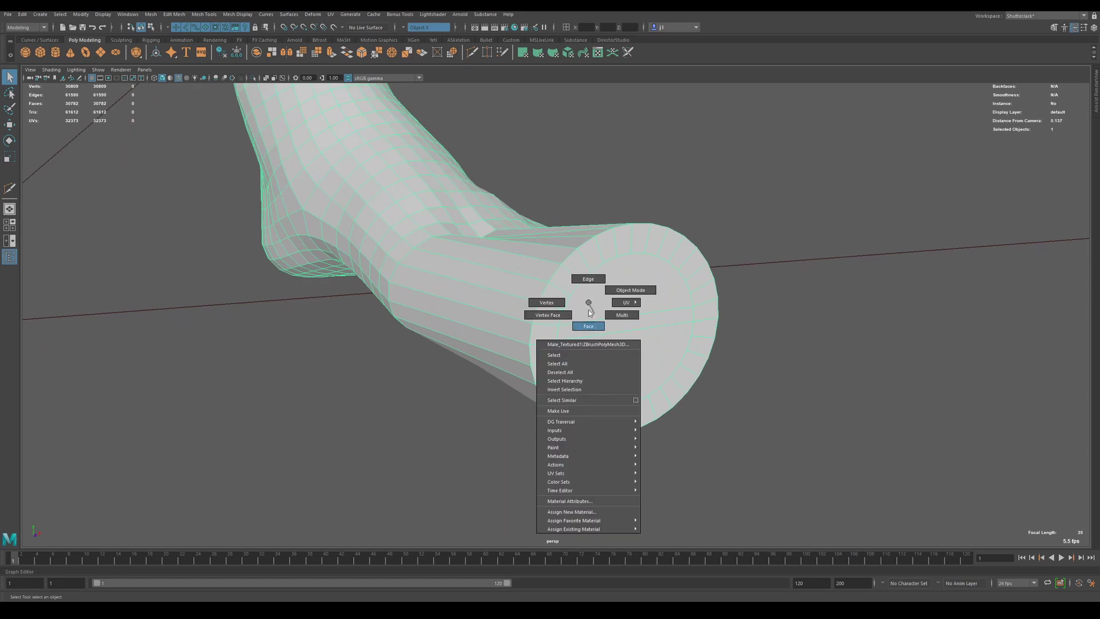
{"action": "right_click_drag", "start_coordinate": [589, 291], "coordinate": [547, 291], "text": "shift"}
{"action": "left_click", "coordinate": [556, 355]}
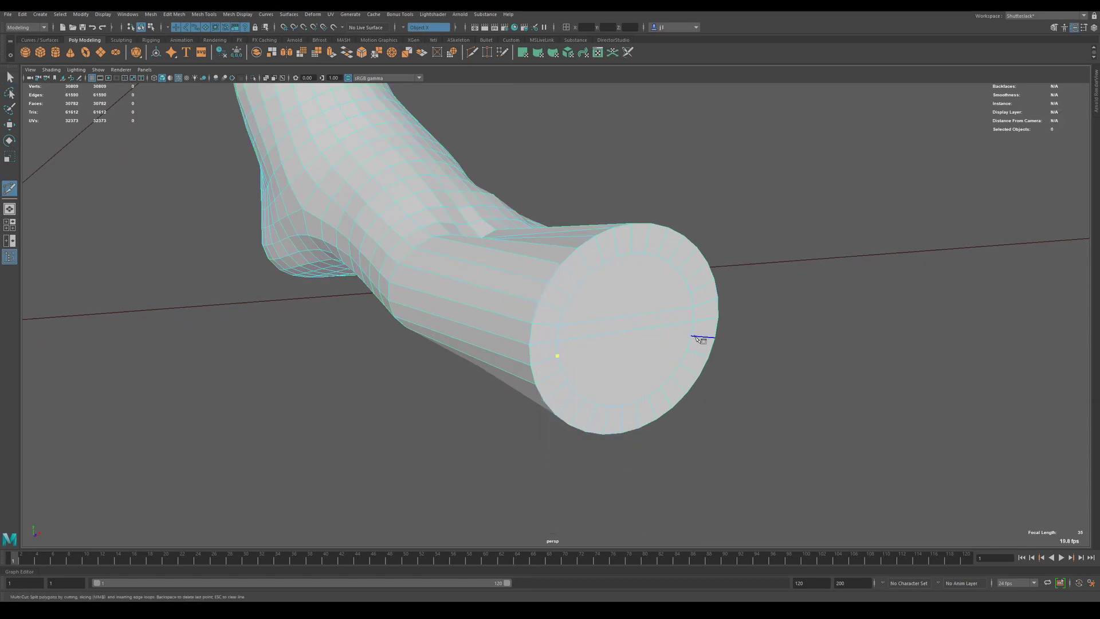
{"action": "left_click", "coordinate": [693, 336]}
{"action": "key", "text": "q"}
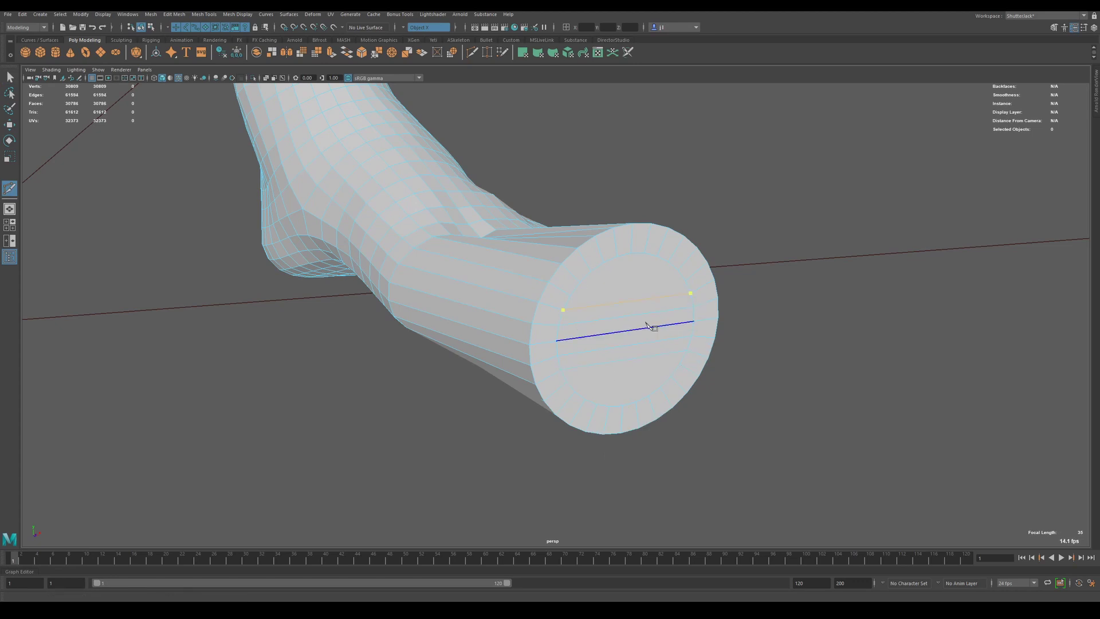
{"action": "key", "text": "q"}
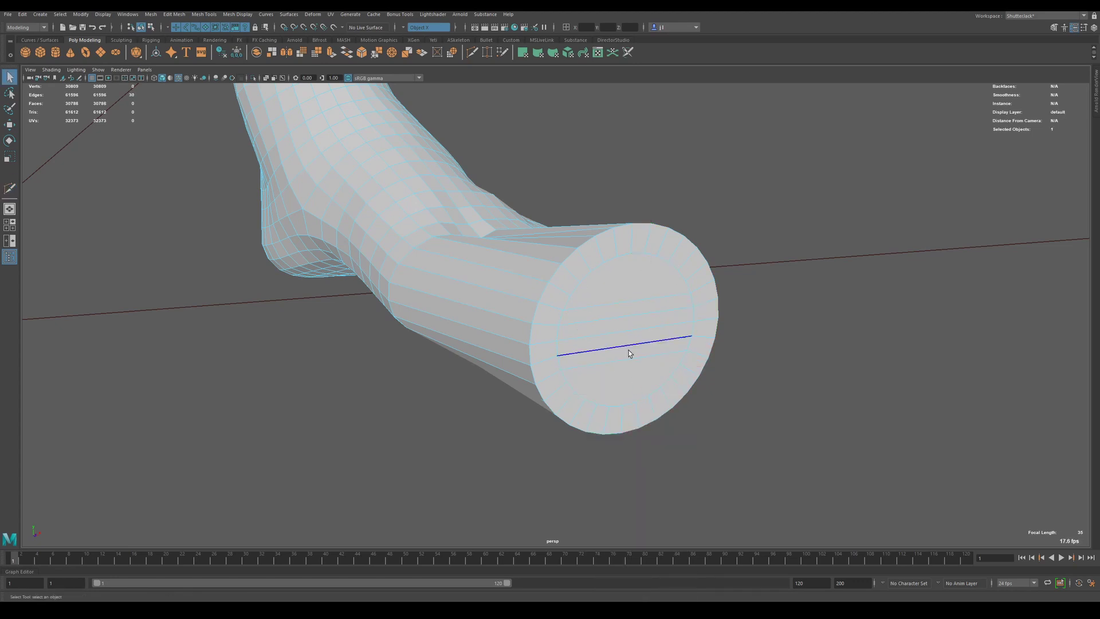
- Cut vertical edges and the remaining horizontal edges across the inner cap to complete its quad grid
{"action": "key", "text": "ctrl+shift+x"}
{"action": "left_click", "coordinate": [631, 253]}
{"action": "left_click", "coordinate": [622, 406]}
{"action": "left_click", "coordinate": [1065, 125]}
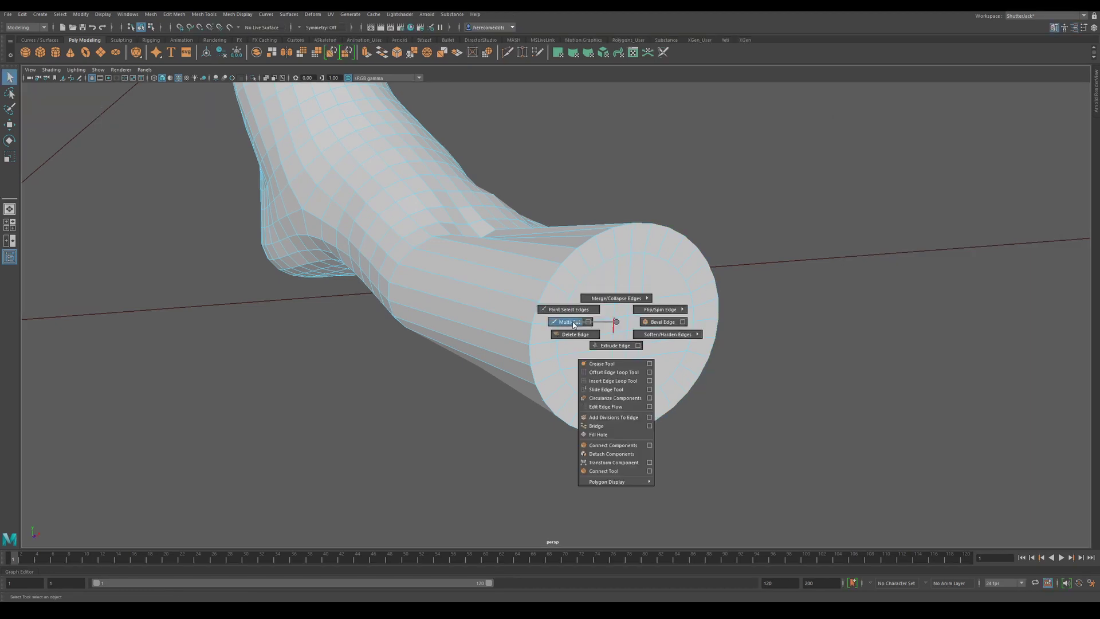
{"action": "left_click", "coordinate": [597, 404]}
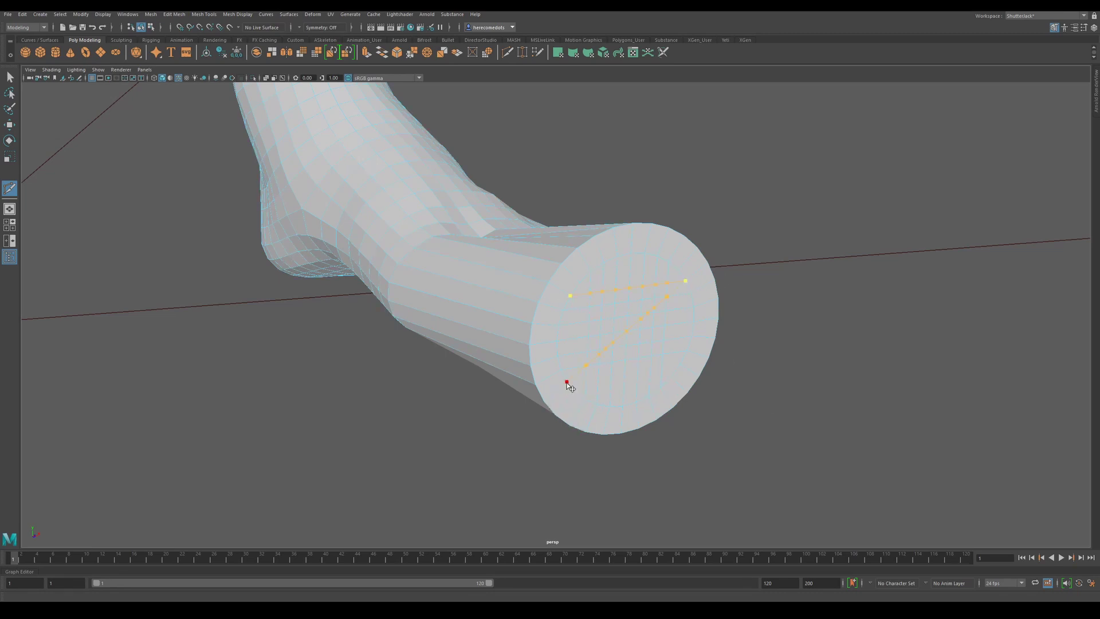
{"action": "key", "text": "Return"}
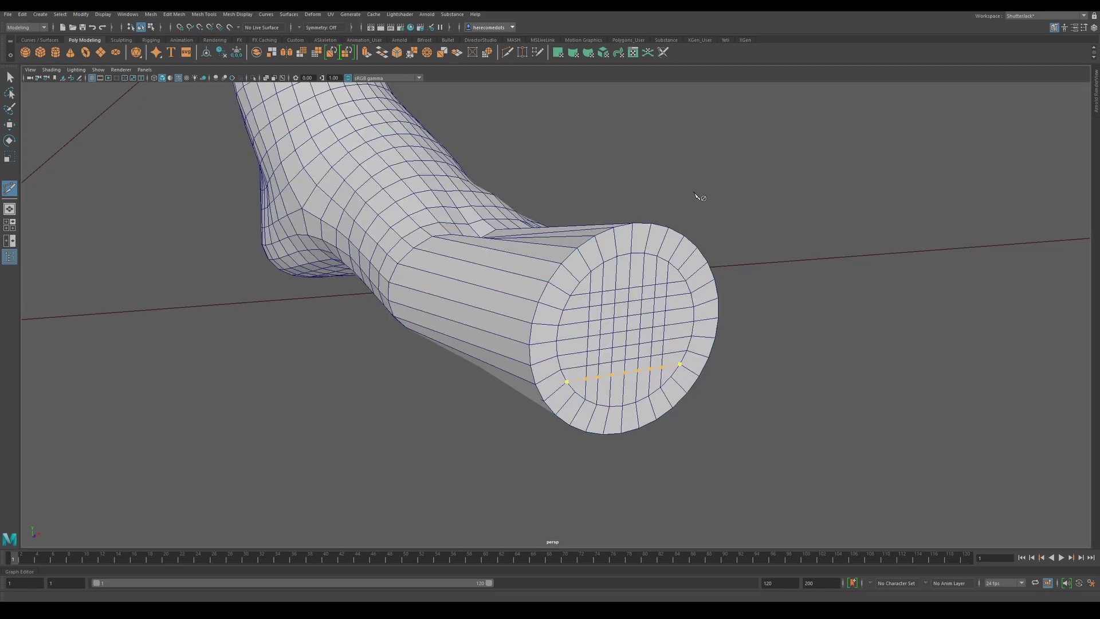
- Select the inner cap faces of the opposite foot and delete them
{"action": "key", "text": "q"}
{"action": "left_click", "coordinate": [231, 27]}
{"action": "left_click", "coordinate": [532, 279]}
{"action": "scroll", "coordinate": [533, 280], "scroll_direction": "down", "scroll_amount": 10}
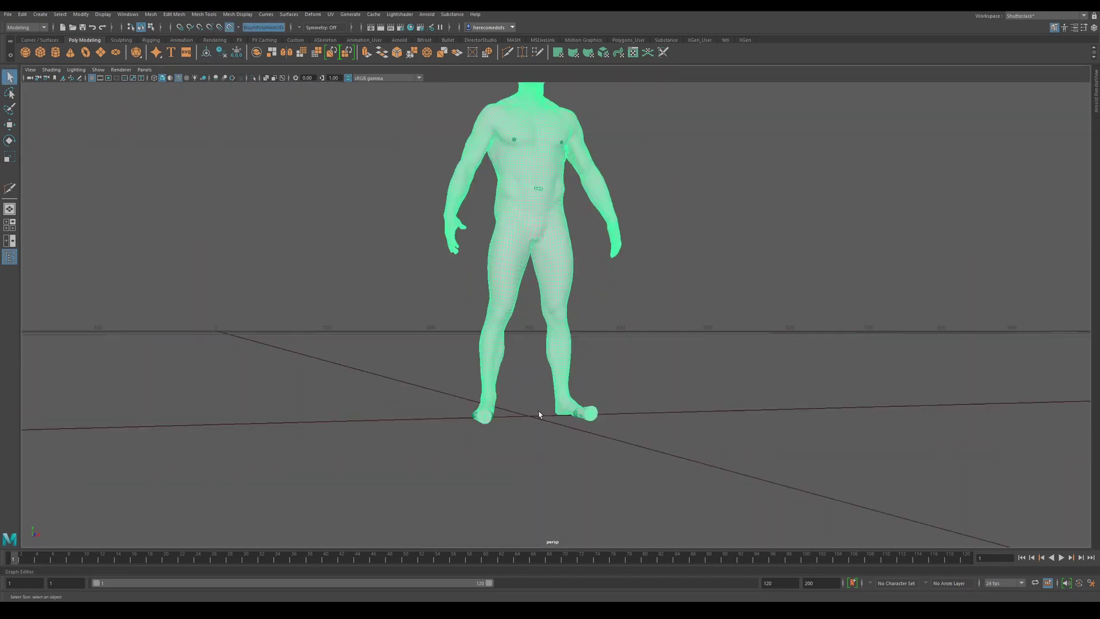
{"action": "middle_click_drag", "start_coordinate": [540, 413], "coordinate": [479, 307], "text": "alt"}
{"action": "scroll", "coordinate": [479, 307], "scroll_direction": "up", "scroll_amount": 8}
{"action": "mouse_move", "coordinate": [427, 330]}
{"action": "left_mouse_down", "text": "alt"}
{"action": "mouse_move", "coordinate": [464, 338]}
{"action": "mouse_move", "coordinate": [487, 286]}
{"action": "mouse_move", "coordinate": [515, 364]}
{"action": "left_mouse_up", "text": "alt"}
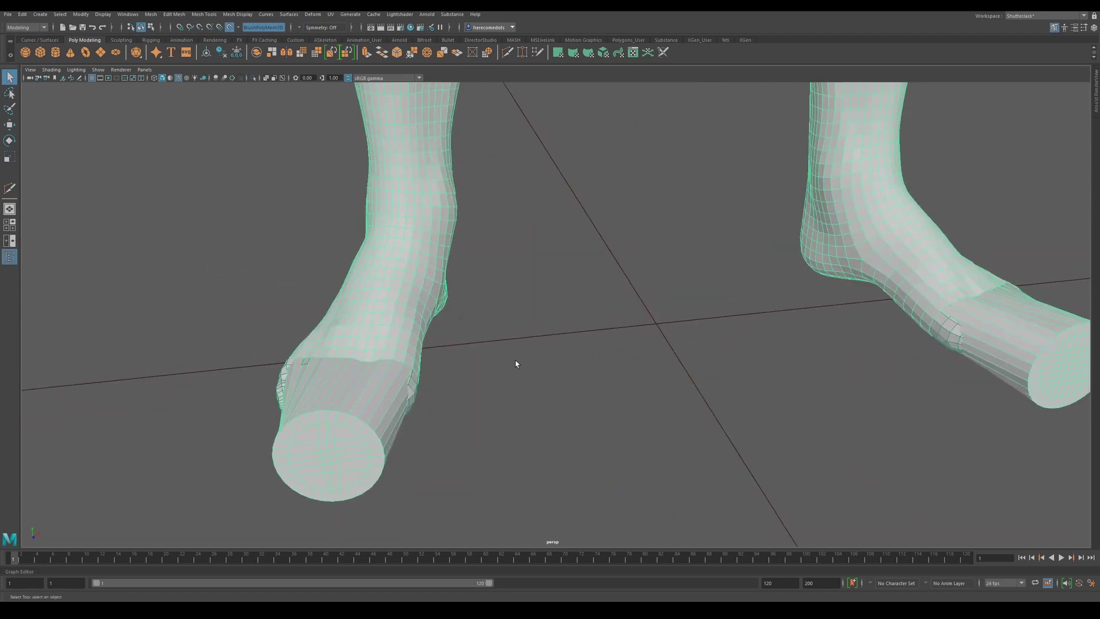
{"action": "left_click_drag", "start_coordinate": [330, 482], "coordinate": [356, 478]}
{"action": "key", "text": "Delete"}
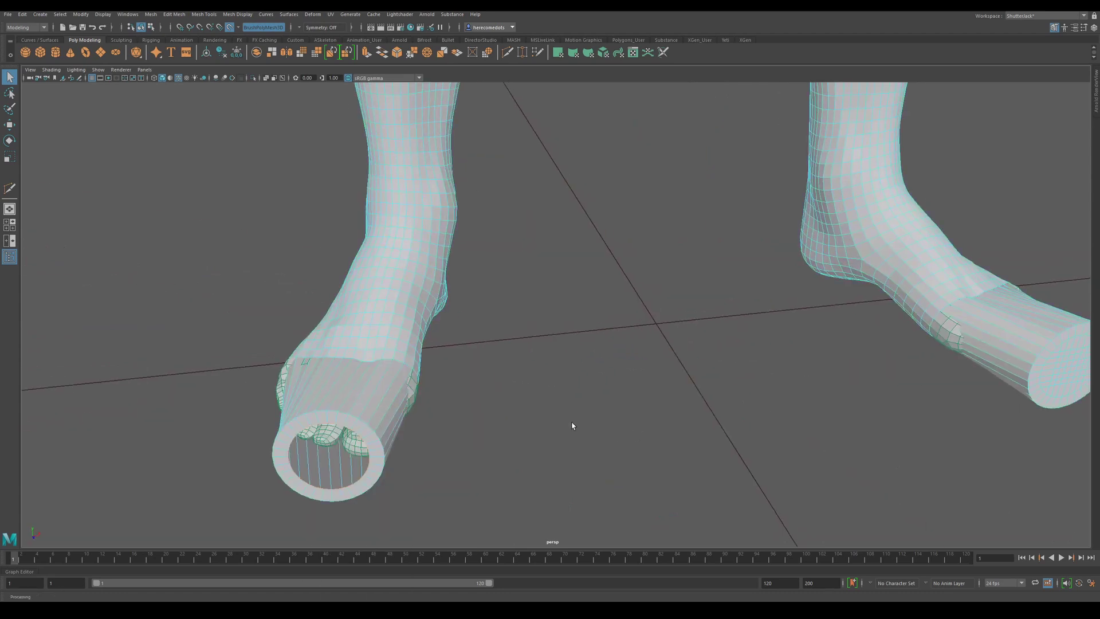
- Duplicate the gridded cap faces of the finished foot, disable the live surface and place the copy's pivot at the world origin
{"action": "middle_click_drag", "start_coordinate": [572, 425], "coordinate": [456, 405], "text": "alt"}
{"action": "right_click_drag", "start_coordinate": [940, 348], "coordinate": [940, 374]}
{"action": "left_click_drag", "start_coordinate": [921, 345], "coordinate": [932, 332]}
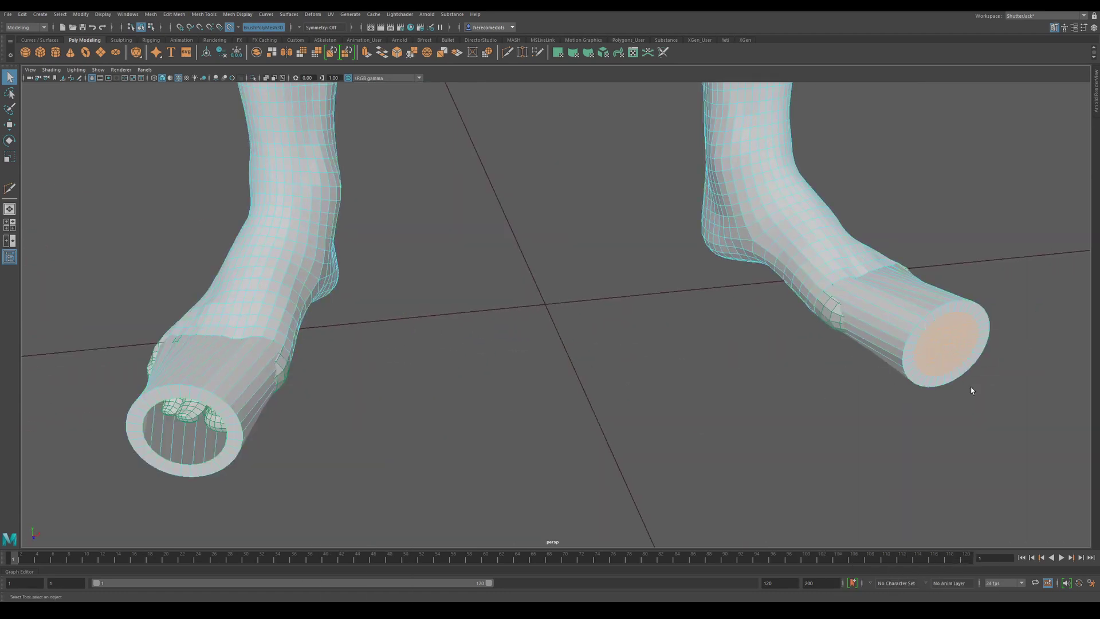
{"action": "right_click_drag", "start_coordinate": [940, 344], "coordinate": [944, 341]}
{"action": "right_click_drag", "start_coordinate": [613, 342], "coordinate": [564, 309], "text": "alt"}
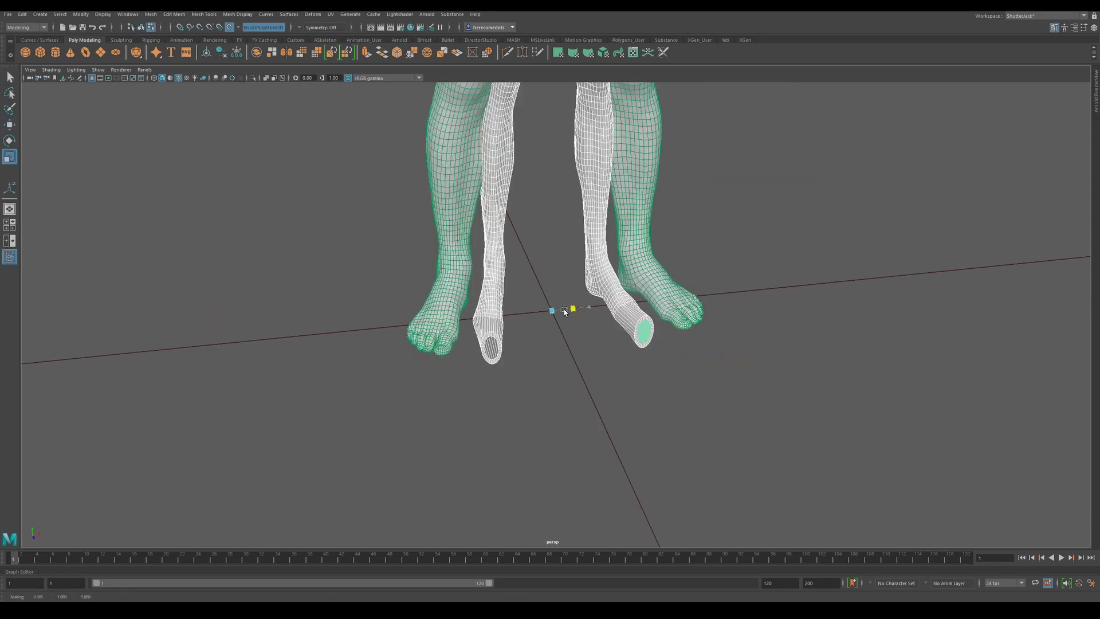
{"action": "key", "text": "r"}
{"action": "left_click", "coordinate": [229, 27]}
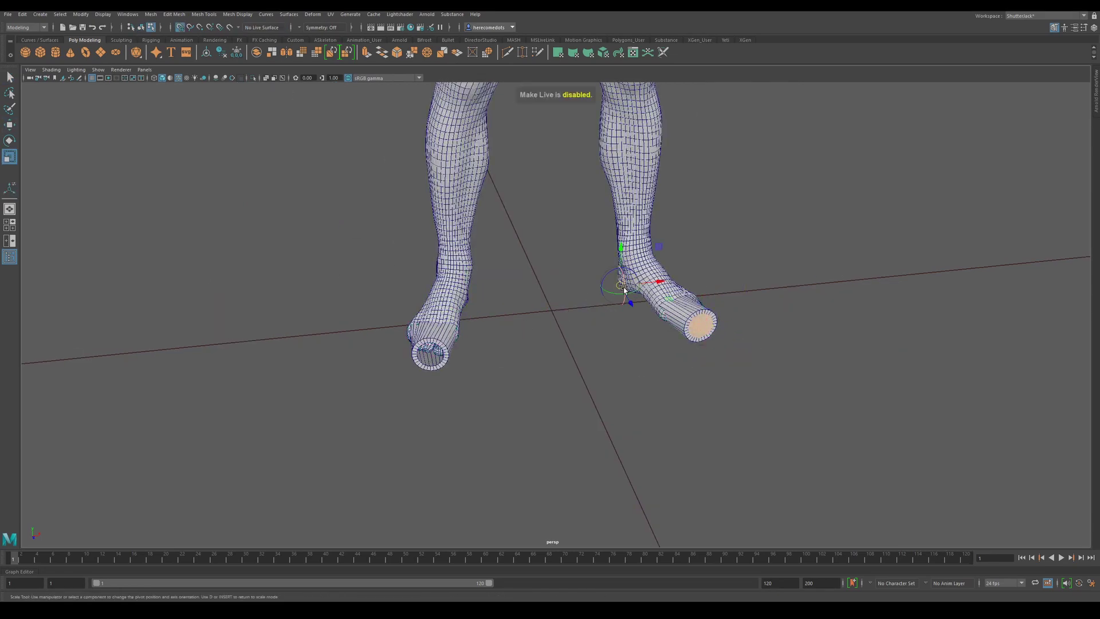
{"action": "left_click_drag", "start_coordinate": [624, 287], "coordinate": [551, 310]}
- Mirror the duplicated cap across the X axis onto the open foot by scaling it
{"action": "middle_click_drag", "start_coordinate": [700, 326], "coordinate": [590, 320], "text": "alt"}
{"action": "right_click_drag", "start_coordinate": [590, 321], "coordinate": [564, 326], "text": "alt"}
{"action": "left_click", "coordinate": [492, 301]}
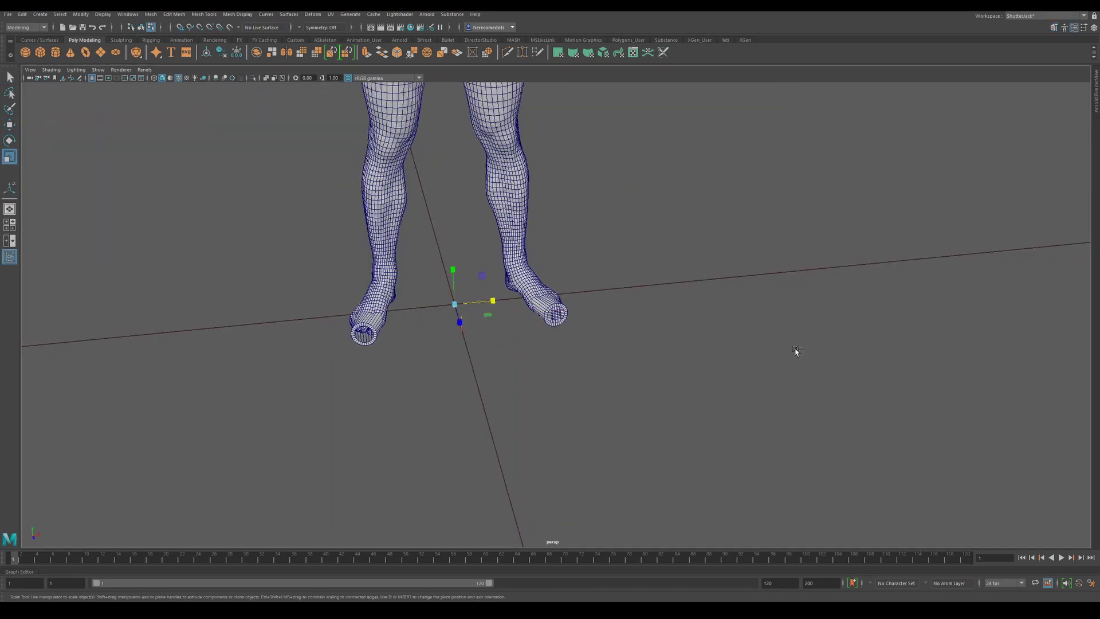
{"action": "key", "text": "F8"}
{"action": "key", "text": "F8"}
{"action": "key", "text": "F8"}
{"action": "key", "text": "F8"}
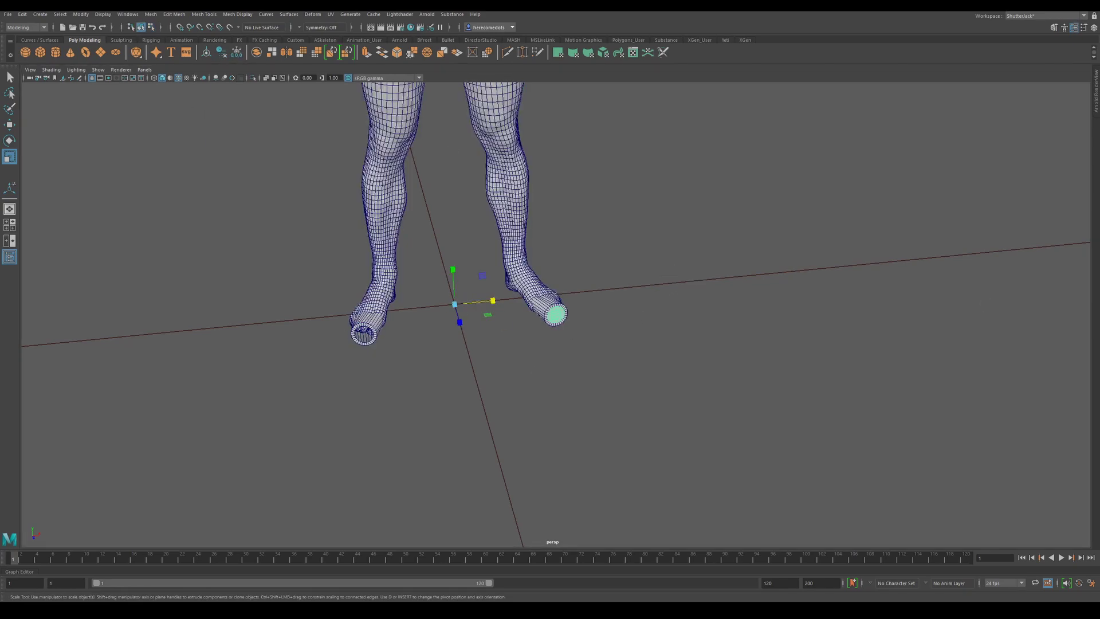
{"action": "left_click_drag", "start_coordinate": [345, 320], "coordinate": [379, 358]}
- Combine the mirrored cap with the body mesh and merge the vertices along the foot opening
{"action": "middle_click_drag", "start_coordinate": [378, 357], "coordinate": [553, 321], "text": "alt"}
{"action": "right_click_drag", "start_coordinate": [553, 321], "coordinate": [601, 280], "text": "alt"}
{"action": "right_click_drag", "start_coordinate": [602, 280], "coordinate": [643, 268]}
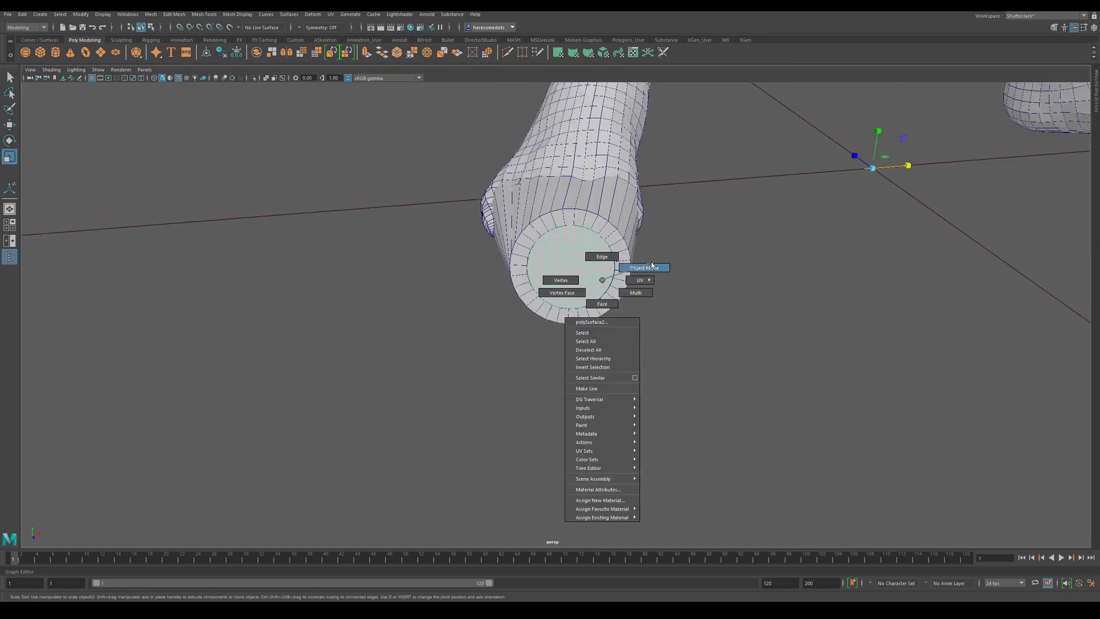
{"action": "left_click_drag", "start_coordinate": [643, 268], "coordinate": [533, 275], "text": "alt"}
{"action": "right_click_drag", "start_coordinate": [533, 274], "coordinate": [532, 458], "text": "shift"}
{"action": "right_click_drag", "start_coordinate": [521, 266], "coordinate": [482, 268]}
{"action": "right_click_drag", "start_coordinate": [491, 262], "coordinate": [553, 240], "text": "shift"}
{"action": "right_click_drag", "start_coordinate": [553, 239], "coordinate": [592, 228]}
{"action": "left_click", "coordinate": [810, 410]}
{"action": "left_click_drag", "start_coordinate": [810, 410], "coordinate": [736, 297], "text": "alt"}
{"action": "right_click_drag", "start_coordinate": [381, 297], "coordinate": [422, 284]}
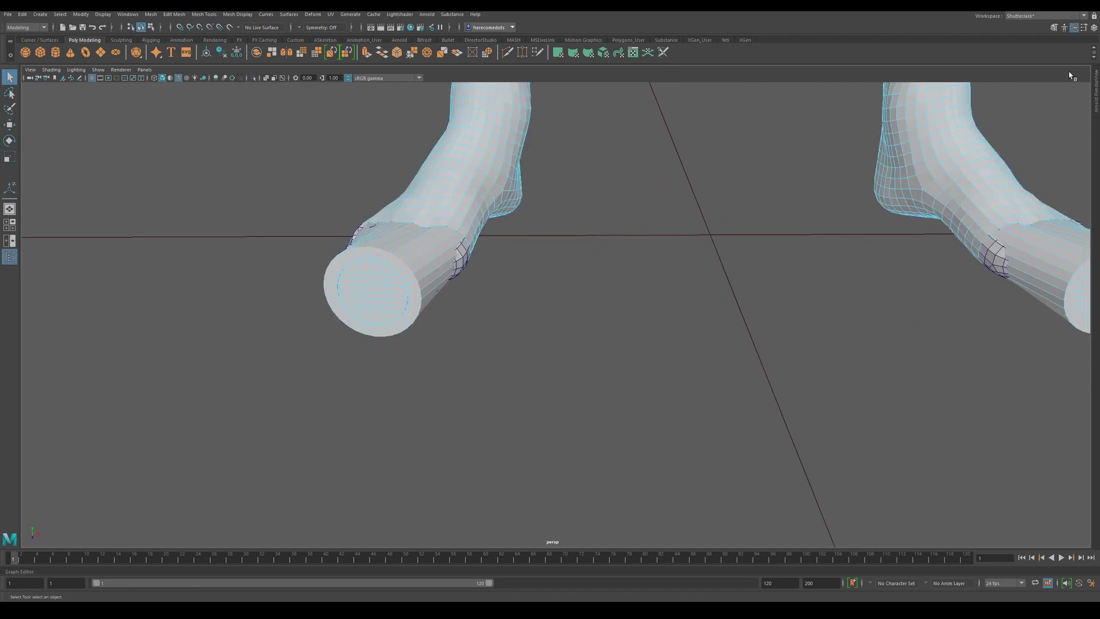
- Show the poly count, object details and soft selection status in the heads-up display
{"action": "left_click", "coordinate": [103, 14]}
{"action": "mouse_move", "coordinate": [172, 45]}
{"action": "left_click", "coordinate": [300, 182]}
{"action": "left_click", "coordinate": [103, 14]}
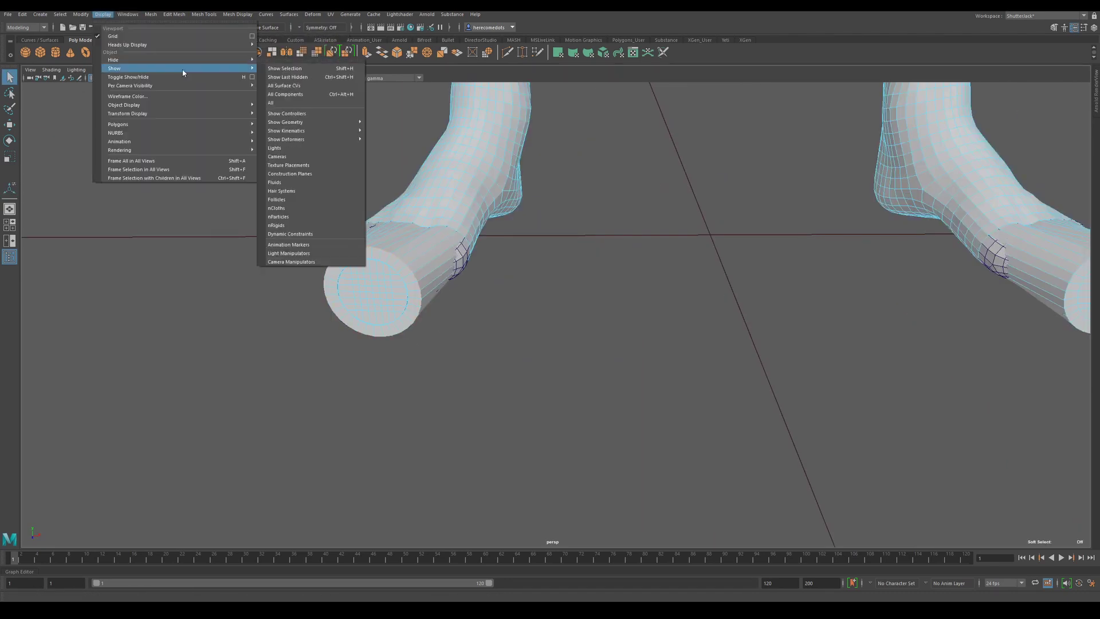
{"action": "left_click", "coordinate": [283, 139]}
{"action": "left_click", "coordinate": [103, 13]}
{"action": "left_click", "coordinate": [293, 165]}
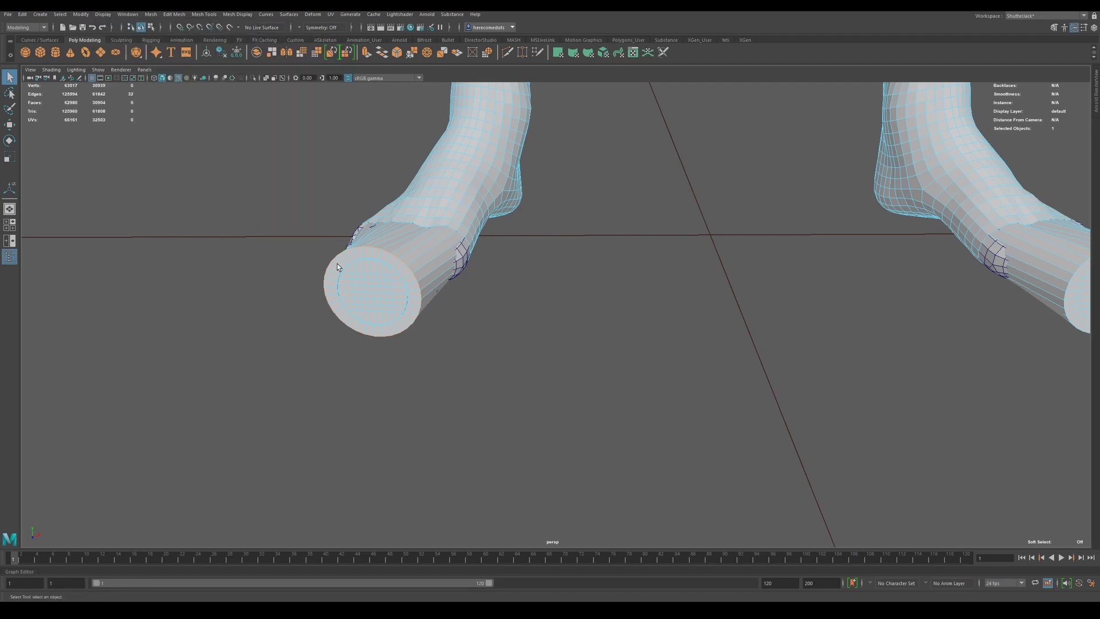
- Select the inner cap faces and check whether they are attached to the surrounding ring on both feet
{"action": "middle_click_drag", "start_coordinate": [580, 320], "coordinate": [456, 326], "text": "alt"}
{"action": "left_click_drag", "start_coordinate": [659, 306], "coordinate": [540, 312], "text": "alt"}
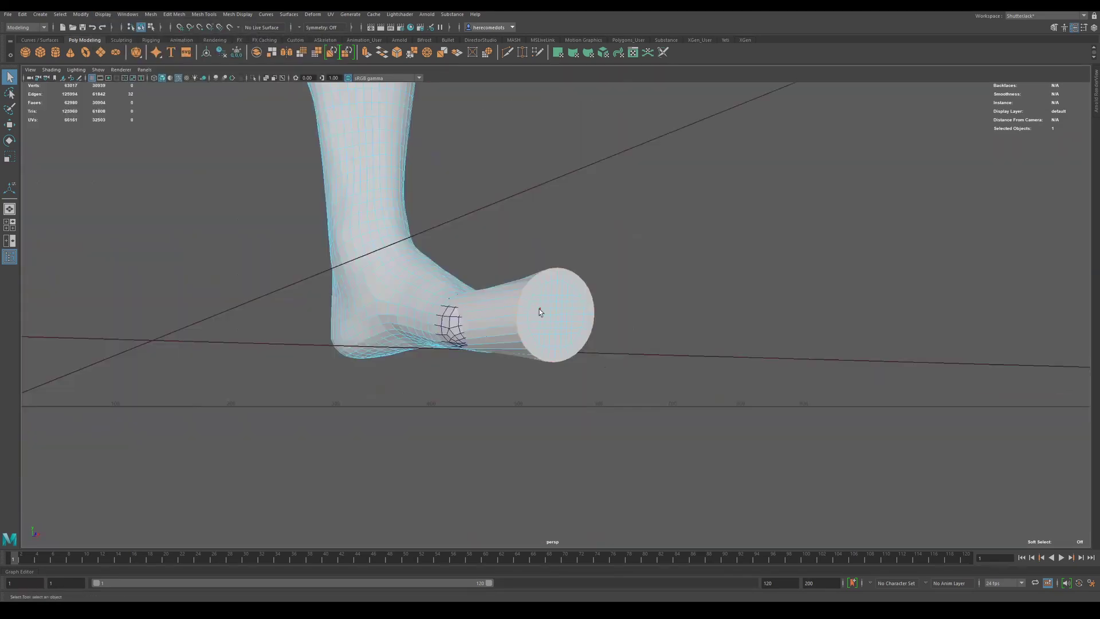
{"action": "right_click_drag", "start_coordinate": [489, 340], "coordinate": [528, 330]}
{"action": "key", "text": "f"}
{"action": "double_click", "coordinate": [556, 309]}
{"action": "key", "text": "r"}
{"action": "left_click_drag", "start_coordinate": [556, 275], "coordinate": [556, 278]}
{"action": "key", "text": "f"}
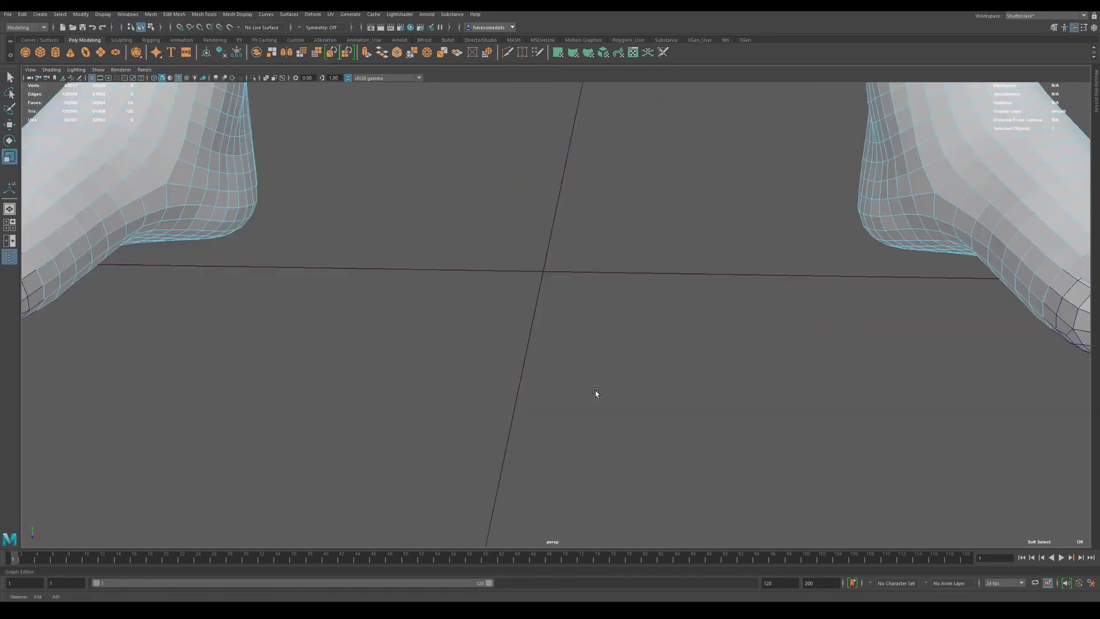
{"action": "middle_click_drag", "start_coordinate": [40, 350], "coordinate": [606, 314], "text": "alt"}
{"action": "key", "text": "e"}
{"action": "mouse_move", "coordinate": [659, 278]}
{"action": "left_mouse_down", "text": "alt"}
{"action": "mouse_move", "coordinate": [625, 291]}
{"action": "mouse_move", "coordinate": [638, 272]}
{"action": "left_mouse_up", "text": "alt"}
{"action": "key", "text": "r"}
- Merge the coincident vertices where the inner cap meets the surrounding ring
{"action": "right_click_drag", "start_coordinate": [627, 285], "coordinate": [585, 284]}
{"action": "left_click_drag", "start_coordinate": [642, 355], "coordinate": [650, 378], "text": "alt"}
{"action": "right_click_drag", "start_coordinate": [651, 368], "coordinate": [703, 322], "text": "shift"}
{"action": "left_click_drag", "start_coordinate": [962, 354], "coordinate": [964, 350]}
{"action": "key", "text": "q"}
{"action": "scroll", "coordinate": [535, 420], "scroll_direction": "down", "scroll_amount": 8}
{"action": "left_click_drag", "start_coordinate": [535, 420], "coordinate": [665, 321], "text": "alt"}
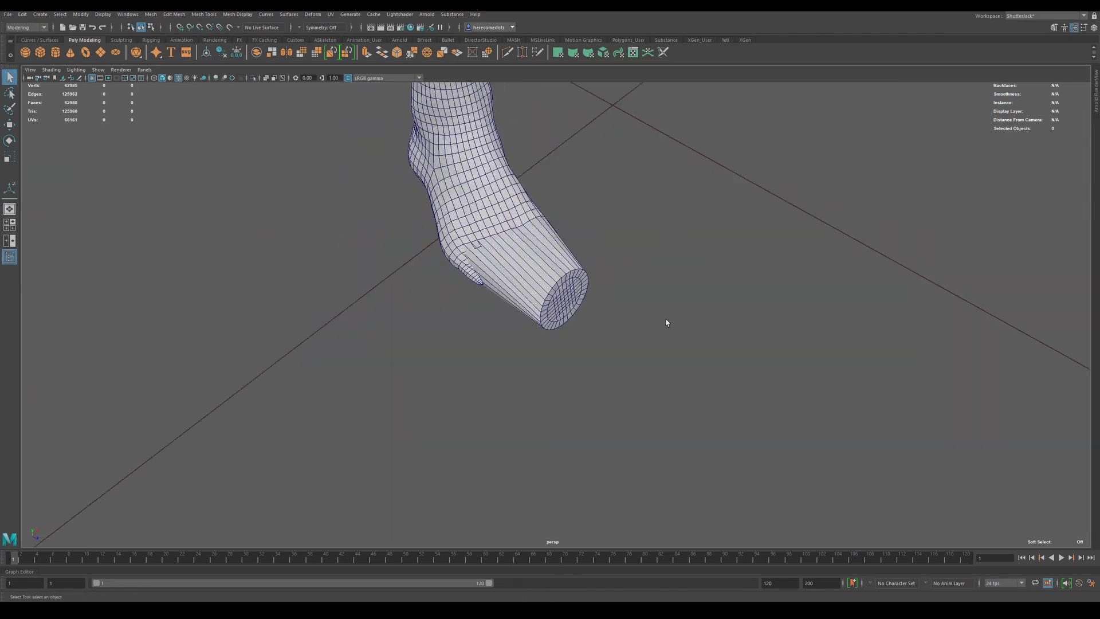
- Make the original Male_Textured2 body mesh a live surface and select the simplified mesh over it
{"action": "right_click_drag", "start_coordinate": [693, 196], "coordinate": [738, 185]}
{"action": "left_click", "coordinate": [213, 78]}
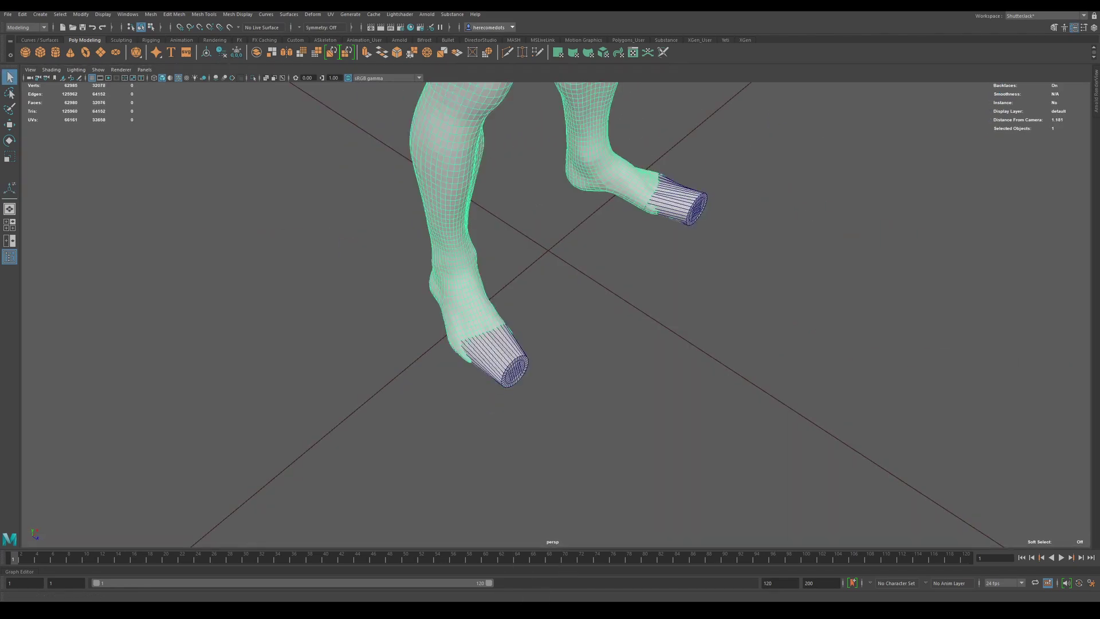
{"action": "left_click", "coordinate": [497, 353]}
{"action": "left_click", "coordinate": [465, 354]}
{"action": "left_click", "coordinate": [229, 27]}
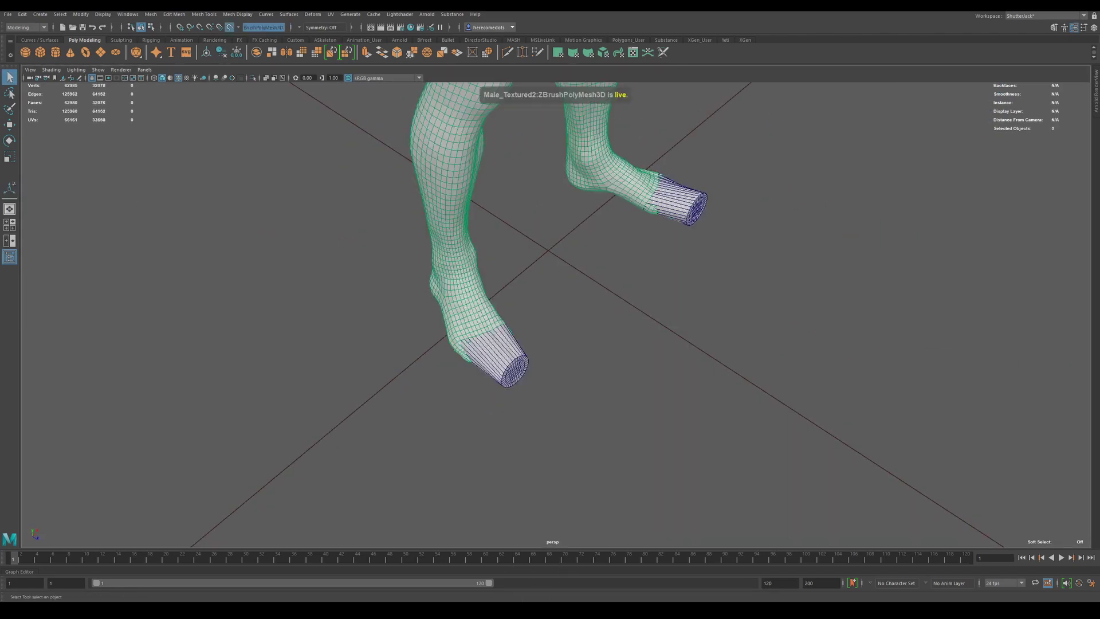
{"action": "left_click", "coordinate": [497, 353]}
- Try to insert edge loops across the foot extension with Multi-Cut, undo them and turn off the live surface
{"action": "right_click_drag", "start_coordinate": [419, 320], "coordinate": [497, 349], "text": "shift"}
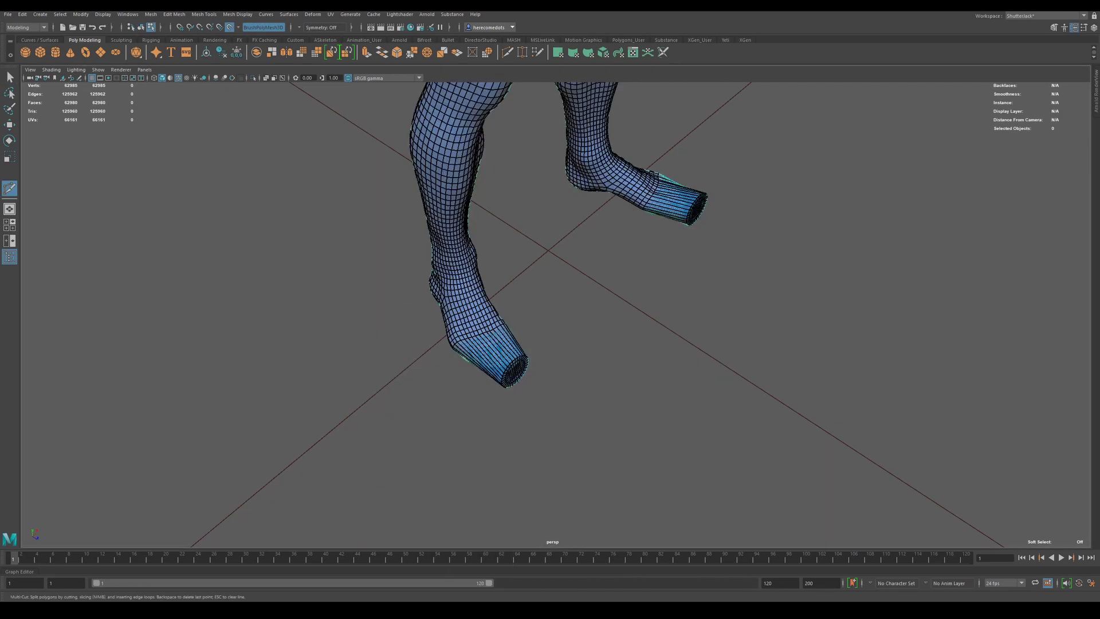
{"action": "scroll", "coordinate": [498, 351], "scroll_direction": "up", "scroll_amount": 4}
{"action": "left_click", "coordinate": [461, 395], "text": "ctrl"}
{"action": "key", "text": "ctrl+z"}
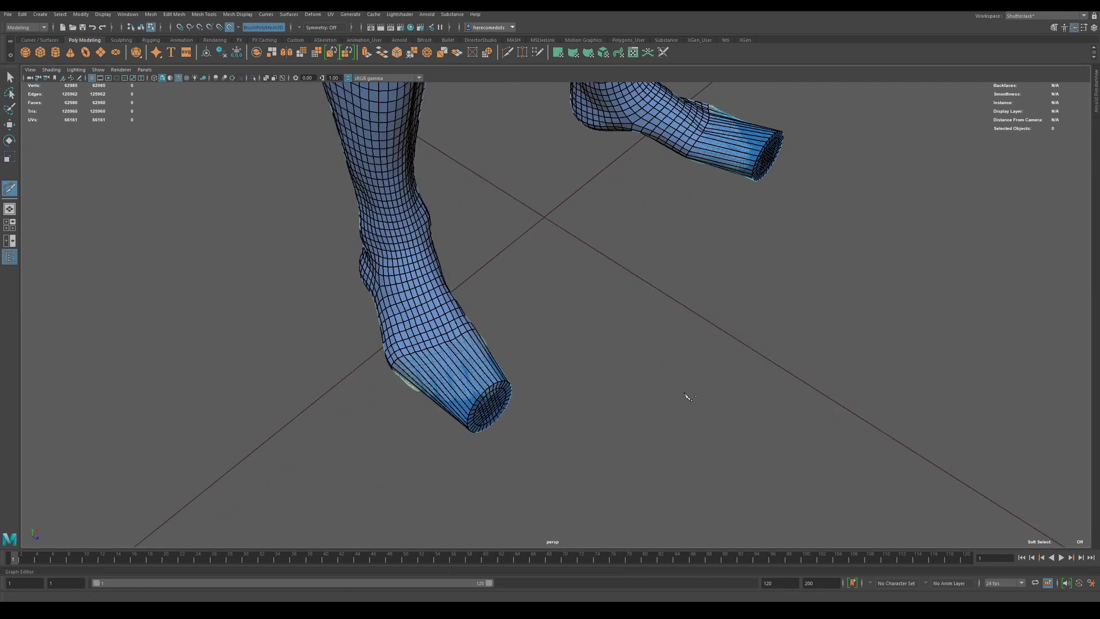
{"action": "left_click", "coordinate": [466, 366], "text": "ctrl"}
{"action": "key", "text": "ctrl+z"}
{"action": "left_click", "coordinate": [229, 28]}
- Turn on Object X symmetry and select the foot cap's edges for moving
{"action": "mouse_move", "coordinate": [432, 373]}
{"action": "right_mouse_down"}
{"action": "mouse_move", "coordinate": [408, 373]}
{"action": "mouse_move", "coordinate": [432, 397]}
{"action": "right_mouse_up"}
{"action": "left_click", "coordinate": [1054, 27]}
{"action": "right_click_drag", "start_coordinate": [760, 192], "coordinate": [751, 214]}
{"action": "right_click_drag", "start_coordinate": [442, 373], "coordinate": [445, 350]}
{"action": "left_click_drag", "start_coordinate": [511, 408], "coordinate": [401, 361], "text": "alt"}
{"action": "left_click_drag", "start_coordinate": [840, 373], "coordinate": [593, 315], "text": "alt"}
{"action": "key", "text": "w"}
{"action": "scroll", "coordinate": [573, 401], "scroll_direction": "up", "scroll_amount": 3}
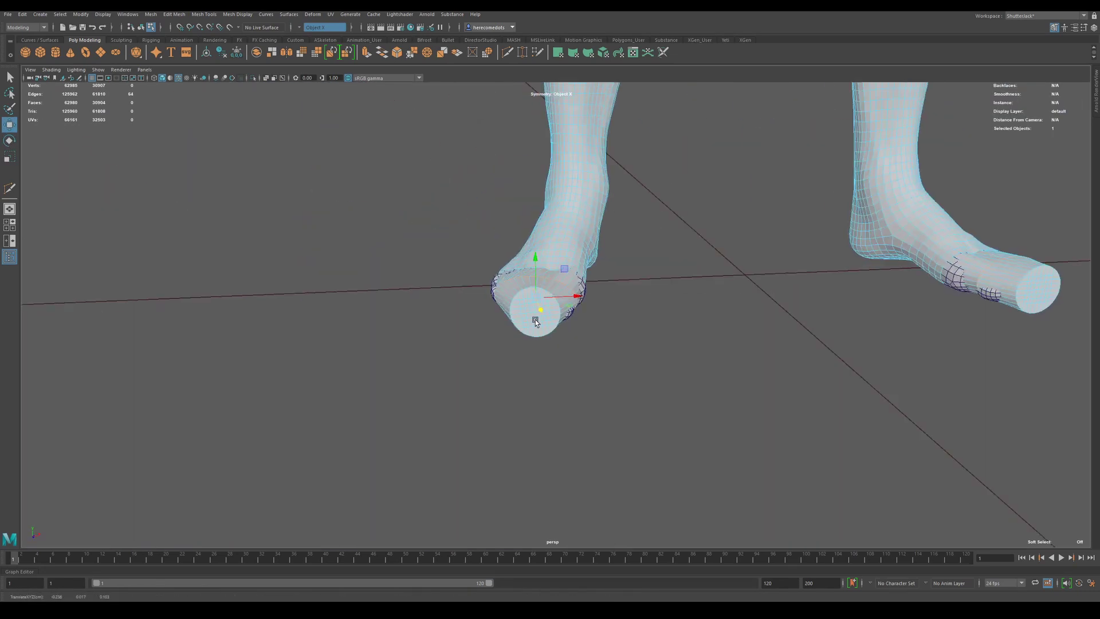
- Switch to faces at the centre of the foot cap and grow the selection outward over the cap
{"action": "key", "text": "ctrl+F11"}
{"action": "scroll", "coordinate": [534, 313], "scroll_direction": "up", "scroll_amount": 5}
{"action": "key", "text": "shift+period"}
{"action": "key", "text": "shift+period"}
{"action": "key", "text": "shift+period"}
{"action": "key", "text": "ctrl+z"}
{"action": "key", "text": "ctrl+z"}
{"action": "key", "text": "ctrl+z"}
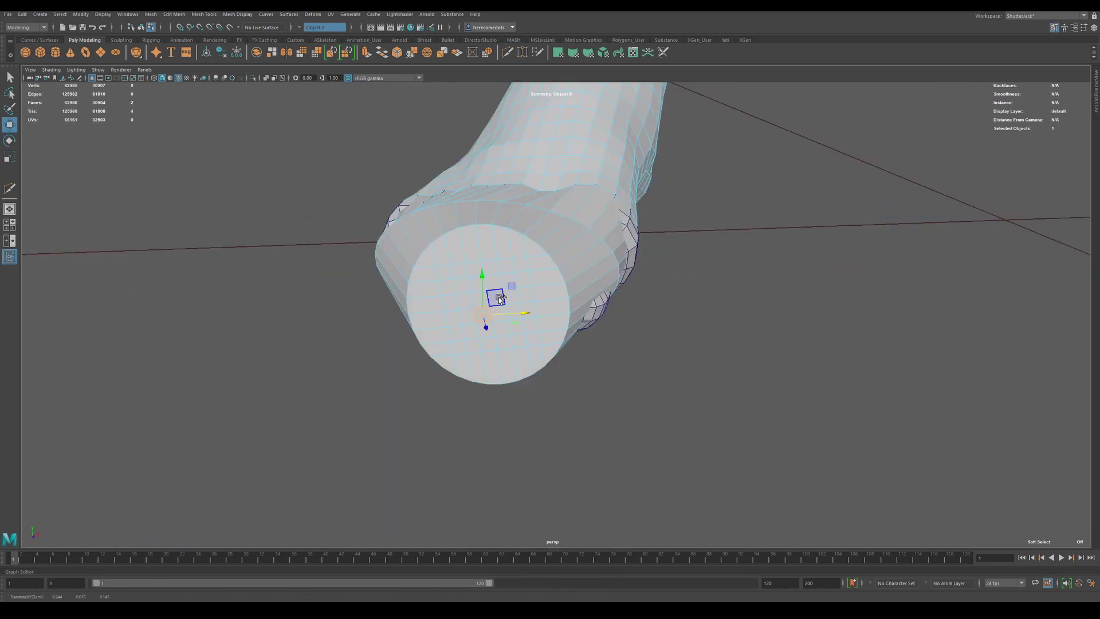
{"action": "key", "text": "shift+period"}
{"action": "key", "text": "shift+period"}
{"action": "key", "text": "shift+period"}
- Move the foot cap back towards the foot with symmetry and turn on soft selection for shaping the tip
{"action": "scroll", "coordinate": [523, 345], "scroll_direction": "down", "scroll_amount": 6}
{"action": "left_click_drag", "start_coordinate": [523, 346], "coordinate": [619, 341], "text": "alt"}
{"action": "key", "text": "w"}
{"action": "mouse_move", "coordinate": [585, 319]}
{"action": "left_mouse_down"}
{"action": "mouse_move", "coordinate": [544, 320]}
{"action": "mouse_move", "coordinate": [555, 346]}
{"action": "mouse_move", "coordinate": [540, 356]}
{"action": "left_mouse_up"}
{"action": "key", "text": "b"}
{"action": "scroll", "coordinate": [657, 357], "scroll_direction": "down", "scroll_amount": 10}
{"action": "left_click_drag", "start_coordinate": [657, 357], "coordinate": [564, 320]}
- Adjust the edges around the foot tip with soft selection to form a flattened toe shape
{"action": "scroll", "coordinate": [608, 332], "scroll_direction": "up", "scroll_amount": 12}
{"action": "key", "text": "F10"}
{"action": "left_click", "coordinate": [564, 332]}
{"action": "double_click", "coordinate": [537, 312]}
{"action": "scroll", "coordinate": [557, 323], "scroll_direction": "down", "scroll_amount": 4}
{"action": "left_click", "coordinate": [557, 323]}
{"action": "left_click", "coordinate": [563, 322]}
{"action": "left_click_drag", "start_coordinate": [573, 323], "coordinate": [602, 361], "text": "alt"}
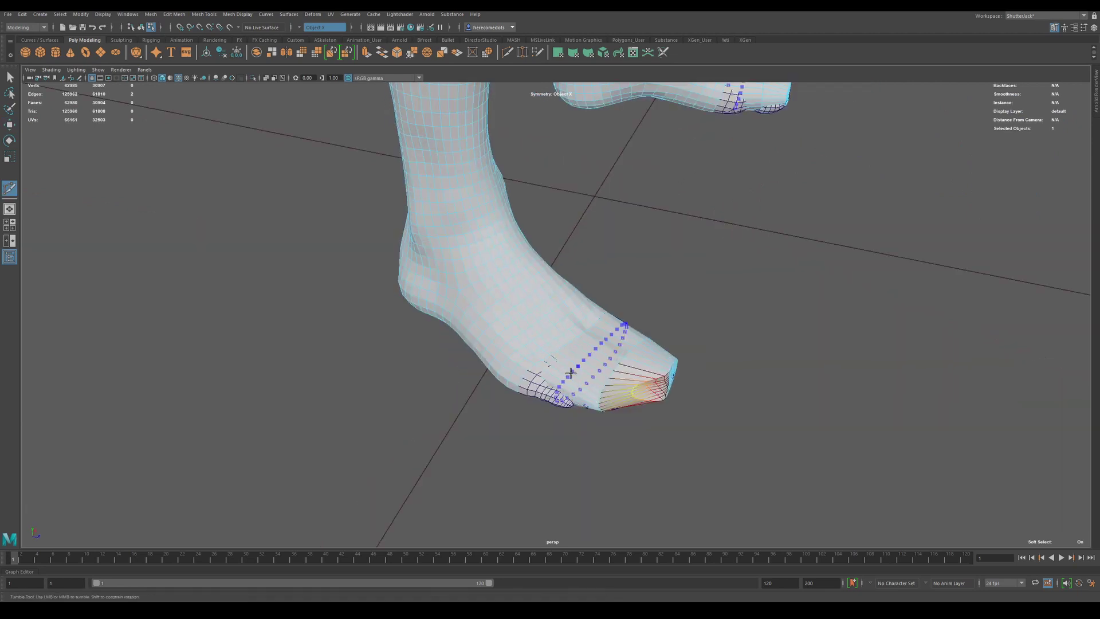
- Insert edge loops around the long toe section of both feet with Multi-Cut
{"action": "left_click", "coordinate": [578, 368], "text": "ctrl"}
{"action": "right_click_drag", "start_coordinate": [673, 269], "coordinate": [676, 310]}
{"action": "double_click", "coordinate": [588, 360]}
{"action": "mouse_move", "coordinate": [675, 309]}
{"action": "left_mouse_down", "text": "alt"}
{"action": "mouse_move", "coordinate": [552, 290]}
{"action": "mouse_move", "coordinate": [656, 352]}
{"action": "mouse_move", "coordinate": [824, 316]}
{"action": "mouse_move", "coordinate": [516, 200]}
{"action": "left_mouse_up", "text": "alt"}
{"action": "left_click", "coordinate": [655, 343], "text": "ctrl"}
- Smooth the rebuilt toe section of the foot on the simplified mesh with the Smooth sculpting tool
{"action": "left_click", "coordinate": [121, 40]}
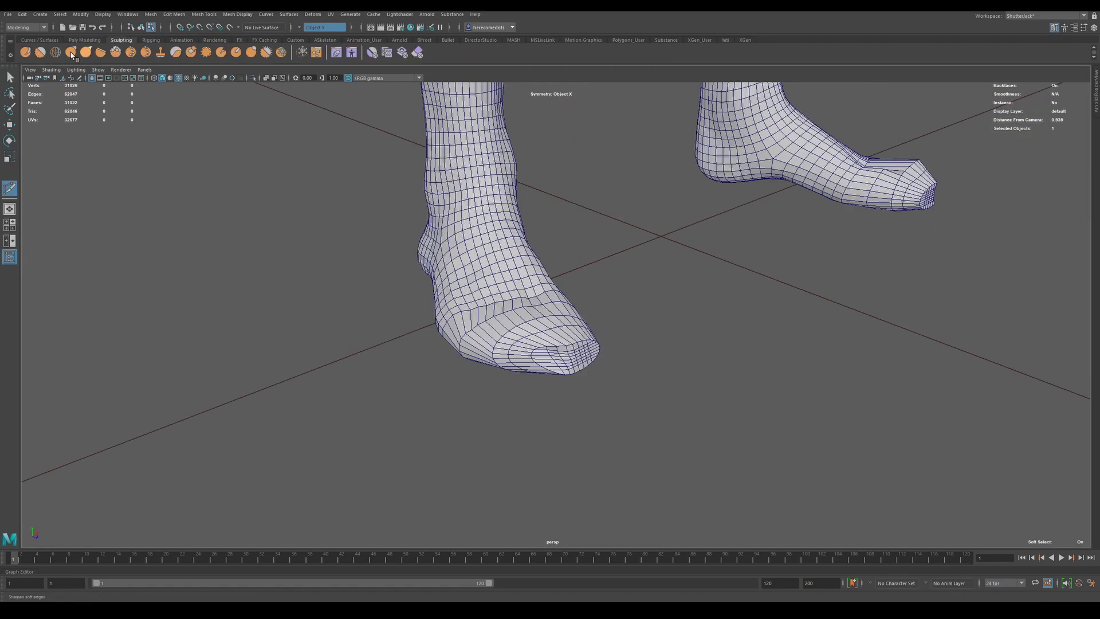
{"action": "key", "text": "f"}
{"action": "scroll", "coordinate": [519, 294], "scroll_direction": "down", "scroll_amount": 10}
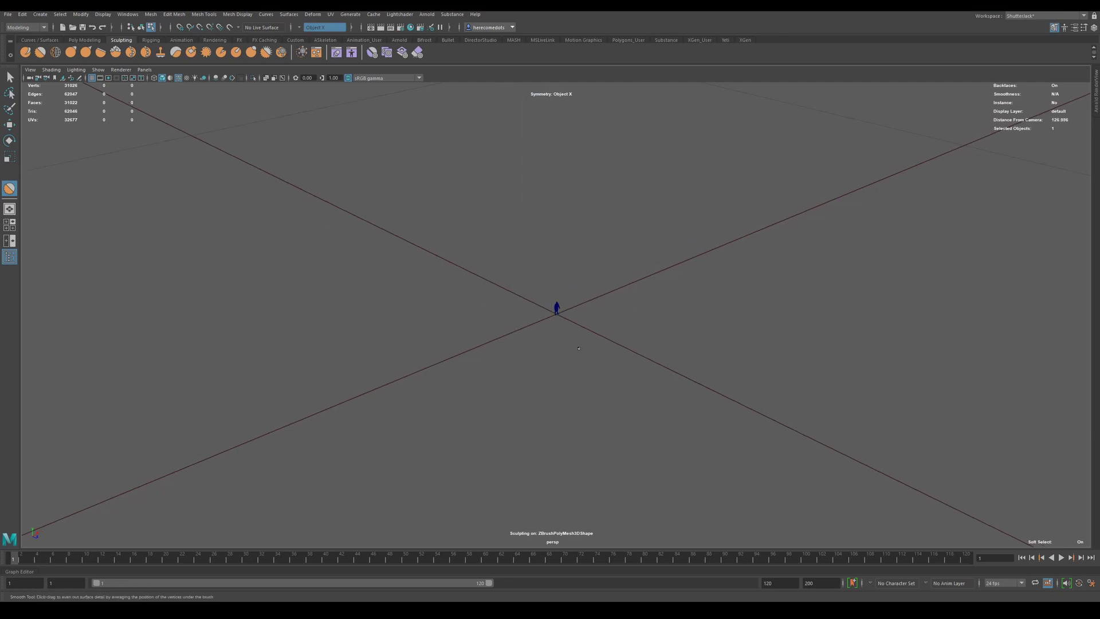
{"action": "double_click", "coordinate": [40, 52]}
{"action": "left_click", "coordinate": [1060, 122]}
{"action": "scroll", "coordinate": [596, 314], "scroll_direction": "up", "scroll_amount": 10}
{"action": "scroll", "coordinate": [629, 299], "scroll_direction": "down", "scroll_amount": 5}
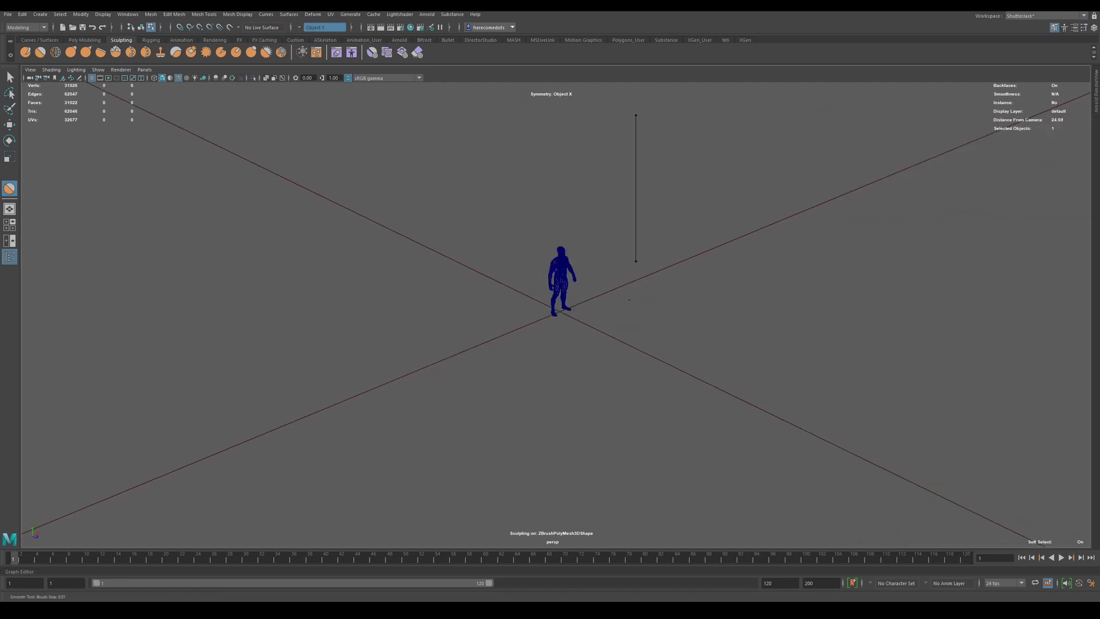
{"action": "left_click", "coordinate": [1063, 124]}
{"action": "scroll", "coordinate": [558, 330], "scroll_direction": "up", "scroll_amount": 10}
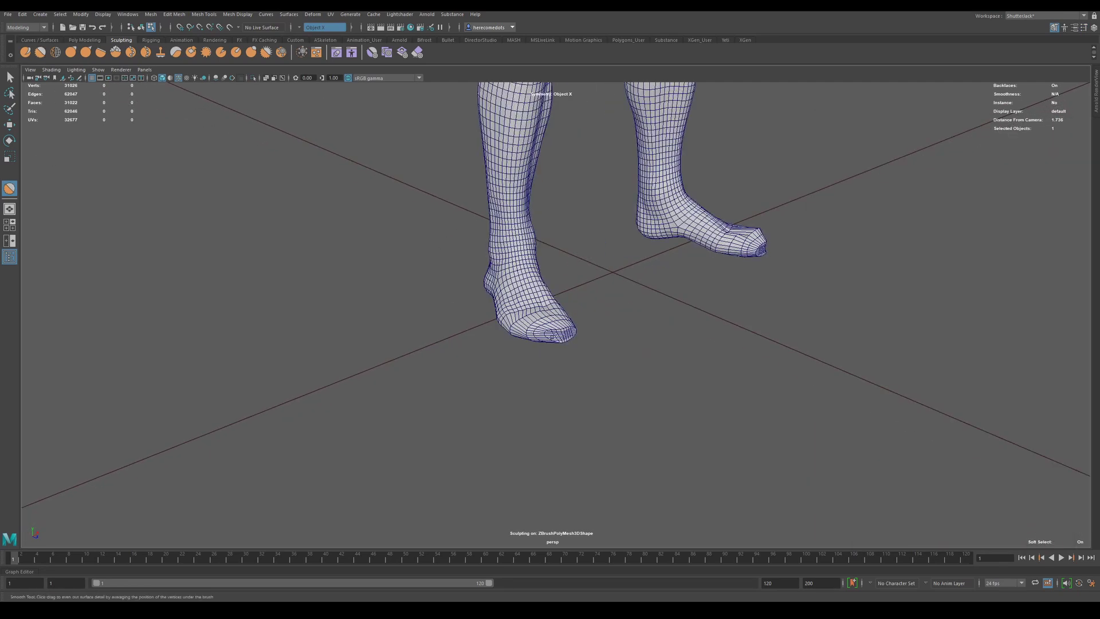
{"action": "left_click", "coordinate": [40, 54]}
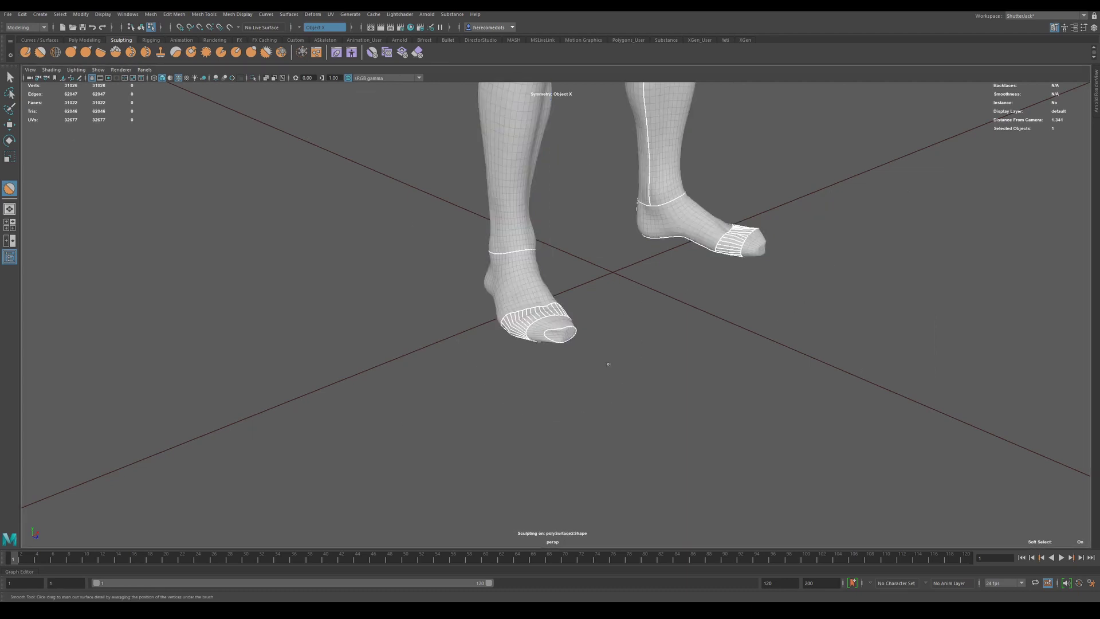
{"action": "left_click_drag", "start_coordinate": [520, 325], "coordinate": [508, 325]}
- Turn off soft selection and select the toe-section faces on both feet of the simplified mesh
{"action": "left_click_drag", "start_coordinate": [636, 234], "coordinate": [581, 234], "text": "alt"}
{"action": "right_click_drag", "start_coordinate": [589, 362], "coordinate": [600, 338]}
{"action": "scroll", "coordinate": [550, 327], "scroll_direction": "up", "scroll_amount": 5}
{"action": "double_click", "coordinate": [466, 312]}
{"action": "key", "text": "b"}
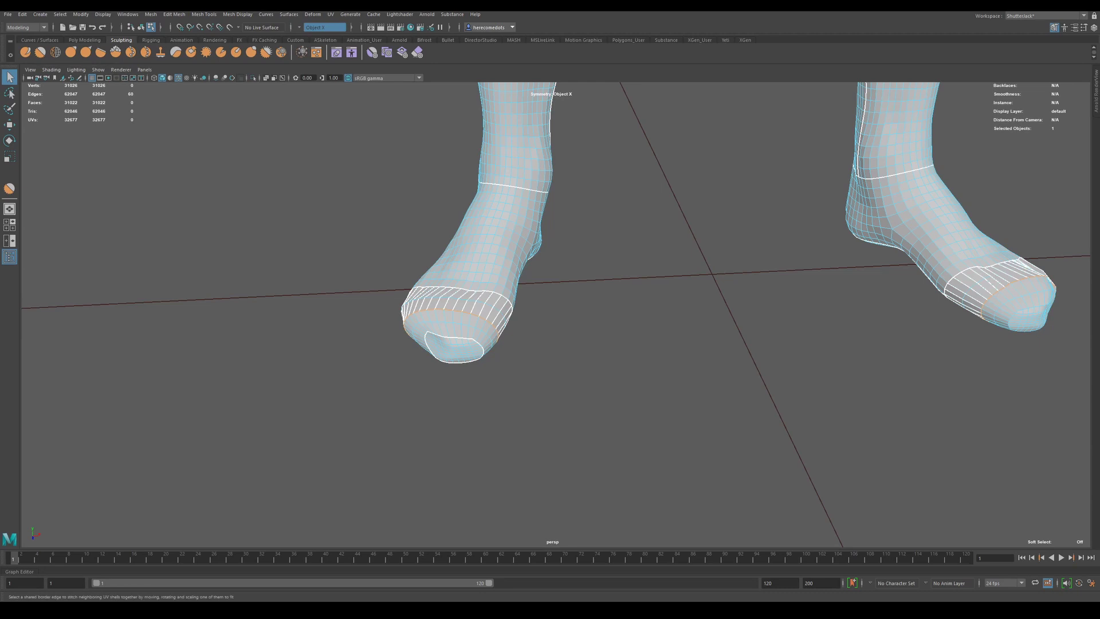
{"action": "key", "text": "w"}
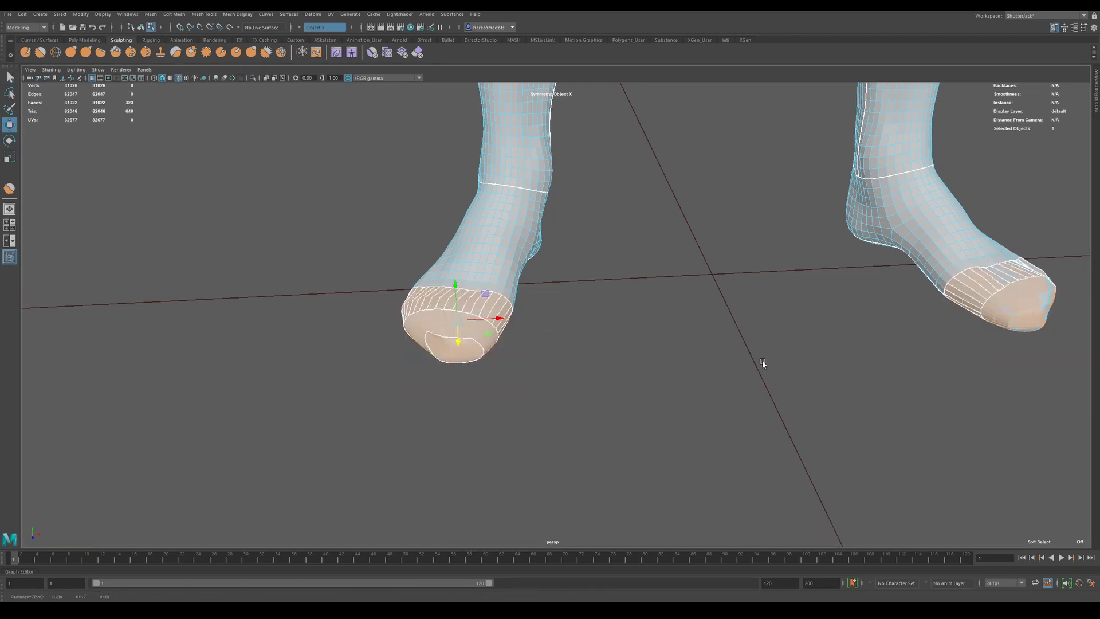
- Merge the vertices around the front of the feet with a distance threshold of 0.002
{"action": "left_click", "coordinate": [141, 28]}
{"action": "left_click", "coordinate": [84, 41]}
{"action": "left_click", "coordinate": [222, 53]}
{"action": "right_click_drag", "start_coordinate": [527, 286], "coordinate": [497, 287]}
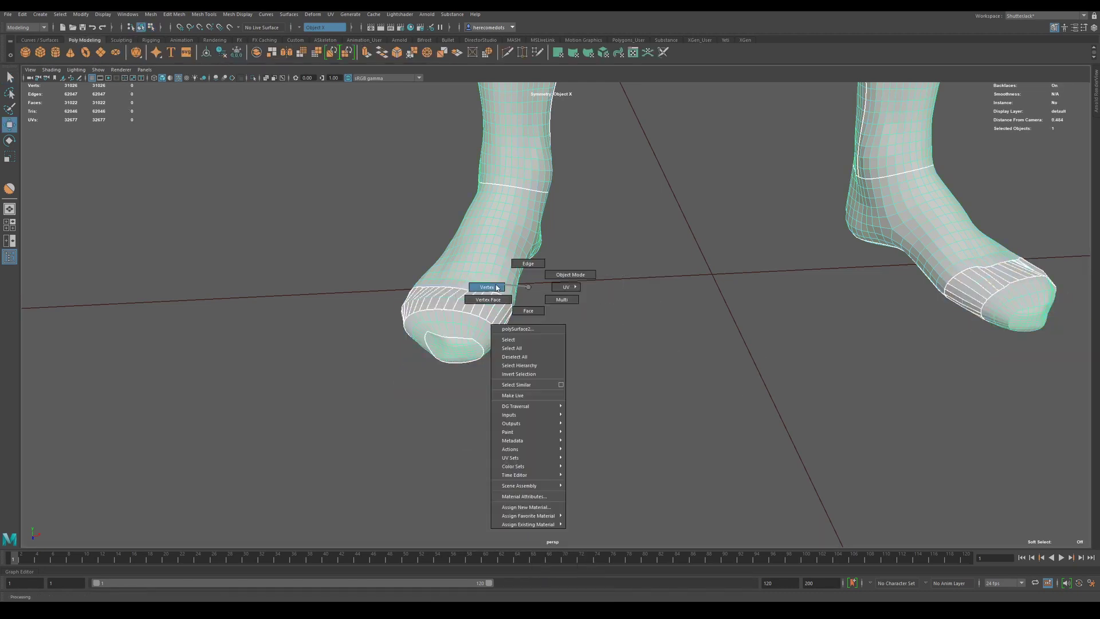
{"action": "left_click_drag", "start_coordinate": [372, 233], "coordinate": [565, 355]}
{"action": "right_click_drag", "start_coordinate": [459, 307], "coordinate": [461, 290], "text": "shift"}
{"action": "mouse_move", "coordinate": [838, 360]}
{"action": "left_mouse_down"}
{"action": "mouse_move", "coordinate": [877, 360]}
{"action": "mouse_move", "coordinate": [838, 361]}
{"action": "left_mouse_up"}
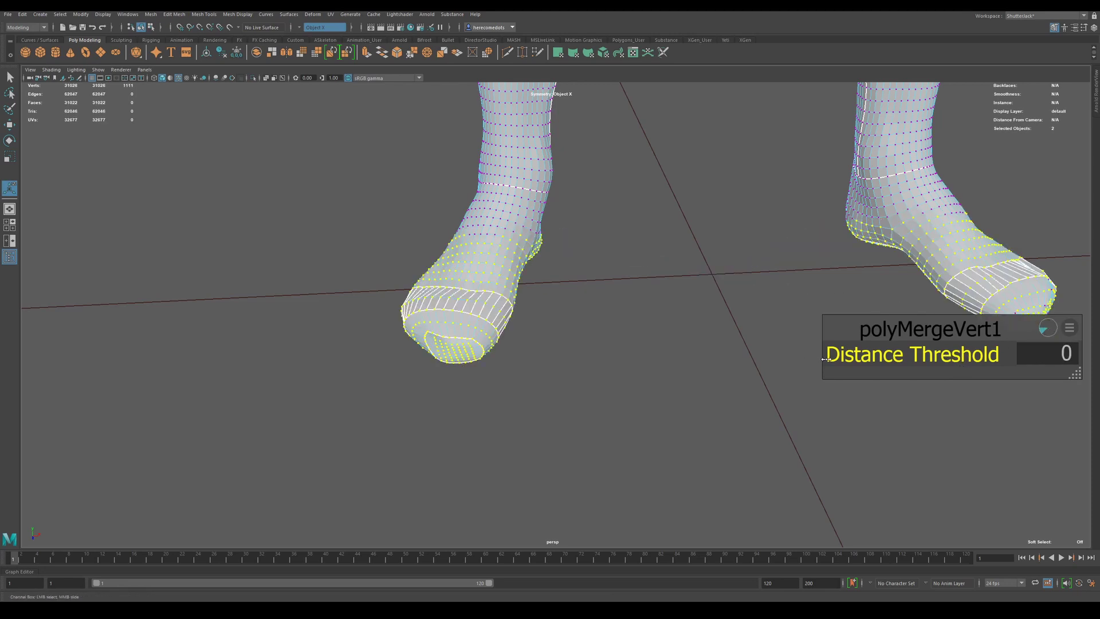
{"action": "left_click", "coordinate": [1045, 354]}
{"action": "type", "text": "0.002"}
{"action": "key", "text": "Return"}
{"action": "key", "text": "F8"}
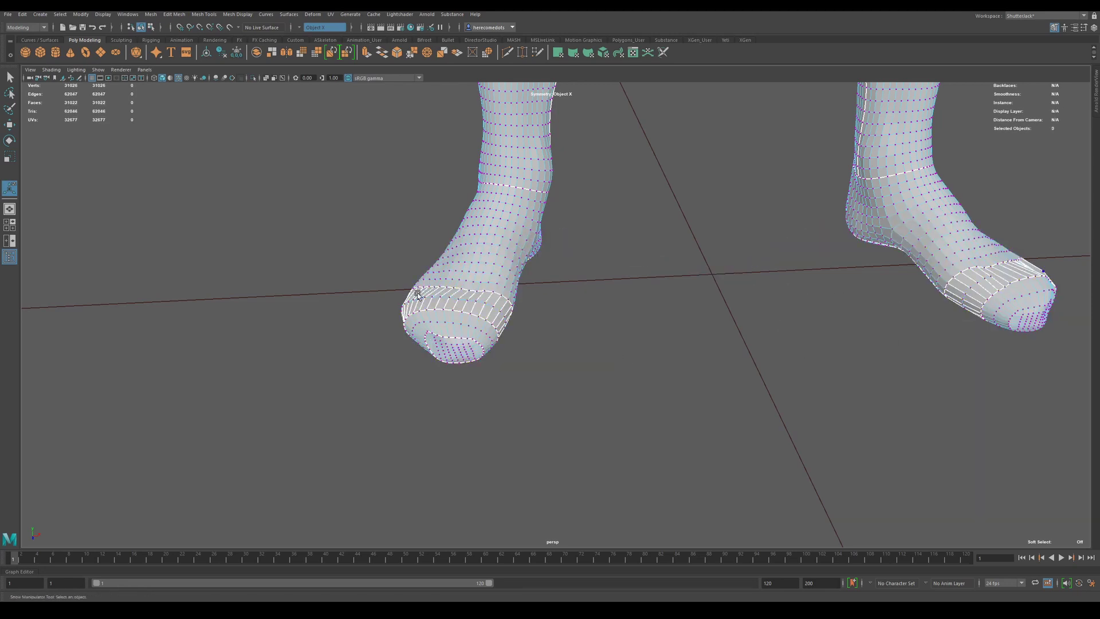
- Rebuild the UVs of each foot's toe section as one continuous shell without the internal toe seams
{"action": "right_click_drag", "start_coordinate": [499, 308], "coordinate": [537, 311]}
{"action": "double_click", "coordinate": [1011, 298]}
{"action": "right_click_drag", "start_coordinate": [1014, 297], "coordinate": [1051, 277], "text": "shift"}
{"action": "left_click", "coordinate": [469, 316]}
{"action": "key", "text": "g"}
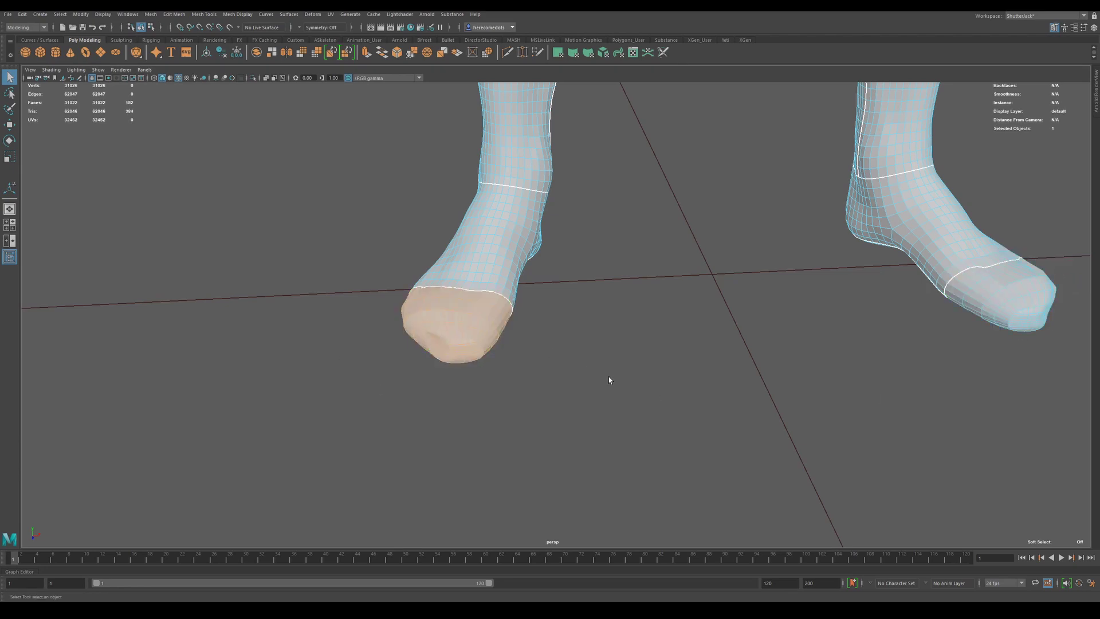
{"action": "left_click", "coordinate": [608, 378]}
- Cut a UV seam along the inner underside of both toe sections, using the original toed mesh's sole seam as reference
{"action": "left_click_drag", "start_coordinate": [915, 372], "coordinate": [573, 282], "text": "alt"}
{"action": "left_click", "coordinate": [951, 192]}
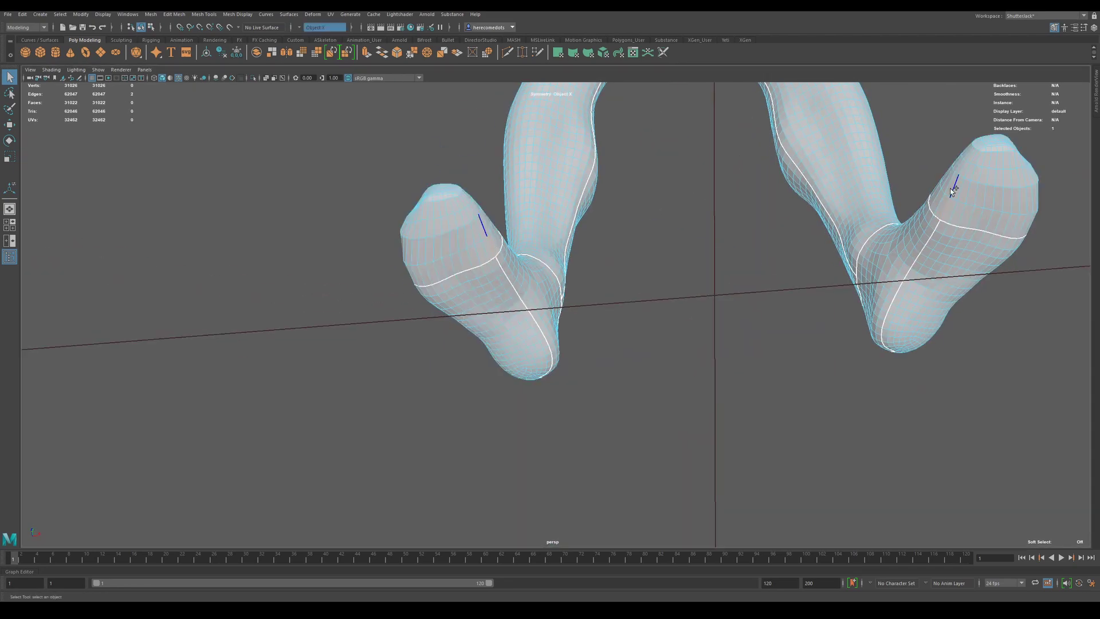
{"action": "key", "text": "ctrl+1"}
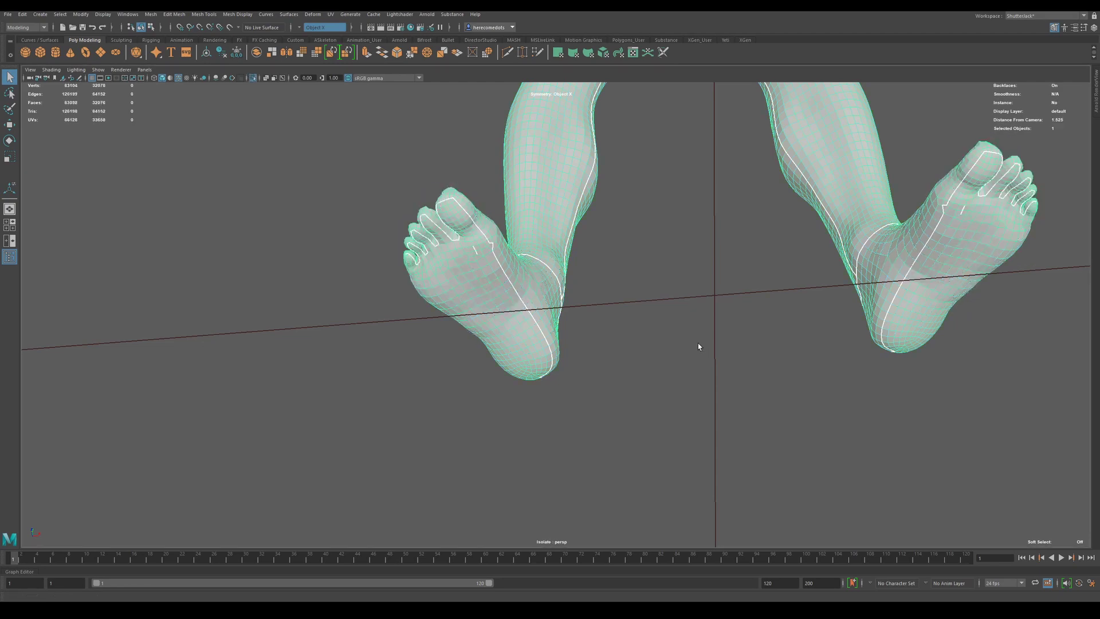
{"action": "left_click", "coordinate": [471, 213]}
{"action": "middle_click_drag", "start_coordinate": [963, 169], "coordinate": [733, 222], "text": "alt"}
{"action": "right_click_drag", "start_coordinate": [733, 222], "coordinate": [785, 194], "text": "alt"}
{"action": "key", "text": "alt+s"}
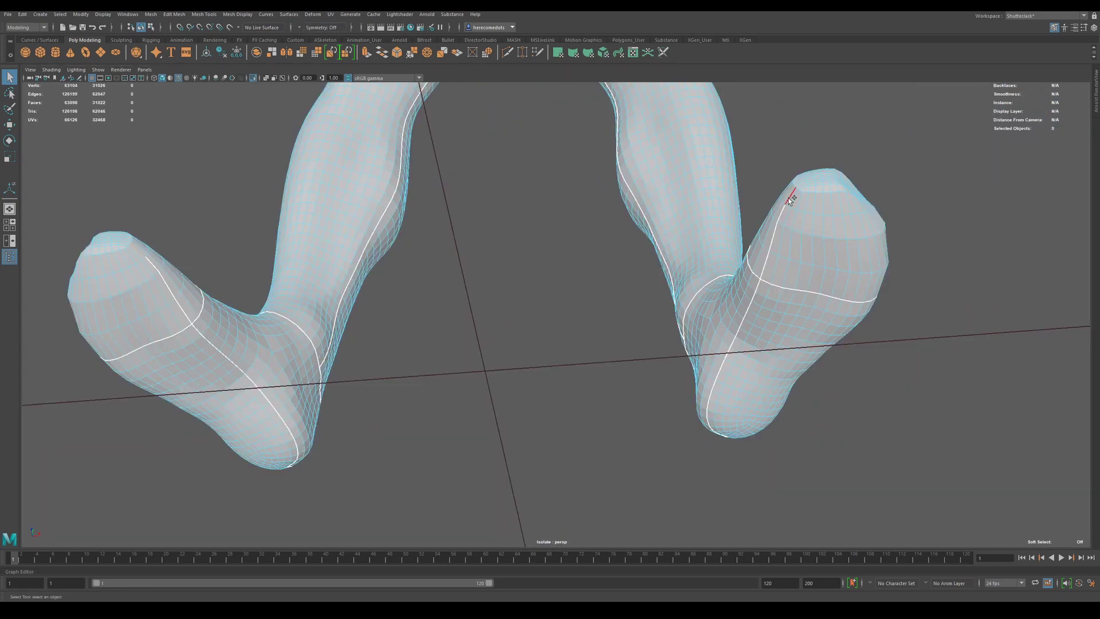
- Cut a UV seam across the underside of the toe tips, joining the seam along the sole
{"action": "middle_click_drag", "start_coordinate": [699, 183], "coordinate": [464, 269], "text": "alt"}
{"action": "right_click_drag", "start_coordinate": [464, 269], "coordinate": [582, 267], "text": "alt"}
{"action": "left_click_drag", "start_coordinate": [697, 269], "coordinate": [532, 192], "text": "alt"}
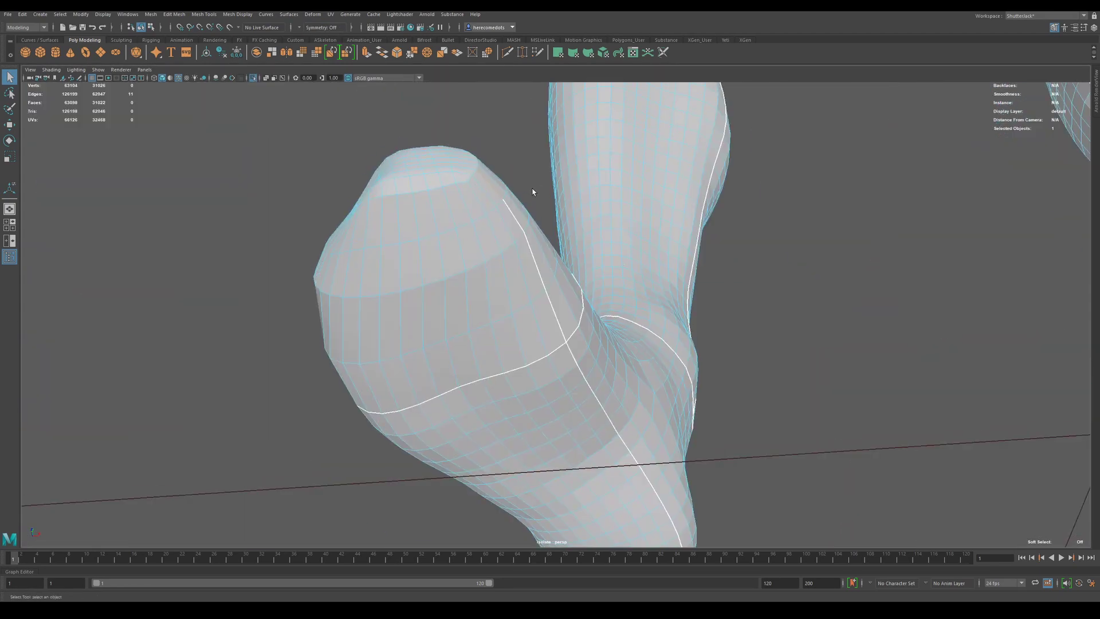
{"action": "left_click_drag", "start_coordinate": [387, 197], "coordinate": [630, 321], "text": "alt"}
- Select the toe-section UV shells of both feet and optimize their UVs
{"action": "key", "text": "w"}
{"action": "left_click", "coordinate": [455, 270]}
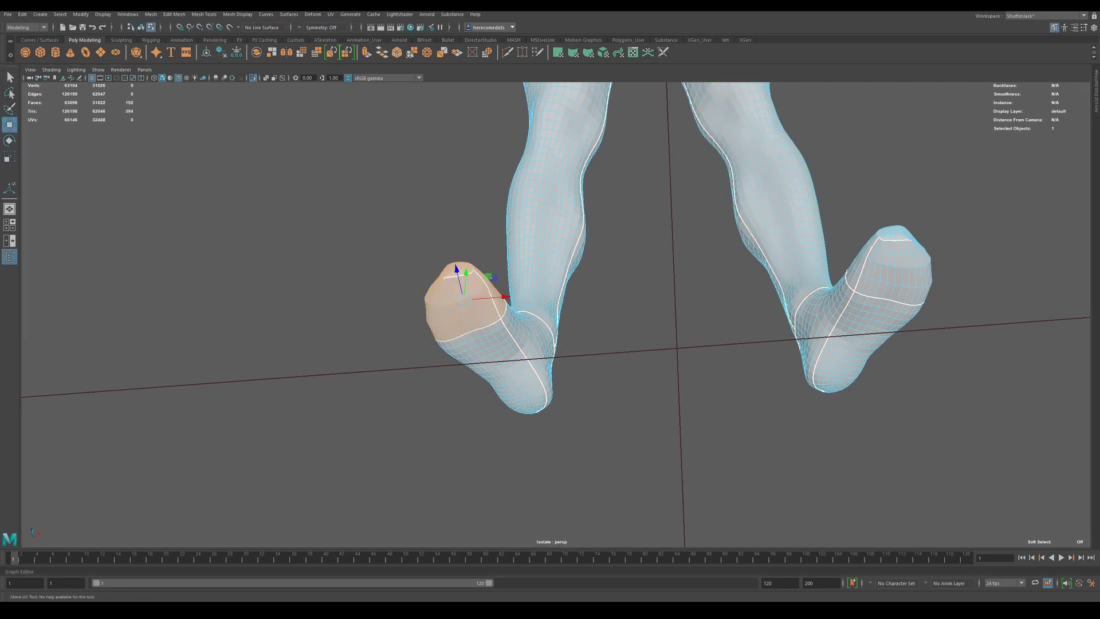
{"action": "left_click", "coordinate": [868, 278], "text": "shift"}
{"action": "left_click", "coordinate": [917, 343]}
{"action": "left_click", "coordinate": [883, 281]}
{"action": "left_click", "coordinate": [445, 294], "text": "shift"}
{"action": "right_click_drag", "start_coordinate": [444, 294], "coordinate": [482, 296]}
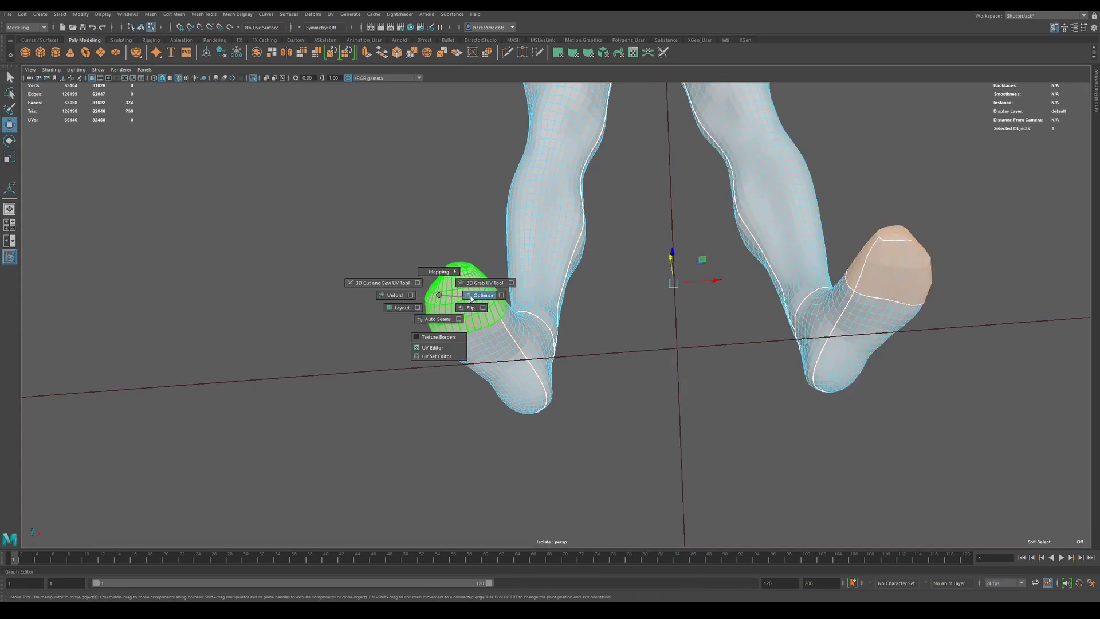
- Try to sew the toe section's UV border to the foot shell on the character's left foot
{"action": "mouse_move", "coordinate": [881, 294]}
{"action": "right_mouse_down"}
{"action": "mouse_move", "coordinate": [871, 287]}
{"action": "mouse_move", "coordinate": [885, 274]}
{"action": "right_mouse_up"}
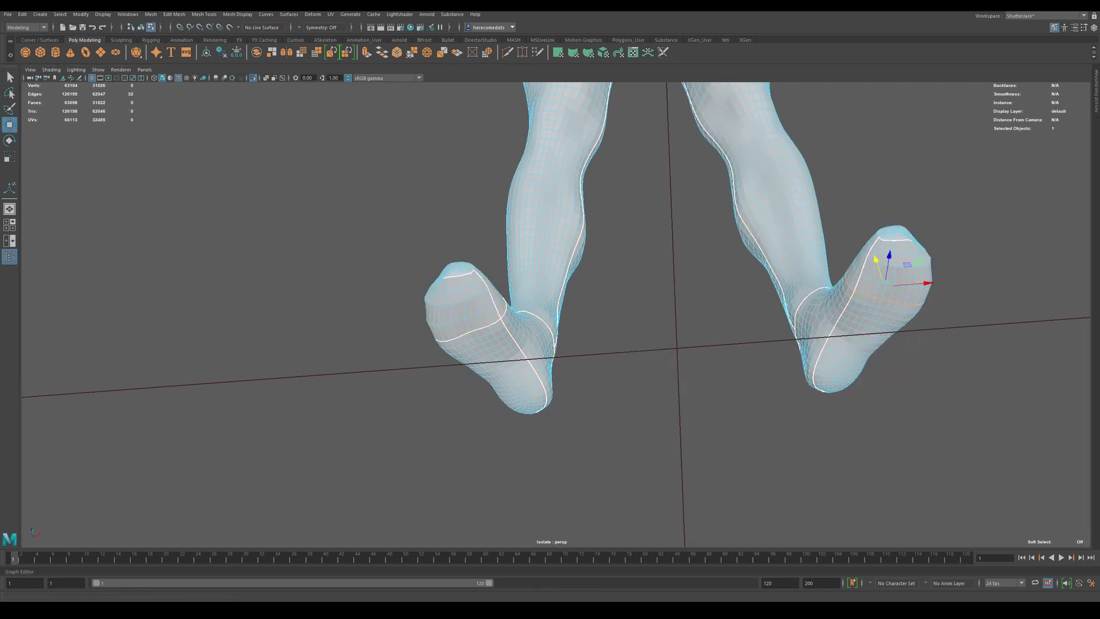
{"action": "key", "text": "ctrl+F11"}
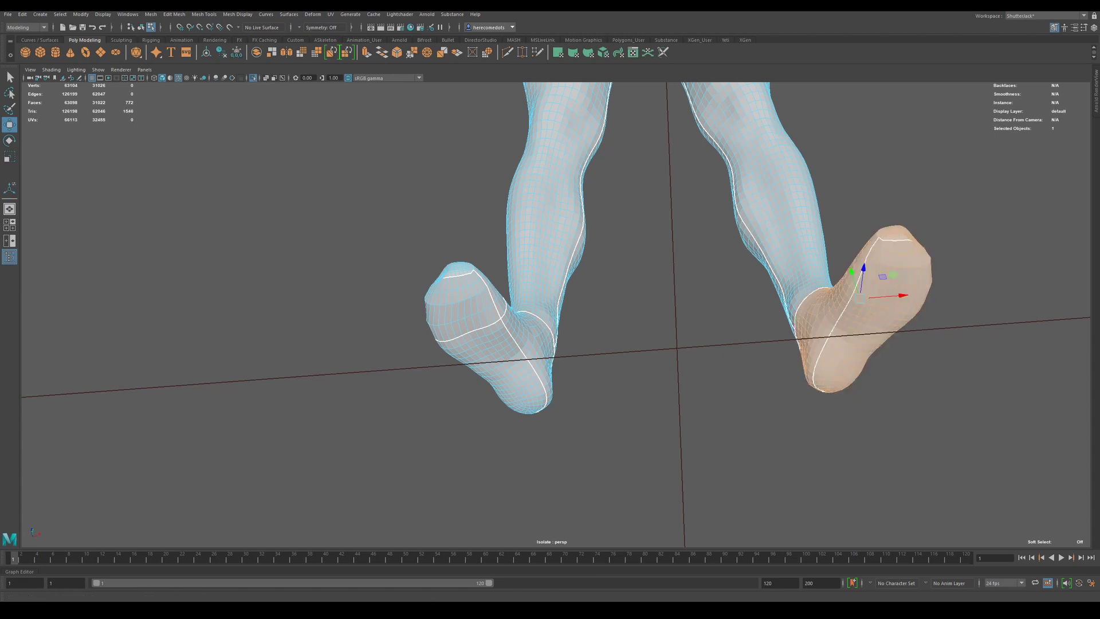
{"action": "key", "text": "ctrl+z"}
{"action": "key", "text": "ctrl+z"}
{"action": "key", "text": "shift+x"}
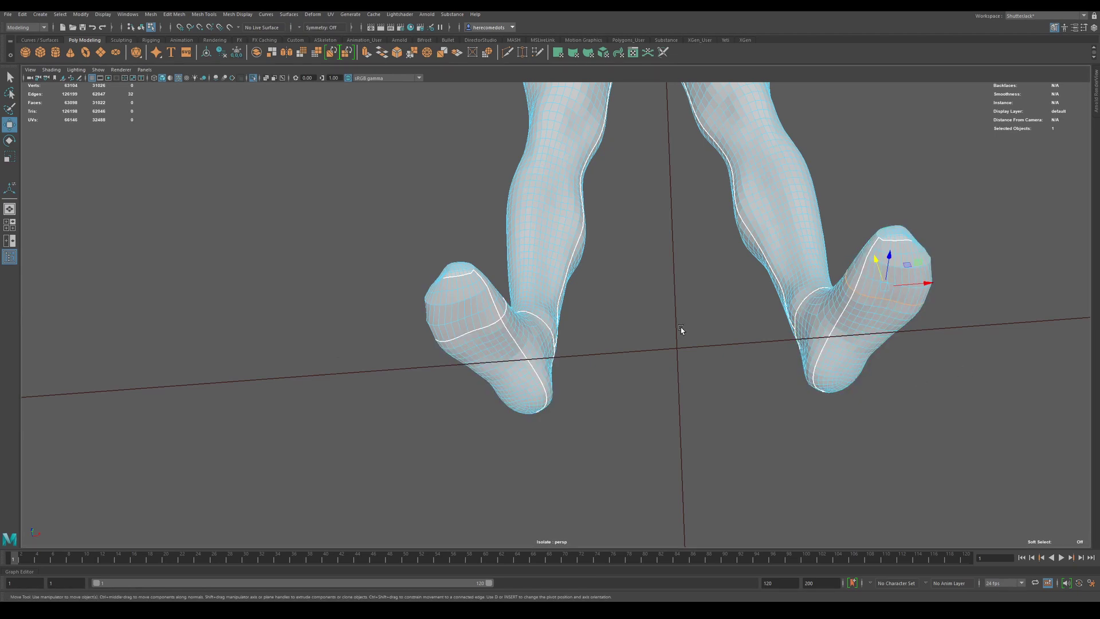
- Try to sew the UV border loop between toe section and foot on the character's right foot
{"action": "scroll", "coordinate": [556, 313], "scroll_direction": "down", "scroll_amount": 5}
{"action": "left_click", "coordinate": [516, 312]}
{"action": "key", "text": "ctrl+F10"}
{"action": "scroll", "coordinate": [556, 314], "scroll_direction": "up", "scroll_amount": 5}
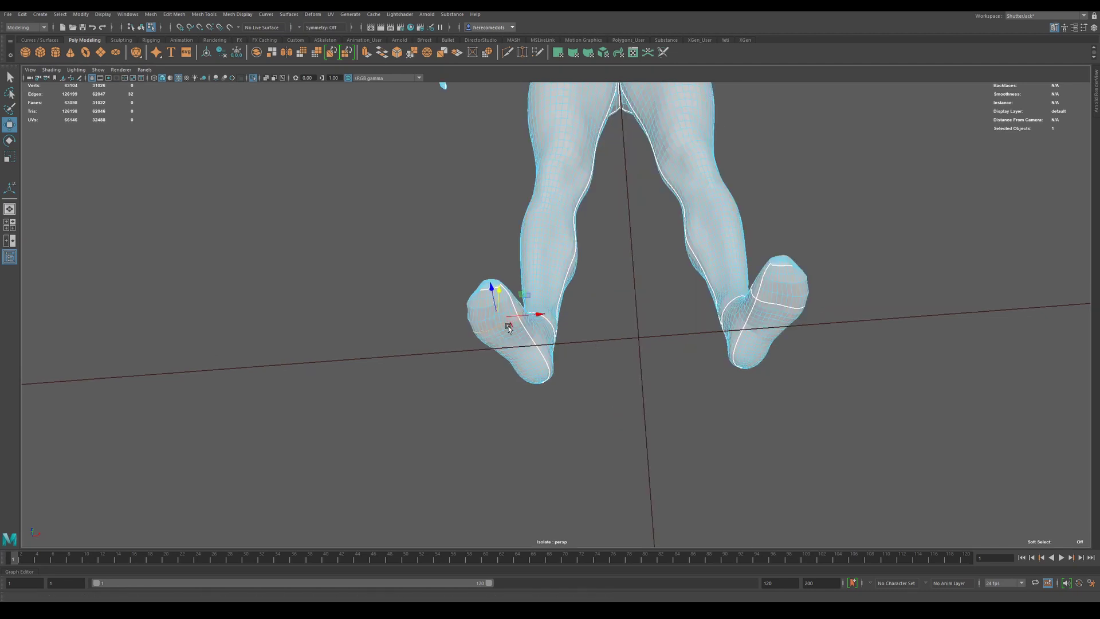
{"action": "key", "text": "shift+s"}
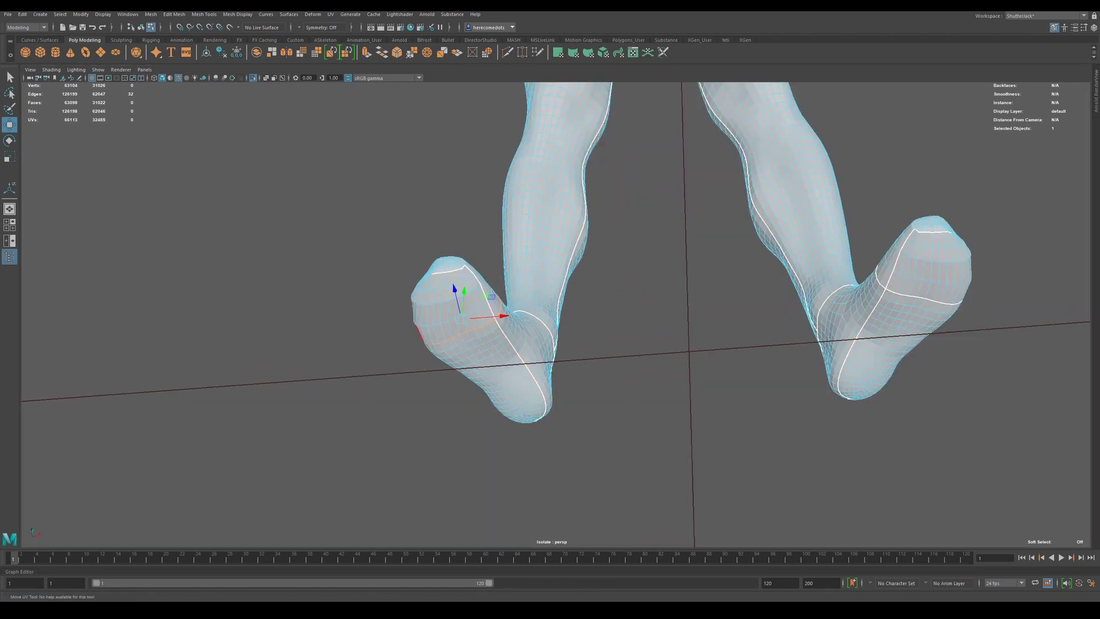
{"action": "key", "text": "ctrl+u"}
{"action": "key", "text": "f"}
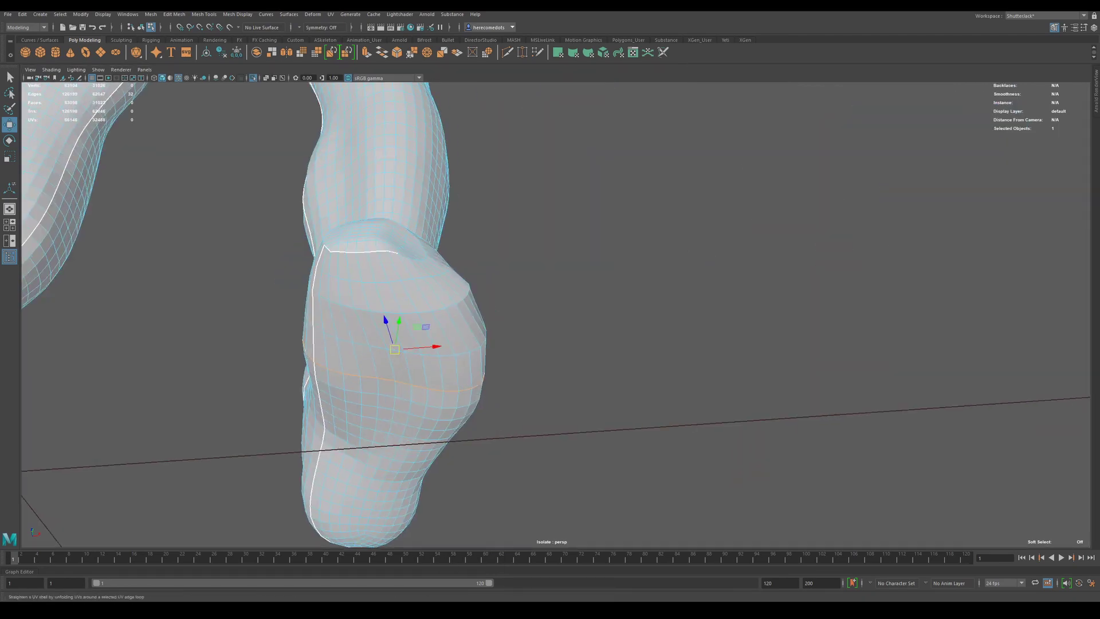
- Sew the left foot's toe border loop to the foot shell and switch to the UV Editing workspace
{"action": "key", "text": "shift+s"}
{"action": "key", "text": "r"}
{"action": "left_click", "coordinate": [1046, 16]}
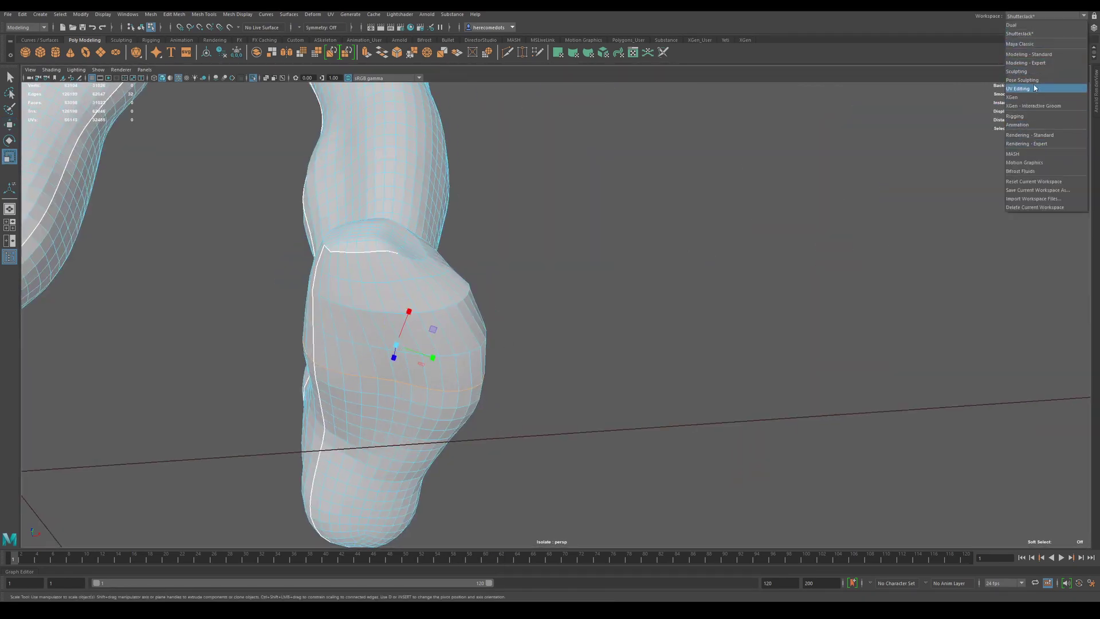
{"action": "left_click", "coordinate": [1034, 87]}
- Select and scale the toe edge loops within the foot's UV shell to tidy the toe area
{"action": "right_click", "coordinate": [617, 348]}
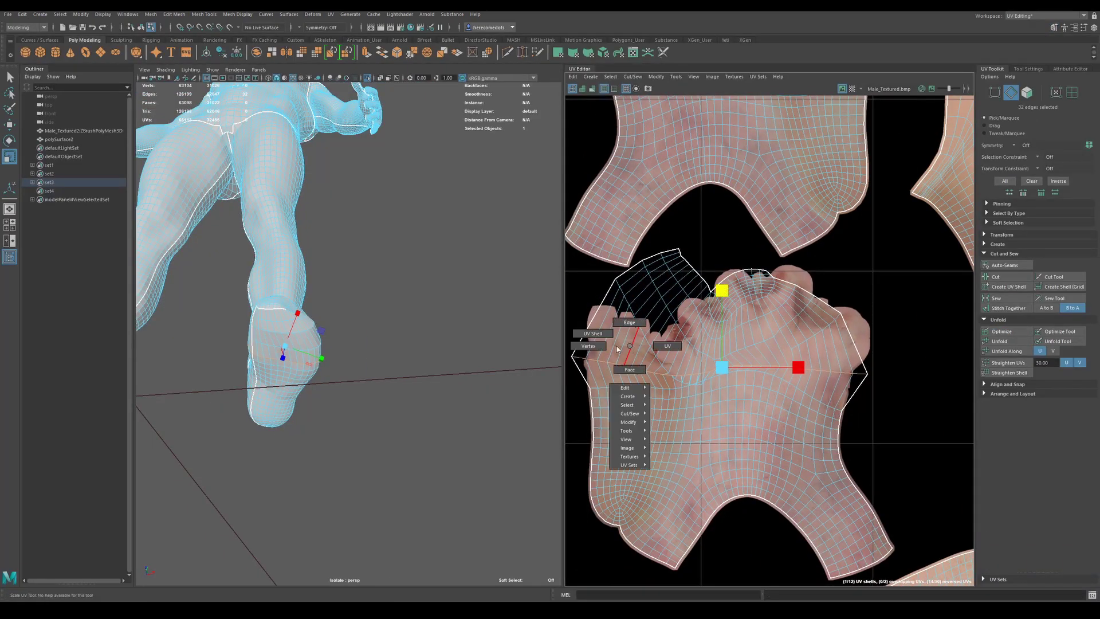
{"action": "right_click_drag", "start_coordinate": [617, 348], "coordinate": [629, 322]}
{"action": "left_click_drag", "start_coordinate": [796, 365], "coordinate": [786, 366]}
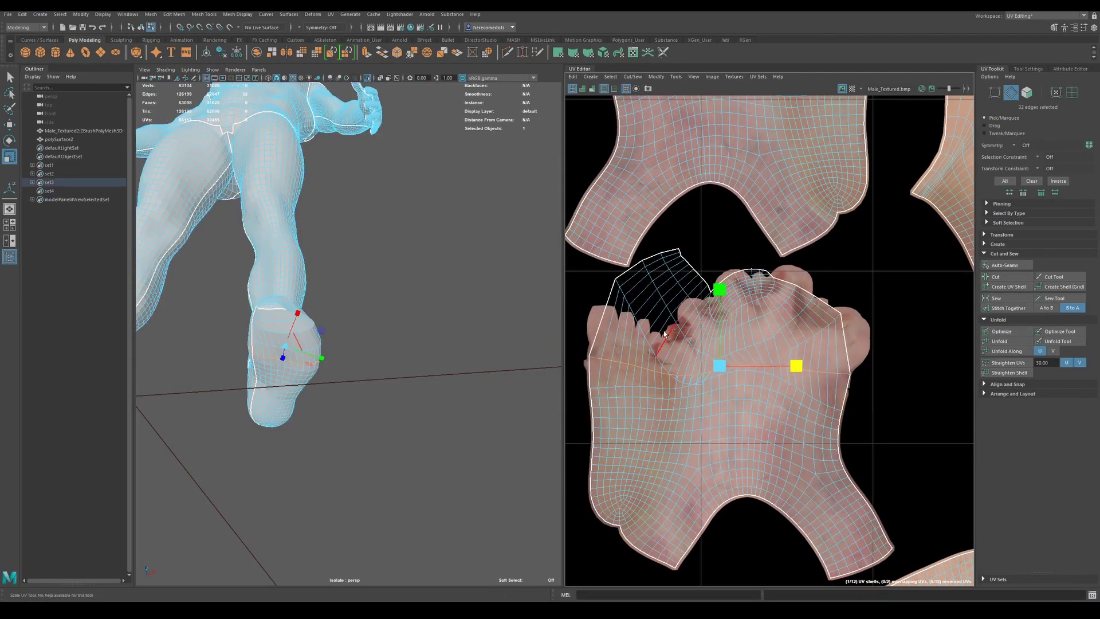
{"action": "double_click", "coordinate": [664, 334]}
{"action": "double_click", "coordinate": [750, 368]}
{"action": "left_click", "coordinate": [1014, 339]}
{"action": "left_click_drag", "start_coordinate": [719, 290], "coordinate": [719, 330]}
{"action": "double_click", "coordinate": [616, 327]}
- Cut a new edge across the side of the toe section with Multi-Cut
{"action": "left_click_drag", "start_coordinate": [271, 341], "coordinate": [441, 344], "text": "alt"}
{"action": "right_click_drag", "start_coordinate": [372, 340], "coordinate": [332, 342], "text": "shift"}
{"action": "left_click", "coordinate": [336, 376]}
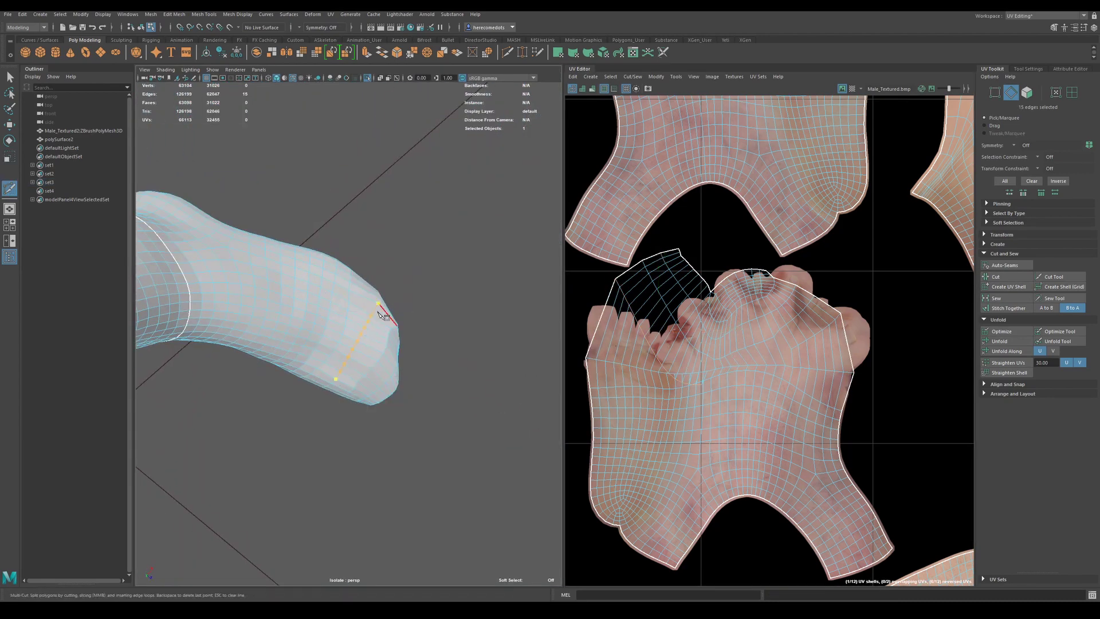
- Complete the Multi-Cut across the toe end of the foot and unfold the toe edge loop in the lower foot UV shell
{"action": "left_click", "coordinate": [379, 312]}
{"action": "key", "text": "Return"}
{"action": "right_click_drag", "start_coordinate": [810, 336], "coordinate": [810, 315]}
{"action": "double_click", "coordinate": [811, 337]}
{"action": "left_click", "coordinate": [1005, 341]}
- Compress the toe edge loop vertically in the lower foot UV shell and move it slightly downward
{"action": "key", "text": "w"}
{"action": "key", "text": "r"}
{"action": "left_click_drag", "start_coordinate": [724, 290], "coordinate": [723, 318]}
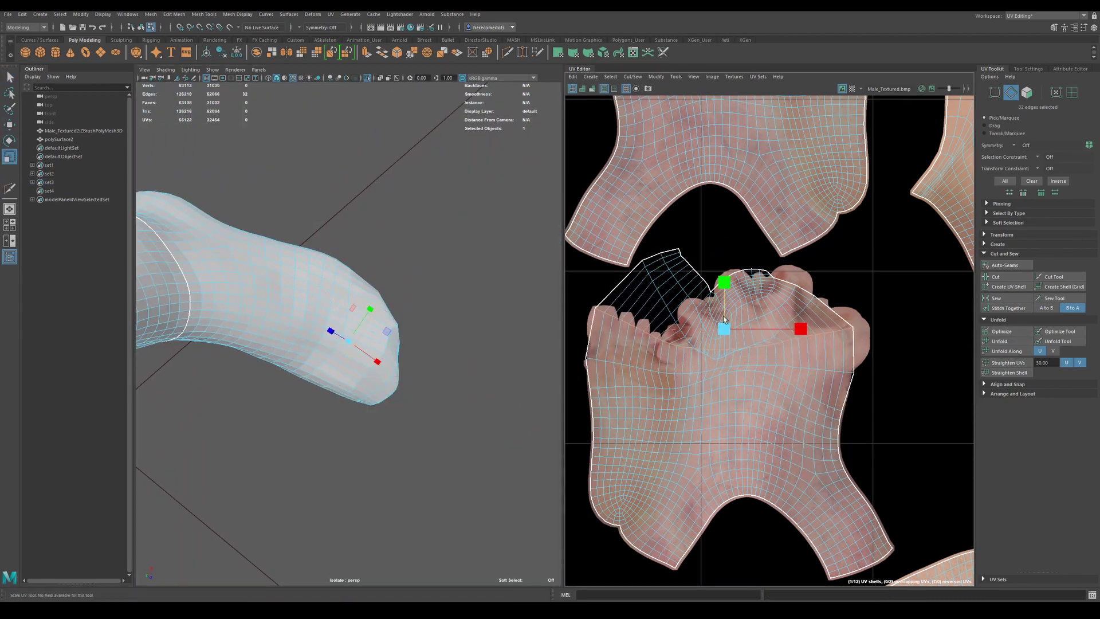
{"action": "key", "text": "w"}
{"action": "key", "text": "r"}
{"action": "left_click_drag", "start_coordinate": [723, 253], "coordinate": [722, 291]}
{"action": "key", "text": "w"}
{"action": "left_click_drag", "start_coordinate": [722, 265], "coordinate": [722, 274]}
- Extend the selection with neighbouring toe edge loops in the lower foot shell, unfold them and scale them slightly vertically
{"action": "double_click", "coordinate": [793, 312], "text": "shift"}
{"action": "left_click", "coordinate": [1004, 338]}
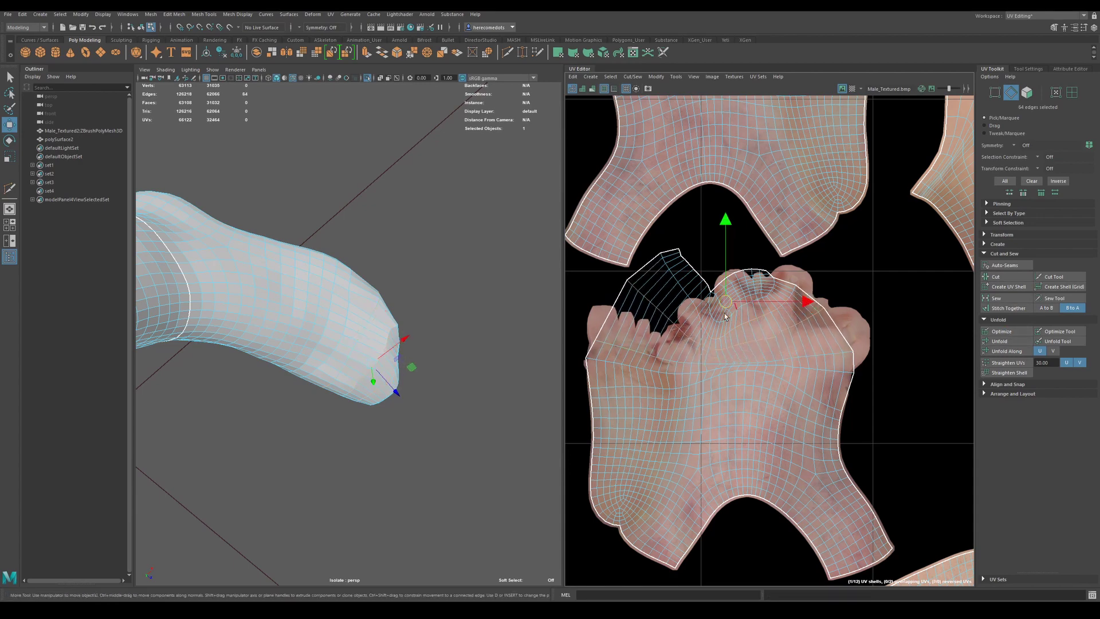
{"action": "left_click", "coordinate": [722, 315], "text": "shift"}
{"action": "left_click", "coordinate": [1004, 341]}
{"action": "key", "text": "r"}
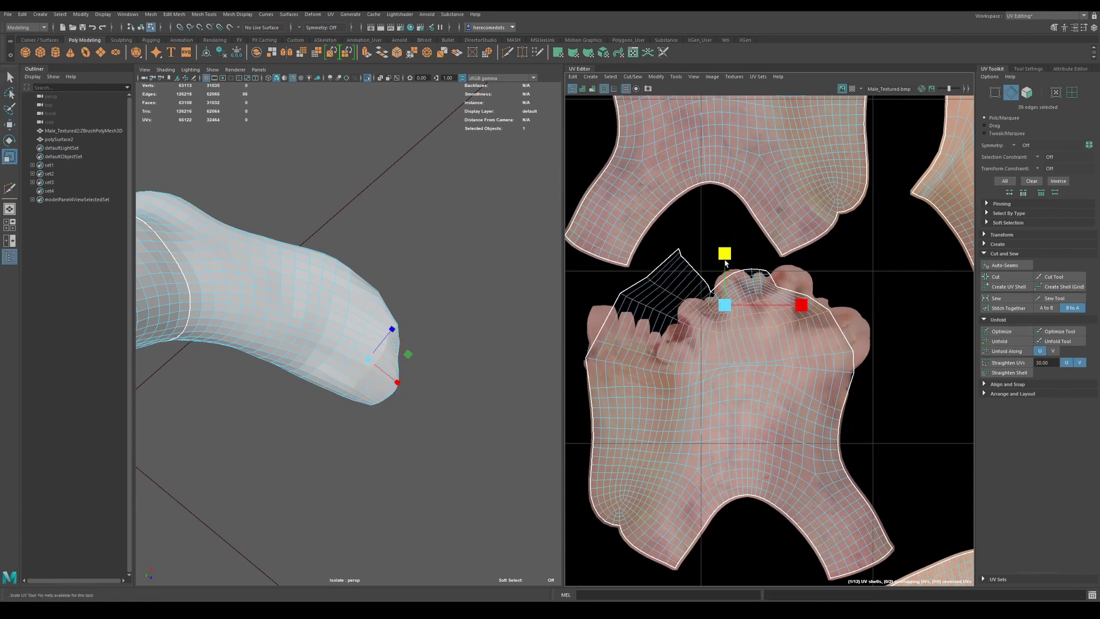
{"action": "left_click_drag", "start_coordinate": [725, 263], "coordinate": [725, 268]}
{"action": "key", "text": "w"}
- Unfold the toe edge loop of the upper foot UV shell, compress it vertically and move it slightly downward
{"action": "scroll", "coordinate": [723, 241], "scroll_direction": "down", "scroll_amount": 2}
{"action": "middle_click_drag", "start_coordinate": [722, 201], "coordinate": [692, 258], "text": "alt"}
{"action": "left_click", "coordinate": [686, 193]}
{"action": "scroll", "coordinate": [343, 332], "scroll_direction": "down", "scroll_amount": 5}
{"action": "left_click_drag", "start_coordinate": [366, 321], "coordinate": [355, 367], "text": "alt"}
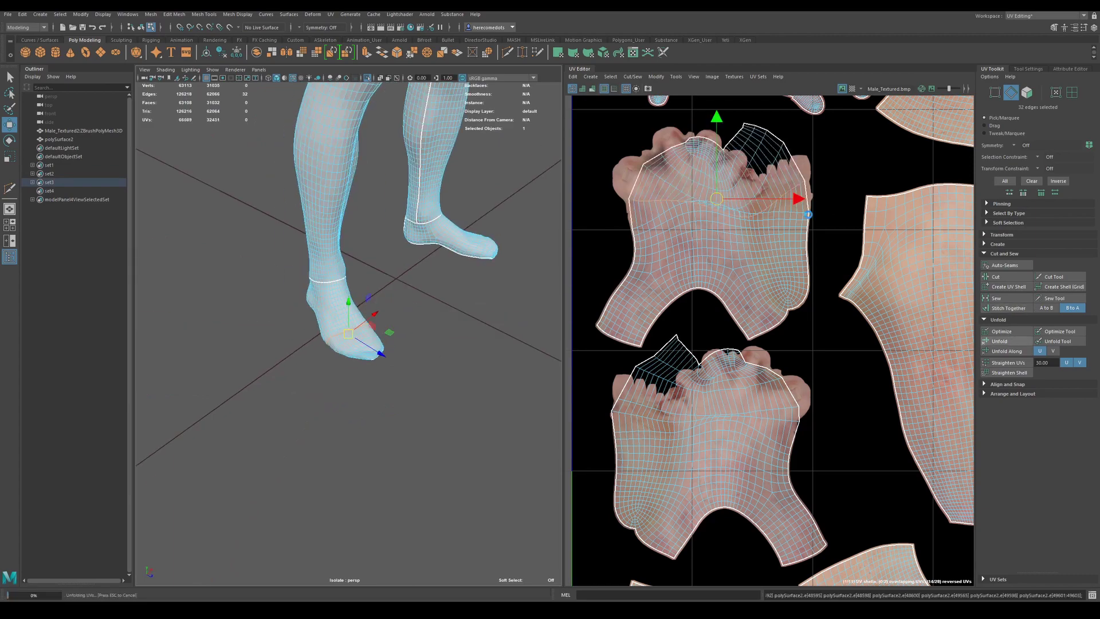
{"action": "key", "text": "r"}
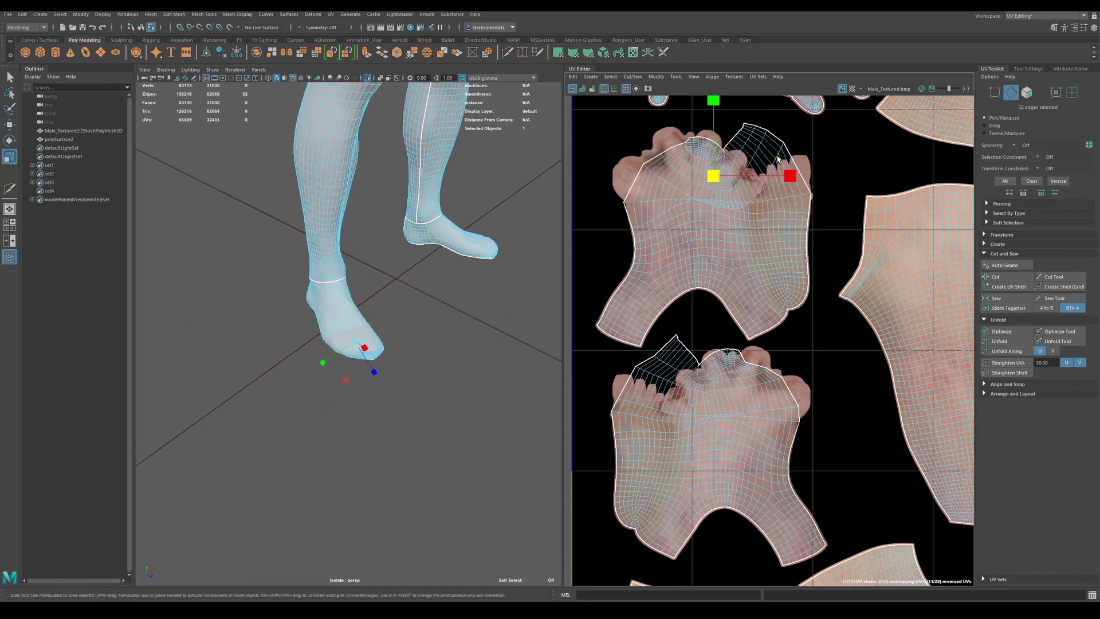
{"action": "left_click", "coordinate": [999, 341]}
{"action": "left_click_drag", "start_coordinate": [713, 100], "coordinate": [713, 139]}
{"action": "key", "text": "w"}
{"action": "left_click_drag", "start_coordinate": [712, 134], "coordinate": [712, 146]}
- Open the attributes of the persp camera
{"action": "left_click_drag", "start_coordinate": [395, 246], "coordinate": [312, 246], "text": "alt"}
{"action": "middle_click_drag", "start_coordinate": [312, 246], "coordinate": [338, 329], "text": "alt"}
{"action": "scroll", "coordinate": [337, 331], "scroll_direction": "down", "scroll_amount": 4}
{"action": "left_click", "coordinate": [52, 97]}
{"action": "left_click", "coordinate": [1069, 69]}
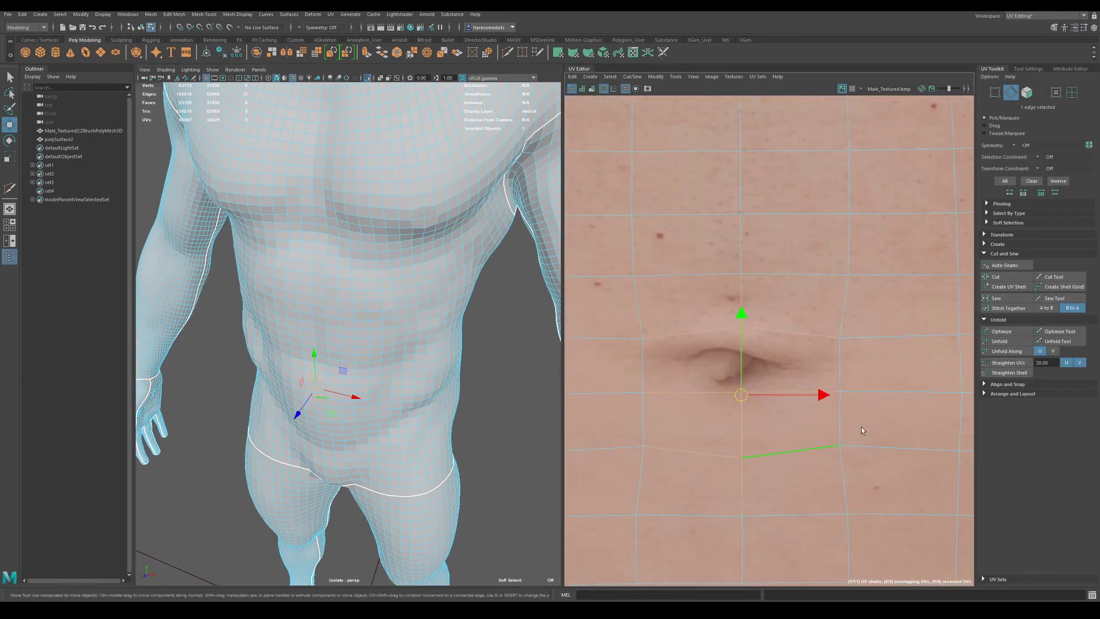
{"action": "left_click", "coordinate": [741, 426]}
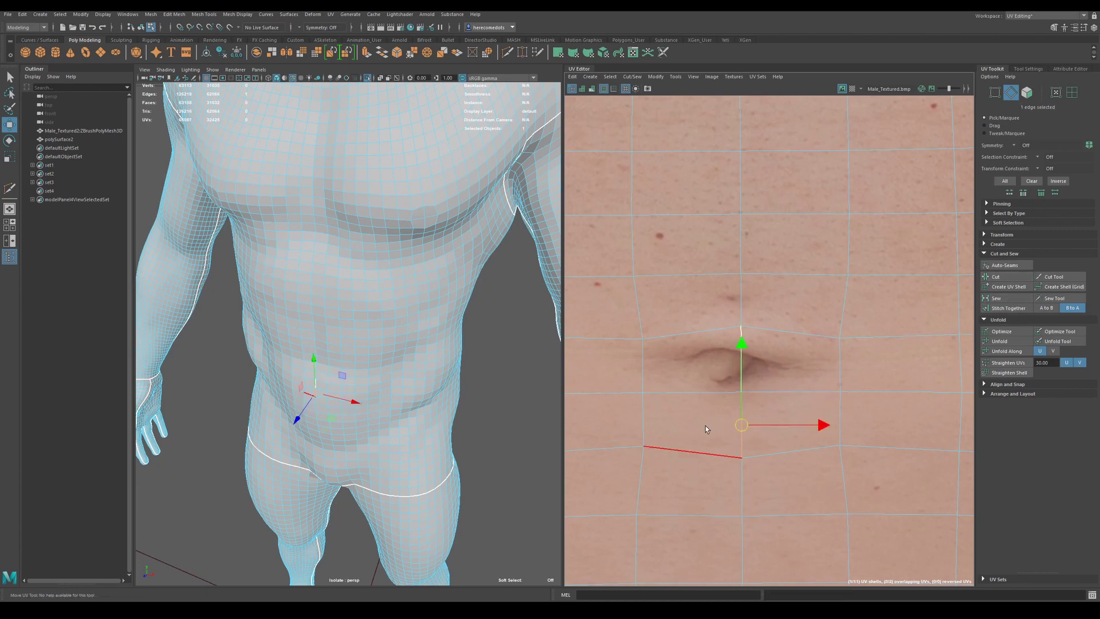
{"action": "left_click_drag", "start_coordinate": [778, 425], "coordinate": [816, 426]}
{"action": "key", "text": "ctrl+z"}
{"action": "key", "text": "ctrl+z"}
{"action": "key", "text": "q"}
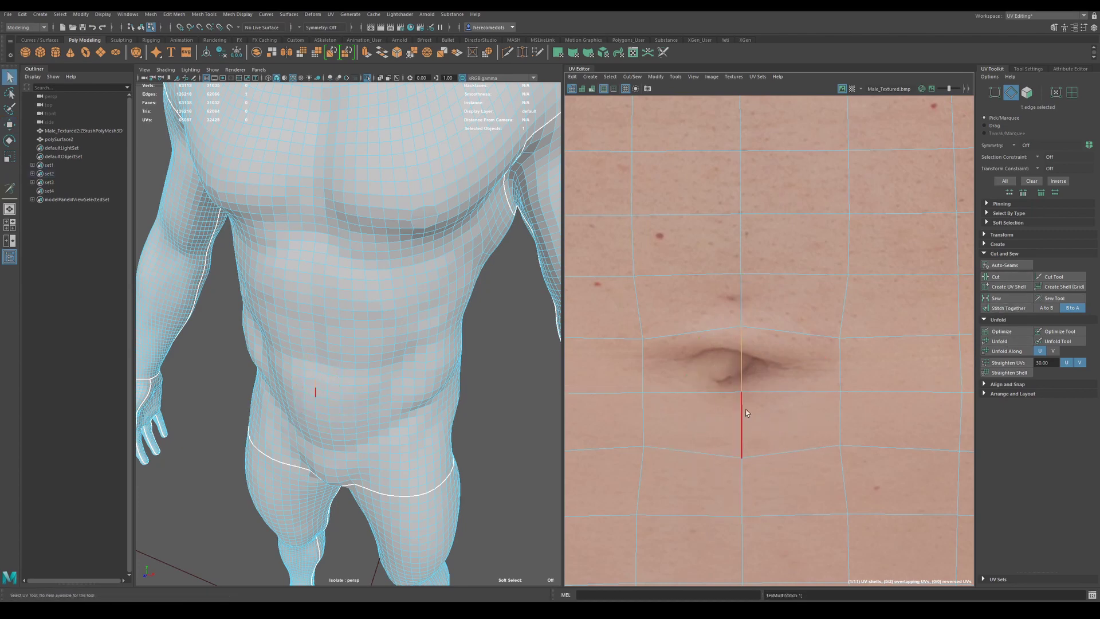
- Merge the split vertices at the navel on the torso with a distance threshold of 0.01
{"action": "scroll", "coordinate": [309, 396], "scroll_direction": "up", "scroll_amount": 2}
{"action": "left_click", "coordinate": [309, 394]}
{"action": "key", "text": "w"}
{"action": "key", "text": "F9"}
{"action": "right_click_drag", "start_coordinate": [310, 394], "coordinate": [310, 361], "text": "shift"}
{"action": "key", "text": "F10"}
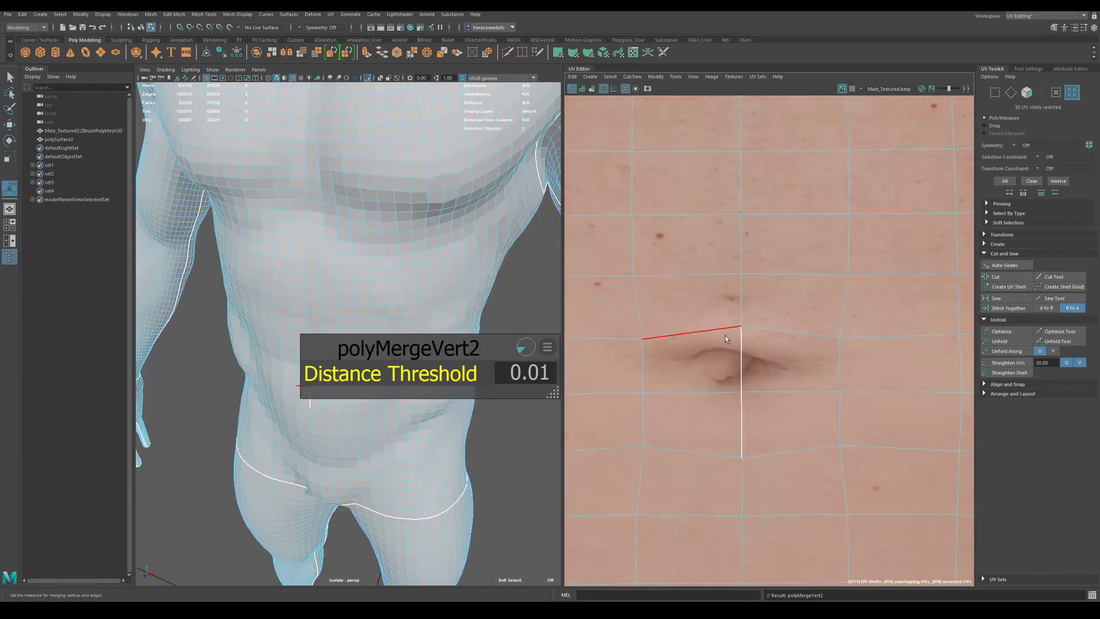
- Sew the cut UV edge running through the navel and switch to UV shell selection
{"action": "left_click", "coordinate": [741, 355]}
{"action": "left_click", "coordinate": [998, 298]}
{"action": "scroll", "coordinate": [820, 400], "scroll_direction": "down", "scroll_amount": 4}
{"action": "scroll", "coordinate": [819, 399], "scroll_direction": "down", "scroll_amount": 10}
{"action": "right_click_drag", "start_coordinate": [712, 329], "coordinate": [735, 314]}
{"action": "scroll", "coordinate": [735, 314], "scroll_direction": "down", "scroll_amount": 2}
{"action": "left_click", "coordinate": [867, 278]}
{"action": "scroll", "coordinate": [440, 298], "scroll_direction": "down", "scroll_amount": 8}
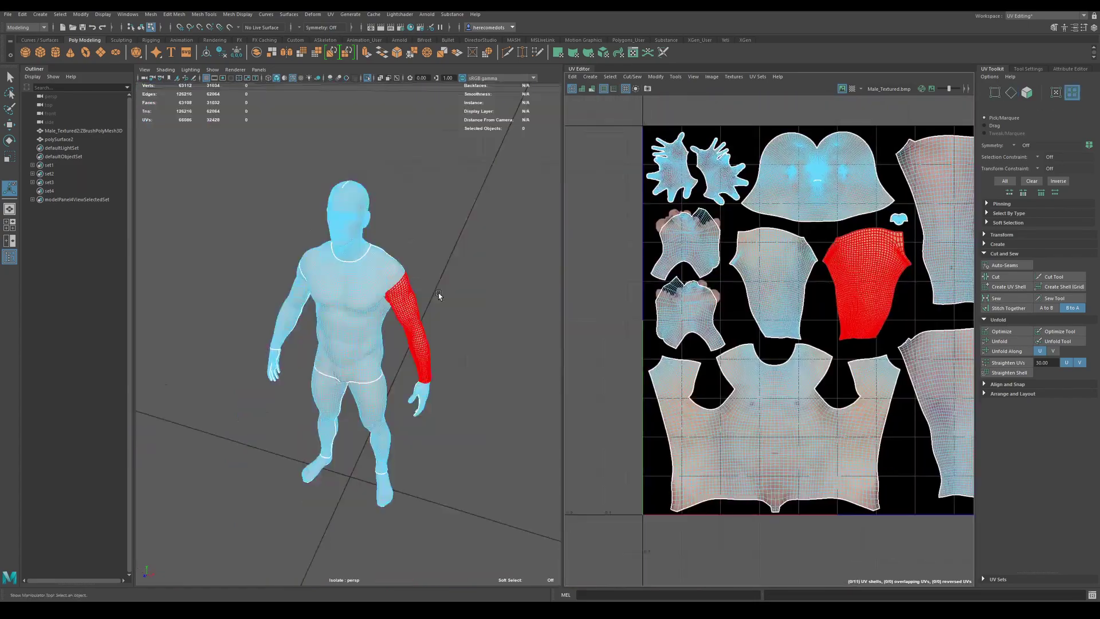
- Try to smooth the edge loop at the toe end of one foot with Edit Edge Flow
{"action": "scroll", "coordinate": [403, 225], "scroll_direction": "up", "scroll_amount": 8}
{"action": "key", "text": "F10"}
{"action": "left_click", "coordinate": [402, 227]}
{"action": "right_click_drag", "start_coordinate": [403, 228], "coordinate": [412, 311], "text": "shift"}
{"action": "scroll", "coordinate": [448, 236], "scroll_direction": "down", "scroll_amount": 8}
{"action": "scroll", "coordinate": [460, 383], "scroll_direction": "up", "scroll_amount": 6}
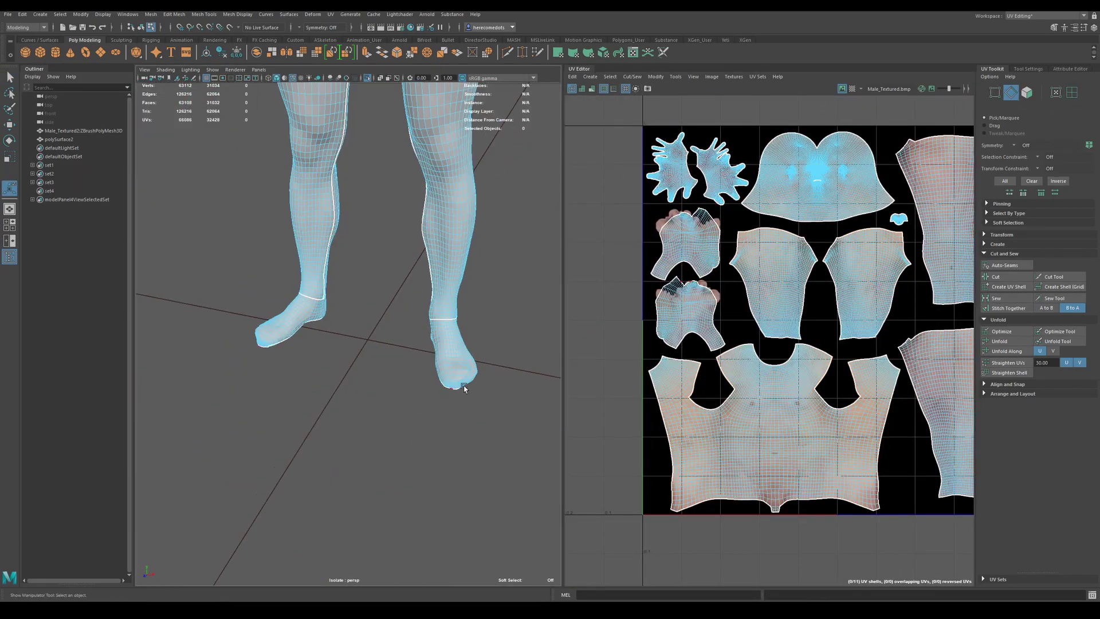
{"action": "left_click", "coordinate": [461, 383]}
{"action": "left_click_drag", "start_coordinate": [460, 382], "coordinate": [332, 373], "text": "alt"}
{"action": "right_click_drag", "start_coordinate": [332, 374], "coordinate": [428, 370], "text": "shift"}
{"action": "key", "text": "ctrl+z"}
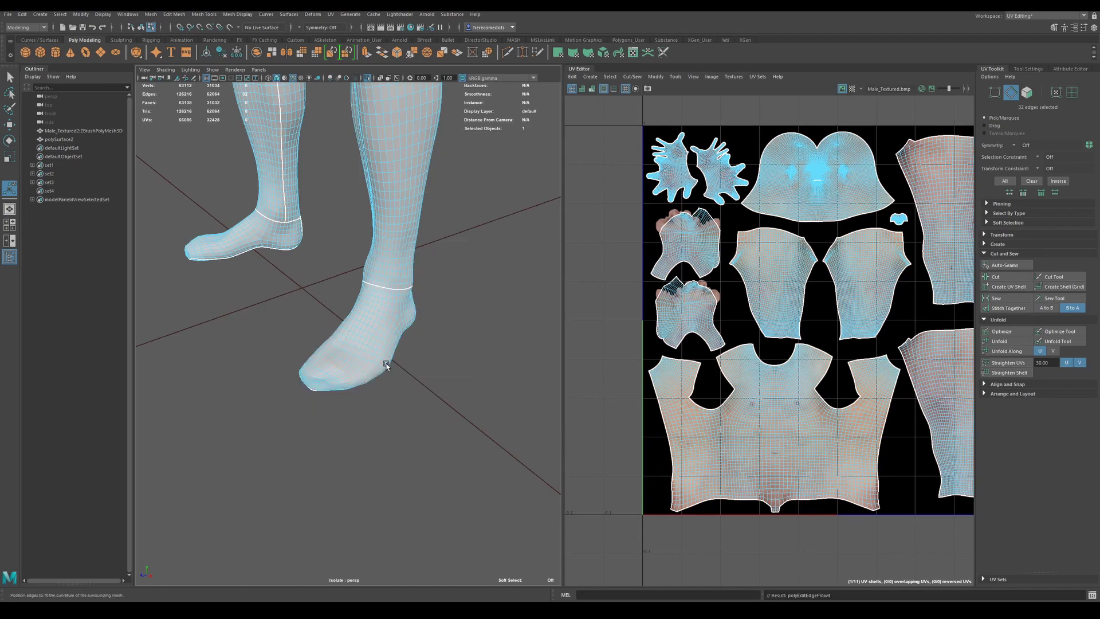
- Apply Edit Edge Flow to the edge loops around the nearer foot
{"action": "double_click", "coordinate": [385, 363]}
{"action": "left_click_drag", "start_coordinate": [385, 364], "coordinate": [386, 327], "text": "alt"}
{"action": "scroll", "coordinate": [387, 329], "scroll_direction": "up", "scroll_amount": 6}
{"action": "double_click", "coordinate": [523, 386]}
{"action": "key", "text": "g"}
{"action": "left_click_drag", "start_coordinate": [523, 385], "coordinate": [422, 423], "text": "alt"}
{"action": "scroll", "coordinate": [379, 440], "scroll_direction": "down", "scroll_amount": 6}
{"action": "key", "text": "g"}
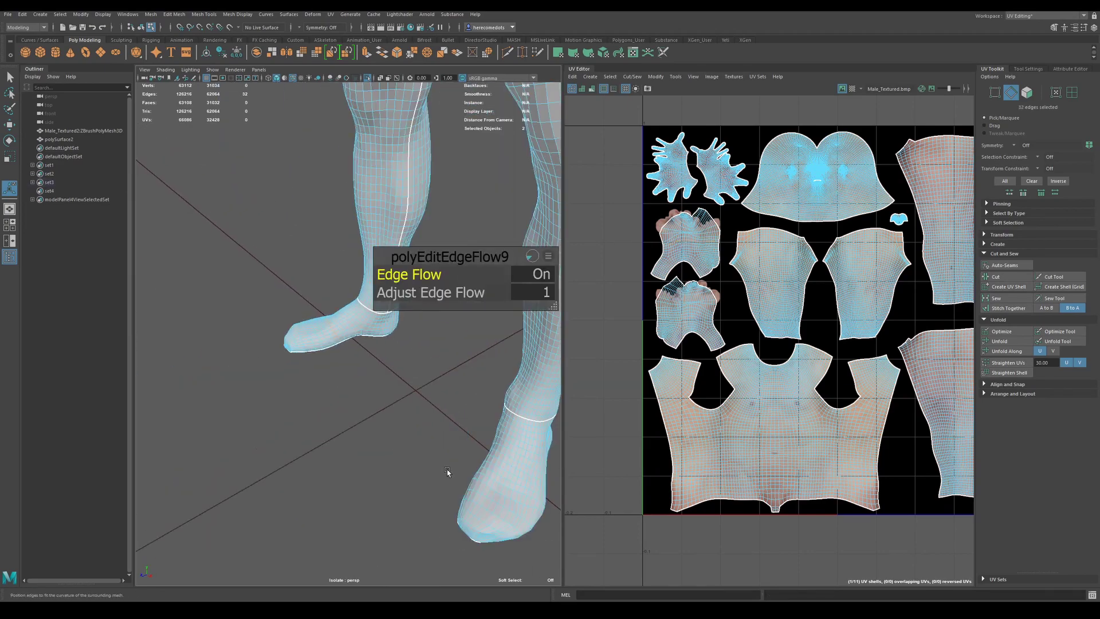
- Apply Edit Edge Flow twice to the toe edge loop of the other foot and return to object selection
{"action": "double_click", "coordinate": [290, 343]}
{"action": "key", "text": "g"}
{"action": "key", "text": "g"}
{"action": "scroll", "coordinate": [289, 343], "scroll_direction": "down", "scroll_amount": 6}
{"action": "left_click_drag", "start_coordinate": [289, 343], "coordinate": [405, 231], "text": "alt"}
{"action": "key", "text": "q"}
{"action": "key", "text": "F8"}
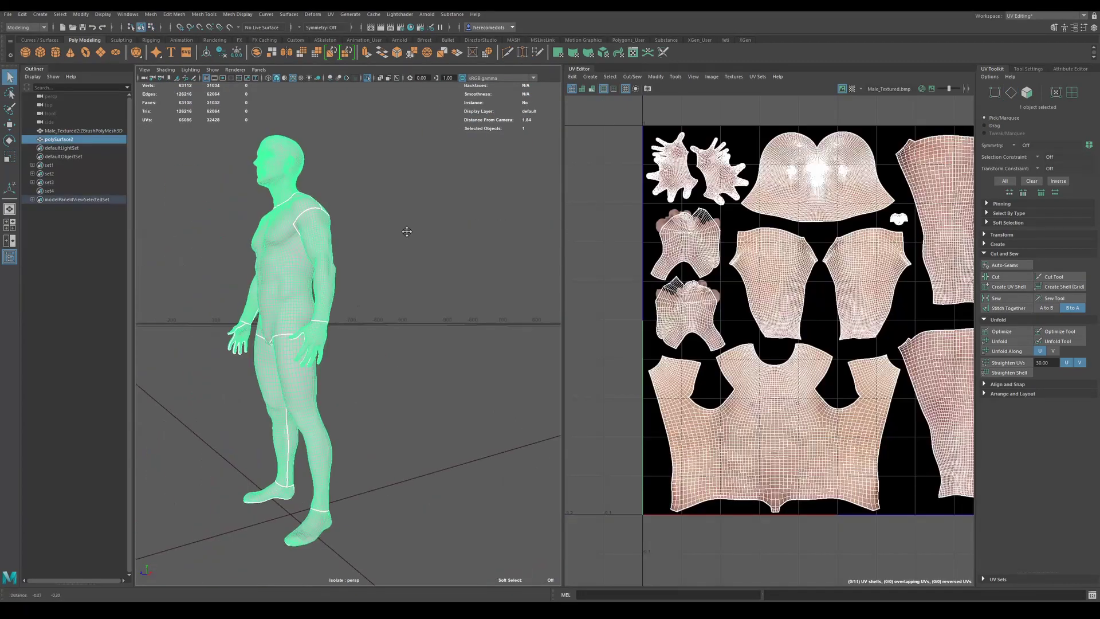
- Deselect the body mesh and examine its wireframe from several angles
{"action": "middle_click_drag", "start_coordinate": [801, 309], "coordinate": [755, 320], "text": "alt"}
{"action": "left_click_drag", "start_coordinate": [335, 294], "coordinate": [375, 304], "text": "alt"}
{"action": "left_click", "coordinate": [385, 241]}
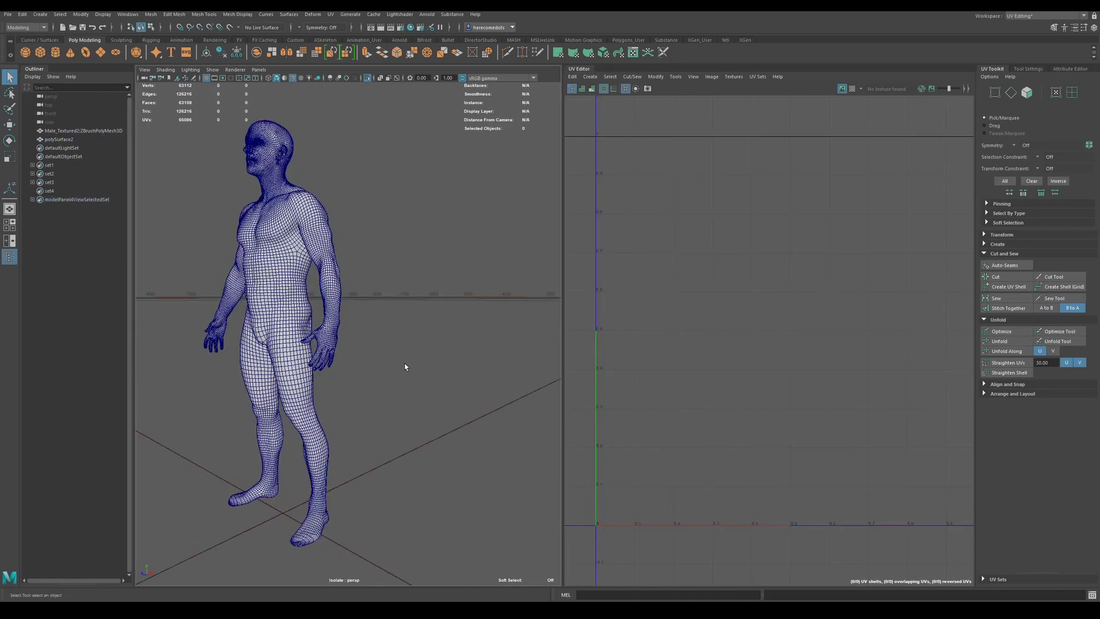
{"action": "left_click_drag", "start_coordinate": [297, 402], "coordinate": [449, 329], "text": "alt"}
{"action": "scroll", "coordinate": [381, 407], "scroll_direction": "up", "scroll_amount": 3}
{"action": "scroll", "coordinate": [449, 330], "scroll_direction": "up", "scroll_amount": 3}
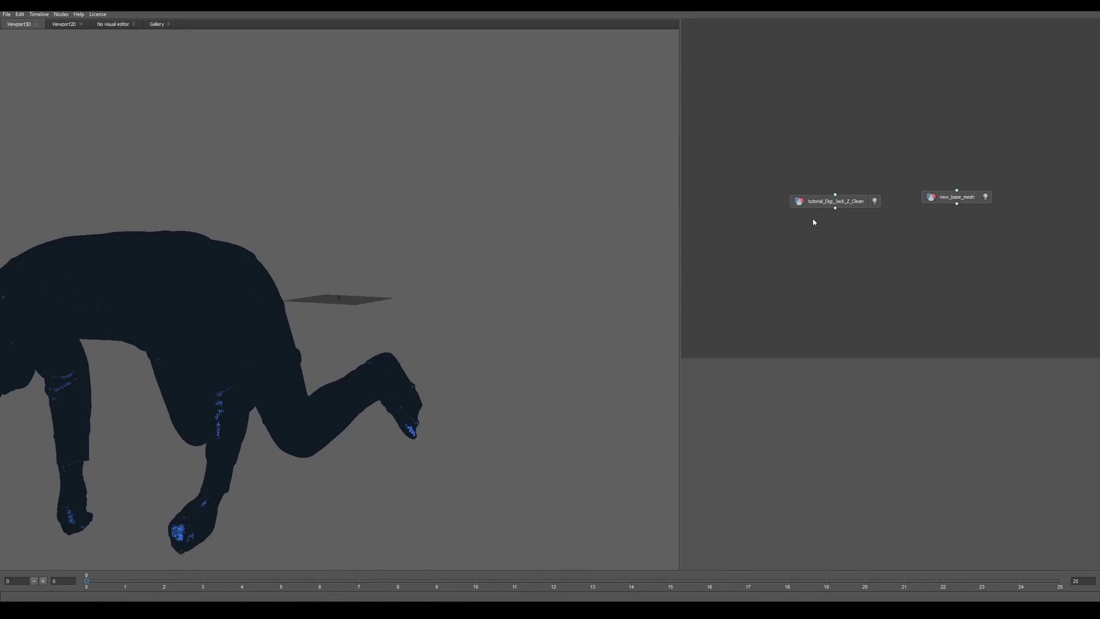
- In Wrap, align the tutorial_Digi_Jack_Z_Clean node with the base mesh node and rename it as scan
{"action": "left_click_drag", "start_coordinate": [813, 204], "coordinate": [806, 199]}
{"action": "left_click_drag", "start_coordinate": [570, 341], "coordinate": [491, 273]}
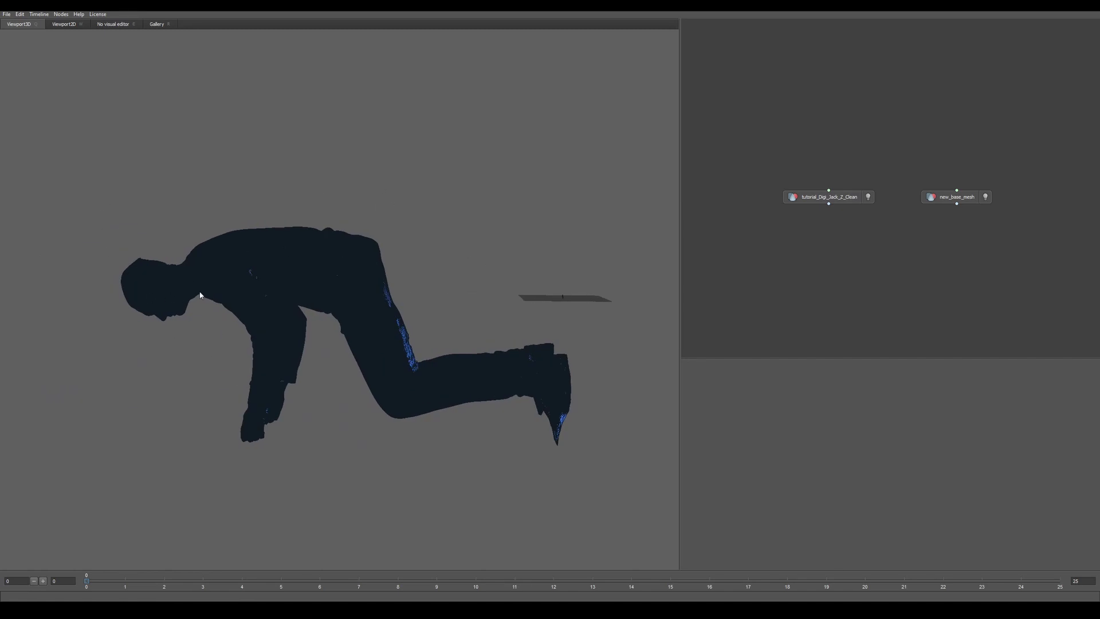
{"action": "left_click", "coordinate": [845, 203]}
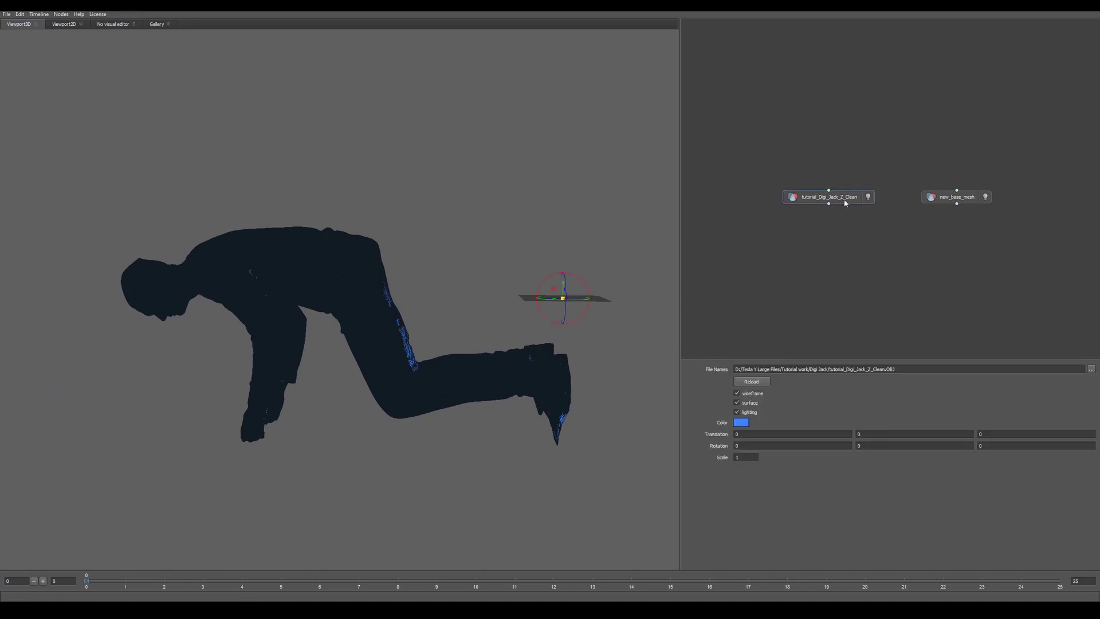
{"action": "right_click", "coordinate": [847, 201]}
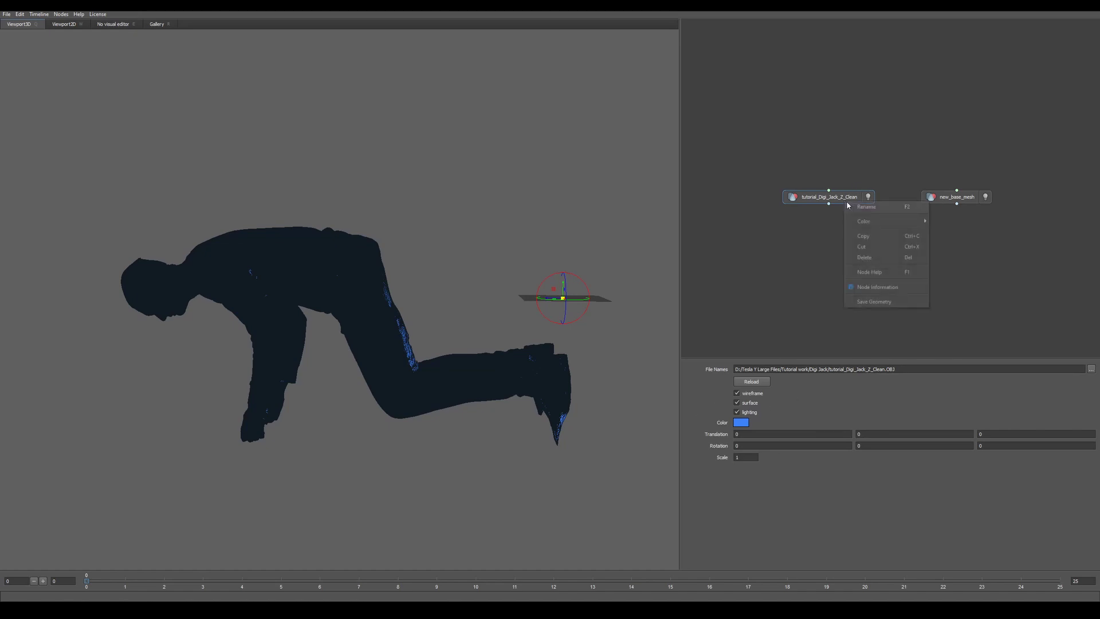
{"action": "left_click", "coordinate": [863, 212]}
{"action": "type", "text": "scan"}
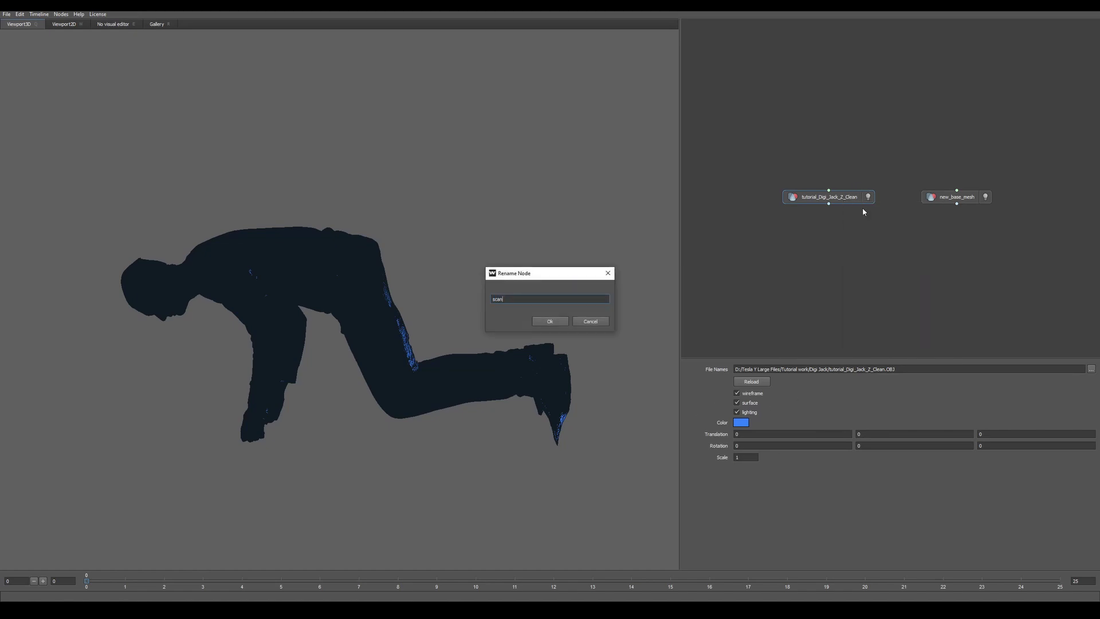
{"action": "key", "text": "Return"}
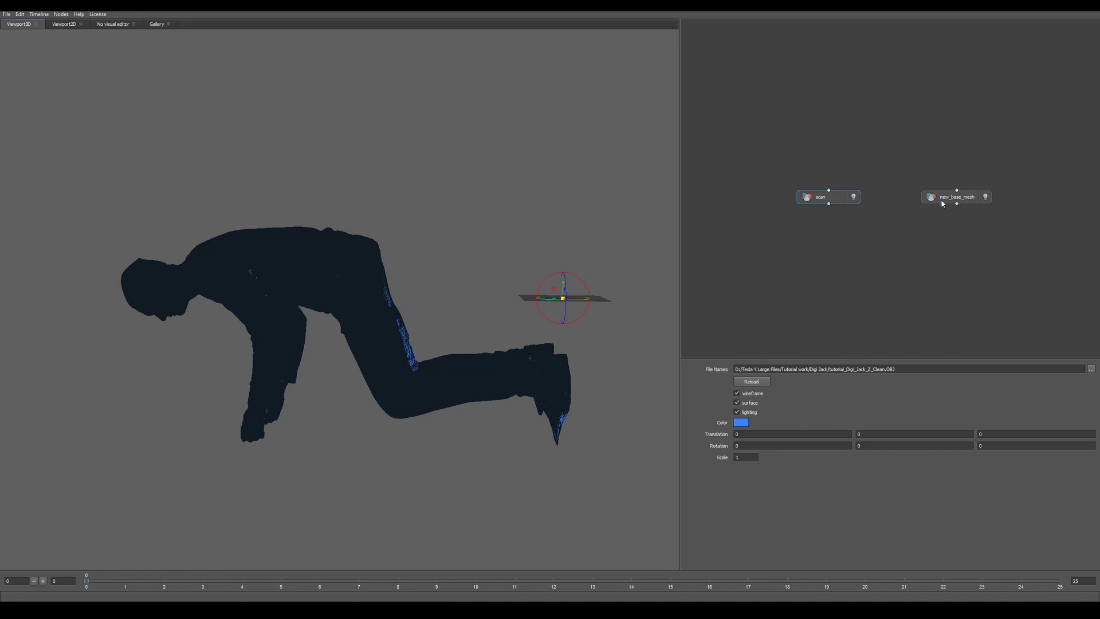
- Display the new_base_mesh node, frame it and examine the mesh from several angles
{"action": "left_click", "coordinate": [942, 203]}
{"action": "left_click_drag", "start_coordinate": [554, 304], "coordinate": [594, 317], "text": "alt"}
{"action": "key", "text": "f"}
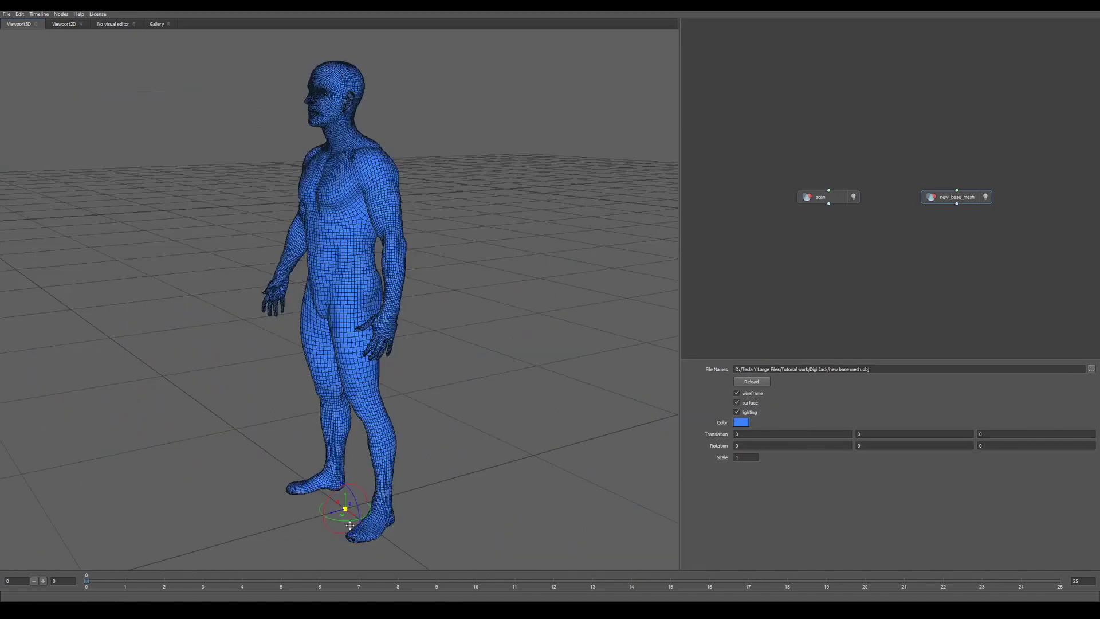
{"action": "left_click_drag", "start_coordinate": [349, 525], "coordinate": [414, 494], "text": "alt"}
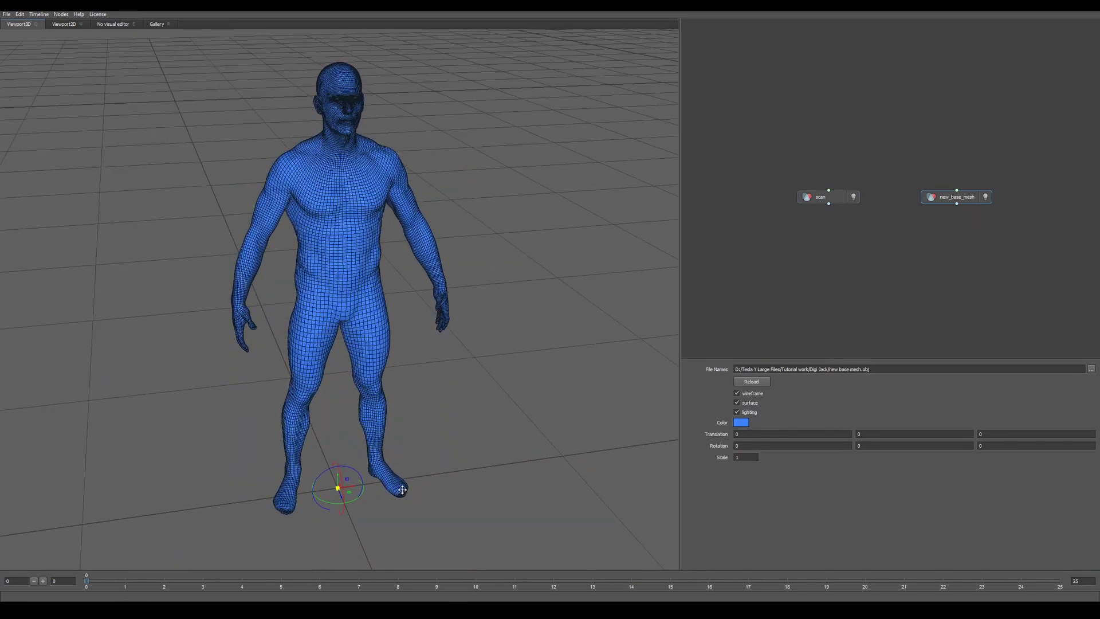
{"action": "left_click_drag", "start_coordinate": [405, 358], "coordinate": [346, 258], "text": "alt"}
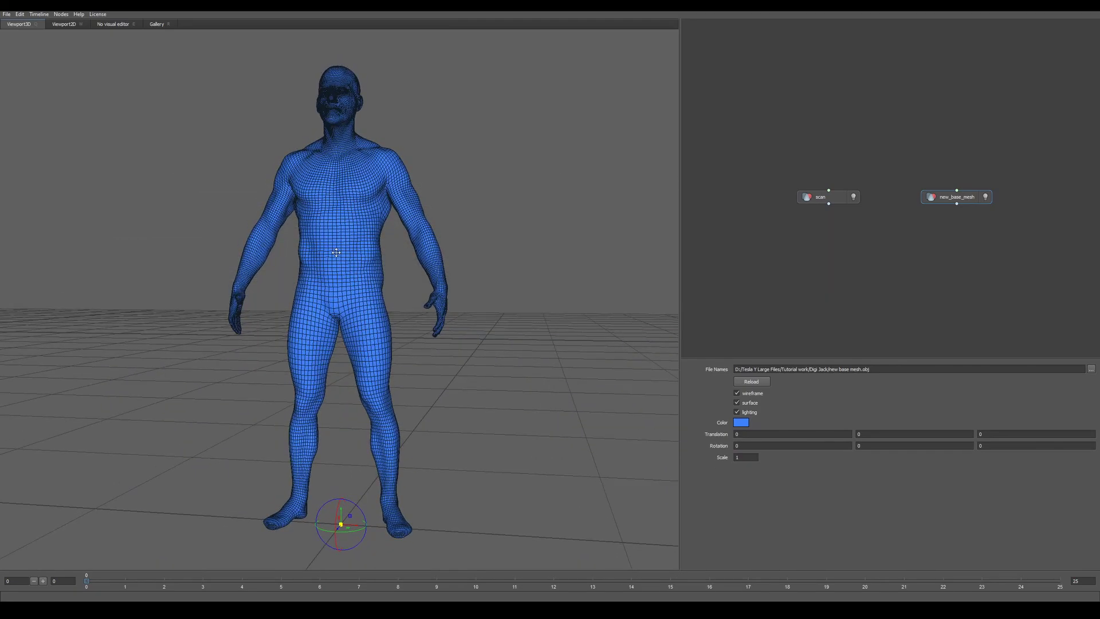
{"action": "mouse_move", "coordinate": [423, 351]}
{"action": "left_mouse_down", "text": "alt"}
{"action": "mouse_move", "coordinate": [257, 358]}
{"action": "mouse_move", "coordinate": [416, 359]}
{"action": "left_mouse_up", "text": "alt"}
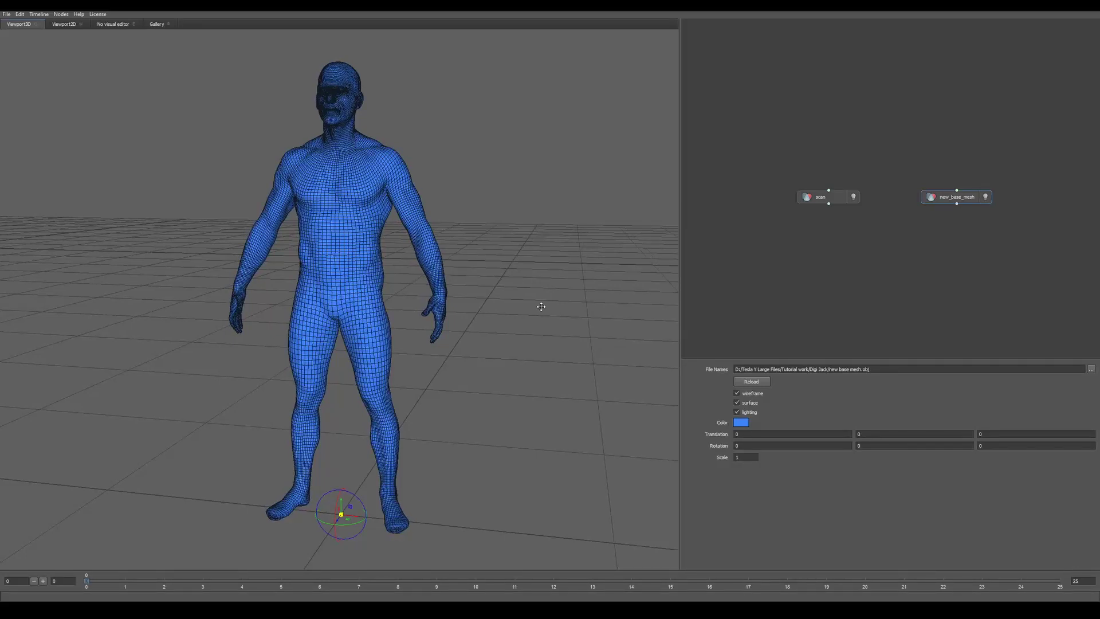
{"action": "left_click", "coordinate": [917, 246]}
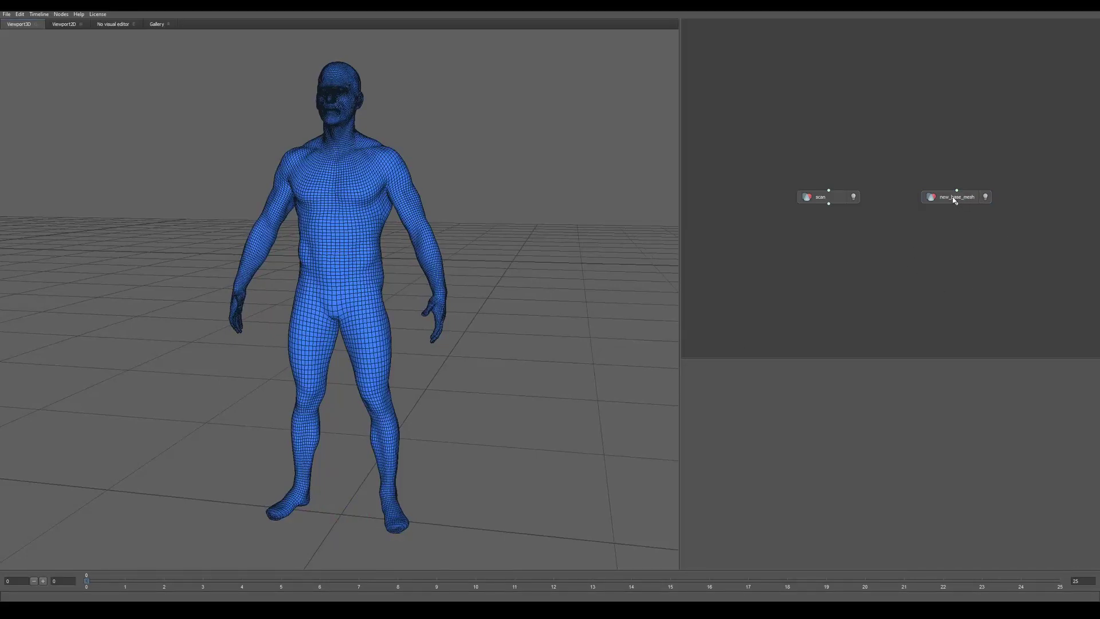
{"action": "left_click", "coordinate": [955, 197]}
{"action": "left_click", "coordinate": [756, 283]}
{"action": "scroll", "coordinate": [298, 345], "scroll_direction": "down", "scroll_amount": 10}
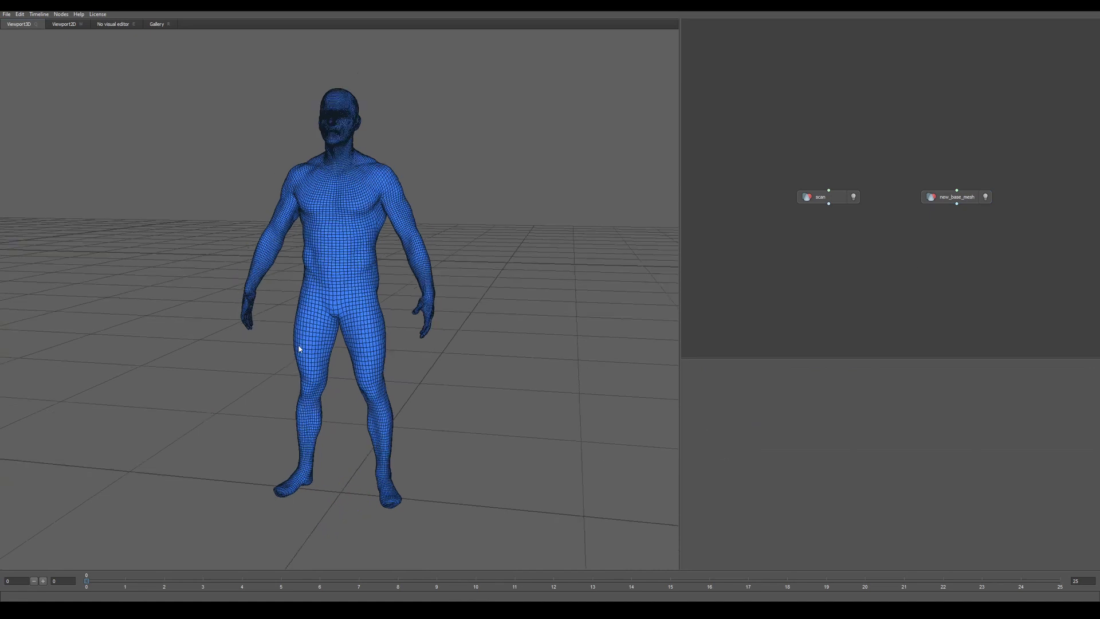
- Turn off wireframe display for the scan and new_base_mesh nodes
{"action": "left_click", "coordinate": [823, 198]}
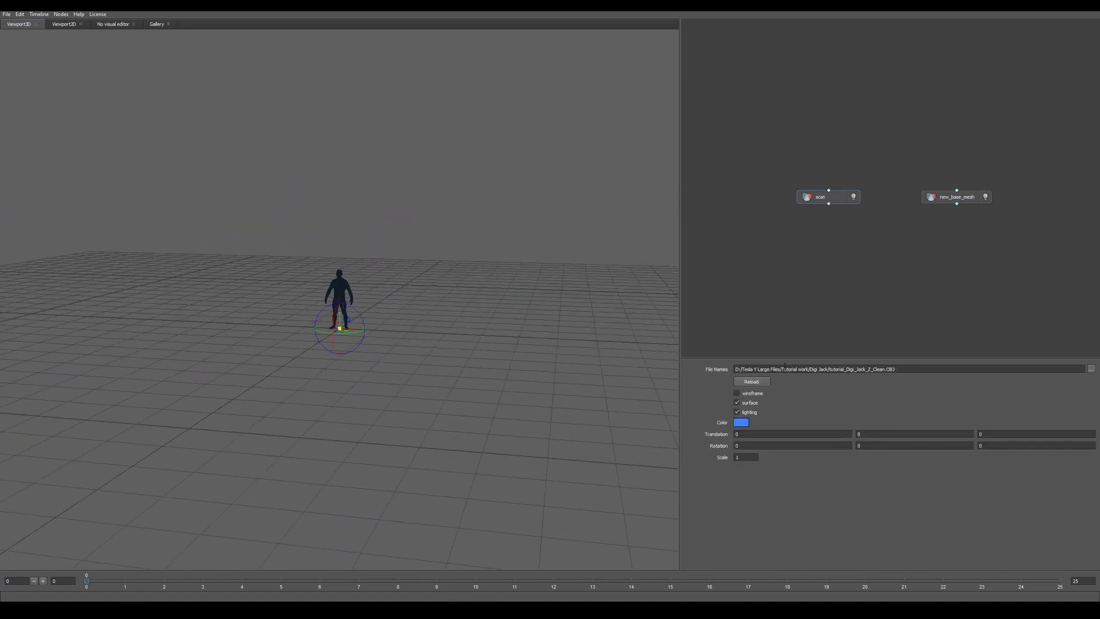
{"action": "left_click", "coordinate": [931, 199]}
{"action": "left_click", "coordinate": [737, 394]}
{"action": "left_click", "coordinate": [833, 278]}
{"action": "left_click_drag", "start_coordinate": [403, 307], "coordinate": [309, 360]}
{"action": "scroll", "coordinate": [312, 327], "scroll_direction": "down", "scroll_amount": 10}
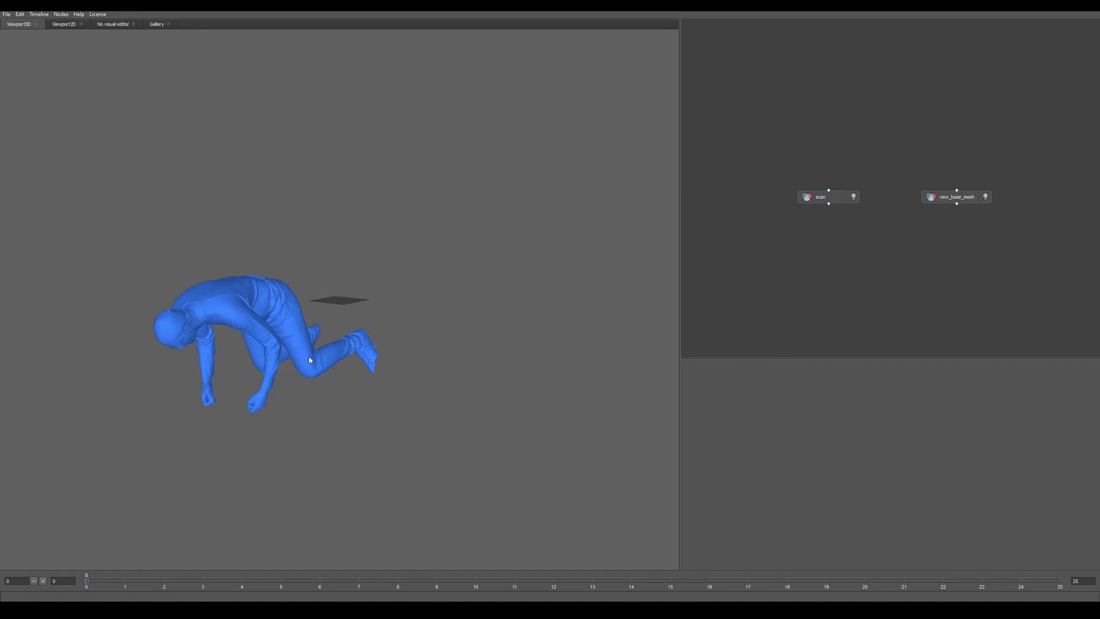
- Add a RigidAlignment node below the two meshes and connect scan and new_base_mesh to its inputs
{"action": "right_click", "coordinate": [904, 252]}
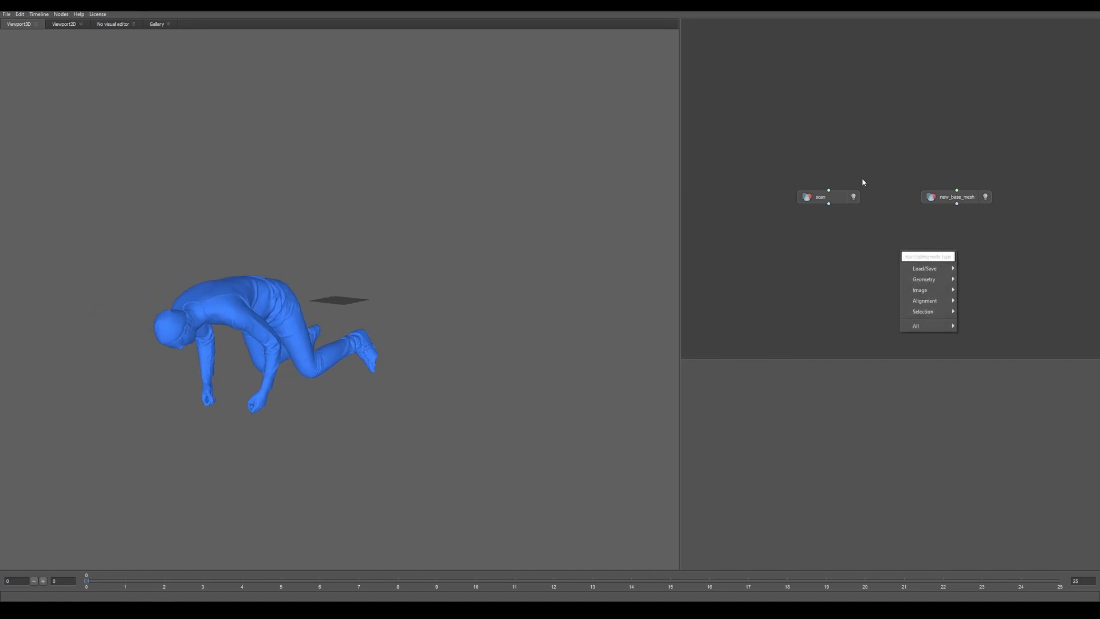
{"action": "type", "text": "rigid"}
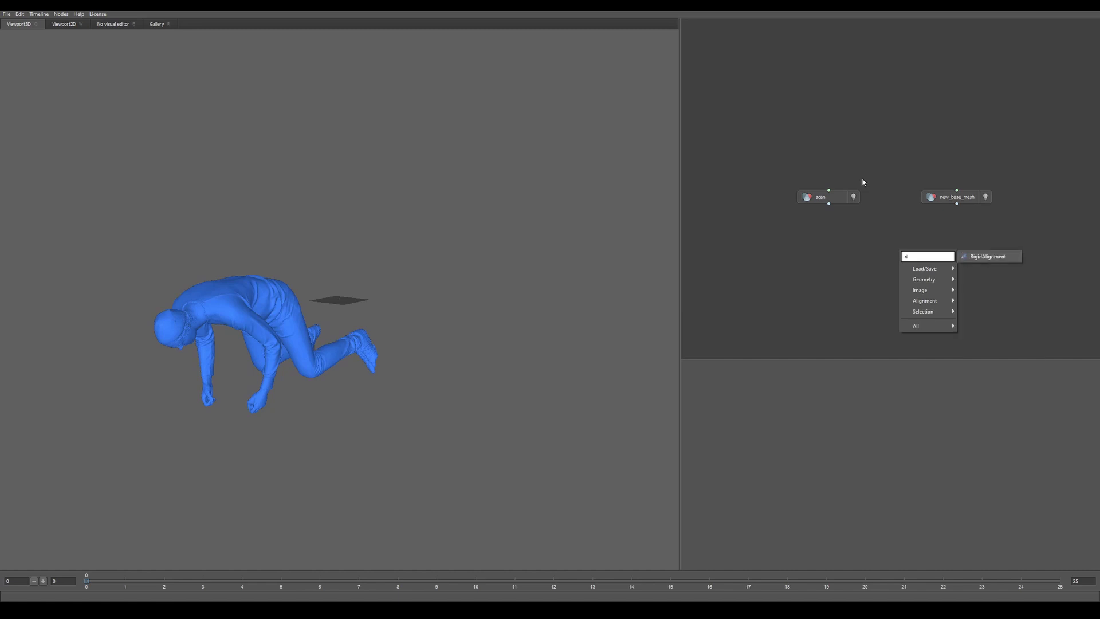
{"action": "key", "text": "Return"}
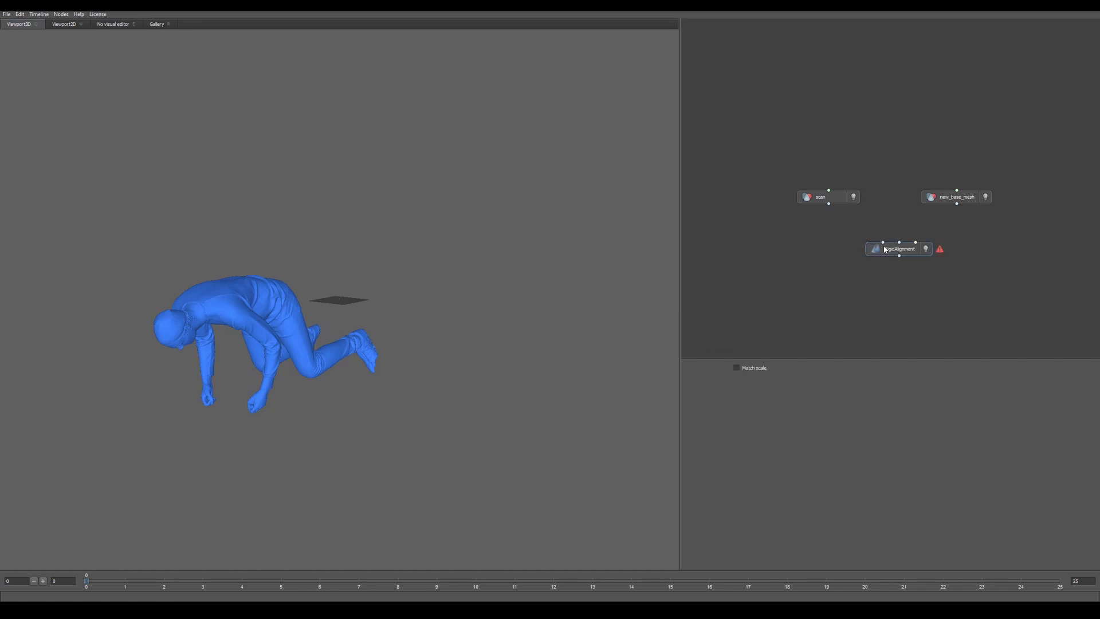
{"action": "left_click_drag", "start_coordinate": [817, 213], "coordinate": [966, 217]}
{"action": "left_click_drag", "start_coordinate": [913, 254], "coordinate": [921, 281]}
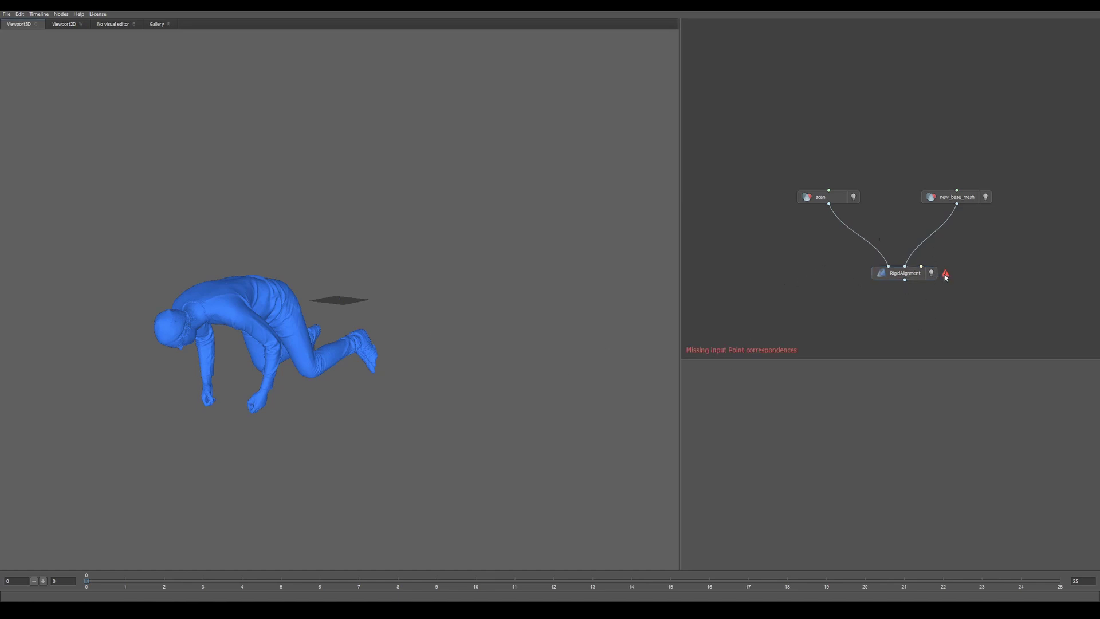
- Add a SelectPointPairs node and rearrange the graph so new_base_mesh sits left of scan
{"action": "right_click", "coordinate": [892, 240]}
{"action": "type", "text": "p"}
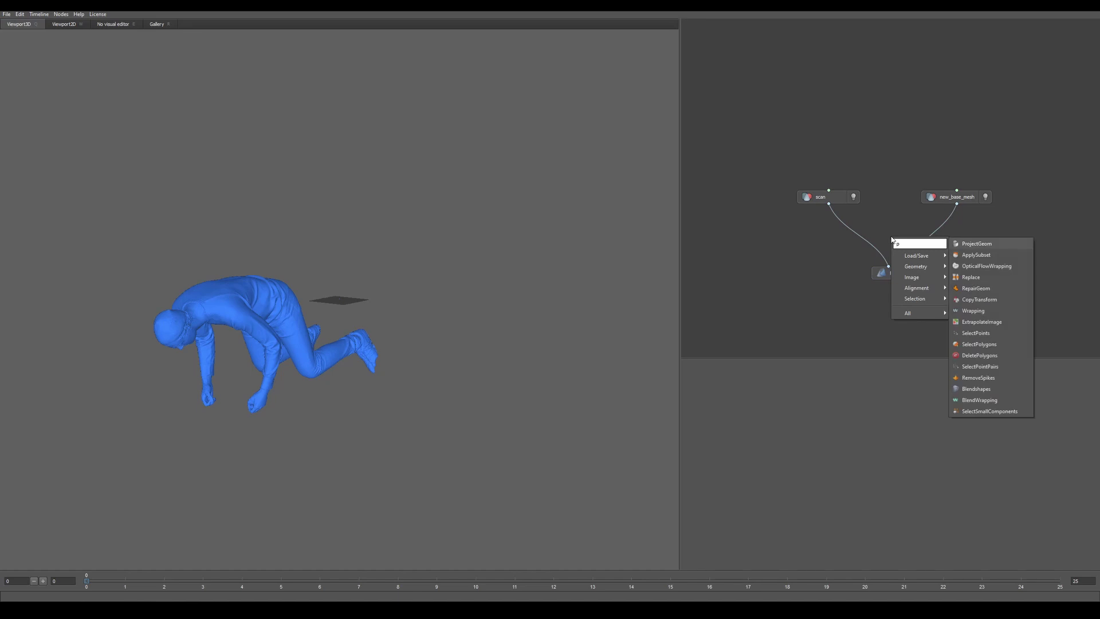
{"action": "type", "text": "oi"}
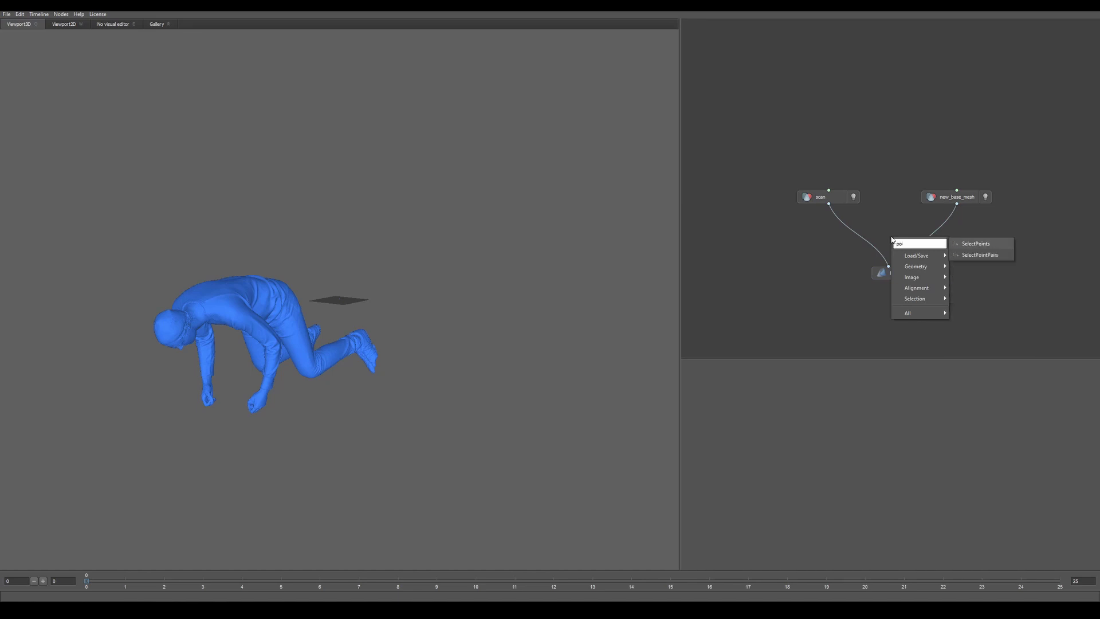
{"action": "left_click", "coordinate": [967, 259]}
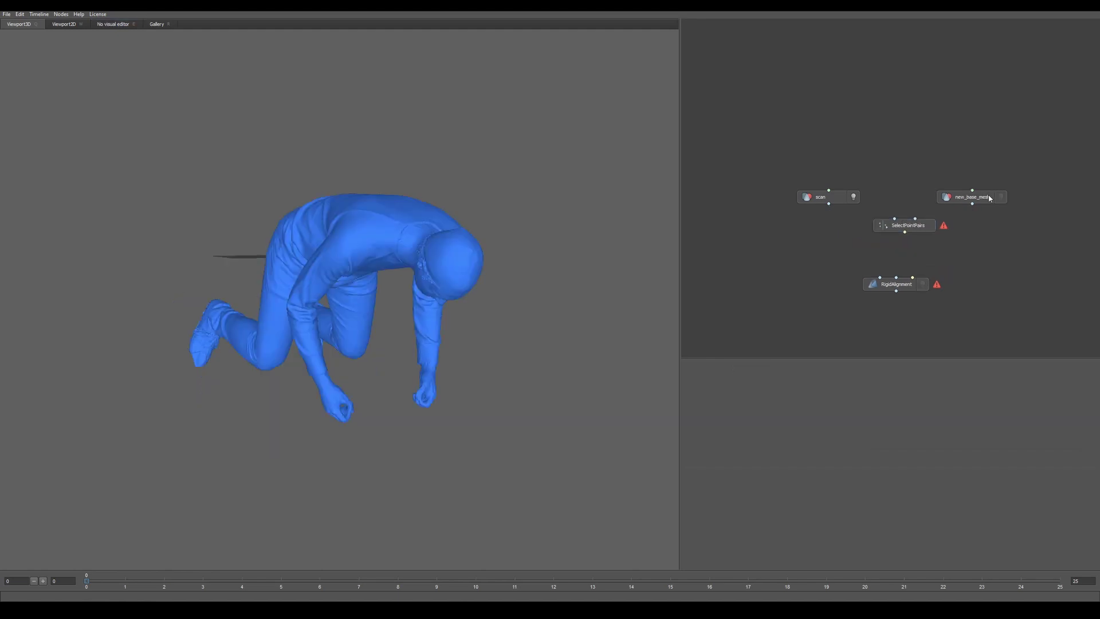
{"action": "left_click_drag", "start_coordinate": [971, 195], "coordinate": [757, 200]}
{"action": "left_click_drag", "start_coordinate": [833, 200], "coordinate": [945, 200]}
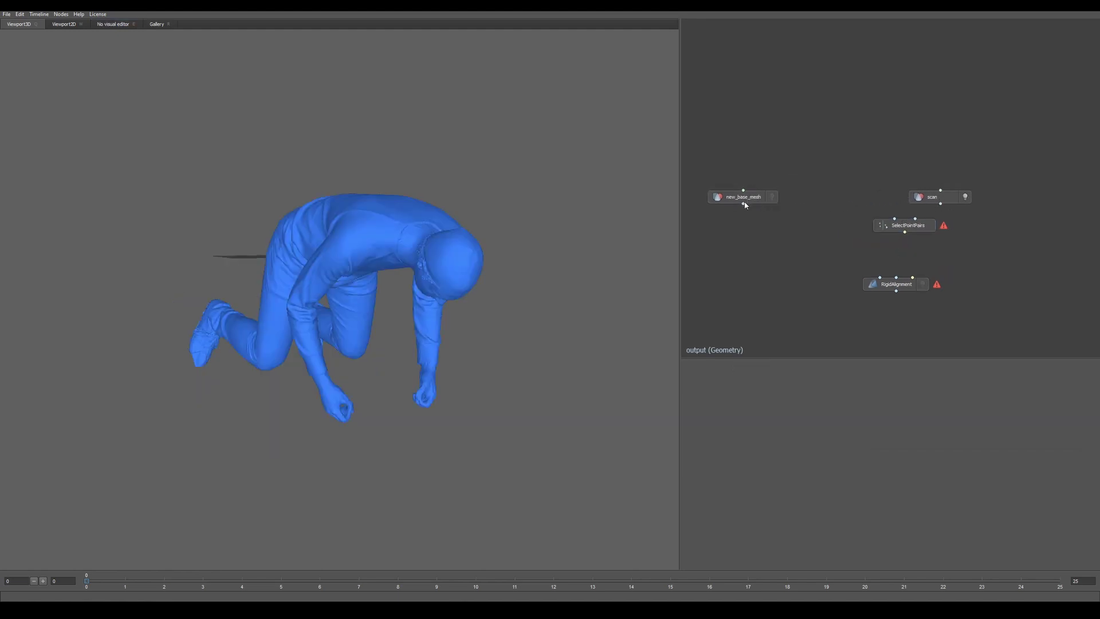
- Connect new_base_mesh and scan to SelectPointPairs, and to RigidAlignment with new_base_mesh as the floating geometry
{"action": "left_click_drag", "start_coordinate": [921, 227], "coordinate": [940, 205]}
{"action": "left_click_drag", "start_coordinate": [743, 204], "coordinate": [843, 227]}
{"action": "left_click_drag", "start_coordinate": [889, 281], "coordinate": [940, 206]}
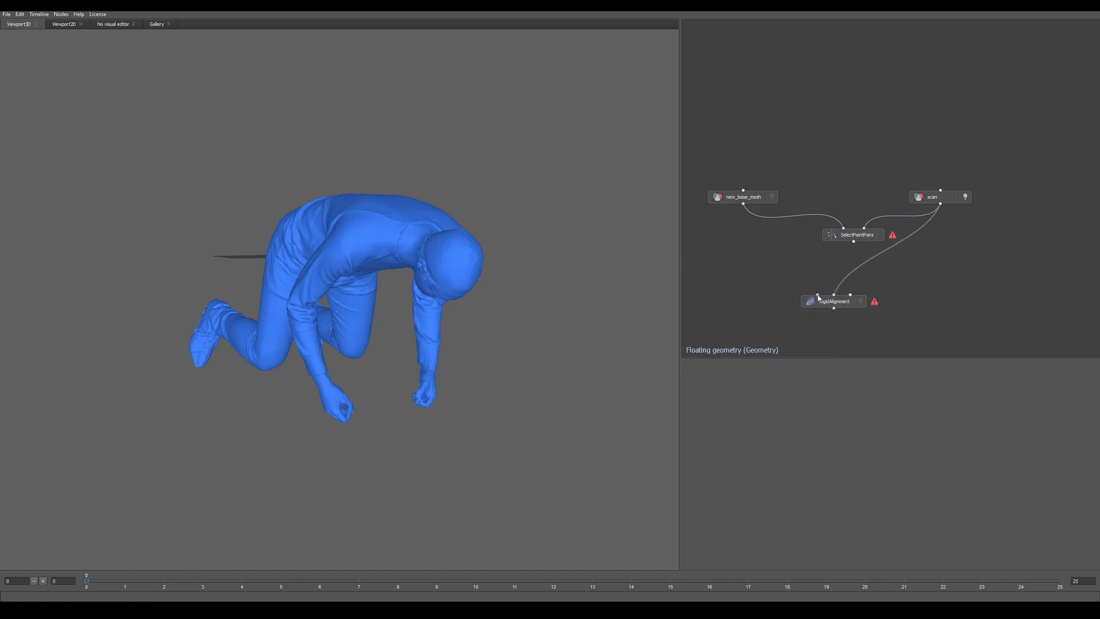
{"action": "left_click_drag", "start_coordinate": [817, 294], "coordinate": [743, 205]}
{"action": "left_click", "coordinate": [868, 239]}
{"action": "left_click_drag", "start_coordinate": [851, 241], "coordinate": [831, 249]}
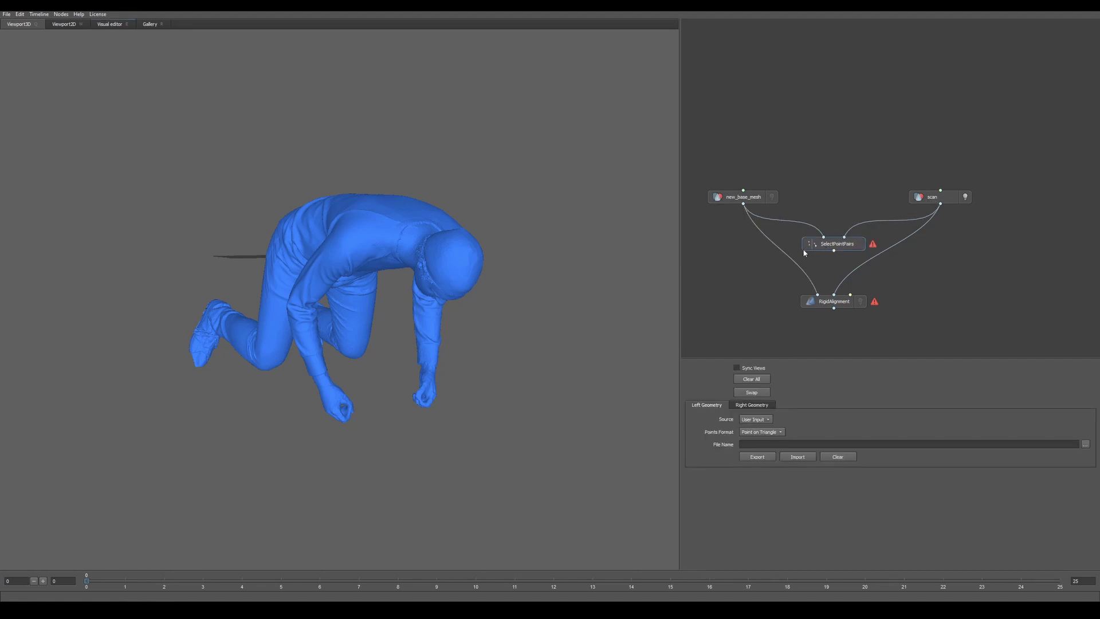
- Clear all existing point pairs in the visual editor and place new points on the scan's knees and ankles
{"action": "left_click", "coordinate": [121, 24]}
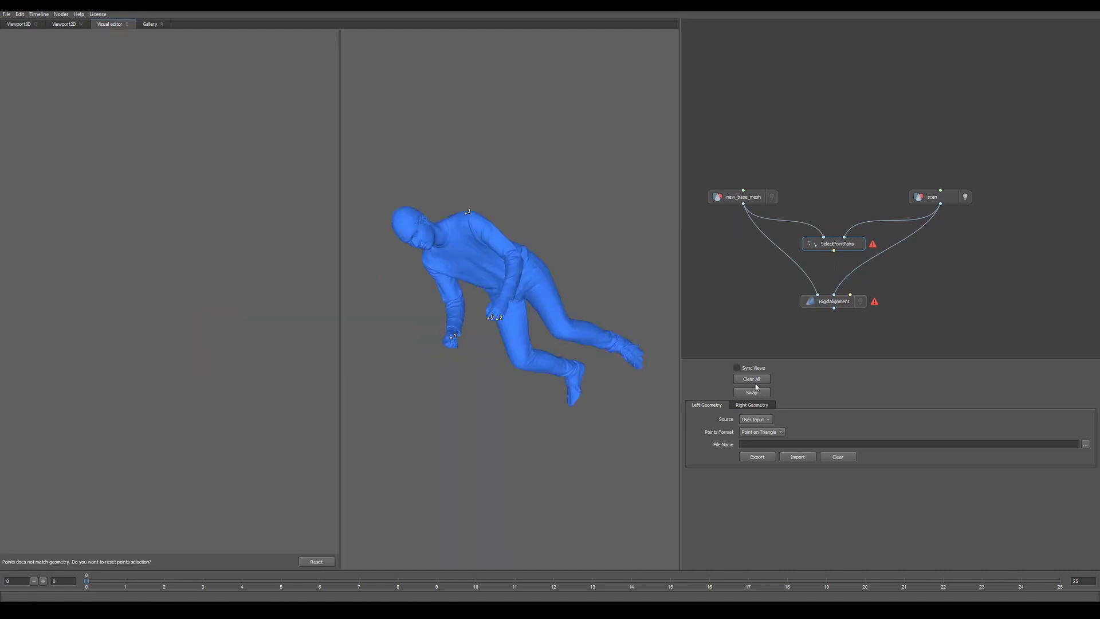
{"action": "left_click", "coordinate": [752, 378]}
{"action": "left_click_drag", "start_coordinate": [516, 343], "coordinate": [470, 373]}
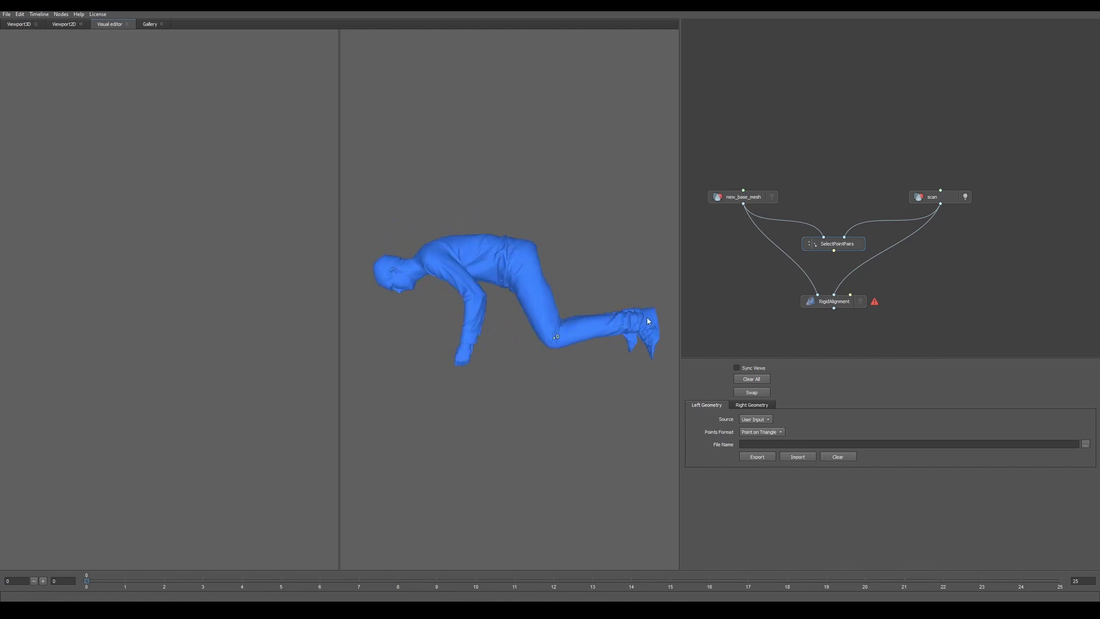
{"action": "left_click_drag", "start_coordinate": [616, 325], "coordinate": [569, 281]}
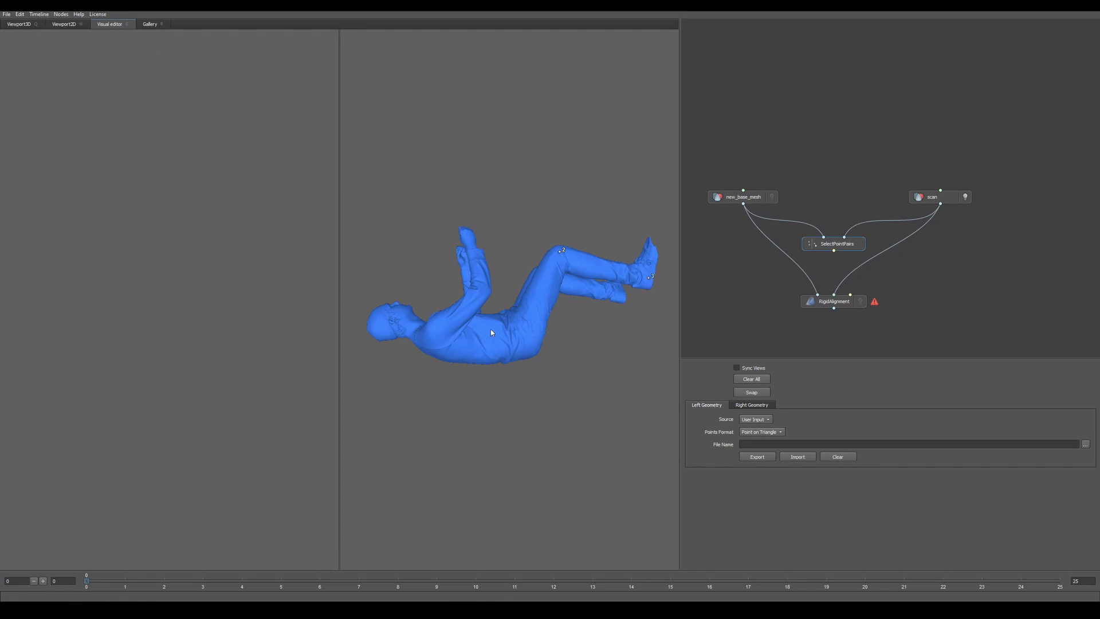
- Frame the base mesh and place the matching points on its knees and ankles, in the same order as on the scan
{"action": "key", "text": "f"}
{"action": "left_click_drag", "start_coordinate": [172, 363], "coordinate": [264, 372], "text": "alt"}
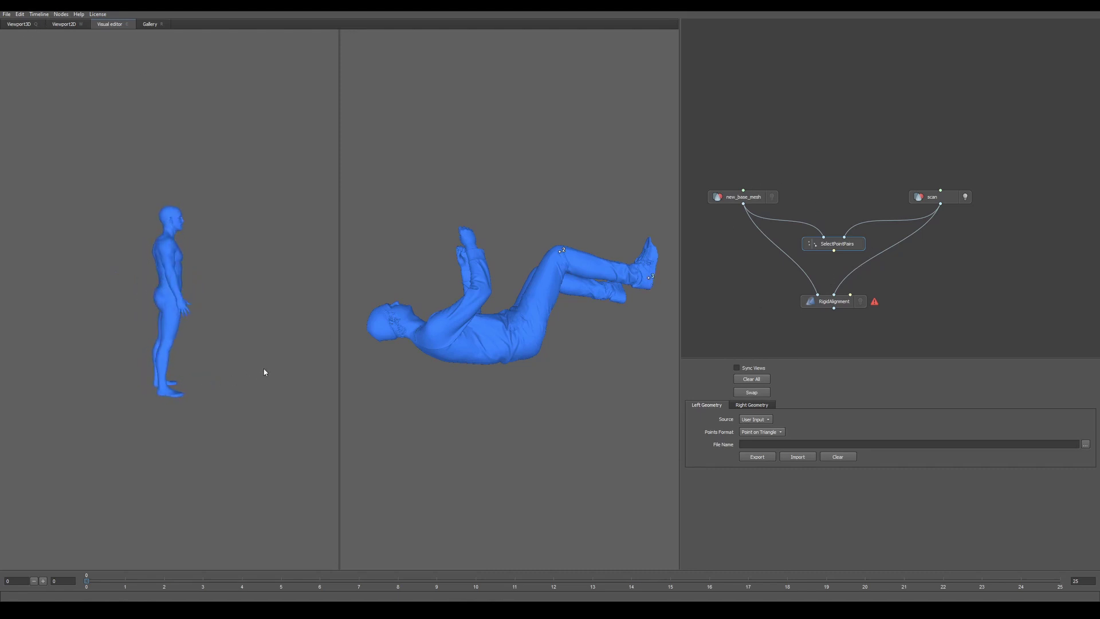
{"action": "scroll", "coordinate": [153, 389], "scroll_direction": "up", "scroll_amount": 1}
{"action": "scroll", "coordinate": [166, 392], "scroll_direction": "up", "scroll_amount": 2}
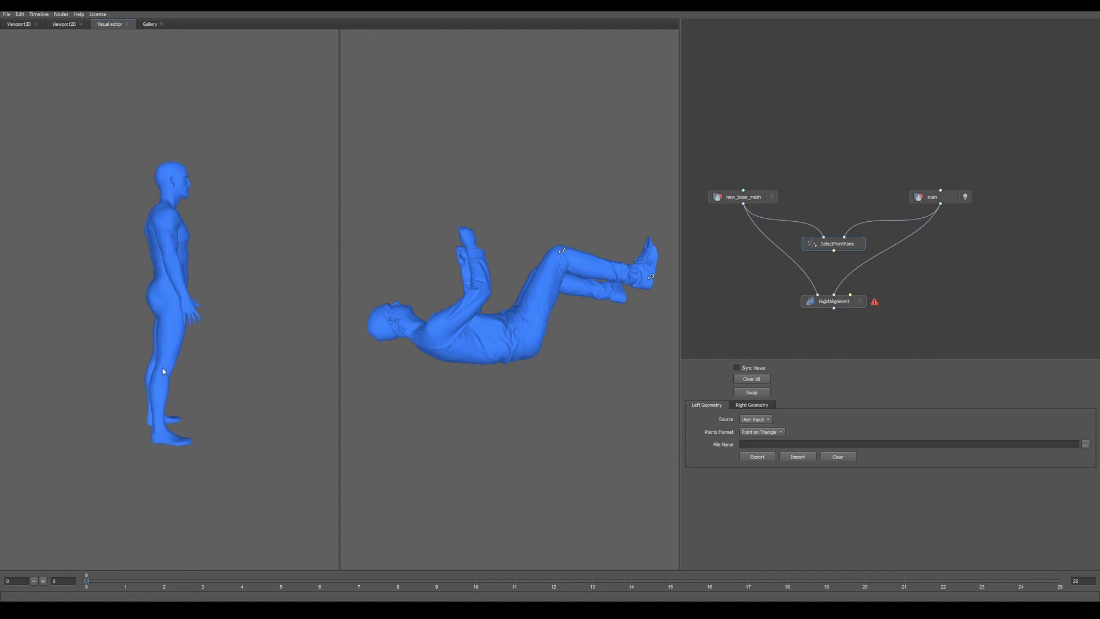
{"action": "left_click_drag", "start_coordinate": [130, 410], "coordinate": [391, 413], "text": "alt"}
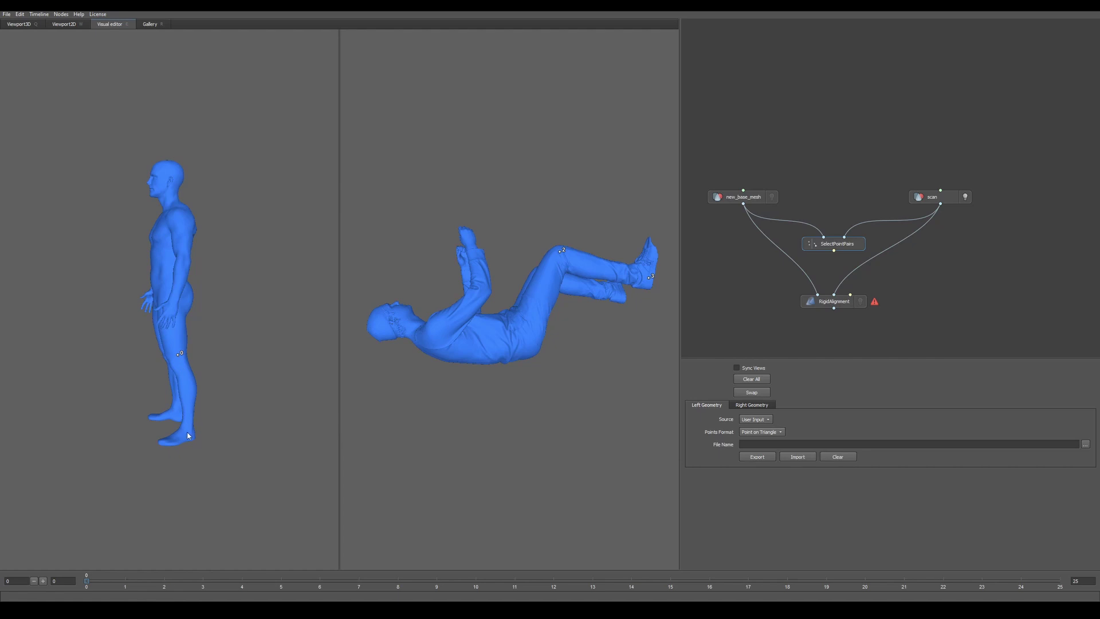
{"action": "left_click_drag", "start_coordinate": [188, 434], "coordinate": [365, 413], "text": "alt"}
{"action": "left_click", "coordinate": [150, 355]}
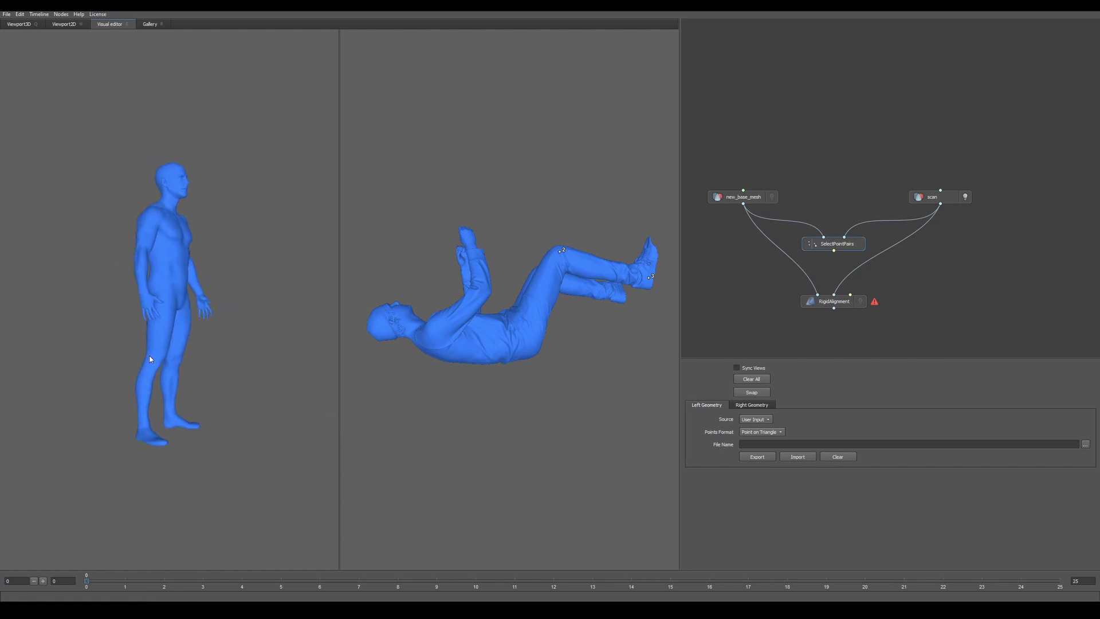
{"action": "left_click", "coordinate": [139, 436]}
- Connect SelectPointPairs to RigidAlignment's point correspondences input, display the RigidAlignment result and inspect it against the scan
{"action": "left_click_drag", "start_coordinate": [834, 252], "coordinate": [850, 294]}
{"action": "left_click", "coordinate": [828, 302]}
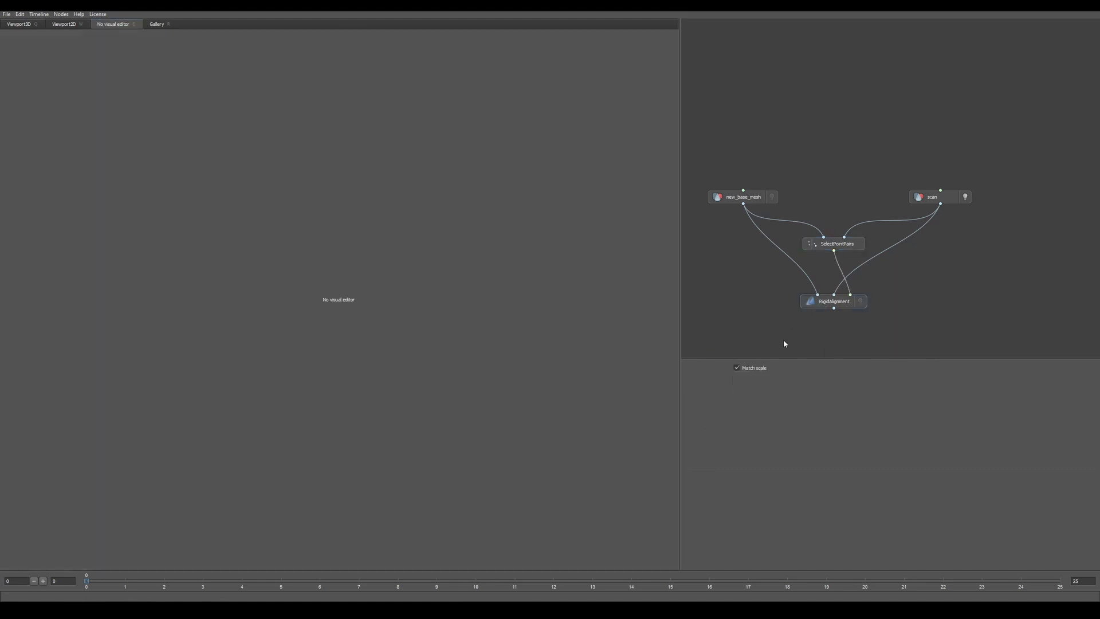
{"action": "left_click", "coordinate": [24, 26]}
{"action": "left_click_drag", "start_coordinate": [363, 331], "coordinate": [745, 327]}
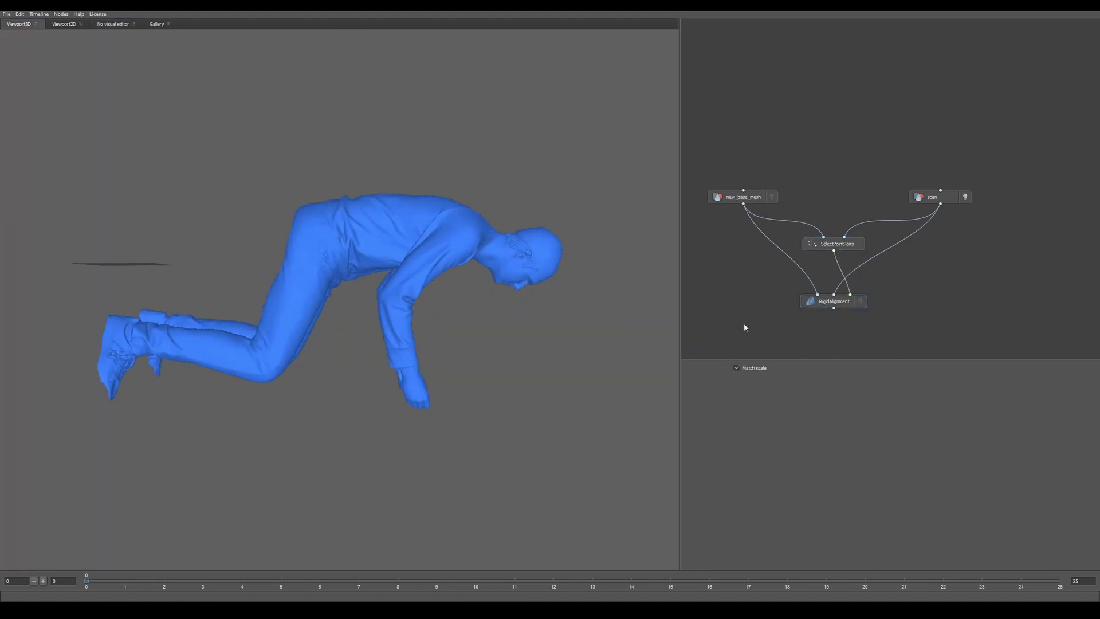
{"action": "left_click", "coordinate": [860, 302]}
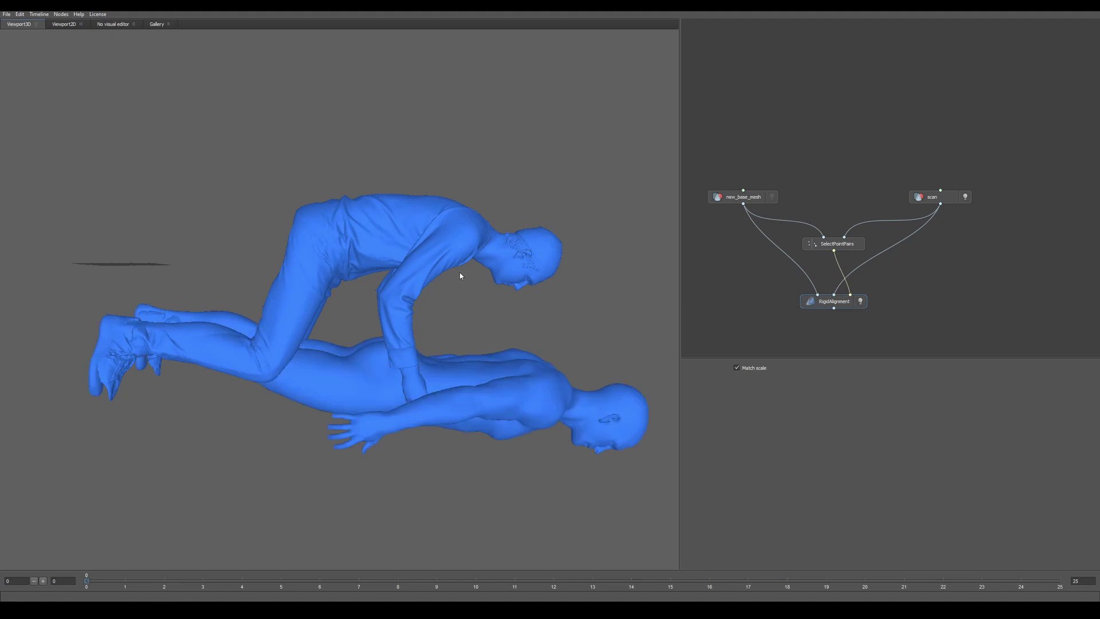
{"action": "left_click_drag", "start_coordinate": [483, 366], "coordinate": [311, 343]}
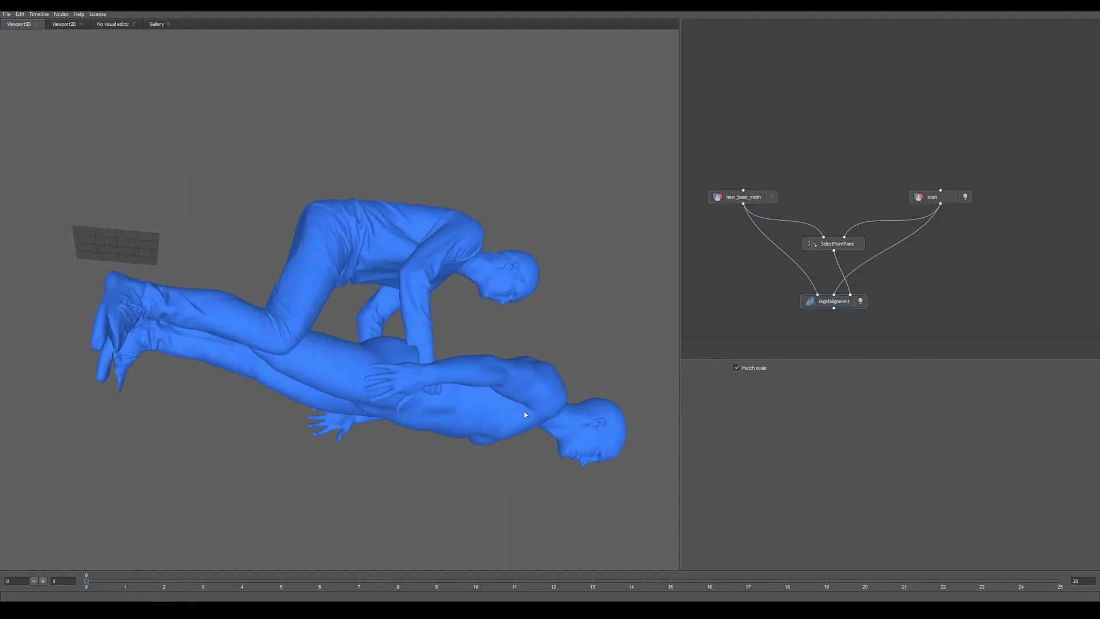
{"action": "mouse_move", "coordinate": [466, 358]}
{"action": "left_mouse_down"}
{"action": "mouse_move", "coordinate": [459, 381]}
{"action": "mouse_move", "coordinate": [376, 219]}
{"action": "mouse_move", "coordinate": [304, 214]}
{"action": "mouse_move", "coordinate": [354, 228]}
{"action": "mouse_move", "coordinate": [523, 209]}
{"action": "mouse_move", "coordinate": [484, 405]}
{"action": "mouse_move", "coordinate": [472, 411]}
{"action": "mouse_move", "coordinate": [461, 373]}
{"action": "left_mouse_up"}
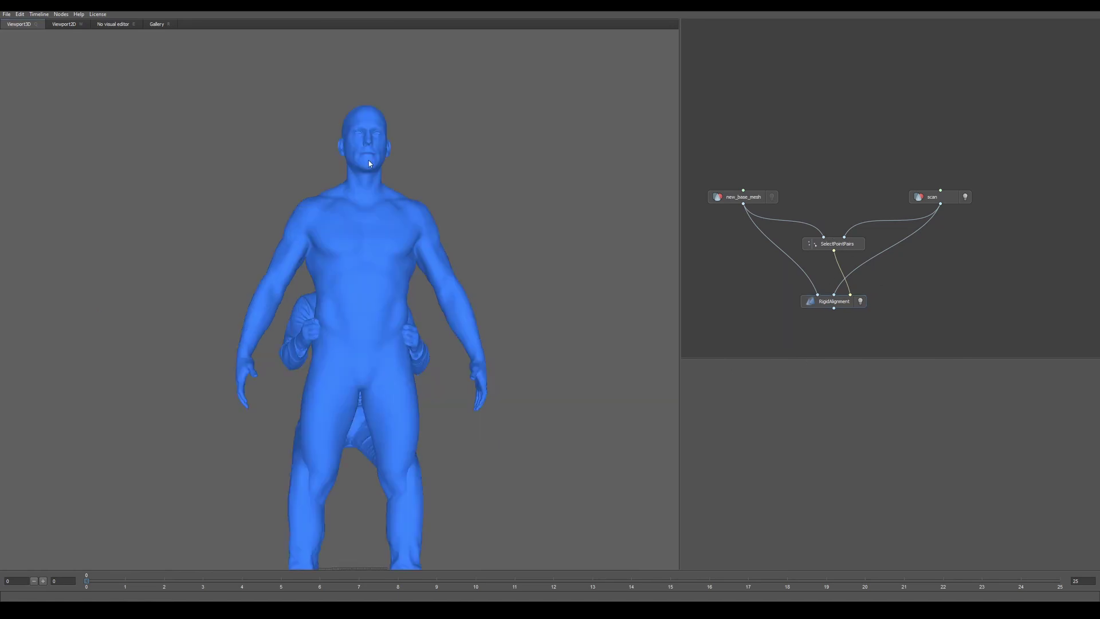
- Add a SelectPolygons node below RigidAlignment and connect it to the RigidAlignment output
{"action": "middle_click_drag", "start_coordinate": [369, 160], "coordinate": [366, 351]}
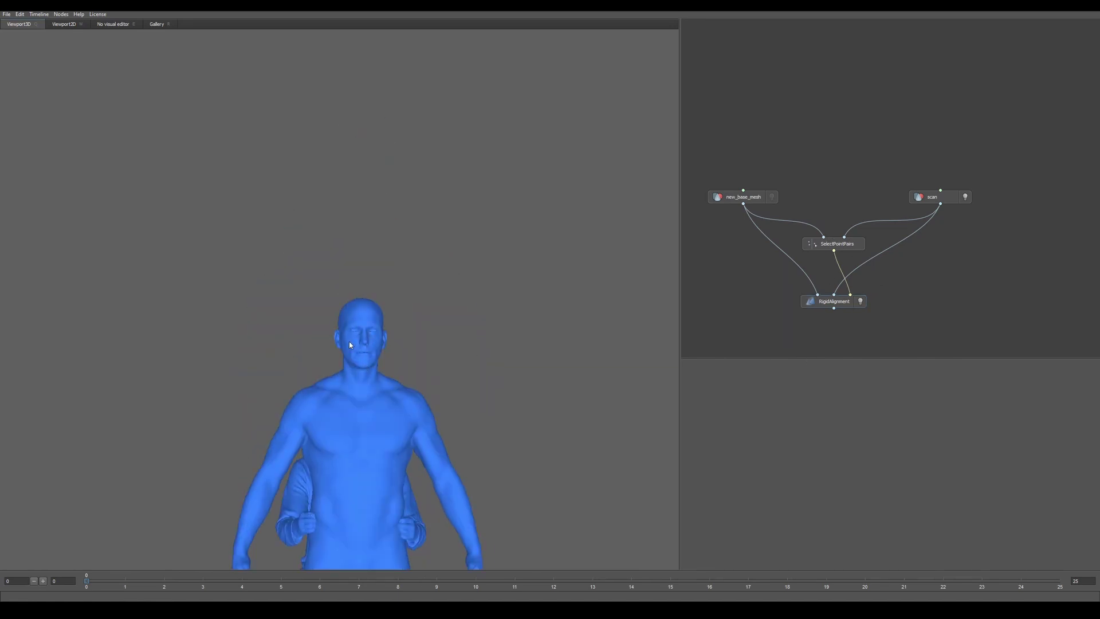
{"action": "scroll", "coordinate": [351, 345], "scroll_direction": "up", "scroll_amount": 6}
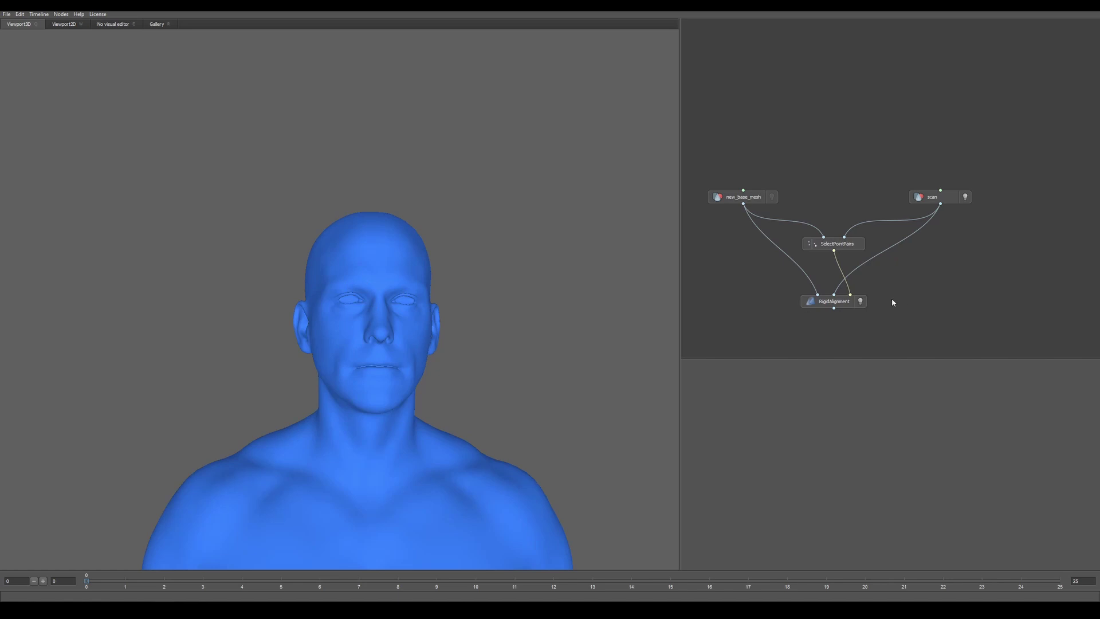
{"action": "right_click", "coordinate": [794, 355]}
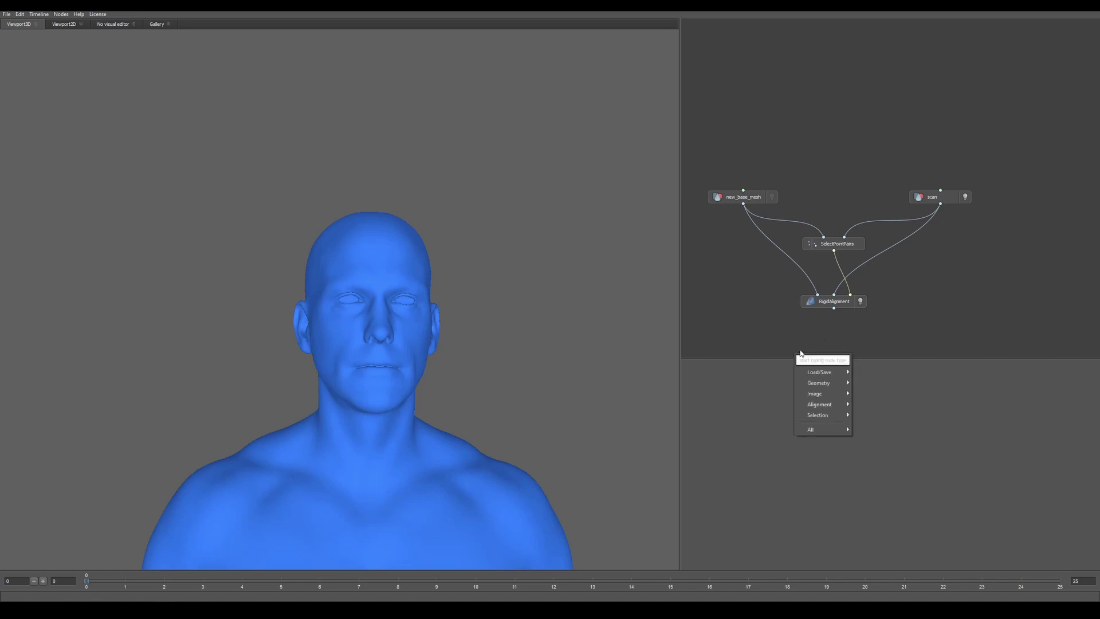
{"action": "type", "text": "sel"}
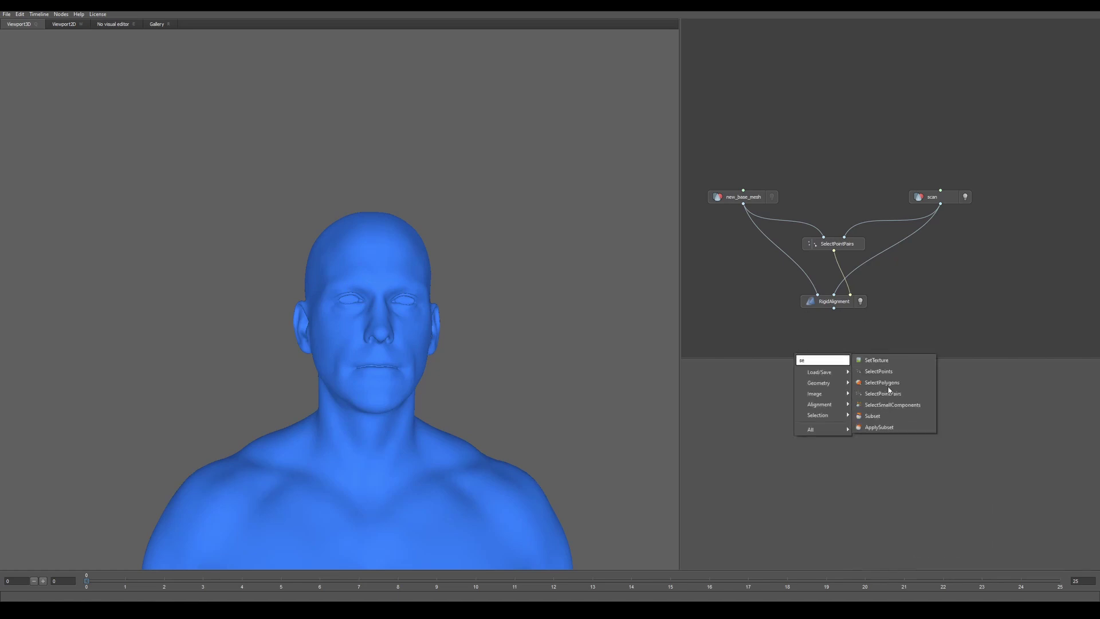
{"action": "left_click", "coordinate": [893, 383]}
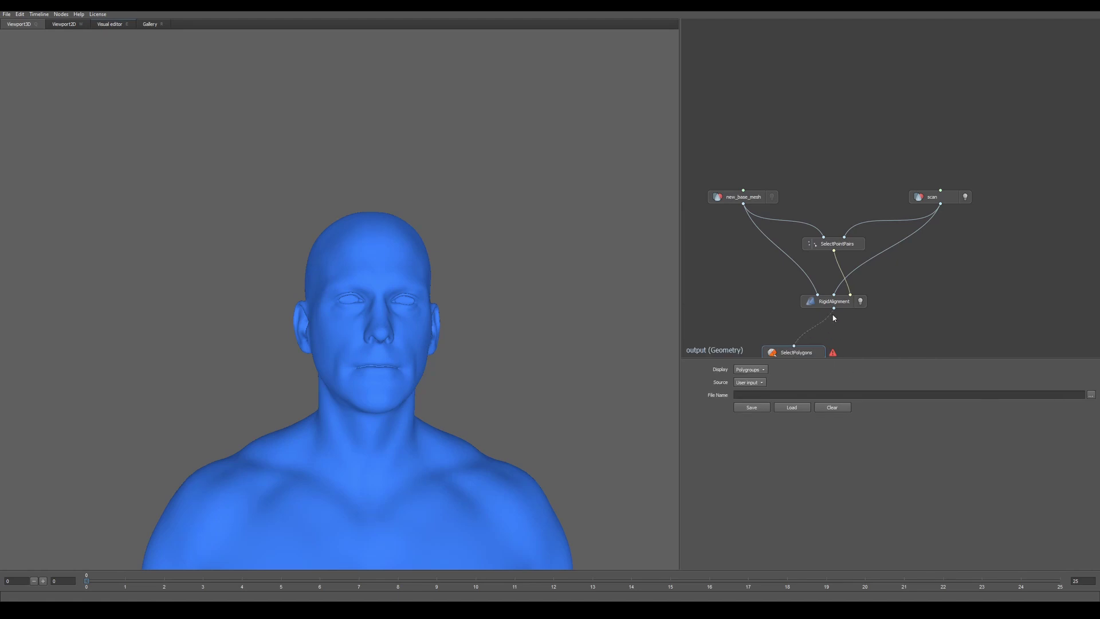
{"action": "left_click_drag", "start_coordinate": [803, 353], "coordinate": [809, 333]}
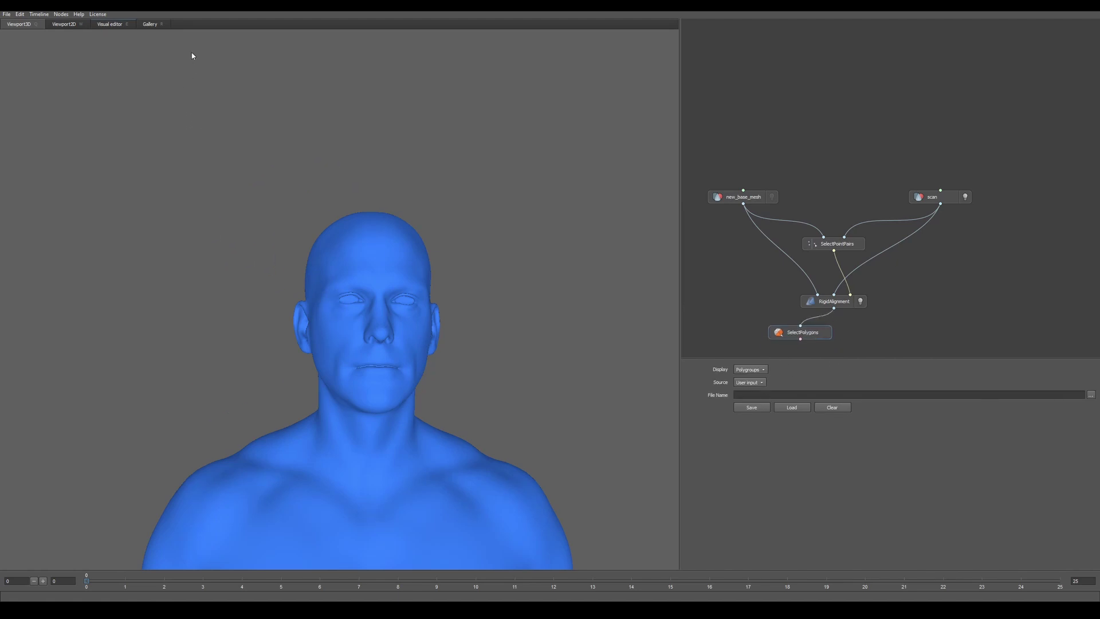
- Turn on wireframe display for new_base_mesh and reopen SelectPolygons in the visual editor
{"action": "left_click", "coordinate": [101, 25]}
{"action": "scroll", "coordinate": [370, 371], "scroll_direction": "up", "scroll_amount": 2}
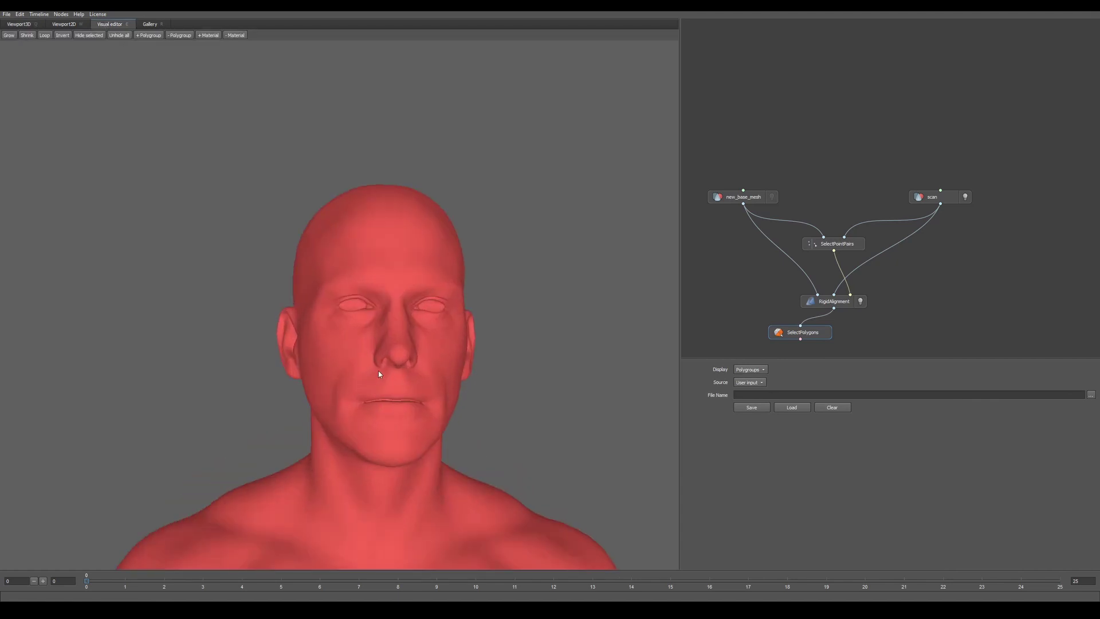
{"action": "scroll", "coordinate": [369, 336], "scroll_direction": "up", "scroll_amount": 1}
{"action": "left_click", "coordinate": [755, 200]}
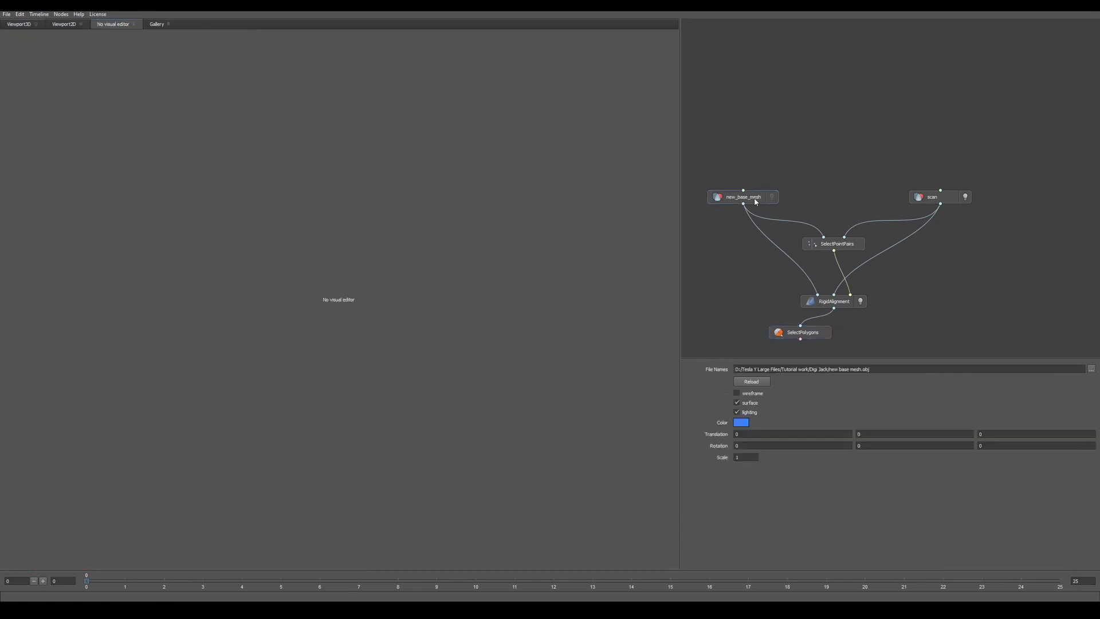
{"action": "left_click", "coordinate": [817, 337]}
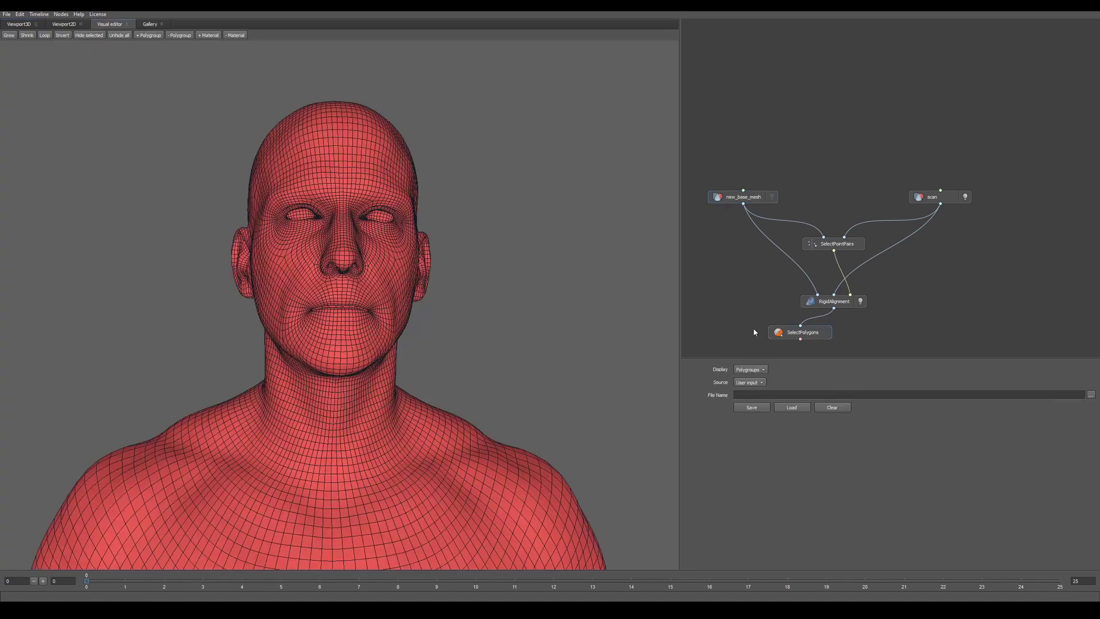
- Select the strip of polygons along the inner edge of the mouth opening
{"action": "left_click_drag", "start_coordinate": [411, 286], "coordinate": [362, 315]}
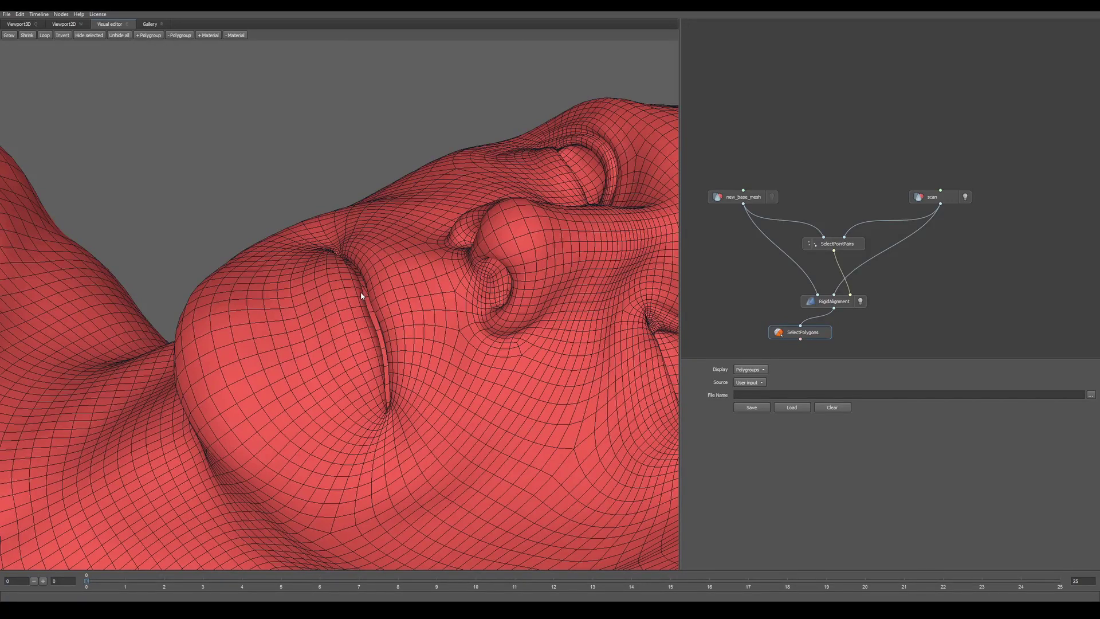
{"action": "left_click", "coordinate": [362, 304], "text": "shift"}
{"action": "middle_click_drag", "start_coordinate": [490, 316], "coordinate": [420, 326]}
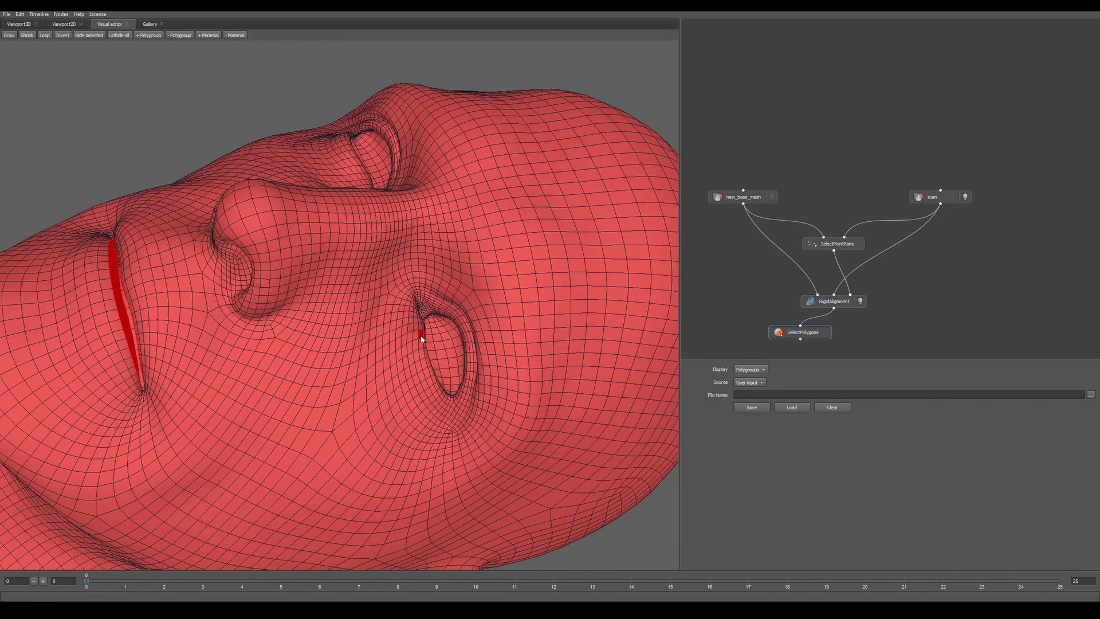
- Try to select a polygon loop along the inner eyelid rim, undoing the unwanted selections
{"action": "left_click", "coordinate": [420, 340], "text": "shift"}
{"action": "key", "text": "ctrl+z"}
{"action": "scroll", "coordinate": [453, 327], "scroll_direction": "up", "scroll_amount": 5}
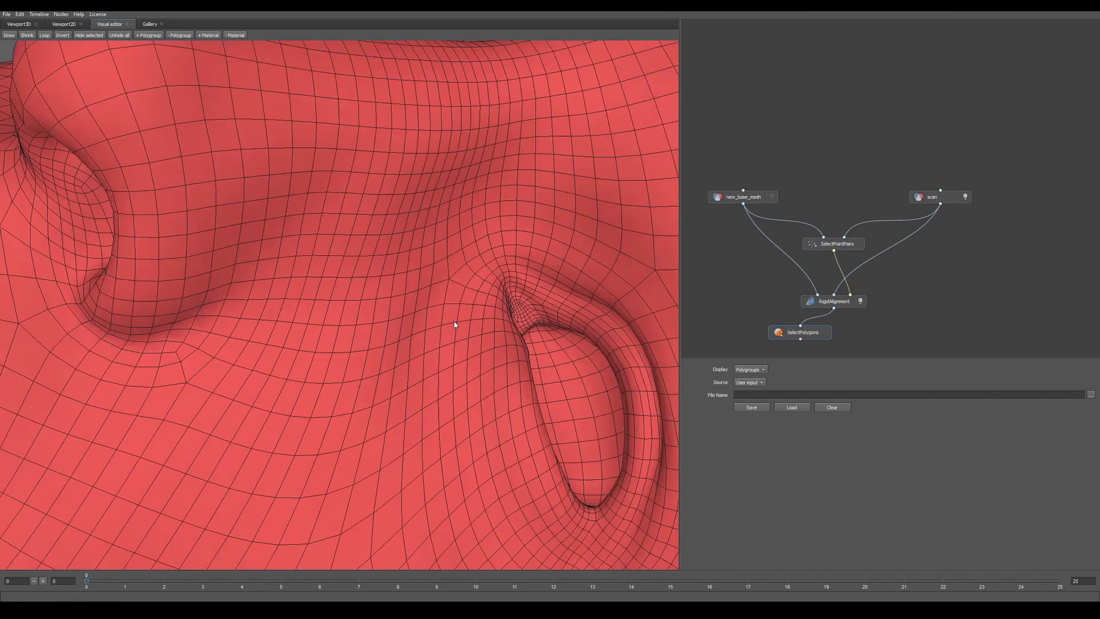
{"action": "left_click_drag", "start_coordinate": [565, 323], "coordinate": [574, 325]}
{"action": "left_click", "coordinate": [574, 323]}
{"action": "key", "text": "l"}
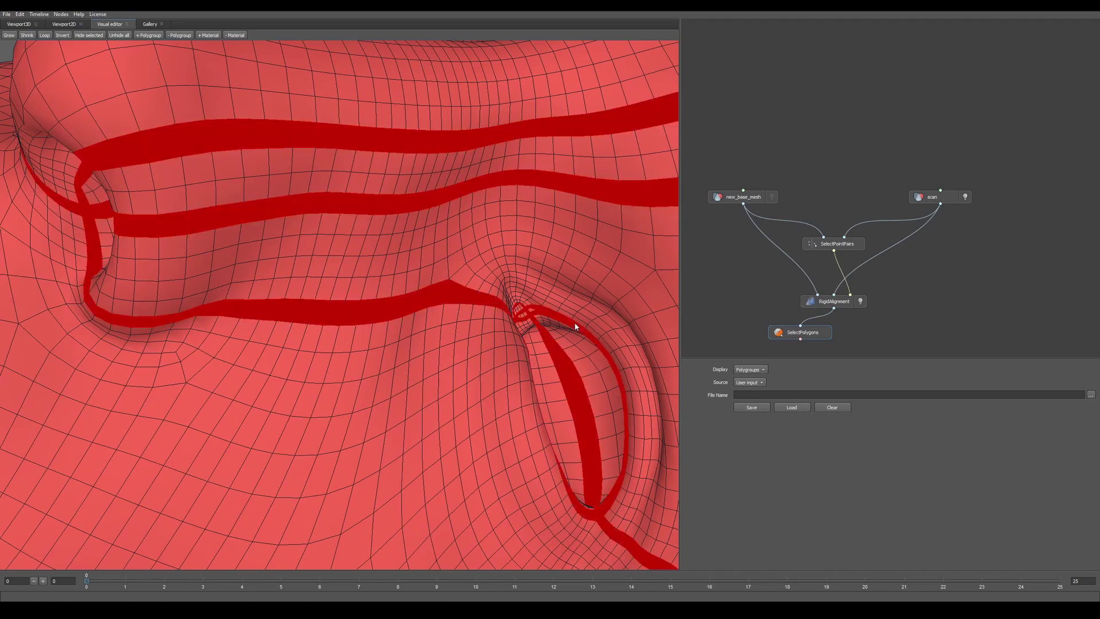
{"action": "key", "text": "ctrl+z"}
{"action": "middle_click_drag", "start_coordinate": [237, 401], "coordinate": [491, 344]}
{"action": "middle_click_drag", "start_coordinate": [221, 487], "coordinate": [368, 385]}
{"action": "left_click", "coordinate": [434, 349]}
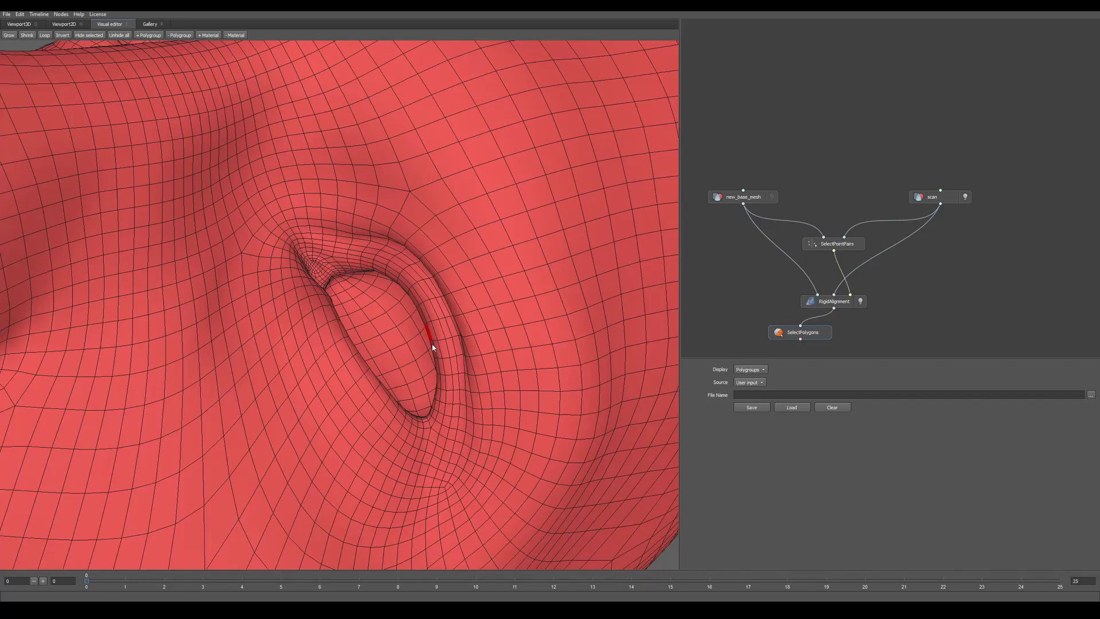
{"action": "key", "text": "l"}
{"action": "key", "text": "ctrl+z"}
- Select polygon loops along the inner eyelid rims near the inner corners of both eyes
{"action": "left_click", "coordinate": [356, 269]}
{"action": "key", "text": "l"}
{"action": "left_click_drag", "start_coordinate": [336, 286], "coordinate": [326, 216]}
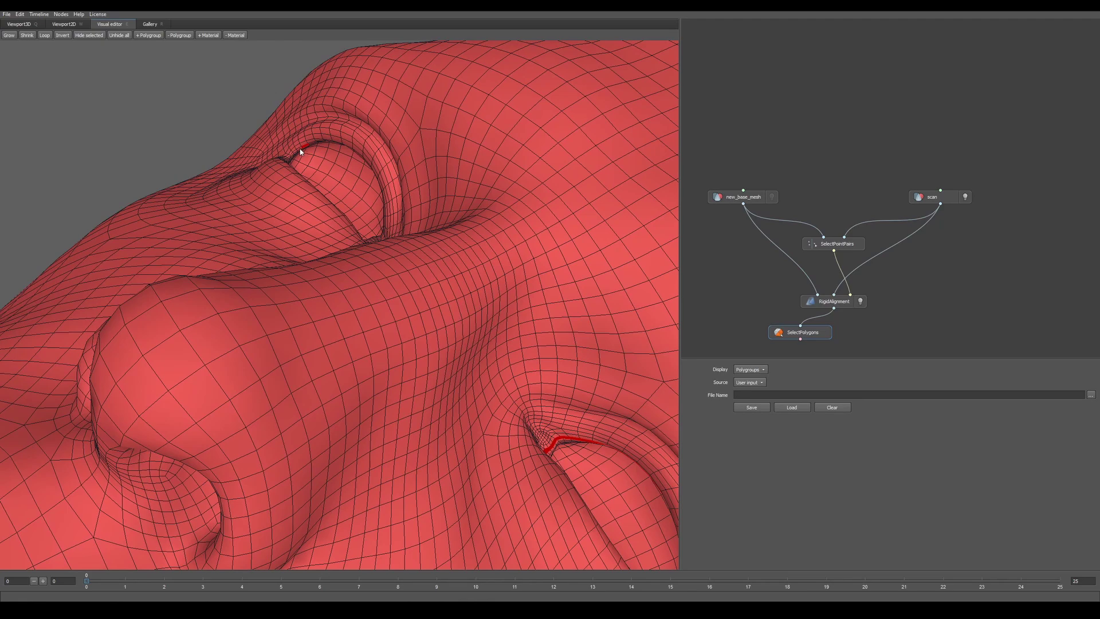
{"action": "key", "text": "l"}
- Add the polygon loop along the inner edges of the upper and lower lips to the selection
{"action": "left_click_drag", "start_coordinate": [263, 363], "coordinate": [295, 231]}
{"action": "key", "text": "l"}
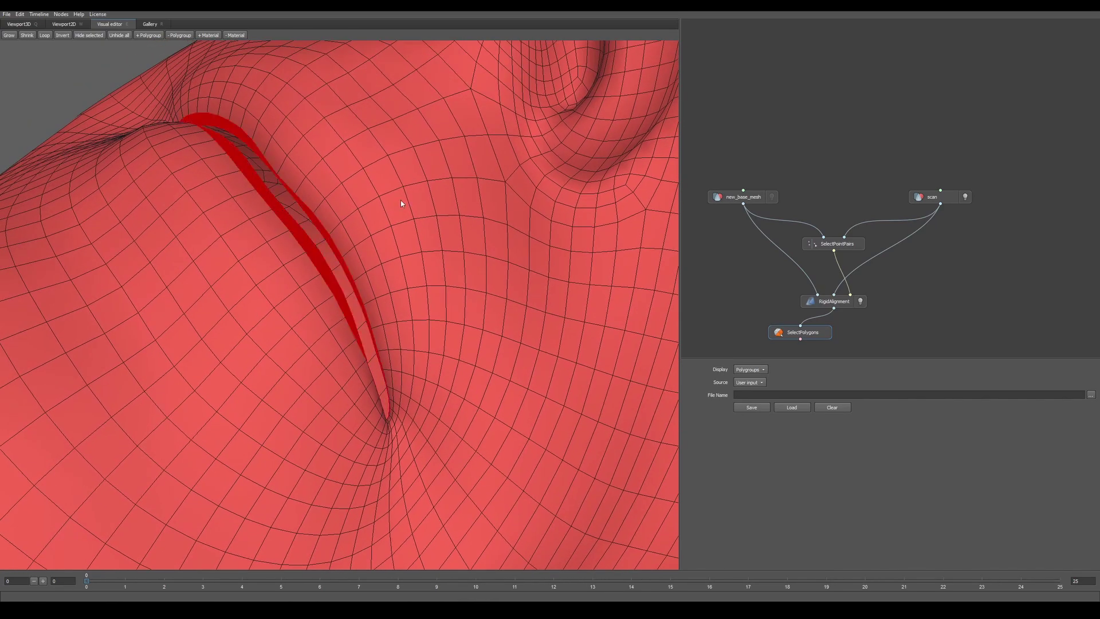
{"action": "left_click_drag", "start_coordinate": [401, 201], "coordinate": [434, 303]}
{"action": "scroll", "coordinate": [289, 222], "scroll_direction": "down", "scroll_amount": 5}
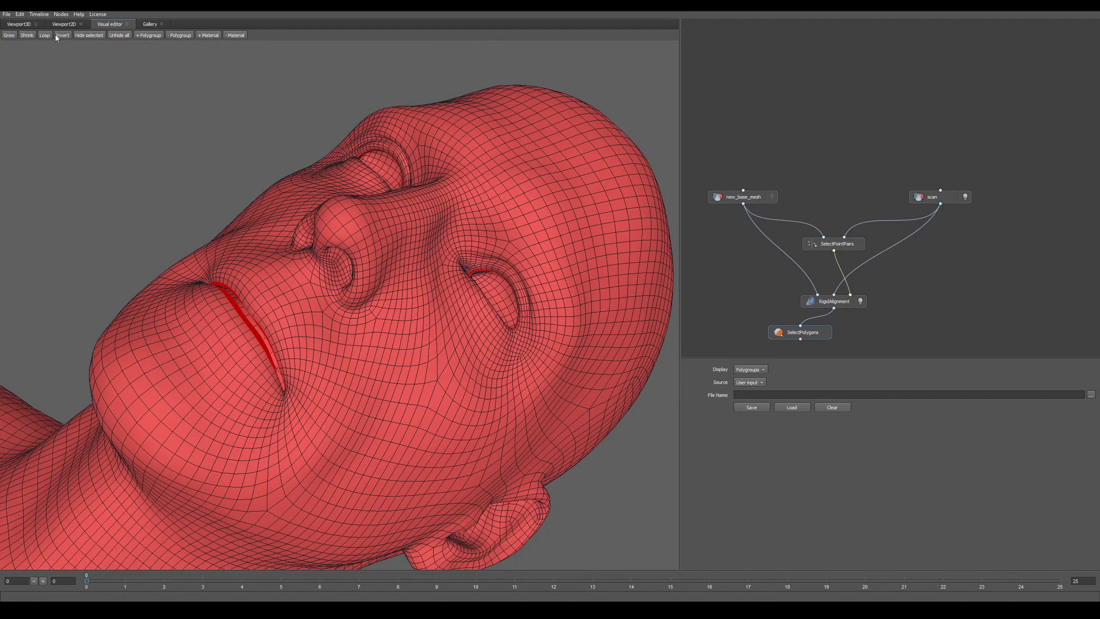
- Hide the selected rim loops and select the isolated polygons inside both eye sockets and the mouth
{"action": "left_click", "coordinate": [93, 37]}
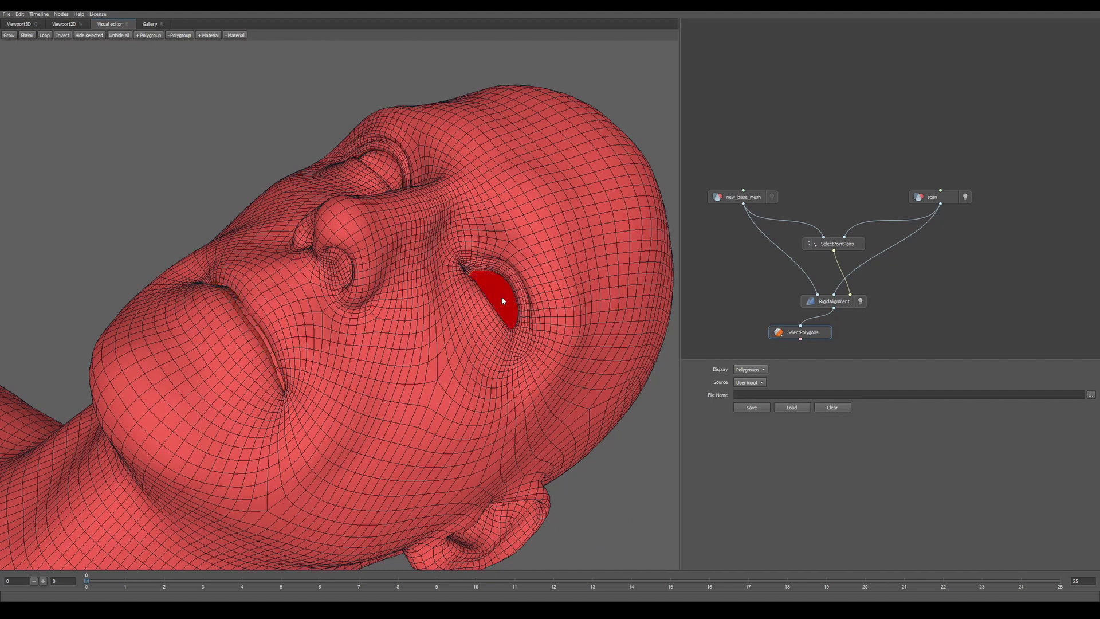
{"action": "left_click", "coordinate": [387, 170]}
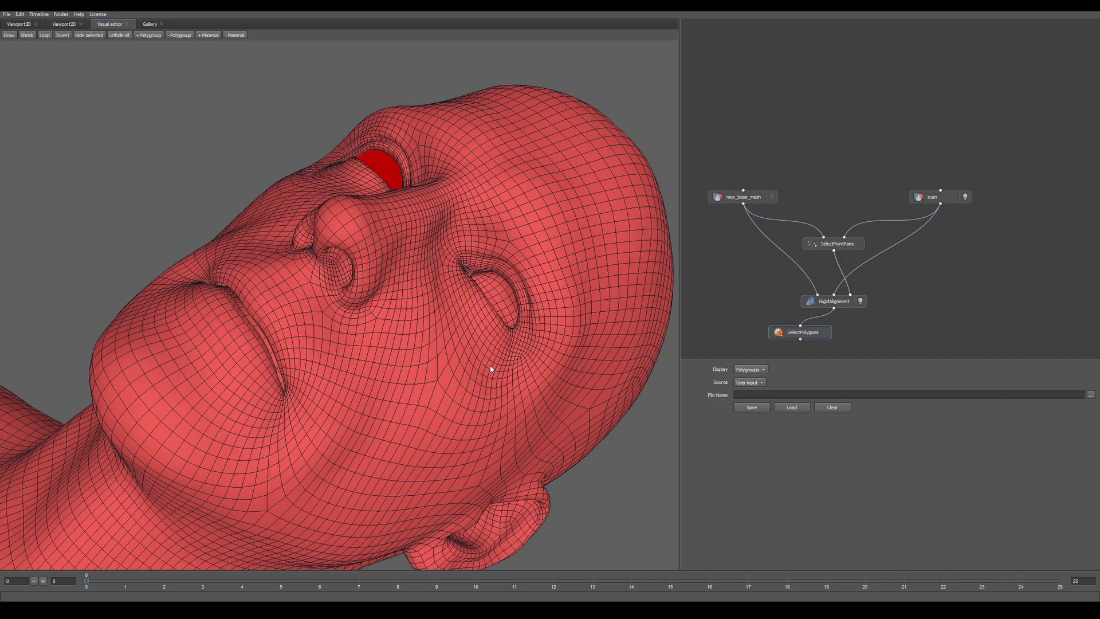
{"action": "left_click", "coordinate": [498, 311]}
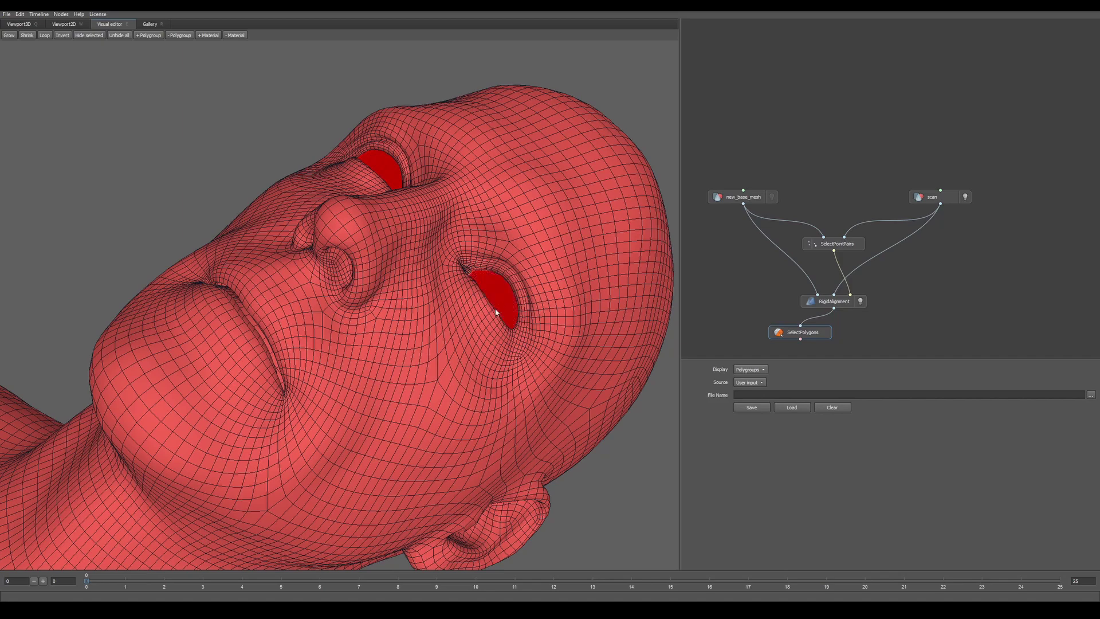
{"action": "left_click", "coordinate": [249, 319]}
- Examine the torso, arms, legs and feet of the base mesh in the polygon selection view
{"action": "scroll", "coordinate": [358, 408], "scroll_direction": "down", "scroll_amount": 2}
{"action": "scroll", "coordinate": [358, 408], "scroll_direction": "down", "scroll_amount": 3}
{"action": "middle_click_drag", "start_coordinate": [292, 413], "coordinate": [458, 264]}
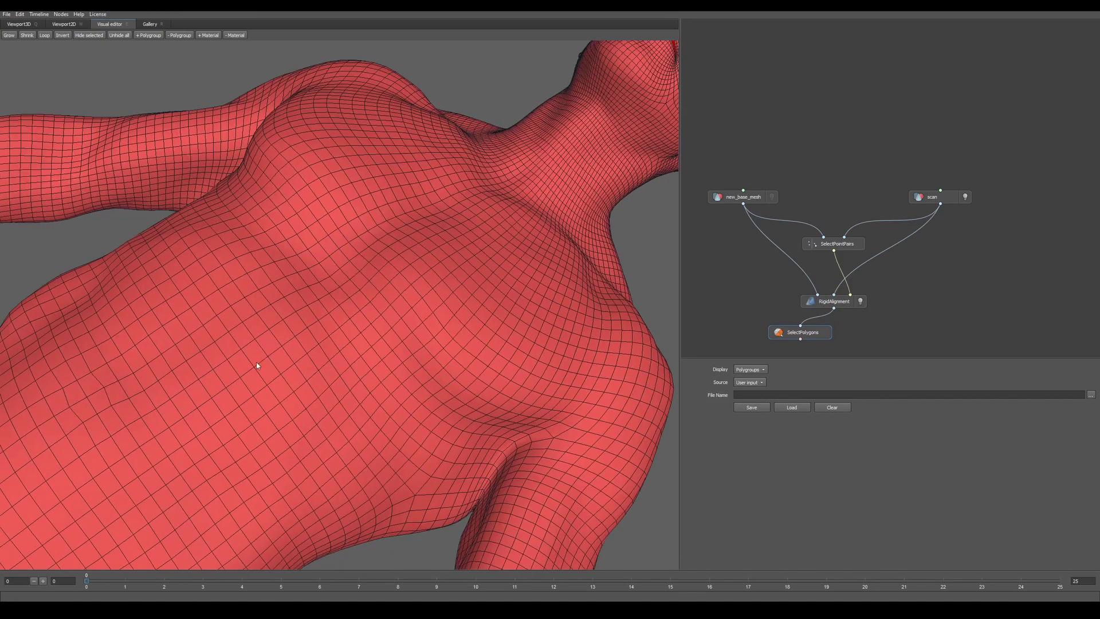
{"action": "scroll", "coordinate": [258, 366], "scroll_direction": "down", "scroll_amount": 3}
{"action": "middle_click_drag", "start_coordinate": [201, 415], "coordinate": [457, 272]}
{"action": "middle_click_drag", "start_coordinate": [169, 422], "coordinate": [413, 250]}
{"action": "left_click_drag", "start_coordinate": [414, 250], "coordinate": [416, 190], "text": "alt"}
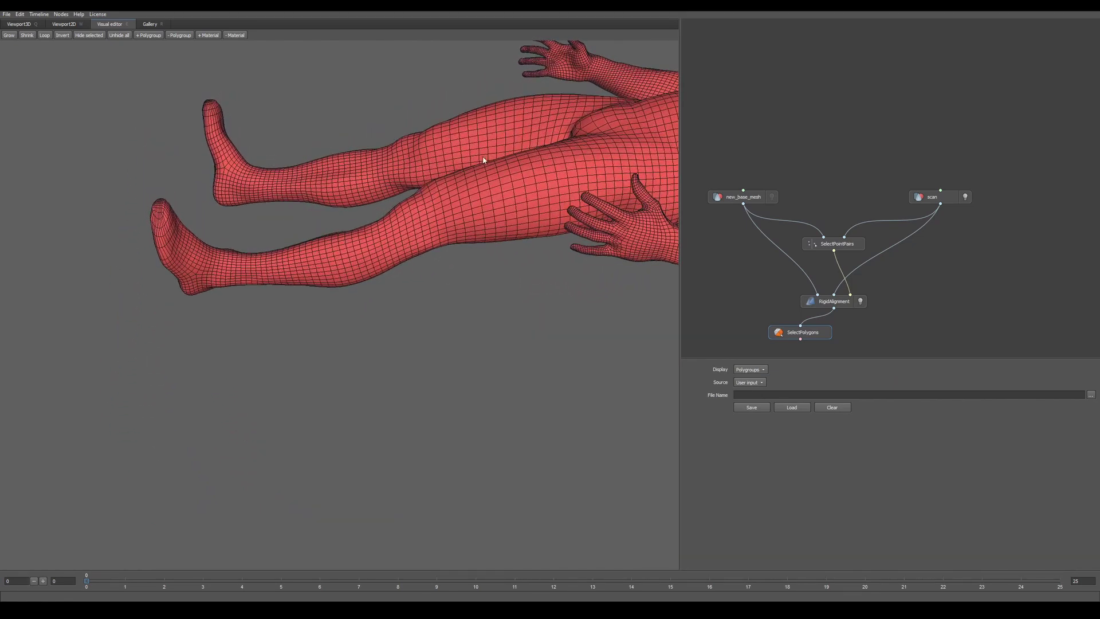
{"action": "left_click_drag", "start_coordinate": [483, 160], "coordinate": [252, 264], "text": "alt"}
- Add a second SelectPointPairs node fed by the RigidAlignment output and the scan, with the SelectPolygons node moved aside
{"action": "left_click_drag", "start_coordinate": [818, 331], "coordinate": [853, 334]}
{"action": "middle_click_drag", "start_coordinate": [796, 335], "coordinate": [806, 248]}
{"action": "right_click", "coordinate": [781, 298]}
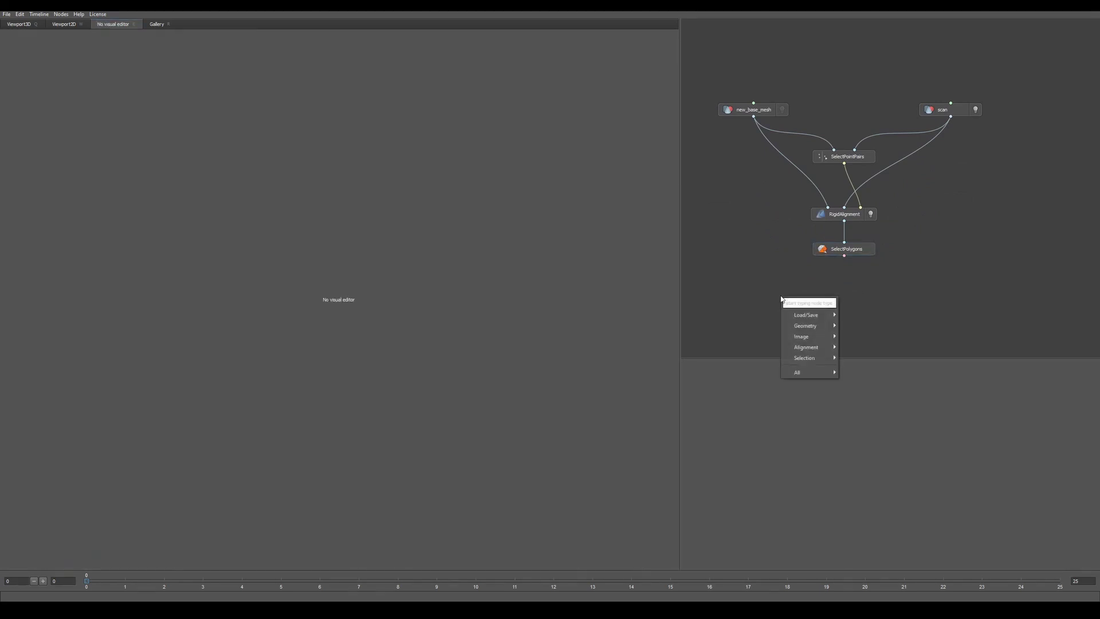
{"action": "type", "text": "sel"}
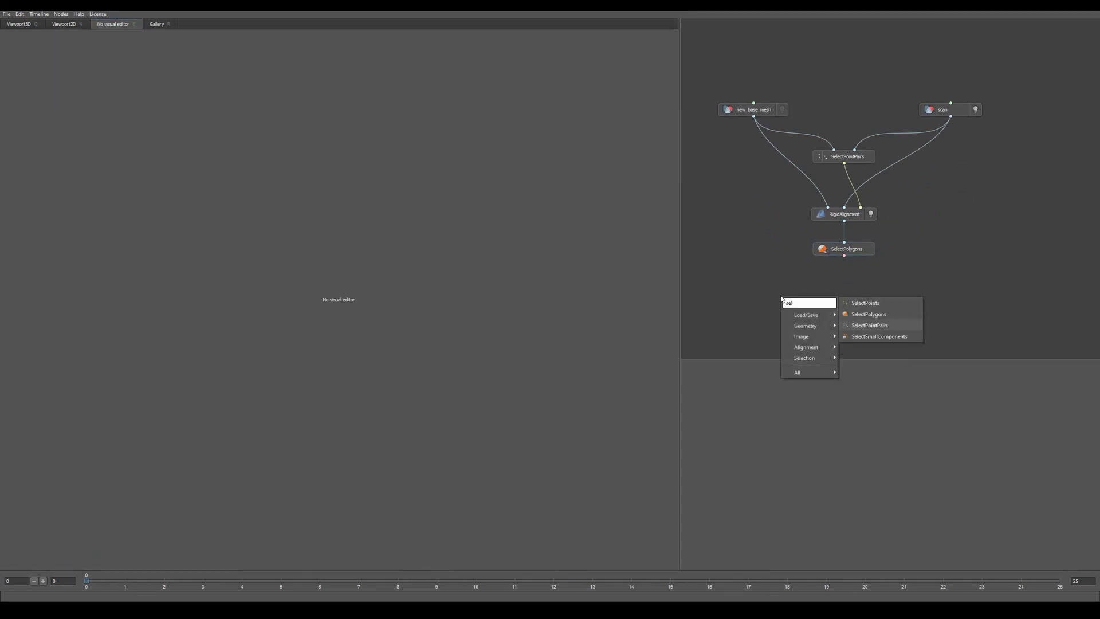
{"action": "left_click", "coordinate": [869, 324]}
{"action": "left_click_drag", "start_coordinate": [782, 298], "coordinate": [845, 223]}
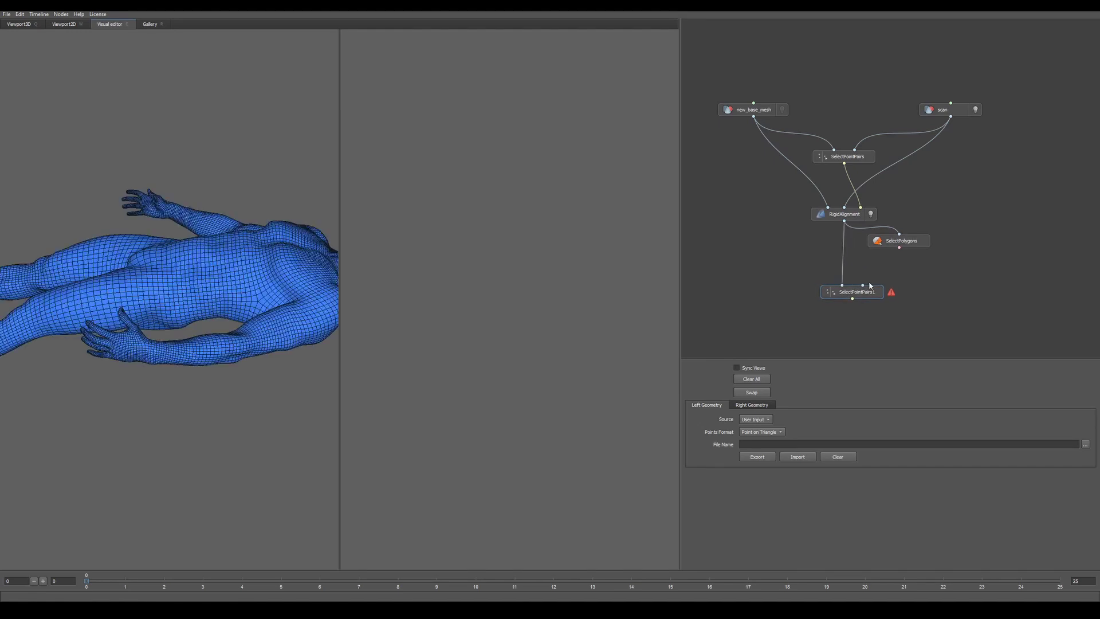
{"action": "left_click_drag", "start_coordinate": [862, 286], "coordinate": [951, 117]}
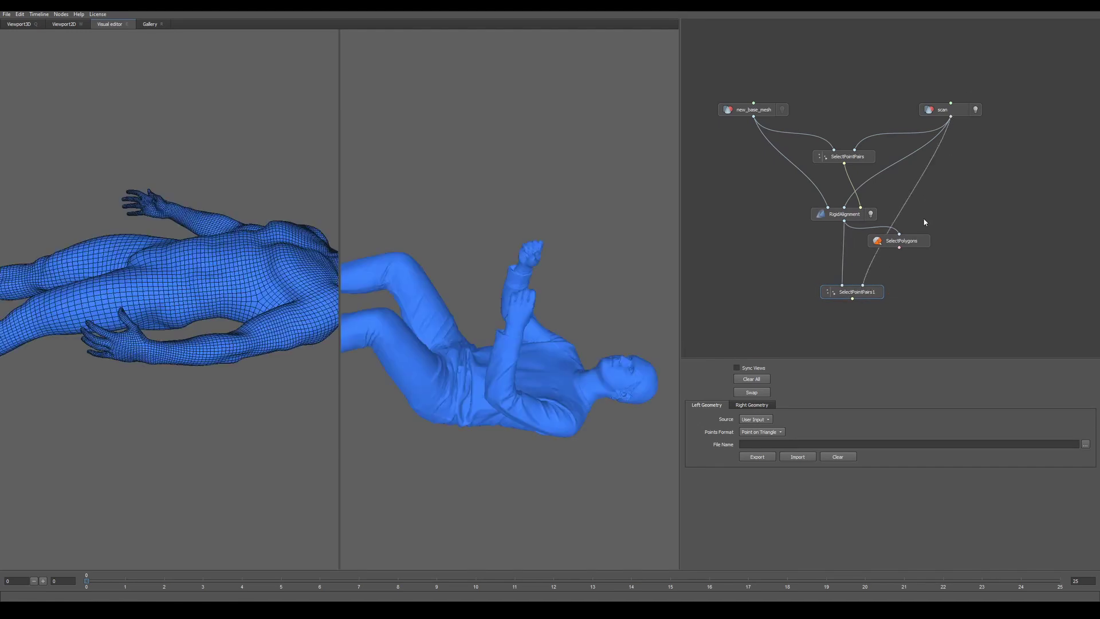
{"action": "left_click_drag", "start_coordinate": [906, 243], "coordinate": [811, 252]}
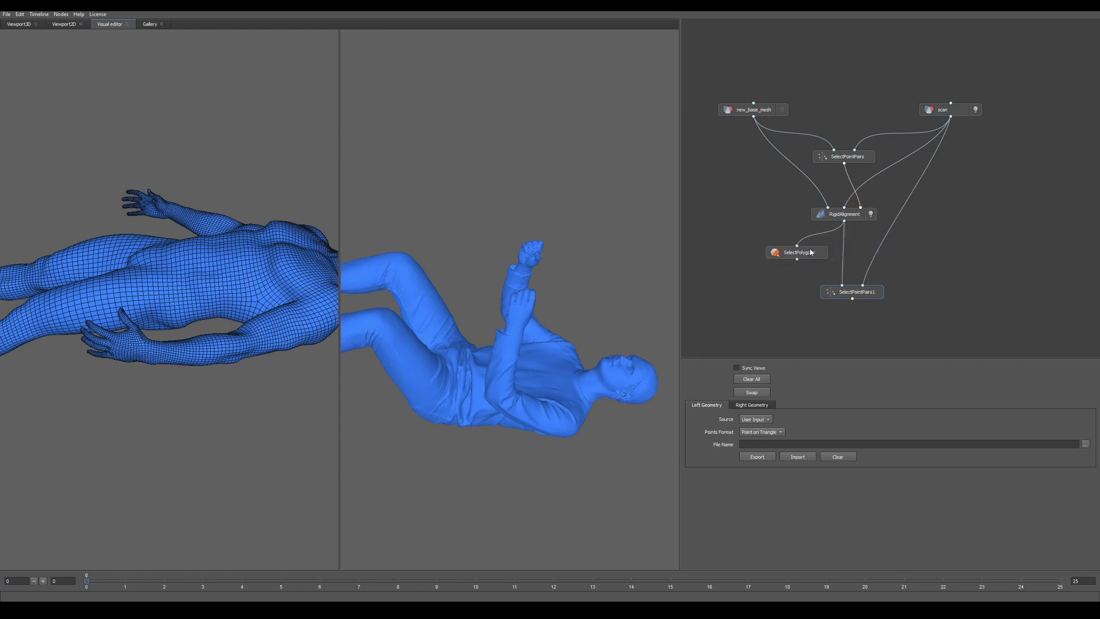
- Try synchronising the base mesh and scan views while framing the heads, and turn view syncing off again
{"action": "scroll", "coordinate": [464, 308], "scroll_direction": "down", "scroll_amount": 2}
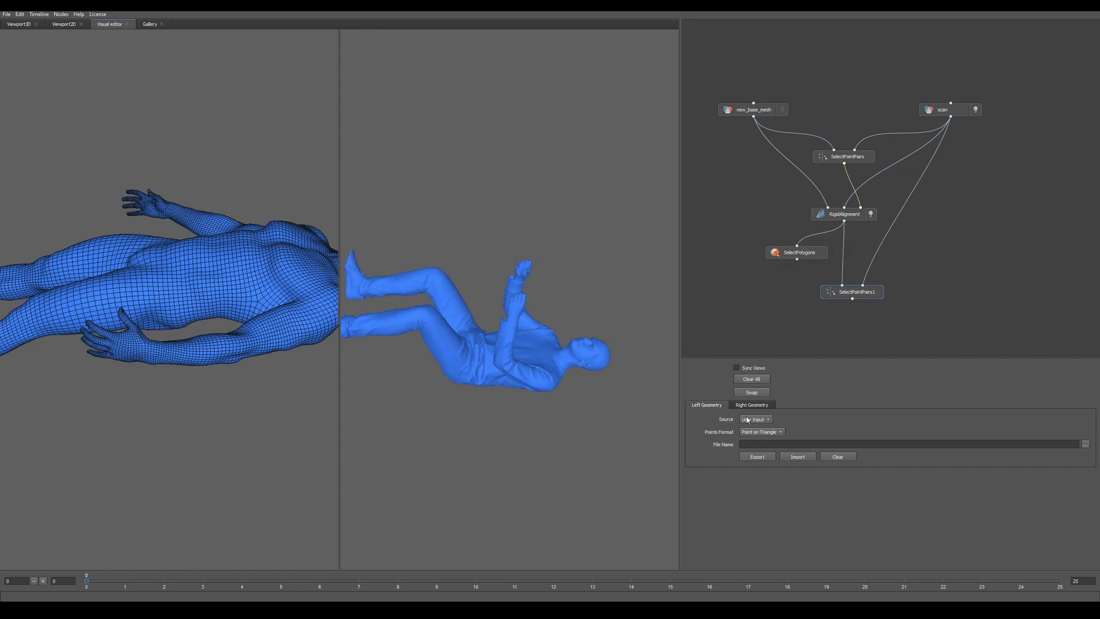
{"action": "left_click", "coordinate": [736, 368]}
{"action": "scroll", "coordinate": [490, 334], "scroll_direction": "up", "scroll_amount": 5}
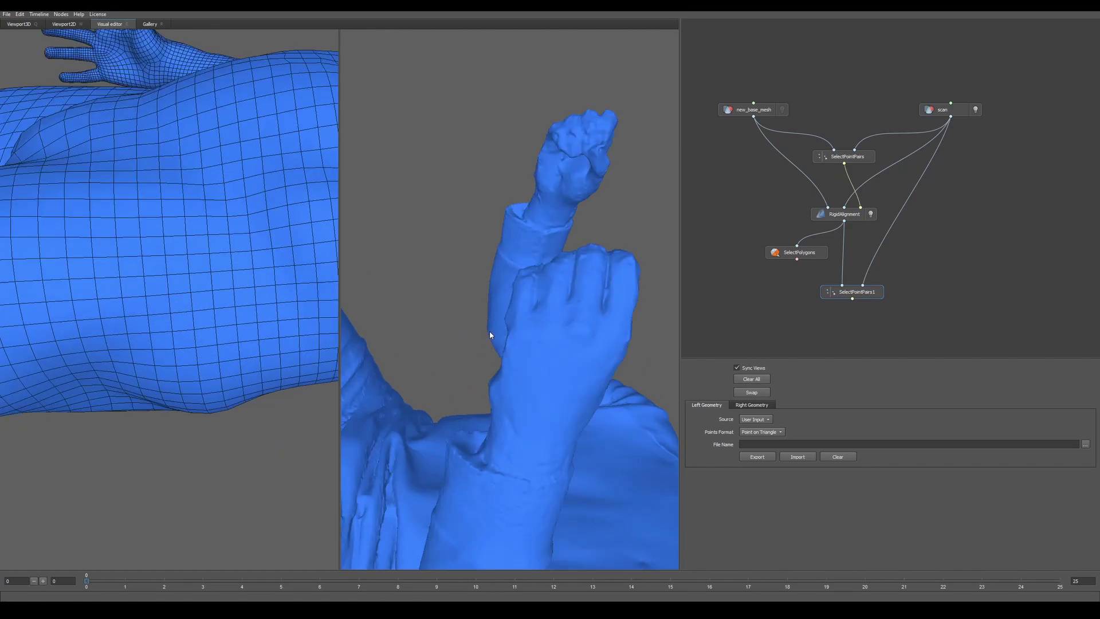
{"action": "scroll", "coordinate": [489, 331], "scroll_direction": "down", "scroll_amount": 8}
{"action": "left_click_drag", "start_coordinate": [562, 319], "coordinate": [564, 371]}
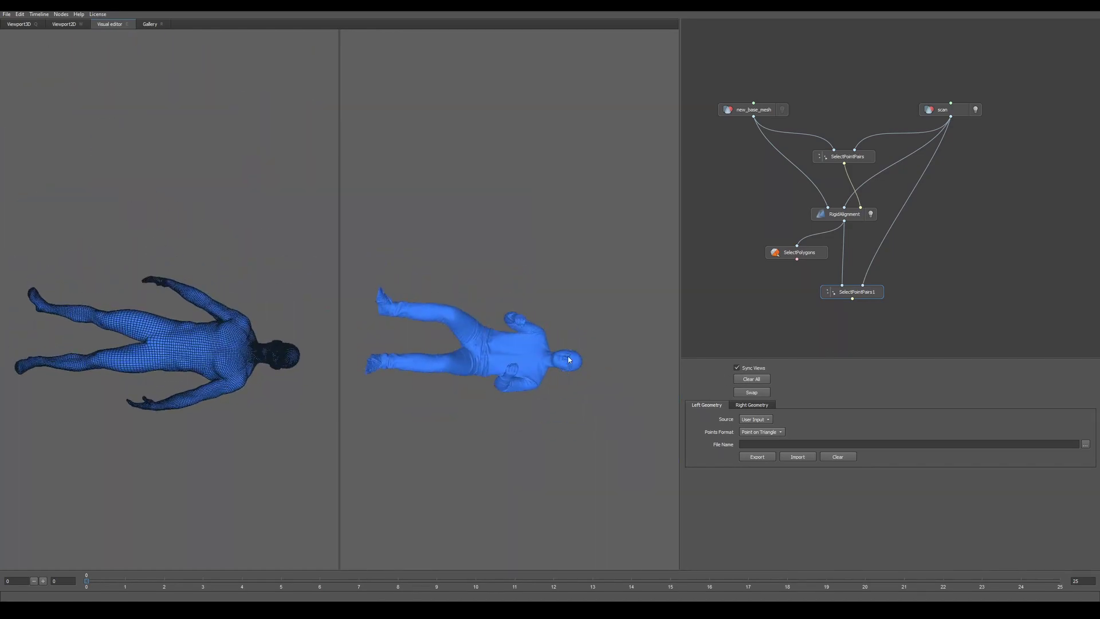
{"action": "scroll", "coordinate": [569, 359], "scroll_direction": "up", "scroll_amount": 3}
{"action": "left_click", "coordinate": [760, 112]}
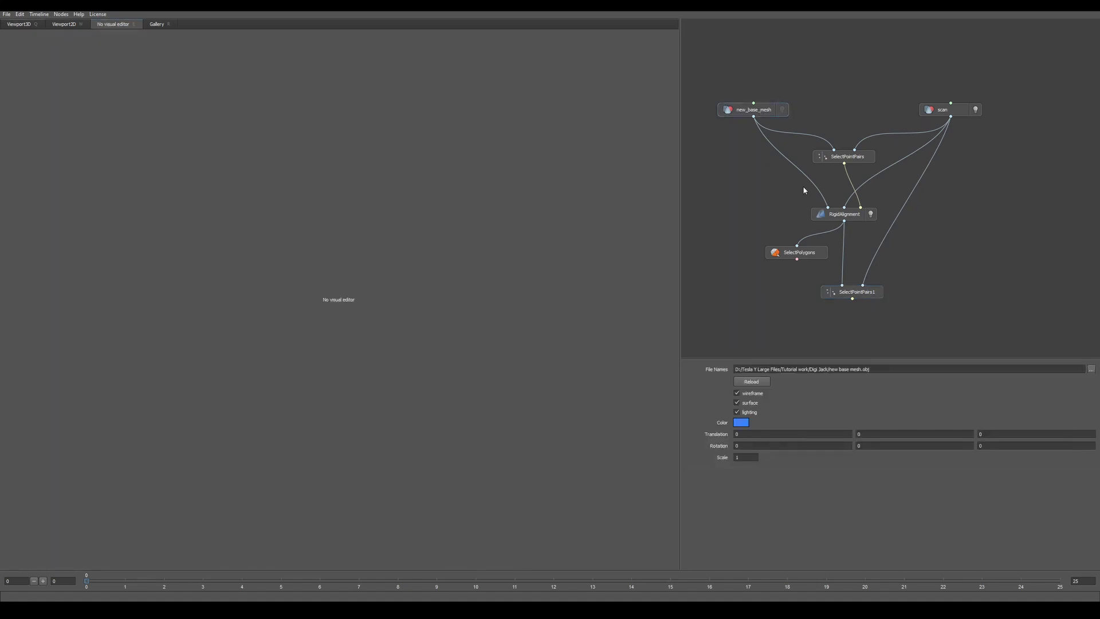
{"action": "left_click_drag", "start_coordinate": [834, 293], "coordinate": [834, 294]}
{"action": "left_click", "coordinate": [846, 295]}
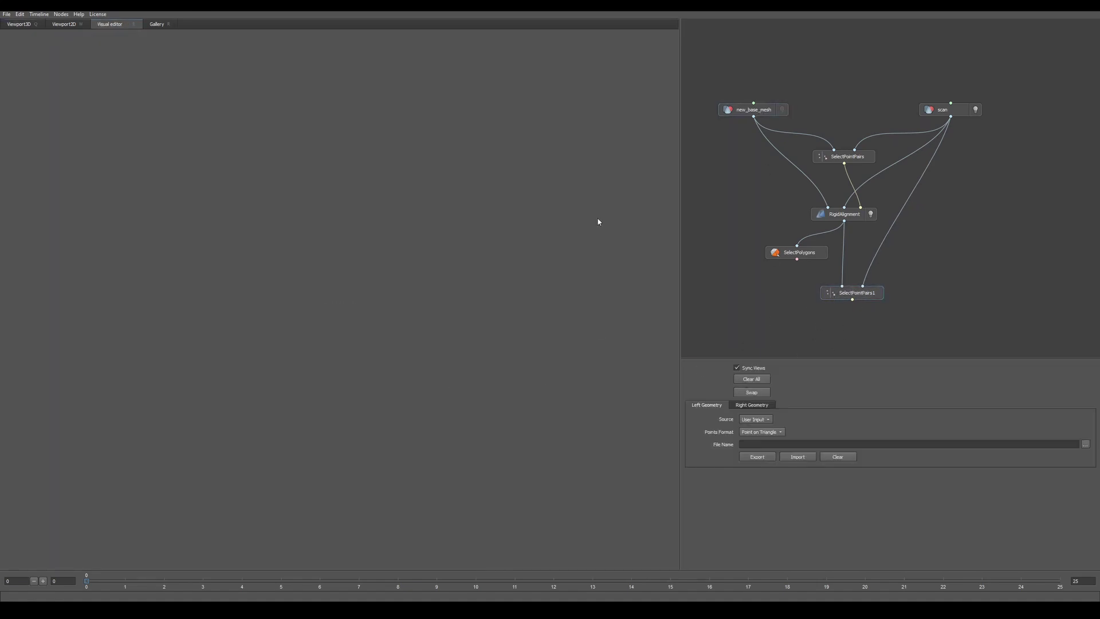
{"action": "left_click_drag", "start_coordinate": [597, 221], "coordinate": [545, 366]}
{"action": "scroll", "coordinate": [544, 366], "scroll_direction": "up", "scroll_amount": 3}
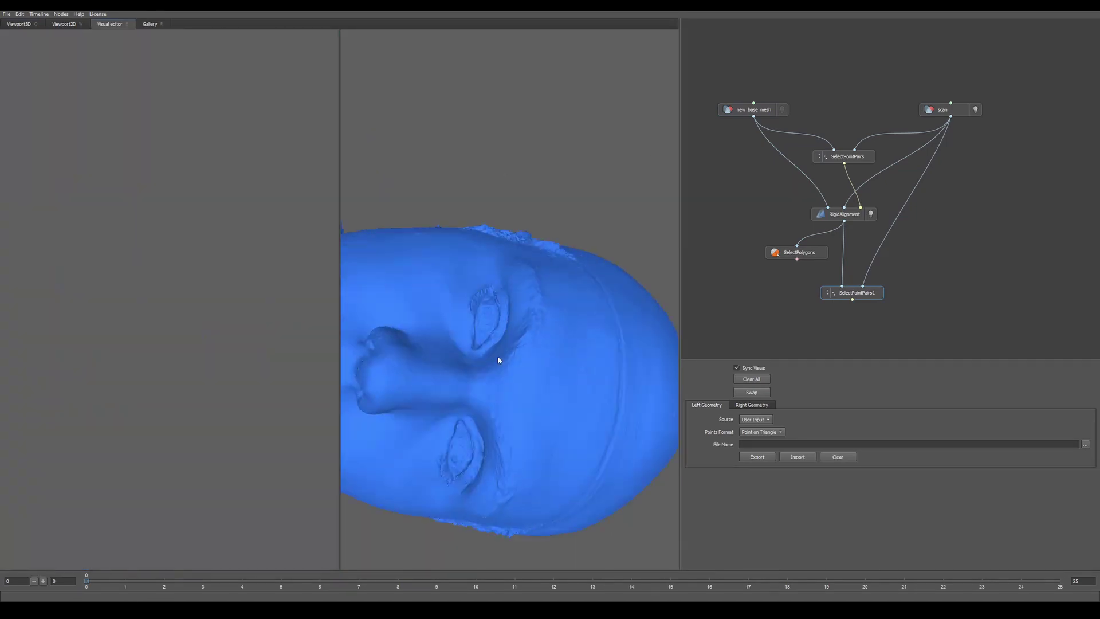
{"action": "left_click", "coordinate": [737, 369]}
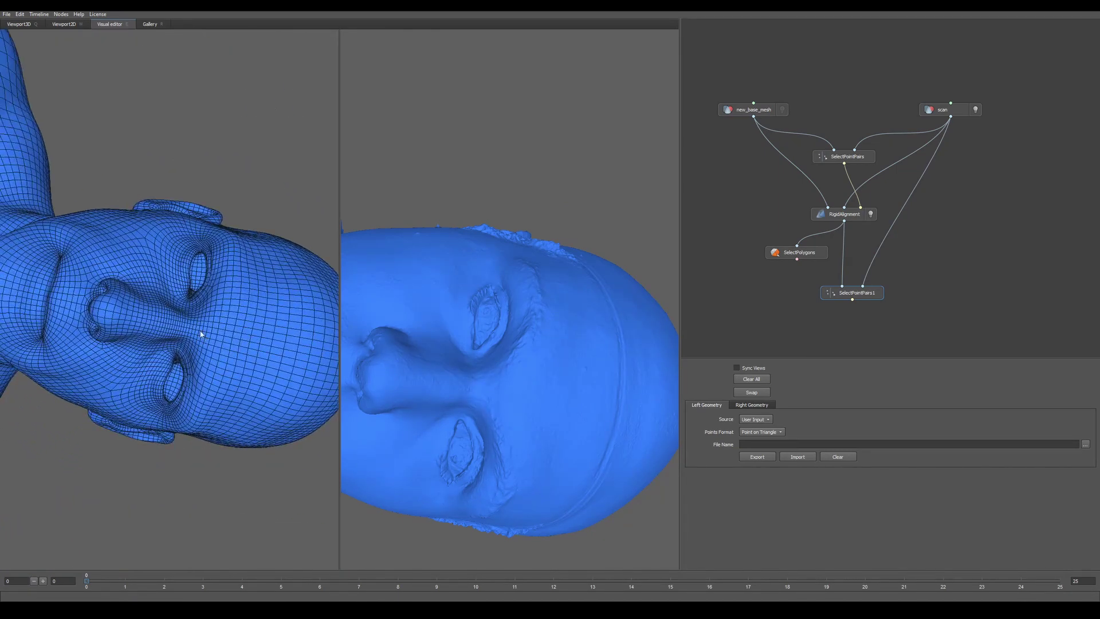
- Place matching point pairs at the inner corner, outer corner, lower lid and upper lid of the character's right eye
{"action": "scroll", "coordinate": [183, 321], "scroll_direction": "up", "scroll_amount": 6}
{"action": "middle_click_drag", "start_coordinate": [315, 232], "coordinate": [209, 310]}
{"action": "scroll", "coordinate": [457, 394], "scroll_direction": "up", "scroll_amount": 5}
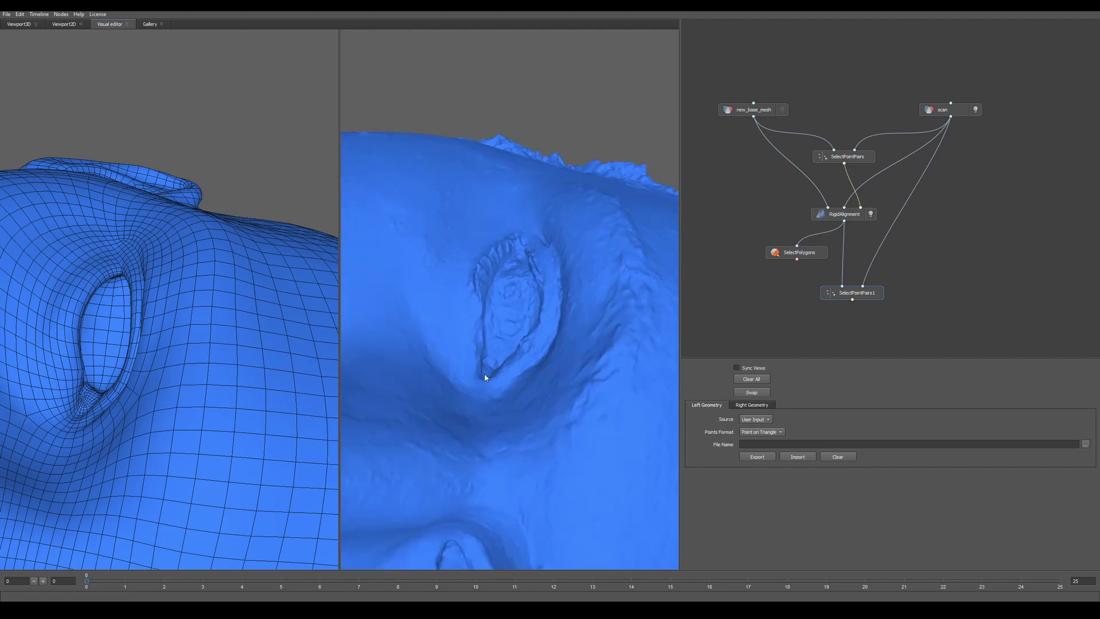
{"action": "left_click", "coordinate": [483, 377]}
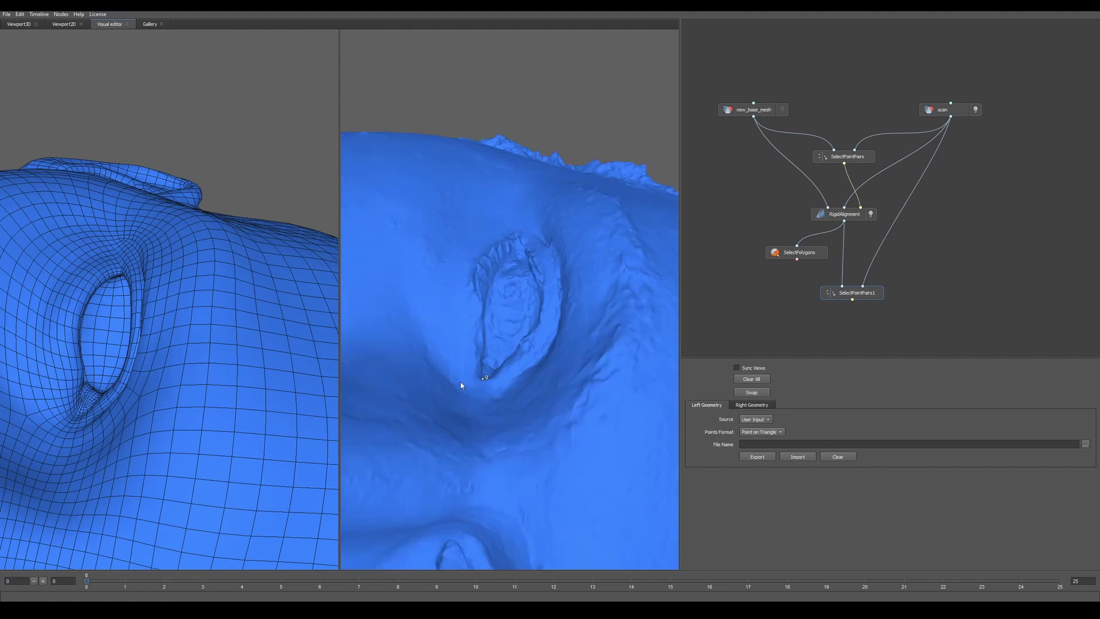
{"action": "left_click", "coordinate": [81, 409]}
{"action": "left_click", "coordinate": [123, 272]}
{"action": "left_click", "coordinate": [482, 299]}
{"action": "left_click", "coordinate": [542, 305]}
{"action": "left_click", "coordinate": [78, 321]}
- Place matching points at the corners and mid-lids of the character's left eye on the base mesh and scan
{"action": "scroll", "coordinate": [479, 414], "scroll_direction": "down", "scroll_amount": 2}
{"action": "middle_click_drag", "start_coordinate": [479, 416], "coordinate": [521, 269]}
{"action": "scroll", "coordinate": [517, 312], "scroll_direction": "up", "scroll_amount": 2}
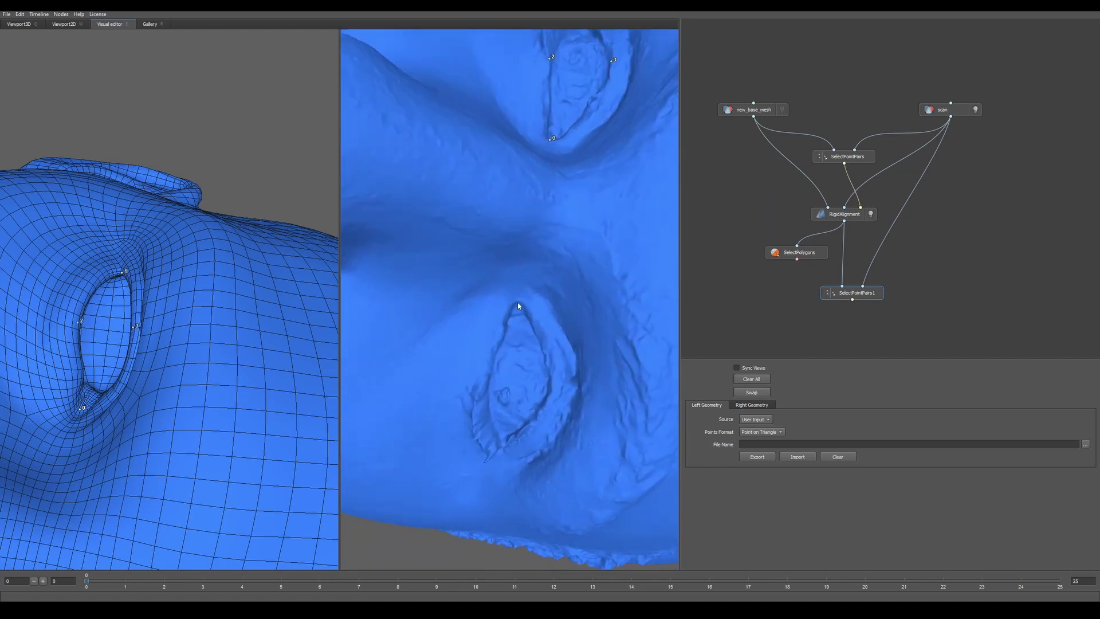
{"action": "left_click", "coordinate": [518, 304]}
{"action": "left_click_drag", "start_coordinate": [130, 457], "coordinate": [197, 312]}
{"action": "left_click", "coordinate": [209, 261]}
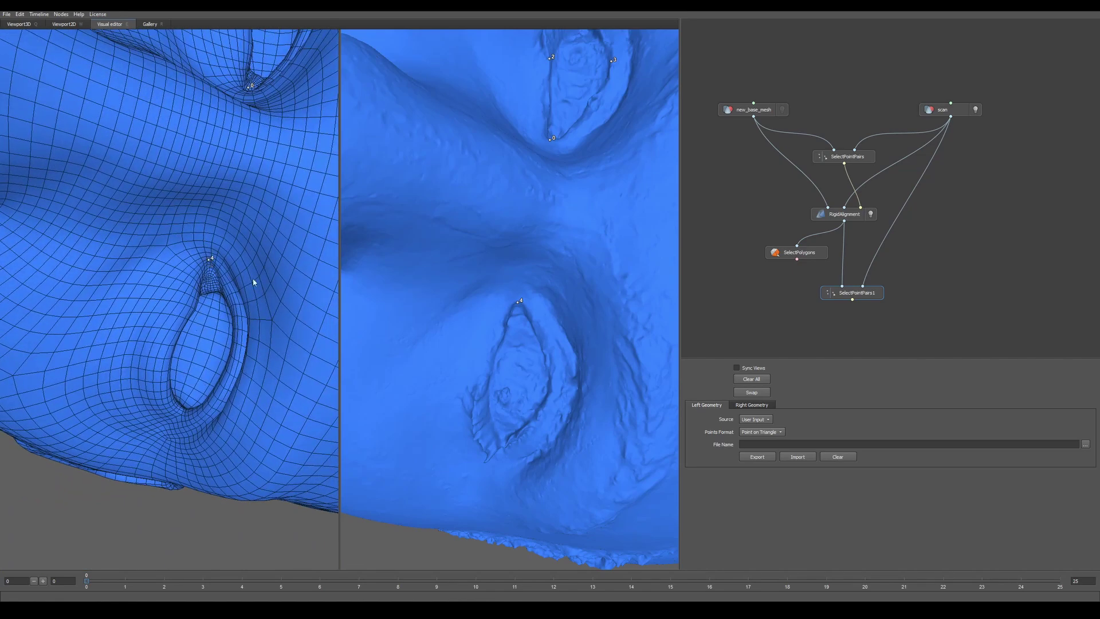
{"action": "left_click", "coordinate": [502, 446]}
{"action": "left_click", "coordinate": [185, 410]}
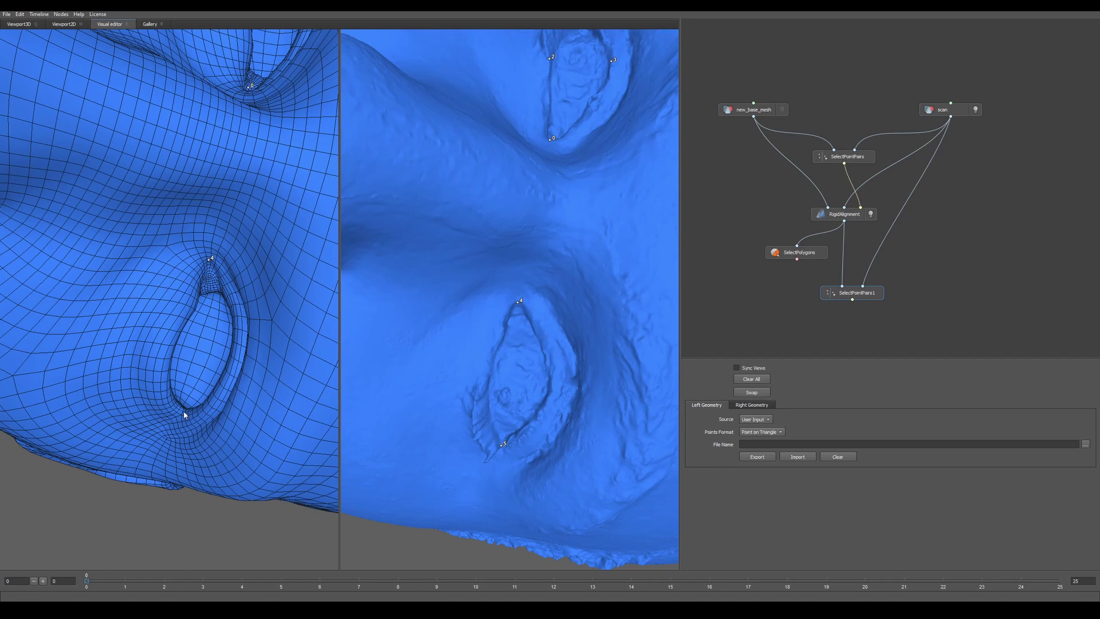
{"action": "left_click", "coordinate": [171, 352]}
{"action": "left_click", "coordinate": [233, 356]}
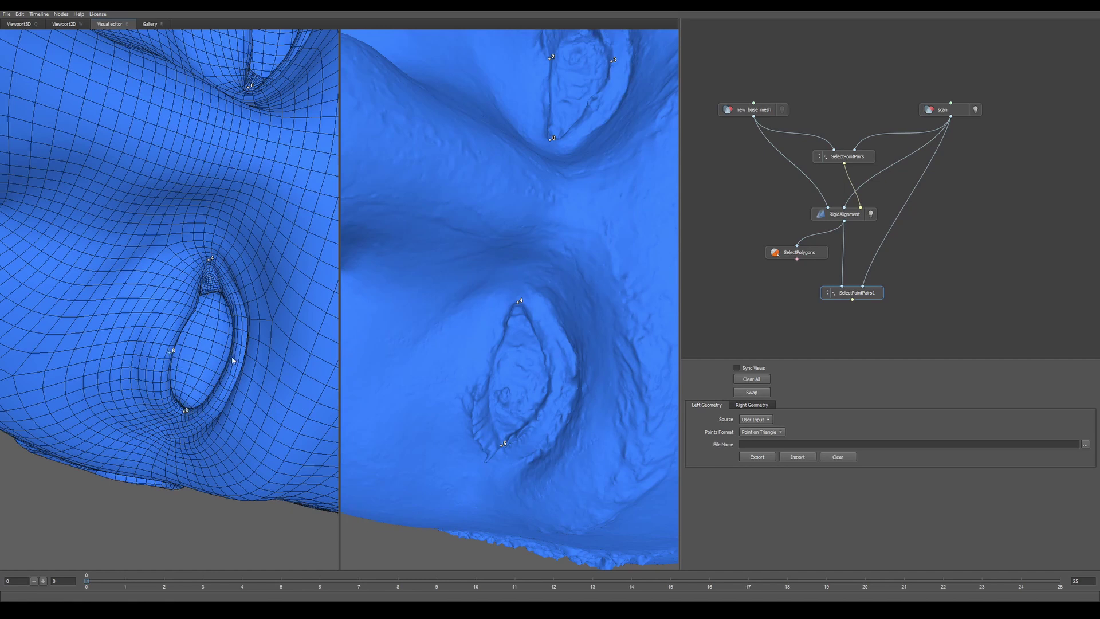
{"action": "left_click", "coordinate": [488, 381]}
- Add intermediate point pairs along the left eye's upper and lower lids, between the corners and the mid-lid points
{"action": "left_click", "coordinate": [500, 337]}
{"action": "left_click", "coordinate": [542, 337]}
{"action": "left_click", "coordinate": [234, 308]}
{"action": "left_click", "coordinate": [190, 305]}
{"action": "left_click_drag", "start_coordinate": [235, 313], "coordinate": [190, 308]}
{"action": "mouse_move", "coordinate": [191, 307]}
{"action": "left_mouse_down"}
{"action": "mouse_move", "coordinate": [239, 310]}
{"action": "mouse_move", "coordinate": [195, 303]}
{"action": "left_mouse_up"}
{"action": "left_click", "coordinate": [217, 387]}
{"action": "left_click", "coordinate": [168, 388]}
{"action": "left_click", "coordinate": [487, 418]}
- Add four intermediate point pairs along the right eye's upper and lower lids on the scan and base mesh
{"action": "middle_click_drag", "start_coordinate": [480, 292], "coordinate": [445, 422]}
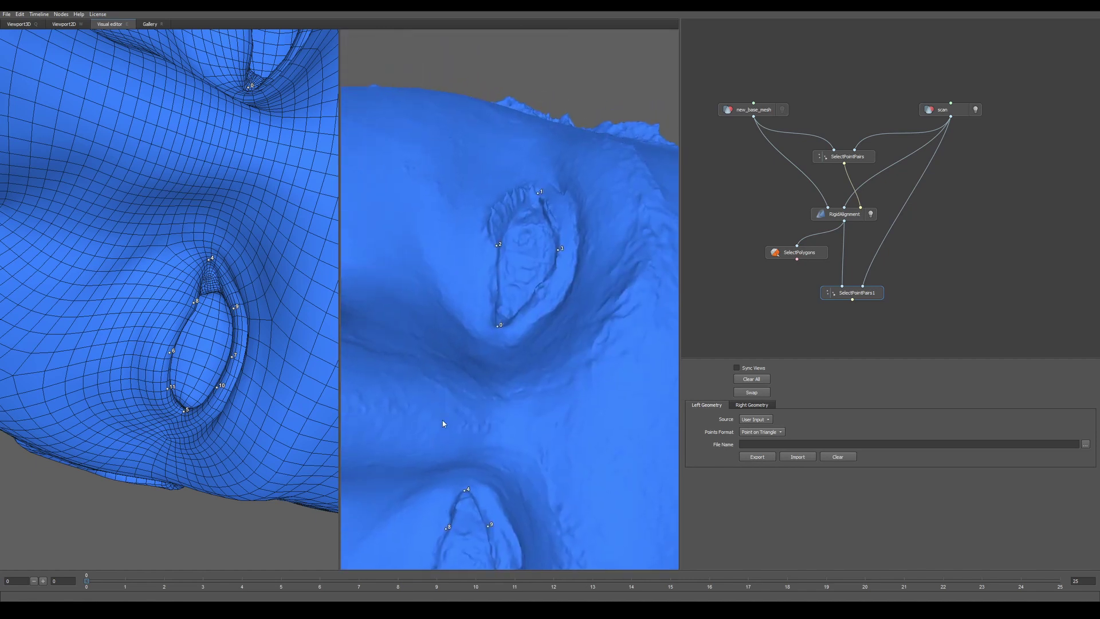
{"action": "left_click", "coordinate": [490, 296]}
{"action": "left_click", "coordinate": [533, 303]}
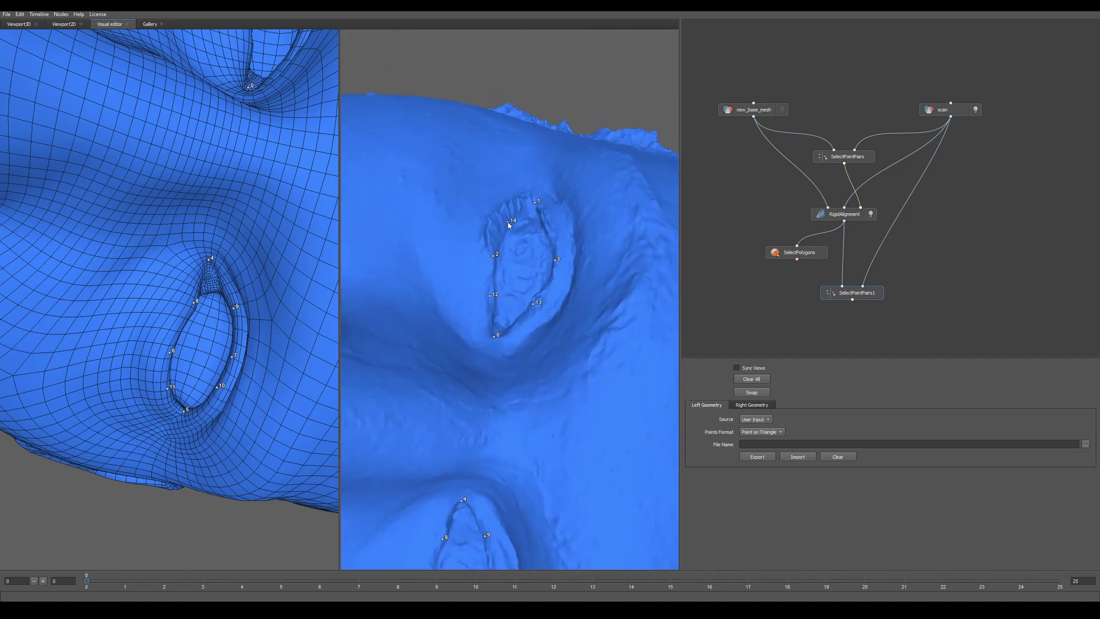
{"action": "left_click", "coordinate": [549, 227]}
{"action": "middle_click_drag", "start_coordinate": [229, 212], "coordinate": [191, 257]}
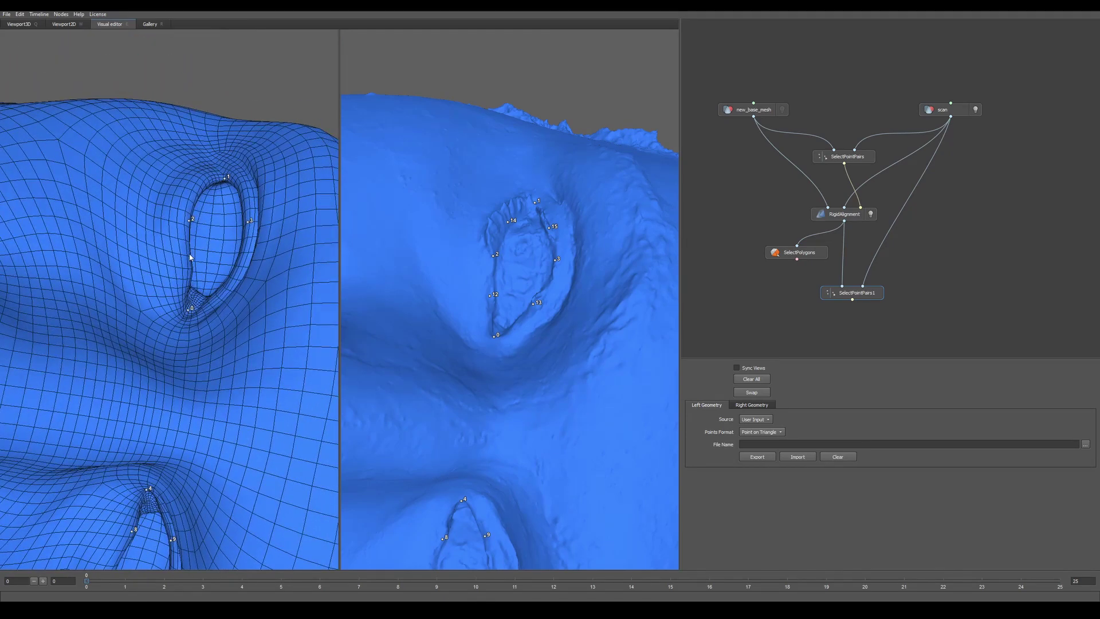
{"action": "left_click", "coordinate": [238, 258]}
{"action": "left_click", "coordinate": [199, 191]}
{"action": "left_click", "coordinate": [242, 193]}
- Place a matching point pair where the right earlobe joins the head on the base mesh and scan
{"action": "middle_click_drag", "start_coordinate": [531, 245], "coordinate": [475, 269]}
{"action": "middle_click_drag", "start_coordinate": [233, 243], "coordinate": [152, 238]}
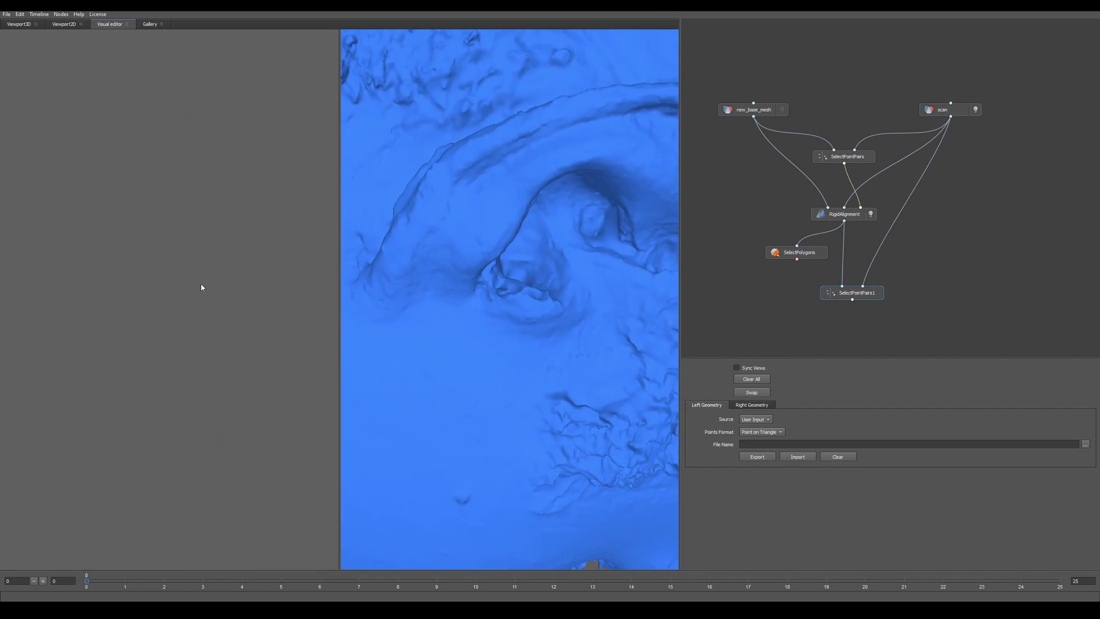
{"action": "middle_click_drag", "start_coordinate": [200, 286], "coordinate": [166, 213]}
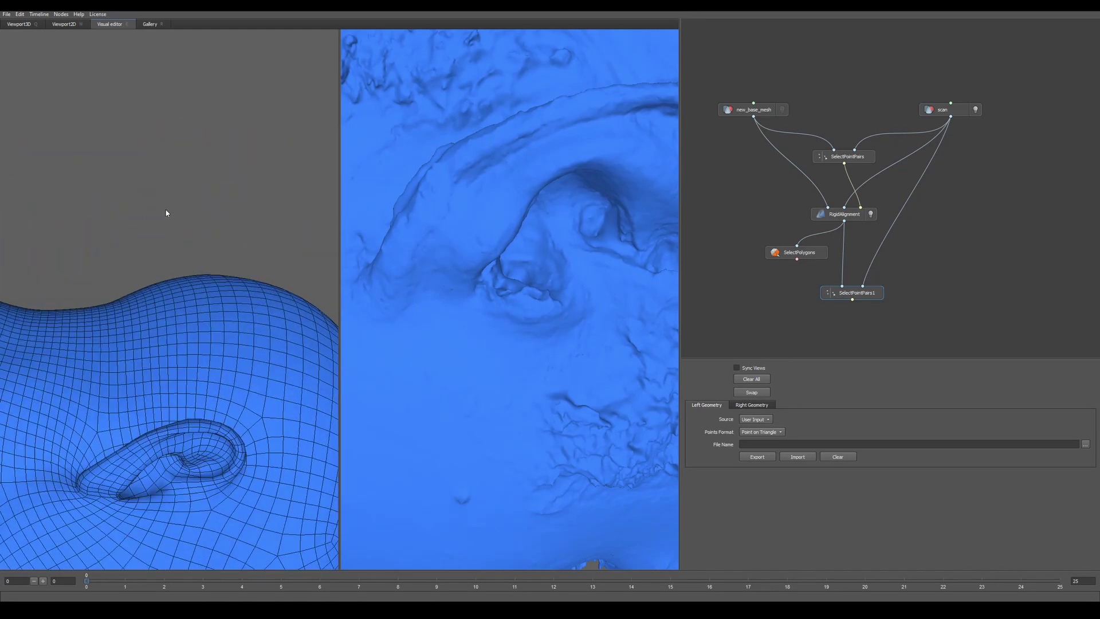
{"action": "middle_click_drag", "start_coordinate": [160, 415], "coordinate": [112, 254]}
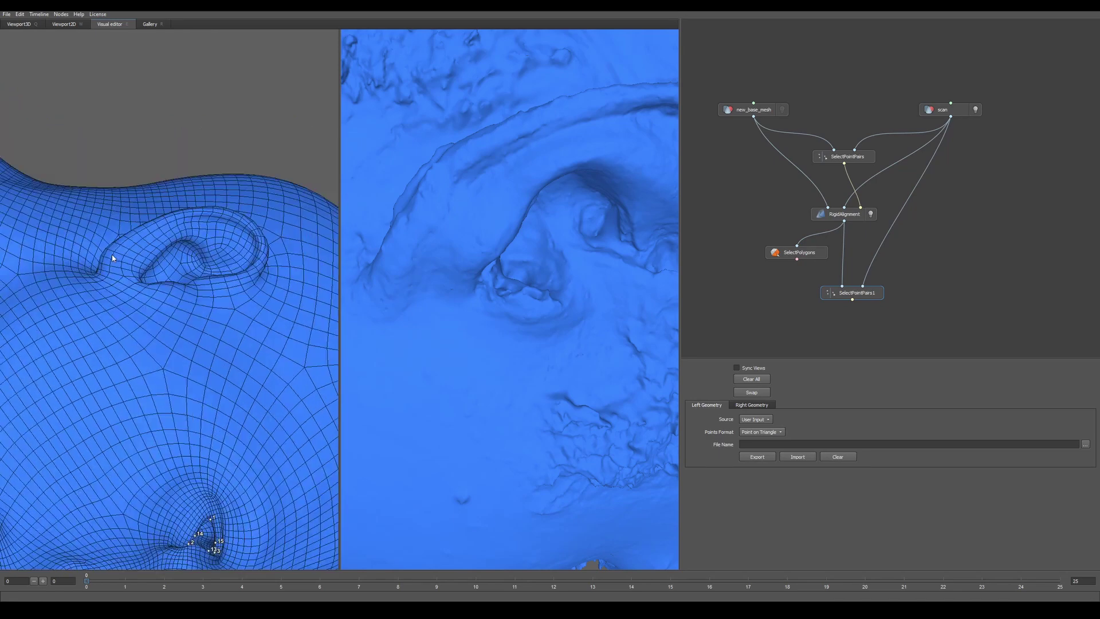
{"action": "left_click", "coordinate": [102, 270]}
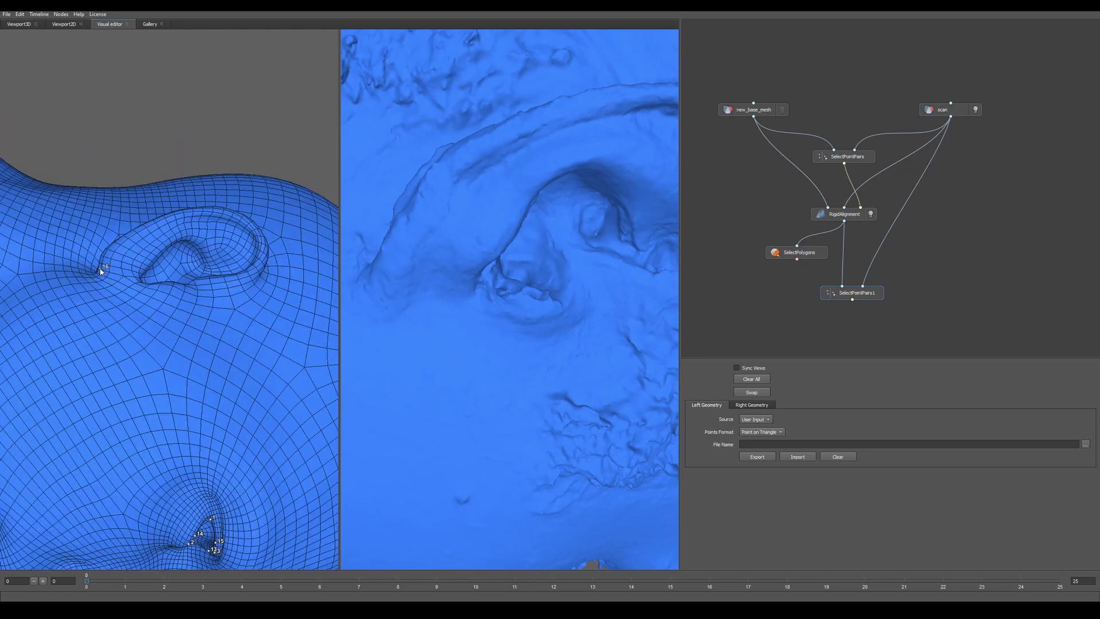
{"action": "left_click", "coordinate": [376, 295]}
{"action": "scroll", "coordinate": [376, 294], "scroll_direction": "down", "scroll_amount": 3}
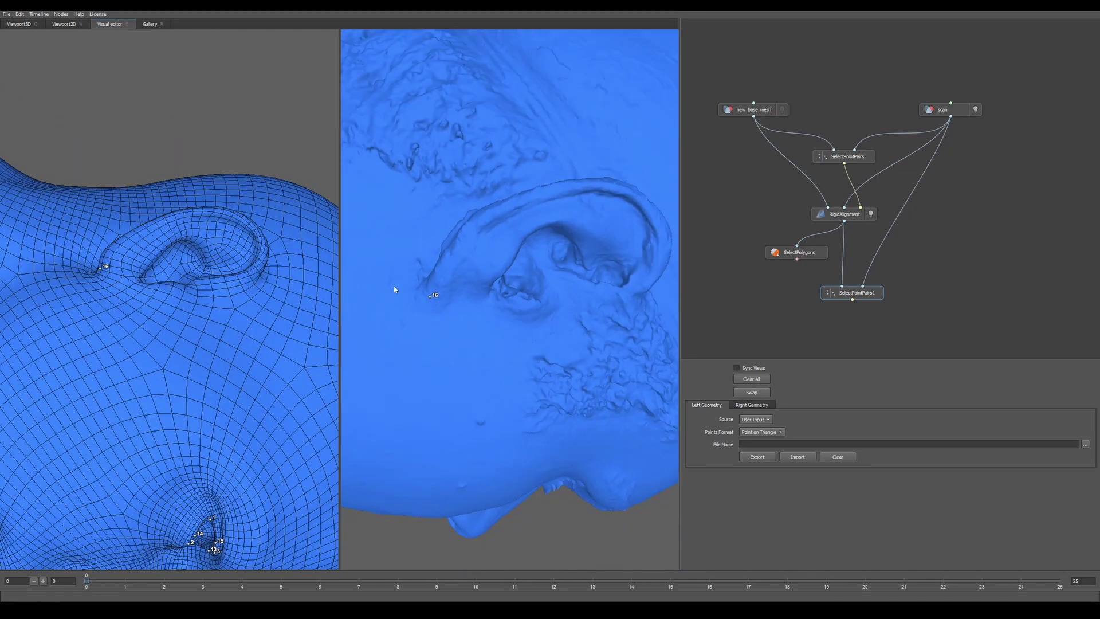
- Add matching point pairs on the right ear's upper attachment, outer rim and inner bowl
{"action": "left_click", "coordinate": [627, 289]}
{"action": "left_click", "coordinate": [554, 186]}
{"action": "left_click", "coordinate": [195, 209]}
{"action": "left_click", "coordinate": [148, 255]}
{"action": "left_click", "coordinate": [545, 268]}
{"action": "left_click", "coordinate": [184, 276]}
- Place matching points on the left ear's lobe attachment, inner bowl, outer rim and upper rim on both models
{"action": "left_click_drag", "start_coordinate": [184, 277], "coordinate": [230, 382]}
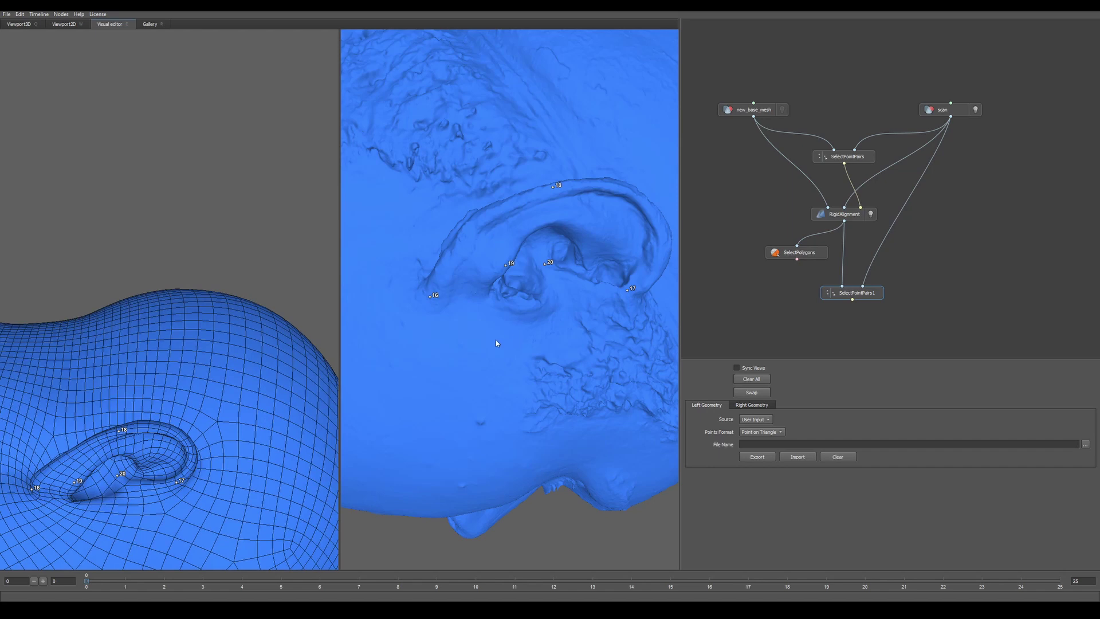
{"action": "left_click_drag", "start_coordinate": [496, 341], "coordinate": [559, 209]}
{"action": "left_click_drag", "start_coordinate": [535, 344], "coordinate": [386, 388]}
{"action": "left_click_drag", "start_coordinate": [93, 526], "coordinate": [184, 310]}
{"action": "scroll", "coordinate": [129, 291], "scroll_direction": "up", "scroll_amount": 3}
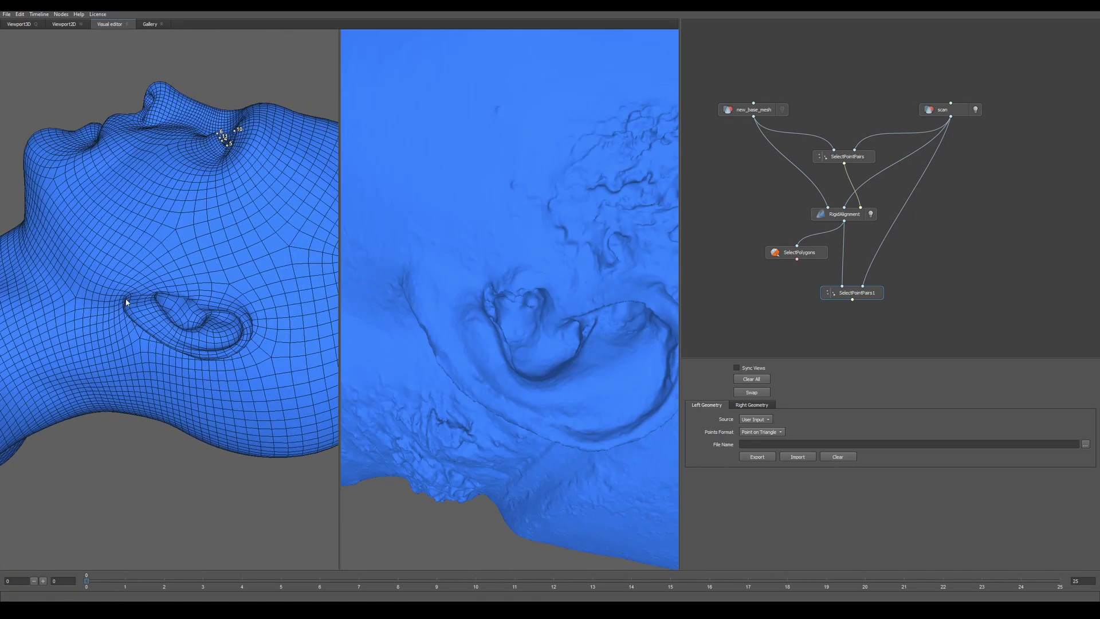
{"action": "left_click", "coordinate": [126, 299]}
{"action": "left_click", "coordinate": [481, 319]}
{"action": "left_click", "coordinate": [161, 311]}
{"action": "left_click", "coordinate": [206, 356]}
{"action": "left_click_drag", "start_coordinate": [560, 448], "coordinate": [603, 363]}
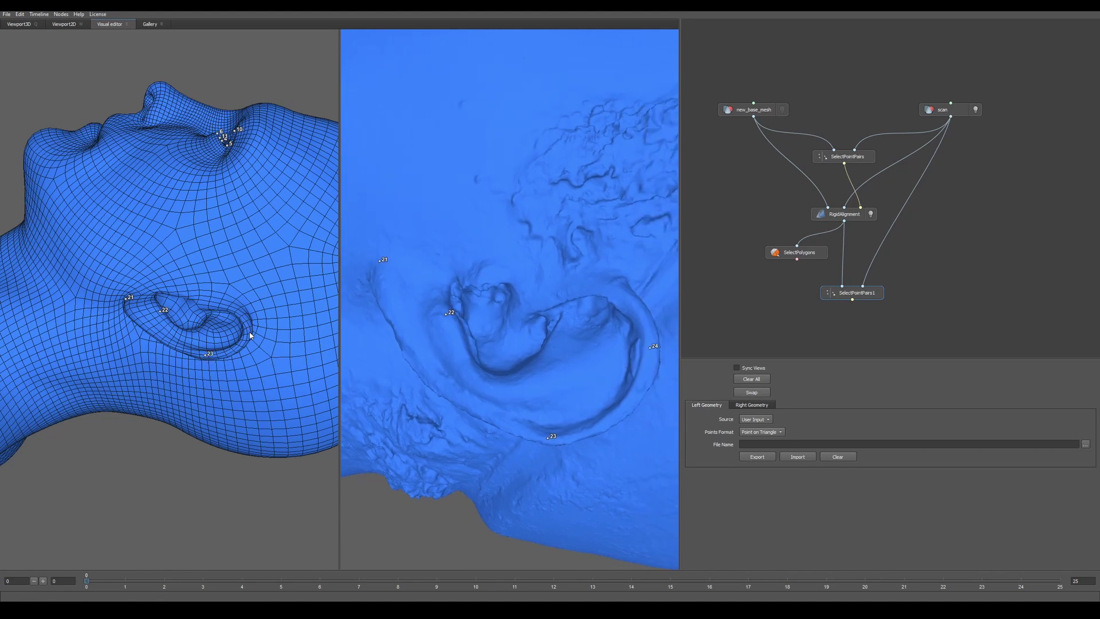
{"action": "left_click_drag", "start_coordinate": [164, 258], "coordinate": [252, 241]}
- Import Male_Base_Colour.jpg from the project folder as an image node and connect it to new_base_mesh as its texture
{"action": "key", "text": "alt+Tab"}
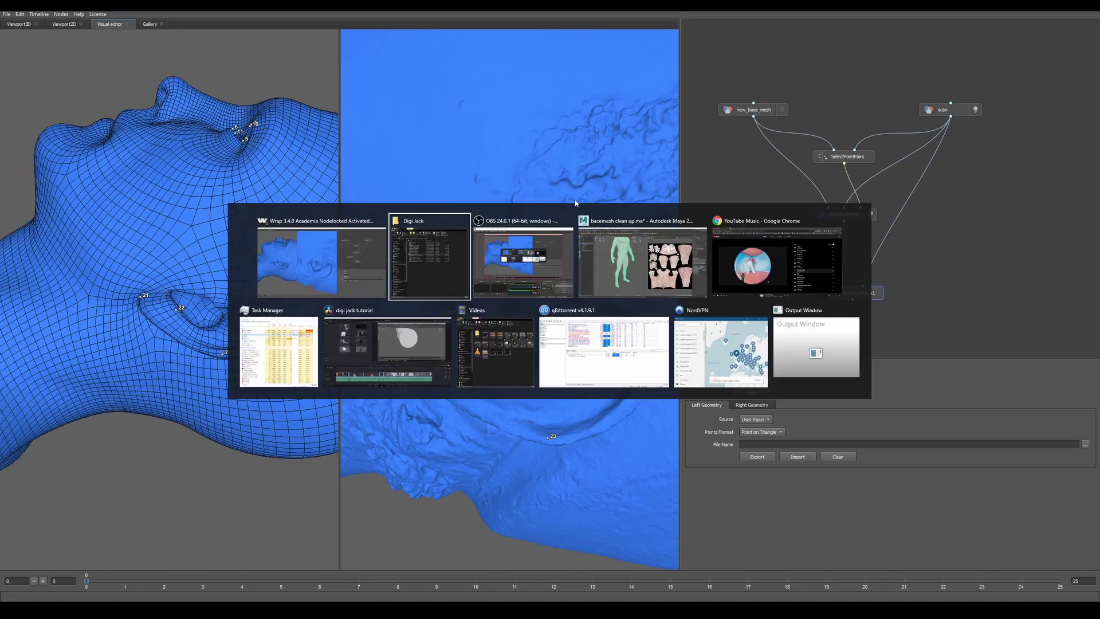
{"action": "left_click", "coordinate": [438, 246]}
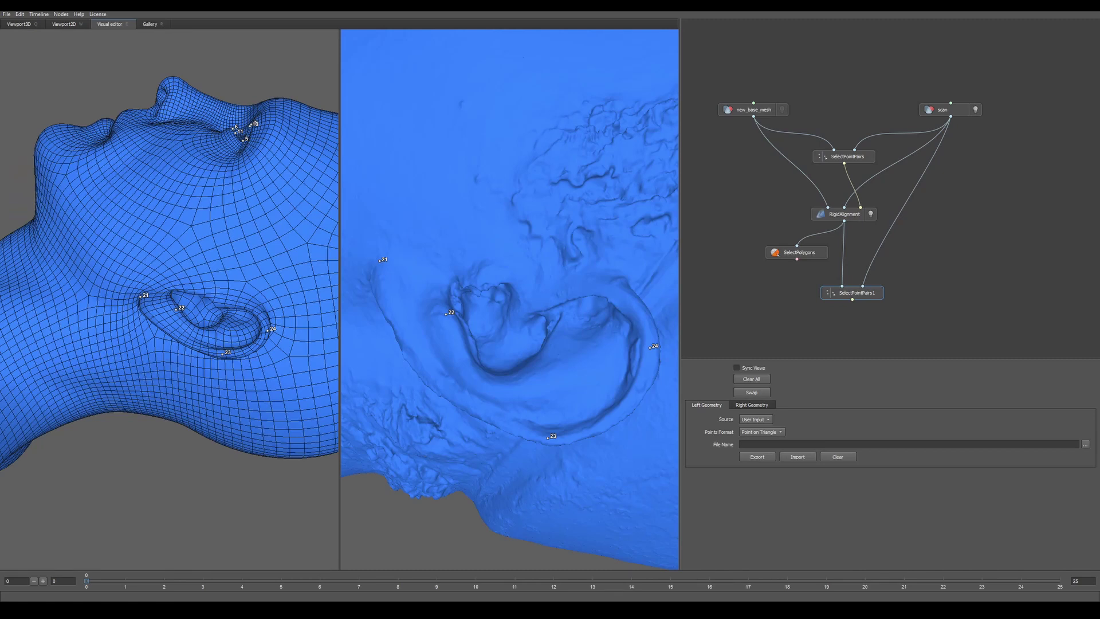
{"action": "left_click_drag", "start_coordinate": [496, 308], "coordinate": [756, 97]}
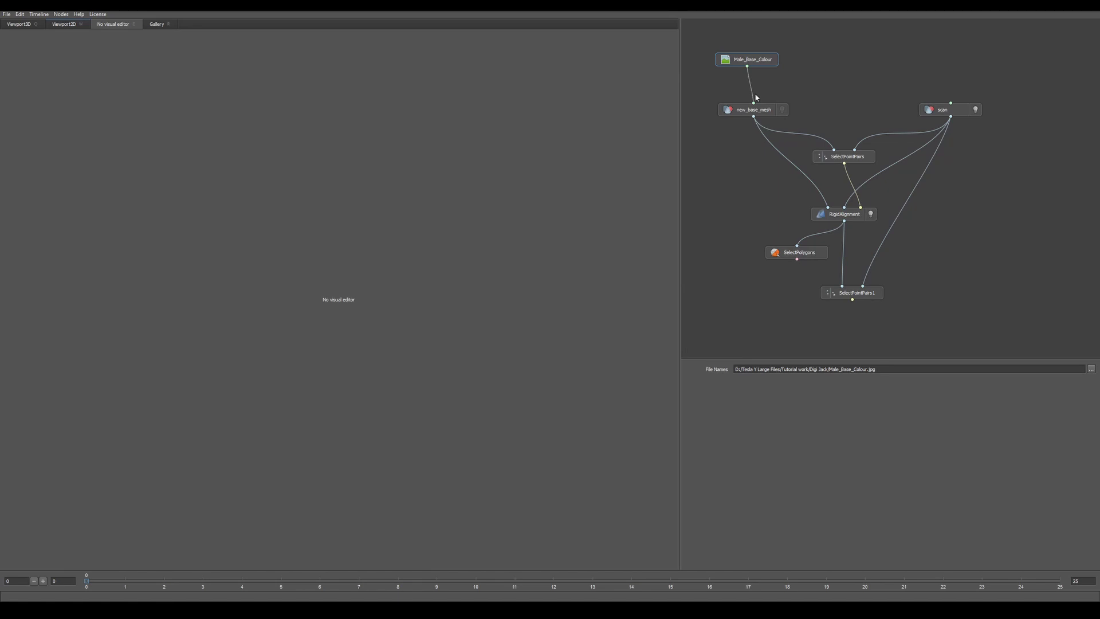
{"action": "left_click", "coordinate": [851, 296]}
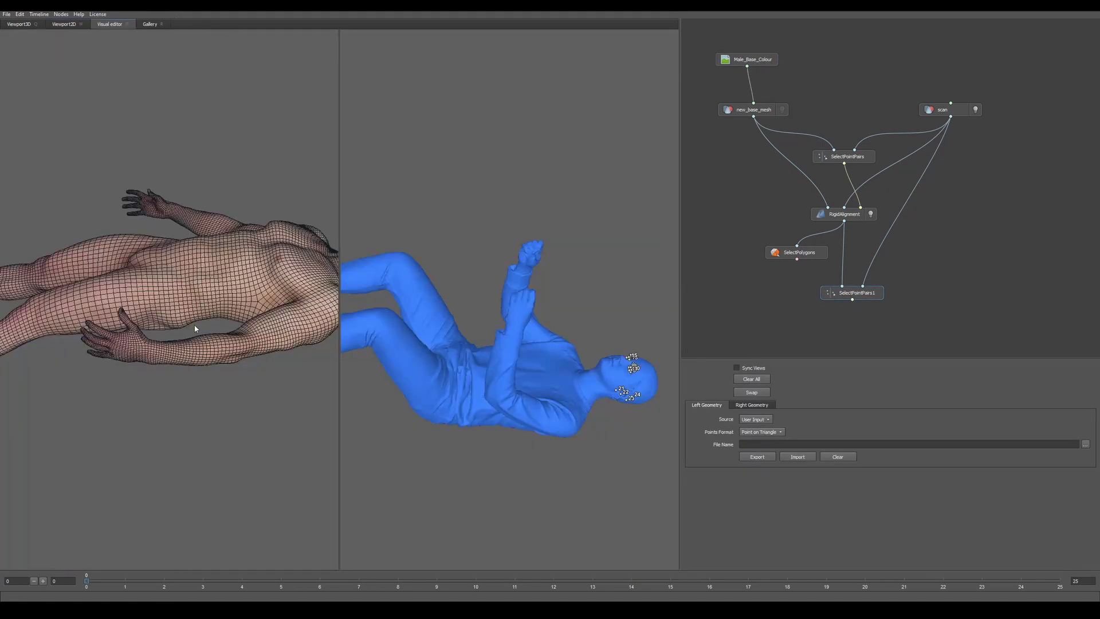
- Remove the Male_Base_Colour image node and its connection to new_base_mesh
{"action": "right_click", "coordinate": [751, 89]}
{"action": "left_click", "coordinate": [769, 94]}
{"action": "left_click", "coordinate": [746, 60]}
{"action": "key", "text": "Delete"}
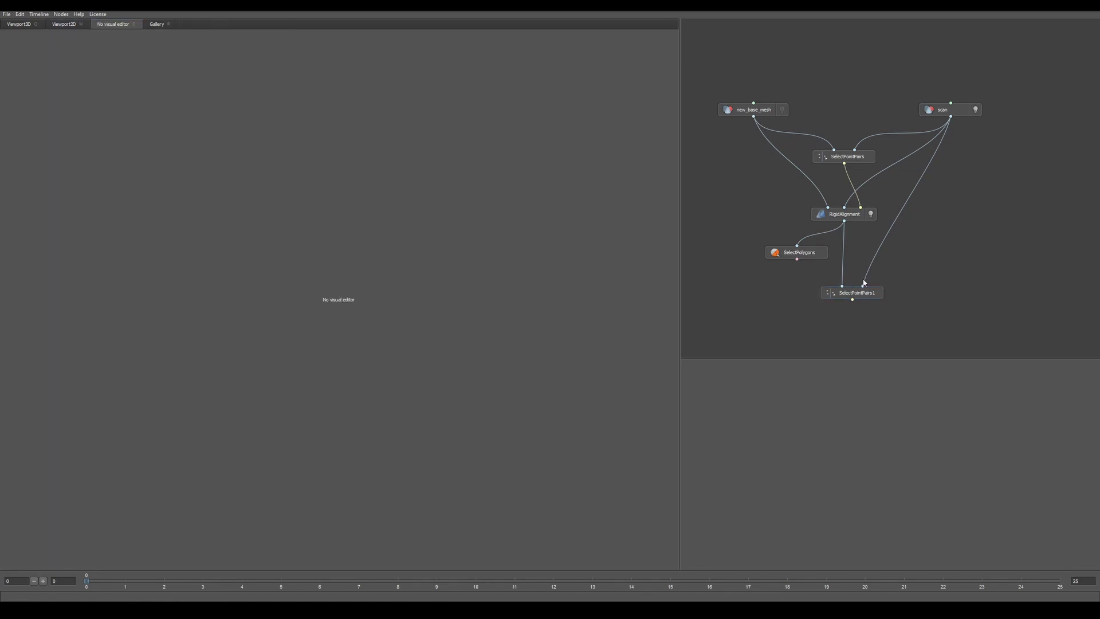
- Add four point pairs to SelectPointPairs1 along the mouth's centre line, from above the upper lip to below the lower lip
{"action": "left_click", "coordinate": [872, 295]}
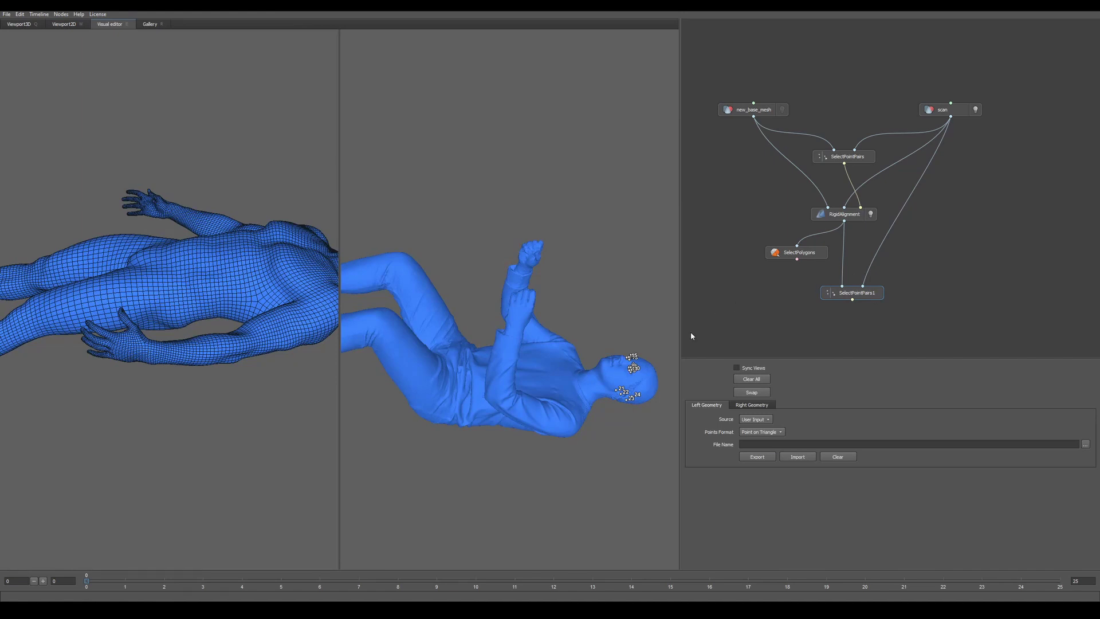
{"action": "left_click_drag", "start_coordinate": [525, 413], "coordinate": [522, 485]}
{"action": "scroll", "coordinate": [533, 478], "scroll_direction": "up", "scroll_amount": 5}
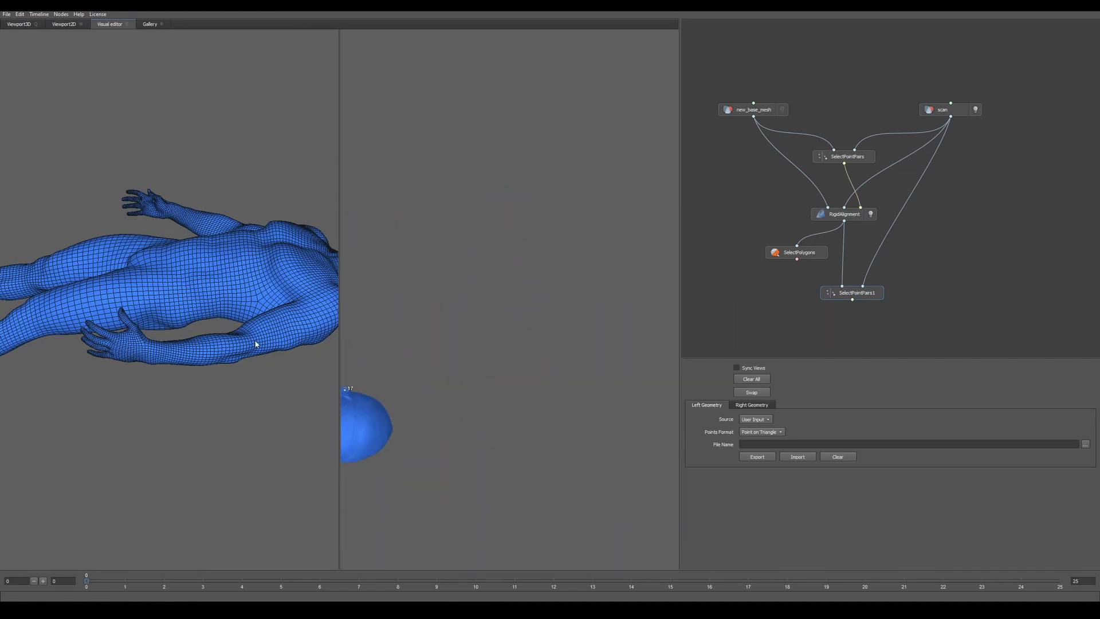
{"action": "scroll", "coordinate": [488, 377], "scroll_direction": "up", "scroll_amount": 8}
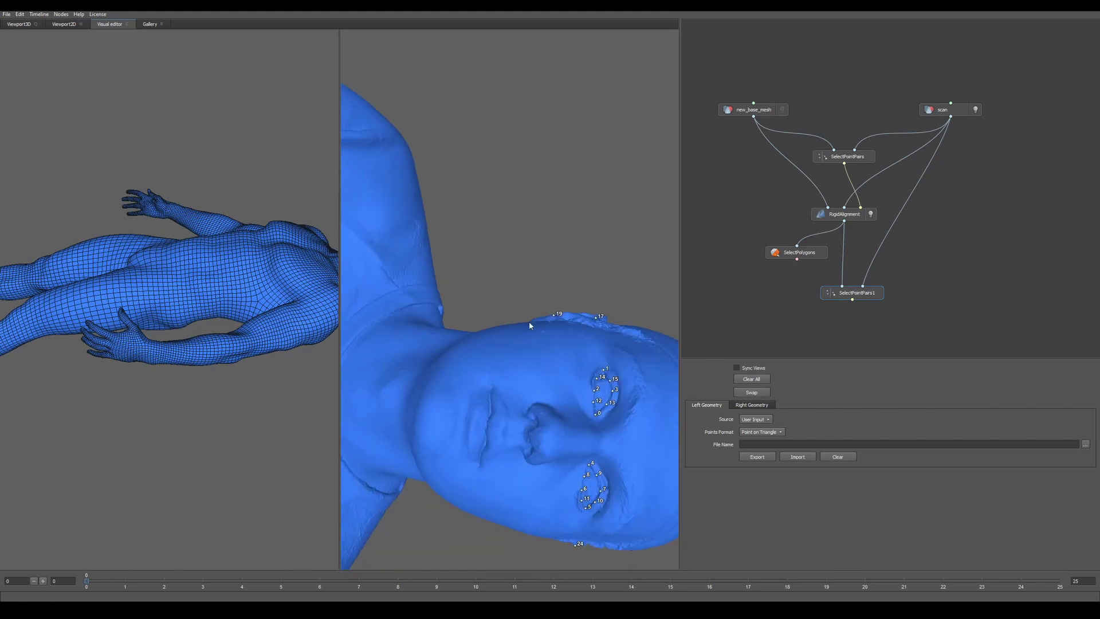
{"action": "left_click_drag", "start_coordinate": [144, 215], "coordinate": [234, 366]}
{"action": "scroll", "coordinate": [179, 370], "scroll_direction": "up", "scroll_amount": 6}
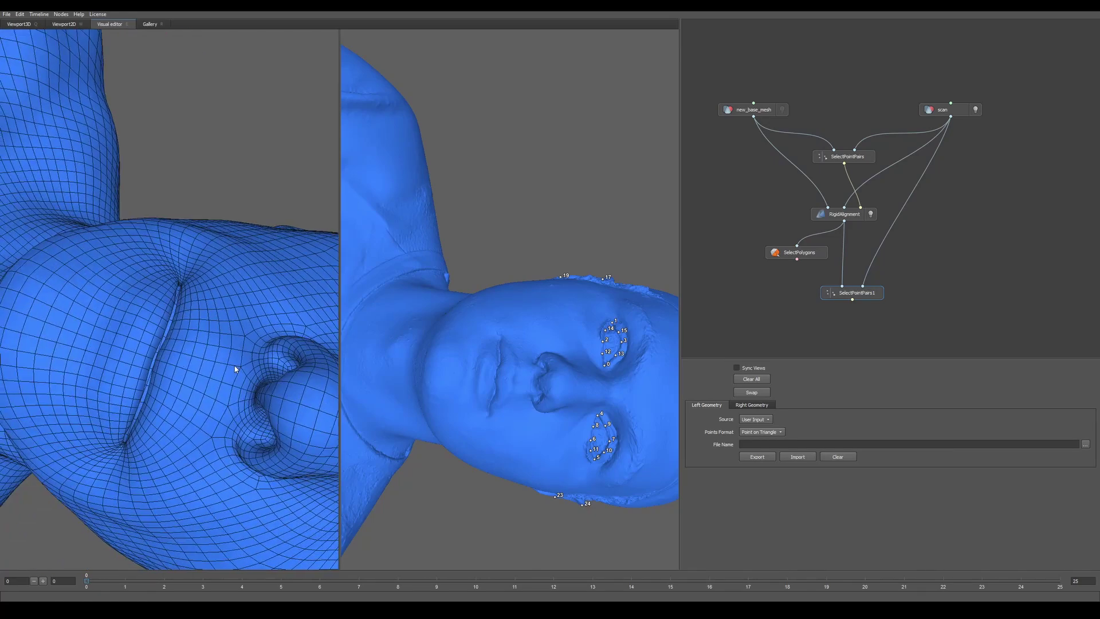
{"action": "left_click", "coordinate": [183, 368]}
{"action": "left_click", "coordinate": [513, 378]}
{"action": "left_click", "coordinate": [151, 356]}
{"action": "left_click", "coordinate": [482, 376]}
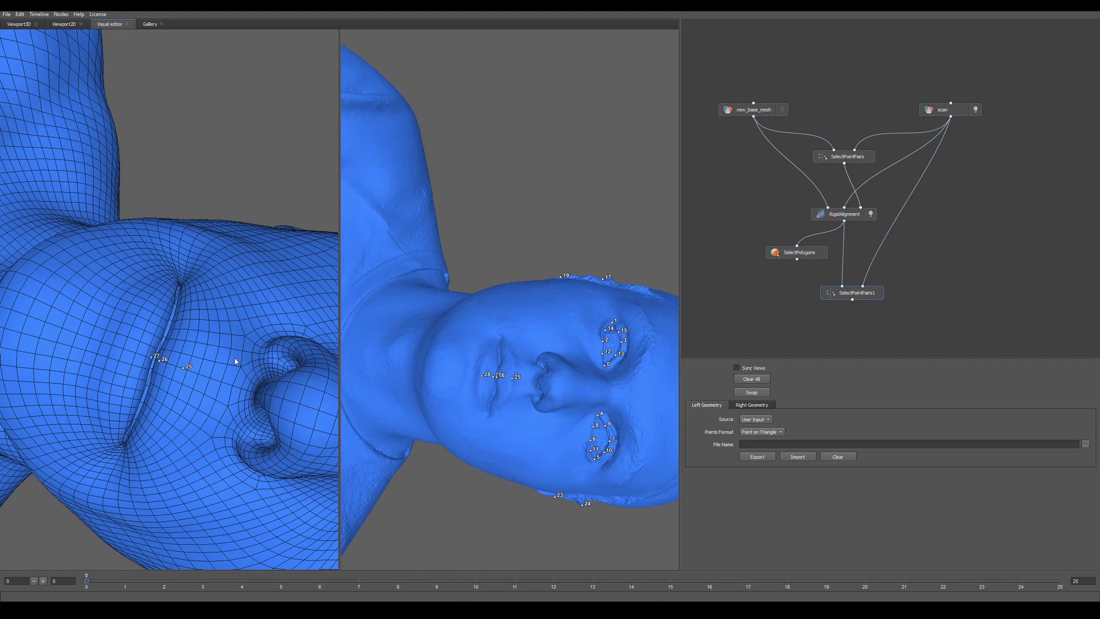
{"action": "left_click", "coordinate": [122, 348]}
- Place matching points at both mouth corners, the nose tip and the chin on the scan and base mesh
{"action": "left_click_drag", "start_coordinate": [495, 412], "coordinate": [524, 369], "text": "alt"}
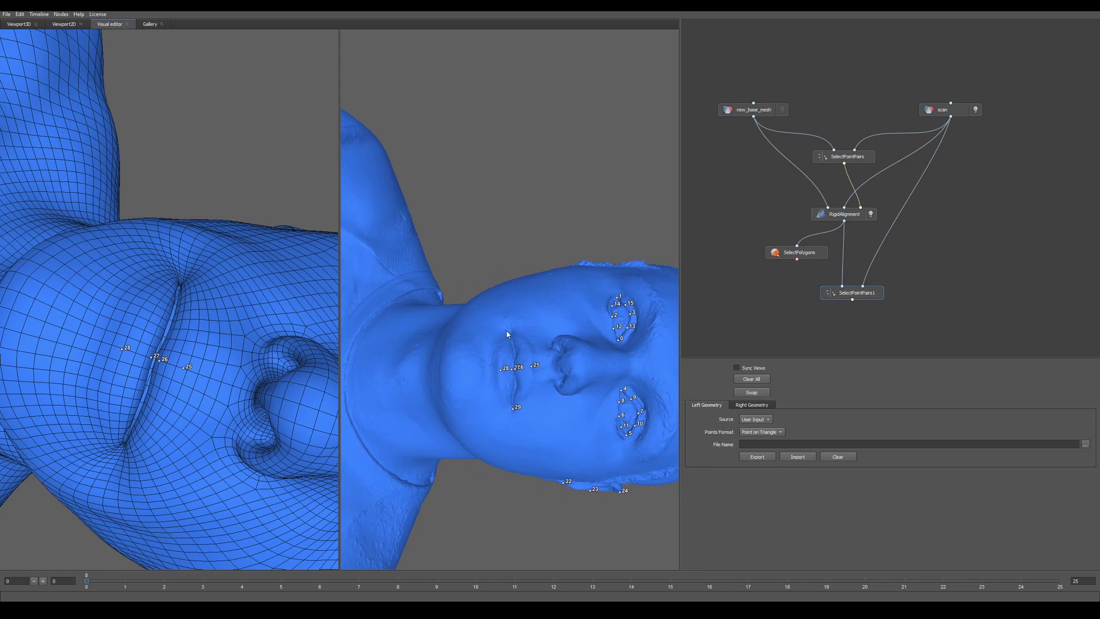
{"action": "left_click", "coordinate": [124, 445]}
{"action": "left_click", "coordinate": [183, 280]}
{"action": "left_click", "coordinate": [300, 402]}
{"action": "left_click", "coordinate": [453, 365]}
{"action": "middle_click_drag", "start_coordinate": [2, 307], "coordinate": [63, 340]}
{"action": "left_click", "coordinate": [62, 340]}
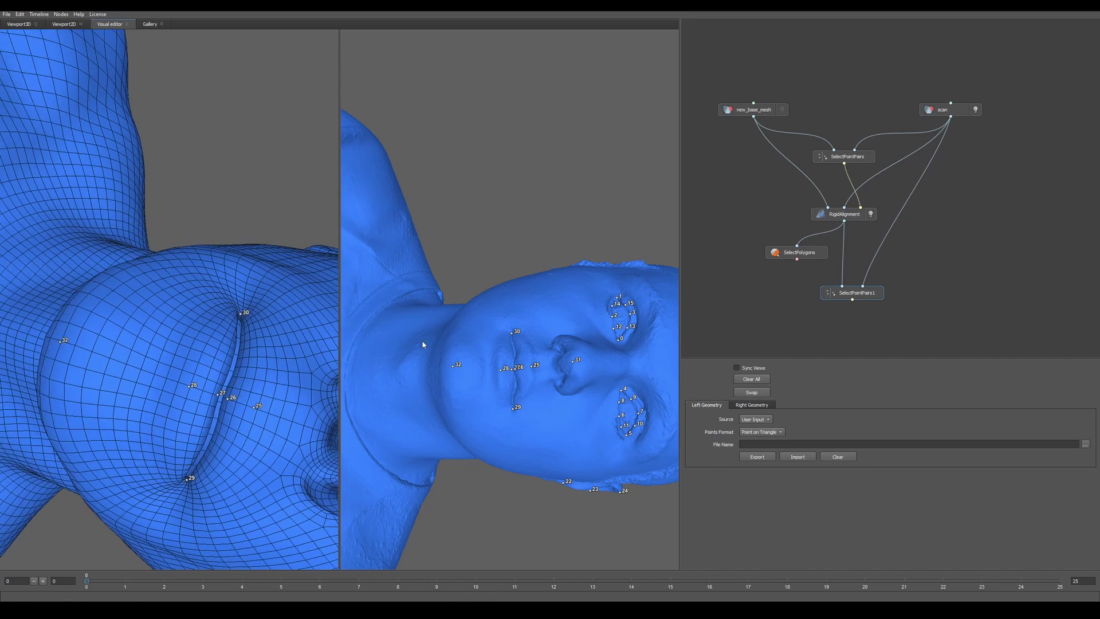
- Add a matching point pair at each elbow on the scan and base mesh
{"action": "scroll", "coordinate": [549, 391], "scroll_direction": "down", "scroll_amount": 2}
{"action": "left_click_drag", "start_coordinate": [549, 393], "coordinate": [464, 302]}
{"action": "scroll", "coordinate": [464, 302], "scroll_direction": "up", "scroll_amount": 4}
{"action": "scroll", "coordinate": [464, 302], "scroll_direction": "down", "scroll_amount": 5}
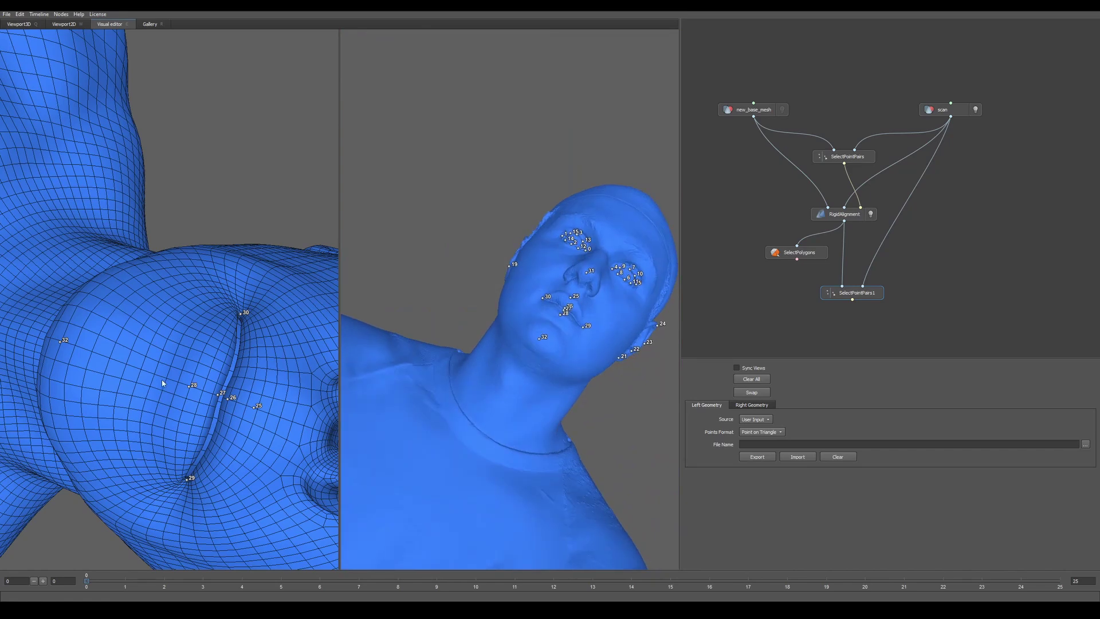
{"action": "scroll", "coordinate": [182, 377], "scroll_direction": "down", "scroll_amount": 4}
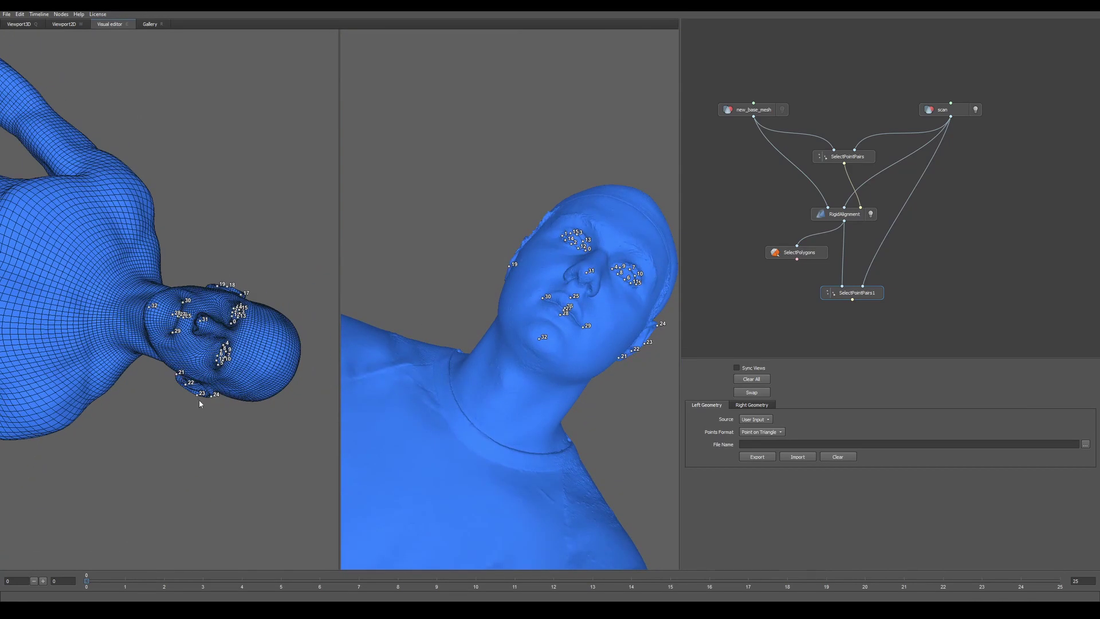
{"action": "scroll", "coordinate": [156, 363], "scroll_direction": "down", "scroll_amount": 4}
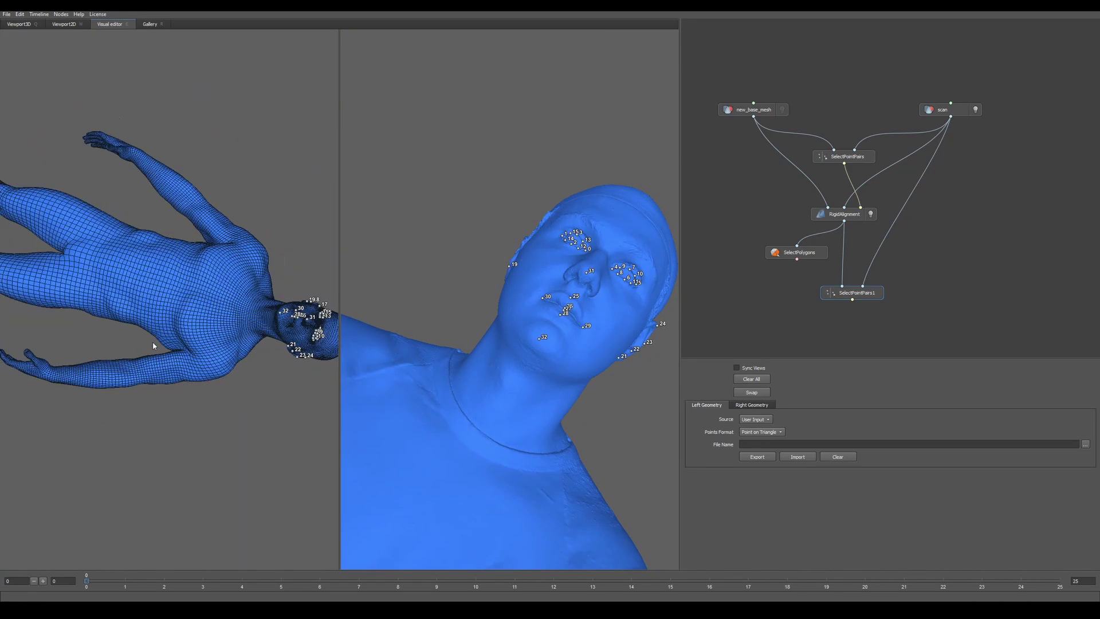
{"action": "left_click_drag", "start_coordinate": [217, 368], "coordinate": [275, 146]}
{"action": "left_click_drag", "start_coordinate": [638, 437], "coordinate": [462, 319]}
{"action": "scroll", "coordinate": [467, 304], "scroll_direction": "up", "scroll_amount": 3}
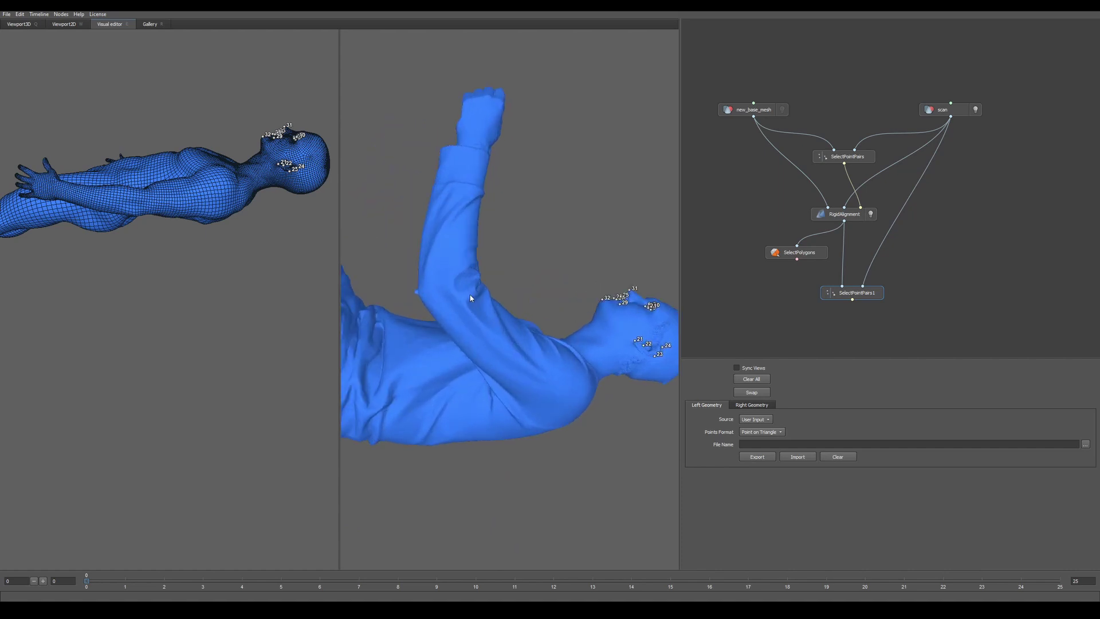
{"action": "middle_click_drag", "start_coordinate": [463, 304], "coordinate": [518, 320]}
{"action": "scroll", "coordinate": [547, 314], "scroll_direction": "up", "scroll_amount": 3}
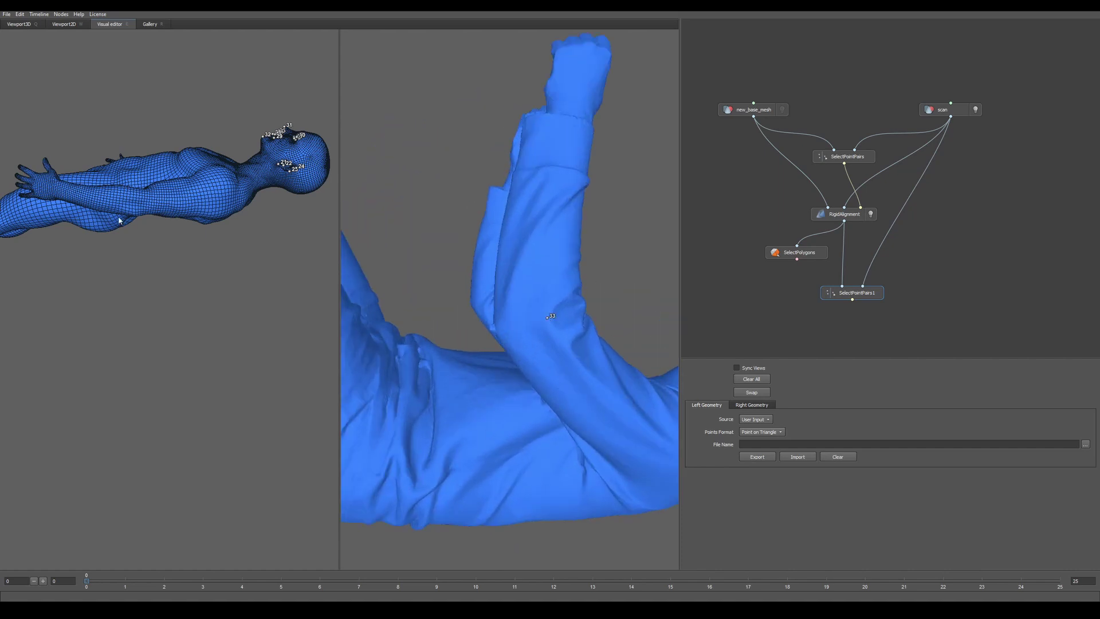
{"action": "left_click_drag", "start_coordinate": [147, 222], "coordinate": [157, 312]}
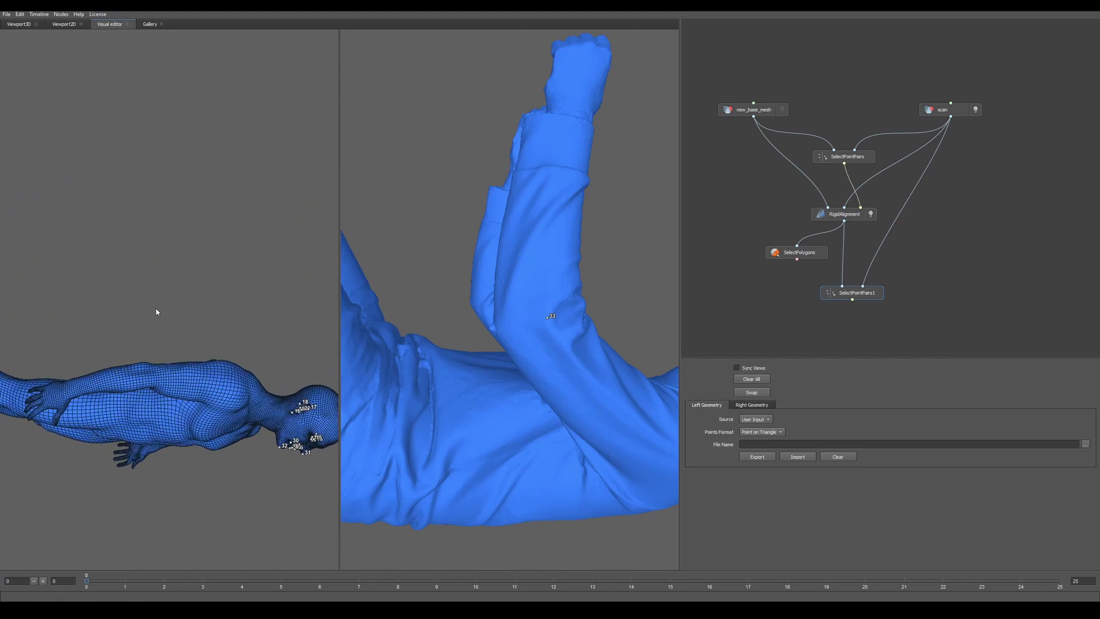
{"action": "left_click", "coordinate": [152, 377]}
{"action": "left_click_drag", "start_coordinate": [523, 279], "coordinate": [462, 392]}
- Place matching points on the front of both shoulders and the middle of the abdomen on both models
{"action": "left_click_drag", "start_coordinate": [468, 299], "coordinate": [404, 230]}
{"action": "left_click_drag", "start_coordinate": [327, 268], "coordinate": [123, 316]}
{"action": "left_click", "coordinate": [135, 223]}
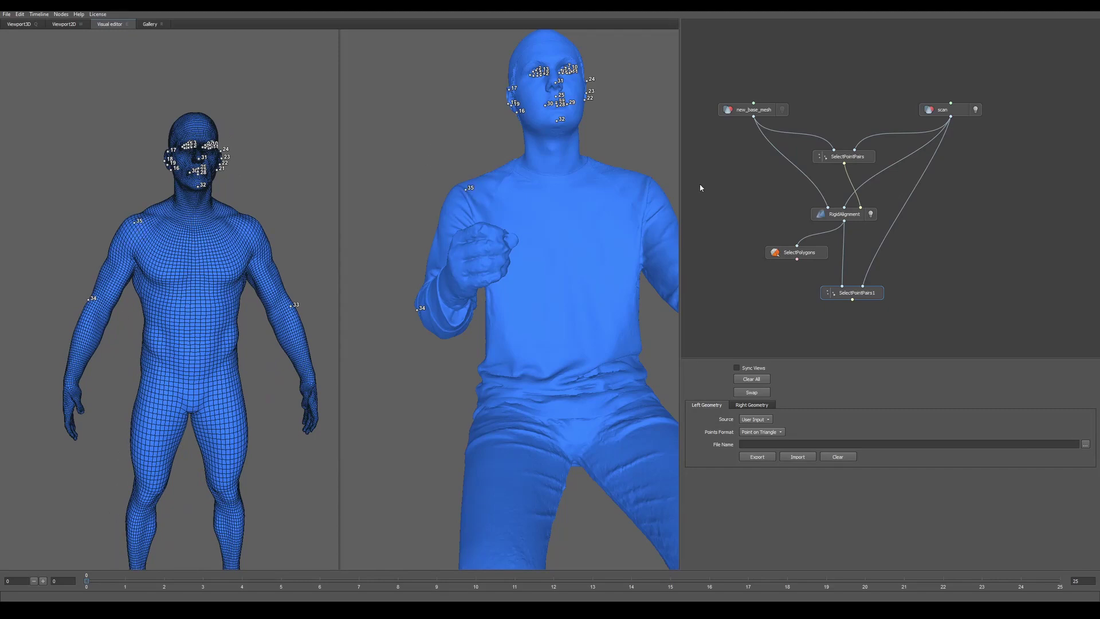
{"action": "left_click", "coordinate": [250, 224]}
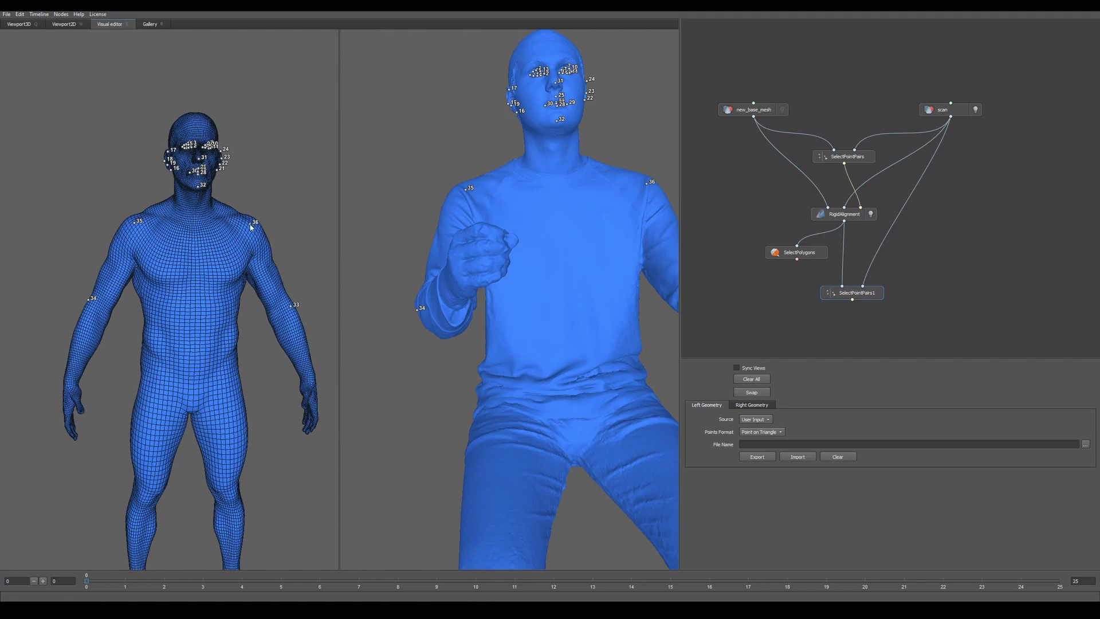
{"action": "left_click", "coordinate": [568, 351]}
{"action": "left_click_drag", "start_coordinate": [180, 376], "coordinate": [172, 343]}
- Add matching point pairs on the back of both shoulders and the centre of the upper back
{"action": "left_click_drag", "start_coordinate": [558, 289], "coordinate": [633, 551]}
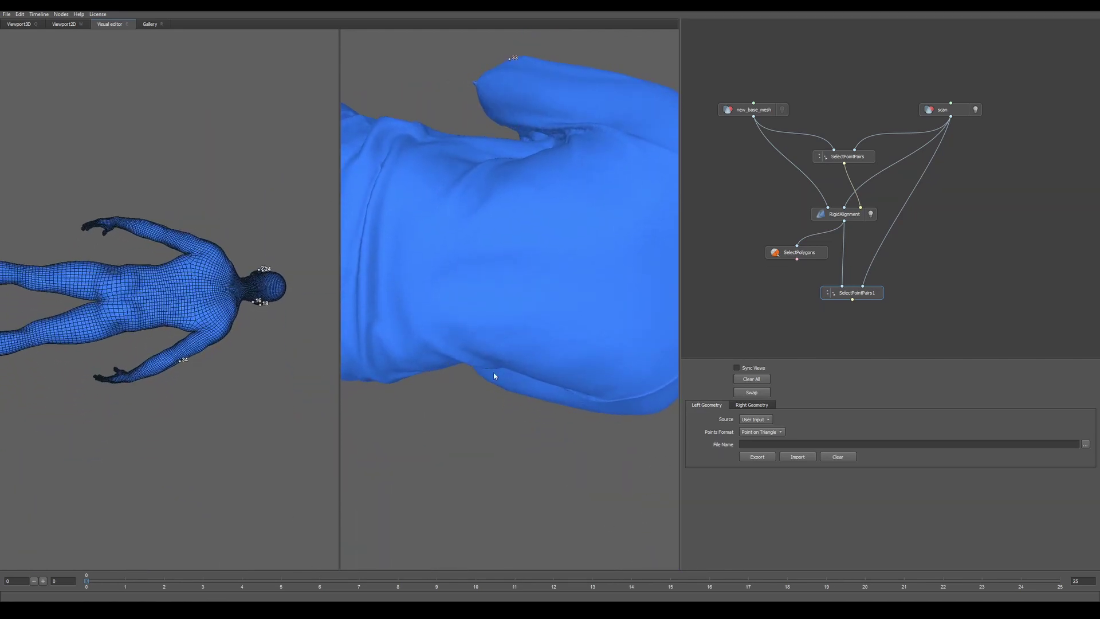
{"action": "left_click_drag", "start_coordinate": [494, 376], "coordinate": [531, 263]}
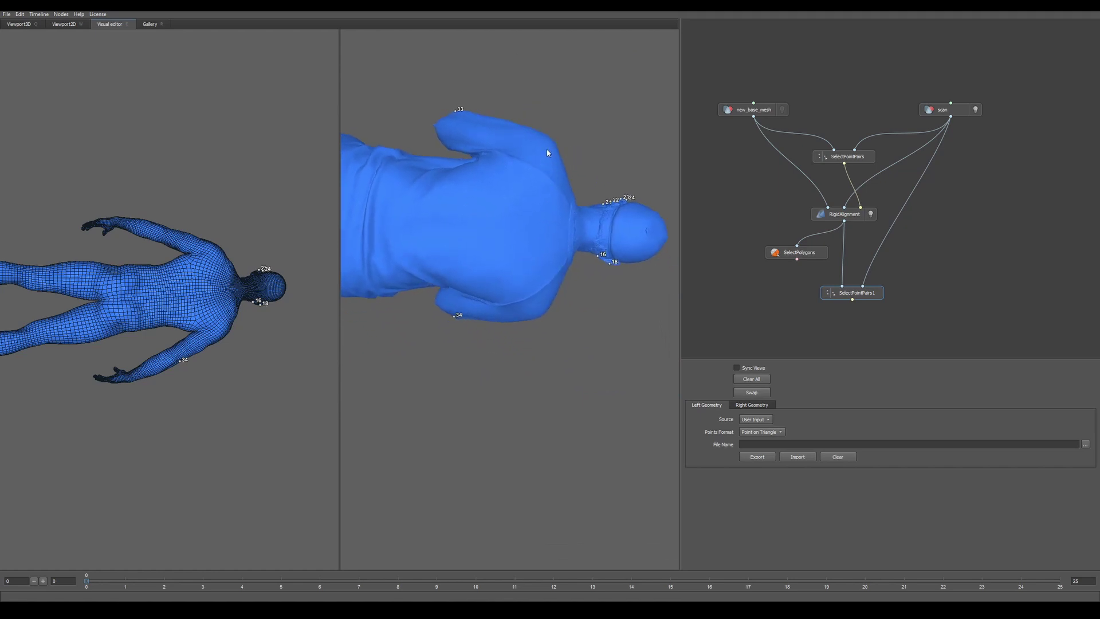
{"action": "left_click", "coordinate": [216, 251]}
{"action": "left_click", "coordinate": [540, 312]}
{"action": "scroll", "coordinate": [168, 302], "scroll_direction": "up", "scroll_amount": 3}
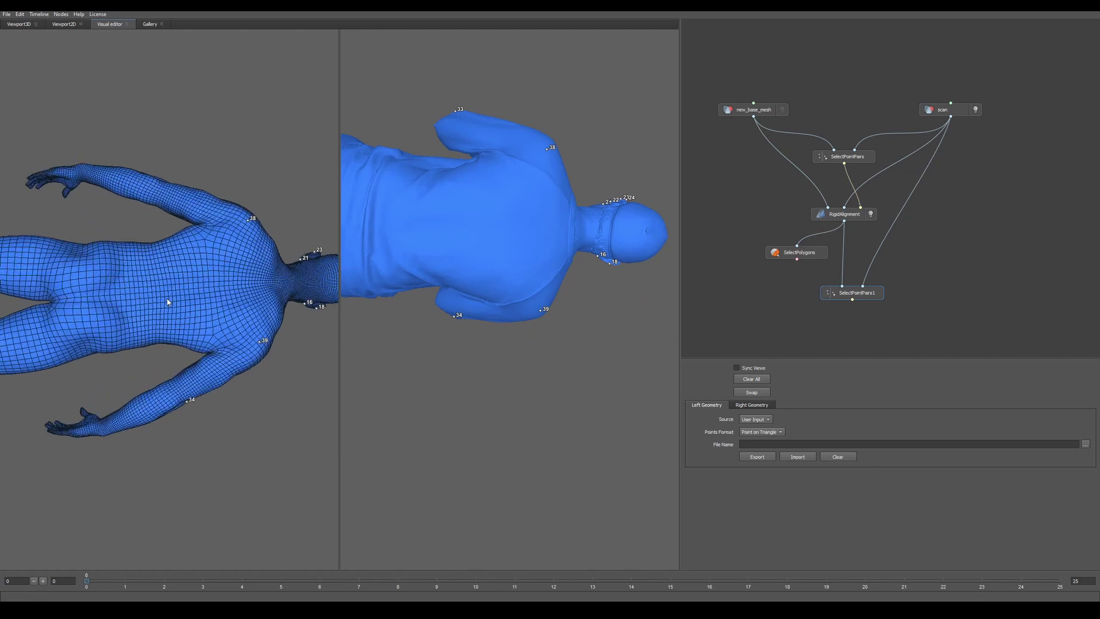
{"action": "left_click", "coordinate": [207, 285]}
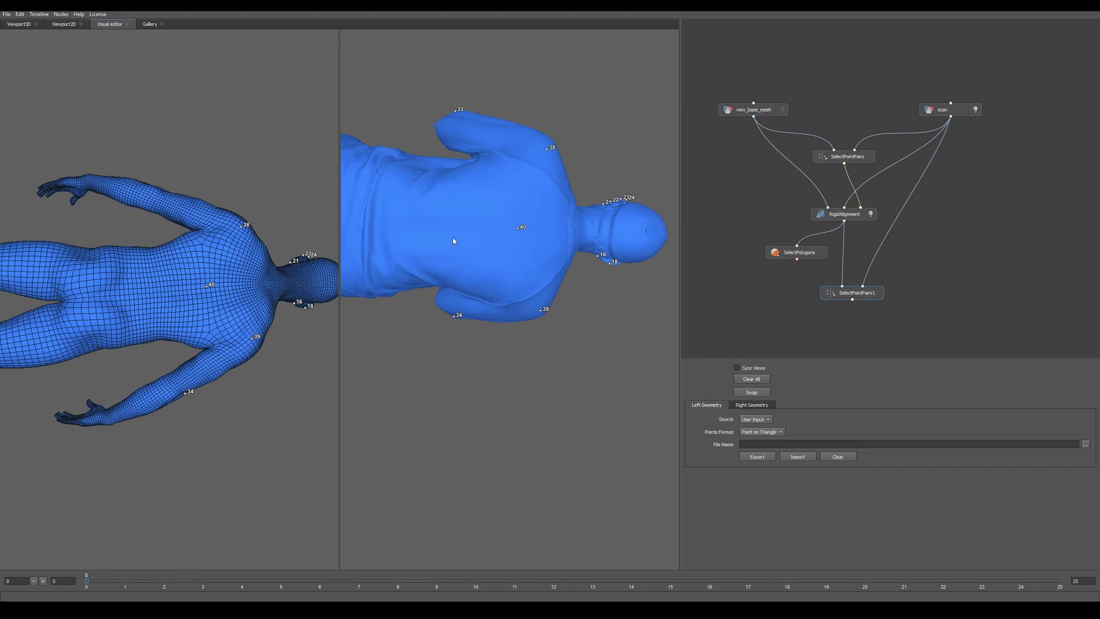
- Place matching points on the centre of the lower back and on both buttocks of the base mesh and scan
{"action": "left_click_drag", "start_coordinate": [452, 241], "coordinate": [516, 255]}
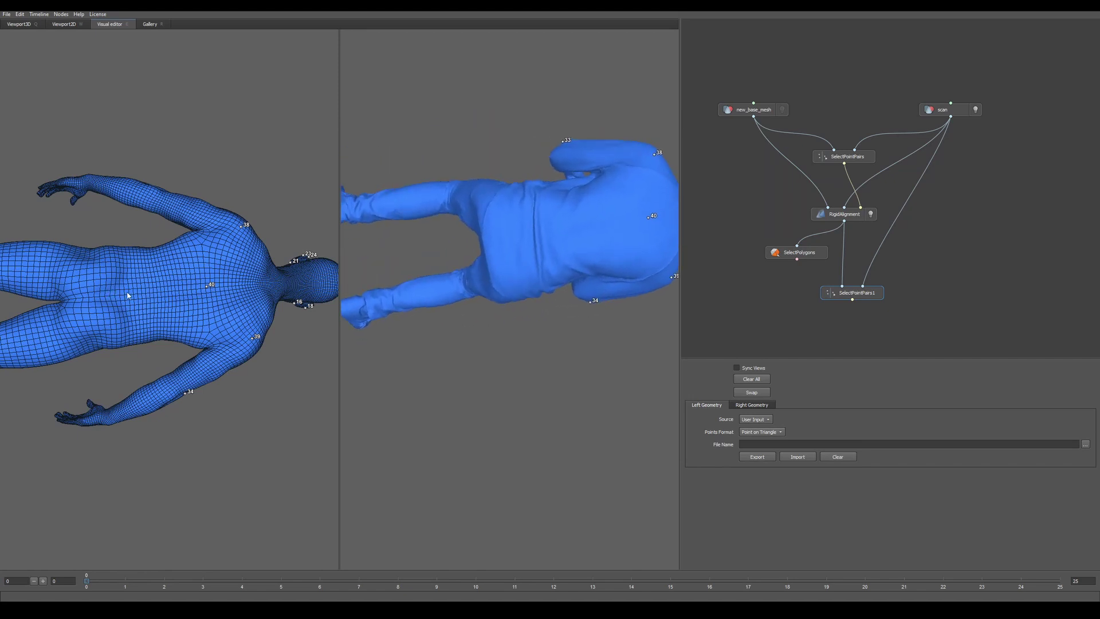
{"action": "left_click", "coordinate": [536, 236]}
{"action": "mouse_move", "coordinate": [450, 259]}
{"action": "left_mouse_down"}
{"action": "mouse_move", "coordinate": [369, 208]}
{"action": "mouse_move", "coordinate": [482, 274]}
{"action": "mouse_move", "coordinate": [482, 264]}
{"action": "mouse_move", "coordinate": [434, 270]}
{"action": "left_mouse_up"}
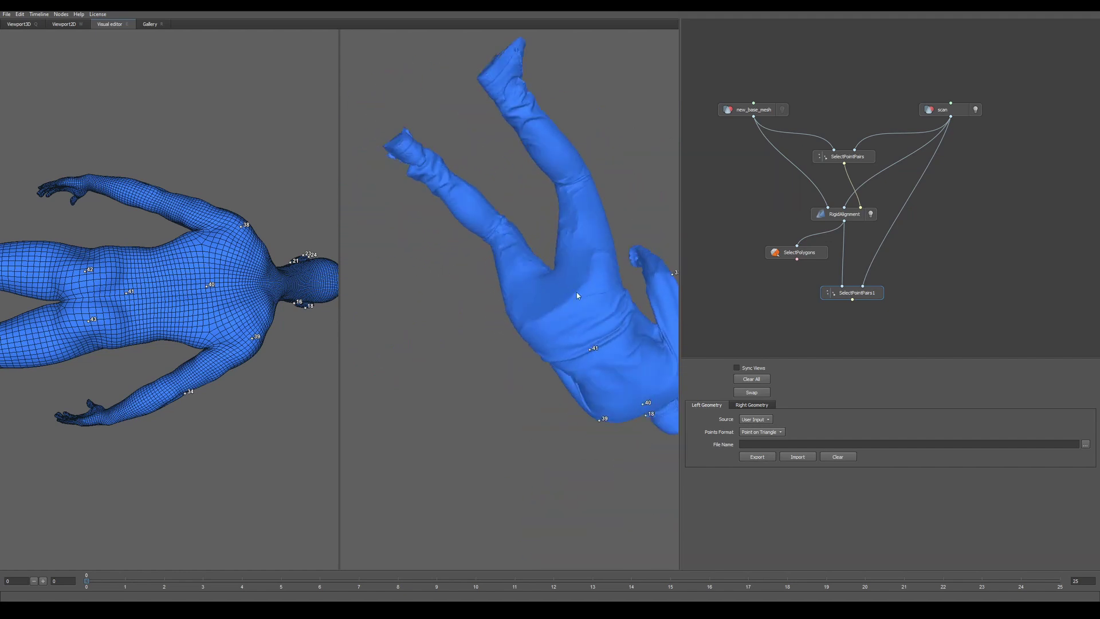
{"action": "left_click_drag", "start_coordinate": [524, 319], "coordinate": [489, 299]}
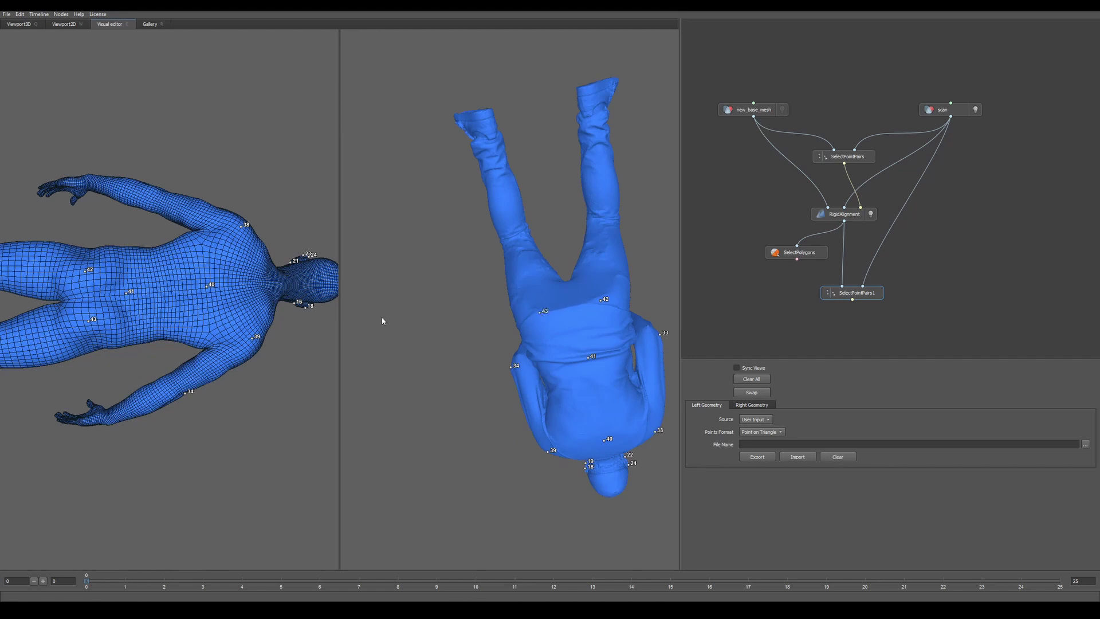
- Add matching point pairs behind both knees on the scan and base mesh
{"action": "left_click_drag", "start_coordinate": [597, 305], "coordinate": [256, 232]}
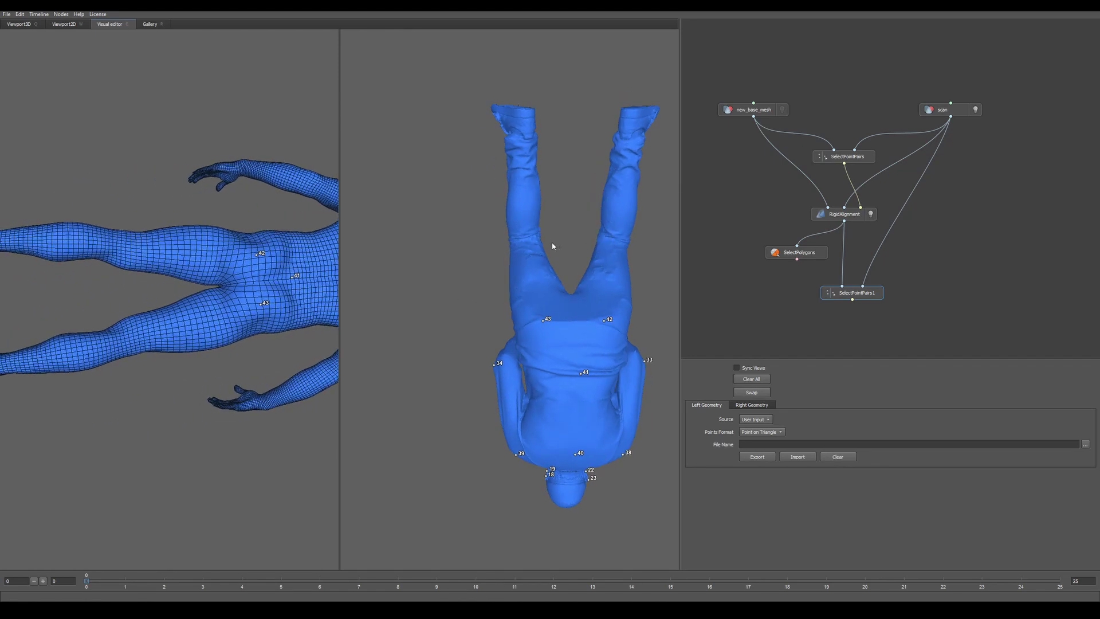
{"action": "left_click", "coordinate": [526, 237]}
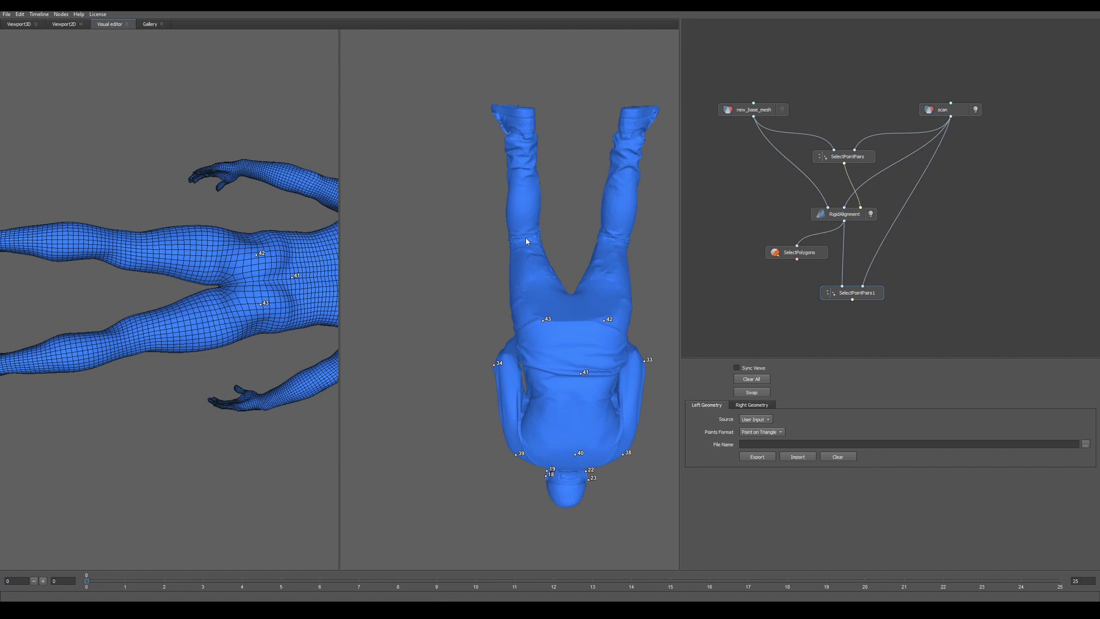
{"action": "left_click", "coordinate": [613, 240]}
{"action": "left_click", "coordinate": [115, 241]}
{"action": "left_click", "coordinate": [120, 345]}
- Place matching points on the front of both knees on the base mesh and scan
{"action": "left_click_drag", "start_coordinate": [561, 319], "coordinate": [368, 432]}
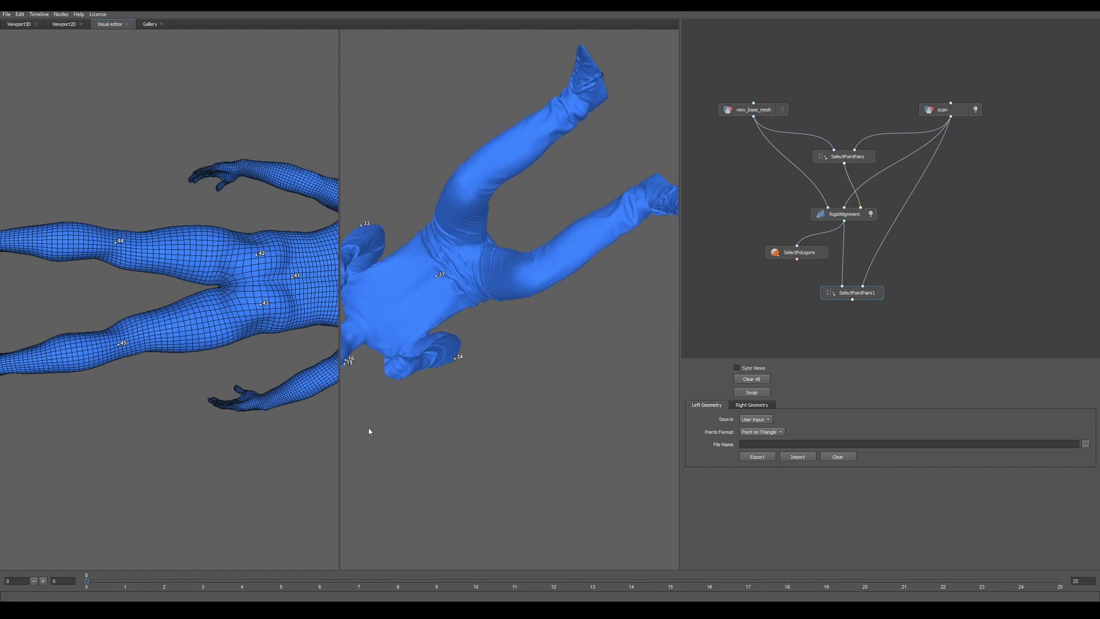
{"action": "left_click_drag", "start_coordinate": [298, 396], "coordinate": [225, 322]}
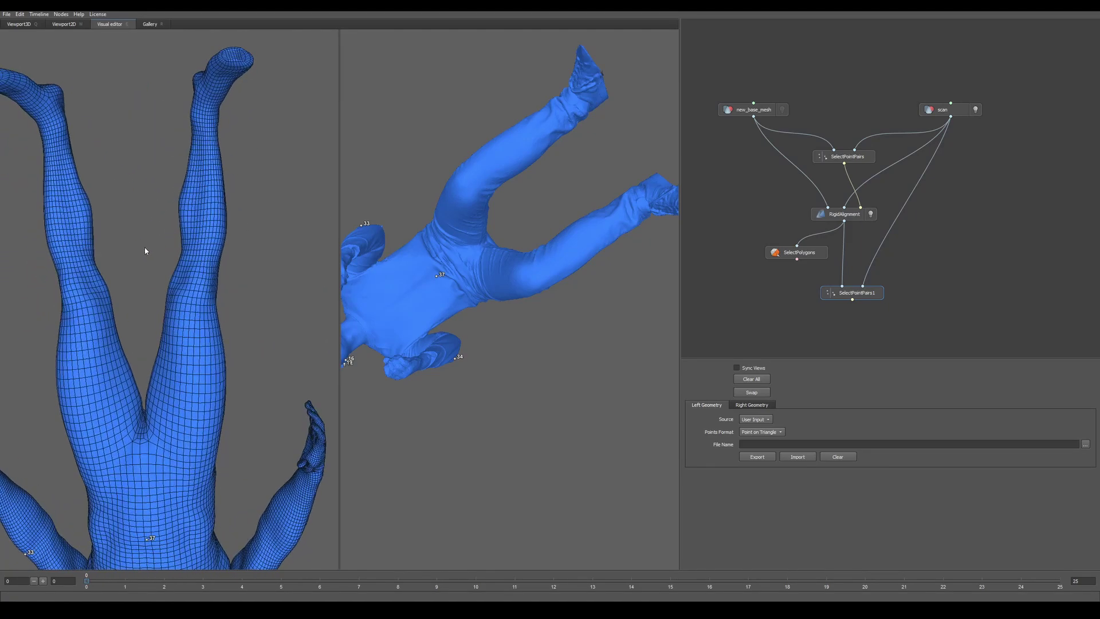
{"action": "left_click_drag", "start_coordinate": [145, 250], "coordinate": [217, 273]}
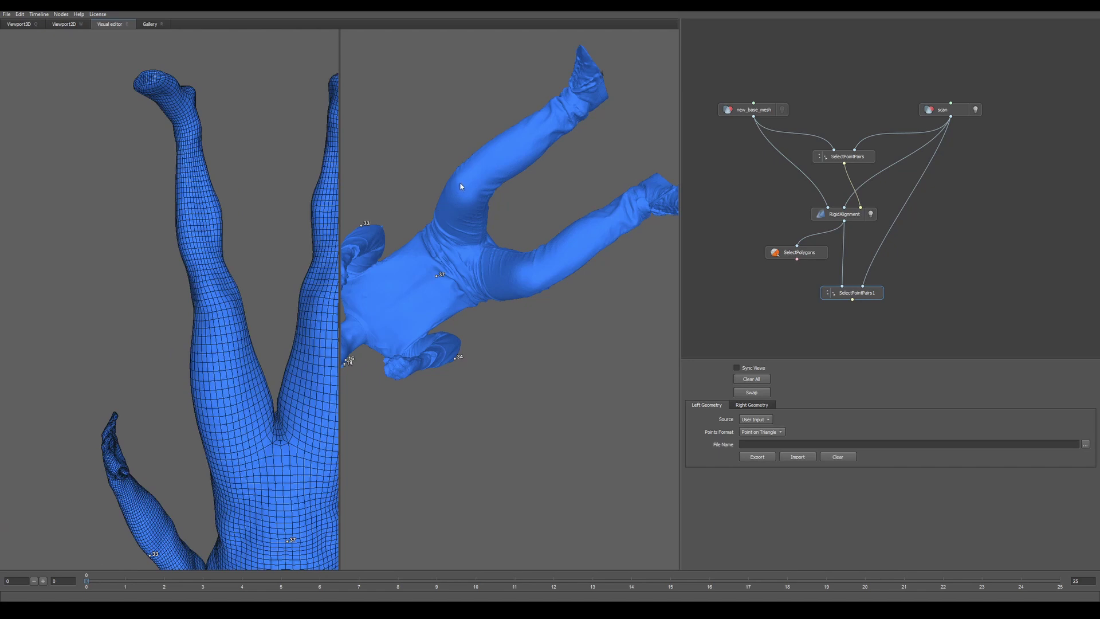
{"action": "left_click_drag", "start_coordinate": [490, 257], "coordinate": [367, 218]}
{"action": "left_click_drag", "start_coordinate": [201, 263], "coordinate": [204, 294]}
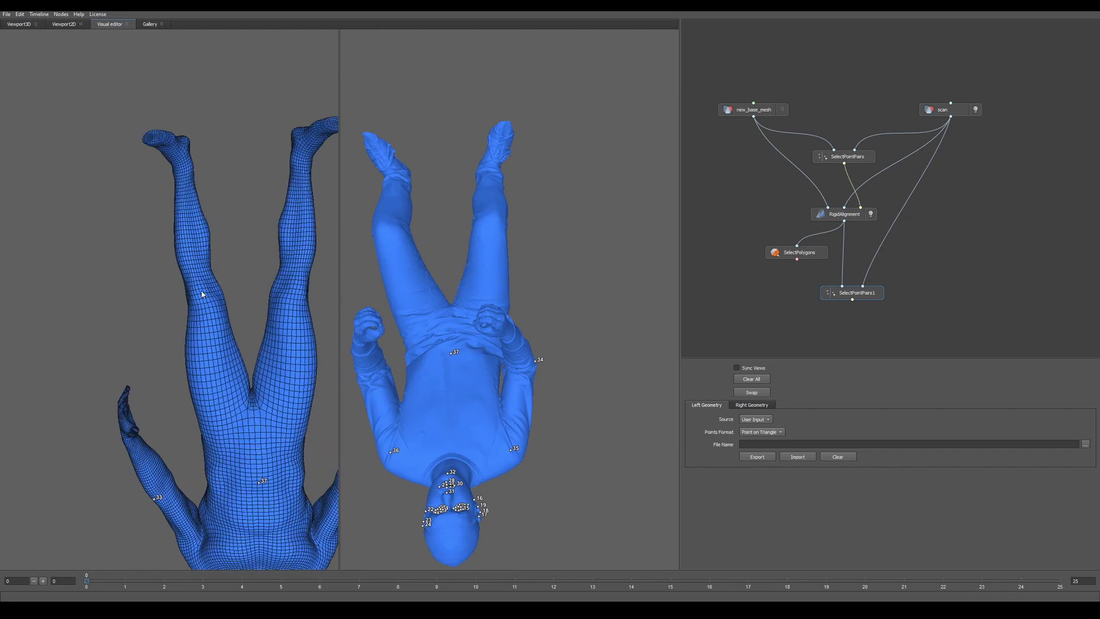
{"action": "left_click", "coordinate": [300, 287]}
{"action": "left_click", "coordinate": [383, 225]}
{"action": "left_click", "coordinate": [492, 219]}
- Place matching points on both heels of the base mesh and scan
{"action": "left_click_drag", "start_coordinate": [460, 251], "coordinate": [361, 70]}
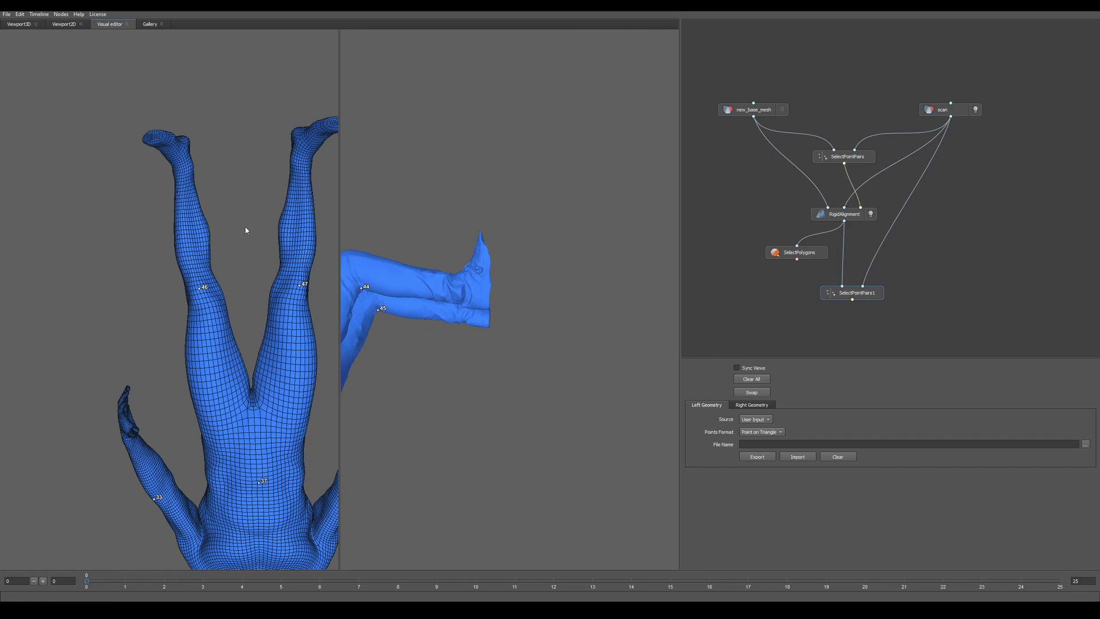
{"action": "left_click_drag", "start_coordinate": [246, 230], "coordinate": [178, 286]}
{"action": "left_click_drag", "start_coordinate": [120, 317], "coordinate": [255, 362]}
{"action": "left_click_drag", "start_coordinate": [310, 387], "coordinate": [206, 342]}
{"action": "left_click", "coordinate": [222, 335]}
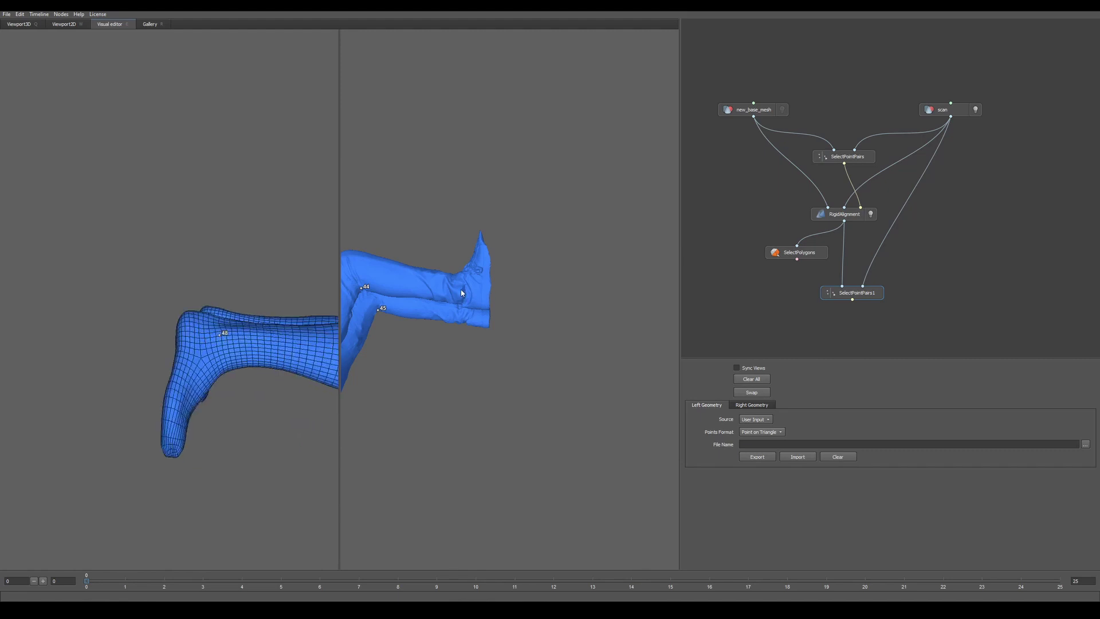
{"action": "left_click", "coordinate": [186, 329]}
{"action": "mouse_move", "coordinate": [482, 295]}
{"action": "left_mouse_down", "text": "alt"}
{"action": "mouse_move", "coordinate": [483, 320]}
{"action": "mouse_move", "coordinate": [460, 166]}
{"action": "mouse_move", "coordinate": [470, 357]}
{"action": "left_mouse_up", "text": "alt"}
{"action": "left_click", "coordinate": [485, 301]}
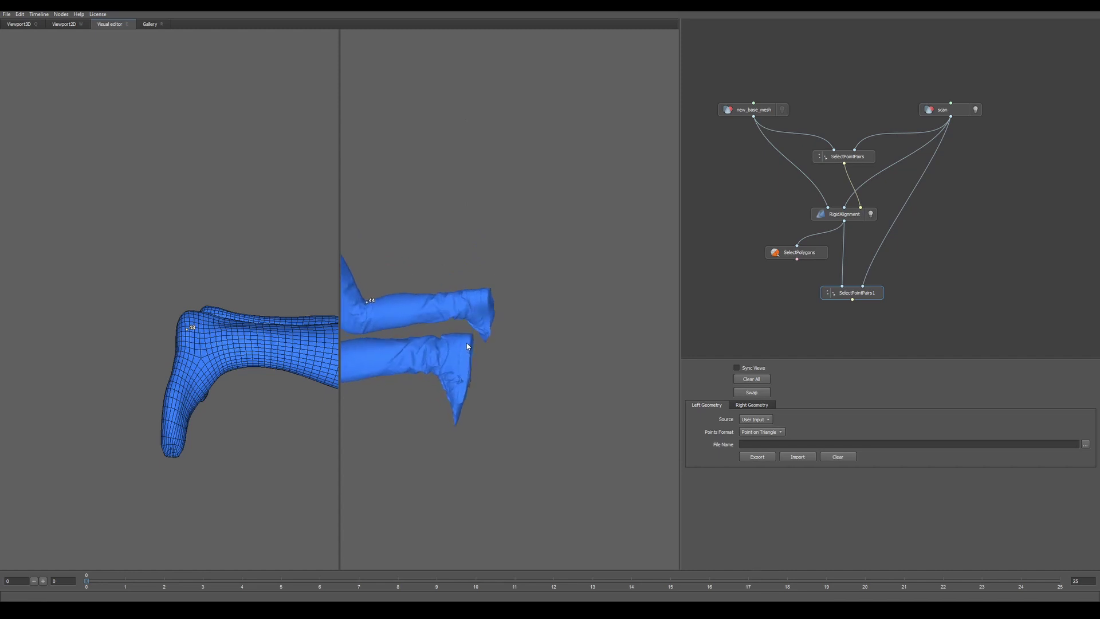
{"action": "left_click", "coordinate": [468, 346]}
{"action": "mouse_move", "coordinate": [189, 401]}
{"action": "left_mouse_down", "text": "alt"}
{"action": "mouse_move", "coordinate": [147, 498]}
{"action": "mouse_move", "coordinate": [256, 323]}
{"action": "mouse_move", "coordinate": [298, 327]}
{"action": "left_mouse_up", "text": "alt"}
{"action": "left_click", "coordinate": [207, 280]}
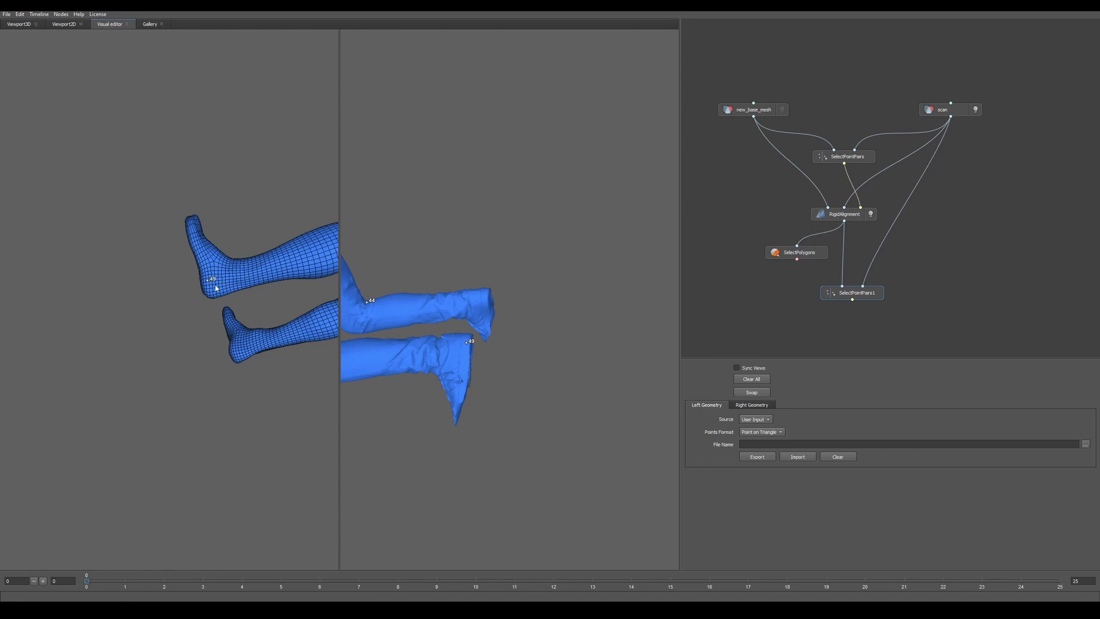
- Add matching point pairs on the soles of both feet near the toes
{"action": "left_click_drag", "start_coordinate": [492, 314], "coordinate": [367, 281], "text": "alt"}
{"action": "left_click_drag", "start_coordinate": [275, 258], "coordinate": [247, 272], "text": "alt"}
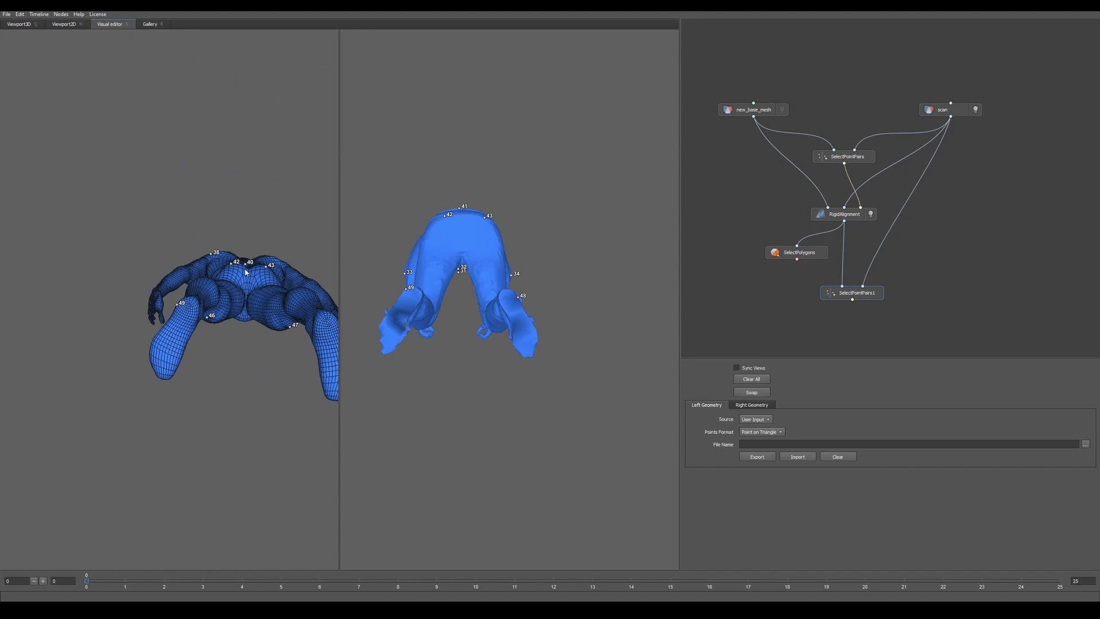
{"action": "left_click", "coordinate": [165, 365]}
{"action": "left_click", "coordinate": [389, 335]}
{"action": "left_click_drag", "start_coordinate": [171, 374], "coordinate": [276, 392], "text": "alt"}
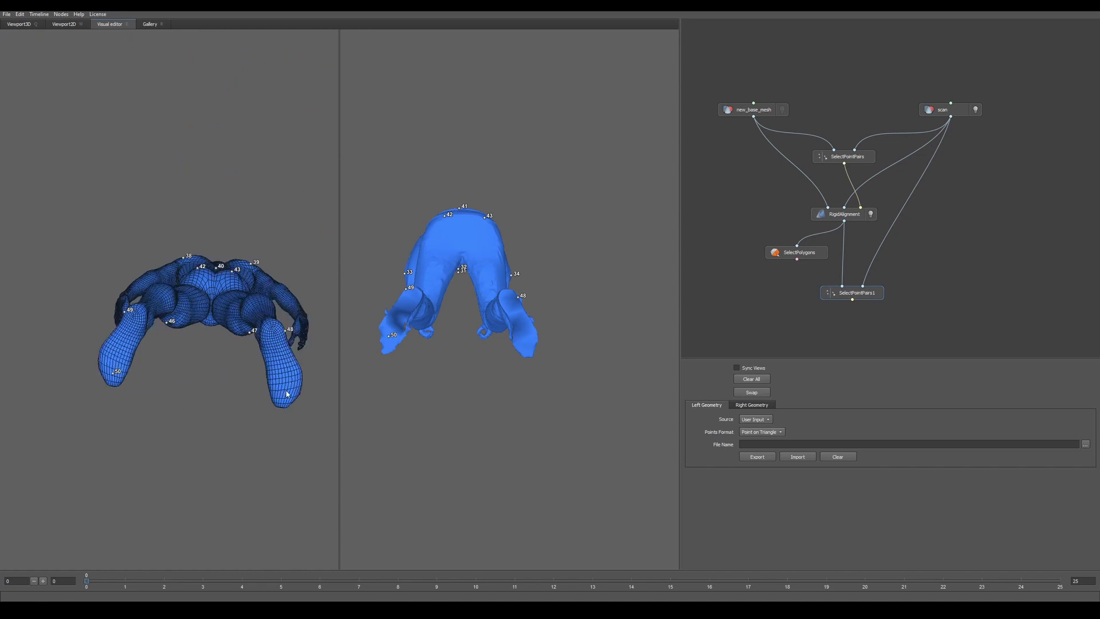
{"action": "left_click", "coordinate": [287, 390]}
{"action": "left_click", "coordinate": [527, 343]}
{"action": "left_click_drag", "start_coordinate": [489, 266], "coordinate": [489, 315], "text": "alt"}
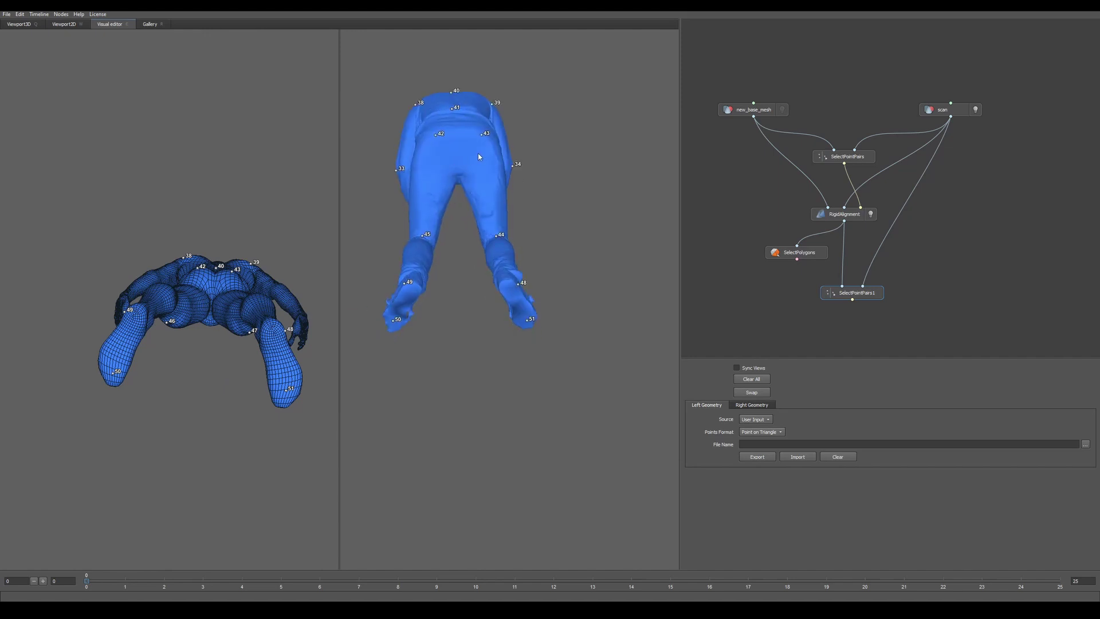
- Place a matching point pair on the back of the left wrist on the base mesh and scan
{"action": "left_click_drag", "start_coordinate": [479, 156], "coordinate": [473, 223], "text": "alt"}
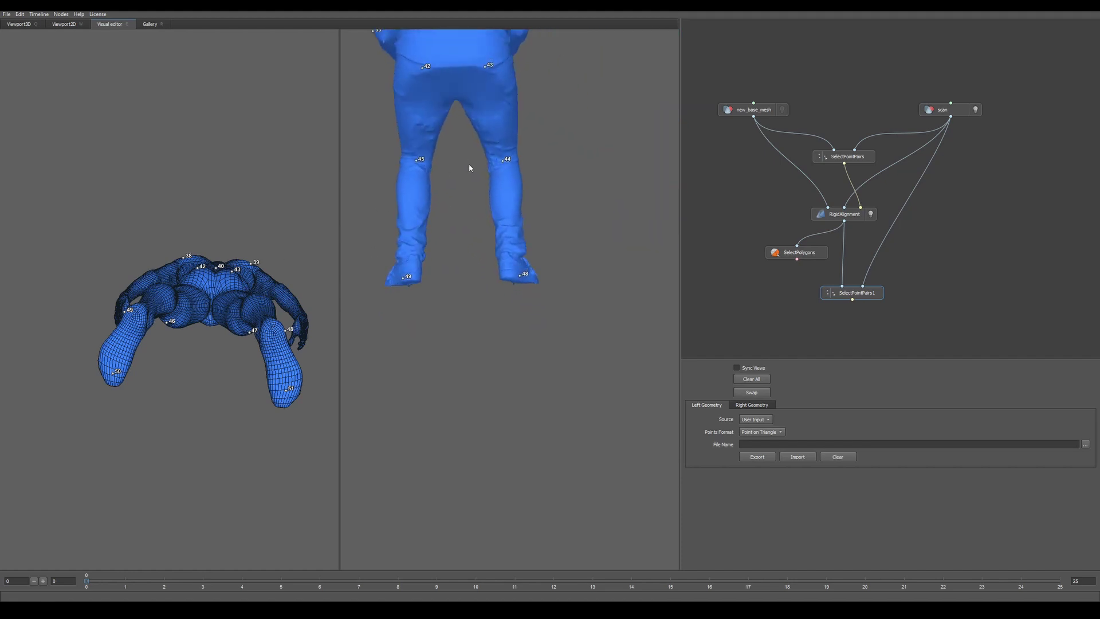
{"action": "scroll", "coordinate": [469, 167], "scroll_direction": "down", "scroll_amount": 3}
{"action": "left_click_drag", "start_coordinate": [468, 167], "coordinate": [346, 363], "text": "alt"}
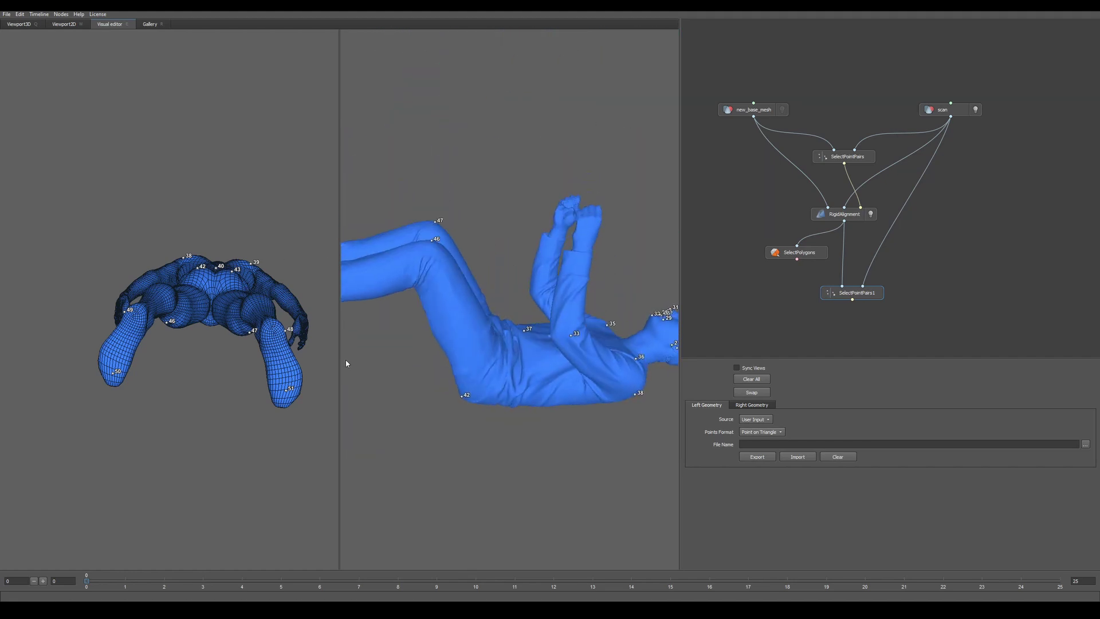
{"action": "middle_click_drag", "start_coordinate": [566, 256], "coordinate": [499, 254], "text": "alt"}
{"action": "left_click_drag", "start_coordinate": [206, 349], "coordinate": [227, 328], "text": "alt"}
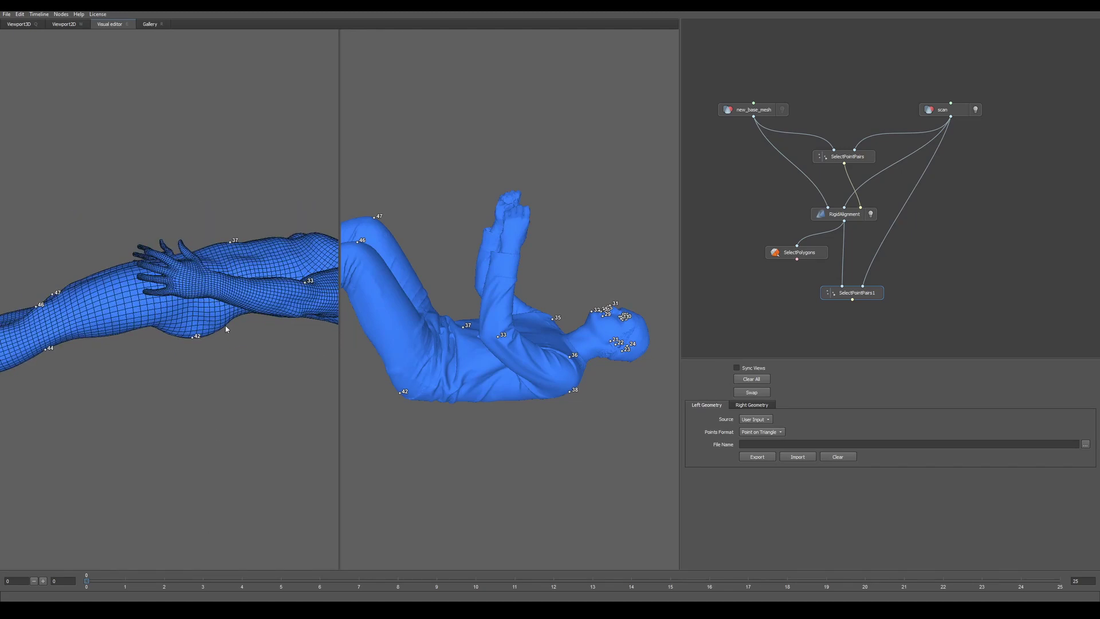
{"action": "scroll", "coordinate": [175, 258], "scroll_direction": "up", "scroll_amount": 3}
{"action": "scroll", "coordinate": [206, 285], "scroll_direction": "up", "scroll_amount": 2}
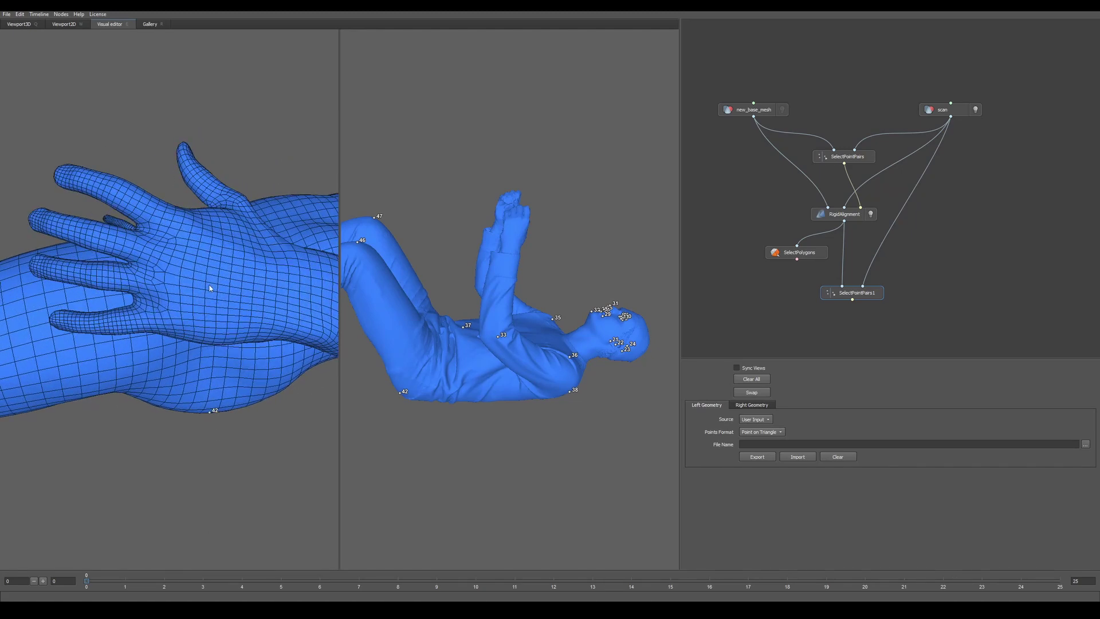
{"action": "scroll", "coordinate": [509, 241], "scroll_direction": "up", "scroll_amount": 5}
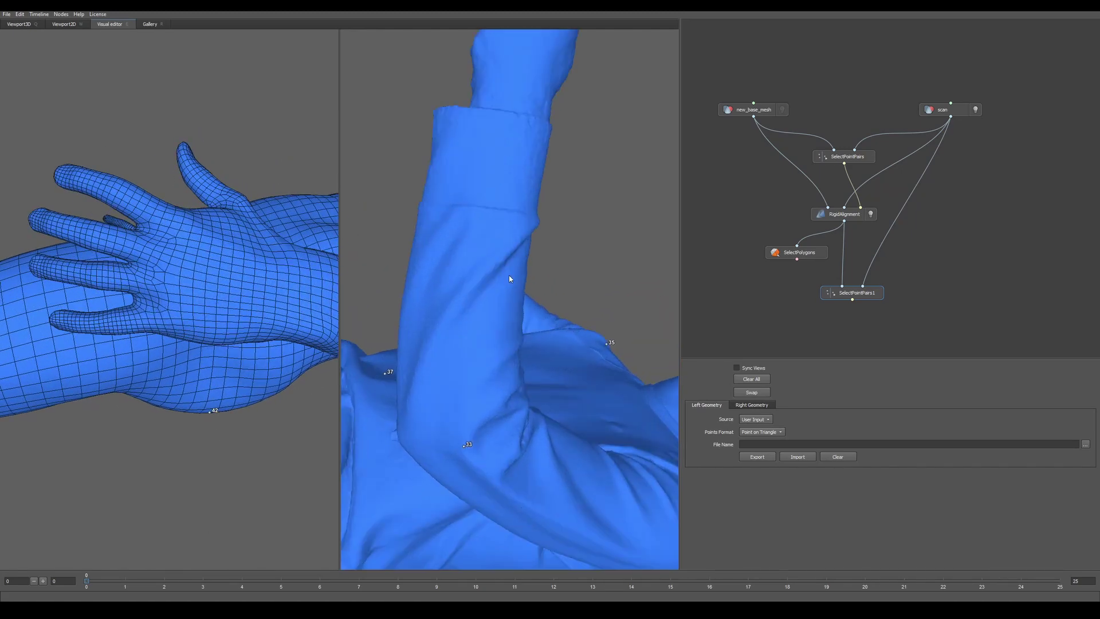
{"action": "left_click_drag", "start_coordinate": [508, 275], "coordinate": [499, 289], "text": "alt"}
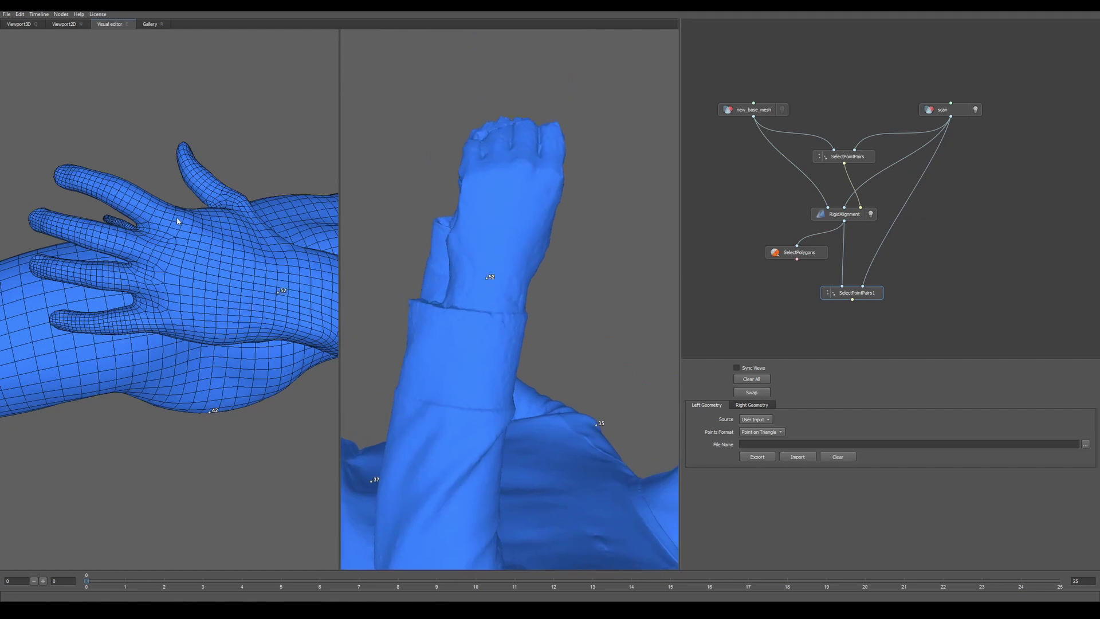
- Place four points across the finger knuckles of the left hand on the base mesh
{"action": "left_click", "coordinate": [161, 253]}
{"action": "left_click", "coordinate": [155, 283]}
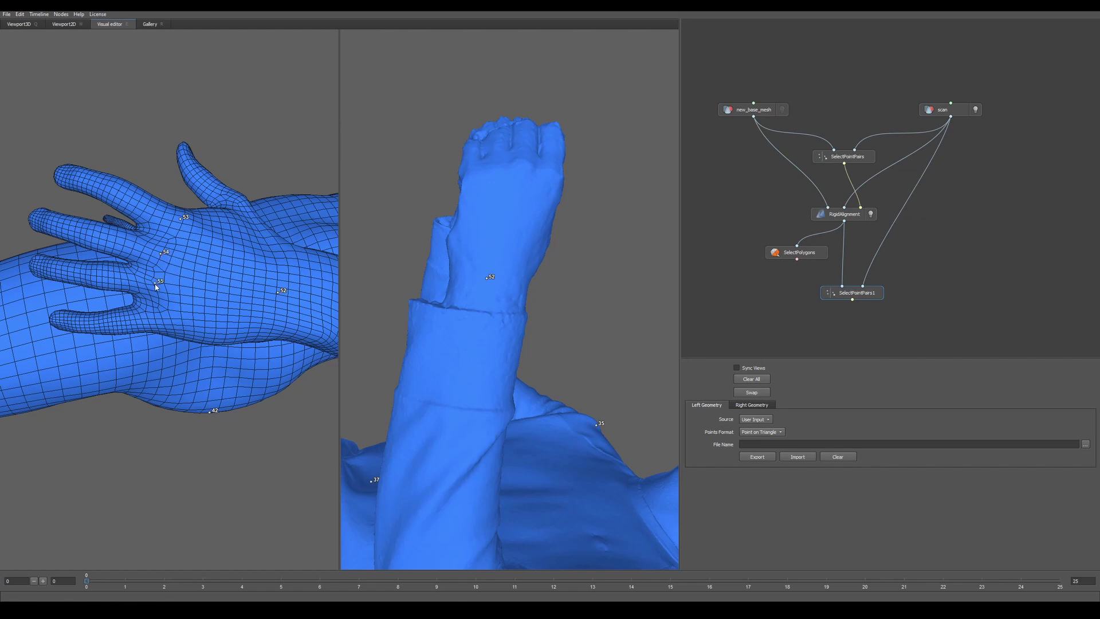
{"action": "left_click", "coordinate": [161, 322]}
- Connect the Male_Base_Colour image to new_base_mesh, turn off its wireframe, and return to the SelectPointPairs1 node
{"action": "left_click_drag", "start_coordinate": [608, 137], "coordinate": [753, 103]}
{"action": "left_click", "coordinate": [769, 113]}
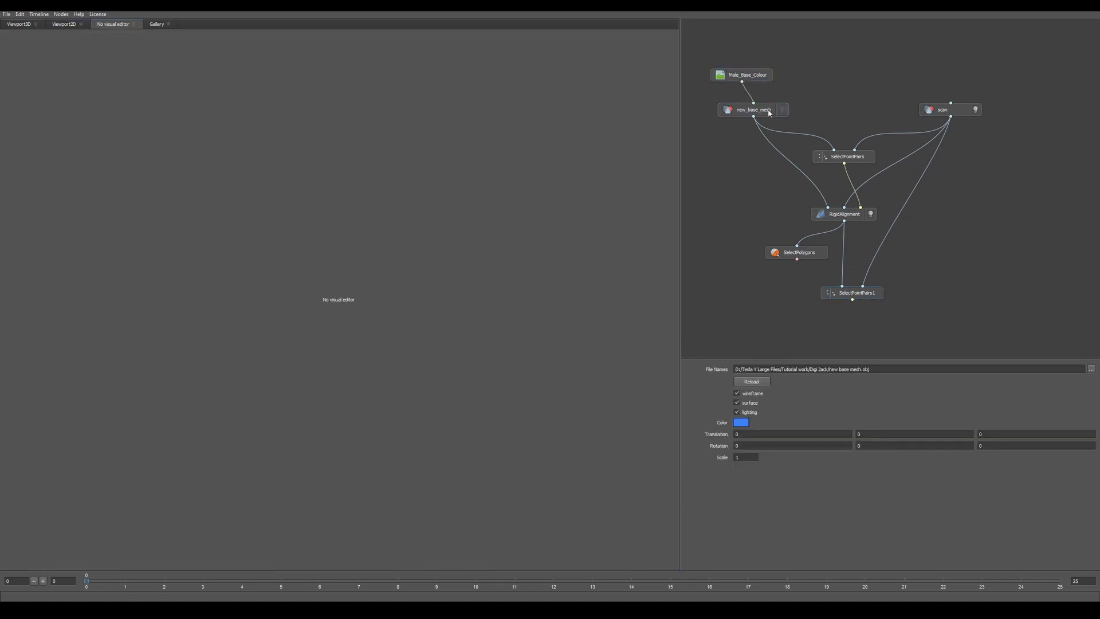
{"action": "left_click", "coordinate": [738, 393]}
{"action": "left_click", "coordinate": [840, 297]}
- Place the matching knuckle points on the scan's left hand
{"action": "scroll", "coordinate": [98, 336], "scroll_direction": "up", "scroll_amount": 10}
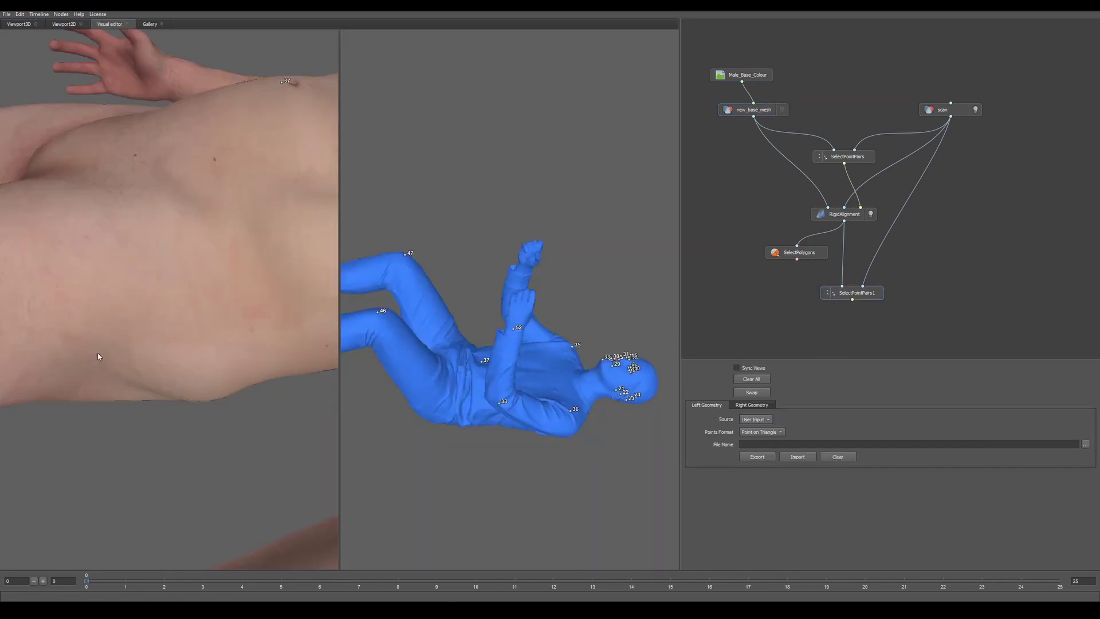
{"action": "middle_click_drag", "start_coordinate": [206, 321], "coordinate": [202, 297]}
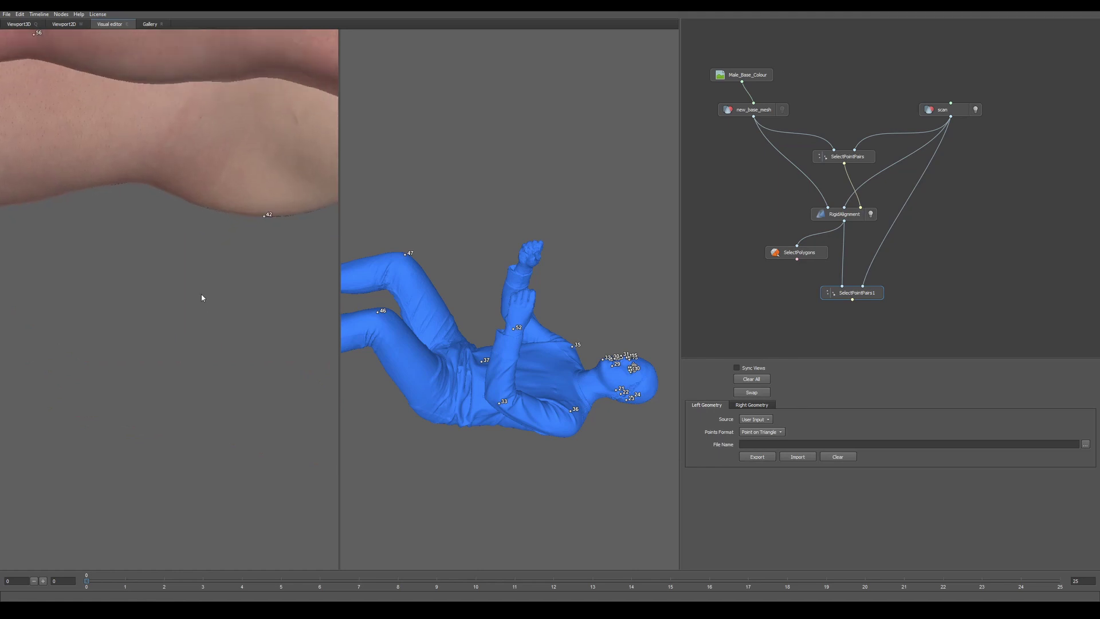
{"action": "scroll", "coordinate": [198, 219], "scroll_direction": "down", "scroll_amount": 4}
{"action": "middle_click_drag", "start_coordinate": [199, 218], "coordinate": [258, 270]}
{"action": "scroll", "coordinate": [260, 265], "scroll_direction": "down", "scroll_amount": 2}
{"action": "left_click_drag", "start_coordinate": [260, 261], "coordinate": [293, 263]}
{"action": "scroll", "coordinate": [252, 253], "scroll_direction": "up", "scroll_amount": 3}
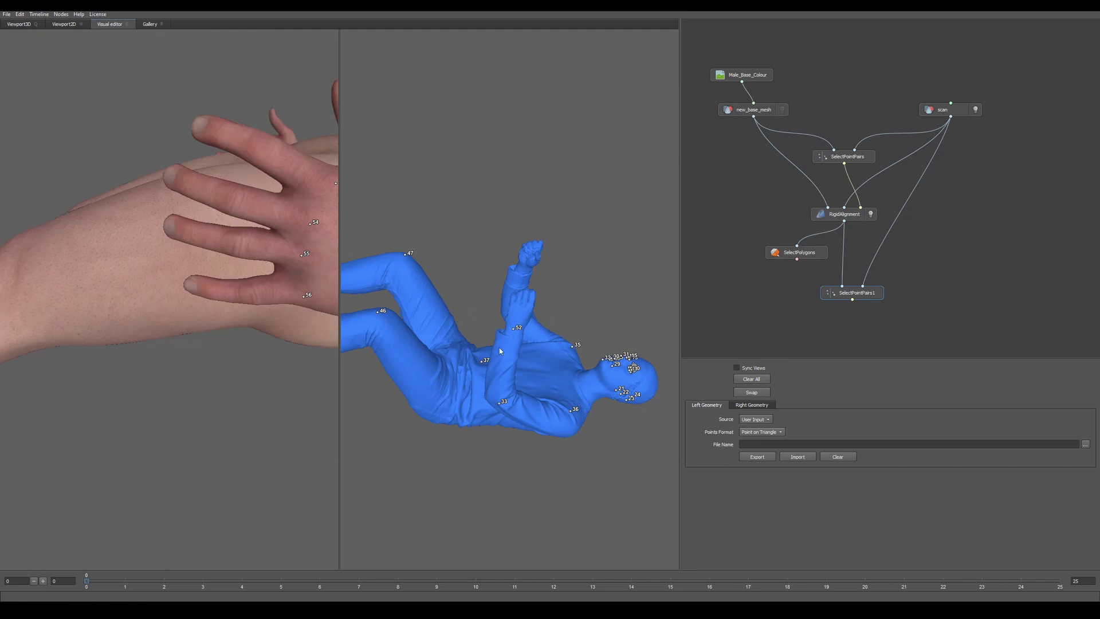
{"action": "scroll", "coordinate": [520, 318], "scroll_direction": "up", "scroll_amount": 8}
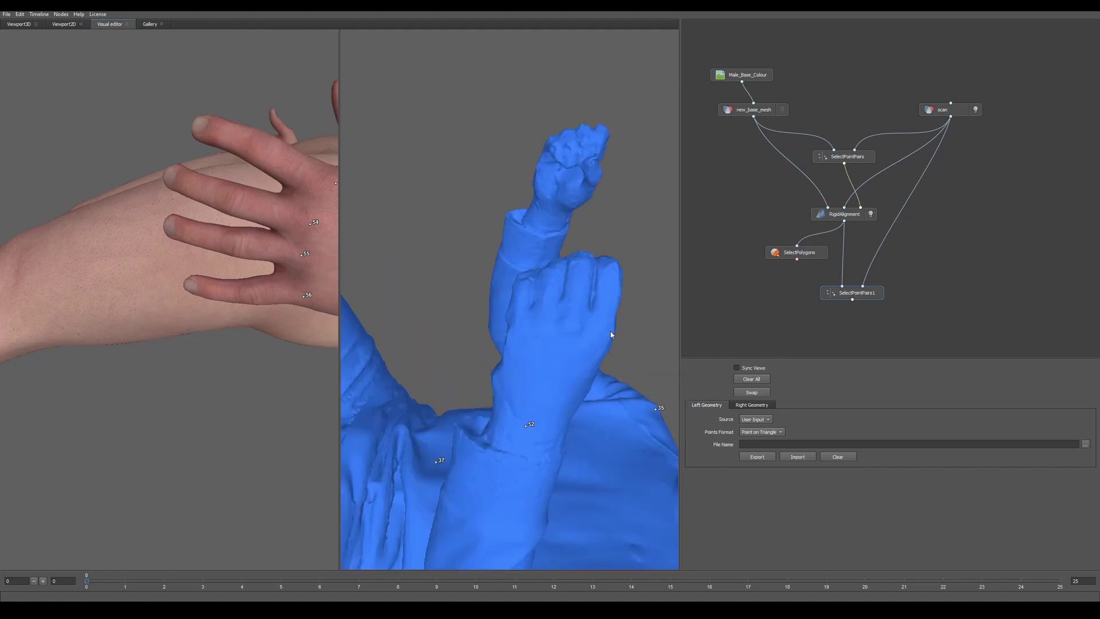
{"action": "left_click", "coordinate": [572, 321]}
{"action": "left_click", "coordinate": [541, 322]}
{"action": "left_click", "coordinate": [512, 327]}
- Add matching point pairs on the middle joints of the four left-hand fingers
{"action": "left_click", "coordinate": [234, 198]}
{"action": "left_click", "coordinate": [235, 241]}
{"action": "left_click", "coordinate": [254, 296]}
{"action": "left_click_drag", "start_coordinate": [574, 258], "coordinate": [578, 418], "text": "alt"}
{"action": "middle_click_drag", "start_coordinate": [578, 419], "coordinate": [539, 316], "text": "alt"}
{"action": "left_click_drag", "start_coordinate": [539, 319], "coordinate": [553, 345], "text": "alt"}
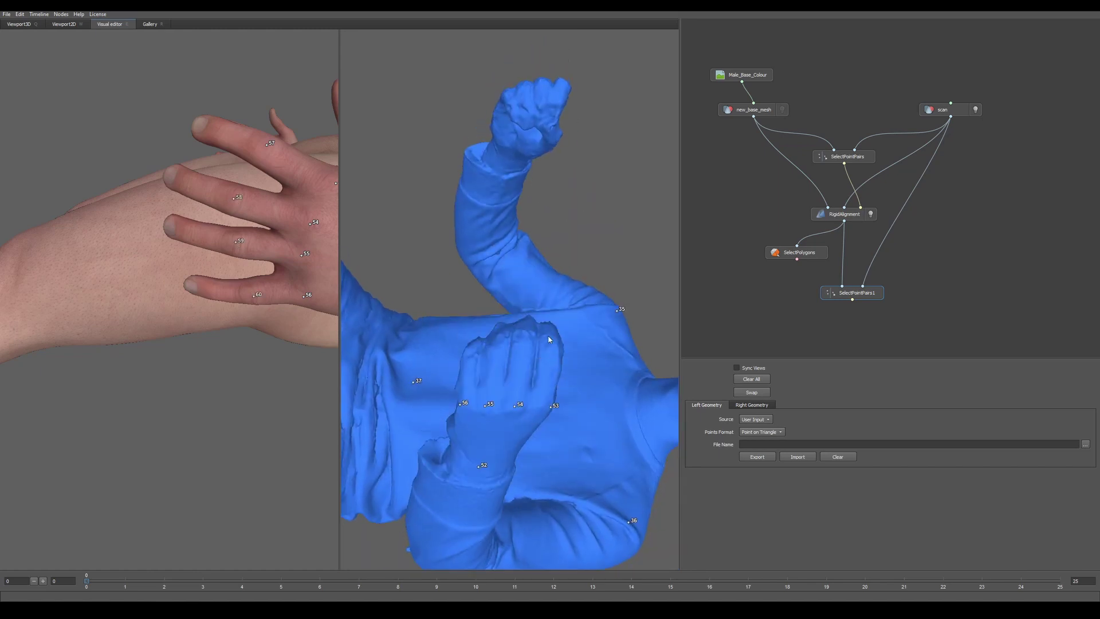
{"action": "left_click", "coordinate": [499, 342]}
{"action": "left_click", "coordinate": [469, 358]}
- Place matching points on the four fingertips of the left hand on the base mesh and scan
{"action": "left_click", "coordinate": [170, 175]}
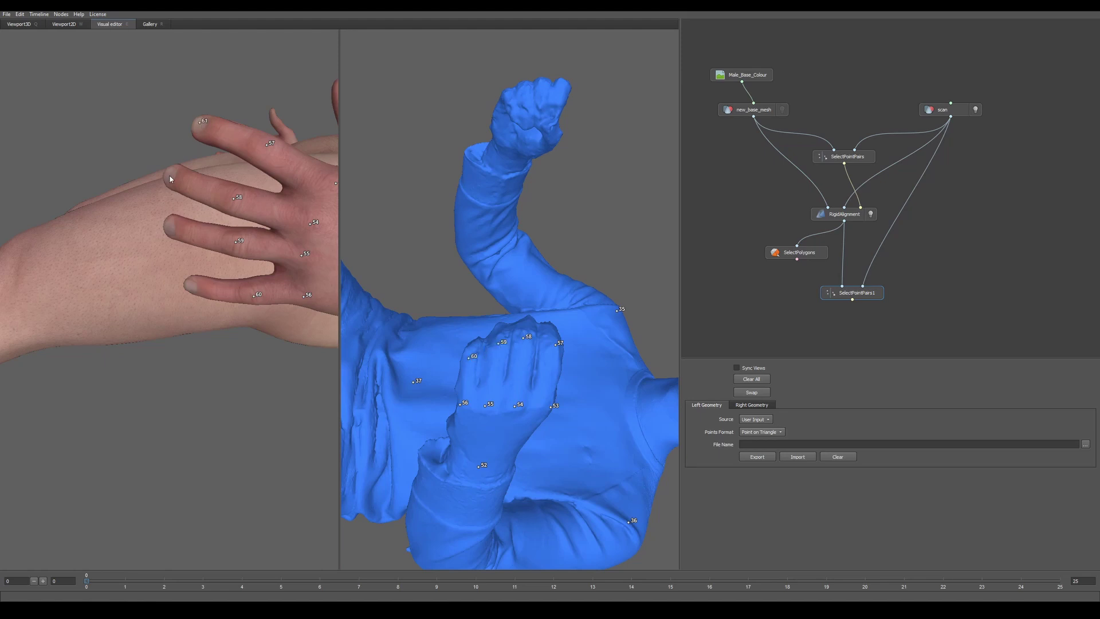
{"action": "left_click", "coordinate": [171, 228]}
{"action": "left_click", "coordinate": [192, 286]}
{"action": "left_click_drag", "start_coordinate": [476, 389], "coordinate": [507, 278]}
{"action": "left_click_drag", "start_coordinate": [524, 316], "coordinate": [456, 282]}
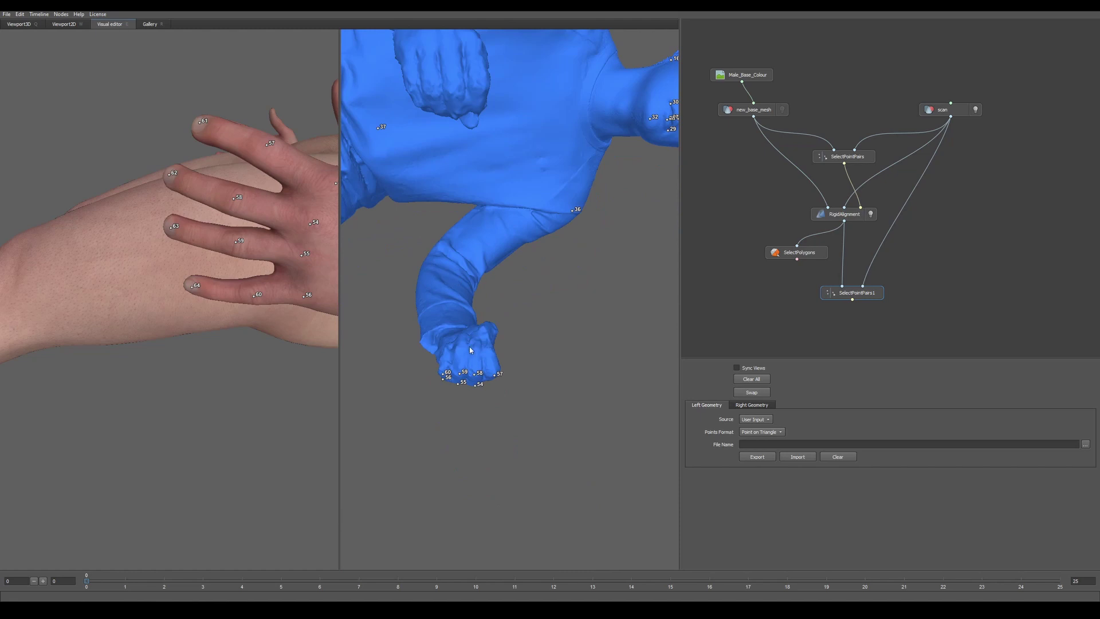
{"action": "scroll", "coordinate": [470, 350], "scroll_direction": "up", "scroll_amount": 2}
{"action": "left_click_drag", "start_coordinate": [450, 359], "coordinate": [513, 369]}
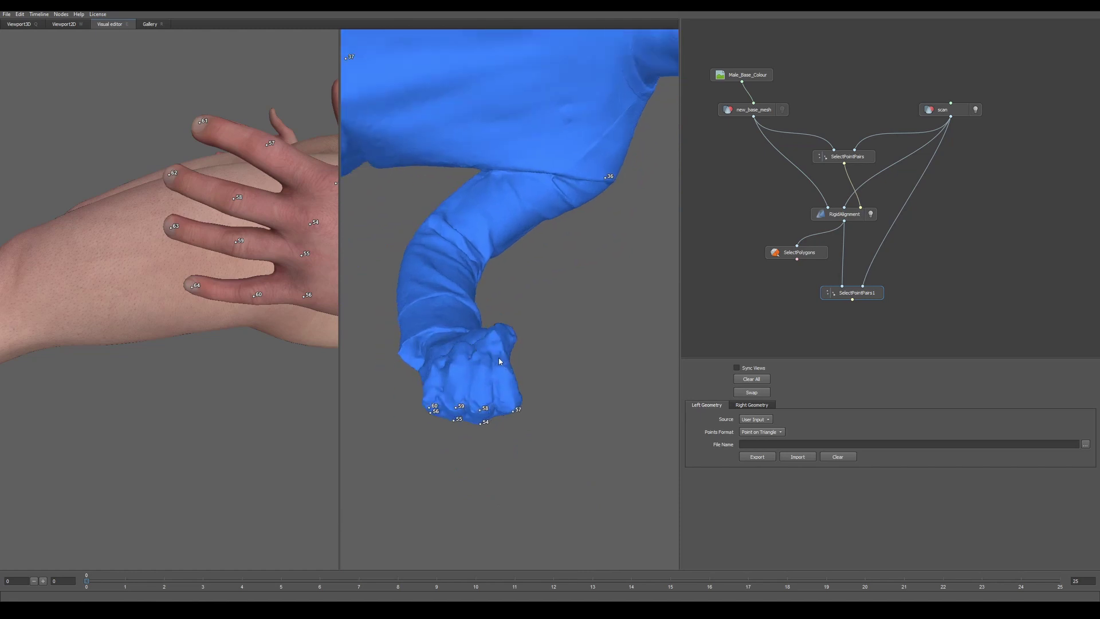
{"action": "left_click", "coordinate": [459, 350]}
- Add matching point pairs at the base and tip of the left thumb
{"action": "left_click_drag", "start_coordinate": [164, 232], "coordinate": [201, 207]}
{"action": "left_click", "coordinate": [172, 187]}
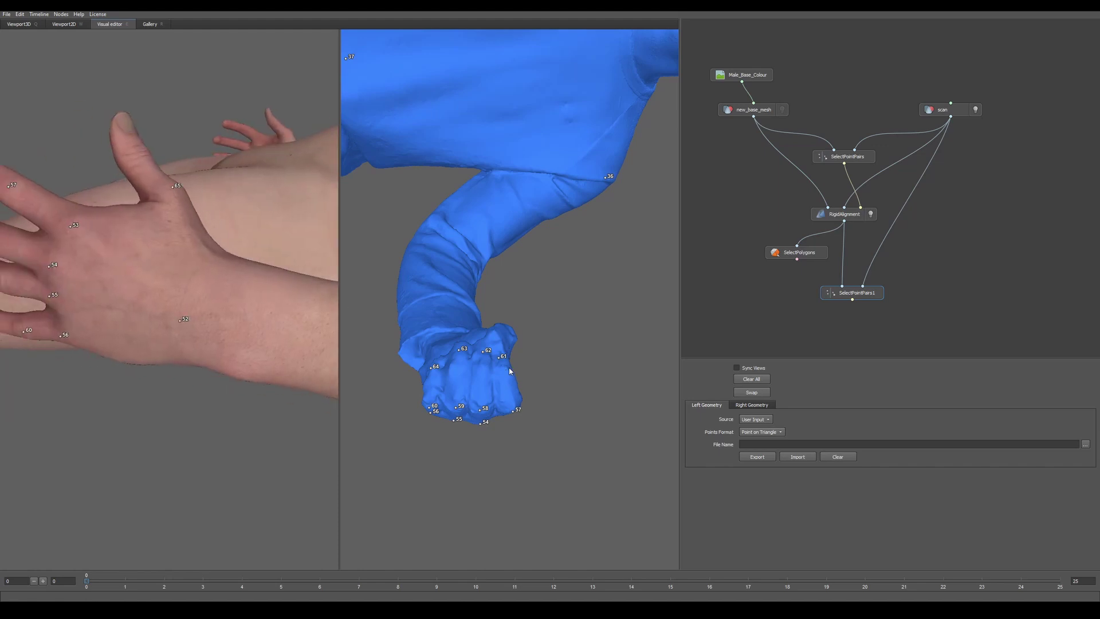
{"action": "left_click_drag", "start_coordinate": [509, 371], "coordinate": [509, 411]}
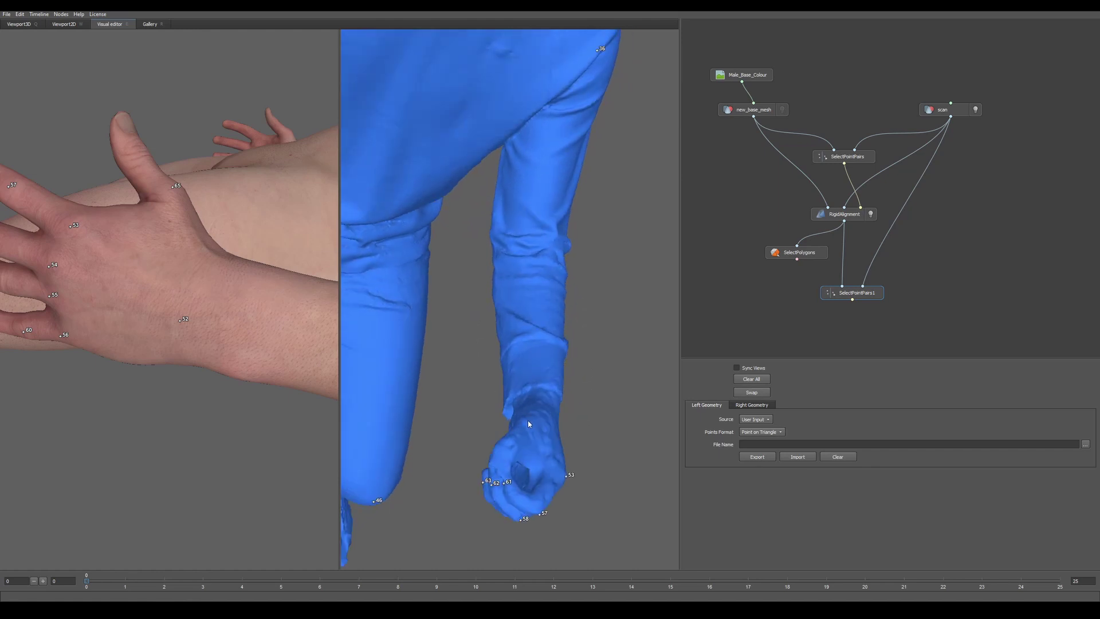
{"action": "left_click", "coordinate": [527, 420]}
{"action": "left_click", "coordinate": [129, 126]}
{"action": "left_click", "coordinate": [497, 457]}
- Place a matching point pair on the back of the right wrist
{"action": "scroll", "coordinate": [526, 427], "scroll_direction": "down", "scroll_amount": 2}
{"action": "left_click_drag", "start_coordinate": [527, 348], "coordinate": [503, 350]}
{"action": "mouse_move", "coordinate": [246, 298]}
{"action": "left_mouse_down"}
{"action": "mouse_move", "coordinate": [206, 287]}
{"action": "mouse_move", "coordinate": [110, 371]}
{"action": "mouse_move", "coordinate": [167, 382]}
{"action": "mouse_move", "coordinate": [212, 338]}
{"action": "mouse_move", "coordinate": [108, 283]}
{"action": "mouse_move", "coordinate": [215, 318]}
{"action": "mouse_move", "coordinate": [251, 288]}
{"action": "left_mouse_up"}
{"action": "scroll", "coordinate": [212, 338], "scroll_direction": "up", "scroll_amount": 5}
{"action": "left_click", "coordinate": [253, 294]}
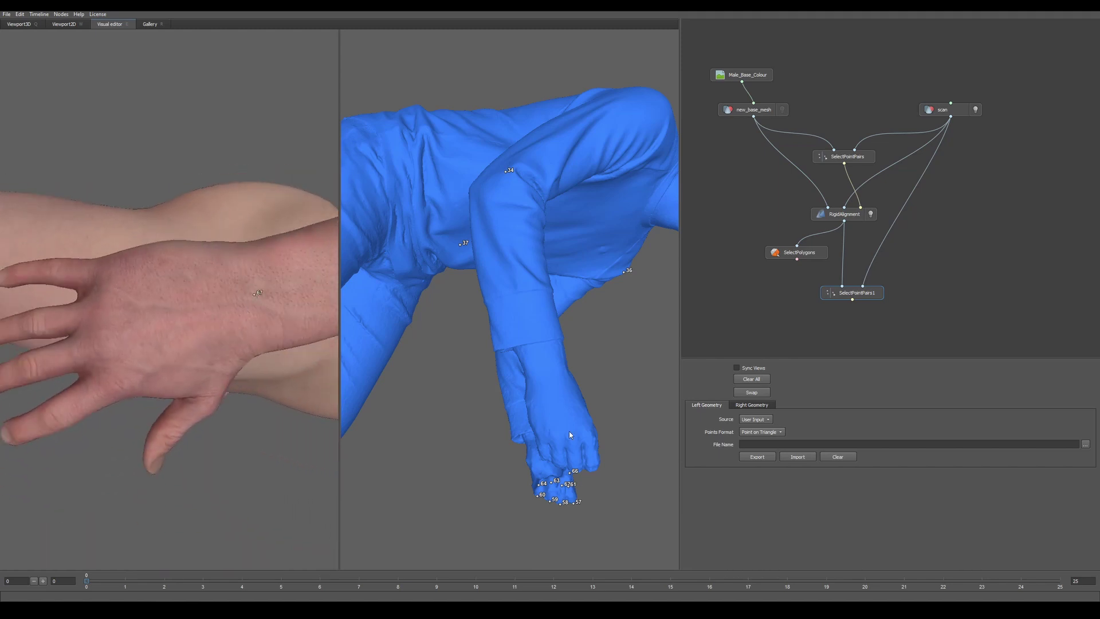
- Place matching points across the four finger knuckles of the right hand on the base mesh and scan
{"action": "left_click", "coordinate": [116, 385]}
{"action": "left_click", "coordinate": [107, 270]}
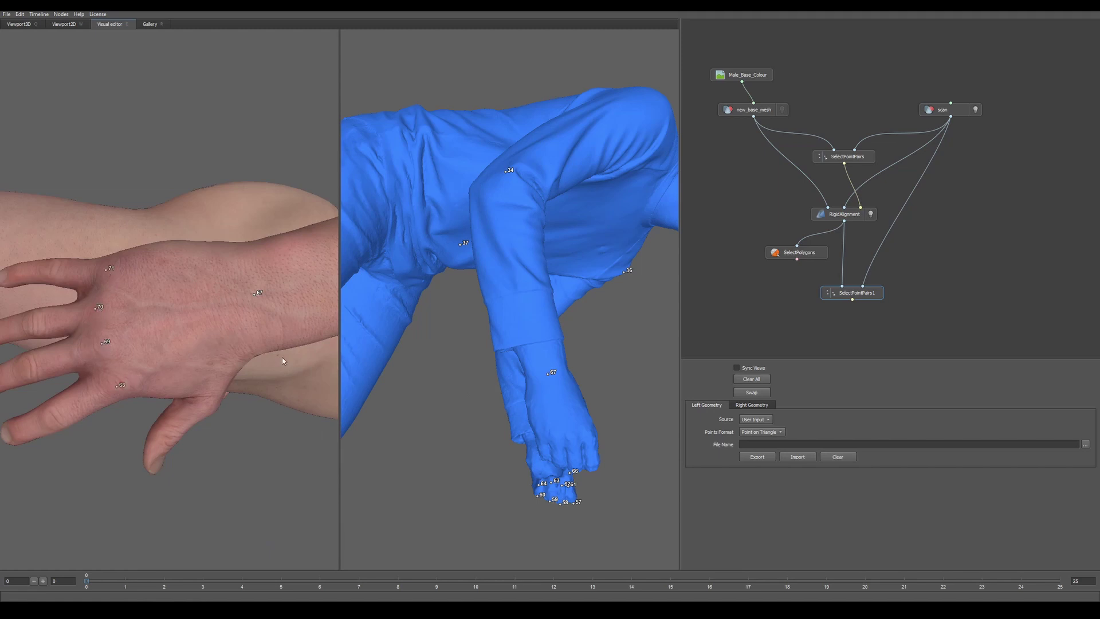
{"action": "left_click", "coordinate": [589, 433]}
{"action": "left_click", "coordinate": [571, 436]}
{"action": "left_click", "coordinate": [555, 436]}
{"action": "left_click", "coordinate": [540, 433]}
- Place points on the middle joints of the four right-hand fingers on the base mesh
{"action": "middle_click_drag", "start_coordinate": [38, 385], "coordinate": [153, 359]}
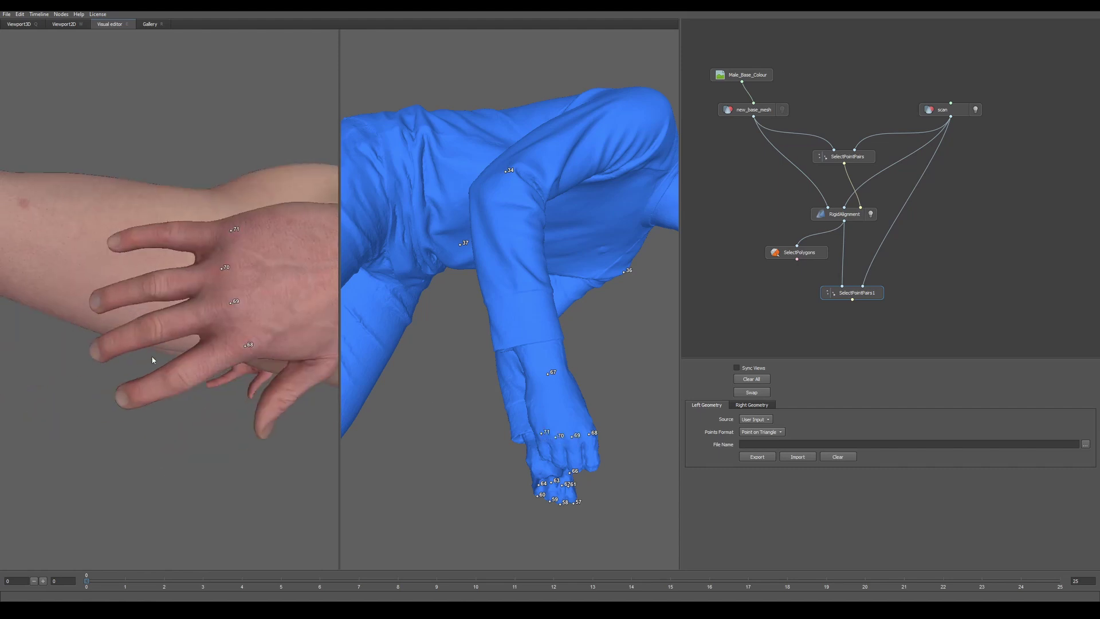
{"action": "left_click", "coordinate": [181, 376]}
{"action": "left_click", "coordinate": [163, 280]}
{"action": "left_click", "coordinate": [173, 230]}
{"action": "left_click_drag", "start_coordinate": [616, 520], "coordinate": [421, 403]}
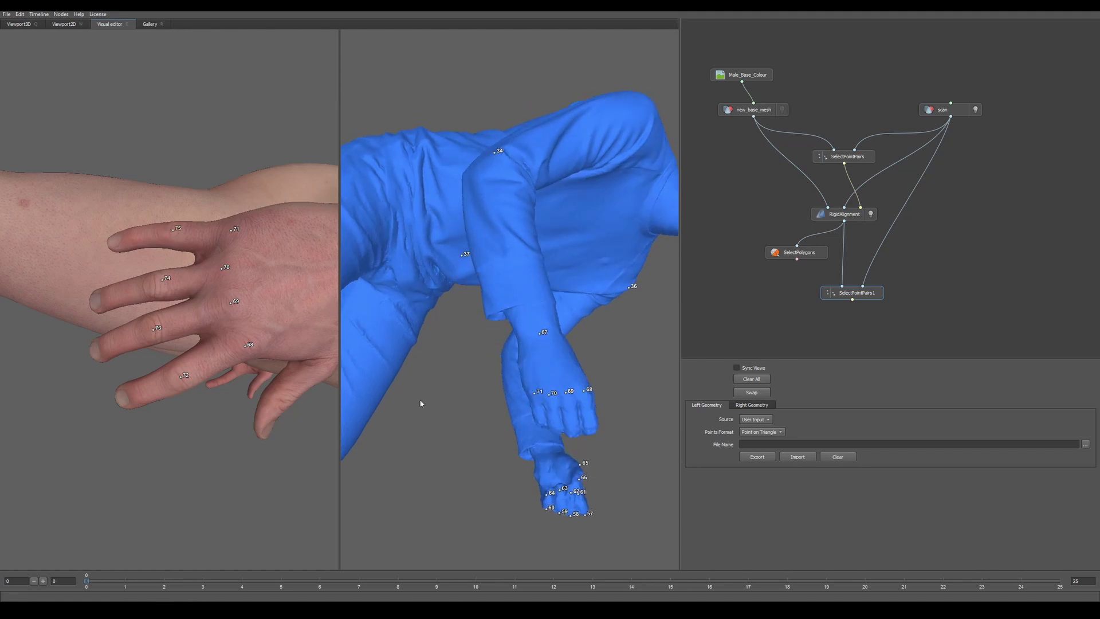
{"action": "left_click", "coordinate": [161, 282]}
- Place the corresponding middle-joint points on the four fingers of the scan's right hand
{"action": "scroll", "coordinate": [595, 433], "scroll_direction": "up", "scroll_amount": 1}
{"action": "left_click_drag", "start_coordinate": [592, 452], "coordinate": [458, 369]}
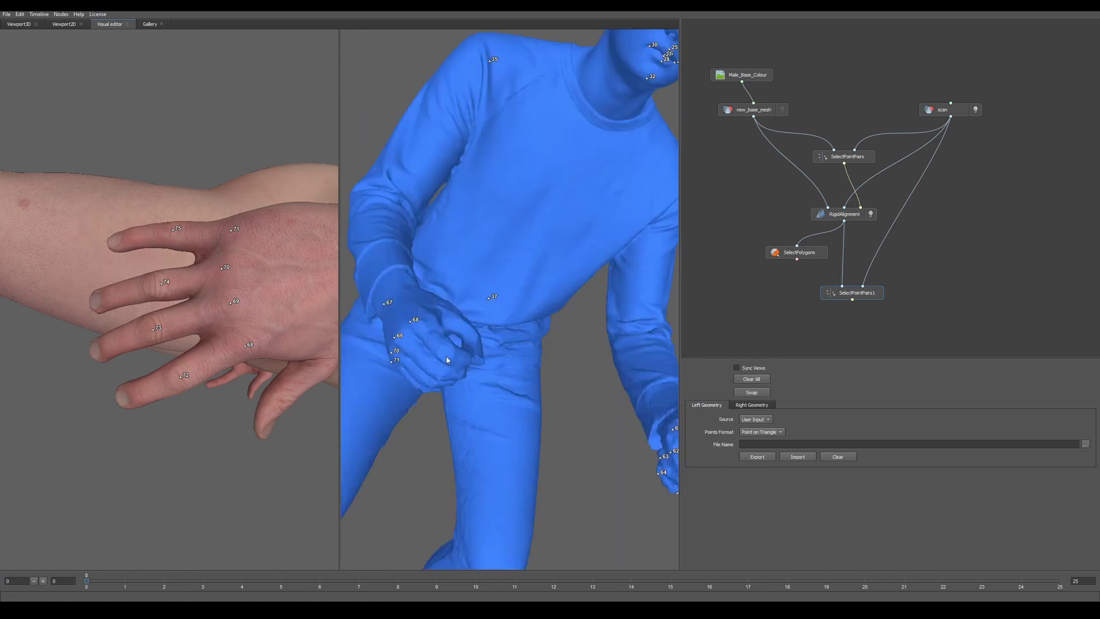
{"action": "left_click", "coordinate": [447, 357]}
{"action": "left_click", "coordinate": [440, 372]}
{"action": "left_click", "coordinate": [436, 385]}
{"action": "left_click_drag", "start_coordinate": [437, 384], "coordinate": [486, 282]}
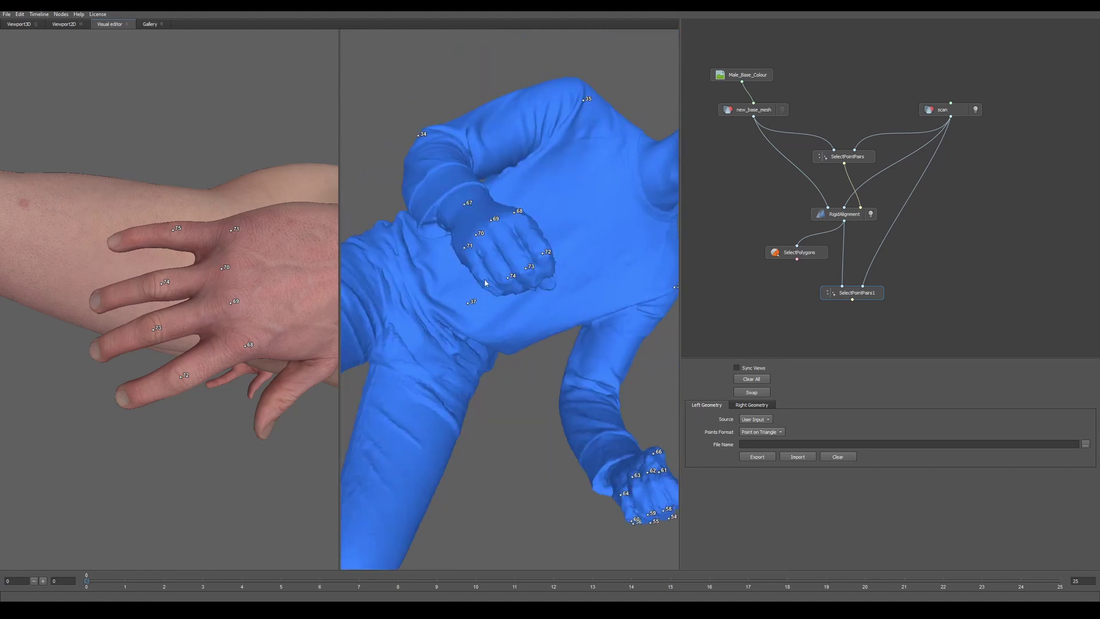
{"action": "left_click", "coordinate": [485, 280]}
- Add matching point pairs on the four fingertips of the right hand
{"action": "left_click", "coordinate": [96, 349]}
{"action": "left_click", "coordinate": [97, 300]}
{"action": "left_click", "coordinate": [115, 241]}
{"action": "left_click_drag", "start_coordinate": [568, 316], "coordinate": [467, 344]}
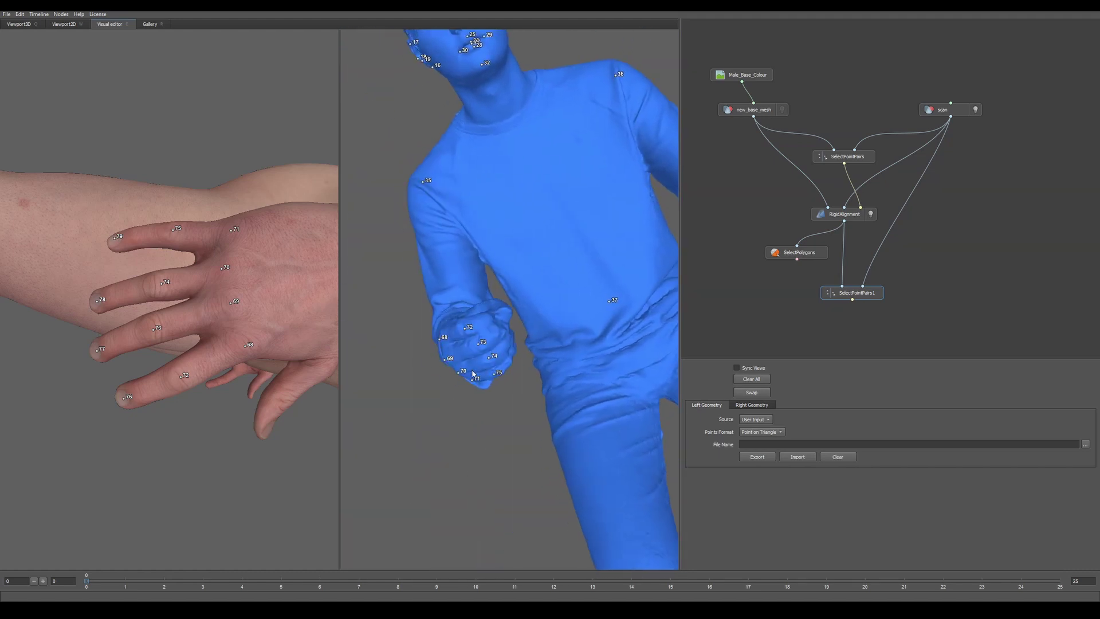
{"action": "scroll", "coordinate": [470, 338], "scroll_direction": "up", "scroll_amount": 5}
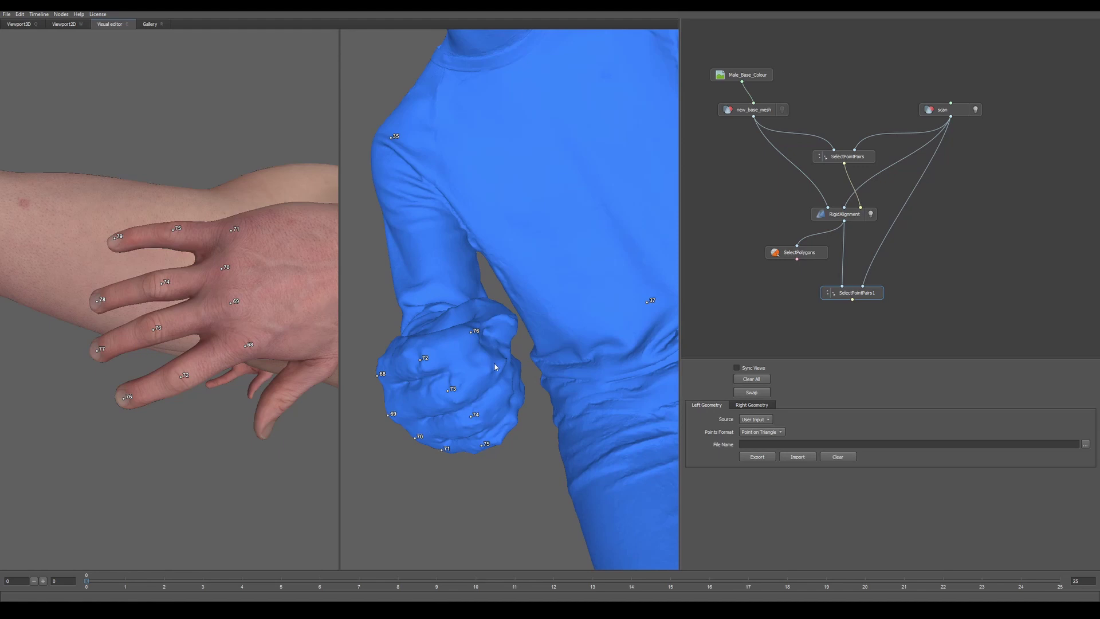
- Place matching point pairs on the base and tip of the right thumb on the base mesh and scan
{"action": "left_click_drag", "start_coordinate": [509, 384], "coordinate": [498, 449]}
{"action": "left_click", "coordinate": [457, 427]}
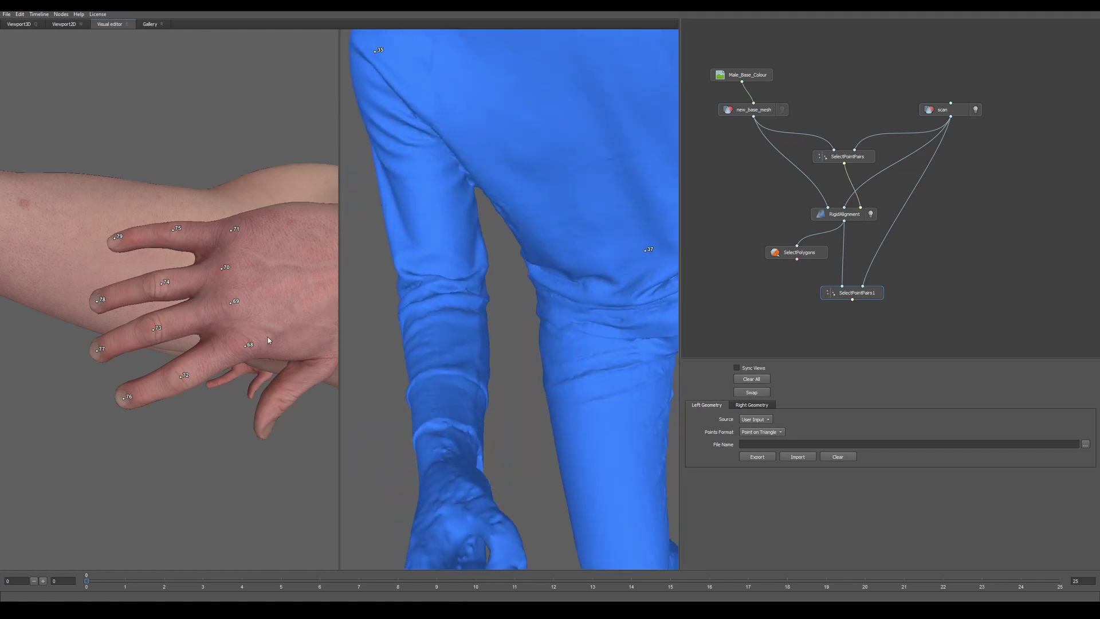
{"action": "left_click_drag", "start_coordinate": [265, 344], "coordinate": [258, 286]}
{"action": "left_click_drag", "start_coordinate": [401, 439], "coordinate": [459, 428]}
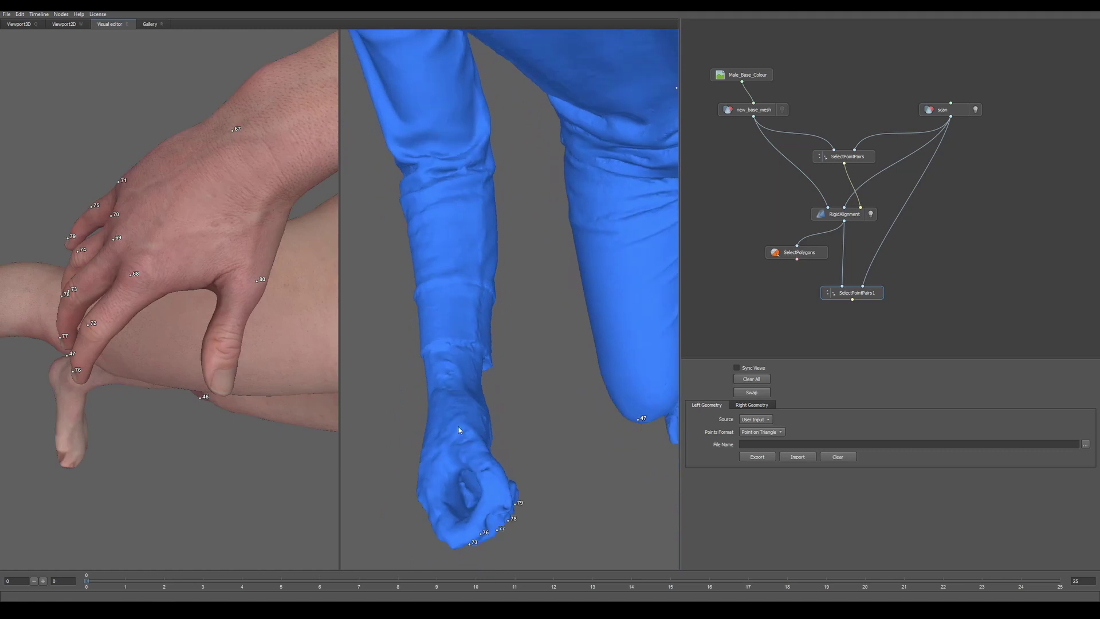
{"action": "left_click", "coordinate": [463, 425]}
- Add a matching point pair on the palm side of the right hand near the wrist
{"action": "left_click_drag", "start_coordinate": [494, 444], "coordinate": [419, 429]}
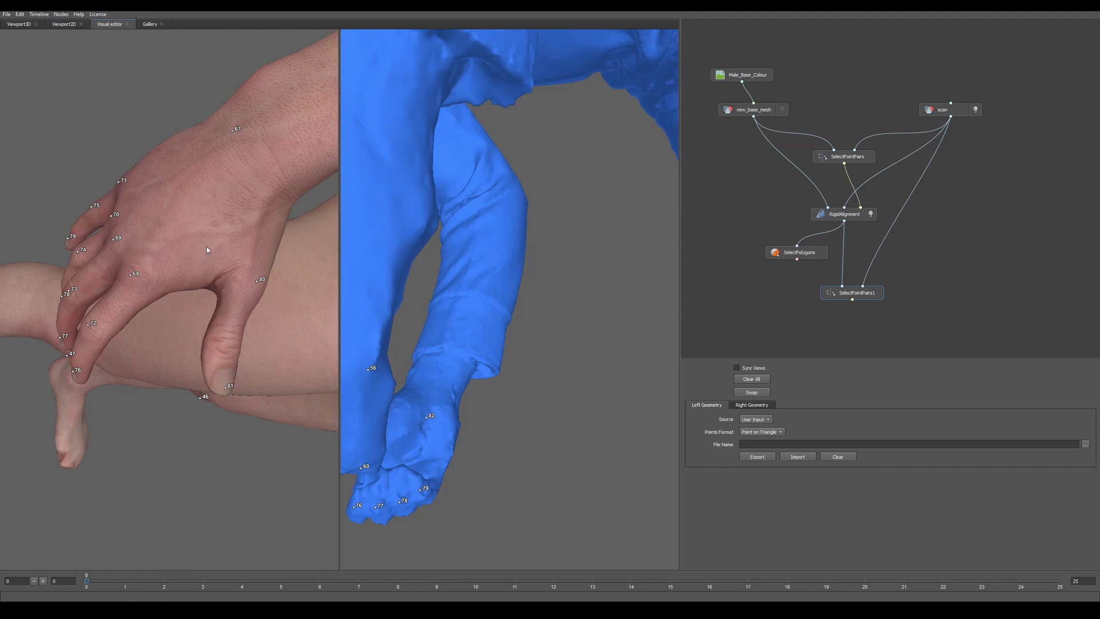
{"action": "left_click_drag", "start_coordinate": [207, 250], "coordinate": [53, 289]}
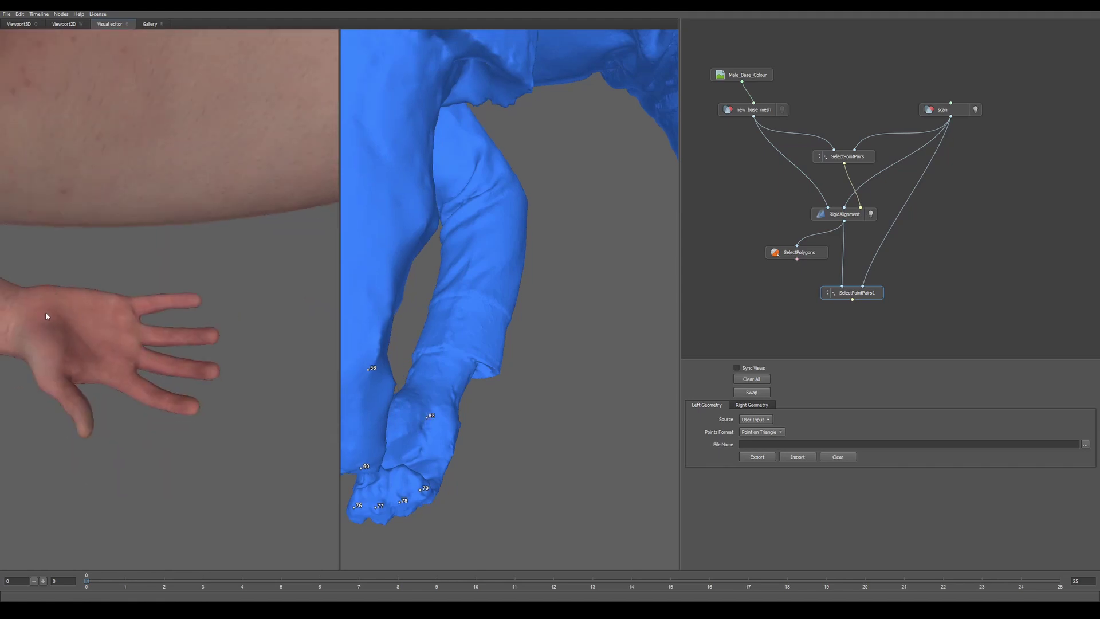
{"action": "left_click_drag", "start_coordinate": [47, 315], "coordinate": [92, 315]}
{"action": "left_click", "coordinate": [124, 301]}
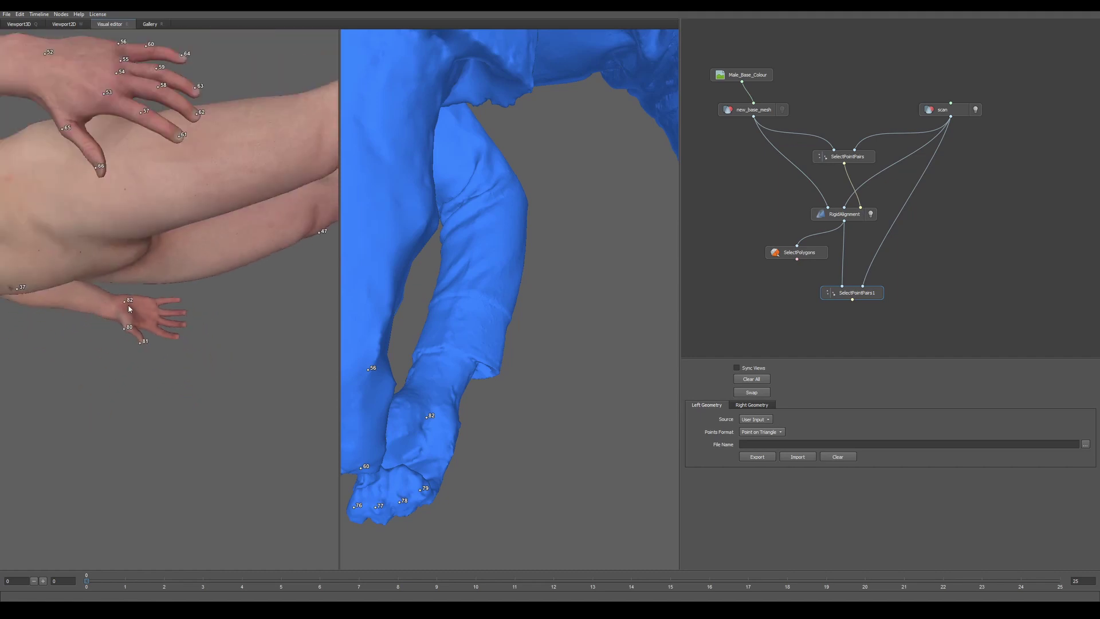
- Add a matching point pair on the palm side of the left hand near the wrist
{"action": "left_click_drag", "start_coordinate": [155, 352], "coordinate": [218, 515]}
{"action": "left_click", "coordinate": [213, 502]}
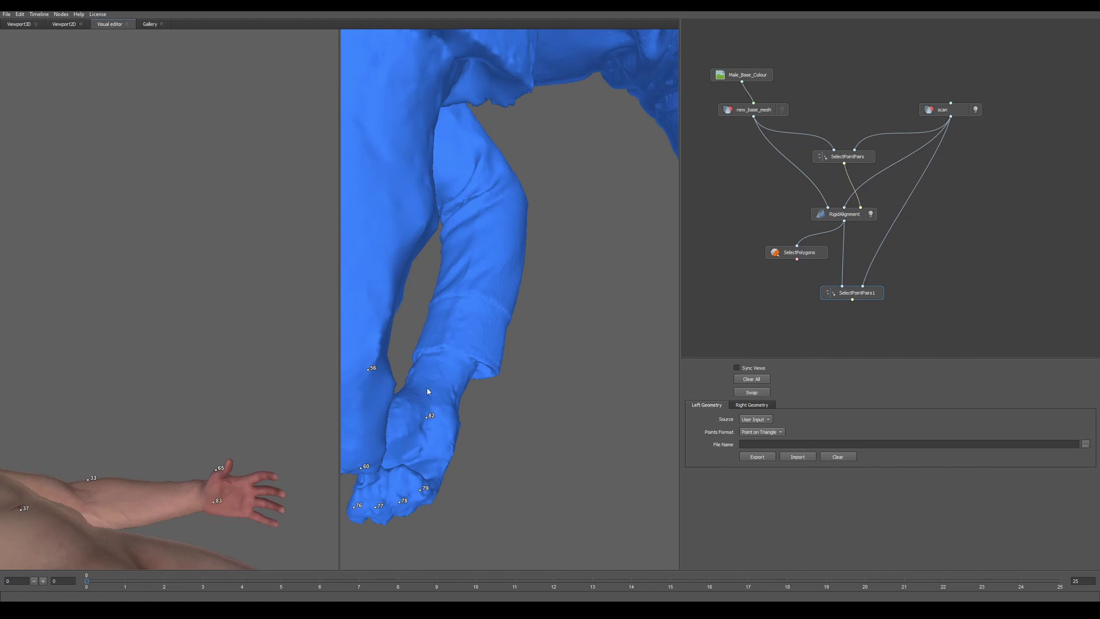
{"action": "left_click_drag", "start_coordinate": [435, 356], "coordinate": [305, 391]}
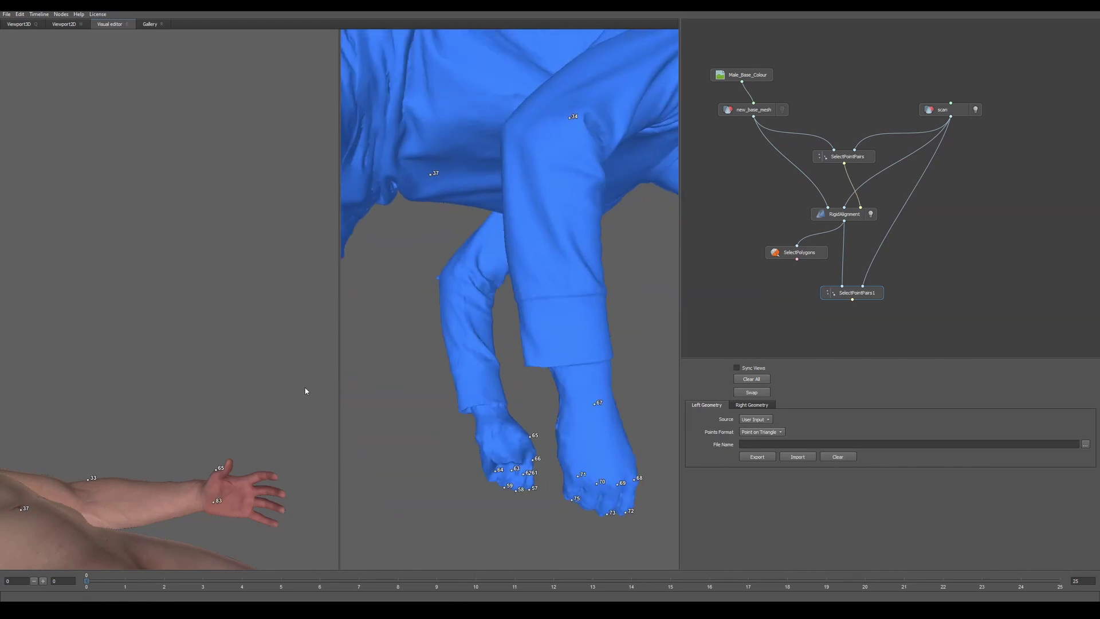
{"action": "left_click_drag", "start_coordinate": [443, 428], "coordinate": [351, 314]}
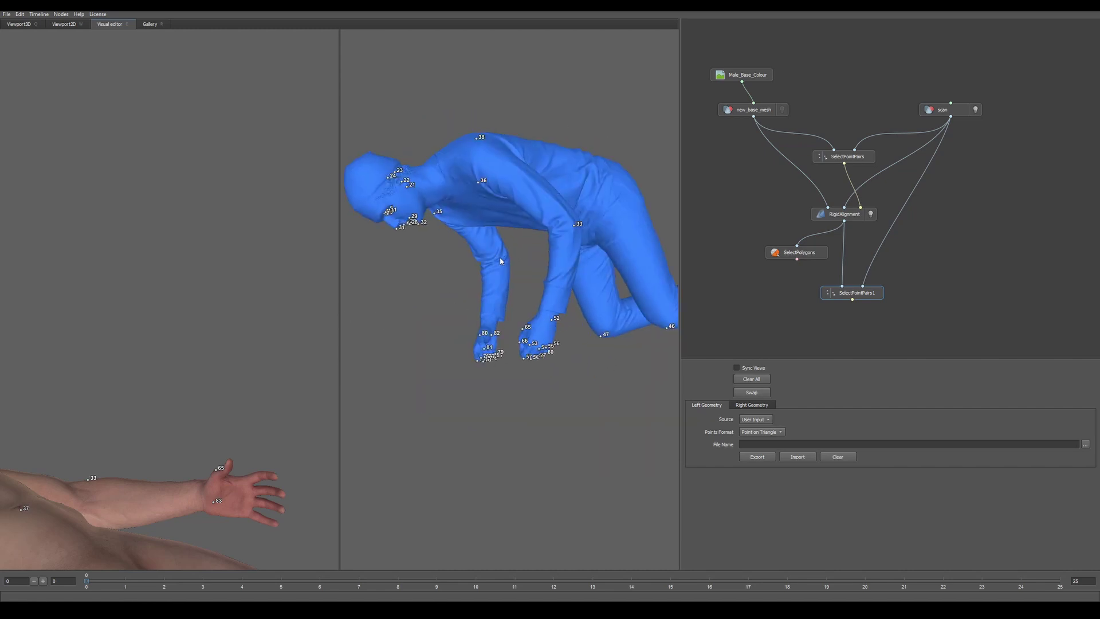
- Place matching point pairs on the inner elbows of both arms on the base mesh and scan
{"action": "left_click_drag", "start_coordinate": [513, 266], "coordinate": [593, 253]}
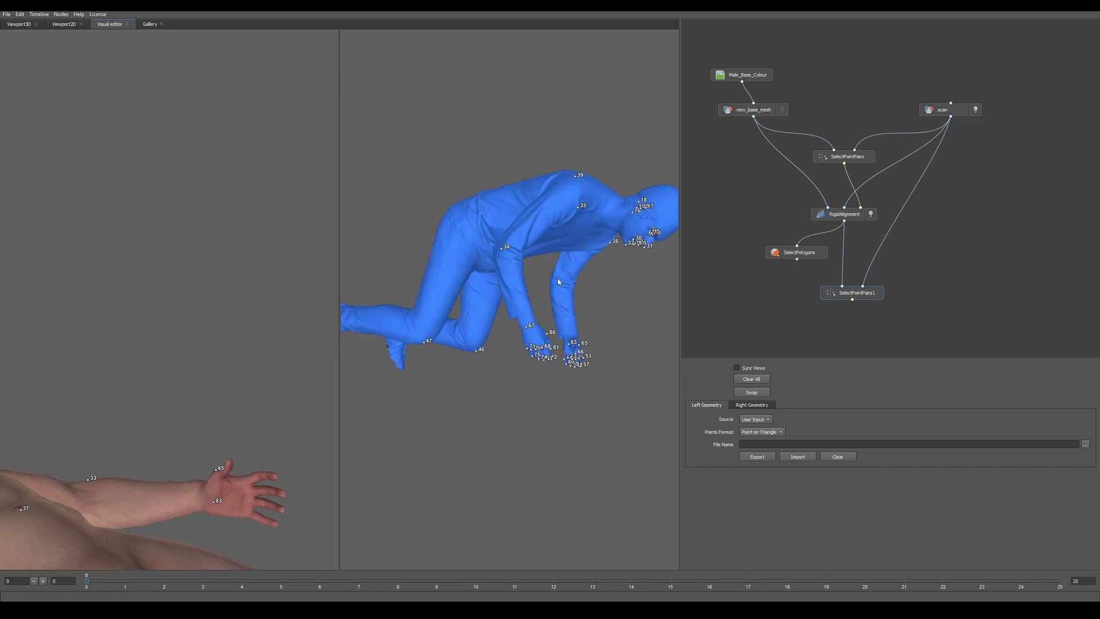
{"action": "left_click_drag", "start_coordinate": [184, 364], "coordinate": [242, 284]}
{"action": "left_click_drag", "start_coordinate": [234, 174], "coordinate": [150, 322]}
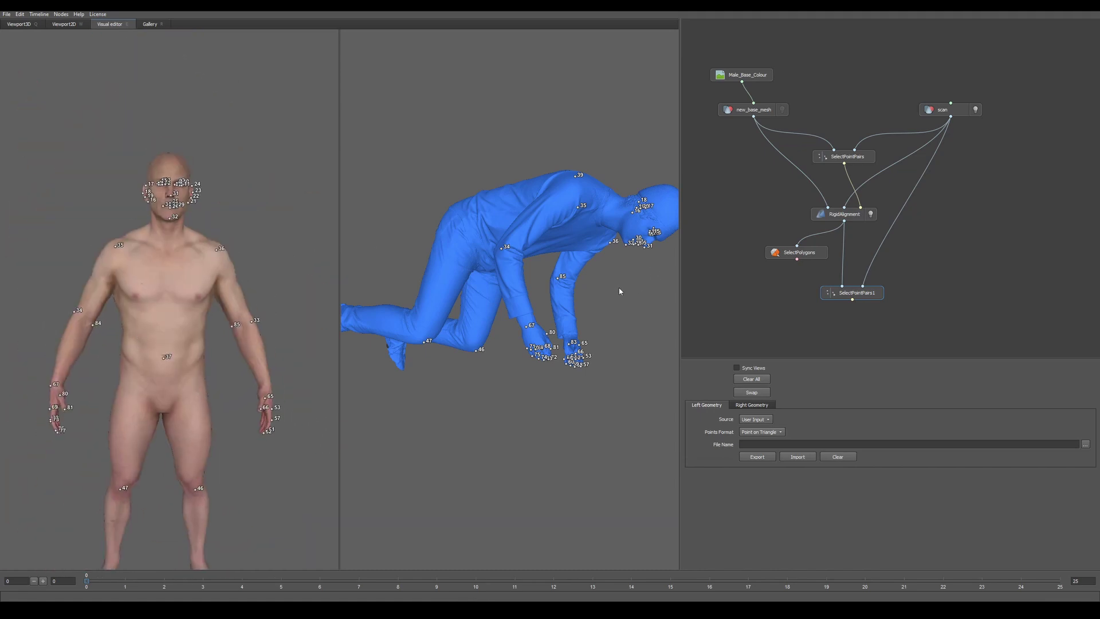
{"action": "left_click_drag", "start_coordinate": [619, 291], "coordinate": [651, 303]}
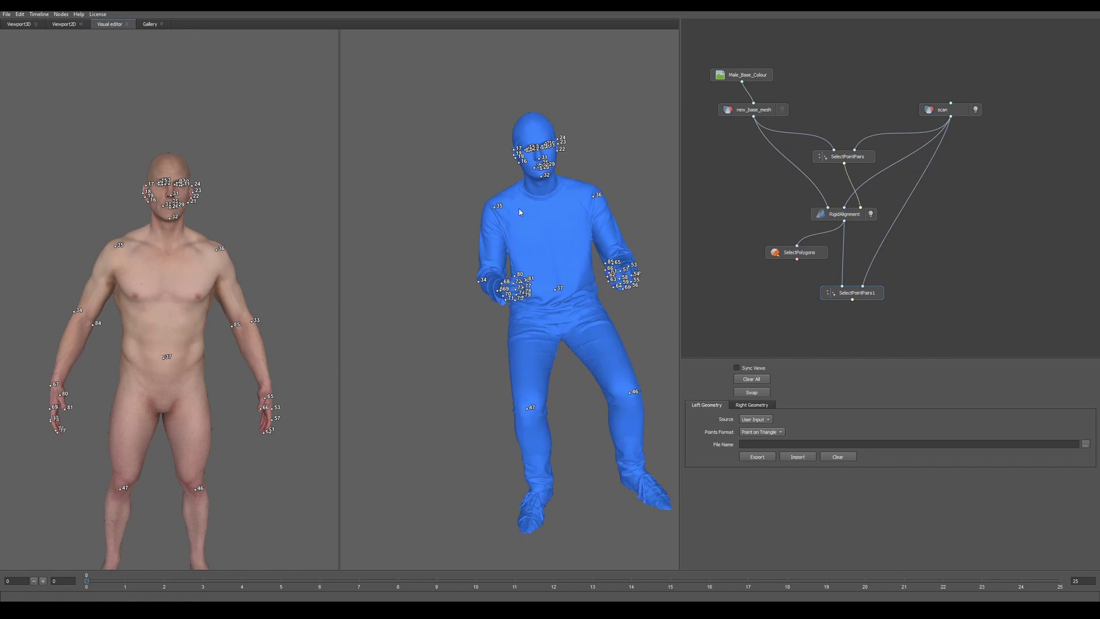
- Add a Wrapping node below SelectPointPairs1 and arrange the neighbouring nodes around it
{"action": "left_click", "coordinate": [761, 322]}
{"action": "left_click", "coordinate": [845, 292]}
{"action": "right_click", "coordinate": [816, 324]}
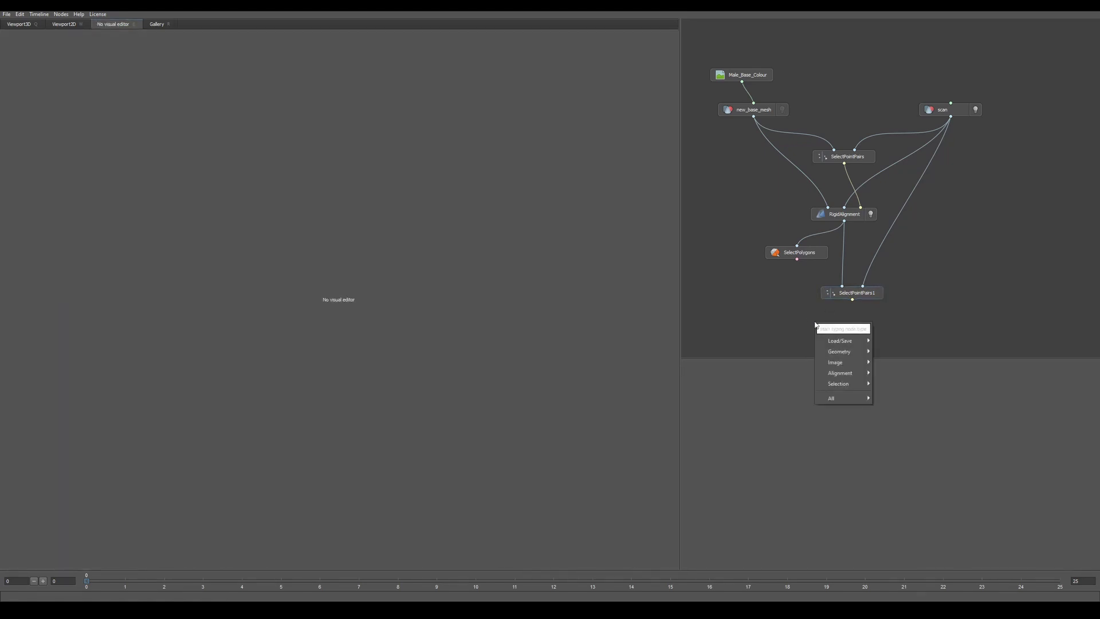
{"action": "type", "text": "wra"}
{"action": "key", "text": "Return"}
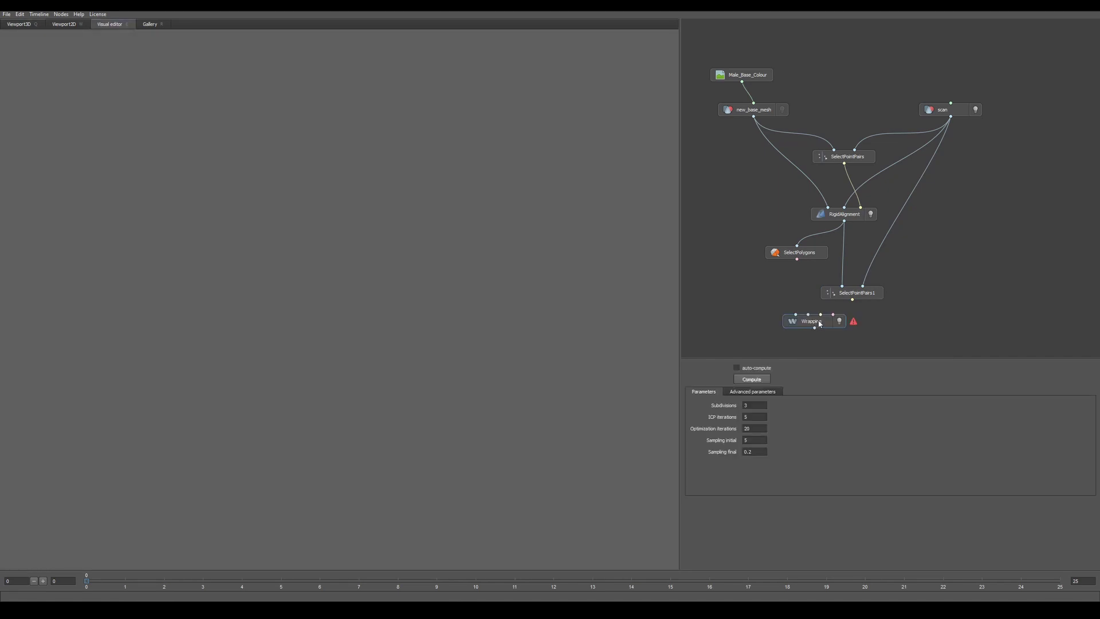
{"action": "mouse_move", "coordinate": [818, 322]}
{"action": "left_mouse_down"}
{"action": "mouse_move", "coordinate": [843, 332]}
{"action": "mouse_move", "coordinate": [817, 322]}
{"action": "left_mouse_up"}
{"action": "mouse_move", "coordinate": [805, 256]}
{"action": "left_mouse_down"}
{"action": "mouse_move", "coordinate": [917, 232]}
{"action": "mouse_move", "coordinate": [802, 242]}
{"action": "mouse_move", "coordinate": [810, 246]}
{"action": "left_mouse_up"}
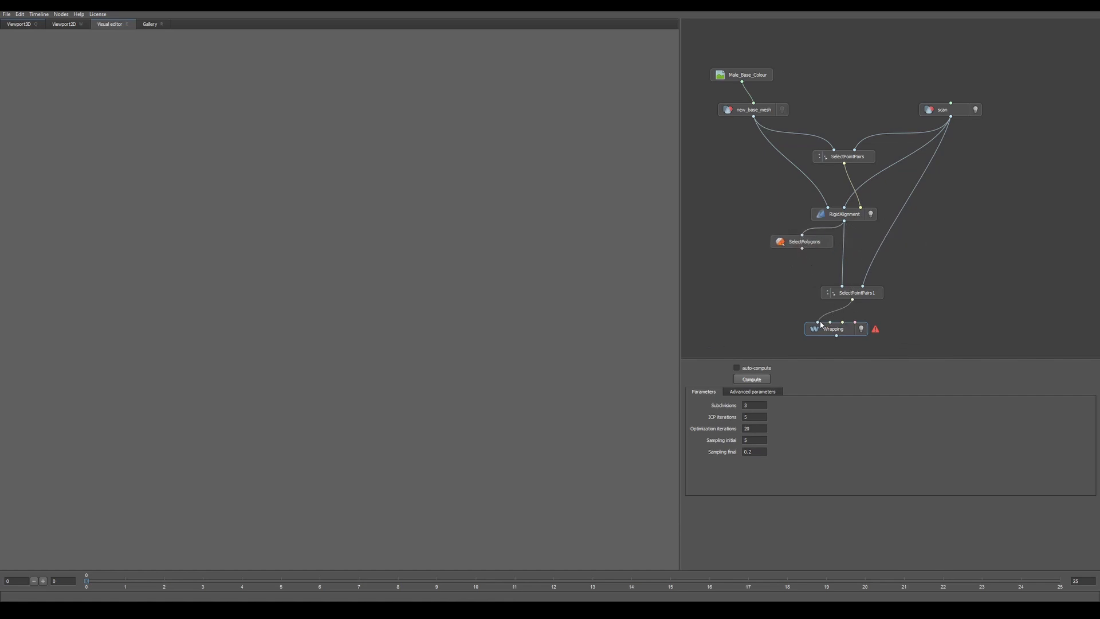
- Connect RigidAlignment, the scan as fixed geometry, SelectPointPairs1 and SelectPolygons to the Wrapping node's four inputs
{"action": "left_click_drag", "start_coordinate": [818, 323], "coordinate": [844, 222]}
{"action": "left_click_drag", "start_coordinate": [857, 293], "coordinate": [913, 259]}
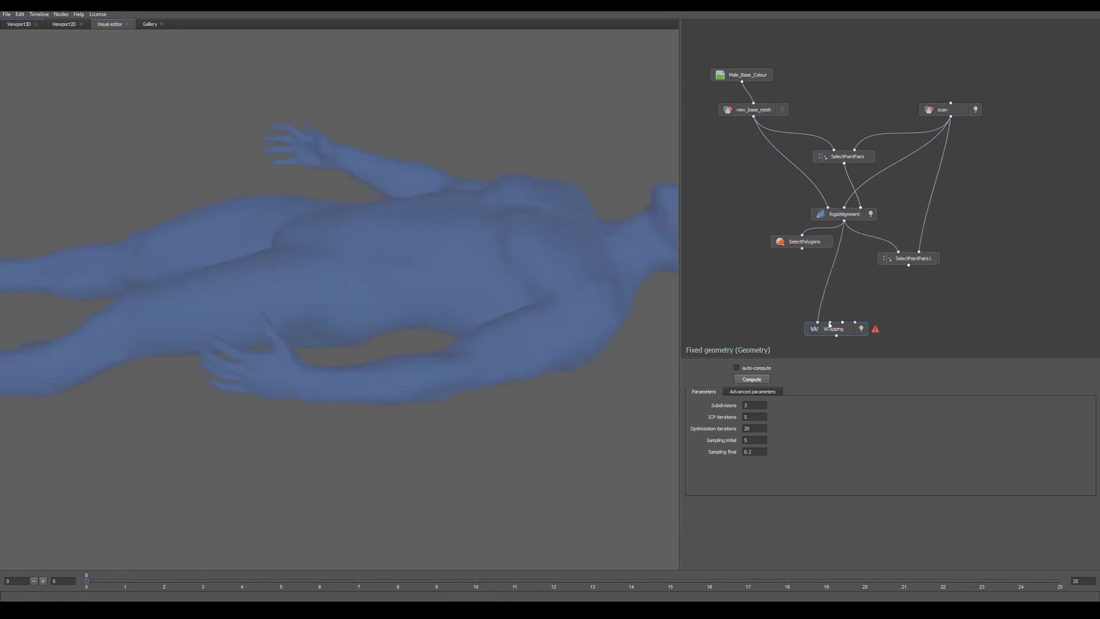
{"action": "left_click_drag", "start_coordinate": [832, 324], "coordinate": [951, 117]}
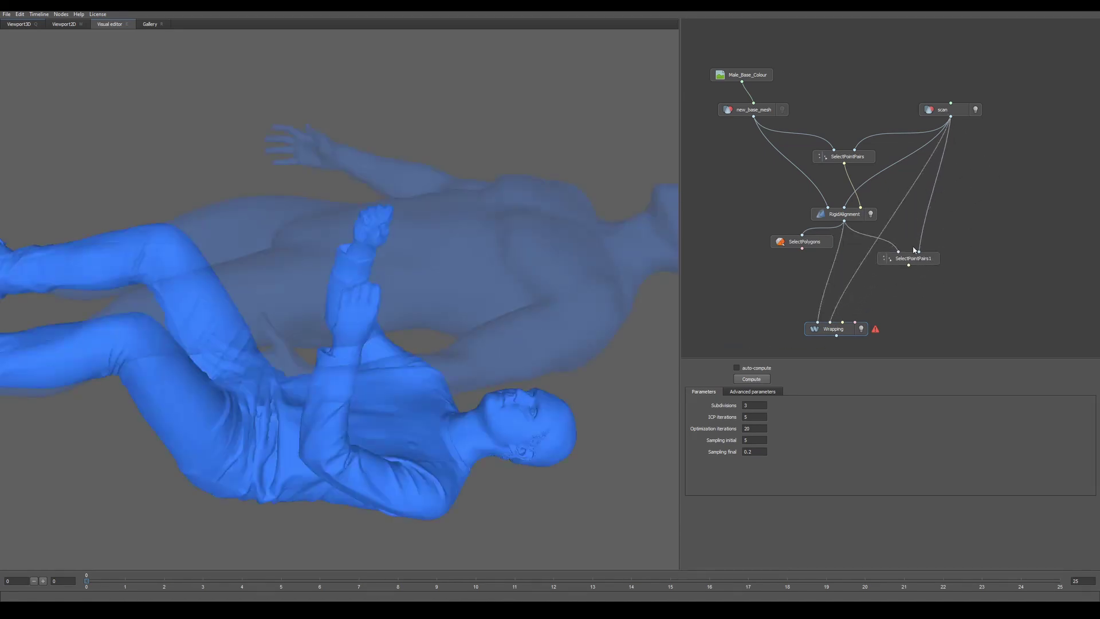
{"action": "left_click_drag", "start_coordinate": [909, 265], "coordinate": [842, 324]}
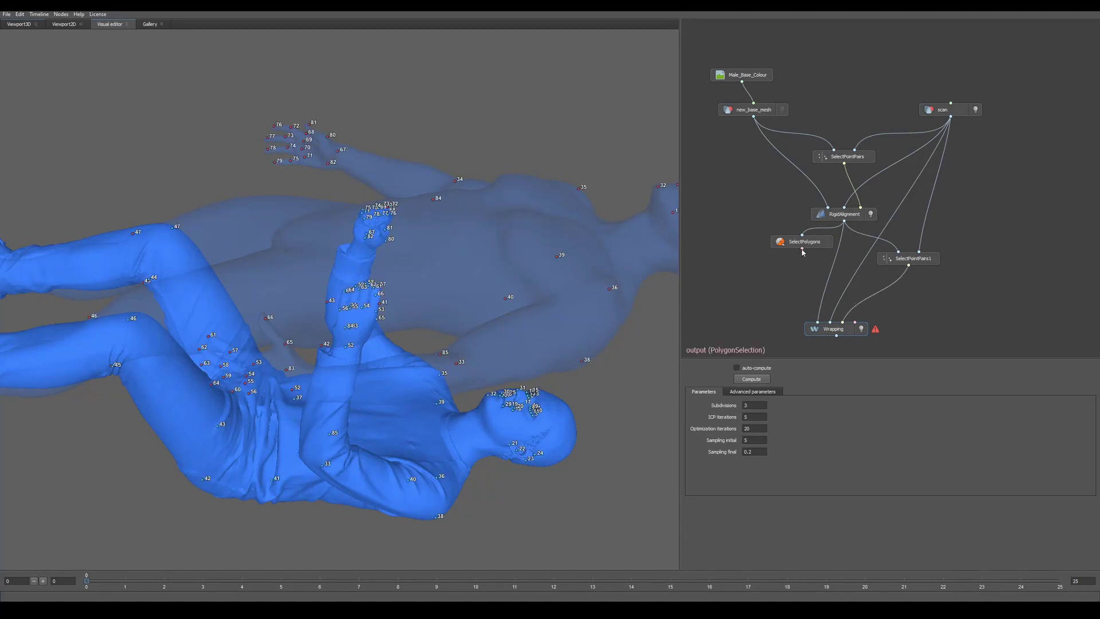
{"action": "left_click_drag", "start_coordinate": [802, 248], "coordinate": [855, 323]}
- Compute the wrapping of the base mesh onto the scan and view the wrapped body from the front
{"action": "scroll", "coordinate": [547, 297], "scroll_direction": "down", "scroll_amount": 4}
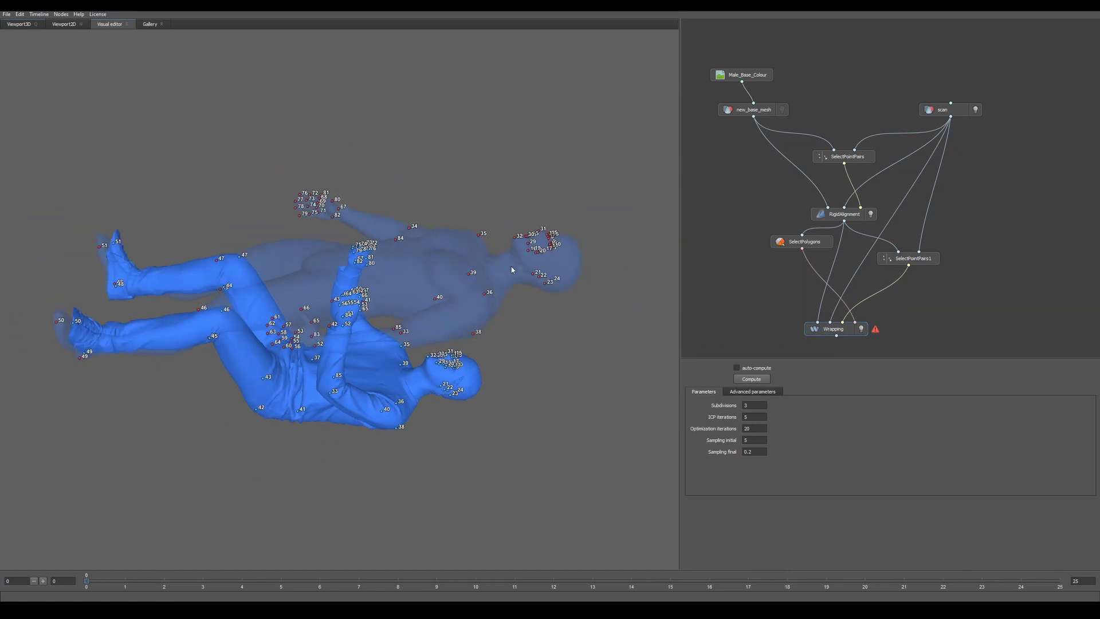
{"action": "left_click", "coordinate": [745, 382]}
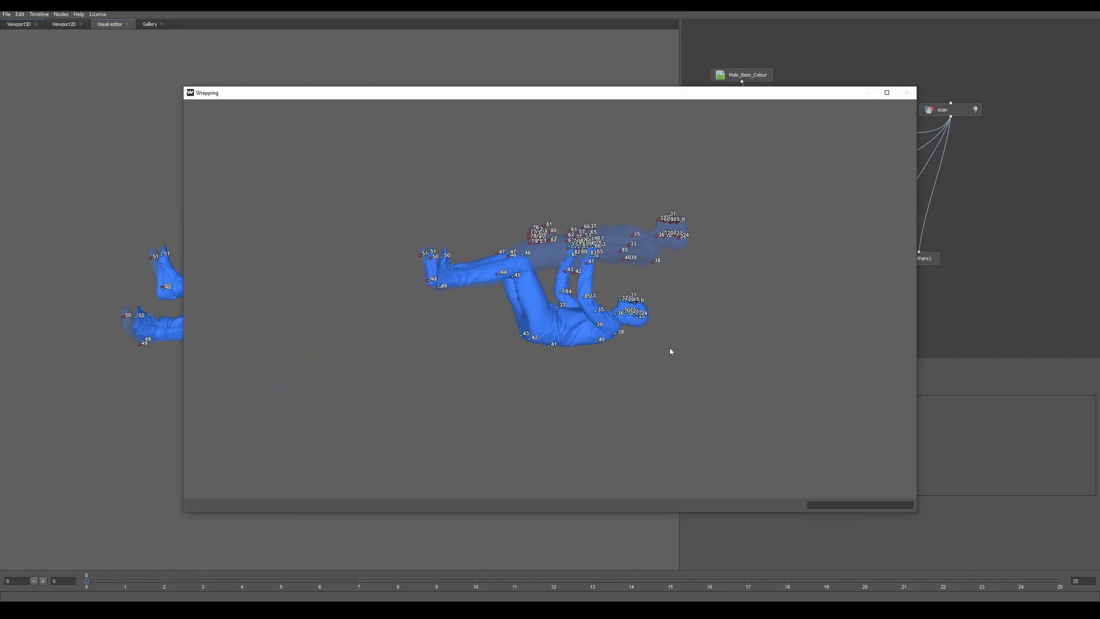
{"action": "left_click_drag", "start_coordinate": [675, 408], "coordinate": [672, 351]}
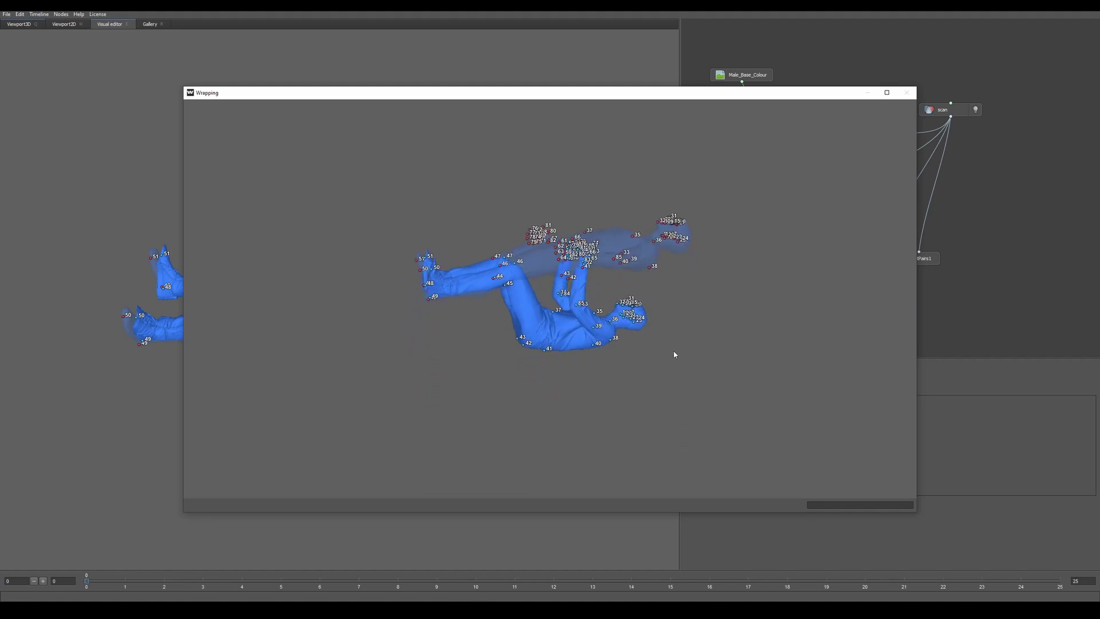
{"action": "right_click_drag", "start_coordinate": [574, 249], "coordinate": [703, 263]}
{"action": "middle_click_drag", "start_coordinate": [710, 264], "coordinate": [678, 297]}
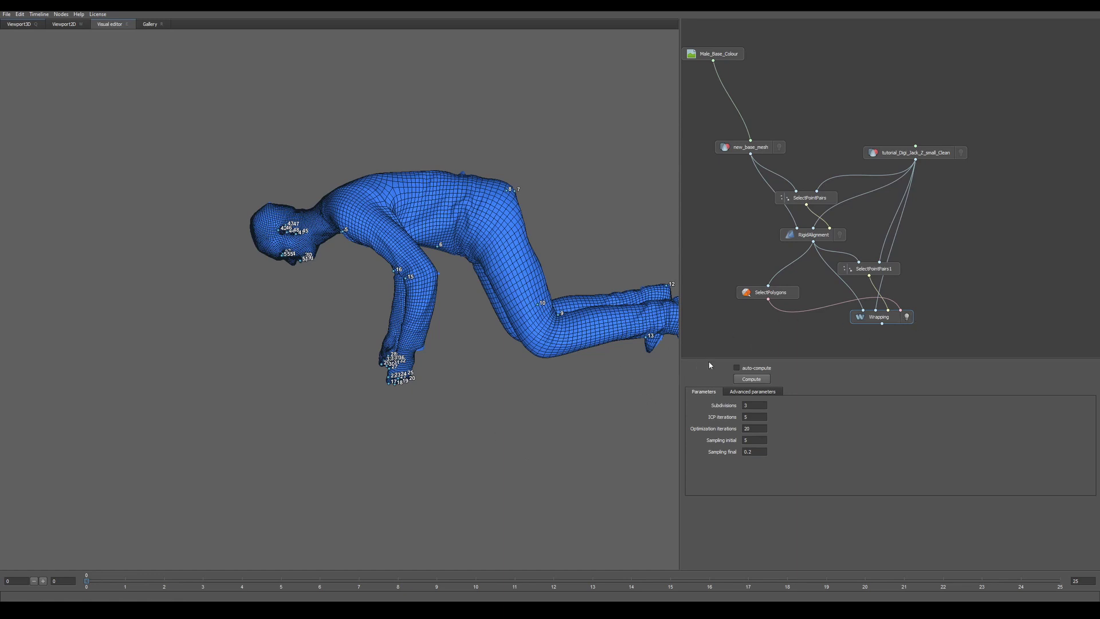
{"action": "left_click_drag", "start_coordinate": [600, 395], "coordinate": [713, 287], "text": "alt"}
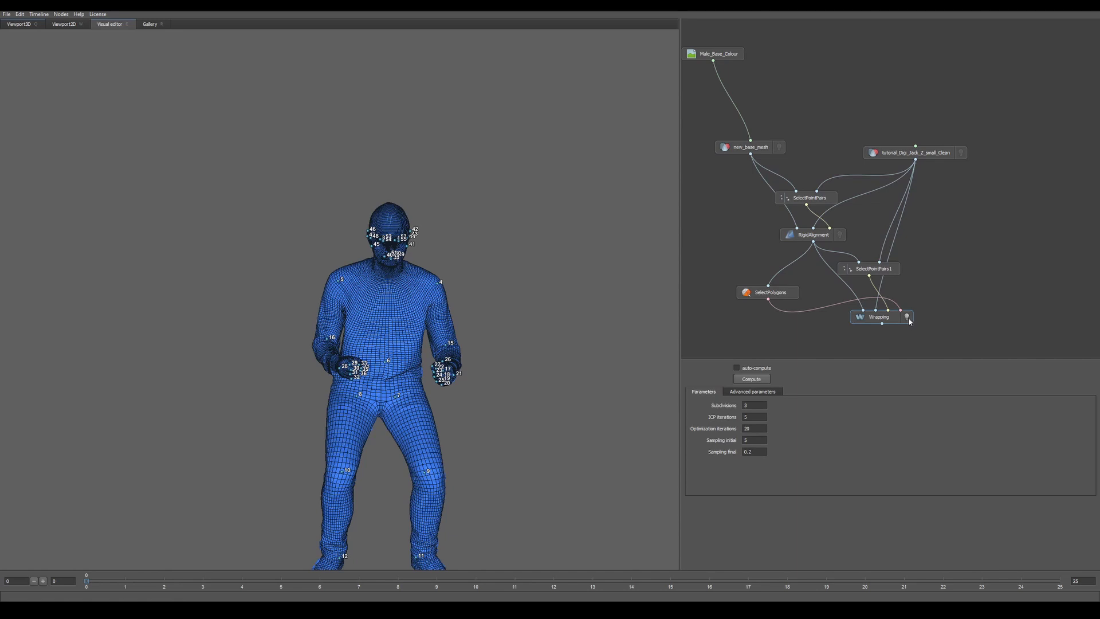
- Show the wrapped mesh in the 3D viewport and disconnect the Male_Base_Colour texture from new_base_mesh
{"action": "scroll", "coordinate": [551, 325], "scroll_direction": "up", "scroll_amount": 3}
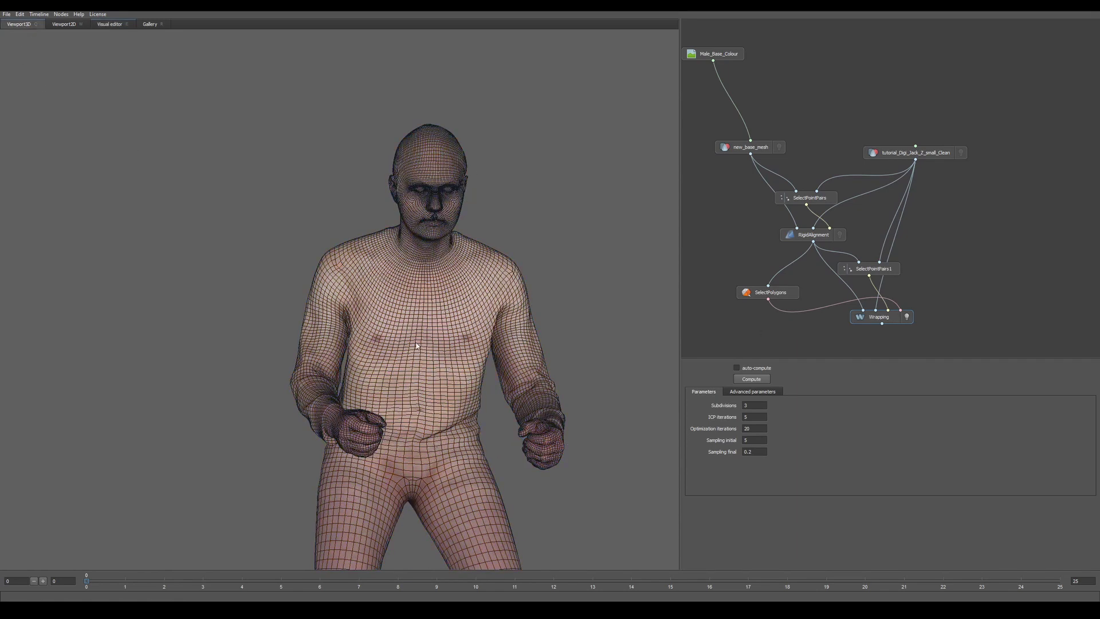
{"action": "scroll", "coordinate": [408, 332], "scroll_direction": "down", "scroll_amount": 2}
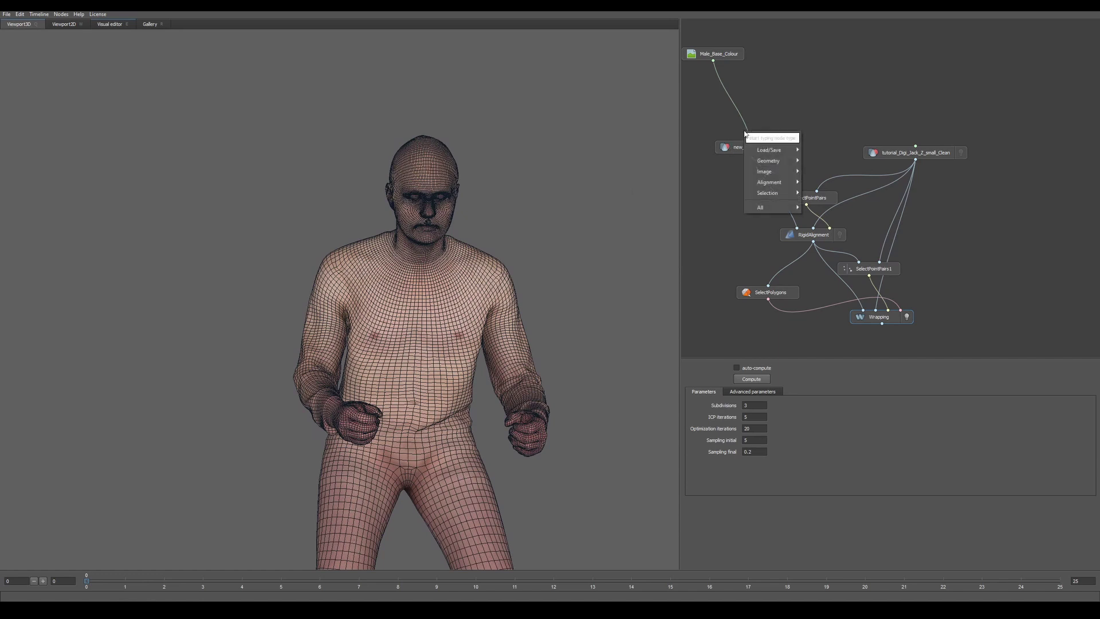
{"action": "left_click_drag", "start_coordinate": [748, 116], "coordinate": [727, 68]}
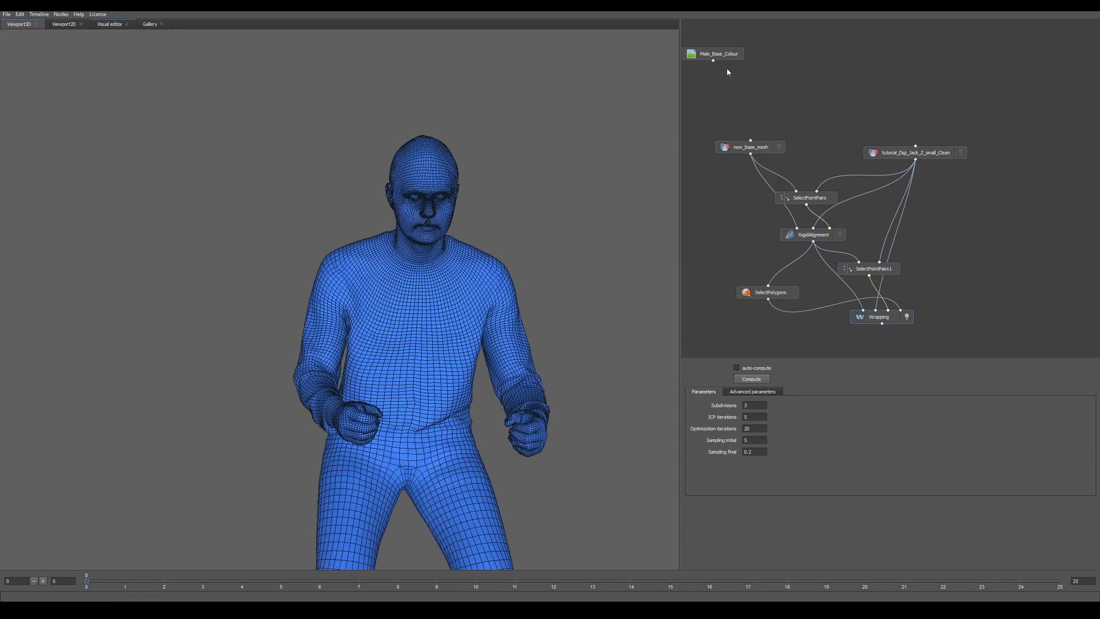
{"action": "left_click", "coordinate": [746, 148]}
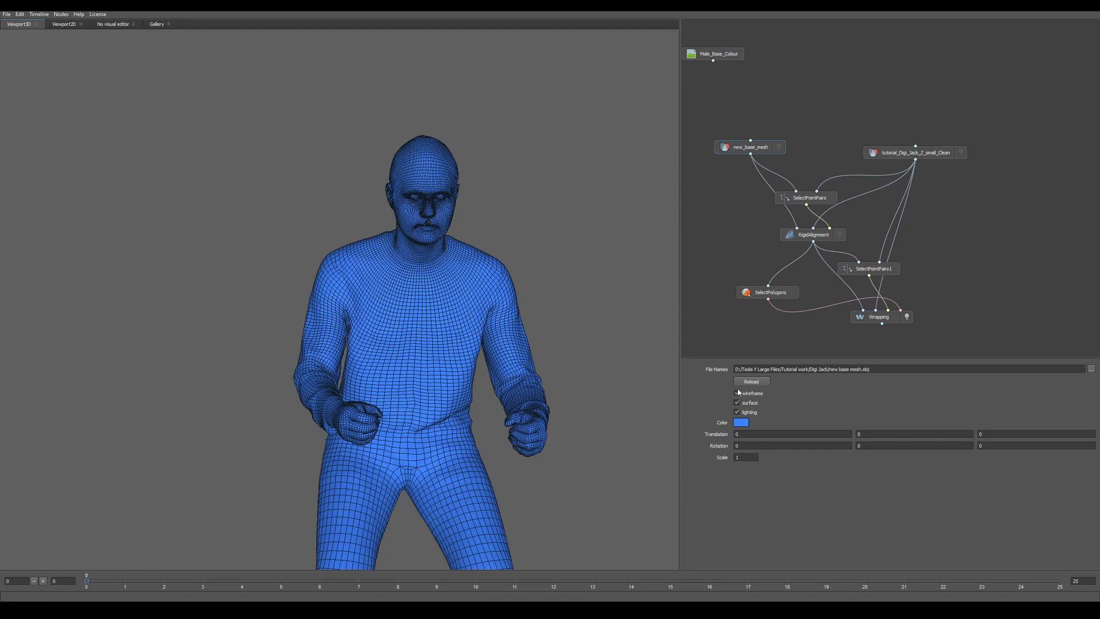
{"action": "scroll", "coordinate": [573, 344], "scroll_direction": "down", "scroll_amount": 2}
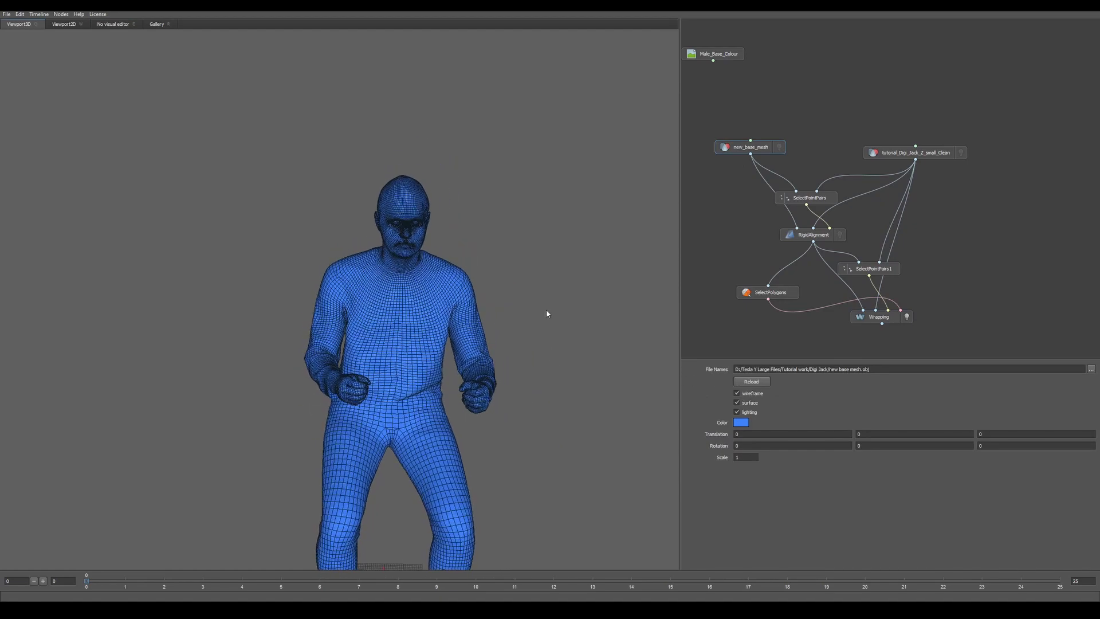
- Examine the wrapped mesh's face up close, especially the area between the nose and upper lip
{"action": "left_click_drag", "start_coordinate": [546, 309], "coordinate": [436, 291]}
{"action": "scroll", "coordinate": [436, 291], "scroll_direction": "up", "scroll_amount": 5}
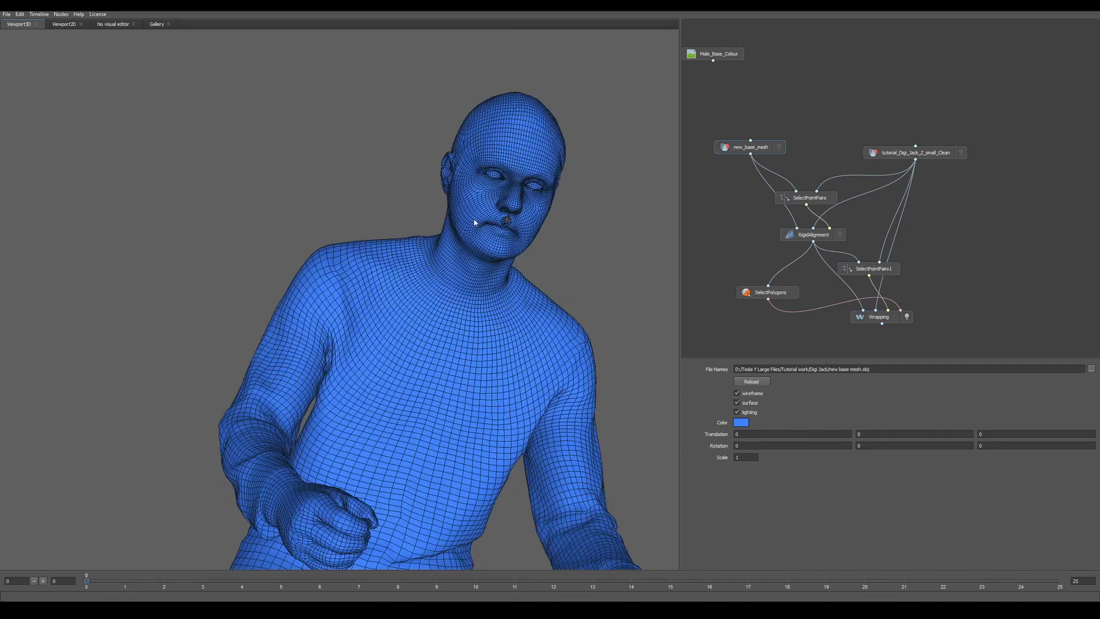
{"action": "left_click_drag", "start_coordinate": [459, 208], "coordinate": [553, 284]}
{"action": "scroll", "coordinate": [530, 252], "scroll_direction": "up", "scroll_amount": 3}
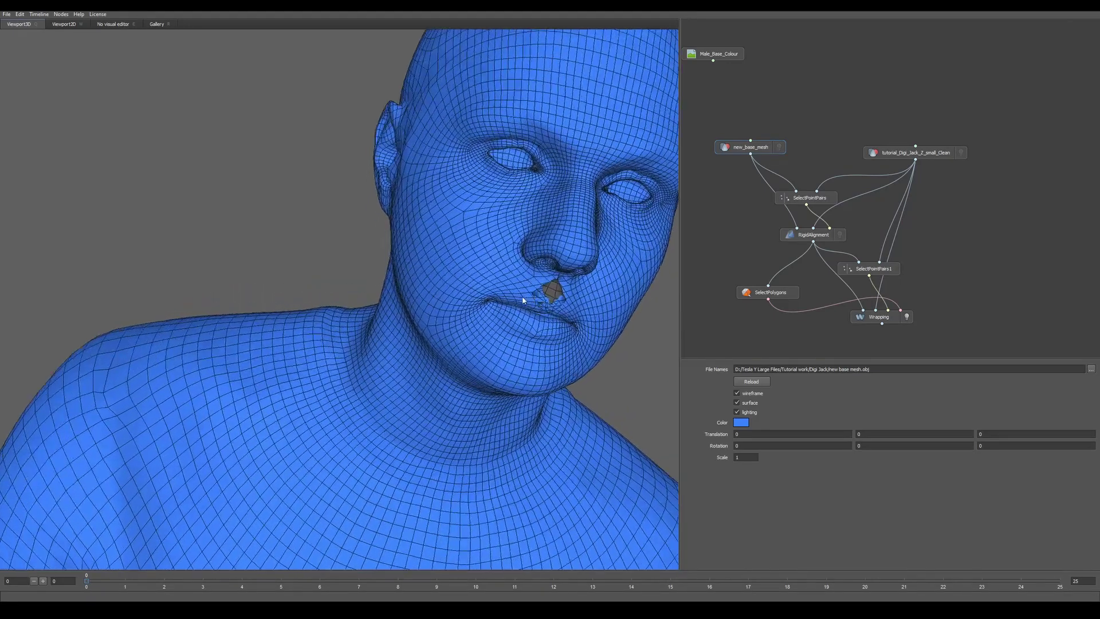
{"action": "scroll", "coordinate": [573, 294], "scroll_direction": "up", "scroll_amount": 2}
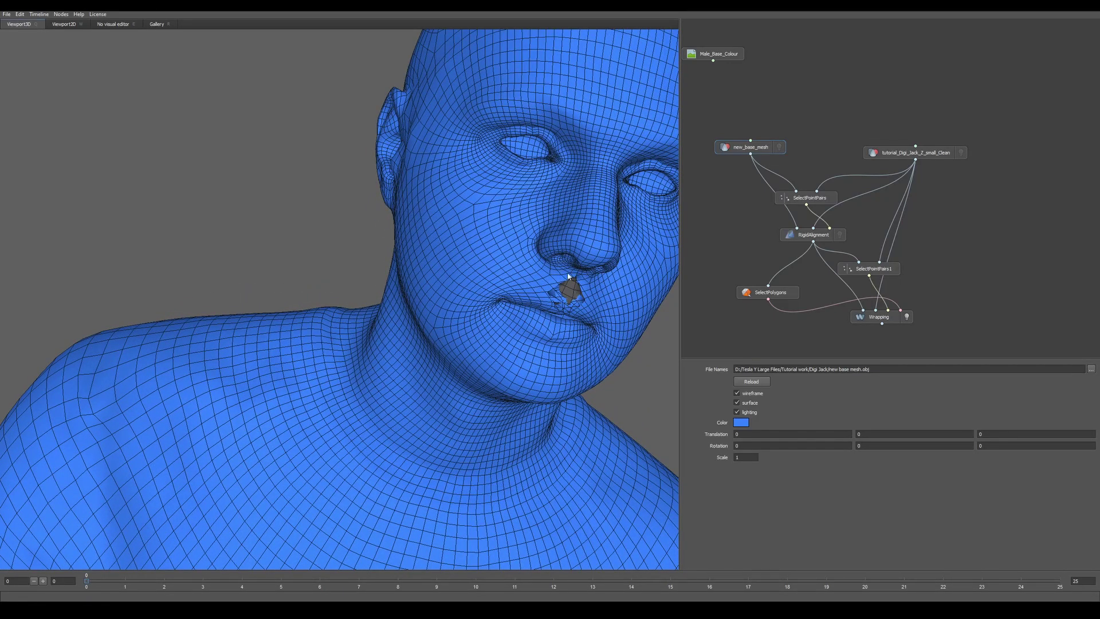
{"action": "scroll", "coordinate": [594, 287], "scroll_direction": "down", "scroll_amount": 3}
{"action": "left_click_drag", "start_coordinate": [550, 277], "coordinate": [444, 379]}
- Check the SelectPolygons selection around the base mesh's mouth and neck, and return to the Wrapping node
{"action": "left_click", "coordinate": [751, 294]}
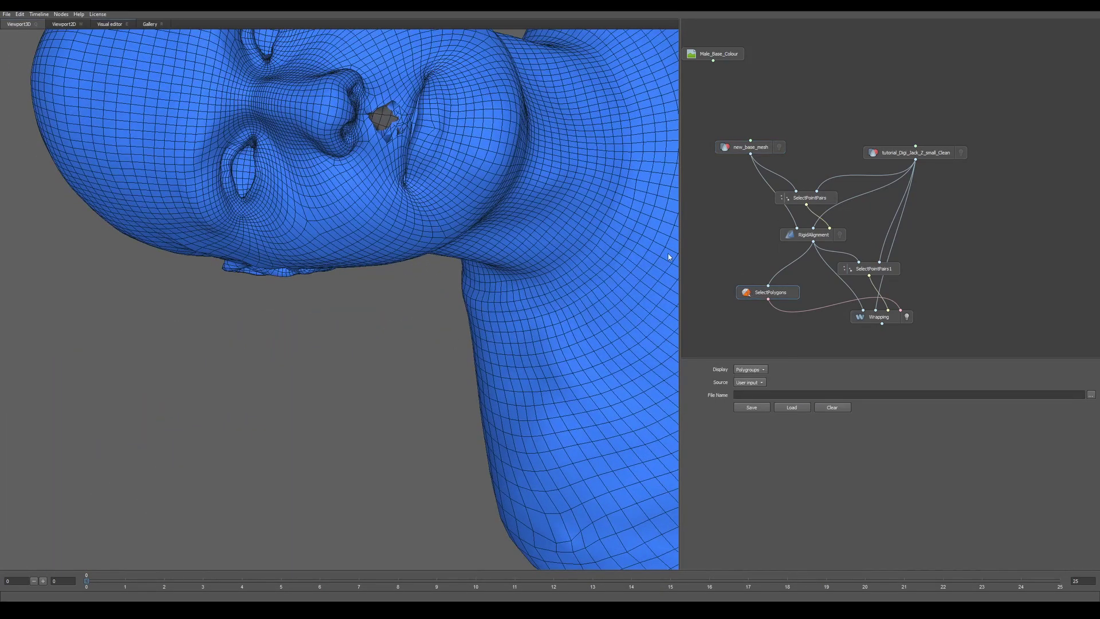
{"action": "left_click", "coordinate": [110, 24]}
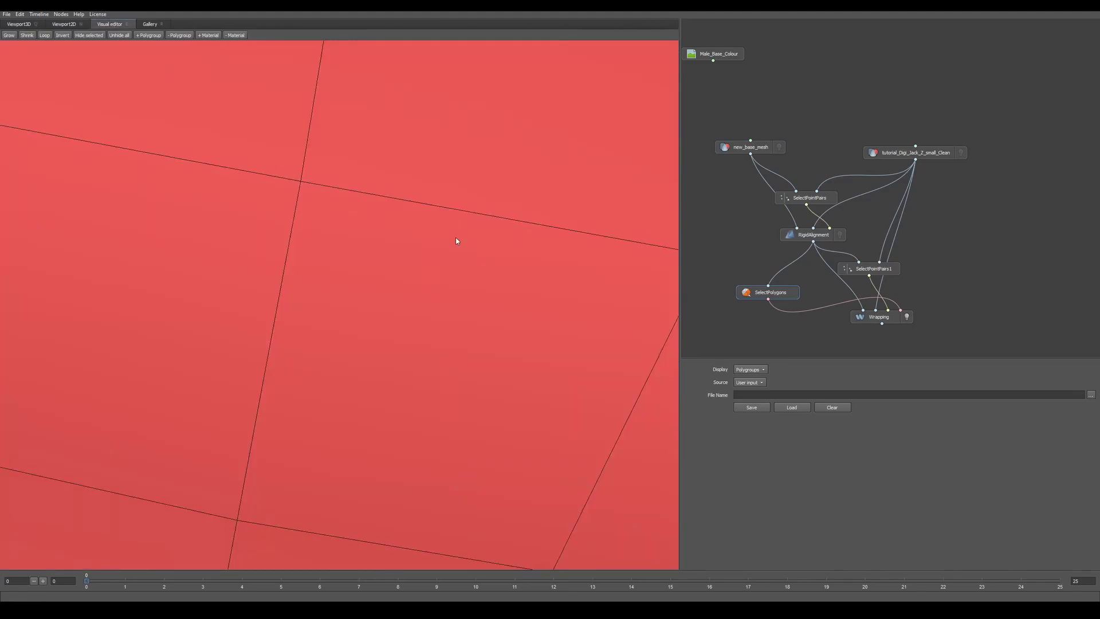
{"action": "scroll", "coordinate": [422, 215], "scroll_direction": "down", "scroll_amount": 5}
{"action": "scroll", "coordinate": [265, 232], "scroll_direction": "up", "scroll_amount": 4}
{"action": "scroll", "coordinate": [423, 277], "scroll_direction": "down", "scroll_amount": 3}
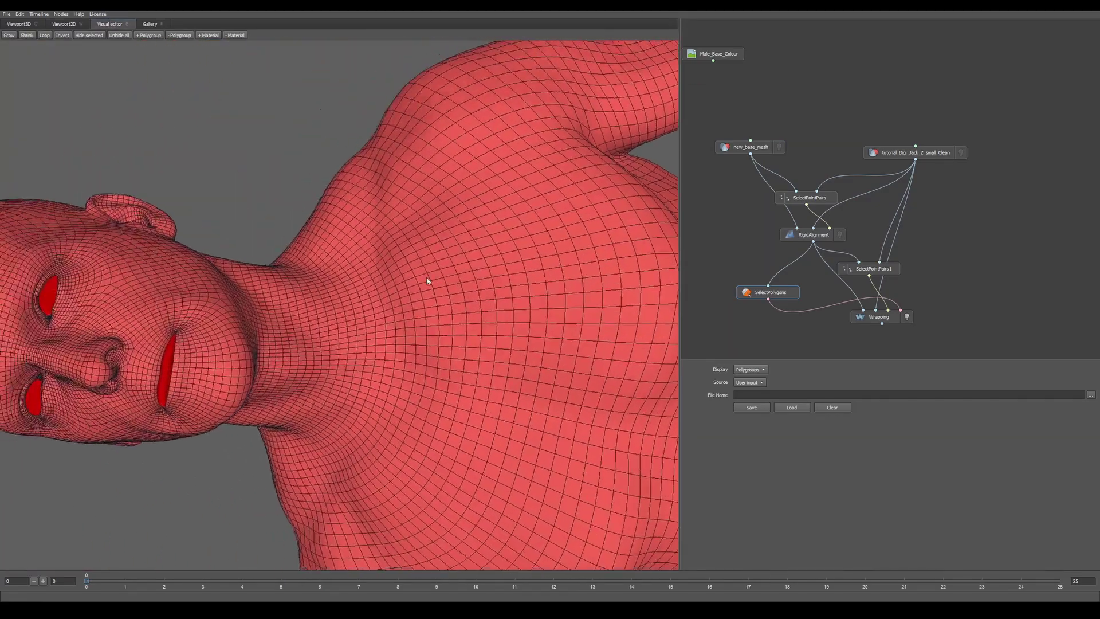
{"action": "scroll", "coordinate": [346, 263], "scroll_direction": "up", "scroll_amount": 5}
{"action": "left_click_drag", "start_coordinate": [289, 299], "coordinate": [658, 271]}
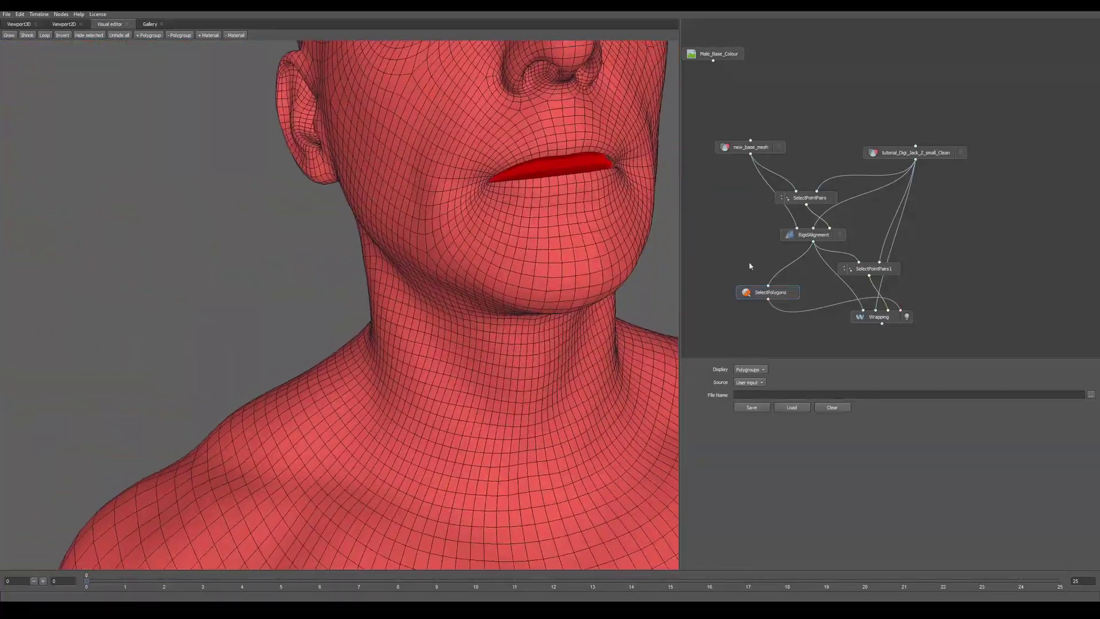
{"action": "left_click", "coordinate": [867, 320]}
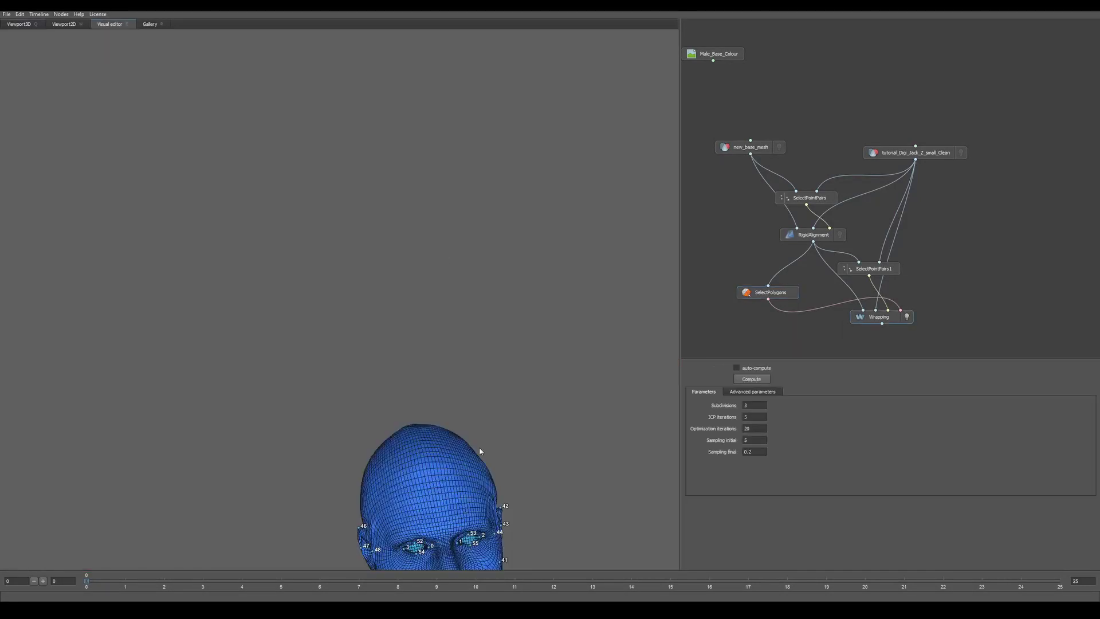
- Compare the upper-lip points of SelectPointPairs1 on the base mesh with those on the scan
{"action": "left_click_drag", "start_coordinate": [480, 451], "coordinate": [420, 246]}
{"action": "scroll", "coordinate": [601, 330], "scroll_direction": "up", "scroll_amount": 5}
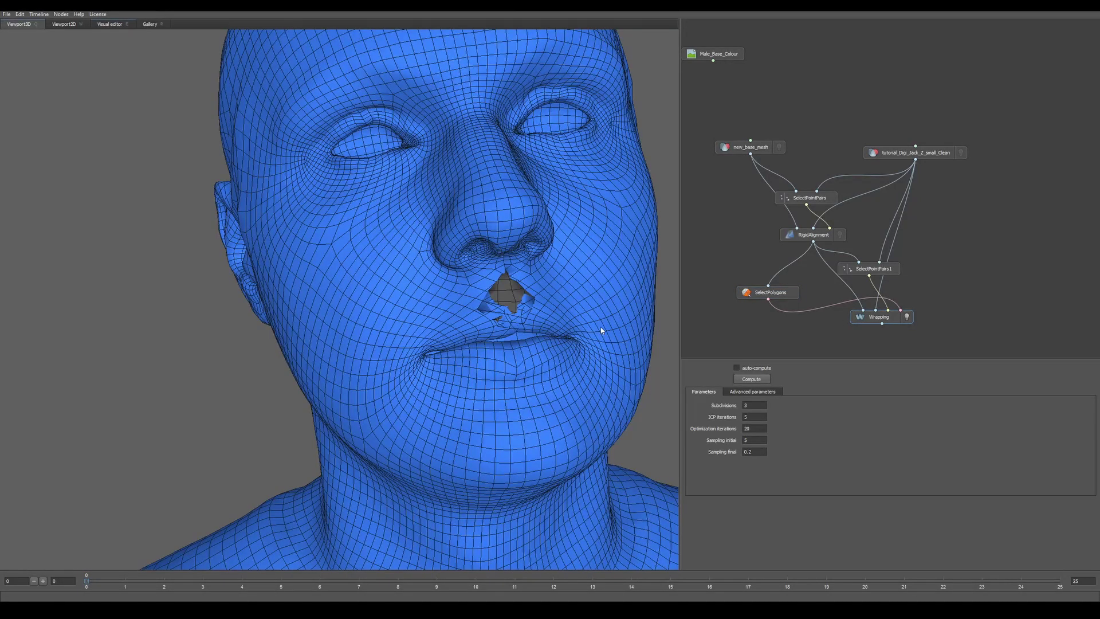
{"action": "left_click", "coordinate": [888, 273]}
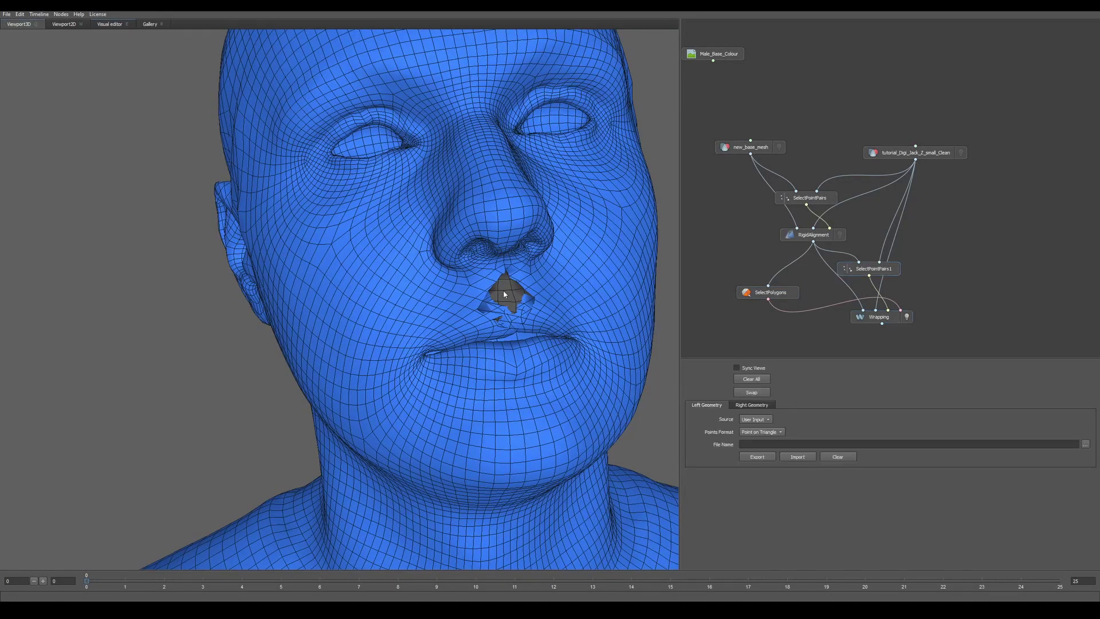
{"action": "left_click", "coordinate": [111, 25]}
{"action": "scroll", "coordinate": [197, 262], "scroll_direction": "down", "scroll_amount": 3}
{"action": "scroll", "coordinate": [196, 263], "scroll_direction": "up", "scroll_amount": 5}
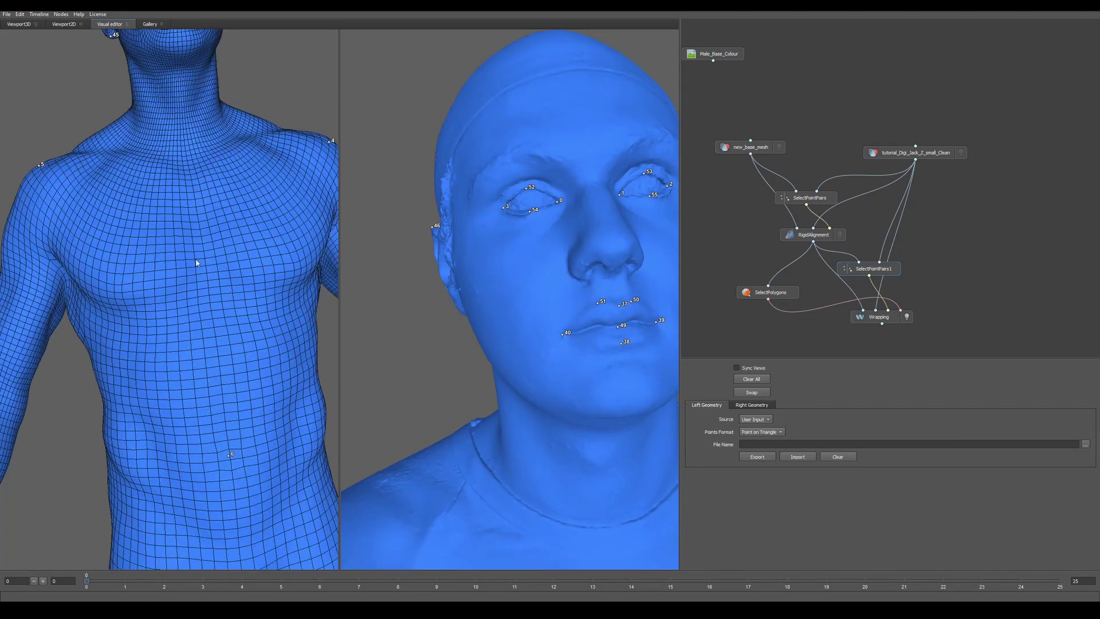
{"action": "scroll", "coordinate": [197, 263], "scroll_direction": "down", "scroll_amount": 3}
{"action": "scroll", "coordinate": [197, 269], "scroll_direction": "up", "scroll_amount": 5}
{"action": "scroll", "coordinate": [196, 285], "scroll_direction": "down", "scroll_amount": 1}
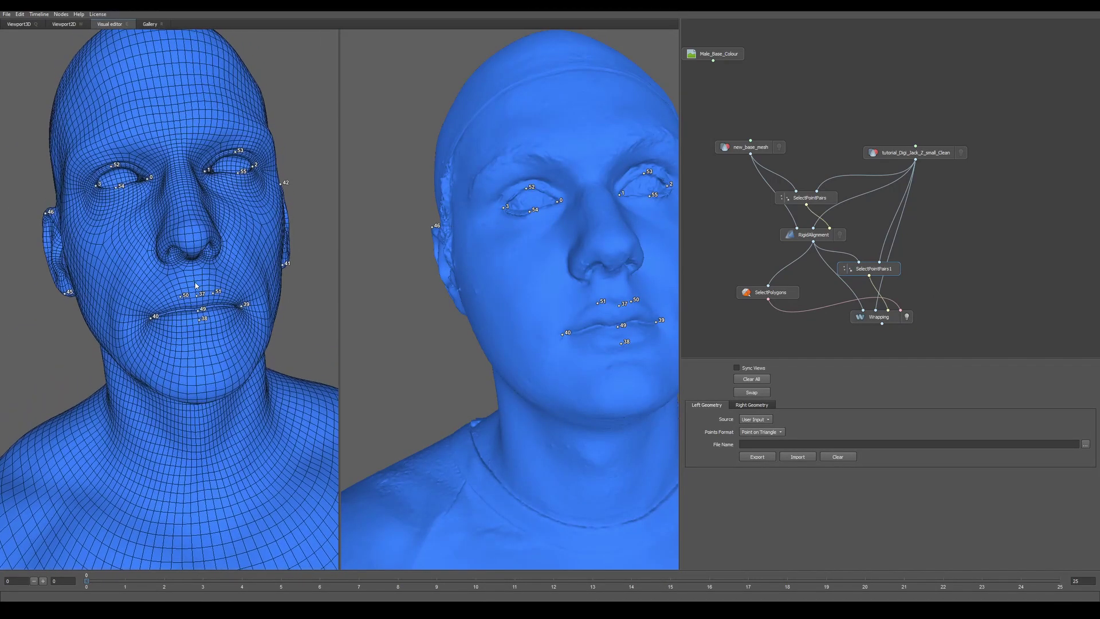
{"action": "scroll", "coordinate": [195, 285], "scroll_direction": "up", "scroll_amount": 4}
{"action": "scroll", "coordinate": [244, 313], "scroll_direction": "down", "scroll_amount": 3}
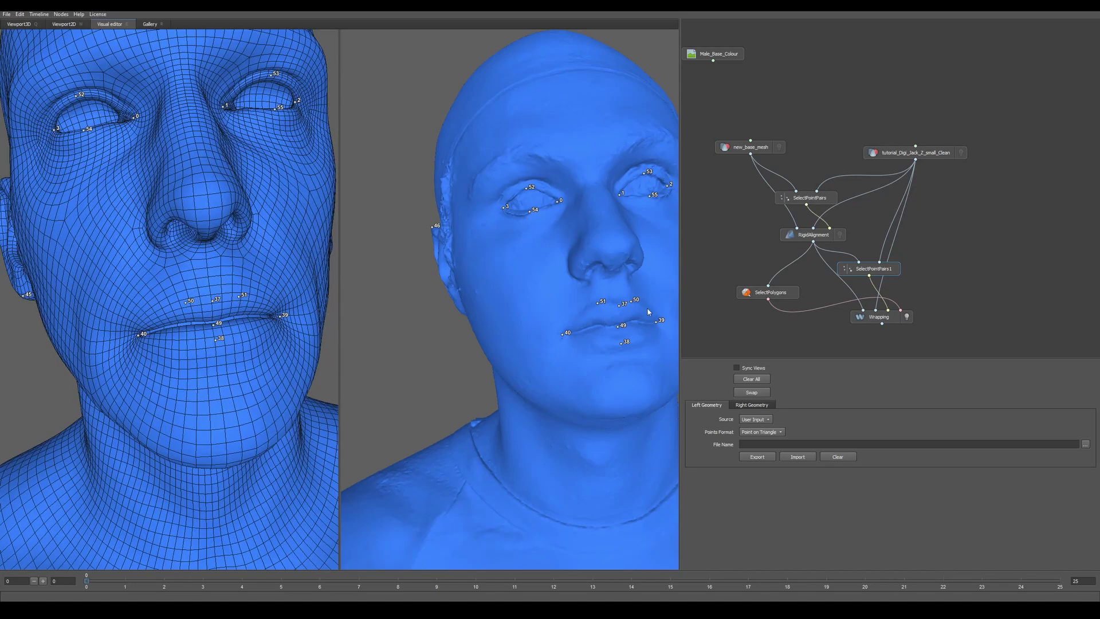
- Remove points 50 and 51 from the base mesh's upper lip and place them again in swapped positions to match the scan
{"action": "left_click", "coordinate": [240, 296], "text": "ctrl"}
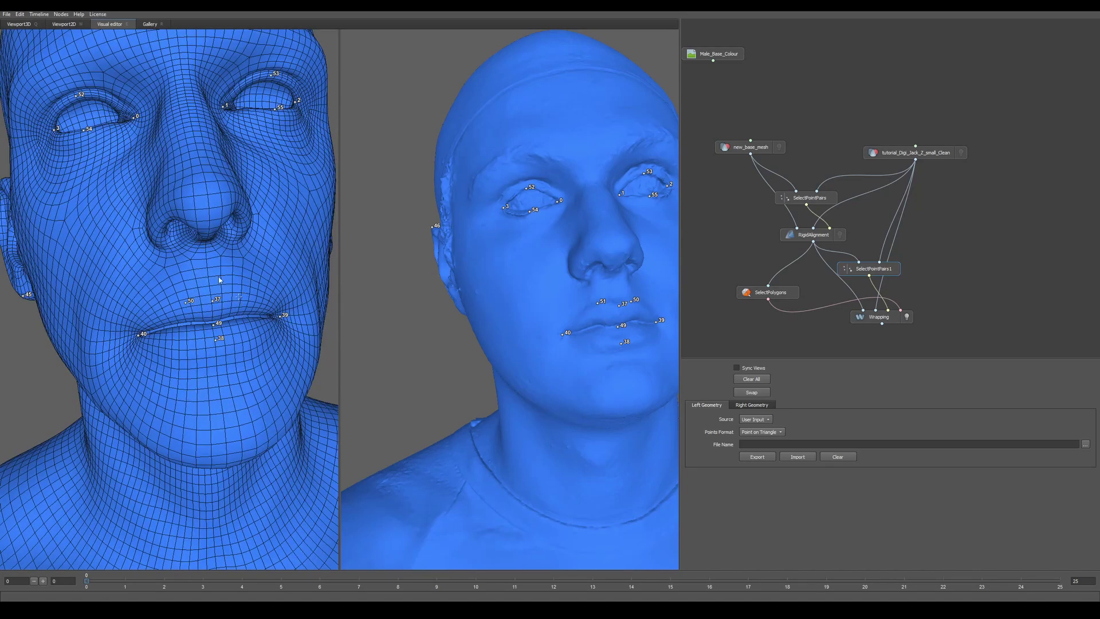
{"action": "left_click", "coordinate": [184, 292]}
{"action": "left_click", "coordinate": [236, 299]}
{"action": "left_click", "coordinate": [184, 292], "text": "ctrl"}
{"action": "left_click", "coordinate": [192, 303]}
{"action": "scroll", "coordinate": [291, 276], "scroll_direction": "down", "scroll_amount": 5}
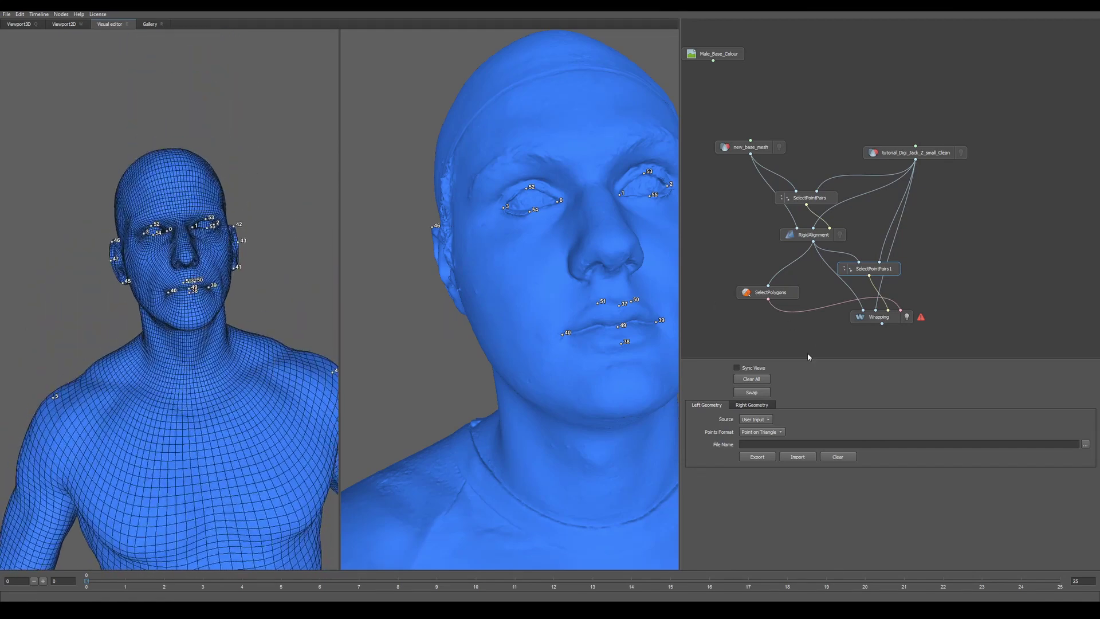
- Recompute the Wrapping node and inspect the wrapped face, torso, hands and legs from several angles
{"action": "left_click", "coordinate": [868, 320]}
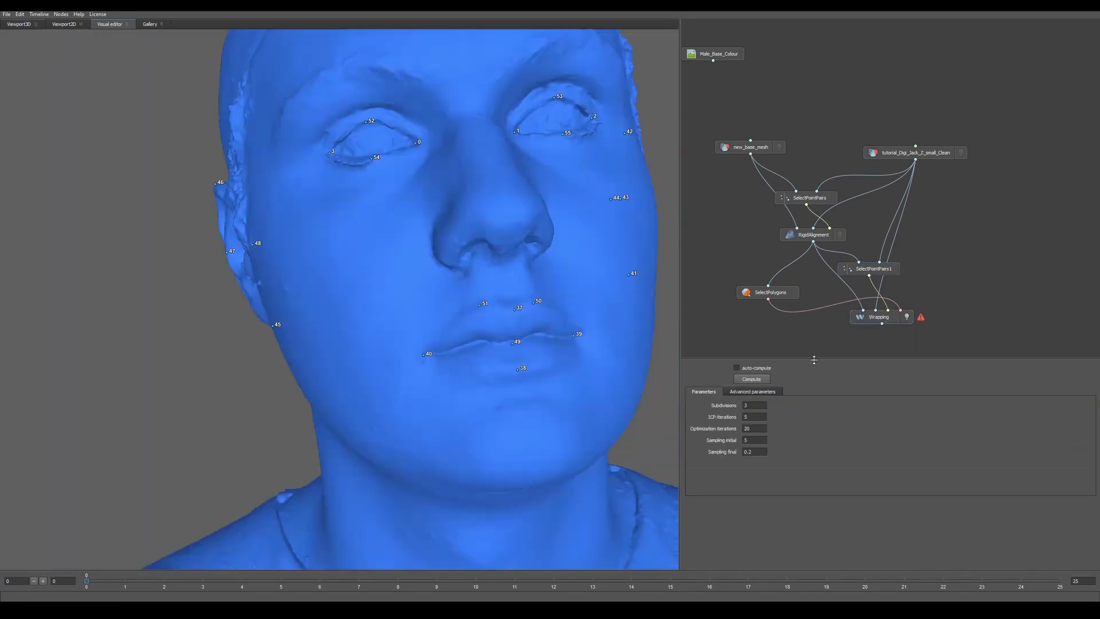
{"action": "left_click", "coordinate": [751, 379]}
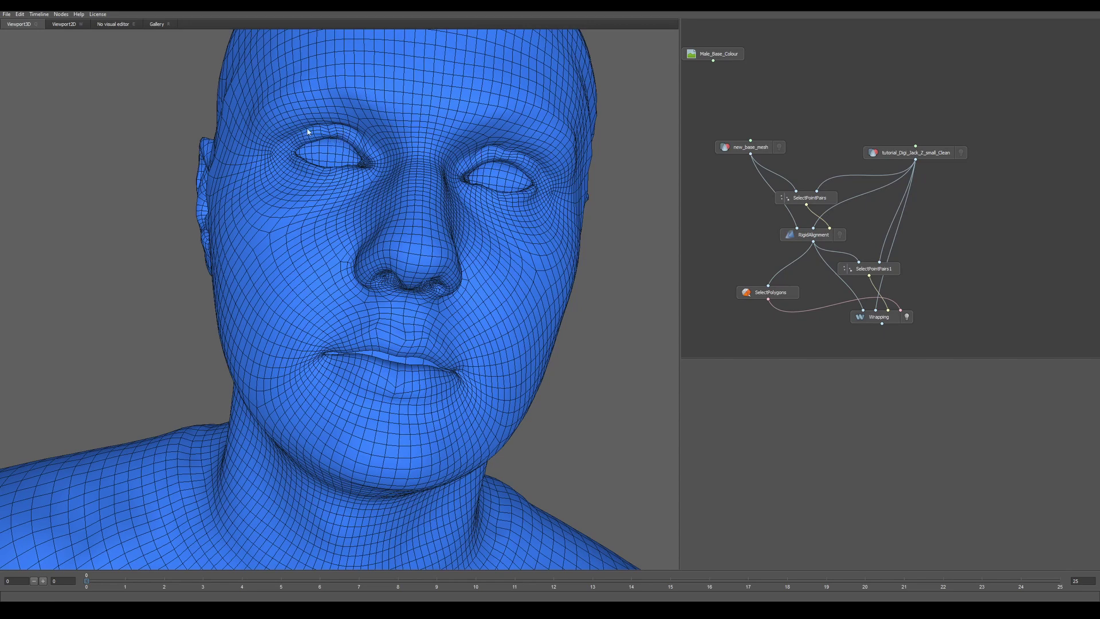
{"action": "scroll", "coordinate": [533, 298], "scroll_direction": "down", "scroll_amount": 5}
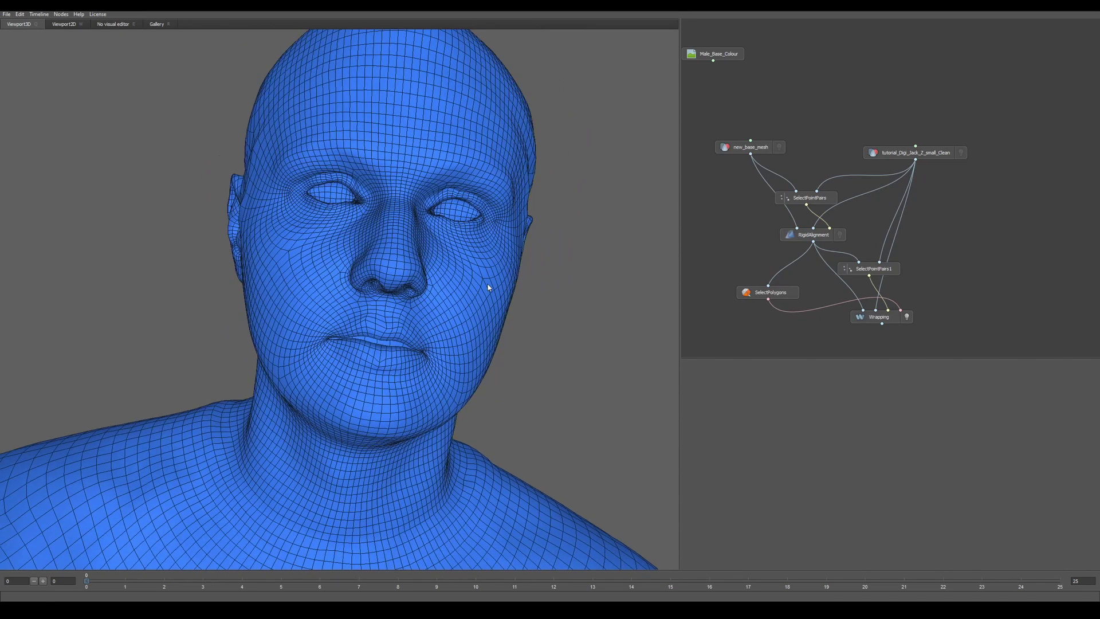
{"action": "left_click_drag", "start_coordinate": [395, 276], "coordinate": [421, 294]}
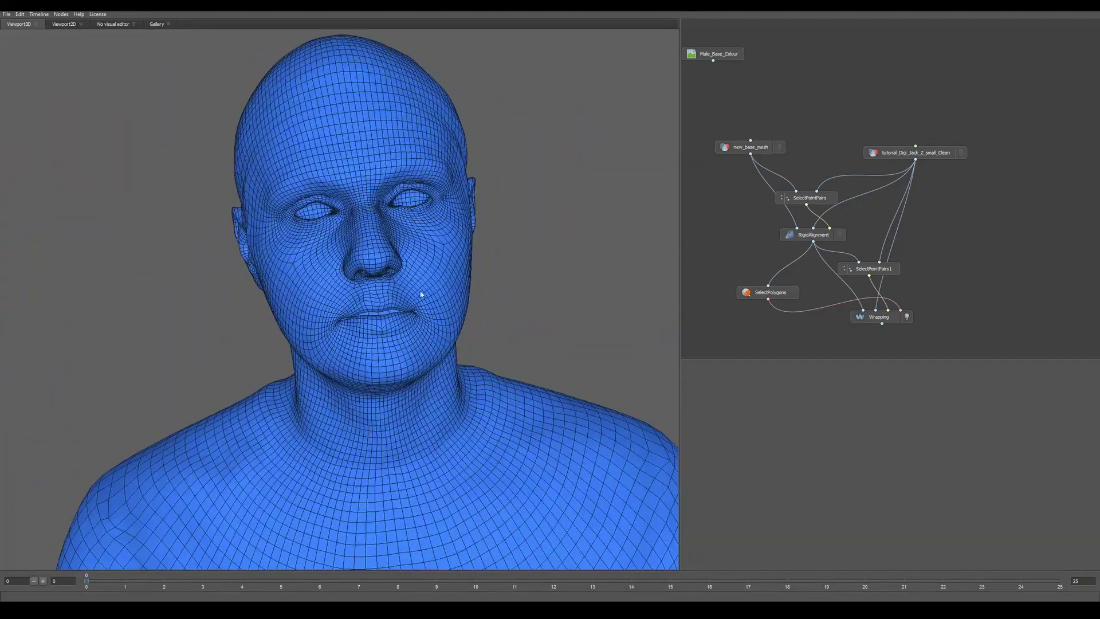
{"action": "scroll", "coordinate": [436, 198], "scroll_direction": "down", "scroll_amount": 5}
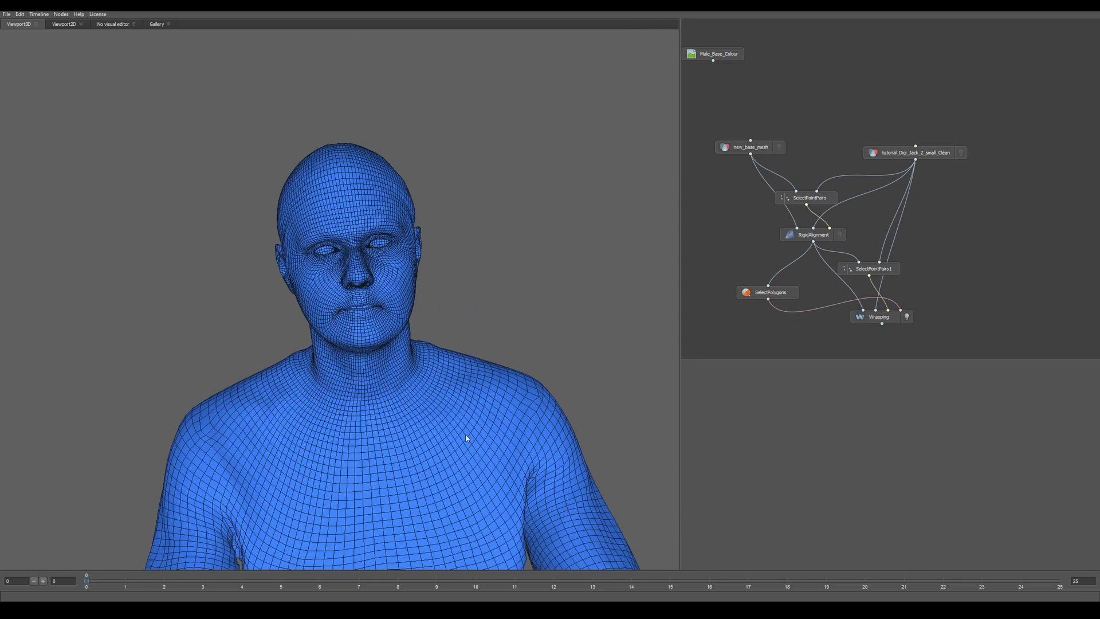
{"action": "left_click_drag", "start_coordinate": [465, 438], "coordinate": [430, 133]}
{"action": "left_click_drag", "start_coordinate": [493, 381], "coordinate": [319, 387]}
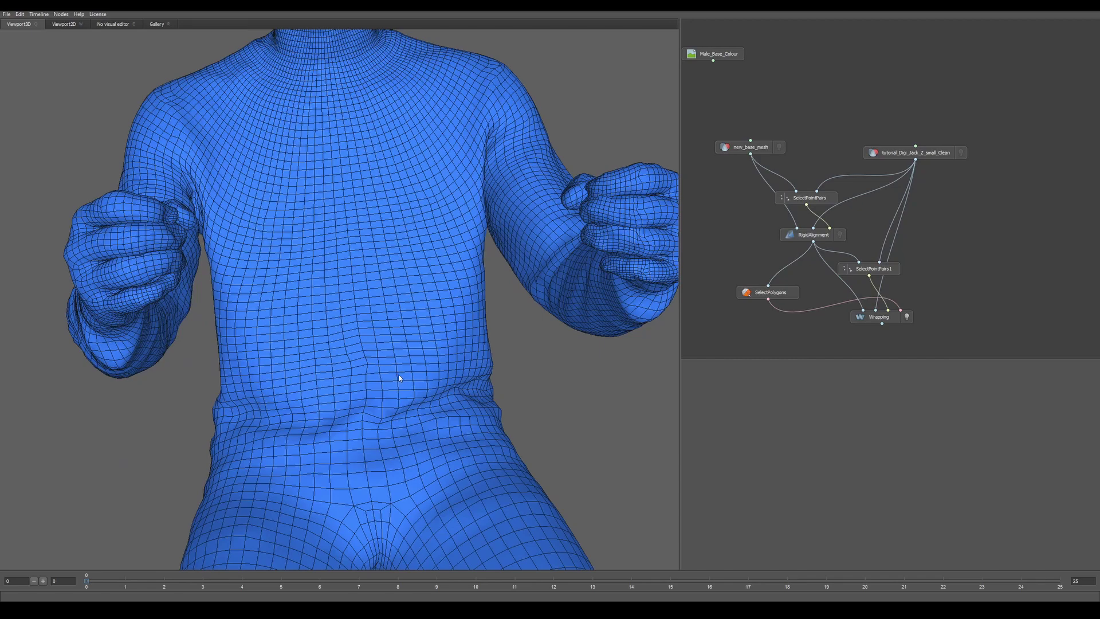
{"action": "scroll", "coordinate": [400, 375], "scroll_direction": "down", "scroll_amount": 3}
{"action": "left_click_drag", "start_coordinate": [400, 376], "coordinate": [538, 400]}
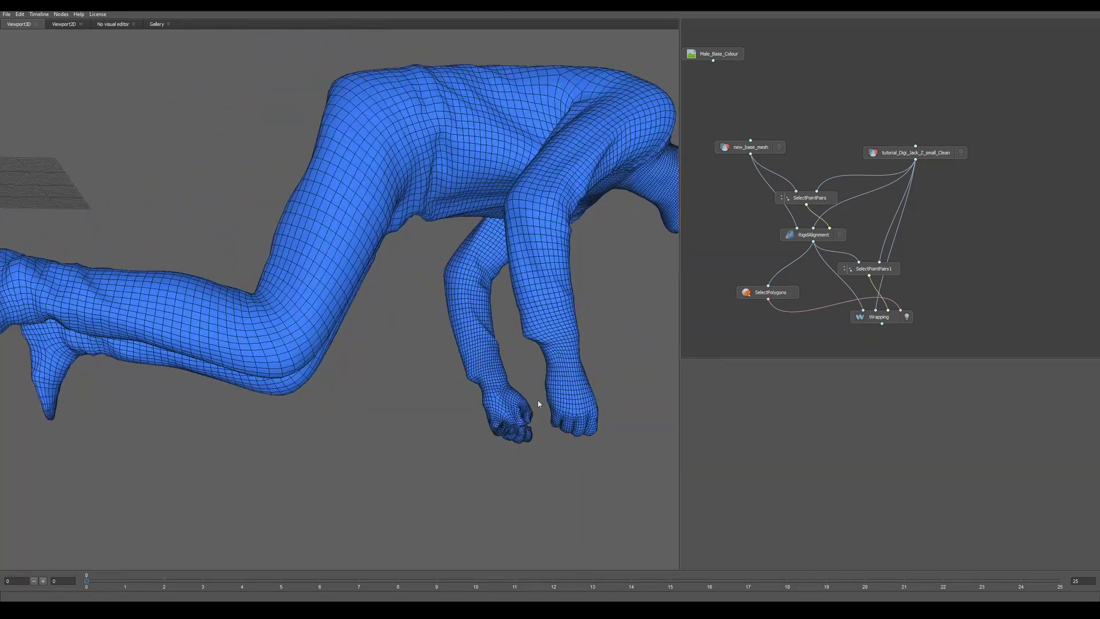
- Overlay the clean scan on the wrapped mesh and compare the two around the sleeves, hands and torso
{"action": "left_click", "coordinate": [866, 319]}
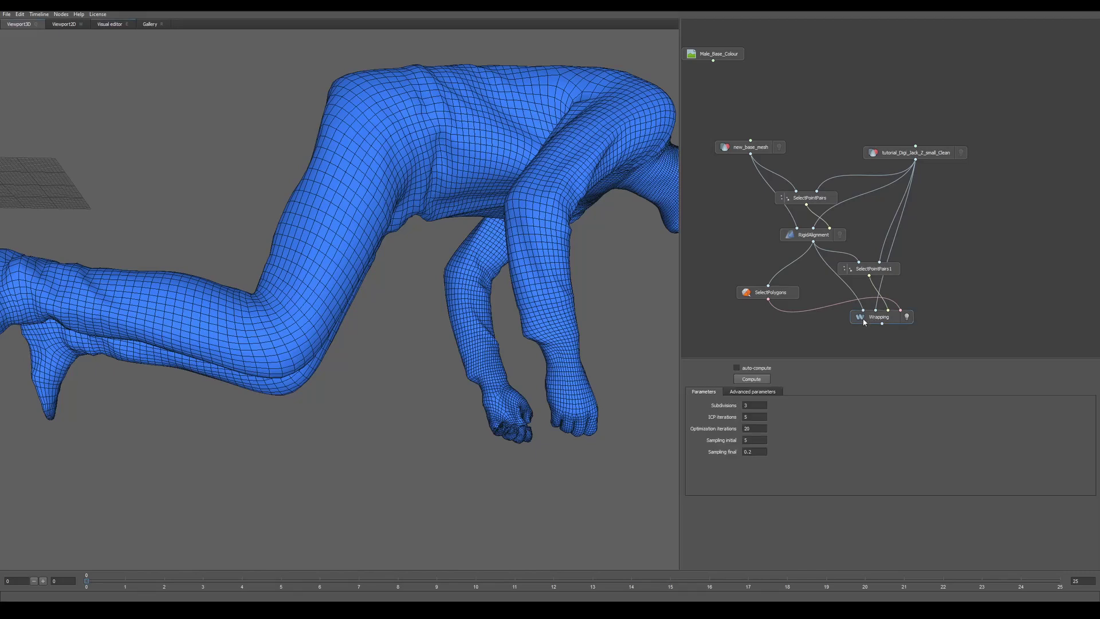
{"action": "left_click", "coordinate": [65, 24]}
{"action": "left_click", "coordinate": [20, 25]}
{"action": "left_click", "coordinate": [961, 155]}
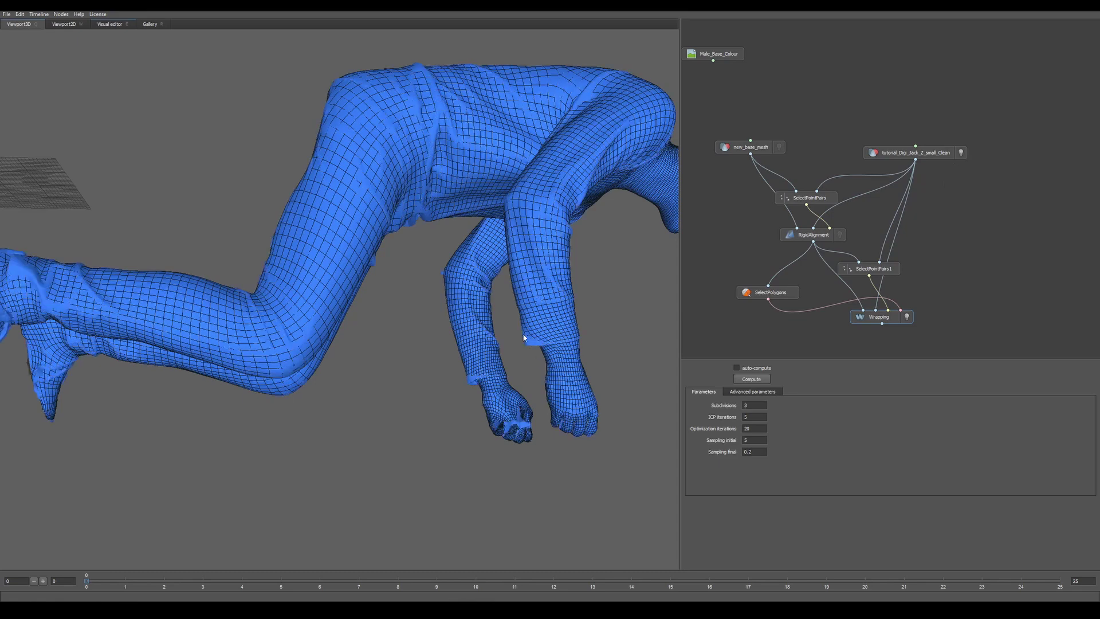
{"action": "scroll", "coordinate": [522, 359], "scroll_direction": "up", "scroll_amount": 8}
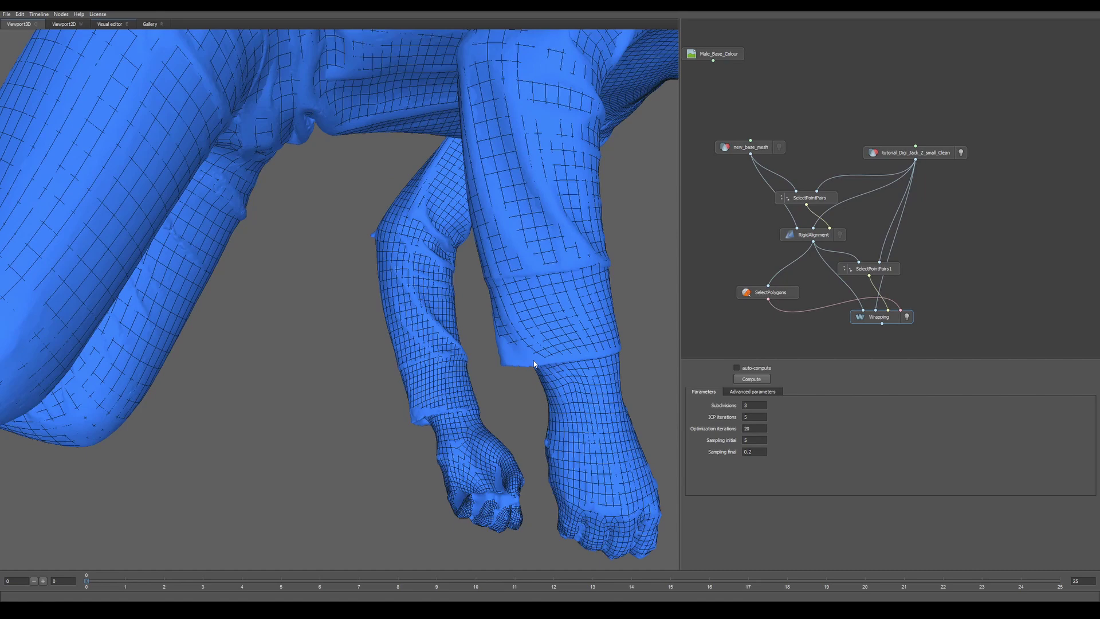
{"action": "left_click", "coordinate": [783, 359]}
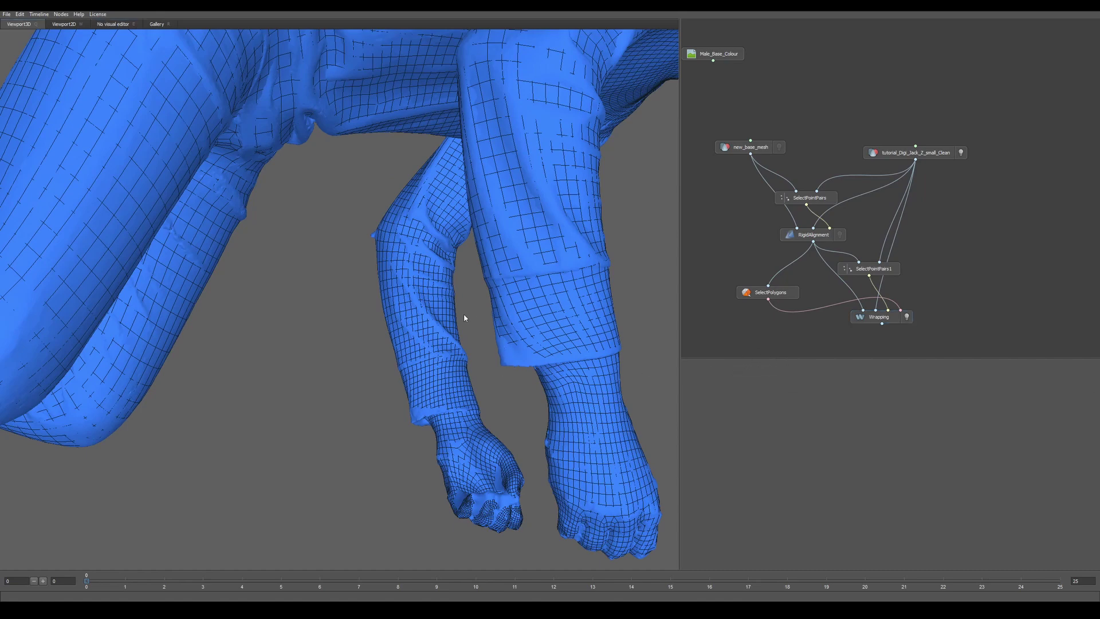
{"action": "left_click_drag", "start_coordinate": [462, 314], "coordinate": [339, 230]}
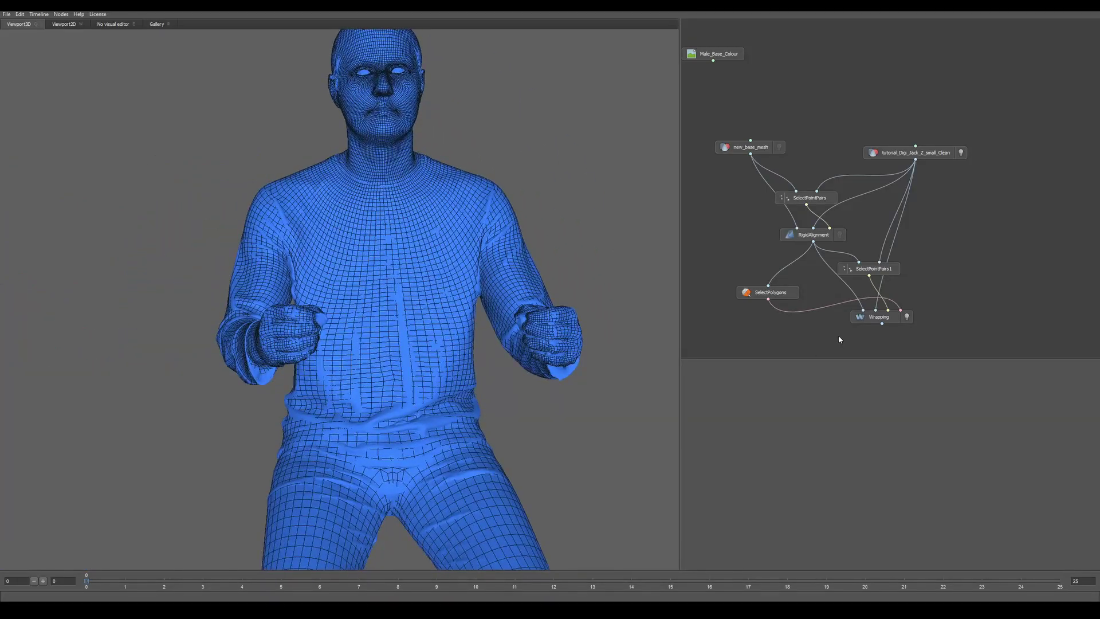
- Add a SubdivideGeom node and connect it to the output of the Wrapping node
{"action": "key", "text": "Tab"}
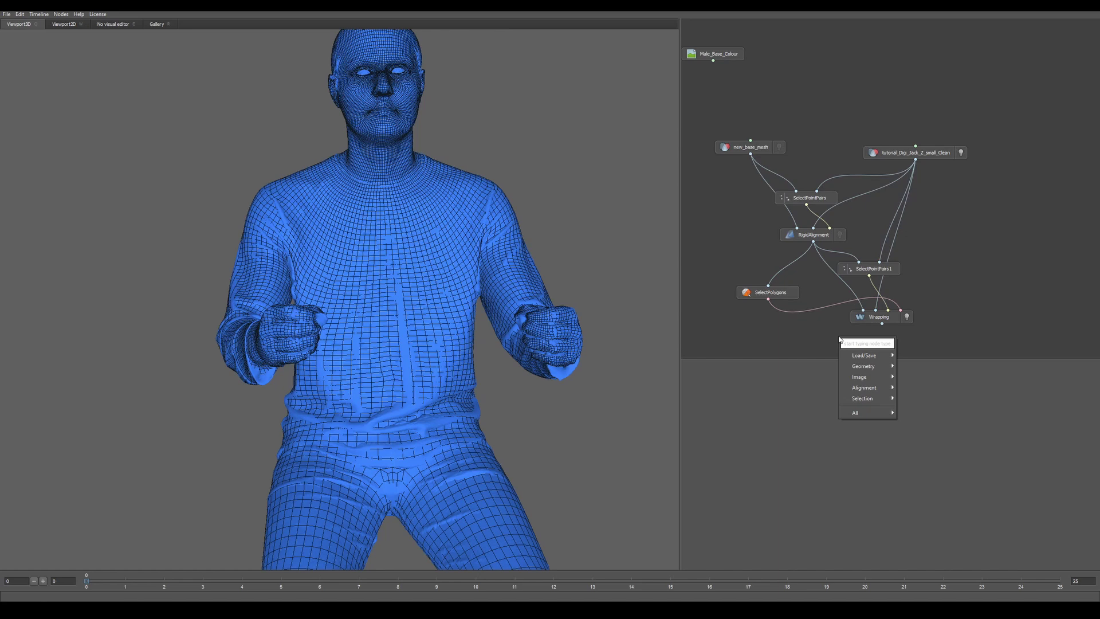
{"action": "type", "text": "sub"}
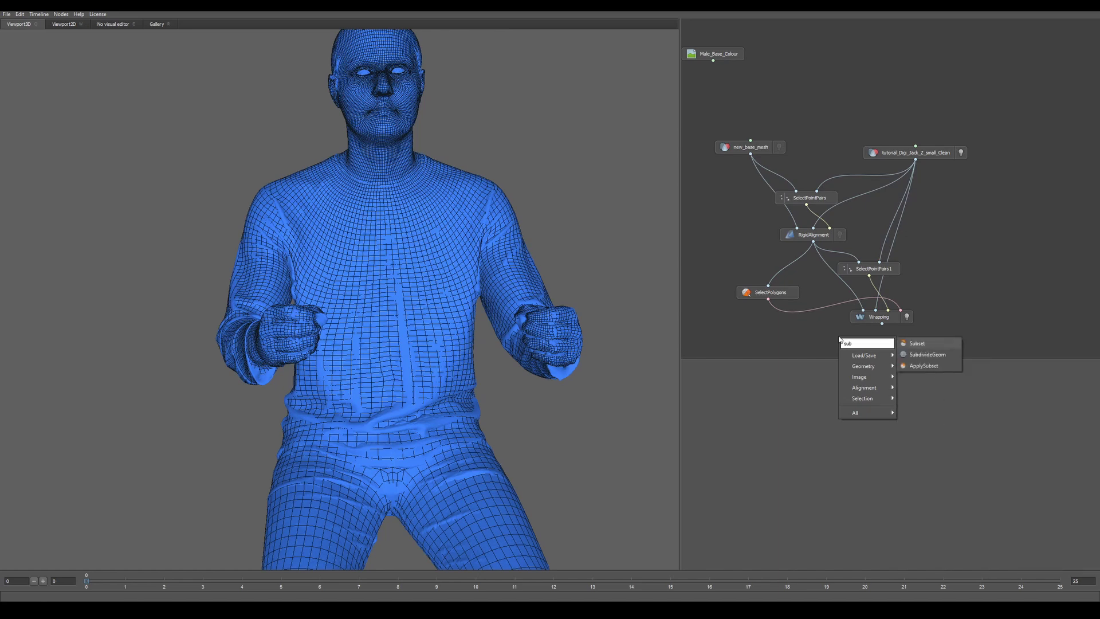
{"action": "key", "text": "Down"}
{"action": "key", "text": "Return"}
{"action": "left_click_drag", "start_coordinate": [840, 339], "coordinate": [884, 349]}
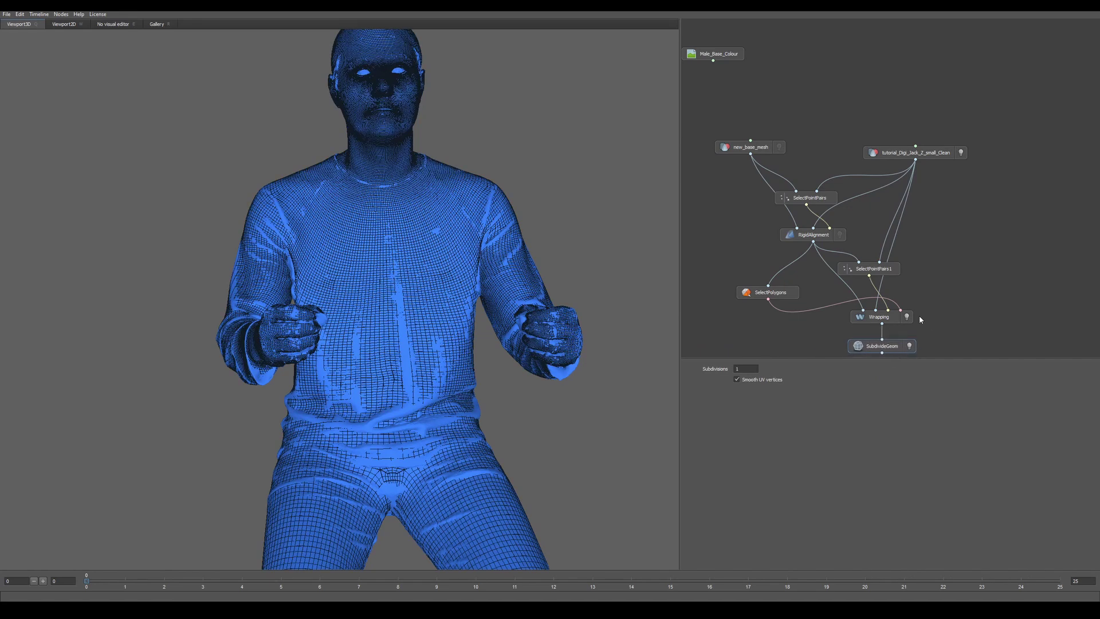
- Hide the scan and compare the wrapped mesh with the subdivided one, leaving only SubdivideGeom displayed
{"action": "left_click", "coordinate": [913, 345]}
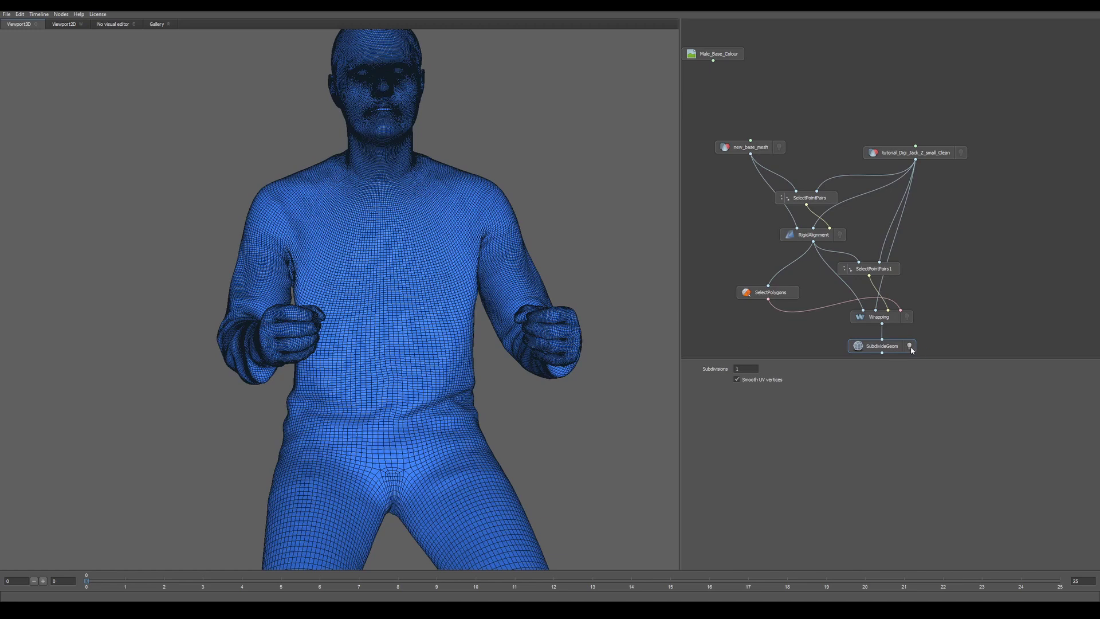
{"action": "left_click", "coordinate": [906, 317]}
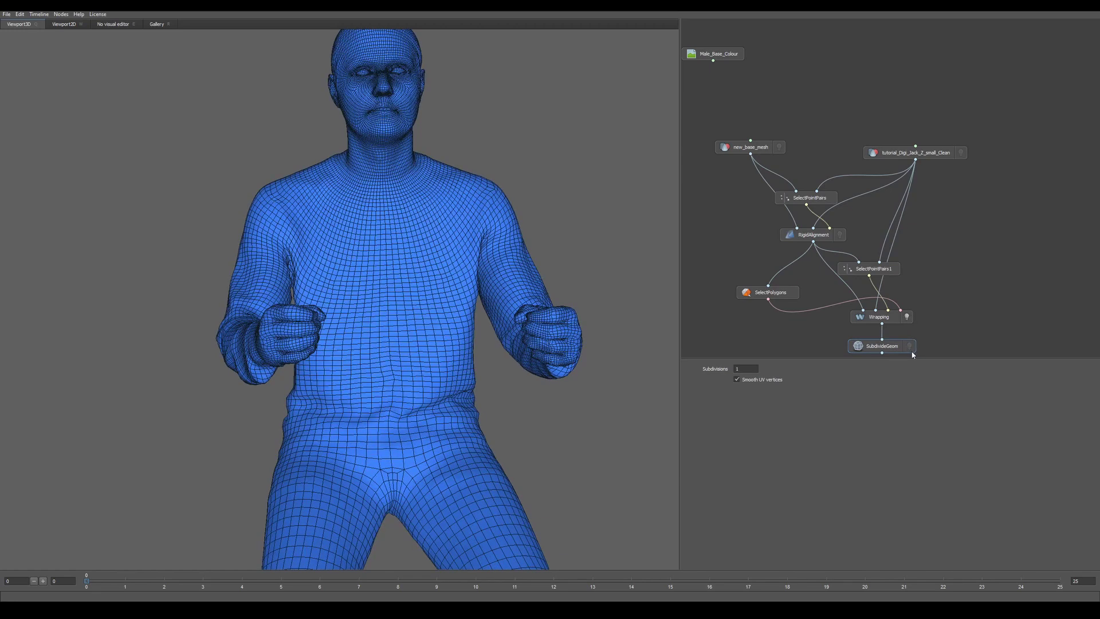
{"action": "left_click", "coordinate": [910, 346]}
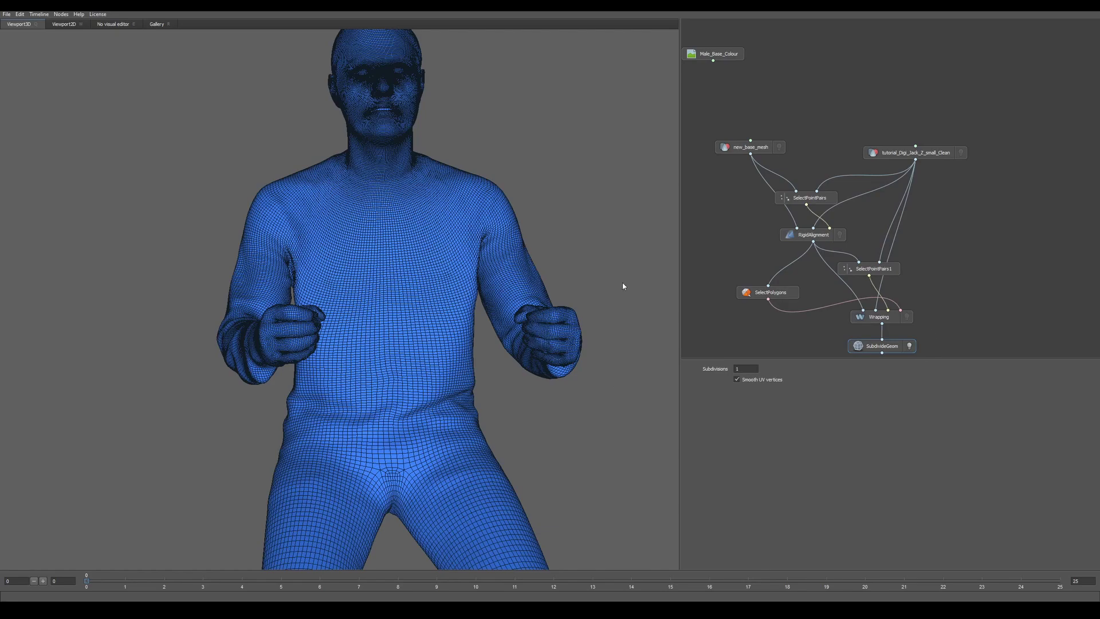
{"action": "left_click_drag", "start_coordinate": [527, 258], "coordinate": [553, 252]}
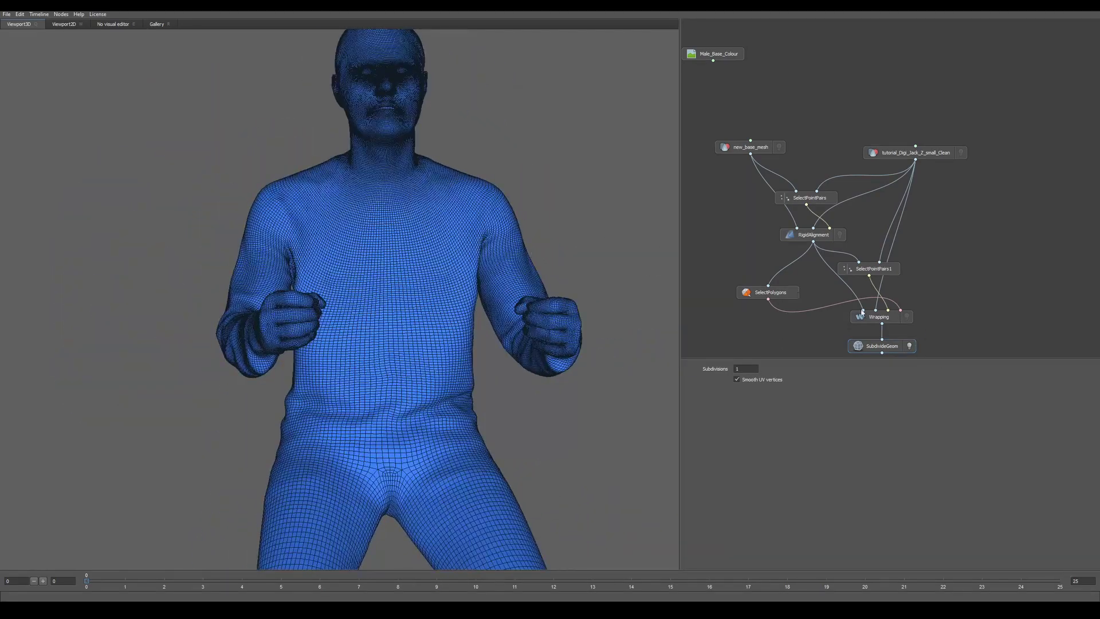
- Add a second SelectPolygons node below SubdivideGeom and connect it to the subdivided mesh
{"action": "middle_click_drag", "start_coordinate": [902, 294], "coordinate": [893, 196]}
{"action": "right_click", "coordinate": [802, 288]}
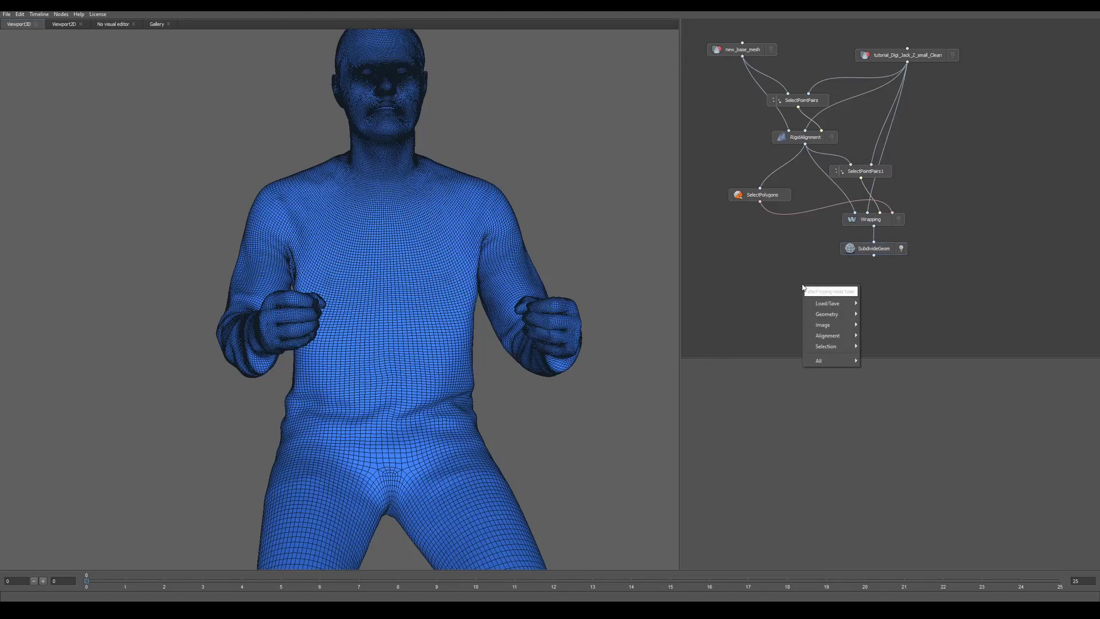
{"action": "type", "text": "selectpol"}
{"action": "key", "text": "Return"}
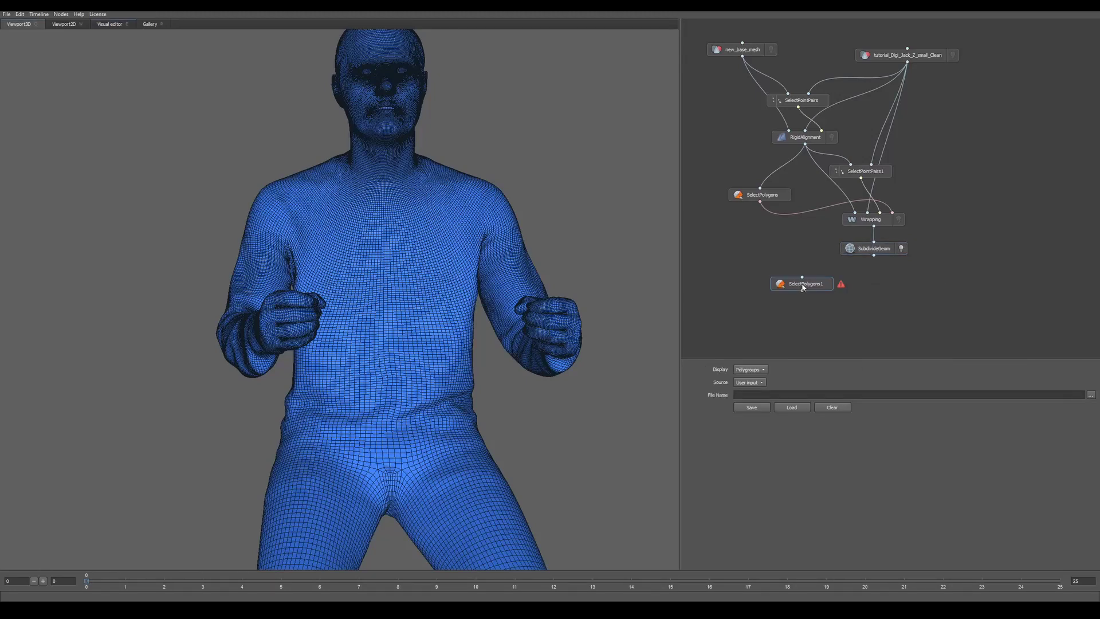
{"action": "left_click_drag", "start_coordinate": [803, 288], "coordinate": [876, 285]}
- Examine the inner eye corners of the subdivided mesh up close and return to the new SelectPolygons node
{"action": "middle_click_drag", "start_coordinate": [376, 84], "coordinate": [403, 205]}
{"action": "scroll", "coordinate": [403, 205], "scroll_direction": "up", "scroll_amount": 5}
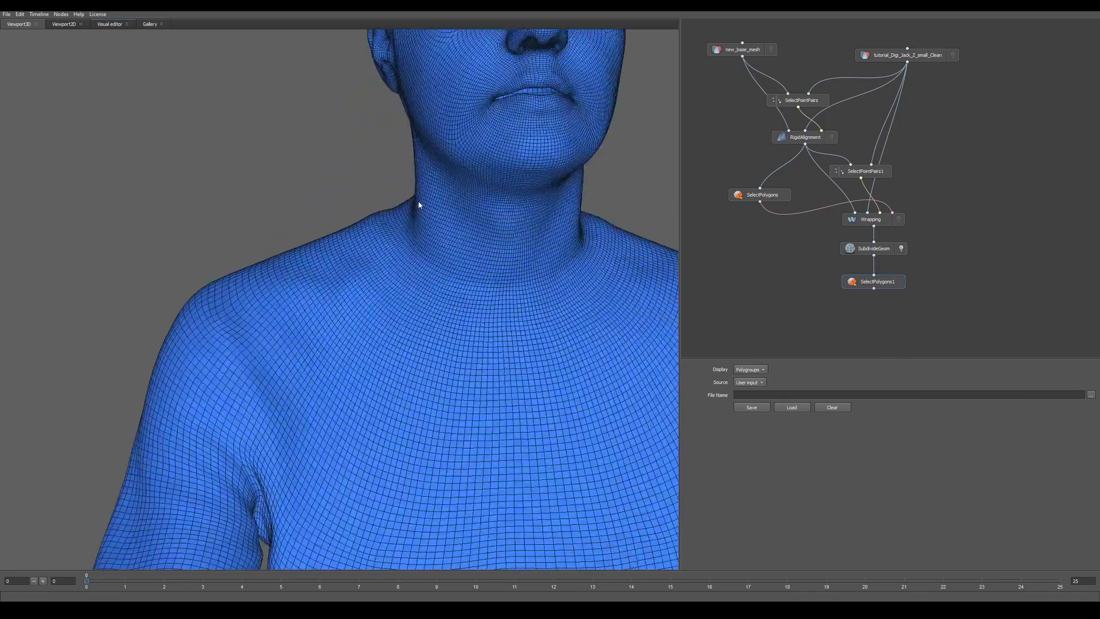
{"action": "scroll", "coordinate": [419, 204], "scroll_direction": "down", "scroll_amount": 5}
{"action": "scroll", "coordinate": [425, 253], "scroll_direction": "up", "scroll_amount": 8}
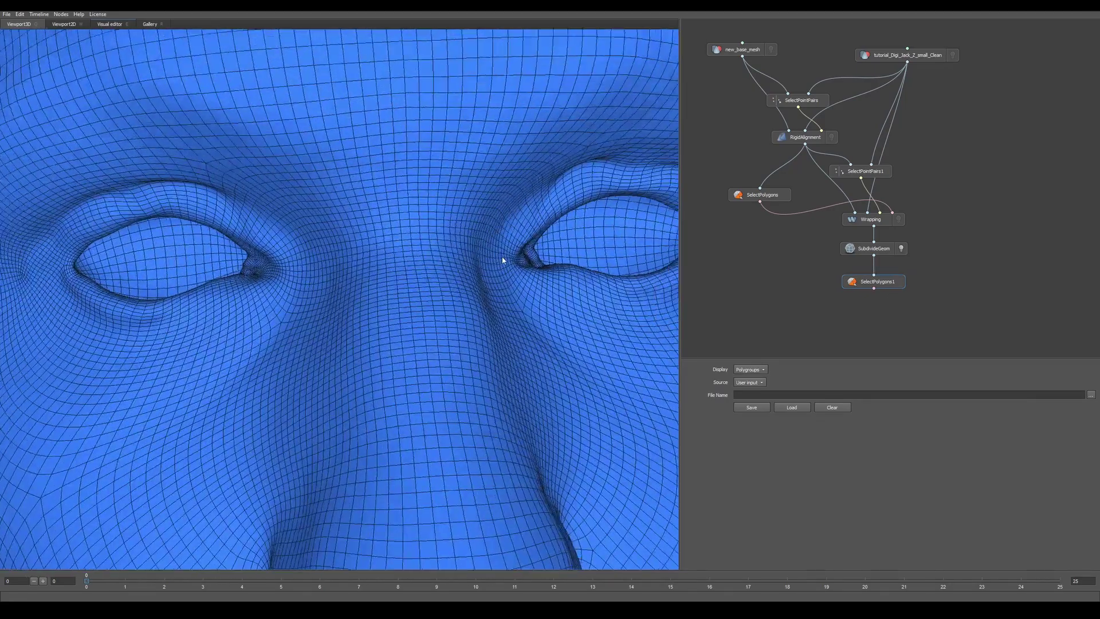
{"action": "scroll", "coordinate": [503, 260], "scroll_direction": "down", "scroll_amount": 3}
{"action": "left_click_drag", "start_coordinate": [326, 245], "coordinate": [350, 272]}
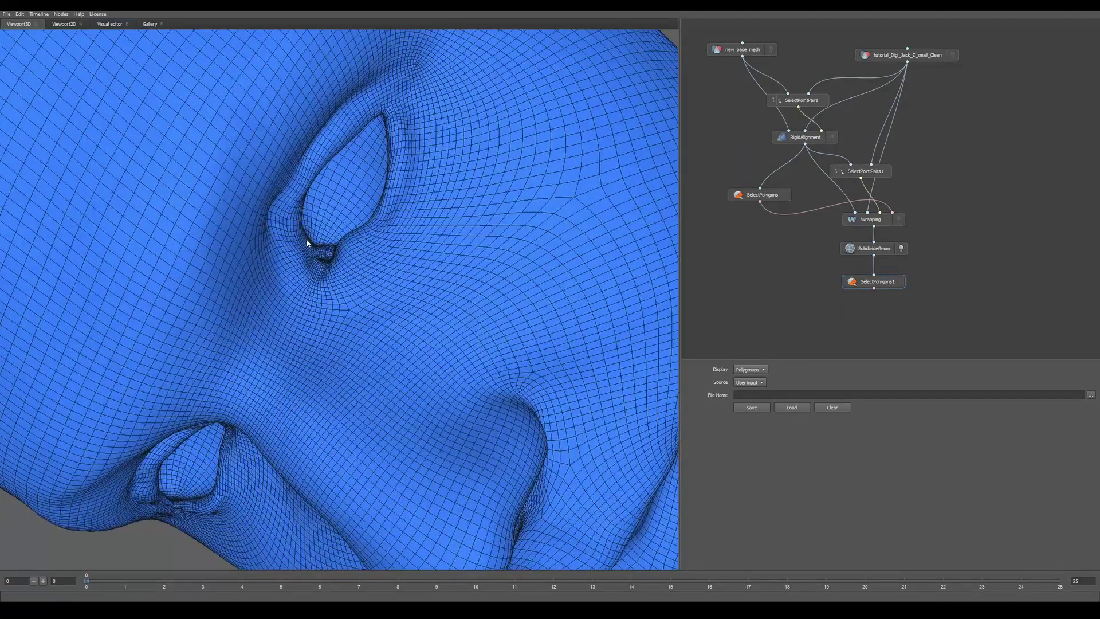
{"action": "key", "text": "Up"}
{"action": "scroll", "coordinate": [307, 243], "scroll_direction": "down", "scroll_amount": 8}
{"action": "scroll", "coordinate": [206, 195], "scroll_direction": "up", "scroll_amount": 5}
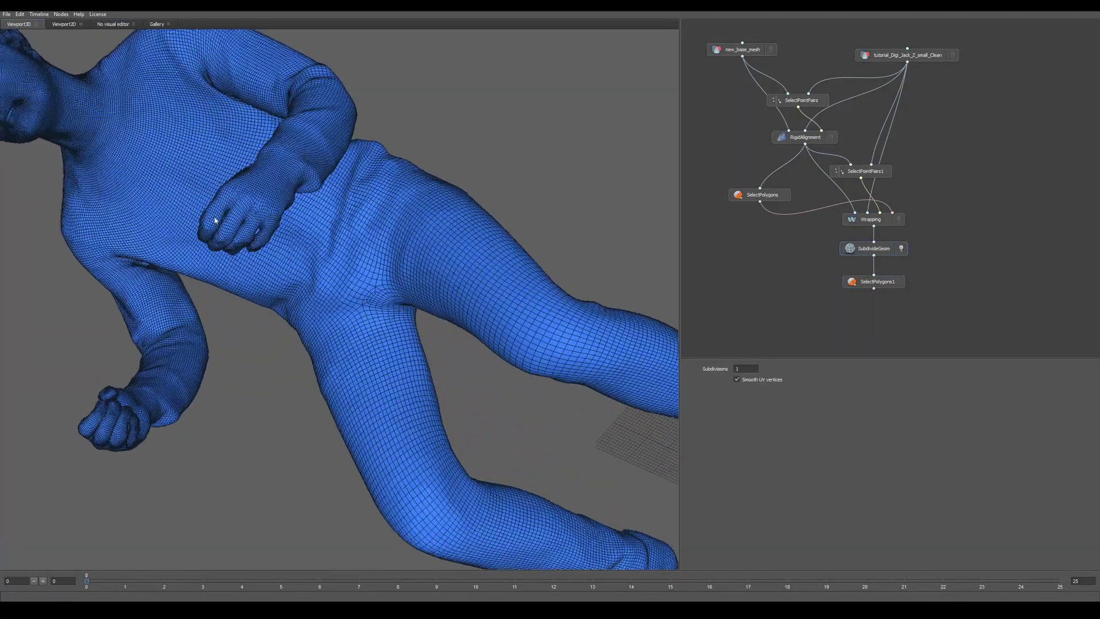
{"action": "left_click_drag", "start_coordinate": [214, 220], "coordinate": [290, 252]}
{"action": "scroll", "coordinate": [346, 253], "scroll_direction": "up", "scroll_amount": 10}
{"action": "scroll", "coordinate": [363, 179], "scroll_direction": "down", "scroll_amount": 4}
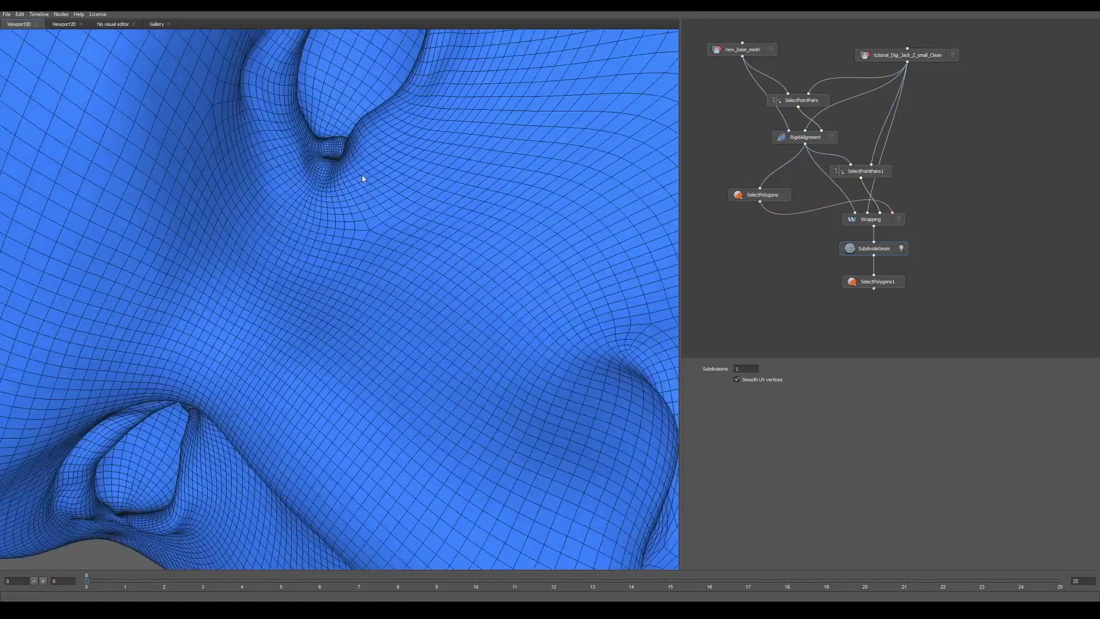
{"action": "left_click_drag", "start_coordinate": [362, 178], "coordinate": [321, 346]}
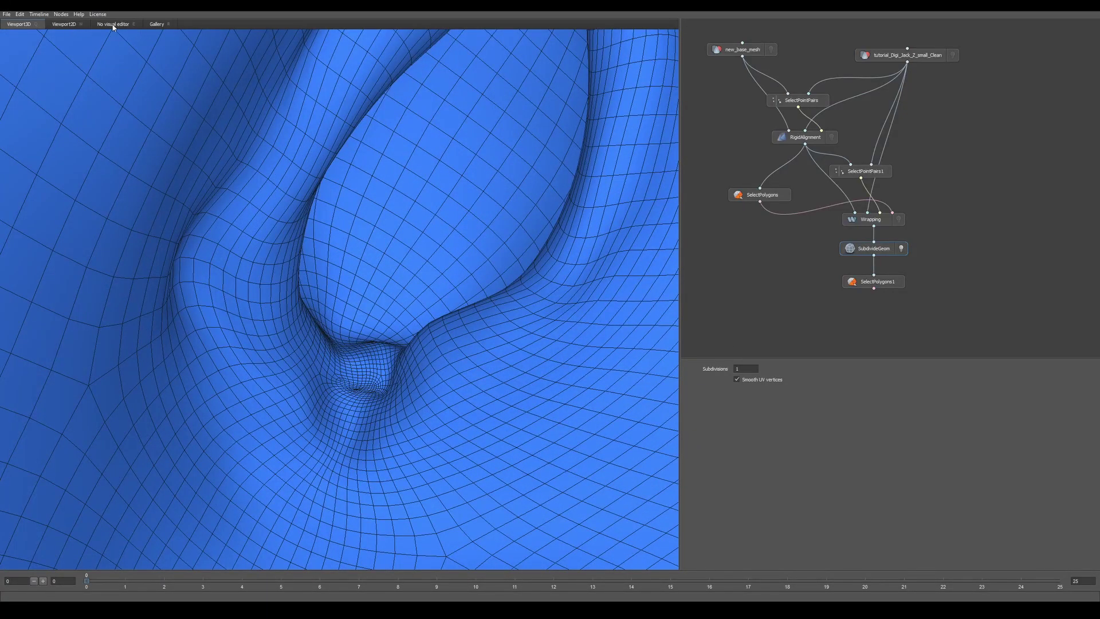
{"action": "left_click", "coordinate": [865, 286]}
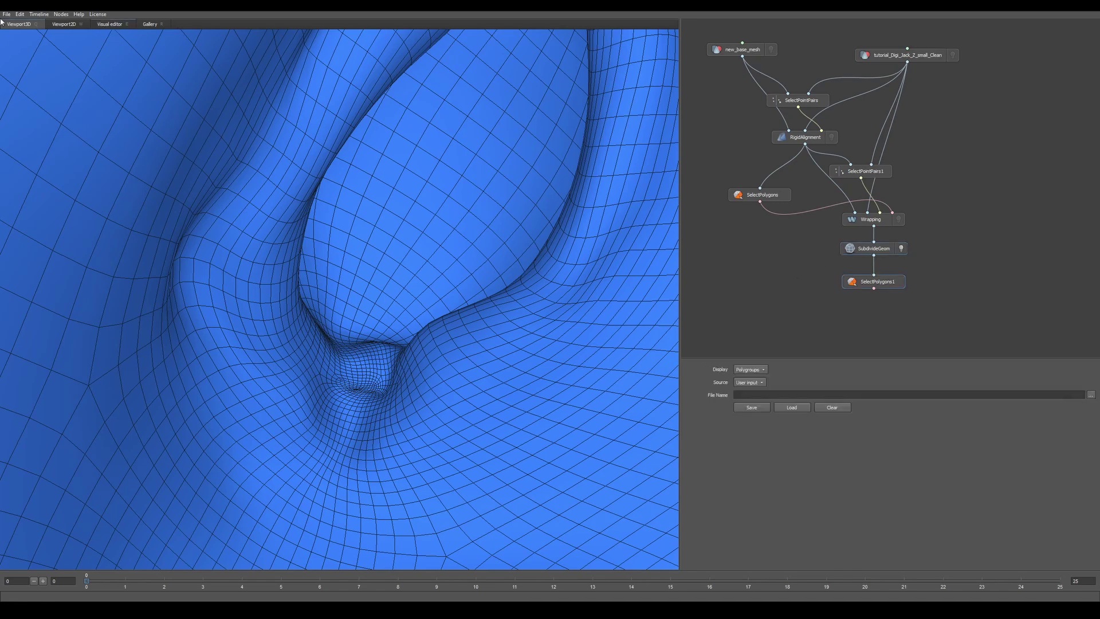
- Open SelectPolygons1 in the visual editor and select the polygon loops along the rims of both eye openings
{"action": "left_click", "coordinate": [111, 25]}
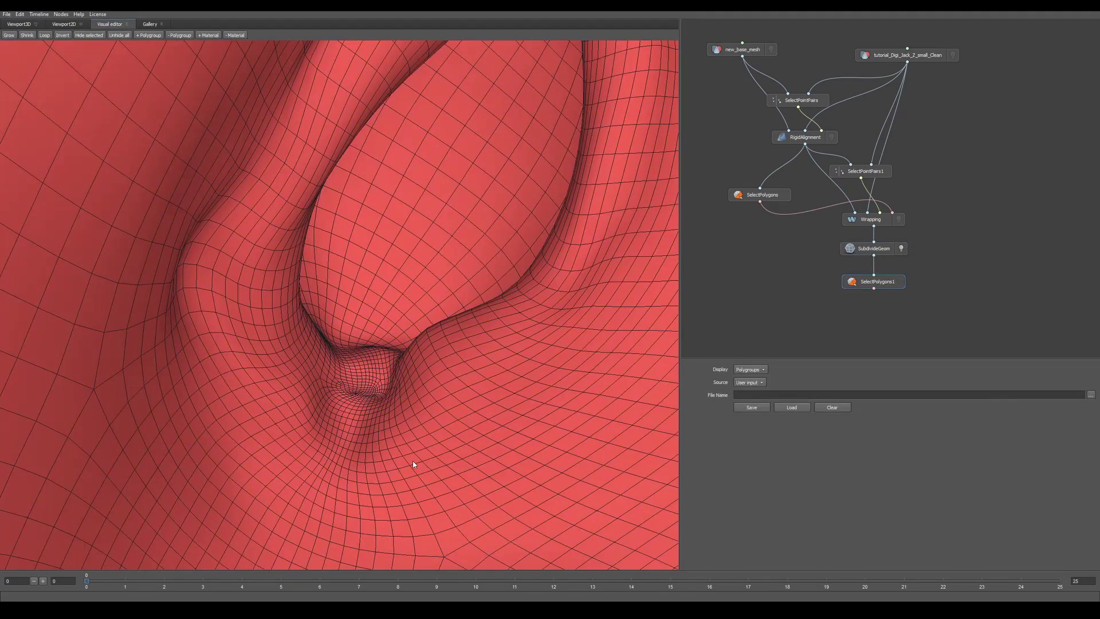
{"action": "left_click", "coordinate": [344, 365]}
{"action": "scroll", "coordinate": [344, 365], "scroll_direction": "down", "scroll_amount": 5}
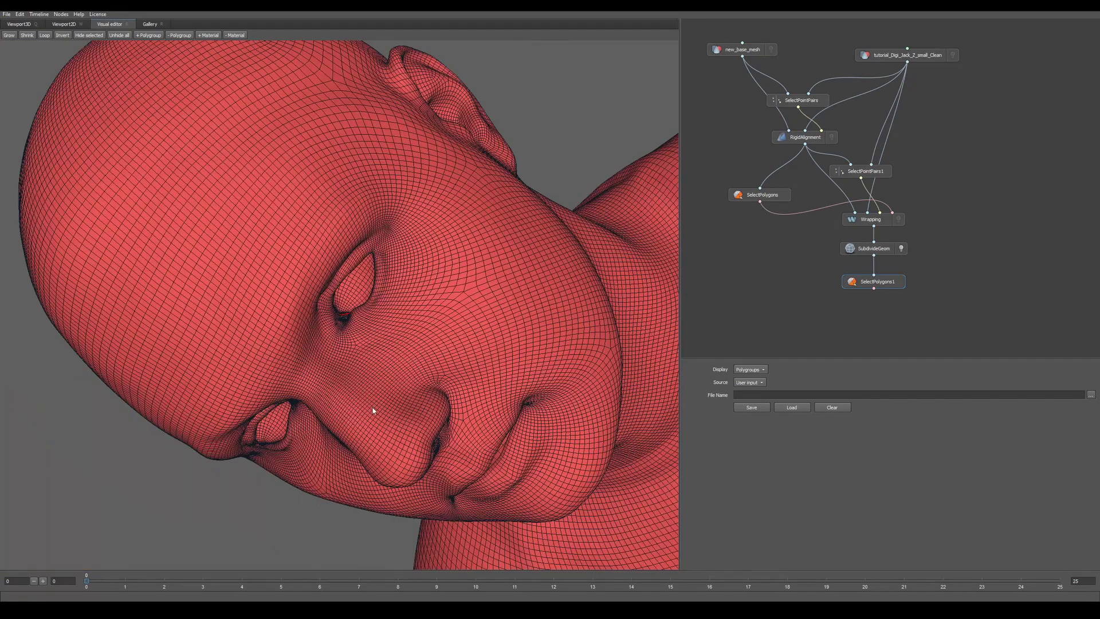
{"action": "scroll", "coordinate": [373, 405], "scroll_direction": "up", "scroll_amount": 10}
{"action": "scroll", "coordinate": [400, 350], "scroll_direction": "up", "scroll_amount": 3}
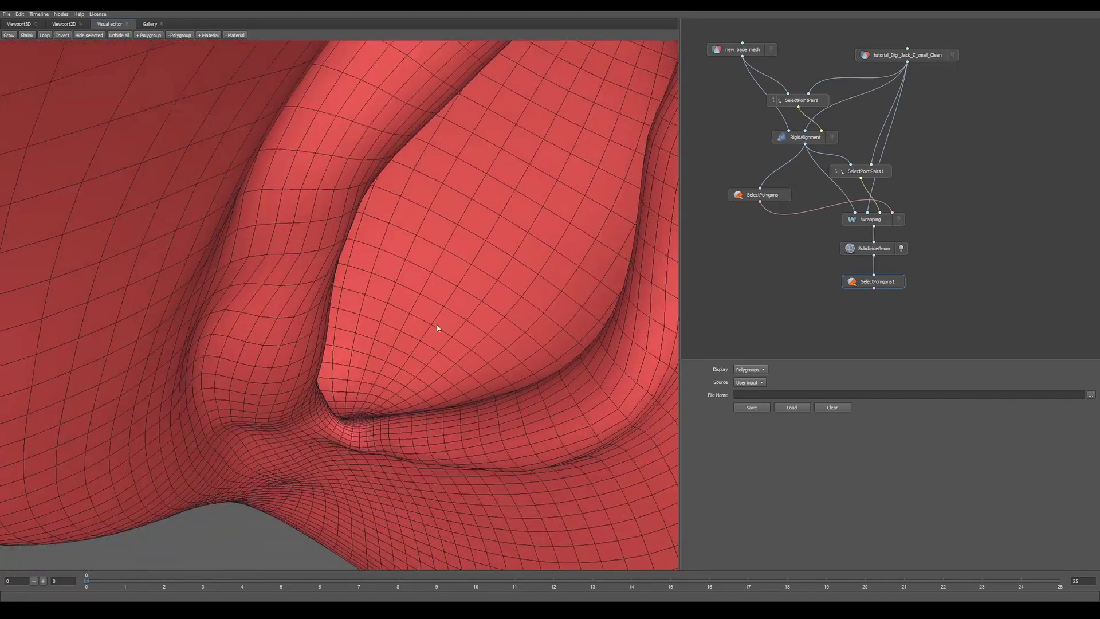
{"action": "left_click", "coordinate": [348, 422]}
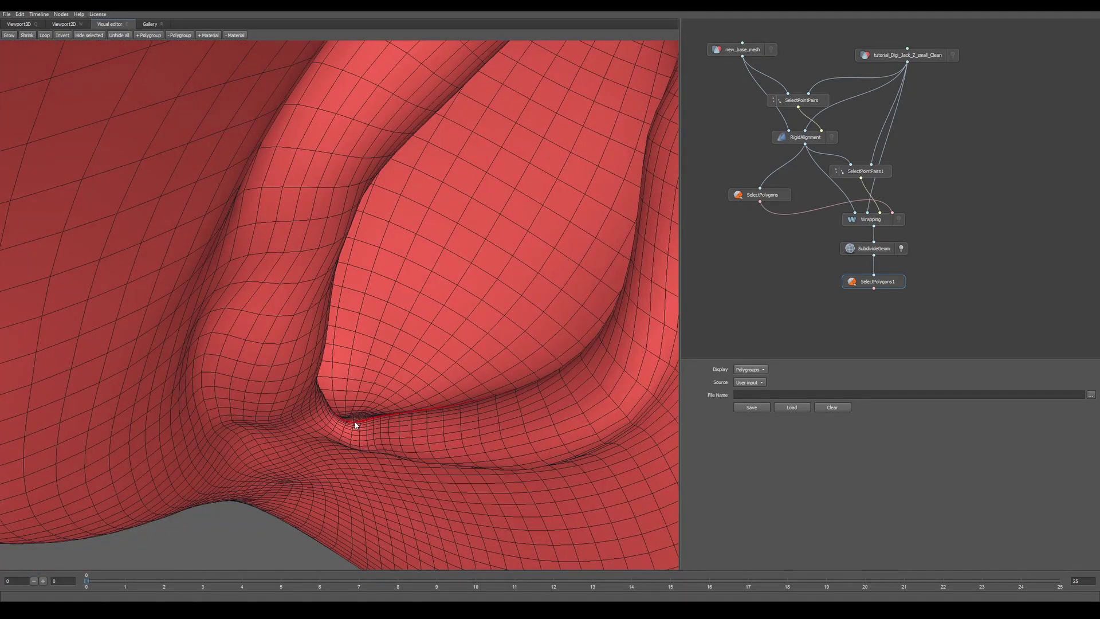
{"action": "scroll", "coordinate": [300, 315], "scroll_direction": "down", "scroll_amount": 8}
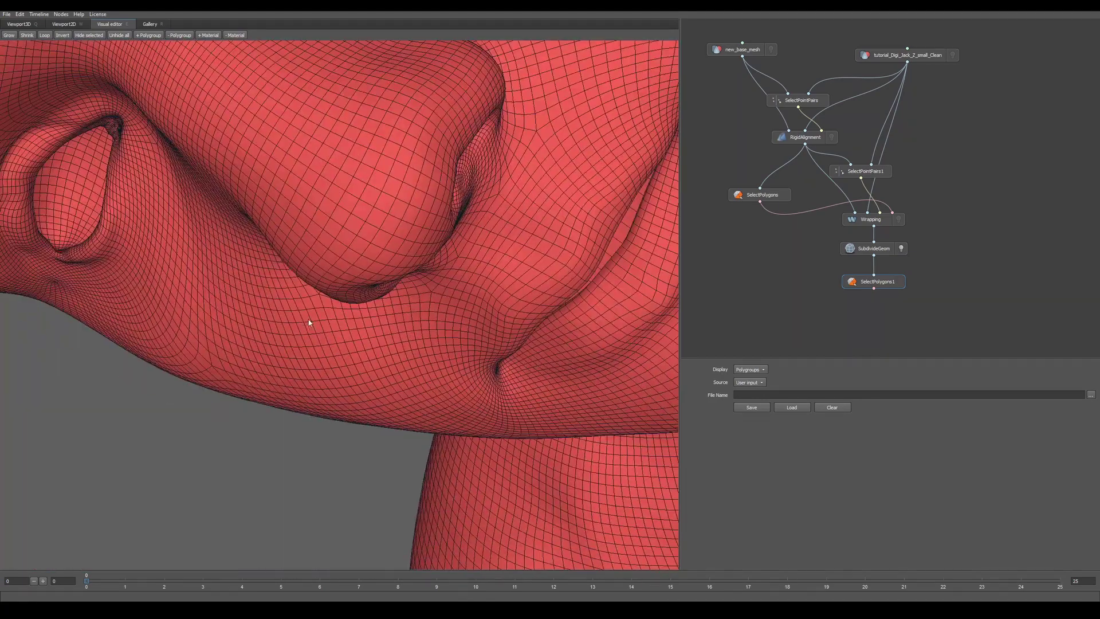
{"action": "scroll", "coordinate": [298, 323], "scroll_direction": "up", "scroll_amount": 8}
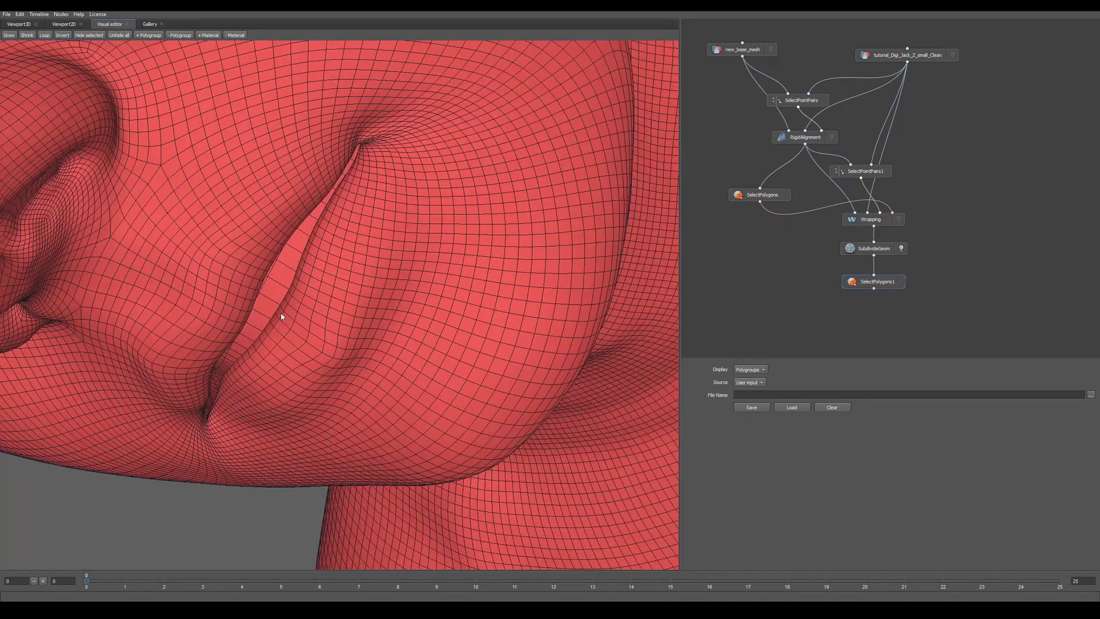
- Select and hide the polygon loop along the lower lip, and select the mouth cavity behind it
{"action": "left_click", "coordinate": [284, 309]}
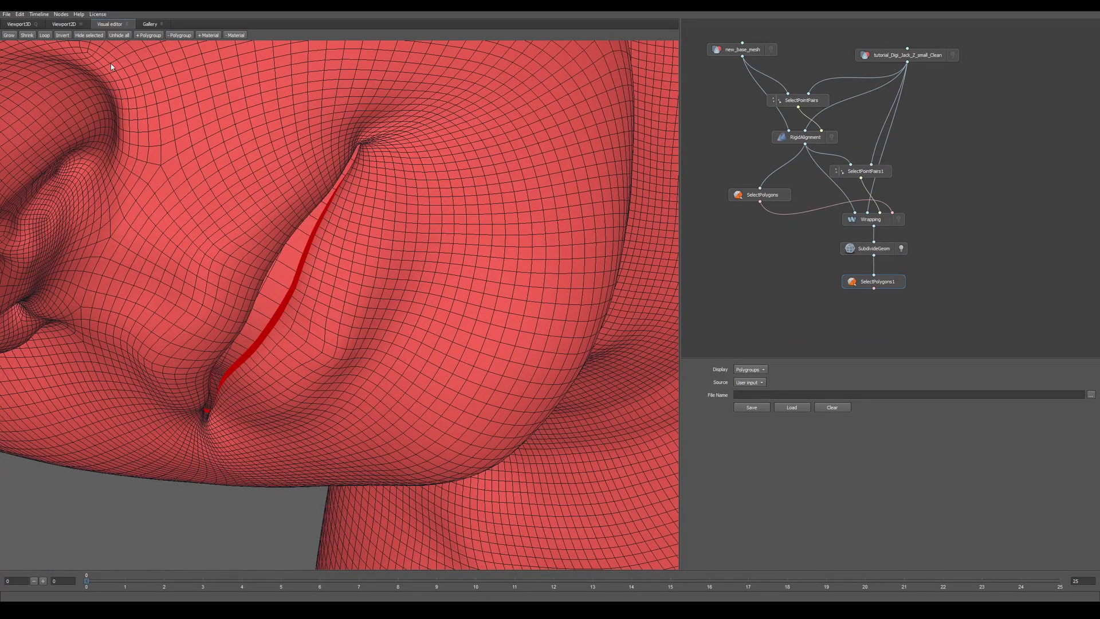
{"action": "left_click", "coordinate": [90, 36]}
{"action": "left_click", "coordinate": [277, 282]}
{"action": "scroll", "coordinate": [277, 281], "scroll_direction": "down", "scroll_amount": 3}
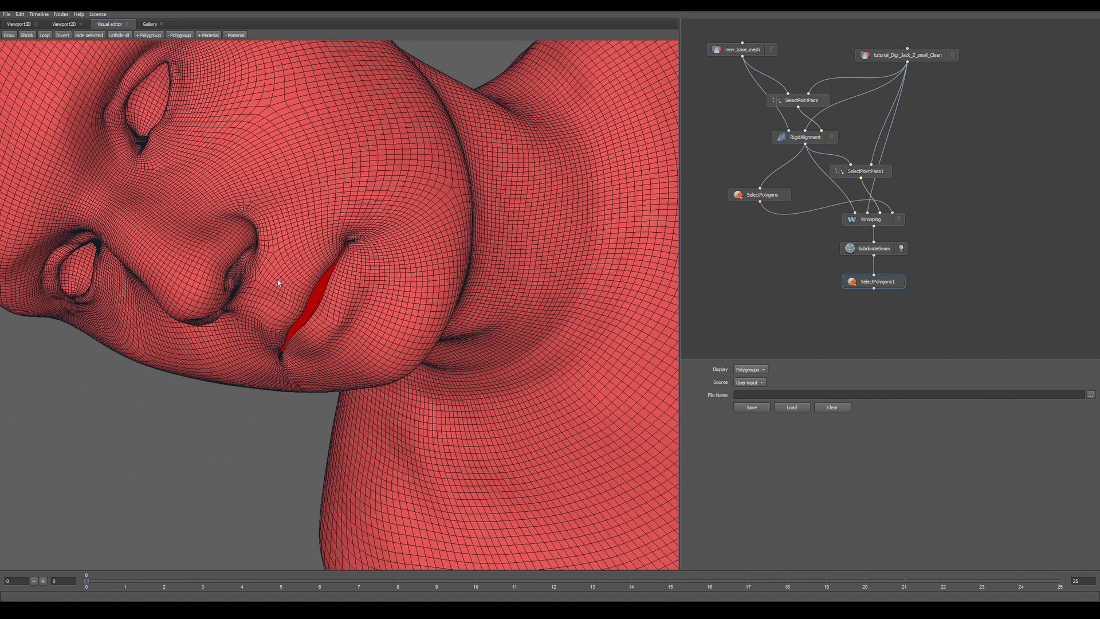
- Try to add both eye surfaces to the polygon selection, and undo the recent selection changes
{"action": "left_click", "coordinate": [148, 110]}
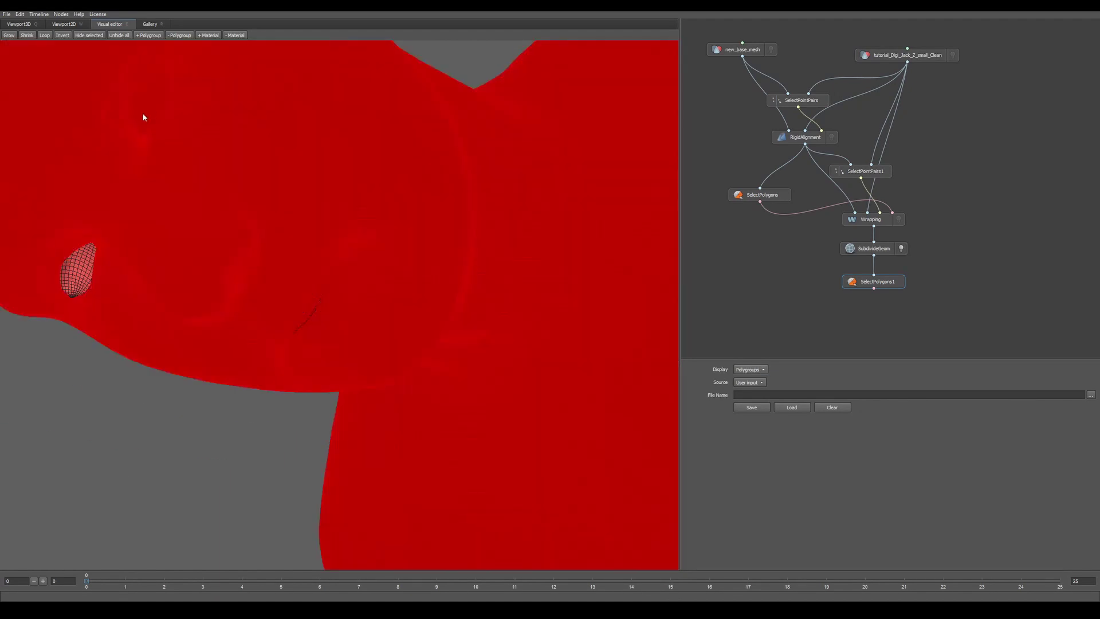
{"action": "left_click", "coordinate": [80, 281]}
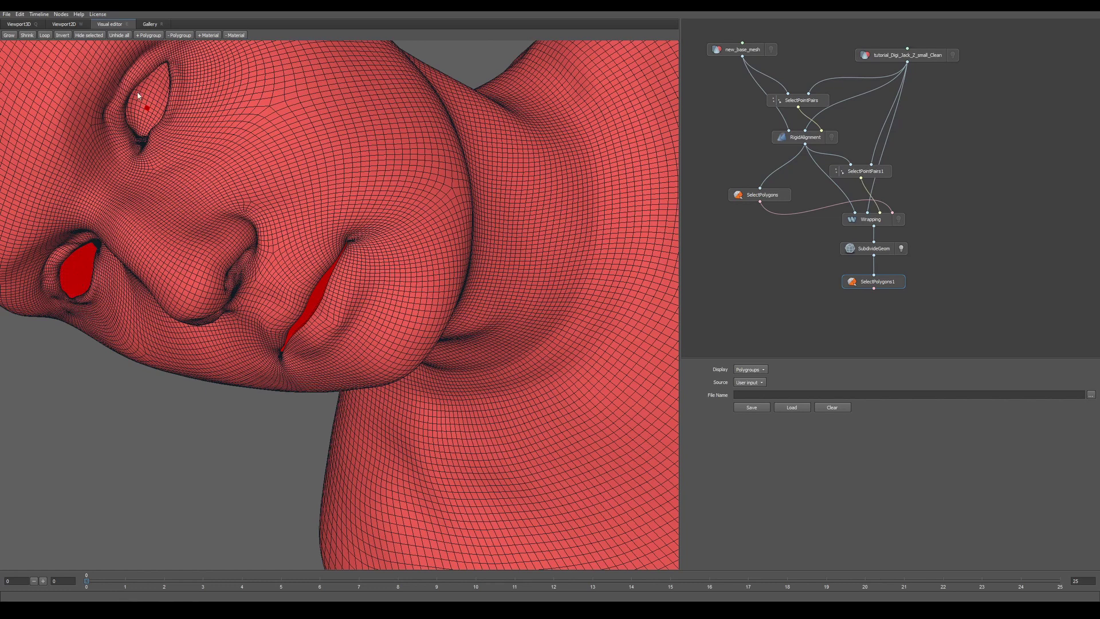
{"action": "left_click", "coordinate": [152, 106]}
{"action": "key", "text": "ctrl+z"}
{"action": "key", "text": "ctrl+z"}
{"action": "key", "text": "ctrl+z"}
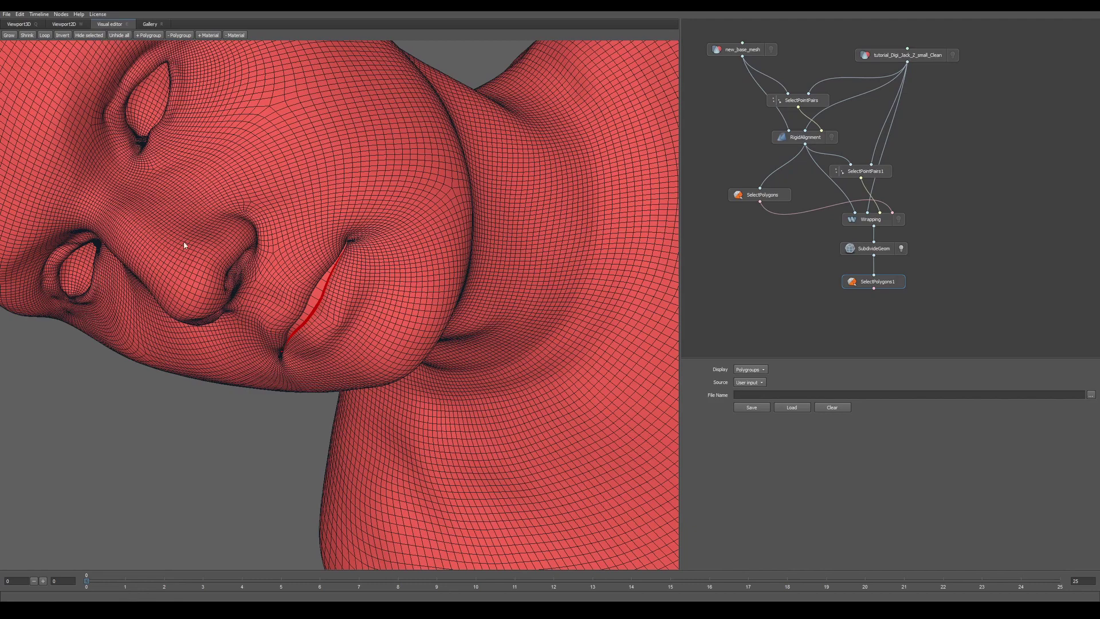
- Select the polygon loop around the rim of the character's left eye opening again
{"action": "scroll", "coordinate": [184, 246], "scroll_direction": "up", "scroll_amount": 6}
{"action": "scroll", "coordinate": [182, 112], "scroll_direction": "up", "scroll_amount": 5}
{"action": "middle_click_drag", "start_coordinate": [182, 112], "coordinate": [321, 333]}
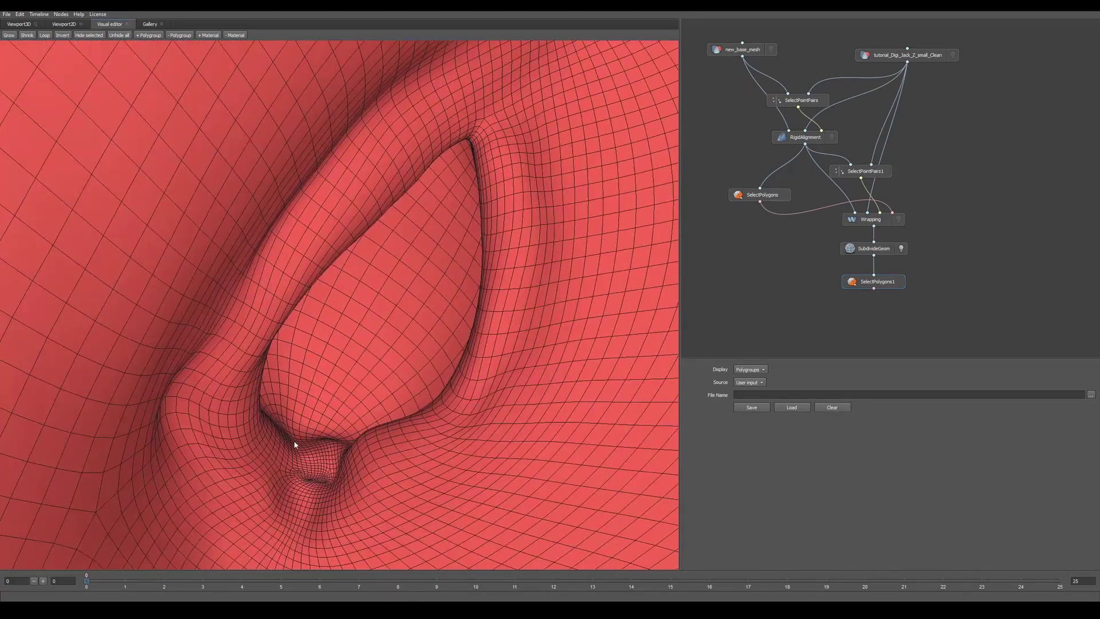
{"action": "left_click_drag", "start_coordinate": [409, 195], "coordinate": [463, 272]}
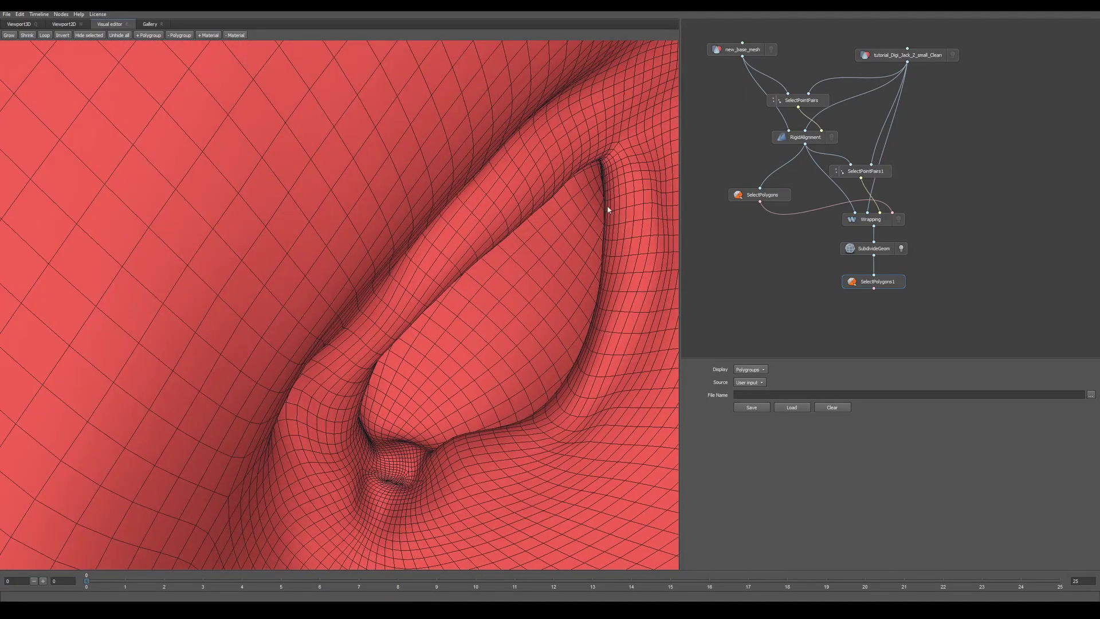
{"action": "key", "text": "l"}
{"action": "left_click_drag", "start_coordinate": [607, 207], "coordinate": [606, 197]}
{"action": "key", "text": "l"}
- Select the polygon loop around the rim of the character's right eye opening from its inner corner
{"action": "scroll", "coordinate": [531, 298], "scroll_direction": "down", "scroll_amount": 6}
{"action": "middle_click_drag", "start_coordinate": [532, 298], "coordinate": [419, 280]}
{"action": "scroll", "coordinate": [493, 72], "scroll_direction": "up", "scroll_amount": 3}
{"action": "right_click_drag", "start_coordinate": [434, 372], "coordinate": [549, 439]}
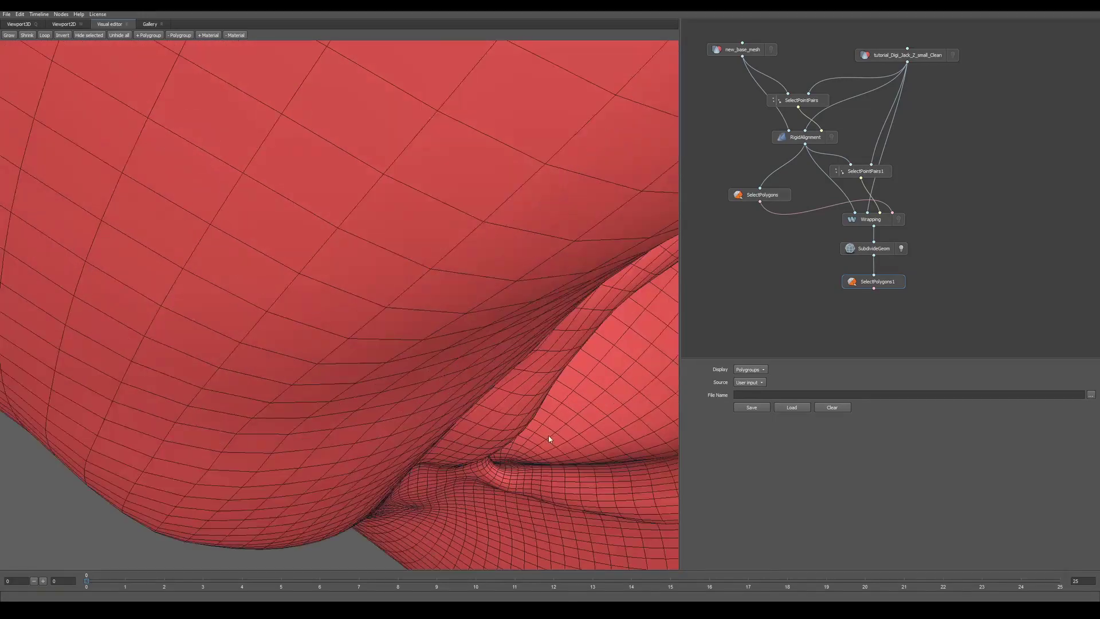
{"action": "left_click", "coordinate": [512, 472]}
{"action": "double_click", "coordinate": [514, 472], "text": "shift"}
{"action": "right_click_drag", "start_coordinate": [515, 475], "coordinate": [540, 407], "text": "alt"}
{"action": "middle_click_drag", "start_coordinate": [541, 407], "coordinate": [184, 295], "text": "alt"}
{"action": "right_click_drag", "start_coordinate": [184, 295], "coordinate": [151, 267], "text": "alt"}
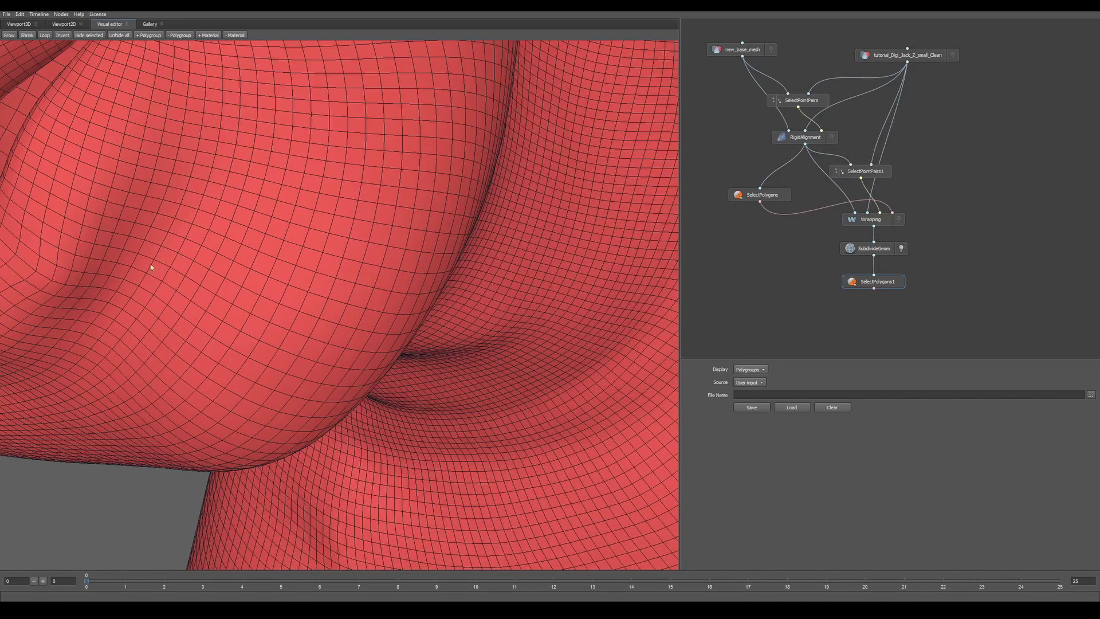
- Hide the polygon loop along the lower lip and select the isolated mouth cavity together with both eye surfaces
{"action": "left_click_drag", "start_coordinate": [151, 267], "coordinate": [282, 321], "text": "alt"}
{"action": "left_click", "coordinate": [354, 344]}
{"action": "double_click", "coordinate": [356, 341], "text": "shift"}
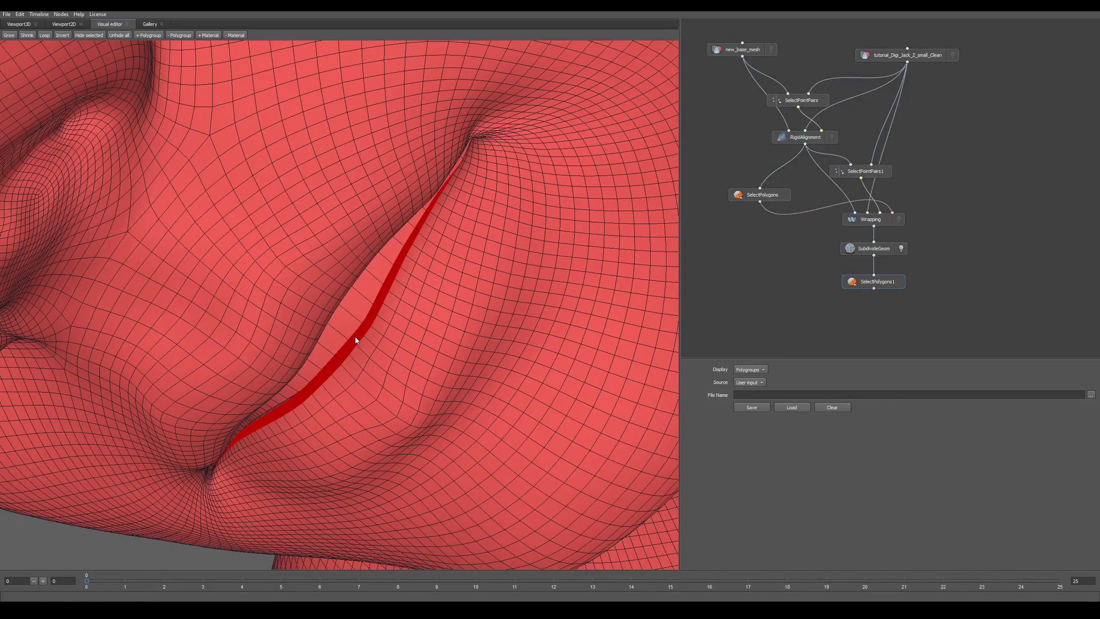
{"action": "left_click", "coordinate": [96, 35]}
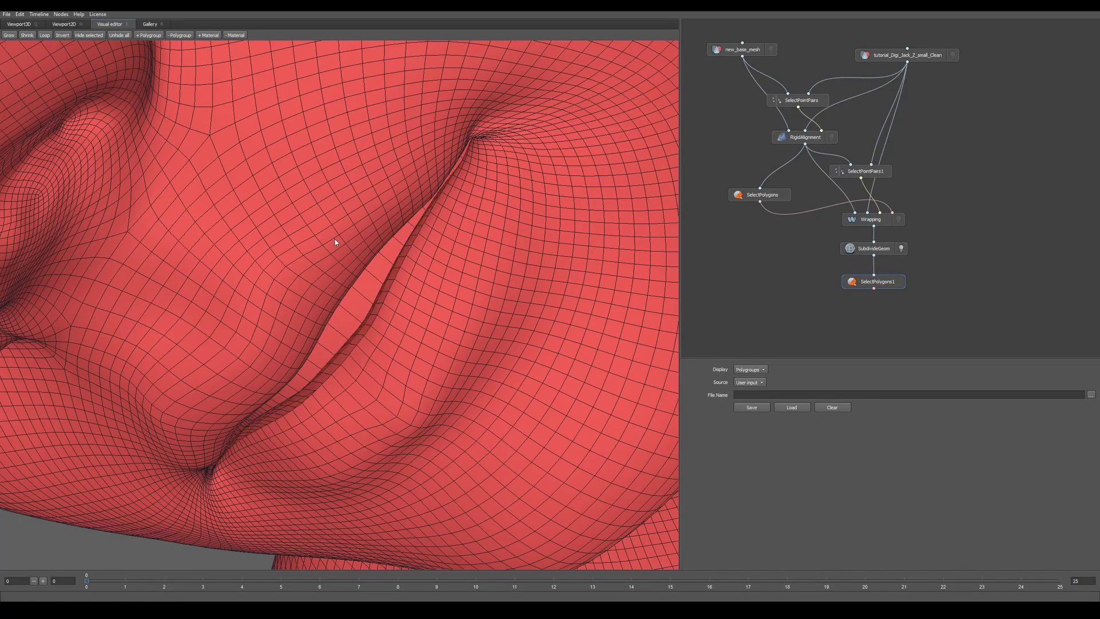
{"action": "scroll", "coordinate": [320, 220], "scroll_direction": "down", "scroll_amount": 3}
{"action": "left_click_drag", "start_coordinate": [319, 221], "coordinate": [221, 143], "text": "alt"}
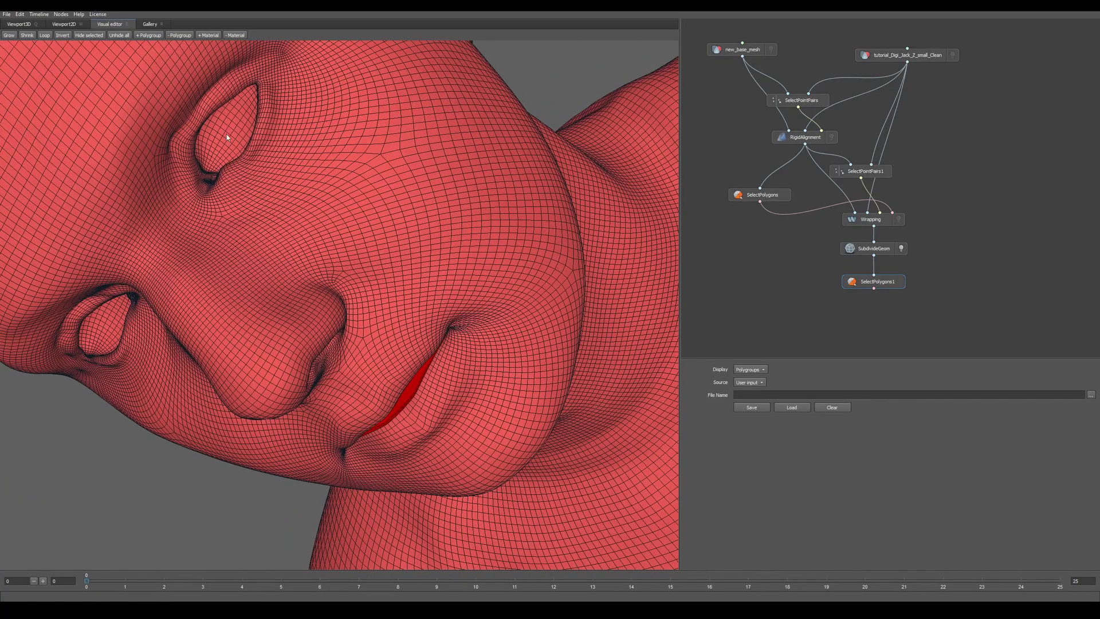
{"action": "scroll", "coordinate": [101, 331], "scroll_direction": "down", "scroll_amount": 5}
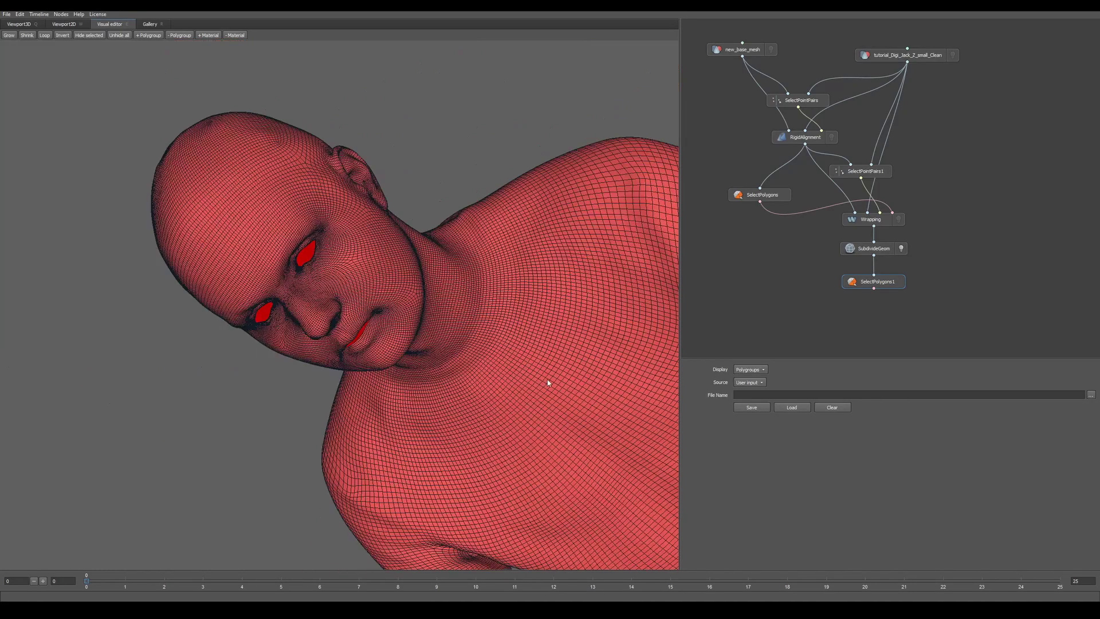
{"action": "scroll", "coordinate": [544, 430], "scroll_direction": "up", "scroll_amount": 5}
- Add a second Wrapping node below SelectPolygons1
{"action": "left_click", "coordinate": [821, 324]}
{"action": "key", "text": "Tab"}
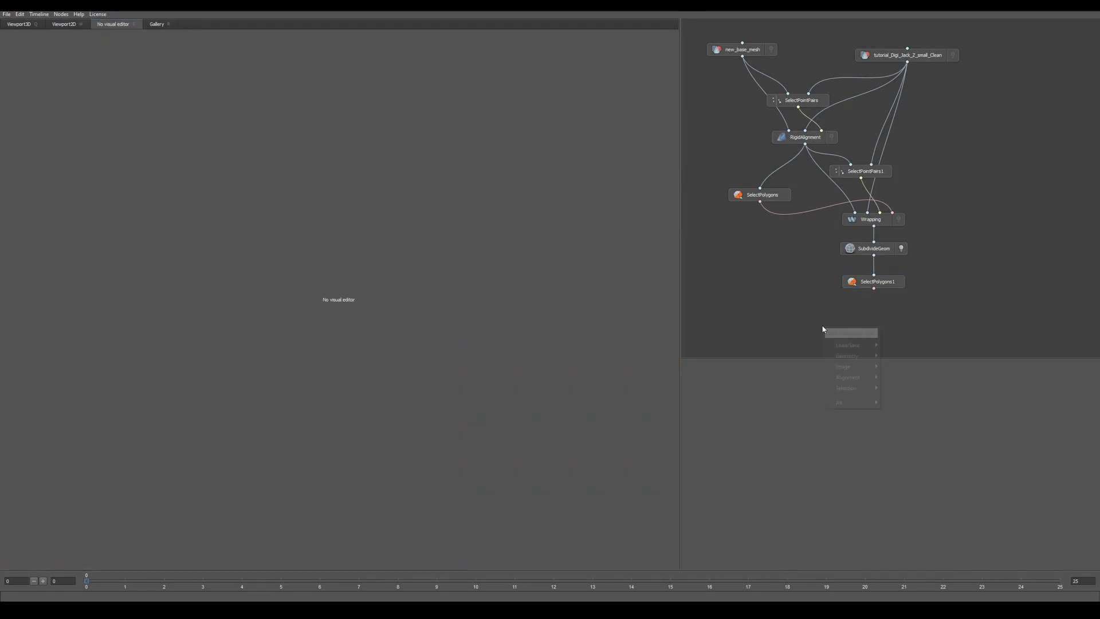
{"action": "type", "text": "wr"}
{"action": "key", "text": "Return"}
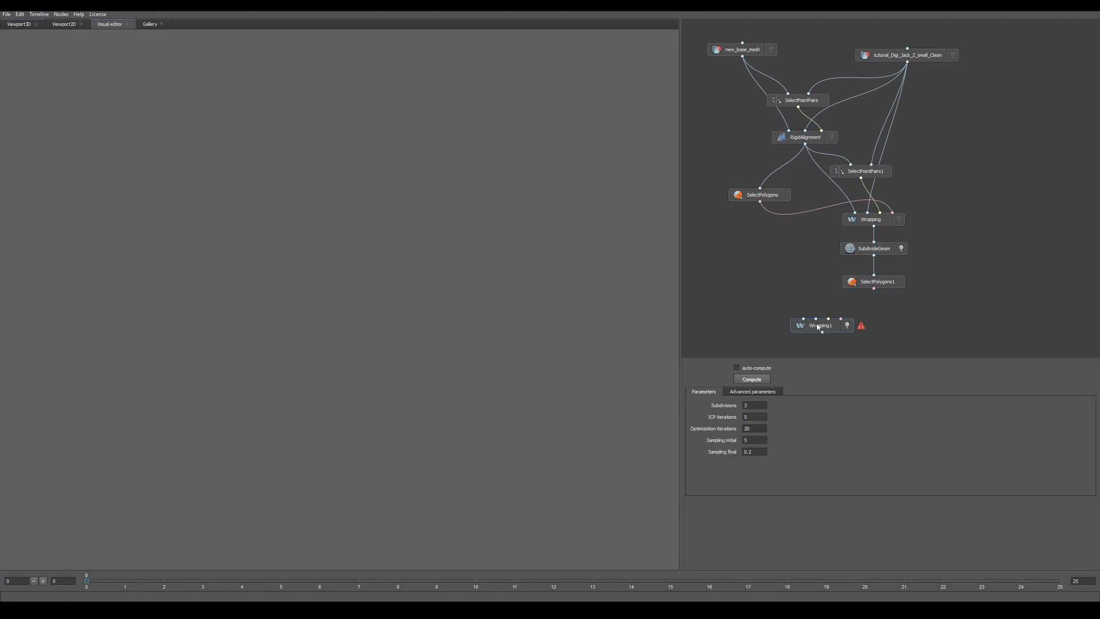
- Connect the subdivided mesh, the scan and the SelectPolygons1 selection to the new Wrapping node, and compute it
{"action": "left_click_drag", "start_coordinate": [822, 319], "coordinate": [920, 279]}
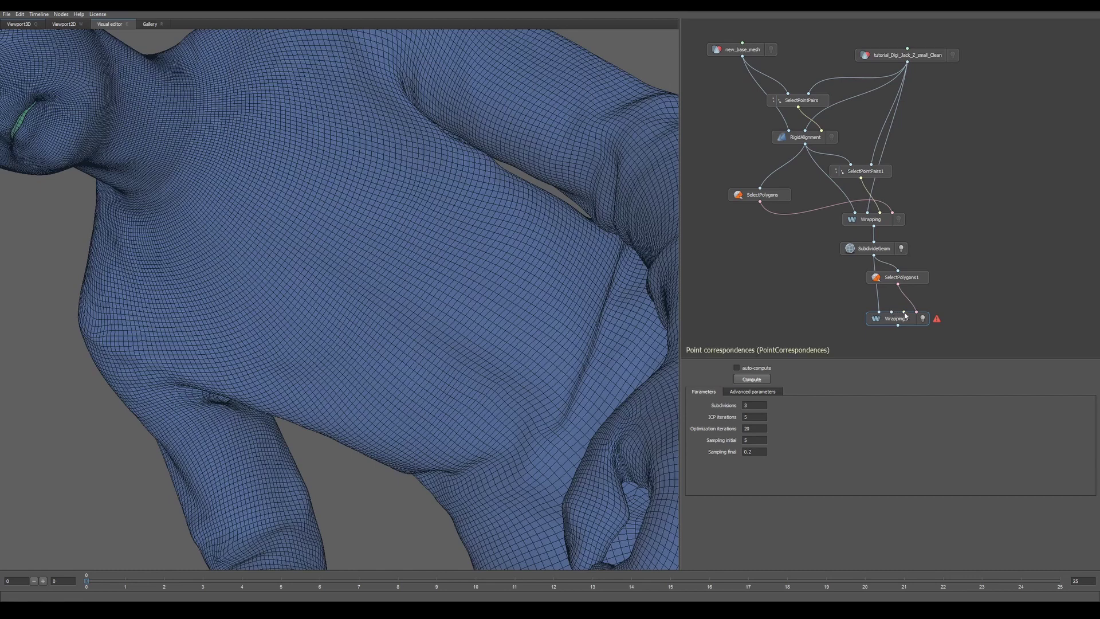
{"action": "left_click_drag", "start_coordinate": [892, 312], "coordinate": [907, 63]}
{"action": "scroll", "coordinate": [418, 344], "scroll_direction": "down", "scroll_amount": 6}
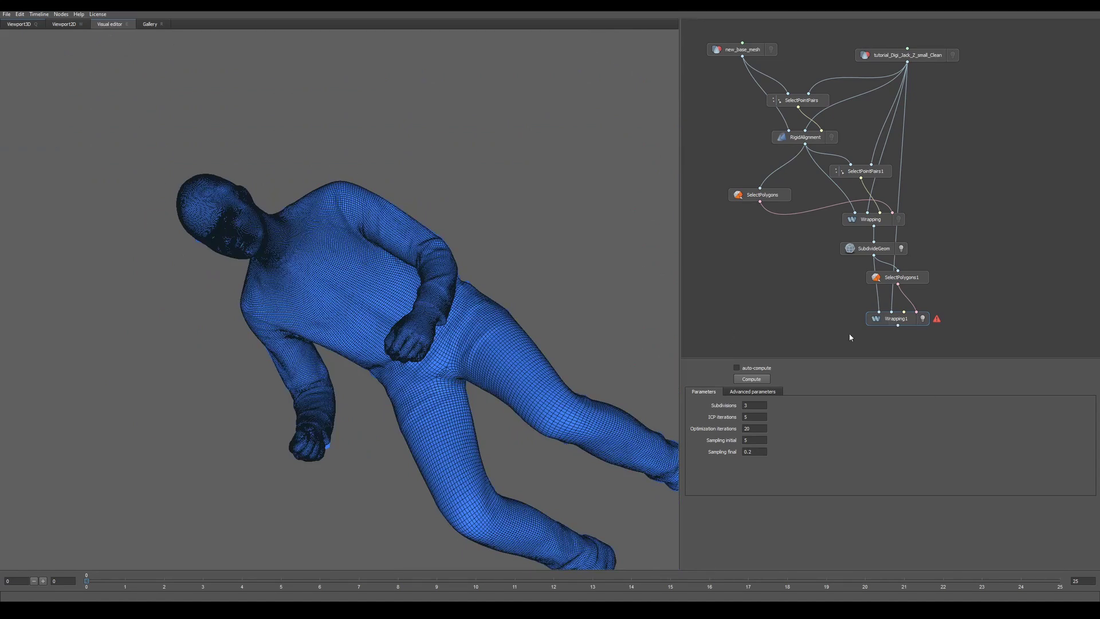
{"action": "left_click", "coordinate": [751, 380]}
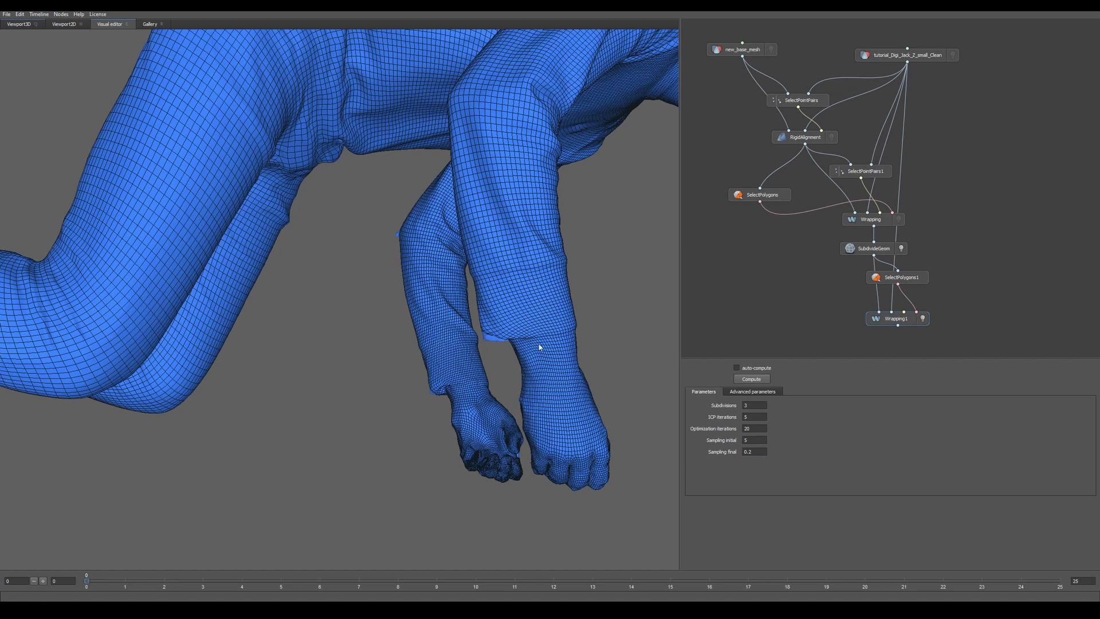
- Add a Brush node and place it below Wrapping1
{"action": "right_click", "coordinate": [880, 322]}
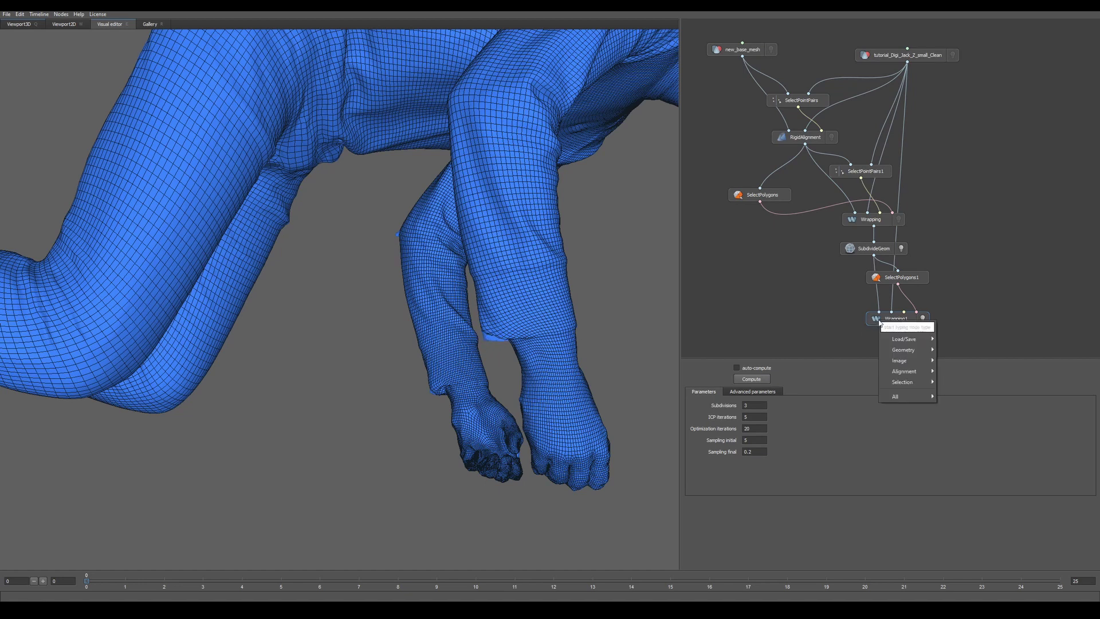
{"action": "type", "text": "brush"}
{"action": "key", "text": "Return"}
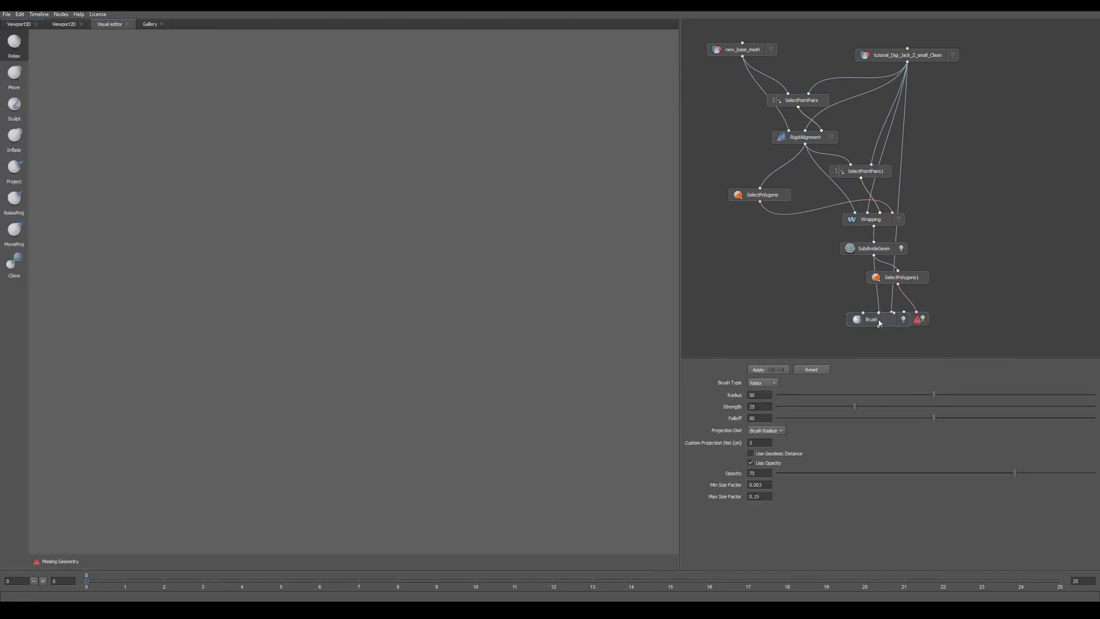
{"action": "left_click_drag", "start_coordinate": [887, 326], "coordinate": [878, 369]}
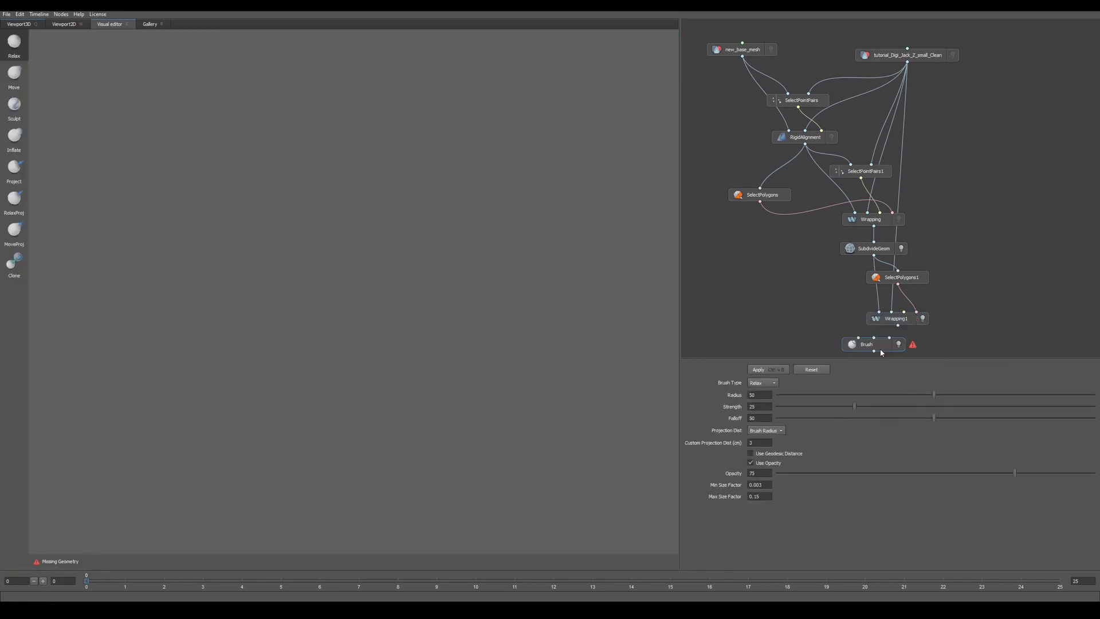
- Connect Wrapping1, the scan and SubdivideGeom to the Brush node's inputs, and move the node beside Wrapping1
{"action": "left_click", "coordinate": [886, 321]}
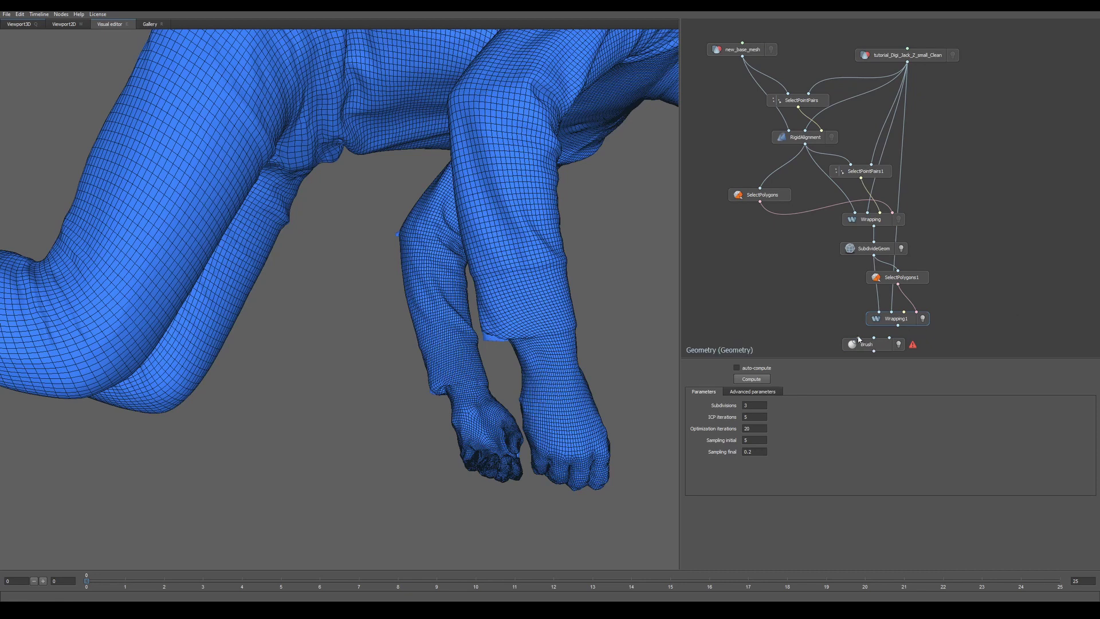
{"action": "left_click_drag", "start_coordinate": [858, 340], "coordinate": [898, 325]}
{"action": "left_click_drag", "start_coordinate": [906, 61], "coordinate": [889, 338]}
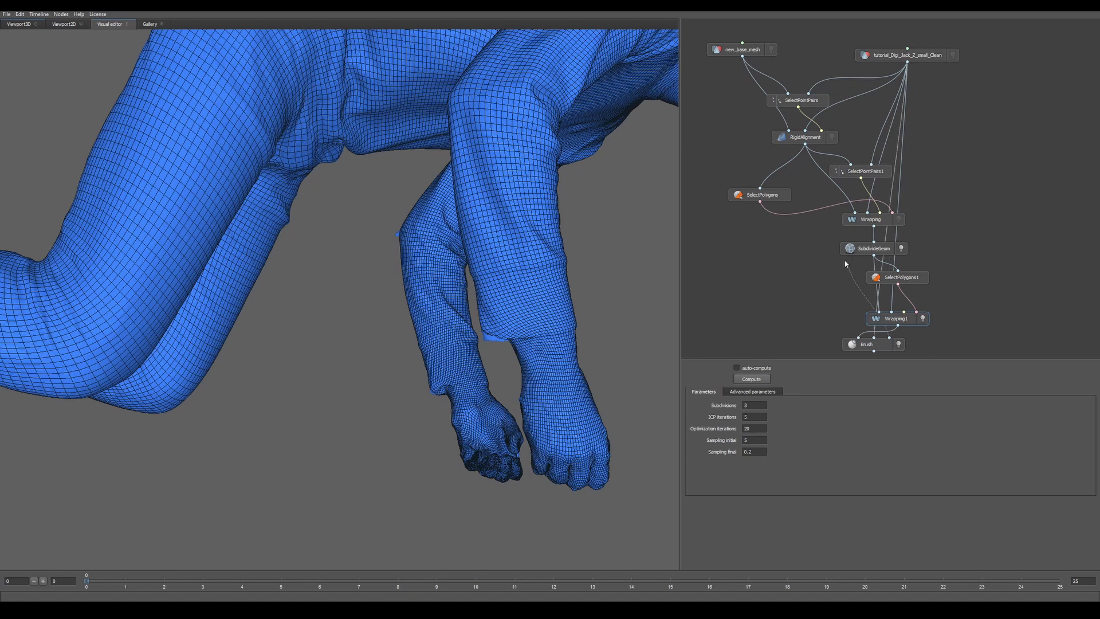
{"action": "left_click_drag", "start_coordinate": [808, 331], "coordinate": [878, 259]}
{"action": "left_click_drag", "start_coordinate": [875, 260], "coordinate": [874, 259]}
{"action": "left_click_drag", "start_coordinate": [865, 346], "coordinate": [968, 342]}
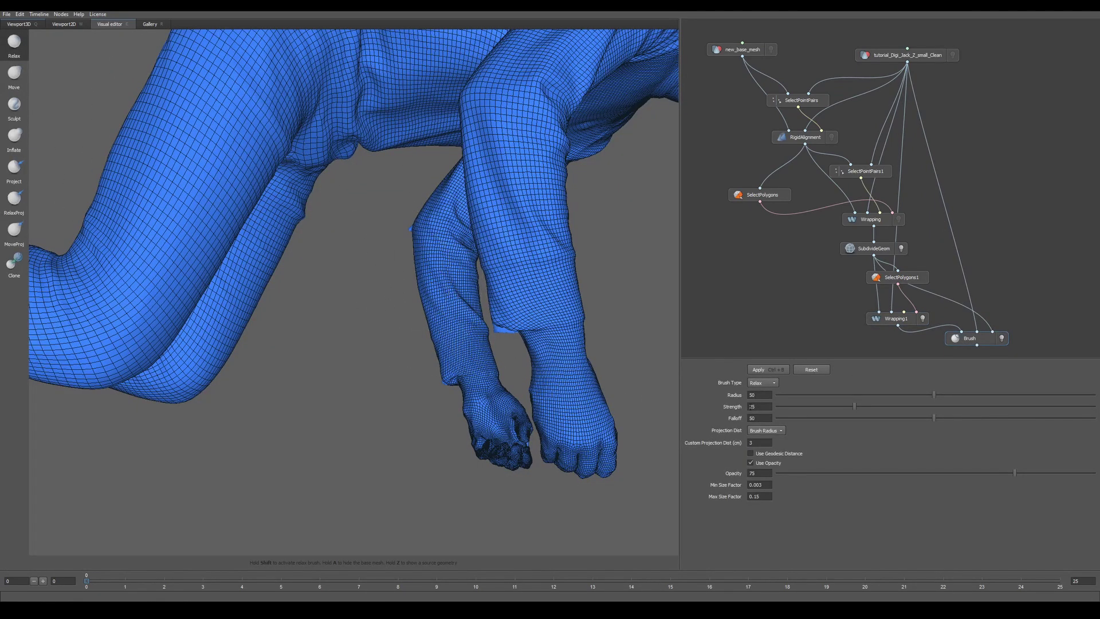
- Try the Sculpt brush and switch the brush type to Project
{"action": "left_click_drag", "start_coordinate": [930, 394], "coordinate": [888, 397]}
{"action": "left_click", "coordinate": [14, 105]}
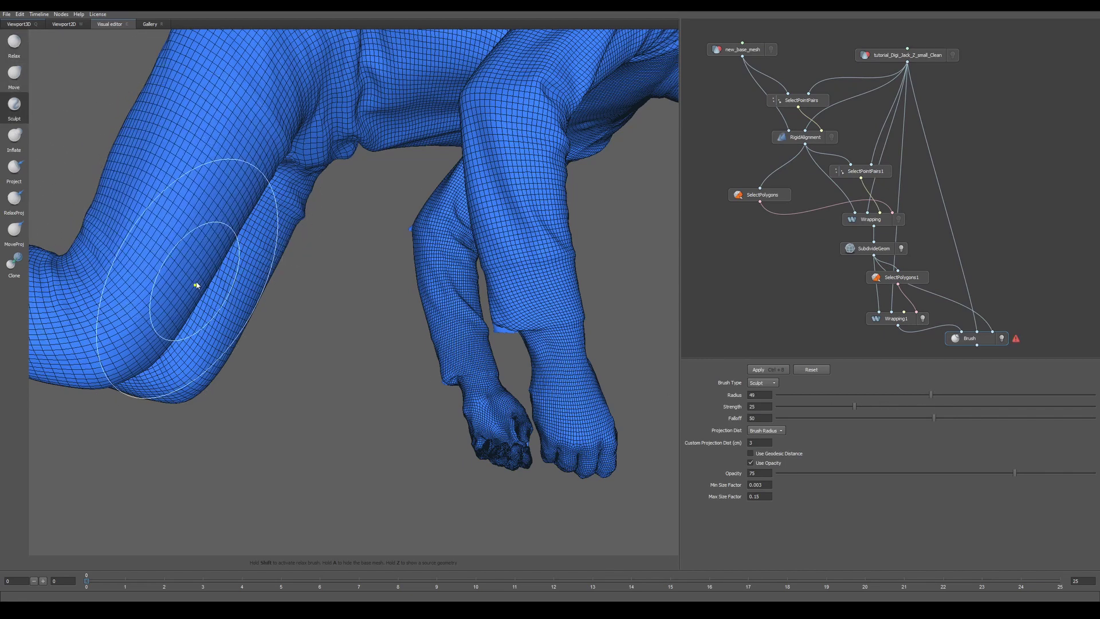
{"action": "left_click", "coordinate": [19, 178]}
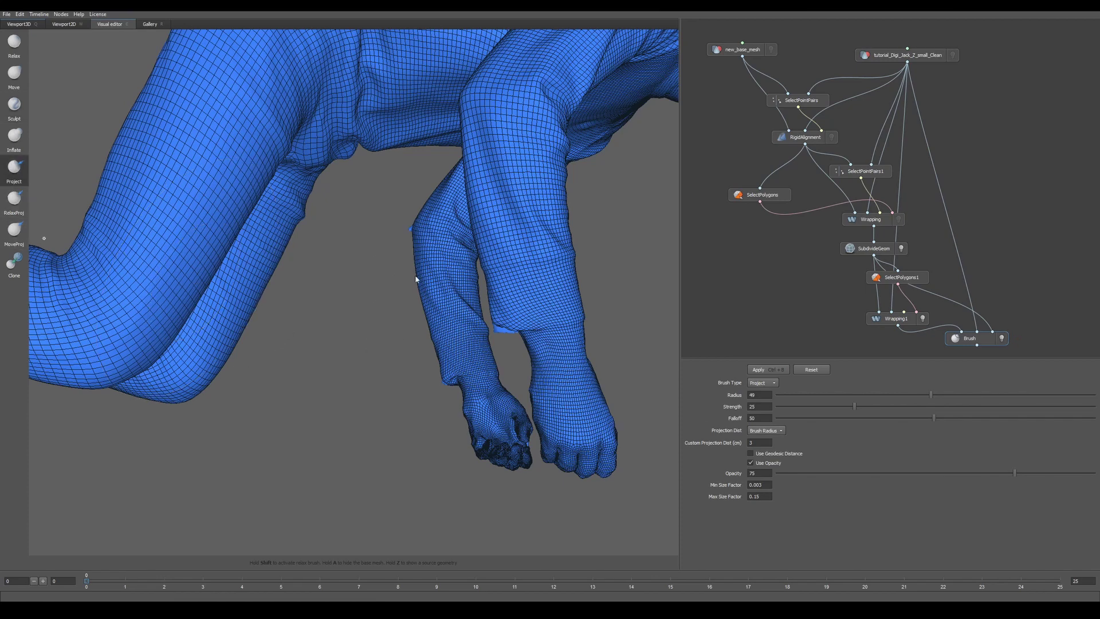
- Try the Project brush with a smaller radius on the sleeve cuff and wrist, and undo the strokes
{"action": "left_click", "coordinate": [831, 396]}
{"action": "mouse_move", "coordinate": [502, 330]}
{"action": "left_mouse_down"}
{"action": "mouse_move", "coordinate": [503, 319]}
{"action": "mouse_move", "coordinate": [537, 339]}
{"action": "mouse_move", "coordinate": [578, 322]}
{"action": "mouse_move", "coordinate": [564, 324]}
{"action": "left_mouse_up"}
{"action": "mouse_move", "coordinate": [518, 321]}
{"action": "left_mouse_down", "text": "shift"}
{"action": "mouse_move", "coordinate": [516, 333]}
{"action": "mouse_move", "coordinate": [509, 319]}
{"action": "mouse_move", "coordinate": [504, 327]}
{"action": "left_mouse_up", "text": "shift"}
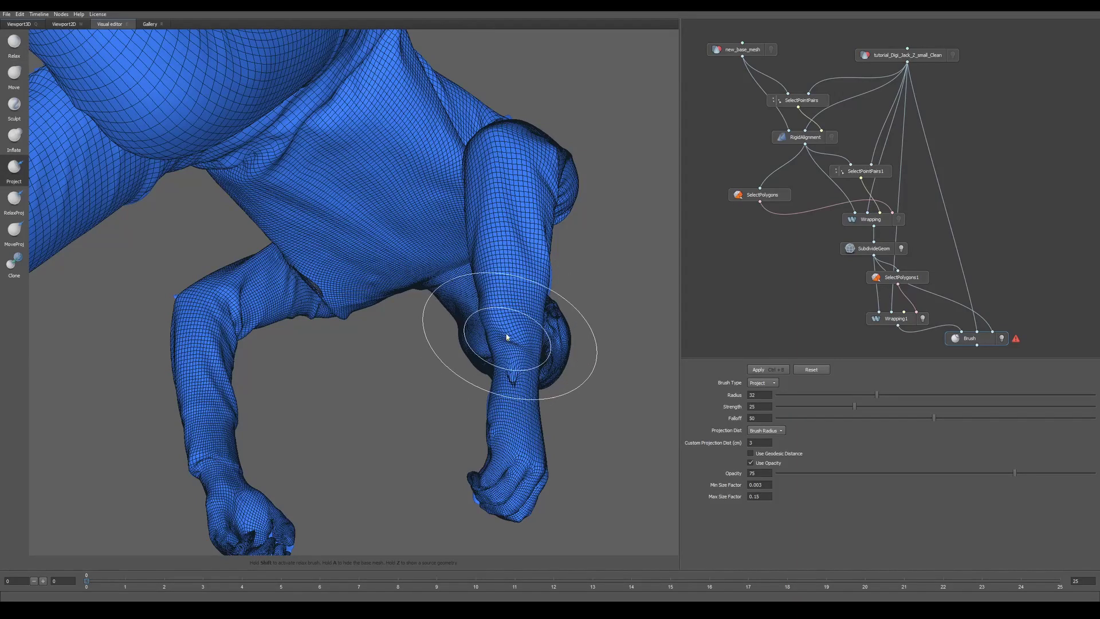
{"action": "mouse_move", "coordinate": [432, 383]}
{"action": "left_mouse_down", "text": "alt"}
{"action": "mouse_move", "coordinate": [369, 423]}
{"action": "mouse_move", "coordinate": [430, 393]}
{"action": "left_mouse_up", "text": "alt"}
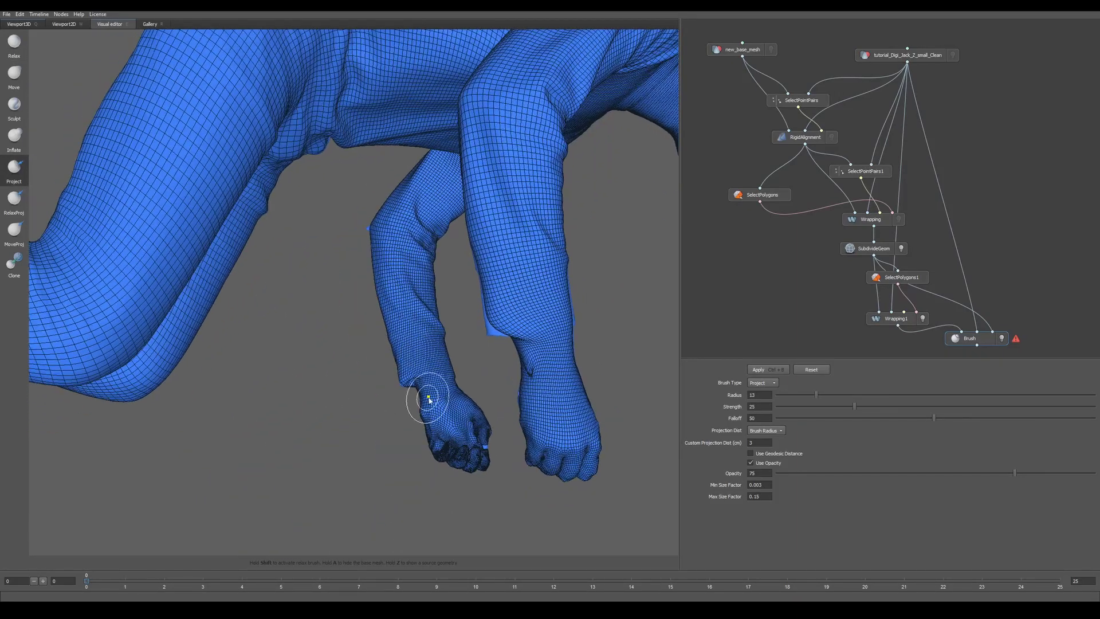
{"action": "scroll", "coordinate": [515, 339], "scroll_direction": "up", "scroll_amount": 5}
{"action": "key", "text": "ctrl+z"}
{"action": "scroll", "coordinate": [522, 356], "scroll_direction": "down", "scroll_amount": 4}
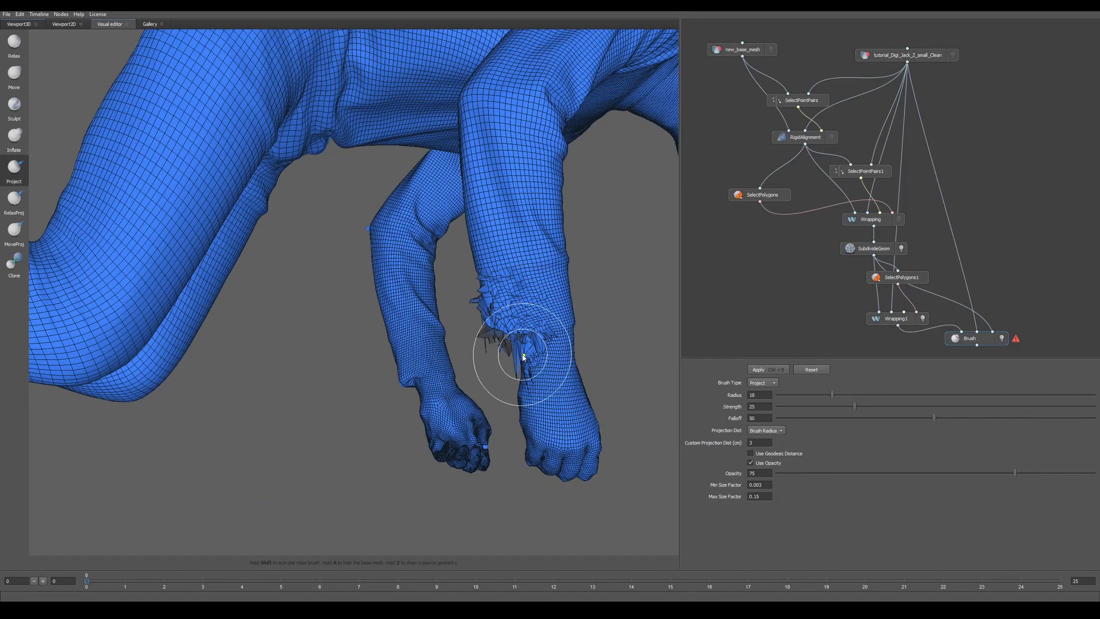
{"action": "key", "text": "ctrl+z"}
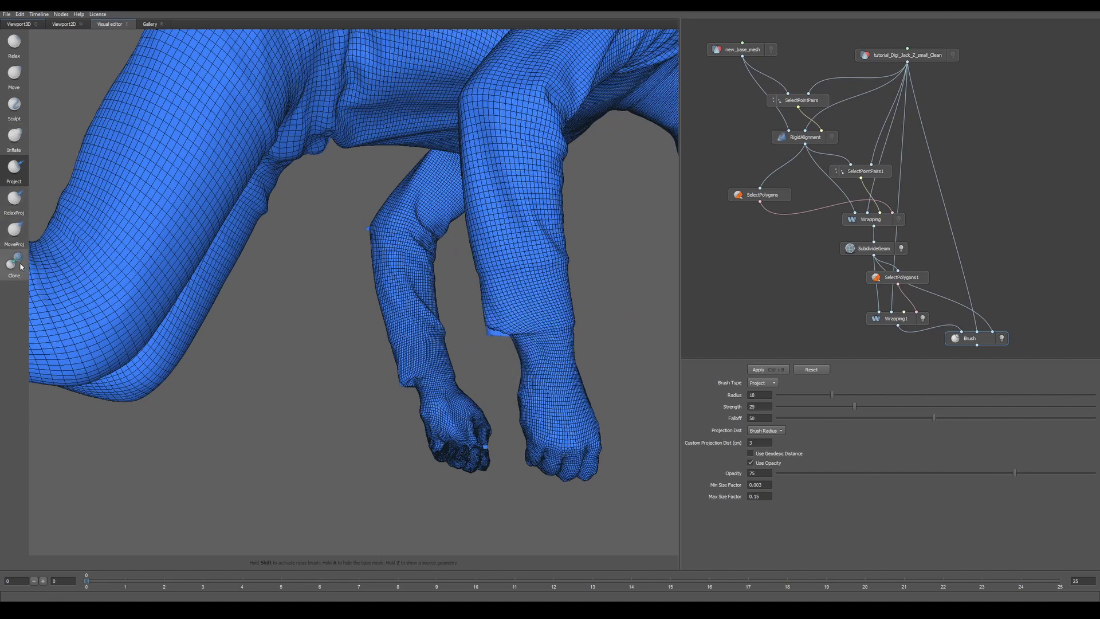
- Try the RelaxProj brush from the sleeve cuff down over the hand, and undo the strokes
{"action": "left_click", "coordinate": [14, 198]}
{"action": "mouse_move", "coordinate": [492, 330]}
{"action": "left_mouse_down"}
{"action": "mouse_move", "coordinate": [521, 347]}
{"action": "mouse_move", "coordinate": [535, 321]}
{"action": "mouse_move", "coordinate": [567, 435]}
{"action": "left_mouse_up"}
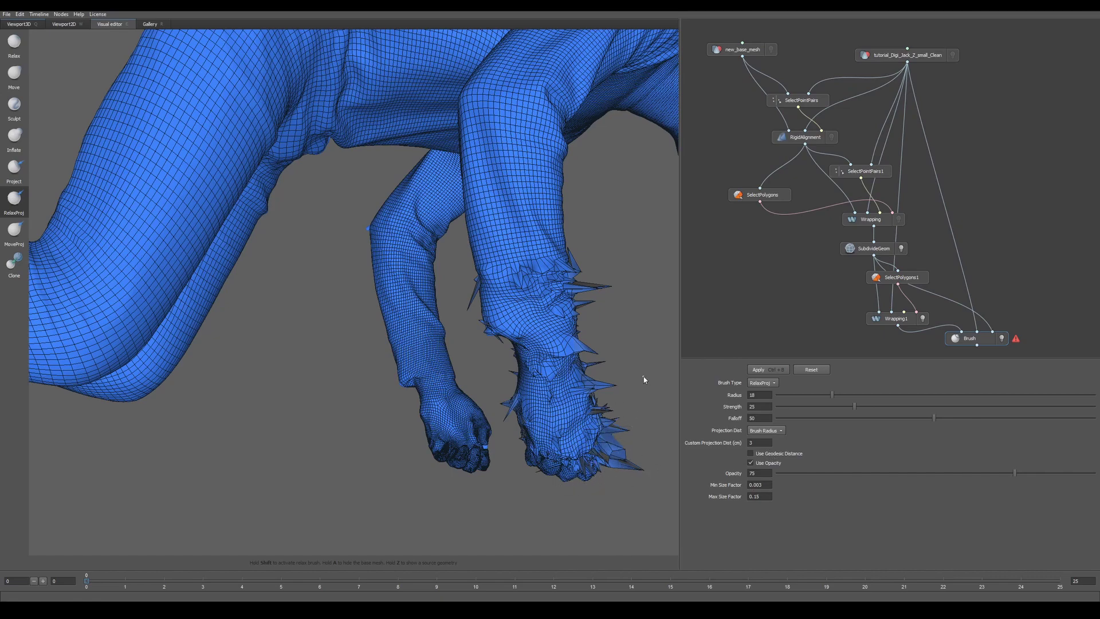
{"action": "mouse_move", "coordinate": [644, 378]}
{"action": "left_mouse_down", "text": "alt"}
{"action": "mouse_move", "coordinate": [478, 373]}
{"action": "mouse_move", "coordinate": [535, 363]}
{"action": "left_mouse_up", "text": "alt"}
{"action": "key", "text": "ctrl+z"}
{"action": "key", "text": "ctrl+z"}
{"action": "key", "text": "ctrl+z"}
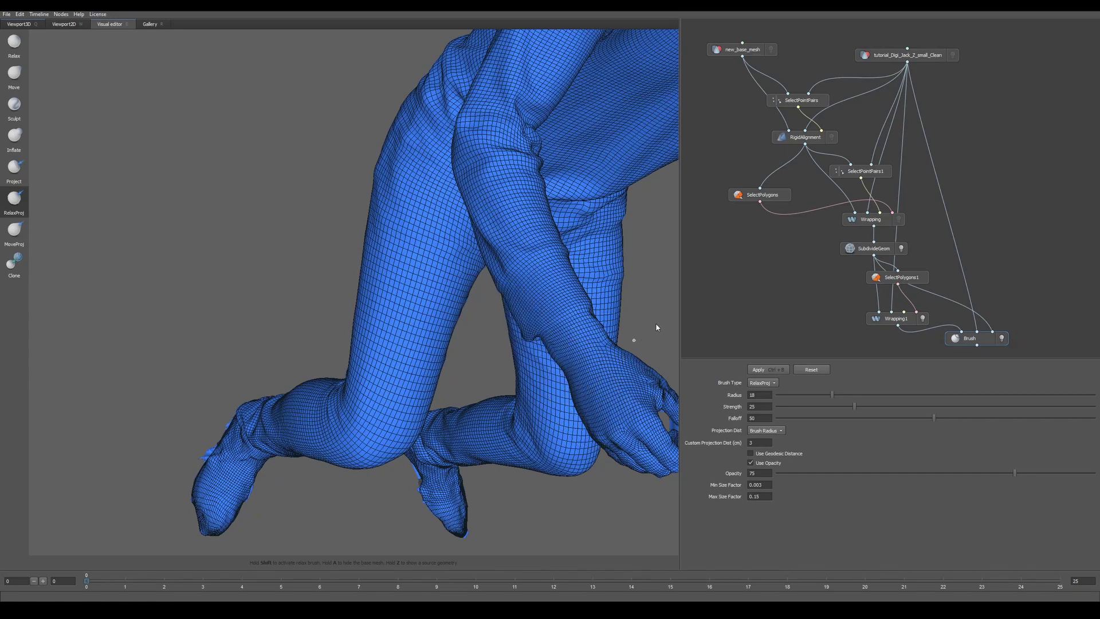
- Try the Clone brush on the clenched hand and set the brush radius to 36
{"action": "right_click_drag", "start_coordinate": [656, 323], "coordinate": [637, 335]}
{"action": "mouse_move", "coordinate": [645, 332]}
{"action": "left_mouse_down", "text": "alt"}
{"action": "mouse_move", "coordinate": [655, 309]}
{"action": "mouse_move", "coordinate": [638, 216]}
{"action": "mouse_move", "coordinate": [545, 245]}
{"action": "mouse_move", "coordinate": [430, 333]}
{"action": "mouse_move", "coordinate": [475, 320]}
{"action": "left_mouse_up", "text": "alt"}
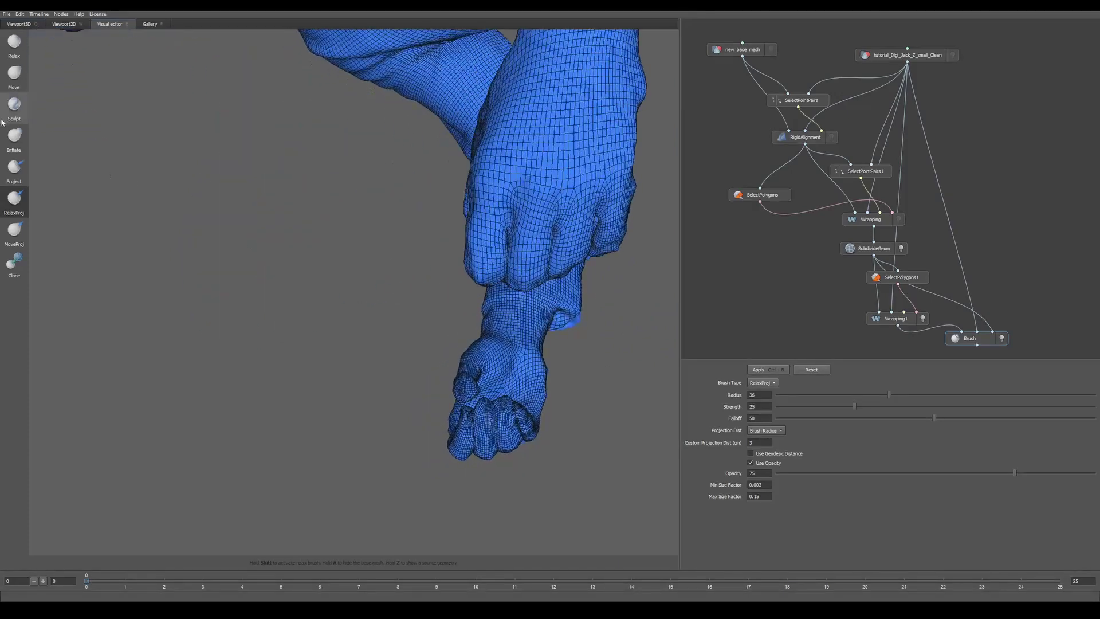
{"action": "left_click", "coordinate": [18, 264]}
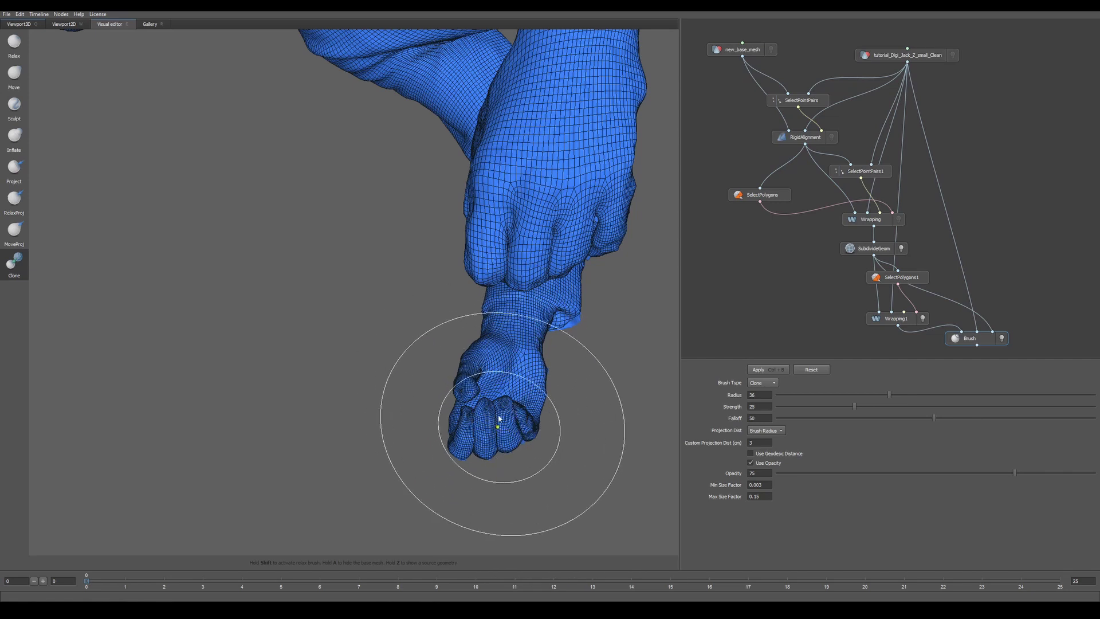
{"action": "mouse_move", "coordinate": [498, 417]}
{"action": "left_mouse_down"}
{"action": "mouse_move", "coordinate": [452, 428]}
{"action": "mouse_move", "coordinate": [459, 433]}
{"action": "mouse_move", "coordinate": [463, 387]}
{"action": "mouse_move", "coordinate": [445, 375]}
{"action": "left_mouse_up"}
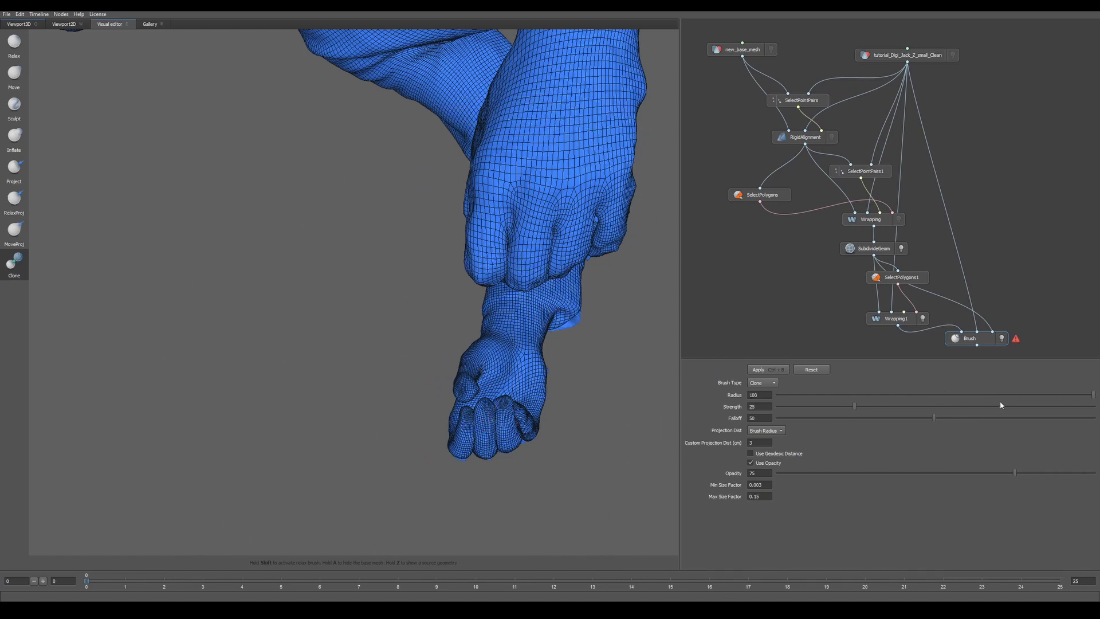
{"action": "scroll", "coordinate": [485, 408], "scroll_direction": "down", "scroll_amount": 8, "text": "ctrl"}
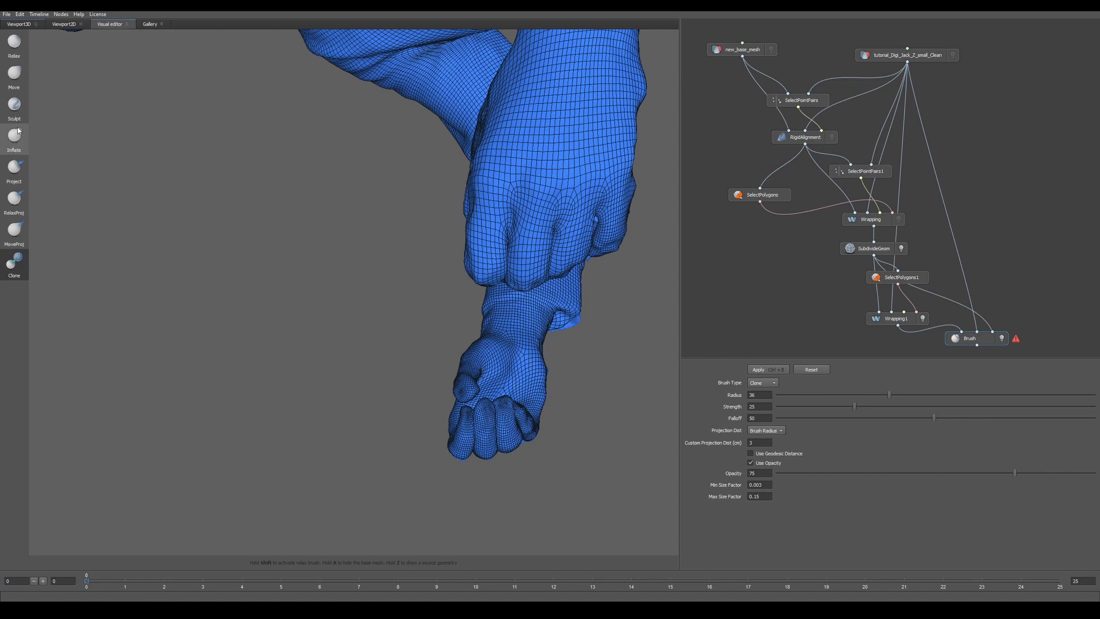
- Try the RelaxProj brush on the sleeve cuff and smooth the wrist area with the Relax brush at different radii
{"action": "left_click", "coordinate": [14, 199]}
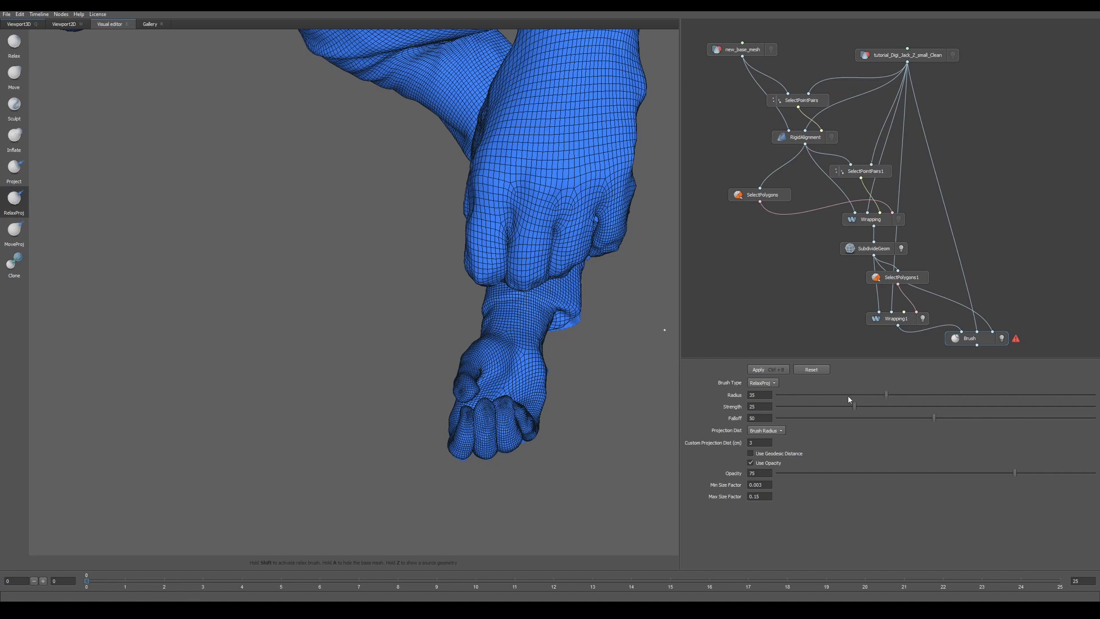
{"action": "mouse_move", "coordinate": [580, 322]}
{"action": "left_mouse_down"}
{"action": "mouse_move", "coordinate": [577, 312]}
{"action": "mouse_move", "coordinate": [570, 319]}
{"action": "mouse_move", "coordinate": [575, 304]}
{"action": "mouse_move", "coordinate": [569, 327]}
{"action": "mouse_move", "coordinate": [565, 315]}
{"action": "mouse_move", "coordinate": [548, 338]}
{"action": "mouse_move", "coordinate": [592, 345]}
{"action": "mouse_move", "coordinate": [472, 371]}
{"action": "mouse_move", "coordinate": [337, 349]}
{"action": "mouse_move", "coordinate": [323, 375]}
{"action": "mouse_move", "coordinate": [565, 319]}
{"action": "mouse_move", "coordinate": [584, 329]}
{"action": "mouse_move", "coordinate": [571, 319]}
{"action": "mouse_move", "coordinate": [643, 319]}
{"action": "mouse_move", "coordinate": [596, 363]}
{"action": "mouse_move", "coordinate": [628, 362]}
{"action": "mouse_move", "coordinate": [589, 368]}
{"action": "left_mouse_up"}
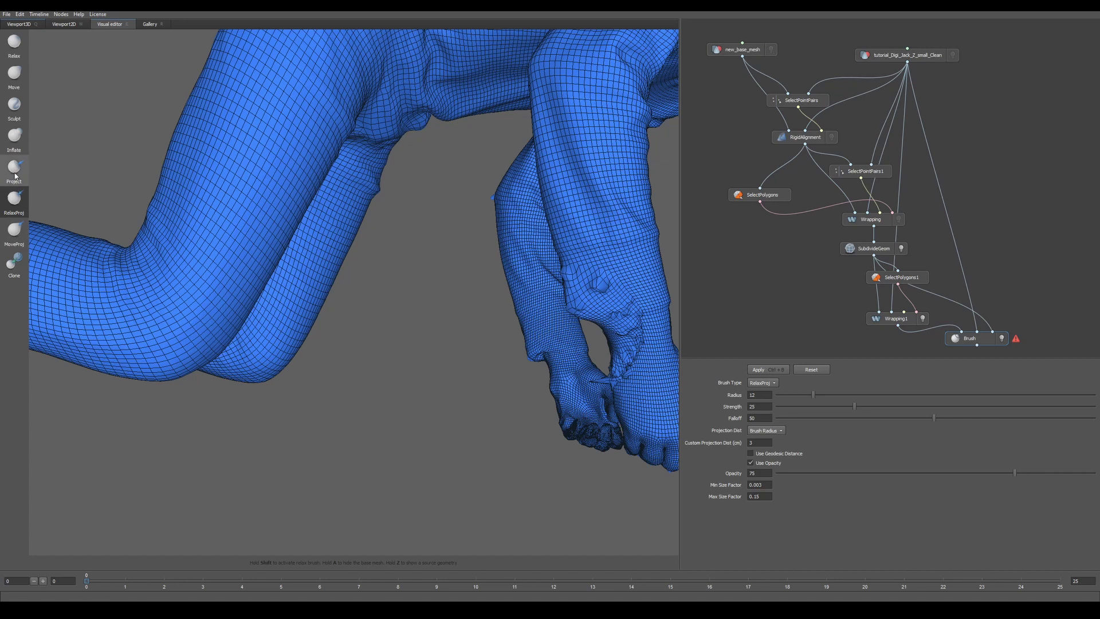
{"action": "left_click", "coordinate": [14, 43]}
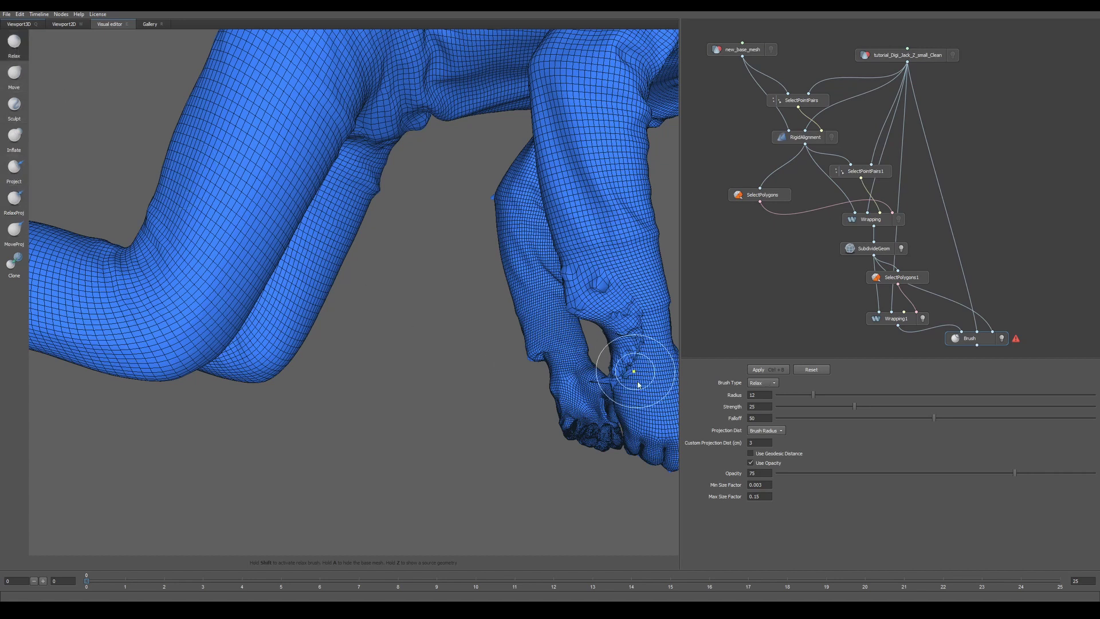
{"action": "mouse_move", "coordinate": [616, 382]}
{"action": "left_mouse_down"}
{"action": "mouse_move", "coordinate": [627, 365]}
{"action": "mouse_move", "coordinate": [602, 365]}
{"action": "mouse_move", "coordinate": [596, 385]}
{"action": "mouse_move", "coordinate": [608, 381]}
{"action": "mouse_move", "coordinate": [602, 361]}
{"action": "mouse_move", "coordinate": [631, 352]}
{"action": "mouse_move", "coordinate": [506, 375]}
{"action": "mouse_move", "coordinate": [633, 387]}
{"action": "left_mouse_up"}
{"action": "scroll", "coordinate": [637, 401], "scroll_direction": "up", "scroll_amount": 5, "text": "ctrl"}
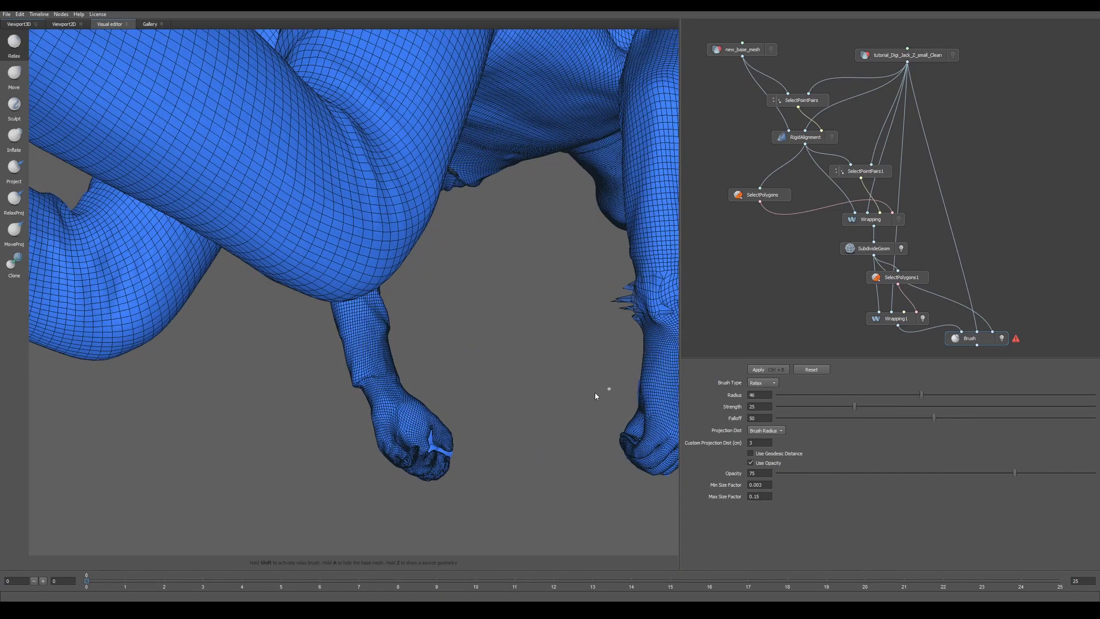
{"action": "mouse_move", "coordinate": [601, 390]}
{"action": "left_mouse_down"}
{"action": "mouse_move", "coordinate": [677, 410]}
{"action": "mouse_move", "coordinate": [698, 382]}
{"action": "left_mouse_up"}
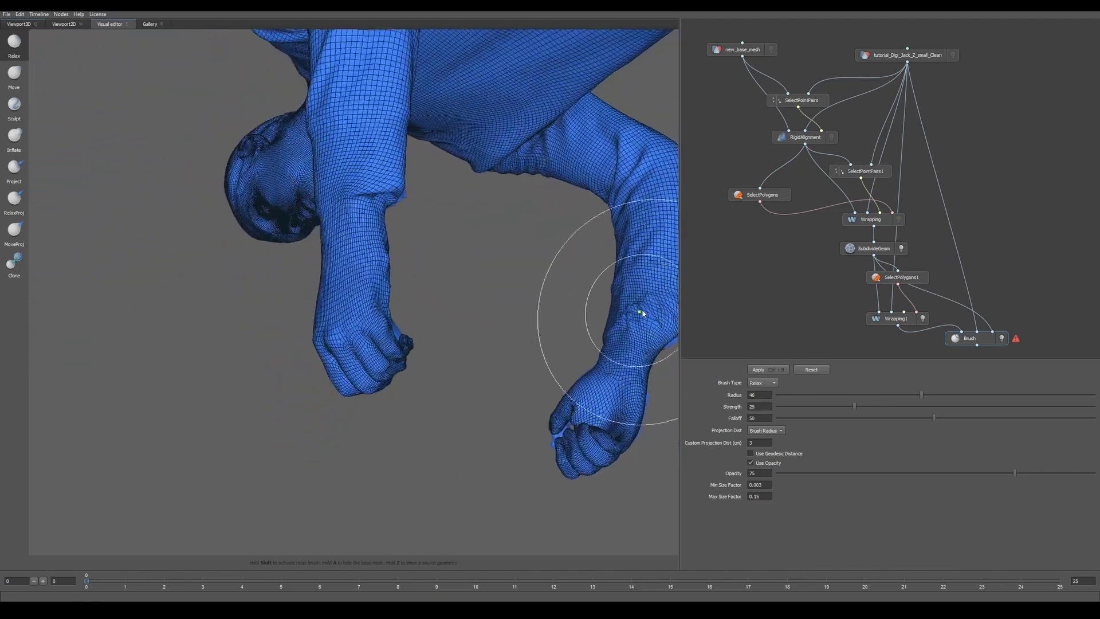
{"action": "mouse_move", "coordinate": [648, 314]}
{"action": "left_mouse_down"}
{"action": "mouse_move", "coordinate": [555, 349]}
{"action": "mouse_move", "coordinate": [435, 367]}
{"action": "mouse_move", "coordinate": [578, 343]}
{"action": "left_mouse_up"}
{"action": "scroll", "coordinate": [652, 338], "scroll_direction": "down", "scroll_amount": 5, "text": "ctrl"}
{"action": "scroll", "coordinate": [581, 343], "scroll_direction": "down", "scroll_amount": 3, "text": "ctrl"}
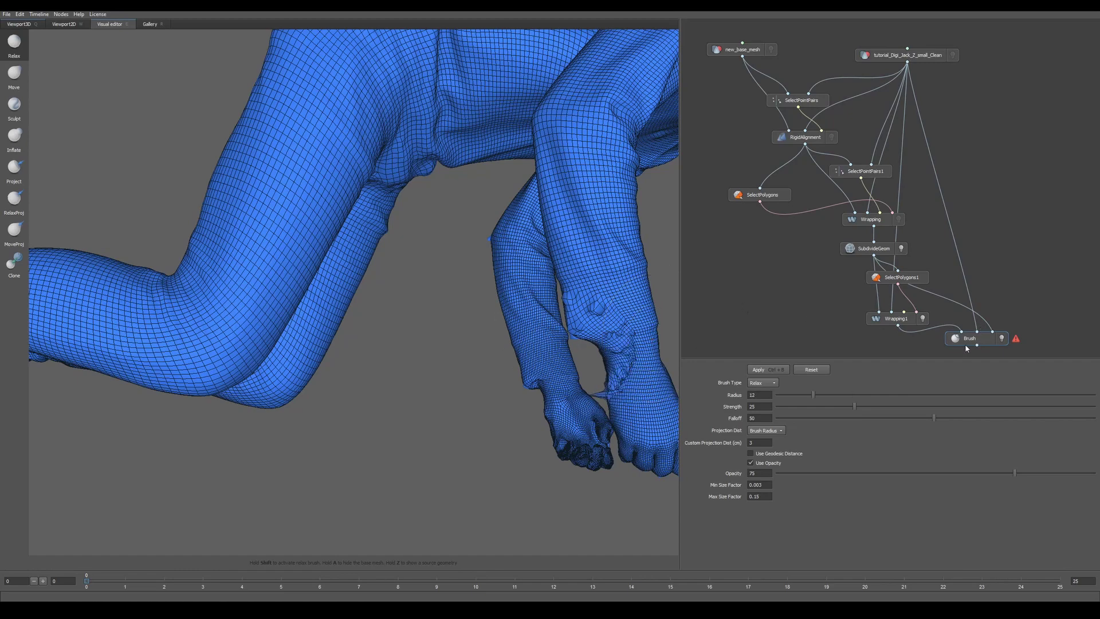
- Delete the Brush node and inspect the Wrapping1 result around the whole body
{"action": "key", "text": "Delete"}
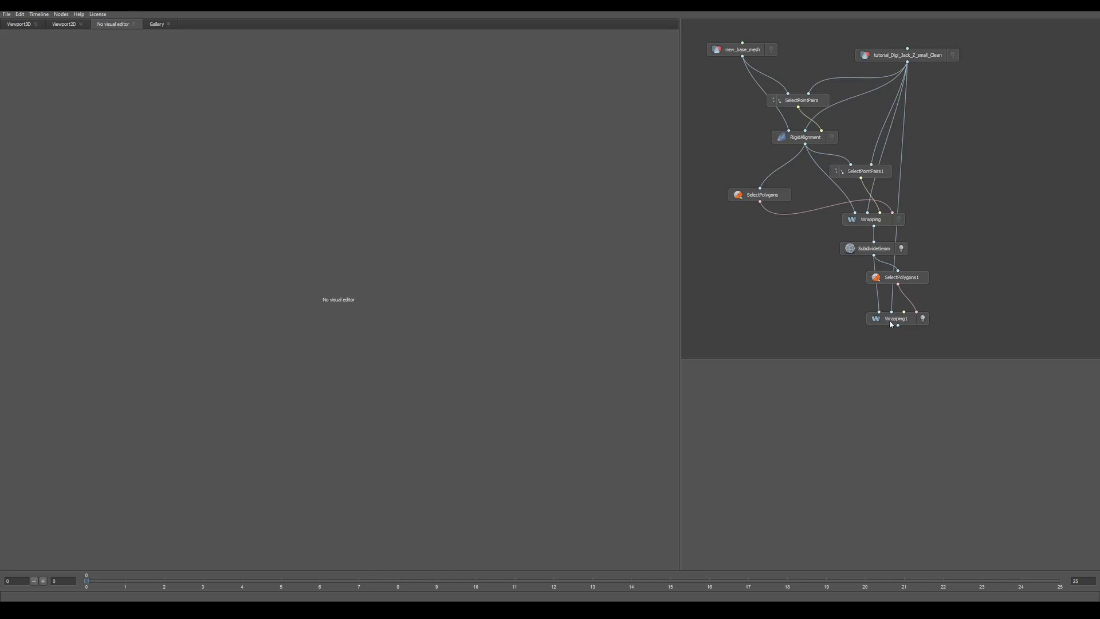
{"action": "left_click", "coordinate": [891, 323]}
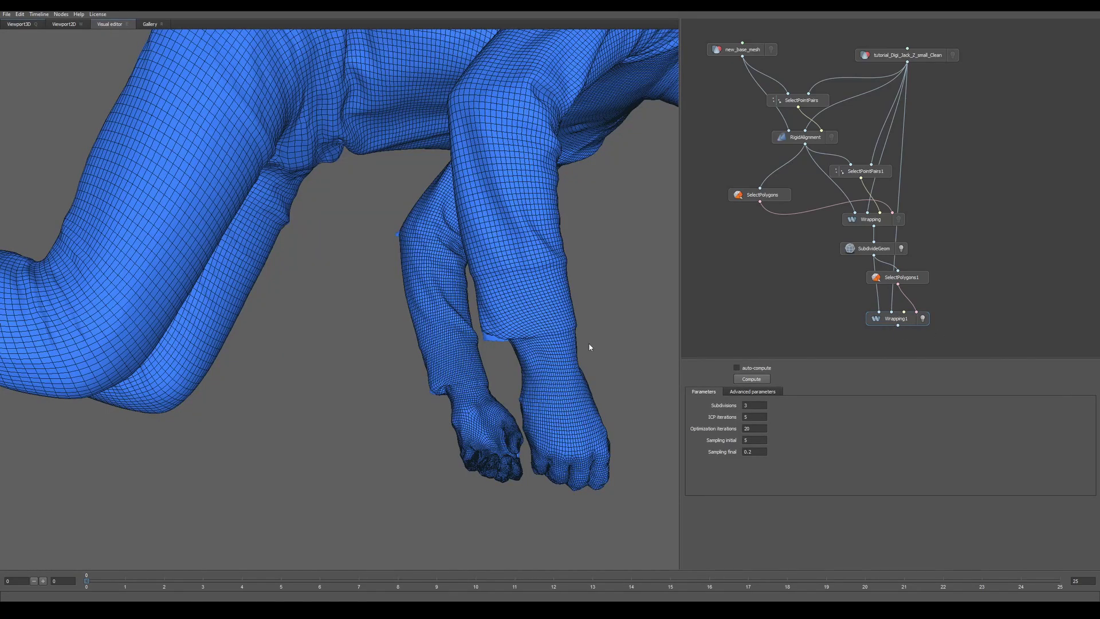
{"action": "scroll", "coordinate": [527, 247], "scroll_direction": "down", "scroll_amount": 10}
{"action": "left_click_drag", "start_coordinate": [526, 246], "coordinate": [351, 207]}
{"action": "left_click_drag", "start_coordinate": [461, 267], "coordinate": [445, 251]}
{"action": "scroll", "coordinate": [445, 251], "scroll_direction": "up", "scroll_amount": 8}
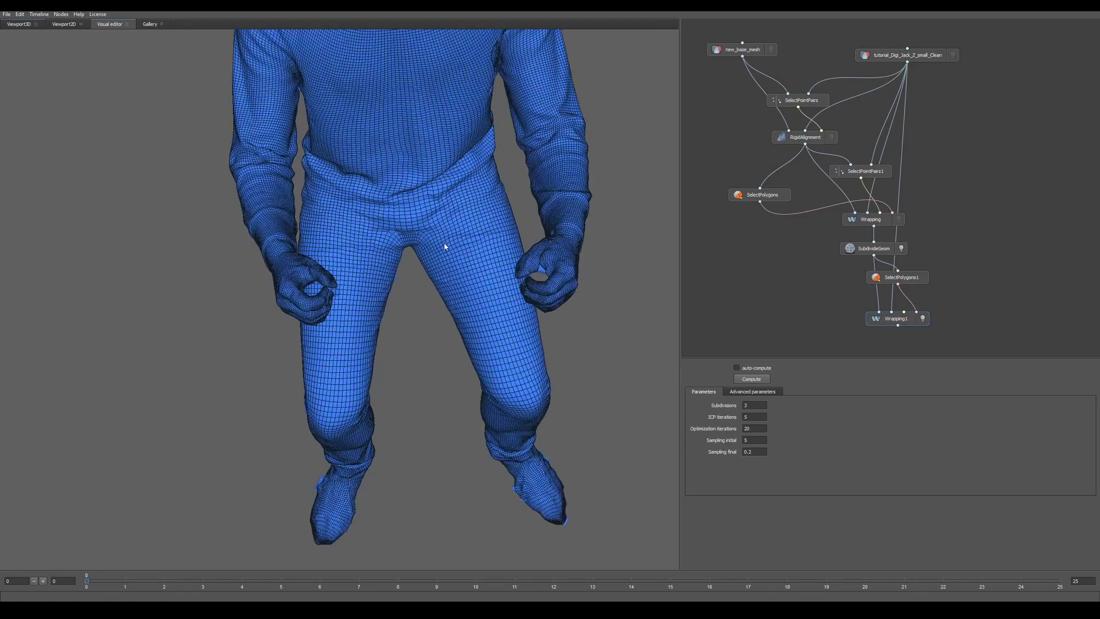
{"action": "scroll", "coordinate": [550, 320], "scroll_direction": "up", "scroll_amount": 2}
{"action": "left_click_drag", "start_coordinate": [560, 324], "coordinate": [395, 344]}
- Add a SaveGeom node below Wrapping1 and connect it to Wrapping1's output
{"action": "right_click", "coordinate": [840, 352]}
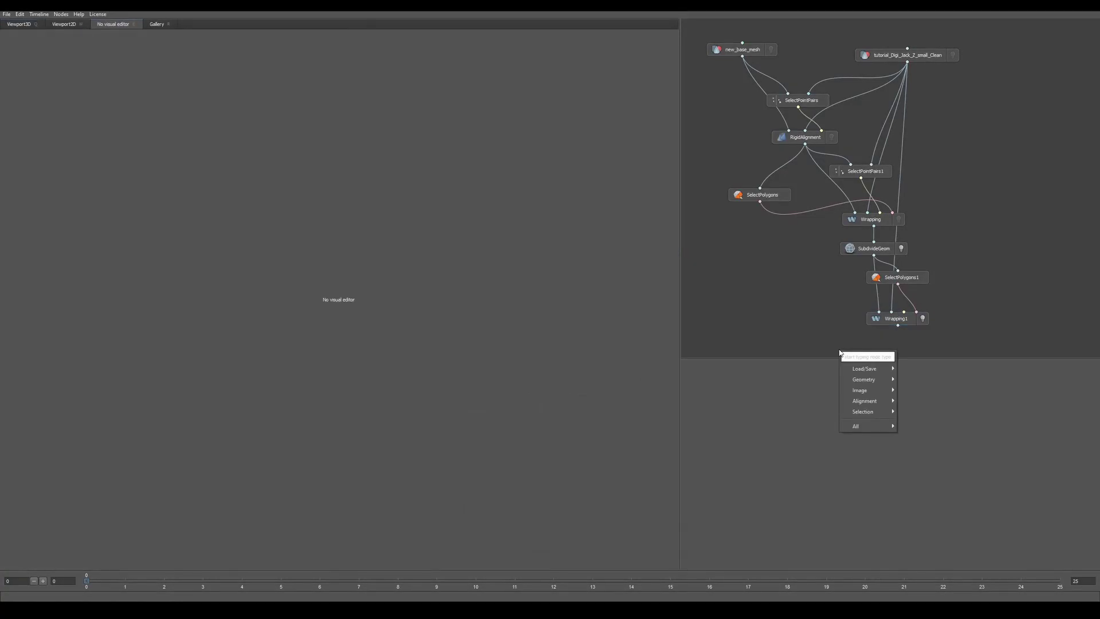
{"action": "type", "text": "ew"}
{"action": "key", "text": "BackSpace"}
{"action": "key", "text": "BackSpace"}
{"action": "type", "text": "sa"}
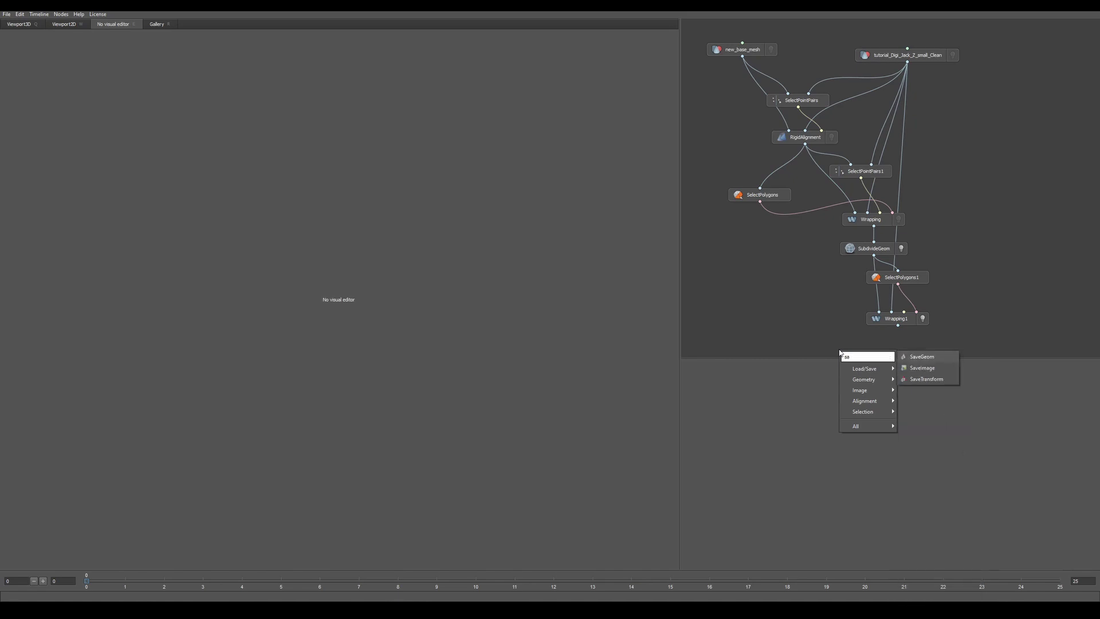
{"action": "left_click", "coordinate": [928, 357]}
{"action": "left_click_drag", "start_coordinate": [847, 349], "coordinate": [907, 350]}
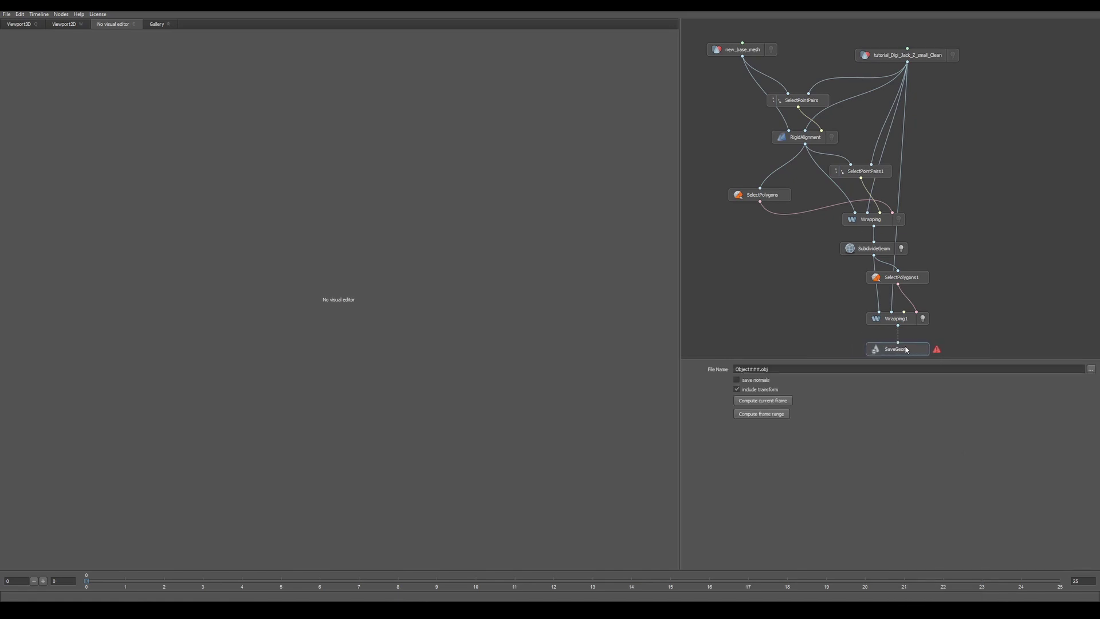
- Set SaveGeom's output to tutorial_Digi_Jack_RC.obj in the Digi Jack folder, replacing the existing file, and export the current frame
{"action": "left_click", "coordinate": [904, 351]}
{"action": "left_click", "coordinate": [1091, 370]}
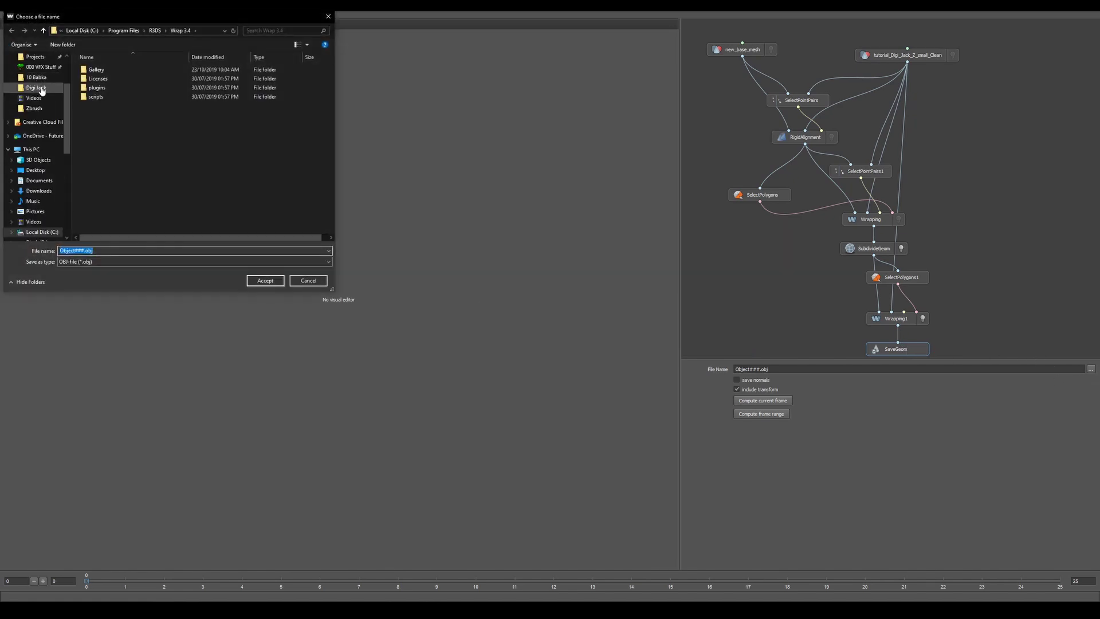
{"action": "left_click", "coordinate": [37, 88]}
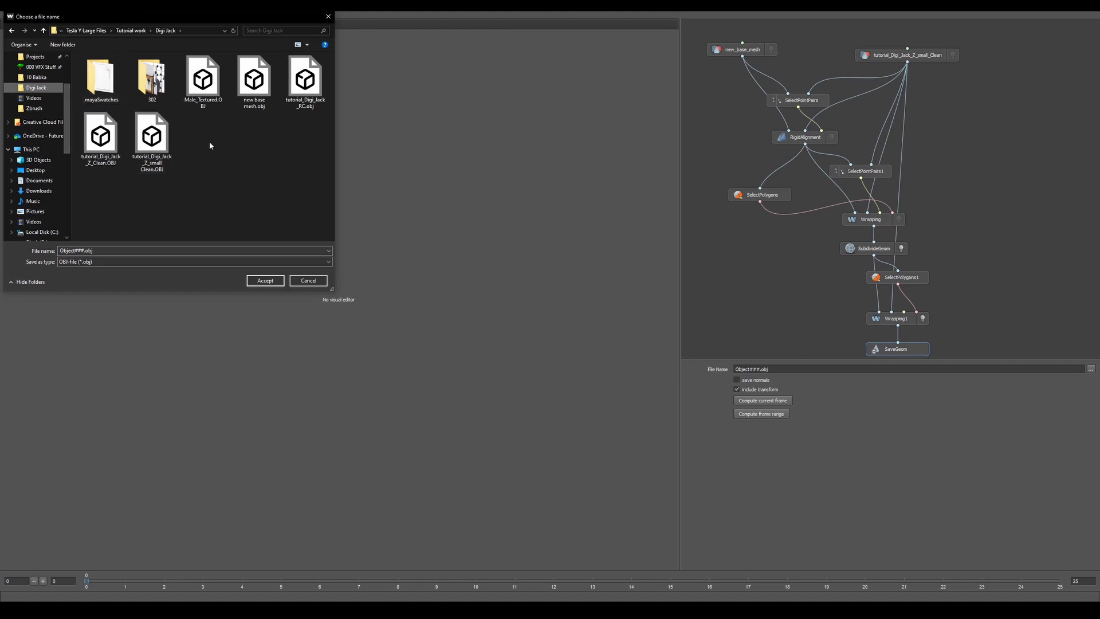
{"action": "left_click", "coordinate": [305, 85]}
{"action": "left_click_drag", "start_coordinate": [258, 23], "coordinate": [390, 105]}
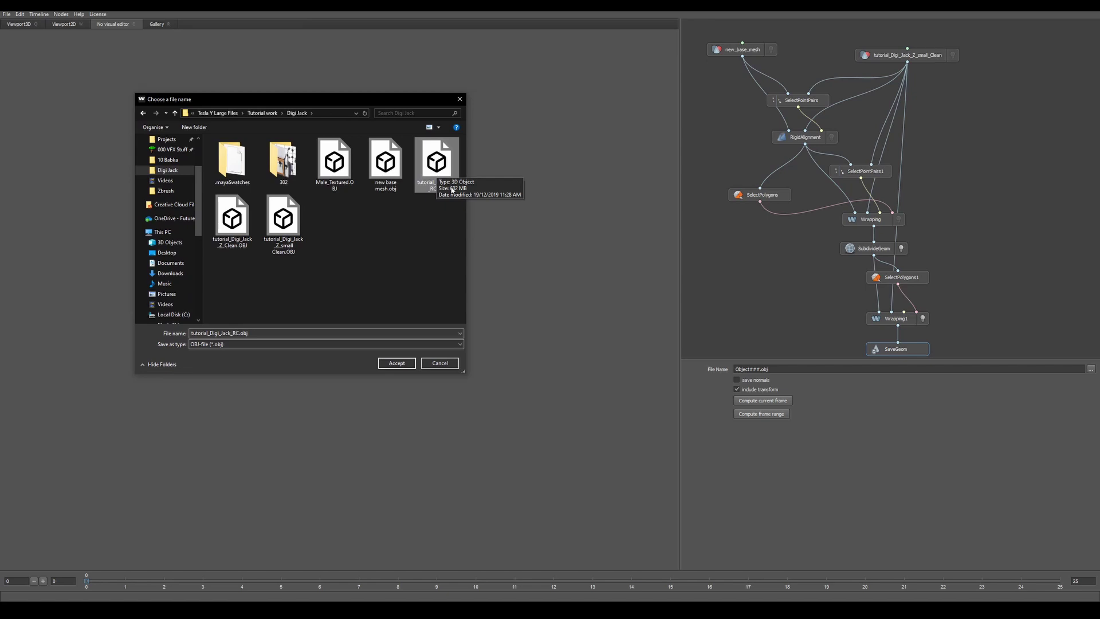
{"action": "left_click", "coordinate": [397, 363]}
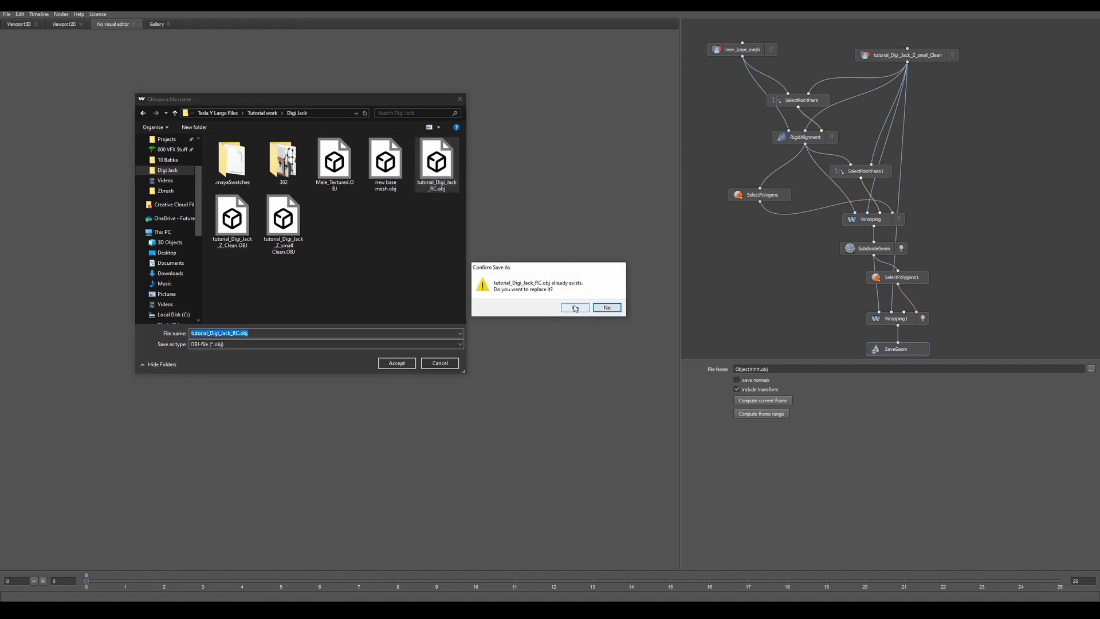
{"action": "left_click", "coordinate": [573, 307]}
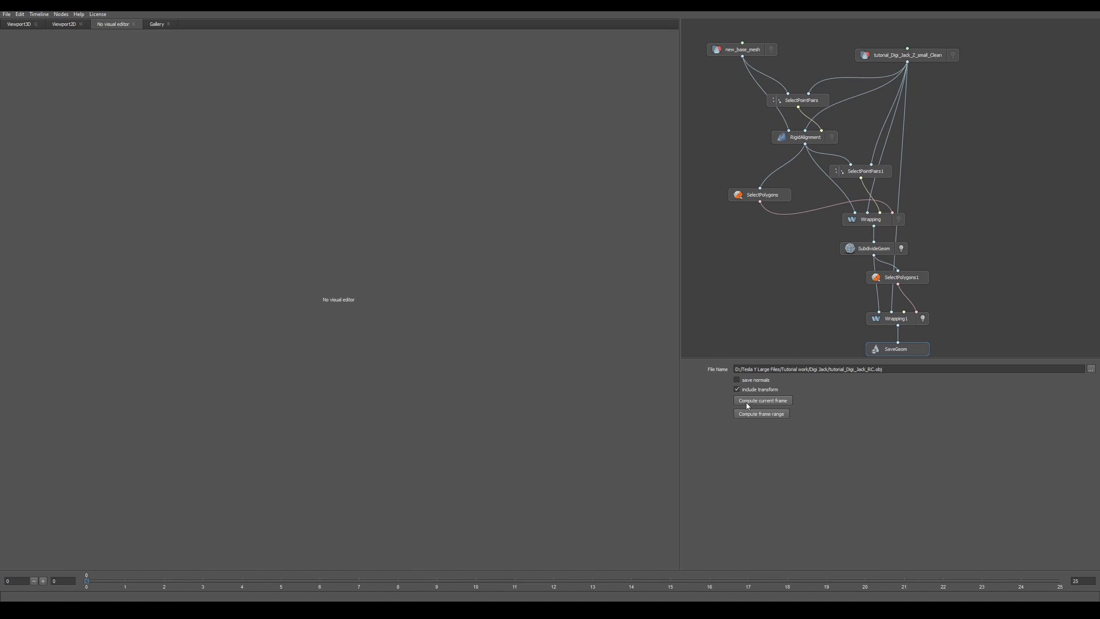
{"action": "left_click", "coordinate": [747, 406]}
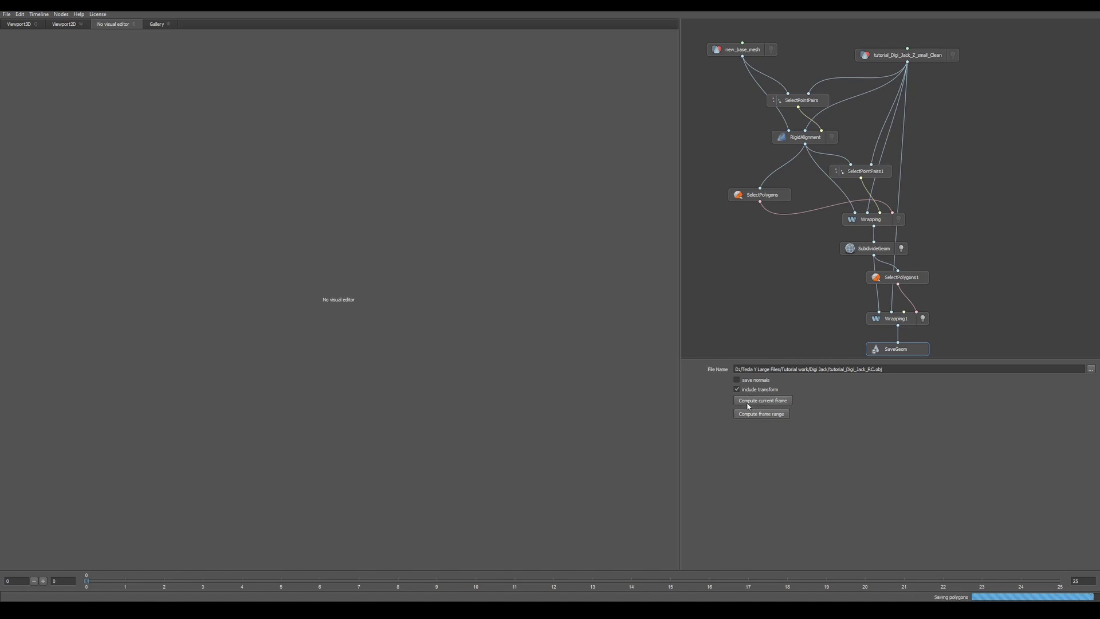
- Switch to RealityCapture and import the model tutorial_Digi_Jack_RC.obj from the Digi Jack folder
{"action": "mouse_move", "coordinate": [263, 610]}
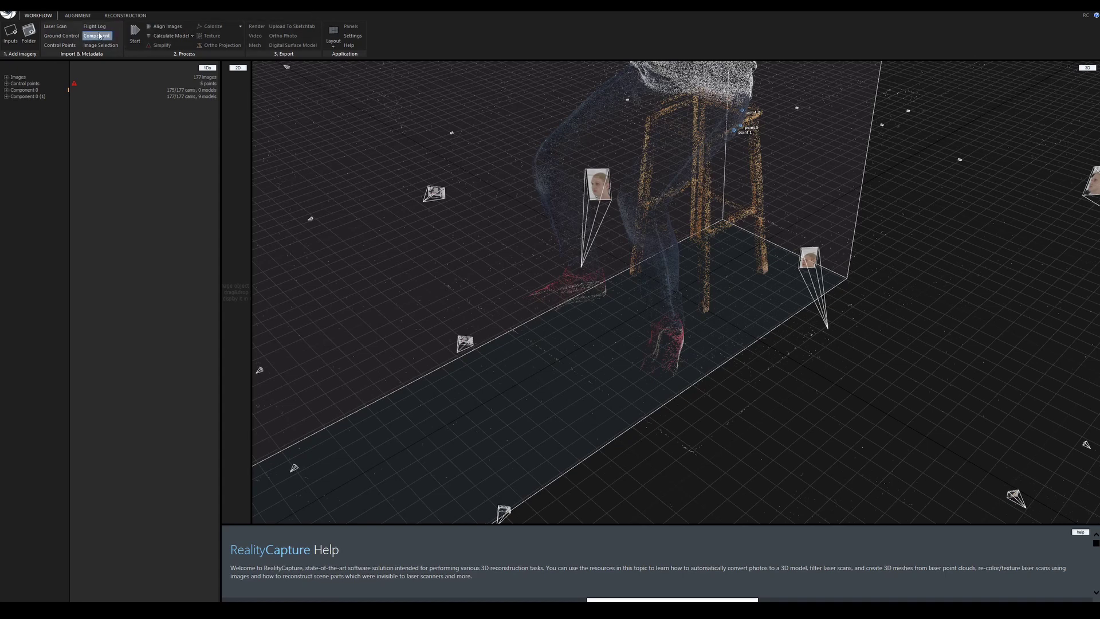
{"action": "left_click", "coordinate": [125, 15]}
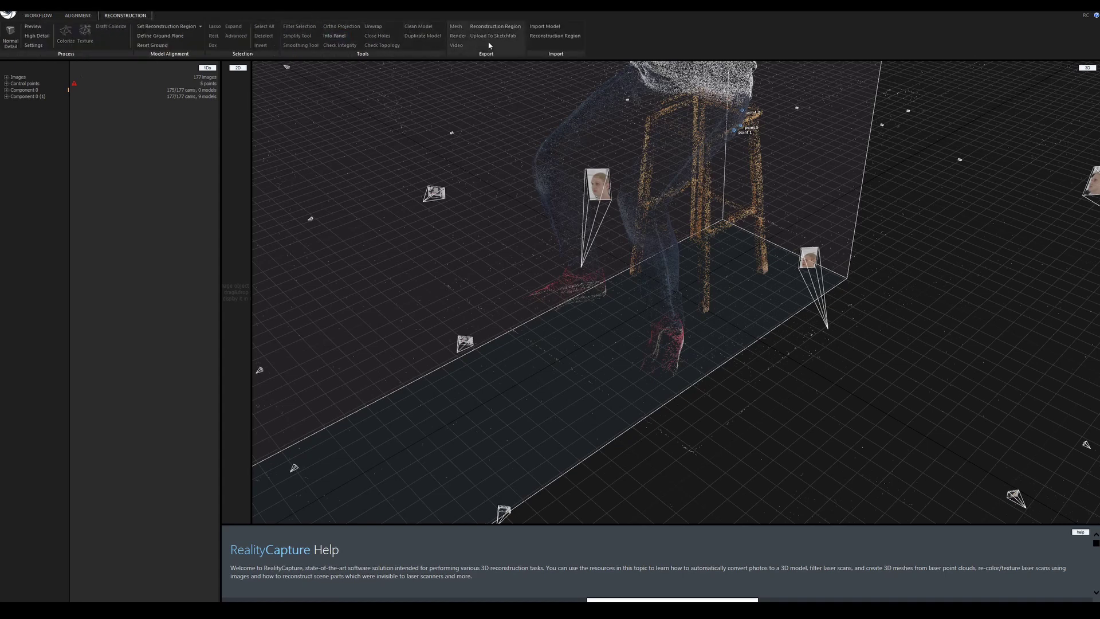
{"action": "left_click", "coordinate": [544, 27]}
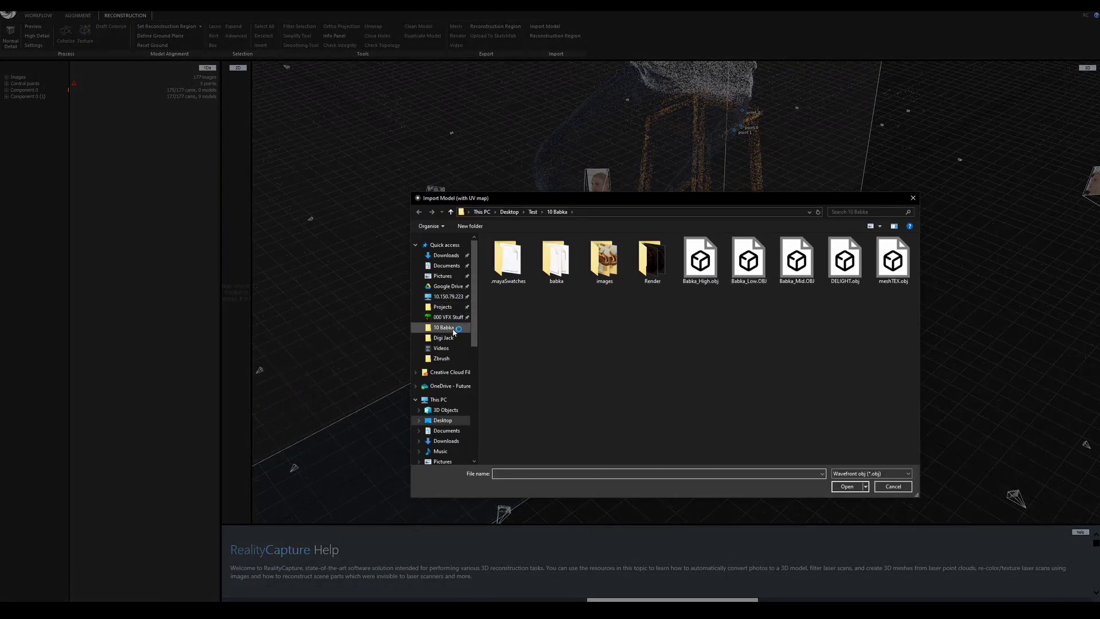
{"action": "left_click", "coordinate": [452, 337]}
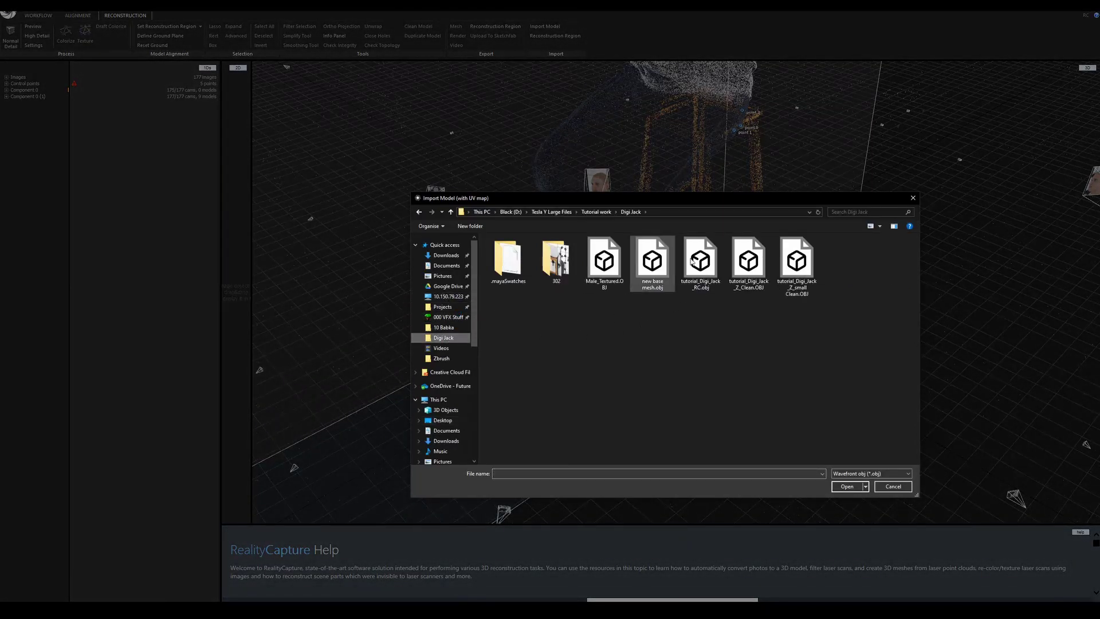
{"action": "left_click", "coordinate": [704, 252]}
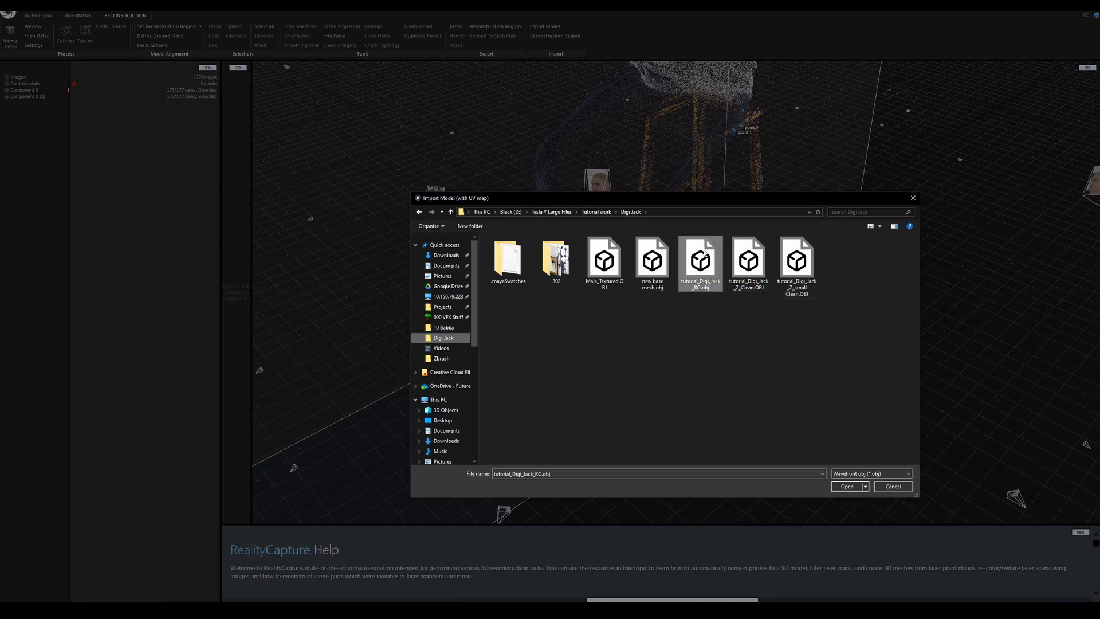
{"action": "left_click", "coordinate": [845, 486]}
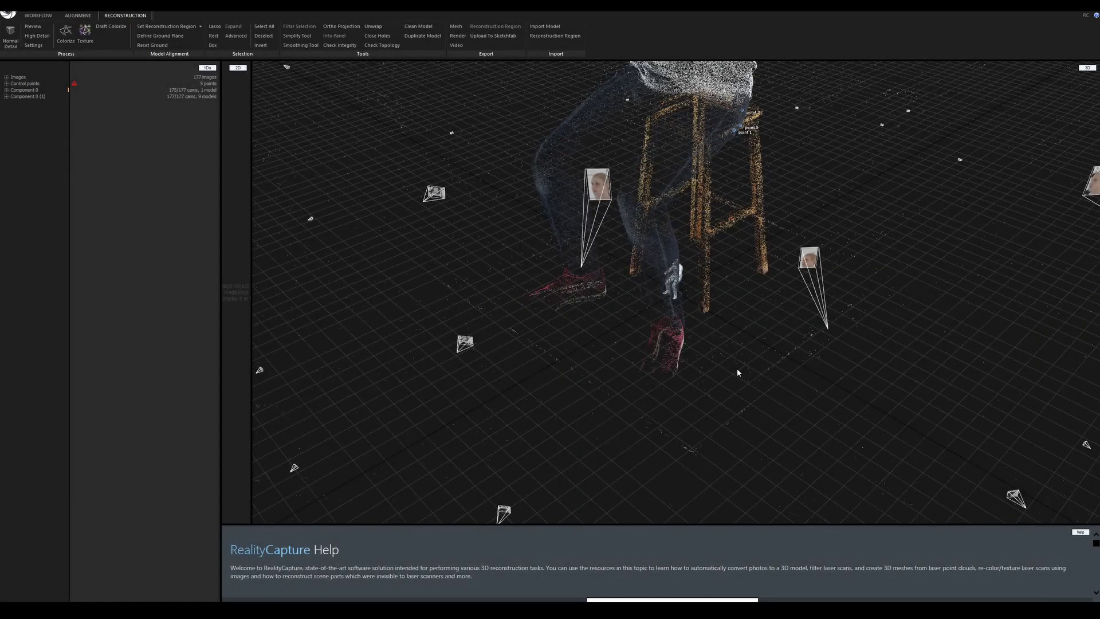
{"action": "left_click_drag", "start_coordinate": [729, 386], "coordinate": [752, 356]}
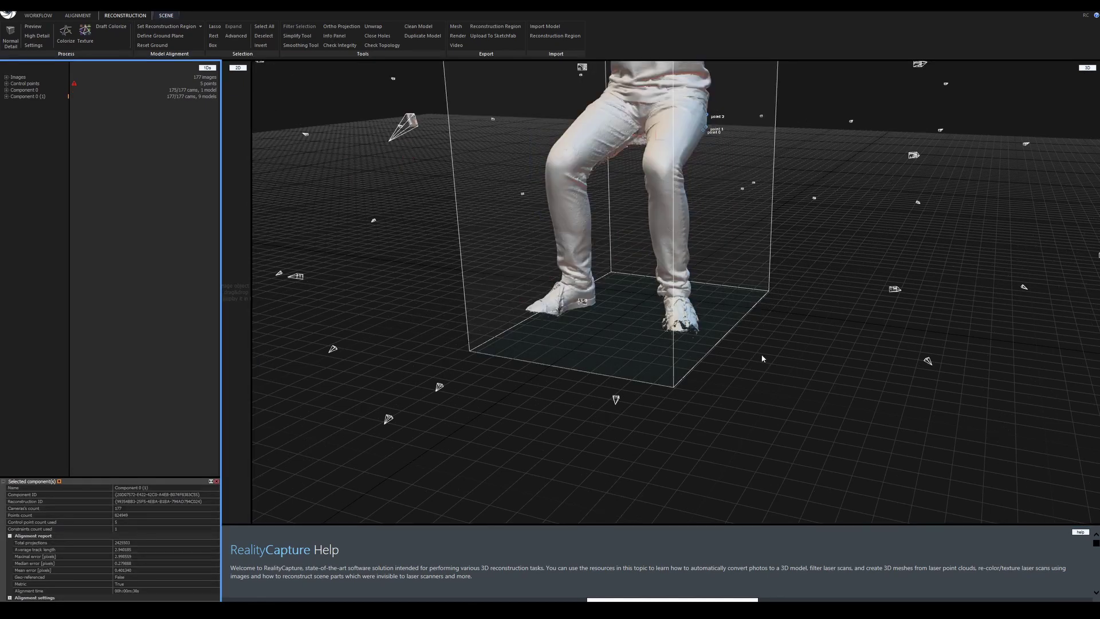
- Rename the component that contains all 177 cameras as SCALE
{"action": "left_click", "coordinate": [23, 90]}
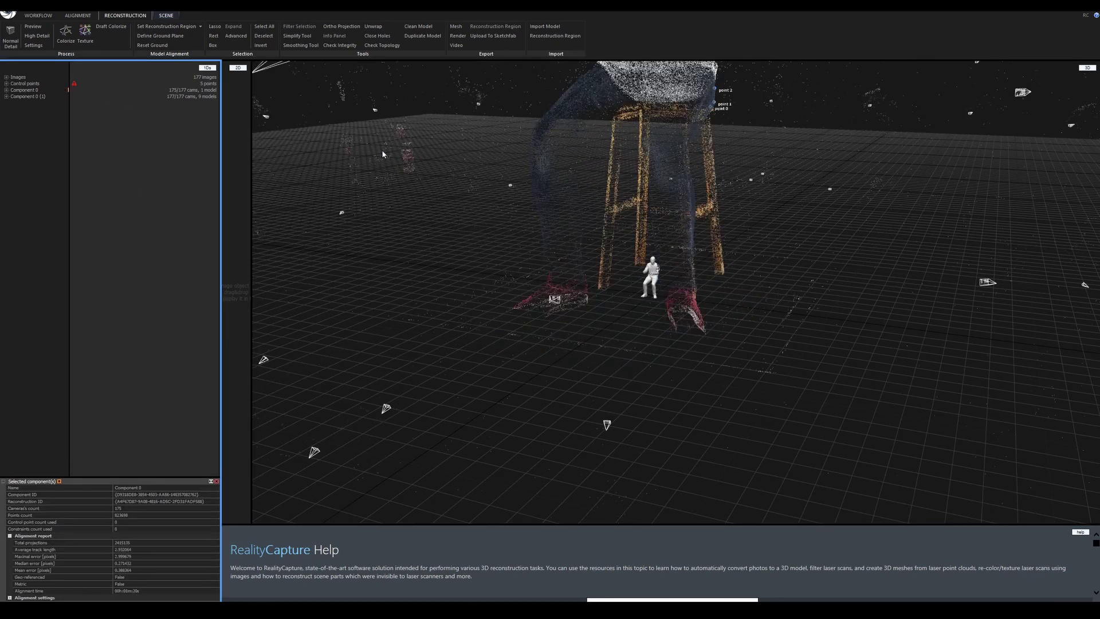
{"action": "left_click", "coordinate": [28, 96]}
{"action": "left_click", "coordinate": [25, 91]}
{"action": "left_click", "coordinate": [46, 97]}
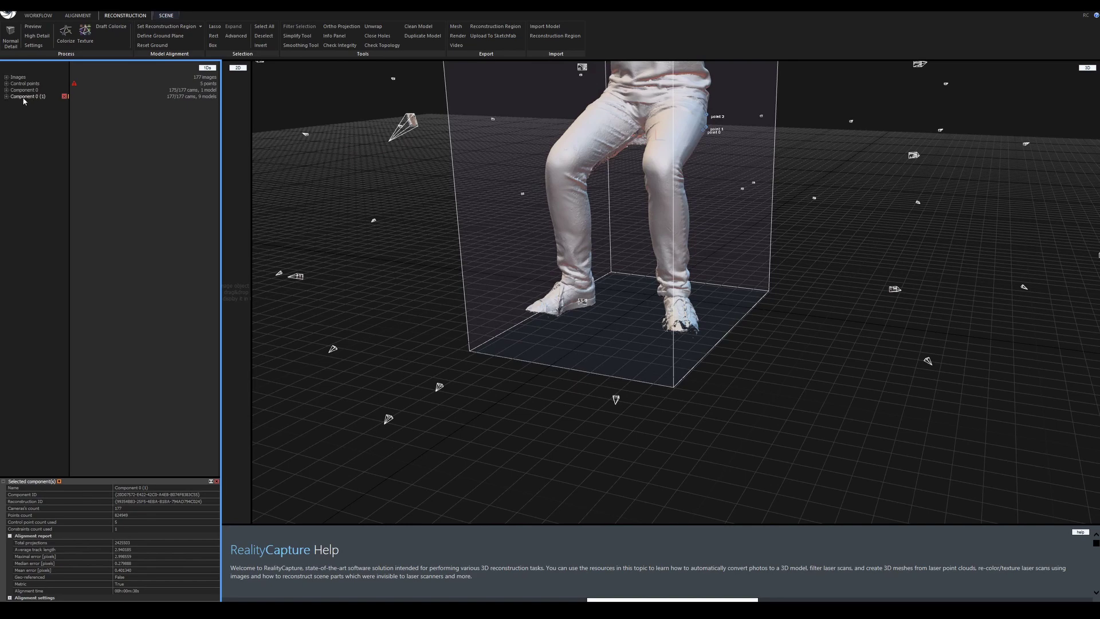
{"action": "left_click", "coordinate": [158, 488]}
{"action": "left_click_drag", "start_coordinate": [155, 488], "coordinate": [114, 490]}
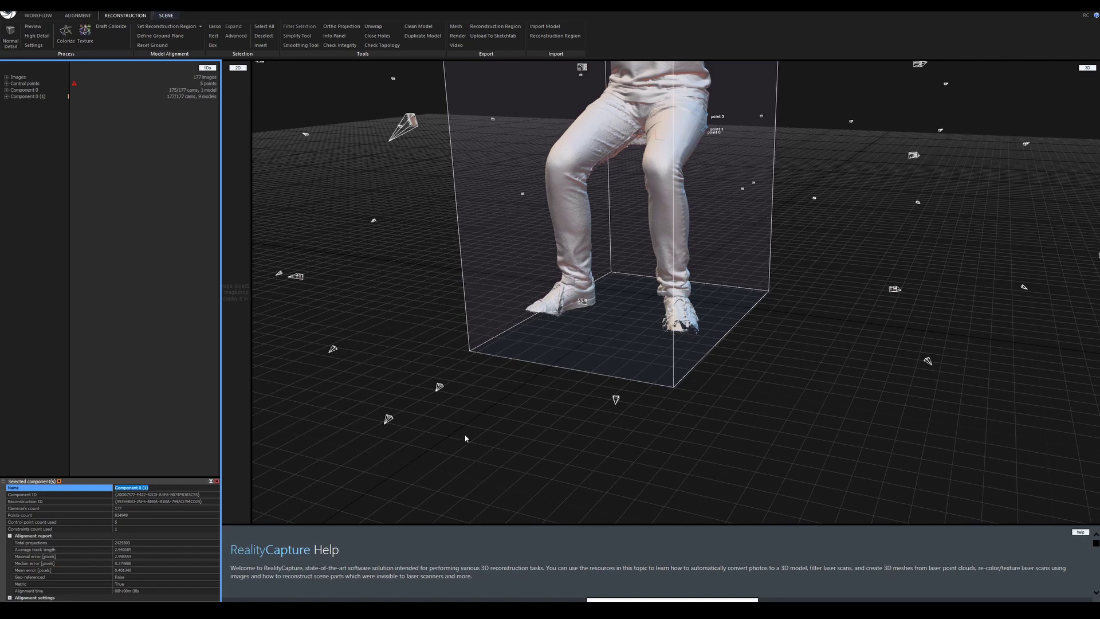
{"action": "type", "text": "SCALE"}
{"action": "key", "text": "Return"}
{"action": "left_click", "coordinate": [146, 220]}
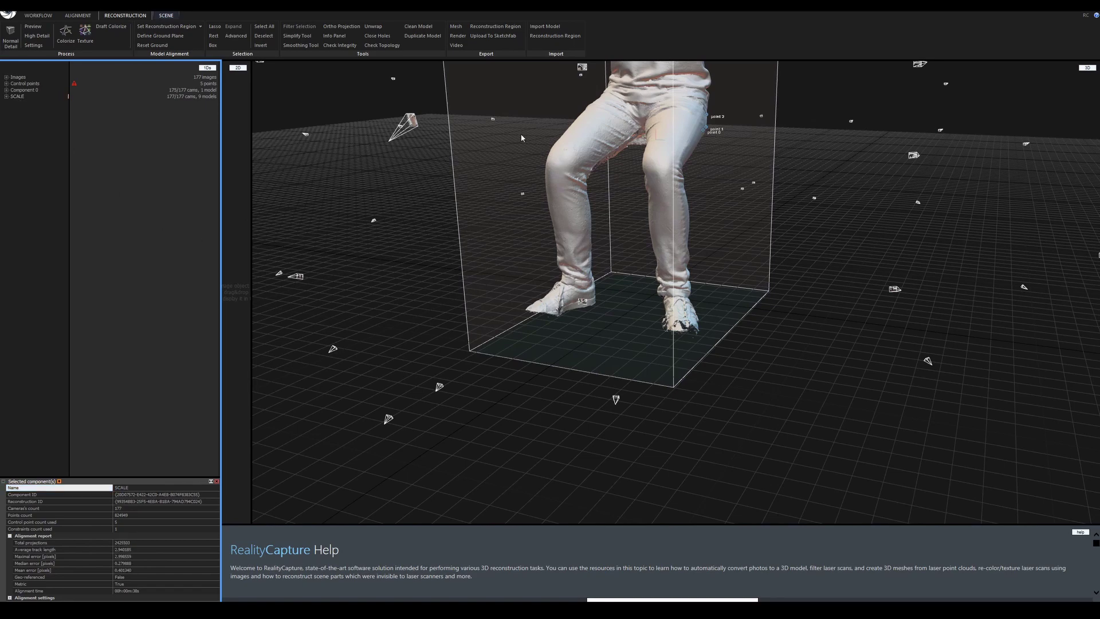
- Import the model tutorial_Digi_Jack_RC.obj from the Digi Jack folder into the SCALE component
{"action": "left_click", "coordinate": [545, 27]}
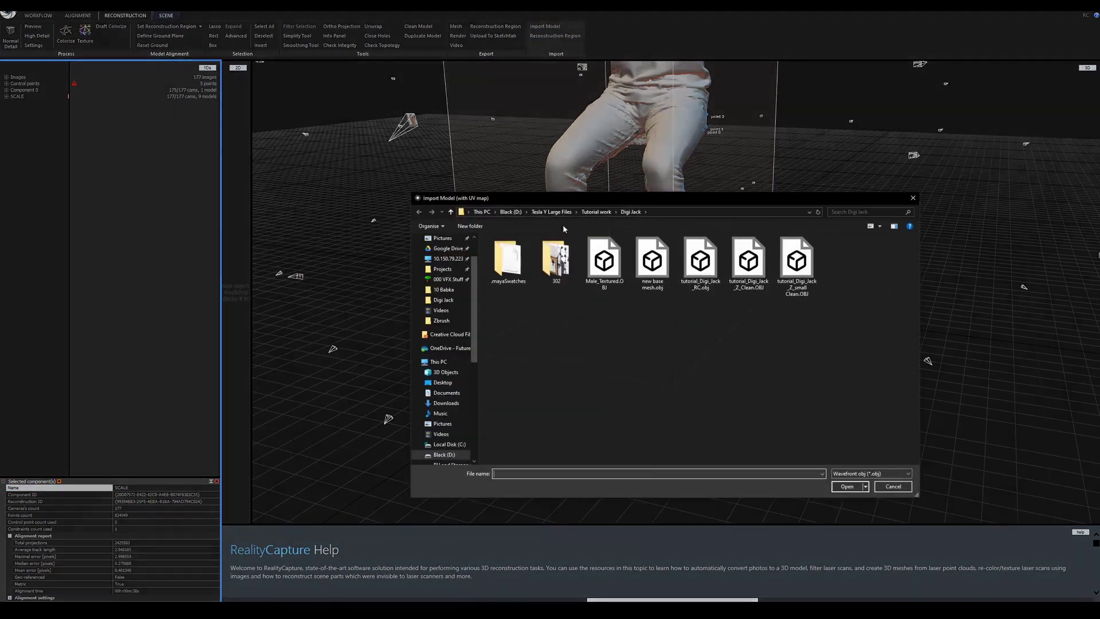
{"action": "left_click", "coordinate": [700, 262]}
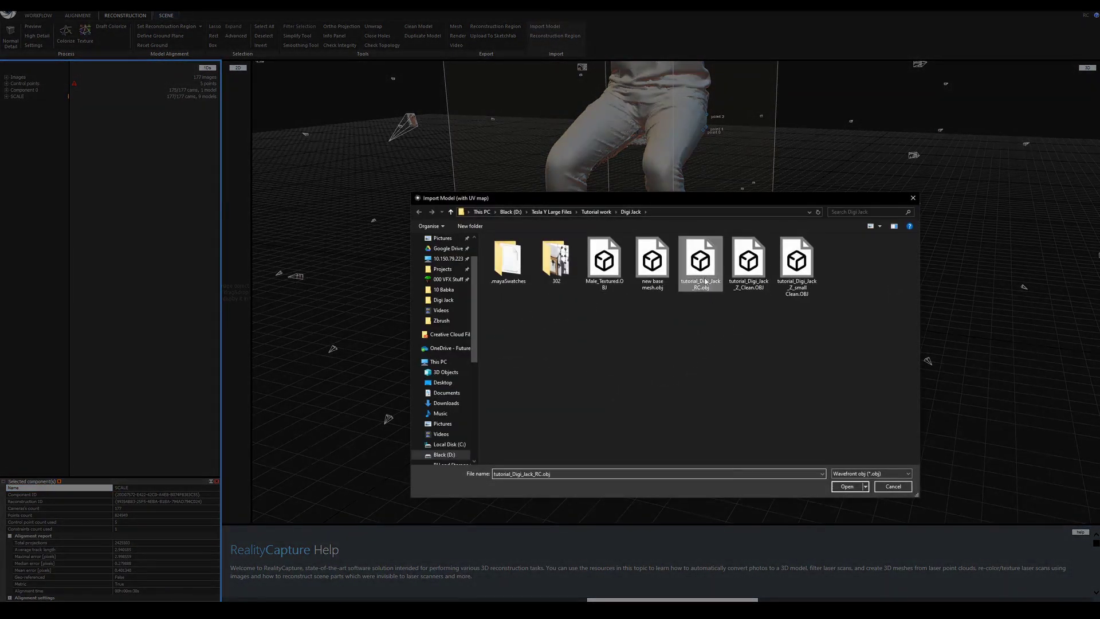
{"action": "left_click", "coordinate": [847, 485]}
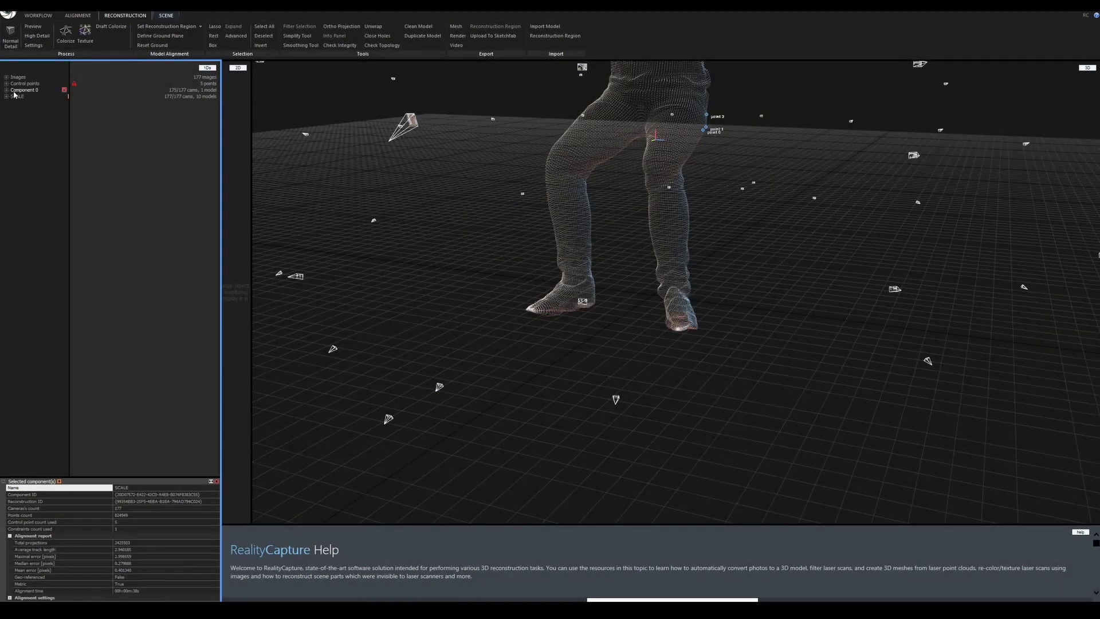
- Rename the newly imported model in the SCALE component as RETOPO
{"action": "left_click", "coordinate": [6, 97]}
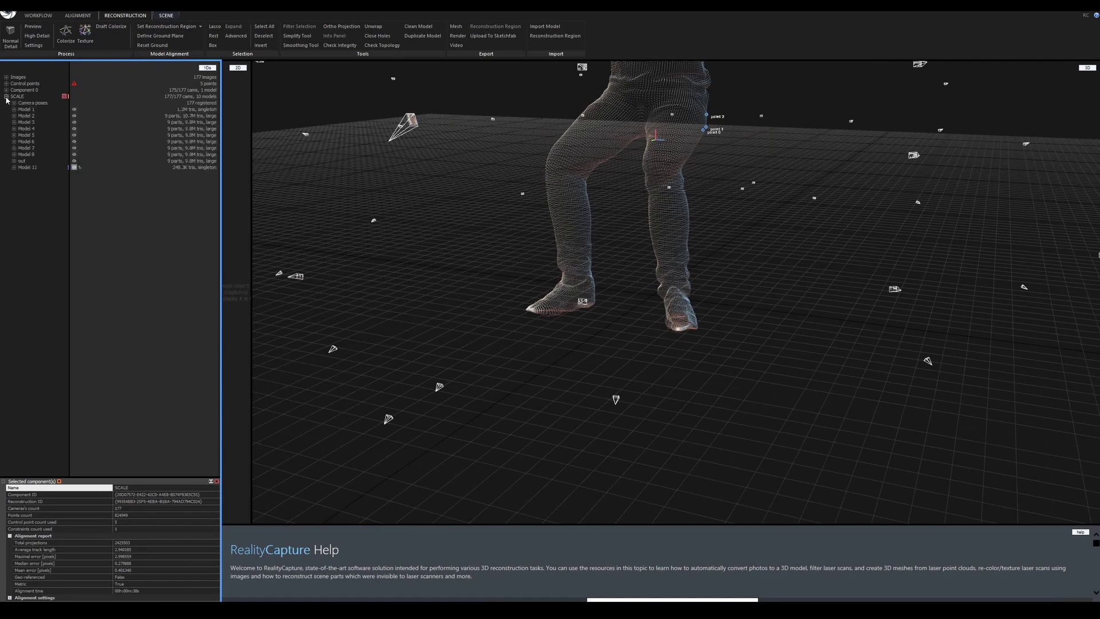
{"action": "left_click", "coordinate": [29, 167]}
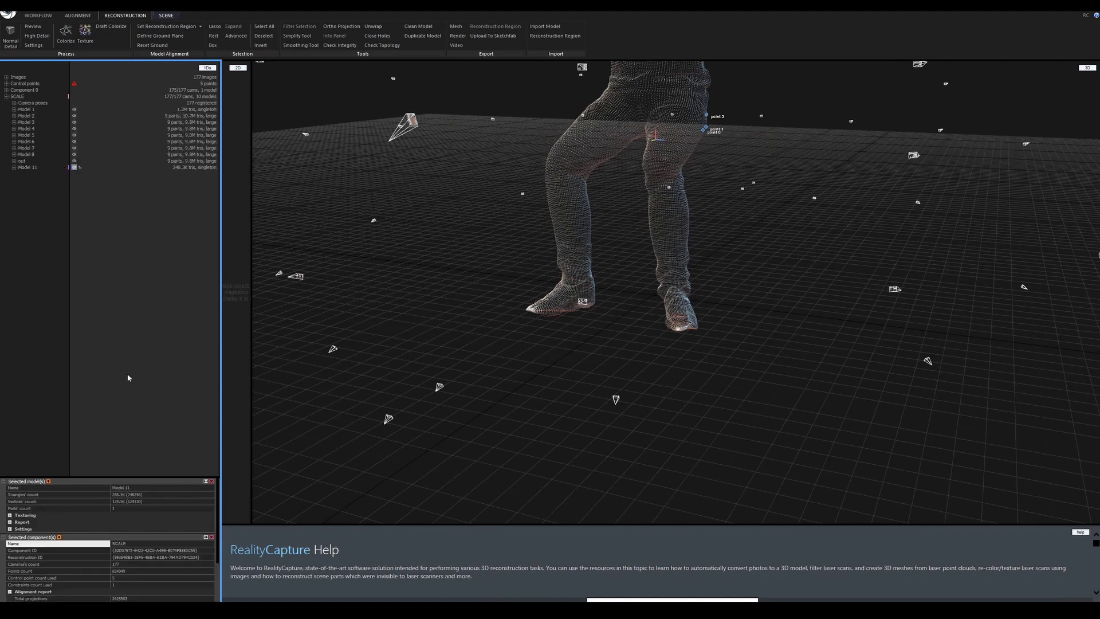
{"action": "left_click", "coordinate": [99, 488]}
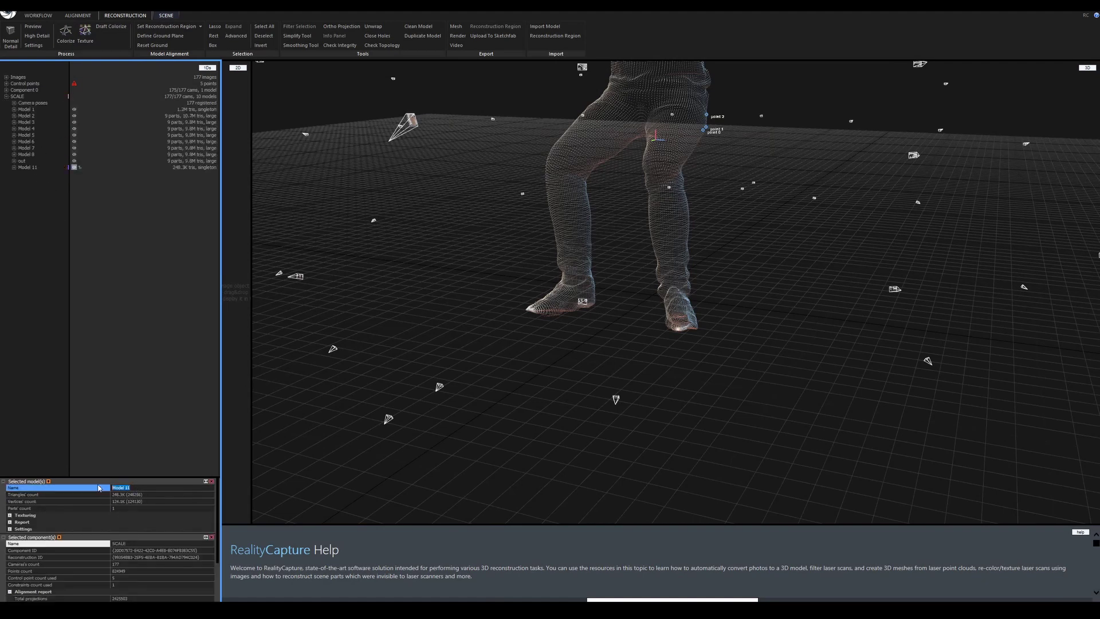
{"action": "type", "text": "RETOPO"}
{"action": "key", "text": "Return"}
- Set the scene's render mode to Solid to display the RETOPO model as a shaded surface
{"action": "mouse_move", "coordinate": [727, 322]}
{"action": "left_mouse_down"}
{"action": "mouse_move", "coordinate": [758, 245]}
{"action": "mouse_move", "coordinate": [744, 263]}
{"action": "left_mouse_up"}
{"action": "key", "text": "alt"}
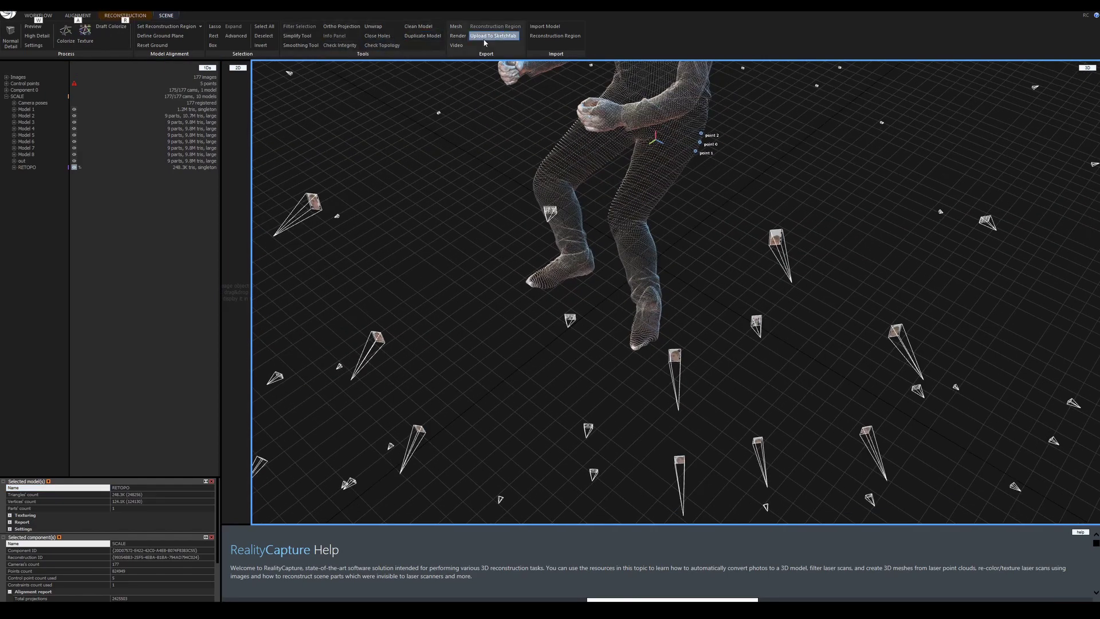
{"action": "left_click", "coordinate": [166, 15]}
{"action": "left_click", "coordinate": [420, 37]}
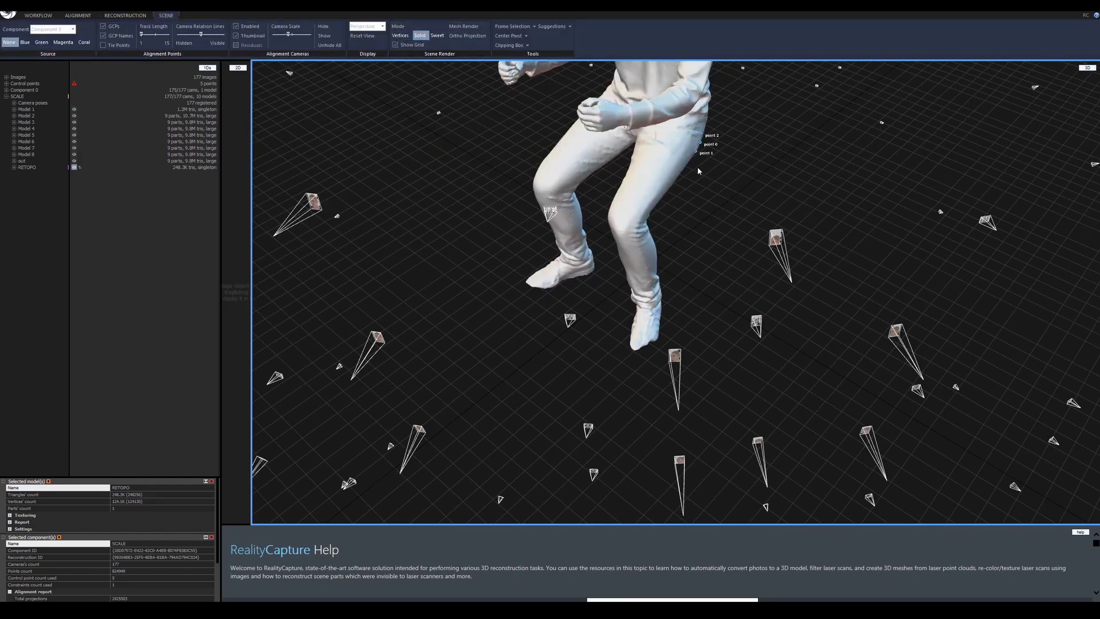
- Inspect the solid RETOPO model around the whole body and up close at the head and face
{"action": "left_click_drag", "start_coordinate": [696, 166], "coordinate": [754, 183]}
{"action": "scroll", "coordinate": [764, 151], "scroll_direction": "up", "scroll_amount": 5}
{"action": "scroll", "coordinate": [763, 284], "scroll_direction": "down", "scroll_amount": 6}
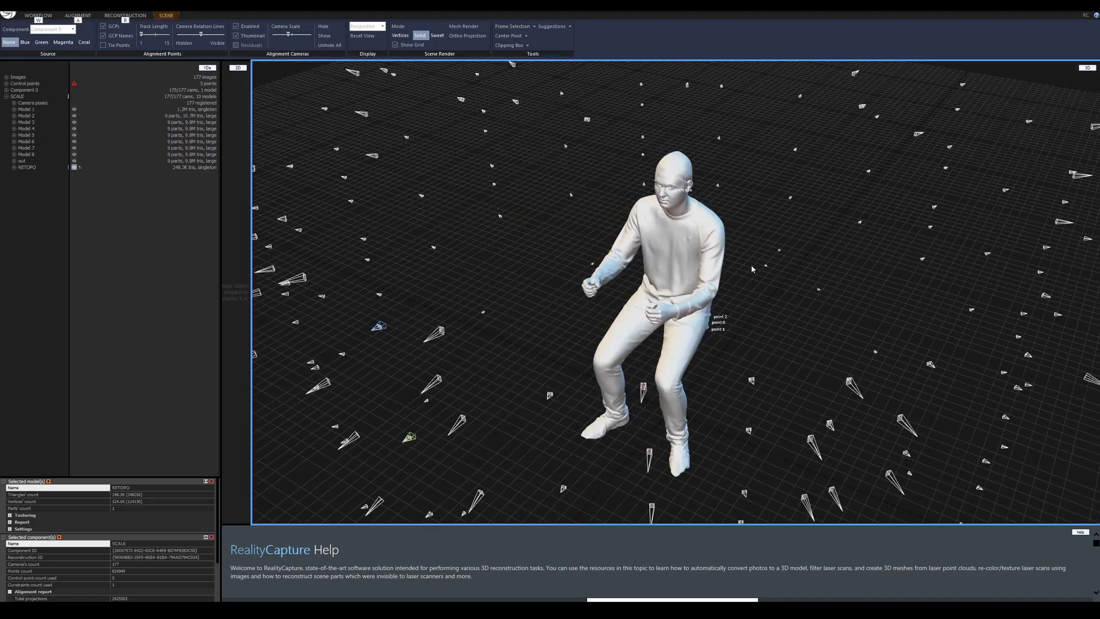
{"action": "left_click_drag", "start_coordinate": [763, 284], "coordinate": [695, 326]}
{"action": "scroll", "coordinate": [695, 325], "scroll_direction": "up", "scroll_amount": 8}
{"action": "left_click_drag", "start_coordinate": [607, 316], "coordinate": [680, 145]}
{"action": "scroll", "coordinate": [729, 166], "scroll_direction": "down", "scroll_amount": 8}
{"action": "scroll", "coordinate": [697, 172], "scroll_direction": "up", "scroll_amount": 8}
{"action": "scroll", "coordinate": [671, 292], "scroll_direction": "up", "scroll_amount": 5}
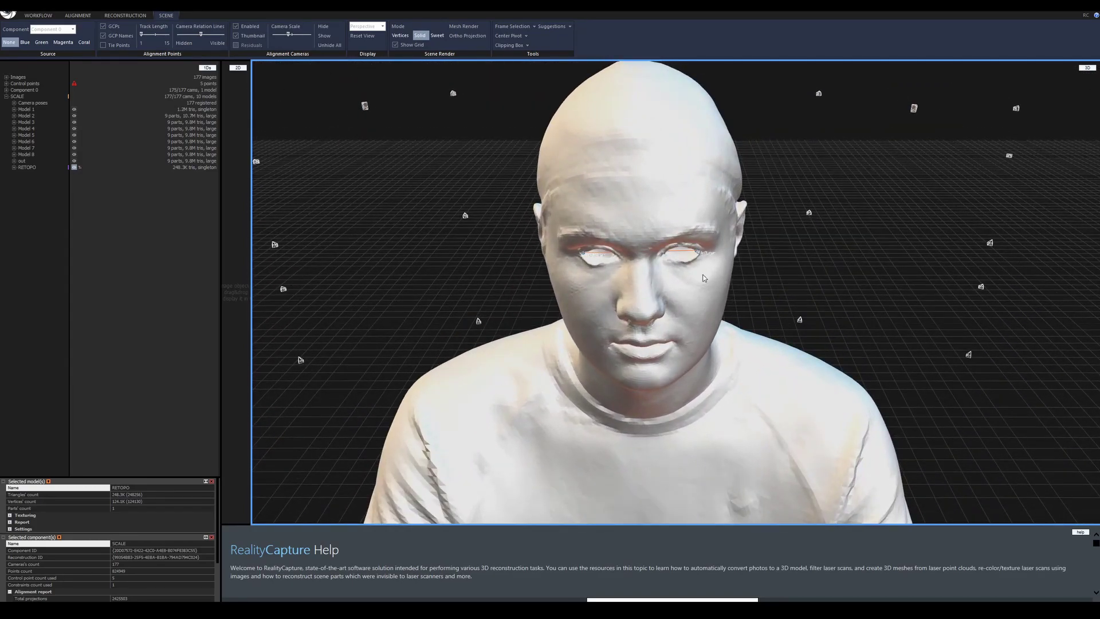
{"action": "left_click_drag", "start_coordinate": [675, 296], "coordinate": [659, 259]}
{"action": "key", "text": "alt"}
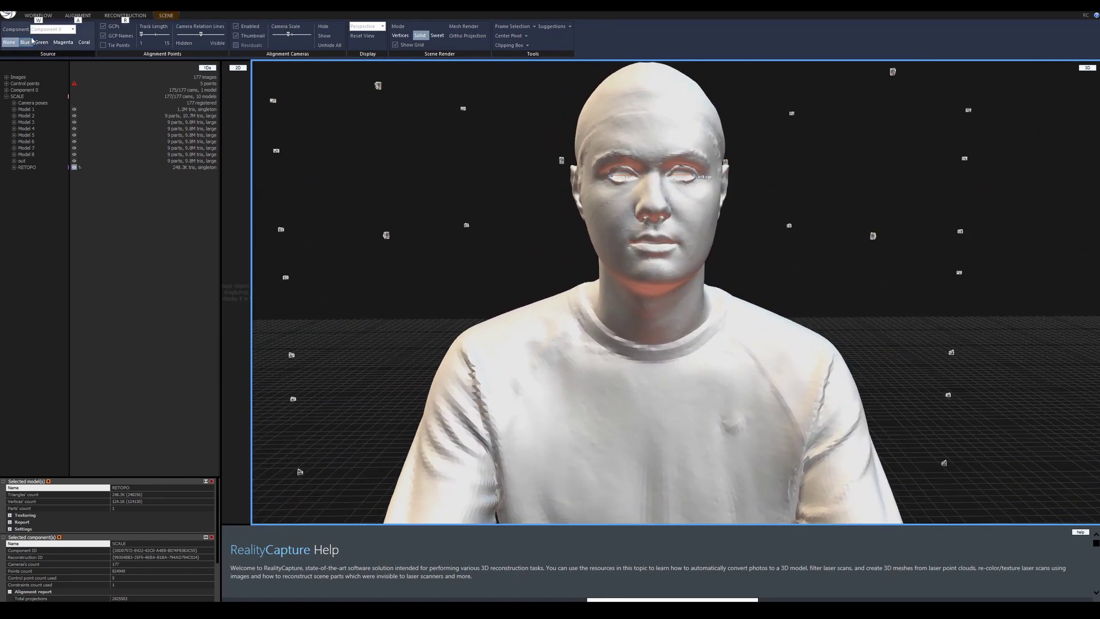
{"action": "key", "text": "alt"}
- Set the imported model default texture resolution to 8192 x 8192 in the reconstruction settings
{"action": "left_click", "coordinate": [122, 16]}
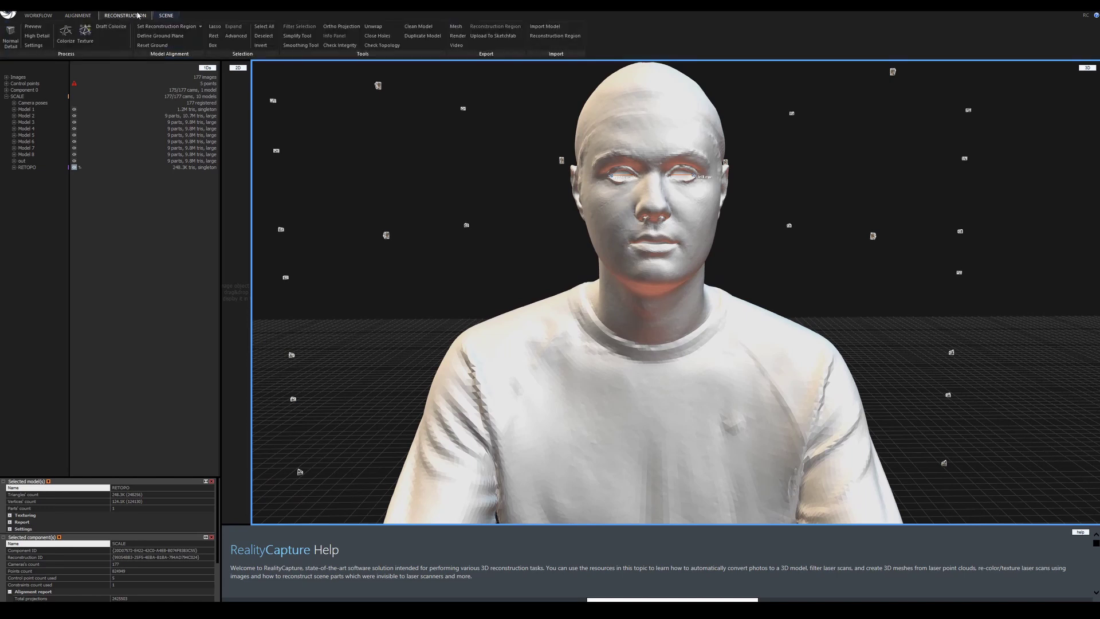
{"action": "left_click", "coordinate": [34, 45]}
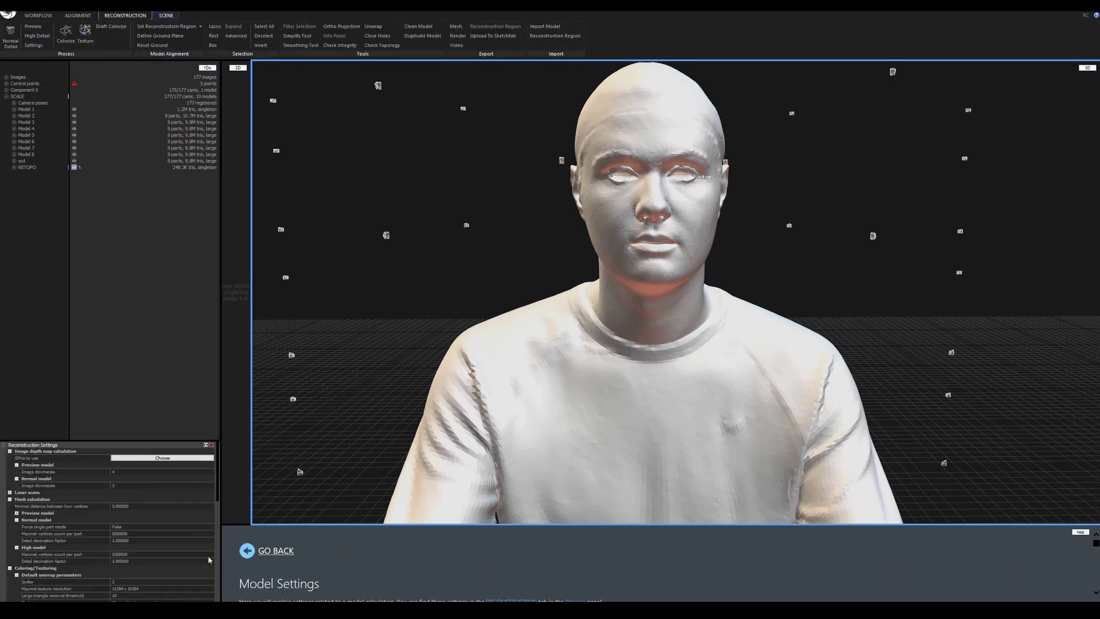
{"action": "scroll", "coordinate": [170, 564], "scroll_direction": "down", "scroll_amount": 3}
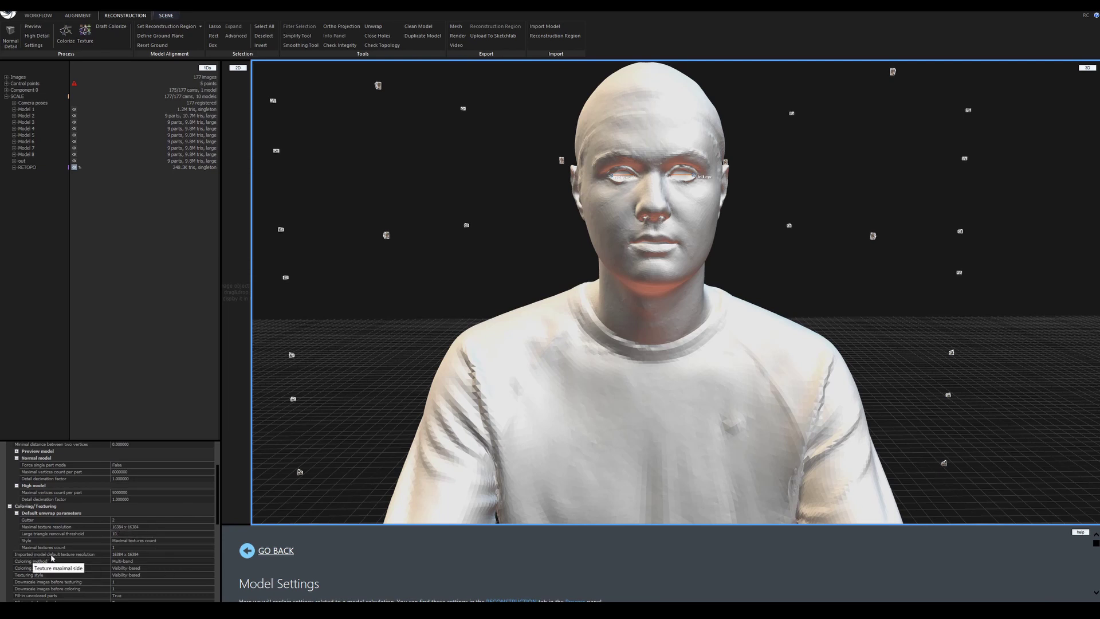
{"action": "left_click", "coordinate": [103, 554]}
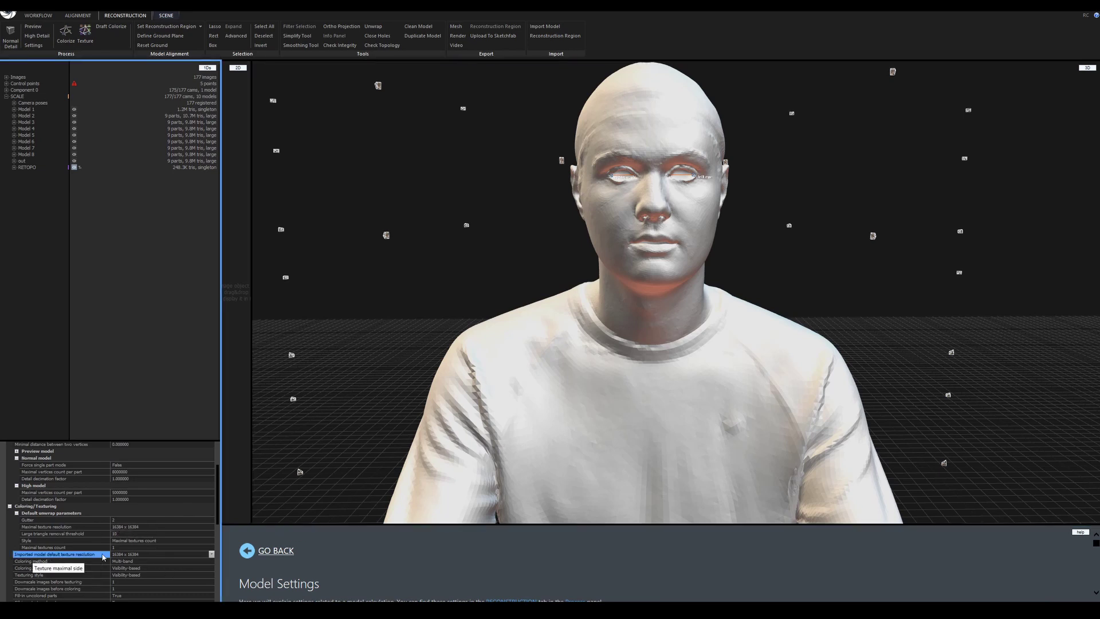
{"action": "left_click", "coordinate": [211, 554]}
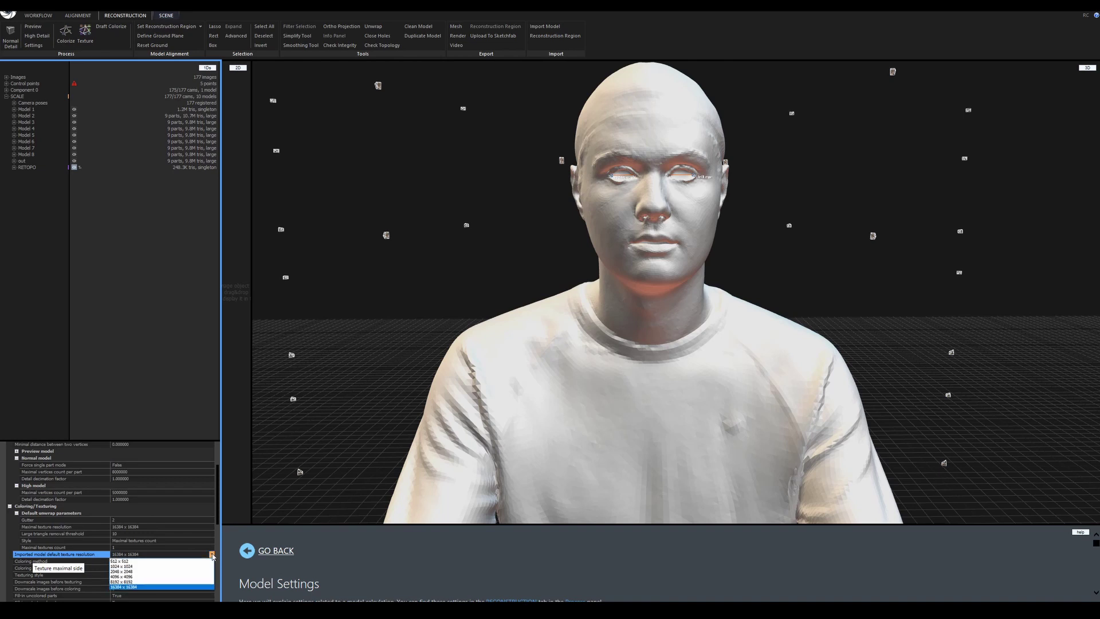
{"action": "left_click", "coordinate": [163, 584]}
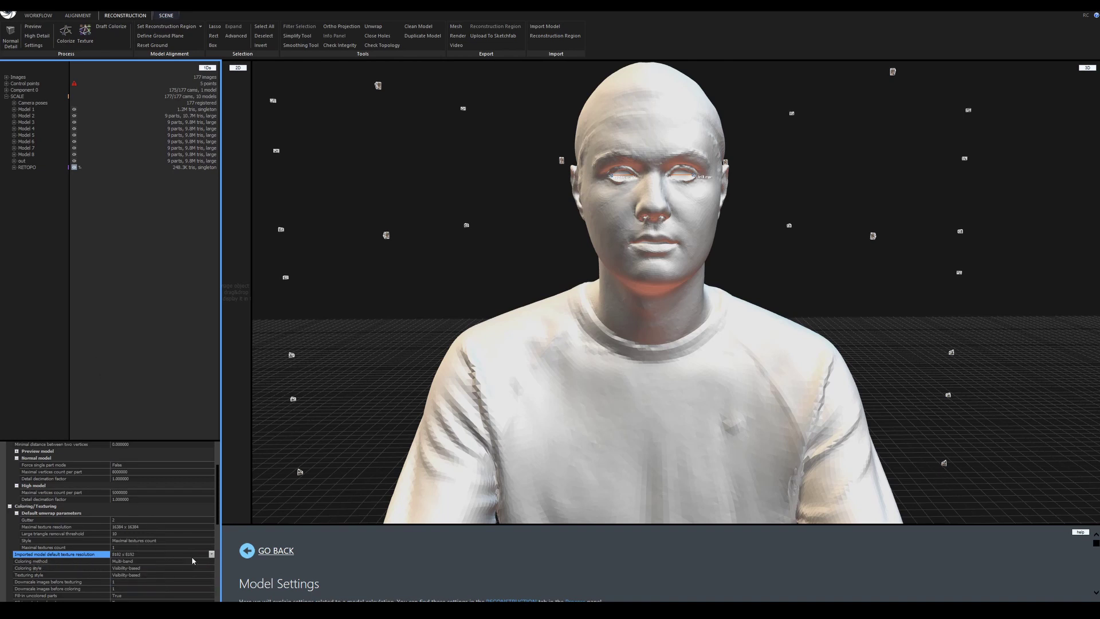
{"action": "left_click", "coordinate": [212, 555]}
{"action": "left_click", "coordinate": [210, 558]}
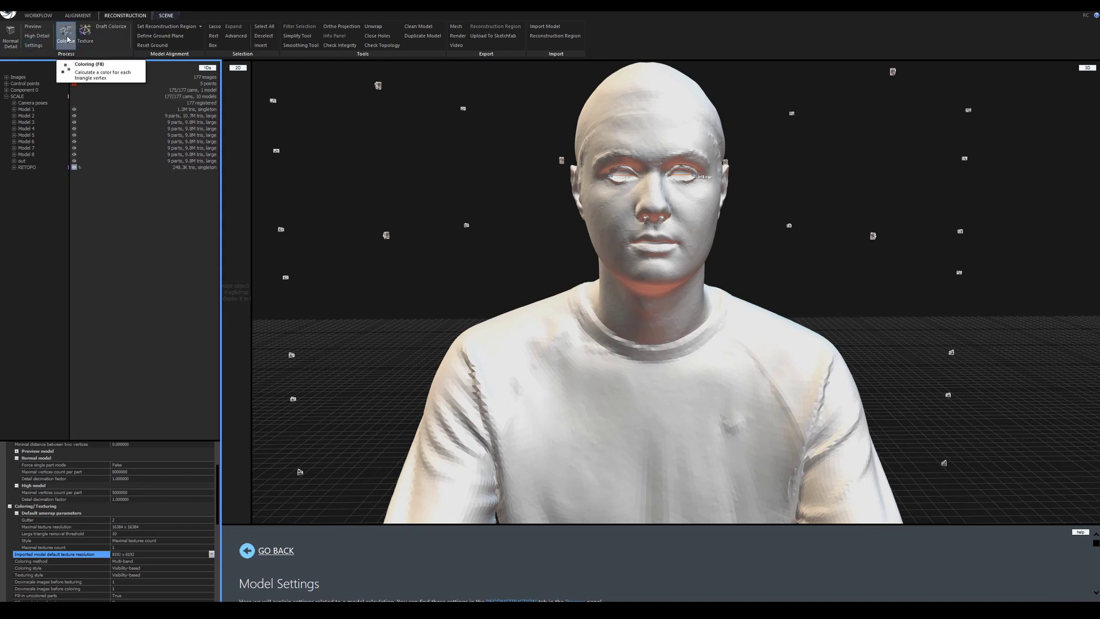
- Colorize the RETOPO model and examine its display in Sweet render mode
{"action": "left_click", "coordinate": [66, 36]}
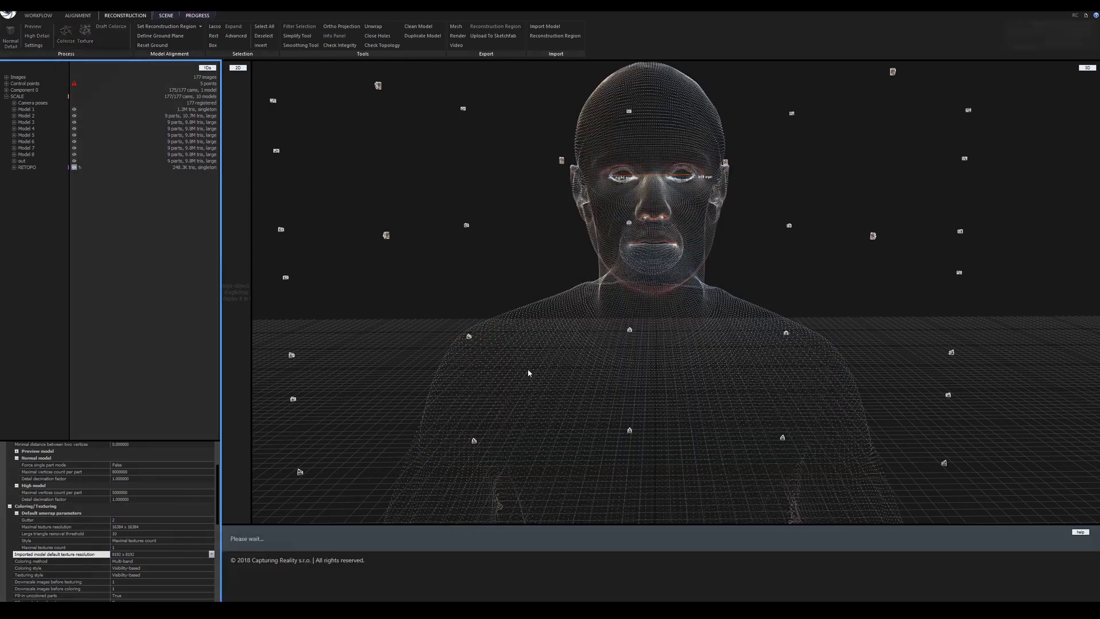
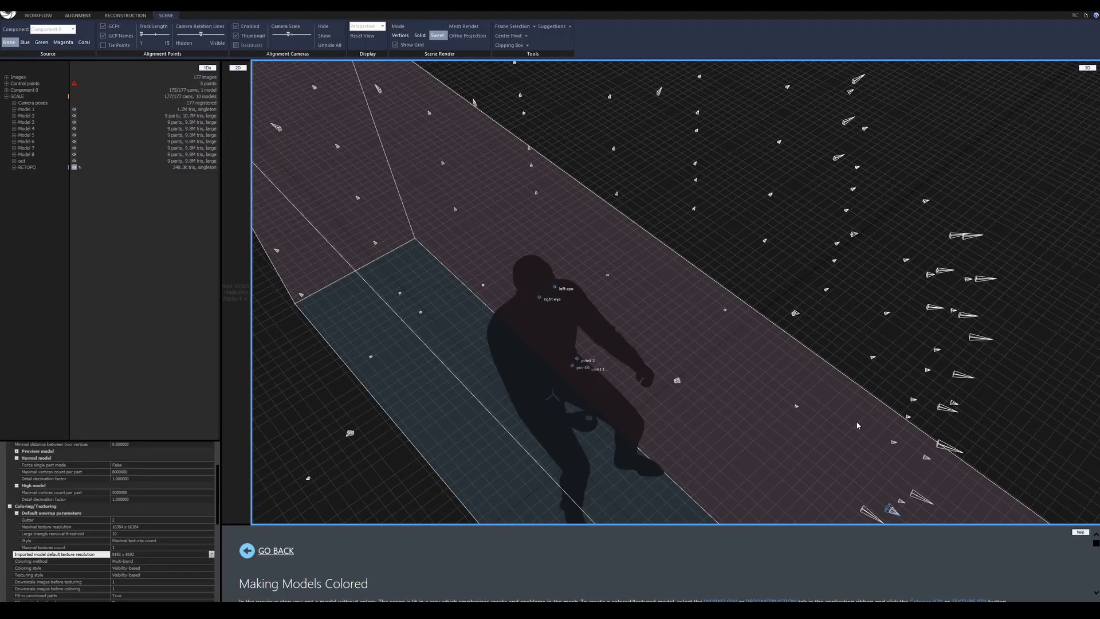
{"action": "left_click", "coordinate": [75, 17]}
{"action": "left_click", "coordinate": [124, 16]}
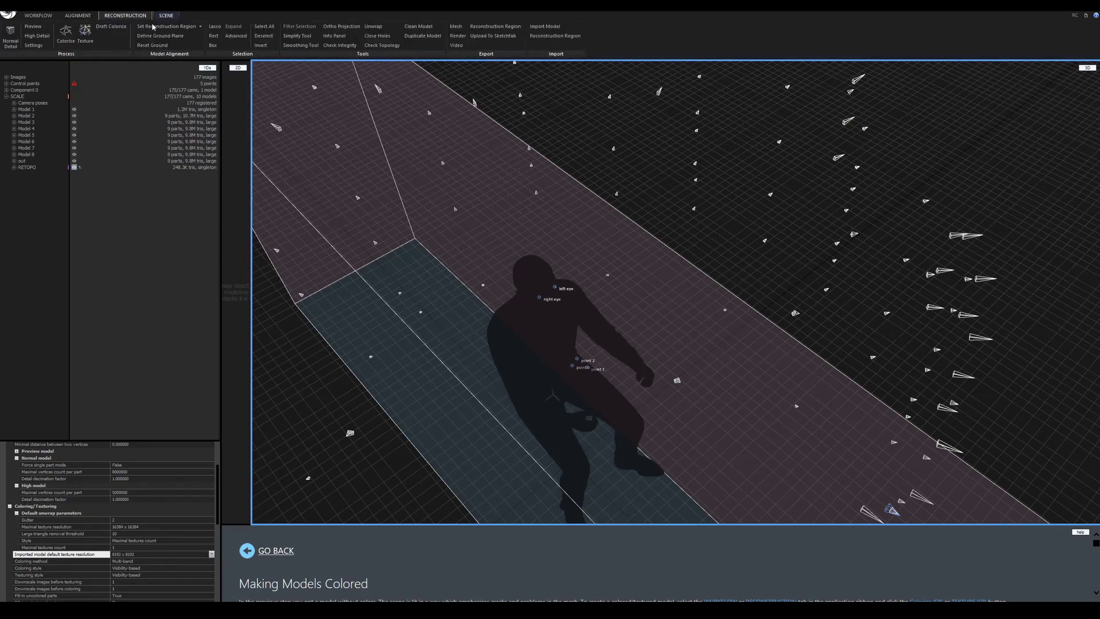
{"action": "right_click_drag", "start_coordinate": [661, 351], "coordinate": [546, 298]}
{"action": "key", "text": "alt"}
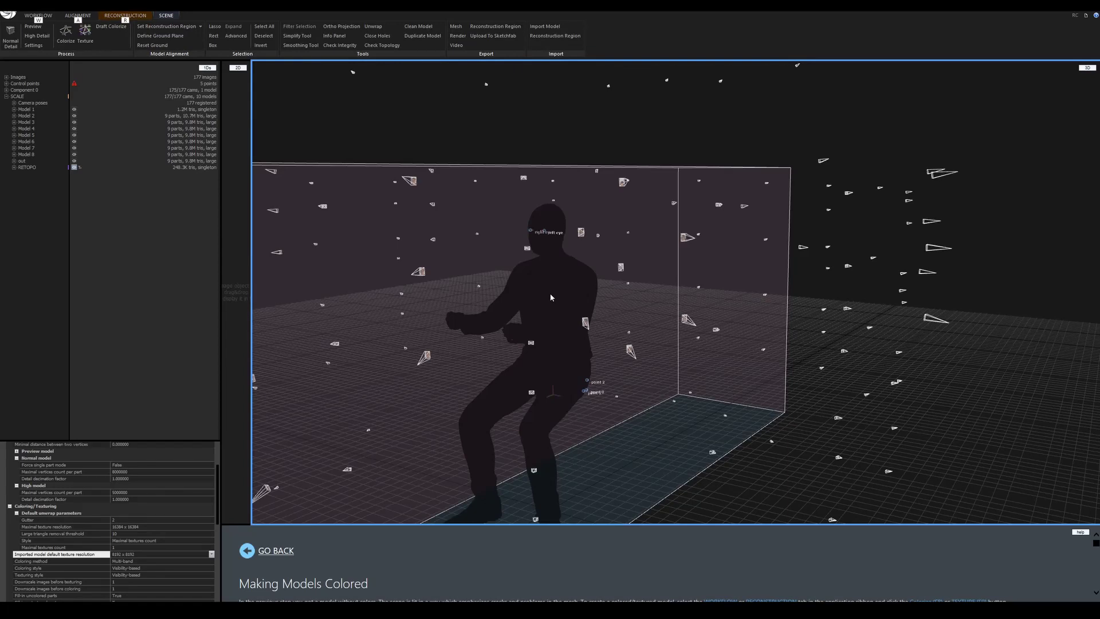
{"action": "scroll", "coordinate": [529, 273], "scroll_direction": "up", "scroll_amount": 6}
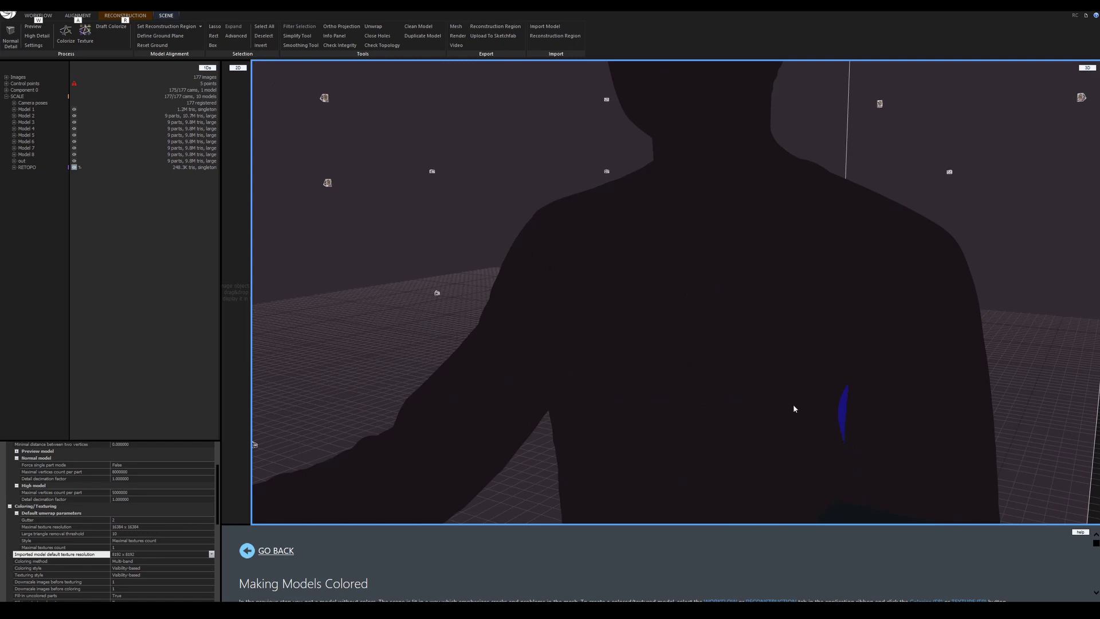
{"action": "scroll", "coordinate": [794, 408], "scroll_direction": "down", "scroll_amount": 6}
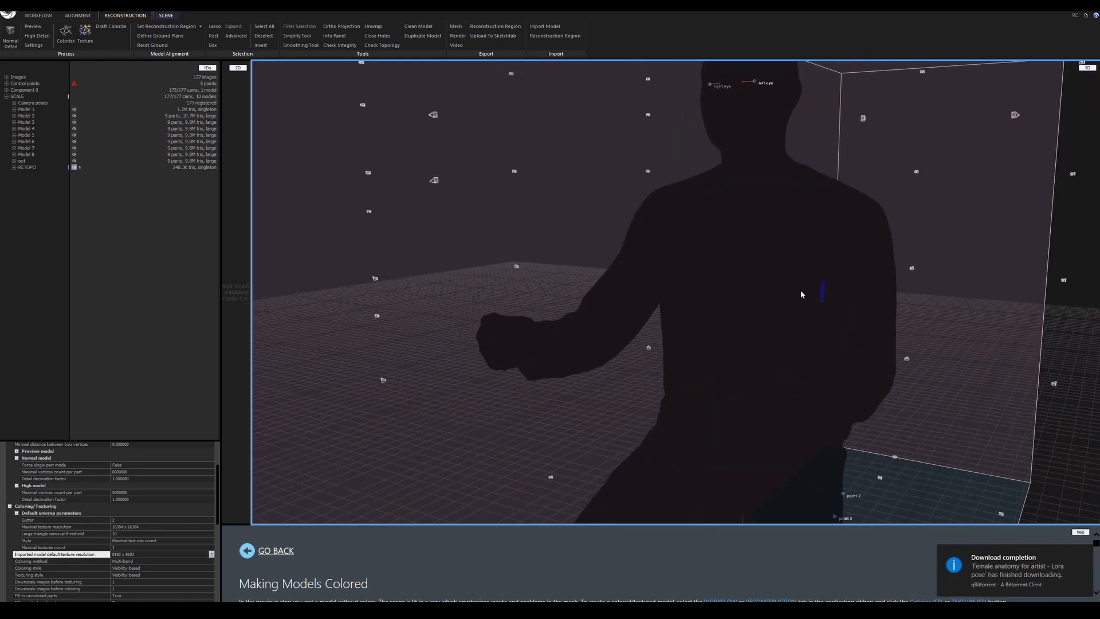
{"action": "left_click", "coordinate": [1086, 554]}
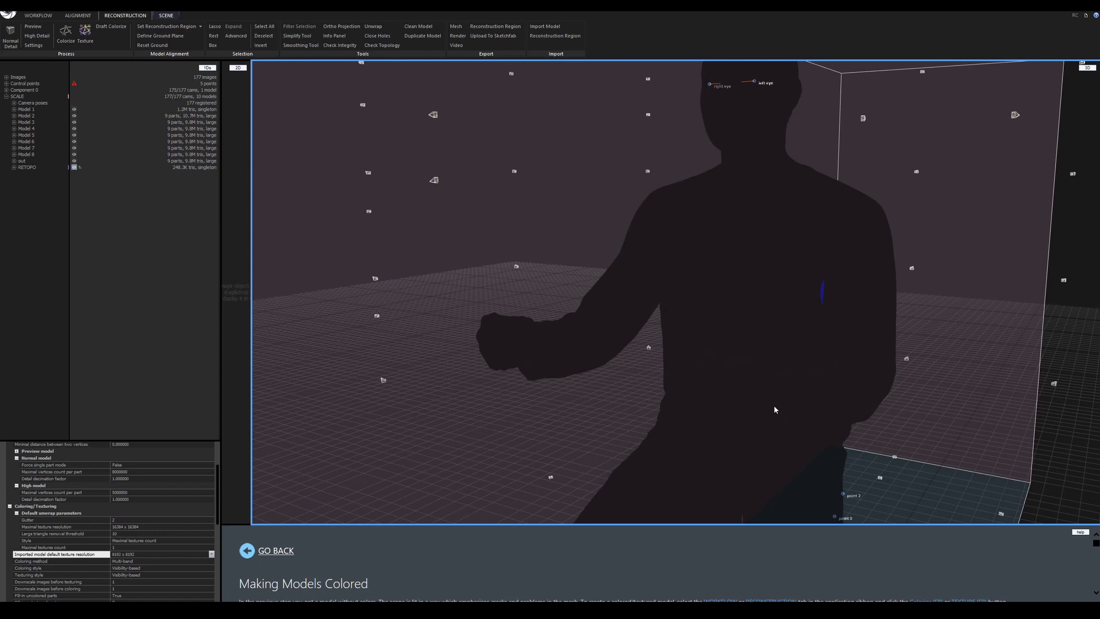
{"action": "scroll", "coordinate": [774, 409], "scroll_direction": "down", "scroll_amount": 4}
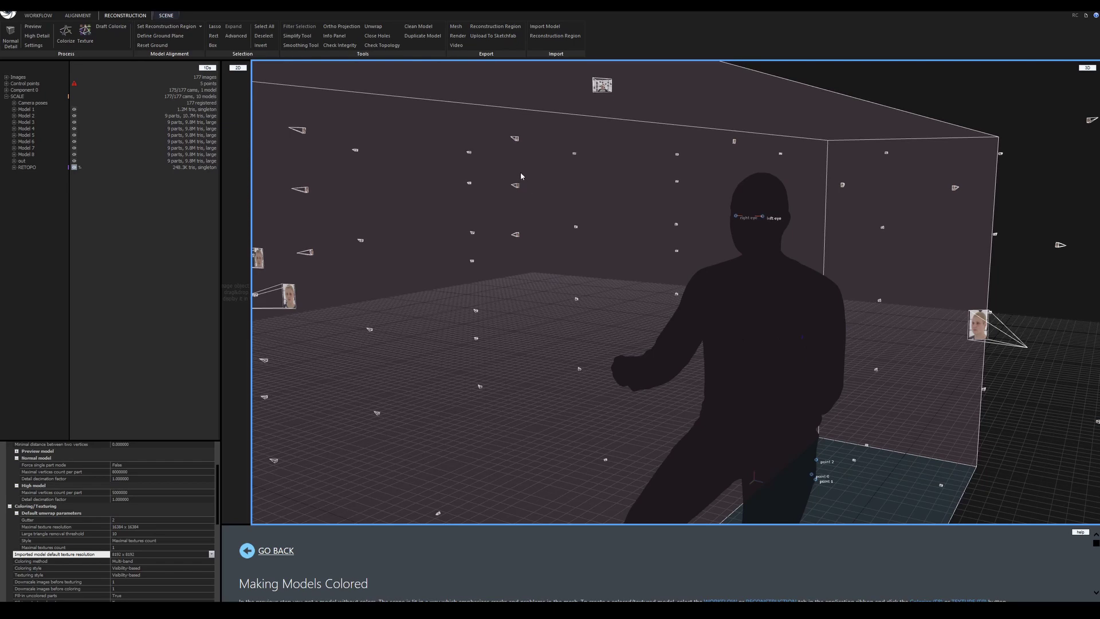
- Set the scene's render mode to Vertices and check the vertex colours on the head, hands and torso
{"action": "left_click", "coordinate": [165, 16]}
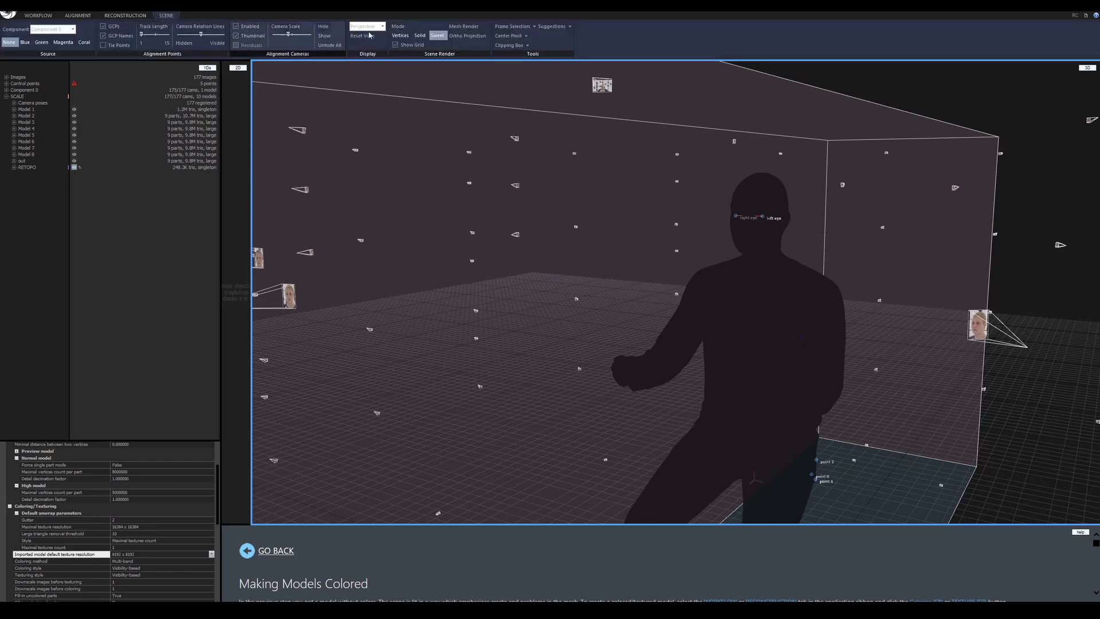
{"action": "left_click", "coordinate": [401, 35]}
{"action": "scroll", "coordinate": [770, 405], "scroll_direction": "up", "scroll_amount": 4}
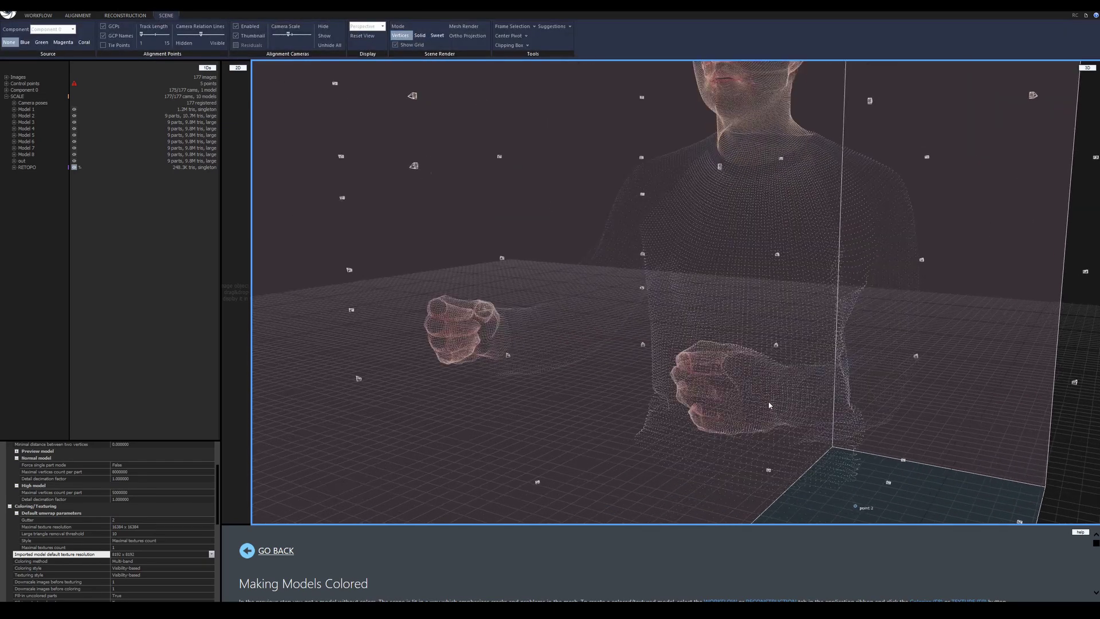
{"action": "scroll", "coordinate": [770, 405], "scroll_direction": "down", "scroll_amount": 3}
{"action": "scroll", "coordinate": [747, 178], "scroll_direction": "up", "scroll_amount": 2}
{"action": "mouse_move", "coordinate": [746, 179]}
{"action": "left_mouse_down", "text": "alt"}
{"action": "mouse_move", "coordinate": [695, 207]}
{"action": "mouse_move", "coordinate": [563, 220]}
{"action": "mouse_move", "coordinate": [509, 202]}
{"action": "mouse_move", "coordinate": [510, 174]}
{"action": "mouse_move", "coordinate": [746, 179]}
{"action": "left_mouse_up", "text": "alt"}
{"action": "key", "text": "alt"}
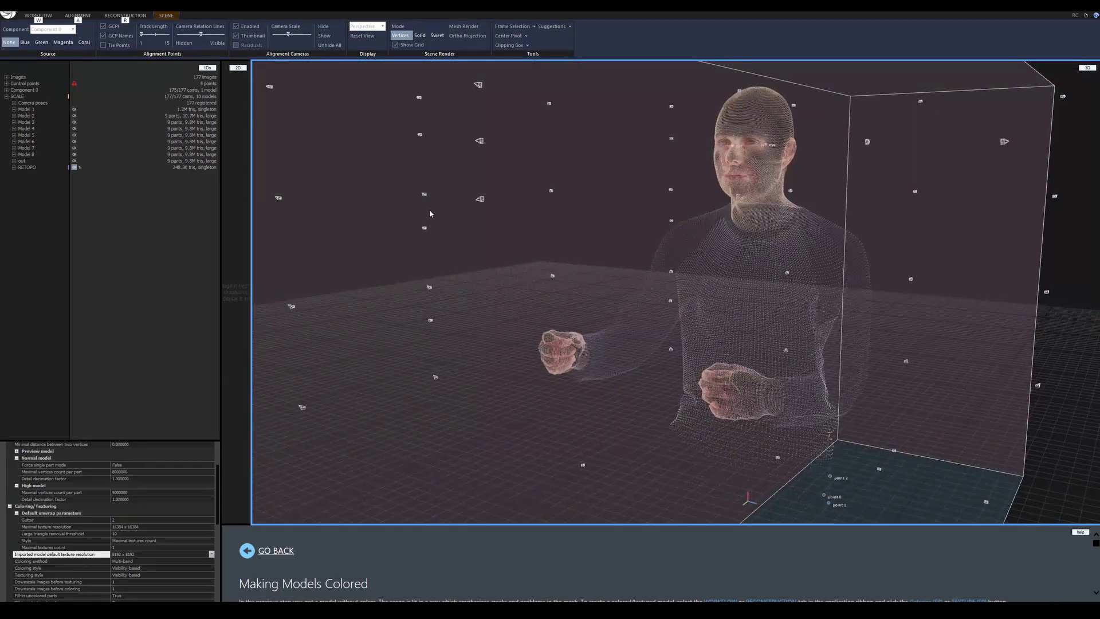
- Calculate the texture for the RETOPO model
{"action": "left_click", "coordinate": [83, 16]}
{"action": "left_click", "coordinate": [115, 17]}
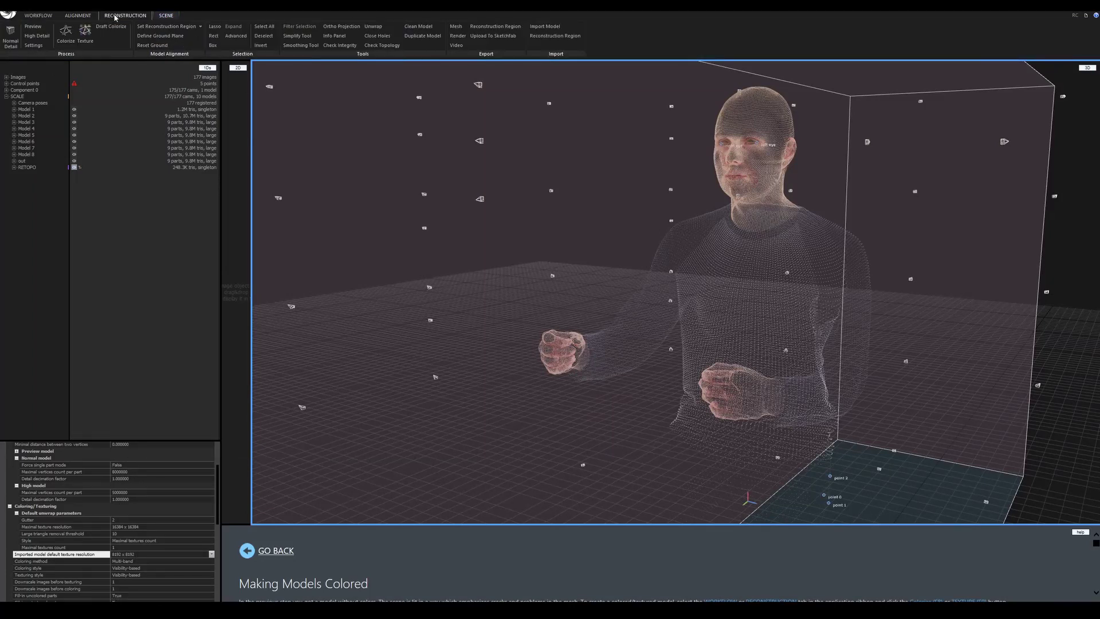
{"action": "left_click", "coordinate": [92, 38]}
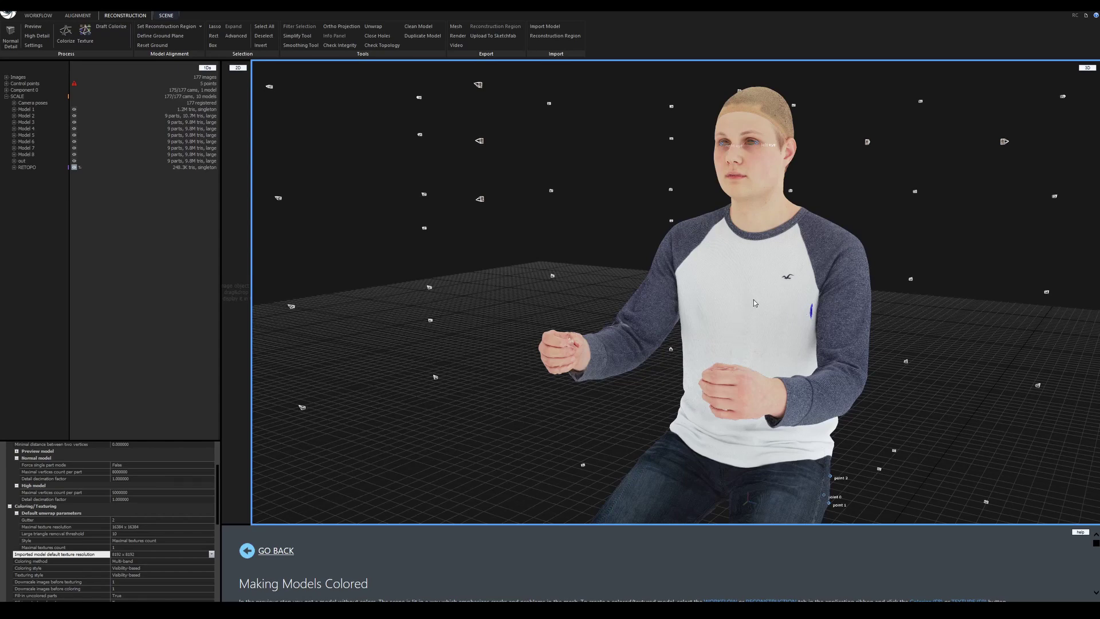
- Inspect the textured RETOPO model's sleeves, torso, neck and head from the front and back
{"action": "scroll", "coordinate": [754, 299], "scroll_direction": "up", "scroll_amount": 8}
{"action": "right_click_drag", "start_coordinate": [856, 294], "coordinate": [766, 290]}
{"action": "scroll", "coordinate": [836, 280], "scroll_direction": "down", "scroll_amount": 2}
{"action": "scroll", "coordinate": [766, 290], "scroll_direction": "down", "scroll_amount": 7}
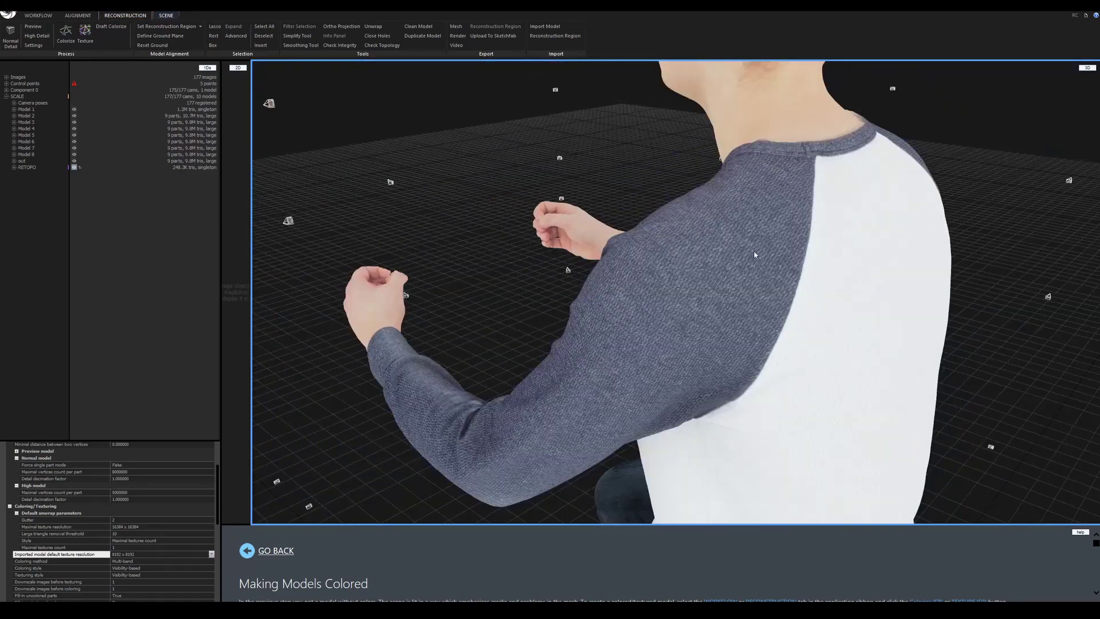
{"action": "right_click_drag", "start_coordinate": [756, 252], "coordinate": [770, 87]}
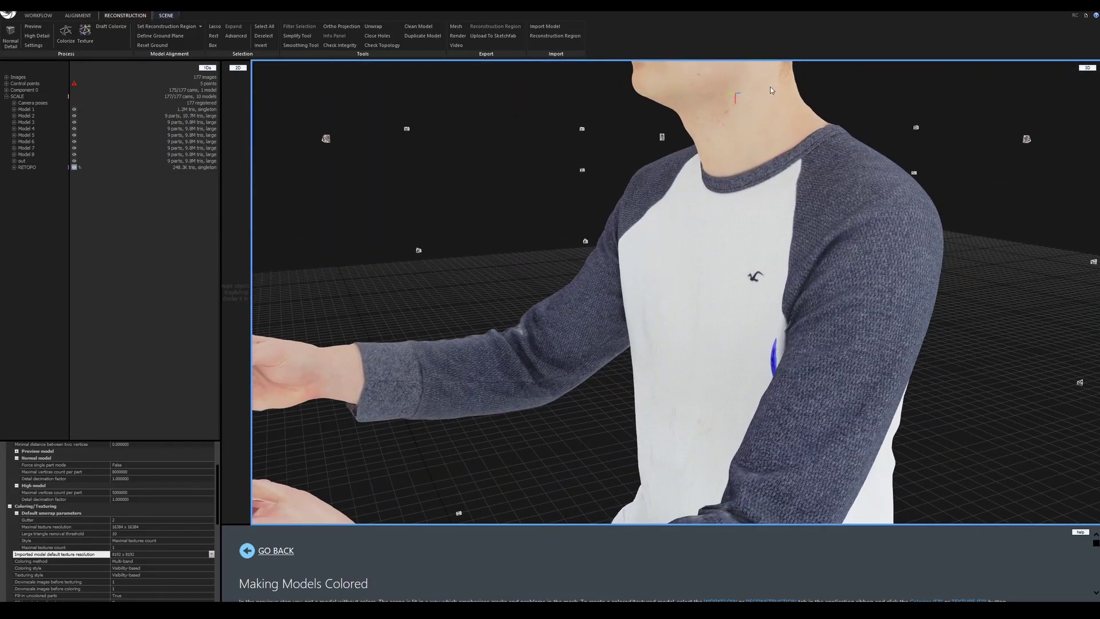
{"action": "right_click_drag", "start_coordinate": [734, 120], "coordinate": [764, 324]}
{"action": "scroll", "coordinate": [636, 339], "scroll_direction": "down", "scroll_amount": 6}
- Export the textured RETOPO mesh as a Wavefront OBJ in the Digi Jack folder, with _TEX added to the file name and the export settings unchanged
{"action": "key", "text": "alt"}
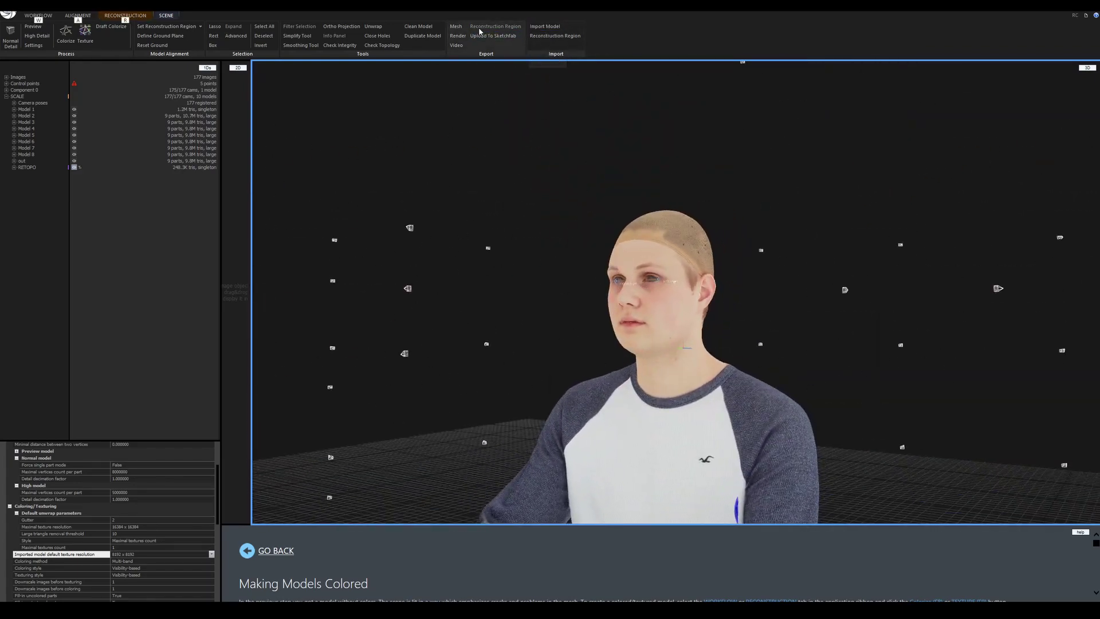
{"action": "left_click", "coordinate": [455, 26]}
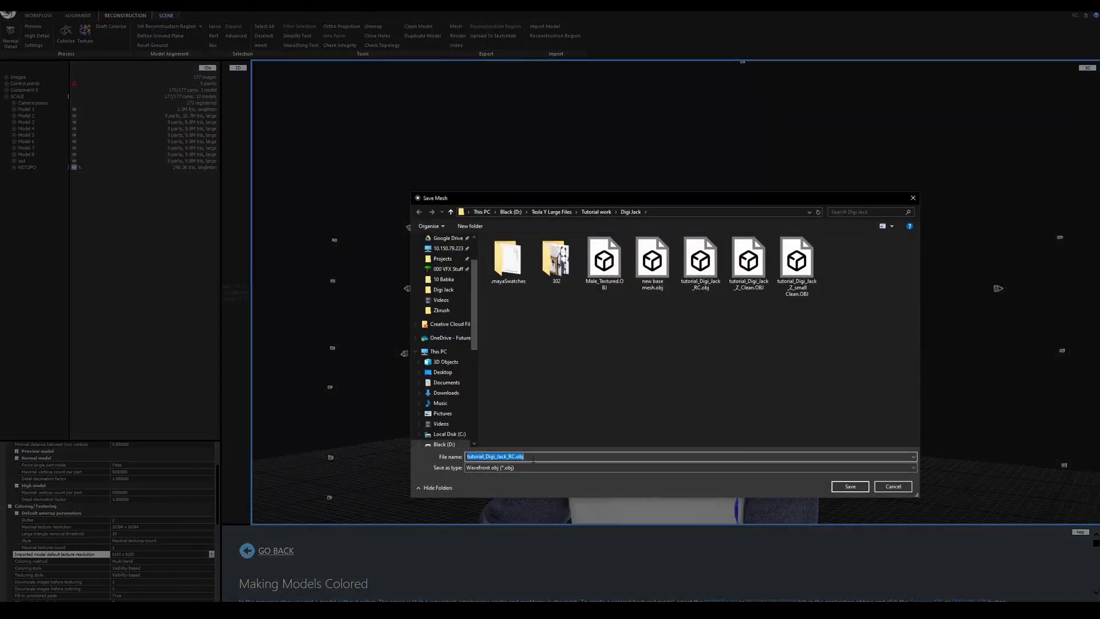
{"action": "left_click", "coordinate": [514, 455]}
{"action": "type", "text": "_TEX"}
{"action": "key", "text": "Return"}
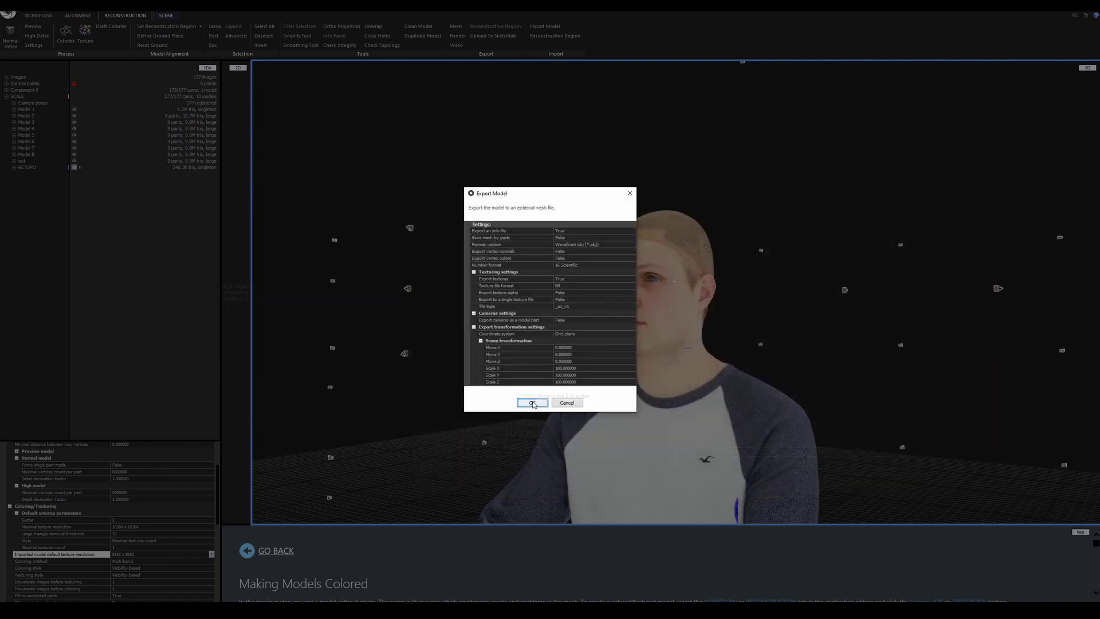
{"action": "left_click", "coordinate": [632, 285]}
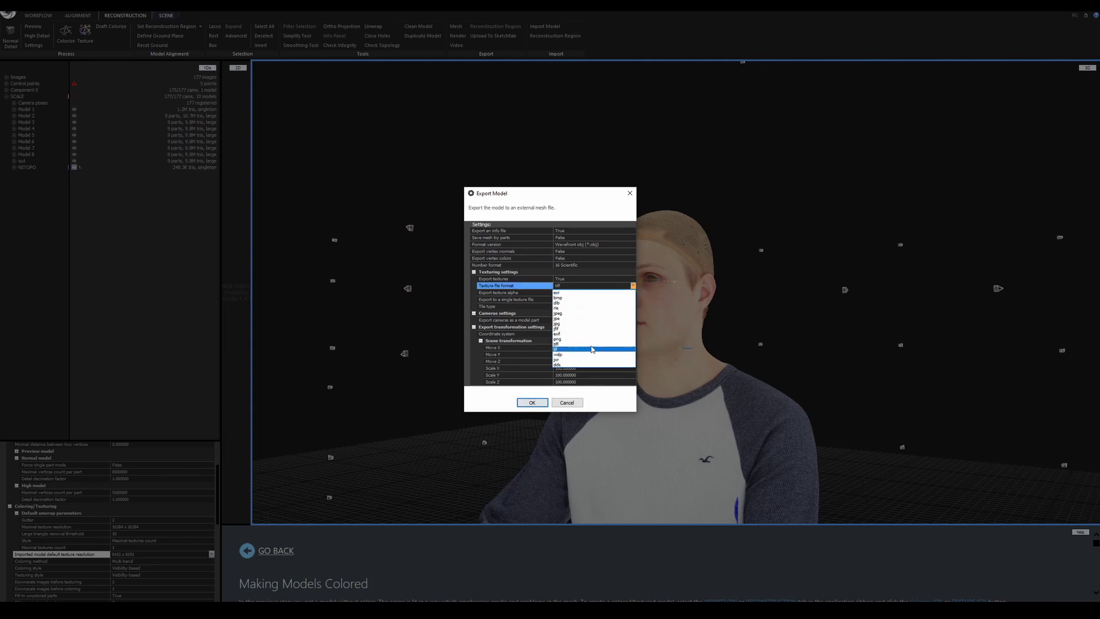
{"action": "left_click", "coordinate": [632, 286]}
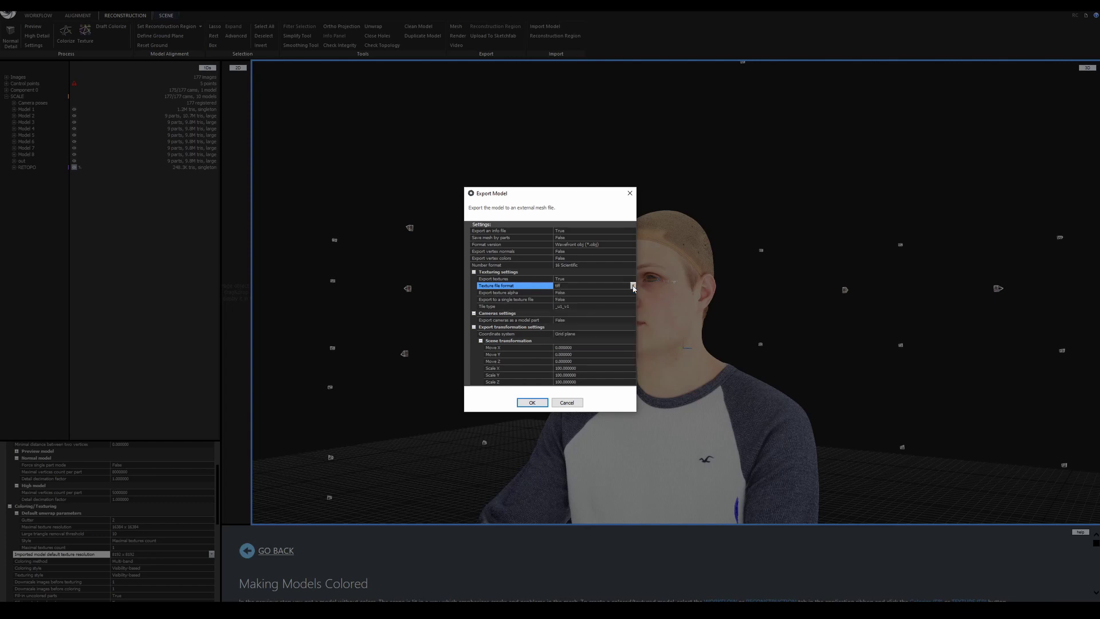
{"action": "left_click", "coordinate": [532, 404]}
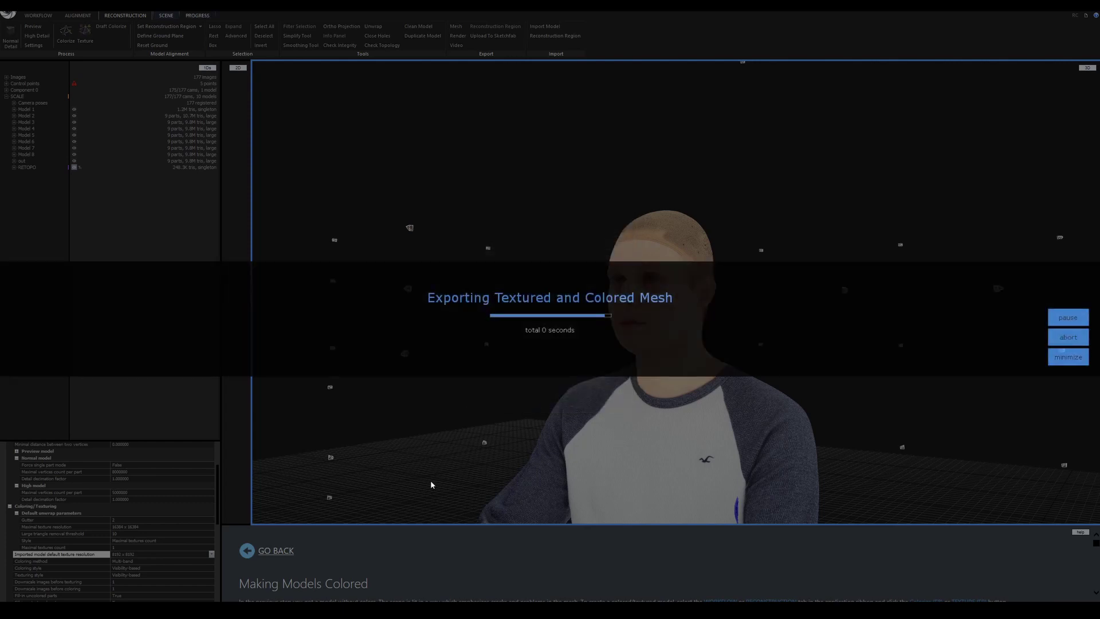
- Switch to Wrap and move the SubdivideGeom, SelectPolygons1, Wrapping1 and SaveGeom nodes away from the Wrapping node to free up space
{"action": "mouse_move", "coordinate": [432, 610]}
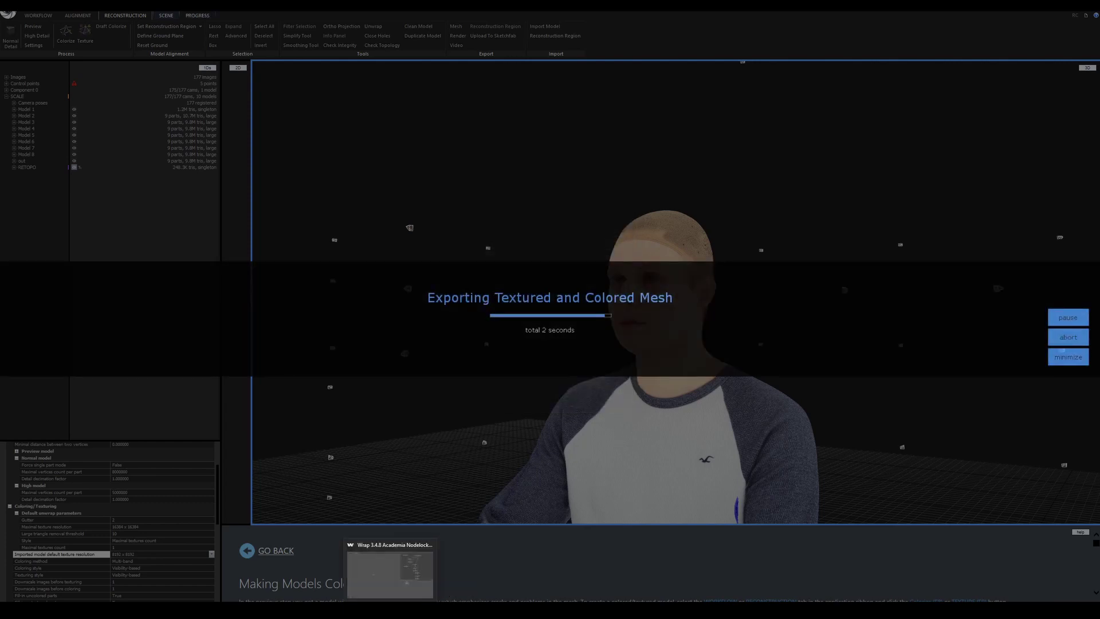
{"action": "left_click", "coordinate": [379, 586]}
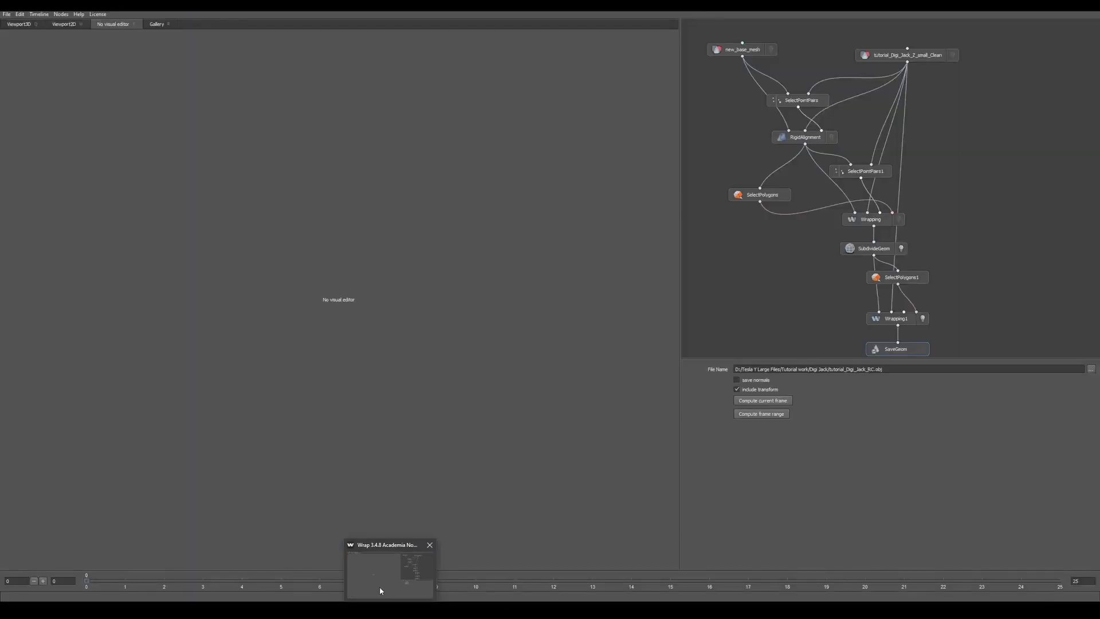
{"action": "left_click", "coordinate": [775, 291]}
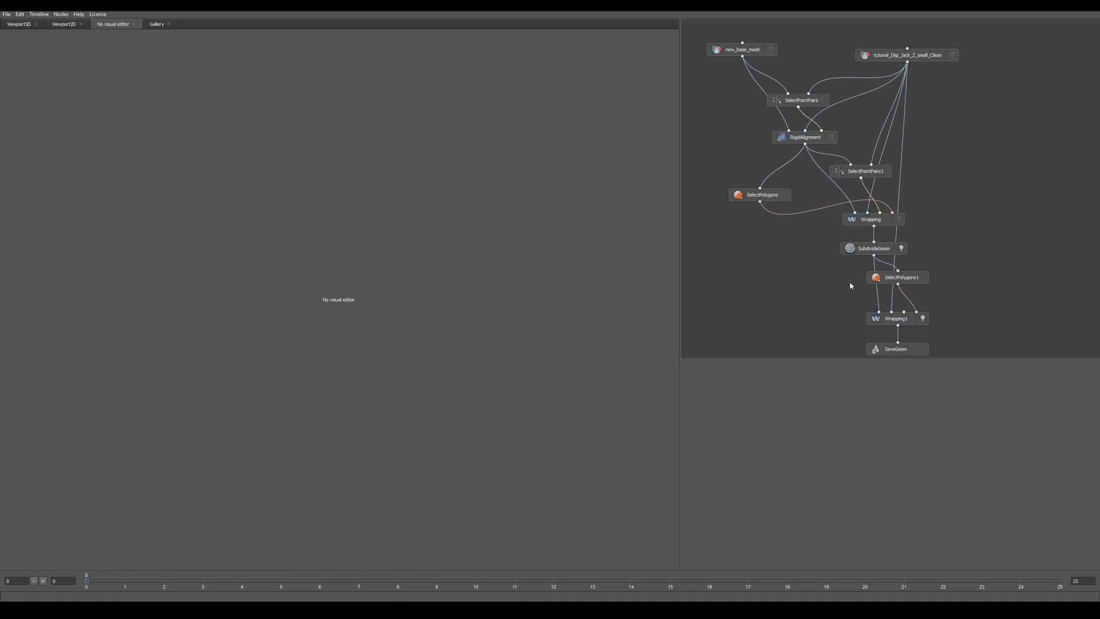
{"action": "left_click_drag", "start_coordinate": [818, 247], "coordinate": [990, 357]}
{"action": "right_click", "coordinate": [762, 309]}
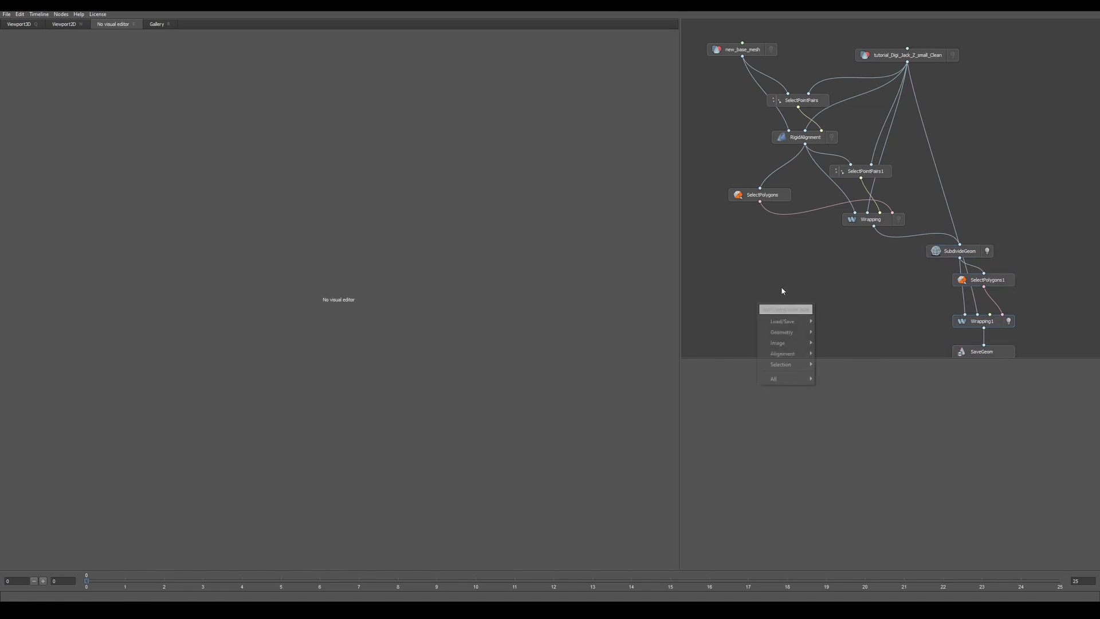
{"action": "left_click", "coordinate": [762, 288]}
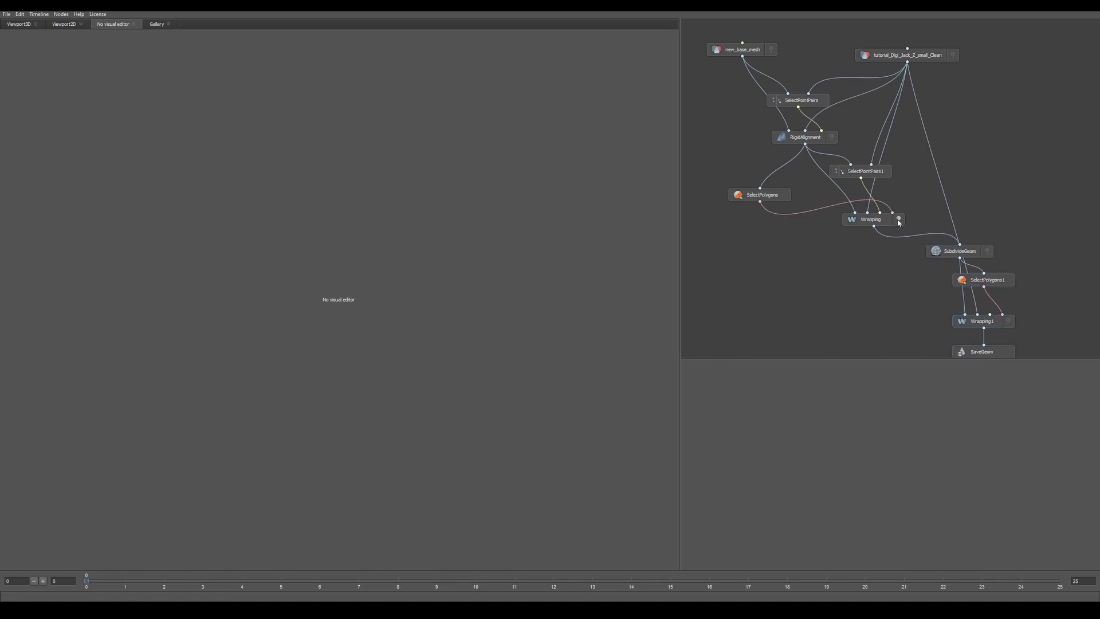
- Display only the Wrapping node's mesh in the 3D viewport, framed upright from the front
{"action": "left_click", "coordinate": [27, 25]}
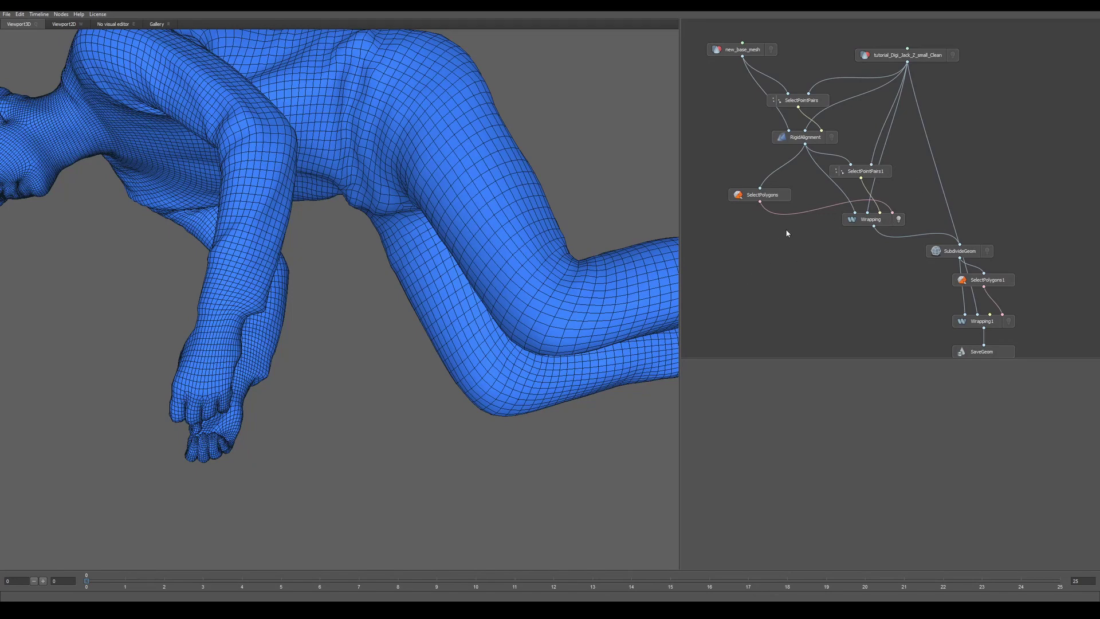
{"action": "key", "text": "f"}
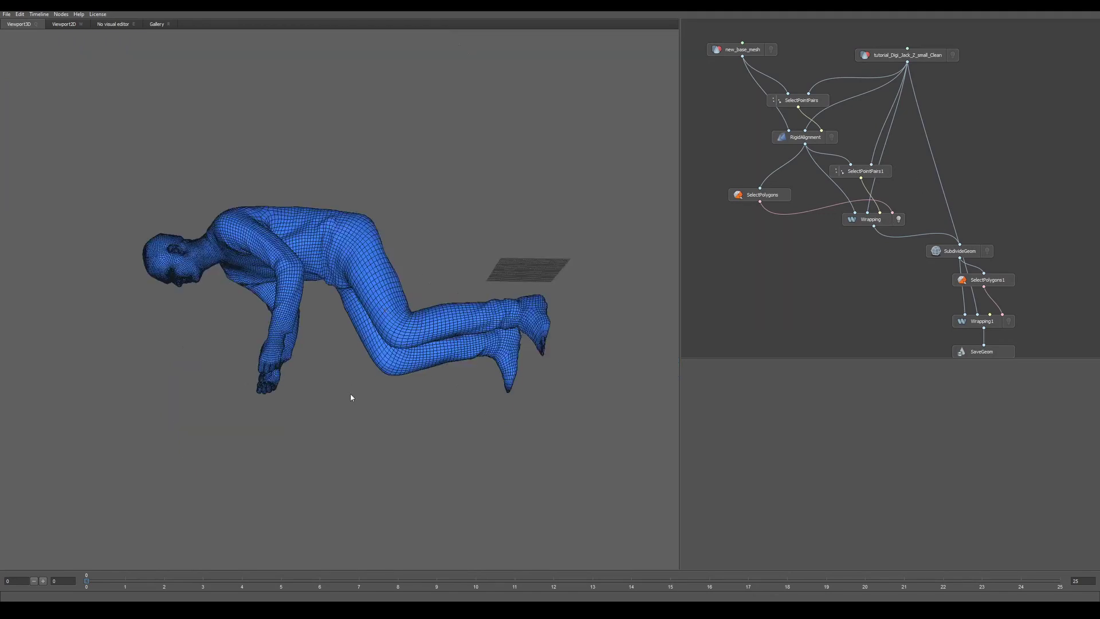
{"action": "left_click_drag", "start_coordinate": [346, 393], "coordinate": [494, 299]}
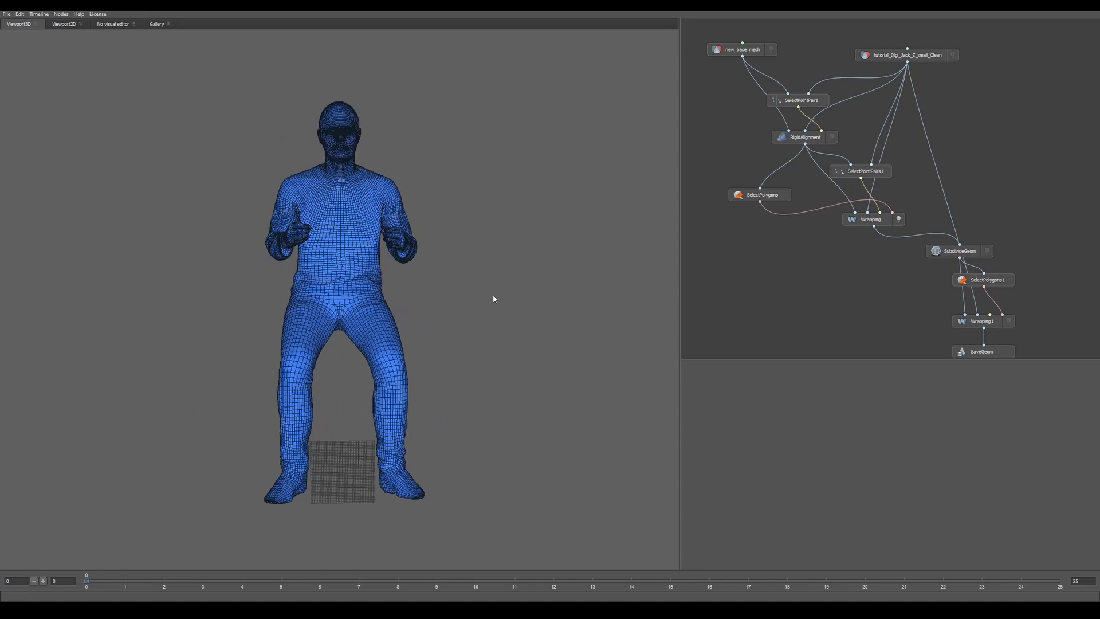
- Add a Brush node in the free space below the Wrapping node
{"action": "key", "text": "Tab"}
{"action": "type", "text": "bru"}
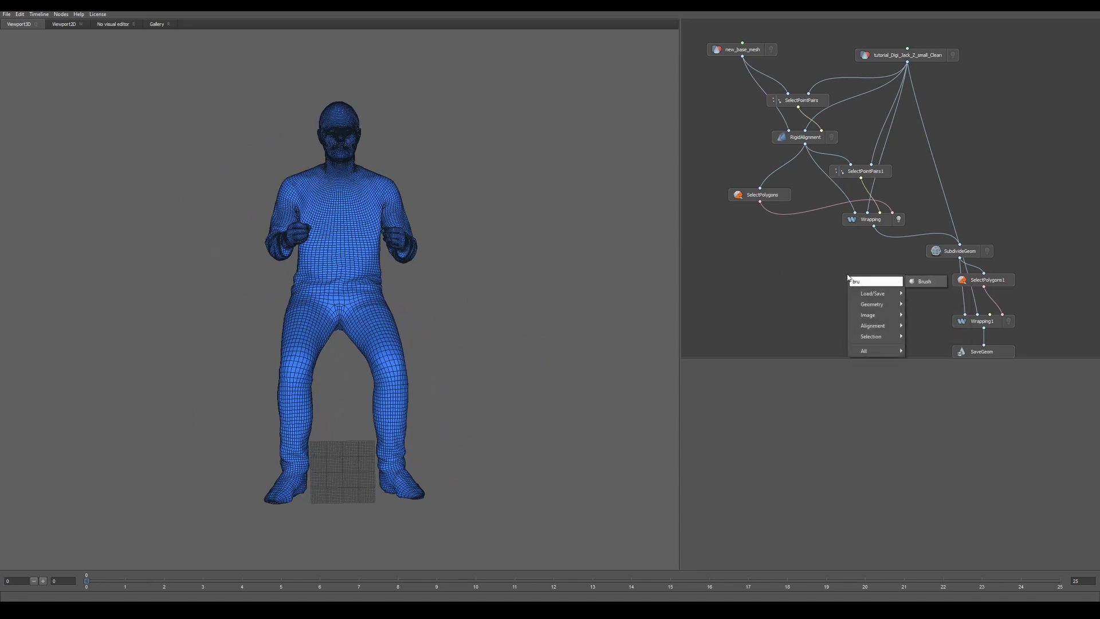
- Add a Brush node fed by Wrapping, the tutorial_Digi_Jack_Z_small_Clean scan and RigidAlignment, and open its Clone brush for editing
{"action": "key", "text": "Return"}
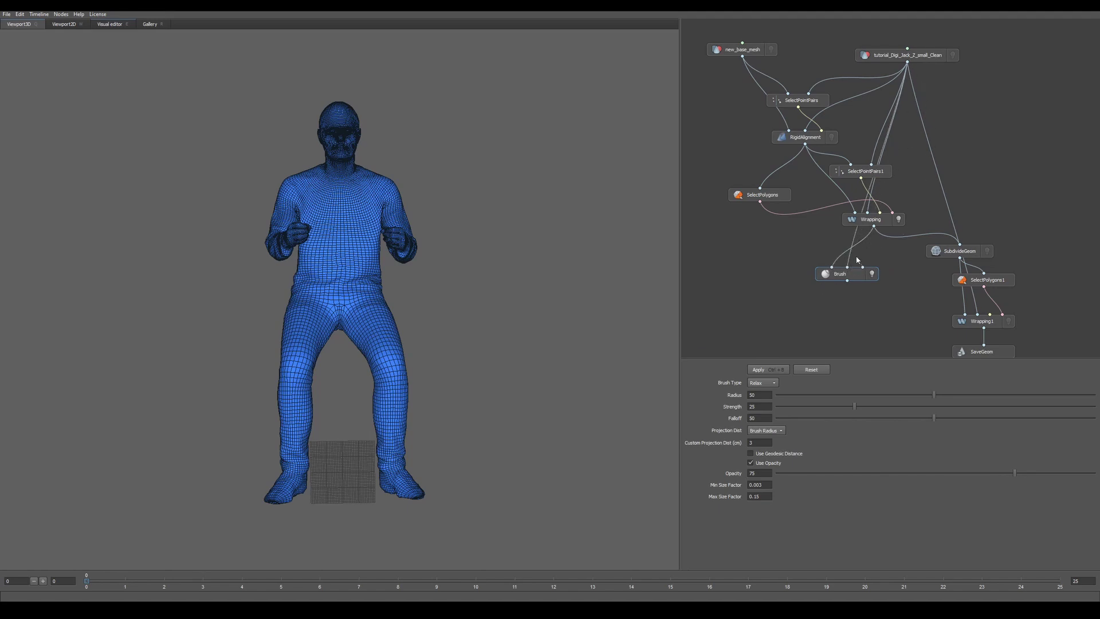
{"action": "left_click", "coordinate": [858, 260]}
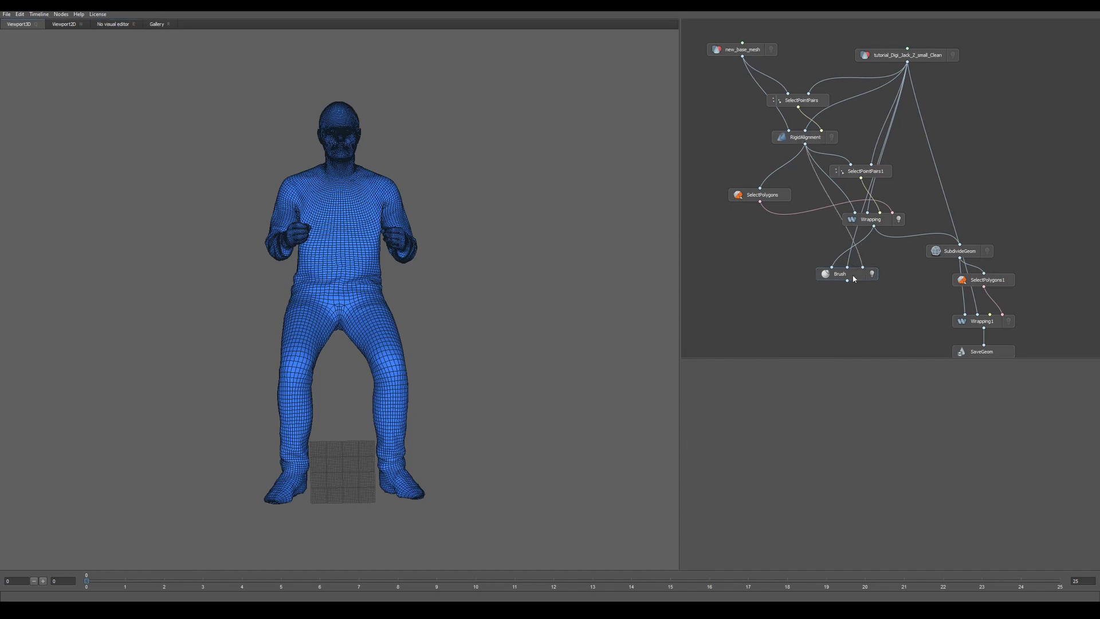
{"action": "left_click", "coordinate": [855, 279]}
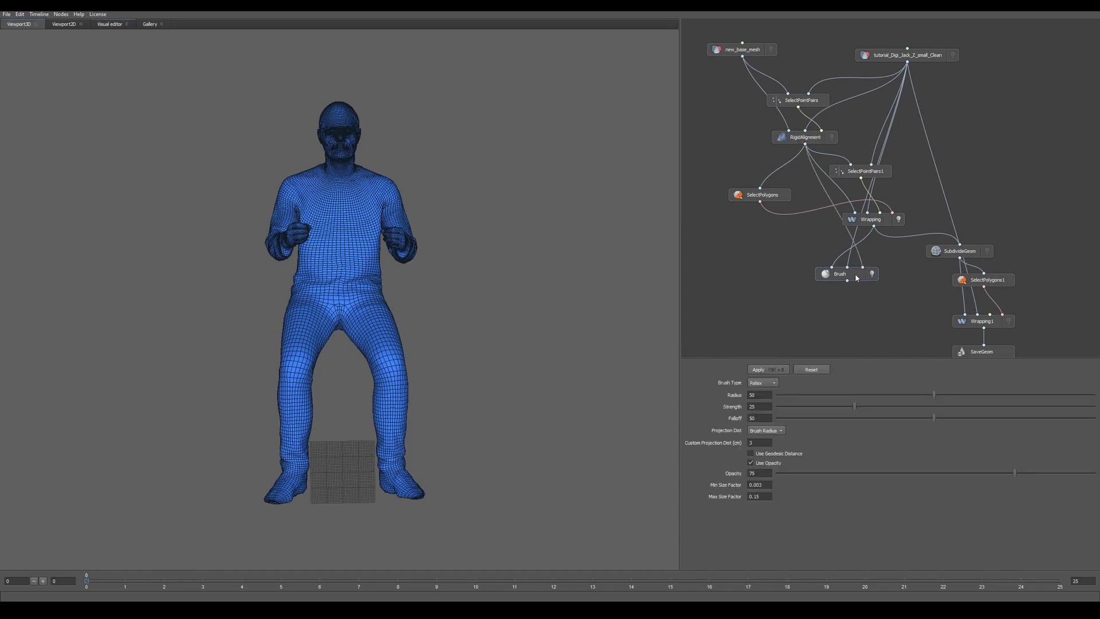
{"action": "left_click", "coordinate": [109, 25]}
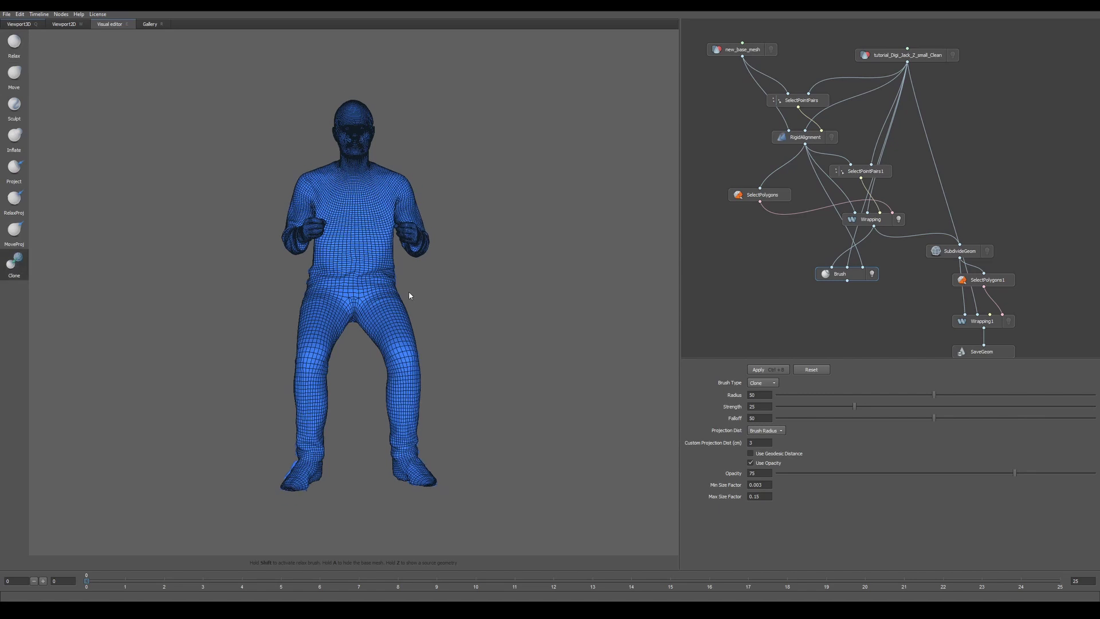
- Set the Clone brush to radius 14 and strength 60 for the fingers, undoing the oversized test stroke
{"action": "scroll", "coordinate": [409, 295], "scroll_direction": "up", "scroll_amount": 5}
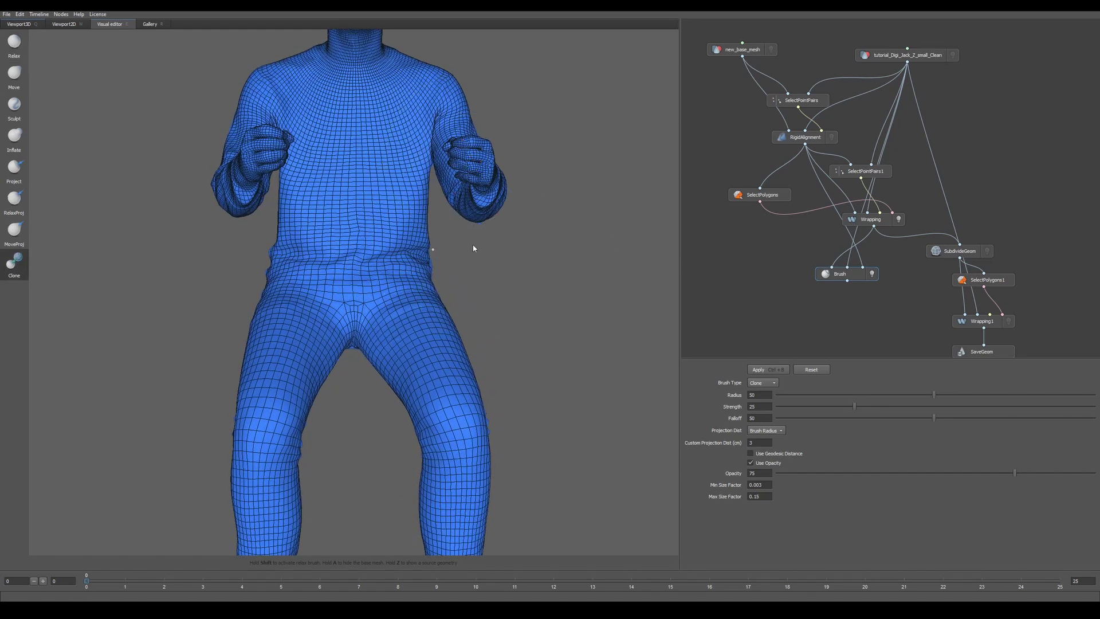
{"action": "mouse_move", "coordinate": [504, 208]}
{"action": "left_mouse_down"}
{"action": "mouse_move", "coordinate": [545, 204]}
{"action": "mouse_move", "coordinate": [475, 326]}
{"action": "mouse_move", "coordinate": [520, 307]}
{"action": "mouse_move", "coordinate": [504, 304]}
{"action": "left_mouse_up"}
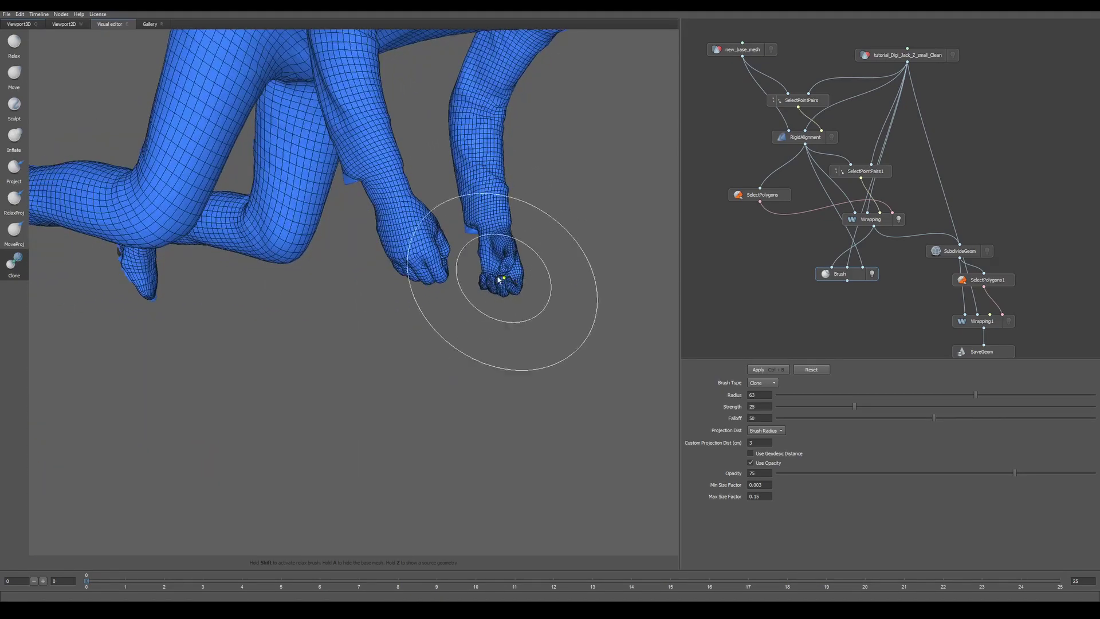
{"action": "scroll", "coordinate": [499, 279], "scroll_direction": "up", "scroll_amount": 6}
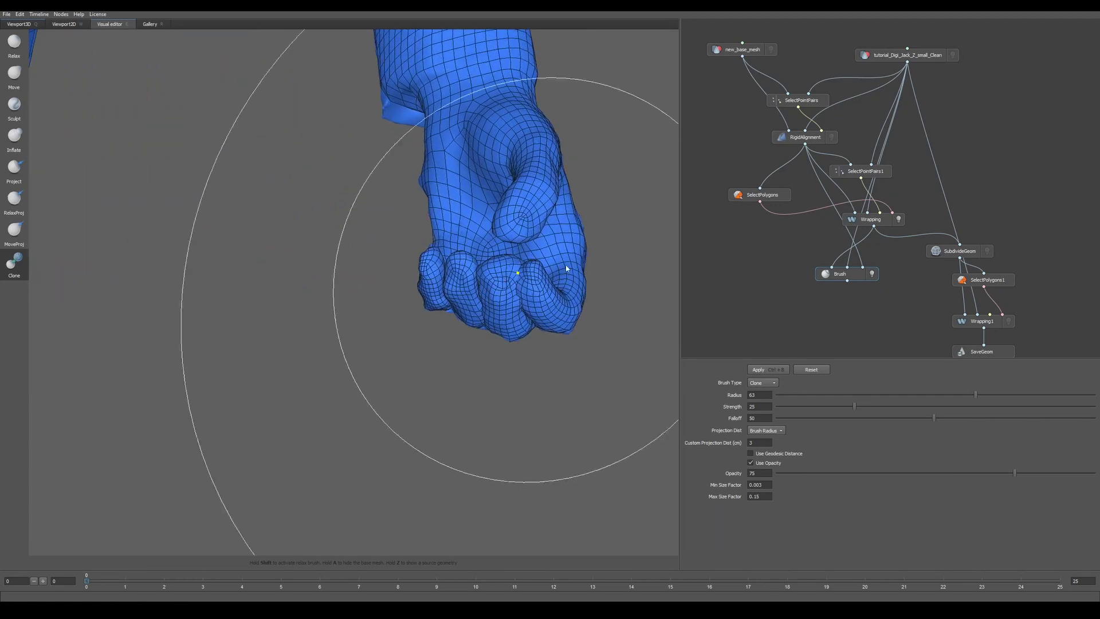
{"action": "scroll", "coordinate": [566, 268], "scroll_direction": "up", "scroll_amount": 1}
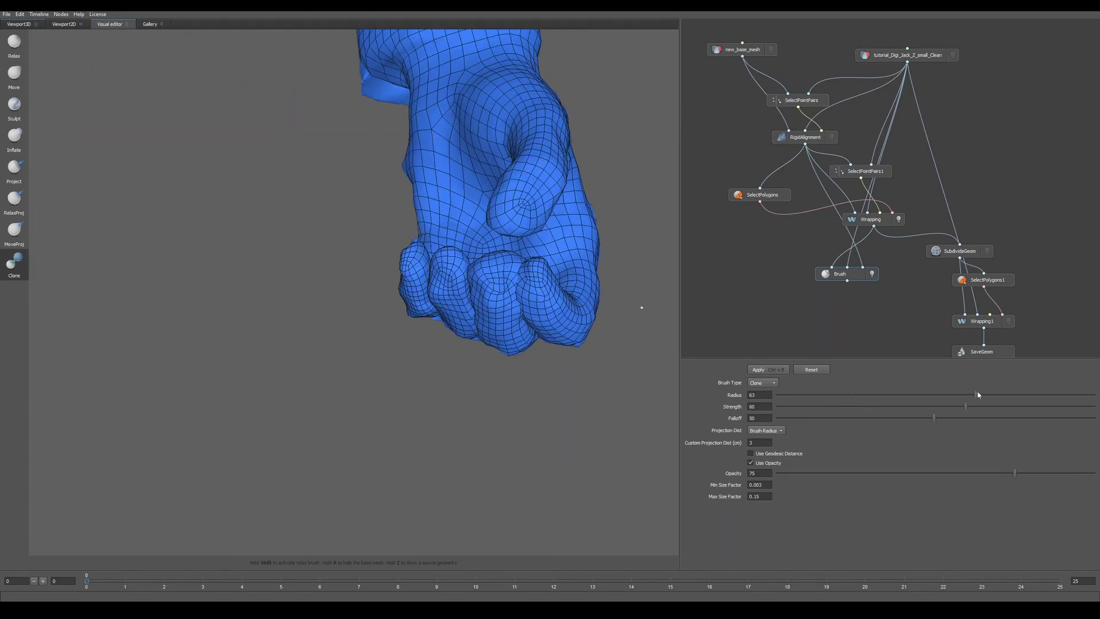
{"action": "left_click", "coordinate": [913, 395]}
{"action": "mouse_move", "coordinate": [535, 295]}
{"action": "left_mouse_down"}
{"action": "mouse_move", "coordinate": [520, 290]}
{"action": "mouse_move", "coordinate": [544, 303]}
{"action": "left_mouse_up"}
{"action": "key", "text": "ctrl+z"}
{"action": "left_click", "coordinate": [819, 395]}
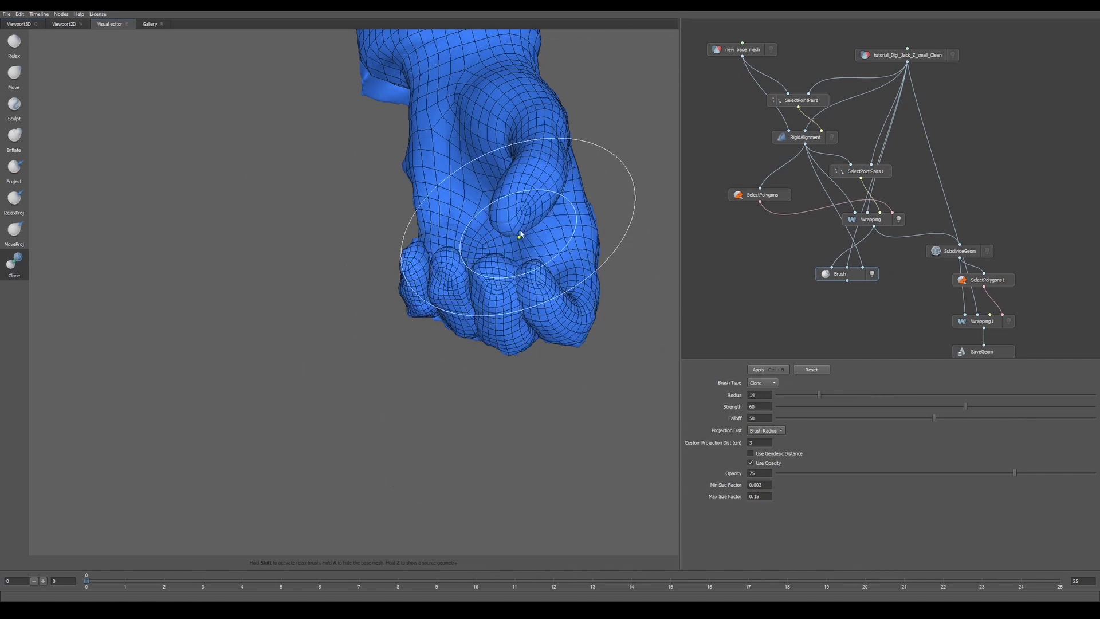
- Clone the source finger shape onto the wrapped hand's curled fingers
{"action": "left_click", "coordinate": [538, 288]}
{"action": "mouse_move", "coordinate": [538, 289]}
{"action": "left_mouse_down"}
{"action": "mouse_move", "coordinate": [530, 305]}
{"action": "mouse_move", "coordinate": [540, 314]}
{"action": "left_mouse_up"}
{"action": "mouse_move", "coordinate": [606, 376]}
{"action": "left_mouse_down", "text": "alt"}
{"action": "mouse_move", "coordinate": [577, 253]}
{"action": "mouse_move", "coordinate": [558, 240]}
{"action": "left_mouse_up", "text": "alt"}
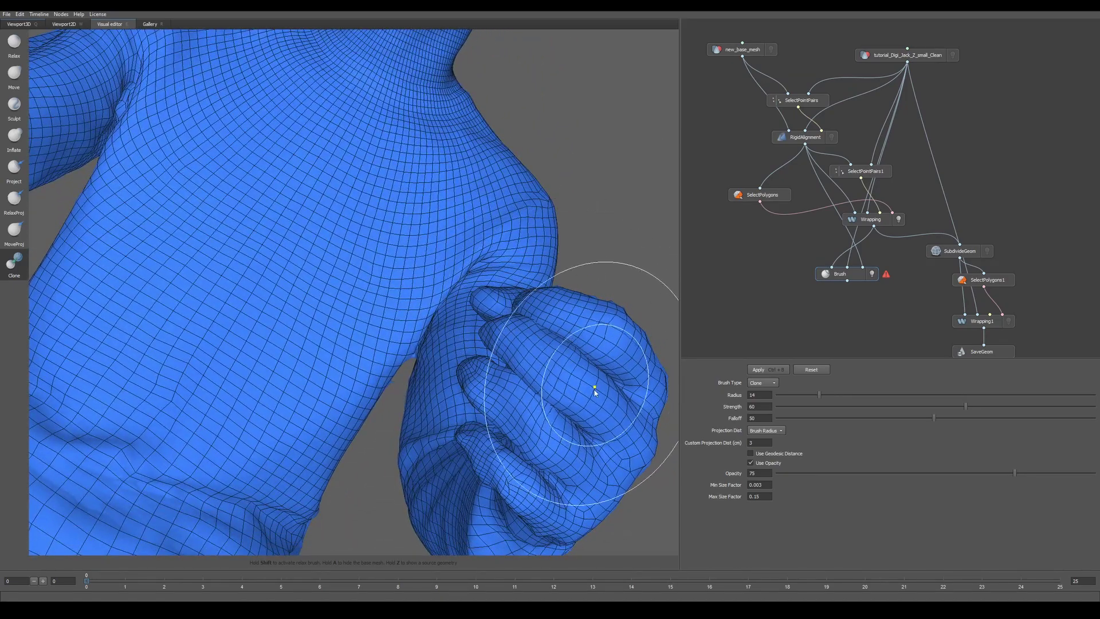
{"action": "mouse_move", "coordinate": [638, 347]}
{"action": "left_mouse_down", "text": "alt"}
{"action": "mouse_move", "coordinate": [474, 385]}
{"action": "mouse_move", "coordinate": [511, 441]}
{"action": "left_mouse_up", "text": "alt"}
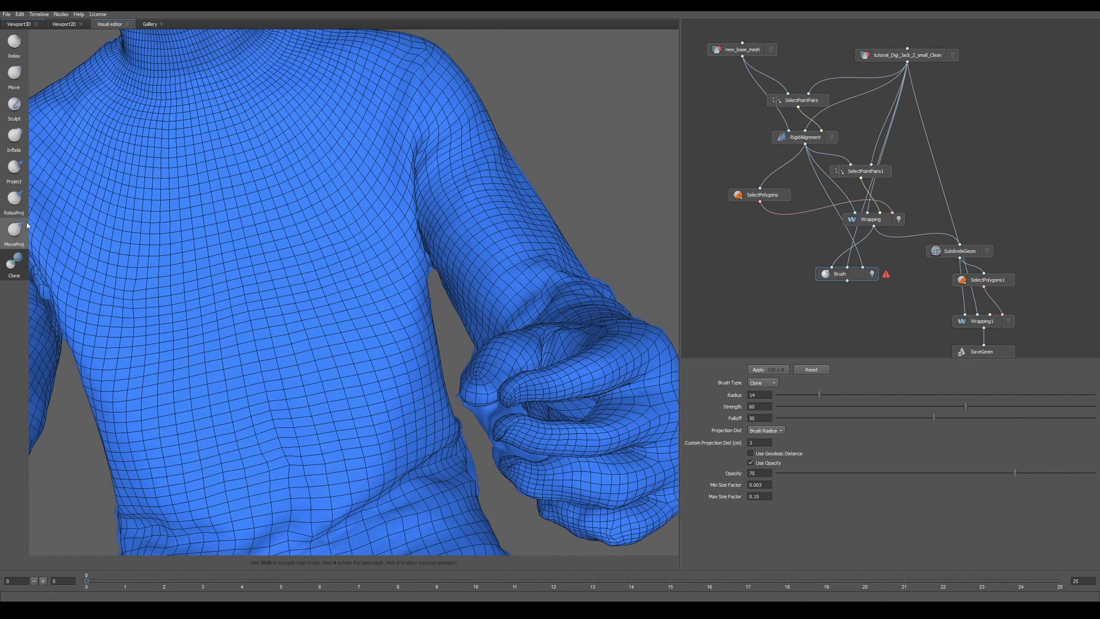
- Touch up the fingertips with RelaxProj and Inflate strokes and switch to the Relax brush
{"action": "left_click", "coordinate": [14, 197]}
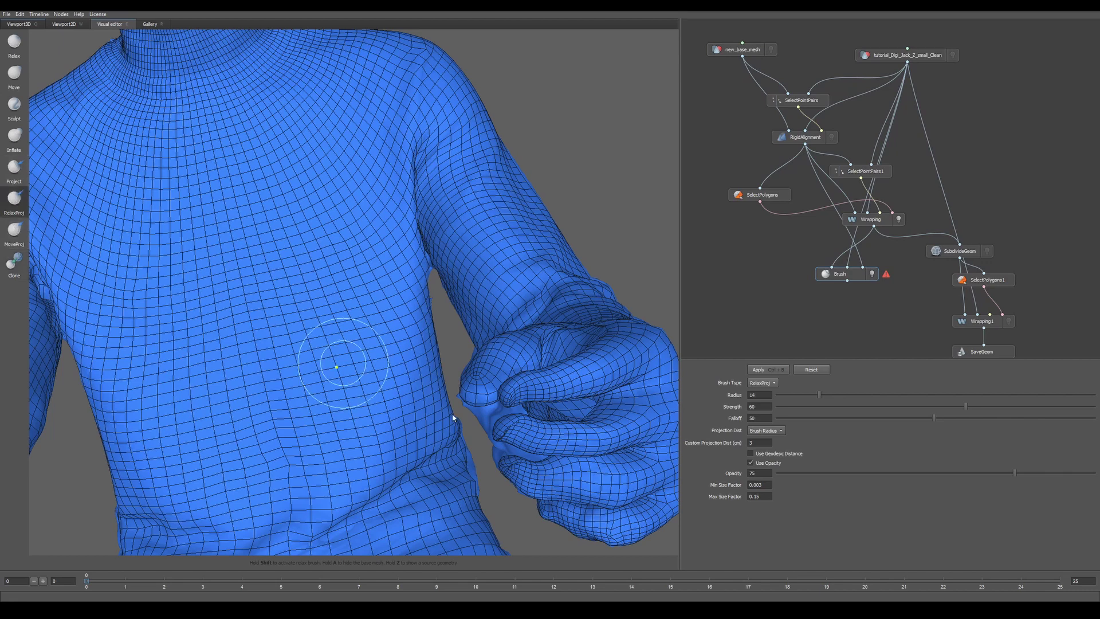
{"action": "left_click_drag", "start_coordinate": [523, 437], "coordinate": [559, 422]}
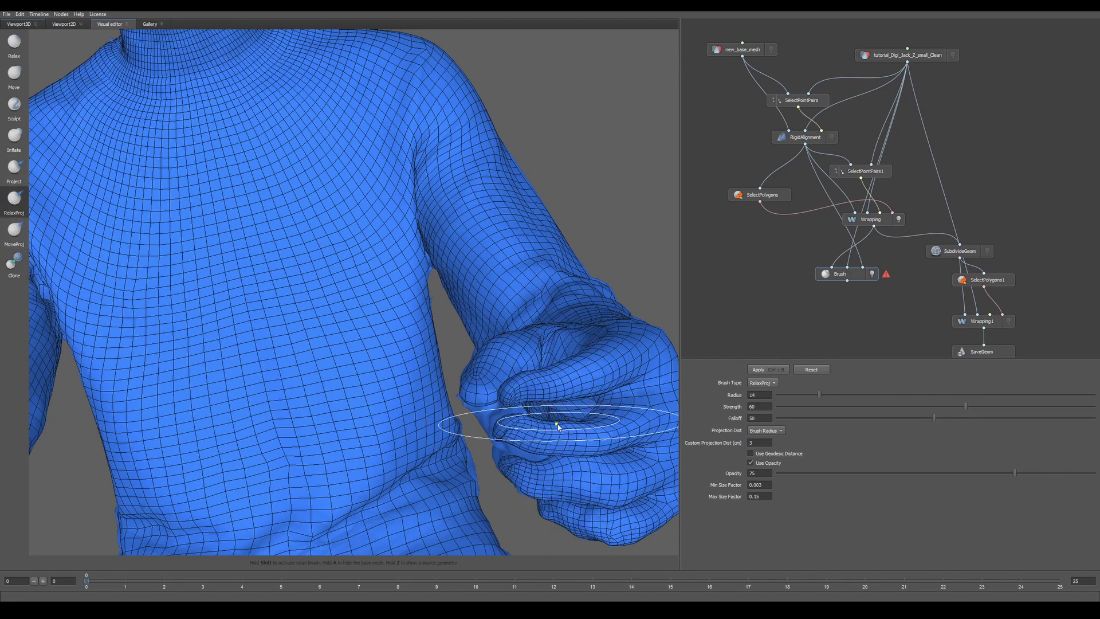
{"action": "left_click", "coordinate": [14, 135]}
{"action": "left_click_drag", "start_coordinate": [515, 436], "coordinate": [503, 436]}
{"action": "left_click", "coordinate": [14, 41]}
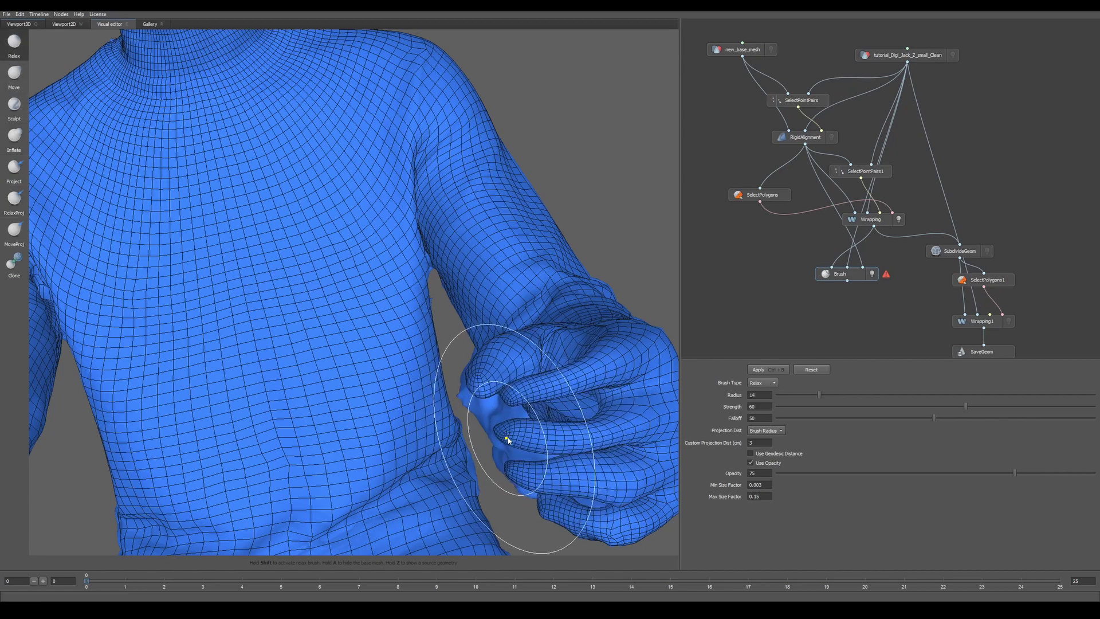
- Brush across the same hand's fingers with the Clone brush and check both hands from the front
{"action": "mouse_move", "coordinate": [418, 459]}
{"action": "middle_mouse_down"}
{"action": "mouse_move", "coordinate": [401, 450]}
{"action": "mouse_move", "coordinate": [388, 464]}
{"action": "middle_mouse_up"}
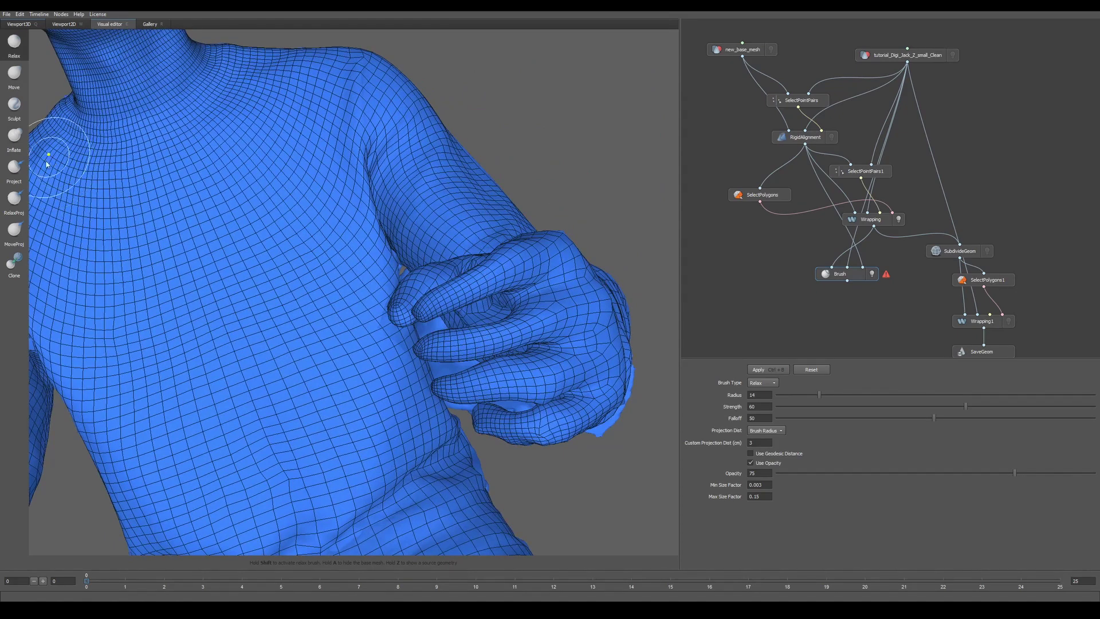
{"action": "left_click", "coordinate": [14, 264]}
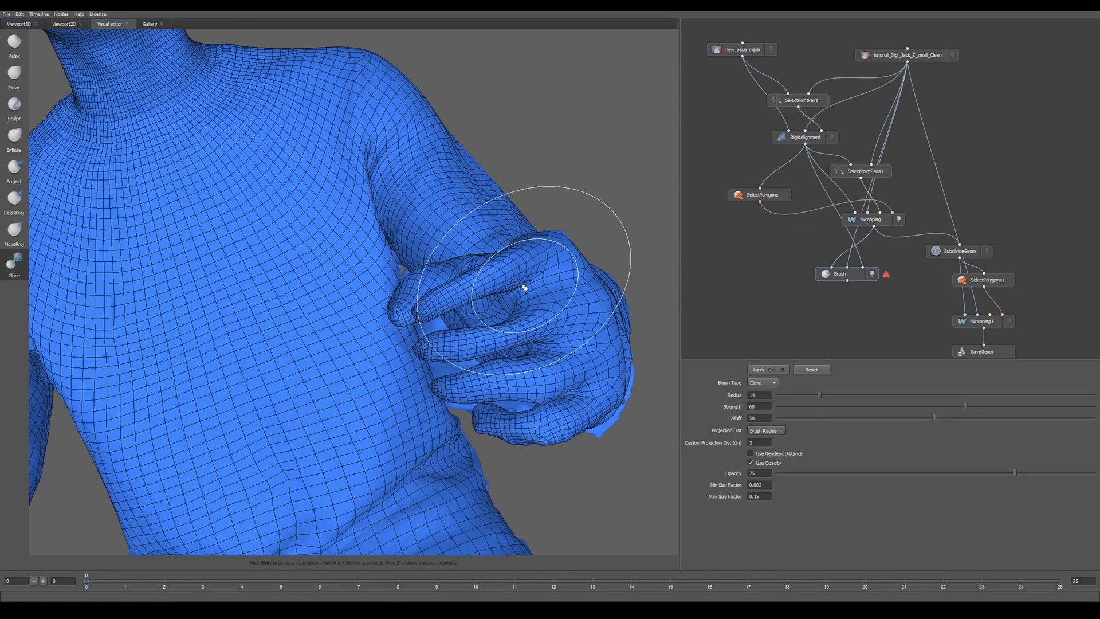
{"action": "mouse_move", "coordinate": [536, 323]}
{"action": "left_mouse_down"}
{"action": "mouse_move", "coordinate": [405, 351]}
{"action": "mouse_move", "coordinate": [429, 369]}
{"action": "left_mouse_up"}
{"action": "mouse_move", "coordinate": [412, 380]}
{"action": "middle_mouse_down"}
{"action": "mouse_move", "coordinate": [466, 381]}
{"action": "mouse_move", "coordinate": [562, 319]}
{"action": "middle_mouse_up"}
{"action": "key", "text": "f"}
{"action": "middle_click_drag", "start_coordinate": [462, 300], "coordinate": [504, 266]}
{"action": "scroll", "coordinate": [445, 282], "scroll_direction": "up", "scroll_amount": 5}
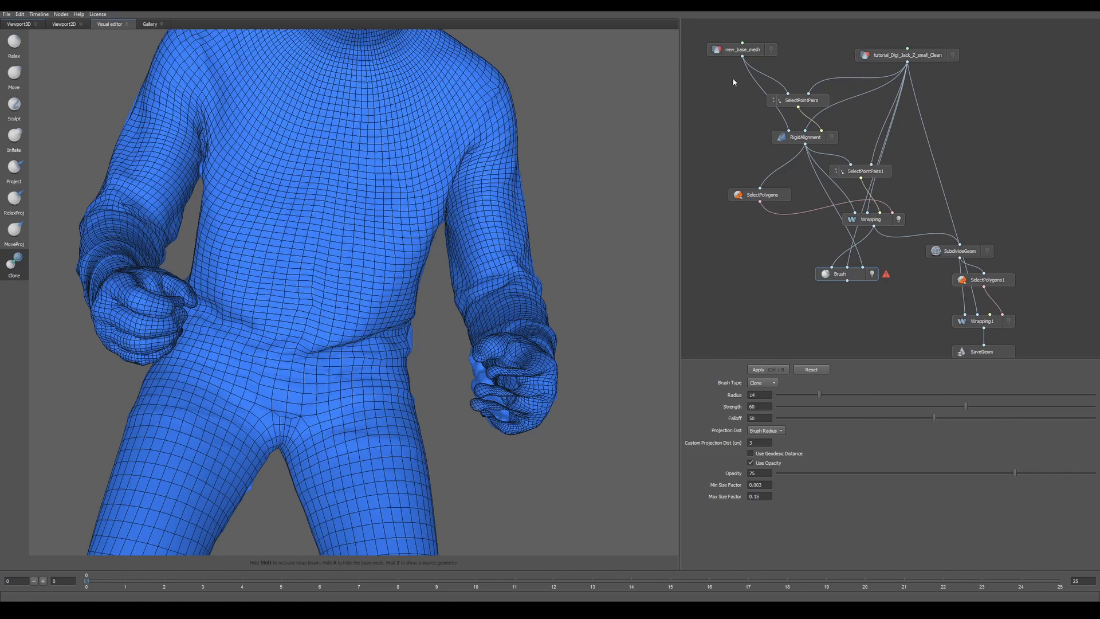
{"action": "mouse_move", "coordinate": [450, 418]}
{"action": "middle_mouse_down"}
{"action": "mouse_move", "coordinate": [479, 393]}
{"action": "mouse_move", "coordinate": [449, 385]}
{"action": "mouse_move", "coordinate": [497, 393]}
{"action": "middle_mouse_up"}
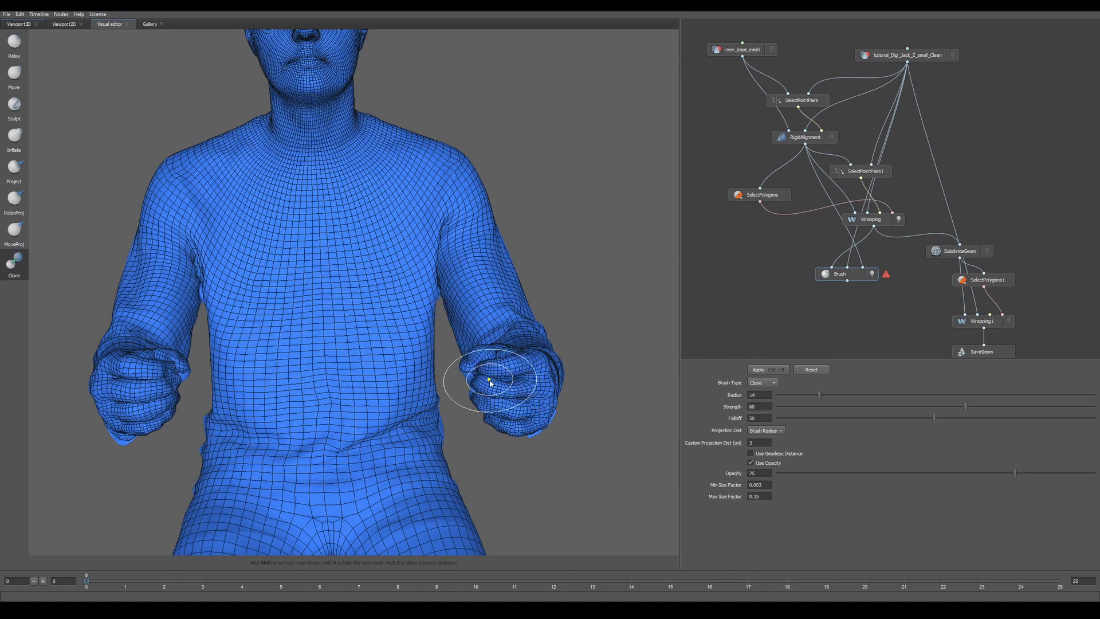
- Relax the fist's fingers and clone over them with brush radius 31 and strength 18
{"action": "left_click", "coordinate": [14, 45]}
{"action": "left_click_drag", "start_coordinate": [503, 380], "coordinate": [552, 455], "text": "alt"}
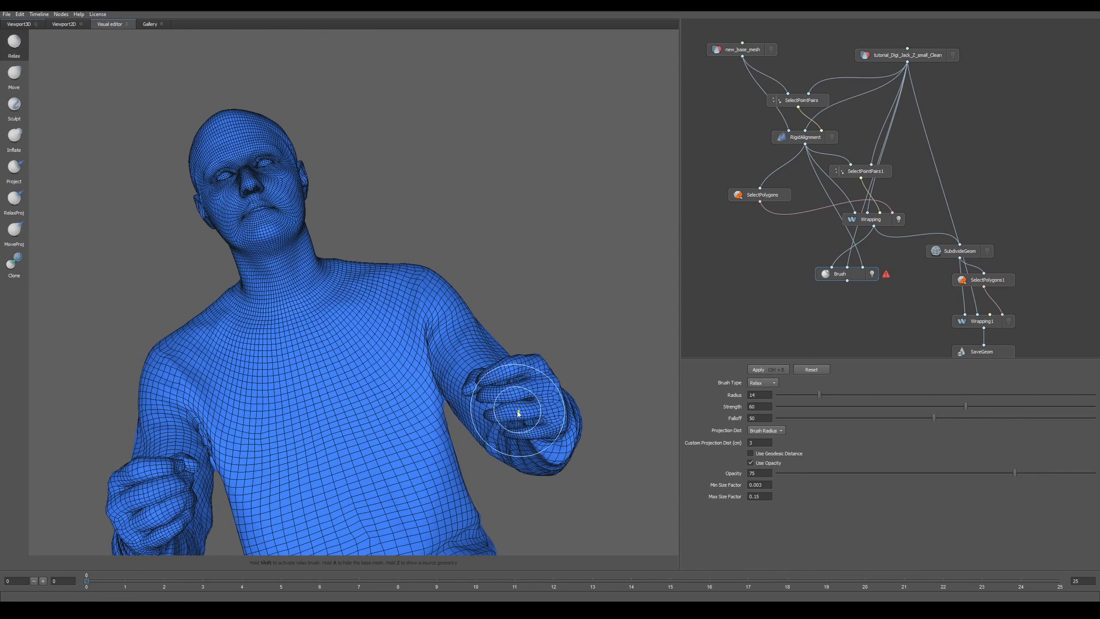
{"action": "mouse_move", "coordinate": [517, 413]}
{"action": "left_mouse_down", "text": "shift"}
{"action": "mouse_move", "coordinate": [499, 388]}
{"action": "mouse_move", "coordinate": [506, 395]}
{"action": "left_mouse_up", "text": "shift"}
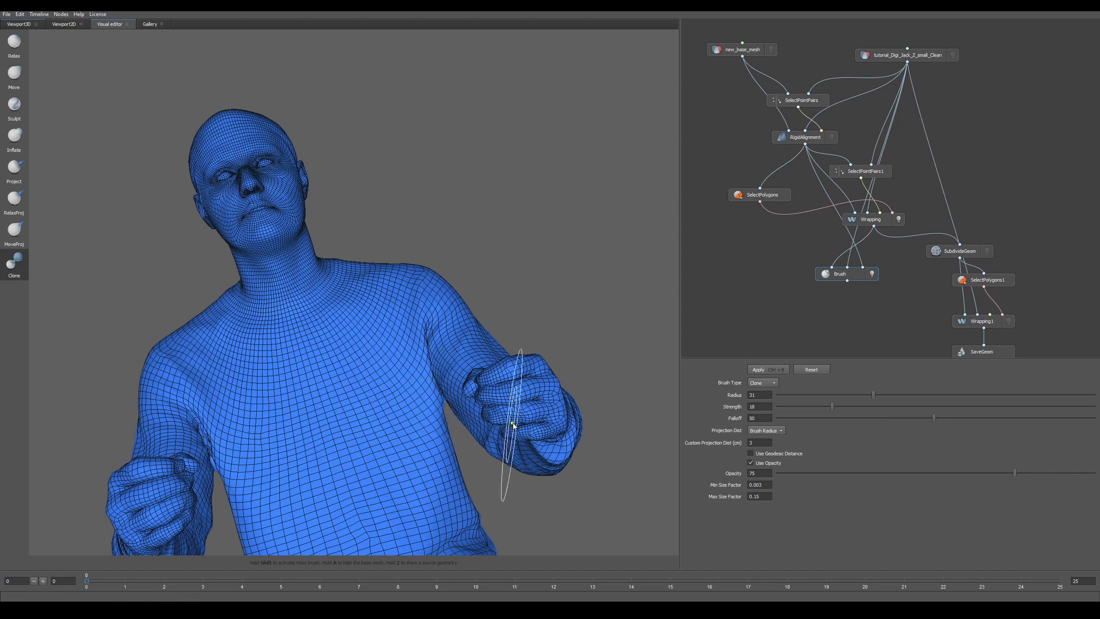
{"action": "mouse_move", "coordinate": [511, 426]}
{"action": "left_mouse_down"}
{"action": "mouse_move", "coordinate": [520, 432]}
{"action": "mouse_move", "coordinate": [506, 414]}
{"action": "left_mouse_up"}
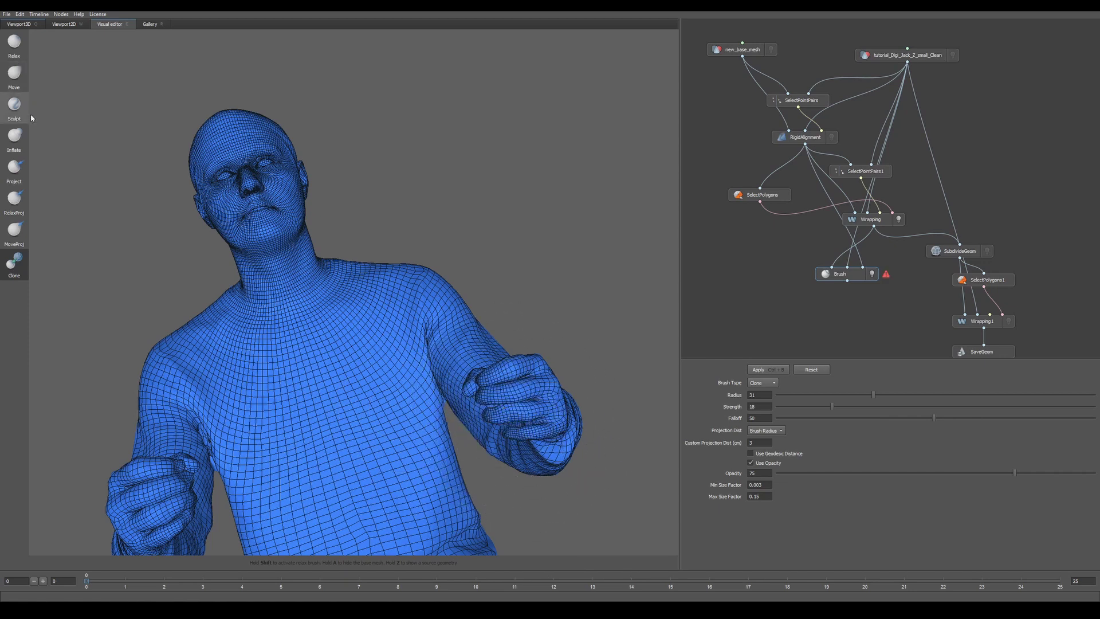
- Try to smooth the fist with the RelaxProj brush and undo the strokes
{"action": "left_click", "coordinate": [14, 43]}
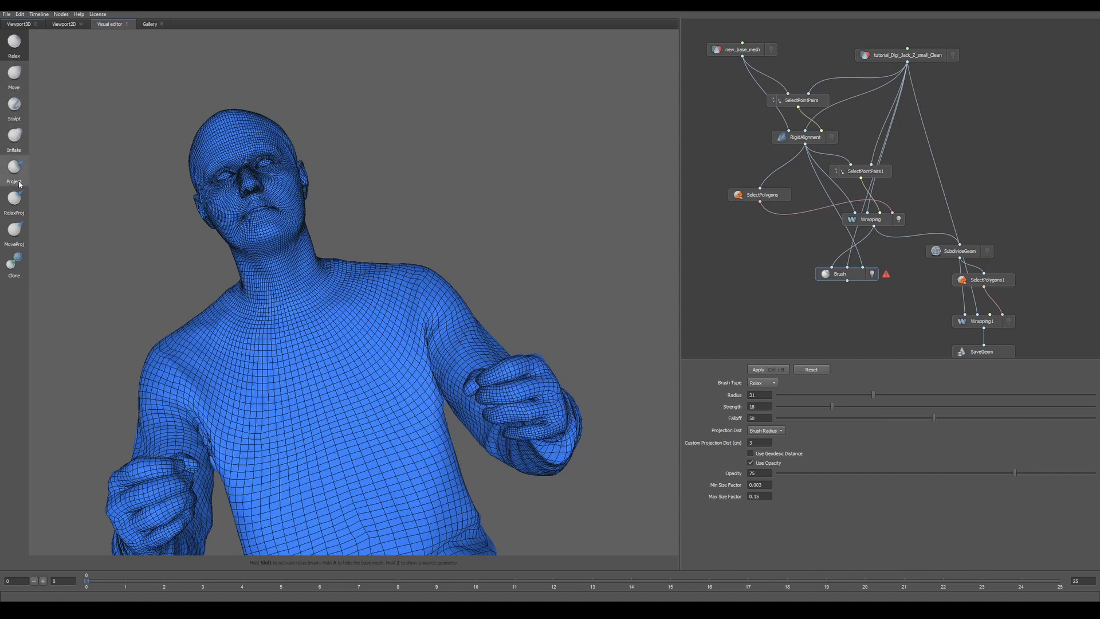
{"action": "left_click", "coordinate": [13, 199]}
{"action": "left_click_drag", "start_coordinate": [504, 400], "coordinate": [514, 431]}
{"action": "mouse_move", "coordinate": [515, 430]}
{"action": "left_mouse_down", "text": "alt"}
{"action": "mouse_move", "coordinate": [520, 457]}
{"action": "mouse_move", "coordinate": [477, 456]}
{"action": "left_mouse_up", "text": "alt"}
{"action": "key", "text": "ctrl+z"}
{"action": "key", "text": "ctrl+z"}
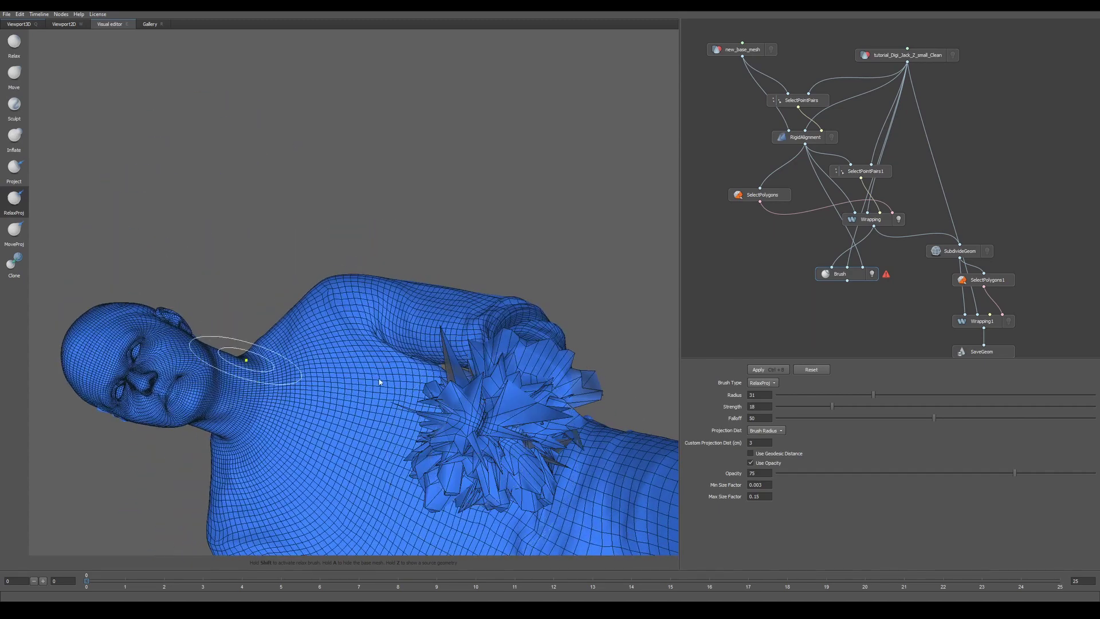
- Lower the Clone brush strength to 8 and clone the source finger shapes onto the hands, working from several sides
{"action": "left_click", "coordinate": [13, 263]}
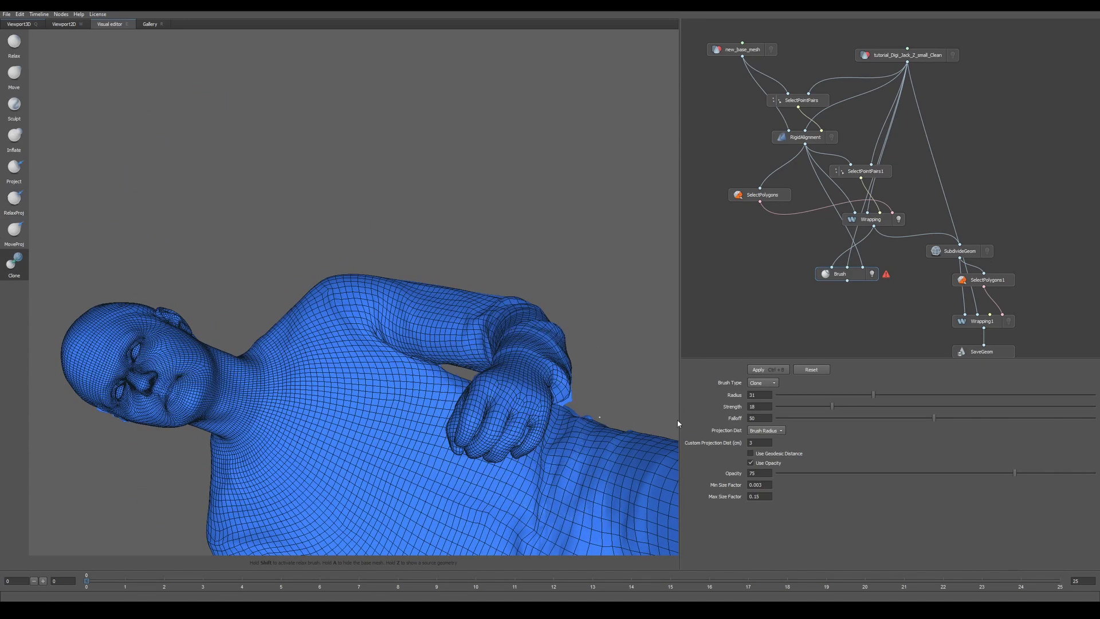
{"action": "left_click_drag", "start_coordinate": [816, 406], "coordinate": [800, 406]}
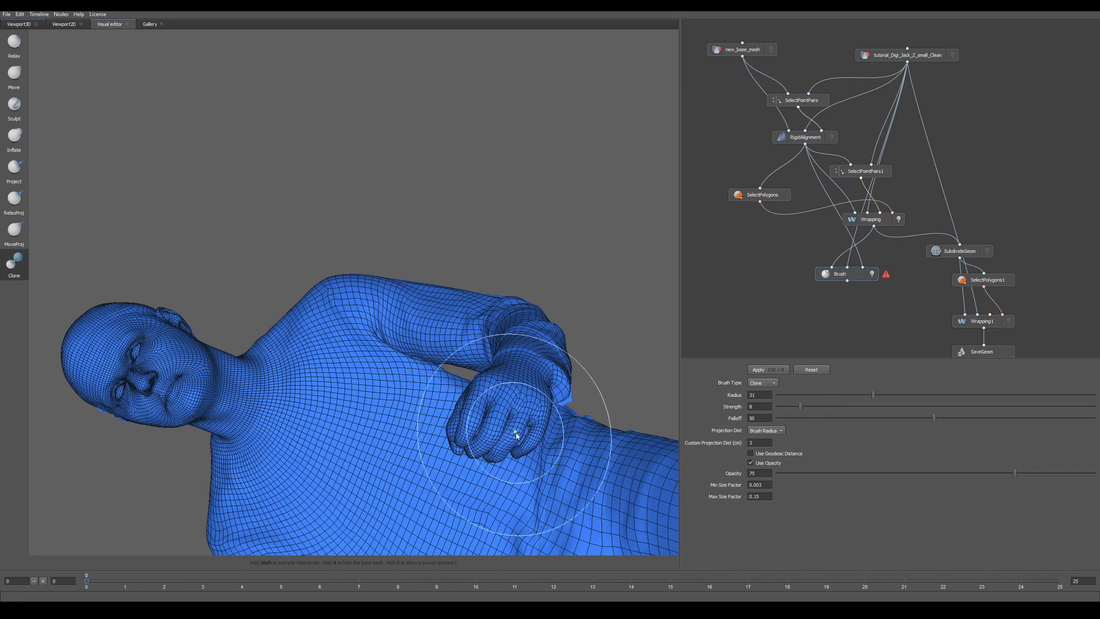
{"action": "left_click_drag", "start_coordinate": [535, 432], "coordinate": [518, 327], "text": "alt"}
{"action": "scroll", "coordinate": [525, 373], "scroll_direction": "up", "scroll_amount": 5}
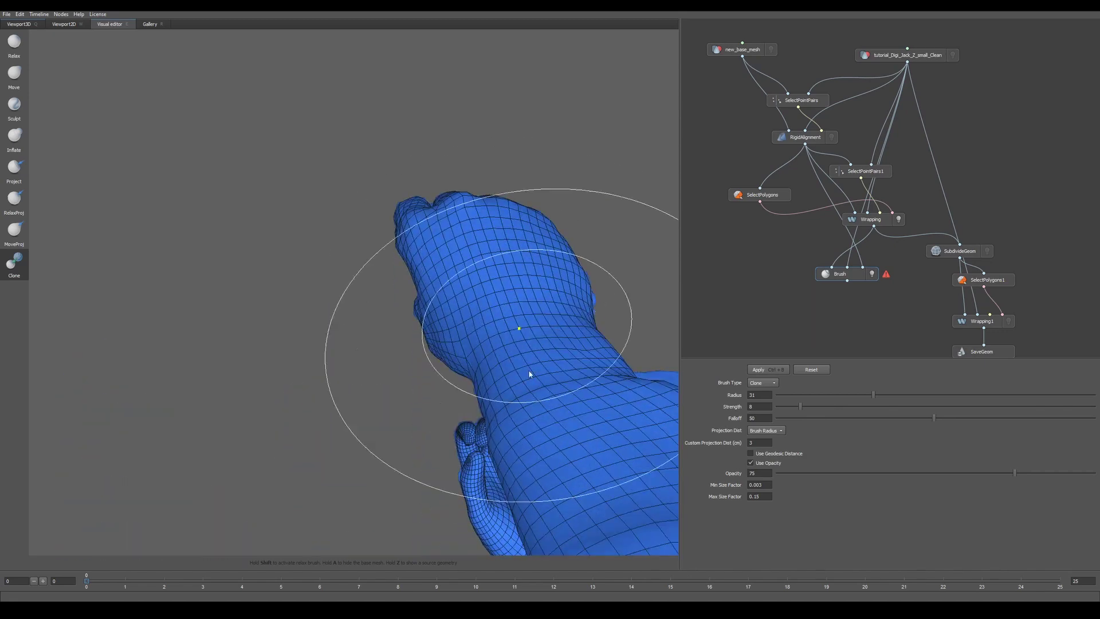
{"action": "mouse_move", "coordinate": [525, 373]}
{"action": "left_mouse_down", "text": "alt"}
{"action": "mouse_move", "coordinate": [565, 380]}
{"action": "mouse_move", "coordinate": [449, 413]}
{"action": "mouse_move", "coordinate": [373, 282]}
{"action": "mouse_move", "coordinate": [466, 300]}
{"action": "mouse_move", "coordinate": [268, 376]}
{"action": "mouse_move", "coordinate": [366, 220]}
{"action": "mouse_move", "coordinate": [449, 240]}
{"action": "mouse_move", "coordinate": [438, 244]}
{"action": "left_mouse_up", "text": "alt"}
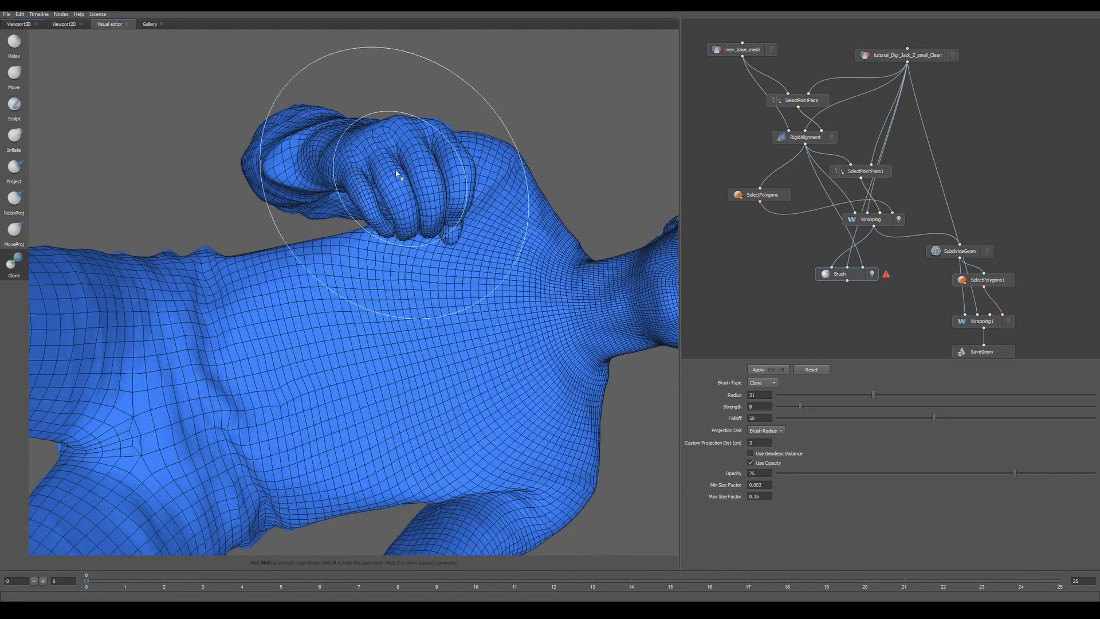
{"action": "mouse_move", "coordinate": [382, 219]}
{"action": "left_mouse_down", "text": "alt"}
{"action": "mouse_move", "coordinate": [288, 122]}
{"action": "mouse_move", "coordinate": [162, 68]}
{"action": "mouse_move", "coordinate": [415, 70]}
{"action": "mouse_move", "coordinate": [372, 206]}
{"action": "left_mouse_up", "text": "alt"}
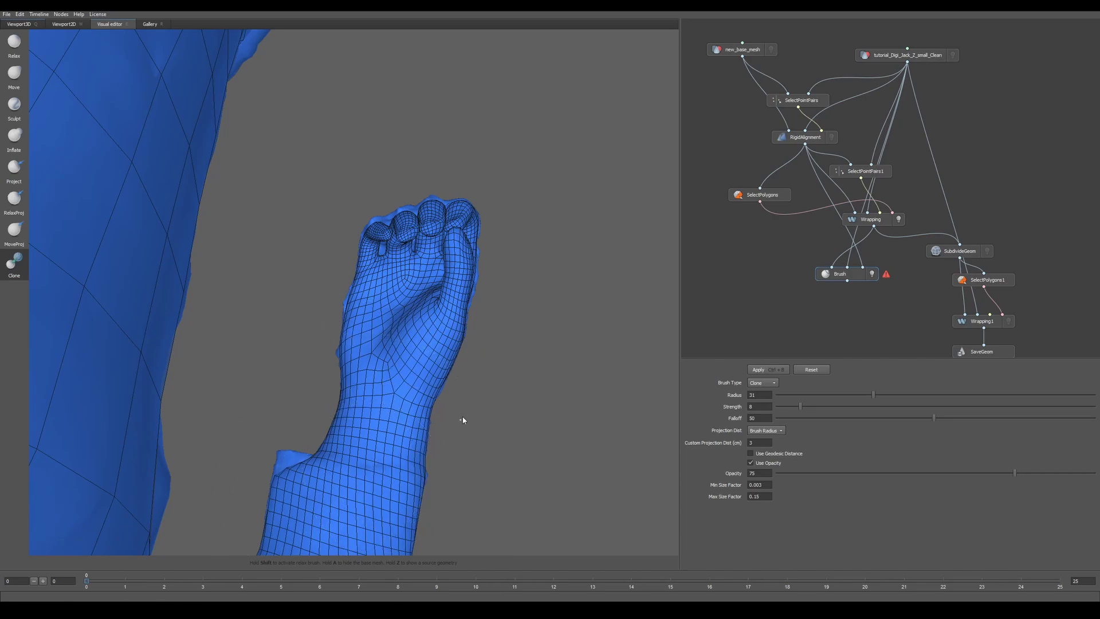
{"action": "left_click_drag", "start_coordinate": [462, 418], "coordinate": [319, 294], "text": "alt"}
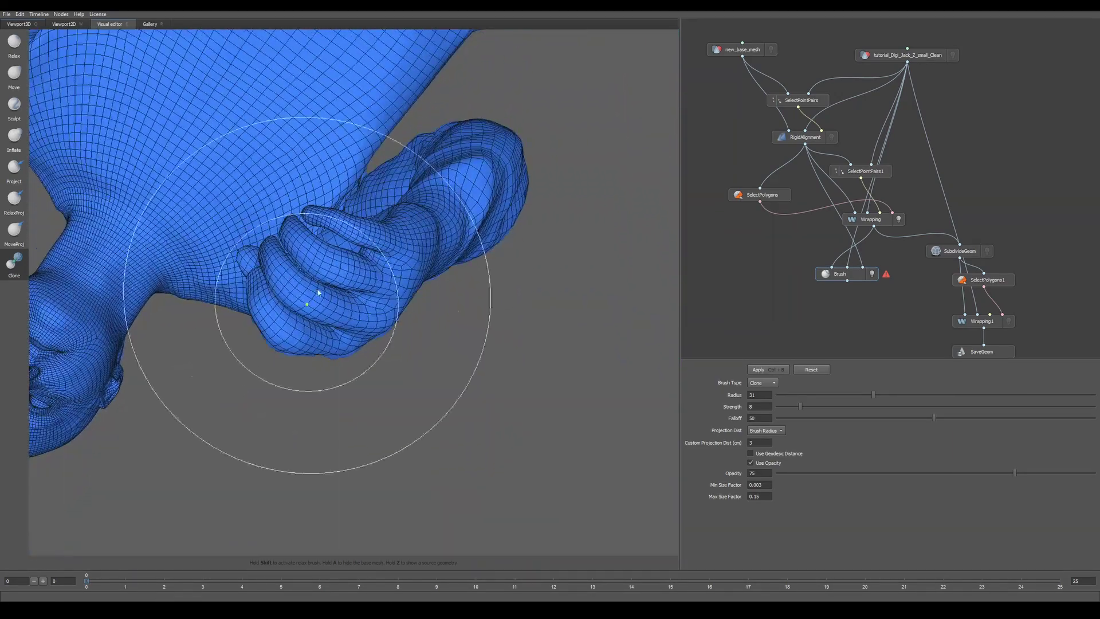
- Reduce the brush radius to 3 and refine individual fingers with the Sculpt and Clone brushes
{"action": "left_click", "coordinate": [15, 104]}
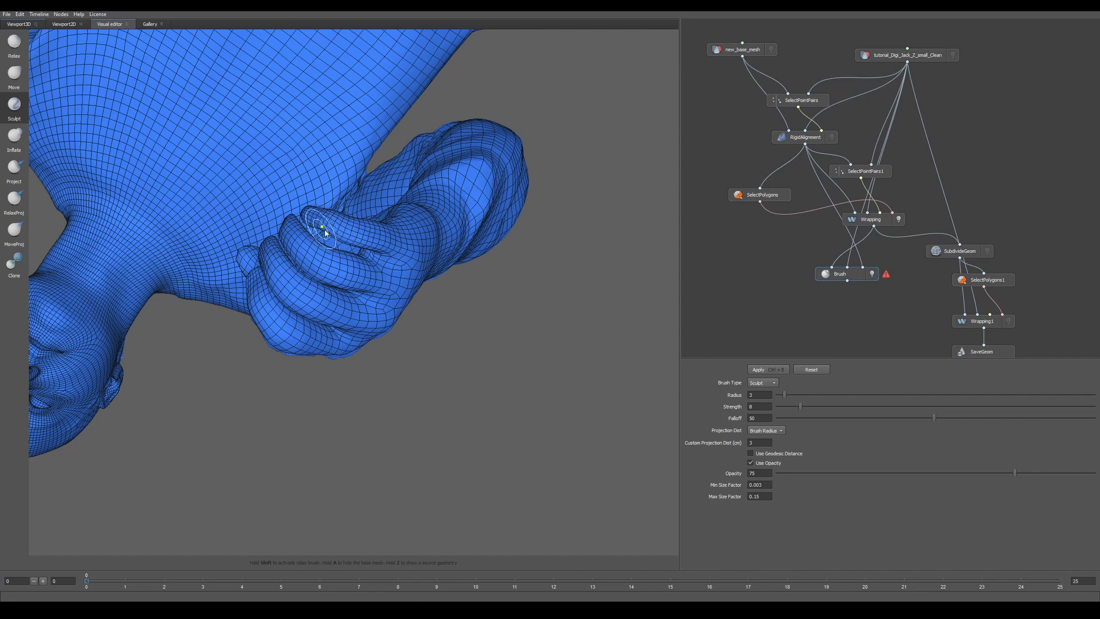
{"action": "mouse_move", "coordinate": [346, 233]}
{"action": "left_mouse_down", "text": "alt"}
{"action": "mouse_move", "coordinate": [437, 263]}
{"action": "mouse_move", "coordinate": [434, 334]}
{"action": "left_mouse_up", "text": "alt"}
{"action": "mouse_move", "coordinate": [350, 213]}
{"action": "left_mouse_down", "text": "alt"}
{"action": "mouse_move", "coordinate": [373, 204]}
{"action": "mouse_move", "coordinate": [342, 179]}
{"action": "left_mouse_up", "text": "alt"}
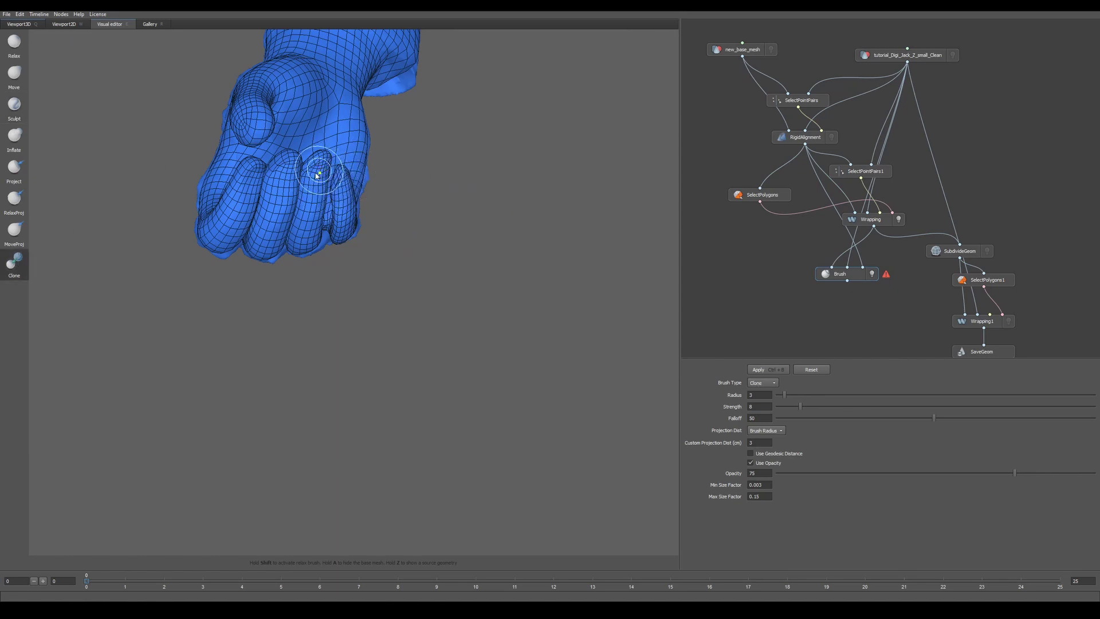
- Smooth the mesh on and between the fist's fingers with the Relax brush at radius 3 and strength 8
{"action": "key", "text": "shift"}
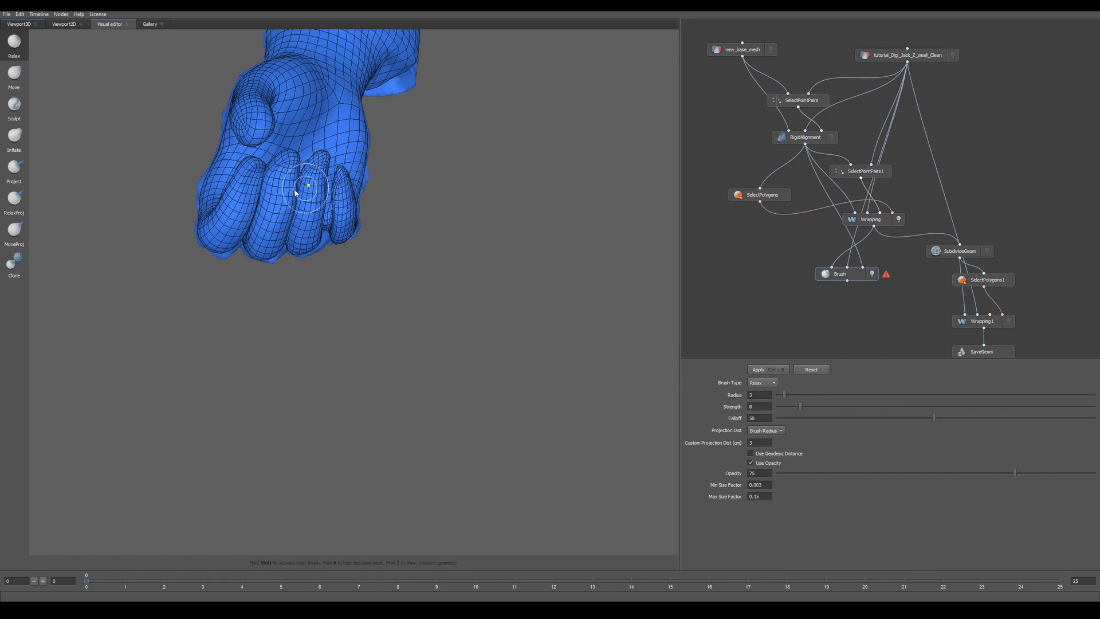
{"action": "mouse_move", "coordinate": [289, 177]}
{"action": "left_mouse_down", "text": "alt"}
{"action": "mouse_move", "coordinate": [309, 239]}
{"action": "mouse_move", "coordinate": [322, 152]}
{"action": "left_mouse_up", "text": "alt"}
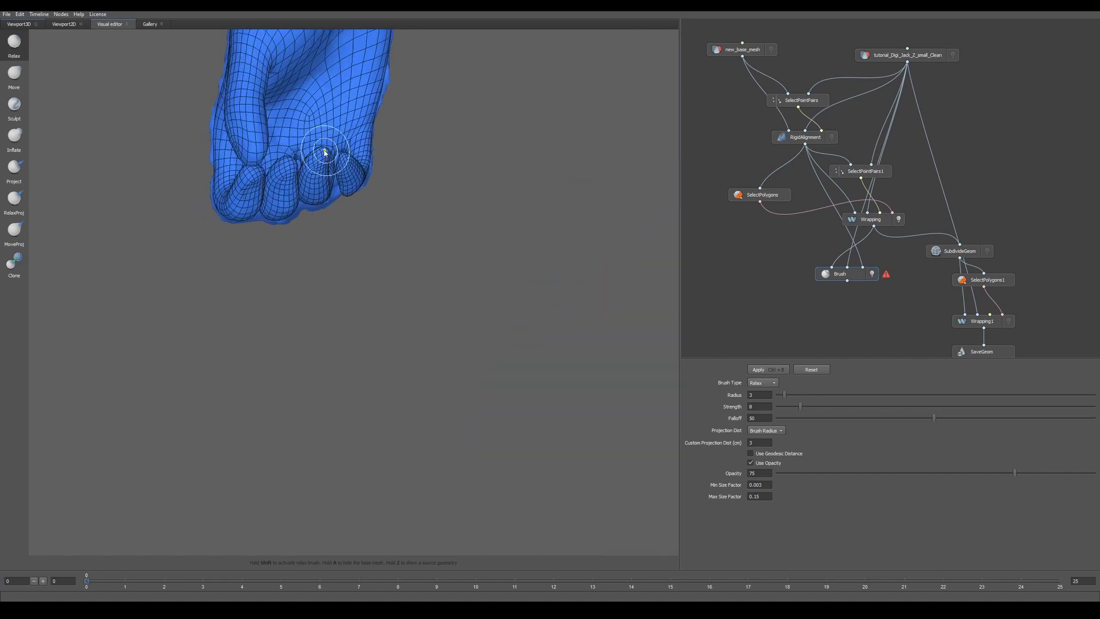
{"action": "mouse_move", "coordinate": [246, 150]}
{"action": "left_mouse_down", "text": "alt"}
{"action": "mouse_move", "coordinate": [293, 102]}
{"action": "mouse_move", "coordinate": [244, 157]}
{"action": "mouse_move", "coordinate": [386, 193]}
{"action": "mouse_move", "coordinate": [500, 172]}
{"action": "mouse_move", "coordinate": [394, 181]}
{"action": "mouse_move", "coordinate": [344, 223]}
{"action": "mouse_move", "coordinate": [319, 228]}
{"action": "mouse_move", "coordinate": [269, 206]}
{"action": "left_mouse_up", "text": "alt"}
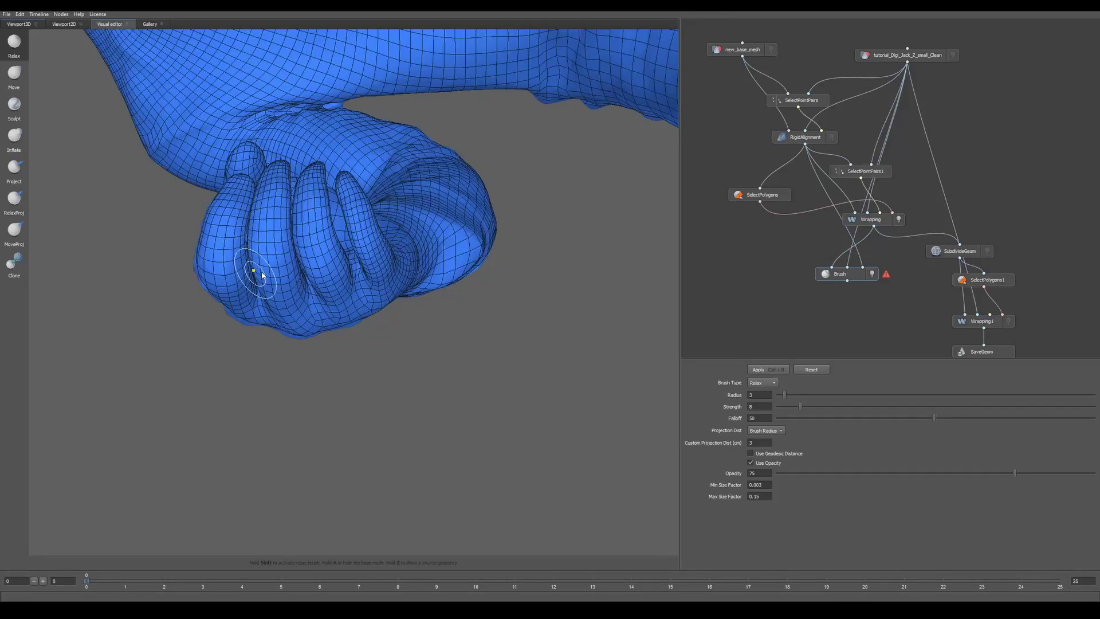
{"action": "mouse_move", "coordinate": [262, 276]}
{"action": "left_mouse_down", "text": "alt"}
{"action": "mouse_move", "coordinate": [332, 248]}
{"action": "mouse_move", "coordinate": [352, 266]}
{"action": "mouse_move", "coordinate": [263, 322]}
{"action": "mouse_move", "coordinate": [346, 286]}
{"action": "mouse_move", "coordinate": [496, 334]}
{"action": "mouse_move", "coordinate": [557, 405]}
{"action": "mouse_move", "coordinate": [344, 381]}
{"action": "mouse_move", "coordinate": [363, 368]}
{"action": "mouse_move", "coordinate": [341, 322]}
{"action": "mouse_move", "coordinate": [355, 303]}
{"action": "left_mouse_up", "text": "alt"}
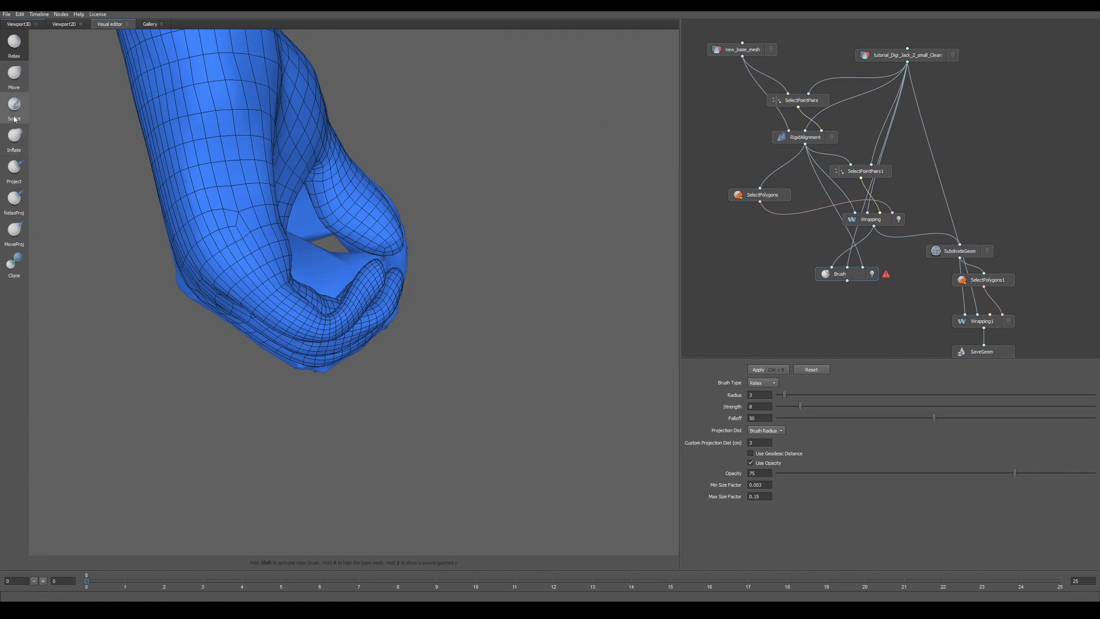
- Sculpt the curled fingers and smooth the mesh between them with the Relax brush at radius 3 and strength 8
{"action": "mouse_move", "coordinate": [313, 291]}
{"action": "left_mouse_down", "text": "alt"}
{"action": "mouse_move", "coordinate": [282, 278]}
{"action": "mouse_move", "coordinate": [344, 287]}
{"action": "left_mouse_up", "text": "alt"}
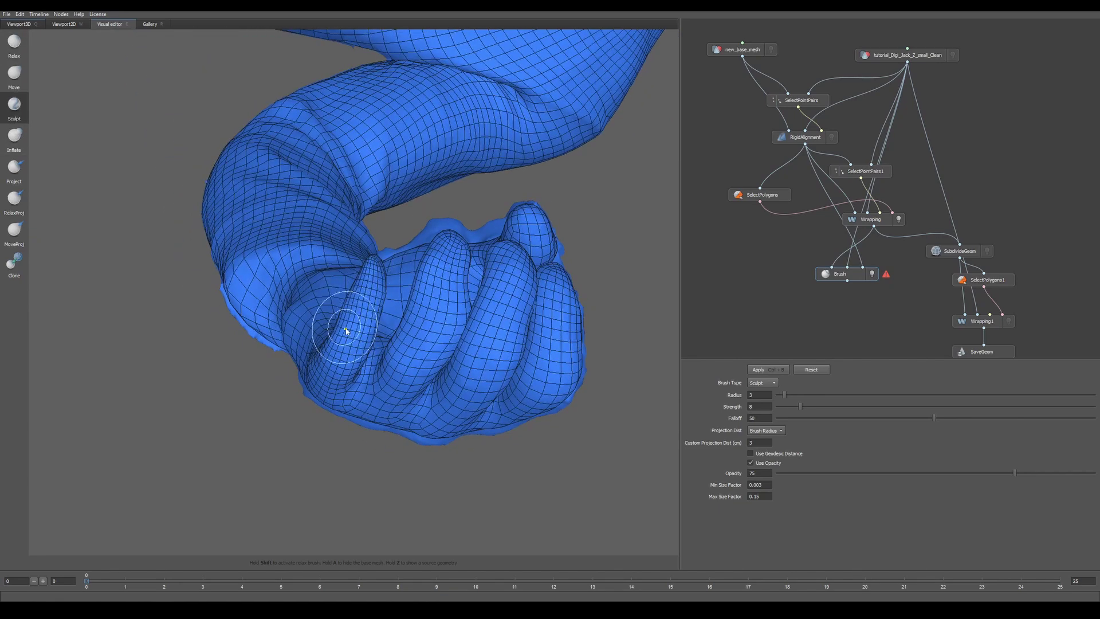
{"action": "mouse_move", "coordinate": [370, 335]}
{"action": "left_mouse_down", "text": "alt"}
{"action": "mouse_move", "coordinate": [319, 319]}
{"action": "mouse_move", "coordinate": [363, 293]}
{"action": "left_mouse_up", "text": "alt"}
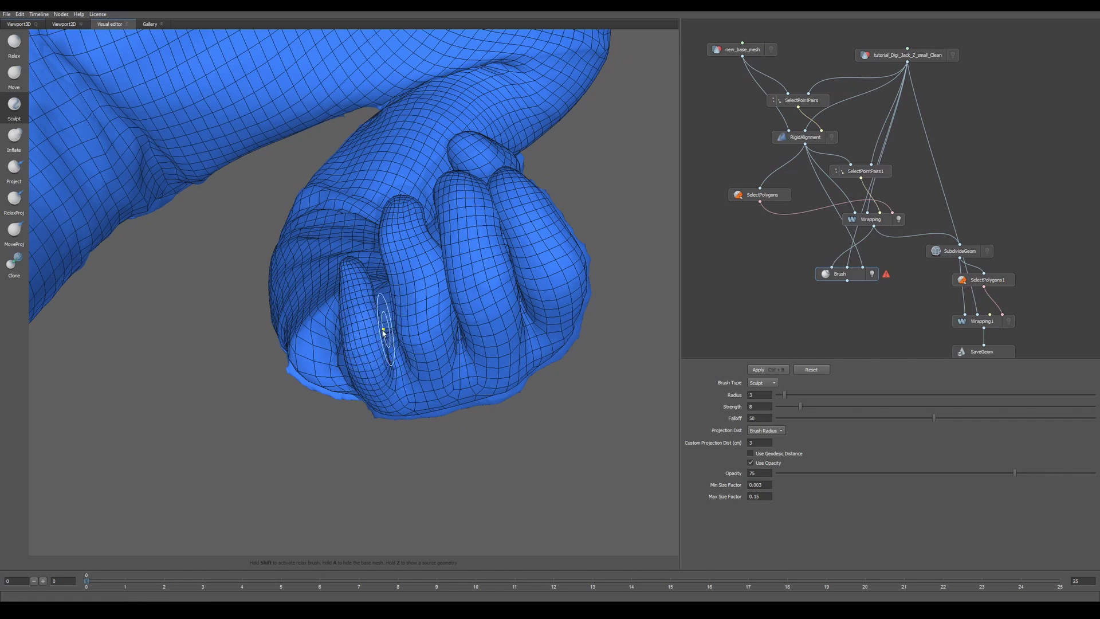
{"action": "left_click", "coordinate": [16, 45]}
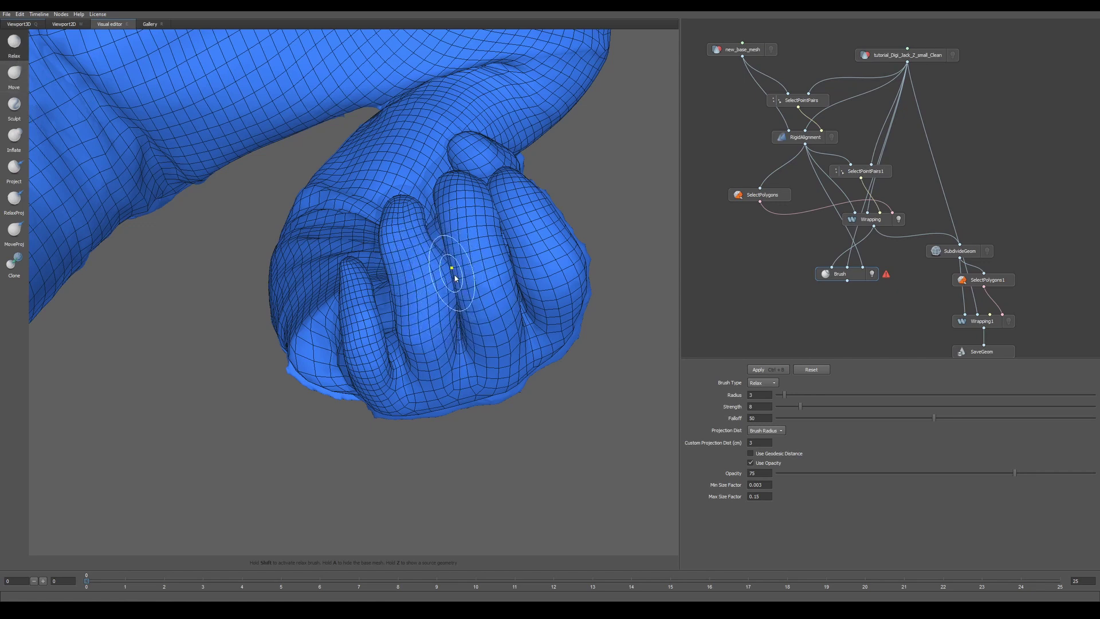
{"action": "mouse_move", "coordinate": [429, 329]}
{"action": "left_mouse_down"}
{"action": "mouse_move", "coordinate": [449, 301]}
{"action": "mouse_move", "coordinate": [449, 270]}
{"action": "mouse_move", "coordinate": [456, 446]}
{"action": "mouse_move", "coordinate": [429, 381]}
{"action": "left_mouse_up"}
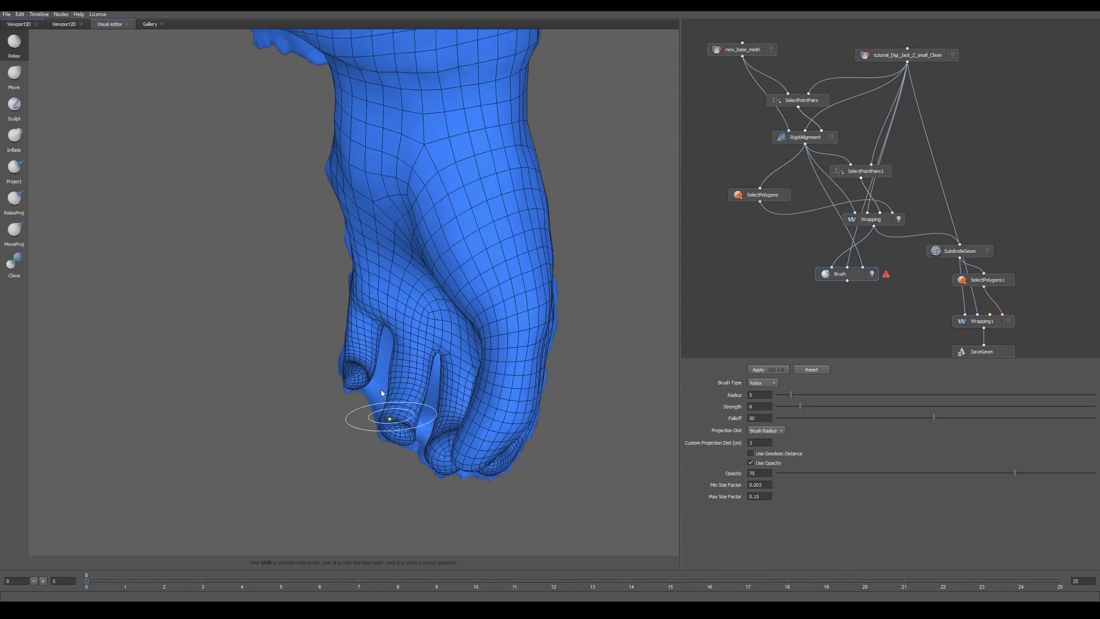
- Sculpt the fingers of the fist at brush radius 5, working from the back and underside of the hand
{"action": "left_click", "coordinate": [13, 114]}
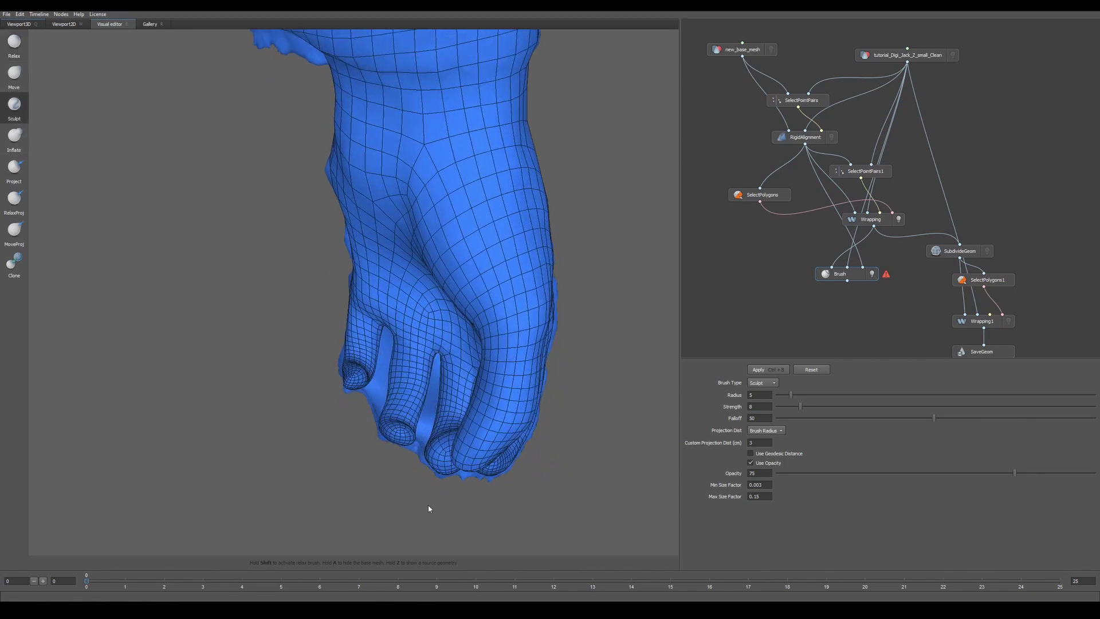
{"action": "mouse_move", "coordinate": [430, 508]}
{"action": "left_mouse_down", "text": "alt"}
{"action": "mouse_move", "coordinate": [441, 375]}
{"action": "mouse_move", "coordinate": [417, 479]}
{"action": "left_mouse_up", "text": "alt"}
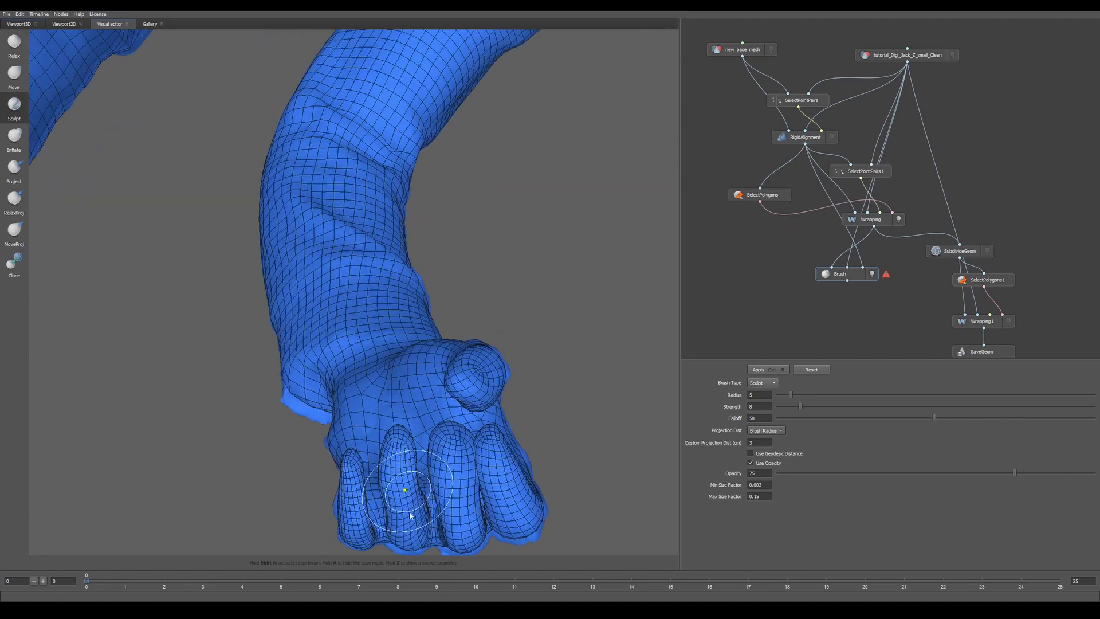
{"action": "mouse_move", "coordinate": [398, 392]}
{"action": "left_mouse_down", "text": "alt"}
{"action": "mouse_move", "coordinate": [418, 562]}
{"action": "mouse_move", "coordinate": [393, 455]}
{"action": "mouse_move", "coordinate": [467, 435]}
{"action": "mouse_move", "coordinate": [437, 339]}
{"action": "mouse_move", "coordinate": [378, 312]}
{"action": "mouse_move", "coordinate": [331, 307]}
{"action": "left_mouse_up", "text": "alt"}
{"action": "scroll", "coordinate": [487, 364], "scroll_direction": "down", "scroll_amount": 10}
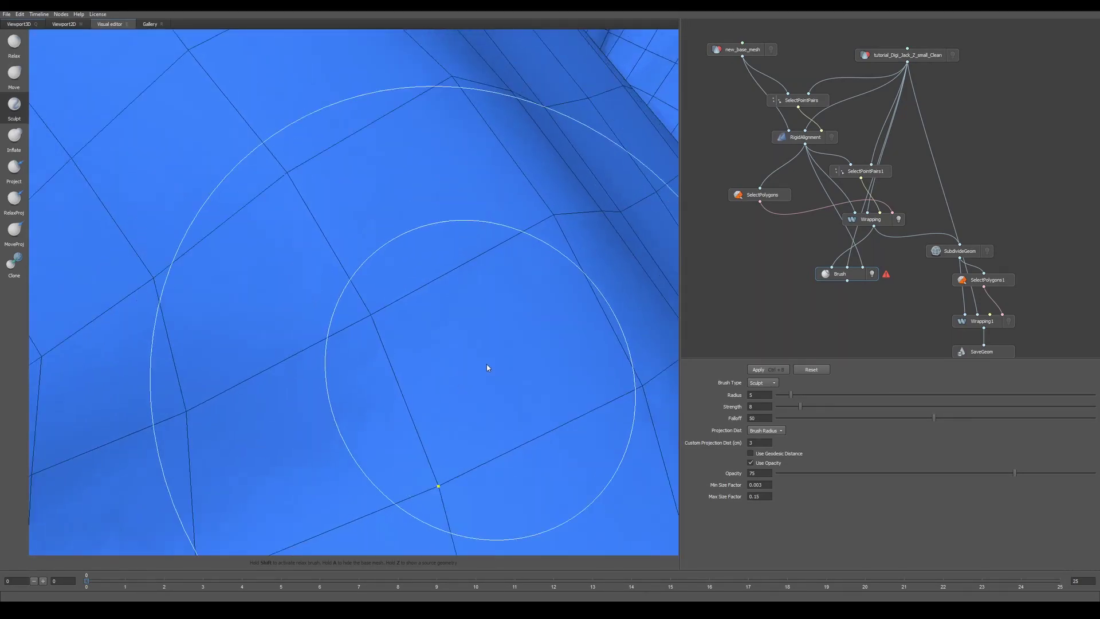
{"action": "scroll", "coordinate": [445, 407], "scroll_direction": "up", "scroll_amount": 10}
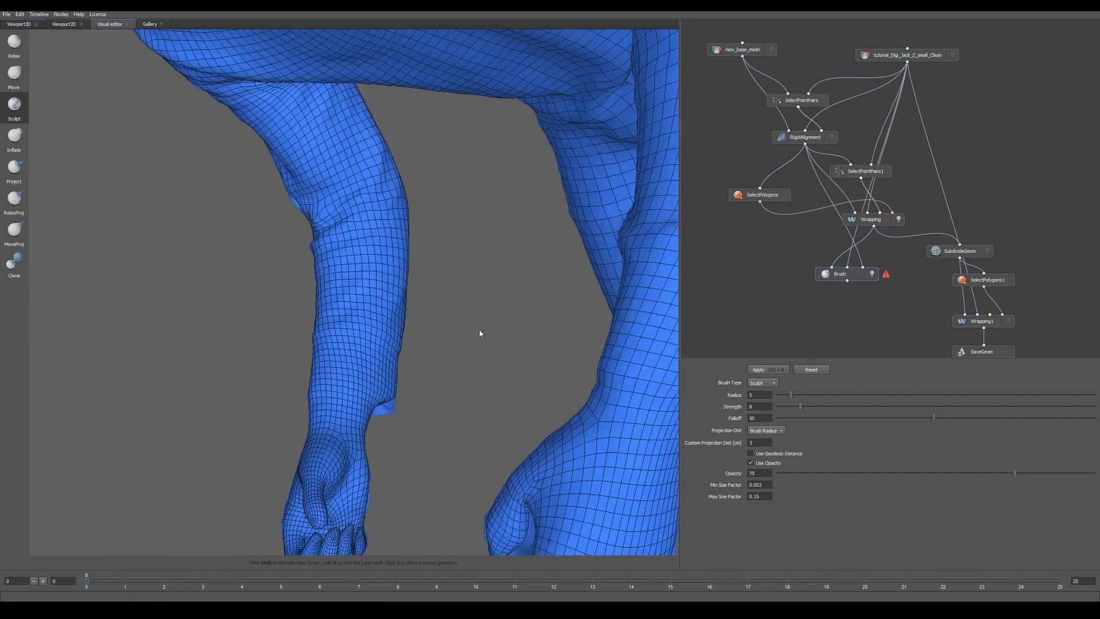
- Try to reshape the little finger with the Move brush and undo the stroke
{"action": "mouse_move", "coordinate": [480, 334]}
{"action": "left_mouse_down", "text": "alt"}
{"action": "mouse_move", "coordinate": [481, 428]}
{"action": "mouse_move", "coordinate": [449, 393]}
{"action": "mouse_move", "coordinate": [491, 393]}
{"action": "mouse_move", "coordinate": [502, 373]}
{"action": "mouse_move", "coordinate": [506, 412]}
{"action": "left_mouse_up", "text": "alt"}
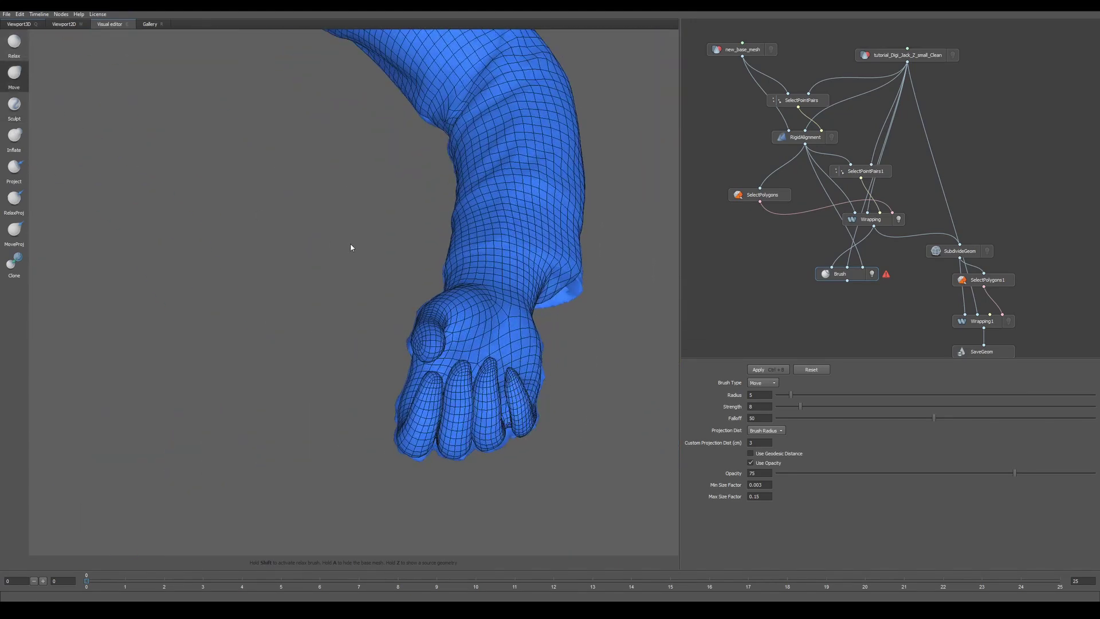
{"action": "mouse_move", "coordinate": [513, 382]}
{"action": "left_mouse_down"}
{"action": "mouse_move", "coordinate": [587, 343]}
{"action": "mouse_move", "coordinate": [515, 380]}
{"action": "left_mouse_up"}
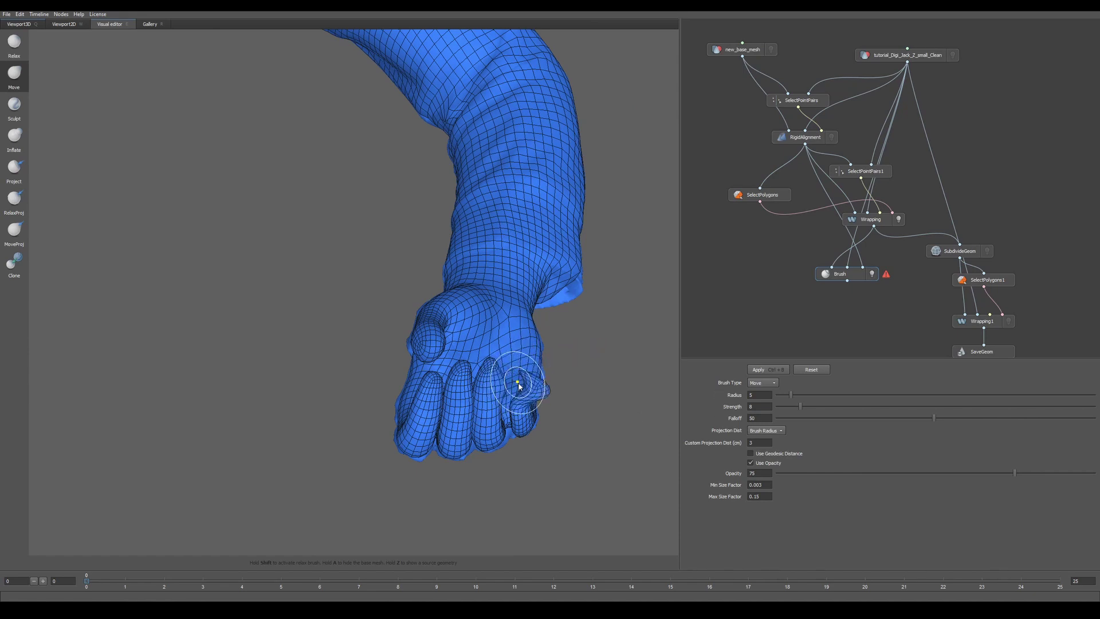
{"action": "key", "text": "ctrl+z"}
- Refine the fingers of the fist from several sides with the Sculpt and Relax brushes at radius 5
{"action": "left_click", "coordinate": [15, 105]}
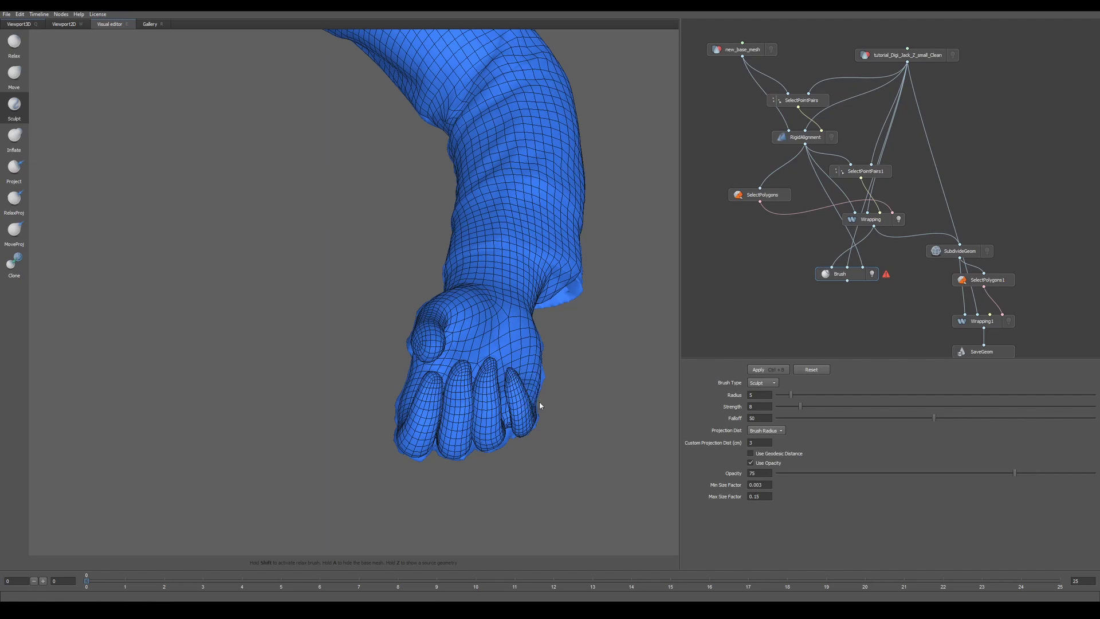
{"action": "left_click_drag", "start_coordinate": [540, 405], "coordinate": [499, 413], "text": "alt"}
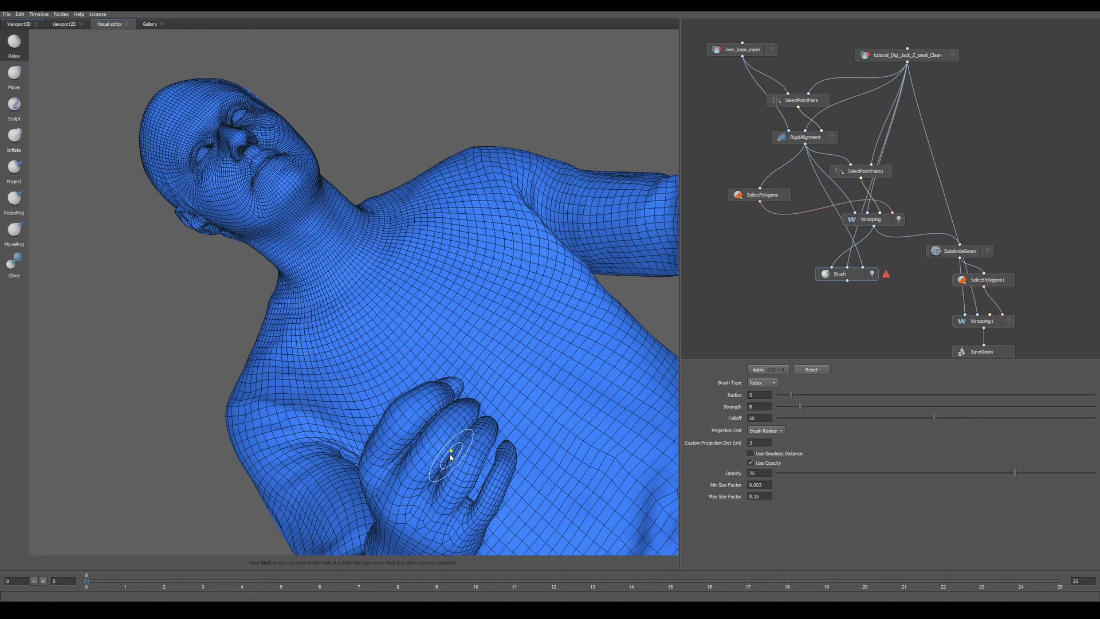
{"action": "mouse_move", "coordinate": [515, 384]}
{"action": "left_mouse_down", "text": "alt"}
{"action": "mouse_move", "coordinate": [393, 436]}
{"action": "mouse_move", "coordinate": [430, 453]}
{"action": "mouse_move", "coordinate": [459, 508]}
{"action": "mouse_move", "coordinate": [437, 482]}
{"action": "mouse_move", "coordinate": [455, 422]}
{"action": "mouse_move", "coordinate": [432, 408]}
{"action": "mouse_move", "coordinate": [445, 425]}
{"action": "mouse_move", "coordinate": [430, 437]}
{"action": "mouse_move", "coordinate": [216, 413]}
{"action": "mouse_move", "coordinate": [413, 462]}
{"action": "left_mouse_up", "text": "alt"}
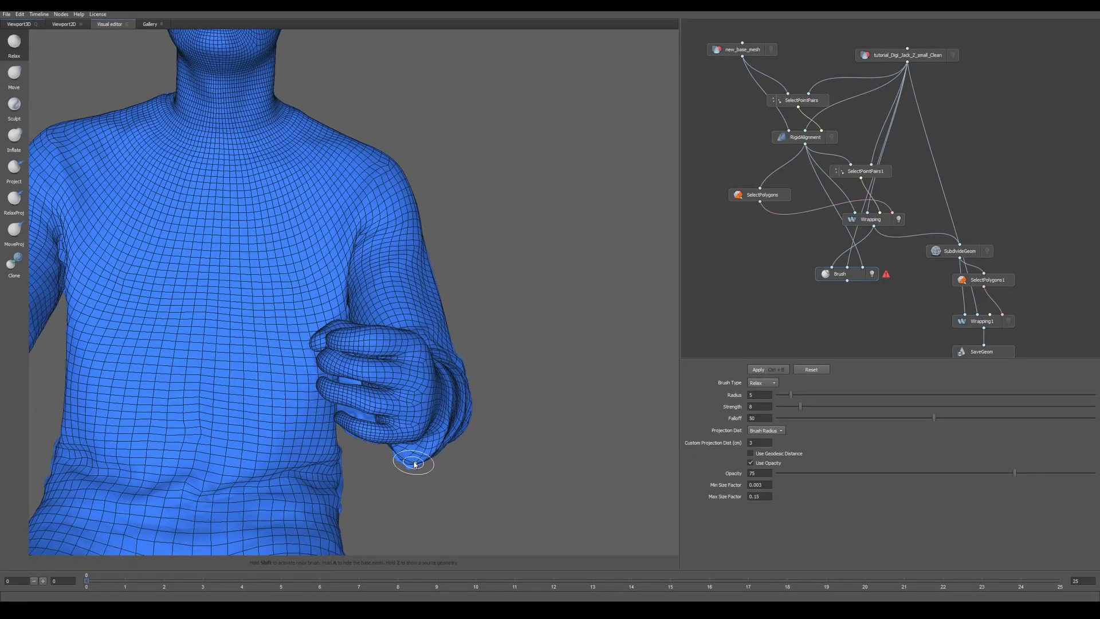
{"action": "left_click", "coordinate": [14, 136]}
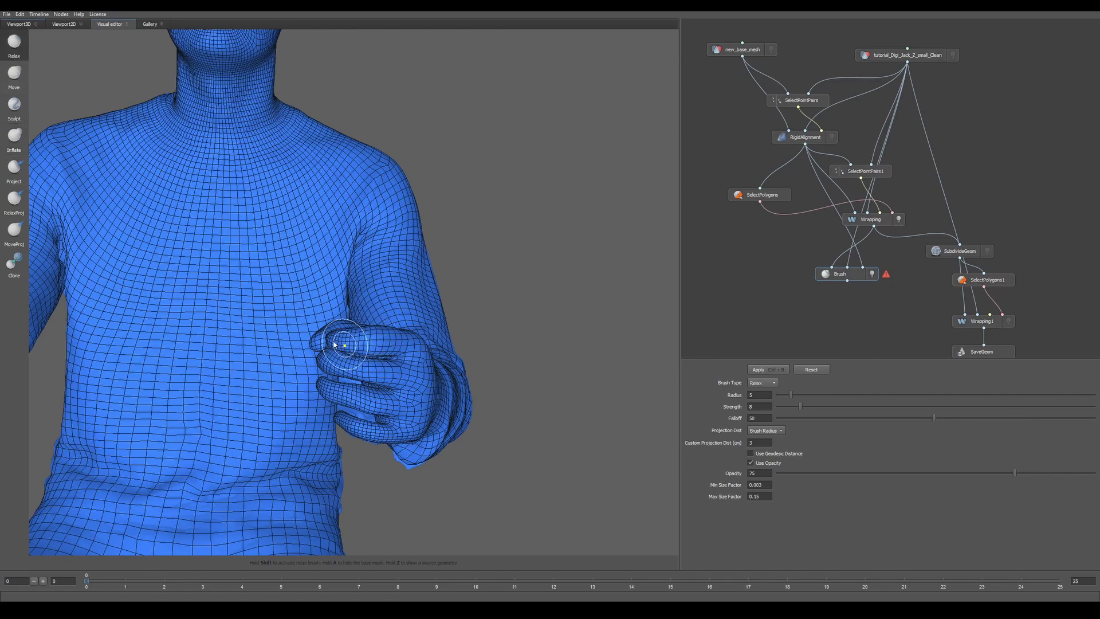
{"action": "mouse_move", "coordinate": [333, 378]}
{"action": "left_mouse_down", "text": "alt"}
{"action": "mouse_move", "coordinate": [364, 378]}
{"action": "mouse_move", "coordinate": [382, 453]}
{"action": "mouse_move", "coordinate": [420, 419]}
{"action": "mouse_move", "coordinate": [343, 394]}
{"action": "mouse_move", "coordinate": [363, 369]}
{"action": "mouse_move", "coordinate": [339, 367]}
{"action": "left_mouse_up", "text": "alt"}
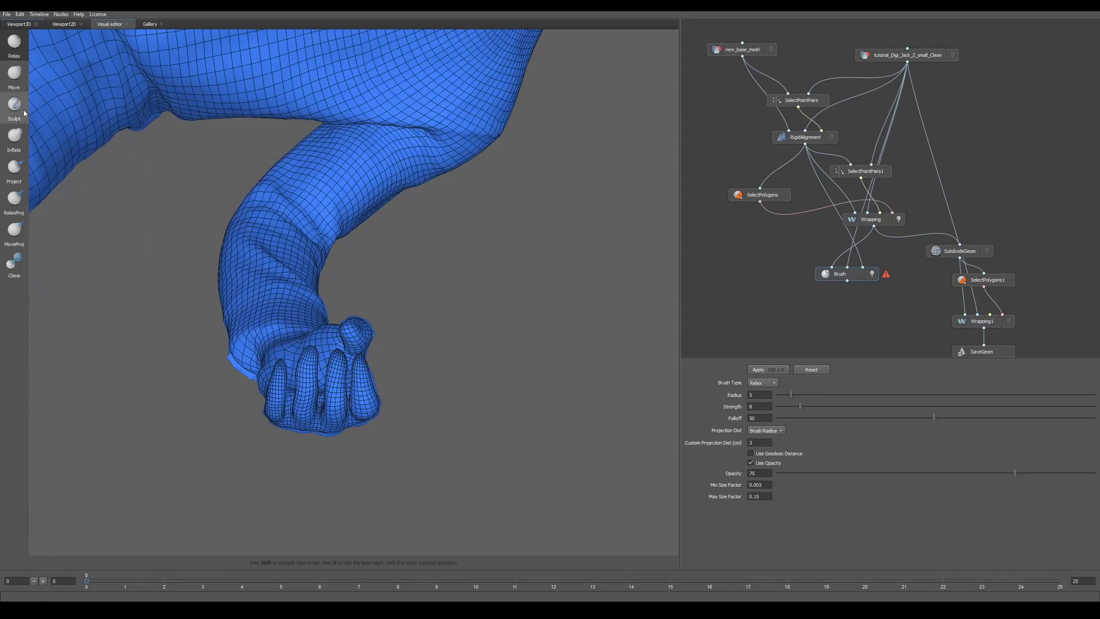
- Sculpt the thumb area of the fist and smooth it with the Relax brush
{"action": "mouse_move", "coordinate": [382, 408]}
{"action": "left_mouse_down", "text": "alt"}
{"action": "mouse_move", "coordinate": [312, 383]}
{"action": "mouse_move", "coordinate": [361, 373]}
{"action": "mouse_move", "coordinate": [410, 438]}
{"action": "mouse_move", "coordinate": [384, 413]}
{"action": "mouse_move", "coordinate": [380, 361]}
{"action": "mouse_move", "coordinate": [422, 304]}
{"action": "mouse_move", "coordinate": [367, 377]}
{"action": "mouse_move", "coordinate": [303, 381]}
{"action": "mouse_move", "coordinate": [312, 370]}
{"action": "mouse_move", "coordinate": [317, 381]}
{"action": "mouse_move", "coordinate": [287, 398]}
{"action": "mouse_move", "coordinate": [184, 528]}
{"action": "mouse_move", "coordinate": [276, 465]}
{"action": "left_mouse_up", "text": "alt"}
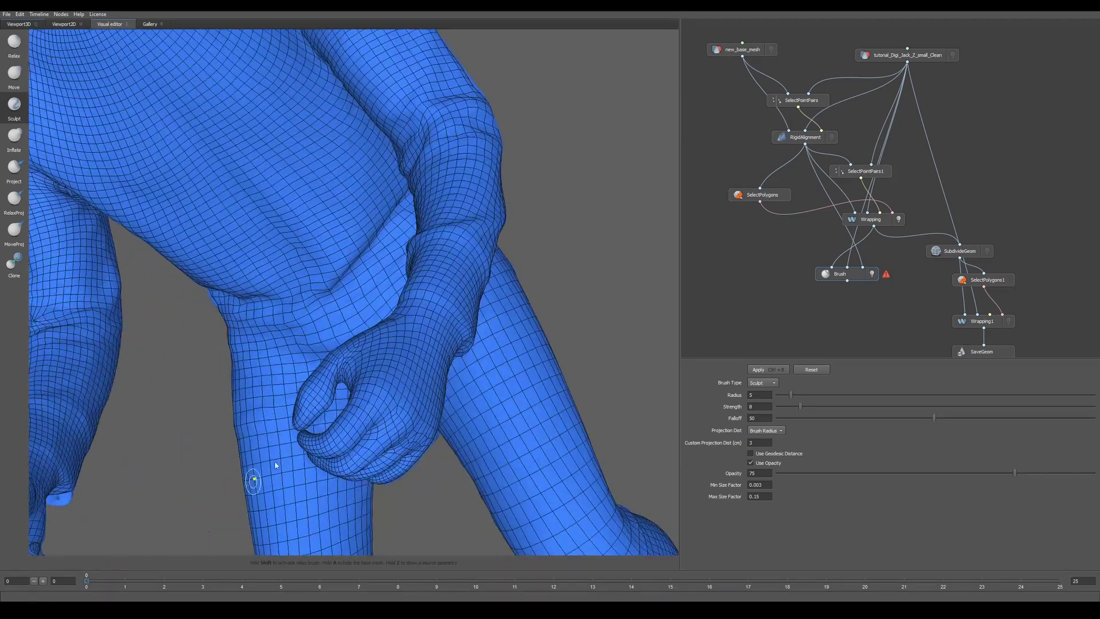
{"action": "left_click_drag", "start_coordinate": [332, 401], "coordinate": [329, 403], "text": "alt"}
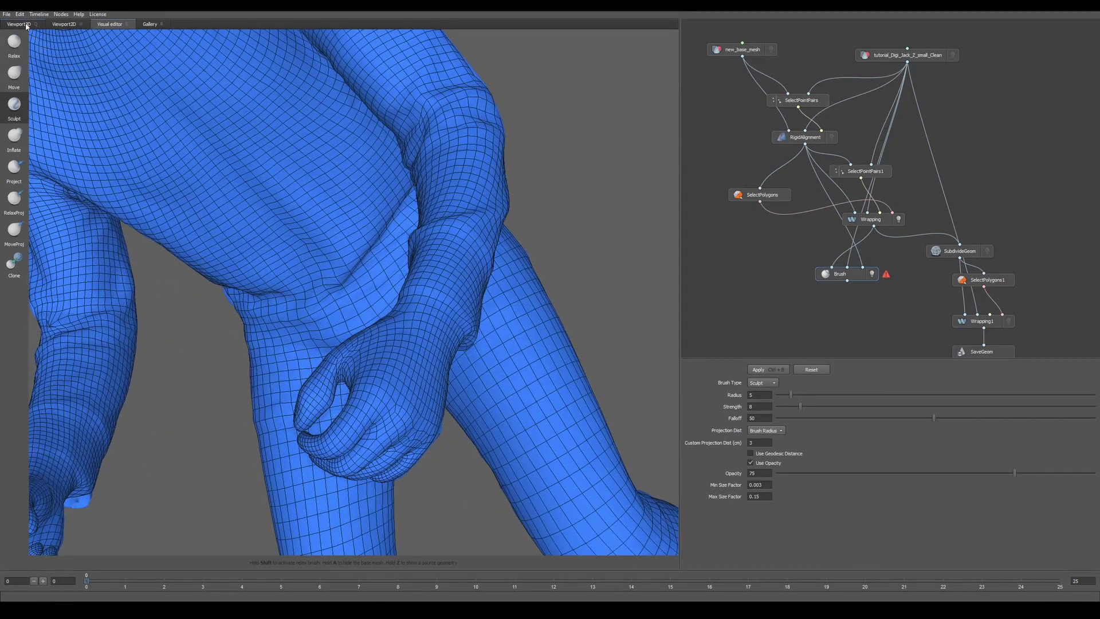
{"action": "left_click", "coordinate": [15, 42]}
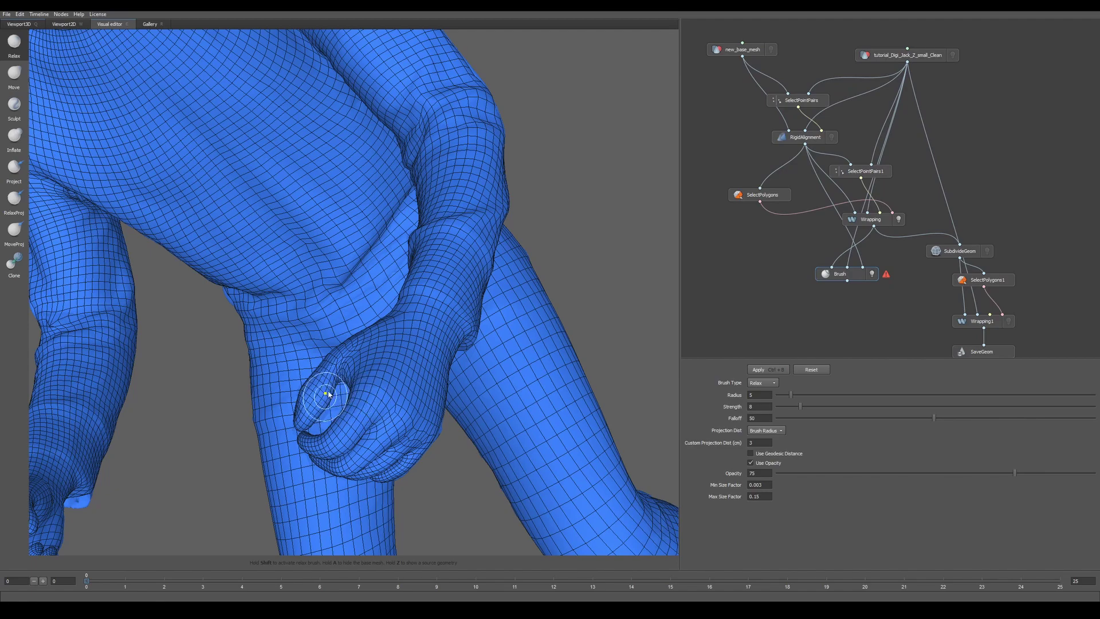
{"action": "left_click_drag", "start_coordinate": [327, 400], "coordinate": [385, 353], "text": "alt"}
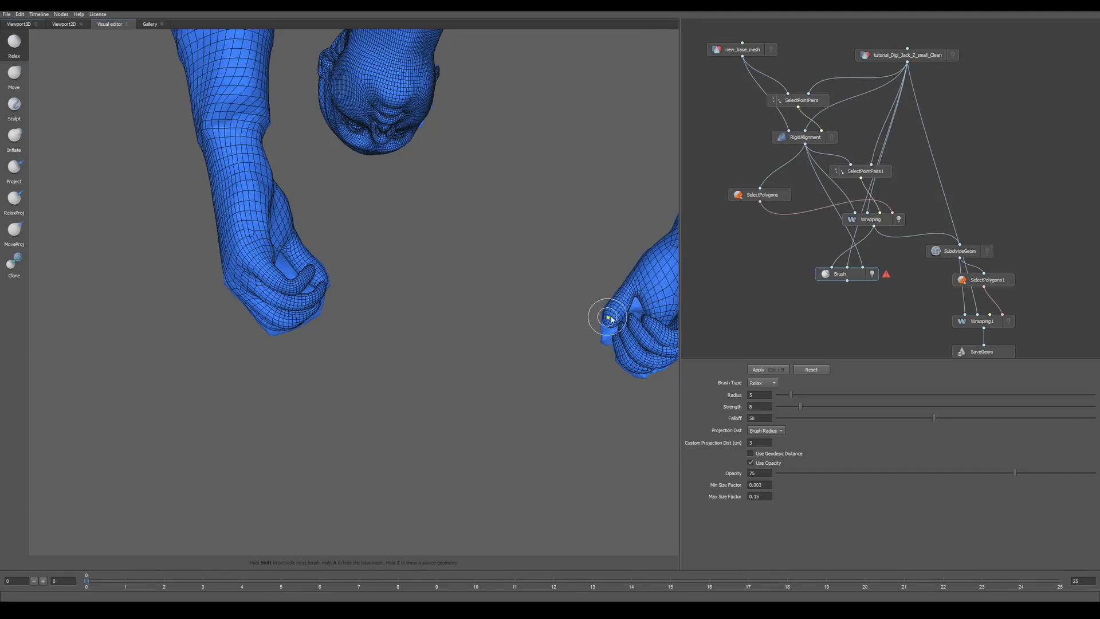
- Clone the source shape onto the face around the upper lip with the Clone brush at radius 5 and strength 8
{"action": "left_click_drag", "start_coordinate": [585, 314], "coordinate": [670, 137], "text": "alt"}
{"action": "scroll", "coordinate": [579, 197], "scroll_direction": "up", "scroll_amount": 8}
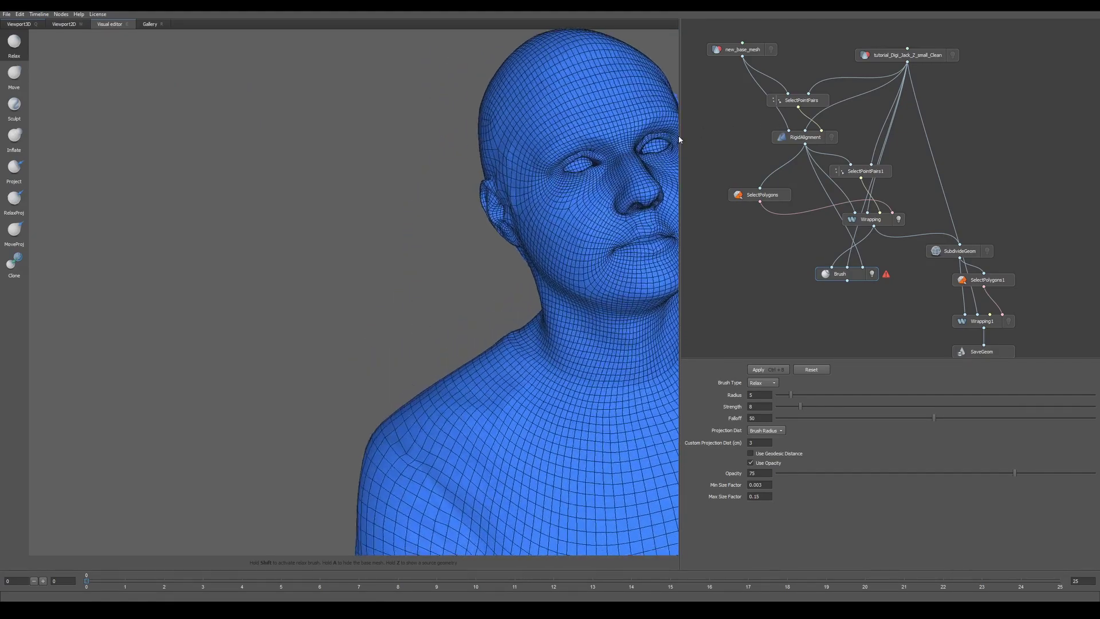
{"action": "scroll", "coordinate": [579, 198], "scroll_direction": "down", "scroll_amount": 8}
{"action": "left_click_drag", "start_coordinate": [579, 198], "coordinate": [410, 216], "text": "alt"}
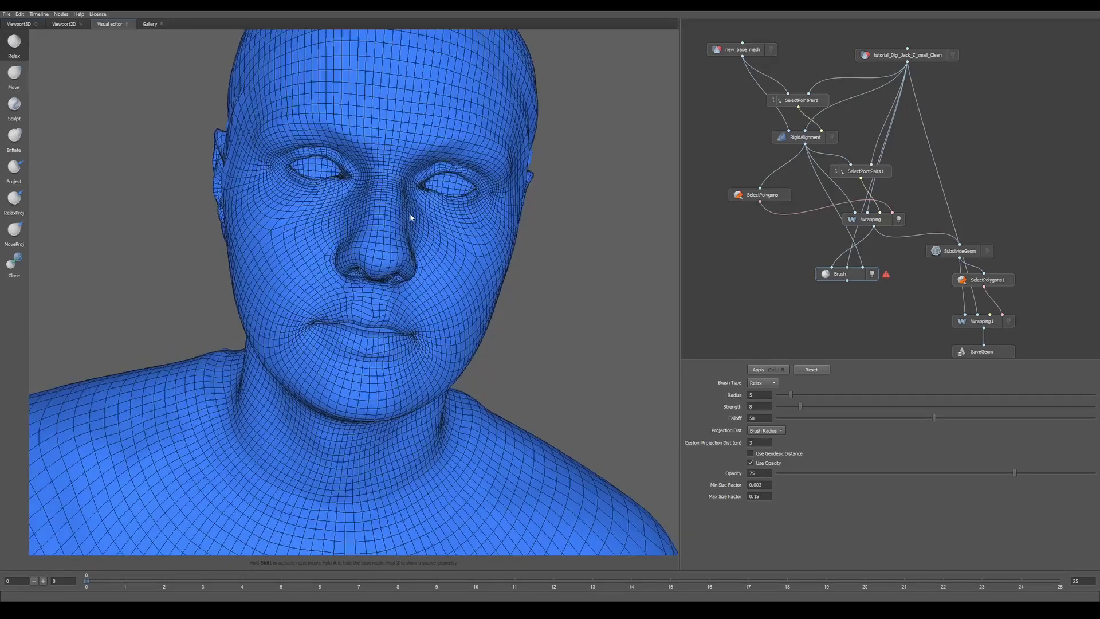
{"action": "left_click", "coordinate": [15, 262]}
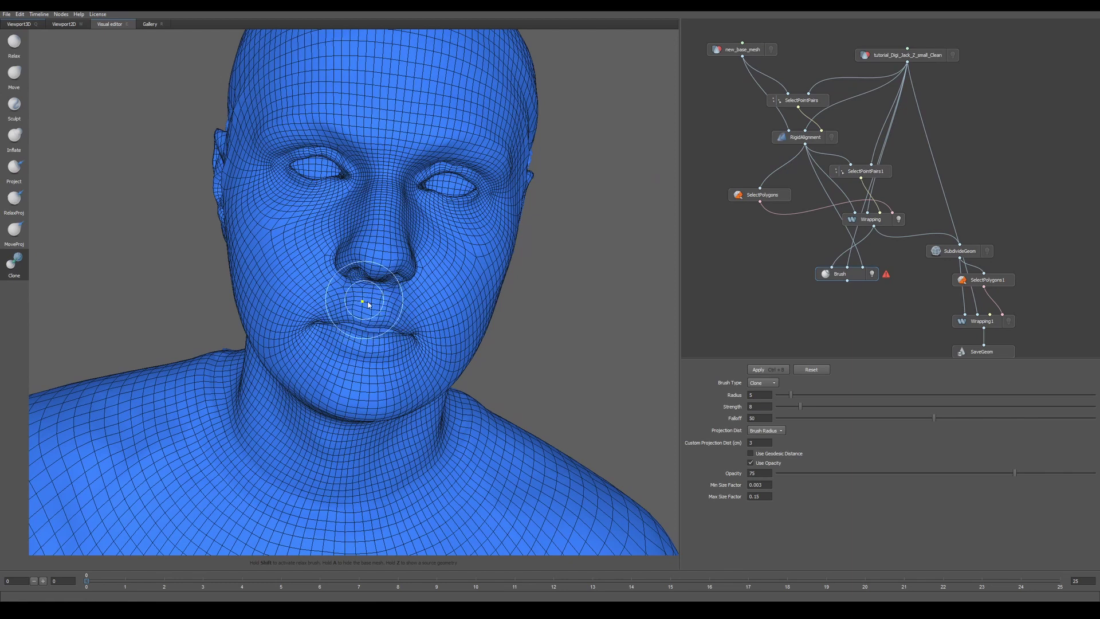
{"action": "left_click_drag", "start_coordinate": [353, 298], "coordinate": [309, 305]}
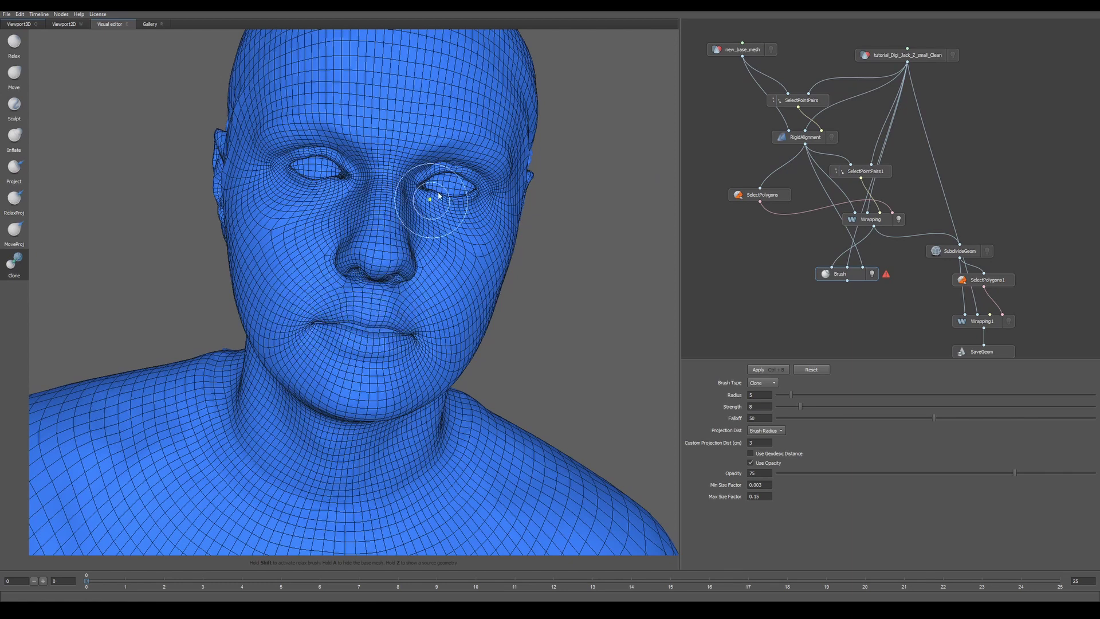
- Clone the source shape around the eyes and smooth the mesh below one eye with the Relax brush
{"action": "mouse_move", "coordinate": [447, 161]}
{"action": "left_mouse_down"}
{"action": "mouse_move", "coordinate": [429, 171]}
{"action": "mouse_move", "coordinate": [460, 210]}
{"action": "left_mouse_up"}
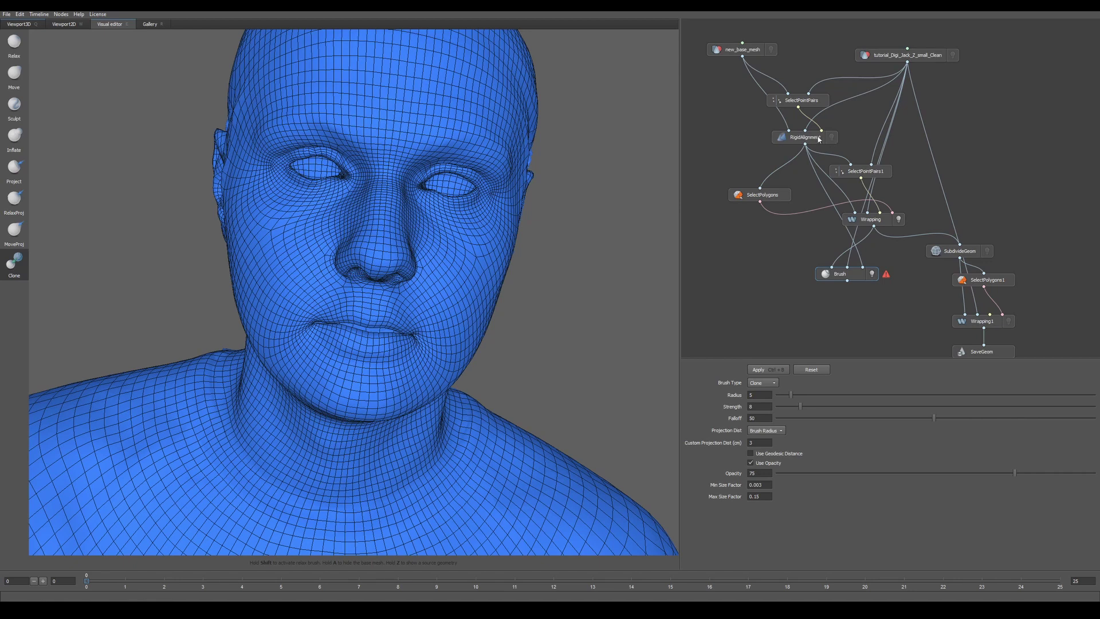
{"action": "left_click_drag", "start_coordinate": [458, 203], "coordinate": [458, 198]}
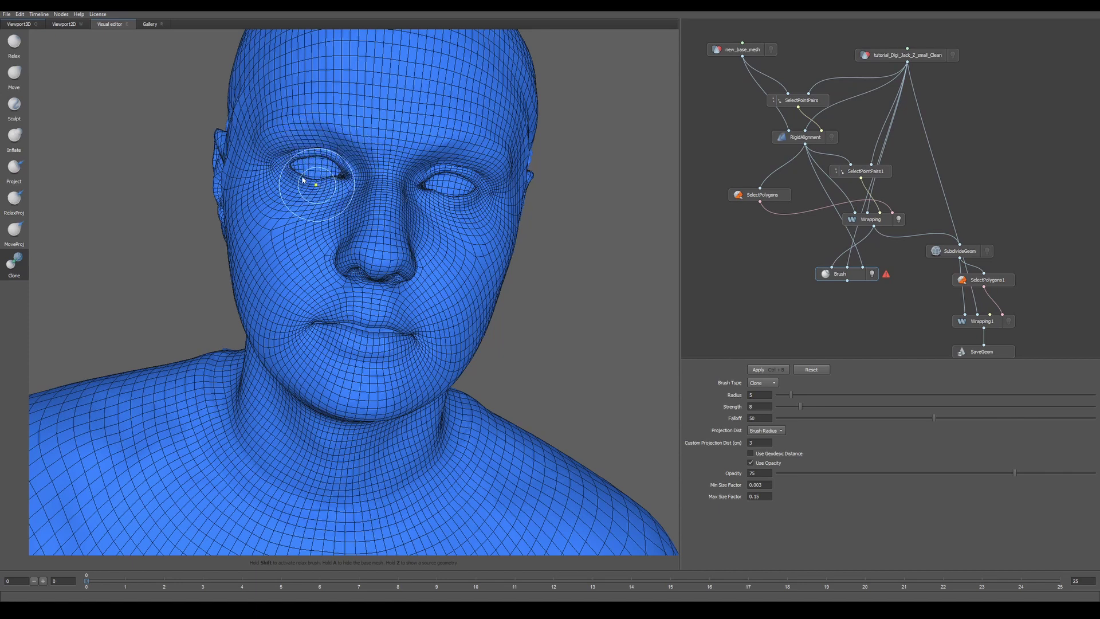
{"action": "left_click", "coordinate": [14, 41]}
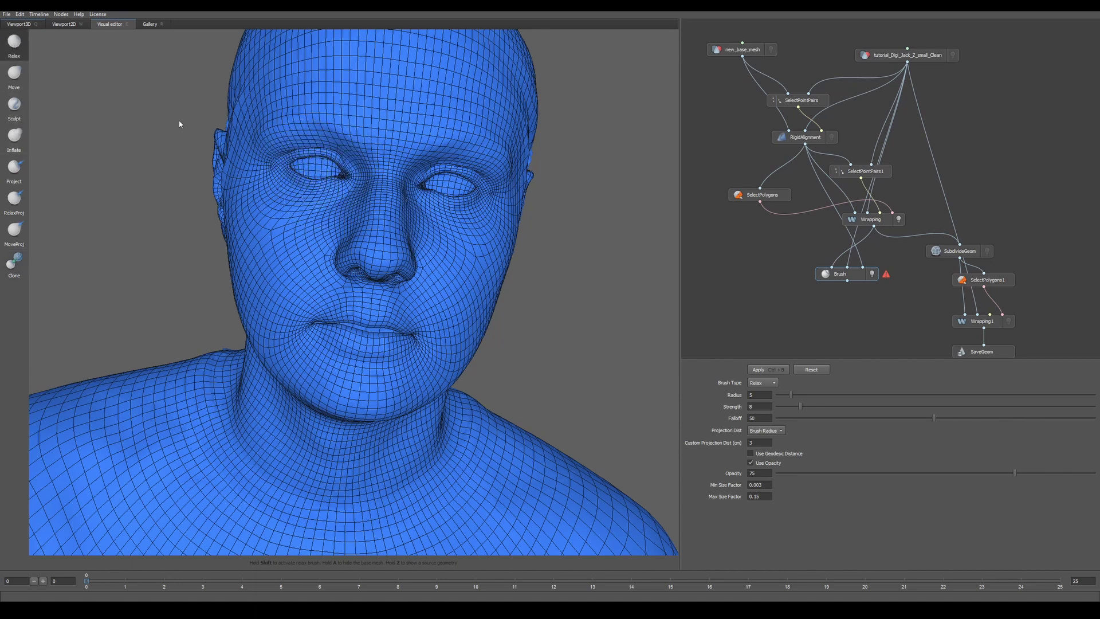
{"action": "mouse_move", "coordinate": [333, 186]}
{"action": "left_mouse_down"}
{"action": "mouse_move", "coordinate": [315, 181]}
{"action": "mouse_move", "coordinate": [338, 188]}
{"action": "left_mouse_up"}
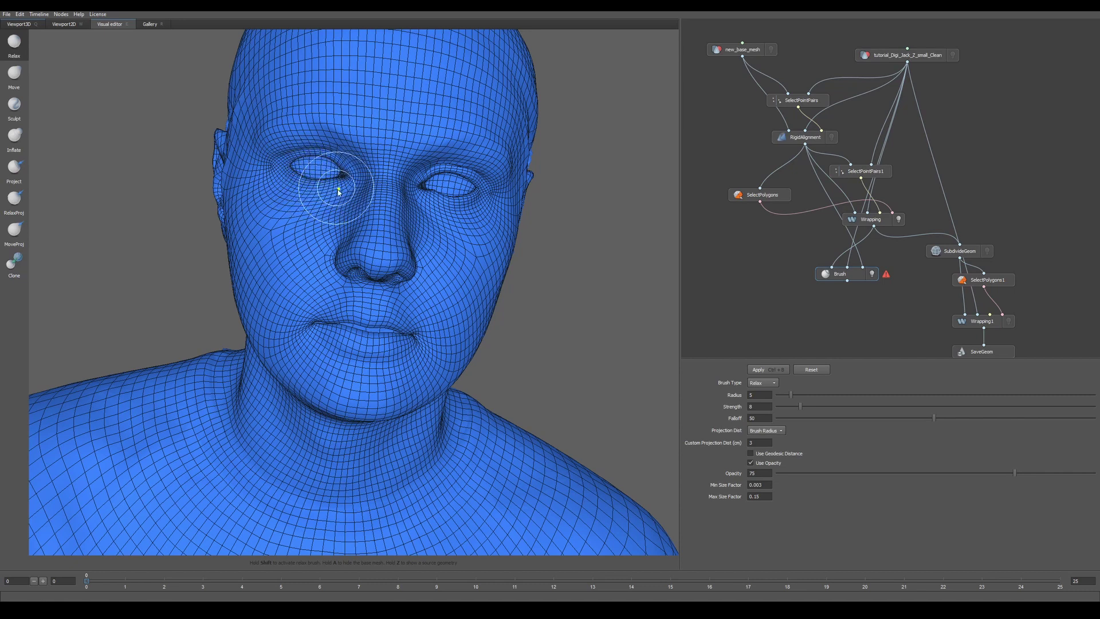
- Clone the source shape around the nose, nostrils and mouth with the Clone brush, working from below and the front
{"action": "left_click", "coordinate": [4, 266]}
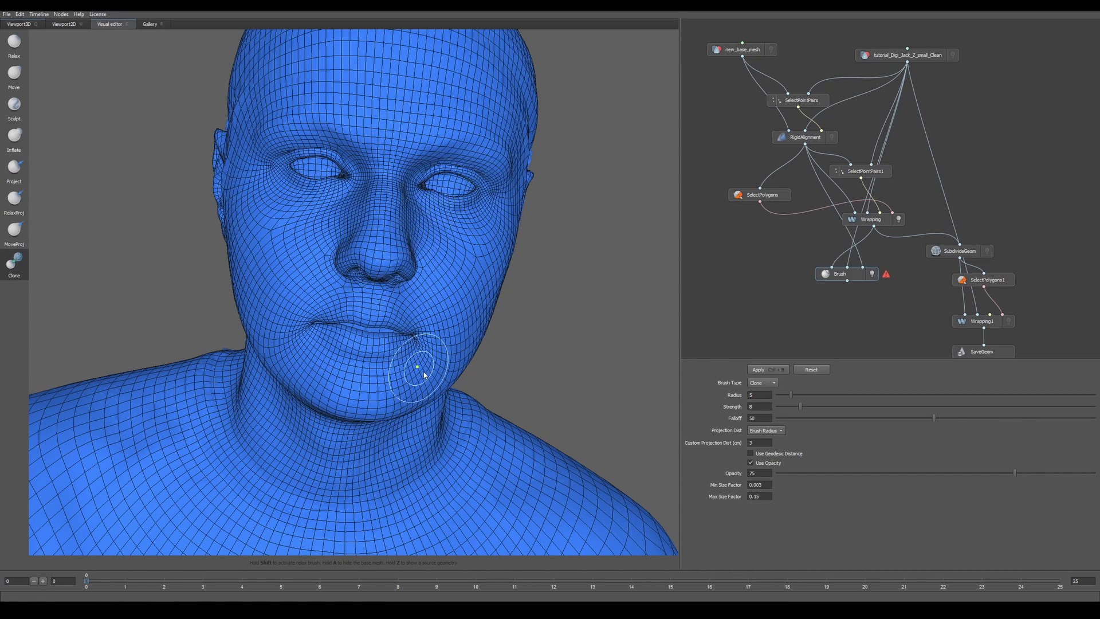
{"action": "mouse_move", "coordinate": [422, 363]}
{"action": "middle_mouse_down"}
{"action": "mouse_move", "coordinate": [372, 319]}
{"action": "mouse_move", "coordinate": [396, 282]}
{"action": "mouse_move", "coordinate": [373, 321]}
{"action": "mouse_move", "coordinate": [393, 314]}
{"action": "mouse_move", "coordinate": [299, 385]}
{"action": "mouse_move", "coordinate": [319, 346]}
{"action": "mouse_move", "coordinate": [389, 314]}
{"action": "middle_mouse_up"}
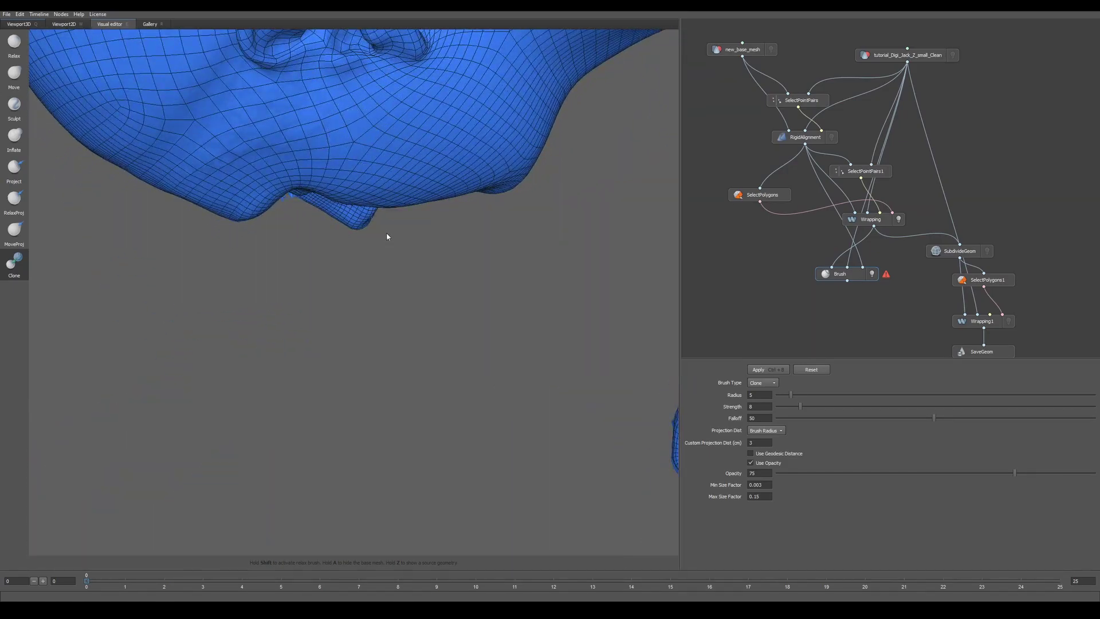
{"action": "right_click_drag", "start_coordinate": [386, 232], "coordinate": [401, 260], "text": "alt"}
{"action": "mouse_move", "coordinate": [401, 260]}
{"action": "middle_mouse_down"}
{"action": "mouse_move", "coordinate": [400, 312]}
{"action": "mouse_move", "coordinate": [372, 363]}
{"action": "mouse_move", "coordinate": [410, 187]}
{"action": "mouse_move", "coordinate": [382, 290]}
{"action": "mouse_move", "coordinate": [401, 265]}
{"action": "mouse_move", "coordinate": [535, 305]}
{"action": "middle_mouse_up"}
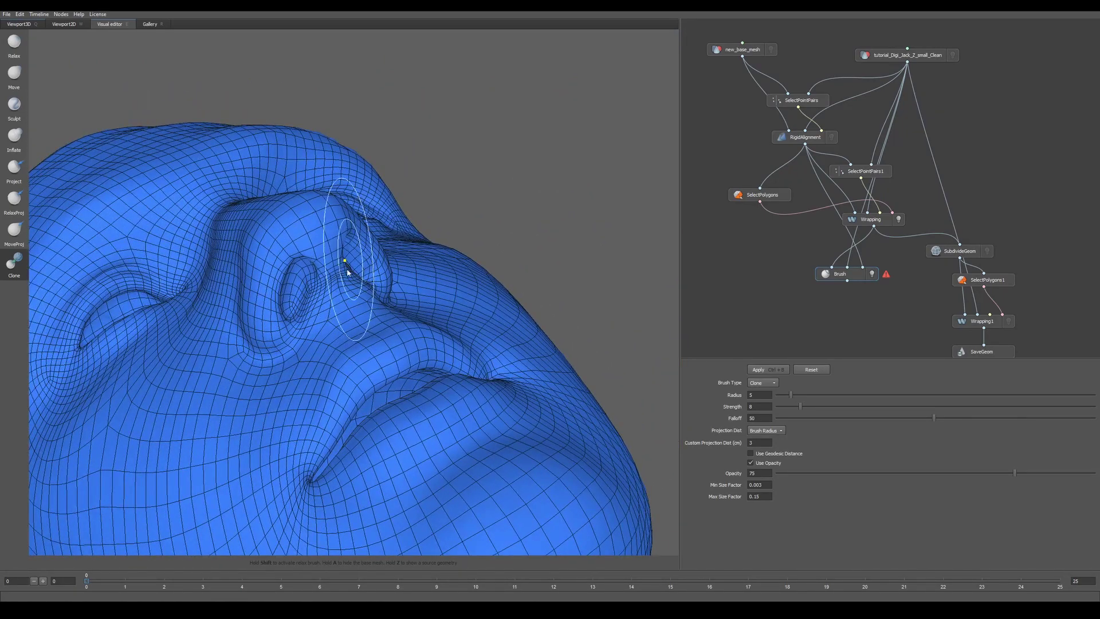
{"action": "mouse_move", "coordinate": [405, 281]}
{"action": "middle_mouse_down"}
{"action": "mouse_move", "coordinate": [368, 319]}
{"action": "mouse_move", "coordinate": [479, 319]}
{"action": "mouse_move", "coordinate": [356, 245]}
{"action": "middle_mouse_up"}
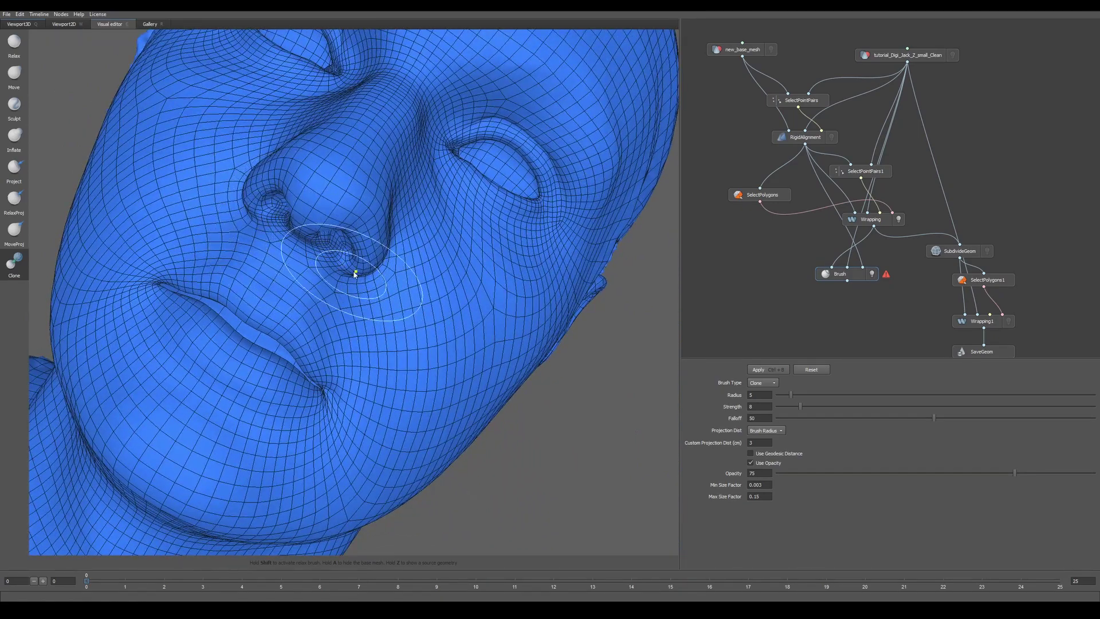
{"action": "middle_click_drag", "start_coordinate": [451, 236], "coordinate": [429, 213]}
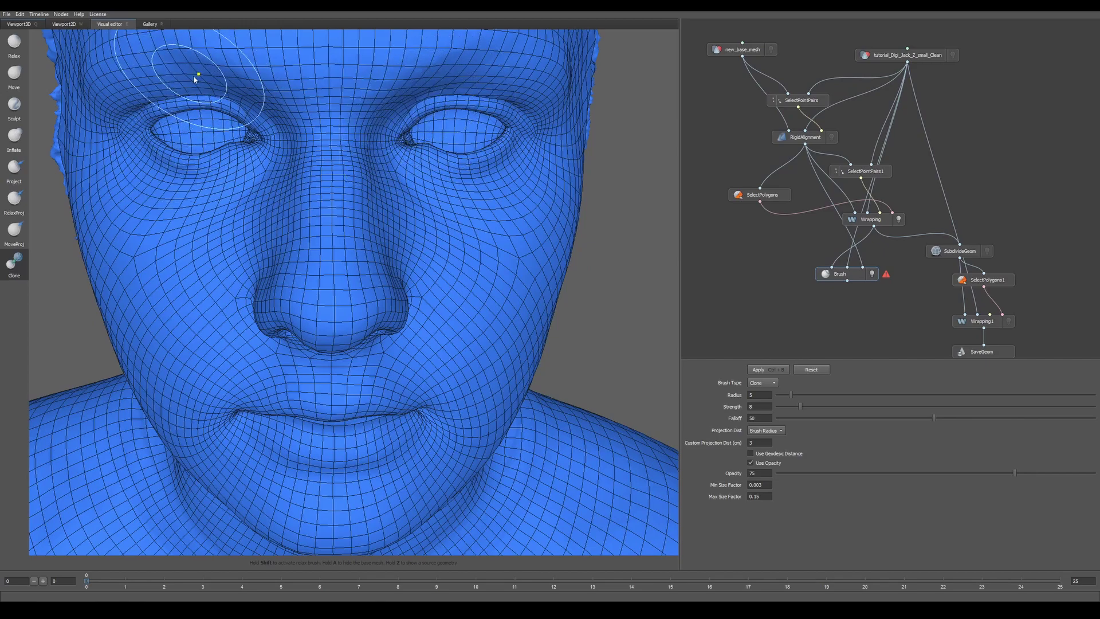
- Set the Clone brush to radius 20 and strength 76, and clone the source shape over the crown and back of the head
{"action": "scroll", "coordinate": [555, 241], "scroll_direction": "up", "scroll_amount": 3}
{"action": "left_click_drag", "start_coordinate": [529, 211], "coordinate": [401, 269], "text": "alt"}
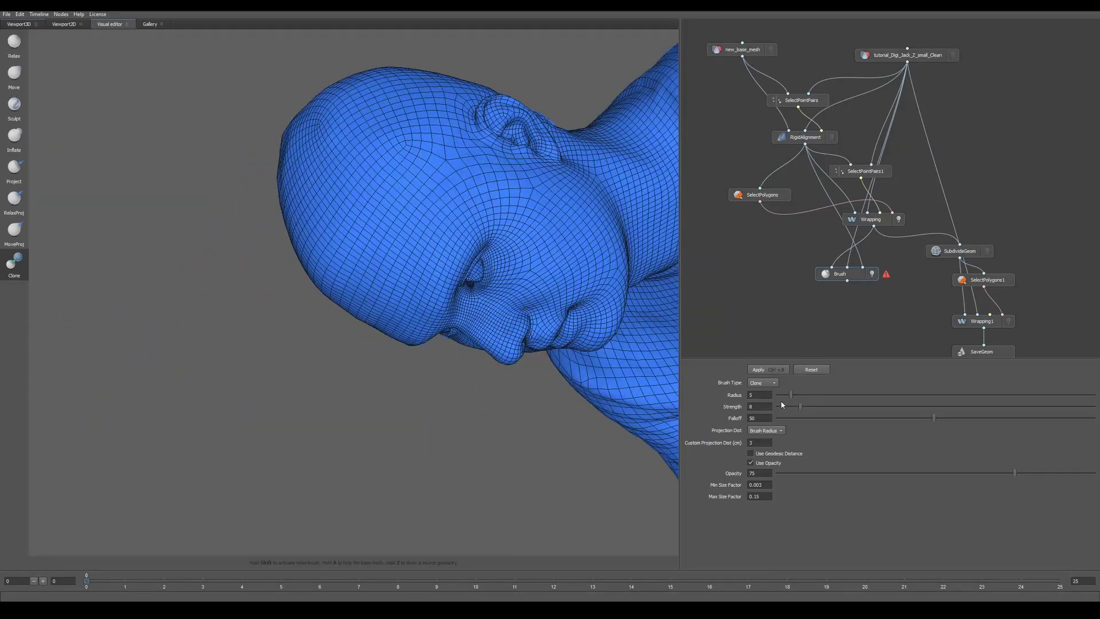
{"action": "left_click_drag", "start_coordinate": [792, 395], "coordinate": [851, 395]}
{"action": "left_click_drag", "start_coordinate": [948, 412], "coordinate": [937, 407]}
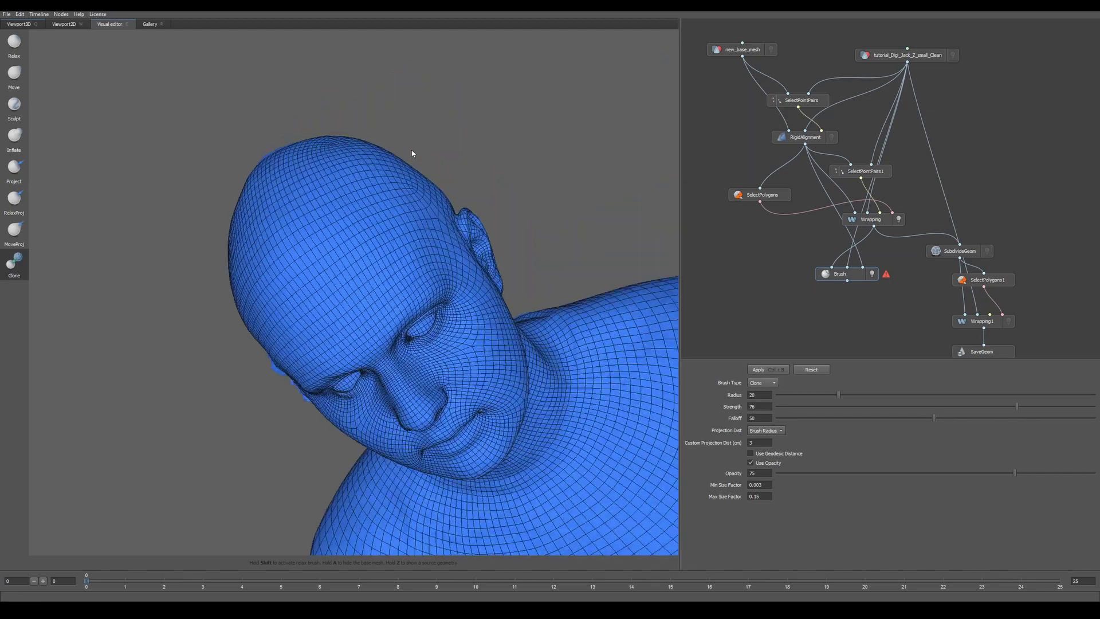
{"action": "left_click_drag", "start_coordinate": [412, 155], "coordinate": [372, 131], "text": "alt"}
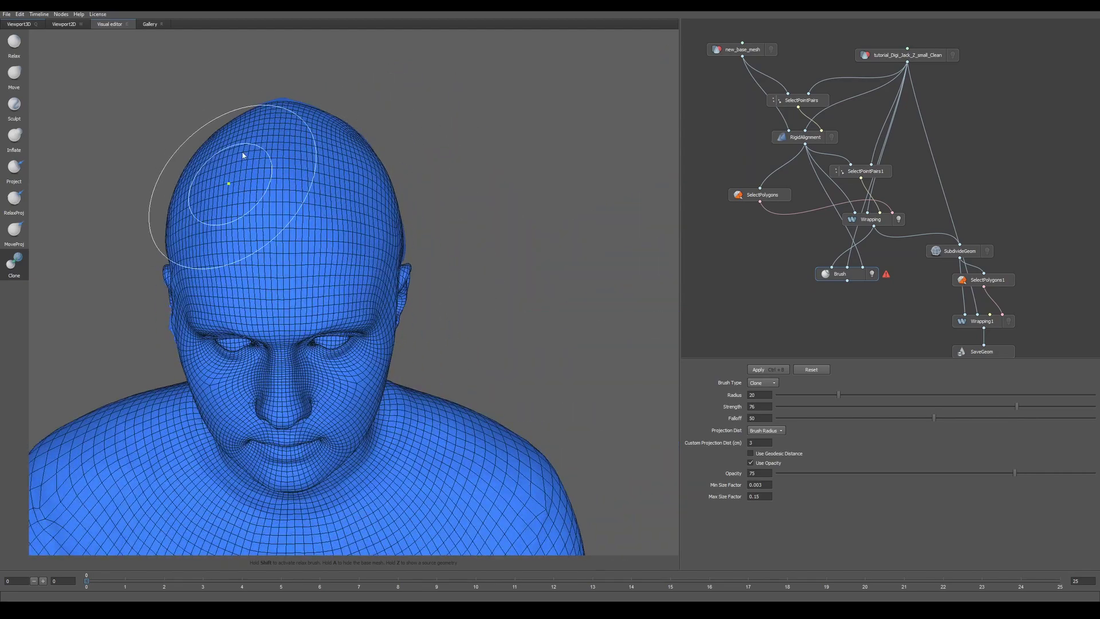
{"action": "mouse_move", "coordinate": [376, 221]}
{"action": "left_mouse_down", "text": "alt"}
{"action": "mouse_move", "coordinate": [248, 248]}
{"action": "mouse_move", "coordinate": [363, 207]}
{"action": "left_mouse_up", "text": "alt"}
{"action": "mouse_move", "coordinate": [564, 98]}
{"action": "left_mouse_down", "text": "alt"}
{"action": "mouse_move", "coordinate": [479, 241]}
{"action": "mouse_move", "coordinate": [504, 200]}
{"action": "mouse_move", "coordinate": [480, 244]}
{"action": "mouse_move", "coordinate": [501, 267]}
{"action": "mouse_move", "coordinate": [455, 302]}
{"action": "left_mouse_up", "text": "alt"}
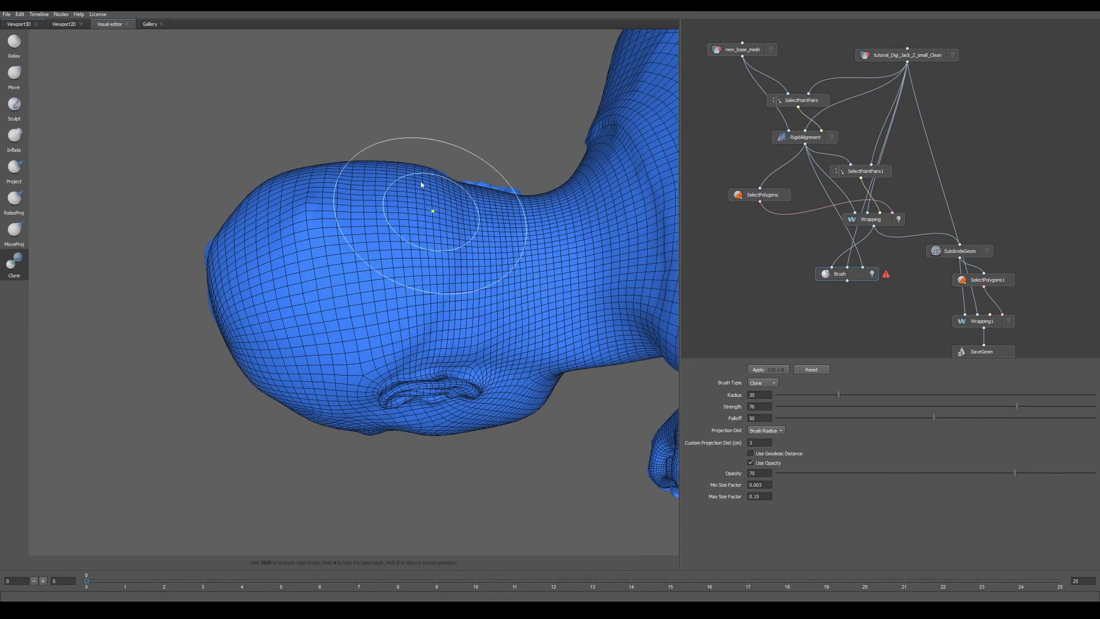
{"action": "mouse_move", "coordinate": [423, 186]}
{"action": "left_mouse_down"}
{"action": "mouse_move", "coordinate": [295, 235]}
{"action": "mouse_move", "coordinate": [314, 182]}
{"action": "left_mouse_up"}
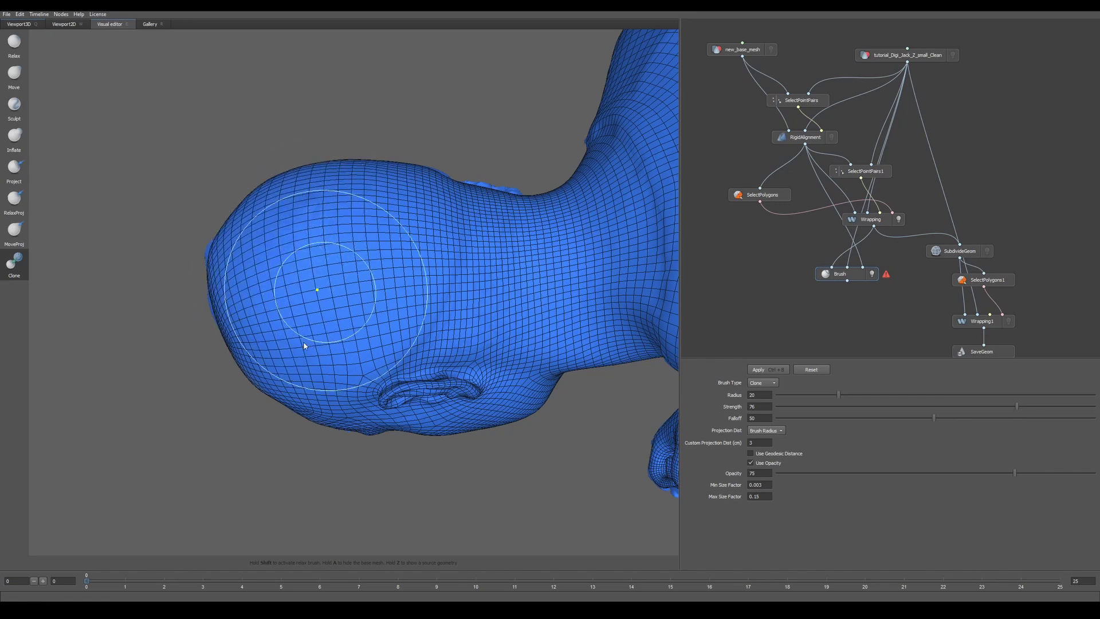
{"action": "mouse_move", "coordinate": [393, 210]}
{"action": "left_mouse_down", "text": "alt"}
{"action": "mouse_move", "coordinate": [399, 322]}
{"action": "mouse_move", "coordinate": [408, 298]}
{"action": "left_mouse_up", "text": "alt"}
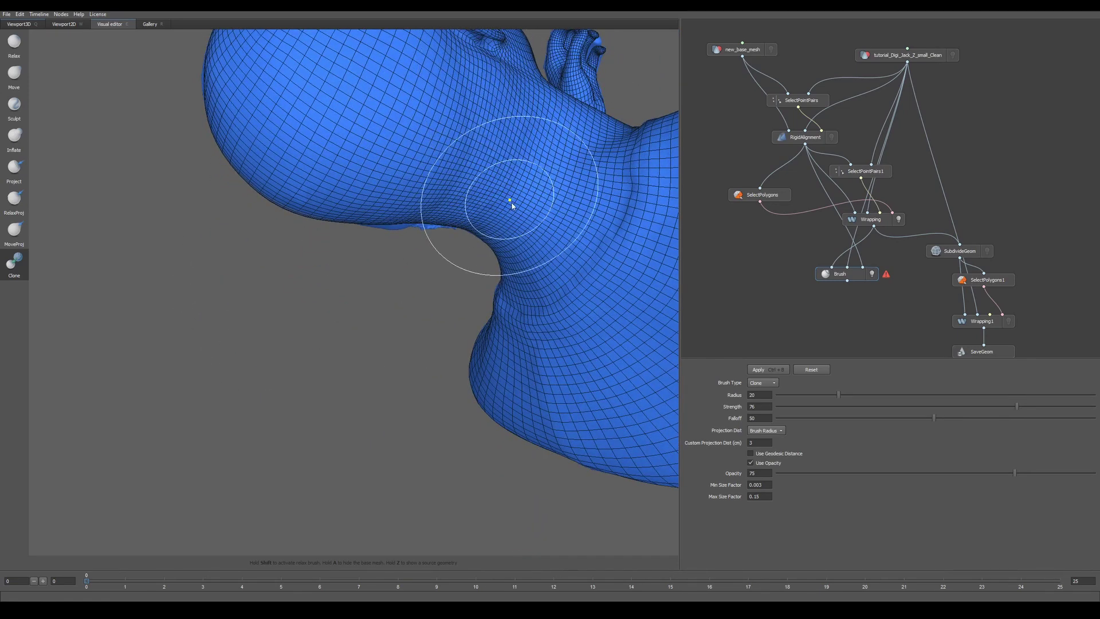
{"action": "mouse_move", "coordinate": [504, 203]}
{"action": "left_mouse_down", "text": "alt"}
{"action": "mouse_move", "coordinate": [531, 113]}
{"action": "mouse_move", "coordinate": [454, 184]}
{"action": "left_mouse_up", "text": "alt"}
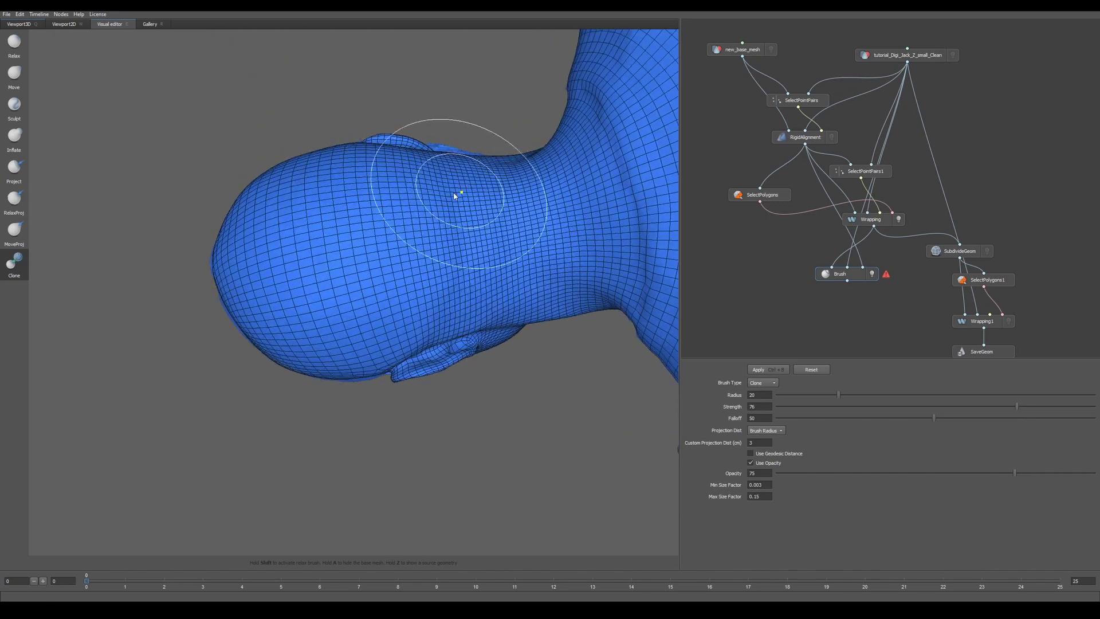
- Check the new_base_mesh node, return to the Brush node's visual editor, and set the brush opacity to 100
{"action": "left_click", "coordinate": [726, 49]}
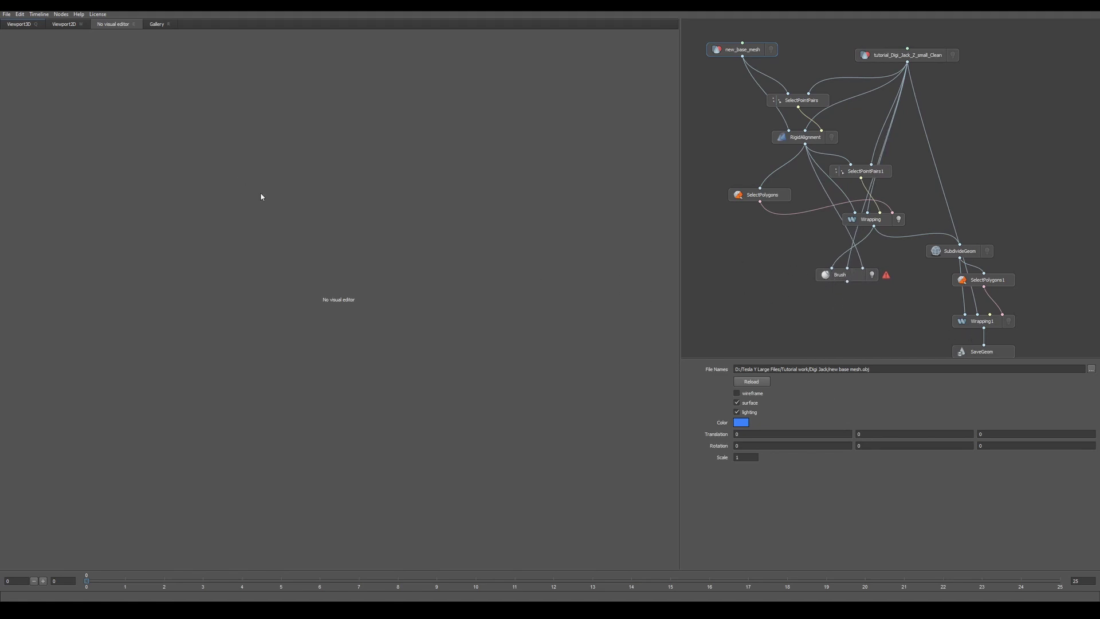
{"action": "left_click", "coordinate": [841, 276]}
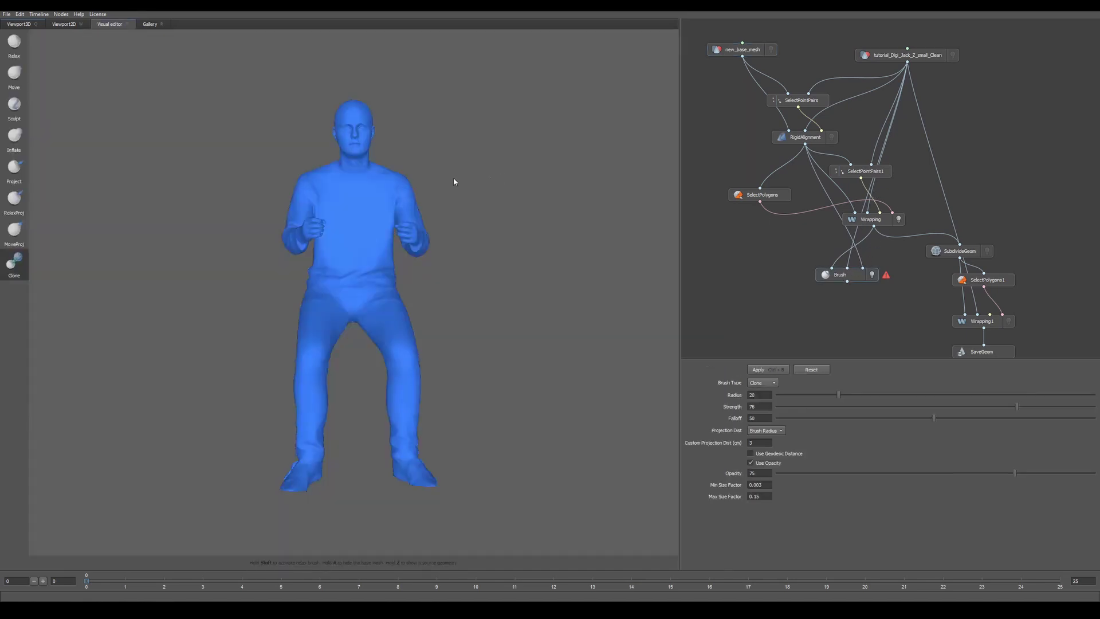
{"action": "scroll", "coordinate": [321, 221], "scroll_direction": "down", "scroll_amount": 3}
{"action": "scroll", "coordinate": [373, 200], "scroll_direction": "up", "scroll_amount": 6}
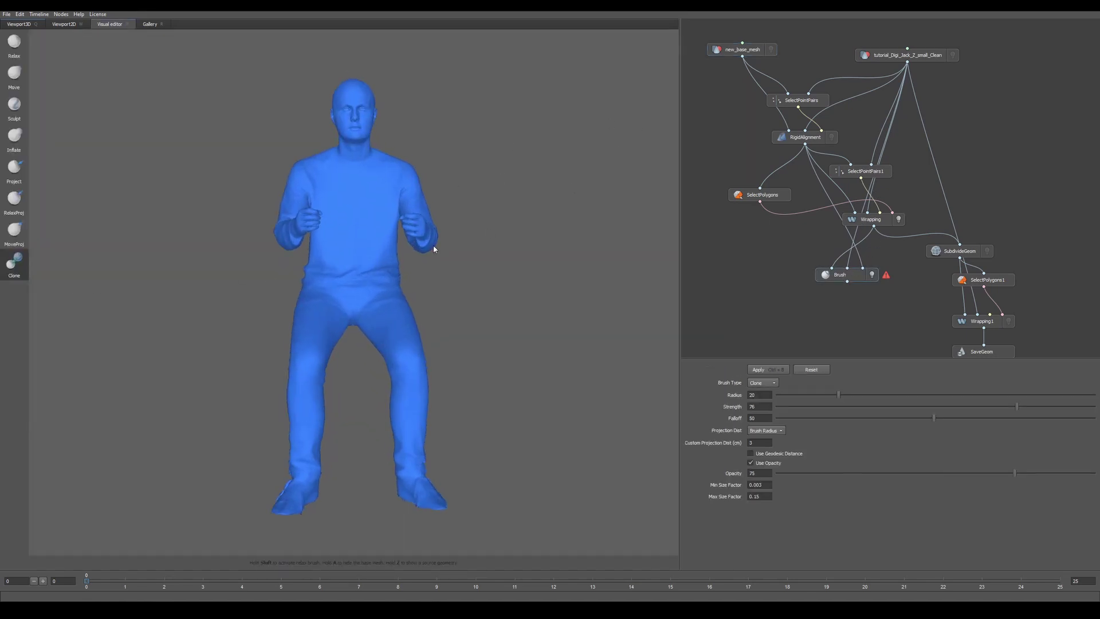
{"action": "left_click_drag", "start_coordinate": [426, 180], "coordinate": [410, 233], "text": "alt"}
{"action": "scroll", "coordinate": [395, 278], "scroll_direction": "up", "scroll_amount": 3}
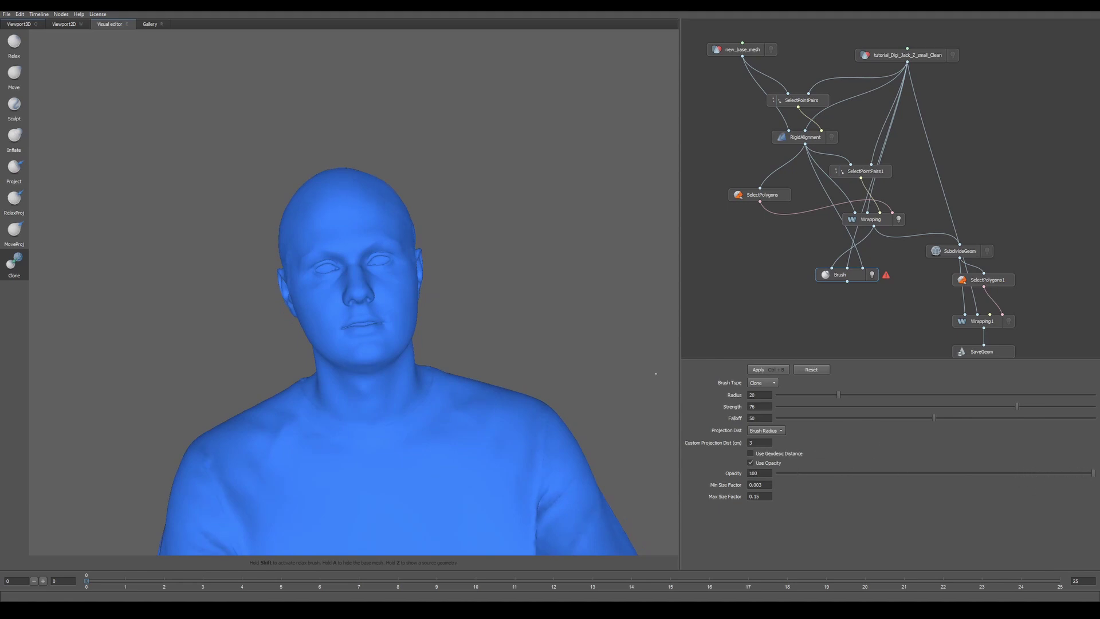
- Go over the crown, both sides and back of the head with the Clone brush at full opacity
{"action": "mouse_move", "coordinate": [529, 275]}
{"action": "left_mouse_down", "text": "alt"}
{"action": "mouse_move", "coordinate": [544, 304]}
{"action": "mouse_move", "coordinate": [466, 312]}
{"action": "mouse_move", "coordinate": [413, 208]}
{"action": "mouse_move", "coordinate": [422, 283]}
{"action": "left_mouse_up", "text": "alt"}
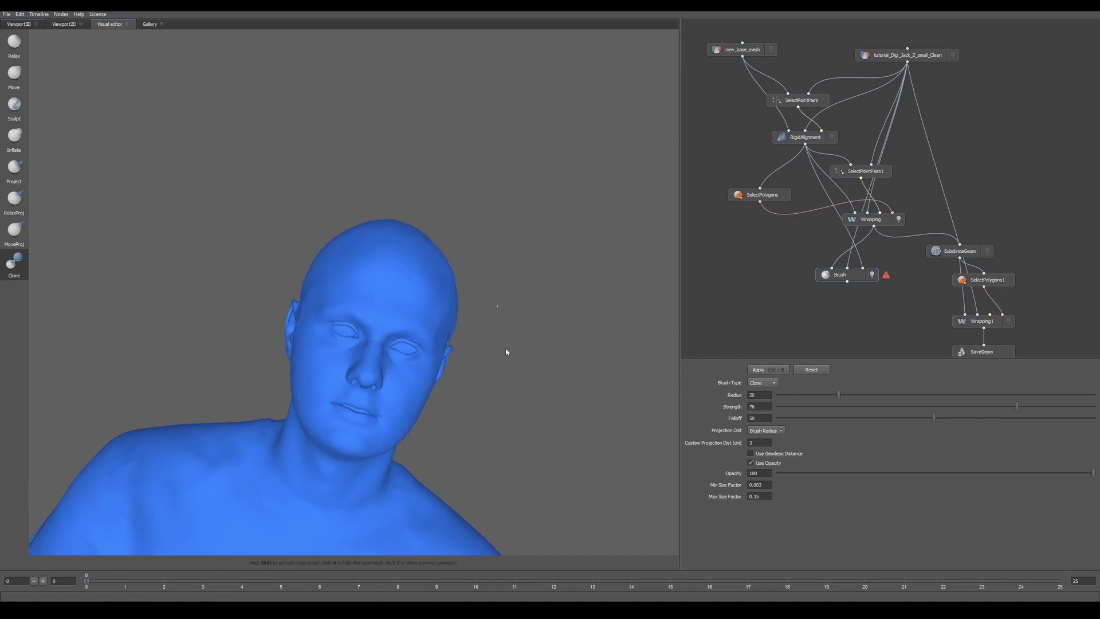
{"action": "mouse_move", "coordinate": [506, 351]}
{"action": "left_mouse_down", "text": "alt"}
{"action": "mouse_move", "coordinate": [381, 363]}
{"action": "mouse_move", "coordinate": [427, 324]}
{"action": "left_mouse_up", "text": "alt"}
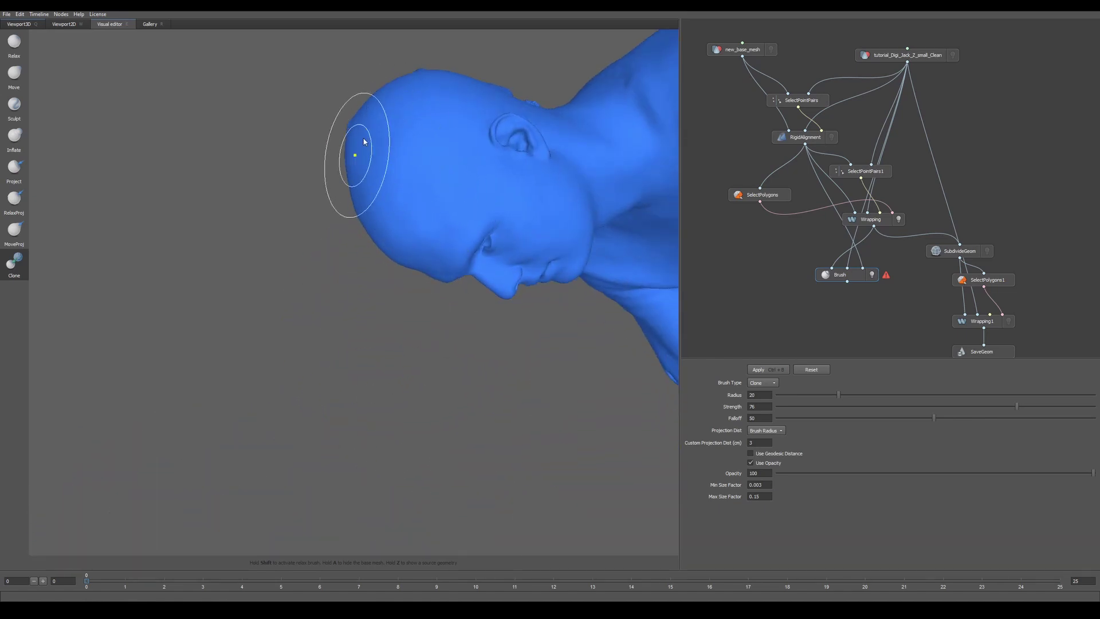
{"action": "mouse_move", "coordinate": [364, 141]}
{"action": "left_mouse_down", "text": "alt"}
{"action": "mouse_move", "coordinate": [422, 145]}
{"action": "mouse_move", "coordinate": [449, 197]}
{"action": "left_mouse_up", "text": "alt"}
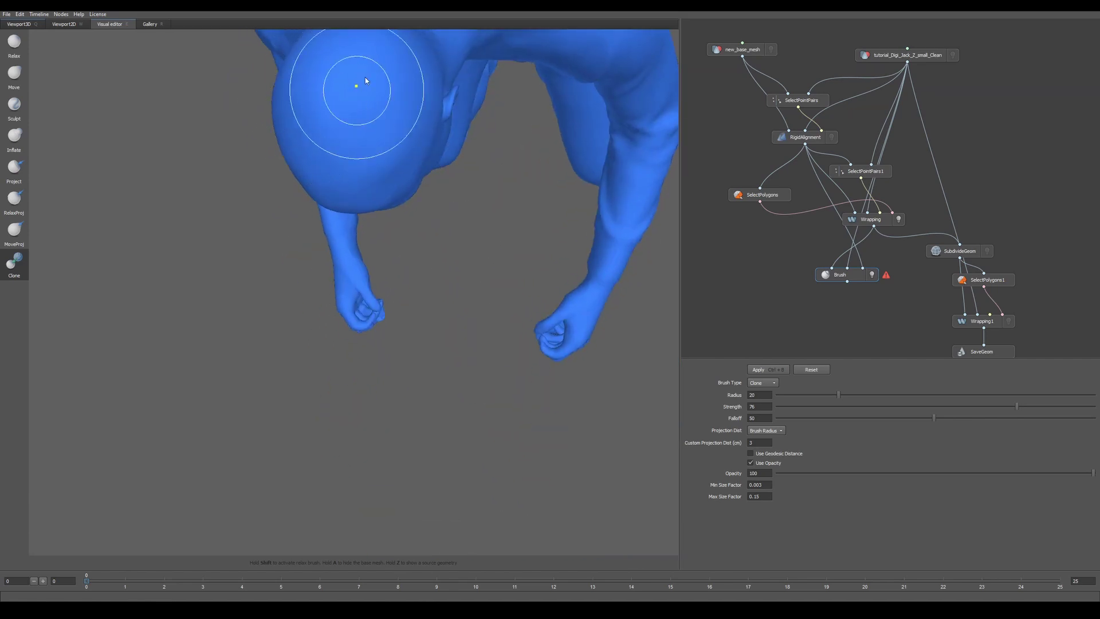
{"action": "mouse_move", "coordinate": [365, 80]}
{"action": "left_mouse_down", "text": "alt"}
{"action": "mouse_move", "coordinate": [287, 67]}
{"action": "mouse_move", "coordinate": [326, 20]}
{"action": "left_mouse_up", "text": "alt"}
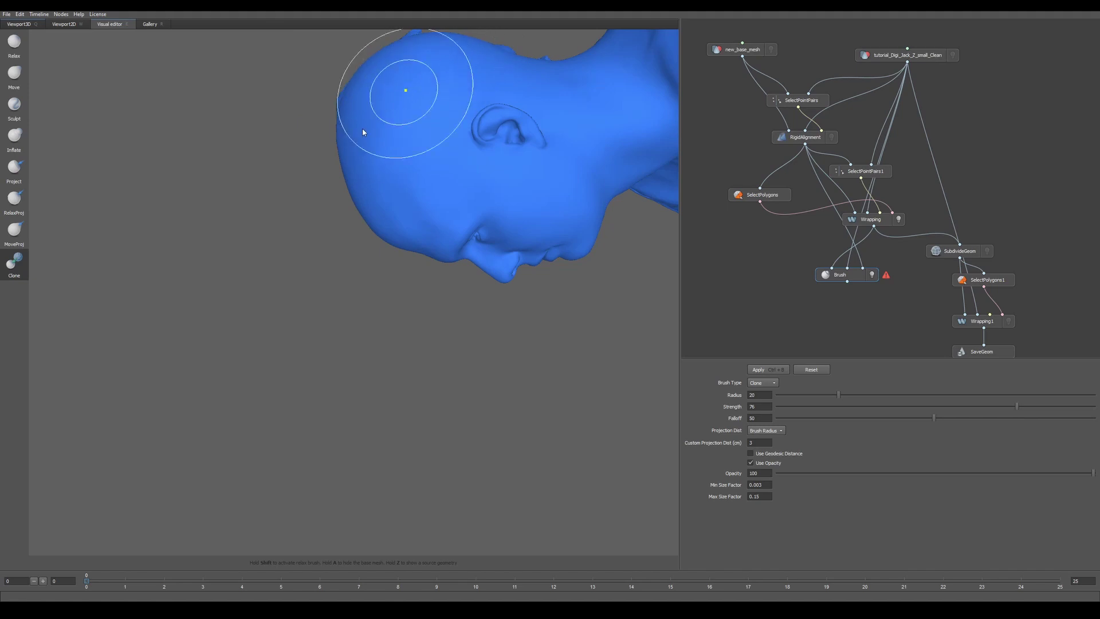
{"action": "mouse_move", "coordinate": [412, 199]}
{"action": "left_mouse_down", "text": "alt"}
{"action": "mouse_move", "coordinate": [435, 138]}
{"action": "mouse_move", "coordinate": [592, 166]}
{"action": "left_mouse_up", "text": "alt"}
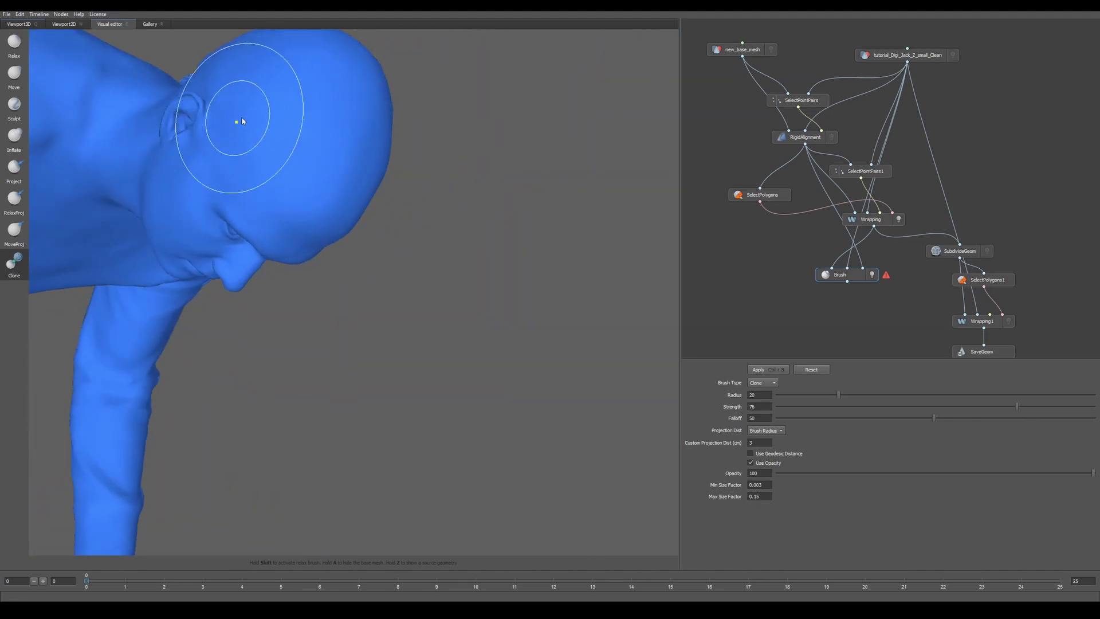
{"action": "left_click_drag", "start_coordinate": [273, 103], "coordinate": [361, 83], "text": "alt"}
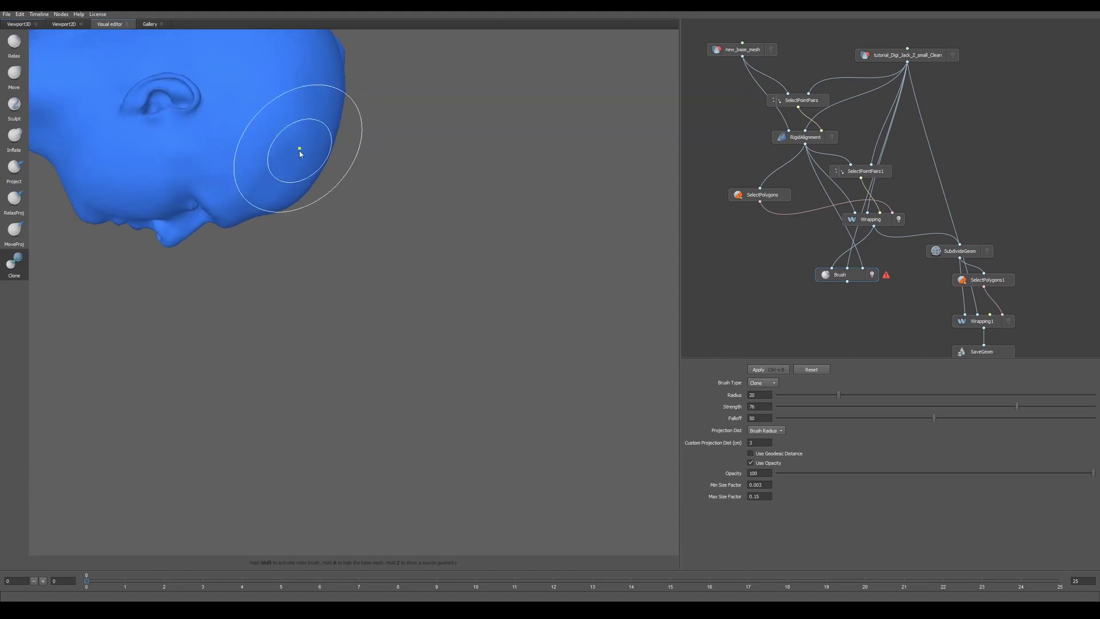
{"action": "mouse_move", "coordinate": [368, 147]}
{"action": "left_mouse_down", "text": "alt"}
{"action": "mouse_move", "coordinate": [380, 214]}
{"action": "mouse_move", "coordinate": [290, 153]}
{"action": "mouse_move", "coordinate": [366, 290]}
{"action": "mouse_move", "coordinate": [293, 155]}
{"action": "mouse_move", "coordinate": [285, 257]}
{"action": "mouse_move", "coordinate": [239, 159]}
{"action": "left_mouse_up", "text": "alt"}
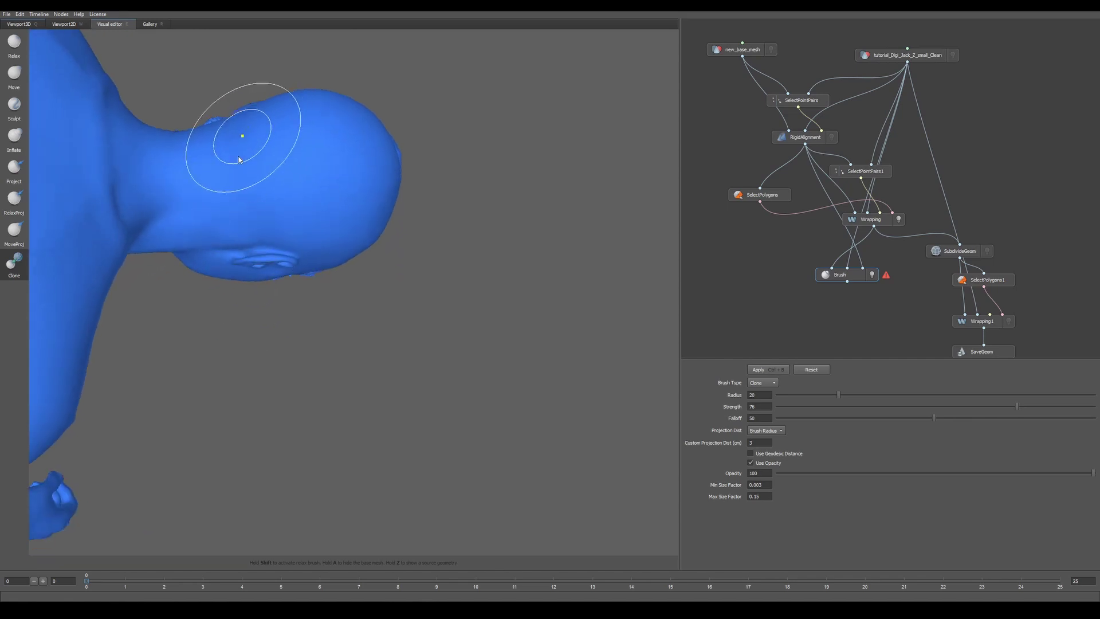
{"action": "middle_click_drag", "start_coordinate": [277, 181], "coordinate": [183, 89], "text": "alt"}
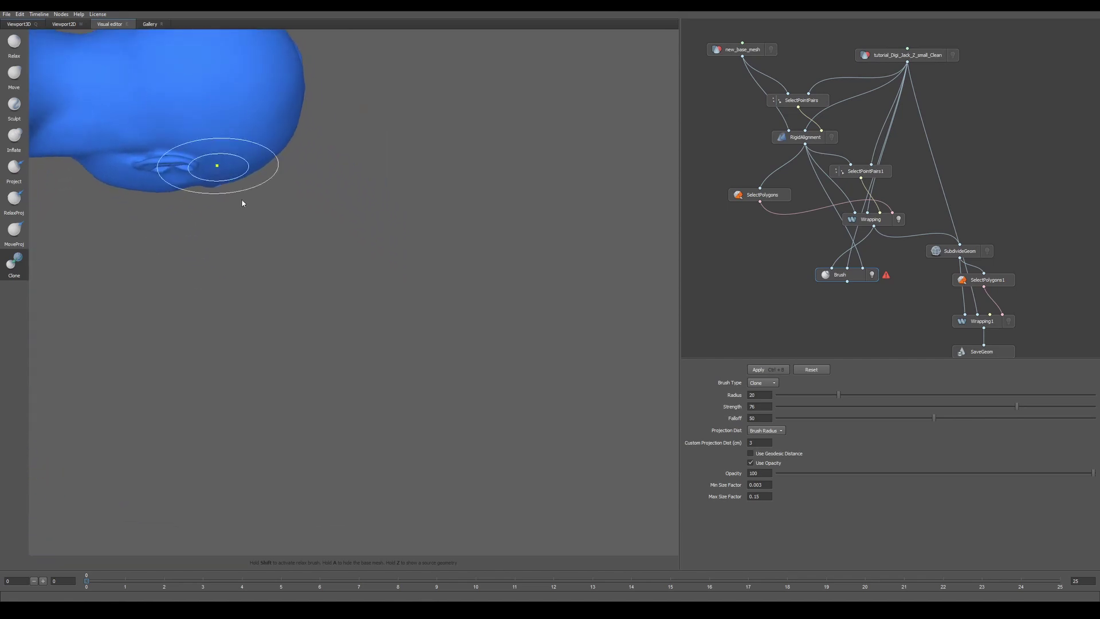
{"action": "mouse_move", "coordinate": [242, 203]}
{"action": "left_mouse_down", "text": "alt"}
{"action": "mouse_move", "coordinate": [203, 175]}
{"action": "mouse_move", "coordinate": [208, 111]}
{"action": "left_mouse_up", "text": "alt"}
{"action": "middle_click_drag", "start_coordinate": [304, 160], "coordinate": [439, 273], "text": "alt"}
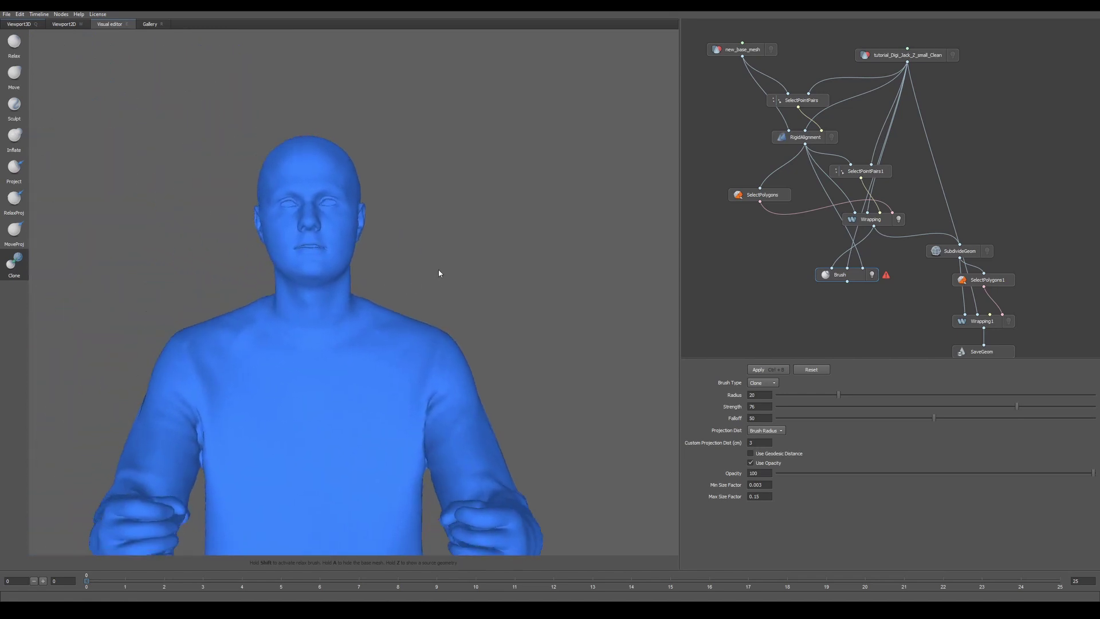
- Clone the source shape over both feet, including the toes, heels and soles, with the Clone brush
{"action": "right_click_drag", "start_coordinate": [331, 312], "coordinate": [561, 293], "text": "alt"}
{"action": "mouse_move", "coordinate": [501, 329]}
{"action": "right_mouse_down", "text": "alt"}
{"action": "mouse_move", "coordinate": [405, 299]}
{"action": "mouse_move", "coordinate": [346, 246]}
{"action": "mouse_move", "coordinate": [196, 226]}
{"action": "right_mouse_up", "text": "alt"}
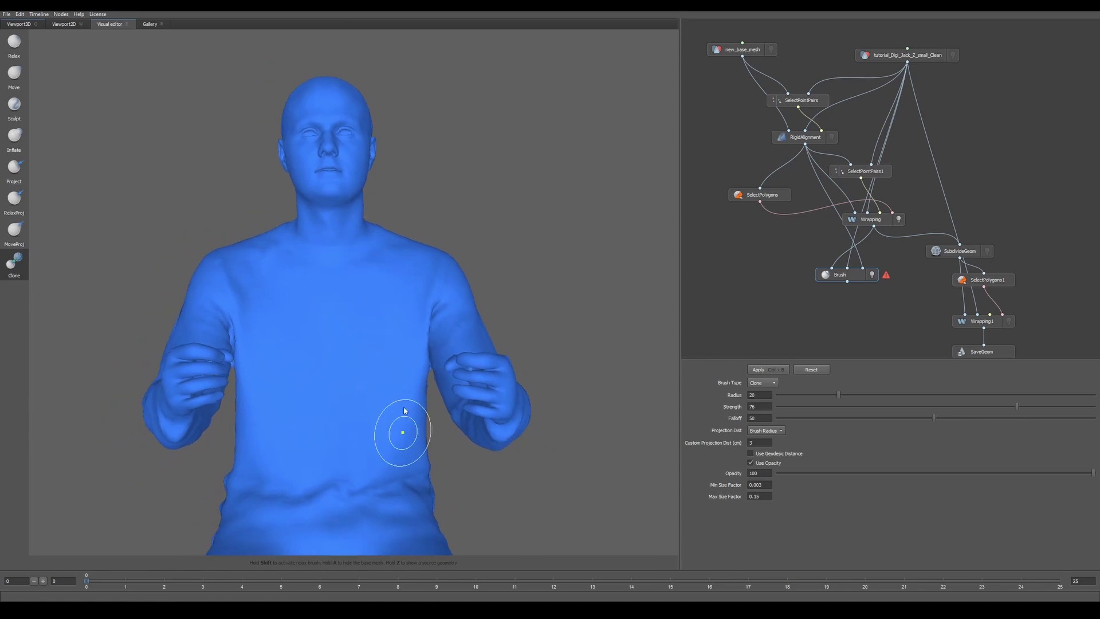
{"action": "middle_click_drag", "start_coordinate": [393, 437], "coordinate": [408, 209], "text": "alt"}
{"action": "right_click_drag", "start_coordinate": [407, 208], "coordinate": [407, 306], "text": "alt"}
{"action": "middle_click_drag", "start_coordinate": [409, 453], "coordinate": [418, 198], "text": "alt"}
{"action": "right_click_drag", "start_coordinate": [493, 250], "coordinate": [493, 373], "text": "alt"}
{"action": "left_click_drag", "start_coordinate": [494, 372], "coordinate": [423, 422], "text": "alt"}
{"action": "right_click_drag", "start_coordinate": [423, 423], "coordinate": [491, 368], "text": "alt"}
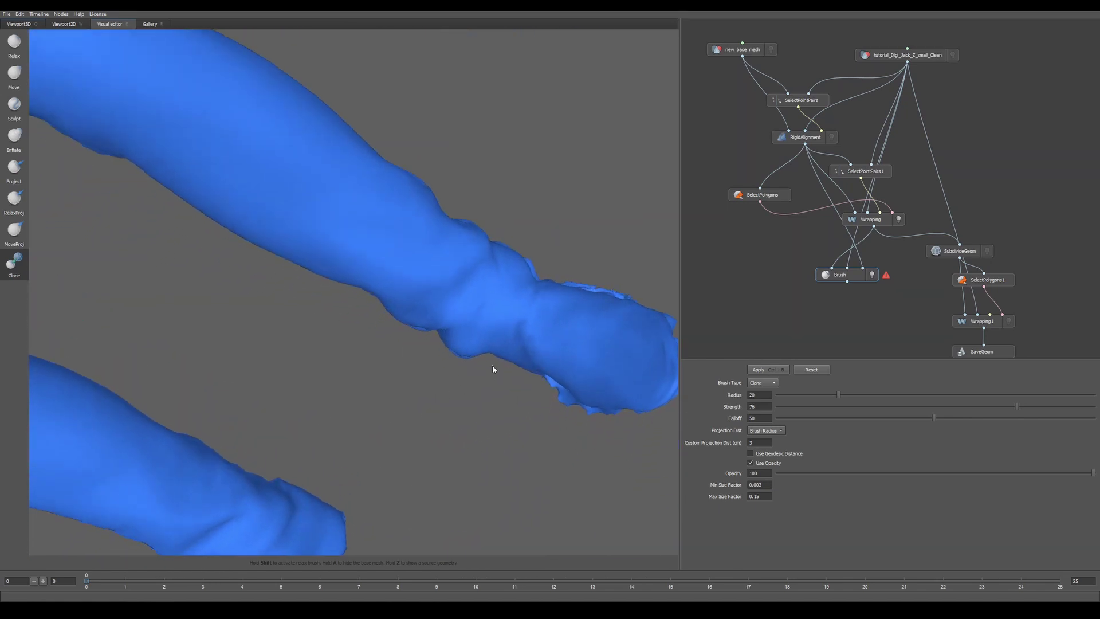
{"action": "left_click_drag", "start_coordinate": [491, 368], "coordinate": [407, 301], "text": "alt"}
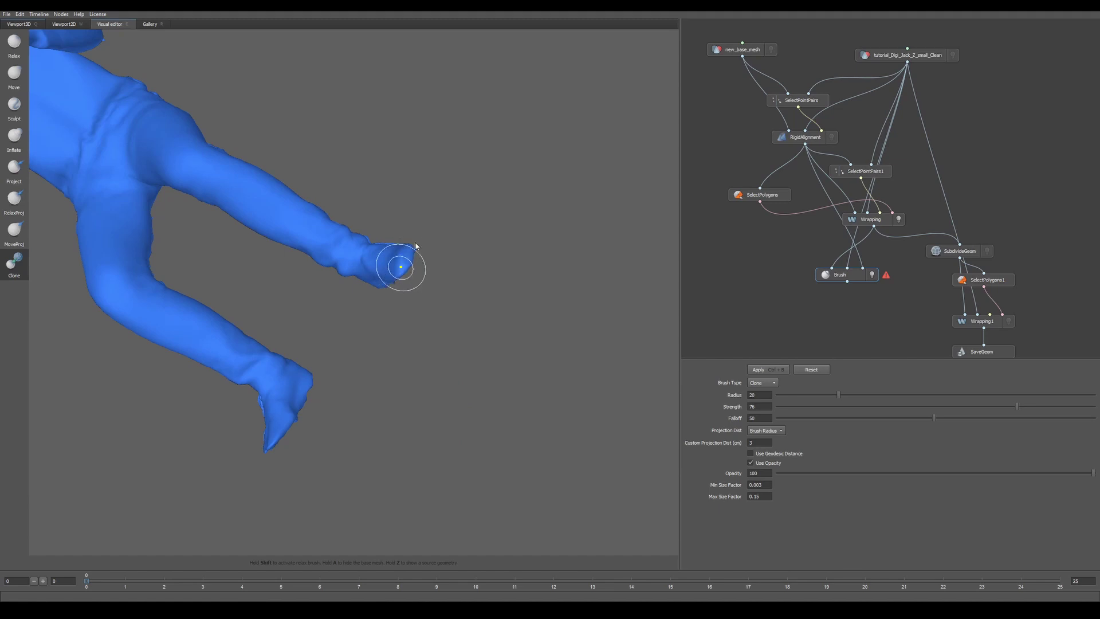
{"action": "left_click_drag", "start_coordinate": [378, 299], "coordinate": [447, 350], "text": "alt"}
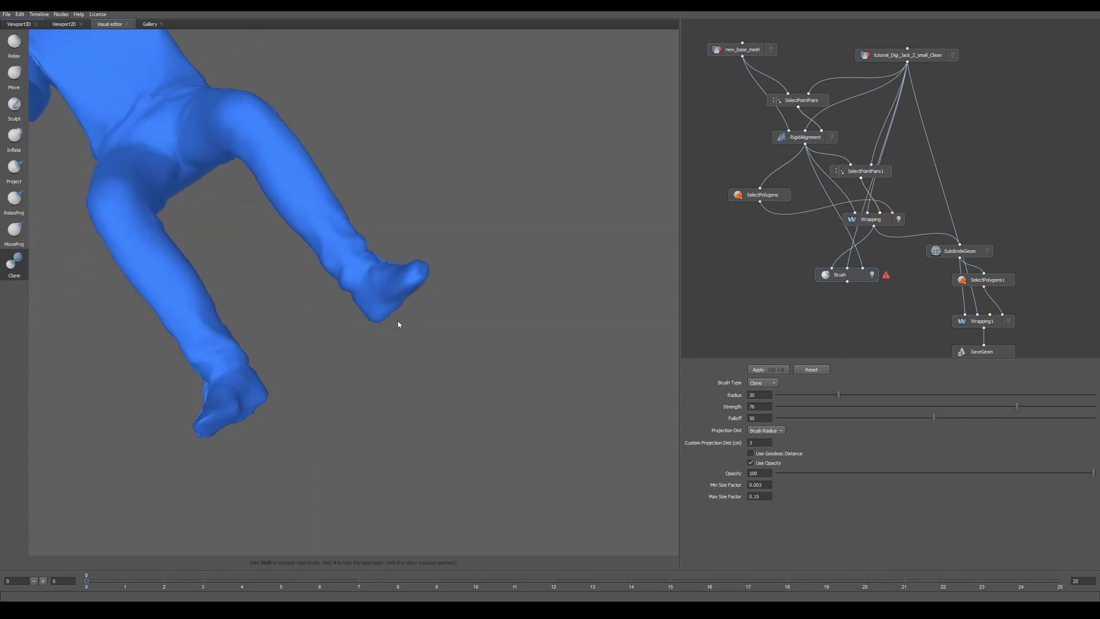
{"action": "mouse_move", "coordinate": [399, 324]}
{"action": "left_mouse_down", "text": "alt"}
{"action": "mouse_move", "coordinate": [476, 290]}
{"action": "mouse_move", "coordinate": [491, 378]}
{"action": "mouse_move", "coordinate": [408, 323]}
{"action": "left_mouse_up", "text": "alt"}
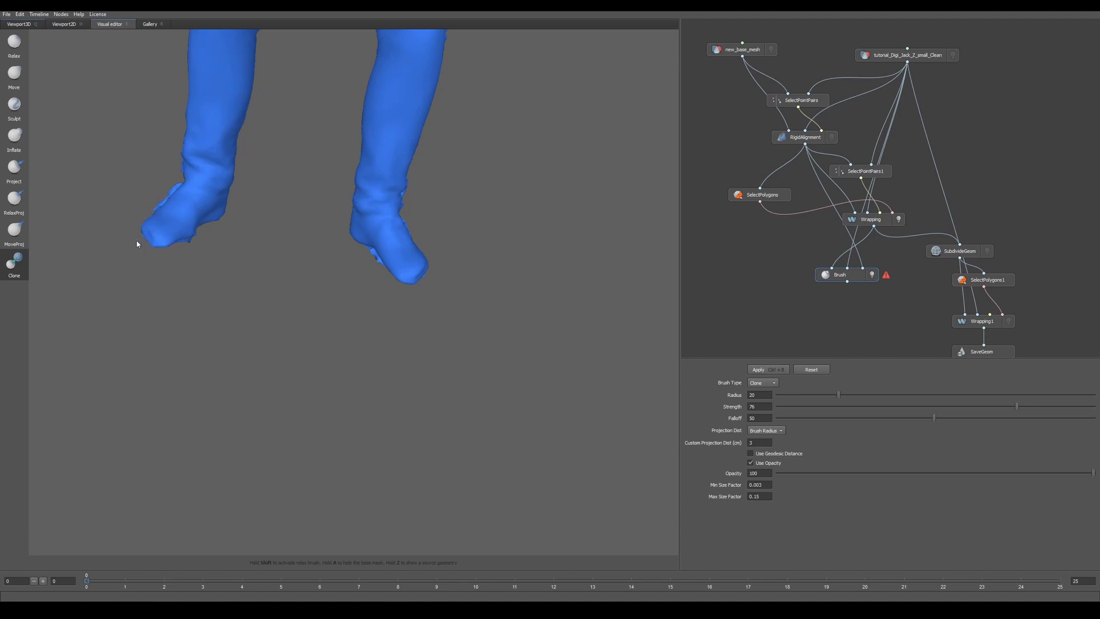
{"action": "left_click_drag", "start_coordinate": [137, 244], "coordinate": [171, 223], "text": "alt"}
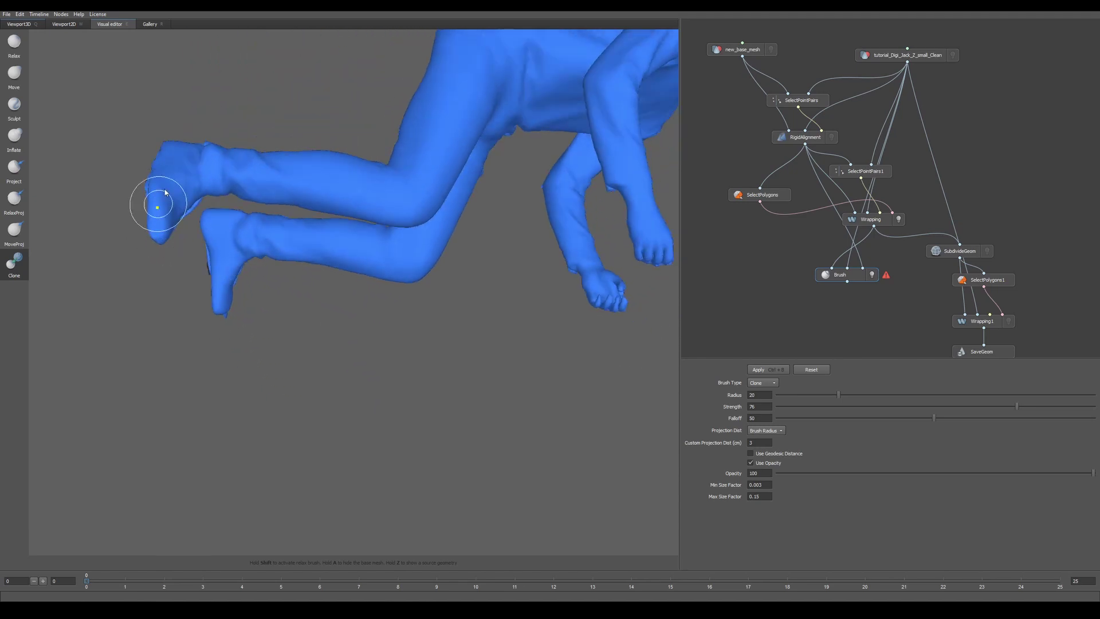
{"action": "left_click_drag", "start_coordinate": [173, 217], "coordinate": [163, 268], "text": "alt"}
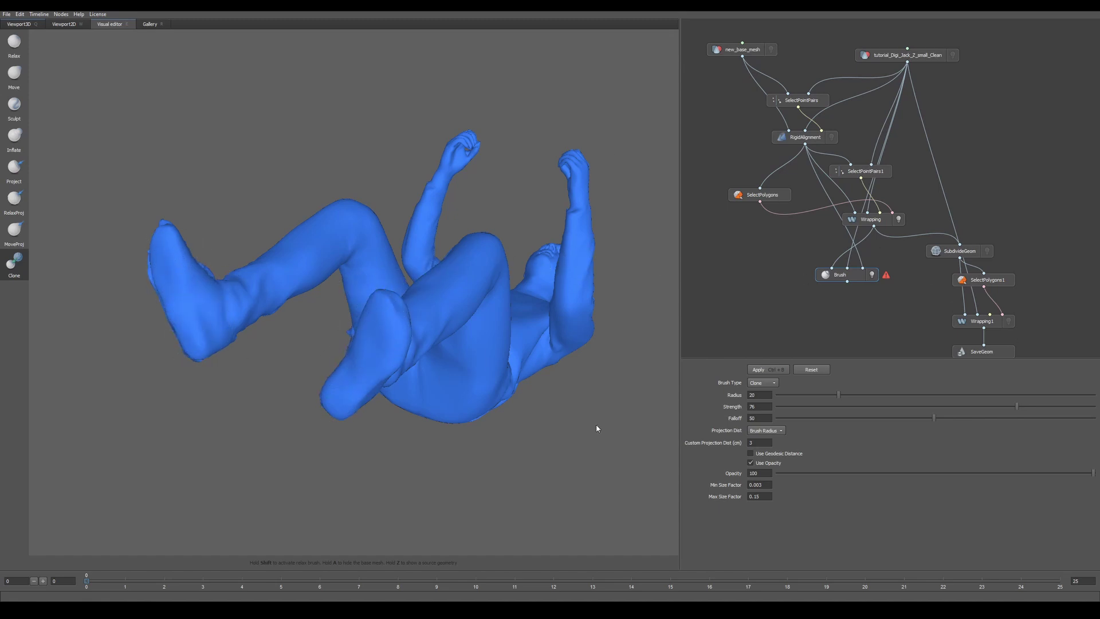
- Review the legs, torso and hands from several angles and apply the Brush node's edits
{"action": "left_click_drag", "start_coordinate": [515, 408], "coordinate": [507, 269]}
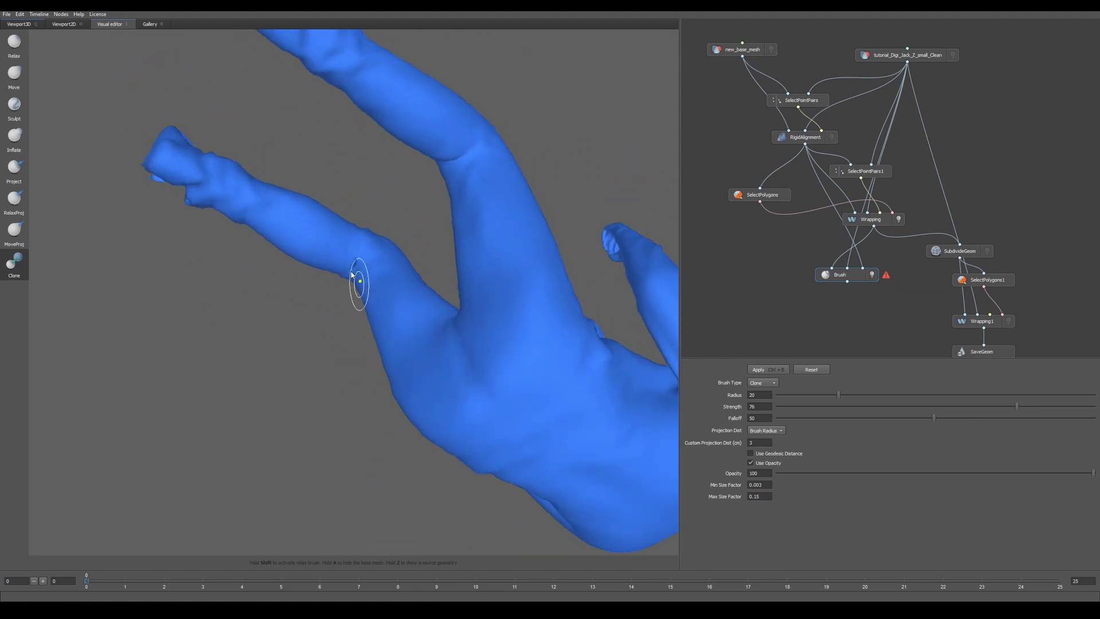
{"action": "mouse_move", "coordinate": [468, 178]}
{"action": "left_mouse_down"}
{"action": "mouse_move", "coordinate": [484, 356]}
{"action": "mouse_move", "coordinate": [537, 393]}
{"action": "mouse_move", "coordinate": [493, 343]}
{"action": "mouse_move", "coordinate": [347, 417]}
{"action": "mouse_move", "coordinate": [363, 503]}
{"action": "left_mouse_up"}
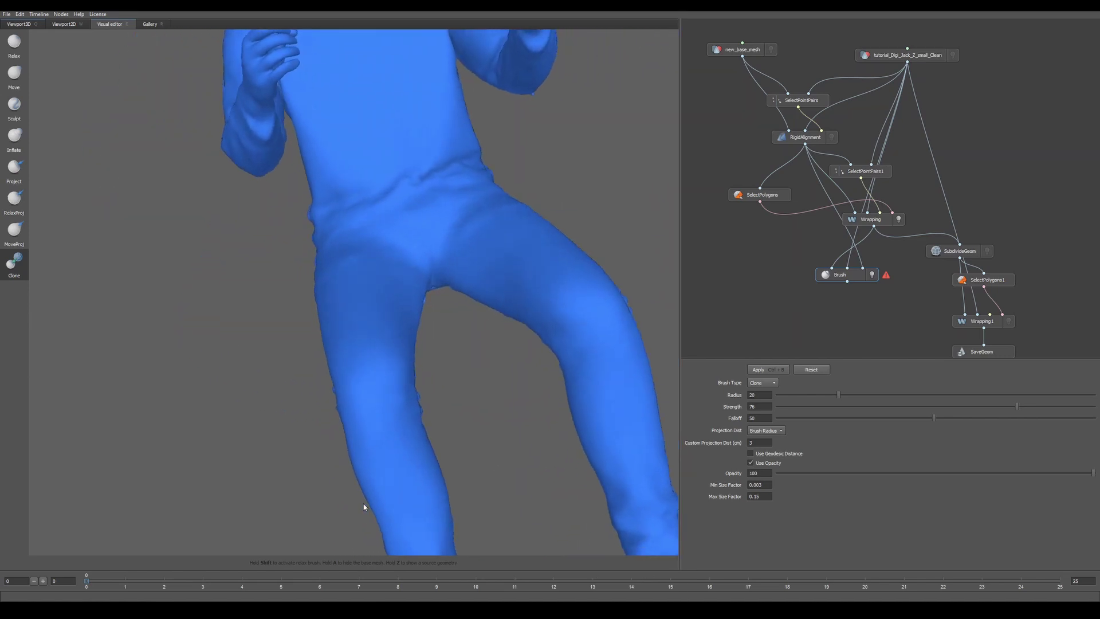
{"action": "mouse_move", "coordinate": [459, 339]}
{"action": "left_mouse_down"}
{"action": "mouse_move", "coordinate": [466, 501]}
{"action": "mouse_move", "coordinate": [440, 304]}
{"action": "mouse_move", "coordinate": [366, 431]}
{"action": "mouse_move", "coordinate": [258, 461]}
{"action": "mouse_move", "coordinate": [266, 482]}
{"action": "mouse_move", "coordinate": [466, 319]}
{"action": "mouse_move", "coordinate": [474, 358]}
{"action": "mouse_move", "coordinate": [461, 353]}
{"action": "left_mouse_up"}
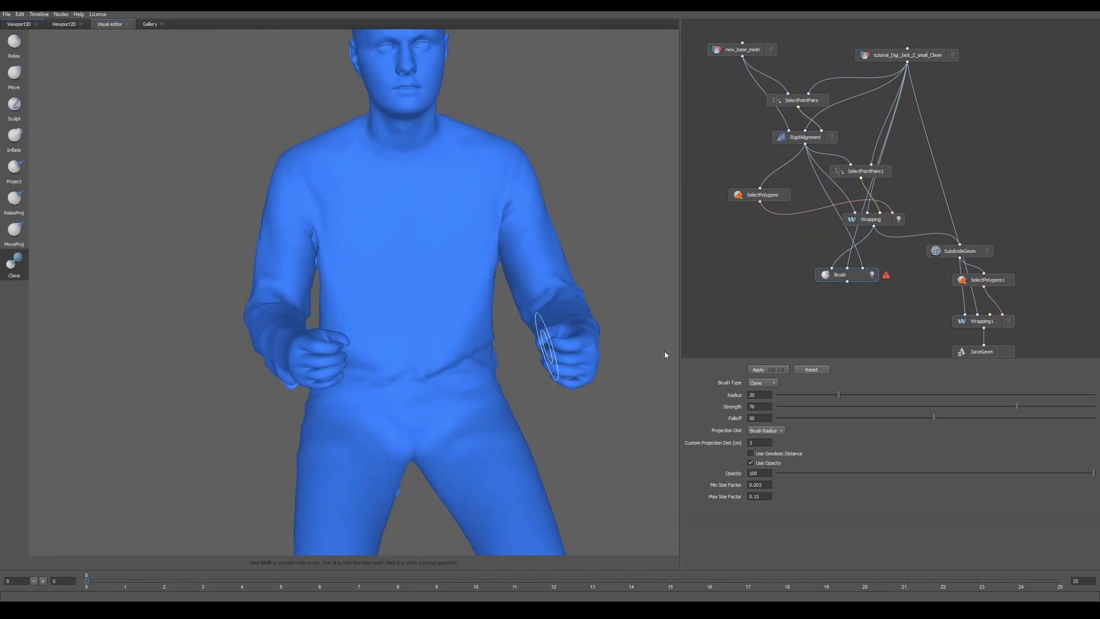
{"action": "left_click", "coordinate": [865, 297]}
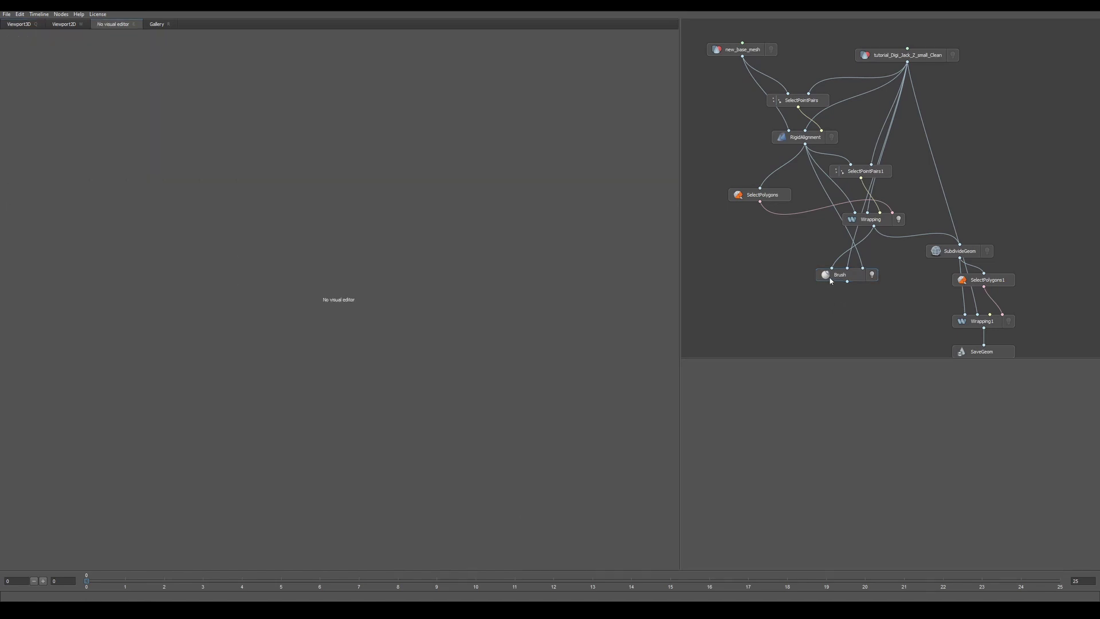
{"action": "right_click", "coordinate": [829, 276]}
{"action": "mouse_move", "coordinate": [860, 302]}
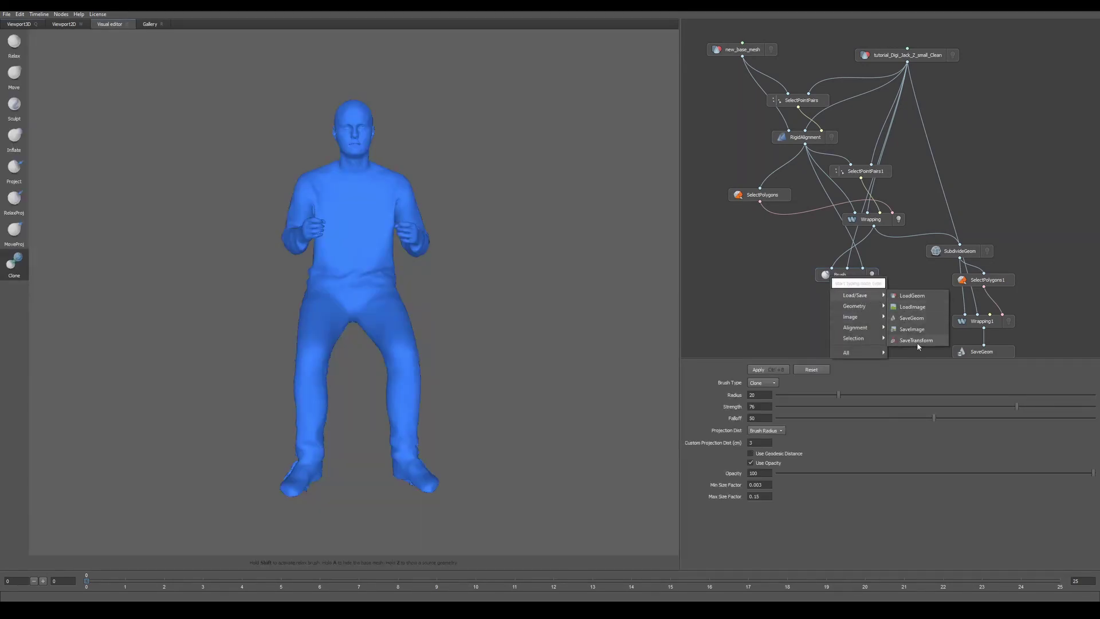
{"action": "left_click", "coordinate": [711, 324]}
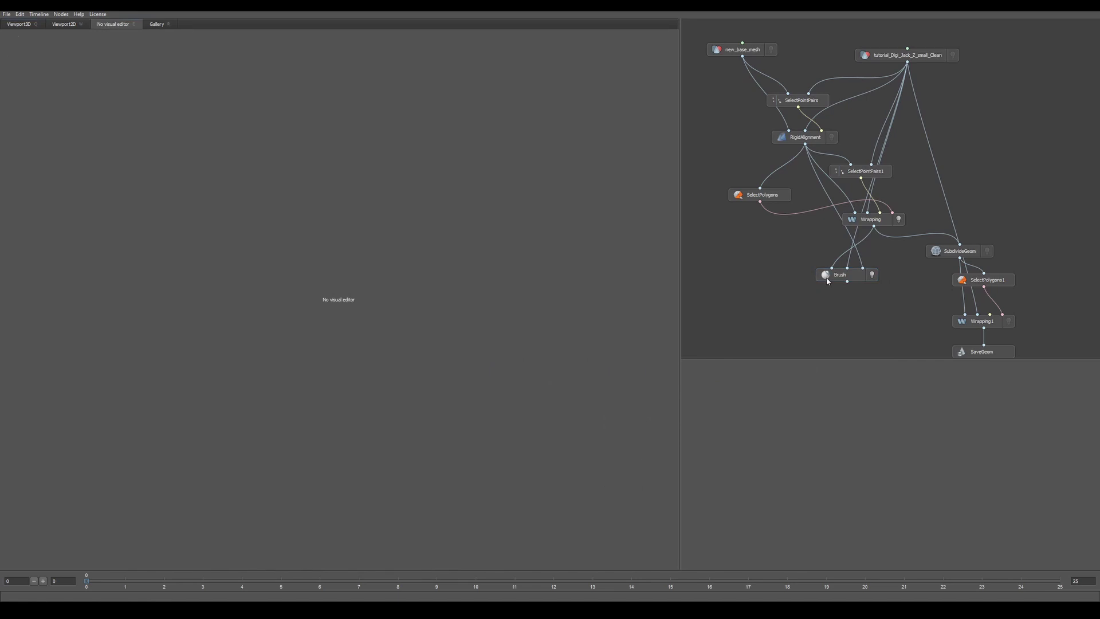
- Add a SaveGeom node to the graph and feed the Brush node's output into it
{"action": "left_click", "coordinate": [829, 281]}
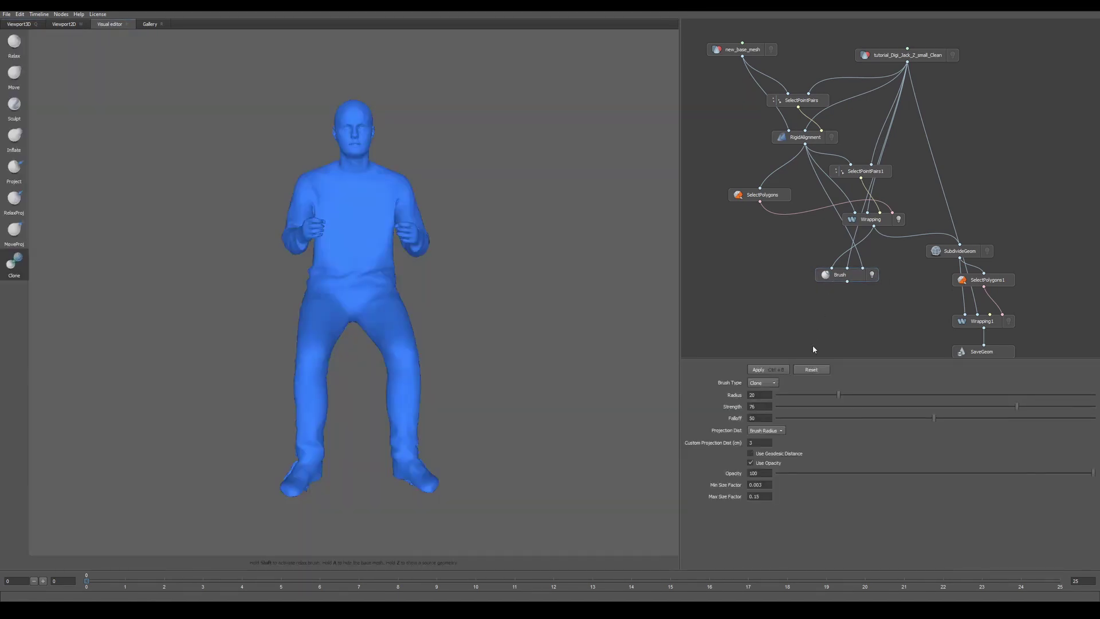
{"action": "type", "text": "save"}
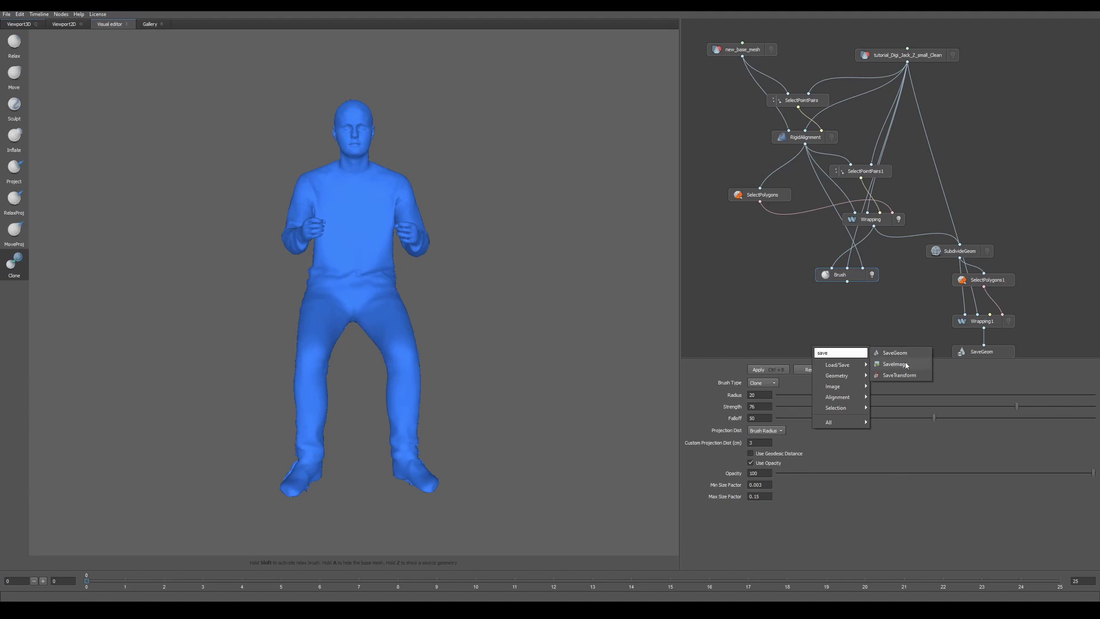
{"action": "left_click", "coordinate": [895, 352]}
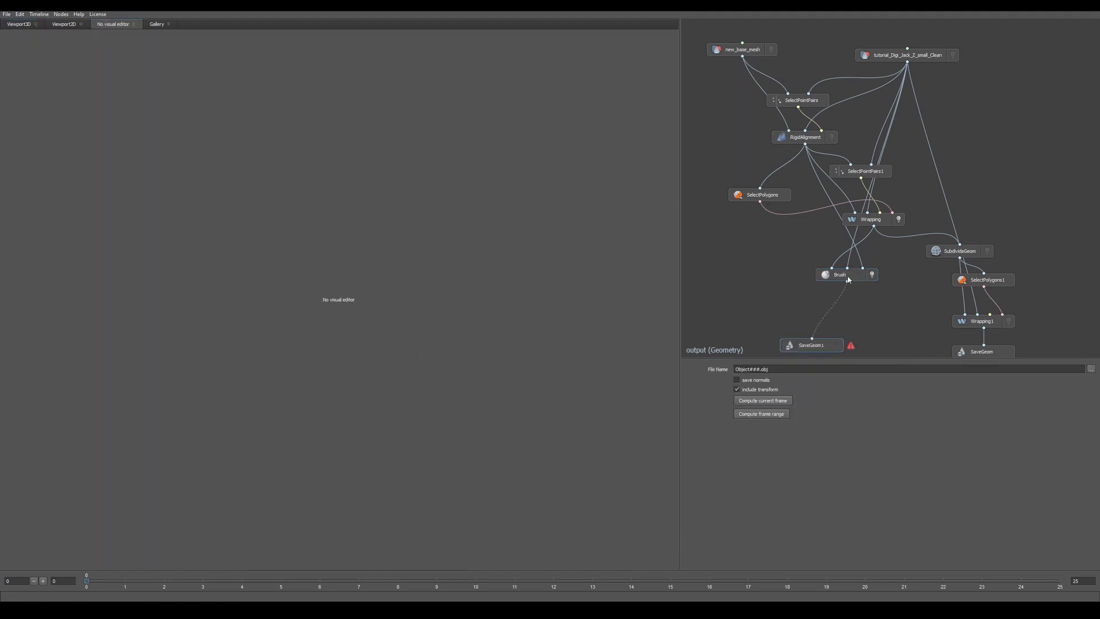
{"action": "left_click_drag", "start_coordinate": [825, 353], "coordinate": [785, 320]}
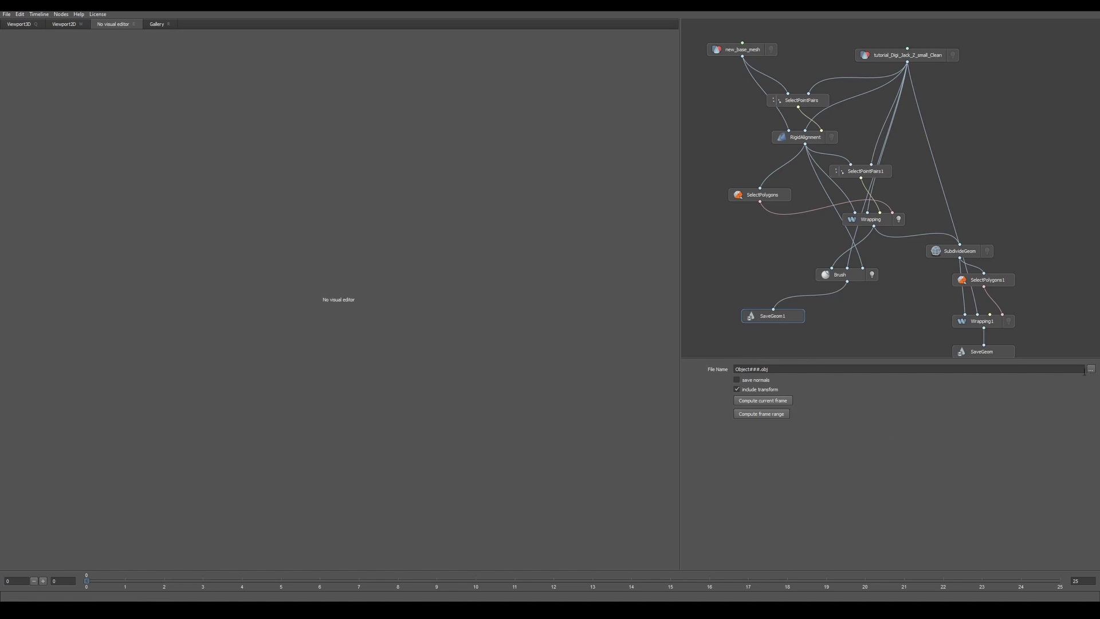
- Set the new SaveGeom node's output file to wrapped low.obj in the Digi Jack folder
{"action": "left_click", "coordinate": [1091, 370]}
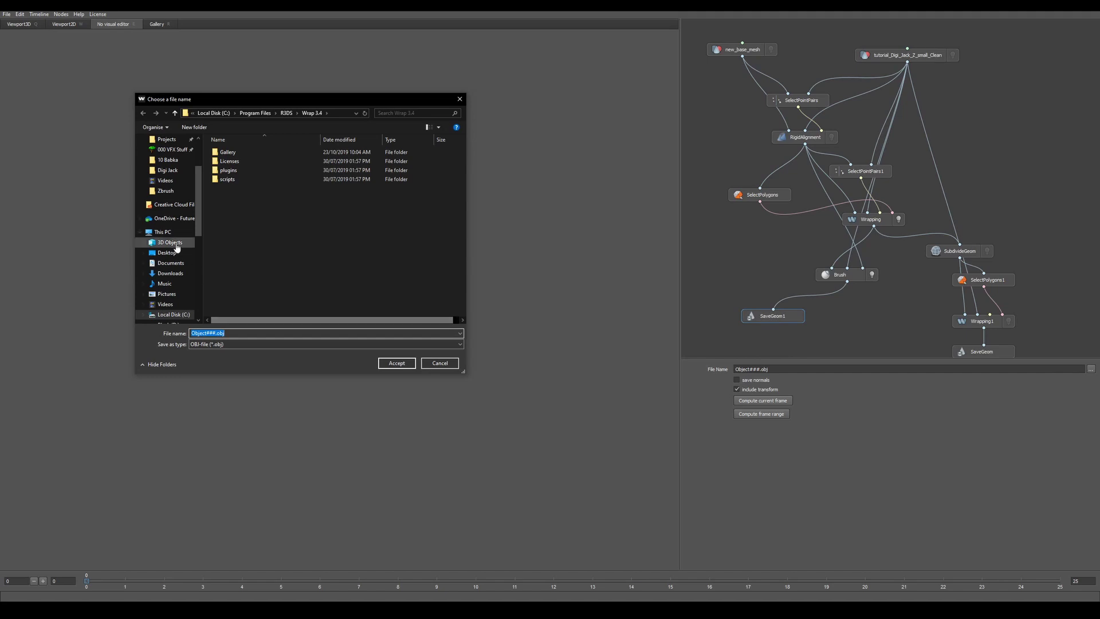
{"action": "left_click", "coordinate": [167, 170]}
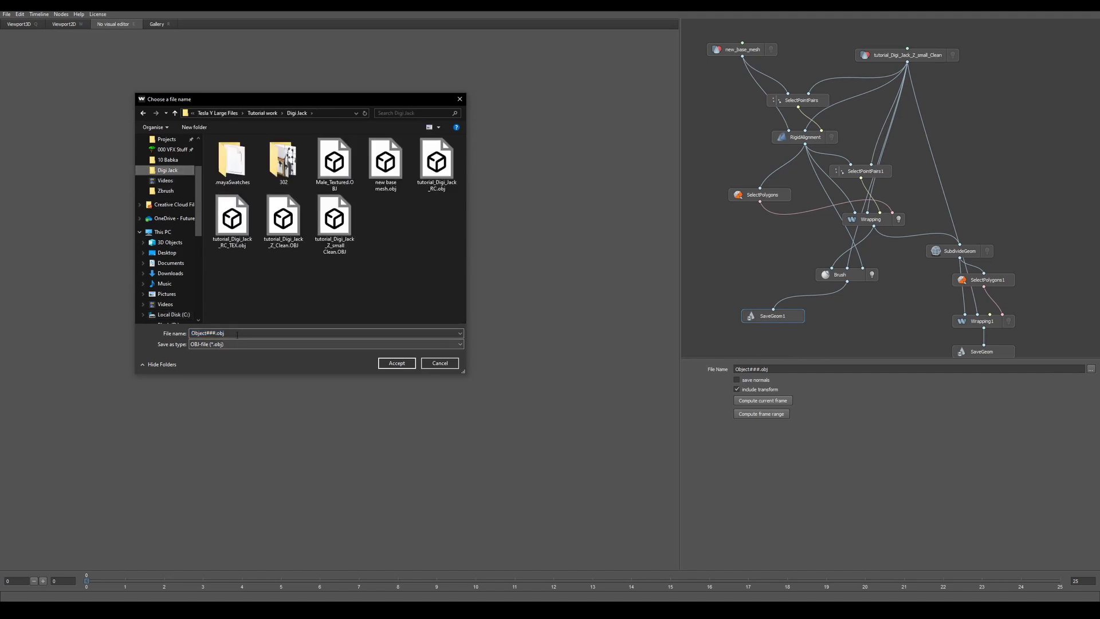
{"action": "left_click_drag", "start_coordinate": [239, 334], "coordinate": [135, 319]}
{"action": "type", "text": "rapped low"}
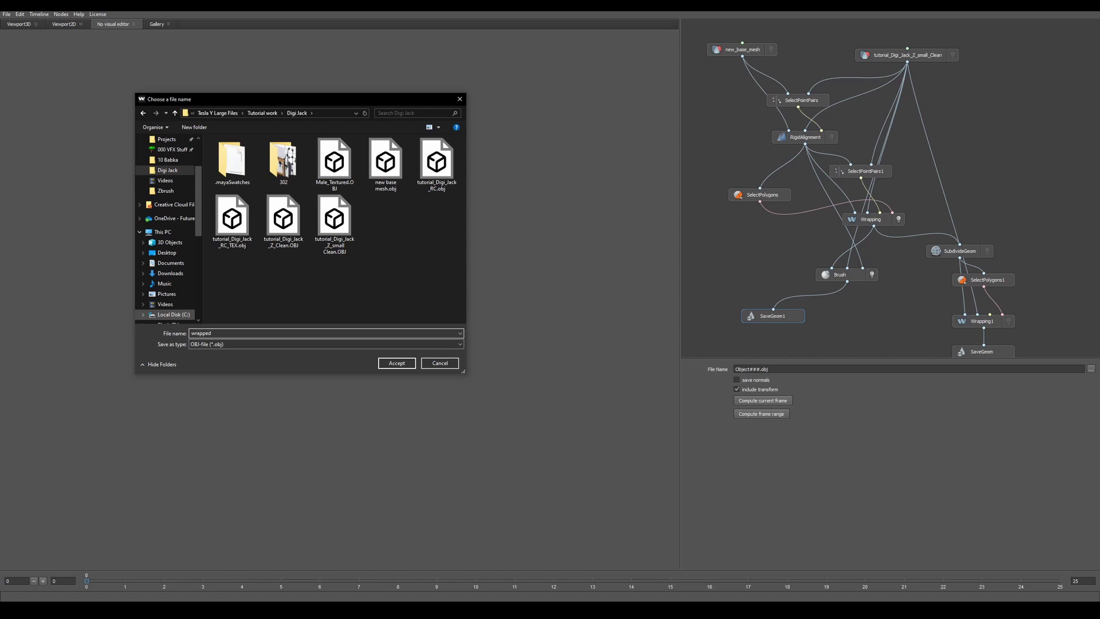
{"action": "left_click", "coordinate": [411, 366]}
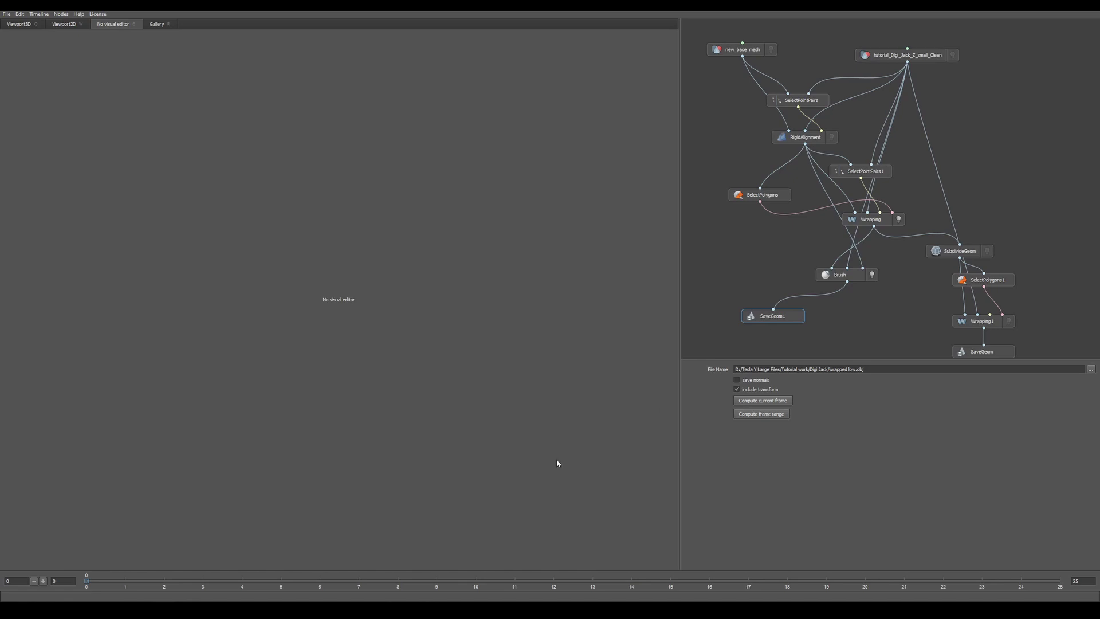
- Minimise Task Manager on the desktop and close the open ZBrush session, saving its project changes
{"action": "mouse_move", "coordinate": [411, 610]}
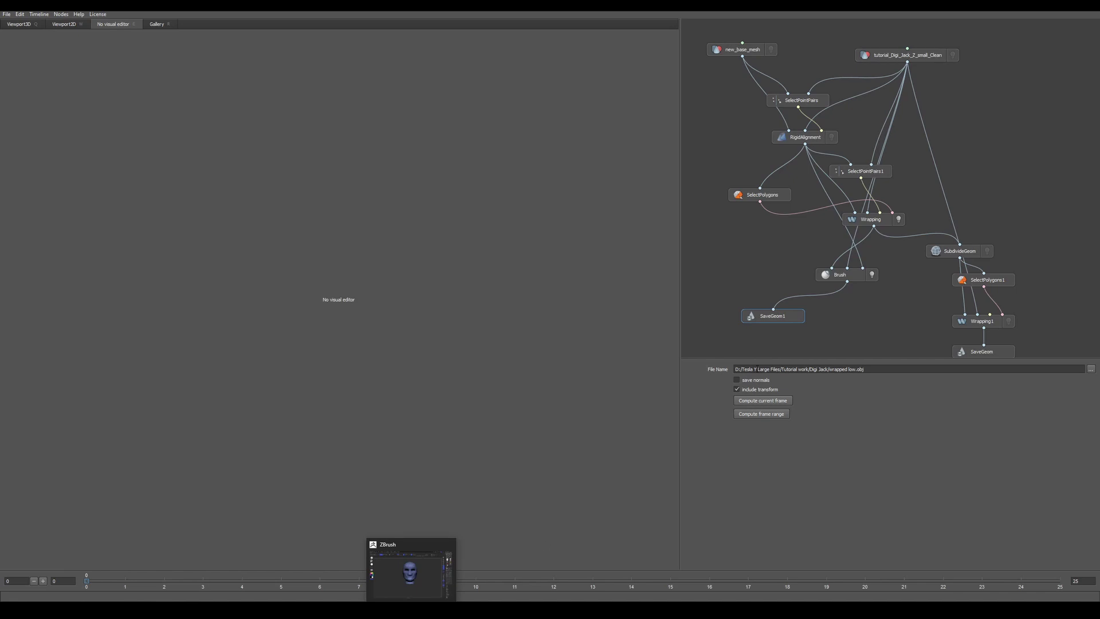
{"action": "left_click", "coordinate": [732, 340]}
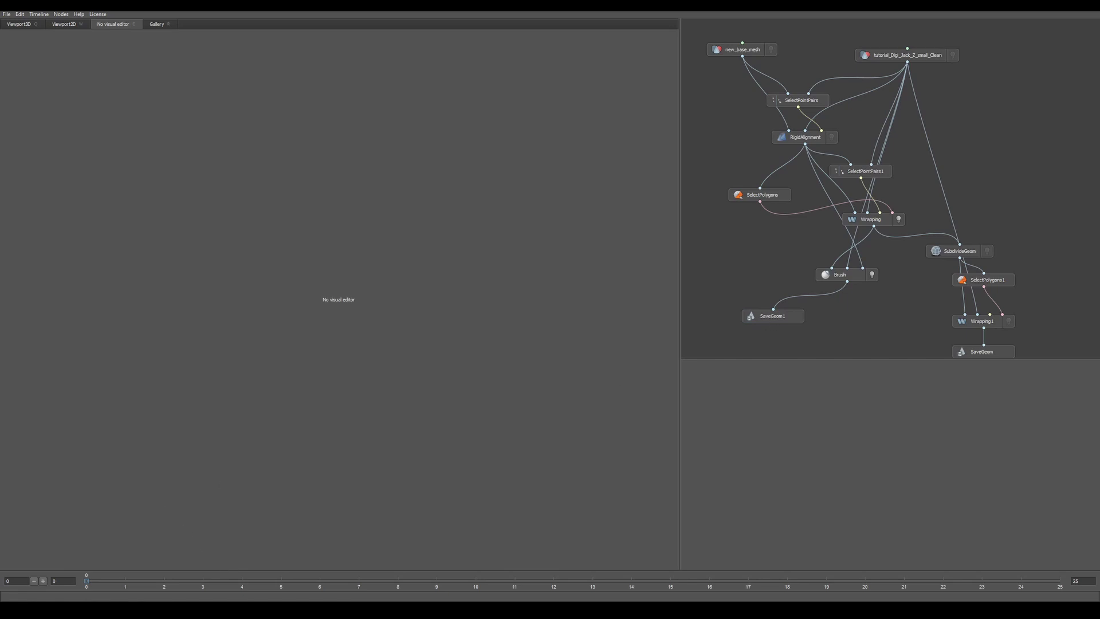
{"action": "mouse_move", "coordinate": [369, 610]}
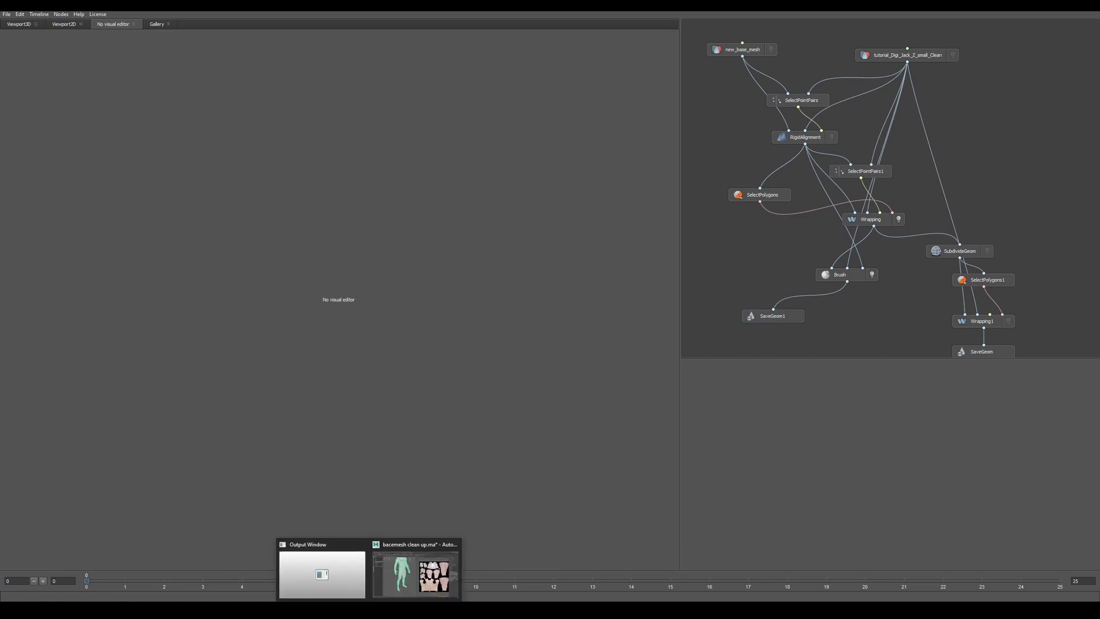
{"action": "mouse_move", "coordinate": [407, 600]}
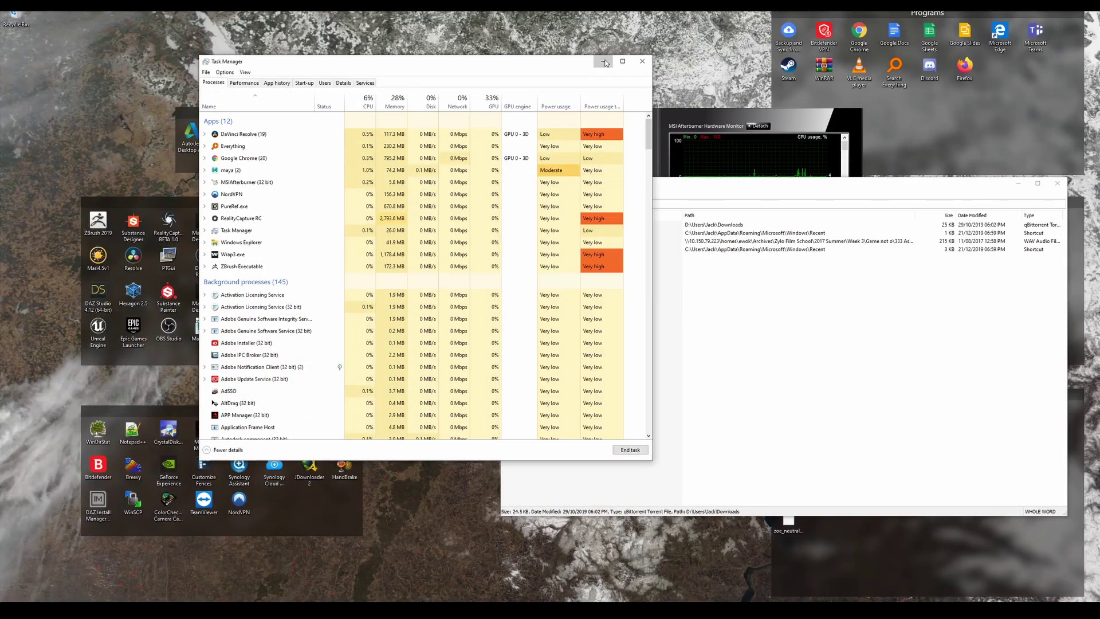
{"action": "left_click", "coordinate": [603, 61]}
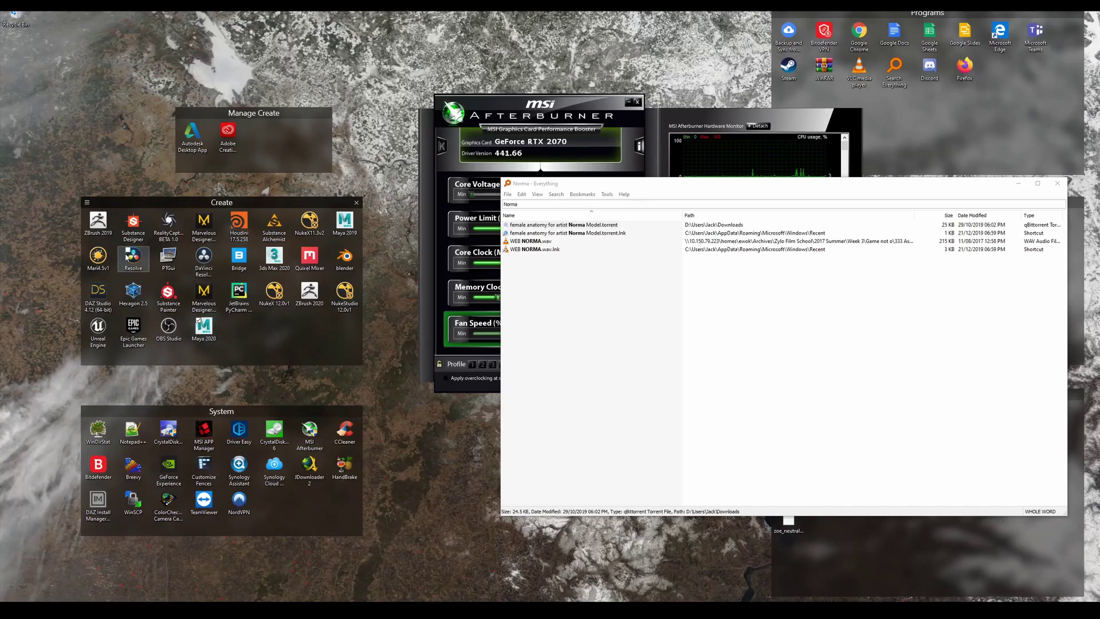
{"action": "left_click", "coordinate": [309, 293]}
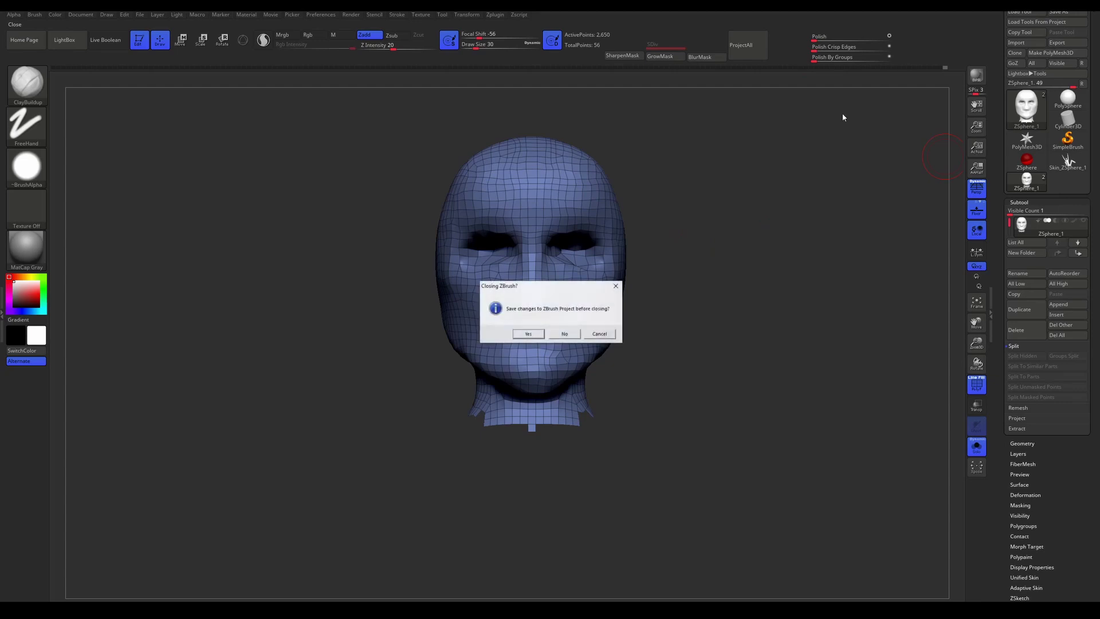
{"action": "left_click", "coordinate": [529, 330]}
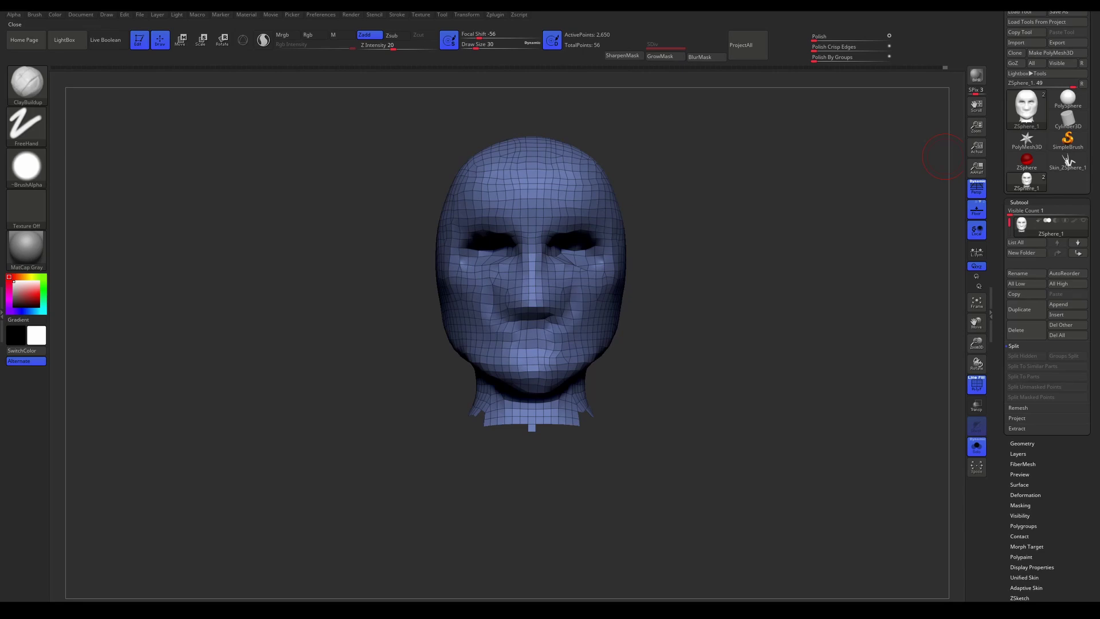
{"action": "key", "text": "ctrl+s"}
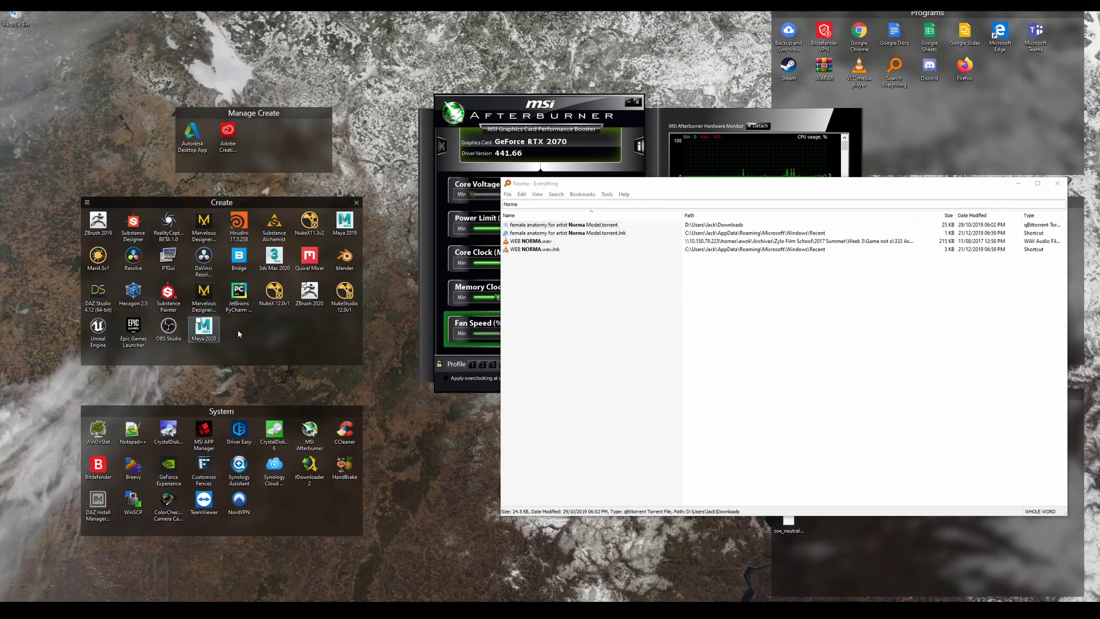
- Launch ZBrush 2020 and open the 3D mesh import dialog at the Digi Jack folder
{"action": "double_click", "coordinate": [301, 295]}
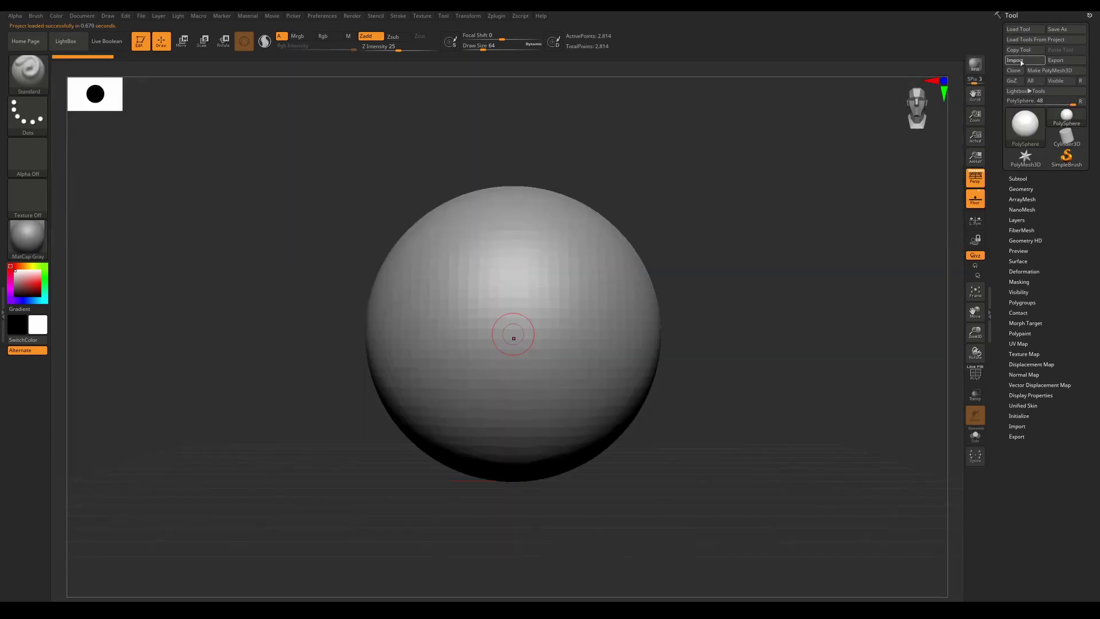
{"action": "left_click", "coordinate": [1014, 60]}
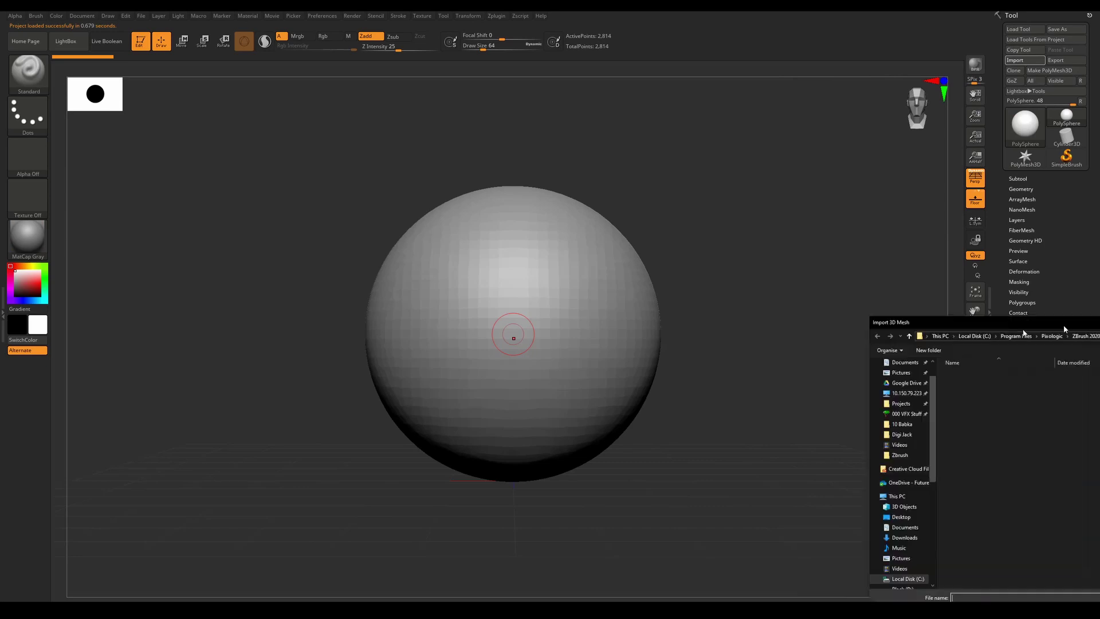
{"action": "left_click", "coordinate": [250, 336]}
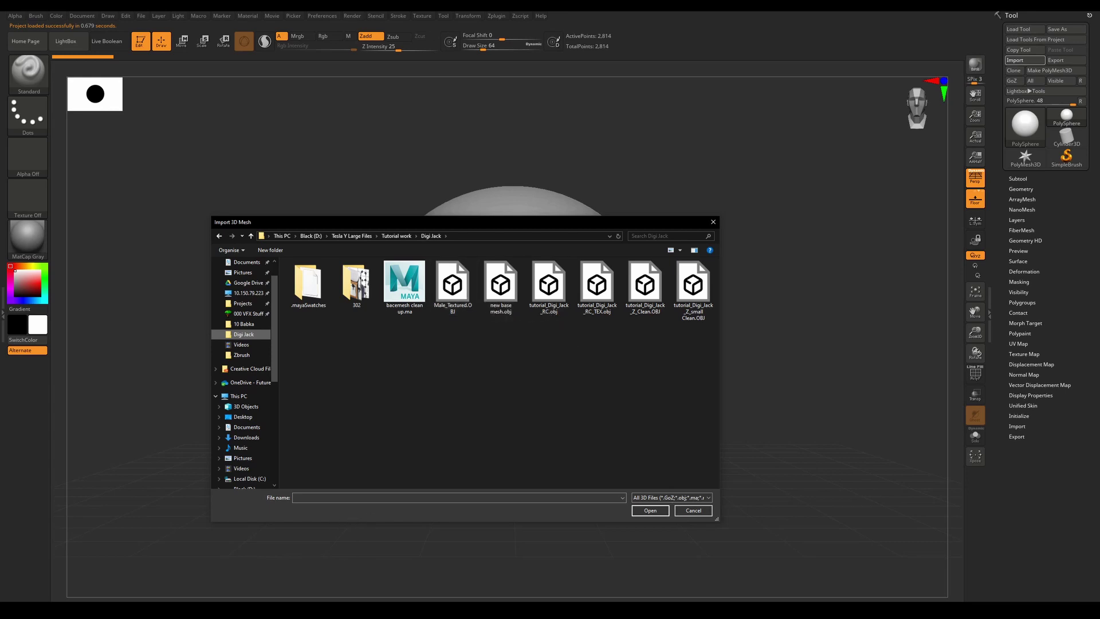
- Switch back to Wrap and compute the current frame of SaveGeom1 to write the OBJ file
{"action": "key", "text": "super"}
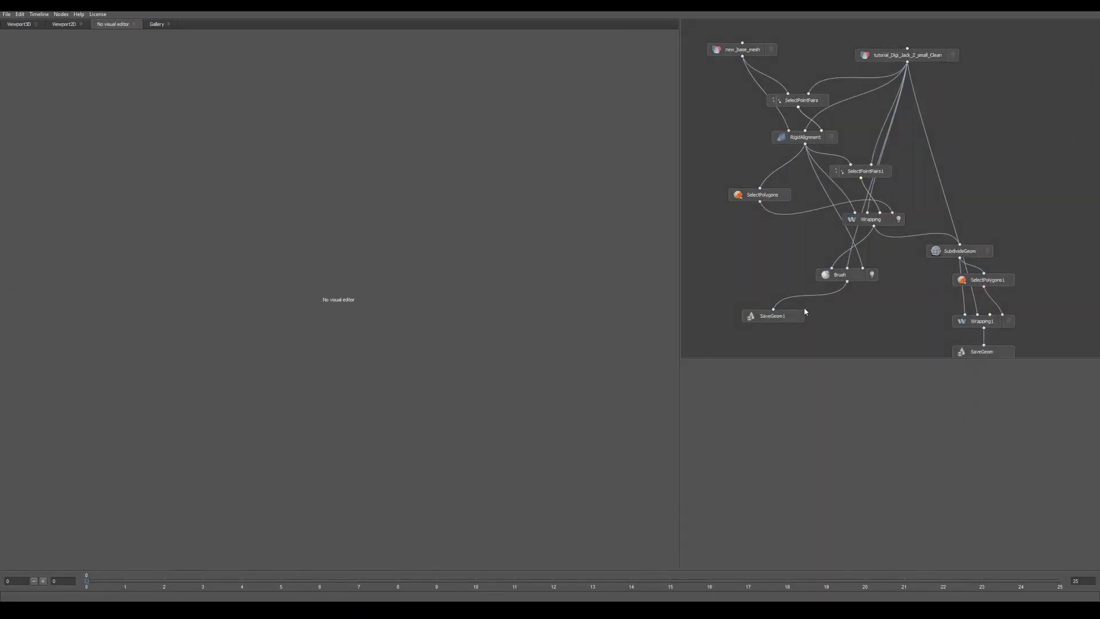
{"action": "left_click", "coordinate": [780, 321]}
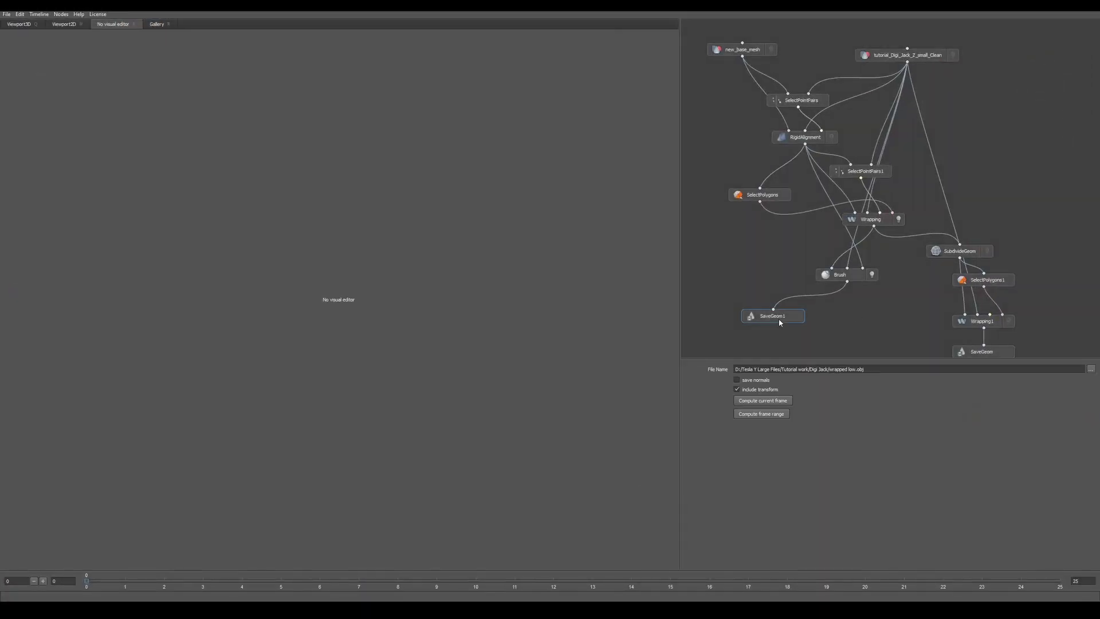
{"action": "left_click", "coordinate": [772, 403]}
- Return to the ZBrush import dialog and import wrapped low.obj
{"action": "key", "text": "alt+Tab"}
{"action": "left_click", "coordinate": [308, 347]}
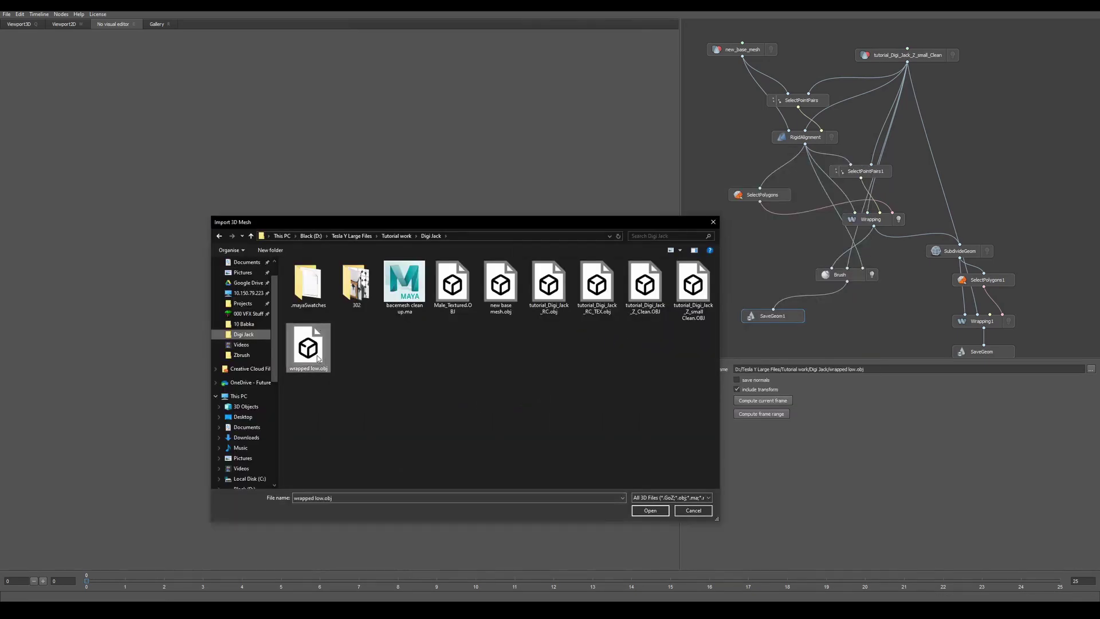
{"action": "left_click", "coordinate": [650, 511]}
{"action": "key", "text": "alt+Tab"}
{"action": "key", "text": "alt+Tab"}
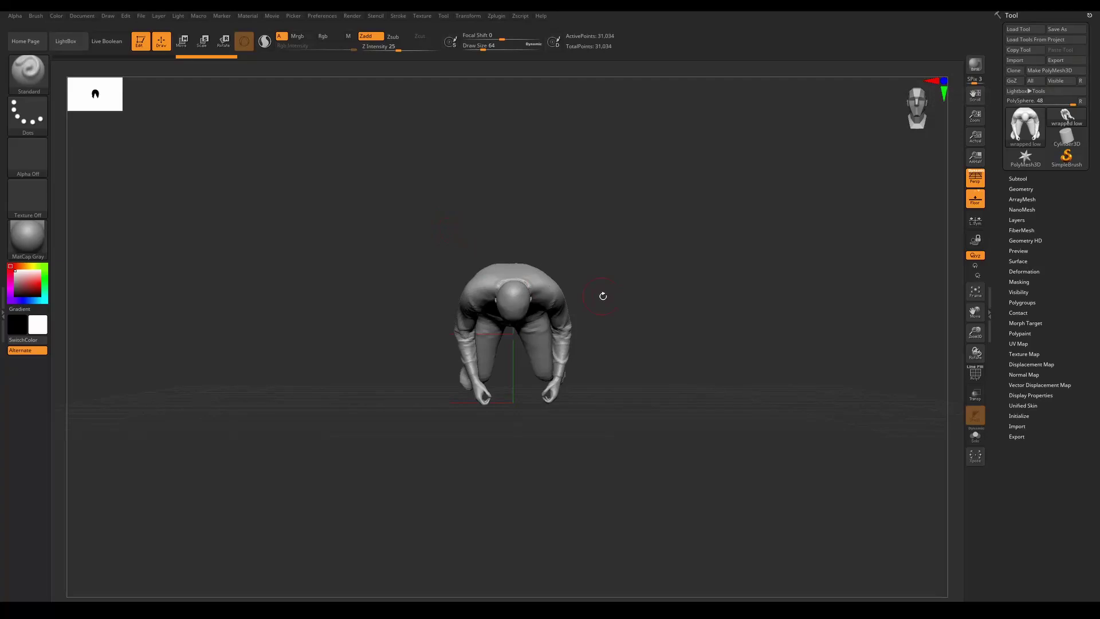
- Insert a PolyMesh3D star as a second subtool below the wrapped low mesh
{"action": "left_click_drag", "start_coordinate": [603, 295], "coordinate": [701, 259]}
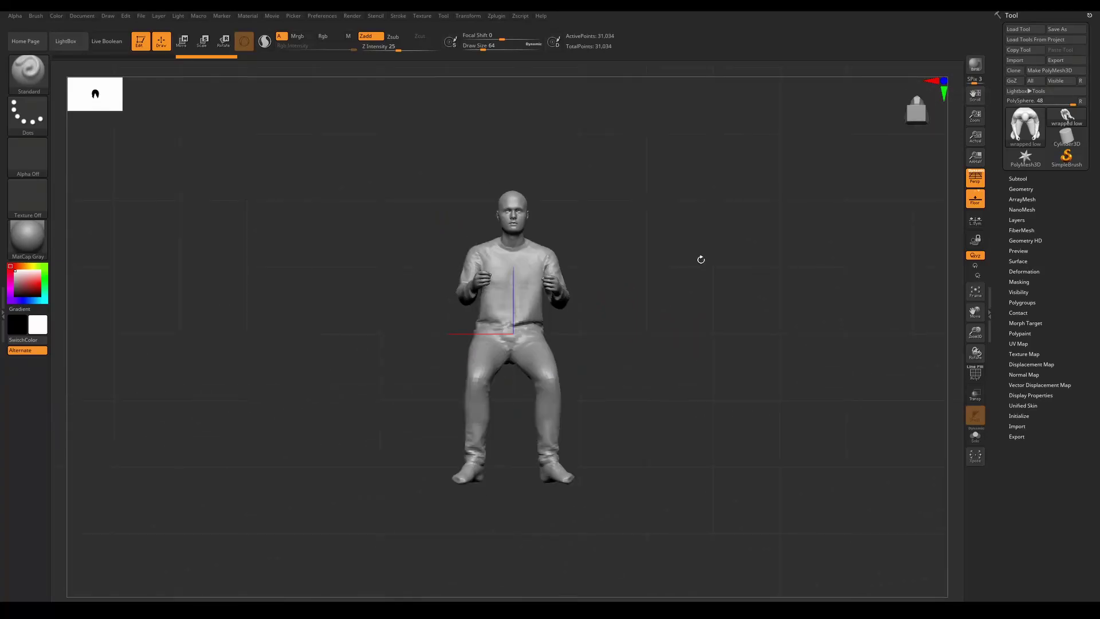
{"action": "left_click", "coordinate": [1026, 179]}
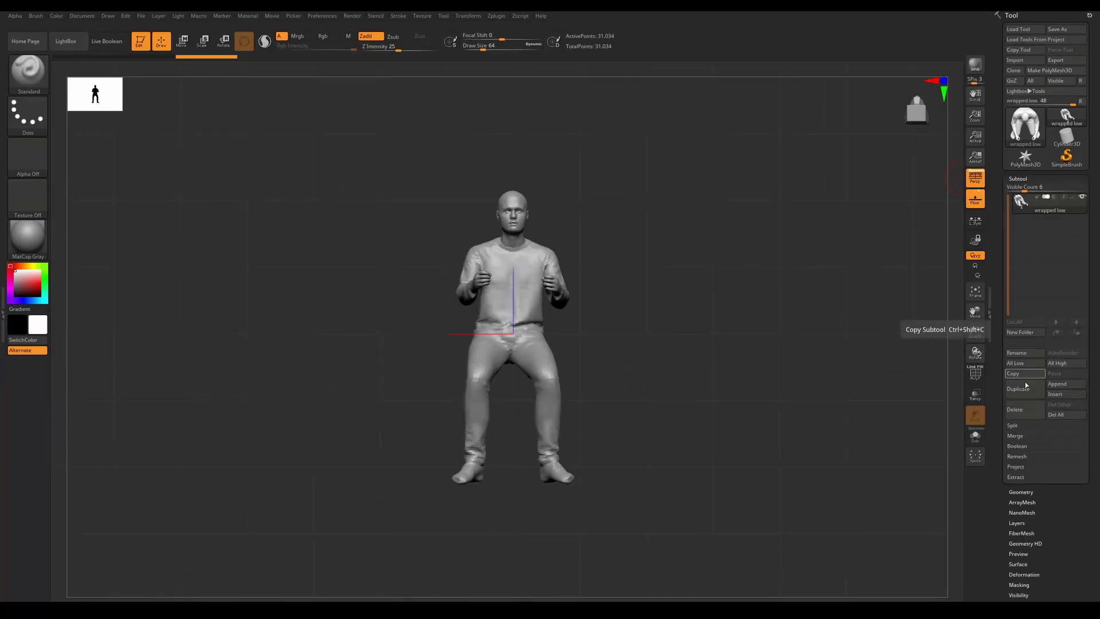
{"action": "left_click", "coordinate": [1065, 394]}
{"action": "left_click", "coordinate": [890, 458]}
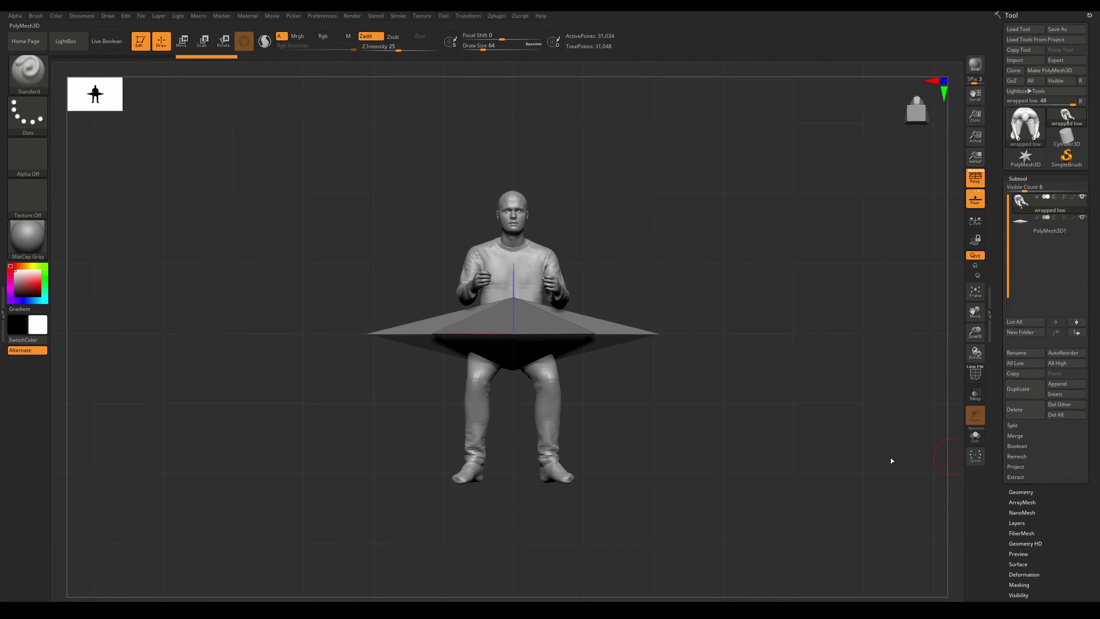
- Replace the inserted star subtool with the imported tutorial_Digi_Jack_Z_Clean.OBJ scan
{"action": "left_click", "coordinate": [1027, 232]}
{"action": "left_click", "coordinate": [1022, 61]}
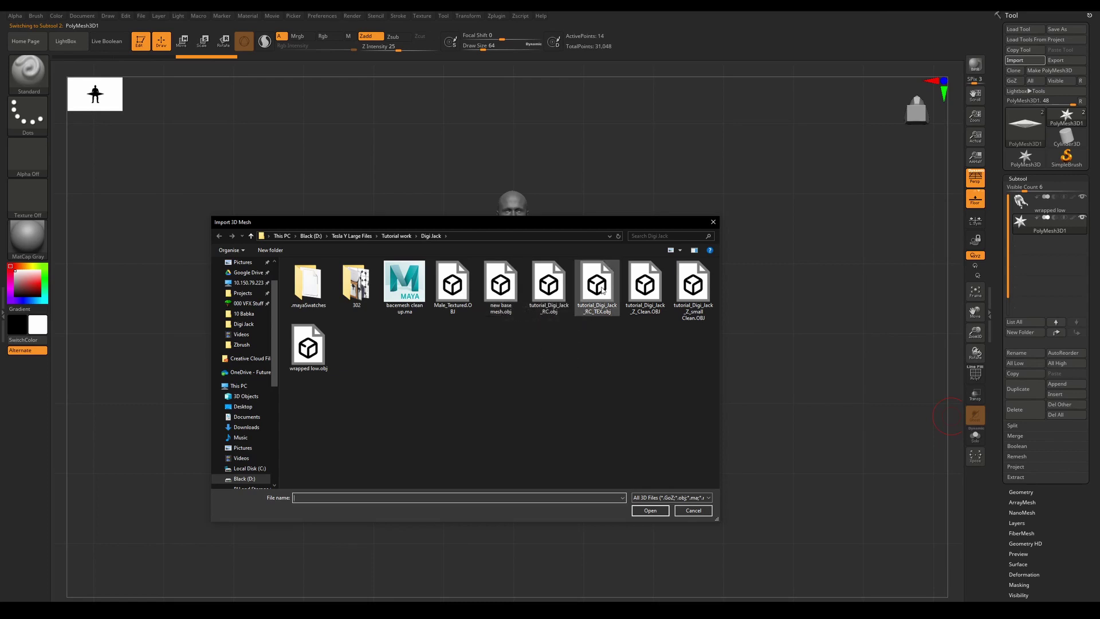
{"action": "left_click", "coordinate": [637, 291]}
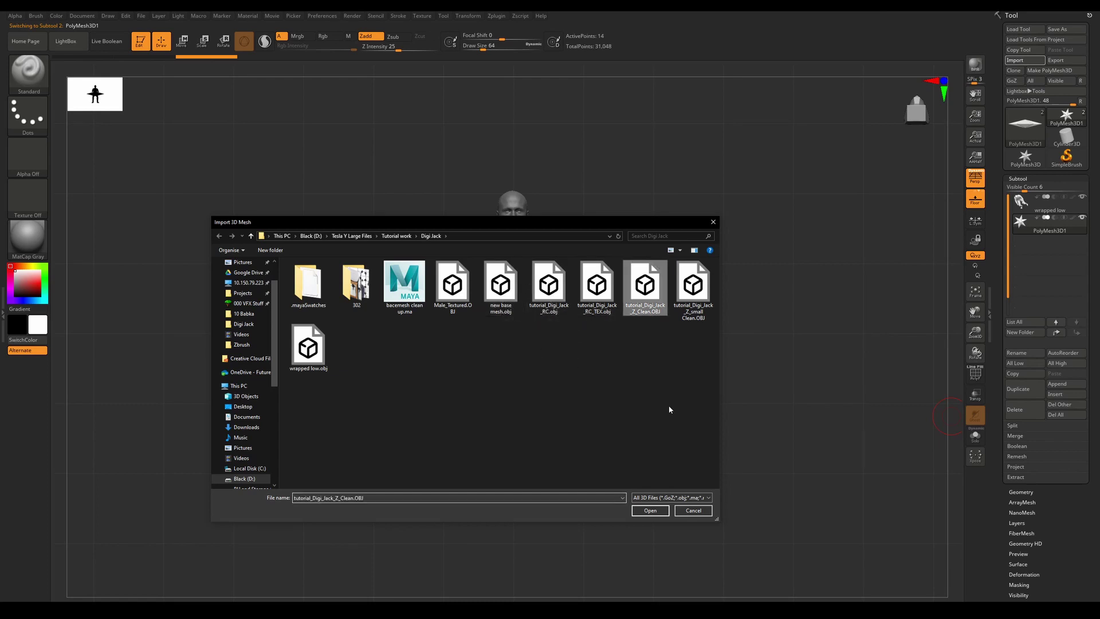
{"action": "left_click", "coordinate": [650, 511]}
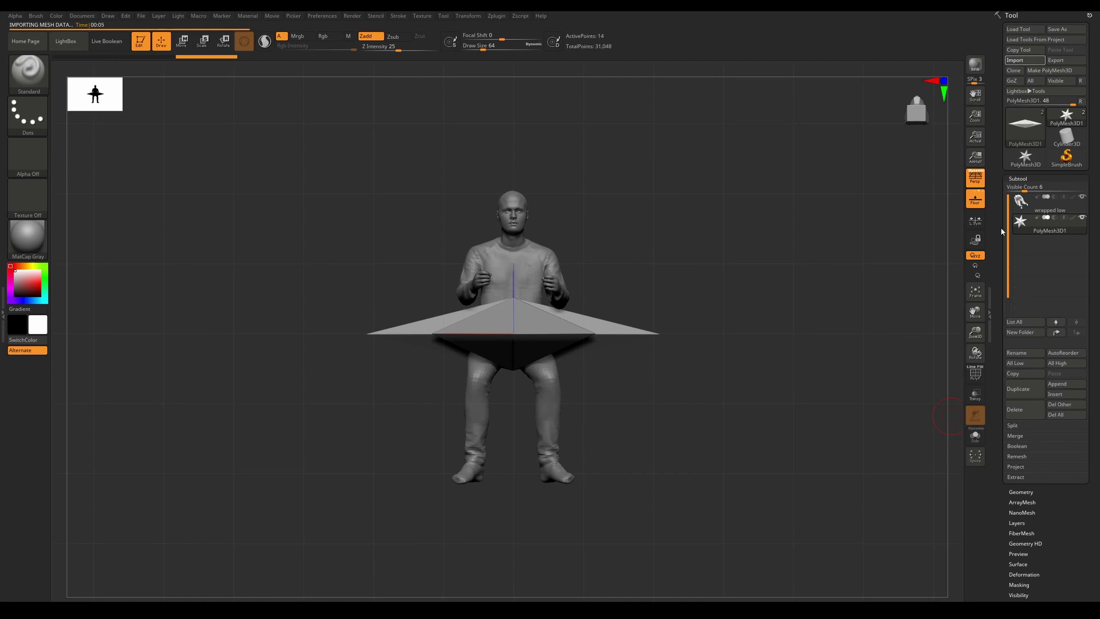
- Select the wrapped low subtool and isolate it with Solo mode
{"action": "left_click", "coordinate": [1025, 206]}
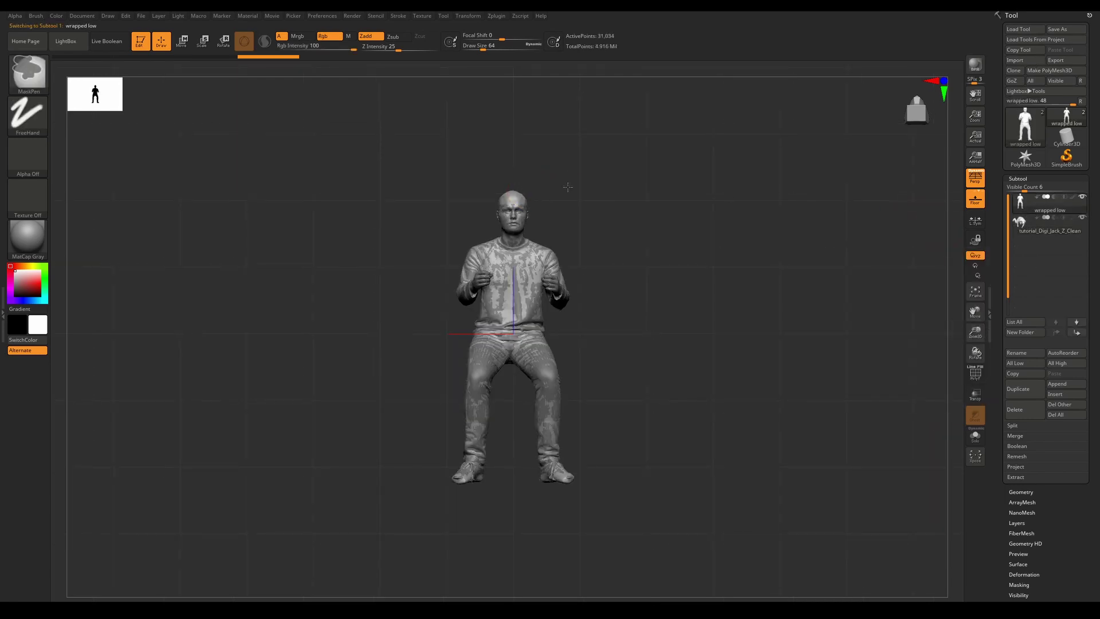
{"action": "right_click_drag", "start_coordinate": [568, 187], "coordinate": [776, 172], "text": "ctrl"}
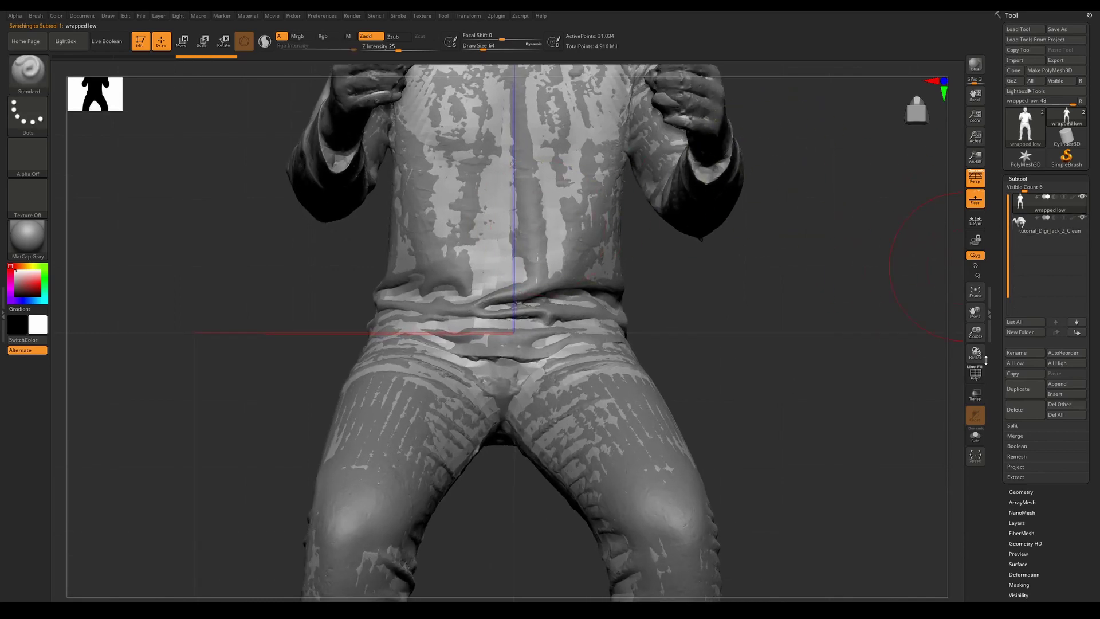
{"action": "left_click", "coordinate": [974, 437]}
- Paint a symmetrical MaskPen mask over the shirt's belly, sides and back up to the shoulder blades
{"action": "mouse_move", "coordinate": [509, 216]}
{"action": "left_mouse_down", "text": "ctrl"}
{"action": "mouse_move", "coordinate": [513, 246]}
{"action": "mouse_move", "coordinate": [401, 286]}
{"action": "left_mouse_up", "text": "ctrl"}
{"action": "right_click_drag", "start_coordinate": [413, 275], "coordinate": [619, 272]}
{"action": "left_click_drag", "start_coordinate": [619, 274], "coordinate": [694, 291], "text": "ctrl"}
{"action": "right_click_drag", "start_coordinate": [694, 291], "coordinate": [736, 280]}
{"action": "right_click_drag", "start_coordinate": [736, 221], "coordinate": [621, 392]}
{"action": "mouse_move", "coordinate": [622, 392]}
{"action": "left_mouse_down", "text": "ctrl"}
{"action": "mouse_move", "coordinate": [648, 320]}
{"action": "mouse_move", "coordinate": [630, 344]}
{"action": "mouse_move", "coordinate": [647, 270]}
{"action": "mouse_move", "coordinate": [690, 238]}
{"action": "mouse_move", "coordinate": [659, 246]}
{"action": "left_mouse_up", "text": "ctrl"}
{"action": "right_click_drag", "start_coordinate": [659, 246], "coordinate": [724, 245]}
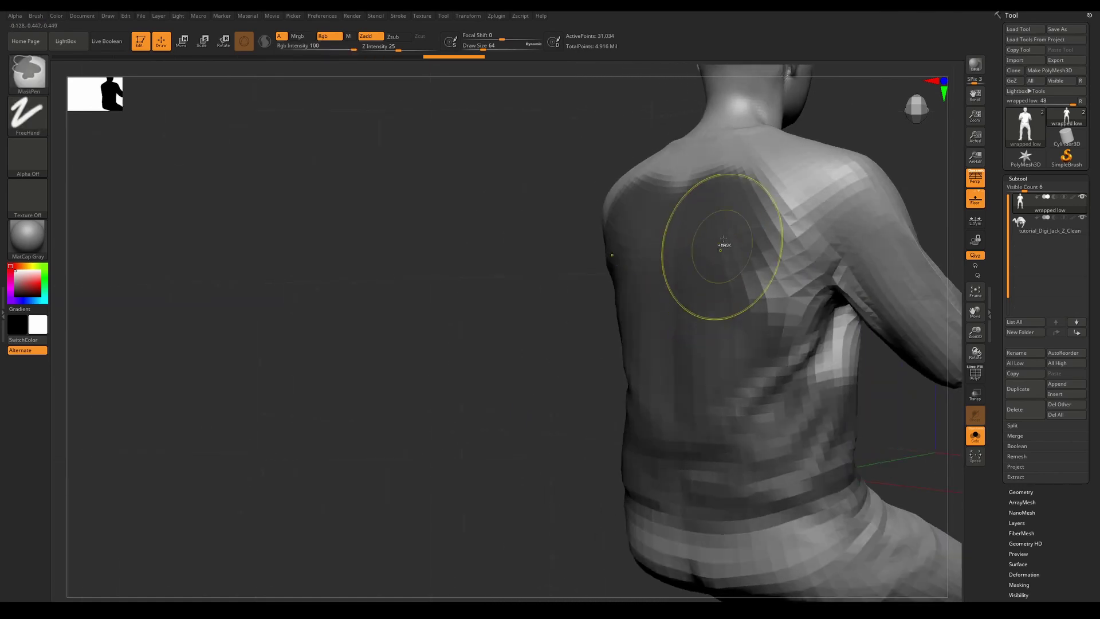
{"action": "left_click_drag", "start_coordinate": [724, 246], "coordinate": [731, 209], "text": "ctrl"}
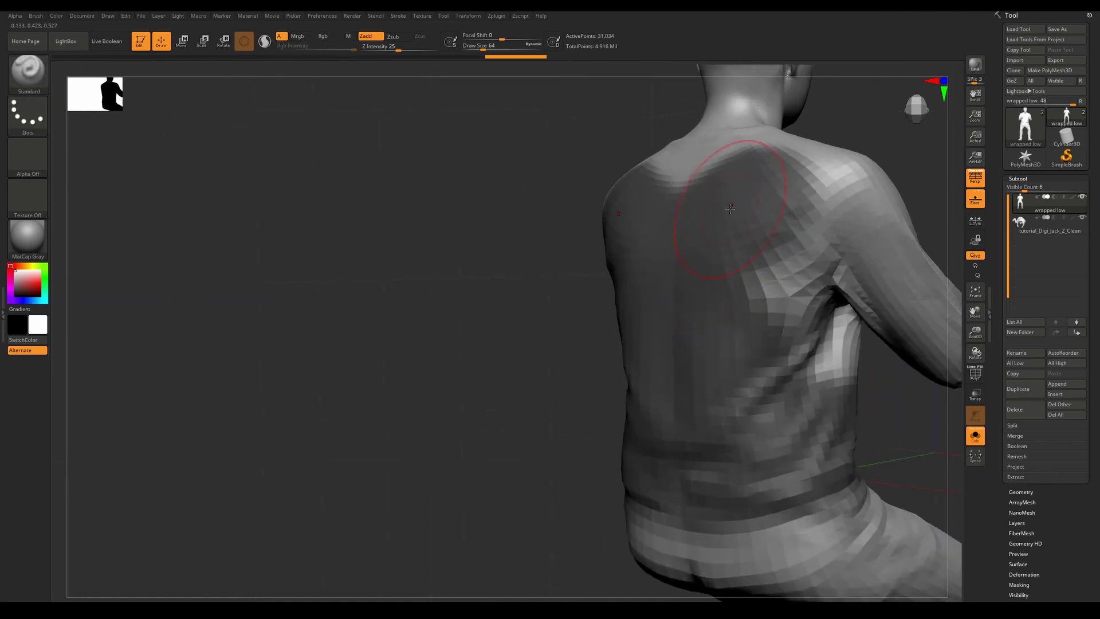
- Extend the mask over the shirt's chest up to the collar with a draw size of 51
{"action": "key", "text": "s"}
{"action": "key", "text": "s"}
{"action": "key", "text": "s"}
{"action": "mouse_move", "coordinate": [697, 209]}
{"action": "left_mouse_down"}
{"action": "mouse_move", "coordinate": [687, 210]}
{"action": "mouse_move", "coordinate": [705, 160]}
{"action": "mouse_move", "coordinate": [659, 172]}
{"action": "mouse_move", "coordinate": [653, 163]}
{"action": "mouse_move", "coordinate": [779, 147]}
{"action": "mouse_move", "coordinate": [767, 235]}
{"action": "mouse_move", "coordinate": [734, 238]}
{"action": "left_mouse_up"}
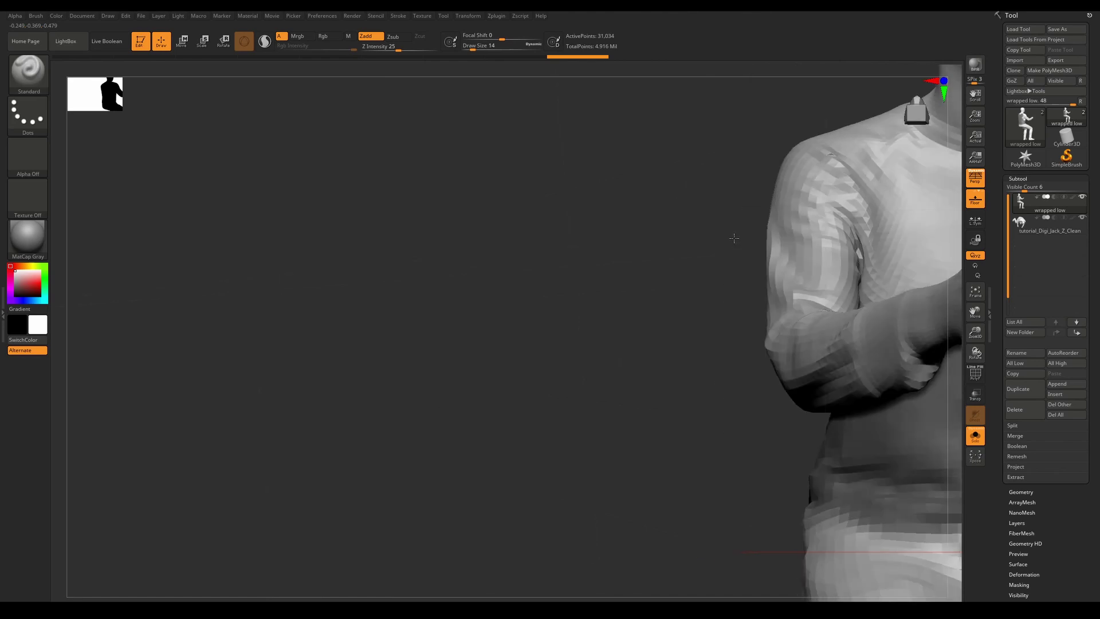
{"action": "left_click_drag", "start_coordinate": [569, 266], "coordinate": [578, 309]}
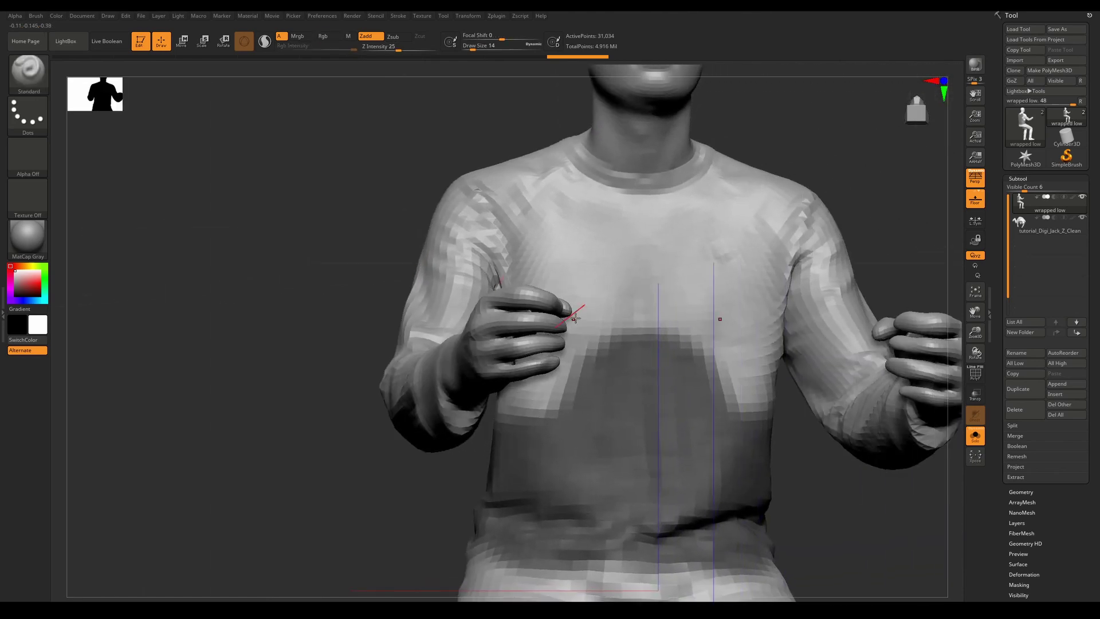
{"action": "mouse_move", "coordinate": [692, 319]}
{"action": "left_mouse_down", "text": "ctrl"}
{"action": "mouse_move", "coordinate": [630, 240]}
{"action": "mouse_move", "coordinate": [642, 194]}
{"action": "mouse_move", "coordinate": [723, 394]}
{"action": "mouse_move", "coordinate": [788, 298]}
{"action": "left_mouse_up", "text": "ctrl"}
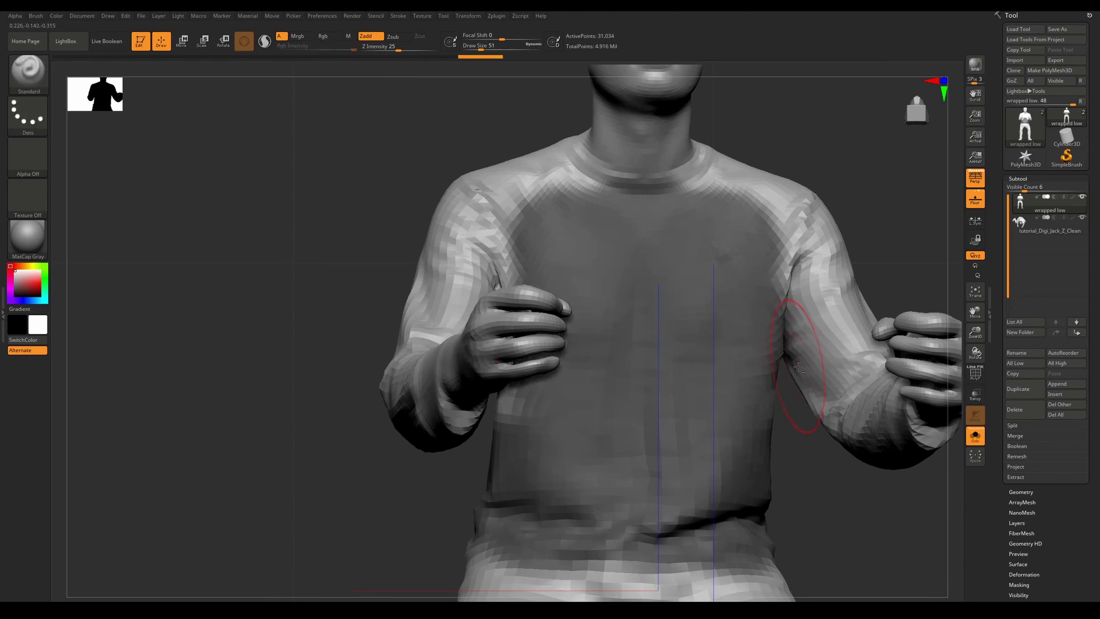
{"action": "left_click_drag", "start_coordinate": [830, 455], "coordinate": [670, 447]}
- Mask the torso's sides, the forearm sleeves, the neck and the face out across the cheeks to the ears
{"action": "mouse_move", "coordinate": [781, 355]}
{"action": "left_mouse_down", "text": "ctrl"}
{"action": "mouse_move", "coordinate": [802, 332]}
{"action": "mouse_move", "coordinate": [670, 410]}
{"action": "mouse_move", "coordinate": [609, 401]}
{"action": "mouse_move", "coordinate": [709, 382]}
{"action": "mouse_move", "coordinate": [656, 401]}
{"action": "mouse_move", "coordinate": [767, 406]}
{"action": "left_mouse_up", "text": "ctrl"}
{"action": "left_click_drag", "start_coordinate": [744, 283], "coordinate": [739, 332]}
{"action": "mouse_move", "coordinate": [744, 439]}
{"action": "left_mouse_down", "text": "ctrl"}
{"action": "mouse_move", "coordinate": [713, 471]}
{"action": "mouse_move", "coordinate": [516, 430]}
{"action": "mouse_move", "coordinate": [487, 452]}
{"action": "left_mouse_up", "text": "ctrl"}
{"action": "mouse_move", "coordinate": [638, 257]}
{"action": "left_mouse_down", "text": "shift"}
{"action": "mouse_move", "coordinate": [527, 247]}
{"action": "mouse_move", "coordinate": [533, 125]}
{"action": "mouse_move", "coordinate": [525, 249]}
{"action": "mouse_move", "coordinate": [519, 172]}
{"action": "mouse_move", "coordinate": [521, 213]}
{"action": "left_mouse_up", "text": "shift"}
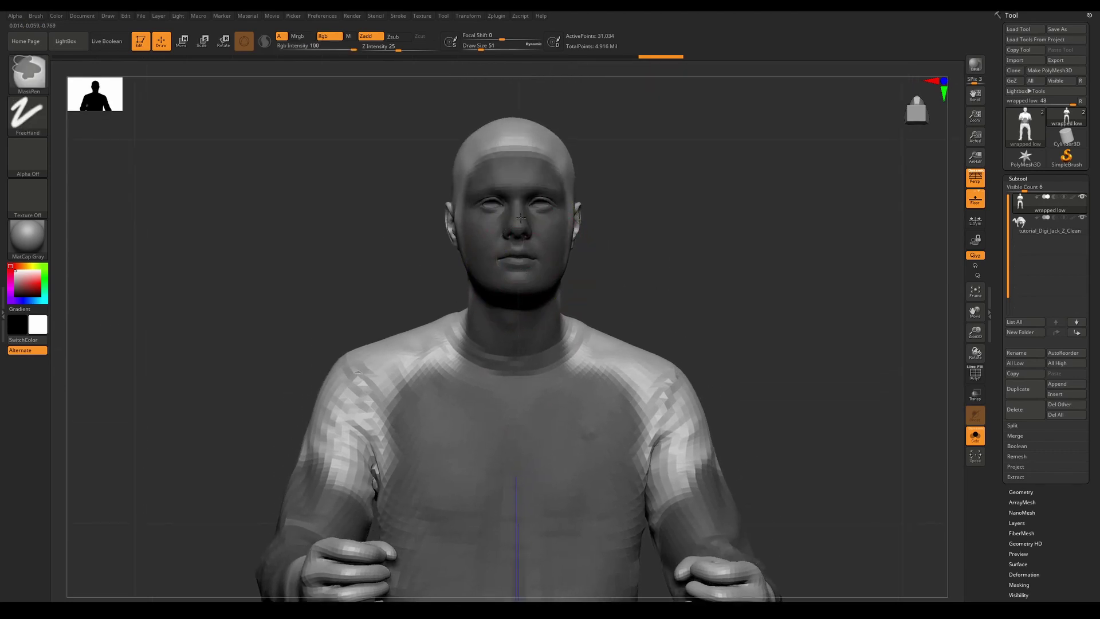
{"action": "left_click_drag", "start_coordinate": [688, 246], "coordinate": [559, 246]}
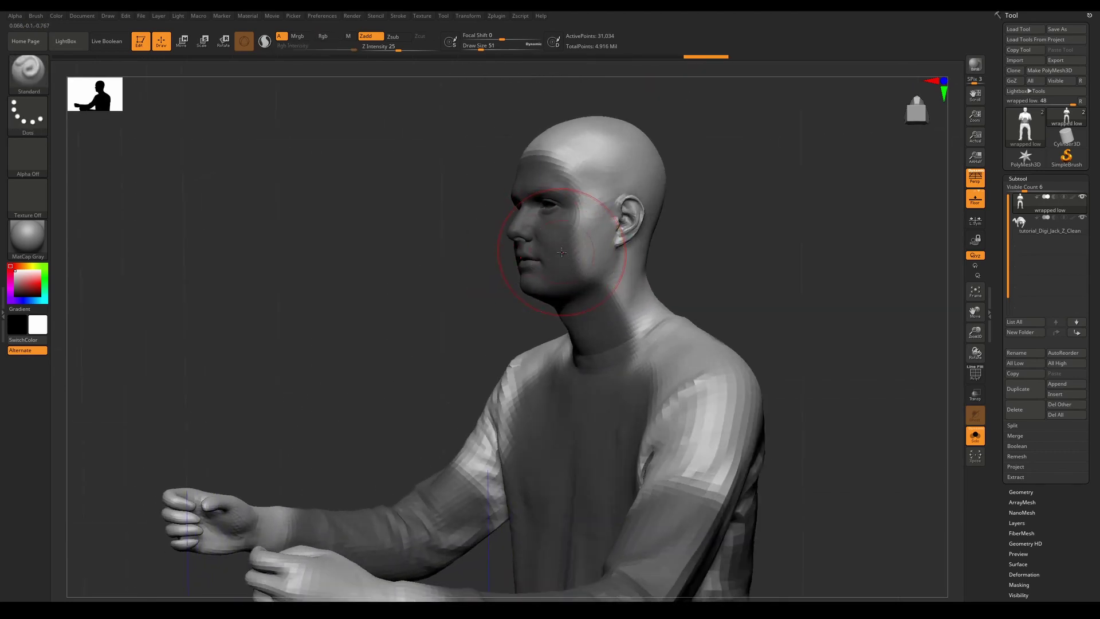
{"action": "mouse_move", "coordinate": [582, 257]}
{"action": "left_mouse_down", "text": "ctrl"}
{"action": "mouse_move", "coordinate": [633, 226]}
{"action": "mouse_move", "coordinate": [627, 195]}
{"action": "mouse_move", "coordinate": [575, 192]}
{"action": "mouse_move", "coordinate": [604, 247]}
{"action": "mouse_move", "coordinate": [590, 241]}
{"action": "left_mouse_up", "text": "ctrl"}
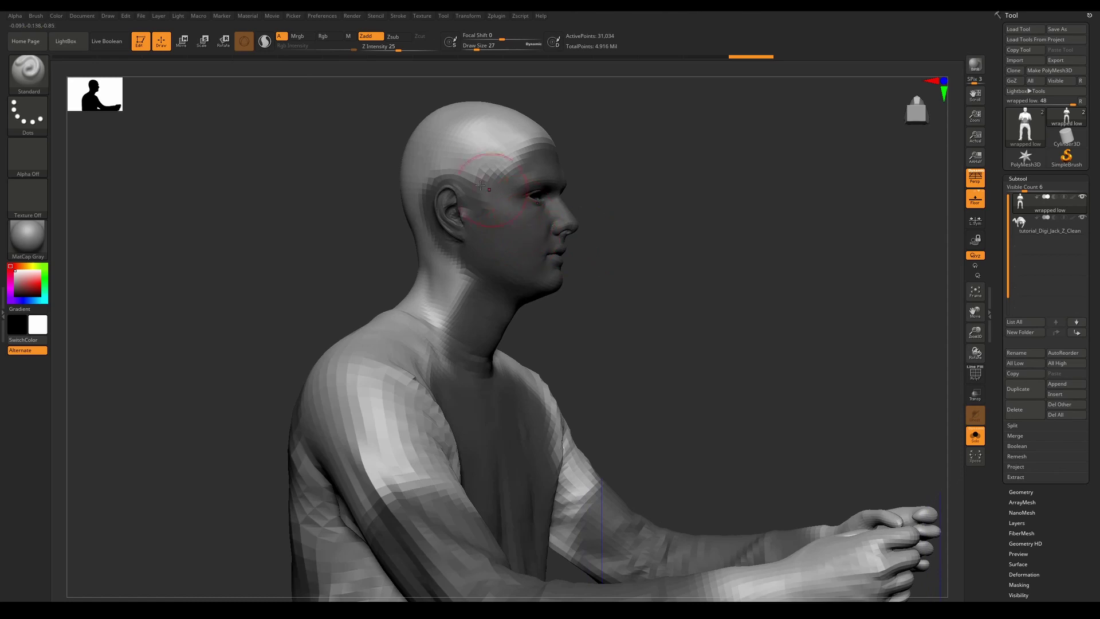
- Erase the mask from the ears, temples and upper forehead with a draw size of 27 to follow the hairline
{"action": "key", "text": "ctrl+shift"}
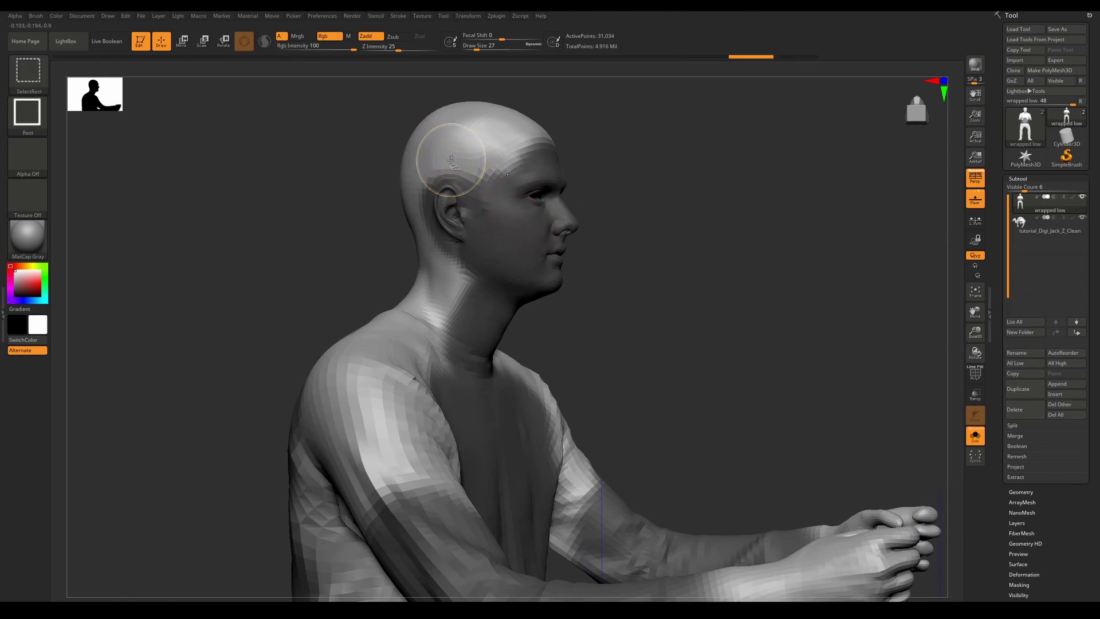
{"action": "left_click", "coordinate": [454, 164], "text": "ctrl+shift"}
{"action": "left_click", "coordinate": [461, 166], "text": "ctrl+shift"}
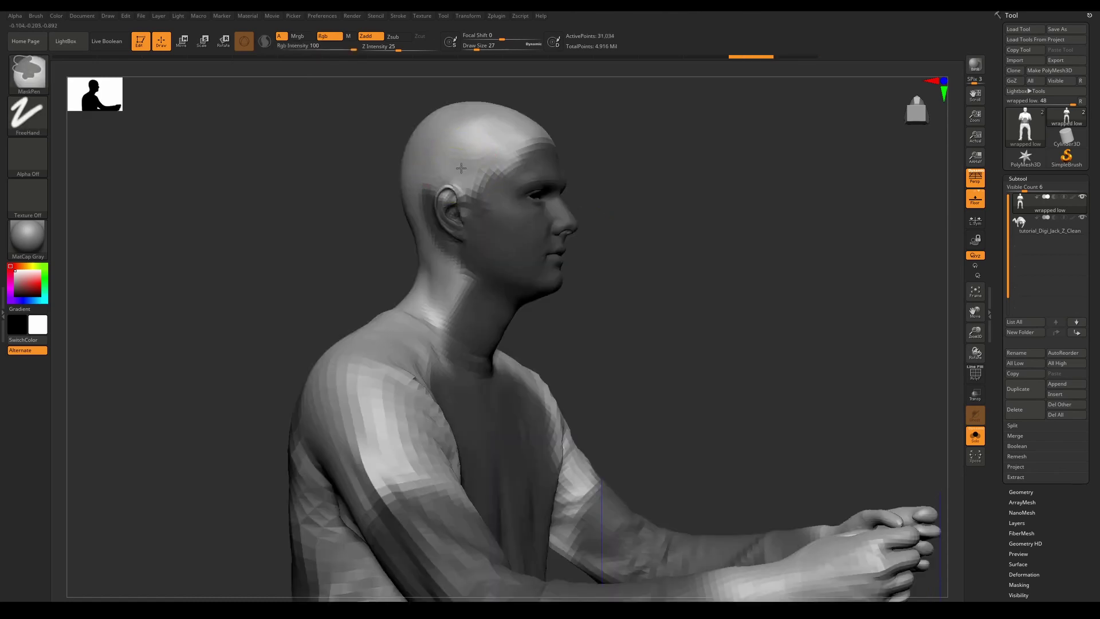
{"action": "left_click_drag", "start_coordinate": [461, 168], "coordinate": [527, 135], "text": "ctrl+alt"}
{"action": "right_click_drag", "start_coordinate": [536, 133], "coordinate": [507, 137]}
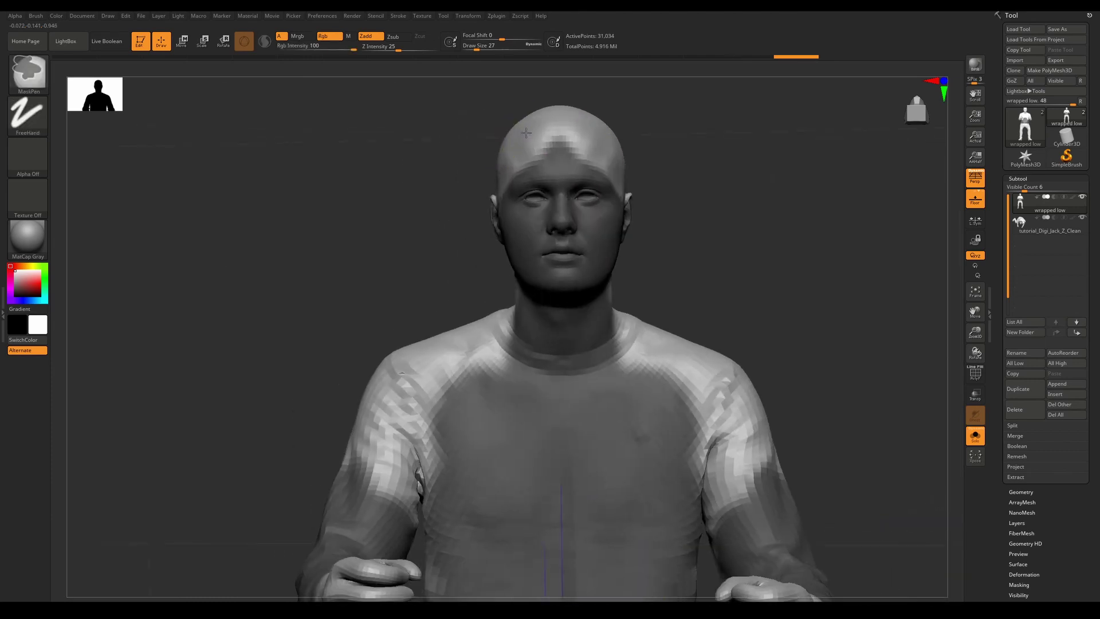
{"action": "left_click_drag", "start_coordinate": [526, 133], "coordinate": [567, 157], "text": "ctrl+alt"}
{"action": "right_click_drag", "start_coordinate": [565, 158], "coordinate": [589, 172]}
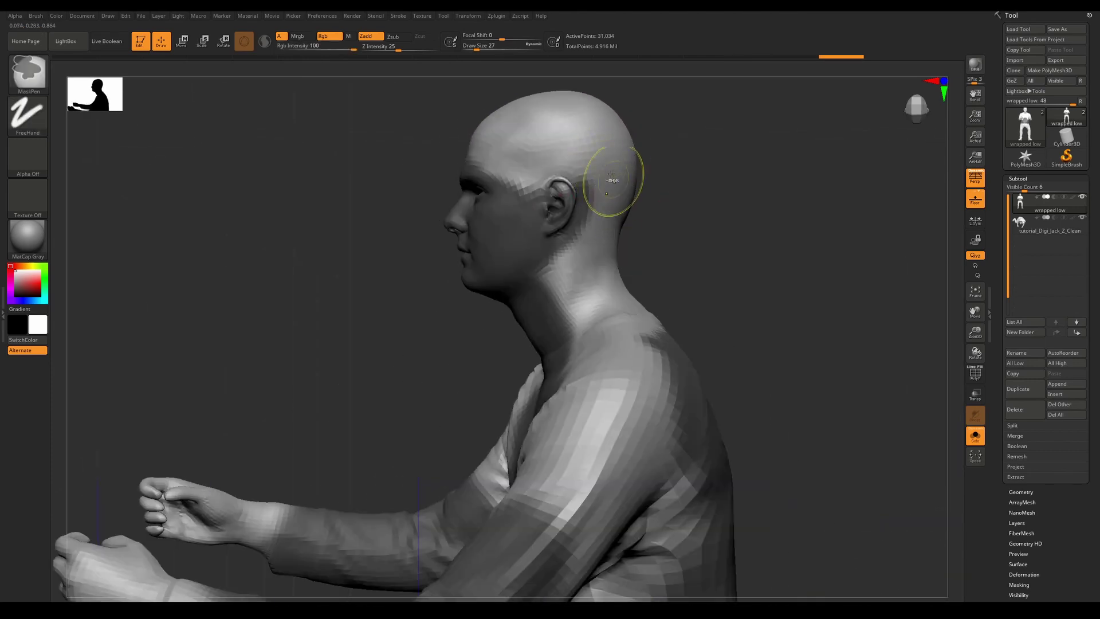
- Set the draw size to 49 and mask the shirt's shoulders and upper arms from the front, sides and back
{"action": "mouse_move", "coordinate": [553, 295]}
{"action": "right_mouse_down"}
{"action": "mouse_move", "coordinate": [606, 314]}
{"action": "mouse_move", "coordinate": [611, 292]}
{"action": "right_mouse_up"}
{"action": "type", "text": "s"}
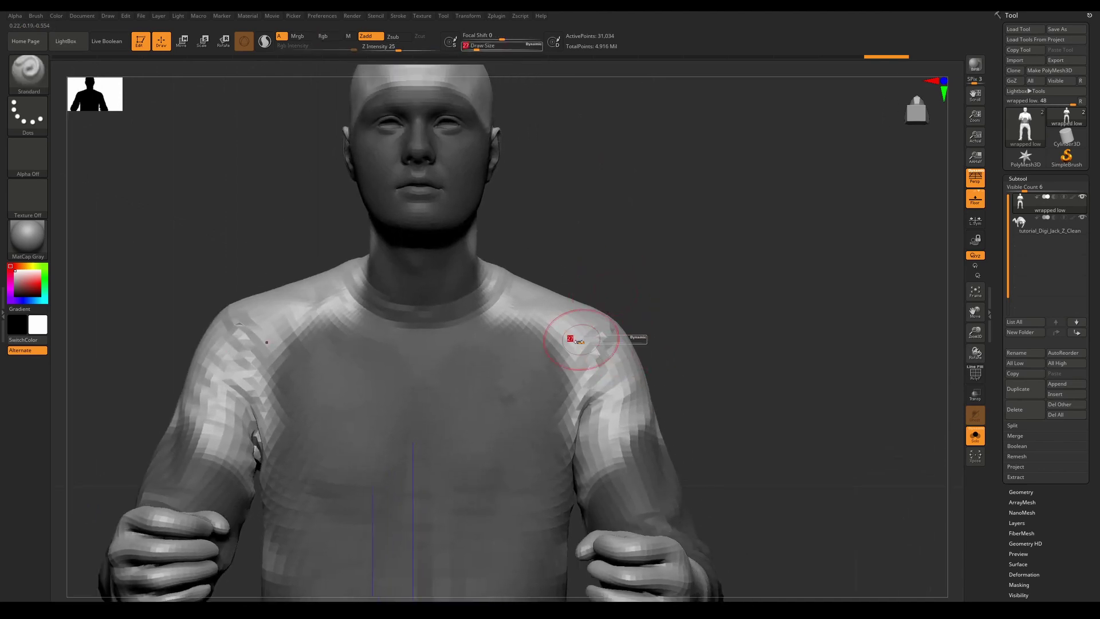
{"action": "type", "text": "49"}
{"action": "key", "text": "Return"}
{"action": "mouse_move", "coordinate": [582, 356]}
{"action": "left_mouse_down", "text": "ctrl"}
{"action": "mouse_move", "coordinate": [596, 327]}
{"action": "mouse_move", "coordinate": [585, 296]}
{"action": "left_mouse_up", "text": "ctrl"}
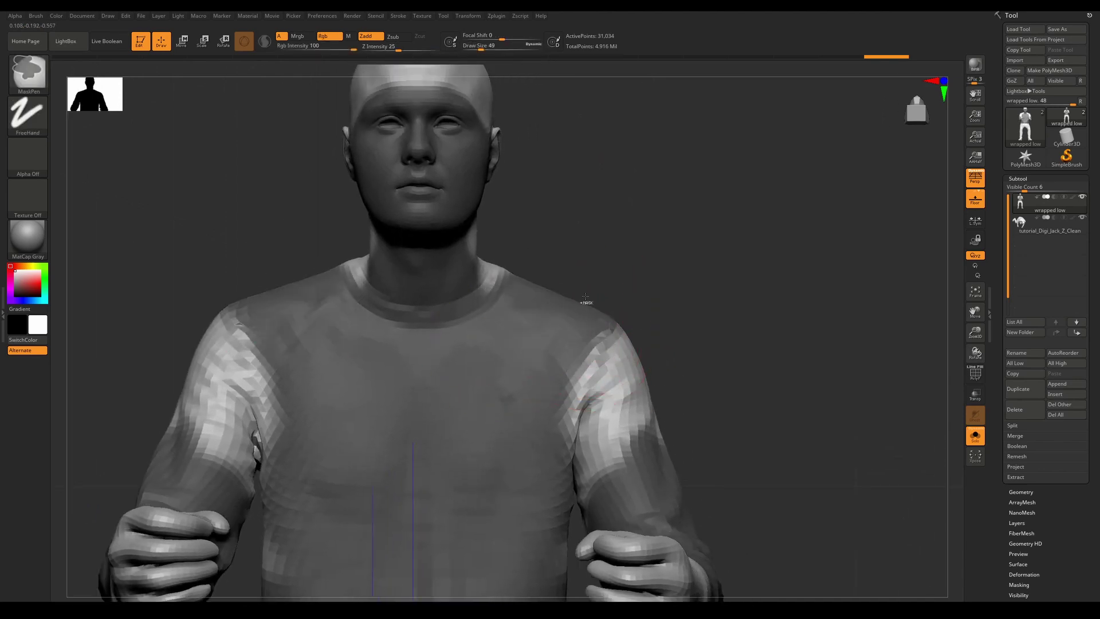
{"action": "right_click_drag", "start_coordinate": [586, 297], "coordinate": [561, 330]}
{"action": "mouse_move", "coordinate": [595, 315]}
{"action": "left_mouse_down", "text": "ctrl"}
{"action": "mouse_move", "coordinate": [627, 350]}
{"action": "mouse_move", "coordinate": [607, 433]}
{"action": "left_mouse_up", "text": "ctrl"}
{"action": "mouse_move", "coordinate": [644, 390]}
{"action": "right_mouse_down"}
{"action": "mouse_move", "coordinate": [618, 369]}
{"action": "mouse_move", "coordinate": [572, 360]}
{"action": "right_mouse_up"}
{"action": "mouse_move", "coordinate": [689, 317]}
{"action": "left_mouse_down", "text": "ctrl"}
{"action": "mouse_move", "coordinate": [698, 414]}
{"action": "mouse_move", "coordinate": [681, 458]}
{"action": "left_mouse_up", "text": "ctrl"}
{"action": "mouse_move", "coordinate": [651, 447]}
{"action": "right_mouse_down"}
{"action": "mouse_move", "coordinate": [695, 417]}
{"action": "mouse_move", "coordinate": [585, 453]}
{"action": "mouse_move", "coordinate": [611, 491]}
{"action": "mouse_move", "coordinate": [612, 448]}
{"action": "right_mouse_up"}
{"action": "mouse_move", "coordinate": [533, 287]}
{"action": "left_mouse_down", "text": "ctrl"}
{"action": "mouse_move", "coordinate": [544, 287]}
{"action": "mouse_move", "coordinate": [576, 463]}
{"action": "left_mouse_up", "text": "ctrl"}
- Mask both trouser legs from the hips down to the ankles
{"action": "mouse_move", "coordinate": [574, 451]}
{"action": "left_mouse_down"}
{"action": "mouse_move", "coordinate": [543, 437]}
{"action": "mouse_move", "coordinate": [567, 321]}
{"action": "left_mouse_up"}
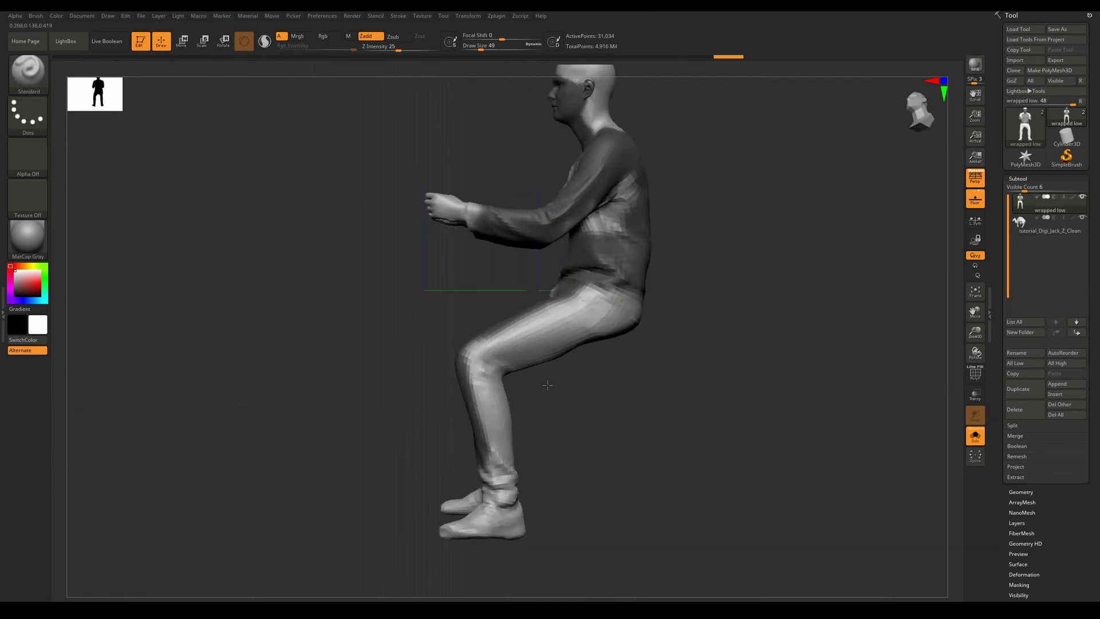
{"action": "key", "text": "ctrl"}
{"action": "mouse_move", "coordinate": [613, 275]}
{"action": "left_mouse_down", "text": "ctrl"}
{"action": "mouse_move", "coordinate": [485, 370]}
{"action": "mouse_move", "coordinate": [489, 436]}
{"action": "mouse_move", "coordinate": [496, 338]}
{"action": "mouse_move", "coordinate": [501, 467]}
{"action": "left_mouse_up", "text": "ctrl"}
{"action": "mouse_move", "coordinate": [446, 444]}
{"action": "left_mouse_down"}
{"action": "mouse_move", "coordinate": [527, 442]}
{"action": "mouse_move", "coordinate": [503, 459]}
{"action": "mouse_move", "coordinate": [507, 493]}
{"action": "mouse_move", "coordinate": [504, 474]}
{"action": "mouse_move", "coordinate": [536, 436]}
{"action": "mouse_move", "coordinate": [541, 484]}
{"action": "mouse_move", "coordinate": [530, 378]}
{"action": "left_mouse_up"}
{"action": "mouse_move", "coordinate": [579, 410]}
{"action": "left_mouse_down"}
{"action": "mouse_move", "coordinate": [507, 411]}
{"action": "mouse_move", "coordinate": [552, 395]}
{"action": "mouse_move", "coordinate": [447, 412]}
{"action": "mouse_move", "coordinate": [558, 493]}
{"action": "mouse_move", "coordinate": [448, 387]}
{"action": "mouse_move", "coordinate": [400, 378]}
{"action": "mouse_move", "coordinate": [449, 363]}
{"action": "mouse_move", "coordinate": [453, 349]}
{"action": "mouse_move", "coordinate": [448, 388]}
{"action": "left_mouse_up"}
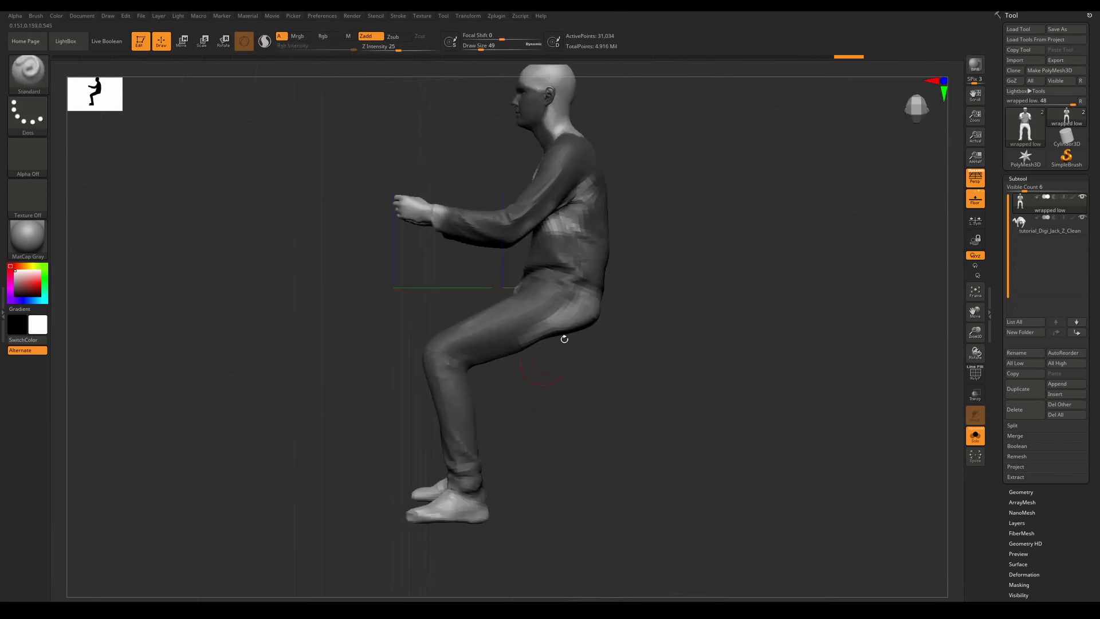
- Blur the painted mask and invert it
{"action": "mouse_move", "coordinate": [676, 257]}
{"action": "left_mouse_down"}
{"action": "mouse_move", "coordinate": [648, 263]}
{"action": "mouse_move", "coordinate": [692, 253]}
{"action": "mouse_move", "coordinate": [670, 273]}
{"action": "mouse_move", "coordinate": [671, 293]}
{"action": "mouse_move", "coordinate": [579, 275]}
{"action": "mouse_move", "coordinate": [602, 240]}
{"action": "mouse_move", "coordinate": [587, 231]}
{"action": "left_mouse_up"}
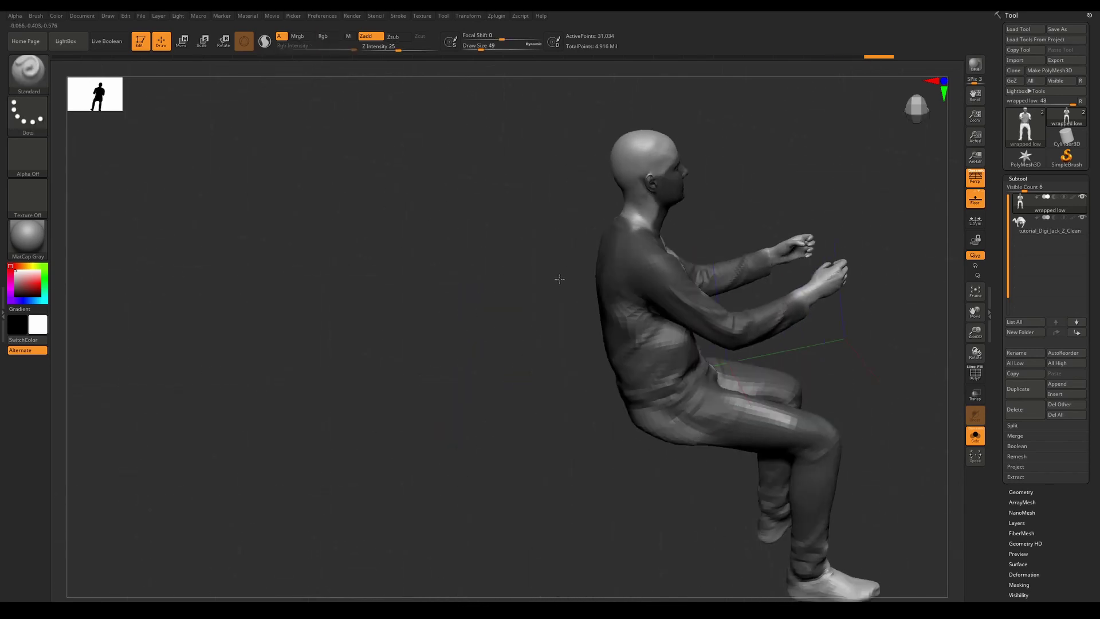
{"action": "left_click_drag", "start_coordinate": [559, 279], "coordinate": [589, 256]}
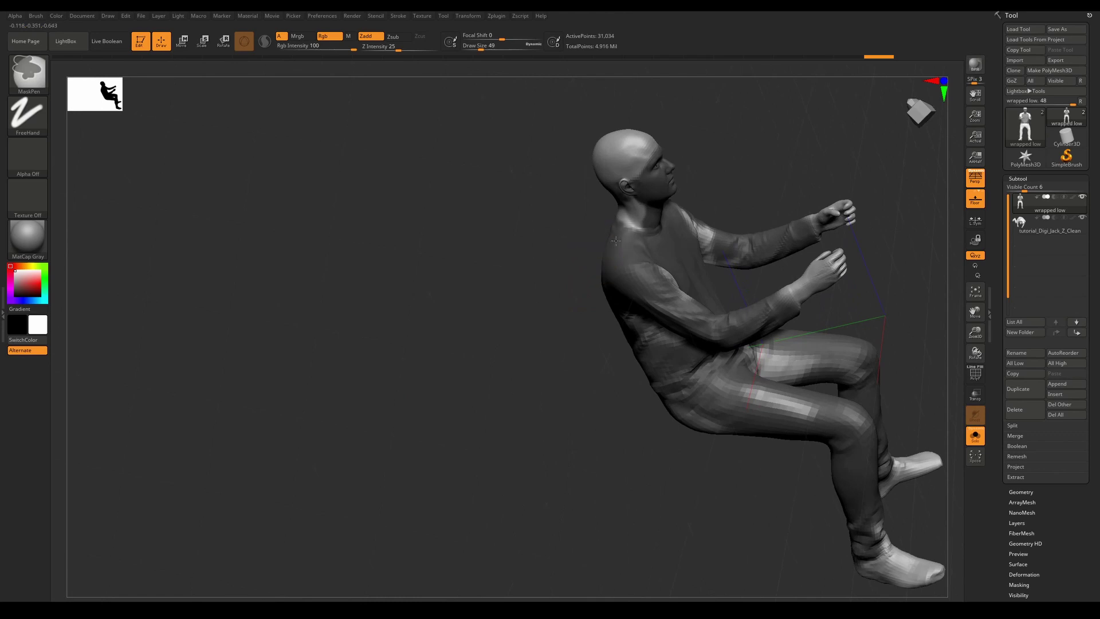
{"action": "left_click", "coordinate": [1012, 585]}
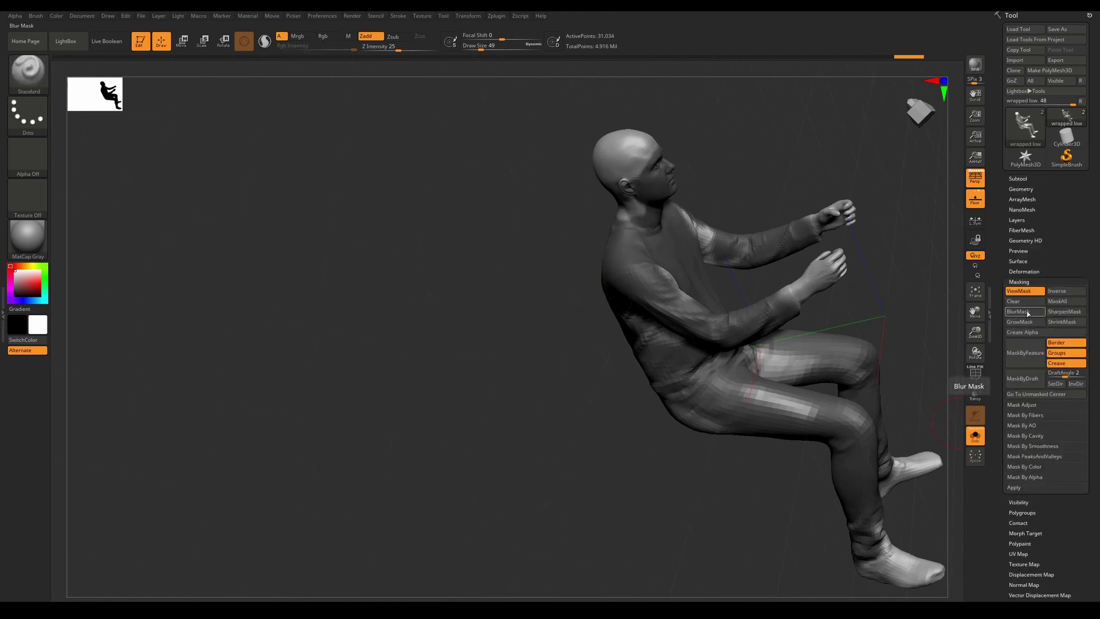
{"action": "left_click", "coordinate": [1012, 312]}
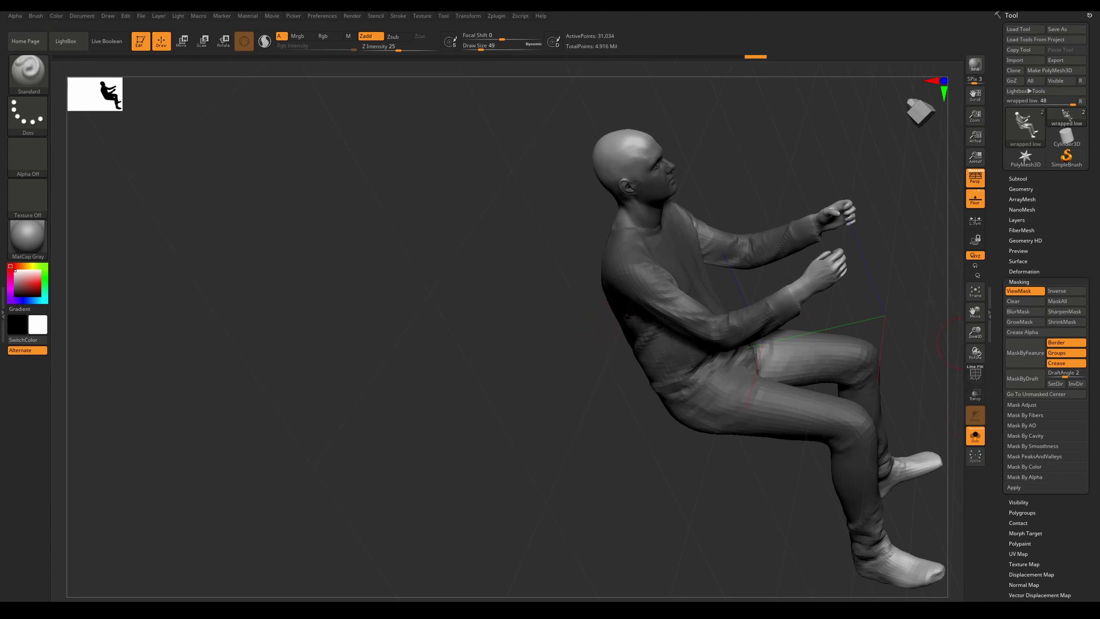
{"action": "key", "text": "ctrl"}
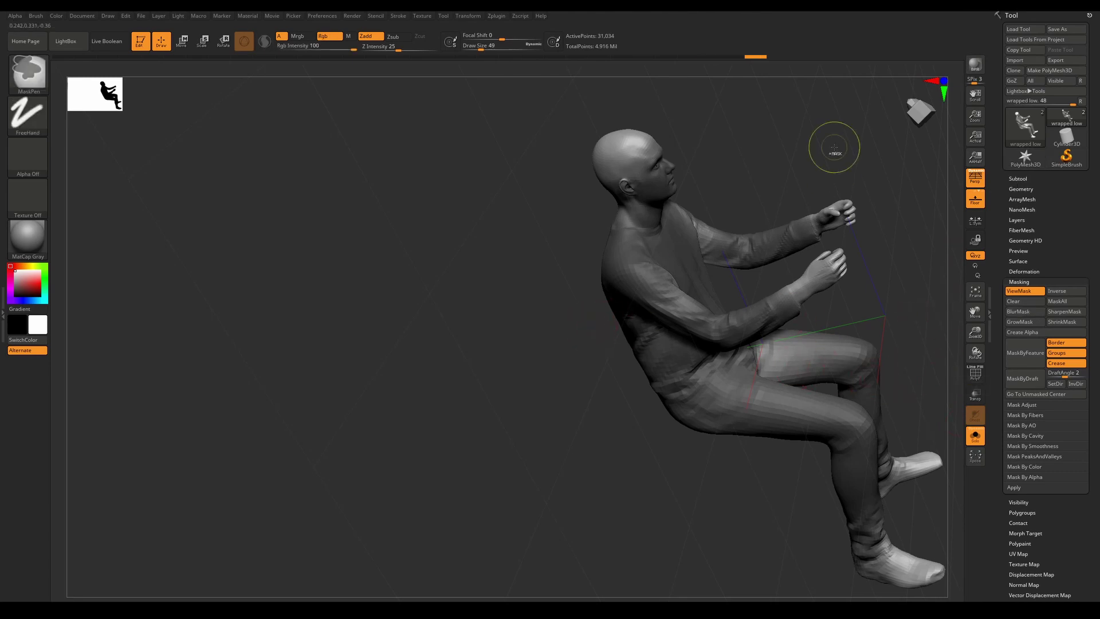
{"action": "left_click_drag", "start_coordinate": [834, 147], "coordinate": [889, 167], "text": "ctrl"}
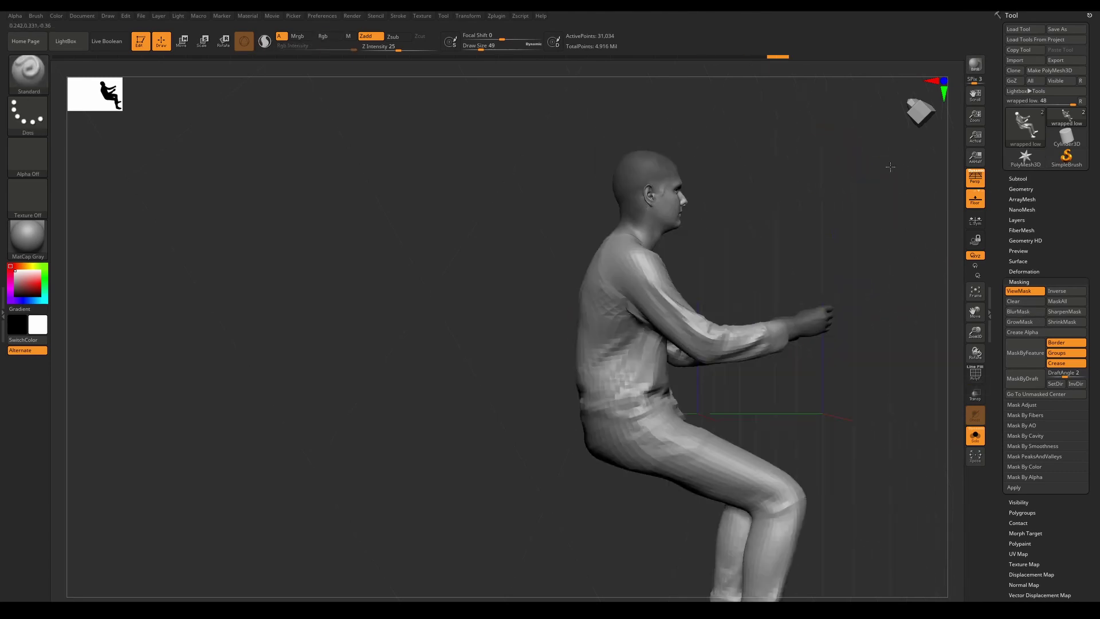
- Project the high-resolution scan's details onto the unmasked areas of the wrapped mesh with ProjectAll
{"action": "left_click", "coordinate": [1015, 178]}
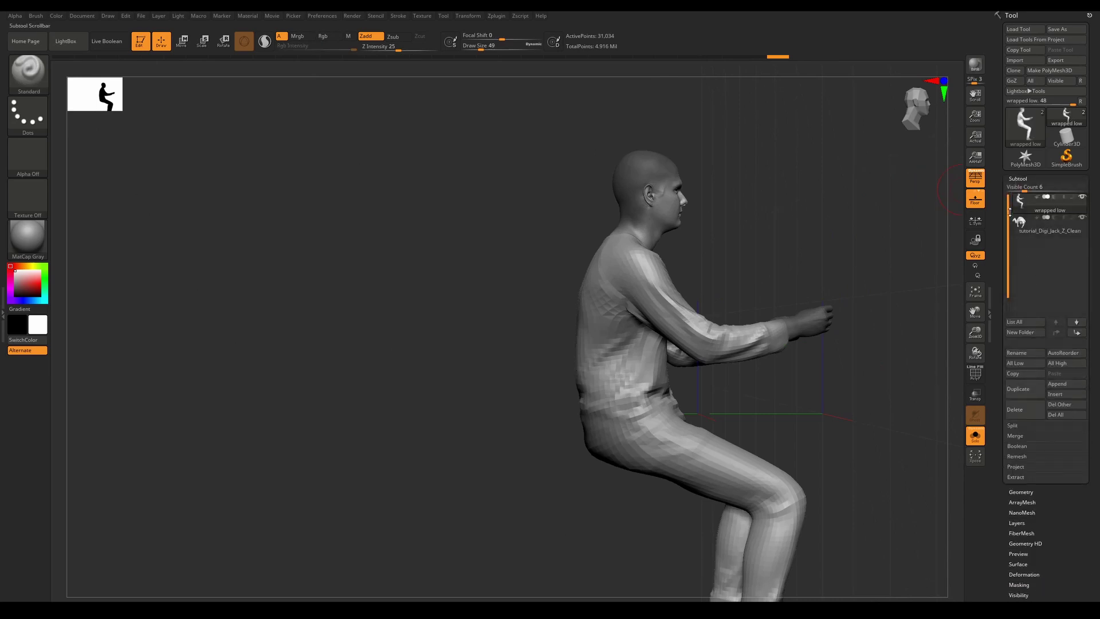
{"action": "left_click", "coordinate": [1017, 467]}
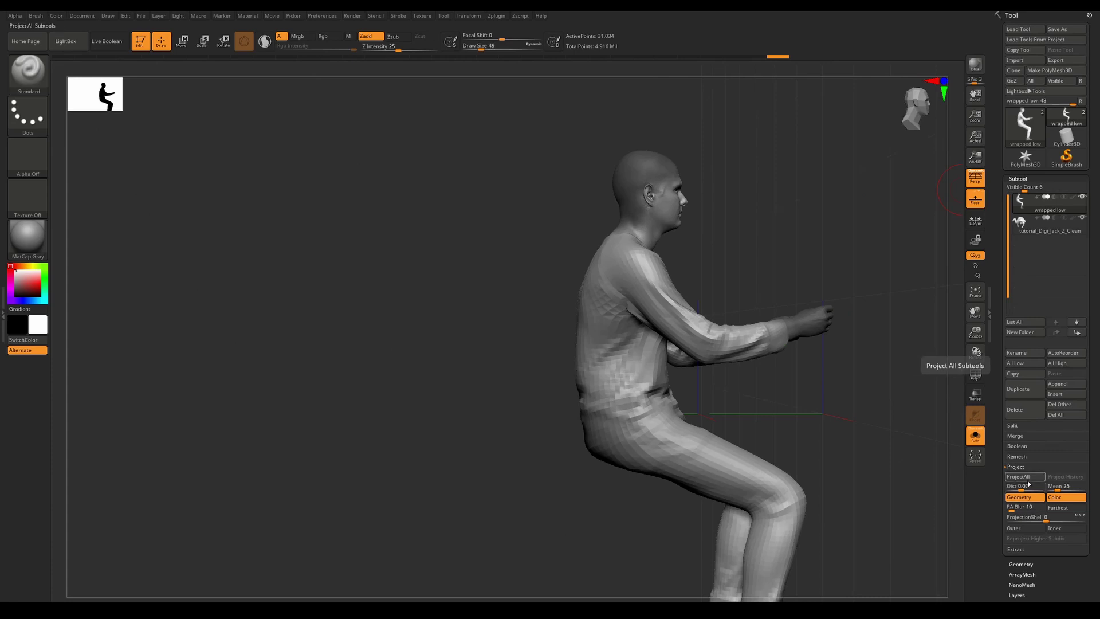
{"action": "left_click", "coordinate": [1027, 480]}
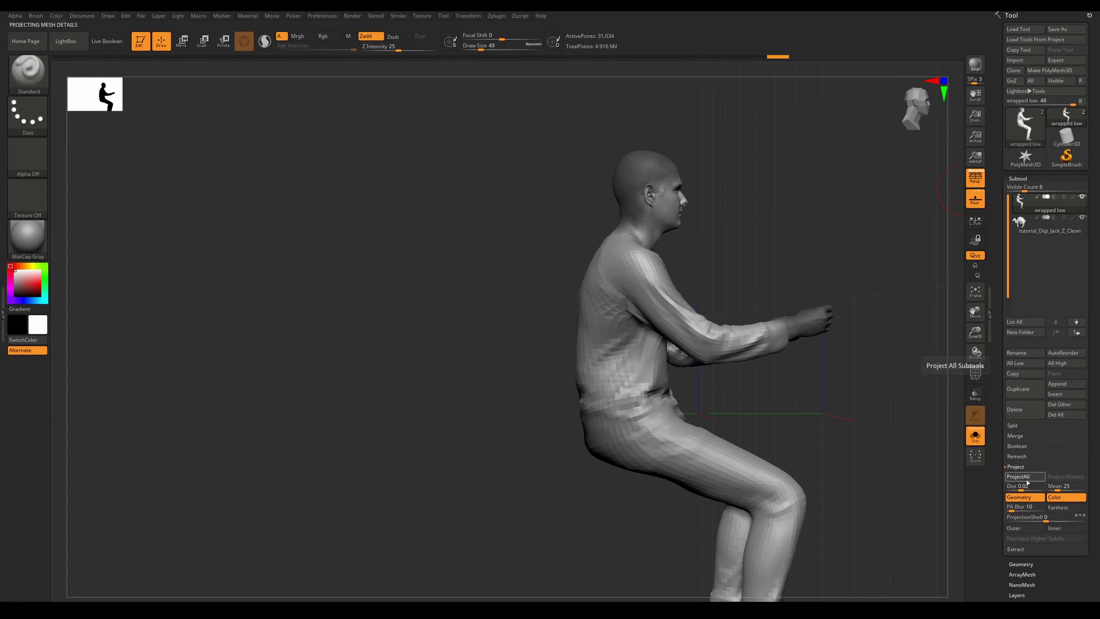
{"action": "left_click_drag", "start_coordinate": [871, 431], "coordinate": [836, 432]}
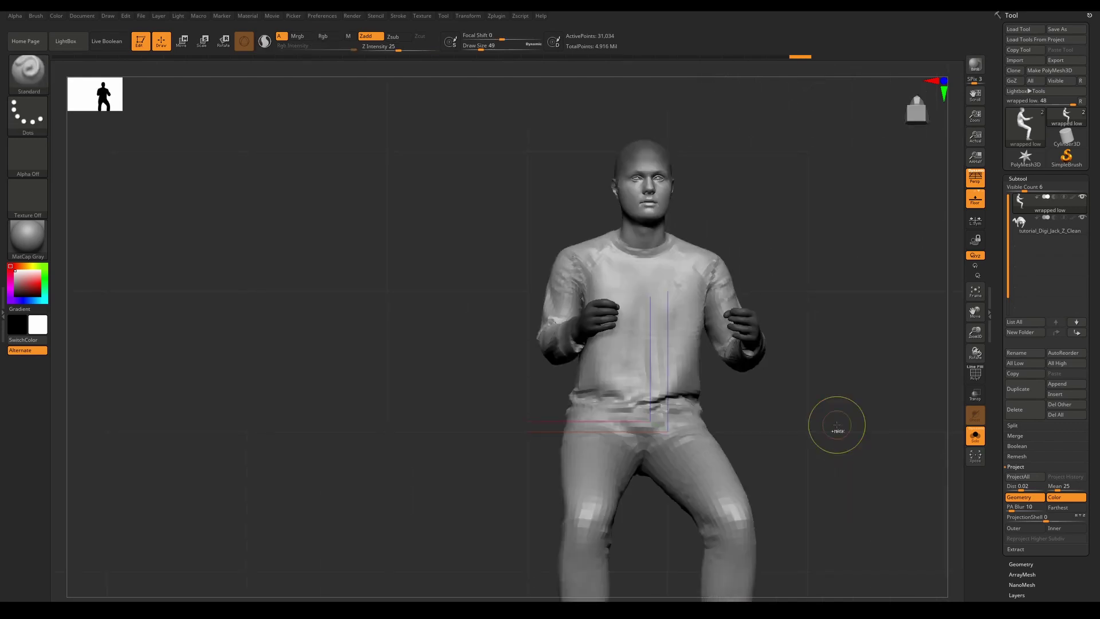
- Make the masked head and hand areas a separate polygroup with the mask cleared, and display the mesh with PolyFrame
{"action": "left_click", "coordinate": [834, 356], "text": "ctrl"}
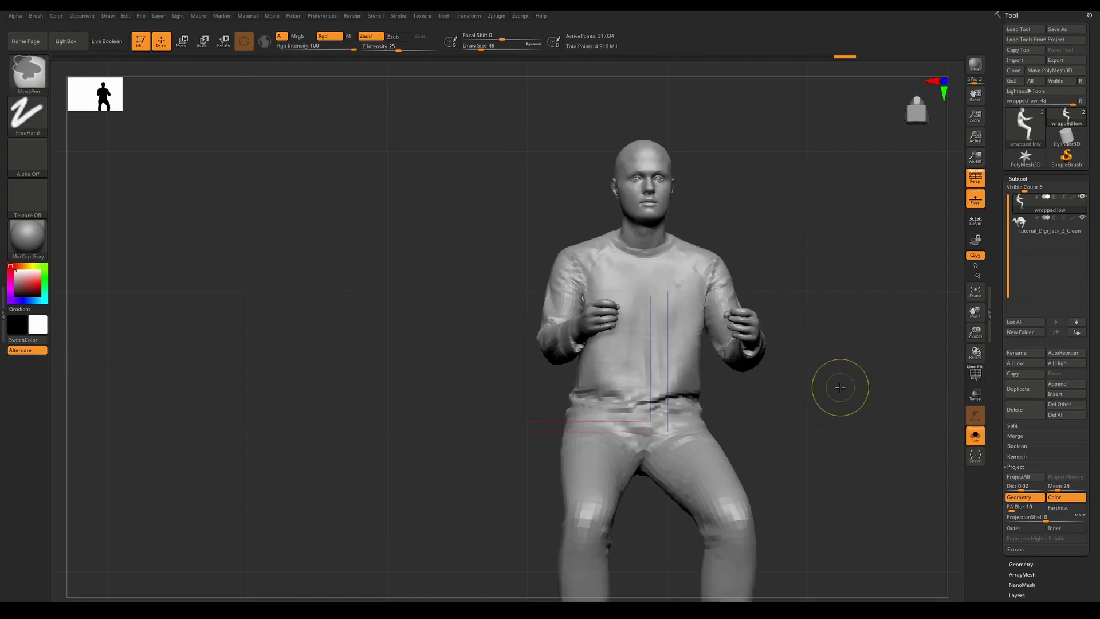
{"action": "left_click", "coordinate": [840, 385], "text": "ctrl"}
{"action": "left_click", "coordinate": [973, 378]}
{"action": "left_click_drag", "start_coordinate": [892, 378], "coordinate": [802, 387]}
{"action": "key", "text": "ctrl+shift"}
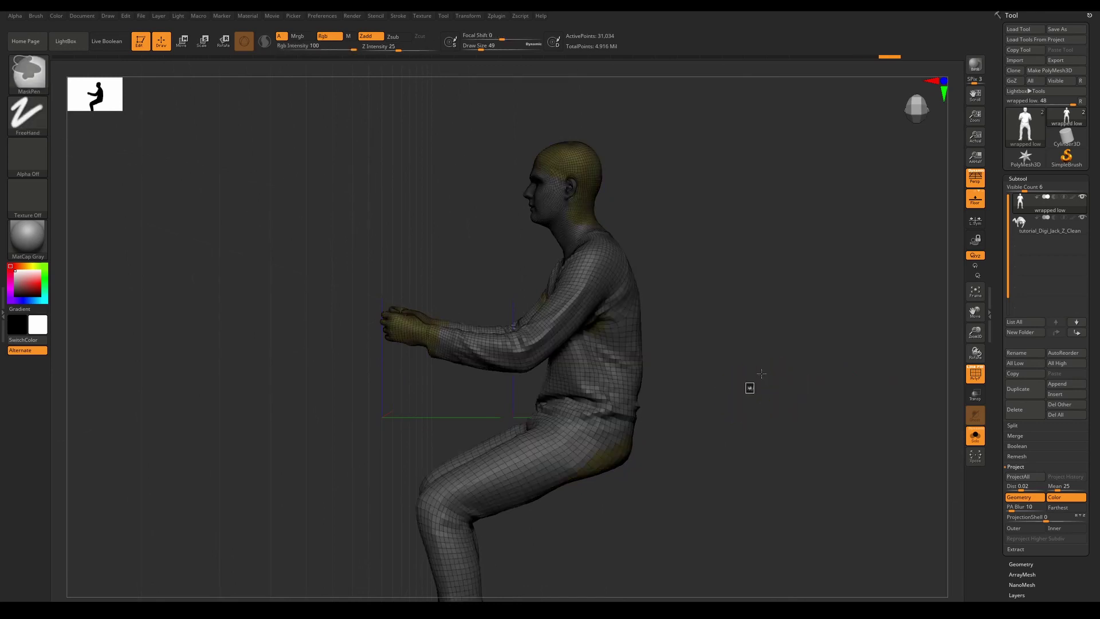
{"action": "left_click", "coordinate": [774, 355], "text": "ctrl"}
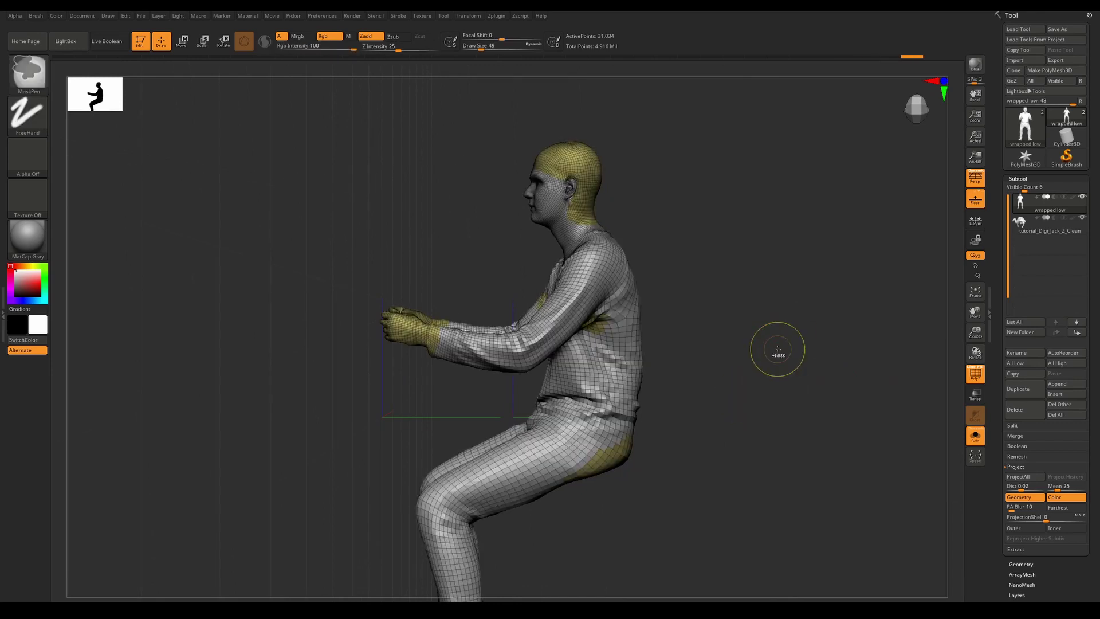
- Divide the wrapped mesh up to subdivision level 4 and step it back down to level 2
{"action": "key", "text": "ctrl+d"}
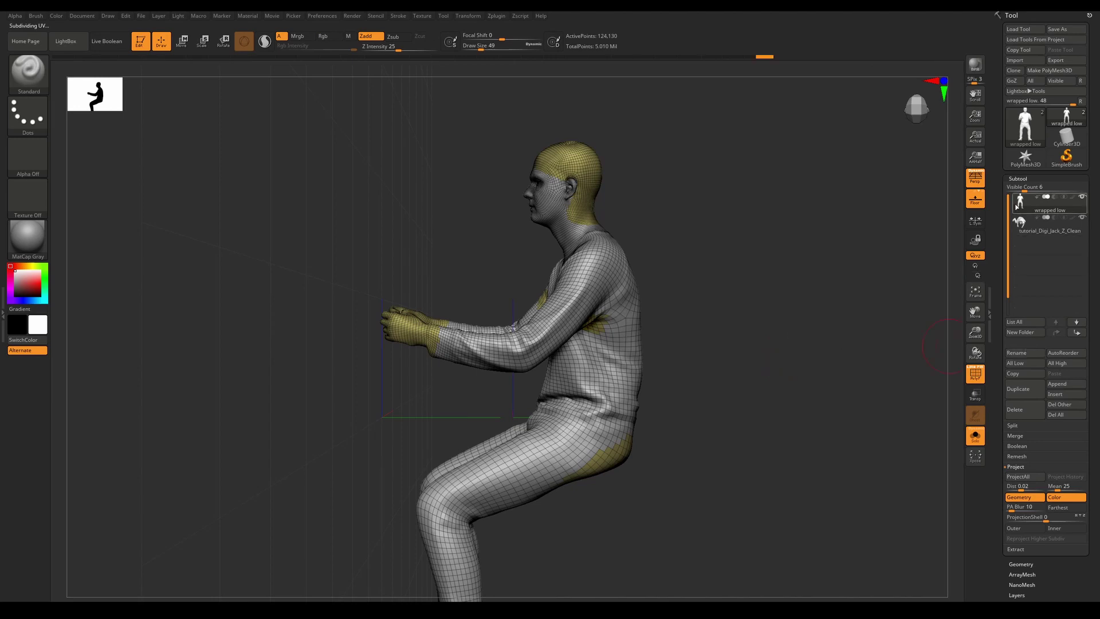
{"action": "key", "text": "ctrl"}
{"action": "key", "text": "ctrl+d"}
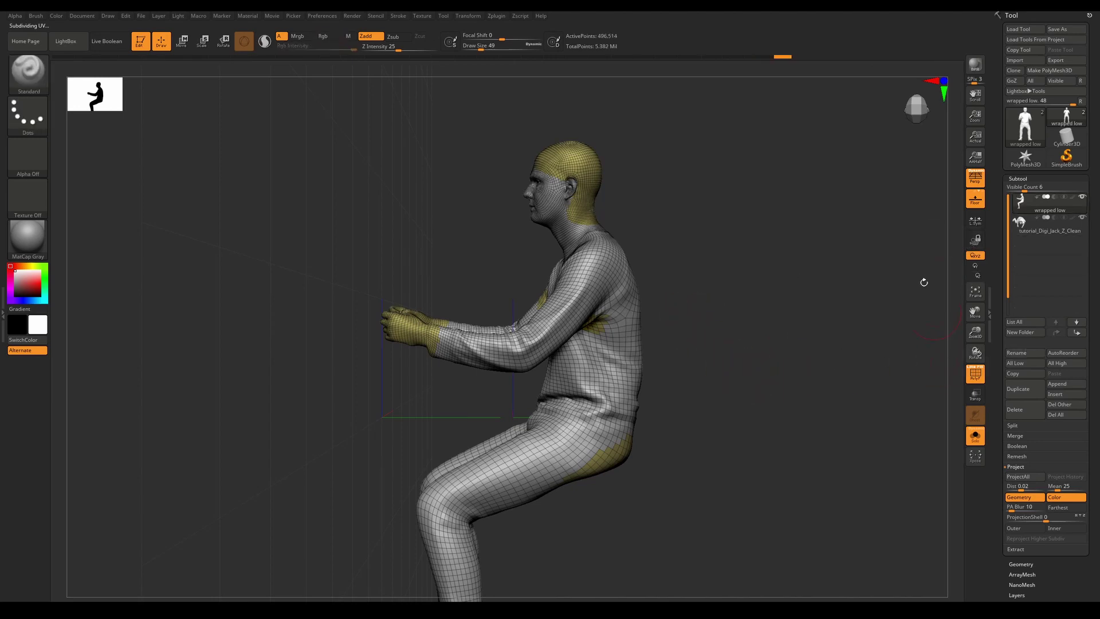
{"action": "left_click", "coordinate": [1018, 564]}
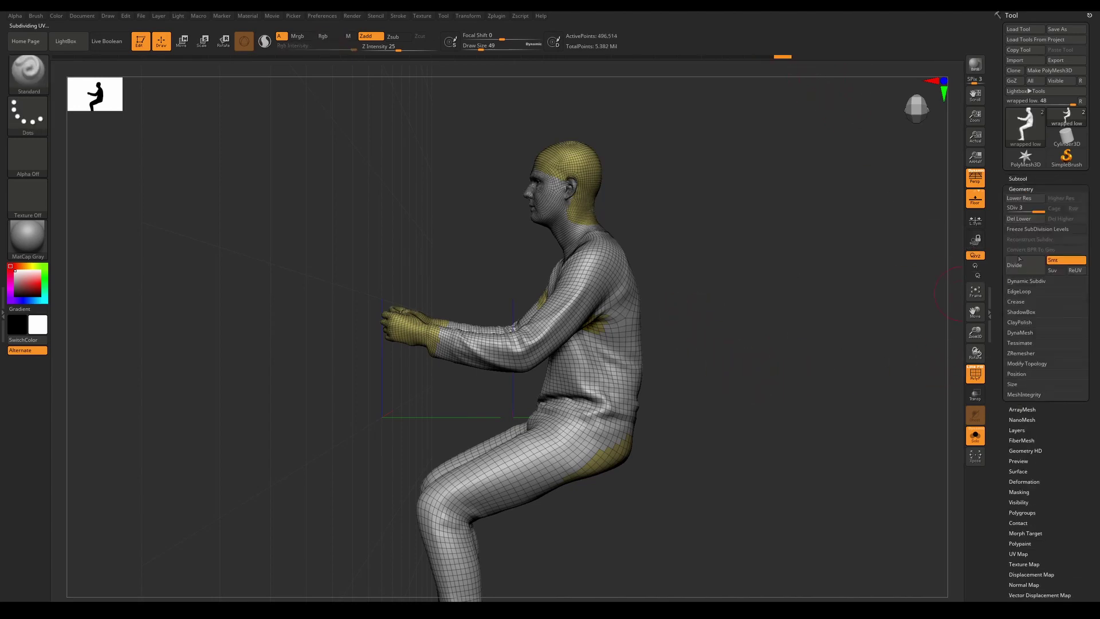
{"action": "key", "text": "ctrl+d"}
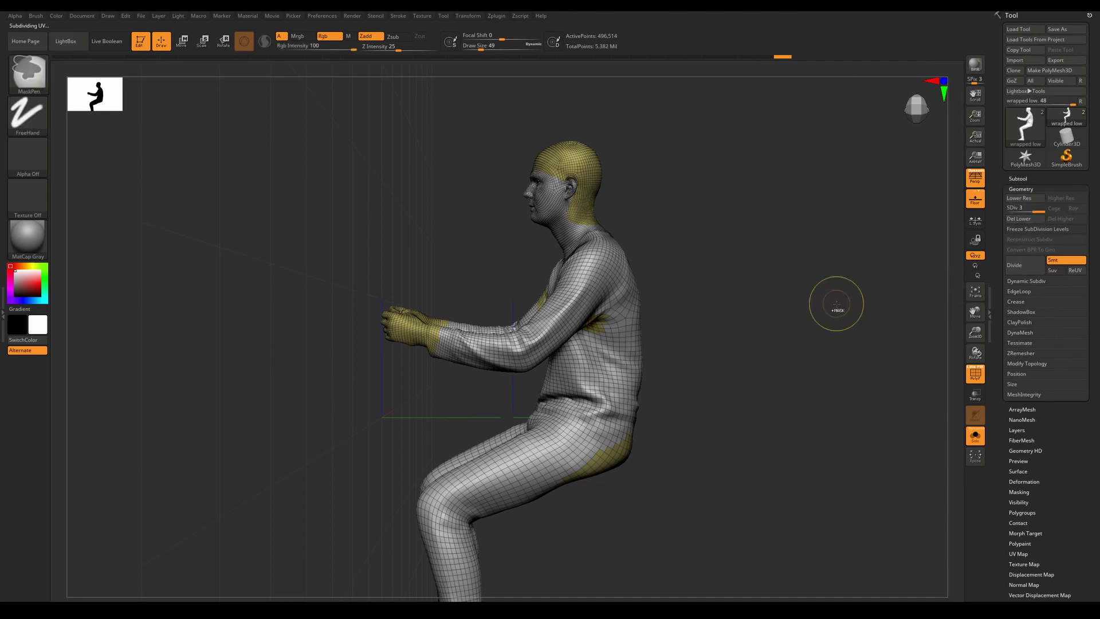
{"action": "left_click_drag", "start_coordinate": [1019, 210], "coordinate": [1007, 209]}
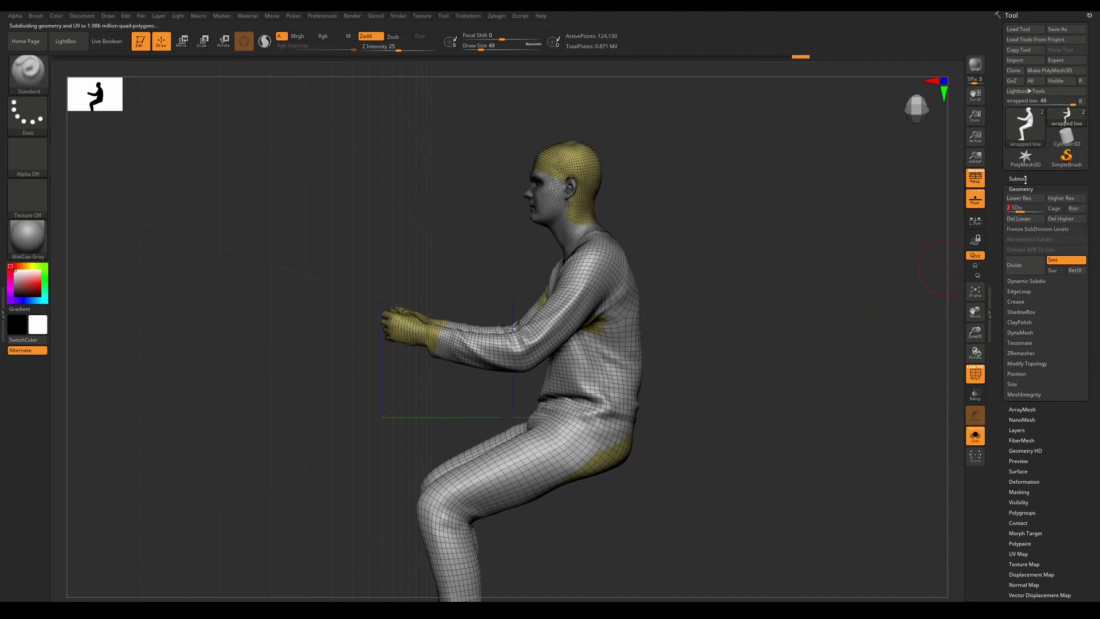
- Inspect the polygroup covering the scalp and hands in isolation, and show the whole mesh again
{"action": "left_click", "coordinate": [1024, 179]}
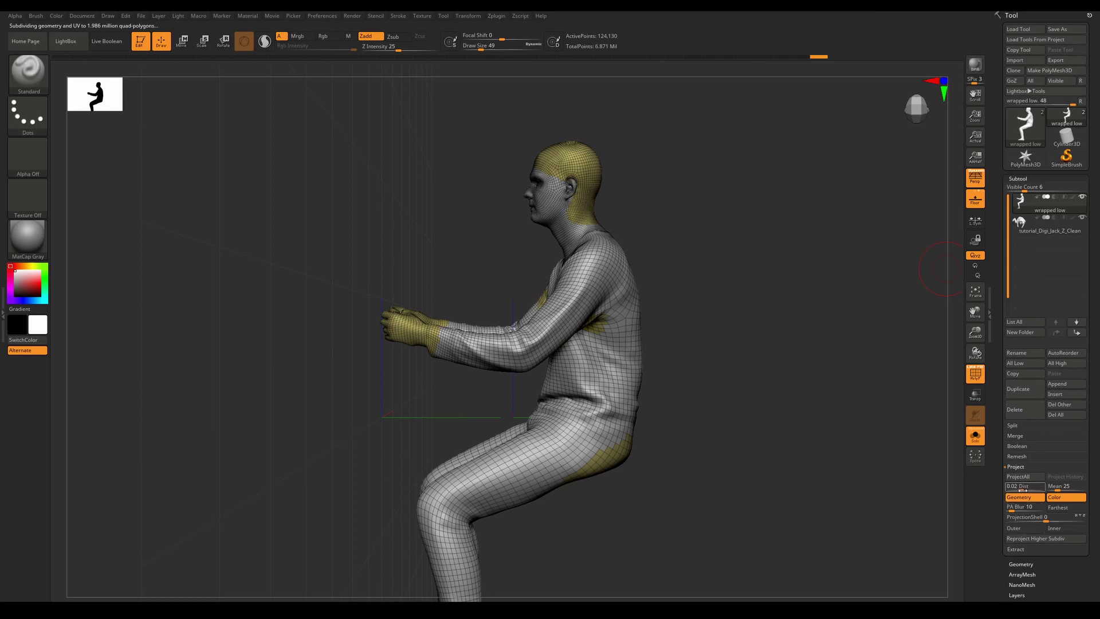
{"action": "left_click", "coordinate": [592, 164], "text": "ctrl+shift"}
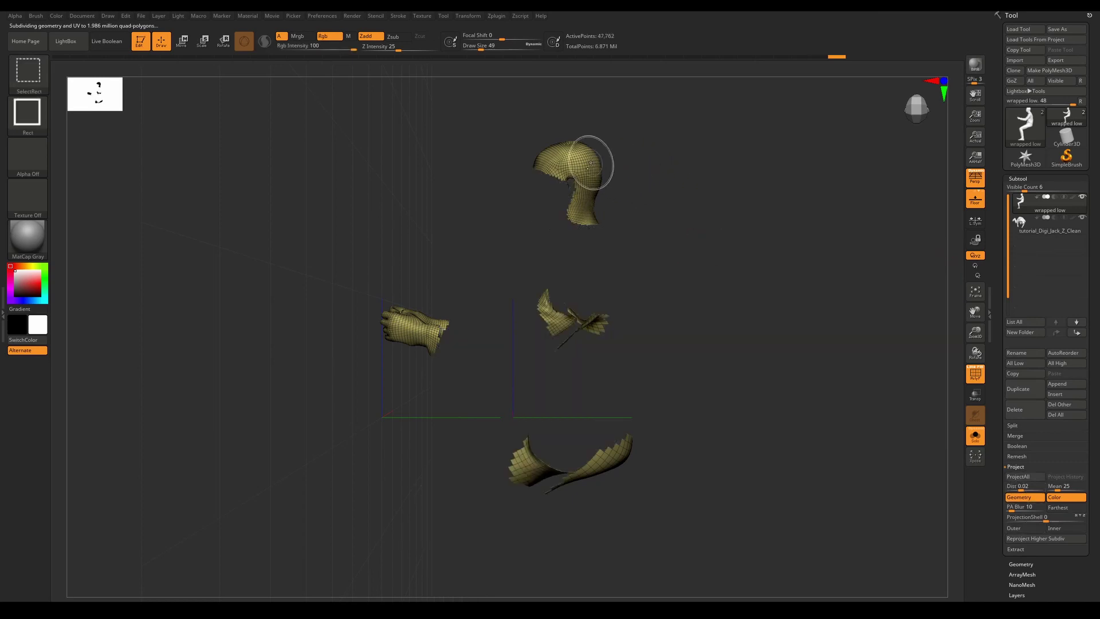
{"action": "left_click", "coordinate": [591, 163], "text": "ctrl+shift"}
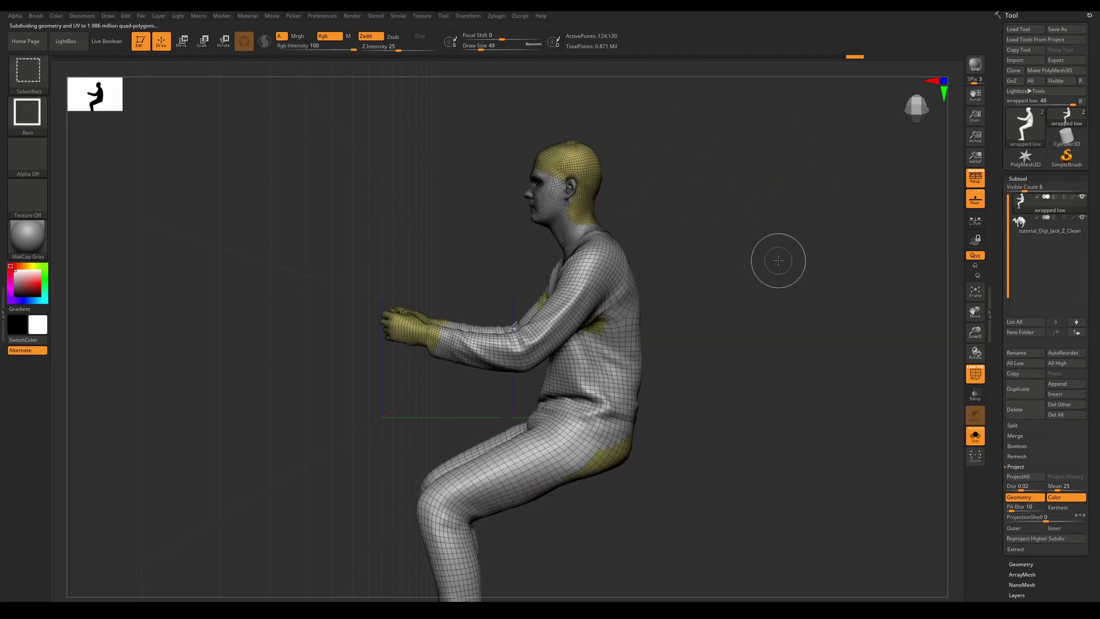
- Mask the yellow polygroup covering the scalp, hands and other problem areas of the wrapped mesh, blurring the mask edge
{"action": "left_click", "coordinate": [559, 204], "text": "ctrl+alt+shift"}
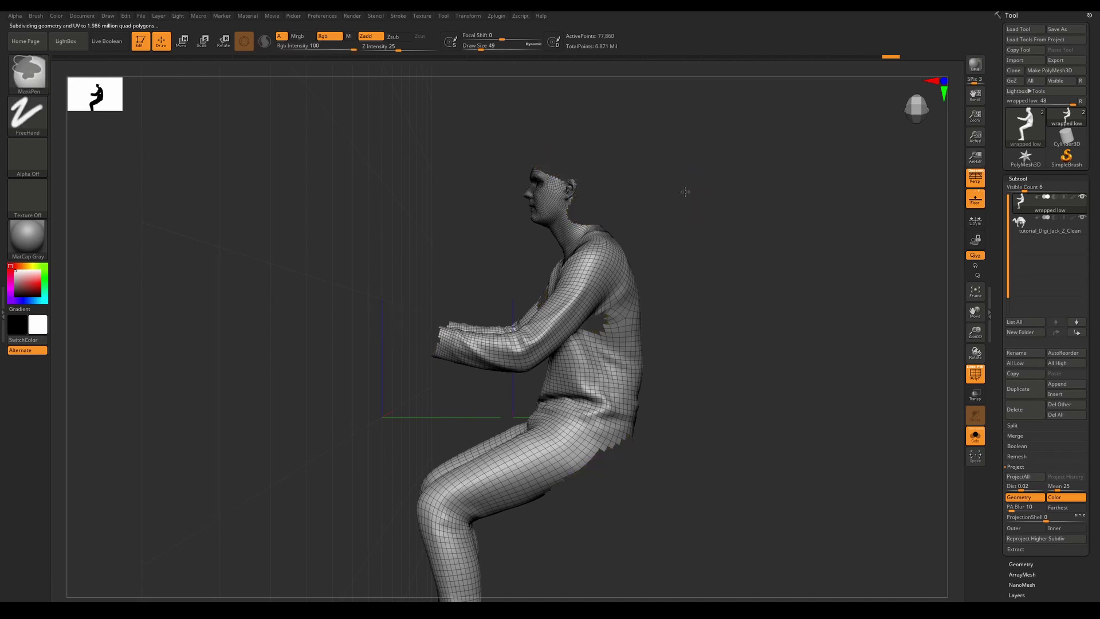
{"action": "left_click", "coordinate": [706, 206], "text": "ctrl+shift"}
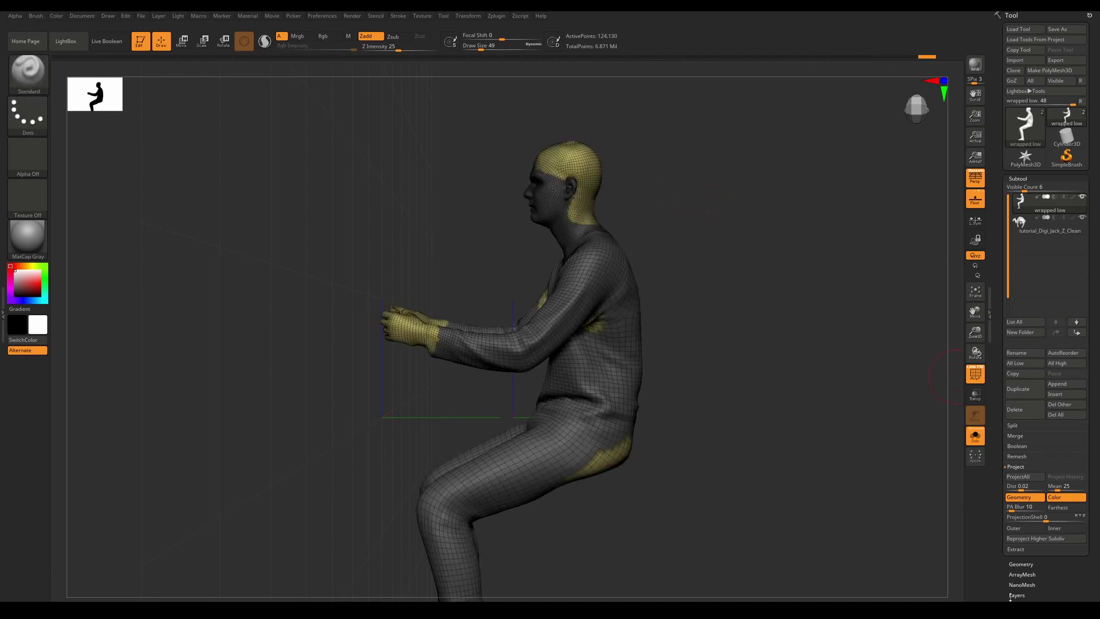
{"action": "left_click_drag", "start_coordinate": [1010, 597], "coordinate": [1008, 534]}
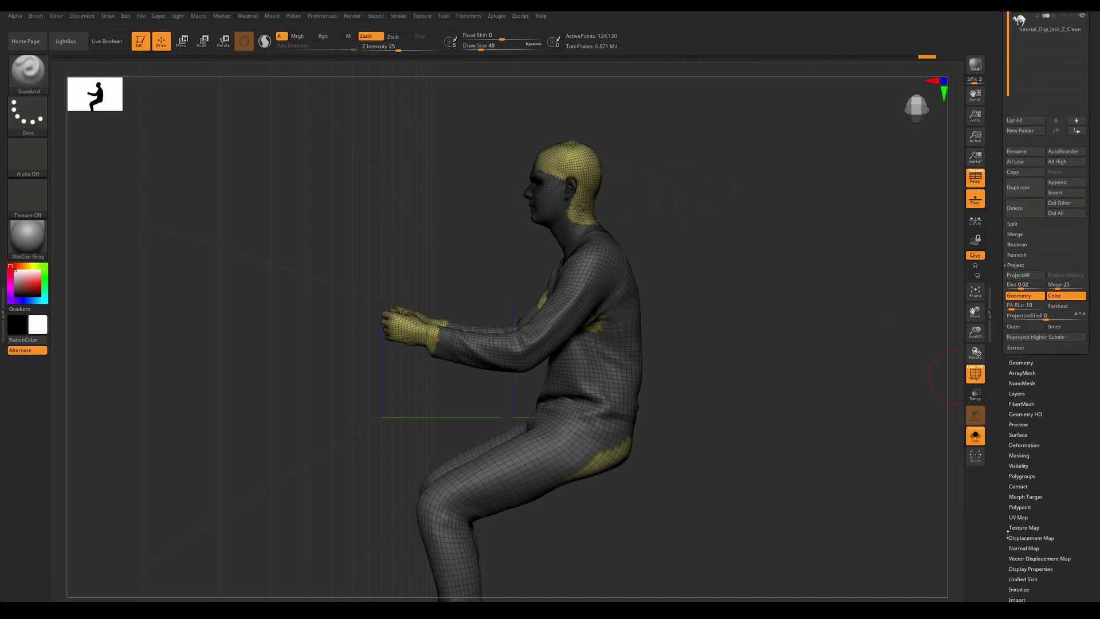
{"action": "left_click", "coordinate": [1019, 465]}
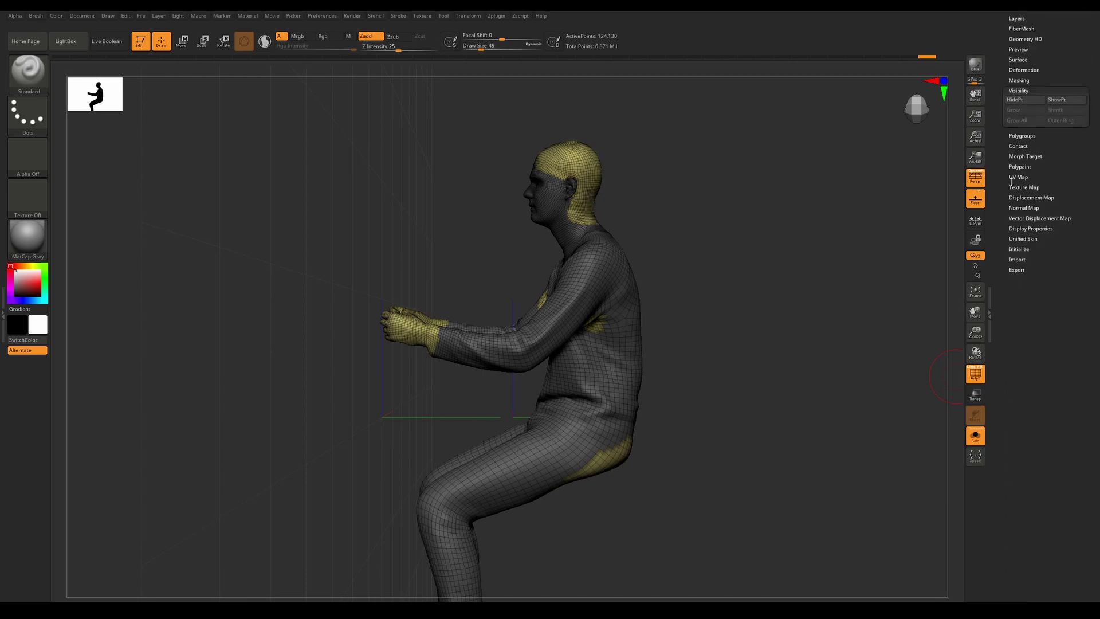
{"action": "left_click", "coordinate": [1025, 81]}
{"action": "left_click", "coordinate": [1020, 111]}
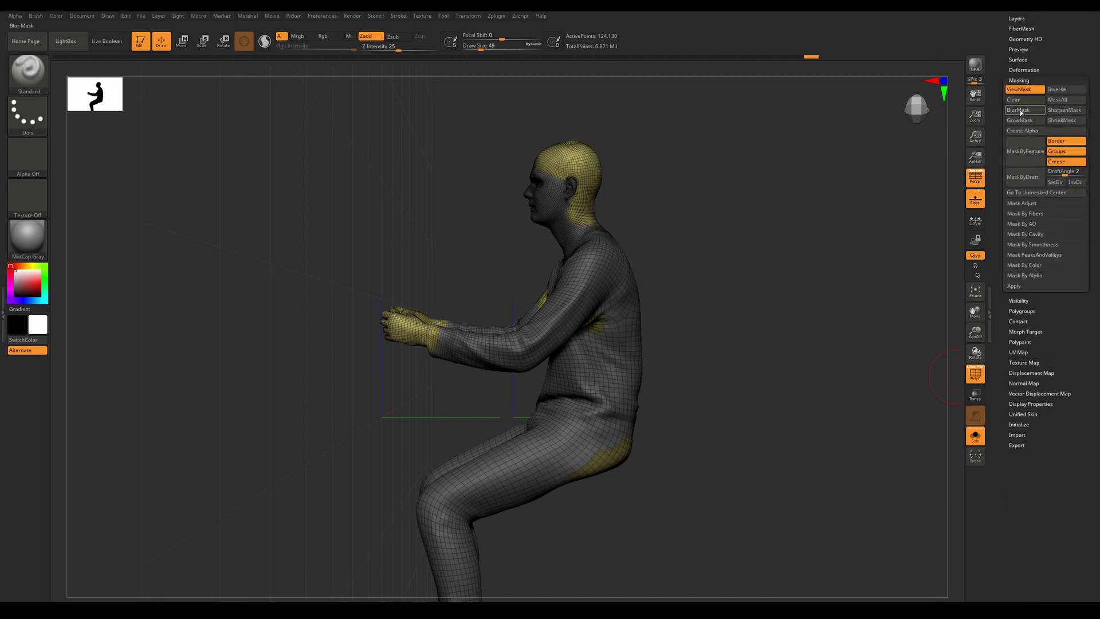
{"action": "left_click", "coordinate": [741, 214], "text": "ctrl"}
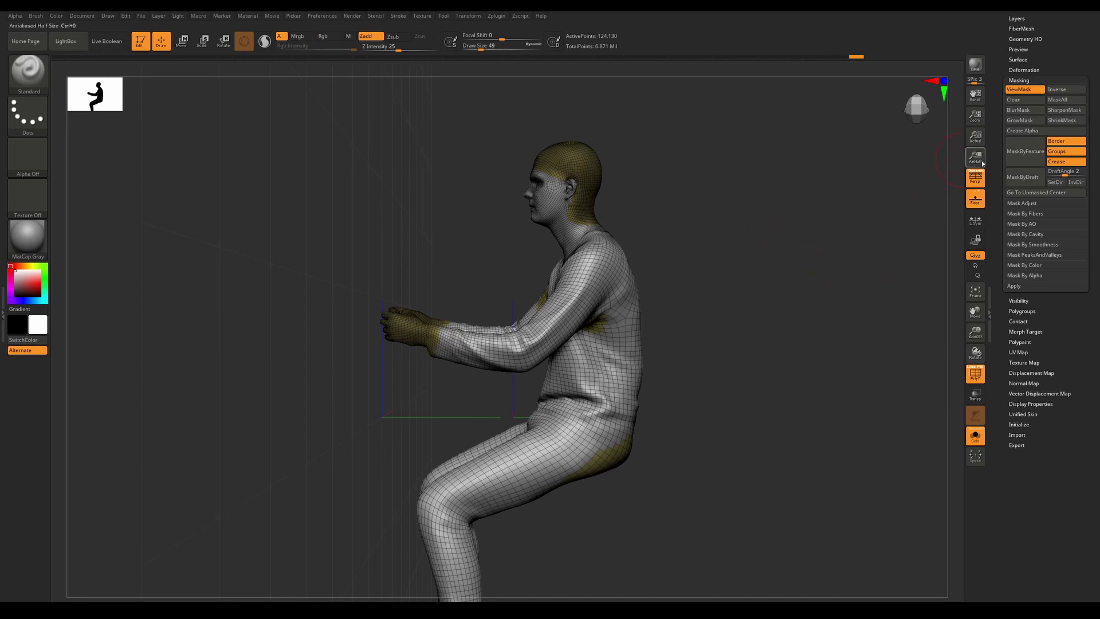
- Project the high-resolution scan onto the unmasked areas at subdivision level 2 with ProjectAll
{"action": "left_click_drag", "start_coordinate": [998, 153], "coordinate": [999, 353]}
{"action": "left_click", "coordinate": [1020, 189]}
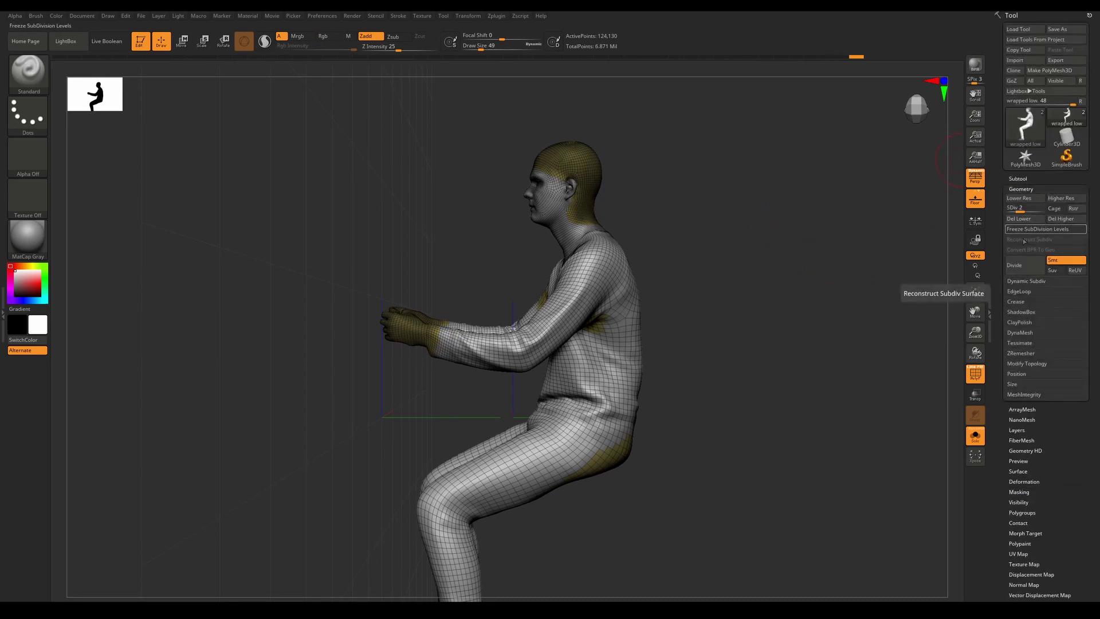
{"action": "left_click", "coordinate": [1017, 178]}
{"action": "left_click", "coordinate": [1008, 478]}
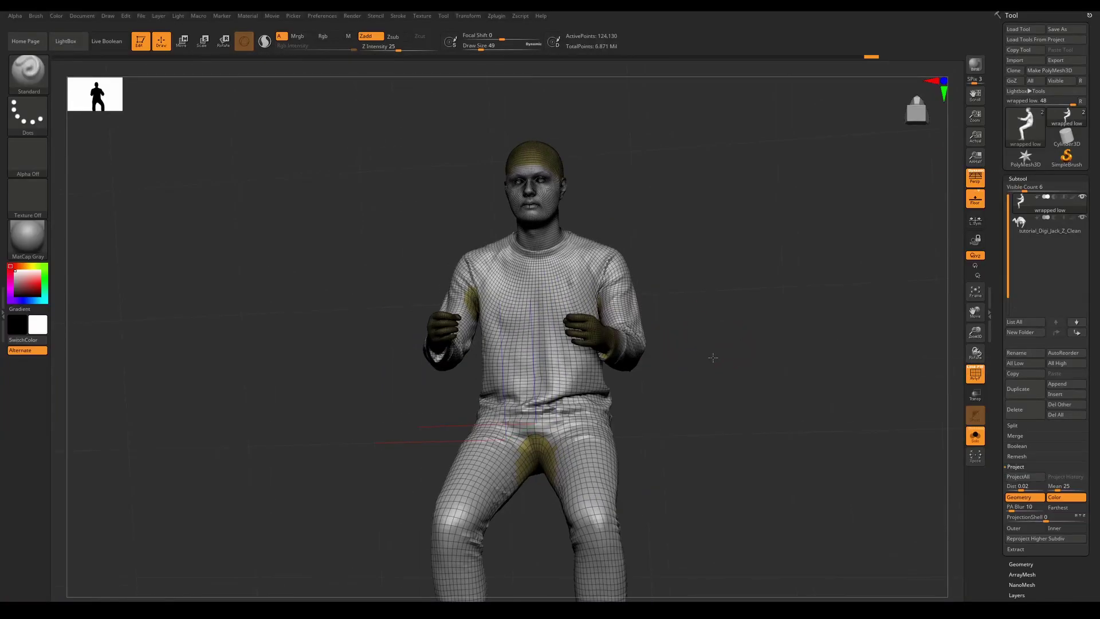
- Raise the wrapped mesh to subdivision level 3 and run ProjectAll on its unmasked areas
{"action": "left_click_drag", "start_coordinate": [712, 358], "coordinate": [713, 357]}
{"action": "key", "text": "ctrl+d"}
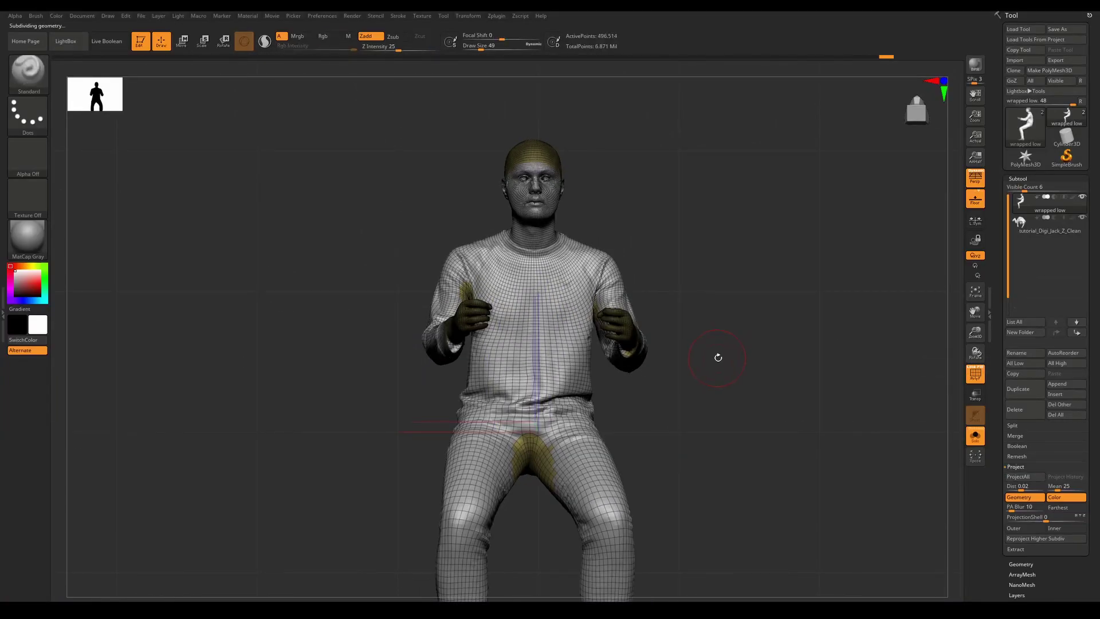
{"action": "left_click", "coordinate": [1019, 477]}
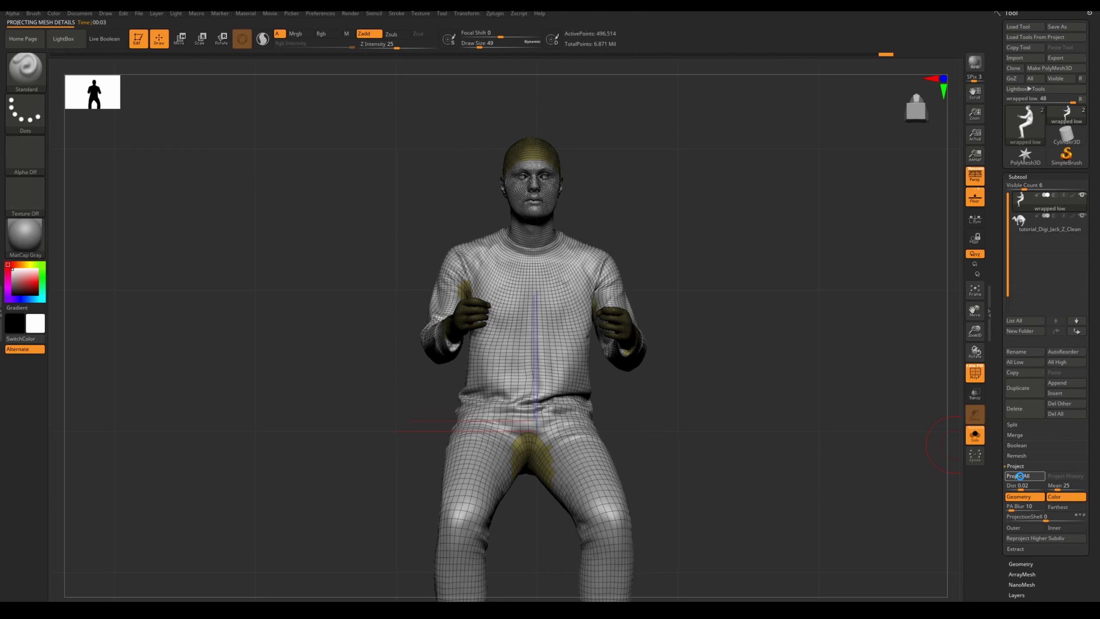
{"action": "left_click", "coordinate": [1020, 476]}
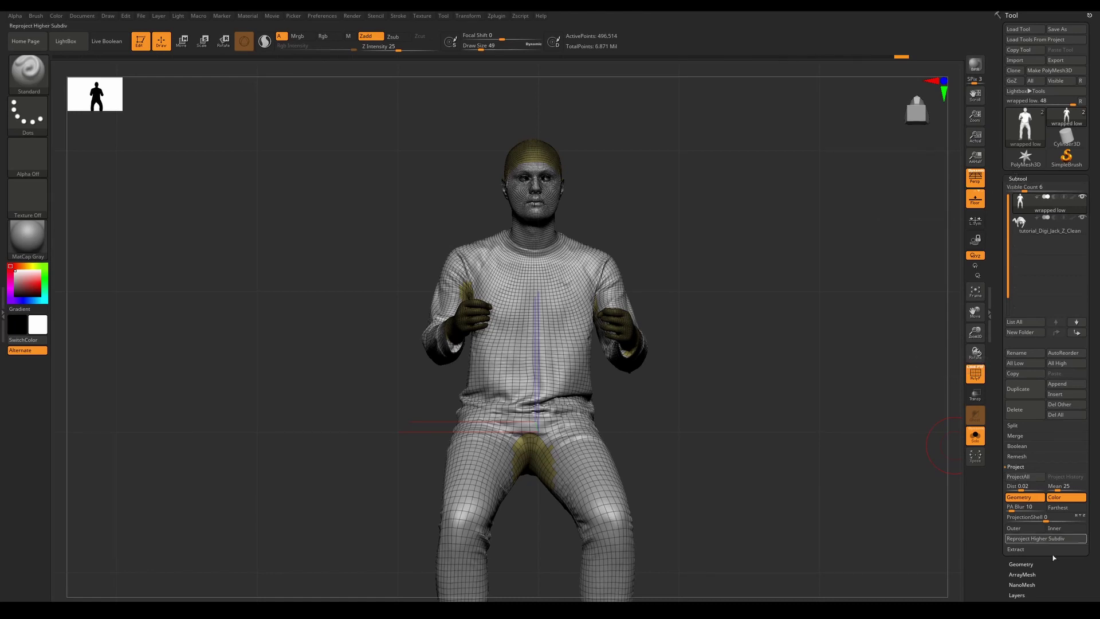
- Raise the wrapped mesh to subdivision level 4 and project the scan's details onto it with ProjectAll
{"action": "left_click", "coordinate": [1024, 563]}
{"action": "left_click", "coordinate": [1027, 265]}
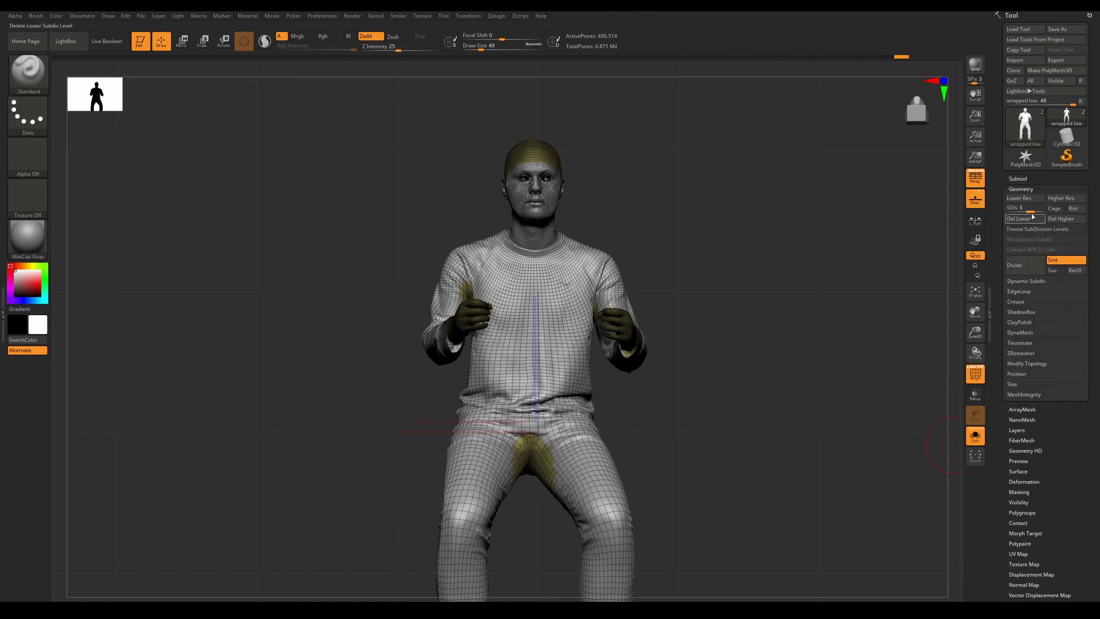
{"action": "left_click", "coordinate": [1028, 178]}
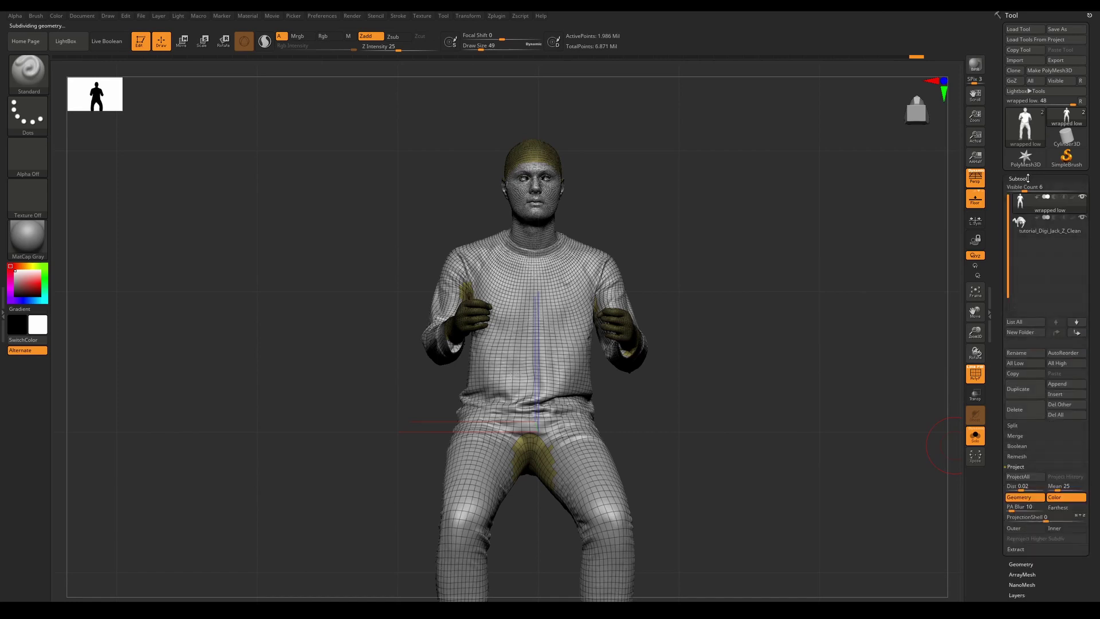
{"action": "left_click", "coordinate": [1019, 479]}
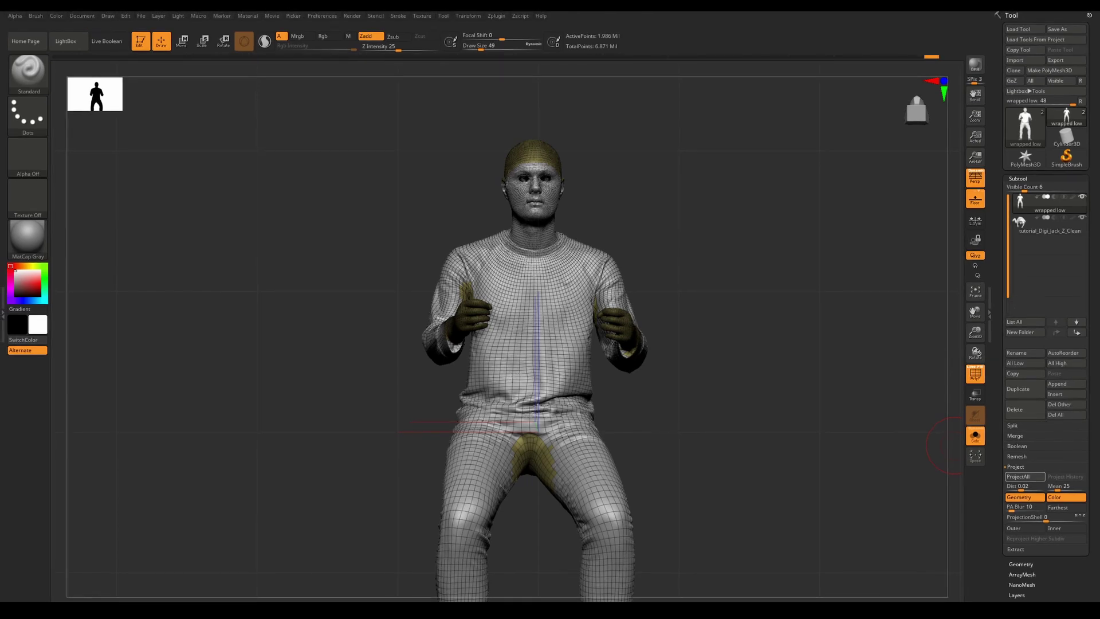
- Turn off PolyFrame, clear the mask, and examine the projected surface around the ear, hairline and sleeves
{"action": "mouse_move", "coordinate": [706, 293]}
{"action": "left_mouse_down"}
{"action": "mouse_move", "coordinate": [678, 300]}
{"action": "mouse_move", "coordinate": [746, 292]}
{"action": "left_mouse_up"}
{"action": "left_click", "coordinate": [968, 378]}
{"action": "key", "text": "ctrl+shift"}
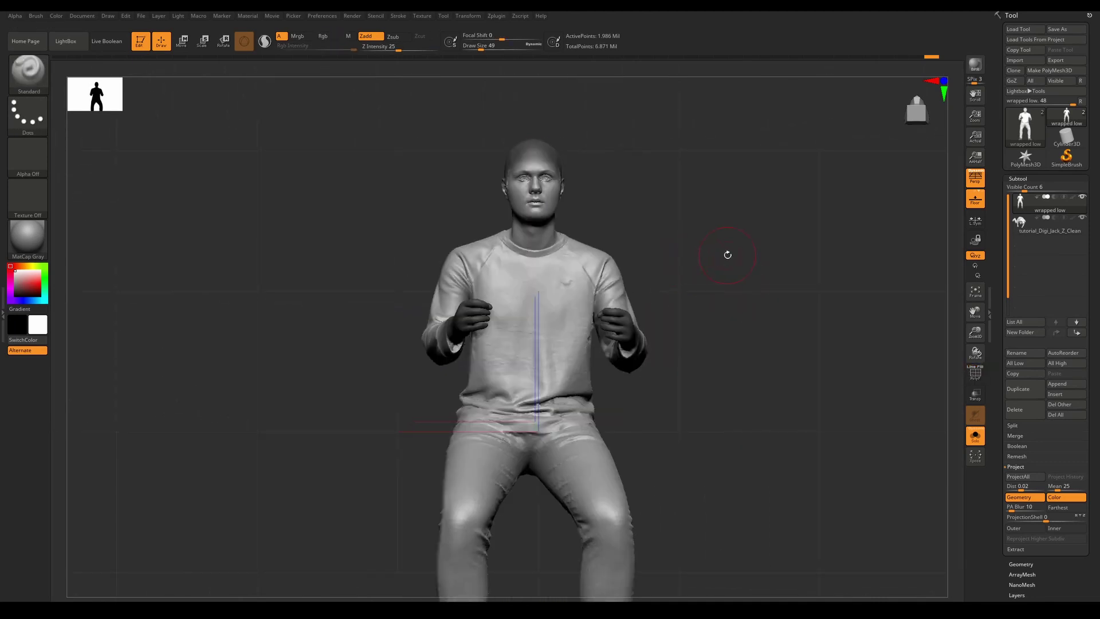
{"action": "left_click_drag", "start_coordinate": [727, 255], "coordinate": [695, 257]}
{"action": "mouse_move", "coordinate": [675, 214]}
{"action": "right_mouse_down", "text": "ctrl"}
{"action": "mouse_move", "coordinate": [685, 297]}
{"action": "mouse_move", "coordinate": [772, 288]}
{"action": "right_mouse_up", "text": "ctrl"}
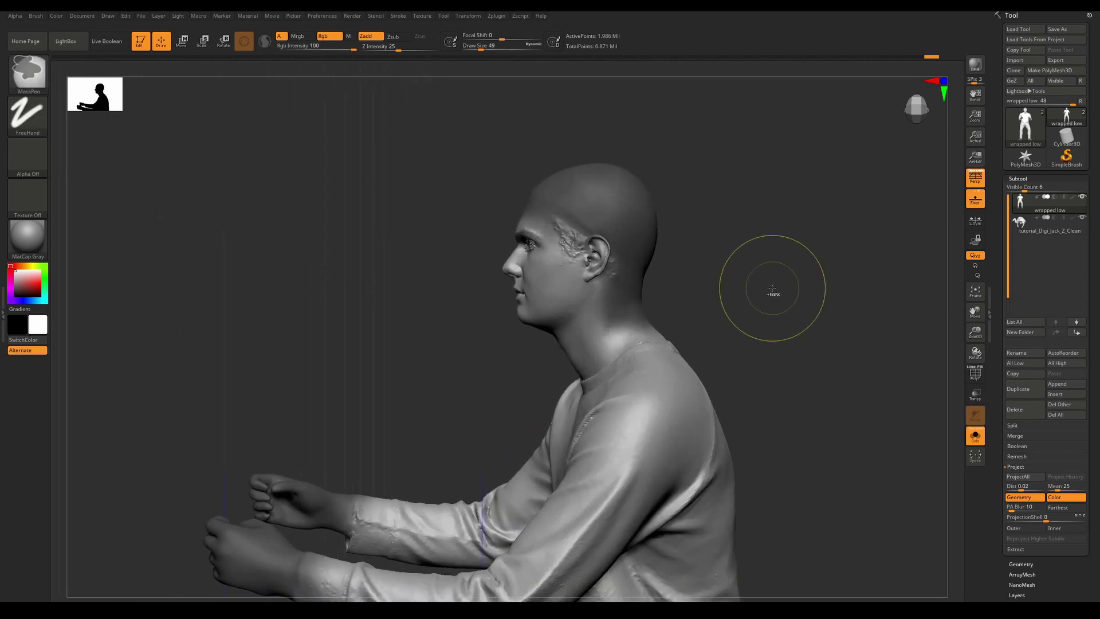
{"action": "mouse_move", "coordinate": [753, 293]}
{"action": "left_mouse_down", "text": "ctrl+shift"}
{"action": "mouse_move", "coordinate": [777, 264]}
{"action": "mouse_move", "coordinate": [710, 287]}
{"action": "mouse_move", "coordinate": [724, 292]}
{"action": "mouse_move", "coordinate": [709, 309]}
{"action": "mouse_move", "coordinate": [677, 311]}
{"action": "left_mouse_up", "text": "ctrl+shift"}
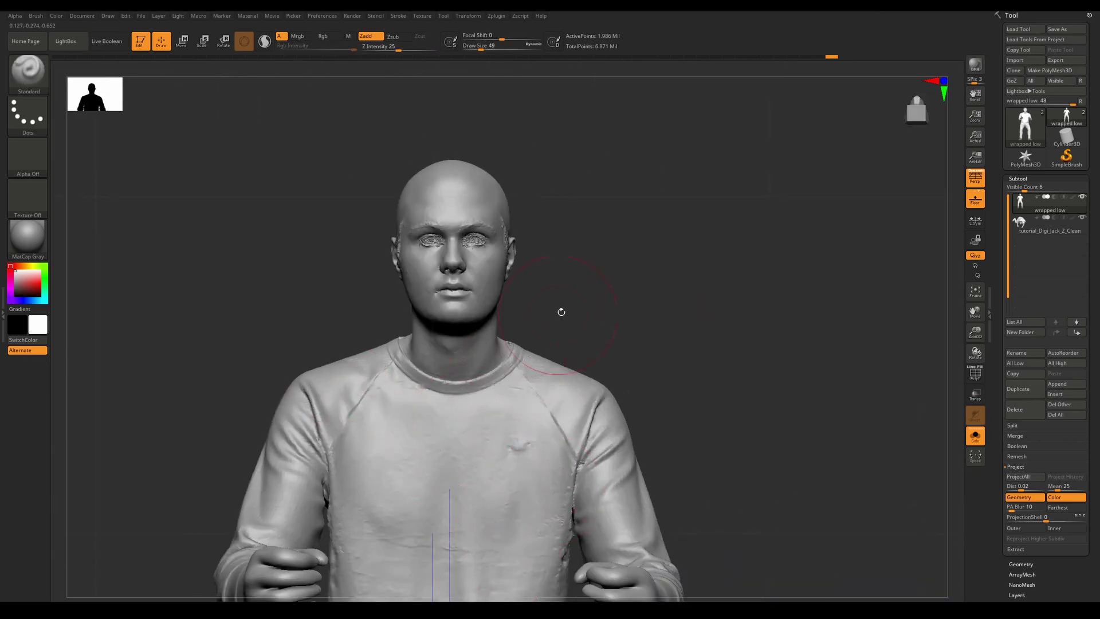
- Examine the projected eyes and face up close while stepping the mesh down to subdivision level 1
{"action": "left_click_drag", "start_coordinate": [559, 270], "coordinate": [582, 336], "text": "alt"}
{"action": "mouse_move", "coordinate": [555, 308]}
{"action": "right_mouse_down", "text": "ctrl"}
{"action": "mouse_move", "coordinate": [665, 292]}
{"action": "mouse_move", "coordinate": [626, 292]}
{"action": "right_mouse_up", "text": "ctrl"}
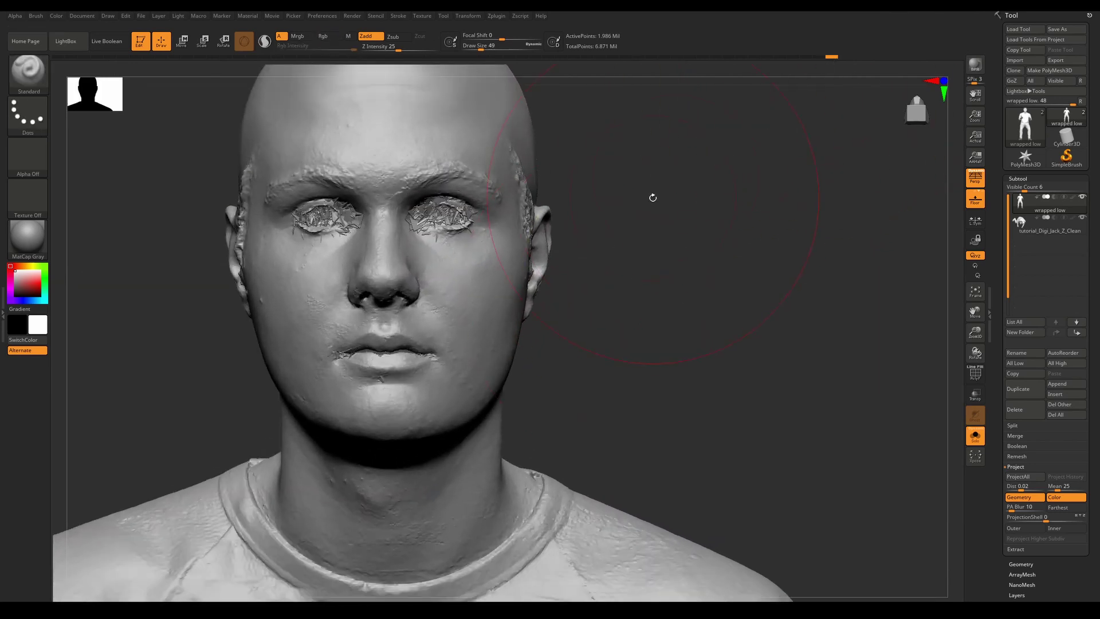
{"action": "key", "text": "shift+d"}
{"action": "key", "text": "shift+d"}
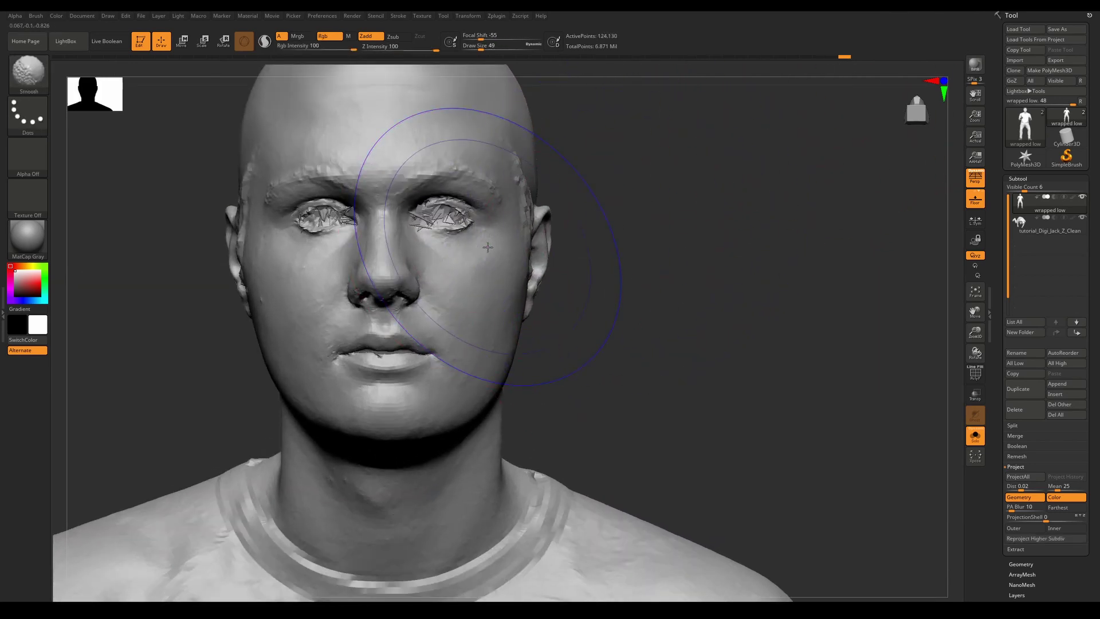
{"action": "key", "text": "shift+d"}
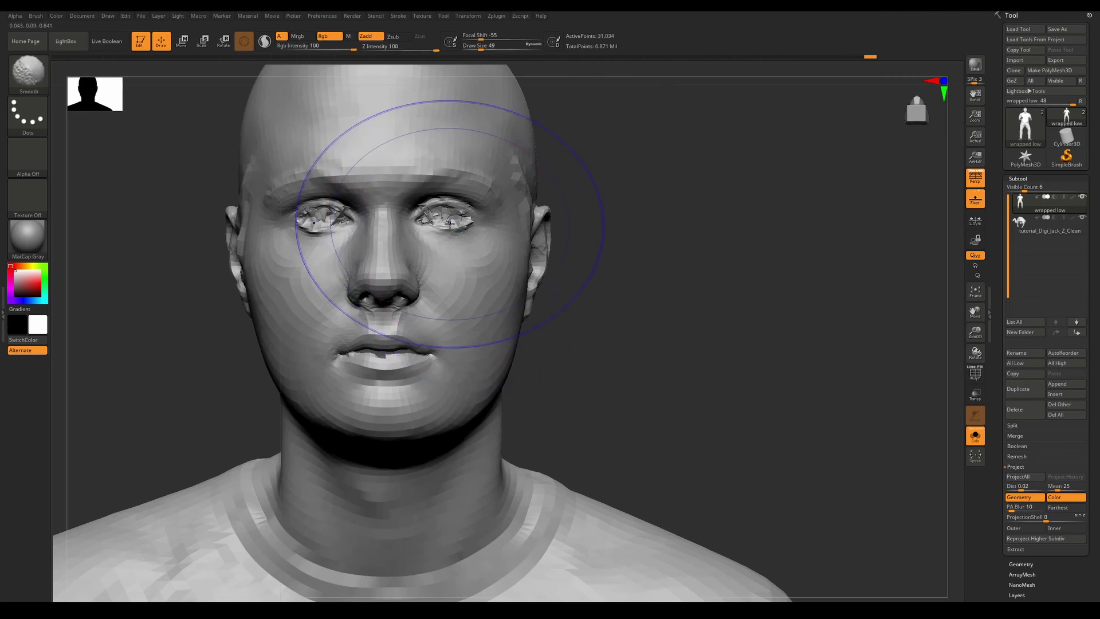
- Revert the wrapped mesh to its unprojected state in the undo history and mask both eyes with a draw size of 5
{"action": "mouse_move", "coordinate": [870, 57]}
{"action": "left_mouse_down"}
{"action": "mouse_move", "coordinate": [768, 69]}
{"action": "mouse_move", "coordinate": [880, 68]}
{"action": "mouse_move", "coordinate": [584, 70]}
{"action": "mouse_move", "coordinate": [456, 58]}
{"action": "mouse_move", "coordinate": [482, 59]}
{"action": "mouse_move", "coordinate": [471, 64]}
{"action": "left_mouse_up"}
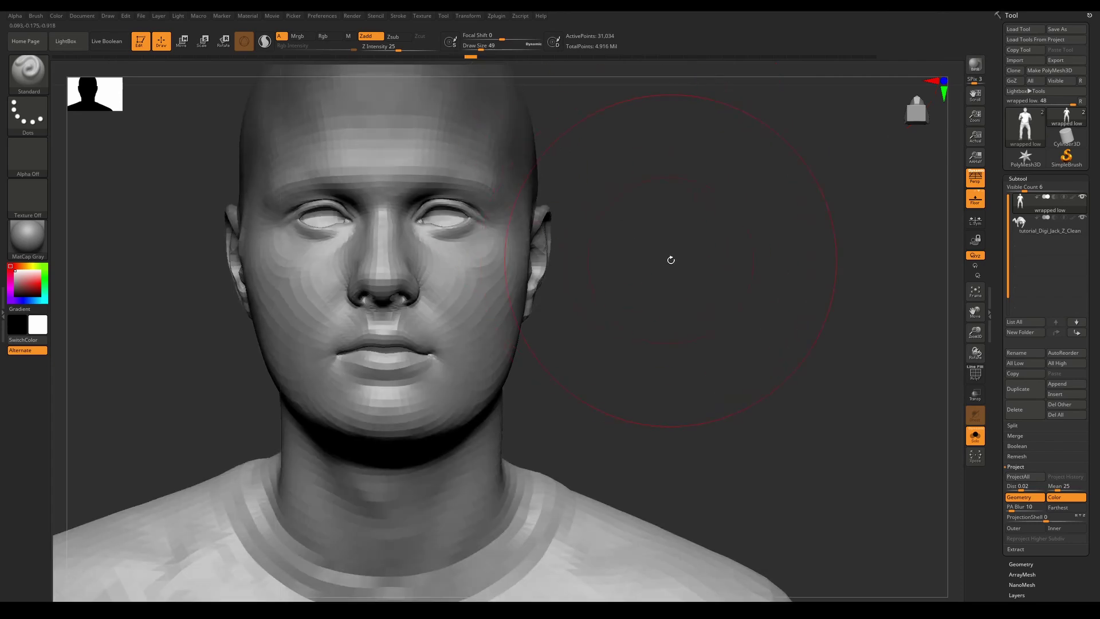
{"action": "left_click_drag", "start_coordinate": [480, 48], "coordinate": [469, 48]}
{"action": "mouse_move", "coordinate": [433, 228]}
{"action": "left_mouse_down", "text": "ctrl"}
{"action": "mouse_move", "coordinate": [427, 211]}
{"action": "mouse_move", "coordinate": [453, 214]}
{"action": "mouse_move", "coordinate": [436, 203]}
{"action": "mouse_move", "coordinate": [467, 212]}
{"action": "mouse_move", "coordinate": [453, 232]}
{"action": "mouse_move", "coordinate": [461, 224]}
{"action": "left_mouse_up", "text": "ctrl"}
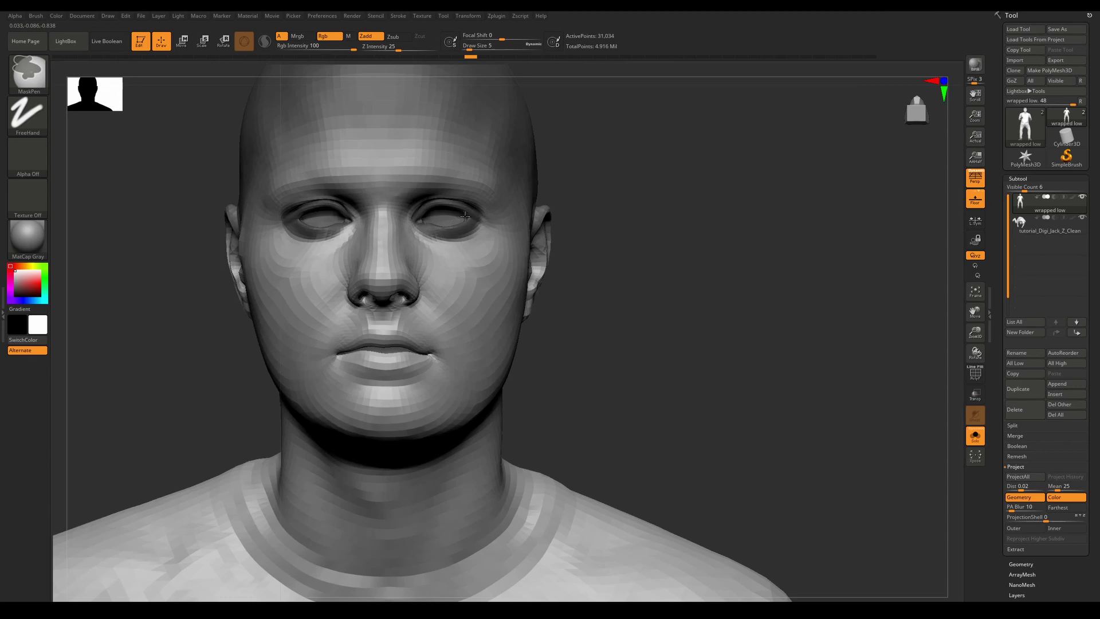
{"action": "left_click", "coordinate": [435, 219], "text": "ctrl"}
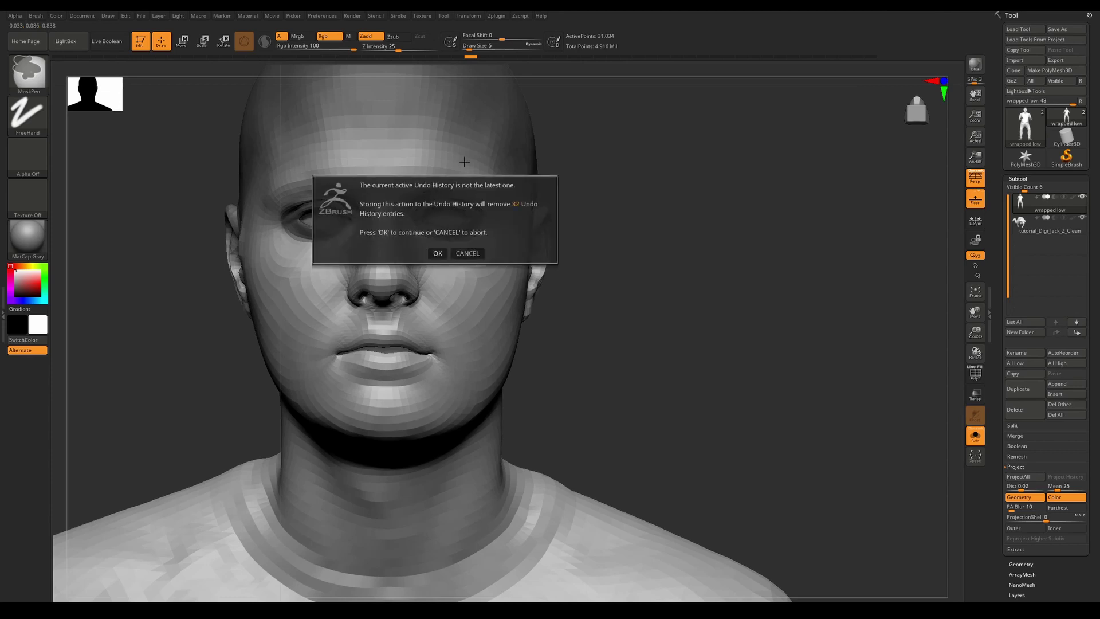
{"action": "left_click", "coordinate": [438, 253]}
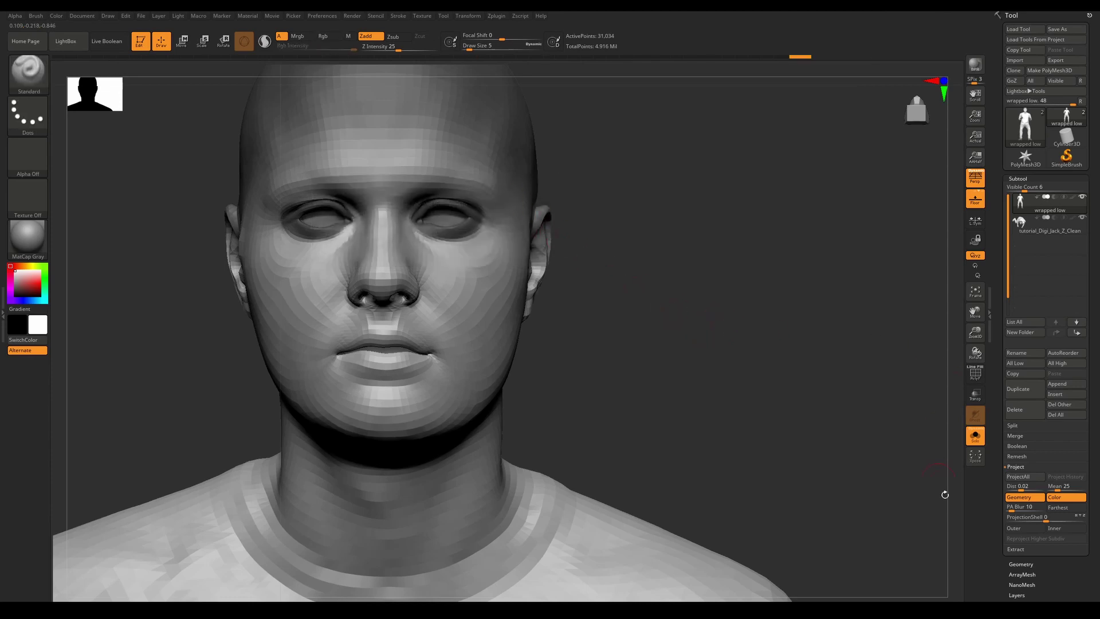
- Try to divide the wrapped mesh while the eyes are masked, and undo the division
{"action": "left_click", "coordinate": [1020, 564]}
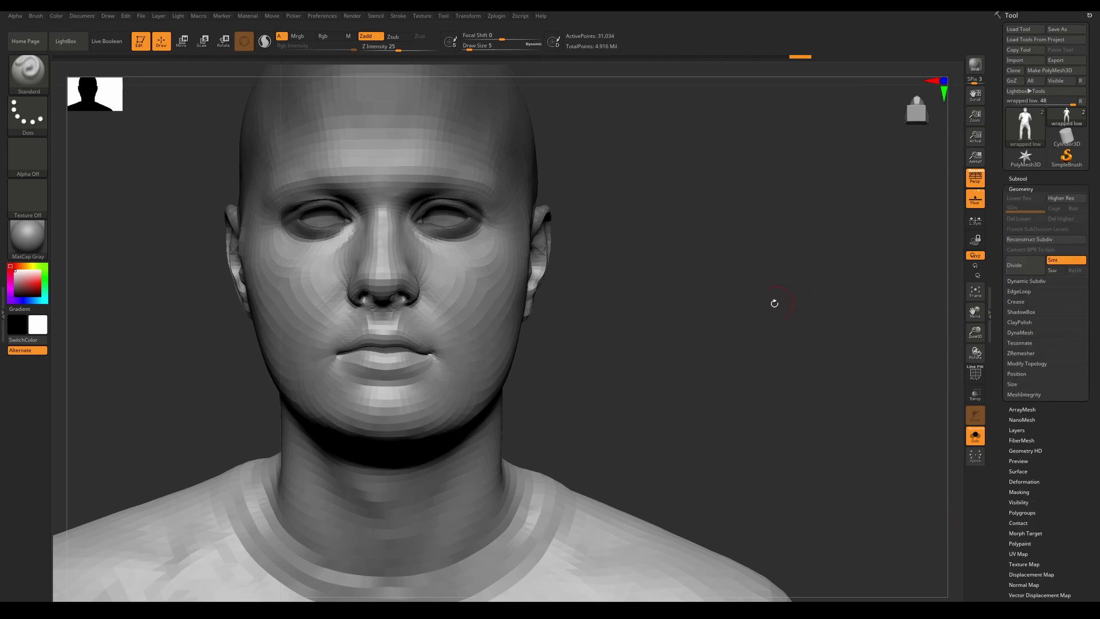
{"action": "left_click", "coordinate": [1023, 267]}
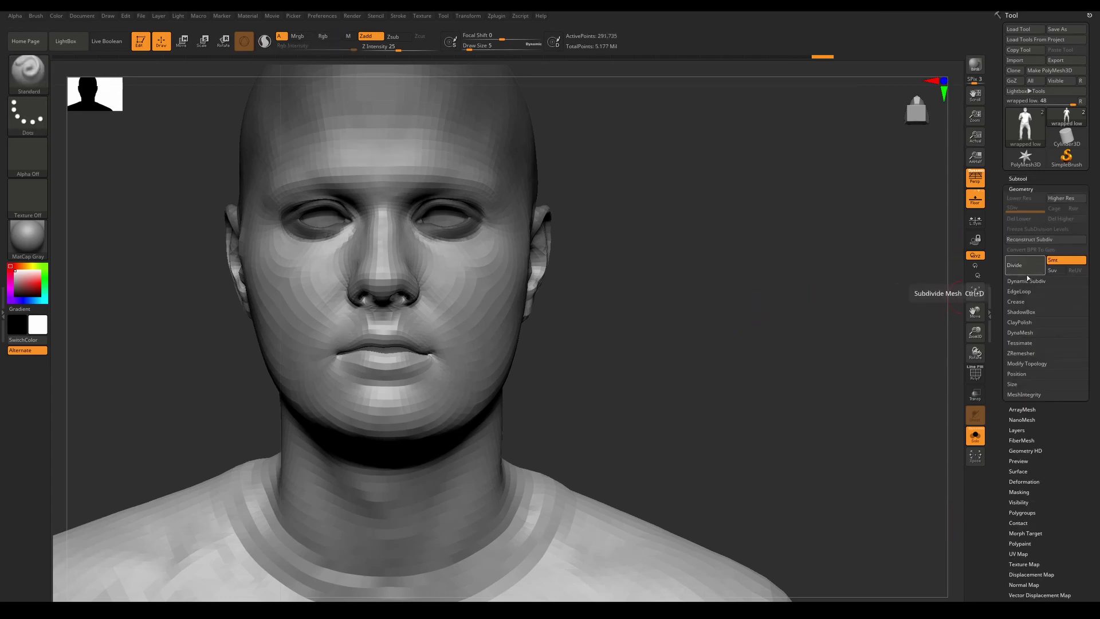
{"action": "key", "text": "ctrl+shift+z"}
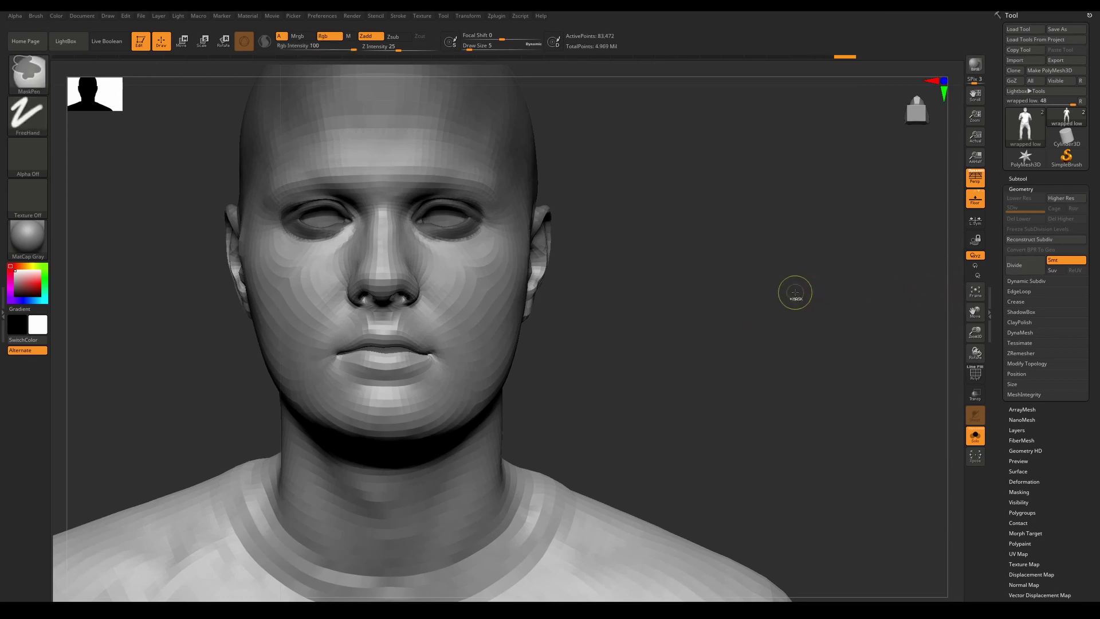
- Divide the mesh without a mask up to subdivision level 3 and step it back down to level 1
{"action": "key", "text": "ctrl+d"}
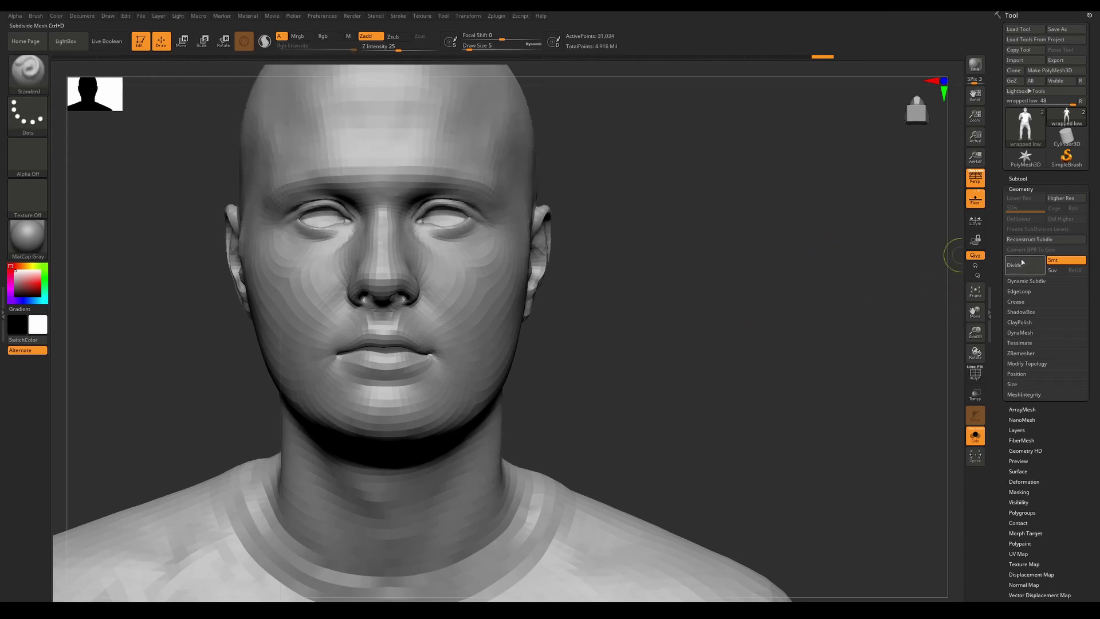
{"action": "left_click", "coordinate": [1025, 270]}
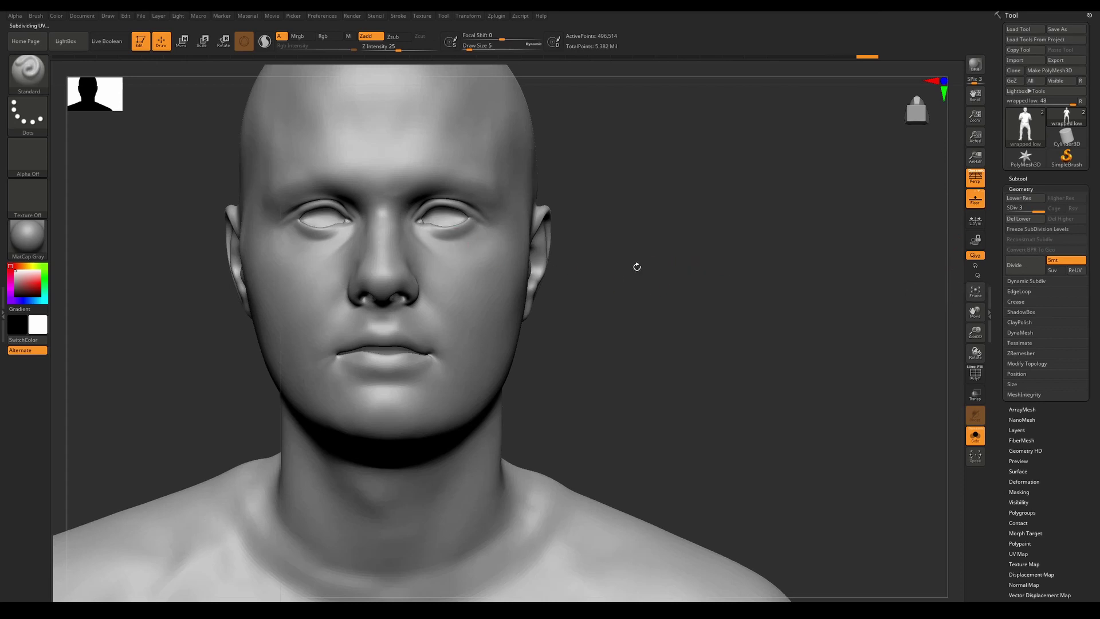
{"action": "left_click_drag", "start_coordinate": [1038, 211], "coordinate": [999, 209]}
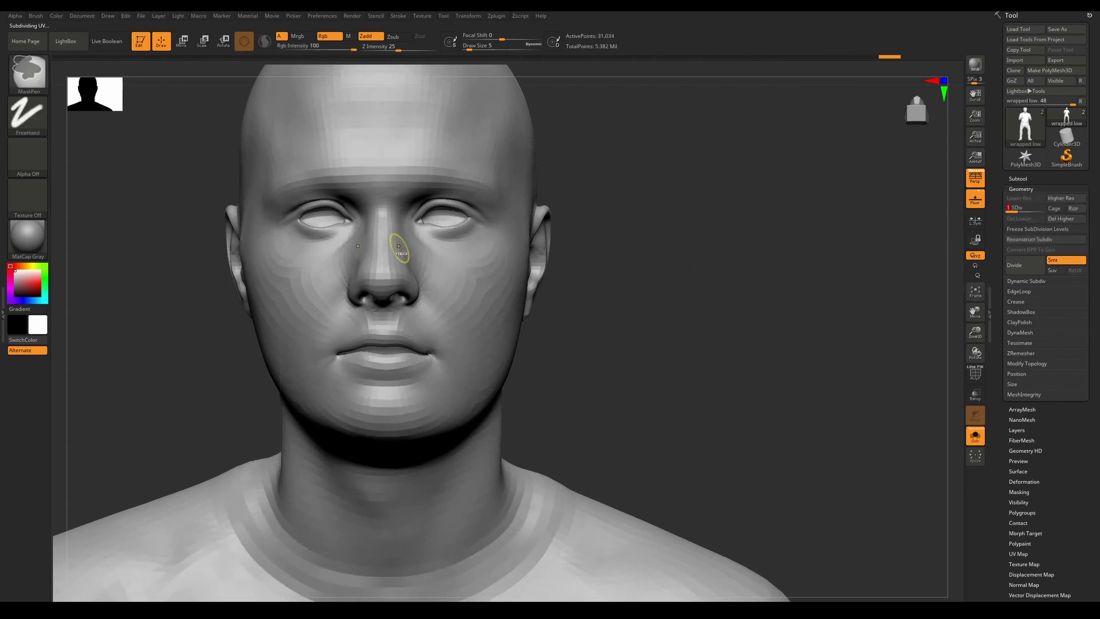
- Mask the hairline across the forehead and temples with a draw size of 10
{"action": "left_click_drag", "start_coordinate": [675, 326], "coordinate": [608, 340], "text": "shift"}
{"action": "right_click_drag", "start_coordinate": [608, 339], "coordinate": [591, 355], "text": "ctrl"}
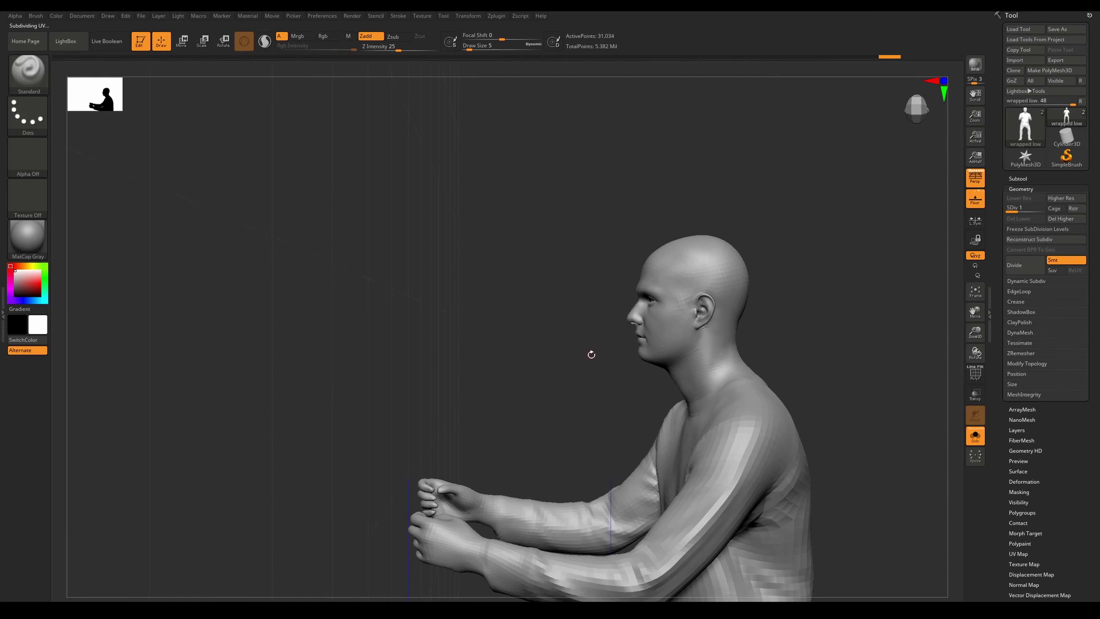
{"action": "left_click", "coordinate": [976, 378]}
{"action": "left_click", "coordinate": [976, 378]}
{"action": "key", "text": "bracketright"}
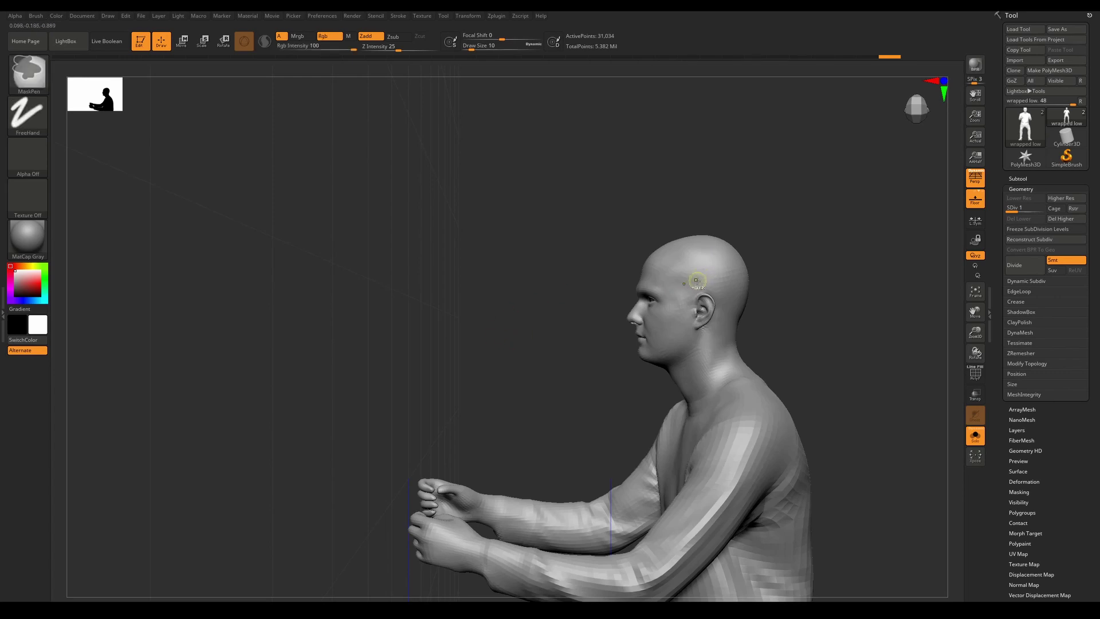
{"action": "mouse_move", "coordinate": [701, 273]}
{"action": "left_mouse_down", "text": "ctrl"}
{"action": "mouse_move", "coordinate": [654, 272]}
{"action": "mouse_move", "coordinate": [650, 251]}
{"action": "left_mouse_up", "text": "ctrl"}
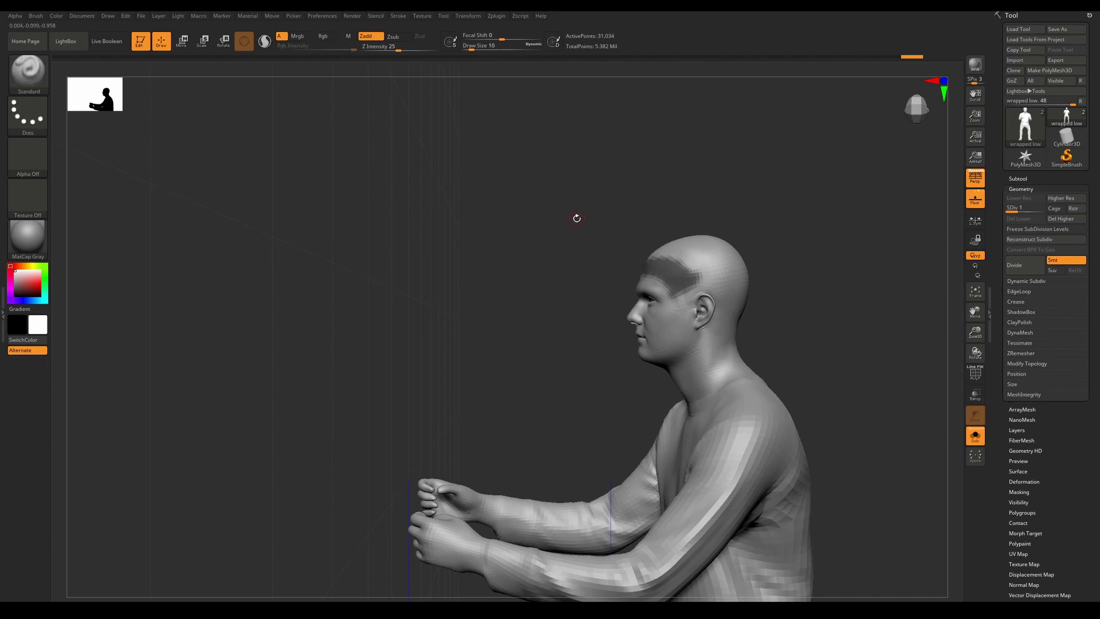
{"action": "mouse_move", "coordinate": [690, 365]}
{"action": "right_mouse_down"}
{"action": "mouse_move", "coordinate": [724, 363]}
{"action": "mouse_move", "coordinate": [723, 354]}
{"action": "right_mouse_up"}
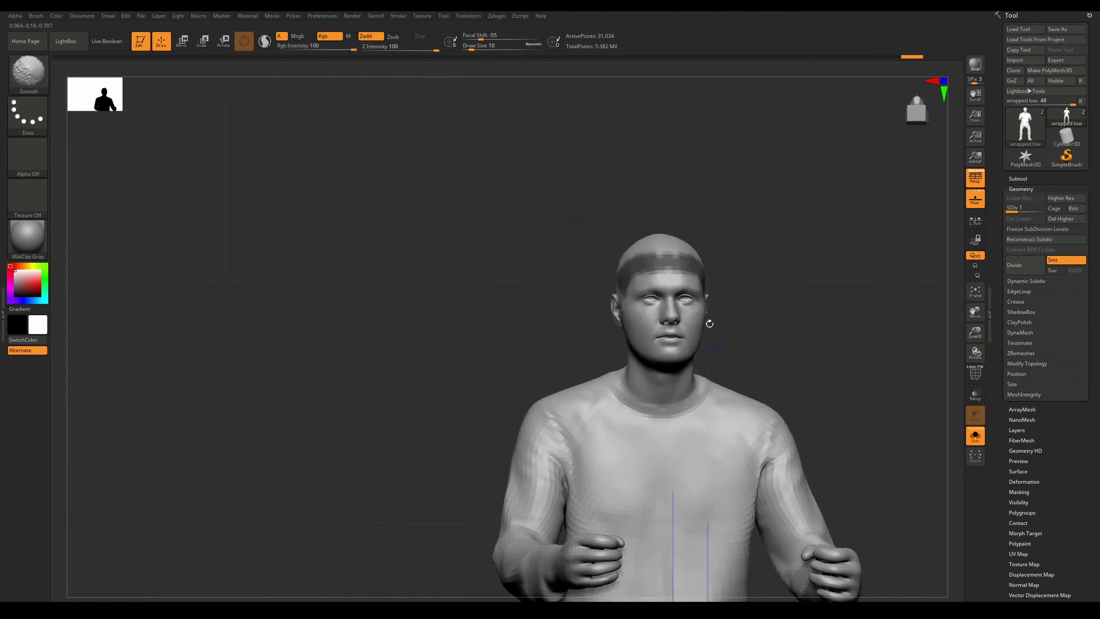
{"action": "left_click_drag", "start_coordinate": [688, 260], "coordinate": [664, 261], "text": "ctrl"}
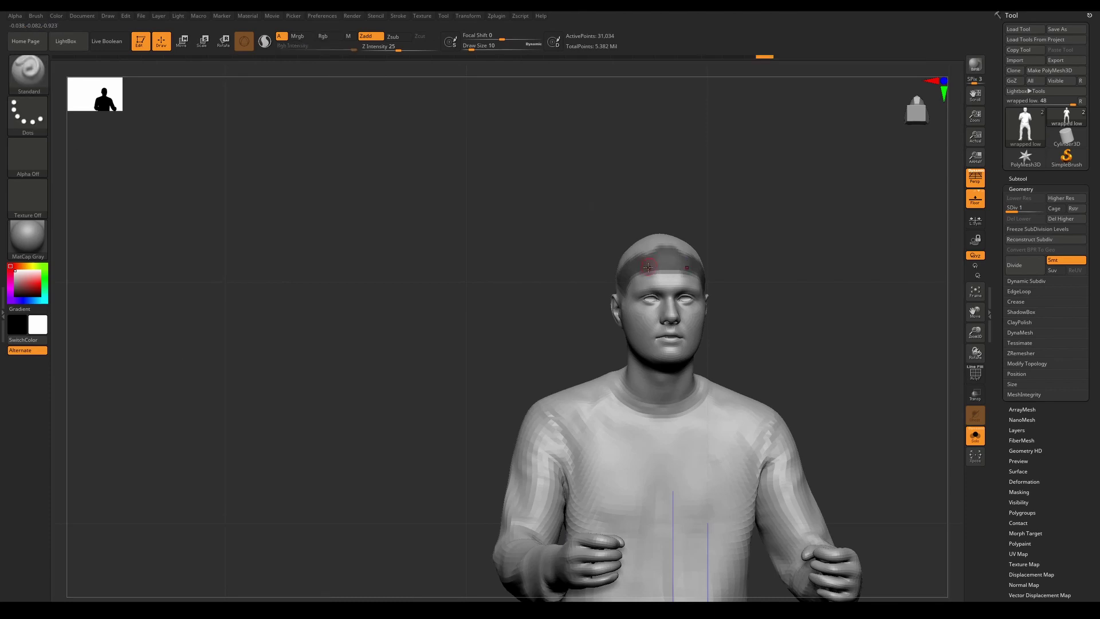
- Extend the scalp mask behind the ears and over the back and crown of the head
{"action": "right_click_drag", "start_coordinate": [663, 261], "coordinate": [609, 278]}
{"action": "mouse_move", "coordinate": [610, 278]}
{"action": "left_mouse_down", "text": "ctrl"}
{"action": "mouse_move", "coordinate": [601, 269]}
{"action": "mouse_move", "coordinate": [587, 281]}
{"action": "mouse_move", "coordinate": [579, 320]}
{"action": "mouse_move", "coordinate": [563, 320]}
{"action": "left_mouse_up", "text": "ctrl"}
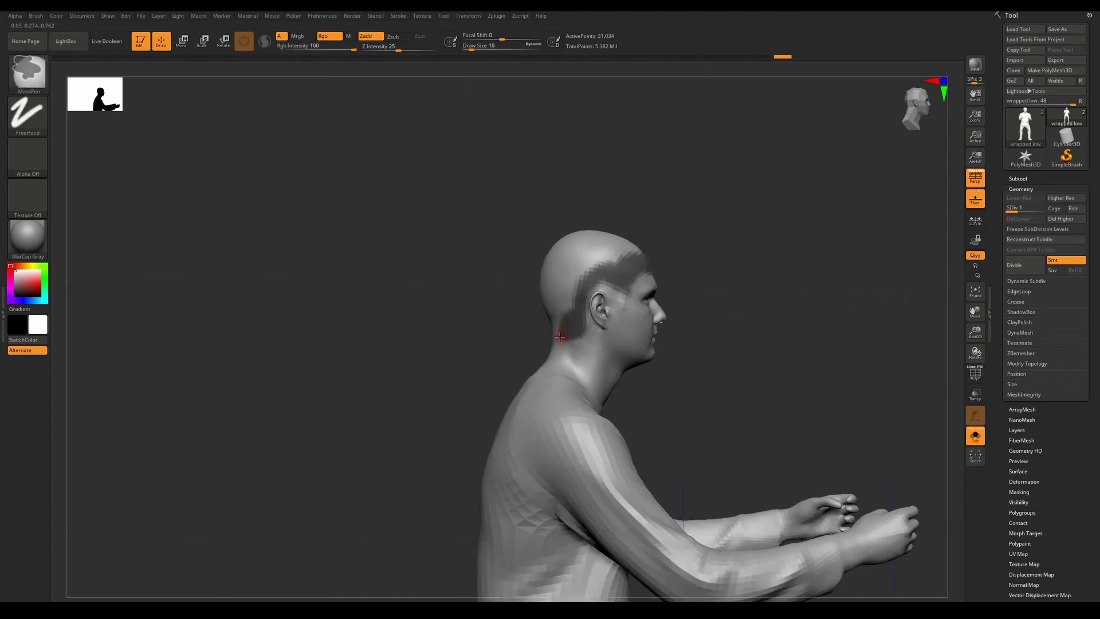
{"action": "right_click_drag", "start_coordinate": [563, 319], "coordinate": [562, 319], "text": "shift"}
{"action": "mouse_move", "coordinate": [561, 319]}
{"action": "left_mouse_down", "text": "ctrl"}
{"action": "mouse_move", "coordinate": [522, 323]}
{"action": "mouse_move", "coordinate": [544, 335]}
{"action": "mouse_move", "coordinate": [539, 300]}
{"action": "mouse_move", "coordinate": [561, 326]}
{"action": "mouse_move", "coordinate": [573, 289]}
{"action": "left_mouse_up", "text": "ctrl"}
{"action": "right_click_drag", "start_coordinate": [573, 295], "coordinate": [600, 318]}
{"action": "left_click_drag", "start_coordinate": [513, 282], "coordinate": [502, 287], "text": "ctrl"}
{"action": "right_click_drag", "start_coordinate": [502, 287], "coordinate": [555, 292]}
{"action": "mouse_move", "coordinate": [490, 295]}
{"action": "left_mouse_down", "text": "ctrl"}
{"action": "mouse_move", "coordinate": [476, 292]}
{"action": "mouse_move", "coordinate": [487, 299]}
{"action": "left_mouse_up", "text": "ctrl"}
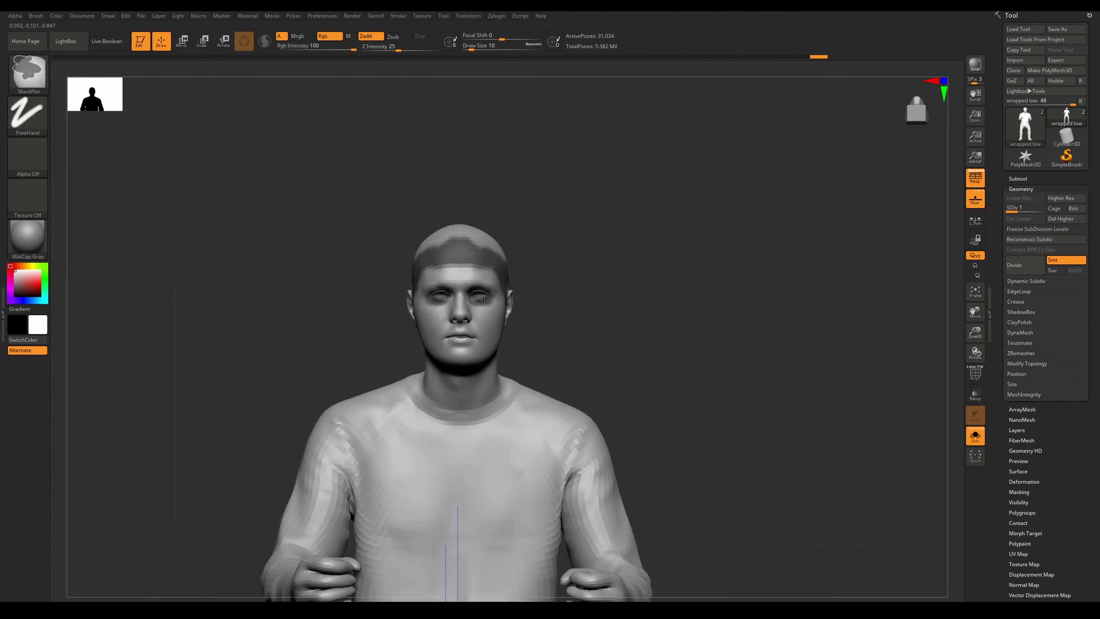
- Mask the area around the lips, undoing unwanted mask strokes
{"action": "mouse_move", "coordinate": [487, 299]}
{"action": "right_mouse_down", "text": "alt"}
{"action": "mouse_move", "coordinate": [516, 170]}
{"action": "mouse_move", "coordinate": [503, 252]}
{"action": "right_mouse_up", "text": "alt"}
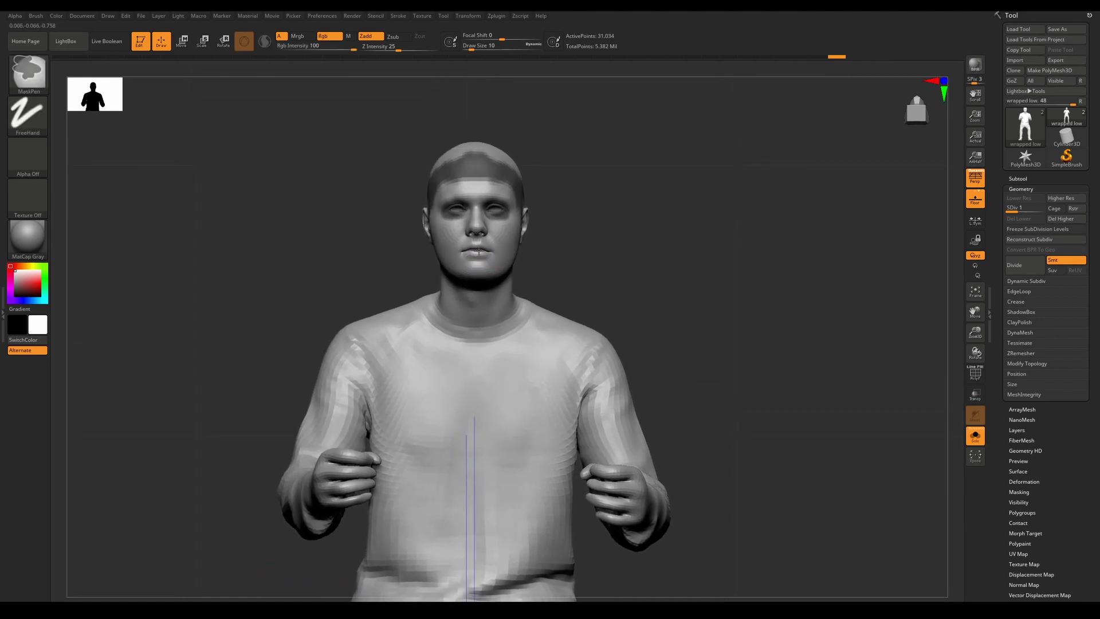
{"action": "left_click_drag", "start_coordinate": [471, 265], "coordinate": [491, 246], "text": "ctrl"}
{"action": "key", "text": "ctrl+z"}
{"action": "key", "text": "ctrl+z"}
{"action": "key", "text": "ctrl+shift+a"}
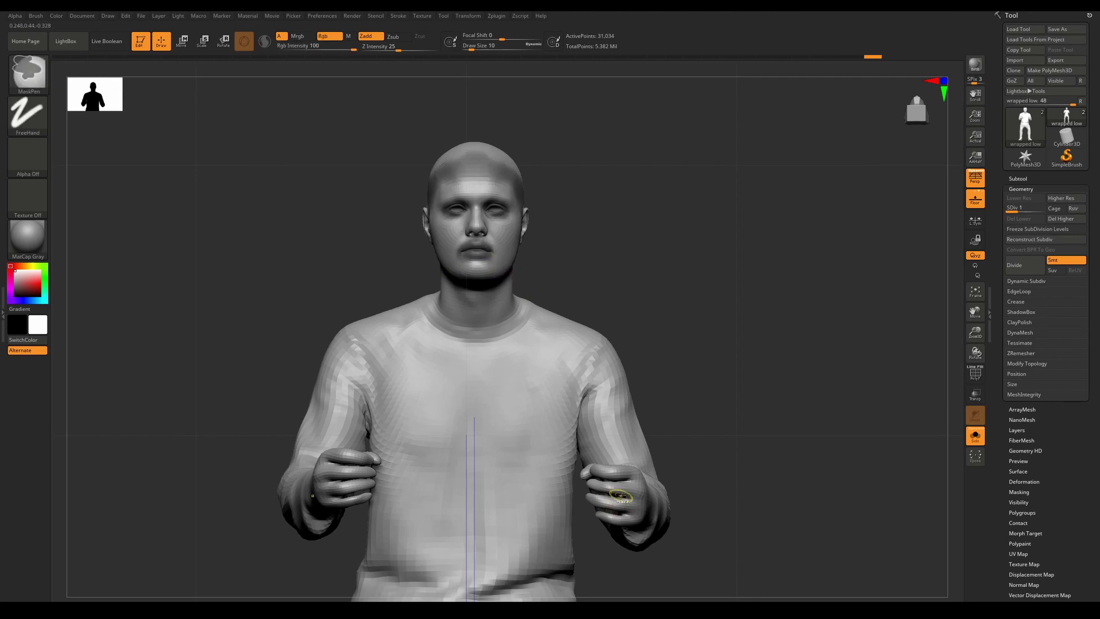
- Mask a band around the wrists to separate the hands from the sleeves
{"action": "mouse_move", "coordinate": [593, 435]}
{"action": "right_mouse_down", "text": "ctrl"}
{"action": "mouse_move", "coordinate": [639, 343]}
{"action": "mouse_move", "coordinate": [630, 350]}
{"action": "mouse_move", "coordinate": [653, 364]}
{"action": "right_mouse_up", "text": "ctrl"}
{"action": "mouse_move", "coordinate": [652, 367]}
{"action": "left_mouse_down", "text": "ctrl"}
{"action": "mouse_move", "coordinate": [664, 343]}
{"action": "mouse_move", "coordinate": [682, 344]}
{"action": "mouse_move", "coordinate": [696, 355]}
{"action": "mouse_move", "coordinate": [679, 373]}
{"action": "left_mouse_up", "text": "ctrl"}
{"action": "mouse_move", "coordinate": [680, 373]}
{"action": "right_mouse_down"}
{"action": "mouse_move", "coordinate": [687, 405]}
{"action": "mouse_move", "coordinate": [585, 353]}
{"action": "mouse_move", "coordinate": [583, 377]}
{"action": "mouse_move", "coordinate": [516, 355]}
{"action": "right_mouse_up"}
{"action": "key", "text": "ctrl+z"}
{"action": "right_click_drag", "start_coordinate": [647, 390], "coordinate": [655, 401]}
{"action": "left_click_drag", "start_coordinate": [670, 384], "coordinate": [679, 415], "text": "ctrl"}
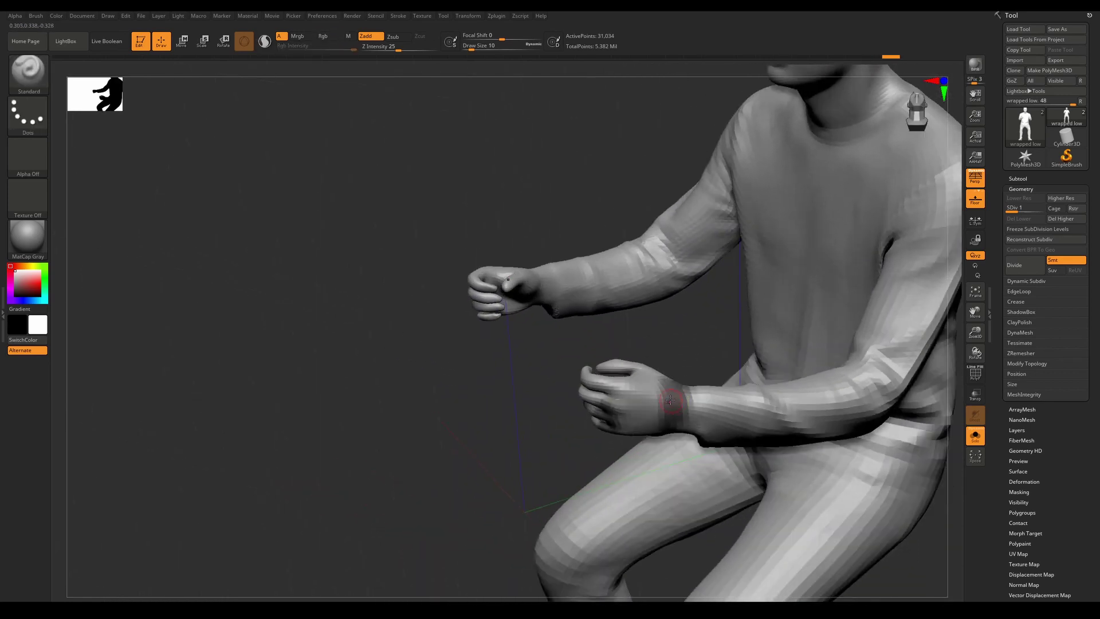
{"action": "right_click_drag", "start_coordinate": [679, 415], "coordinate": [579, 363]}
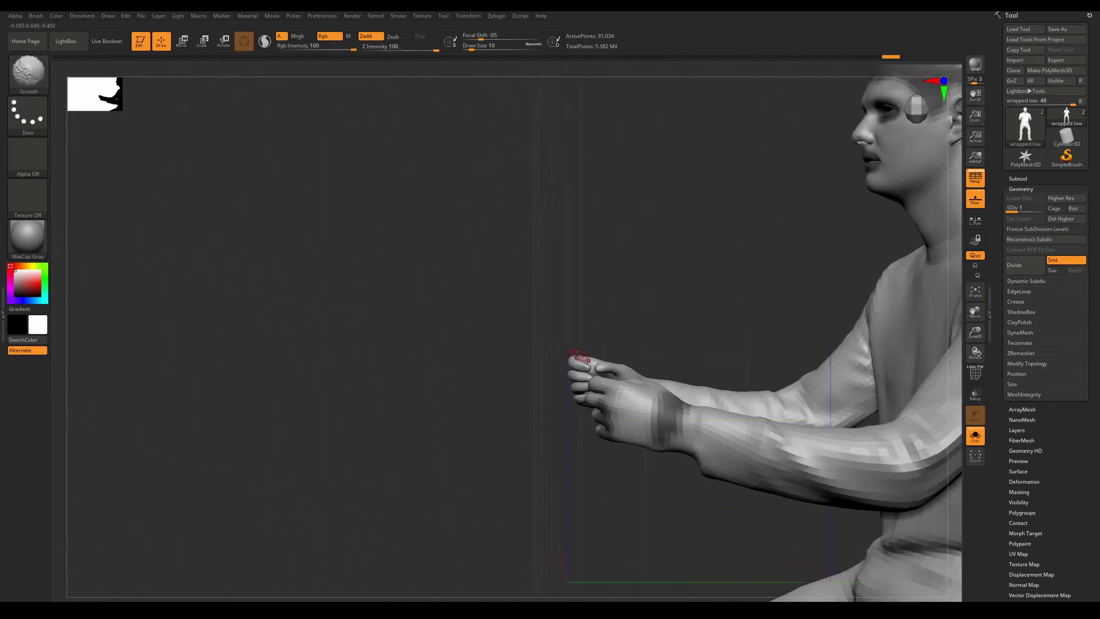
- Turn off perspective in the side view and mask both hands up to the cuffs with a rectangular selection
{"action": "left_click_drag", "start_coordinate": [524, 344], "coordinate": [626, 447], "text": "ctrl+shift"}
{"action": "left_click", "coordinate": [545, 354], "text": "ctrl+shift"}
{"action": "left_click_drag", "start_coordinate": [516, 318], "coordinate": [694, 513], "text": "ctrl"}
{"action": "right_click_drag", "start_coordinate": [695, 513], "coordinate": [788, 321], "text": "shift"}
{"action": "left_click", "coordinate": [975, 179]}
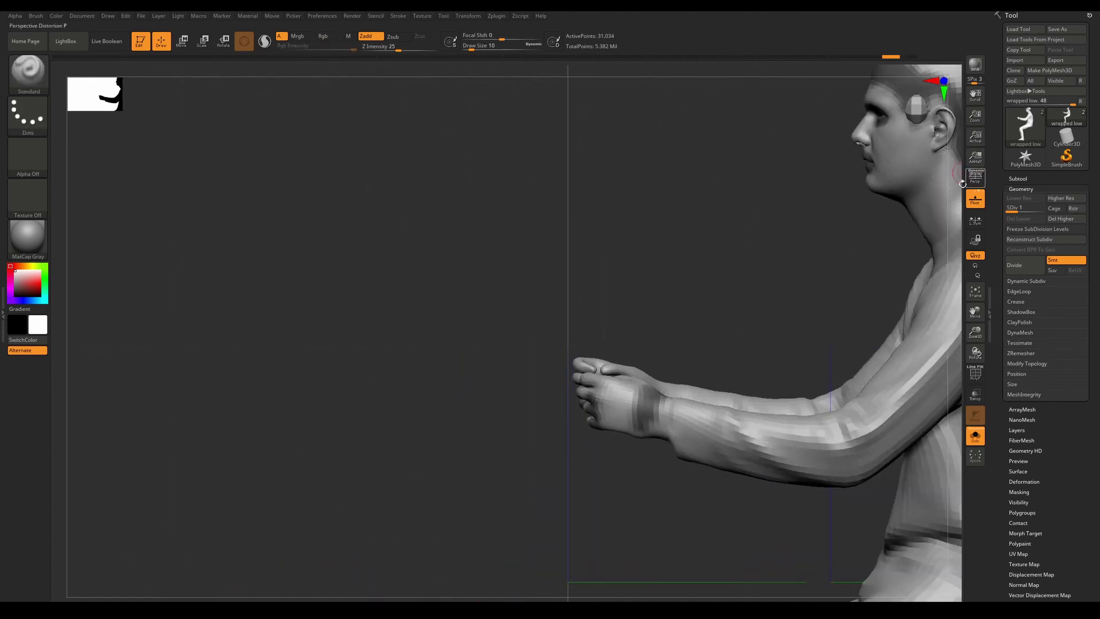
{"action": "left_click_drag", "start_coordinate": [552, 337], "coordinate": [659, 471], "text": "ctrl"}
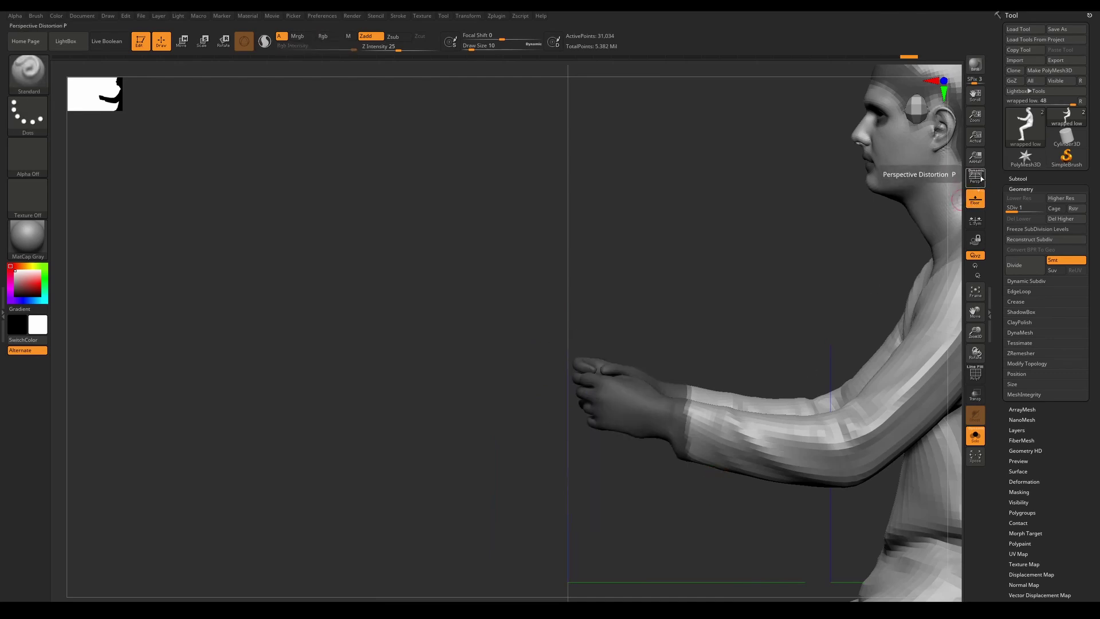
- Mask both feet up to the ankles with a rectangular selection in a side view without perspective
{"action": "left_click_drag", "start_coordinate": [831, 327], "coordinate": [716, 328]}
{"action": "key", "text": "p"}
{"action": "left_click_drag", "start_coordinate": [763, 125], "coordinate": [884, 213]}
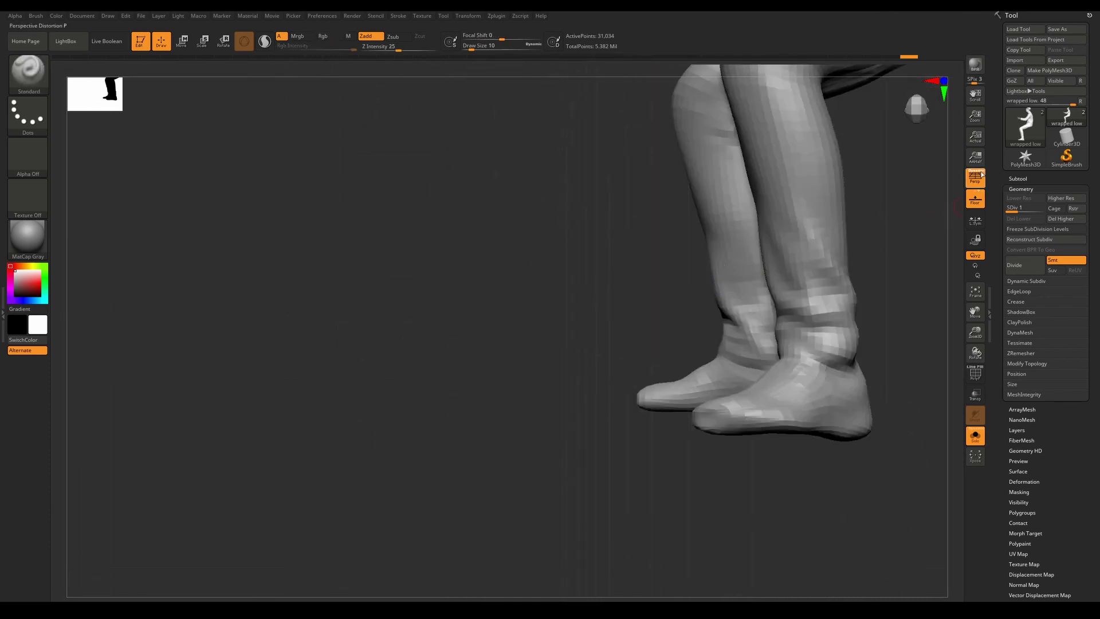
{"action": "left_click", "coordinate": [975, 200]}
{"action": "left_click", "coordinate": [972, 179]}
{"action": "mouse_move", "coordinate": [628, 443]}
{"action": "left_mouse_down", "text": "ctrl"}
{"action": "mouse_move", "coordinate": [756, 405]}
{"action": "mouse_move", "coordinate": [781, 357]}
{"action": "mouse_move", "coordinate": [879, 363]}
{"action": "left_mouse_up", "text": "ctrl"}
{"action": "left_click_drag", "start_coordinate": [796, 358], "coordinate": [828, 348], "text": "shift"}
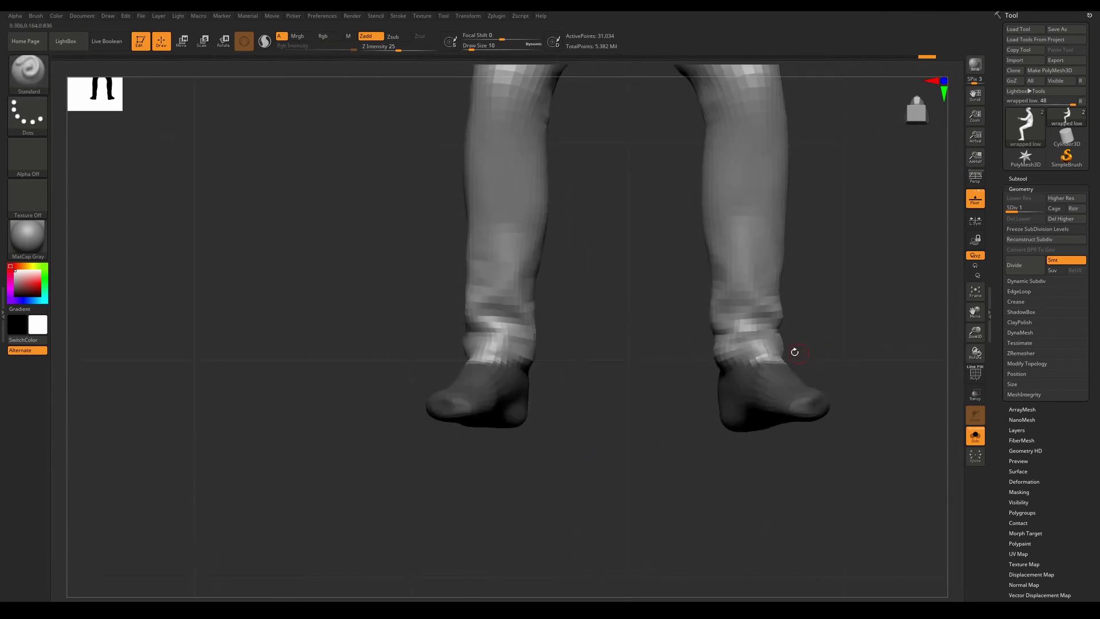
- Mask the crotch, the buttocks and the gaps between the arms and torso with a draw size of 62
{"action": "key", "text": "f"}
{"action": "mouse_move", "coordinate": [736, 263]}
{"action": "left_mouse_down"}
{"action": "mouse_move", "coordinate": [710, 269]}
{"action": "mouse_move", "coordinate": [727, 275]}
{"action": "mouse_move", "coordinate": [716, 280]}
{"action": "left_mouse_up"}
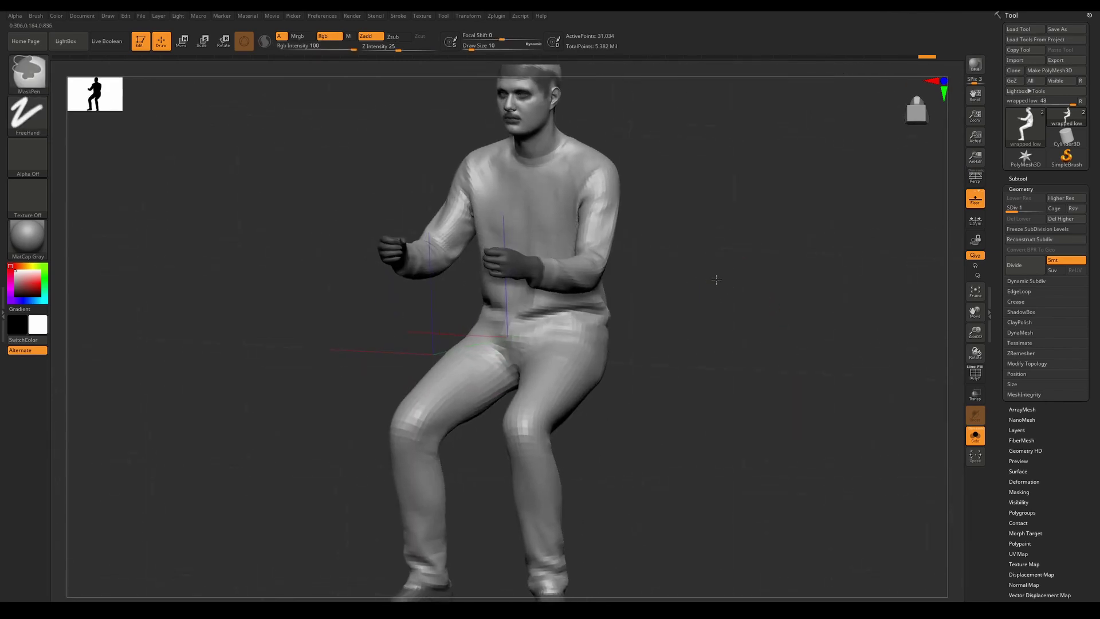
{"action": "left_click_drag", "start_coordinate": [569, 363], "coordinate": [549, 357], "text": "shift"}
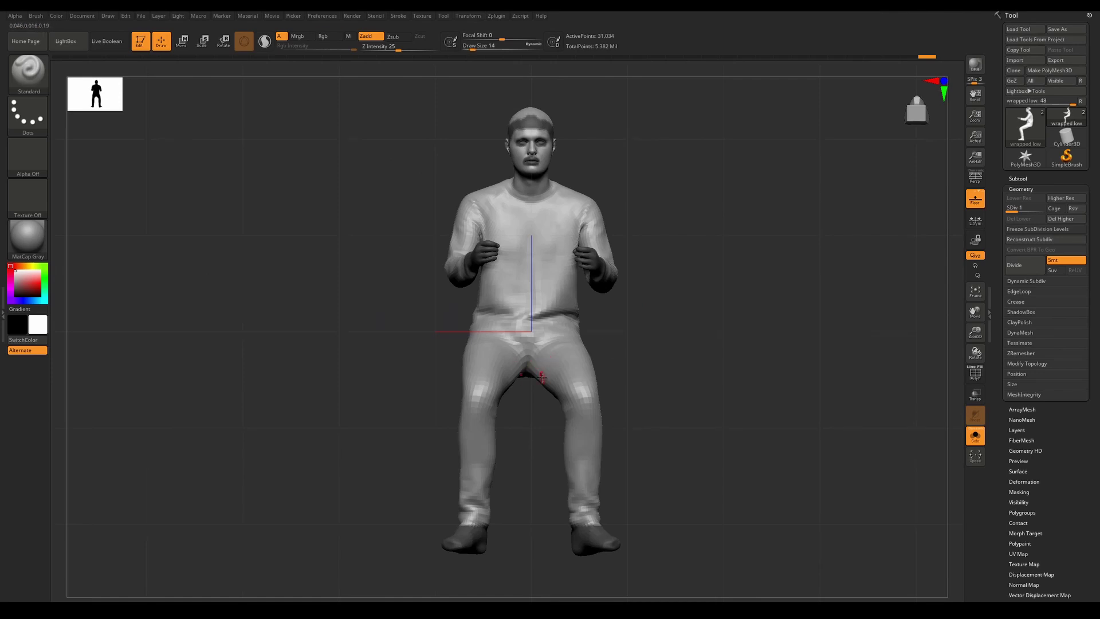
{"action": "left_click", "coordinate": [526, 363], "text": "ctrl"}
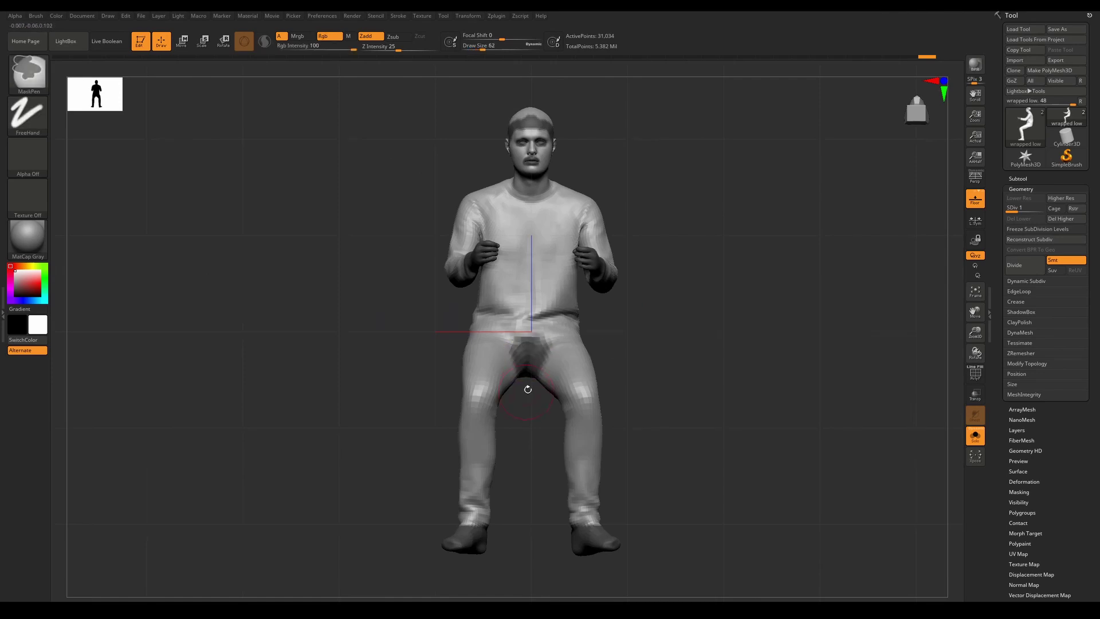
{"action": "left_click_drag", "start_coordinate": [401, 366], "coordinate": [573, 359], "text": "shift"}
{"action": "right_click_drag", "start_coordinate": [573, 360], "coordinate": [567, 389]}
{"action": "mouse_move", "coordinate": [573, 378]}
{"action": "left_mouse_down", "text": "ctrl"}
{"action": "mouse_move", "coordinate": [539, 389]}
{"action": "mouse_move", "coordinate": [492, 384]}
{"action": "left_mouse_up", "text": "ctrl"}
{"action": "left_click_drag", "start_coordinate": [589, 324], "coordinate": [598, 344], "text": "ctrl"}
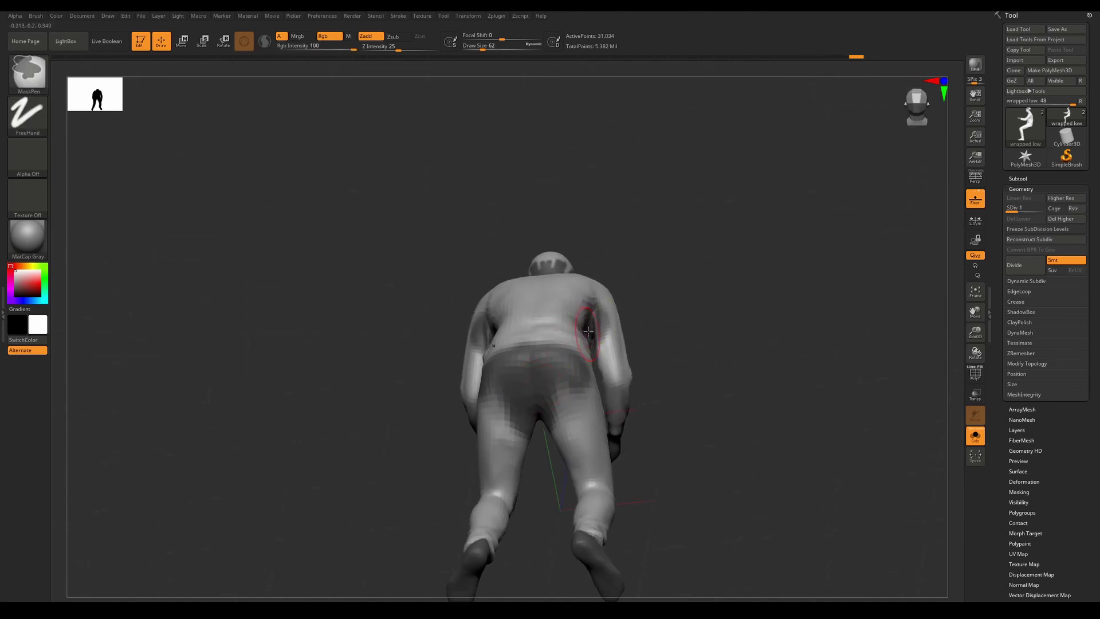
{"action": "mouse_move", "coordinate": [599, 344]}
{"action": "right_mouse_down"}
{"action": "mouse_move", "coordinate": [578, 335]}
{"action": "mouse_move", "coordinate": [682, 166]}
{"action": "mouse_move", "coordinate": [664, 258]}
{"action": "mouse_move", "coordinate": [629, 218]}
{"action": "mouse_move", "coordinate": [579, 260]}
{"action": "mouse_move", "coordinate": [590, 325]}
{"action": "right_mouse_up"}
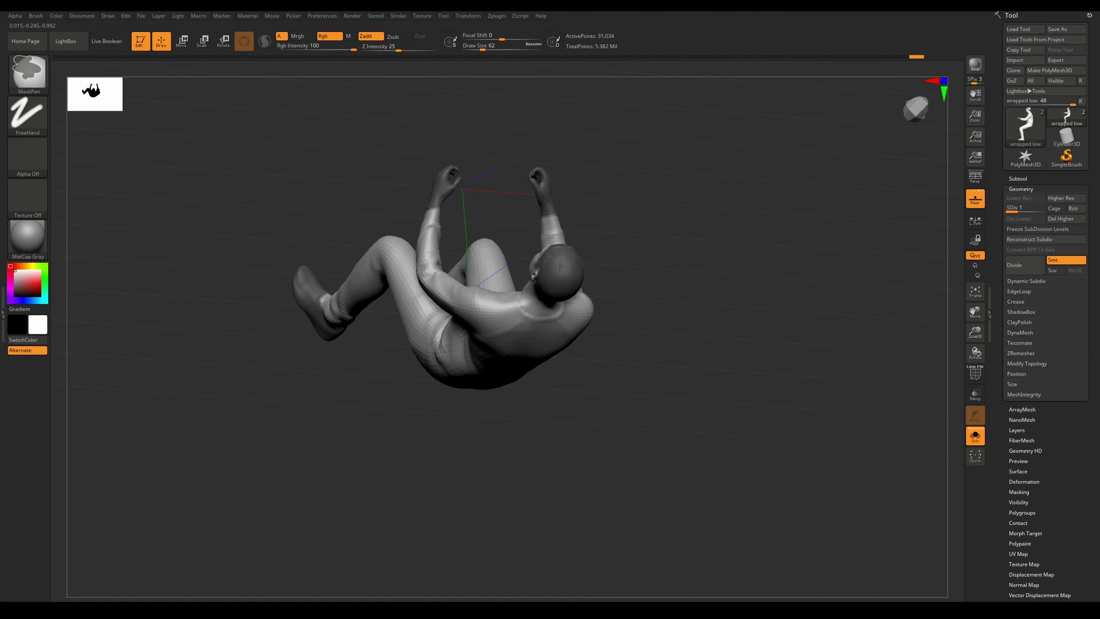
- Invert the mask to check the coverage of the protected areas, and invert it back
{"action": "mouse_move", "coordinate": [559, 265]}
{"action": "right_mouse_down"}
{"action": "mouse_move", "coordinate": [508, 266]}
{"action": "mouse_move", "coordinate": [510, 405]}
{"action": "mouse_move", "coordinate": [625, 294]}
{"action": "mouse_move", "coordinate": [587, 233]}
{"action": "mouse_move", "coordinate": [582, 273]}
{"action": "mouse_move", "coordinate": [533, 238]}
{"action": "mouse_move", "coordinate": [530, 285]}
{"action": "mouse_move", "coordinate": [498, 344]}
{"action": "mouse_move", "coordinate": [489, 299]}
{"action": "mouse_move", "coordinate": [455, 250]}
{"action": "right_mouse_up"}
{"action": "left_click", "coordinate": [428, 343], "text": "ctrl"}
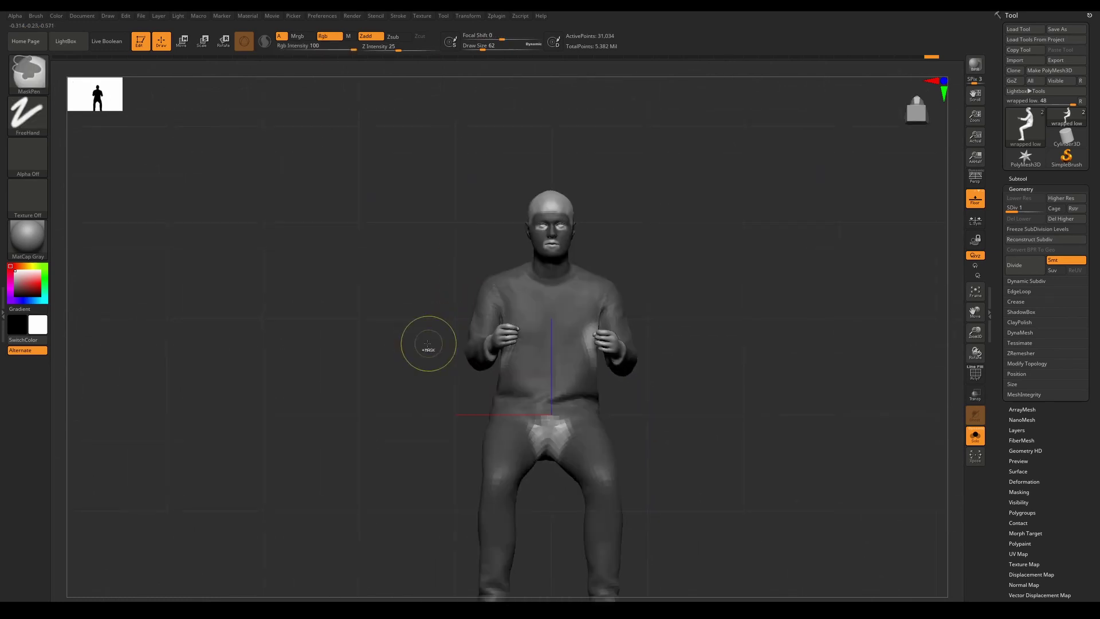
{"action": "left_click", "coordinate": [428, 344], "text": "ctrl"}
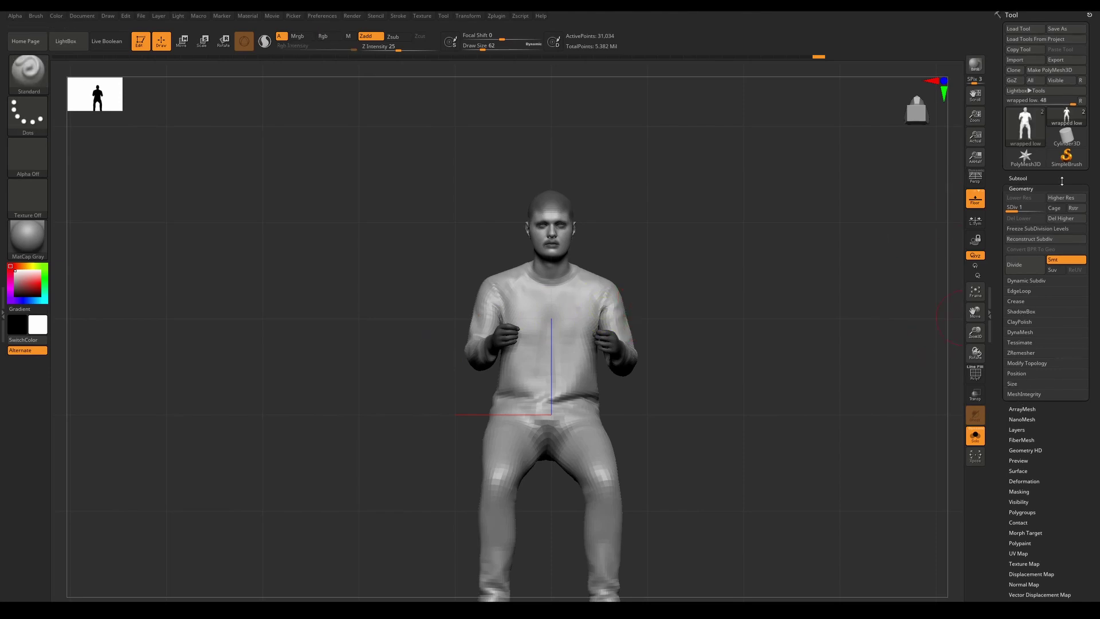
- Project all of the scan's details onto the masked wrapped mesh and examine the face up close
{"action": "left_click", "coordinate": [1043, 177]}
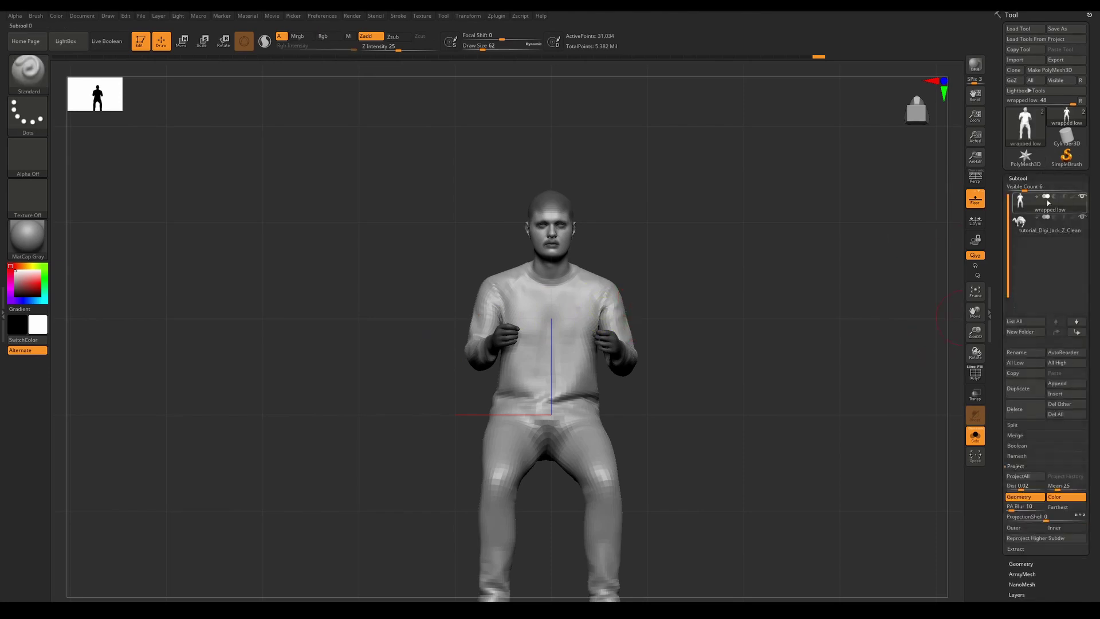
{"action": "left_click", "coordinate": [1023, 479]}
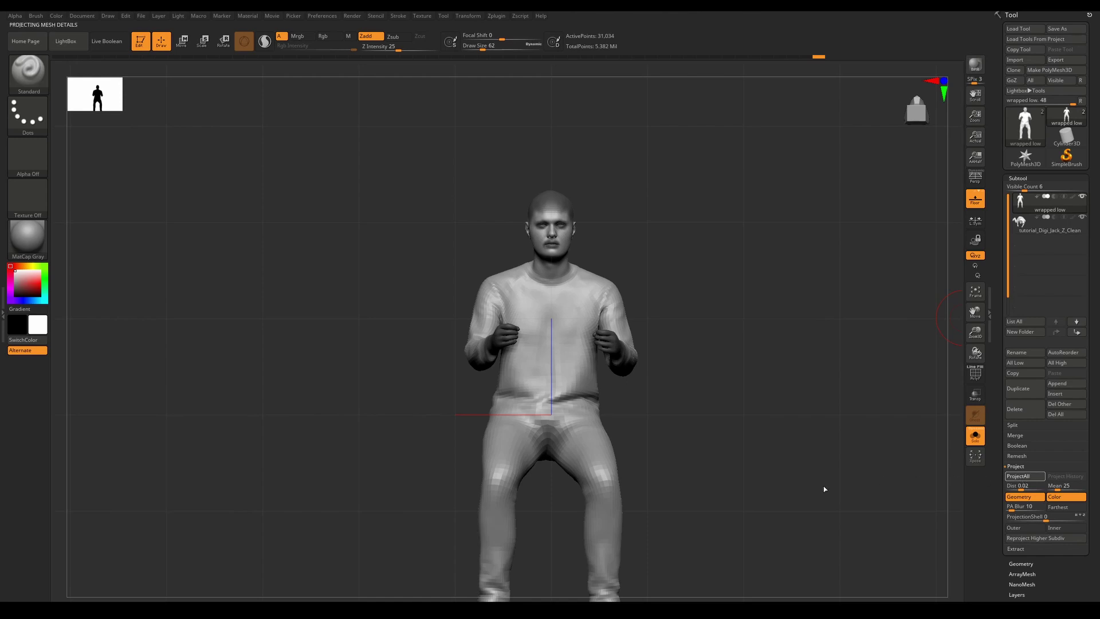
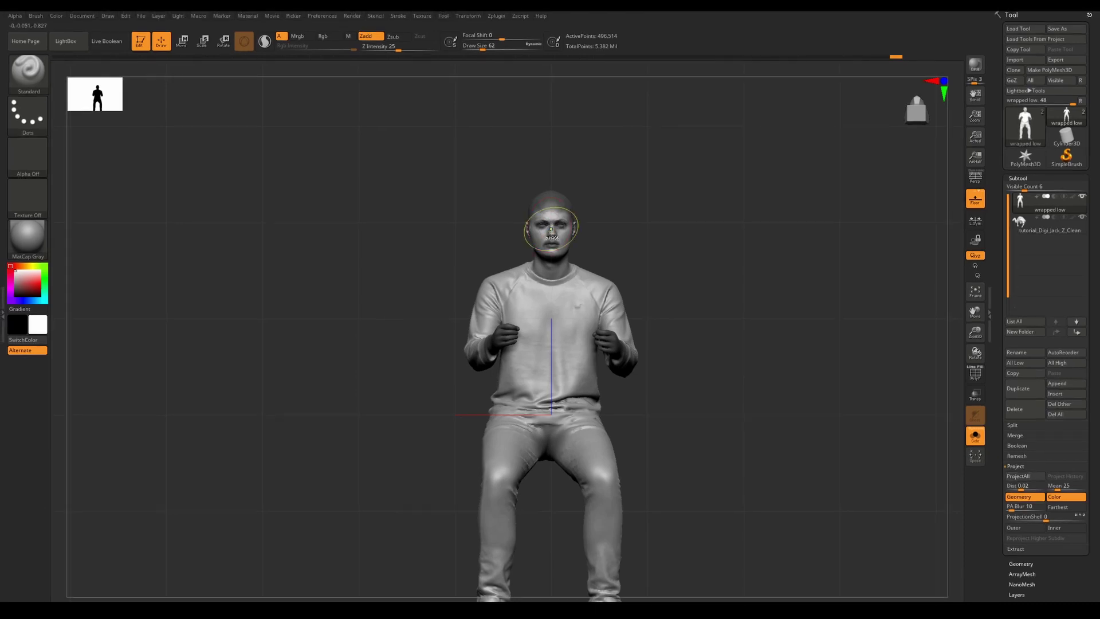
{"action": "mouse_move", "coordinate": [550, 223]}
{"action": "right_mouse_down", "text": "ctrl"}
{"action": "mouse_move", "coordinate": [579, 265]}
{"action": "mouse_move", "coordinate": [711, 249]}
{"action": "right_mouse_up", "text": "ctrl"}
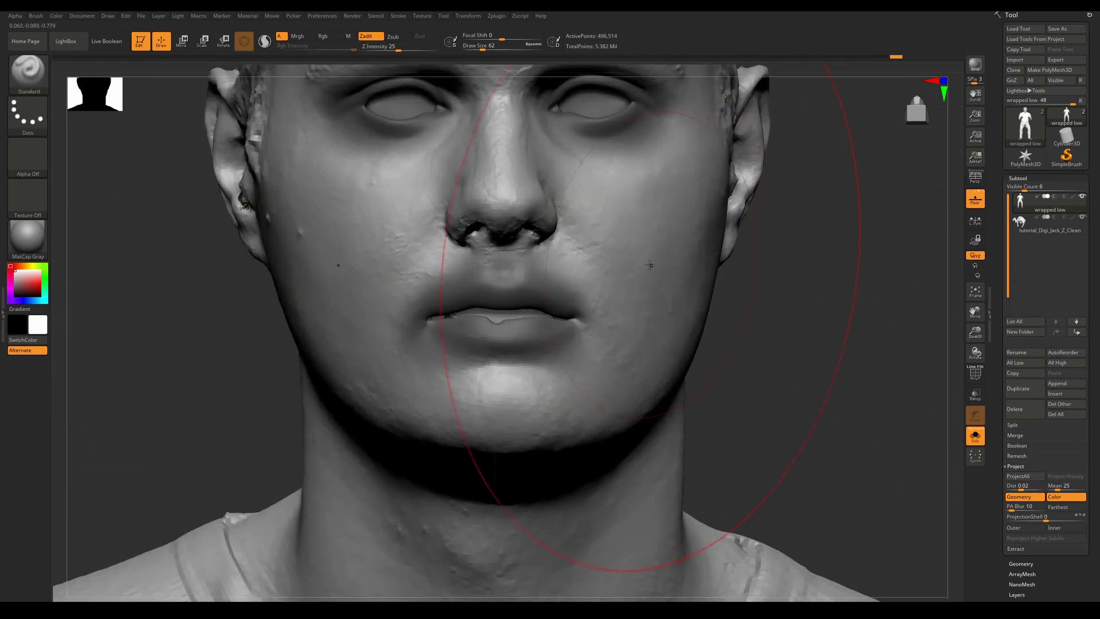
{"action": "mouse_move", "coordinate": [645, 355]}
{"action": "right_mouse_down"}
{"action": "mouse_move", "coordinate": [659, 344]}
{"action": "mouse_move", "coordinate": [634, 344]}
{"action": "mouse_move", "coordinate": [599, 292]}
{"action": "mouse_move", "coordinate": [550, 295]}
{"action": "right_mouse_up"}
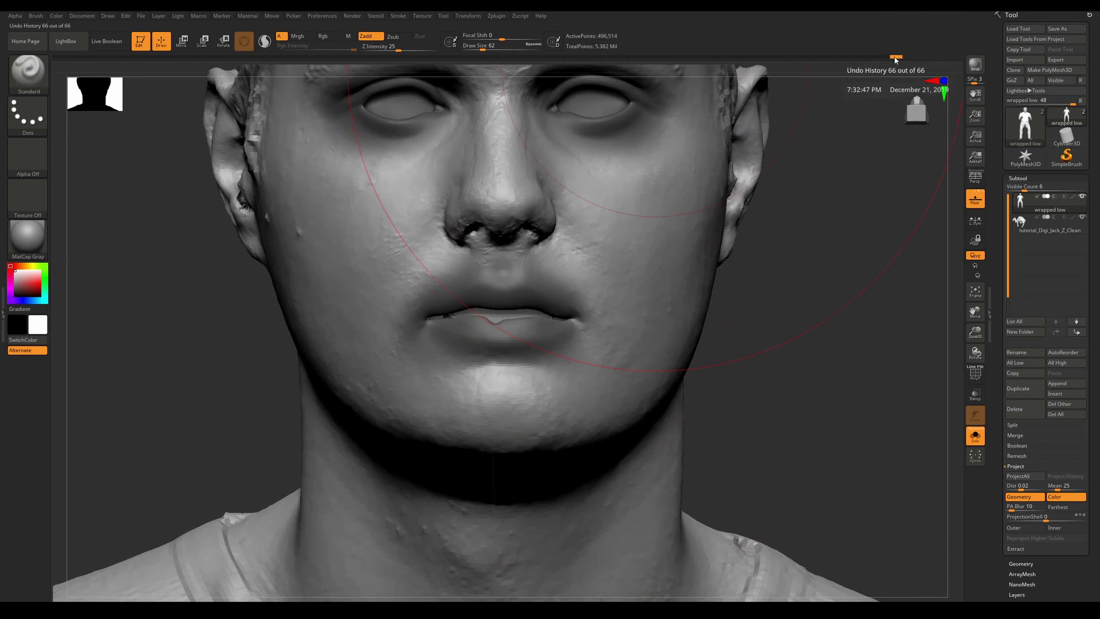
- Revert the mesh to its masked, unprojected level 1 state in the undo history and extend the lip mask with a draw size of 7
{"action": "left_click_drag", "start_coordinate": [896, 57], "coordinate": [858, 57]}
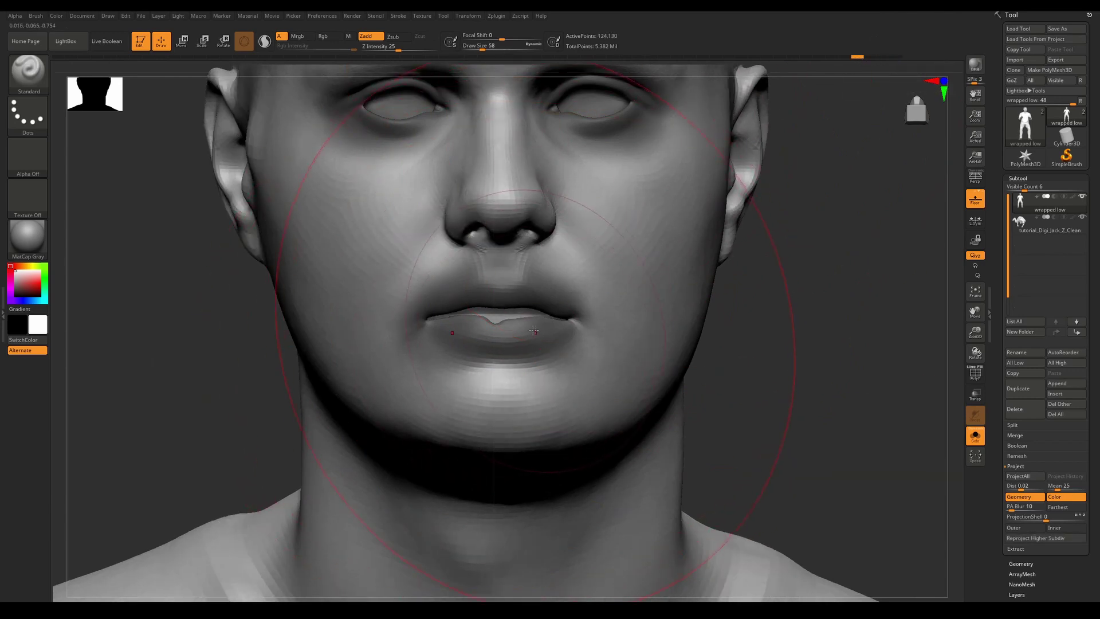
{"action": "key", "text": "bracketleft"}
{"action": "key", "text": "bracketleft"}
{"action": "key", "text": "bracketleft"}
{"action": "key", "text": "bracketleft"}
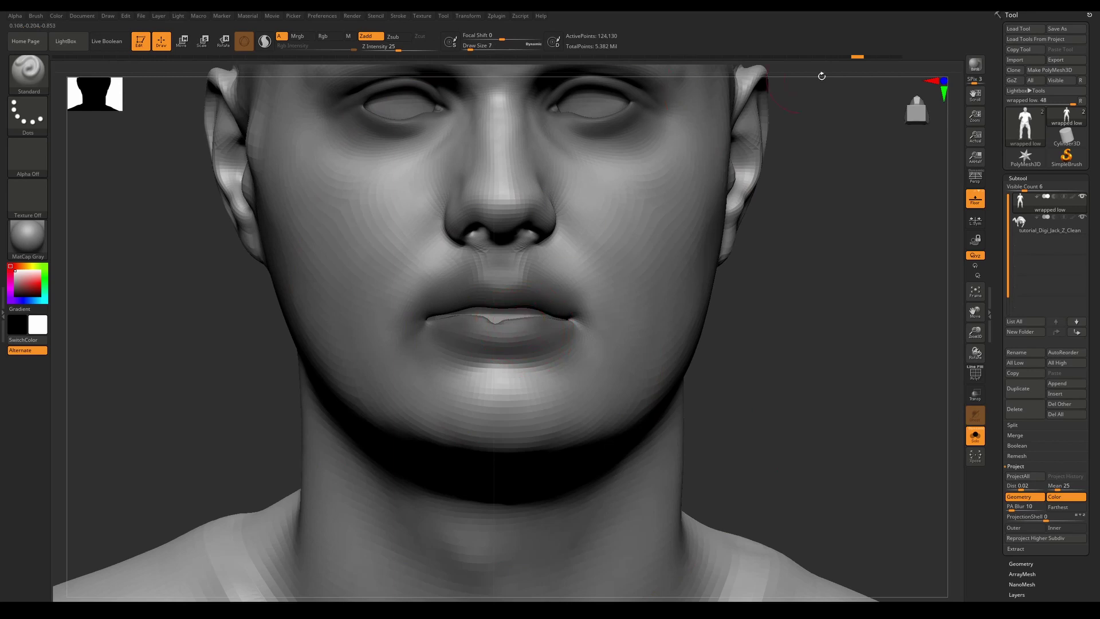
{"action": "left_click_drag", "start_coordinate": [862, 57], "coordinate": [823, 59]}
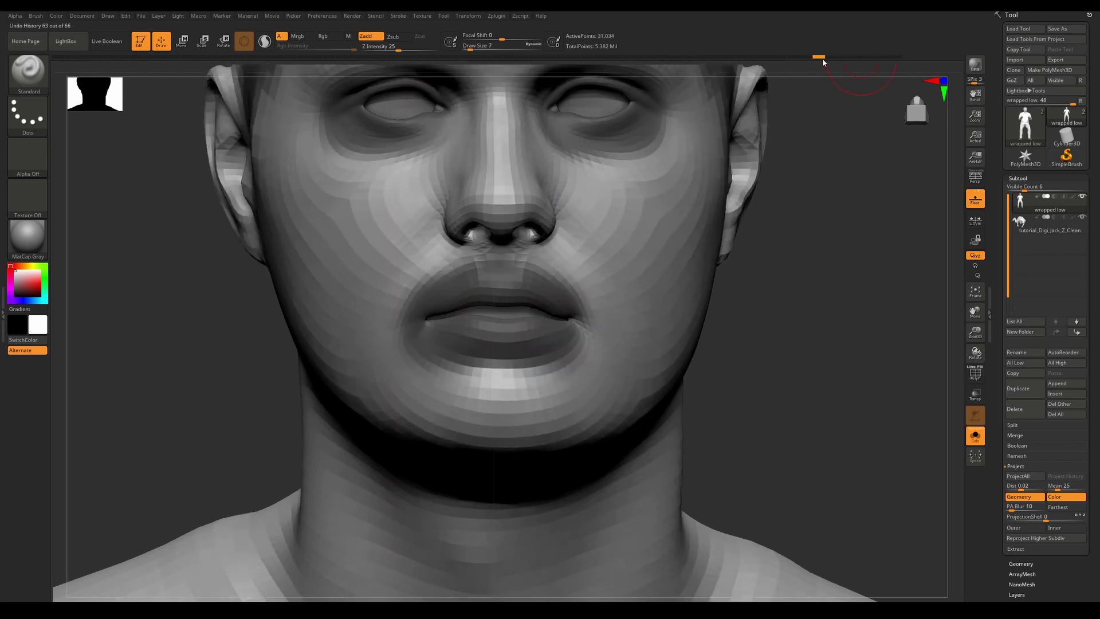
{"action": "key", "text": "ctrl"}
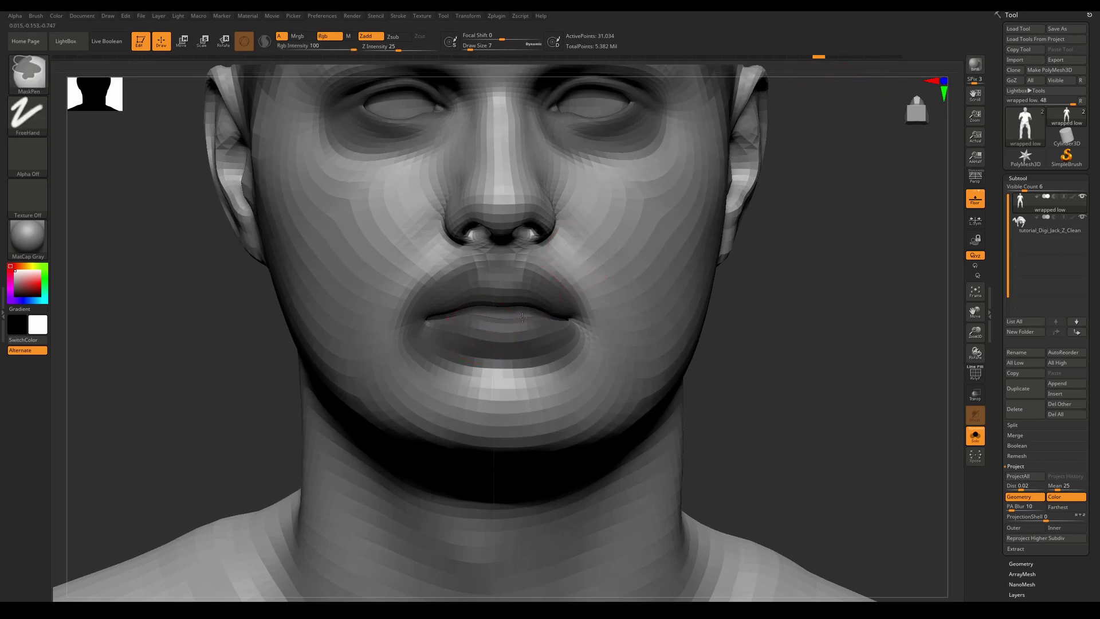
{"action": "mouse_move", "coordinate": [524, 320]}
{"action": "left_mouse_down", "text": "ctrl"}
{"action": "mouse_move", "coordinate": [508, 333]}
{"action": "mouse_move", "coordinate": [522, 288]}
{"action": "mouse_move", "coordinate": [549, 331]}
{"action": "left_mouse_up", "text": "ctrl"}
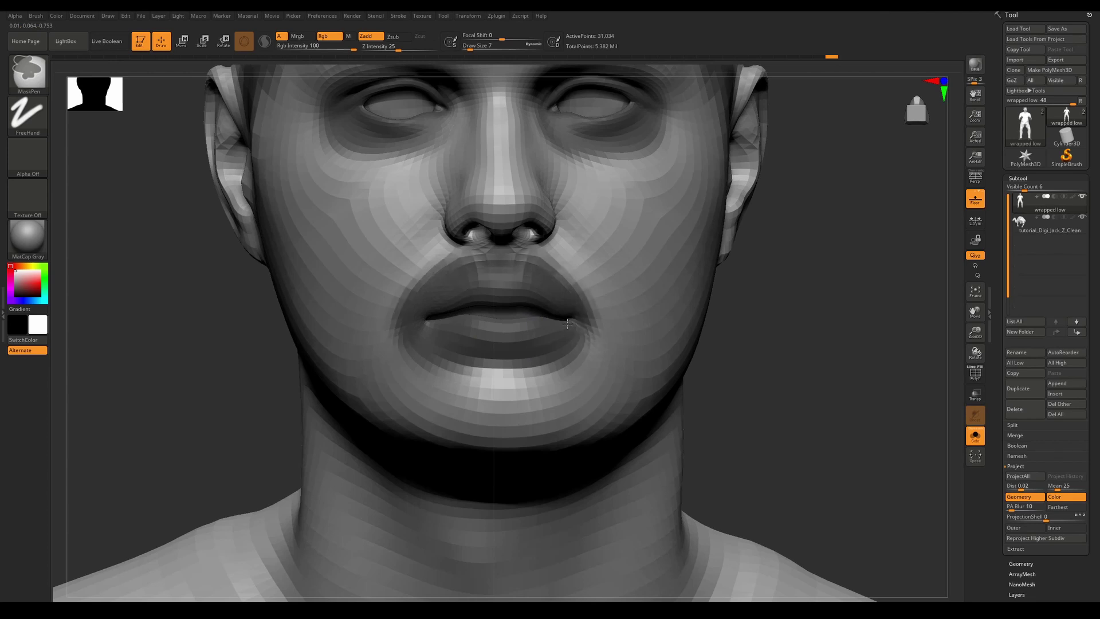
- Open the geometry settings and hide part of the cheek and jaw to expose the inside of the mouth
{"action": "left_click", "coordinate": [1016, 563]}
{"action": "left_click_drag", "start_coordinate": [809, 329], "coordinate": [724, 349]}
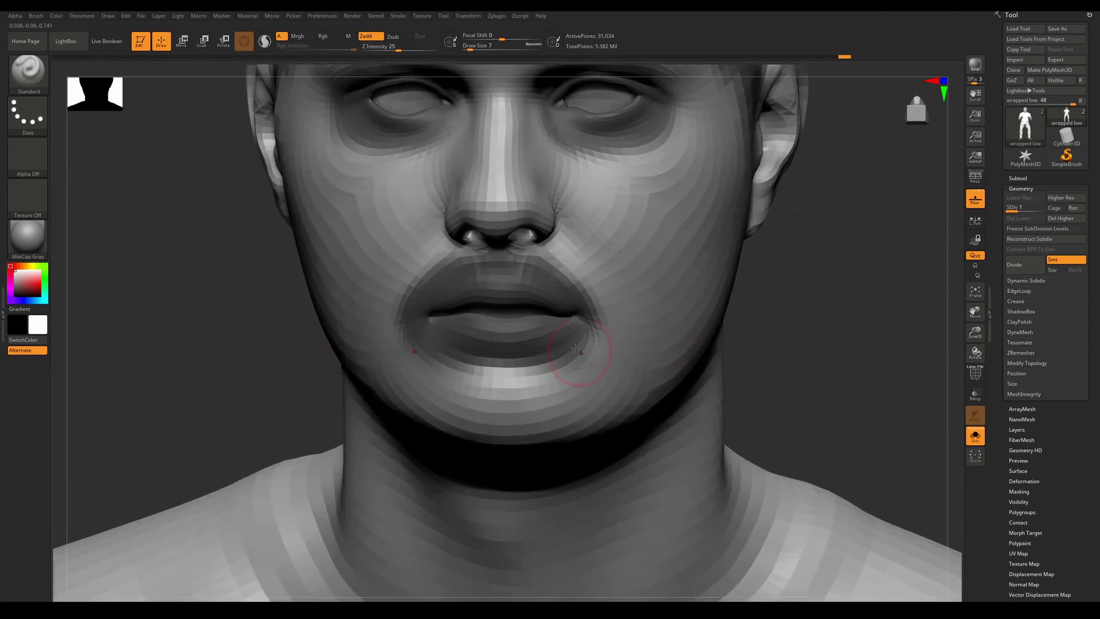
{"action": "left_click_drag", "start_coordinate": [589, 355], "coordinate": [525, 309]}
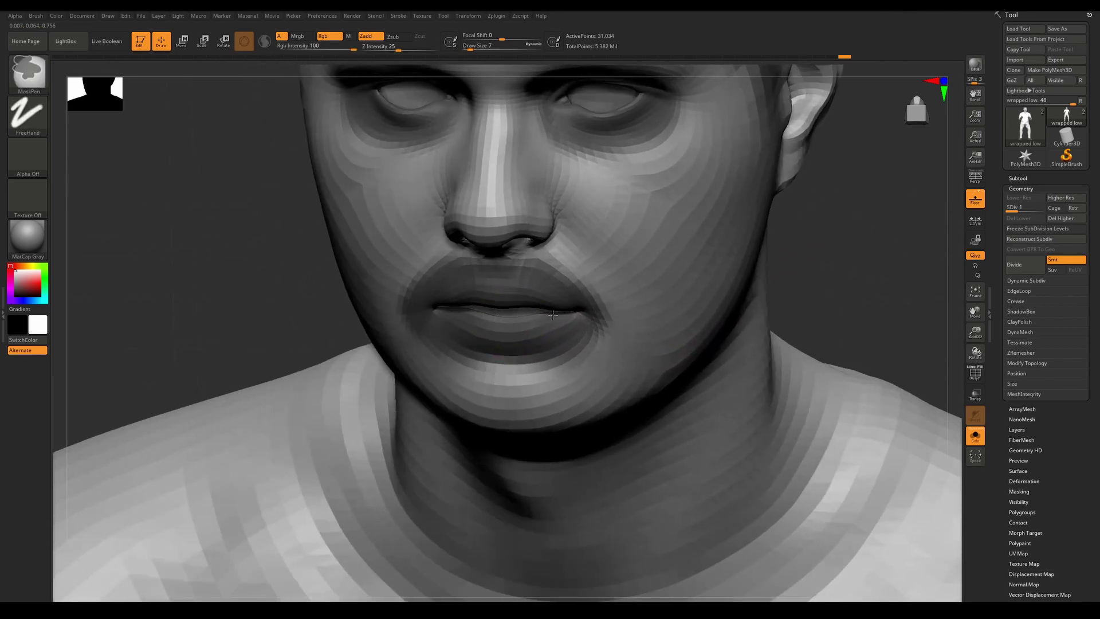
{"action": "mouse_move", "coordinate": [822, 142]}
{"action": "left_mouse_down", "text": "ctrl+alt+shift"}
{"action": "mouse_move", "coordinate": [746, 211]}
{"action": "mouse_move", "coordinate": [635, 427]}
{"action": "mouse_move", "coordinate": [573, 484]}
{"action": "mouse_move", "coordinate": [523, 501]}
{"action": "mouse_move", "coordinate": [611, 493]}
{"action": "mouse_move", "coordinate": [643, 363]}
{"action": "left_mouse_up", "text": "ctrl+alt+shift"}
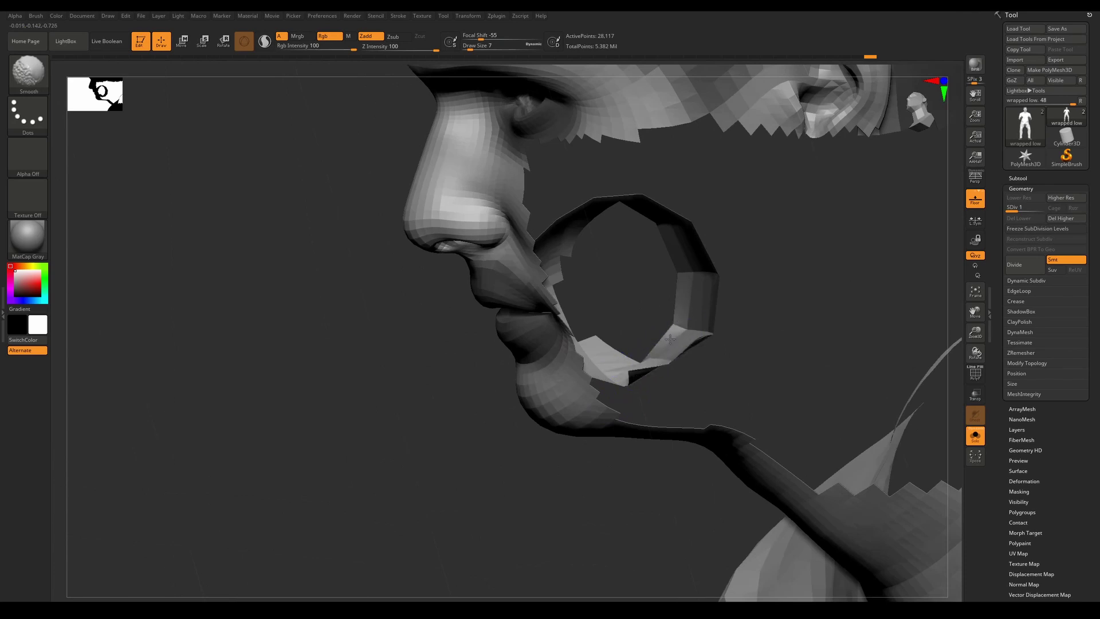
- Mask the exposed inside of the mouth and unhide the whole mesh
{"action": "left_click", "coordinate": [630, 348], "text": "ctrl+shift"}
{"action": "mouse_move", "coordinate": [631, 344]}
{"action": "left_mouse_down", "text": "ctrl"}
{"action": "mouse_move", "coordinate": [590, 326]}
{"action": "mouse_move", "coordinate": [544, 354]}
{"action": "mouse_move", "coordinate": [640, 331]}
{"action": "left_mouse_up", "text": "ctrl"}
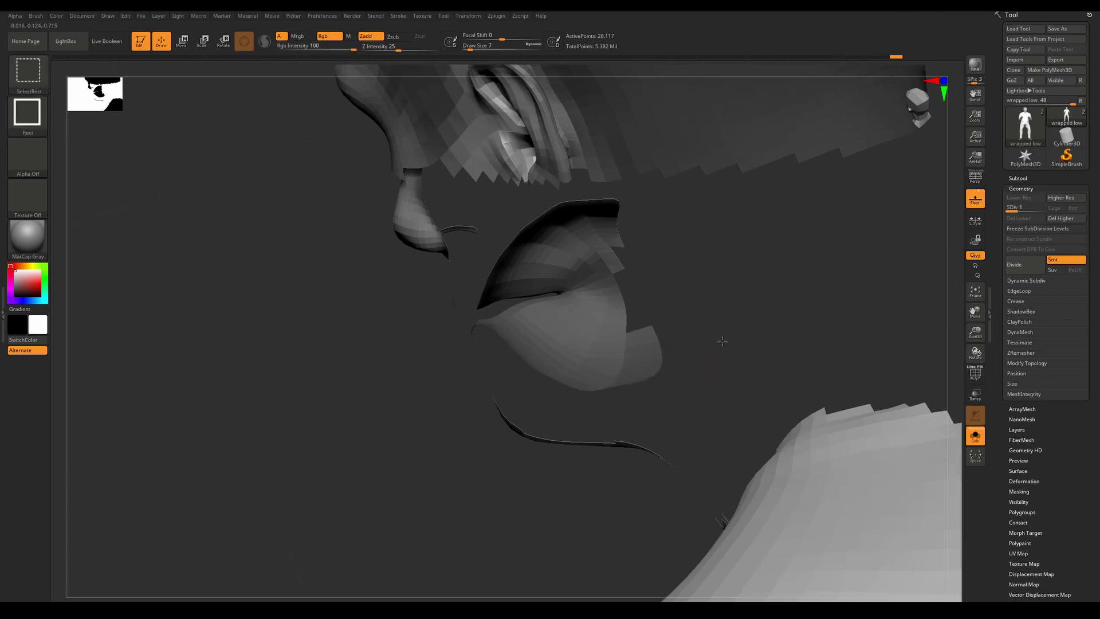
{"action": "left_click", "coordinate": [723, 348], "text": "ctrl+shift"}
{"action": "left_click_drag", "start_coordinate": [487, 401], "coordinate": [413, 378]}
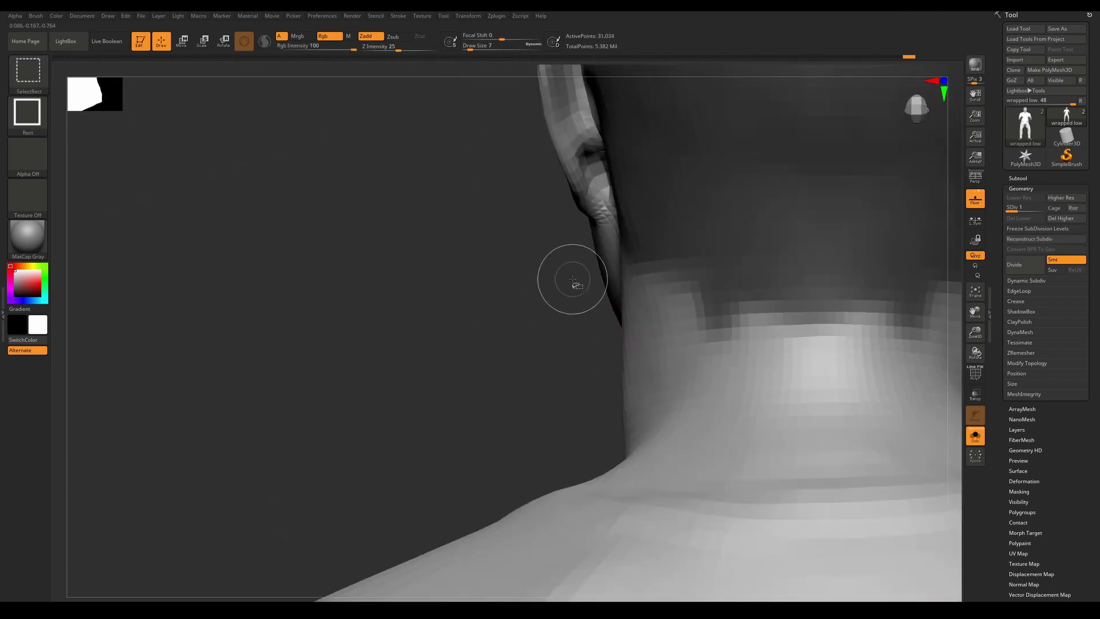
{"action": "mouse_move", "coordinate": [495, 318]}
{"action": "left_mouse_down"}
{"action": "mouse_move", "coordinate": [539, 326]}
{"action": "mouse_move", "coordinate": [583, 314]}
{"action": "left_mouse_up"}
{"action": "key", "text": "space"}
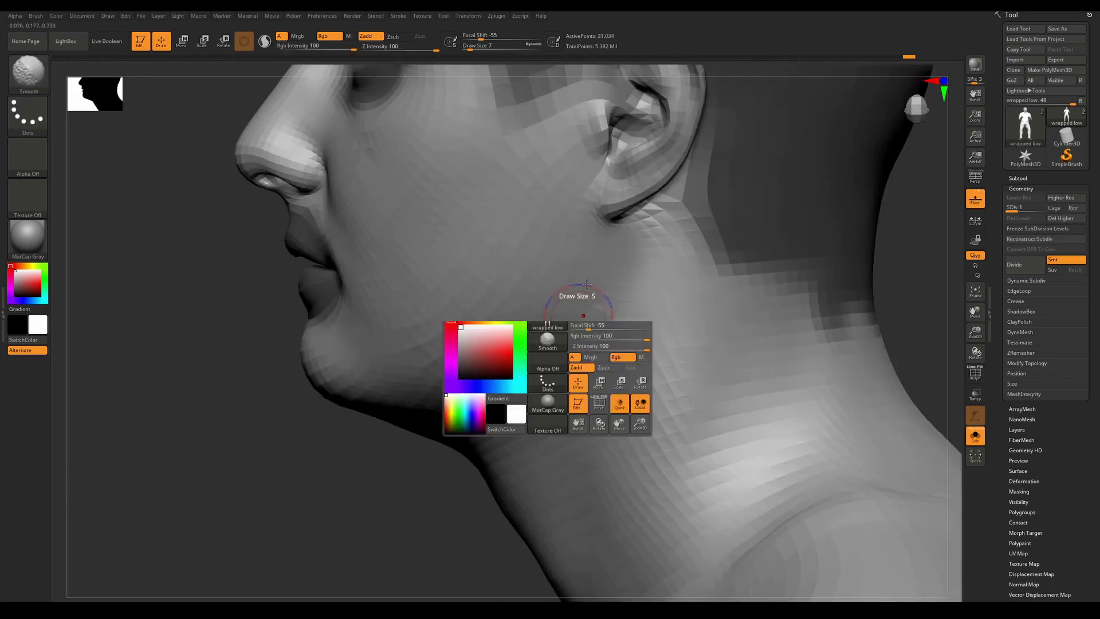
- Hide parts of the face and neck to inspect the mouth cavity's mask from several sides, and unhide the whole mesh
{"action": "left_click_drag", "start_coordinate": [518, 569], "coordinate": [859, 62], "text": "ctrl+shift"}
{"action": "mouse_move", "coordinate": [695, 285]}
{"action": "left_mouse_down"}
{"action": "mouse_move", "coordinate": [644, 315]}
{"action": "mouse_move", "coordinate": [693, 297]}
{"action": "mouse_move", "coordinate": [656, 310]}
{"action": "mouse_move", "coordinate": [669, 301]}
{"action": "left_mouse_up"}
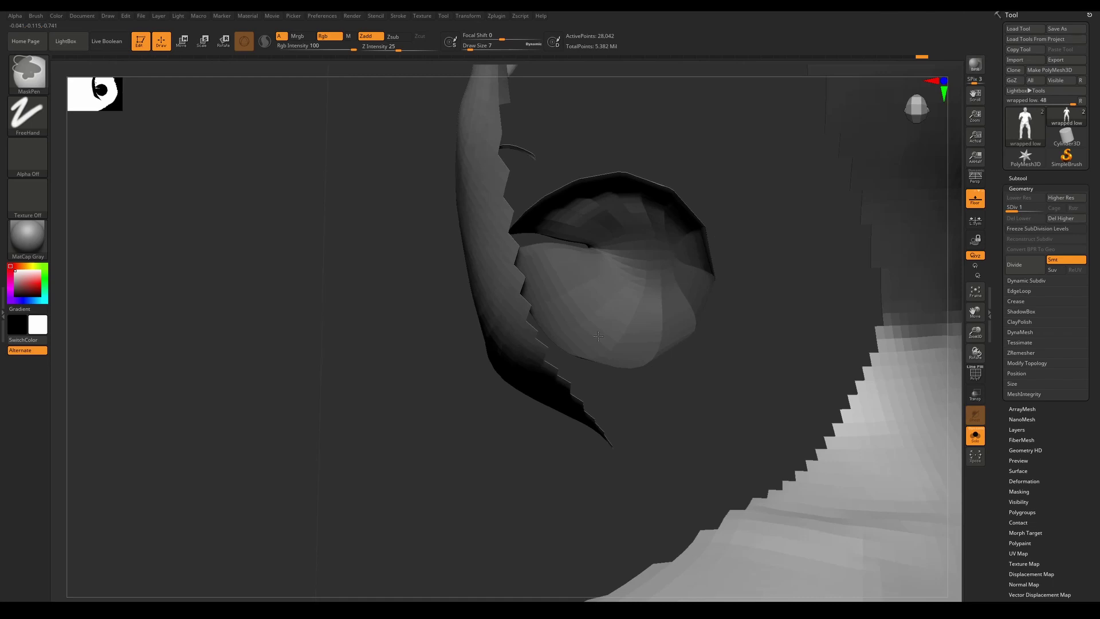
{"action": "left_click_drag", "start_coordinate": [598, 336], "coordinate": [344, 389]}
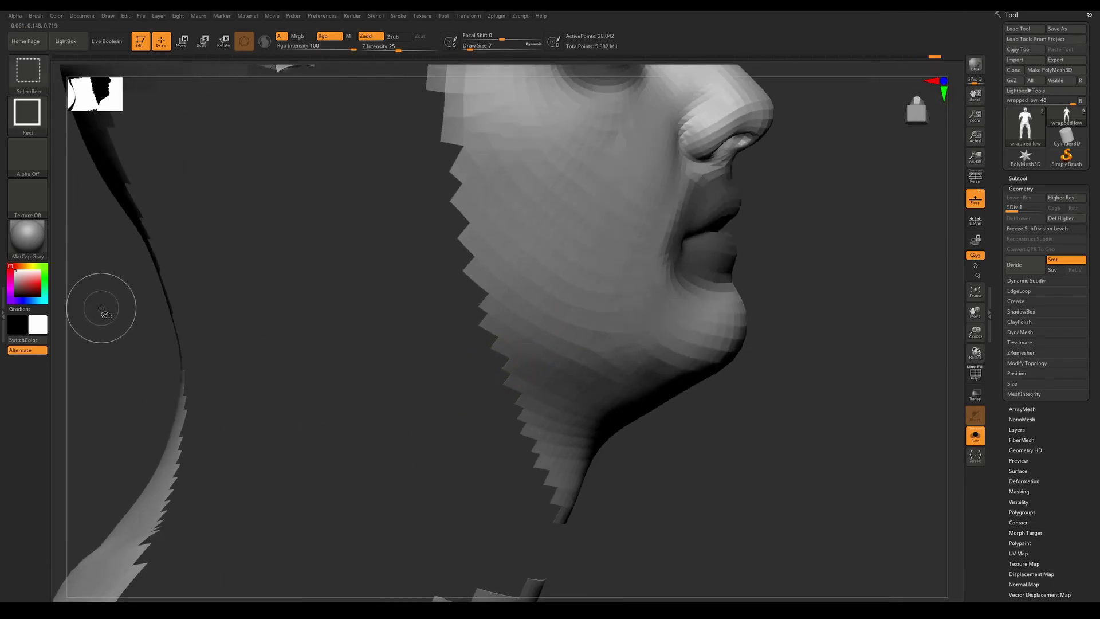
{"action": "left_click_drag", "start_coordinate": [101, 310], "coordinate": [133, 361], "text": "ctrl+shift"}
{"action": "left_click_drag", "start_coordinate": [96, 175], "coordinate": [252, 516], "text": "ctrl+alt+shift"}
{"action": "left_click_drag", "start_coordinate": [240, 420], "coordinate": [279, 423]}
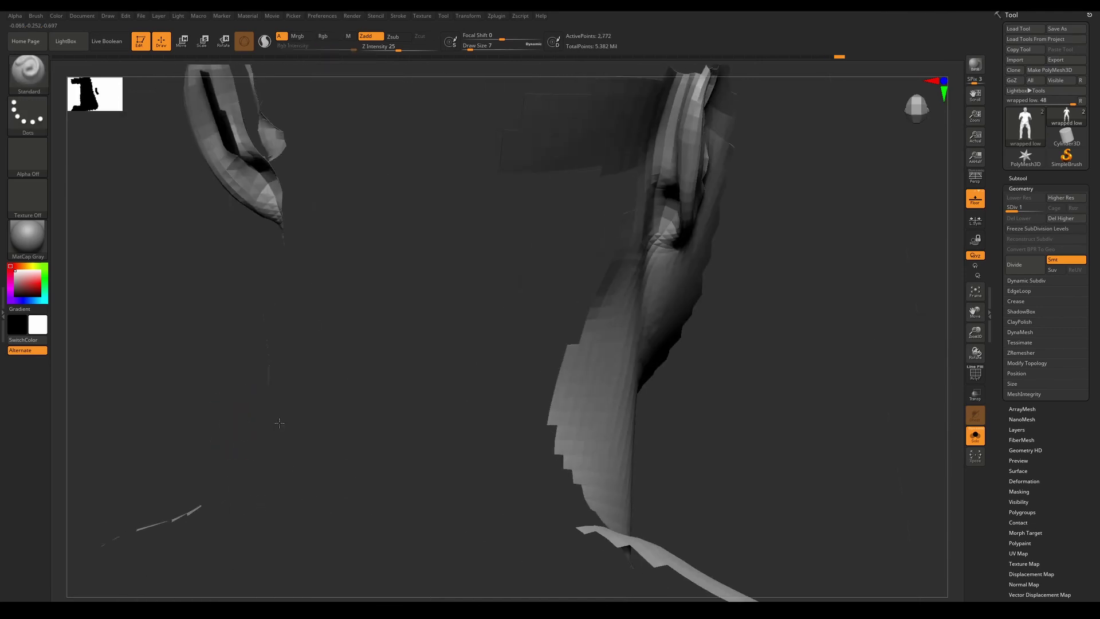
{"action": "left_click_drag", "start_coordinate": [839, 413], "coordinate": [902, 295], "text": "ctrl+shift"}
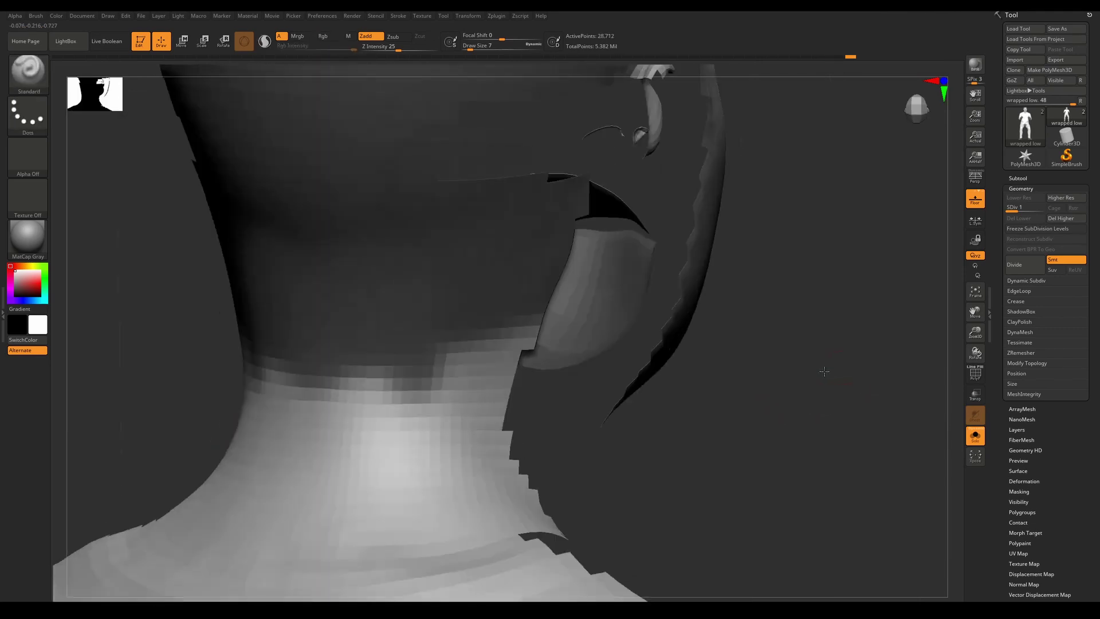
{"action": "left_click_drag", "start_coordinate": [824, 372], "coordinate": [805, 374]}
{"action": "left_click_drag", "start_coordinate": [121, 288], "coordinate": [148, 282], "text": "ctrl+shift"}
{"action": "left_click", "coordinate": [768, 382], "text": "ctrl+shift"}
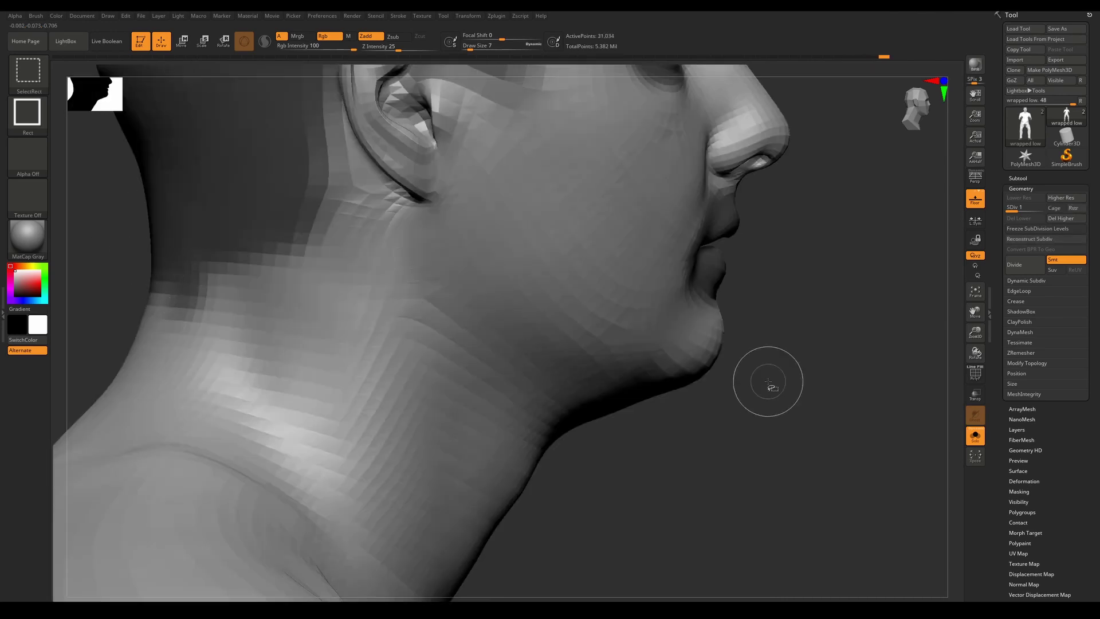
- Hide a patch at the back of the neck and project all of the scan's details onto the wrapped mesh at subdivision level 1
{"action": "left_click_drag", "start_coordinate": [96, 164], "coordinate": [210, 408], "text": "ctrl+alt+shift"}
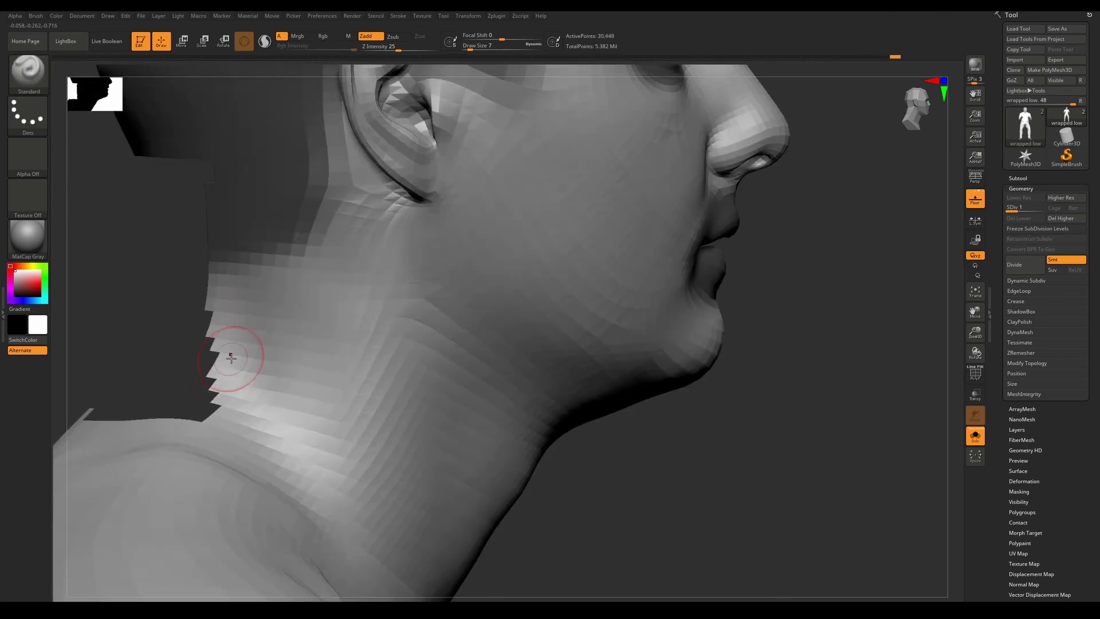
{"action": "mouse_move", "coordinate": [231, 357]}
{"action": "left_mouse_down"}
{"action": "mouse_move", "coordinate": [163, 297]}
{"action": "mouse_move", "coordinate": [329, 278]}
{"action": "mouse_move", "coordinate": [409, 341]}
{"action": "mouse_move", "coordinate": [319, 311]}
{"action": "mouse_move", "coordinate": [332, 307]}
{"action": "left_mouse_up"}
{"action": "key", "text": "f"}
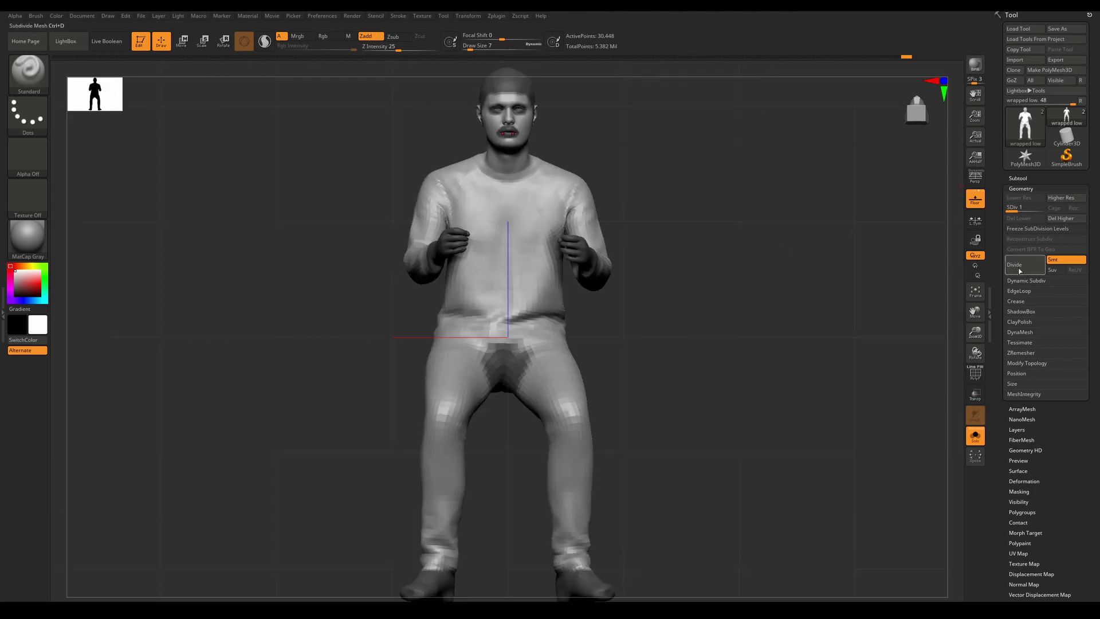
{"action": "left_click", "coordinate": [1024, 180]}
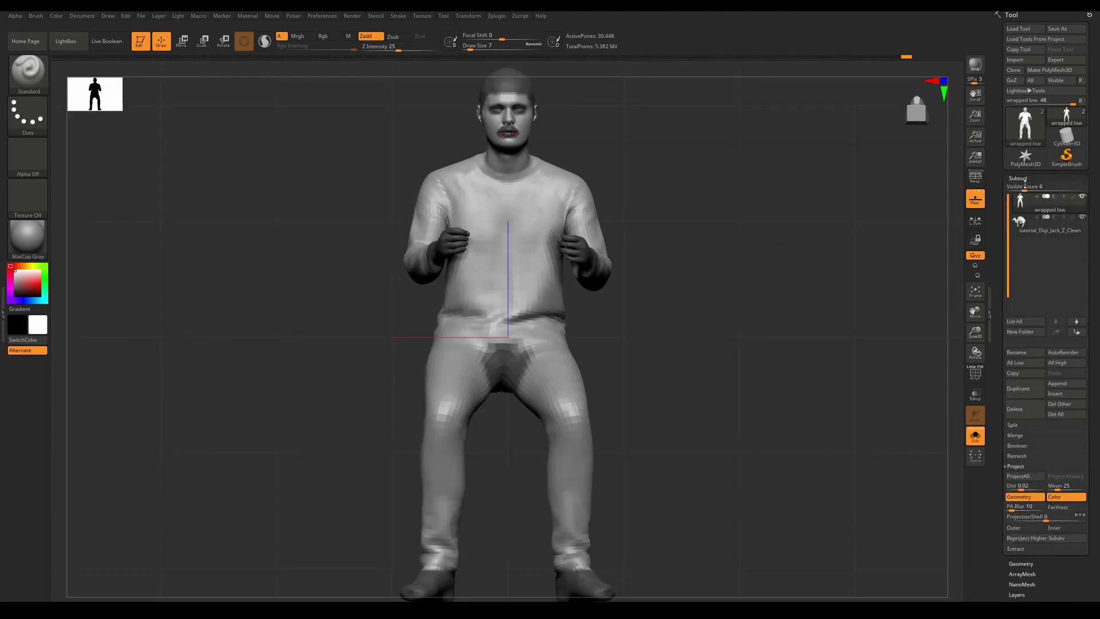
{"action": "left_click", "coordinate": [1030, 476]}
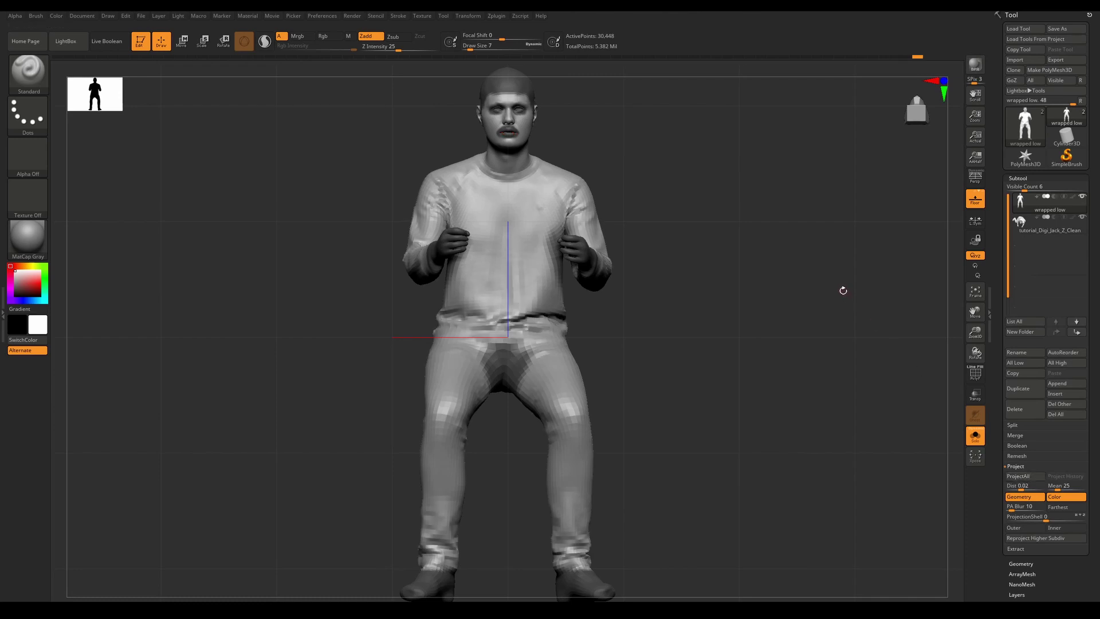
- Invert the mask to check which areas are protected from the projection, and restore it
{"action": "left_click", "coordinate": [799, 277], "text": "ctrl"}
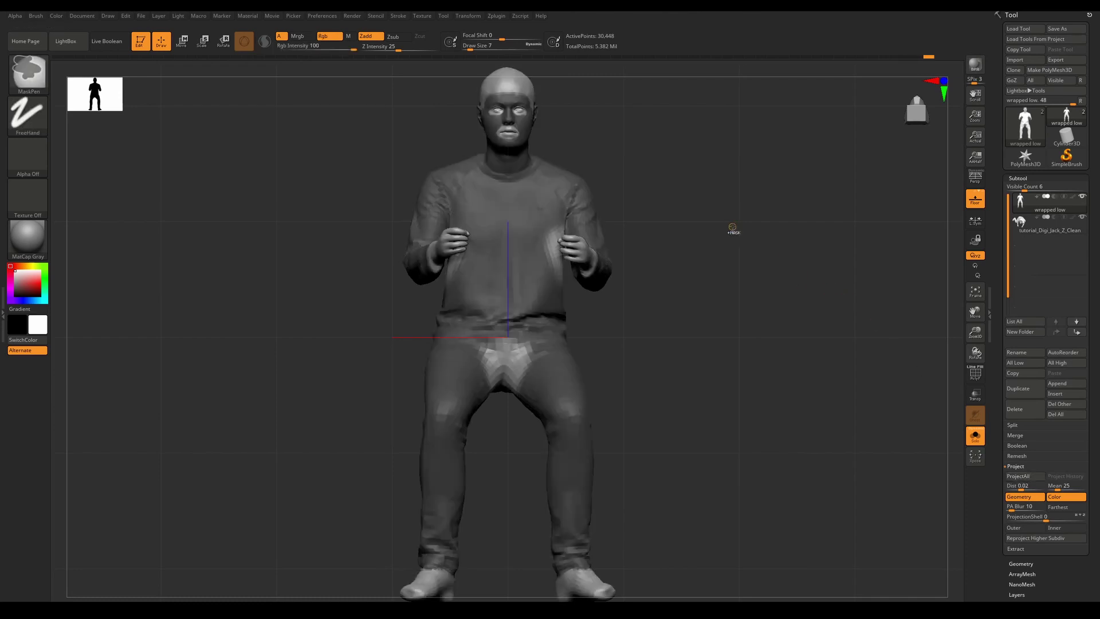
{"action": "left_click", "coordinate": [722, 229], "text": "ctrl"}
{"action": "key", "text": "ctrl+z"}
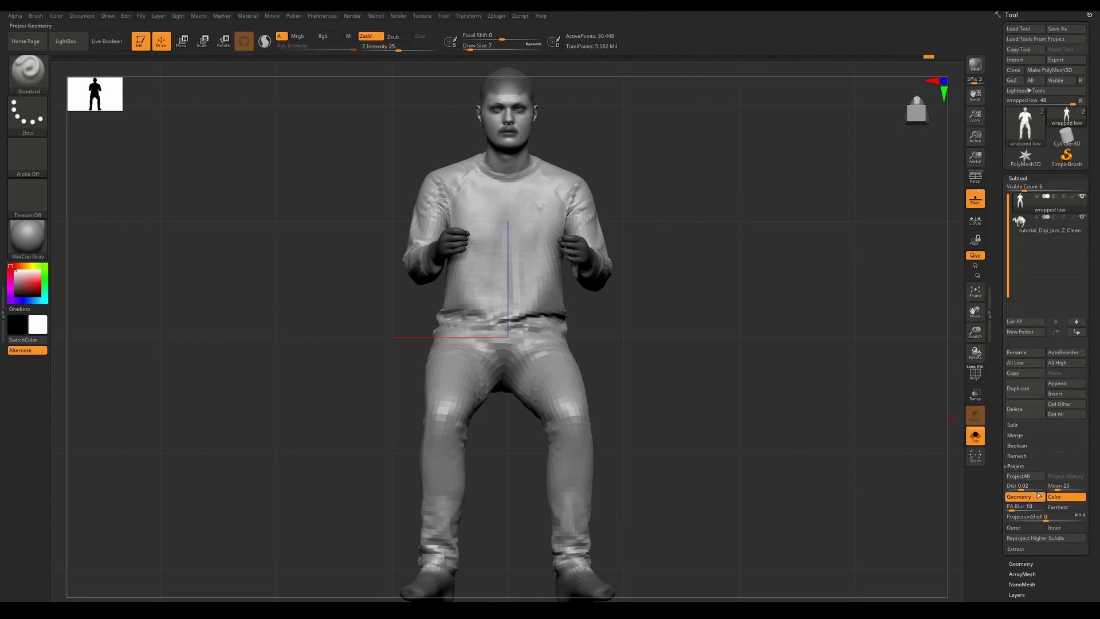
- Project all of the scan's details onto the wrapped mesh at subdivision levels 2 and 3
{"action": "left_click", "coordinate": [1025, 476]}
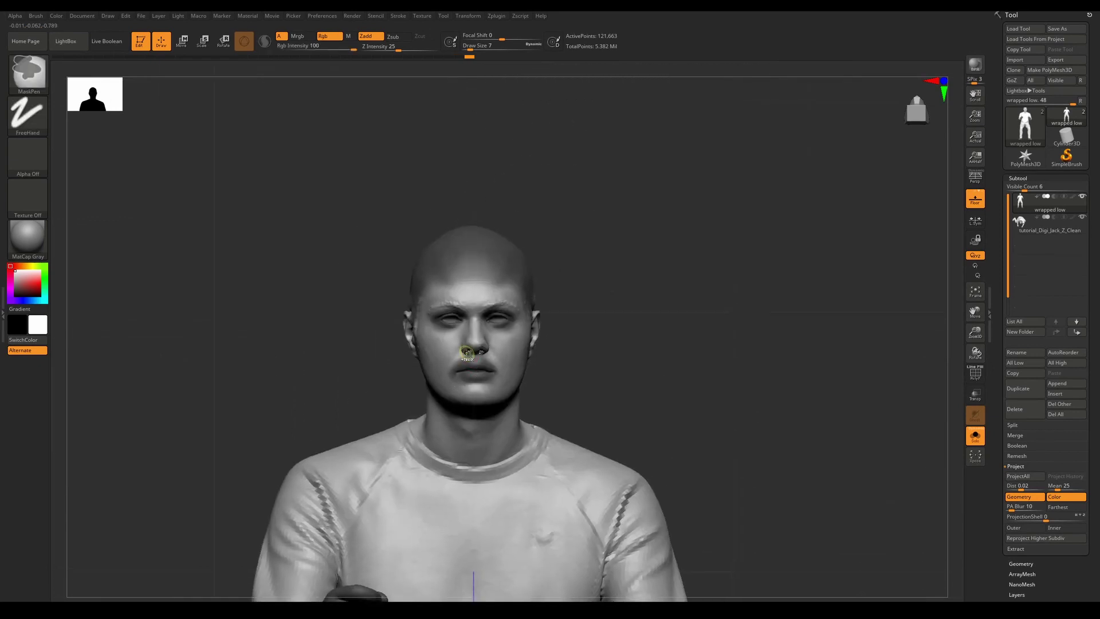
{"action": "left_click_drag", "start_coordinate": [822, 321], "coordinate": [822, 361], "text": "alt"}
{"action": "right_click_drag", "start_coordinate": [621, 280], "coordinate": [620, 513], "text": "alt"}
{"action": "right_click_drag", "start_coordinate": [682, 404], "coordinate": [512, 402], "text": "ctrl"}
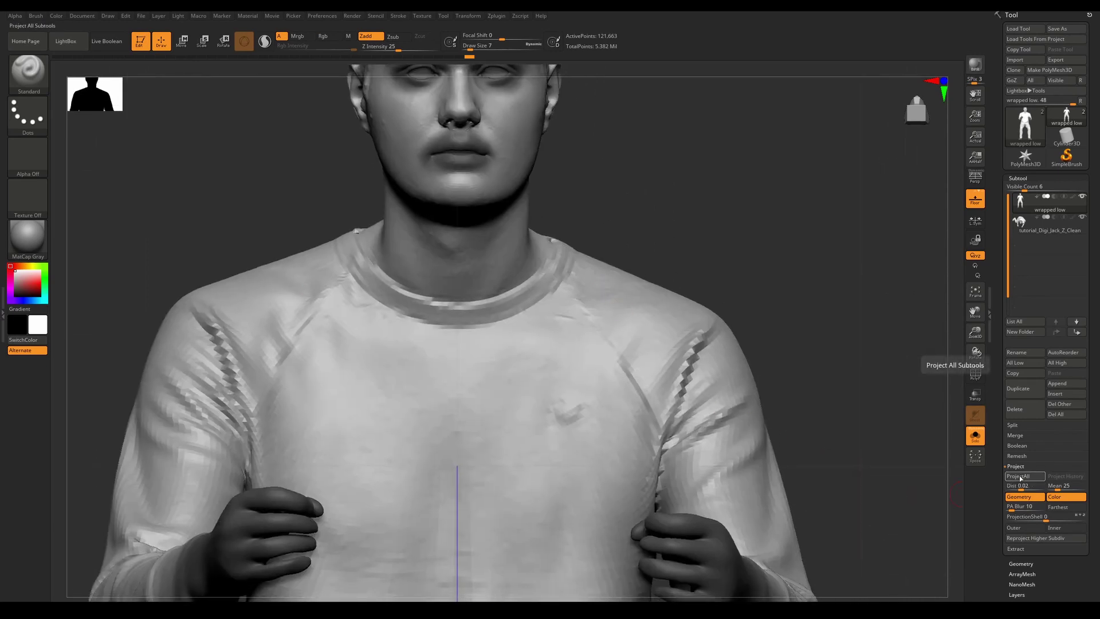
{"action": "left_click", "coordinate": [1019, 477]}
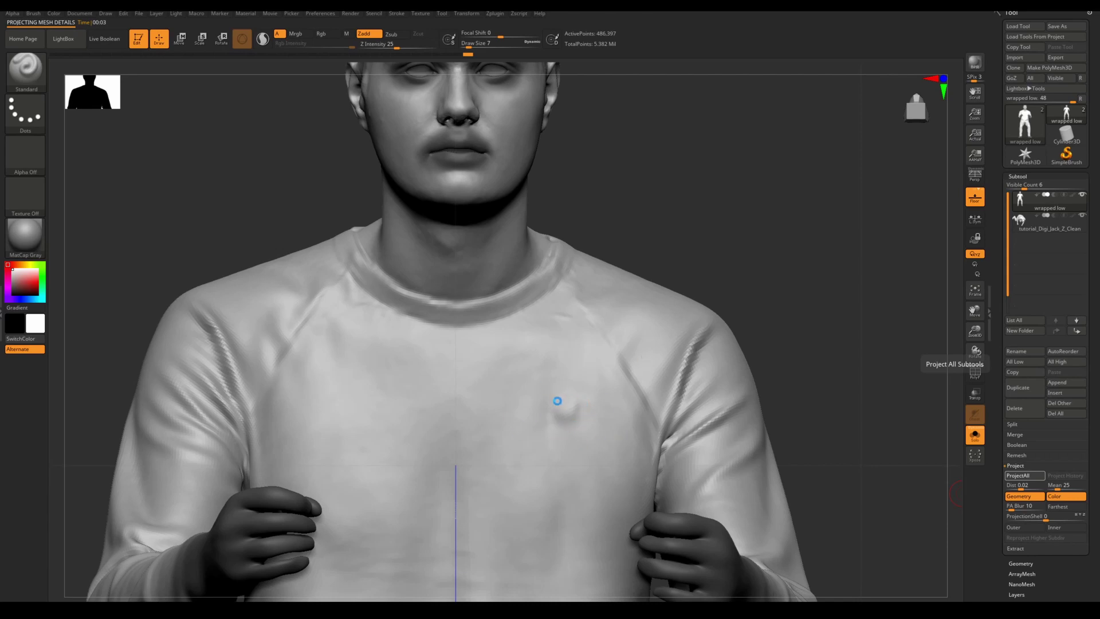
- Switch to RealityCapture to view the textured scan, and return to ZBrush
{"action": "key", "text": "alt+Tab"}
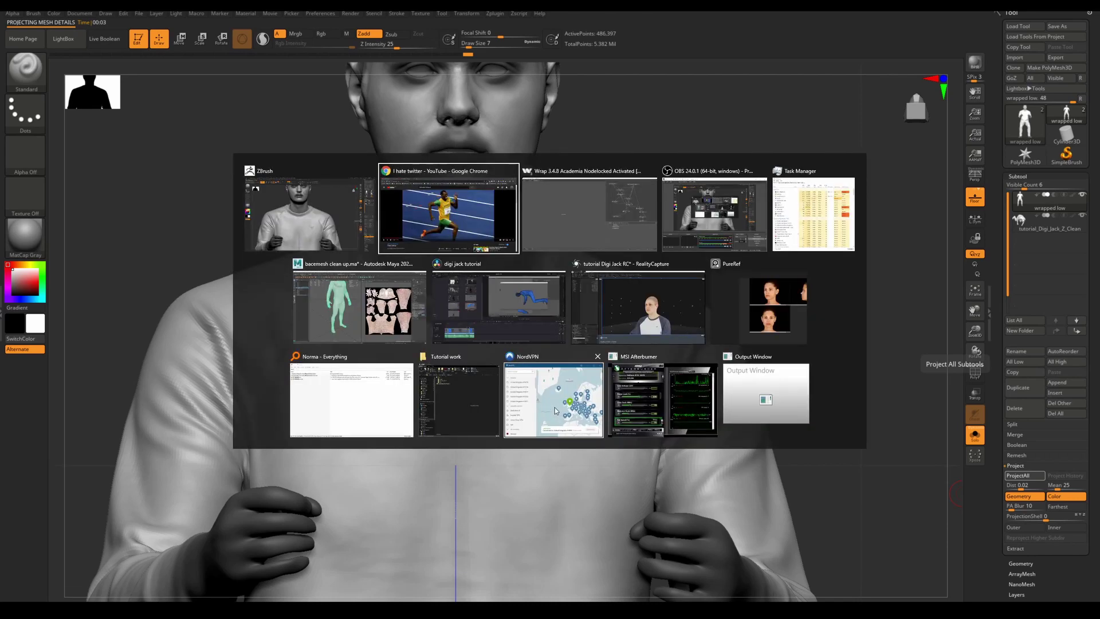
{"action": "left_click", "coordinate": [644, 326]}
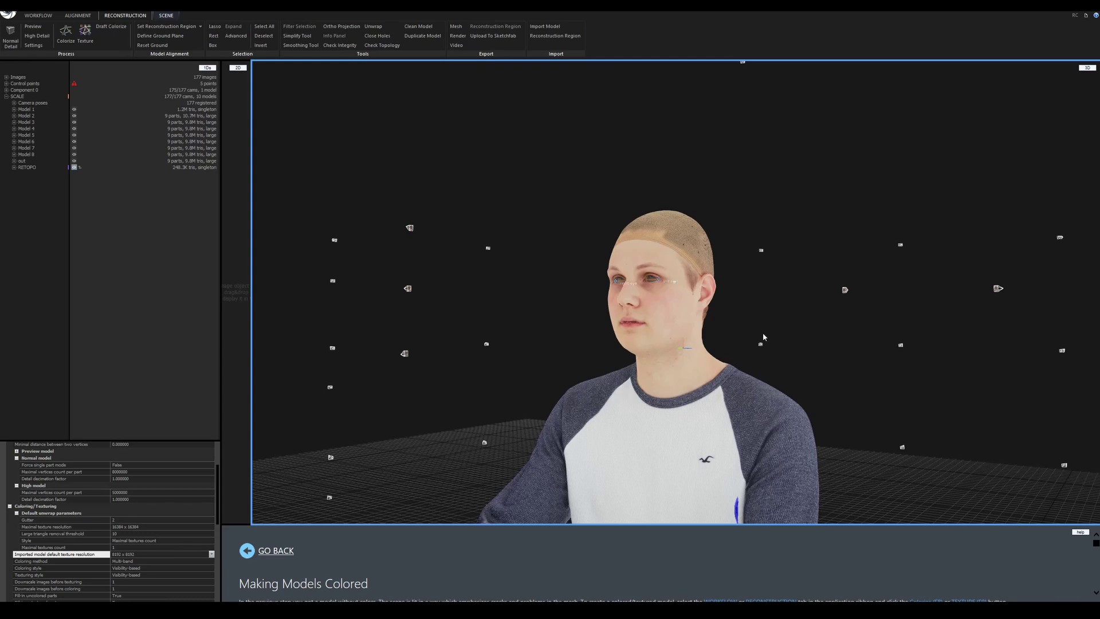
{"action": "key", "text": "alt+Tab"}
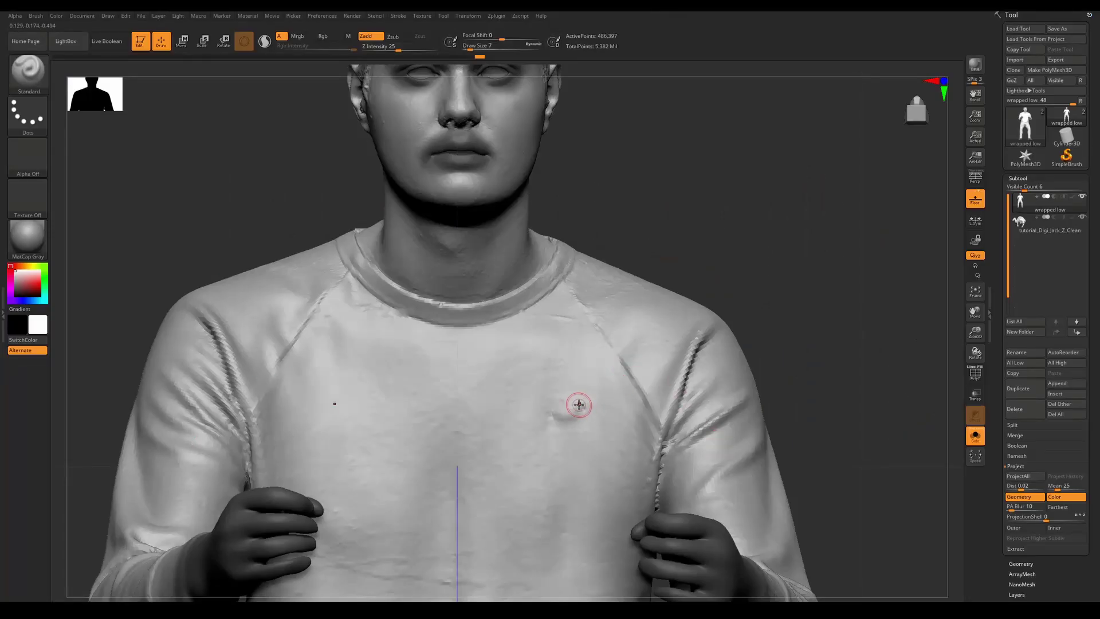
- Go down to subdivision level 1 and back up to level 3 to compare the projected sweater details
{"action": "key", "text": "shift+d"}
{"action": "key", "text": "shift+d"}
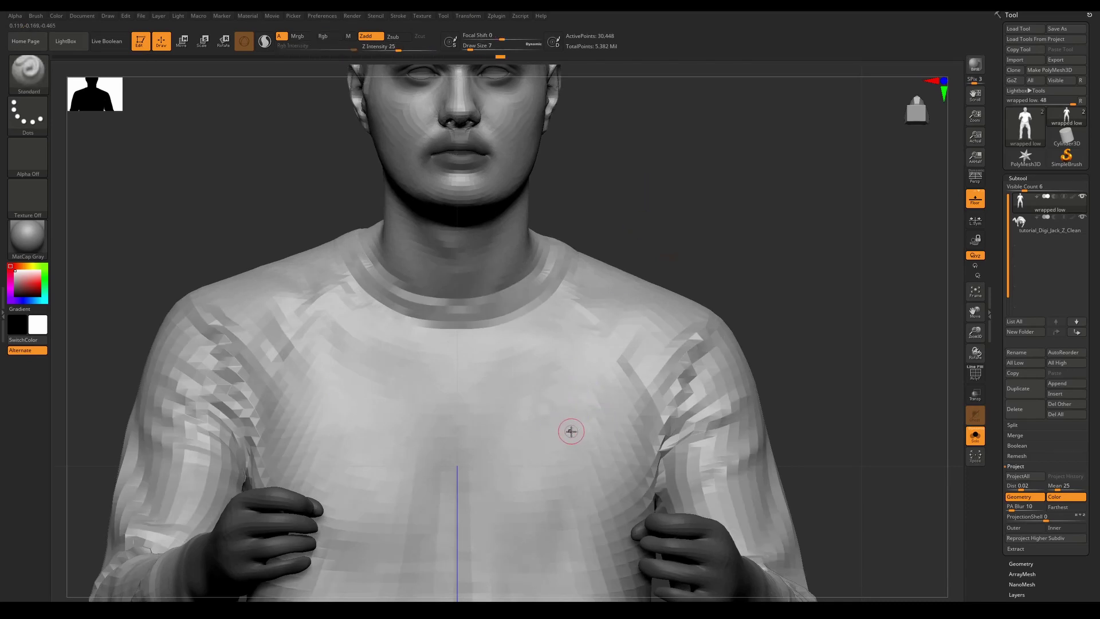
{"action": "key", "text": "d"}
{"action": "key", "text": "shift"}
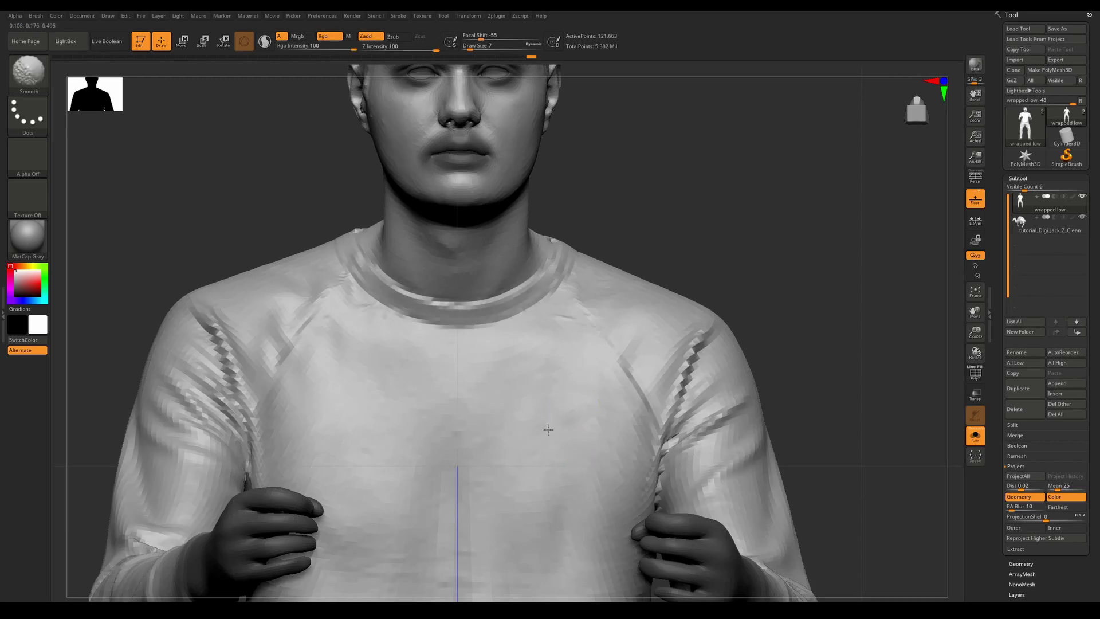
{"action": "key", "text": "d"}
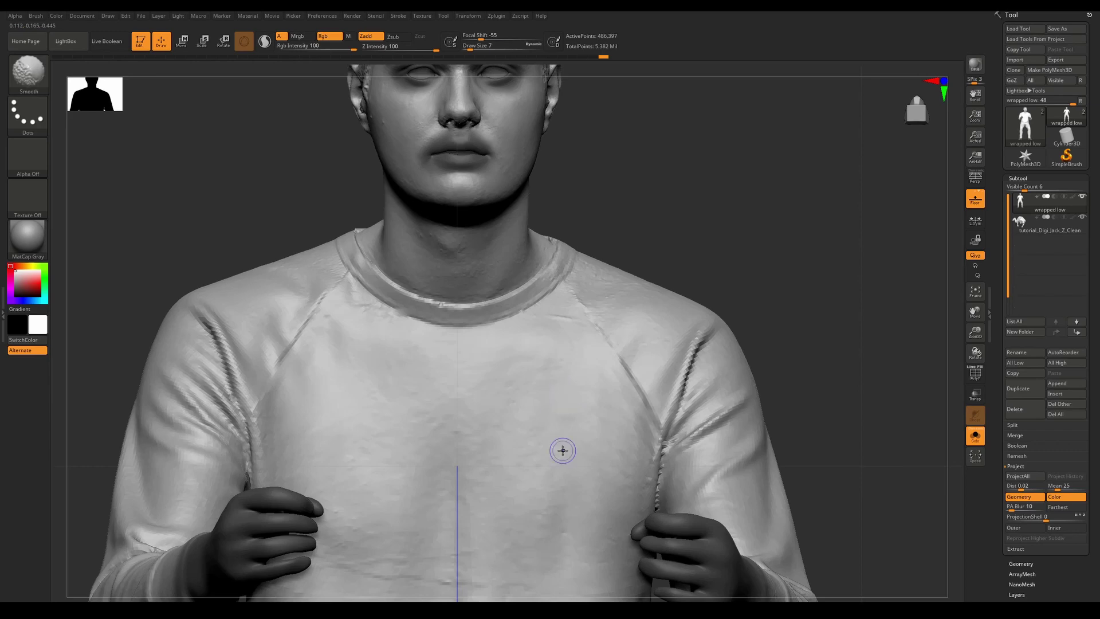
{"action": "key", "text": "shift"}
- Apply light Polish By Features and Polish Crisp Edges deformations to the projected mesh, judging the result at the rough waist area
{"action": "key", "text": "f"}
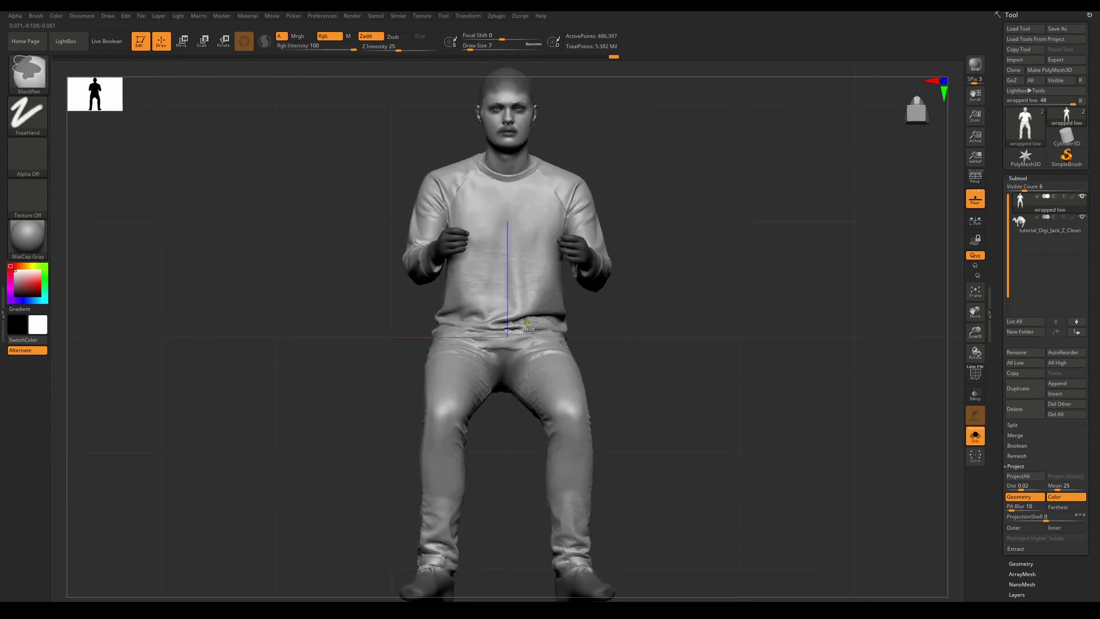
{"action": "scroll", "coordinate": [578, 350], "scroll_direction": "up", "scroll_amount": 5}
{"action": "left_click_drag", "start_coordinate": [696, 340], "coordinate": [591, 355]}
{"action": "right_click_drag", "start_coordinate": [591, 355], "coordinate": [573, 347]}
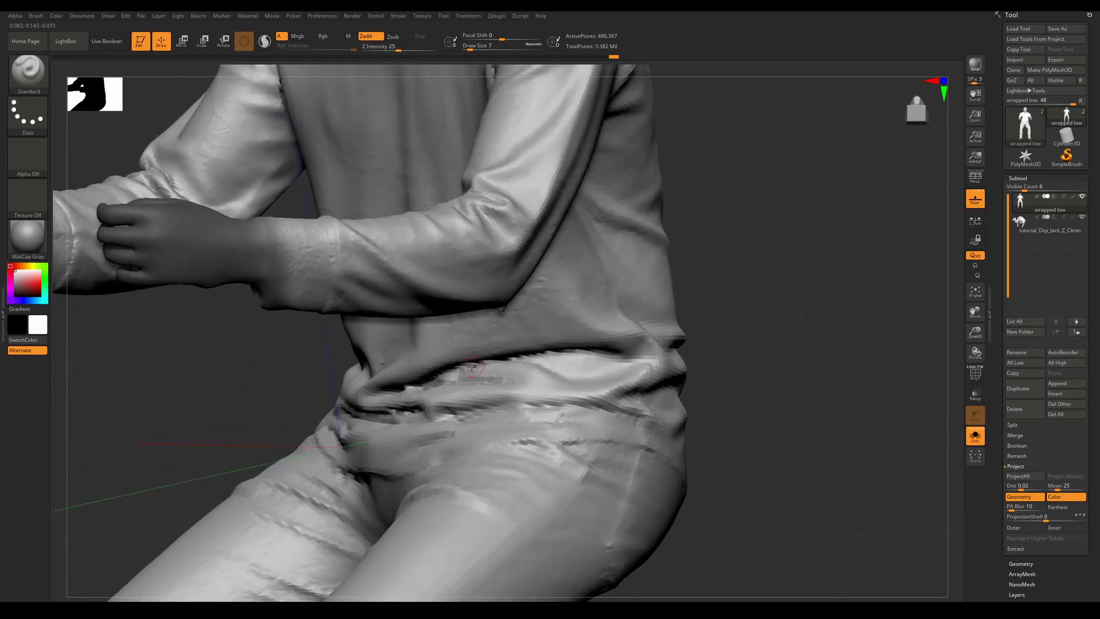
{"action": "mouse_move", "coordinate": [492, 372]}
{"action": "right_mouse_down"}
{"action": "mouse_move", "coordinate": [449, 367]}
{"action": "mouse_move", "coordinate": [452, 375]}
{"action": "mouse_move", "coordinate": [492, 350]}
{"action": "right_mouse_up"}
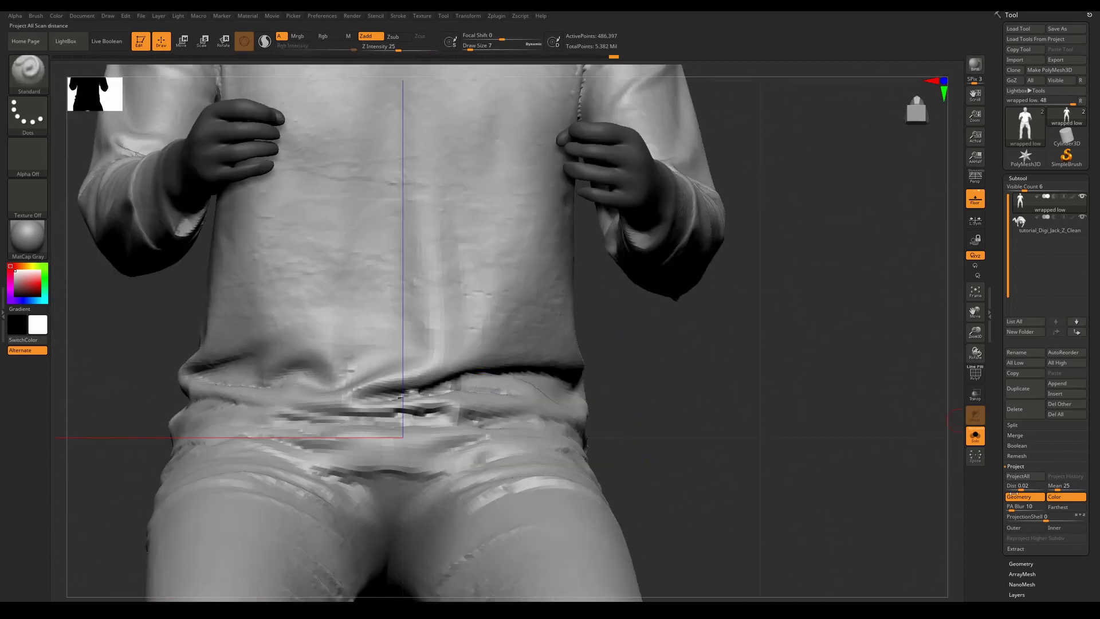
{"action": "left_click_drag", "start_coordinate": [1008, 584], "coordinate": [1038, 513]}
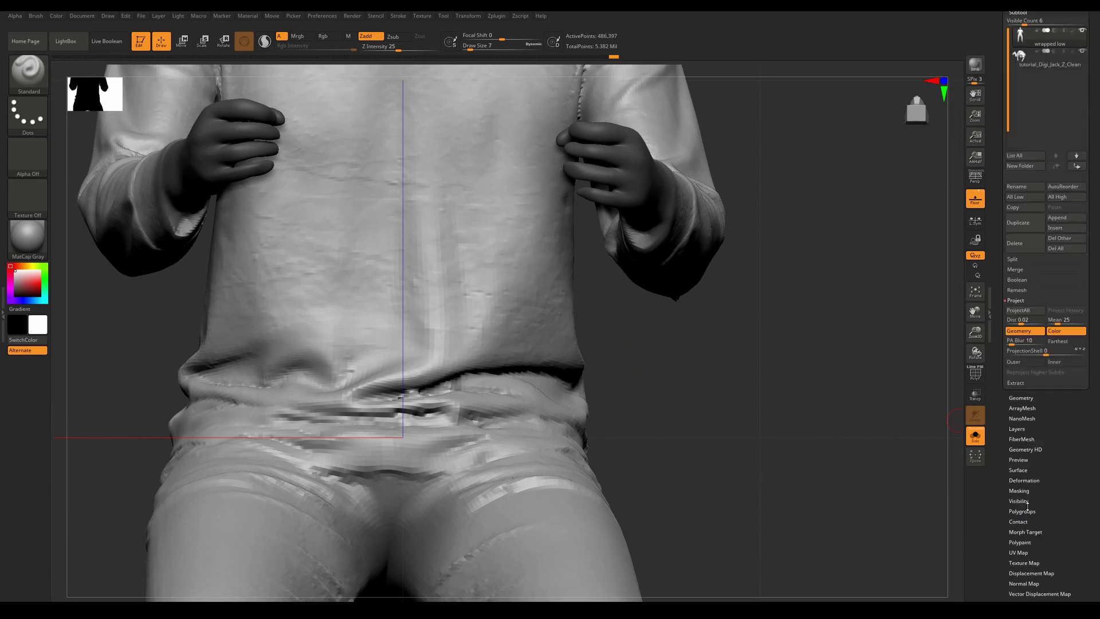
{"action": "left_click", "coordinate": [1023, 480]}
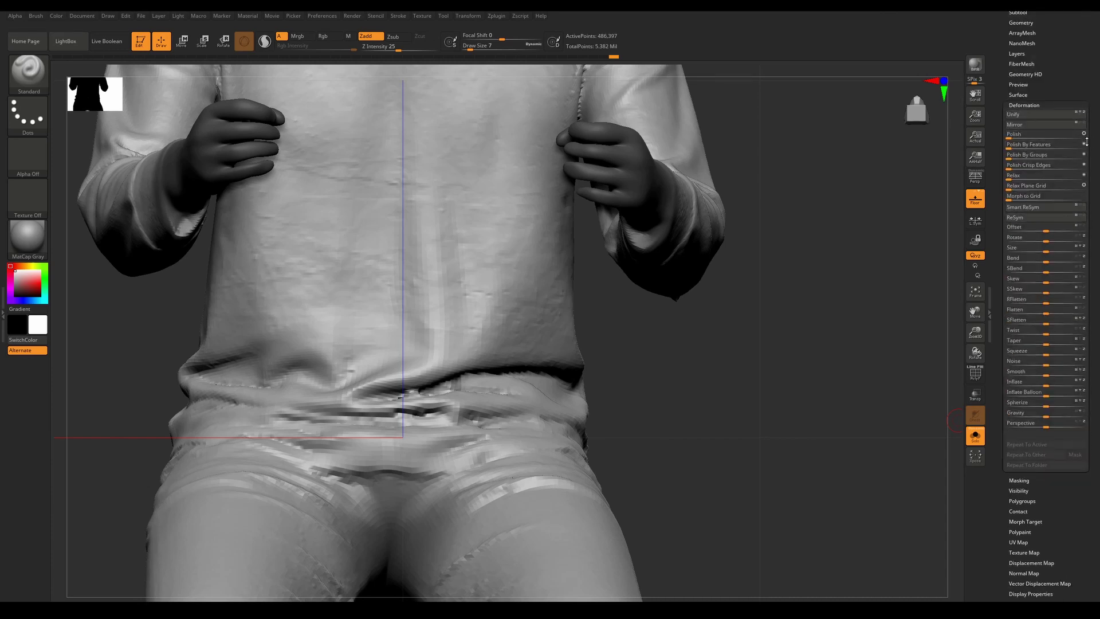
{"action": "left_click_drag", "start_coordinate": [1009, 145], "coordinate": [1011, 152]}
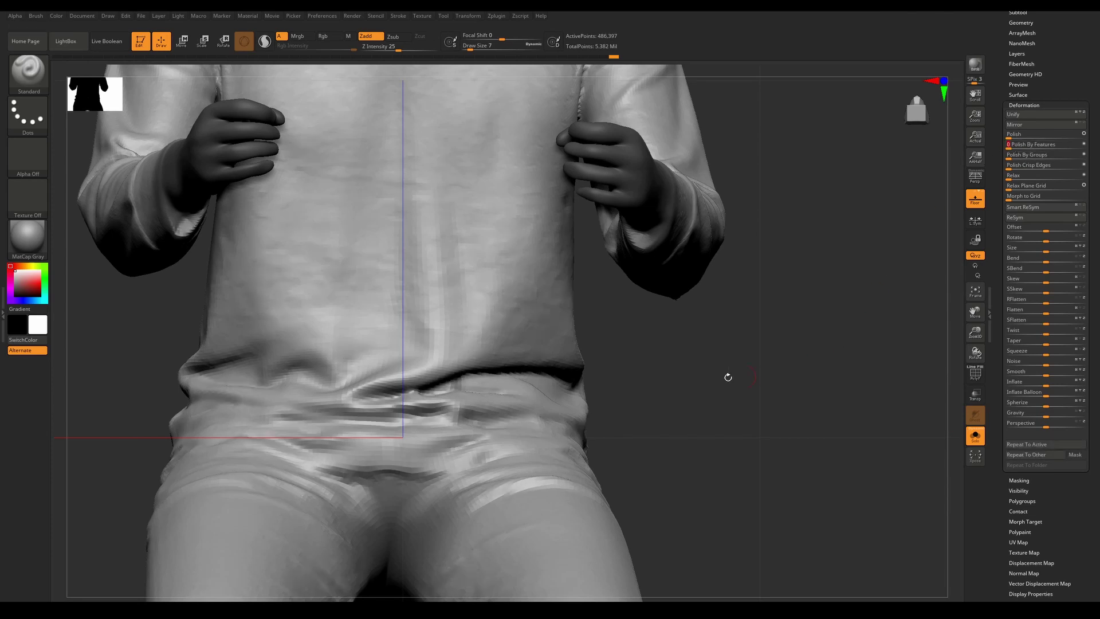
{"action": "left_click", "coordinate": [1015, 152]}
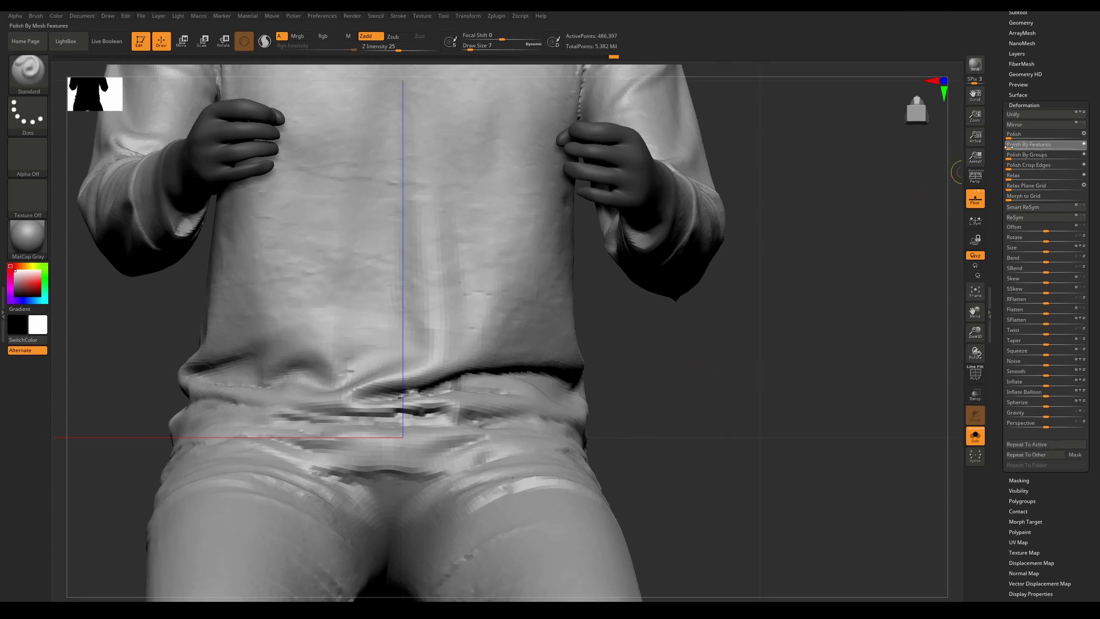
{"action": "left_click_drag", "start_coordinate": [1009, 148], "coordinate": [1010, 147]}
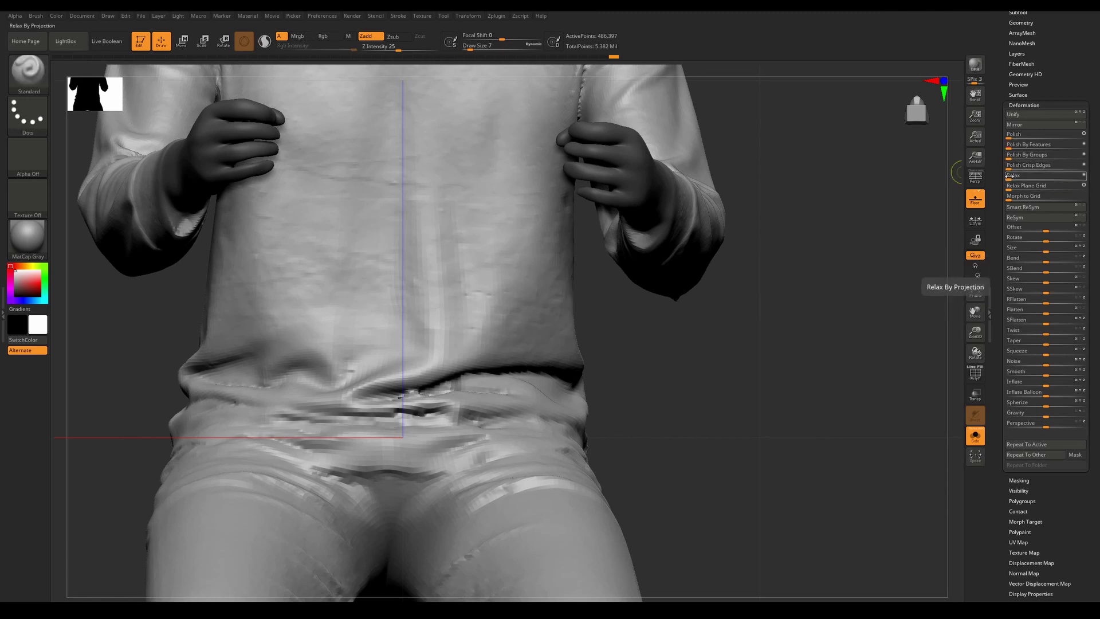
{"action": "left_click_drag", "start_coordinate": [1009, 165], "coordinate": [1007, 167]}
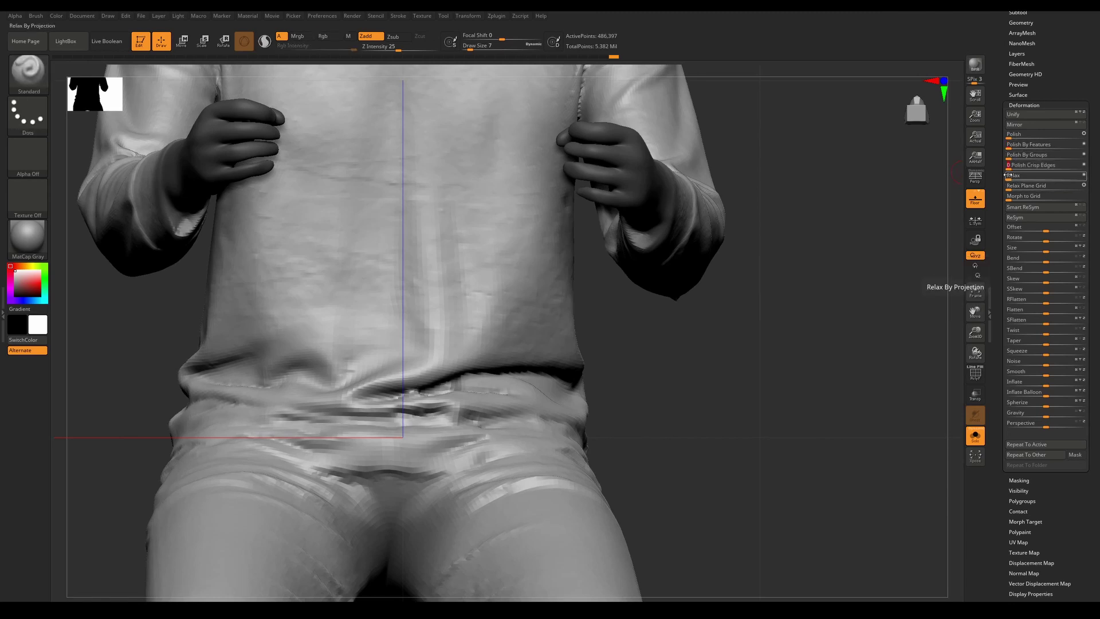
- Examine the projected upper body from the front and the head and neck from the side
{"action": "key", "text": "f"}
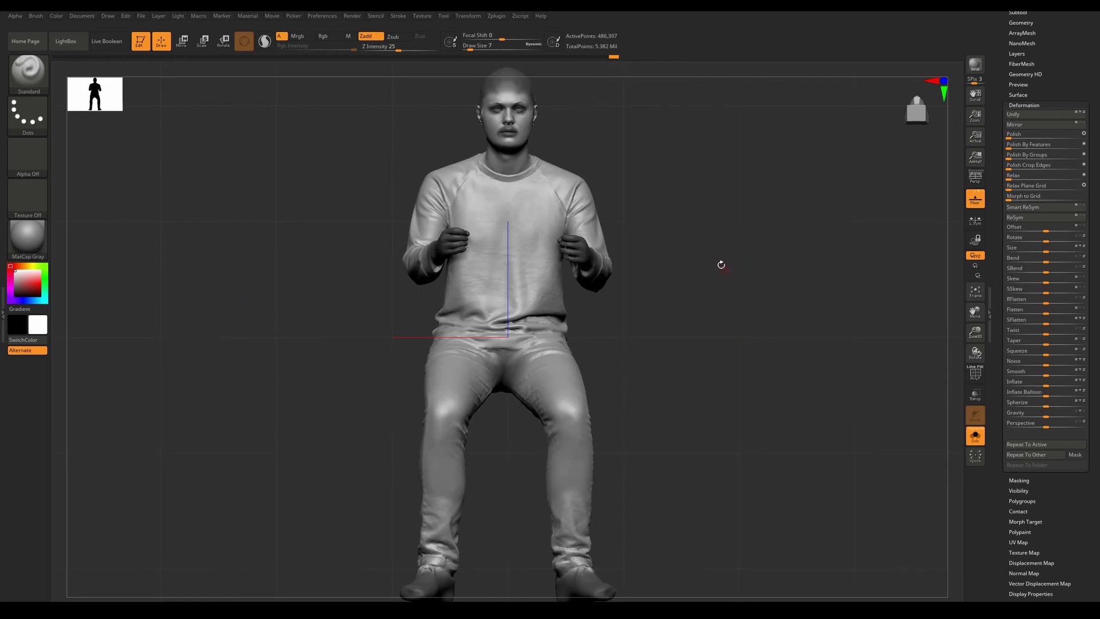
{"action": "mouse_move", "coordinate": [721, 265]}
{"action": "right_mouse_down", "text": "ctrl"}
{"action": "mouse_move", "coordinate": [727, 246]}
{"action": "mouse_move", "coordinate": [703, 449]}
{"action": "right_mouse_up", "text": "ctrl"}
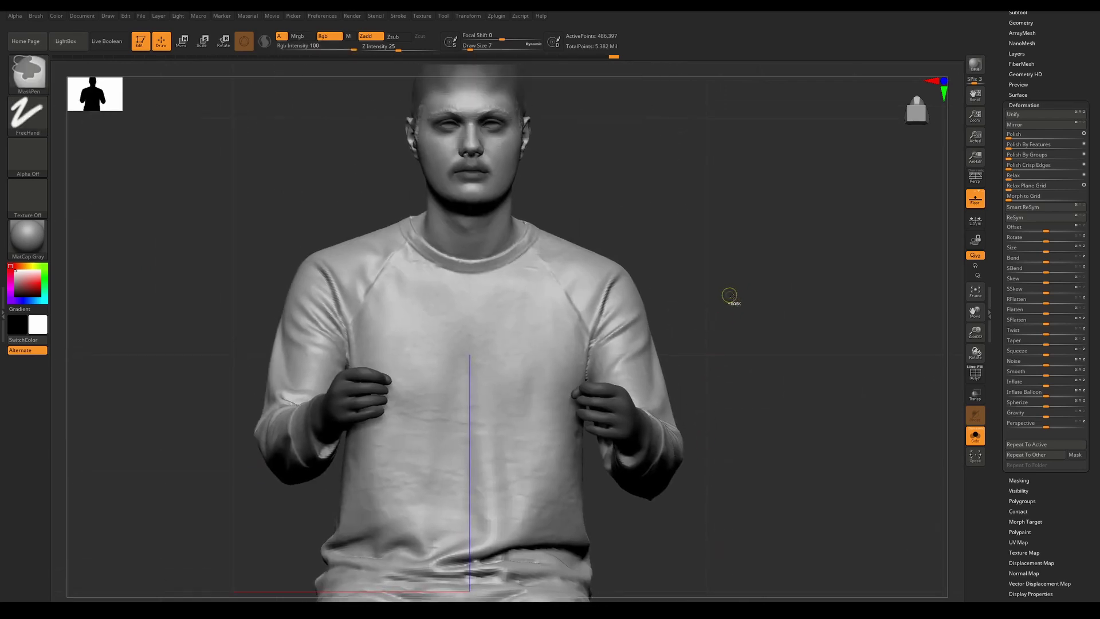
{"action": "right_click_drag", "start_coordinate": [788, 228], "coordinate": [731, 231], "text": "shift"}
{"action": "right_click_drag", "start_coordinate": [724, 184], "coordinate": [721, 321], "text": "alt"}
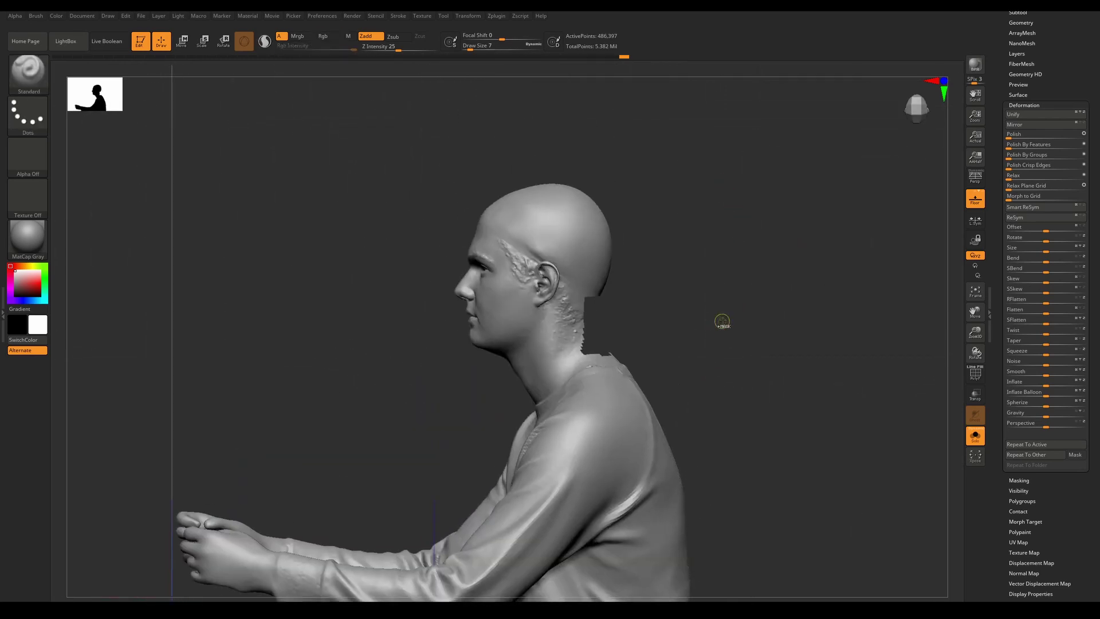
- Unhide the hidden back-of-head and neck polygons so the whole mesh is shown
{"action": "left_click_drag", "start_coordinate": [722, 320], "coordinate": [806, 233], "text": "ctrl+shift"}
{"action": "left_click_drag", "start_coordinate": [761, 270], "coordinate": [796, 246], "text": "ctrl+shift"}
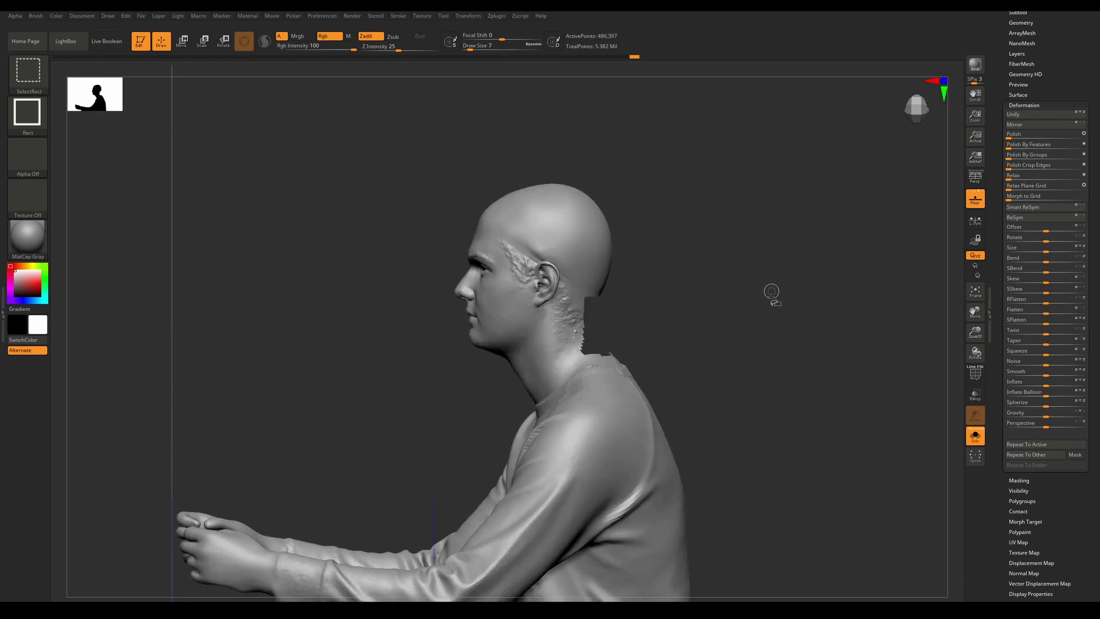
{"action": "left_click_drag", "start_coordinate": [772, 327], "coordinate": [815, 361], "text": "ctrl+shift"}
{"action": "left_click", "coordinate": [790, 350], "text": "ctrl+shift"}
{"action": "right_click_drag", "start_coordinate": [791, 350], "coordinate": [723, 317]}
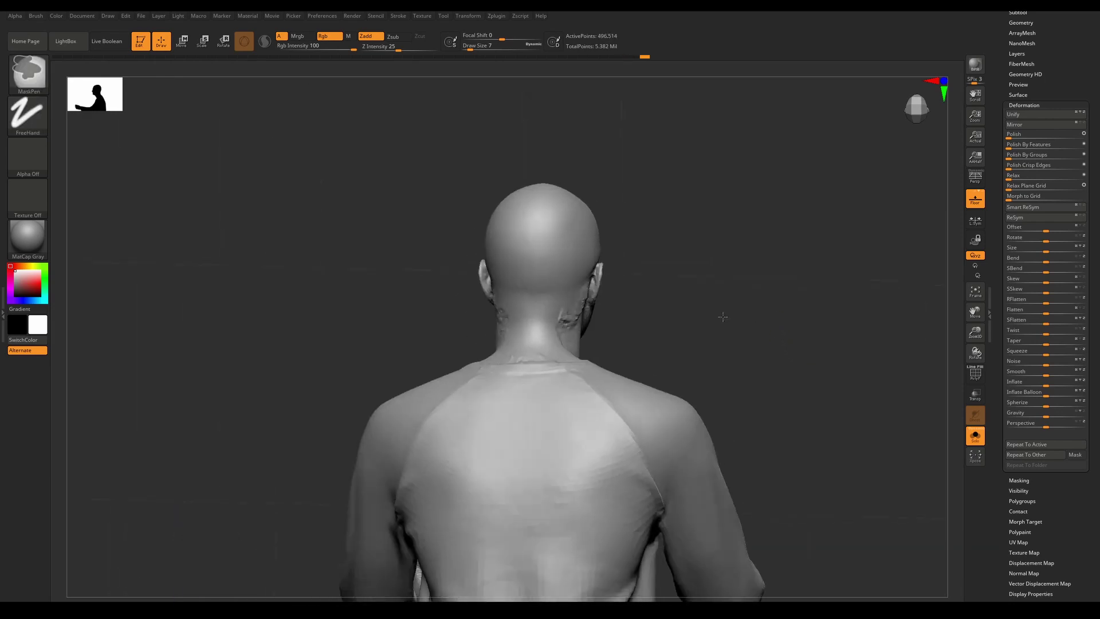
- Smooth the rough projected patches at the left temple and behind the left ear, dropping to subdivision level 1 for the neck
{"action": "mouse_move", "coordinate": [596, 328]}
{"action": "right_mouse_down"}
{"action": "mouse_move", "coordinate": [627, 345]}
{"action": "mouse_move", "coordinate": [697, 315]}
{"action": "mouse_move", "coordinate": [710, 325]}
{"action": "right_mouse_up"}
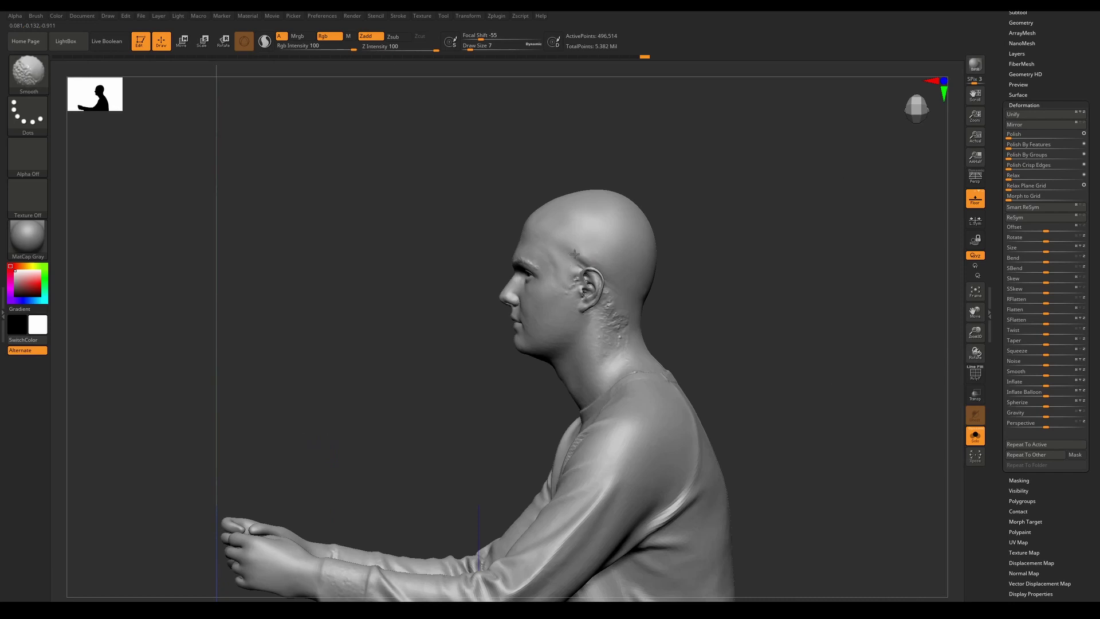
{"action": "mouse_move", "coordinate": [582, 255]}
{"action": "right_mouse_down"}
{"action": "mouse_move", "coordinate": [544, 239]}
{"action": "mouse_move", "coordinate": [672, 292]}
{"action": "mouse_move", "coordinate": [527, 279]}
{"action": "right_mouse_up"}
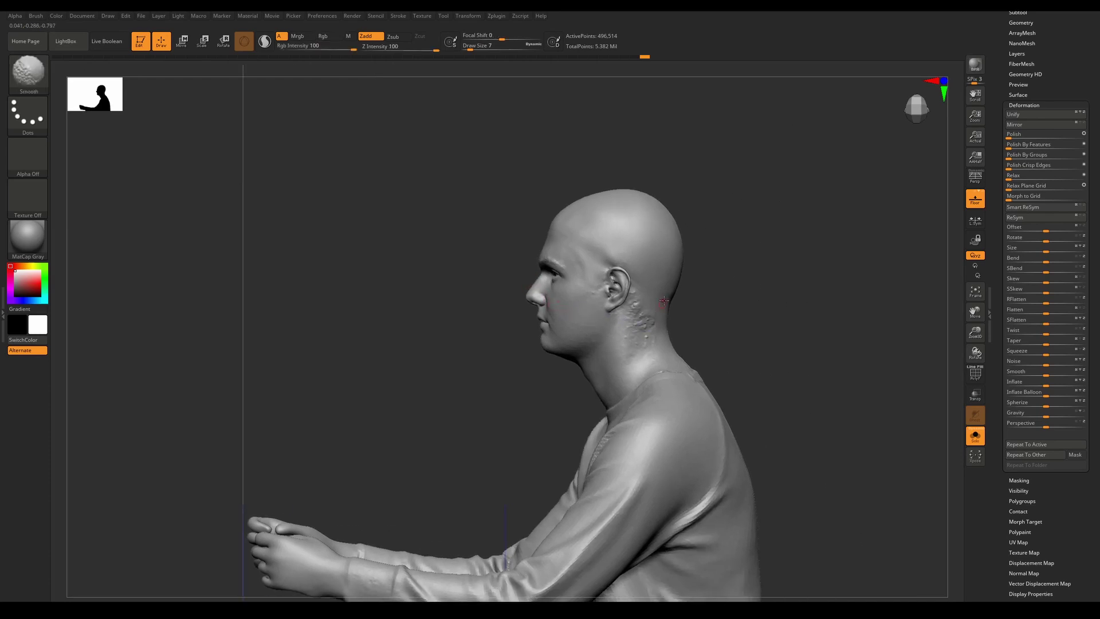
{"action": "key", "text": "shift+d"}
{"action": "key", "text": "shift+d"}
{"action": "left_click_drag", "start_coordinate": [647, 325], "coordinate": [645, 307], "text": "shift"}
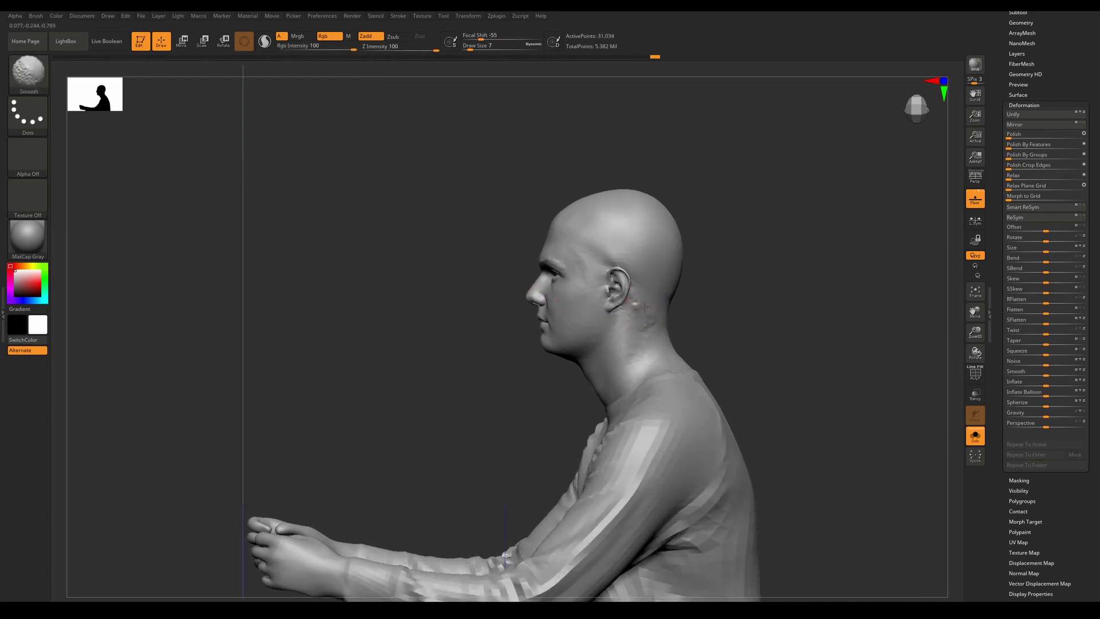
{"action": "right_click_drag", "start_coordinate": [645, 278], "coordinate": [659, 326]}
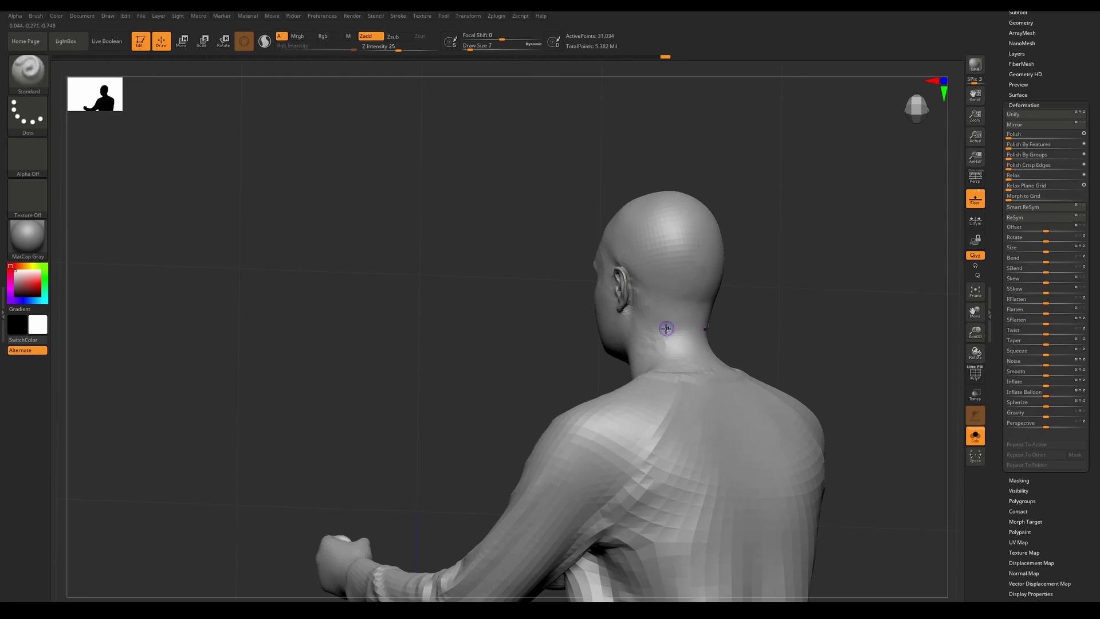
- Smooth the nape behind the right ear and go up to subdivision level 2 with a draw size of 14
{"action": "right_click_drag", "start_coordinate": [661, 336], "coordinate": [726, 314]}
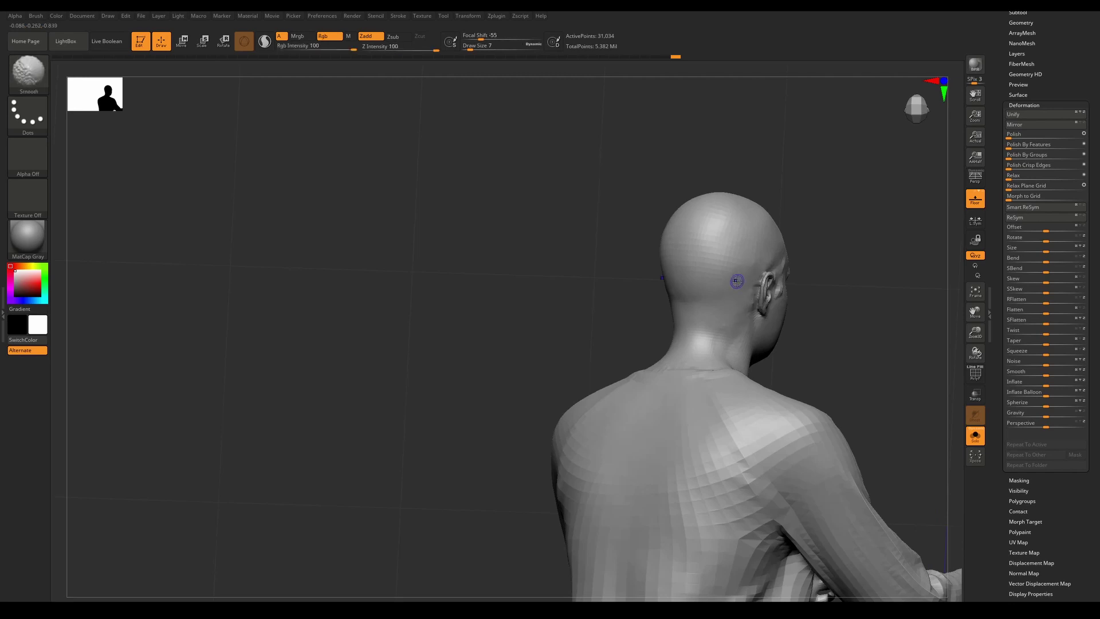
{"action": "key", "text": "shift"}
{"action": "key", "text": "shift"}
{"action": "left_click_drag", "start_coordinate": [729, 331], "coordinate": [720, 327], "text": "shift"}
{"action": "right_click_drag", "start_coordinate": [704, 312], "coordinate": [767, 310]}
{"action": "key", "text": "shift"}
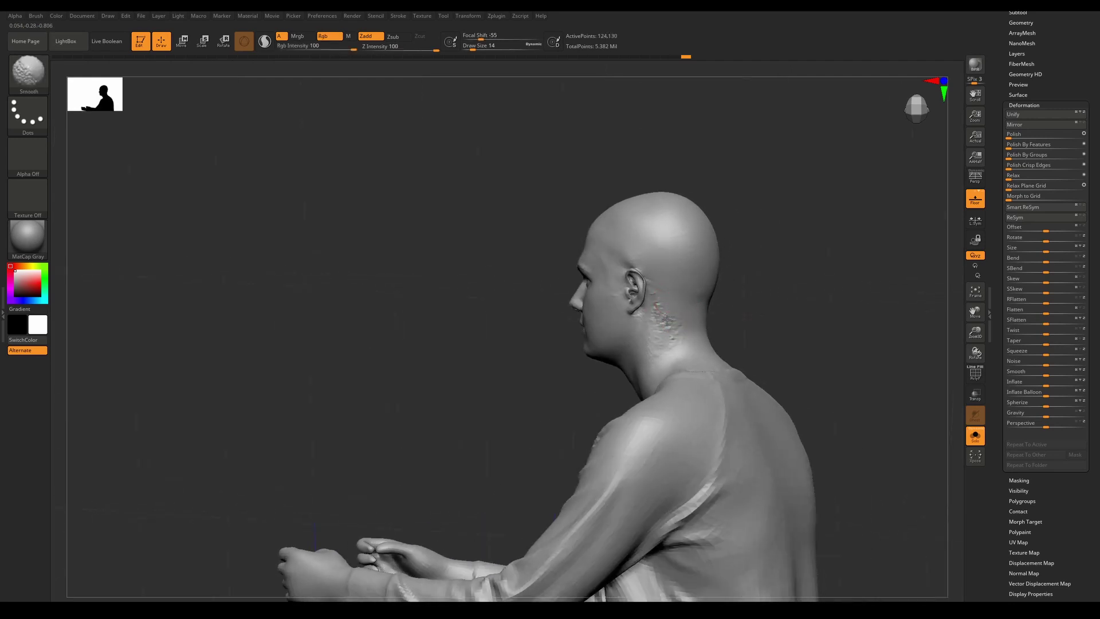
- Smooth the remaining bumps behind the left ear at subdivision level 2 and continue over the nape at level 3
{"action": "left_click_drag", "start_coordinate": [666, 299], "coordinate": [656, 322], "text": "shift"}
{"action": "mouse_move", "coordinate": [656, 321]}
{"action": "right_mouse_down"}
{"action": "mouse_move", "coordinate": [675, 287]}
{"action": "mouse_move", "coordinate": [631, 331]}
{"action": "mouse_move", "coordinate": [706, 348]}
{"action": "right_mouse_up"}
{"action": "left_click_drag", "start_coordinate": [593, 333], "coordinate": [621, 427]}
{"action": "key", "text": "shift"}
{"action": "mouse_move", "coordinate": [622, 427]}
{"action": "right_mouse_down"}
{"action": "mouse_move", "coordinate": [587, 295]}
{"action": "mouse_move", "coordinate": [781, 373]}
{"action": "right_mouse_up"}
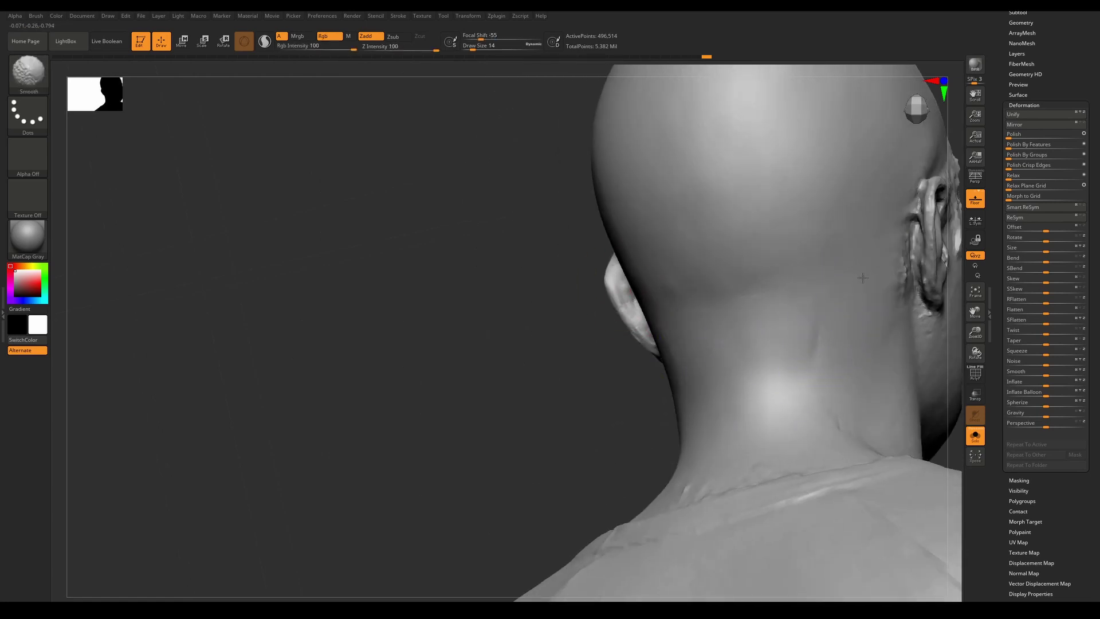
{"action": "mouse_move", "coordinate": [851, 292]}
{"action": "right_mouse_down"}
{"action": "mouse_move", "coordinate": [814, 284]}
{"action": "mouse_move", "coordinate": [822, 266]}
{"action": "right_mouse_up"}
- Smooth the rough temple in front of the right ear, working from subdivision level 1 up to level 3
{"action": "key", "text": "f"}
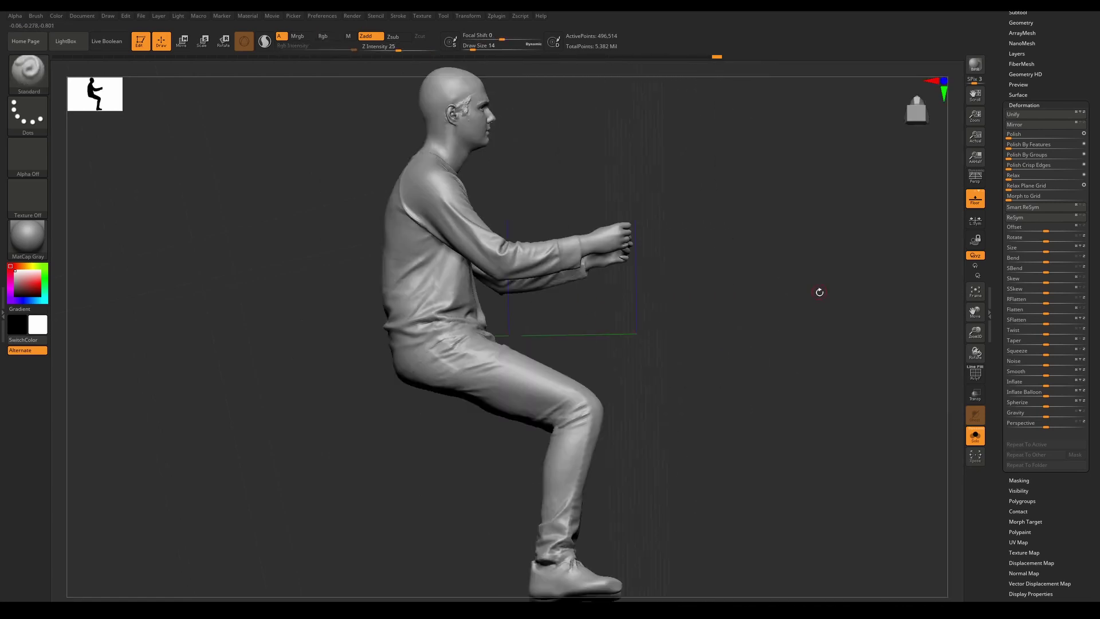
{"action": "right_click_drag", "start_coordinate": [582, 183], "coordinate": [634, 392], "text": "ctrl"}
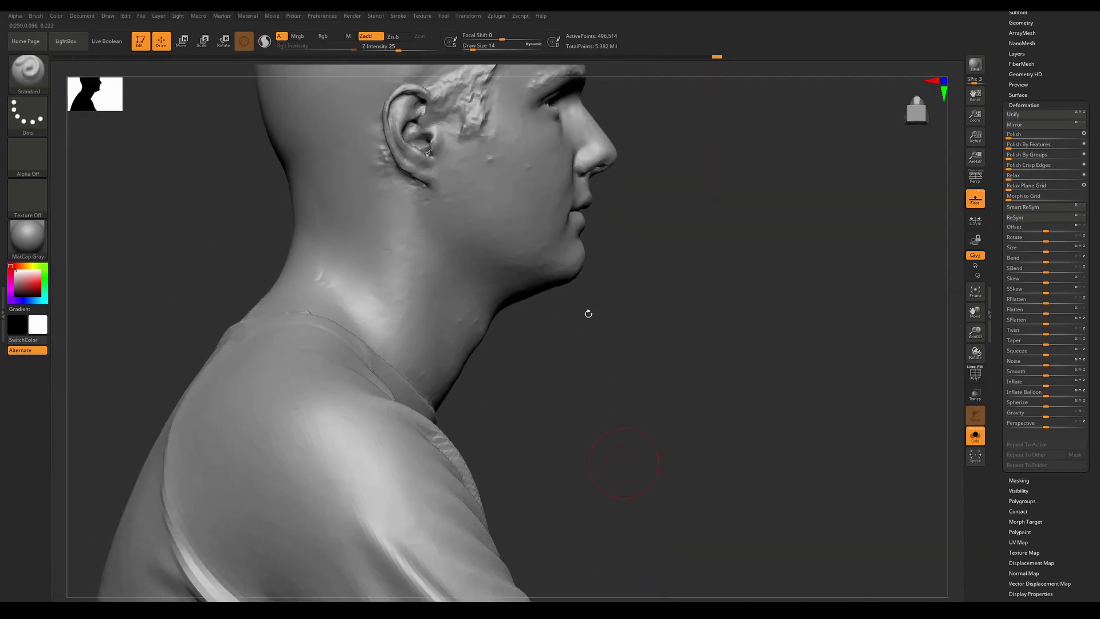
{"action": "right_click_drag", "start_coordinate": [587, 313], "coordinate": [564, 332]}
{"action": "mouse_move", "coordinate": [565, 332]}
{"action": "left_mouse_down", "text": "shift"}
{"action": "mouse_move", "coordinate": [518, 277]}
{"action": "mouse_move", "coordinate": [515, 252]}
{"action": "left_mouse_up", "text": "shift"}
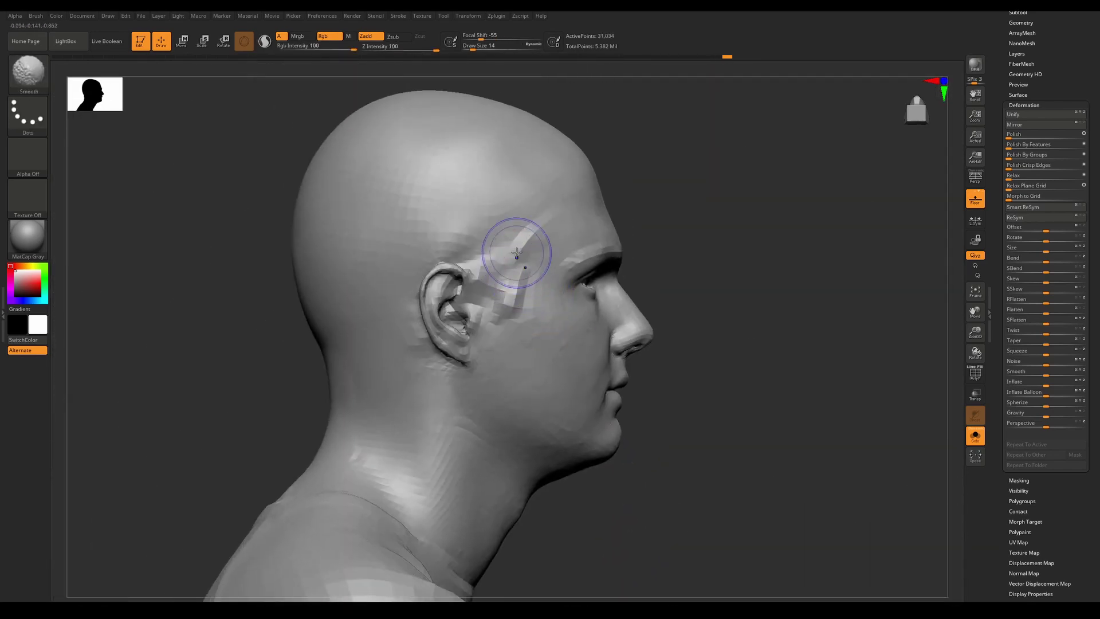
{"action": "key", "text": "shift+d"}
{"action": "key", "text": "d"}
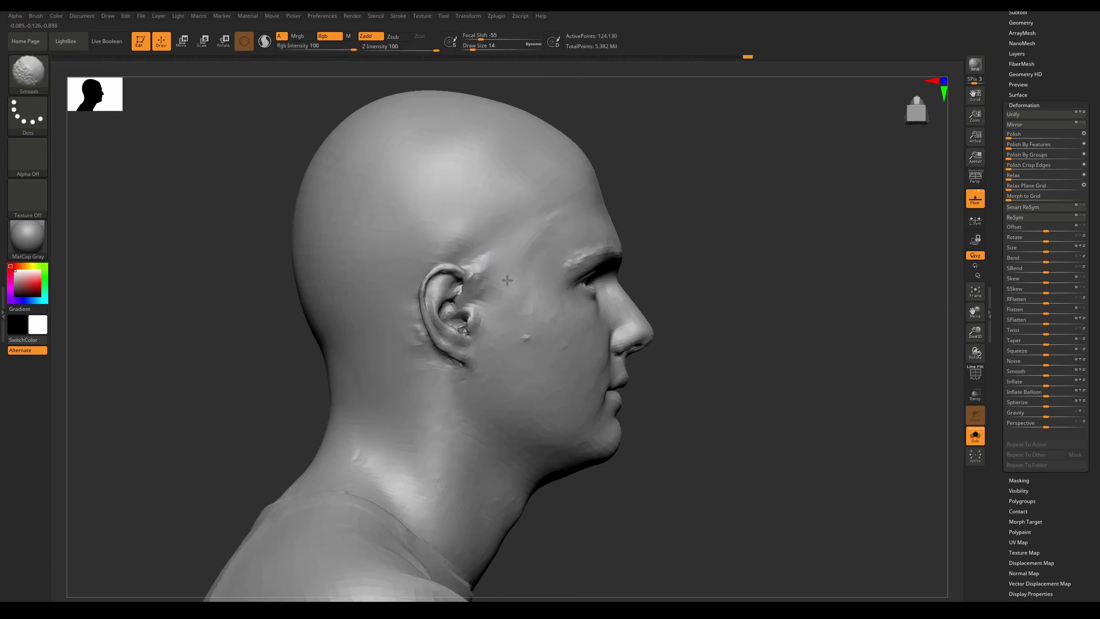
{"action": "key", "text": "d"}
{"action": "left_click_drag", "start_coordinate": [504, 240], "coordinate": [515, 269], "text": "shift"}
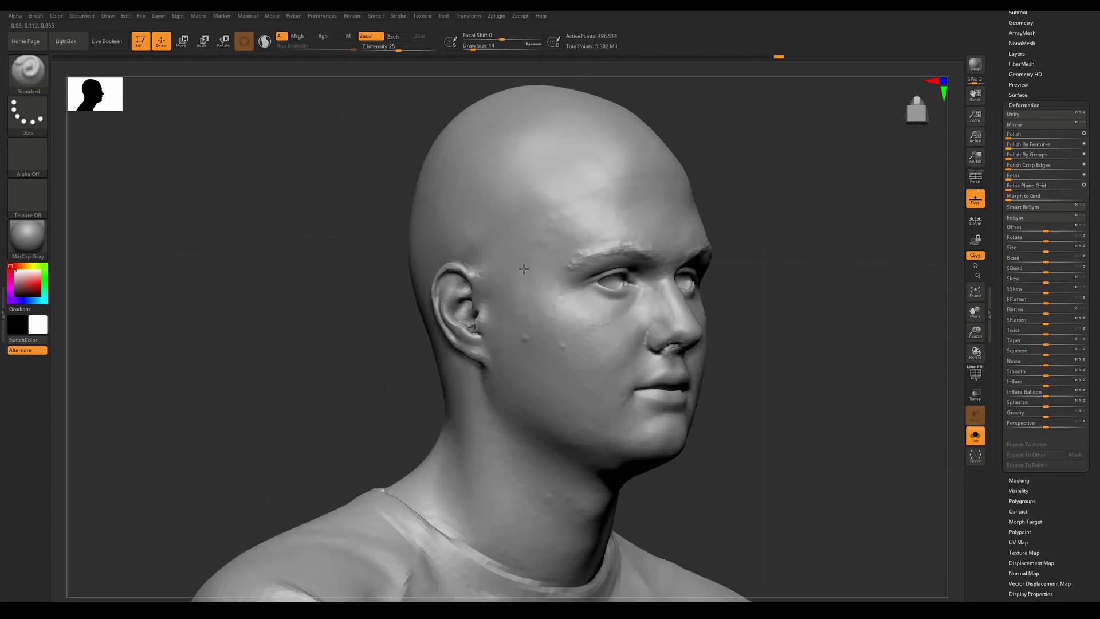
- Smooth the hairline and forehead at subdivision level 3
{"action": "right_click_drag", "start_coordinate": [523, 269], "coordinate": [372, 278]}
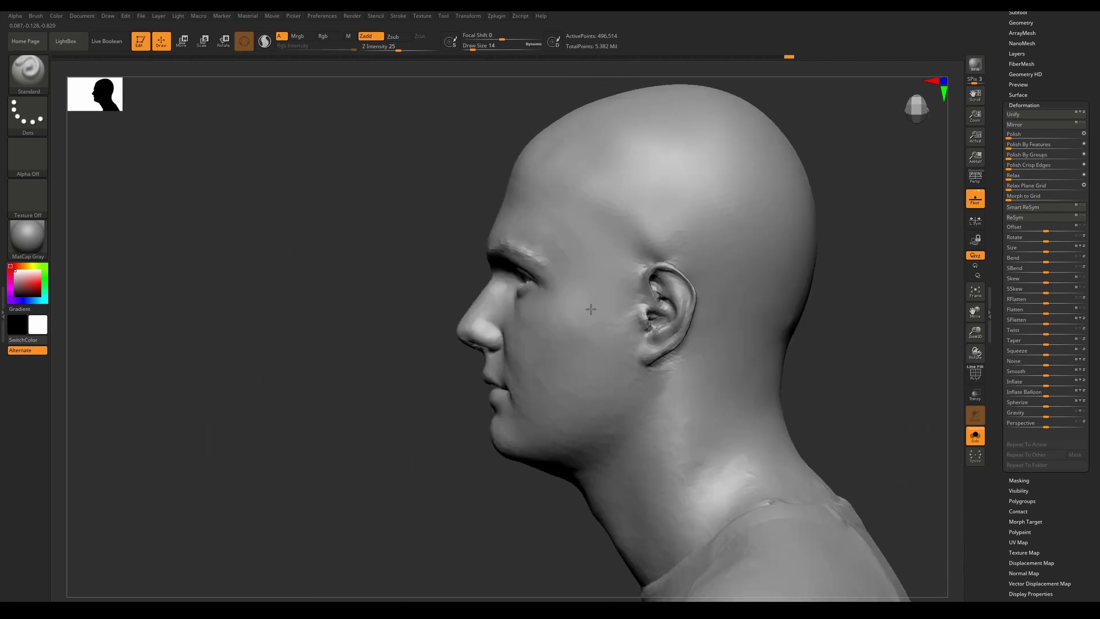
{"action": "key", "text": "shift"}
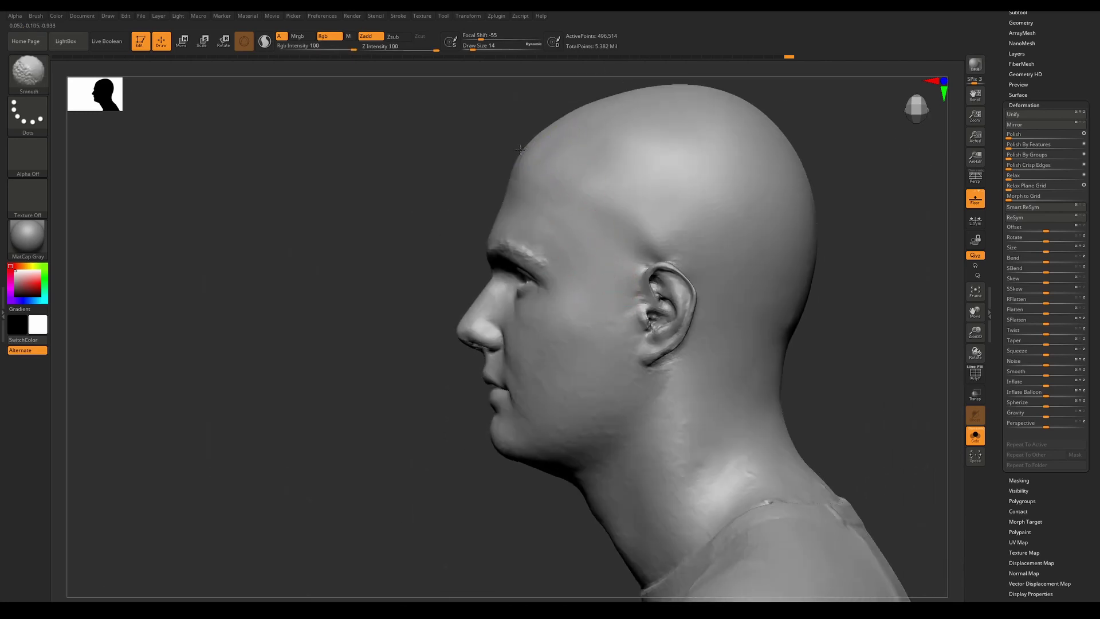
{"action": "left_click_drag", "start_coordinate": [570, 146], "coordinate": [551, 130], "text": "shift"}
{"action": "right_click_drag", "start_coordinate": [518, 172], "coordinate": [619, 182], "text": "shift"}
{"action": "left_click_drag", "start_coordinate": [557, 166], "coordinate": [516, 195], "text": "shift"}
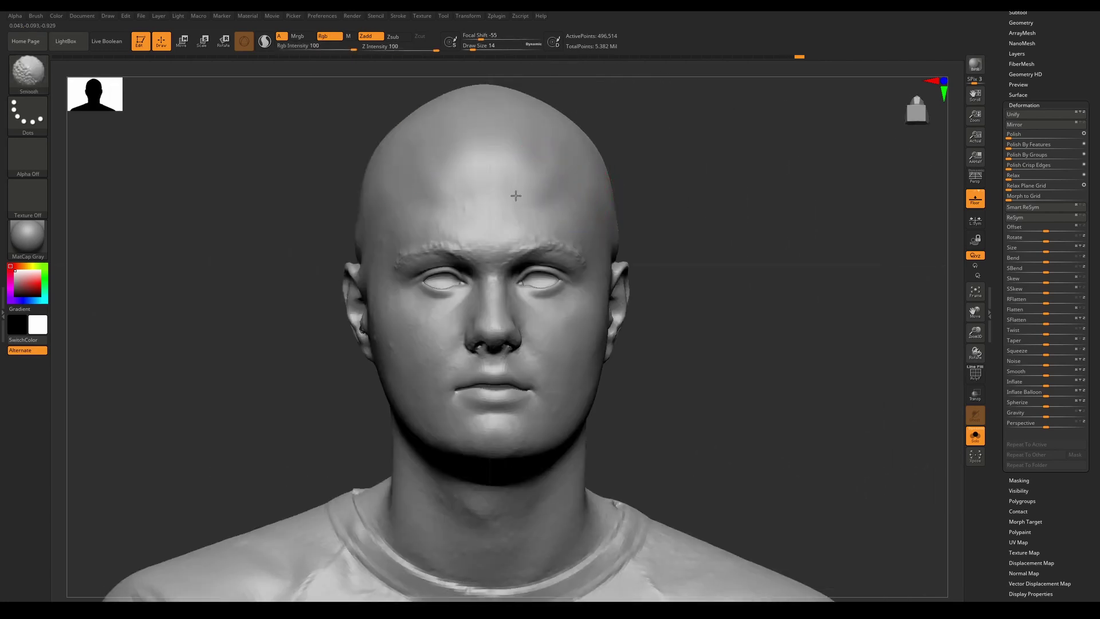
- Compare the head at subdivision levels 1 and 3, and examine the whole figure from the front and the side
{"action": "key", "text": "shift+d"}
{"action": "key", "text": "shift+d"}
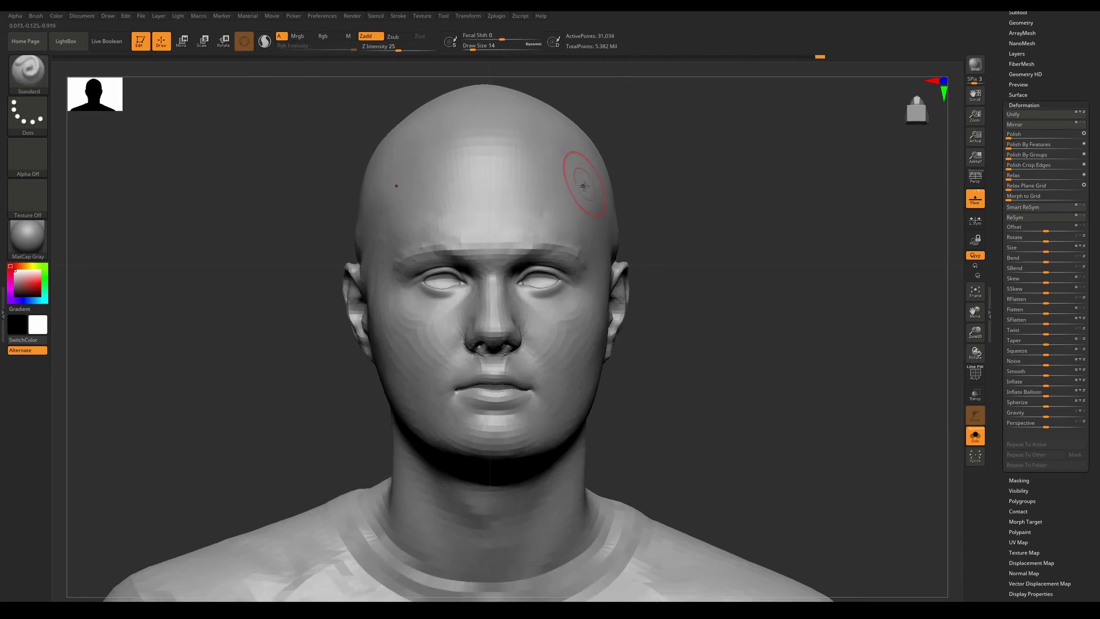
{"action": "mouse_move", "coordinate": [577, 171]}
{"action": "right_mouse_down"}
{"action": "mouse_move", "coordinate": [560, 194]}
{"action": "mouse_move", "coordinate": [561, 228]}
{"action": "mouse_move", "coordinate": [603, 279]}
{"action": "right_mouse_up"}
{"action": "key", "text": "d"}
{"action": "key", "text": "d"}
{"action": "left_click_drag", "start_coordinate": [603, 279], "coordinate": [597, 284], "text": "ctrl+alt+shift"}
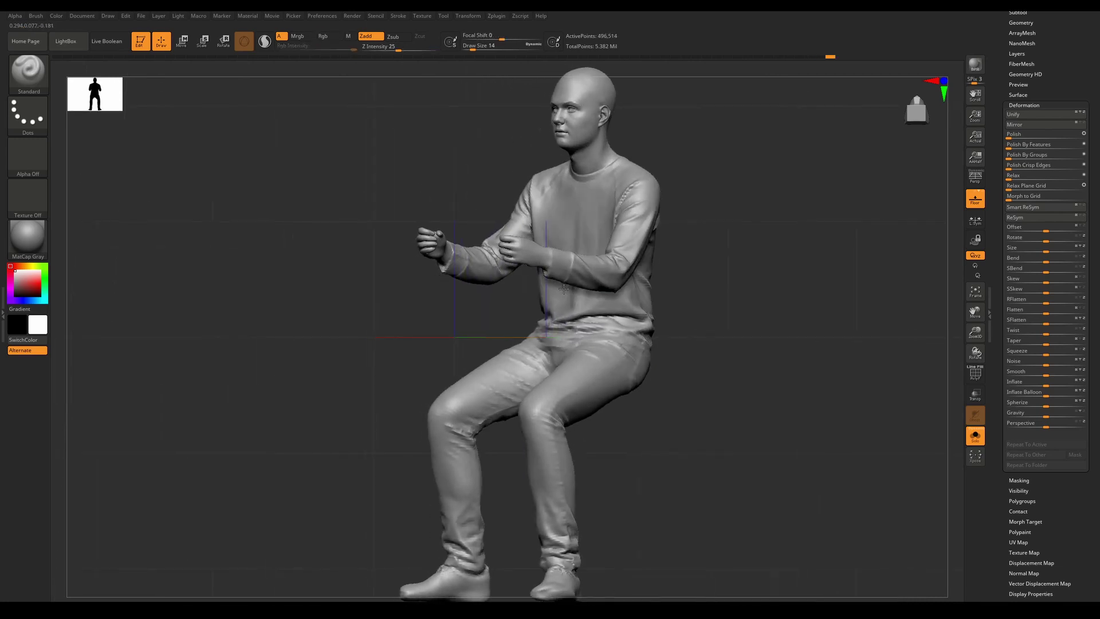
{"action": "mouse_move", "coordinate": [595, 281]}
{"action": "right_mouse_down"}
{"action": "mouse_move", "coordinate": [560, 285]}
{"action": "mouse_move", "coordinate": [626, 284]}
{"action": "right_mouse_up"}
{"action": "key", "text": "ctrl"}
{"action": "key", "text": "d"}
{"action": "key", "text": "d"}
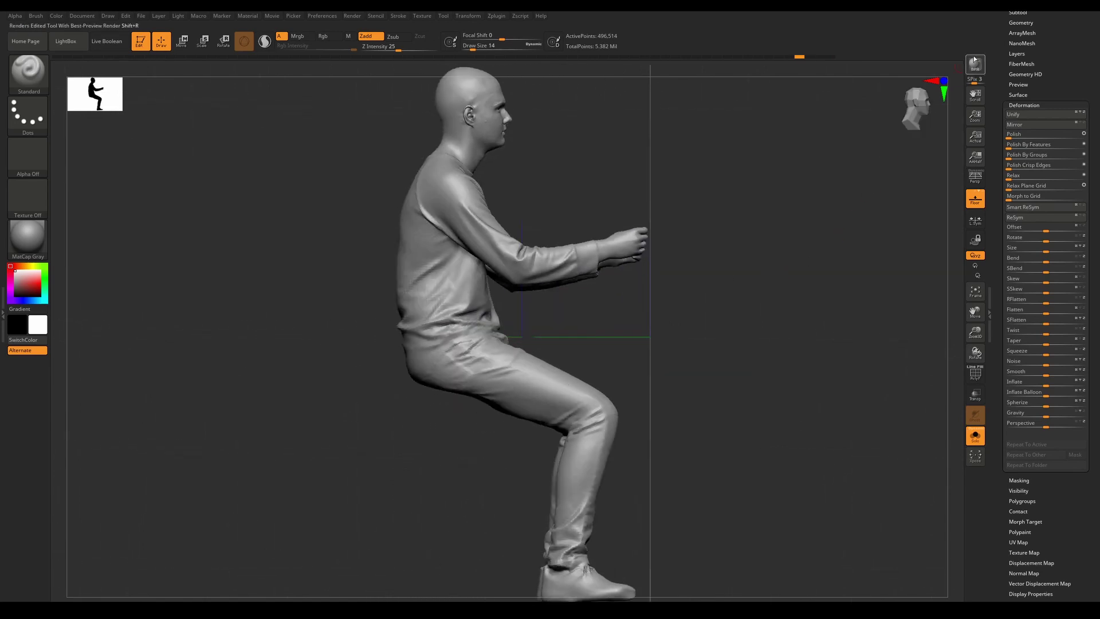
{"action": "left_click_drag", "start_coordinate": [1092, 212], "coordinate": [1091, 387]}
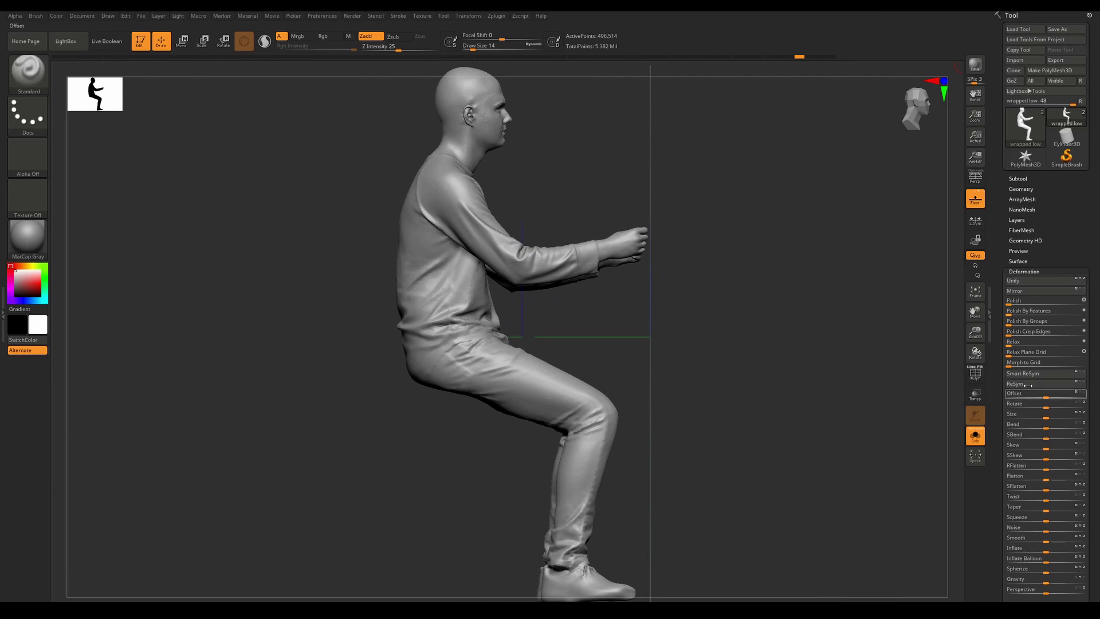
{"action": "left_click", "coordinate": [1016, 179]}
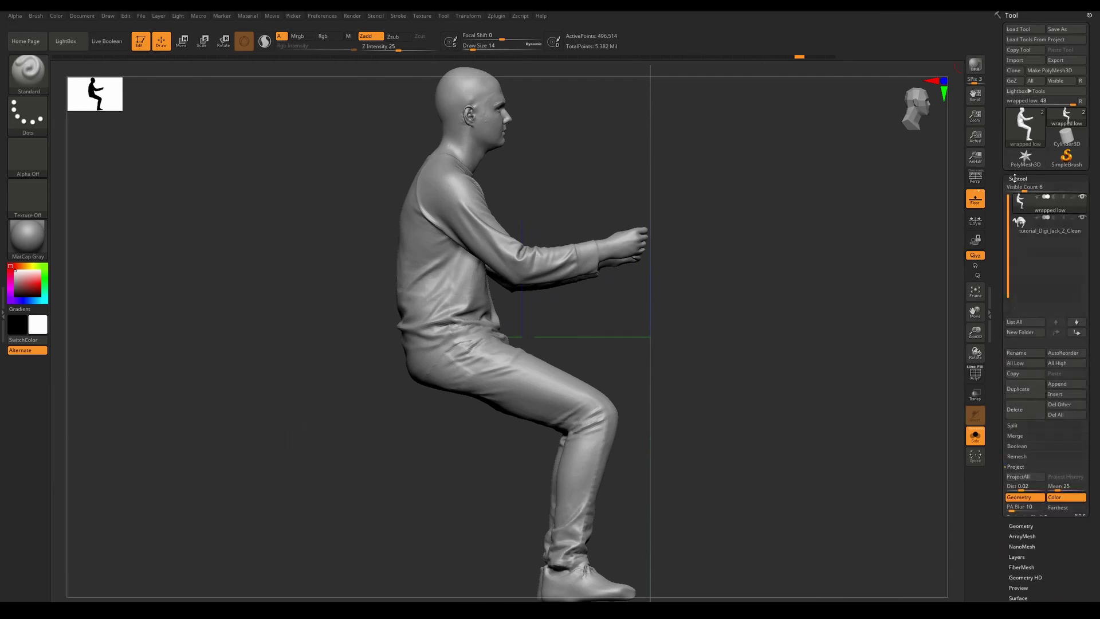
{"action": "left_click", "coordinate": [1005, 430]}
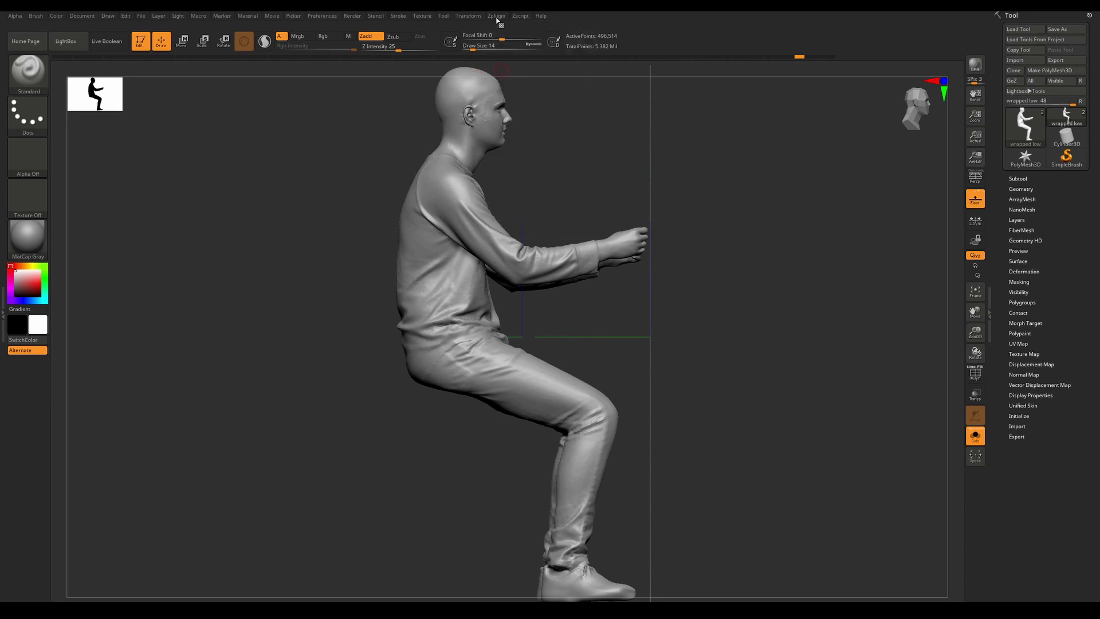
- Create a displacement map with Multi Map Exporter at a map size of 8192 and save it as wrapped low.psd
{"action": "mouse_move", "coordinate": [498, 21]}
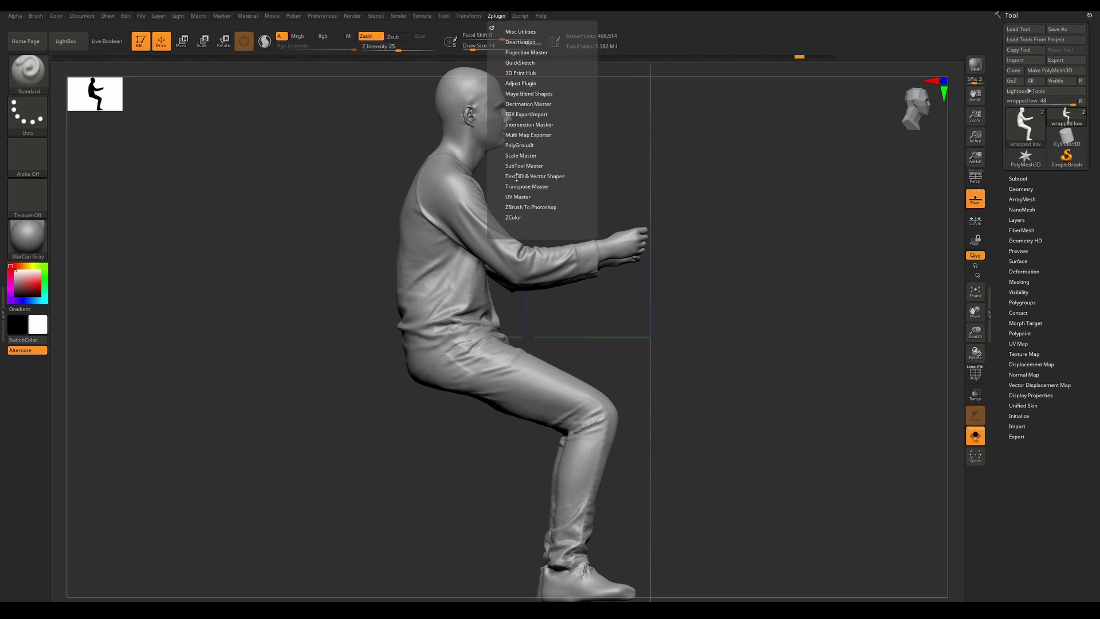
{"action": "left_click", "coordinate": [522, 135]}
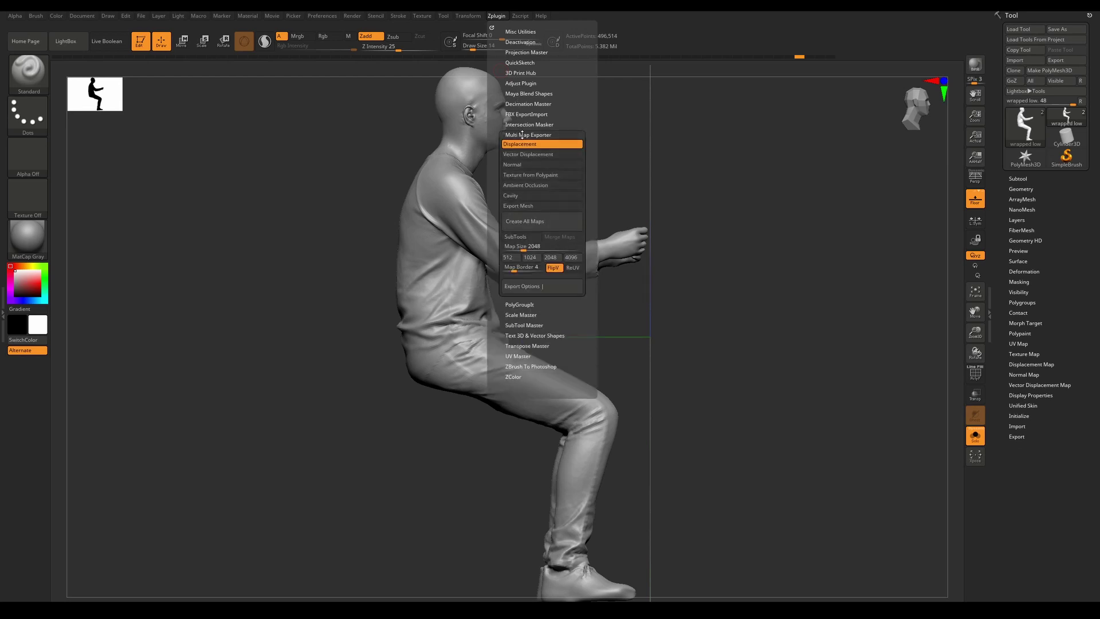
{"action": "left_click_drag", "start_coordinate": [532, 250], "coordinate": [588, 251]}
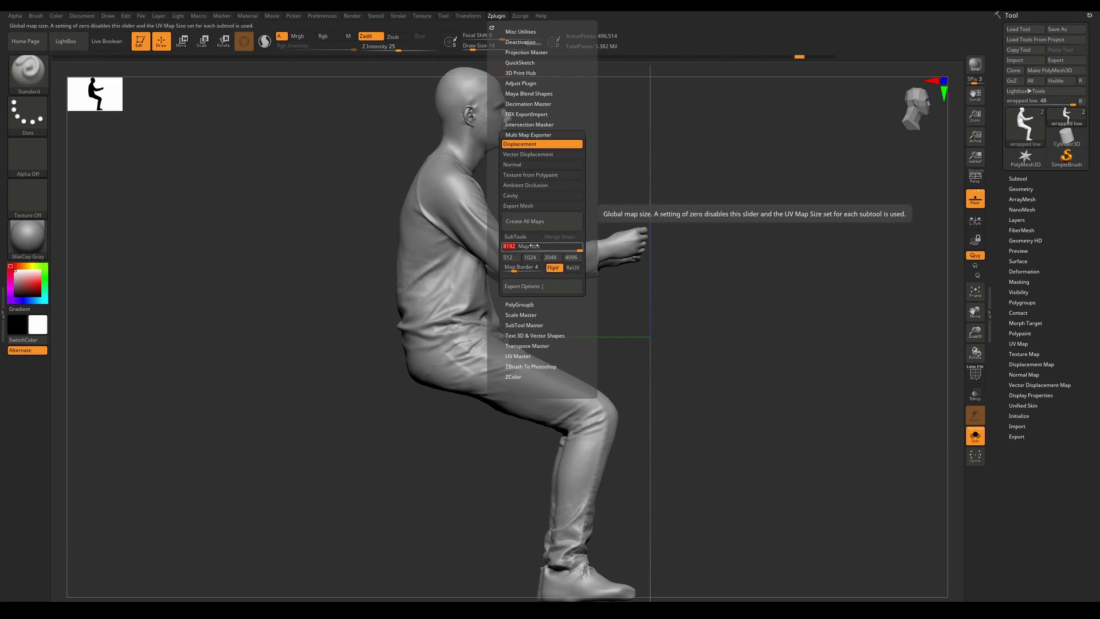
{"action": "left_click", "coordinate": [523, 227]}
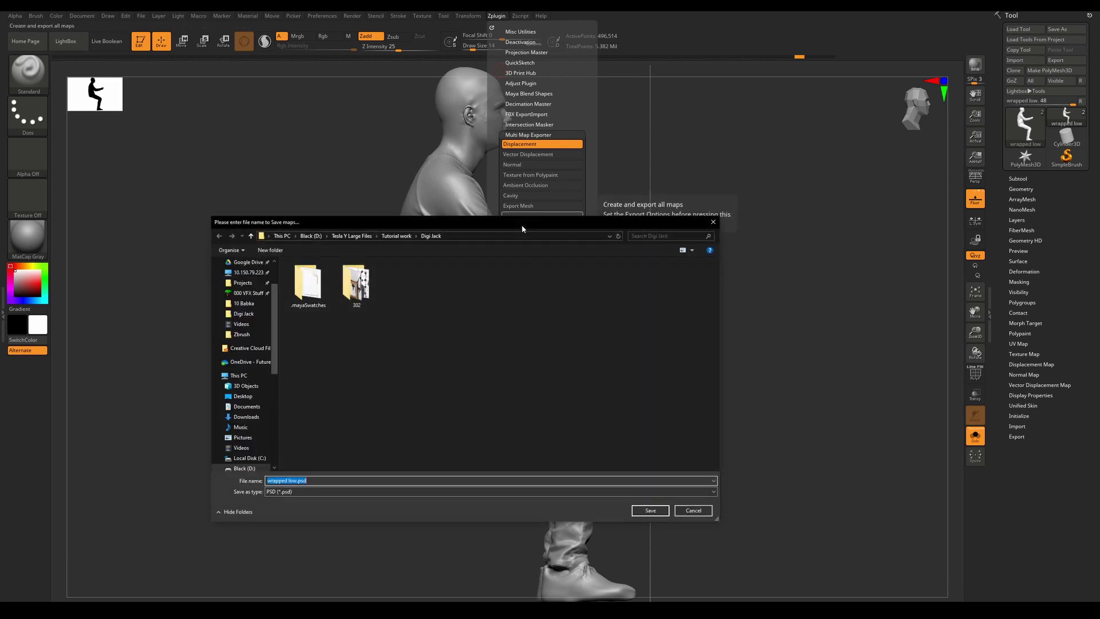
{"action": "left_click", "coordinate": [307, 490]}
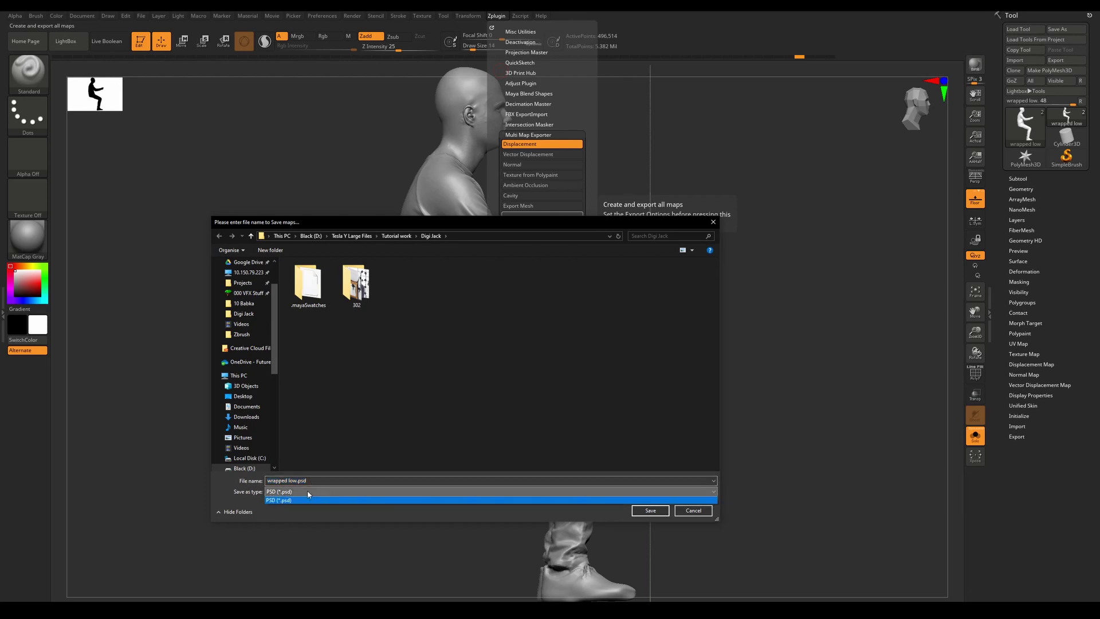
{"action": "left_click", "coordinate": [307, 491]}
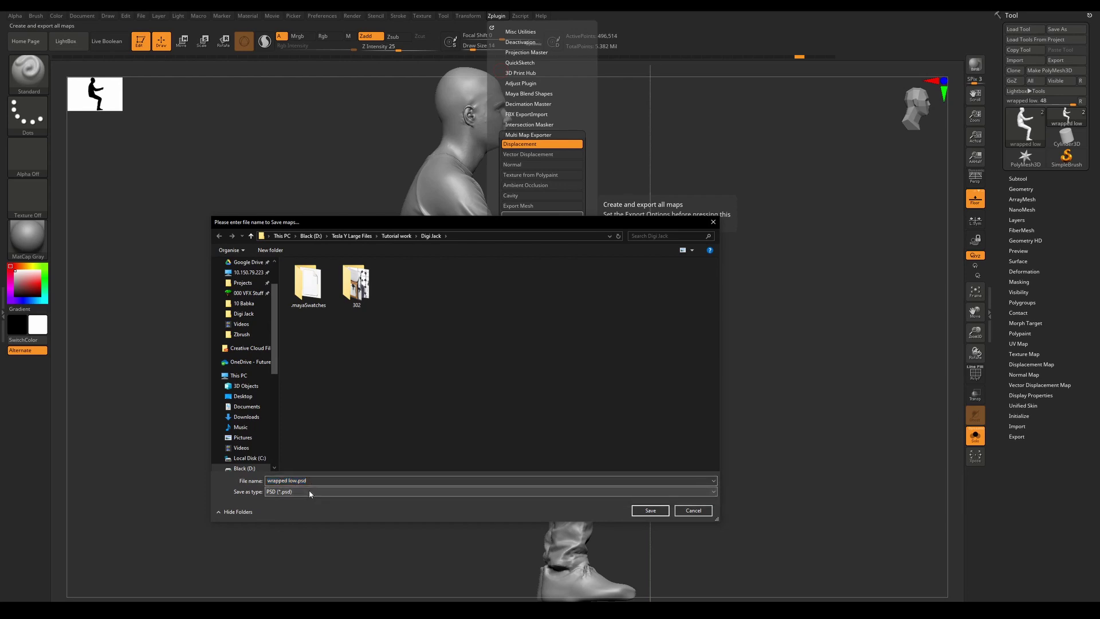
{"action": "left_click", "coordinate": [652, 511]}
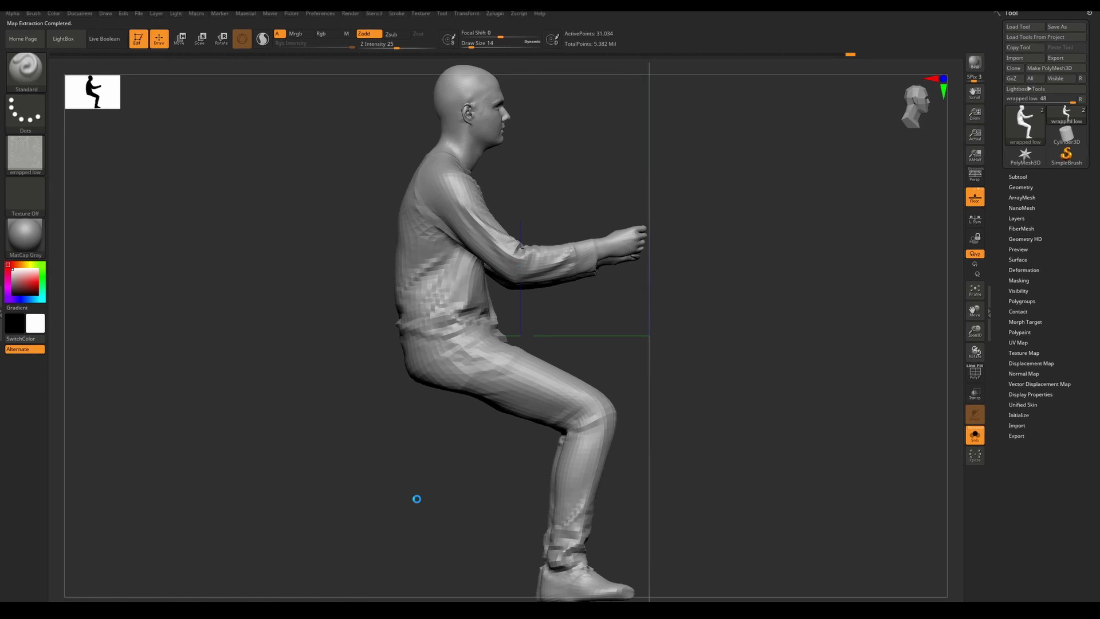
- Switch to Wrap and move the SaveGeom1 node slightly aside in the node graph
{"action": "key", "text": "alt+Tab"}
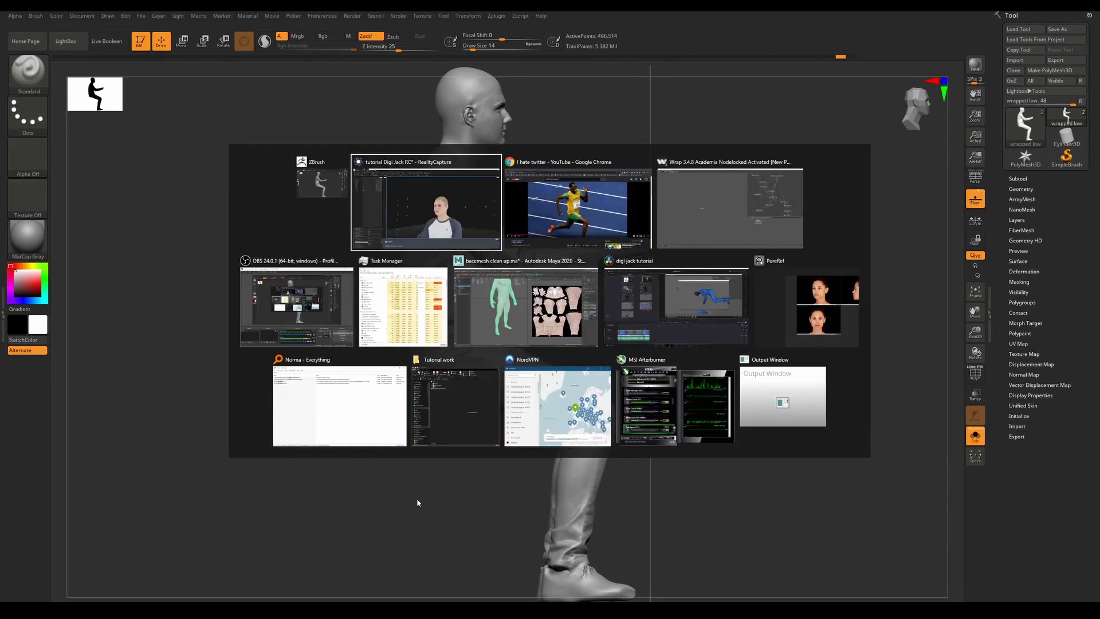
{"action": "left_click", "coordinate": [698, 194]}
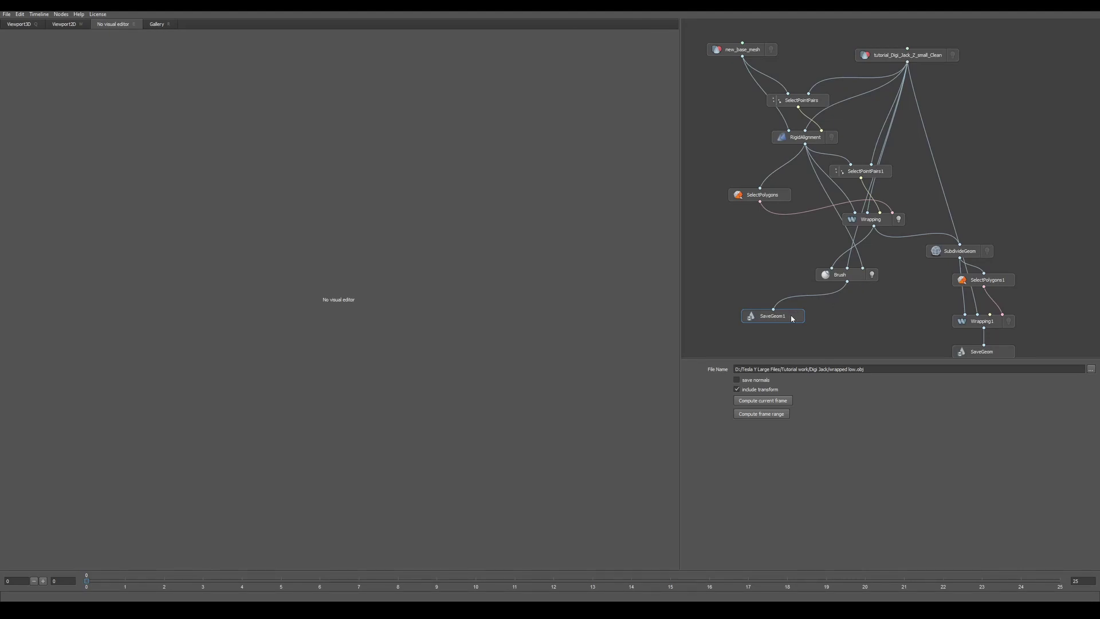
{"action": "left_click_drag", "start_coordinate": [793, 319], "coordinate": [783, 324]}
{"action": "right_click", "coordinate": [859, 330]}
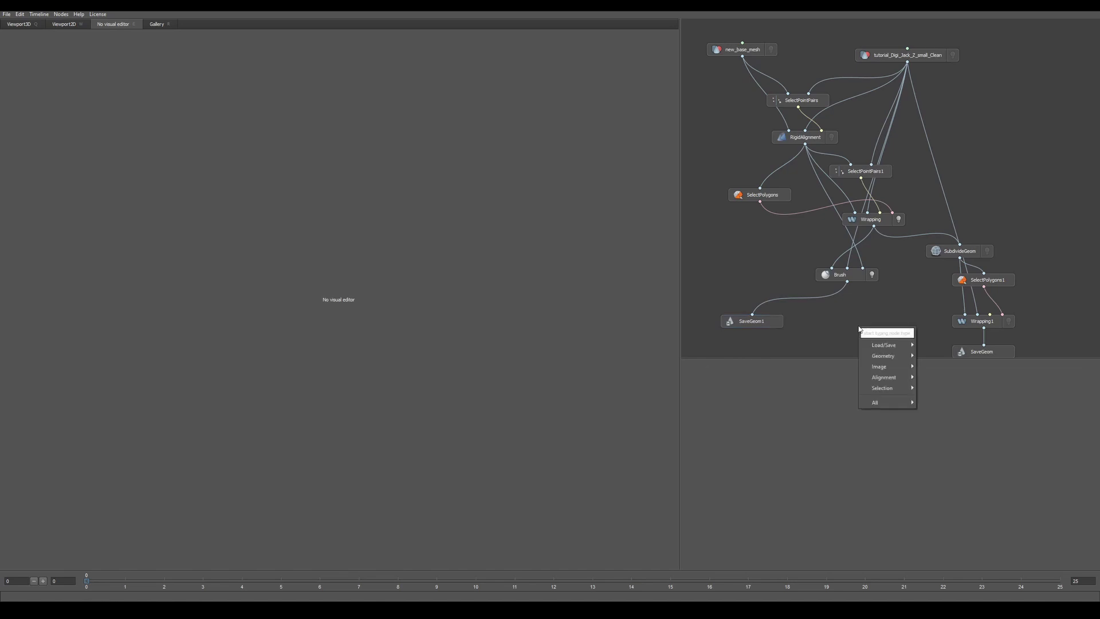
{"action": "key", "text": "alt+Tab"}
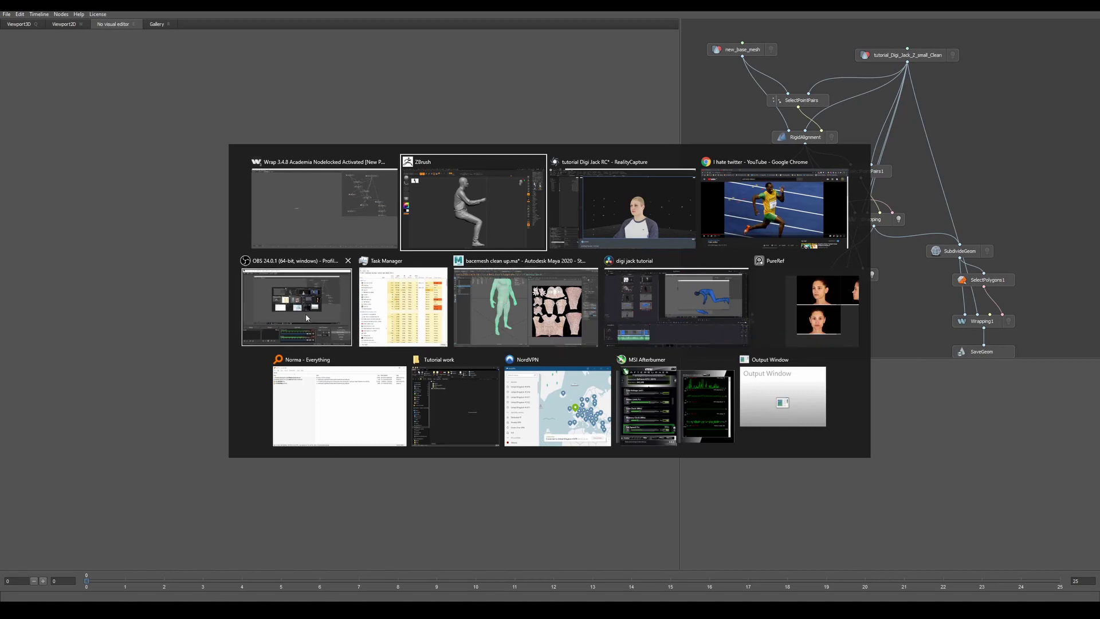
{"action": "key", "text": "Escape"}
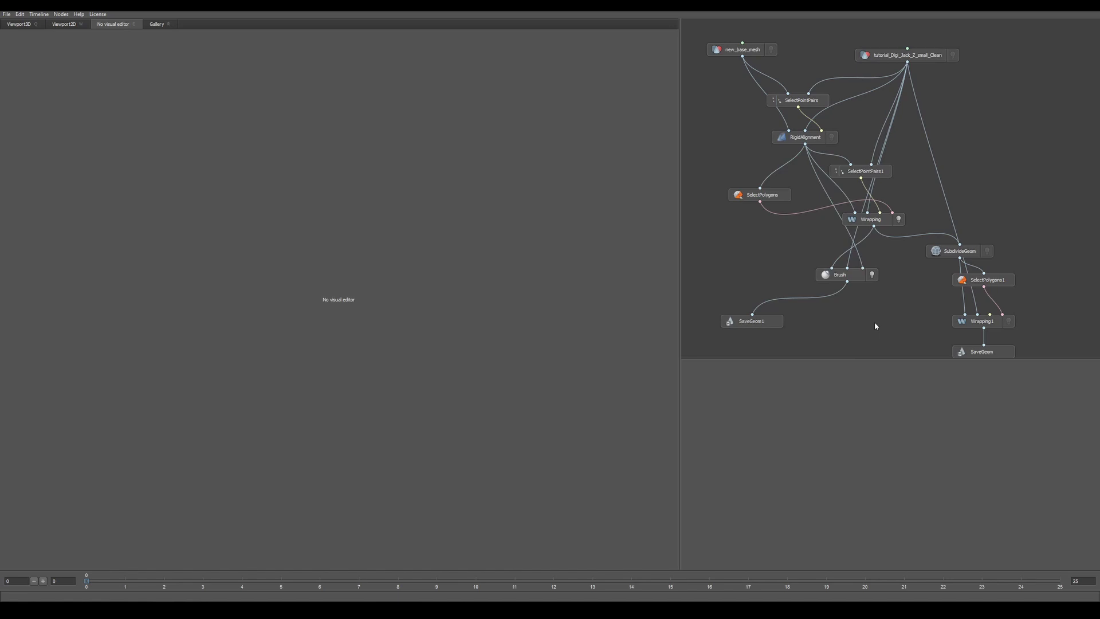
- Add a FixSymmetry node below the Brush node and connect the Brush output to its geometry input
{"action": "key", "text": "Tab"}
{"action": "mouse_move", "coordinate": [898, 352]}
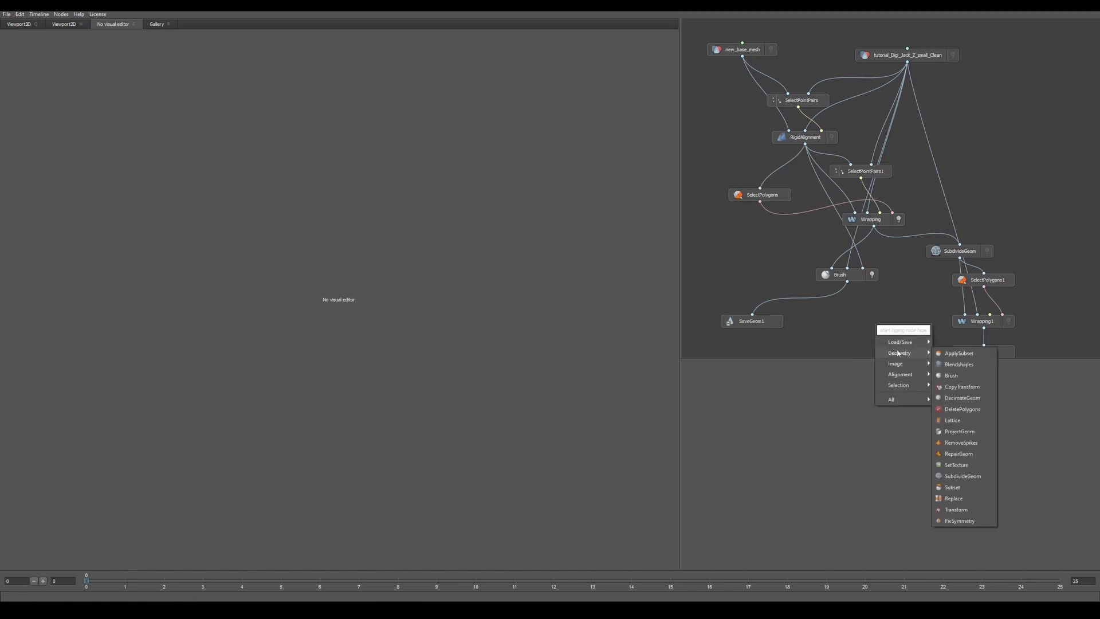
{"action": "left_click", "coordinate": [854, 342]}
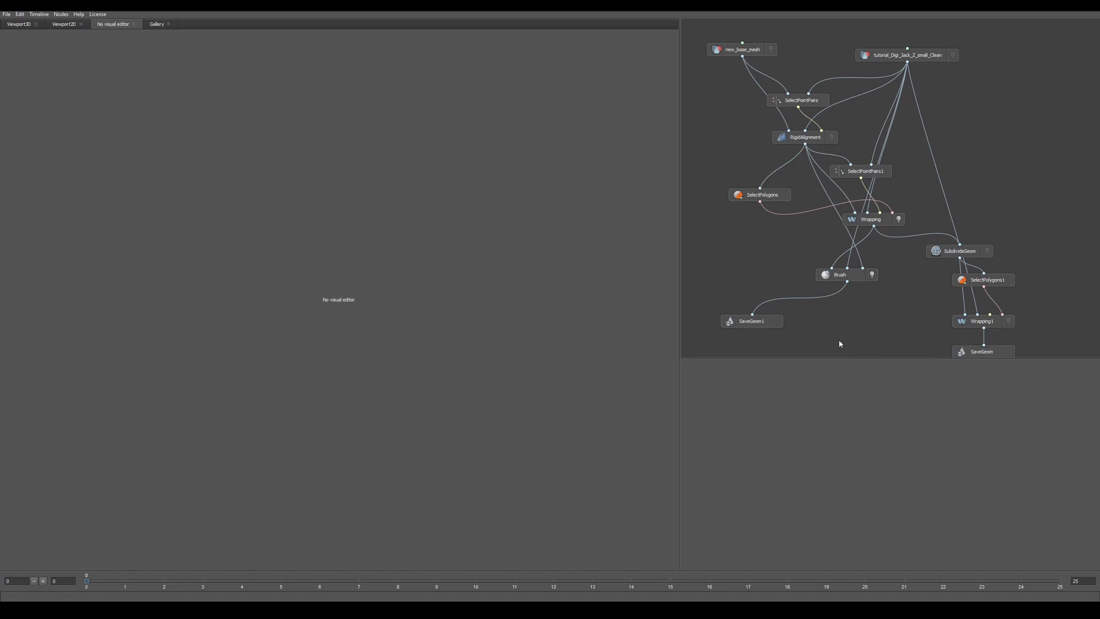
{"action": "key", "text": "Tab"}
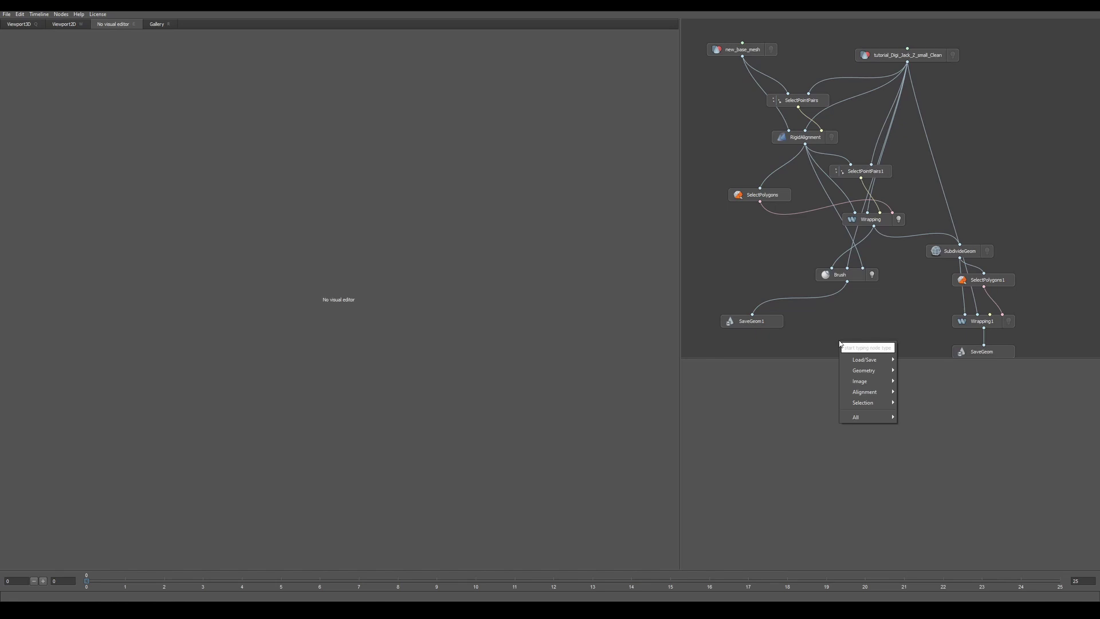
{"action": "type", "text": "fix"}
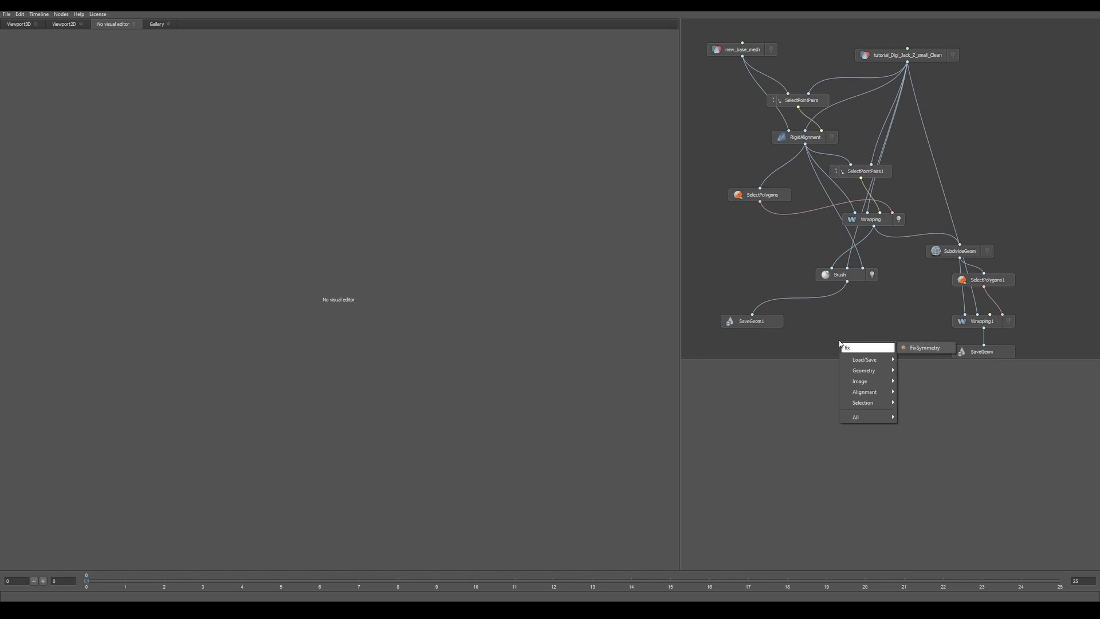
{"action": "key", "text": "Return"}
{"action": "mouse_move", "coordinate": [840, 344]}
{"action": "left_mouse_down"}
{"action": "mouse_move", "coordinate": [855, 318]}
{"action": "mouse_move", "coordinate": [853, 338]}
{"action": "mouse_move", "coordinate": [854, 285]}
{"action": "left_mouse_up"}
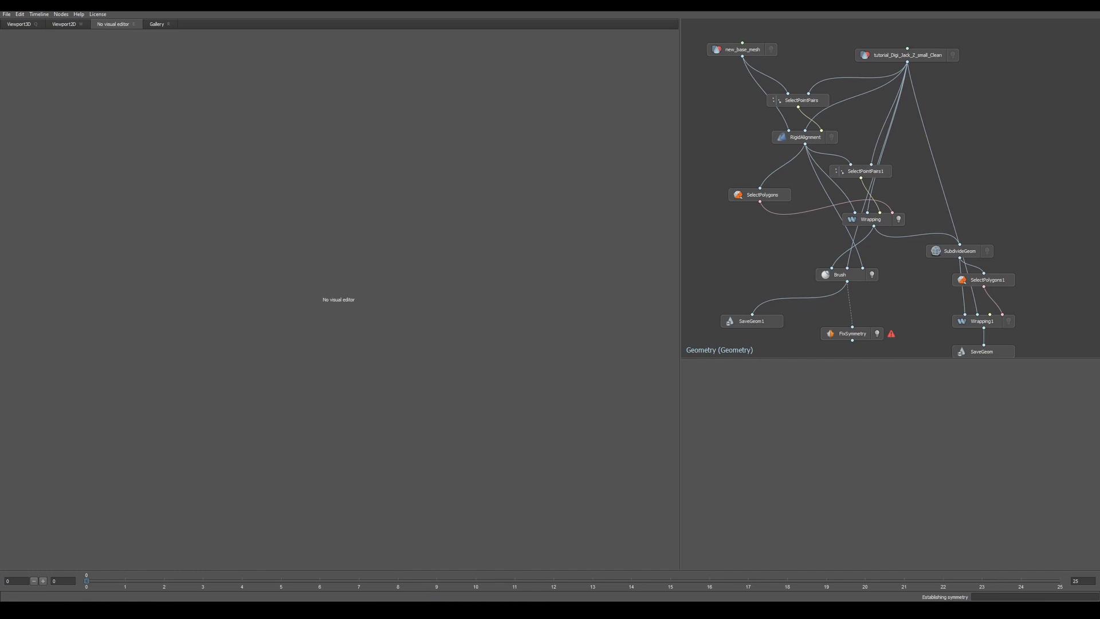
{"action": "mouse_move", "coordinate": [473, 610]}
{"action": "left_click", "coordinate": [478, 585]}
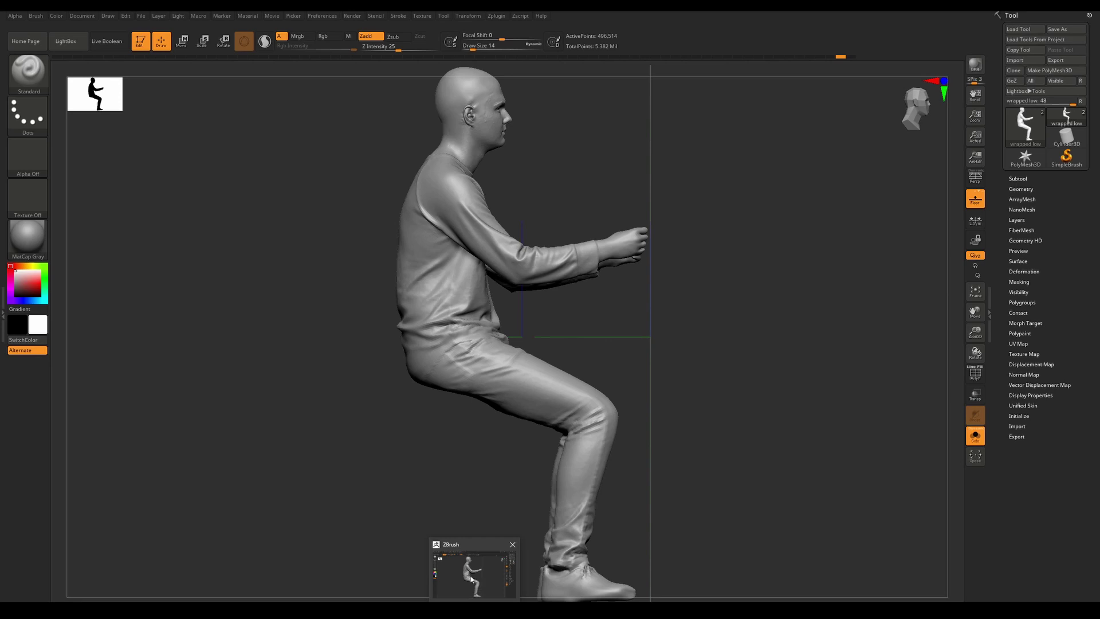
{"action": "key", "text": "alt+Tab"}
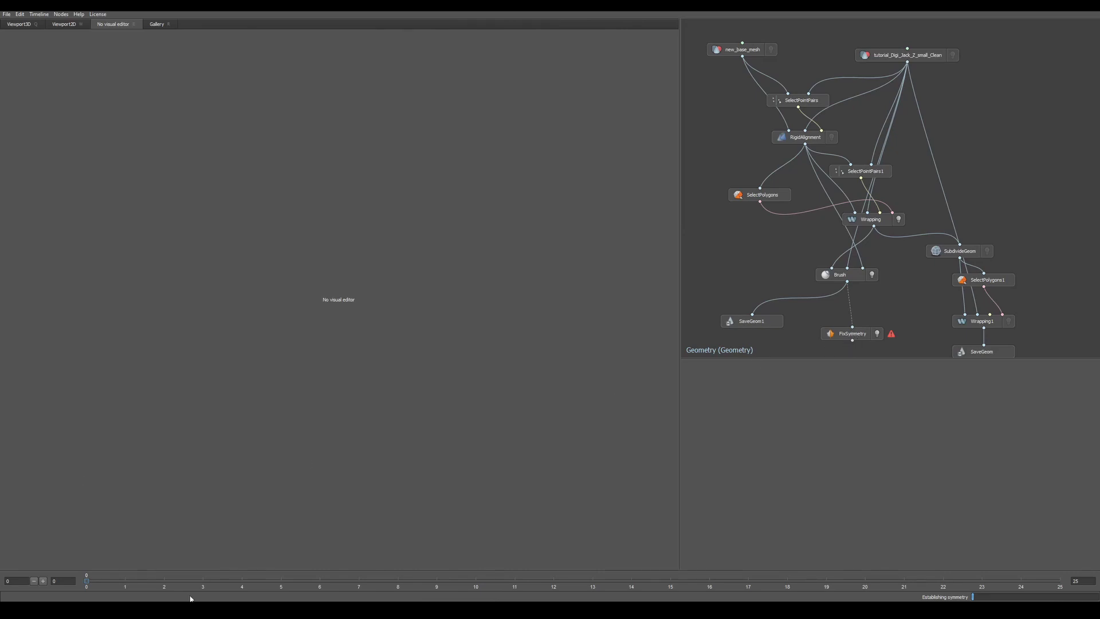
- Switch to the Digi Jack folder in File Explorer and open tutorial_Digi_Jack_RC_TEX_u1_v1.tiff with Adobe Photoshop CC 2019
{"action": "mouse_move", "coordinate": [264, 610]}
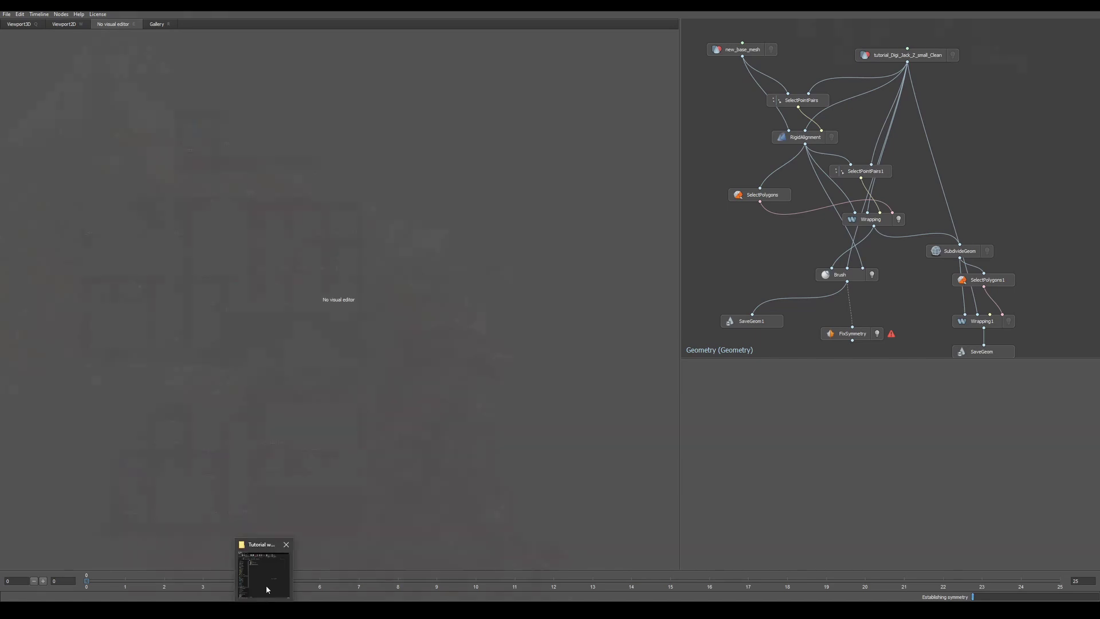
{"action": "mouse_move", "coordinate": [266, 585]}
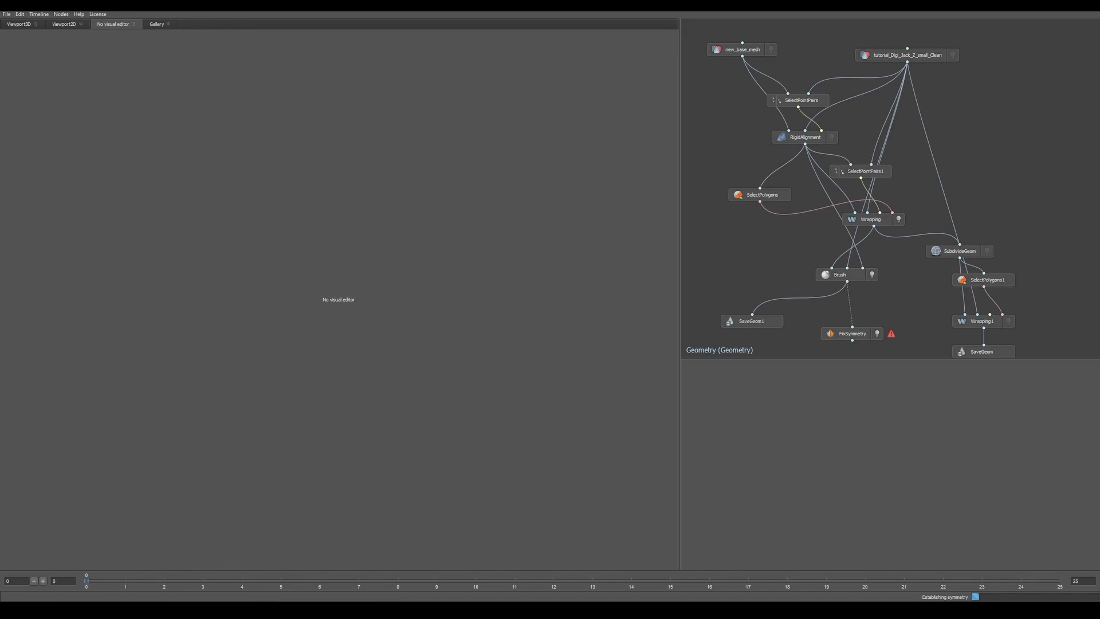
{"action": "key", "text": "alt+Tab"}
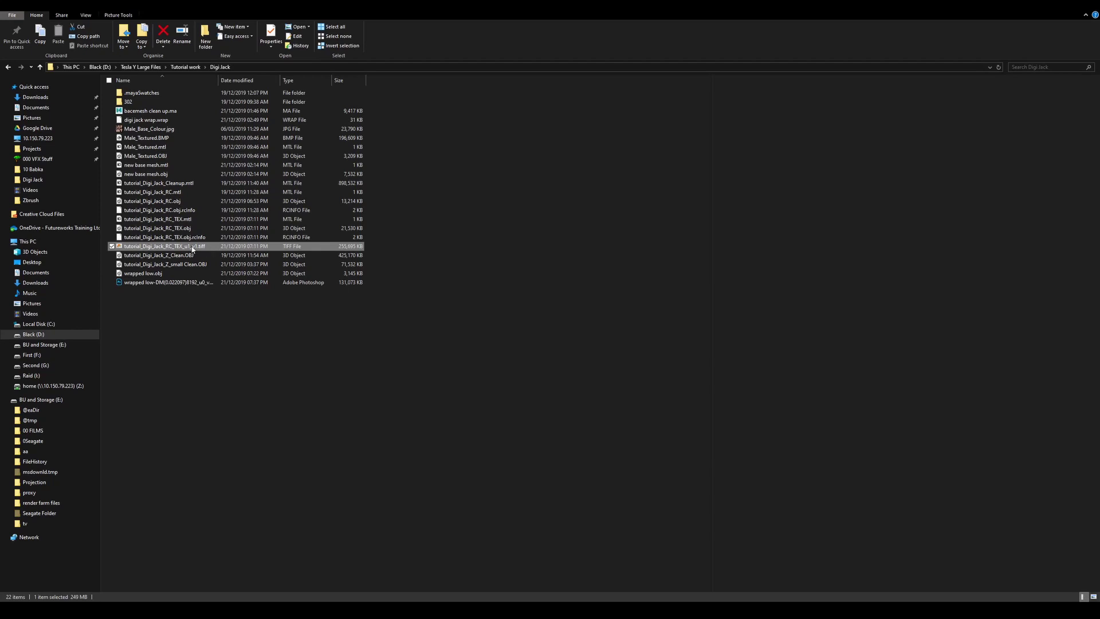
{"action": "left_click", "coordinate": [146, 129]}
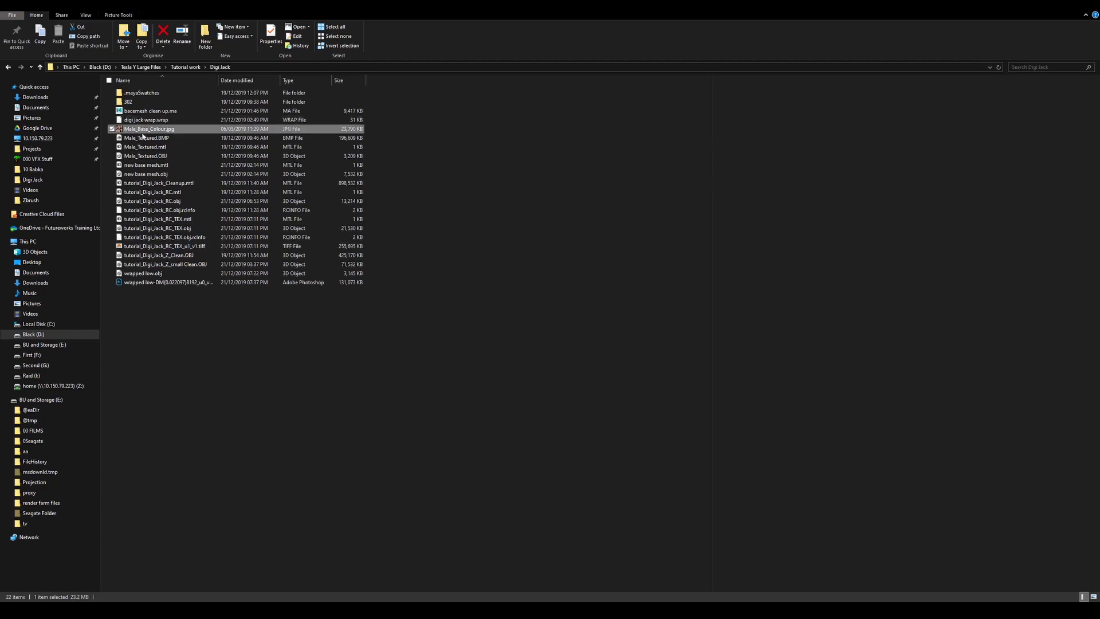
{"action": "left_click", "coordinate": [174, 265]}
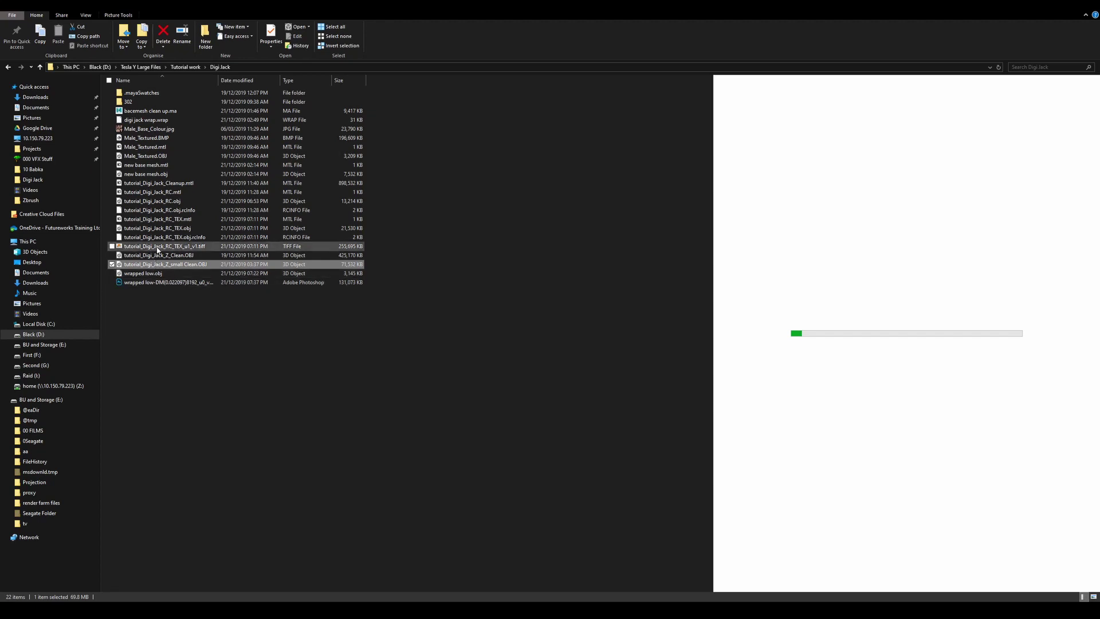
{"action": "left_click", "coordinate": [183, 248]}
{"action": "right_click", "coordinate": [190, 248]}
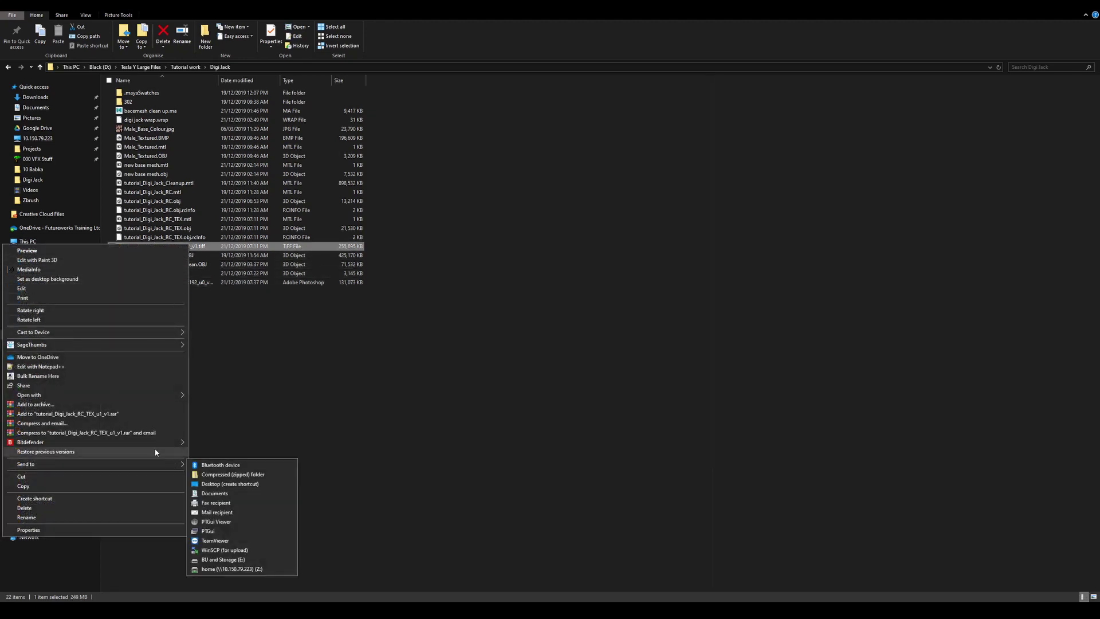
{"action": "mouse_move", "coordinate": [155, 394]}
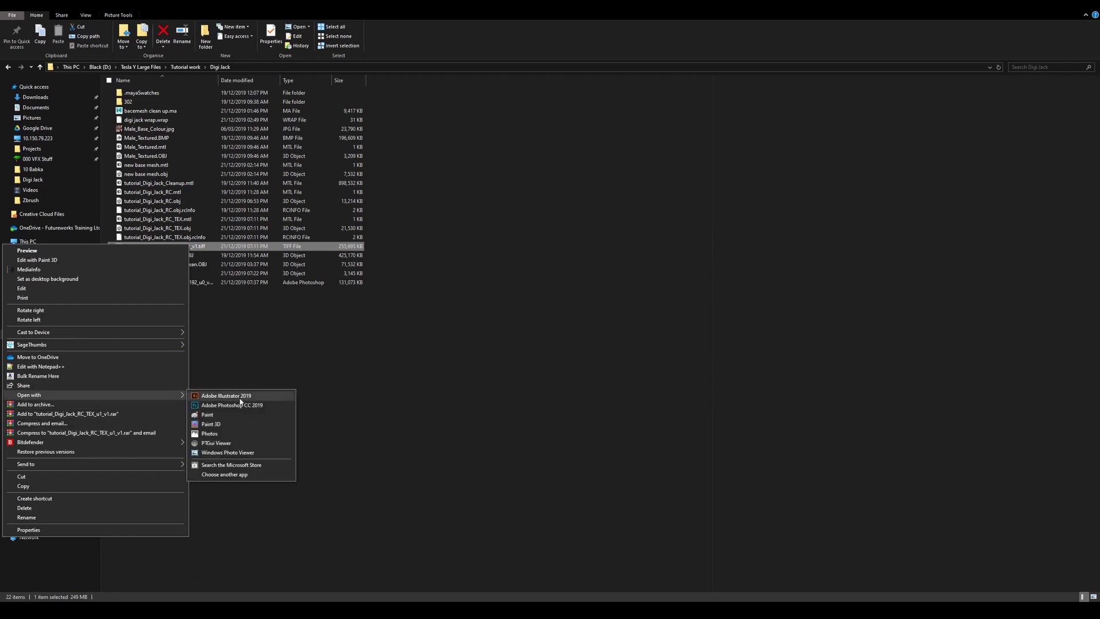
{"action": "left_click", "coordinate": [240, 405]}
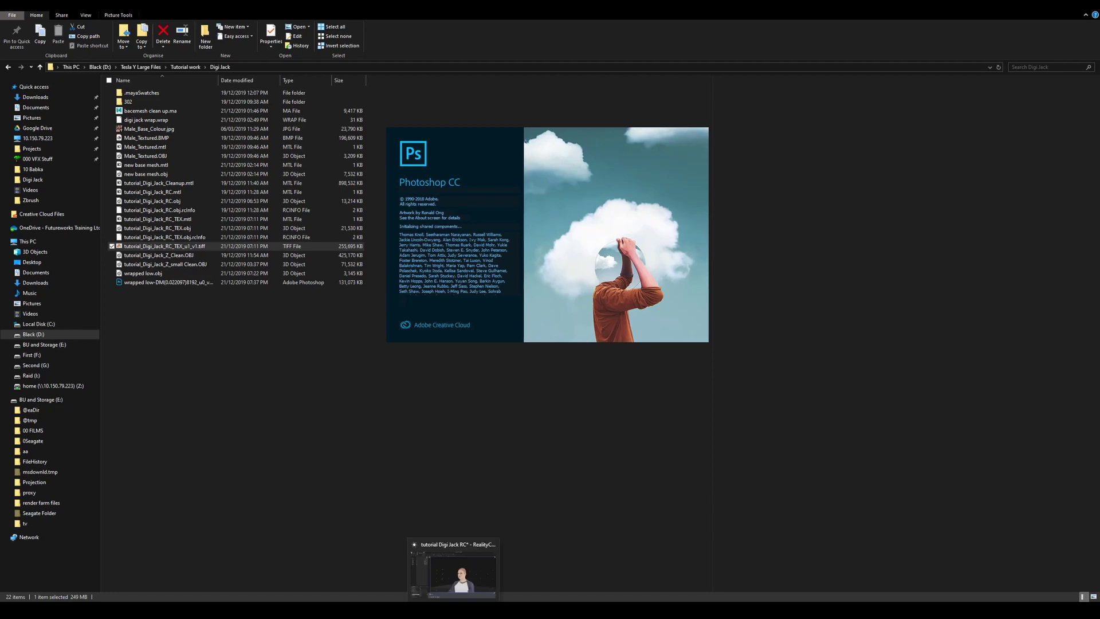
- Place the Male_Base_Colour image over the scan texture and open Male_Base_Colour.psd as a separate document
{"action": "left_click", "coordinate": [257, 334]}
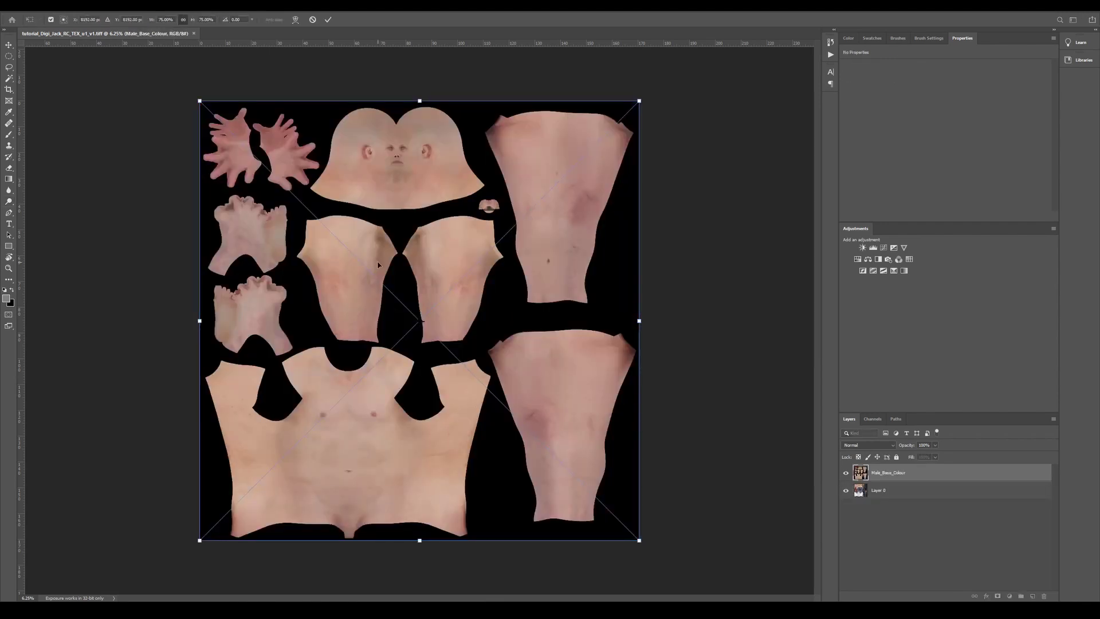
{"action": "key", "text": "o"}
{"action": "key", "text": "Return"}
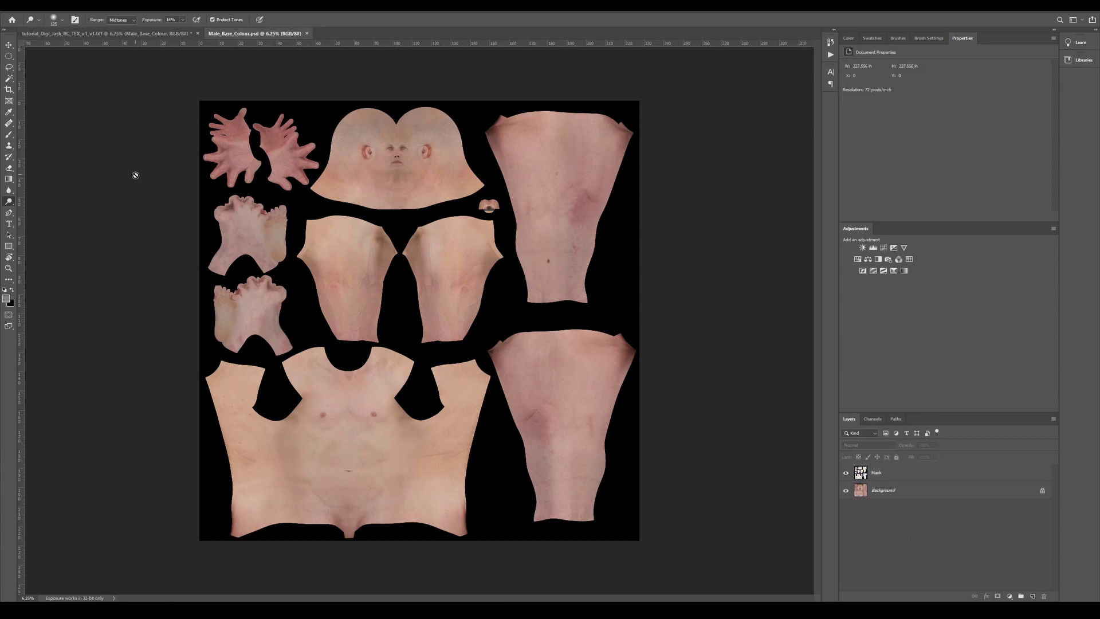
- Delete the placed Male_Base_Colour layer from the scan texture document
{"action": "left_click", "coordinate": [160, 38]}
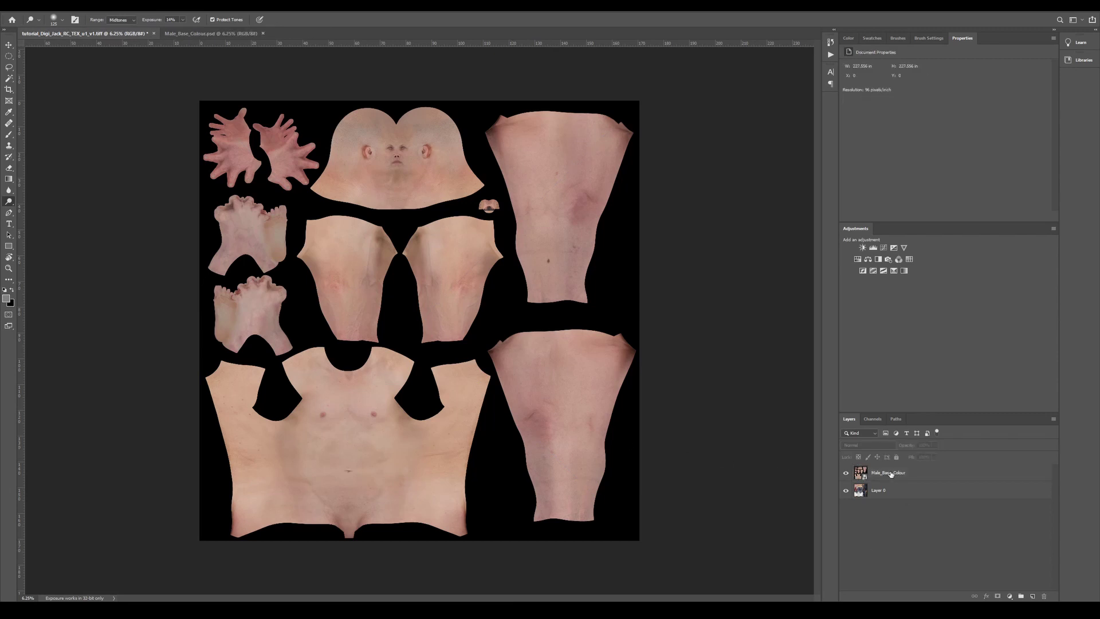
{"action": "key", "text": "v"}
{"action": "left_click", "coordinate": [889, 473]}
{"action": "key", "text": "Delete"}
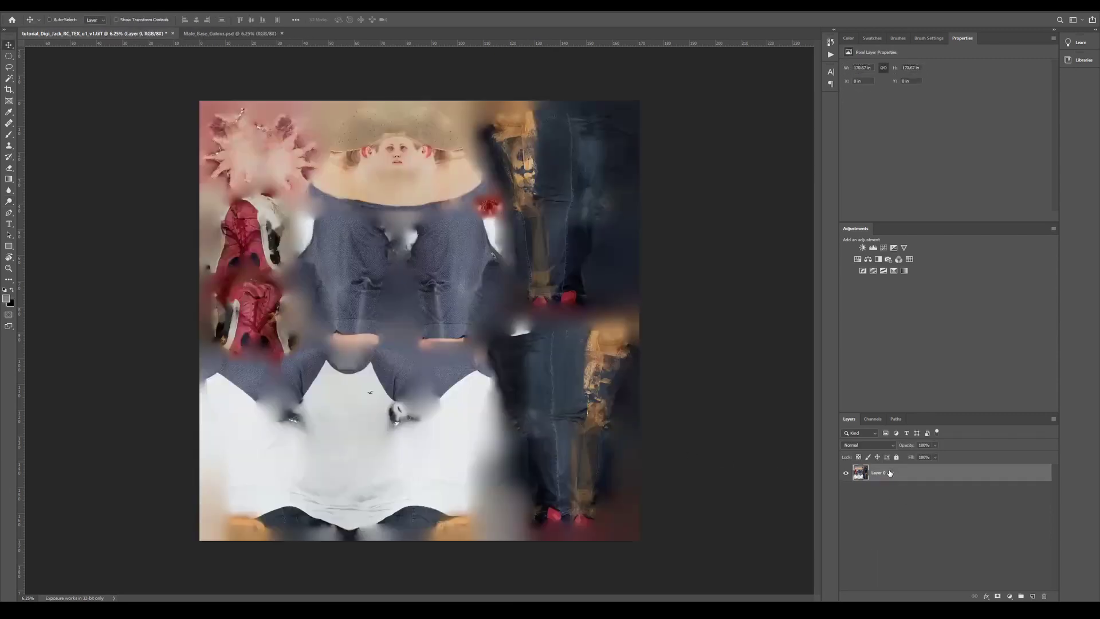
- Hide the mask layer in Male_Base_Colour.psd and copy its Background layer, aligned to the canvas, into the scan texture document
{"action": "left_click", "coordinate": [229, 33]}
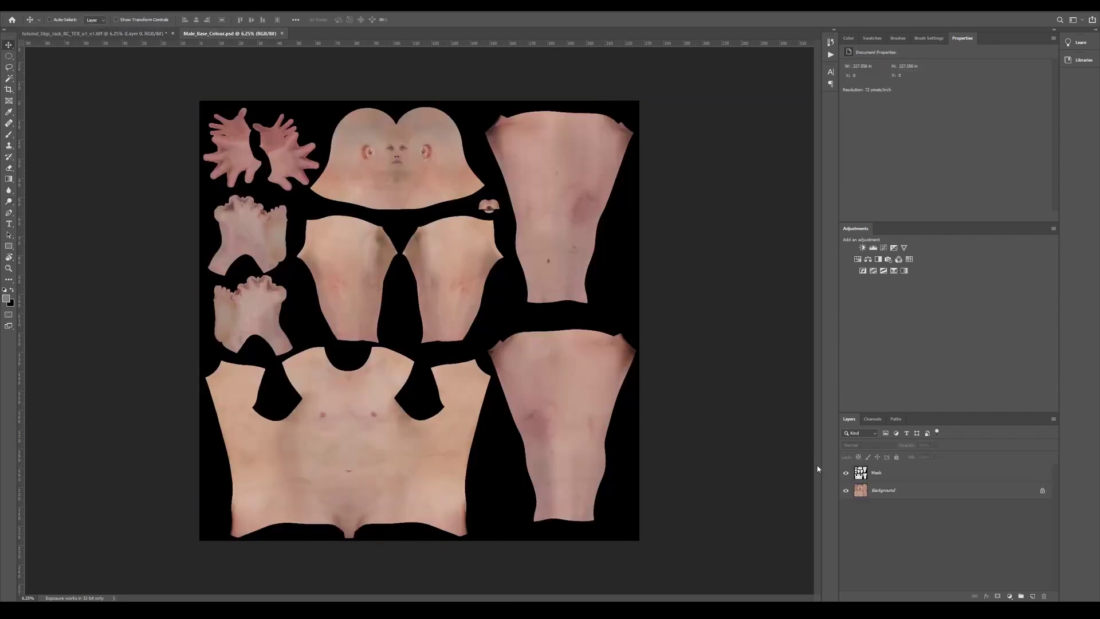
{"action": "left_click", "coordinate": [846, 473]}
{"action": "left_click", "coordinate": [892, 491]}
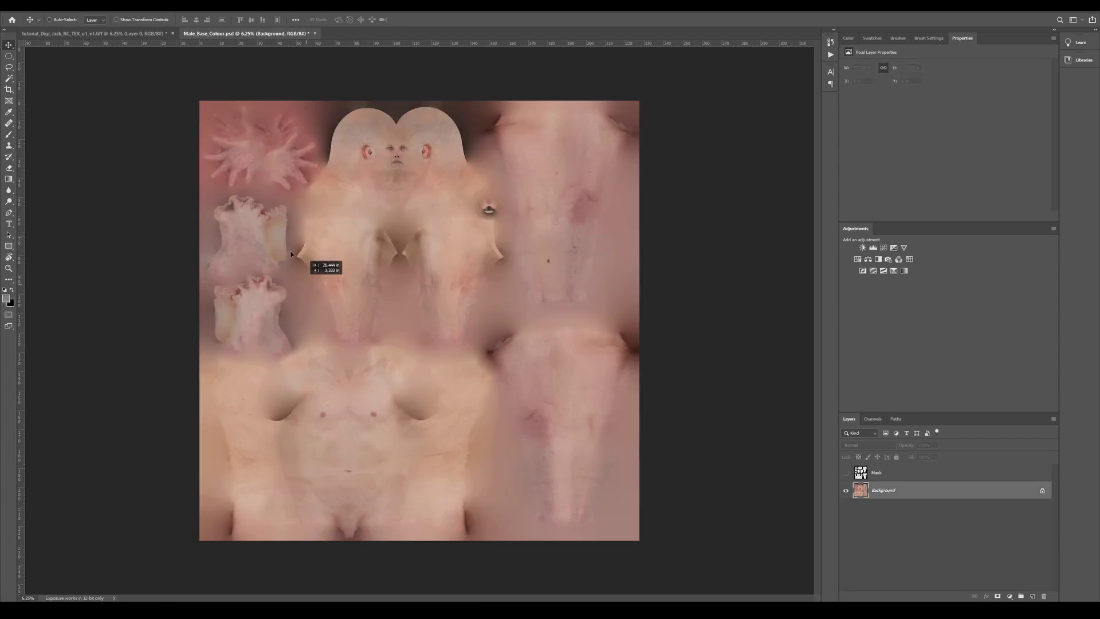
{"action": "left_click", "coordinate": [85, 34]}
{"action": "left_click_drag", "start_coordinate": [85, 34], "coordinate": [454, 356]}
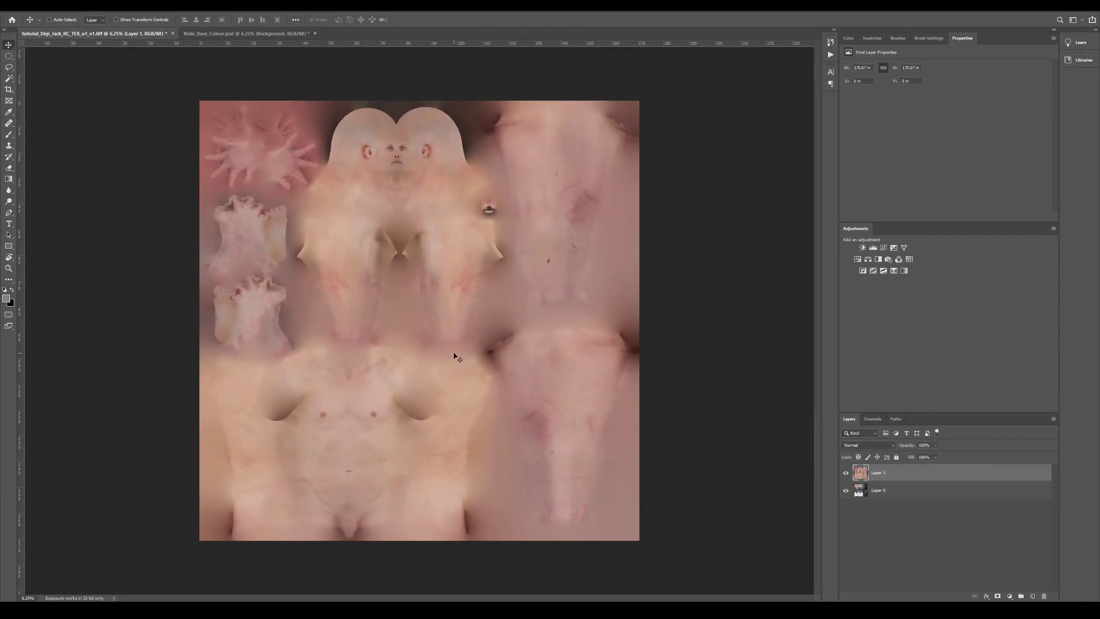
- Compare the copied skin texture with the scan texture beneath it by toggling the skin layer's visibility
{"action": "left_click", "coordinate": [845, 474]}
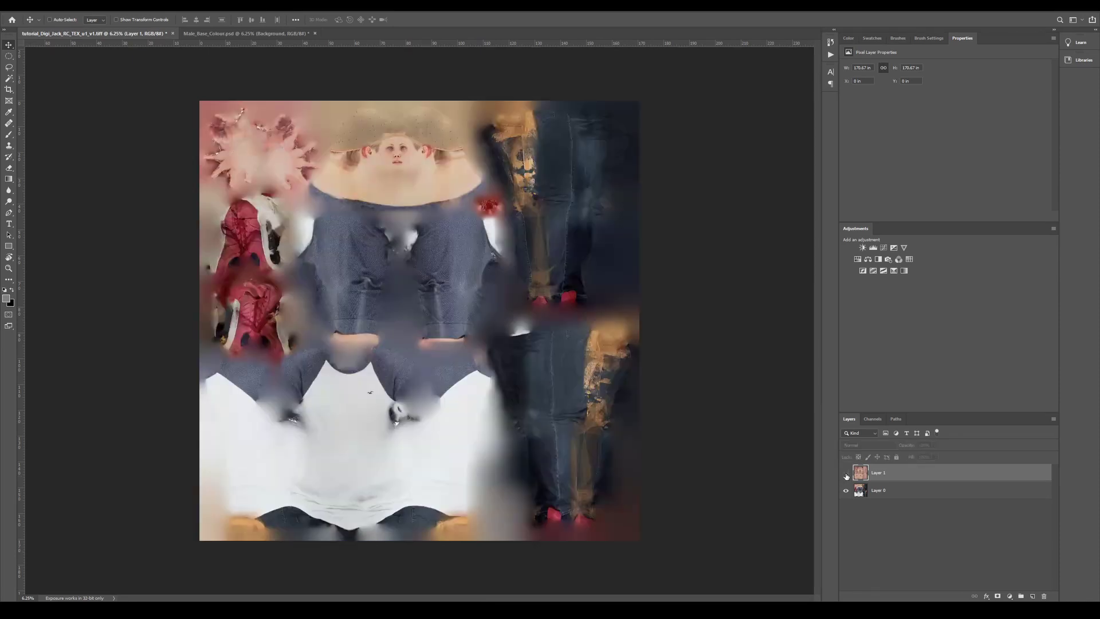
{"action": "left_click", "coordinate": [846, 475]}
{"action": "left_click", "coordinate": [846, 475]}
{"action": "left_click", "coordinate": [846, 476]}
{"action": "left_click", "coordinate": [846, 475]}
{"action": "left_click", "coordinate": [846, 475]}
{"action": "left_click", "coordinate": [846, 475]}
{"action": "left_click", "coordinate": [846, 473]}
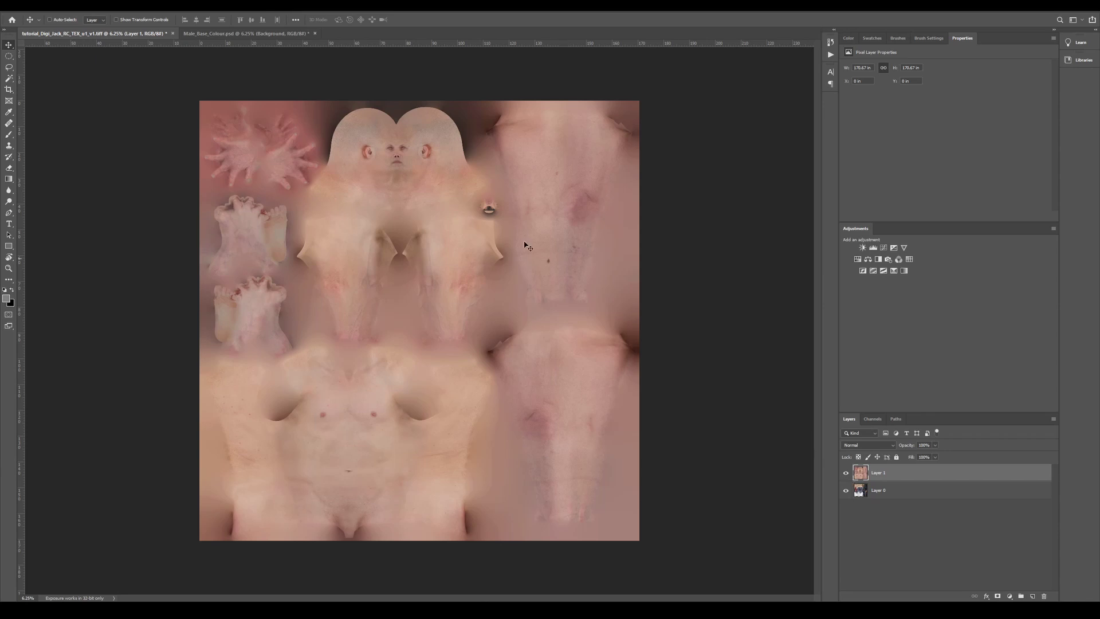
- Add a Curves adjustment layer clipped to the skin texture layer
{"action": "scroll", "coordinate": [431, 199], "scroll_direction": "up", "scroll_amount": 6, "text": "alt"}
{"action": "left_click_drag", "start_coordinate": [363, 167], "coordinate": [370, 308]}
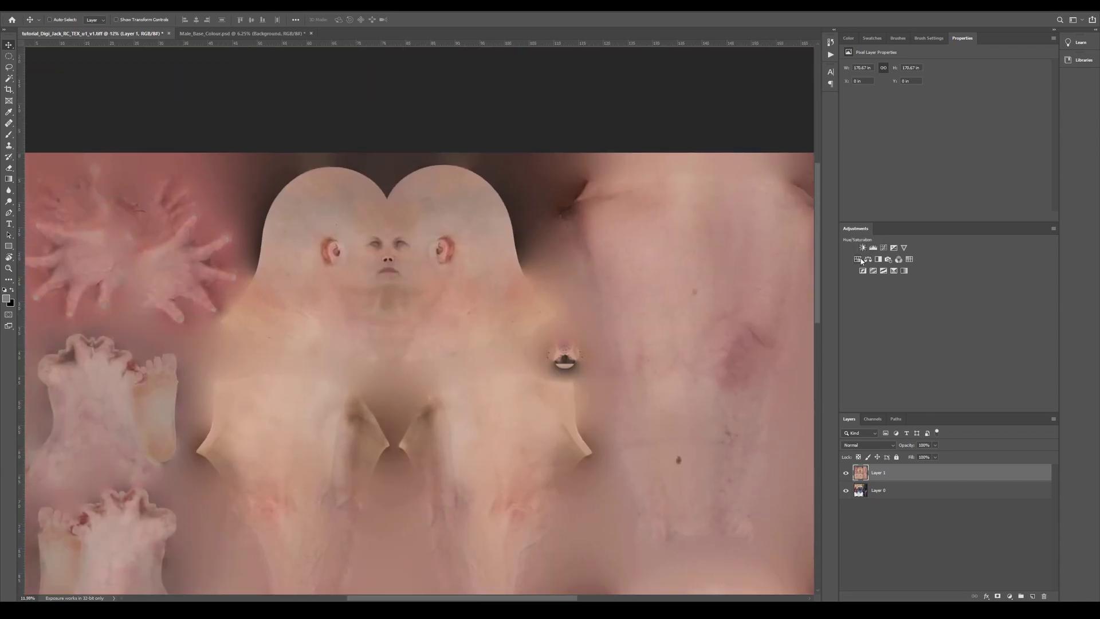
{"action": "left_click", "coordinate": [884, 248]}
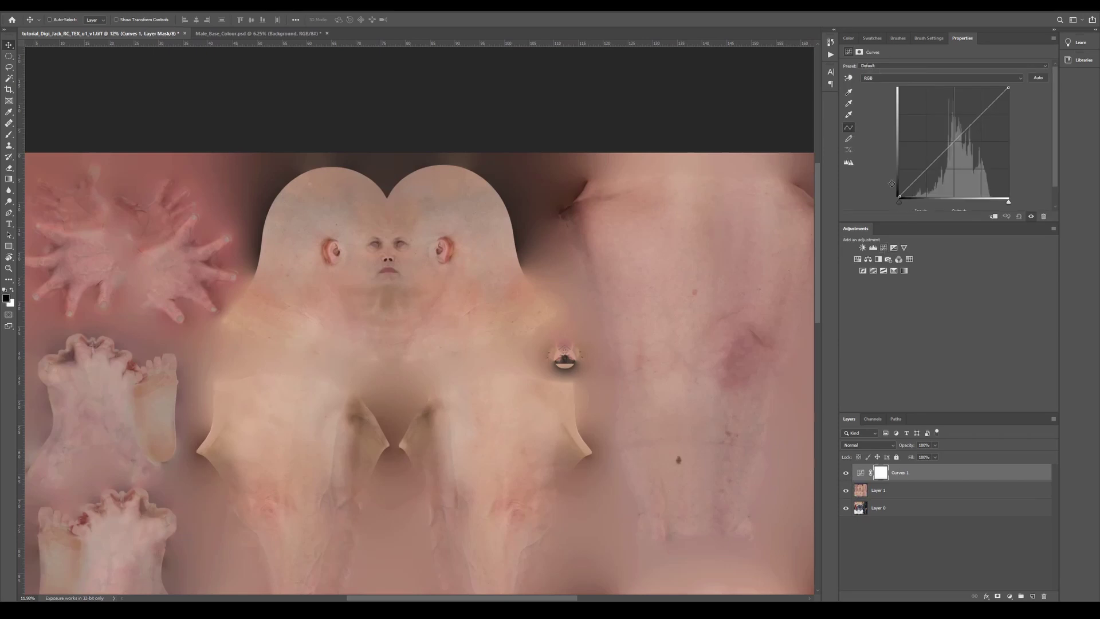
{"action": "left_click", "coordinate": [927, 481], "text": "alt"}
- Shift the skin layer down about 29 in to expose the scan's face, and slightly brighten the skin's midtones with the Curves adjustment
{"action": "left_click_drag", "start_coordinate": [450, 314], "coordinate": [454, 354]}
{"action": "left_click_drag", "start_coordinate": [425, 286], "coordinate": [425, 426], "text": "ctrl"}
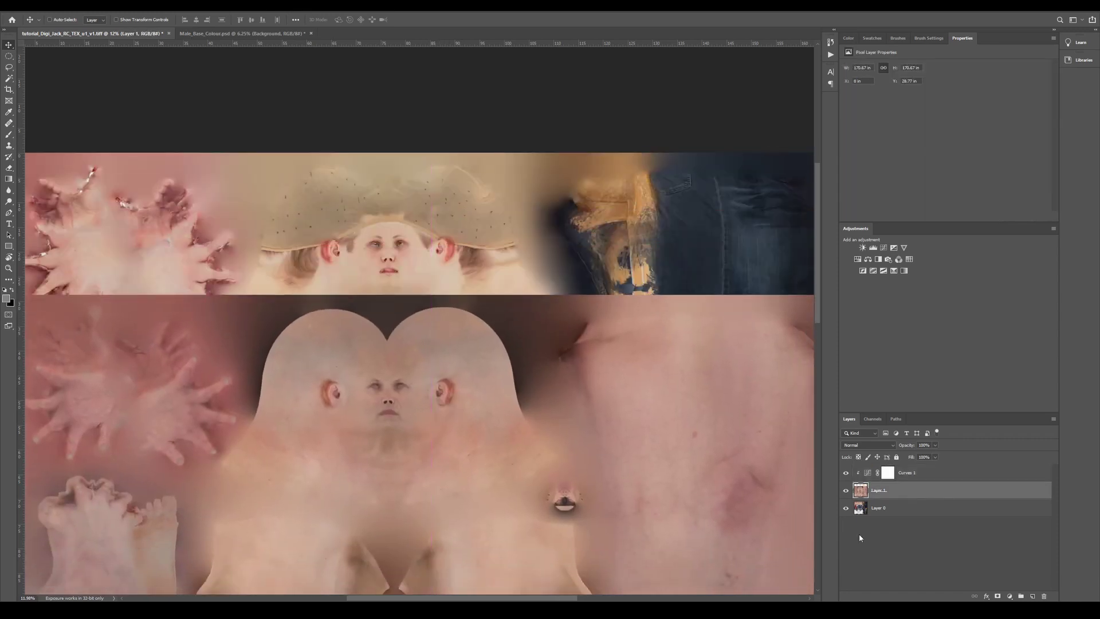
{"action": "left_click", "coordinate": [868, 473]}
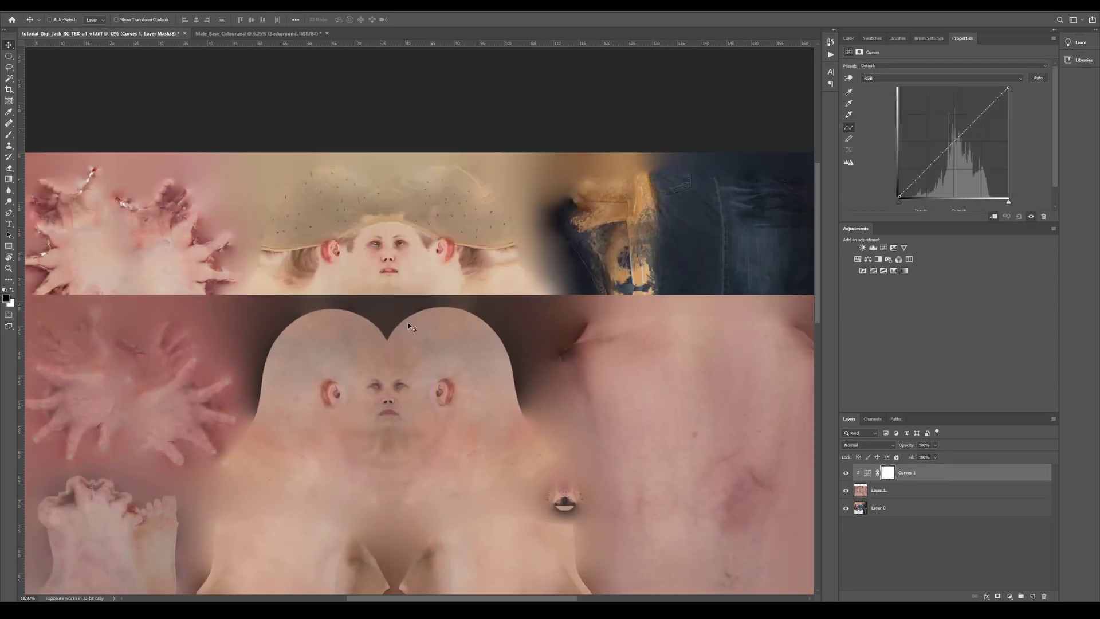
{"action": "left_click", "coordinate": [848, 78]}
{"action": "left_click_drag", "start_coordinate": [418, 404], "coordinate": [418, 398]}
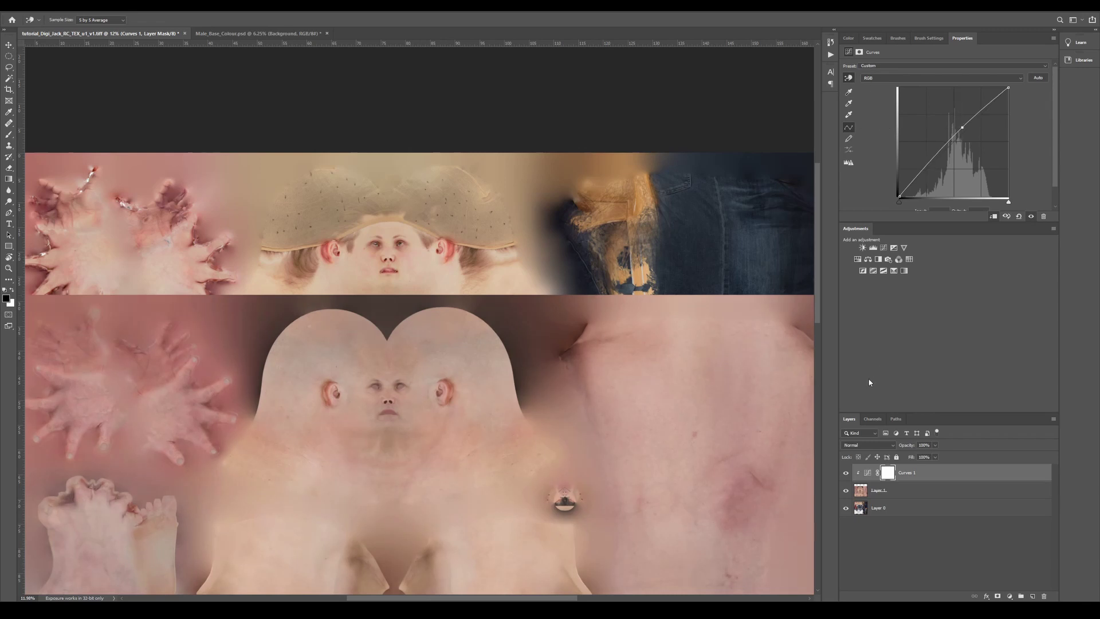
- Add a Hue/Saturation adjustment clipped to the skin layer and tune the cheek tones toward the scan's face colour
{"action": "left_click", "coordinate": [857, 259]}
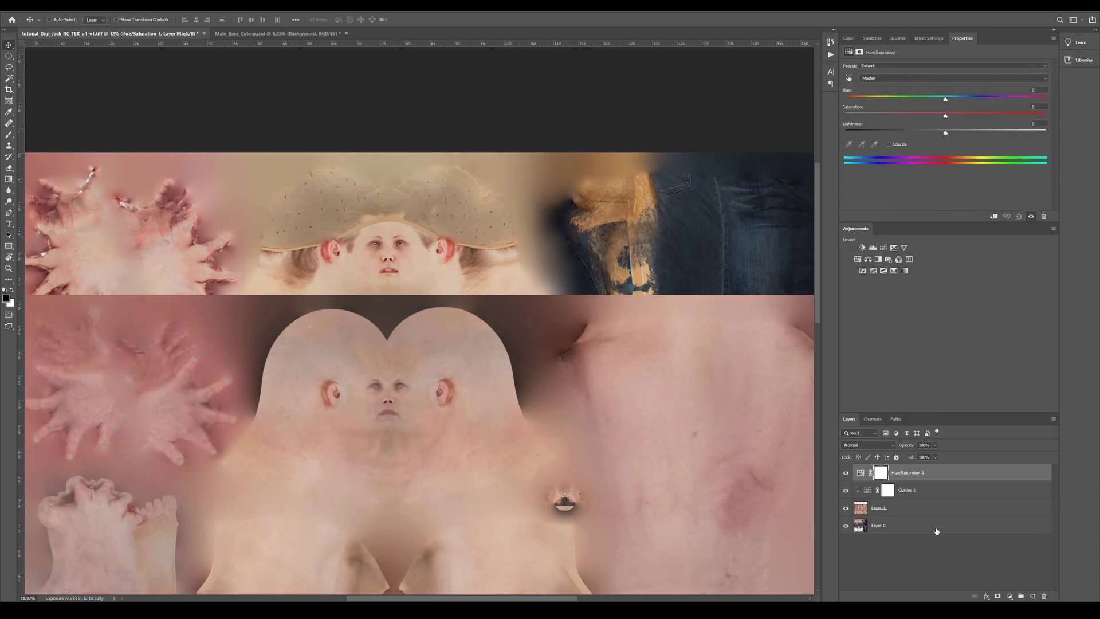
{"action": "left_click", "coordinate": [935, 479], "text": "alt"}
{"action": "left_click", "coordinate": [848, 78]}
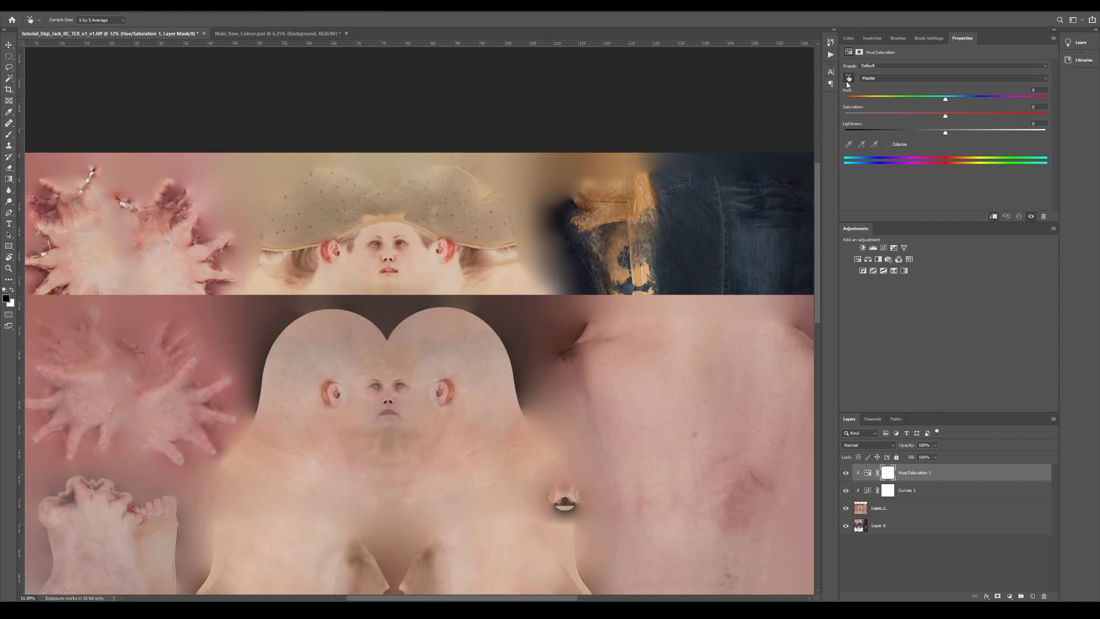
{"action": "left_click_drag", "start_coordinate": [407, 408], "coordinate": [410, 383]}
{"action": "left_click_drag", "start_coordinate": [418, 403], "coordinate": [416, 355]}
- Refine the Curves adjustment's RGB curve by sampling and adjusting tones around the neck and head, plus a small correction on the curve
{"action": "left_click", "coordinate": [866, 491]}
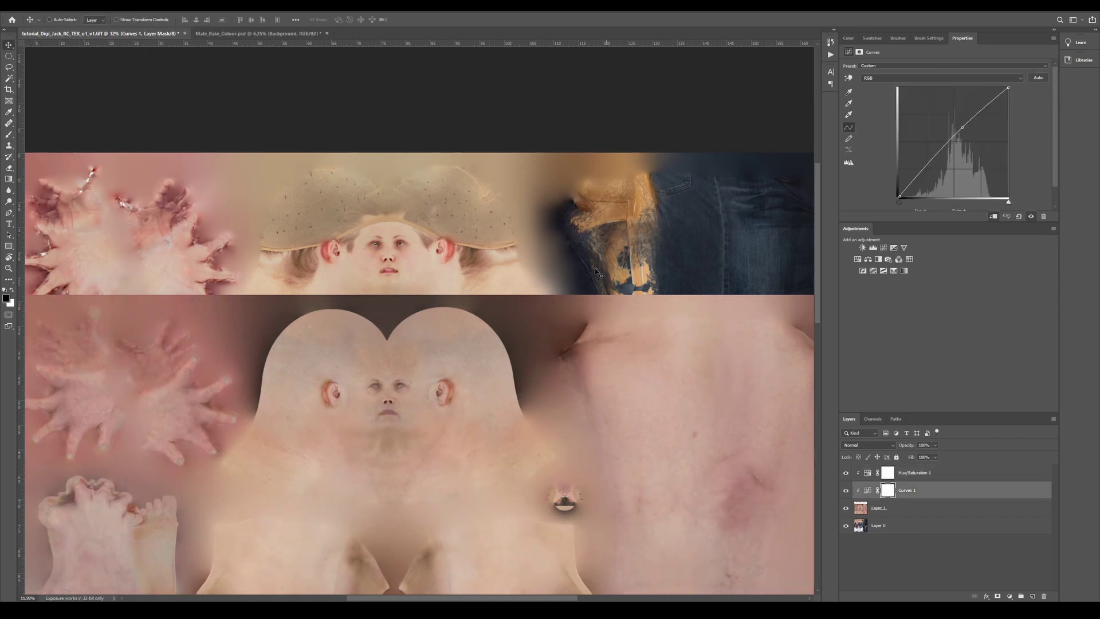
{"action": "left_click", "coordinate": [845, 82]}
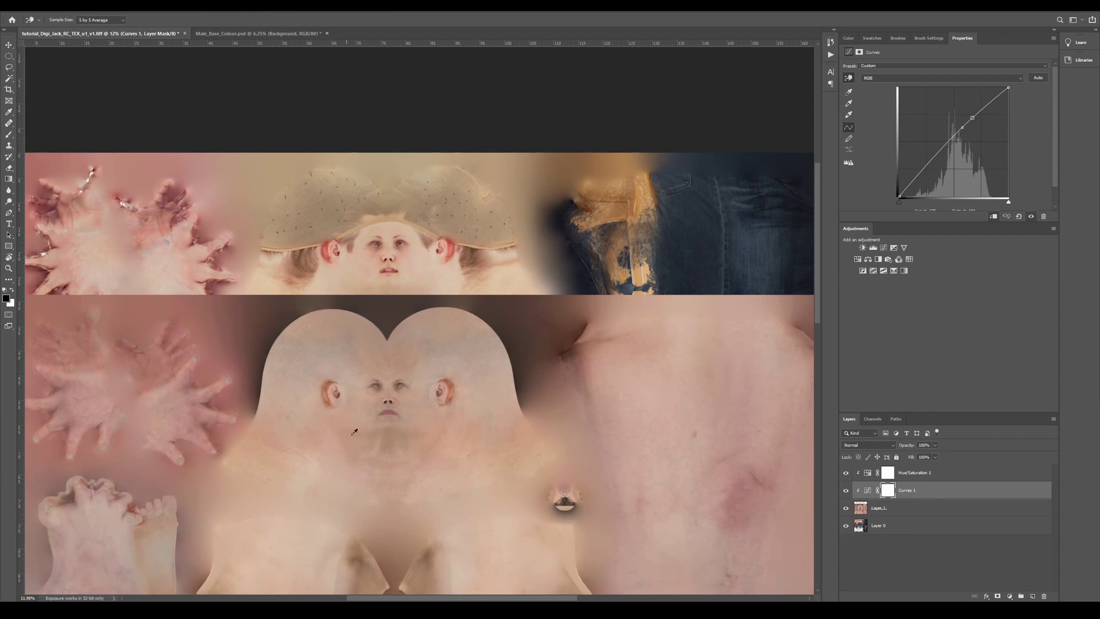
{"action": "left_click_drag", "start_coordinate": [385, 435], "coordinate": [370, 434]}
{"action": "left_click_drag", "start_coordinate": [481, 387], "coordinate": [480, 396]}
{"action": "left_click_drag", "start_coordinate": [928, 162], "coordinate": [924, 170]}
- Move the skin layer back up into alignment with the scan texture
{"action": "left_click", "coordinate": [854, 512]}
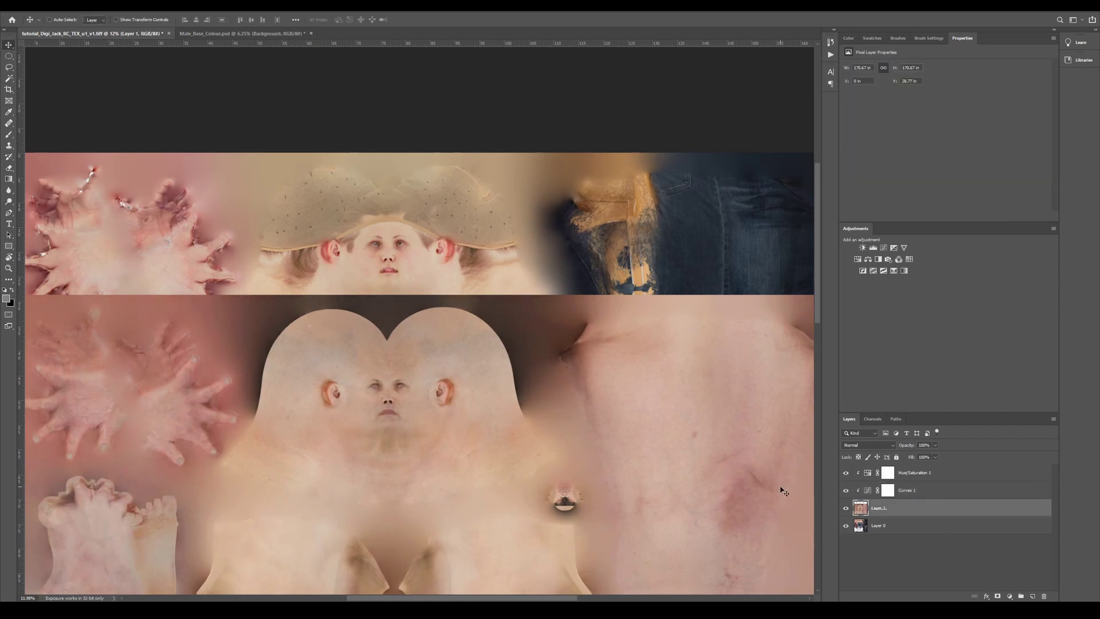
{"action": "left_click_drag", "start_coordinate": [403, 429], "coordinate": [363, 288]}
{"action": "left_click", "coordinate": [887, 524]}
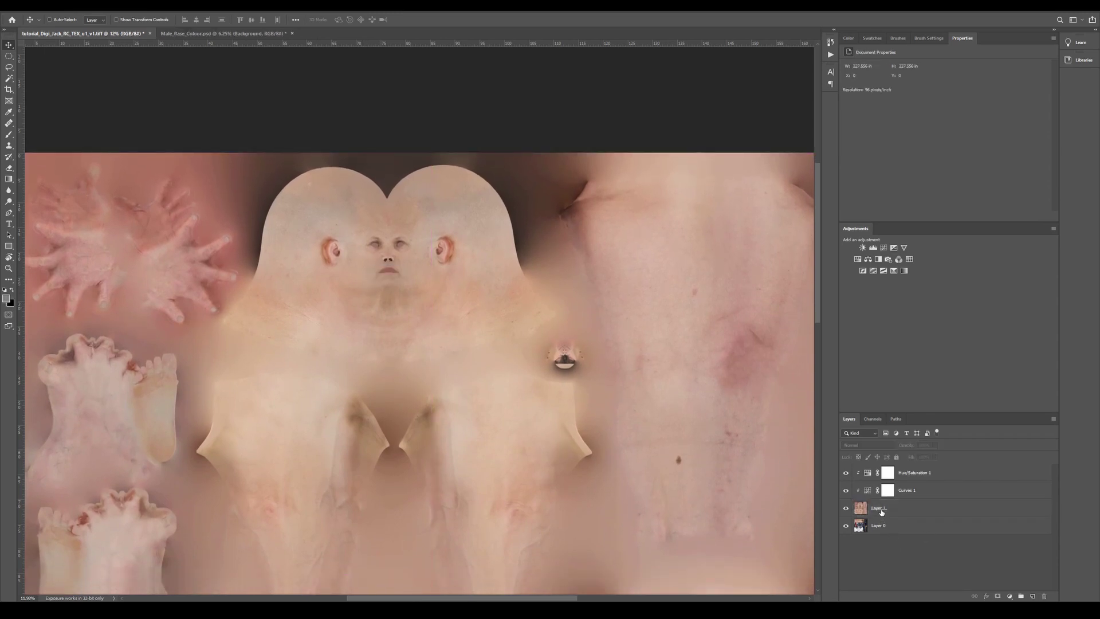
- Group the skin layer and move its Hue/Saturation and Curves adjustments out of the group, directly above it
{"action": "left_click", "coordinate": [882, 511]}
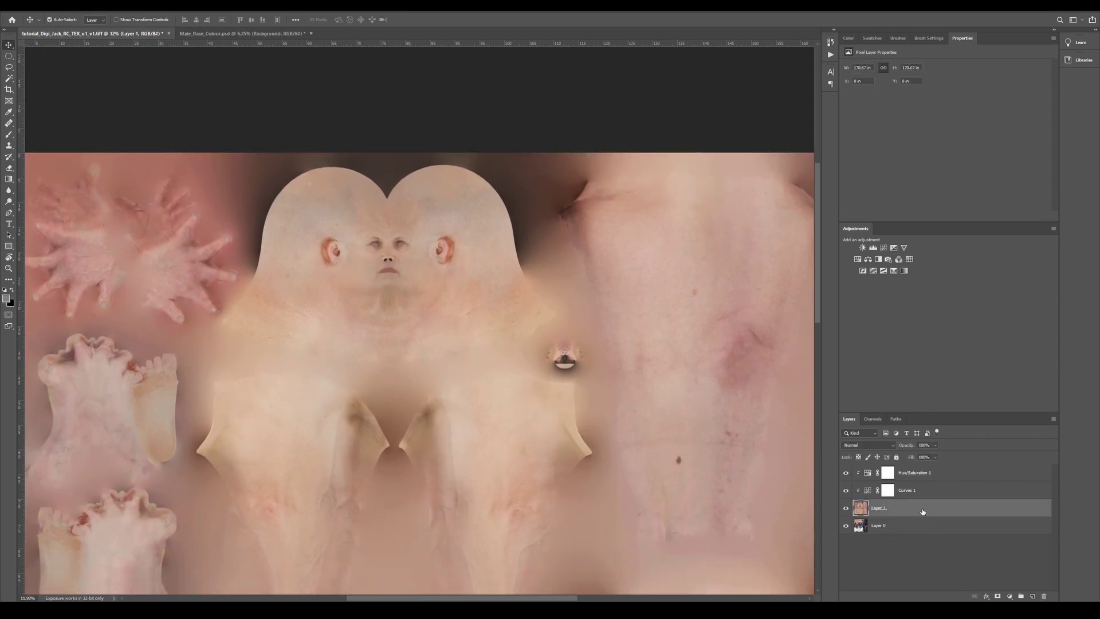
{"action": "key", "text": "ctrl+g"}
{"action": "left_click", "coordinate": [854, 469]}
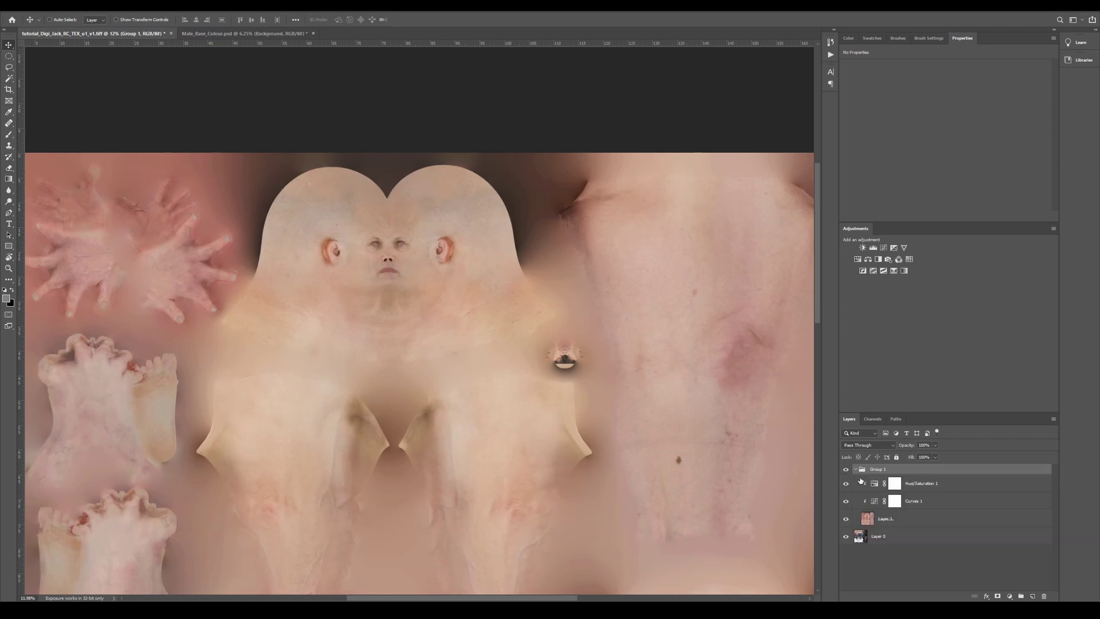
{"action": "left_click", "coordinate": [874, 484]}
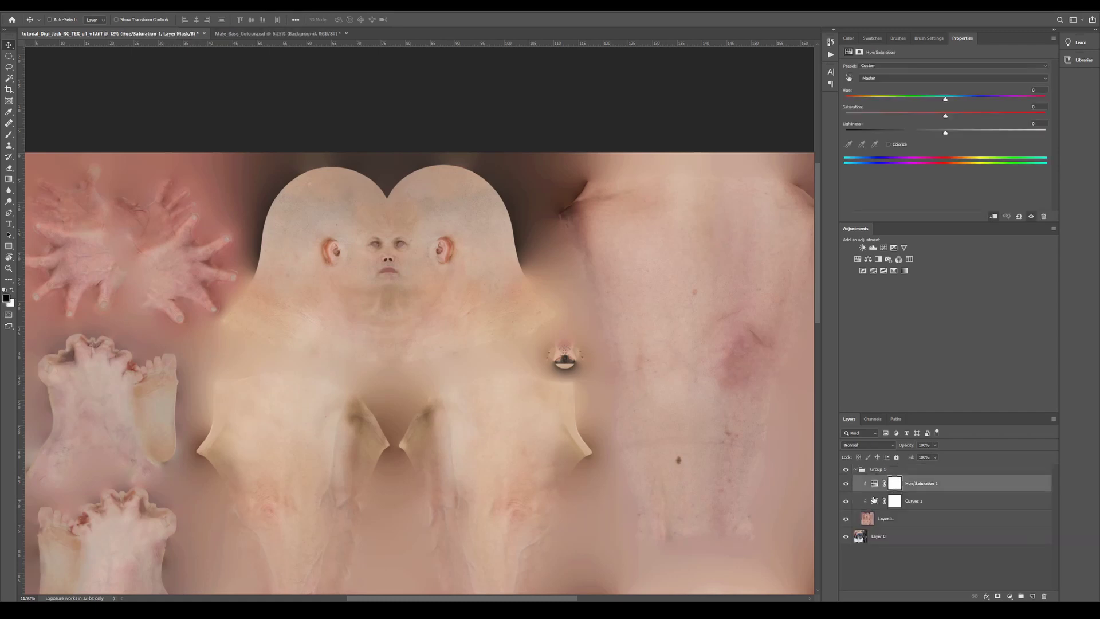
{"action": "left_click", "coordinate": [872, 495], "text": "shift"}
{"action": "left_click_drag", "start_coordinate": [897, 477], "coordinate": [899, 467]}
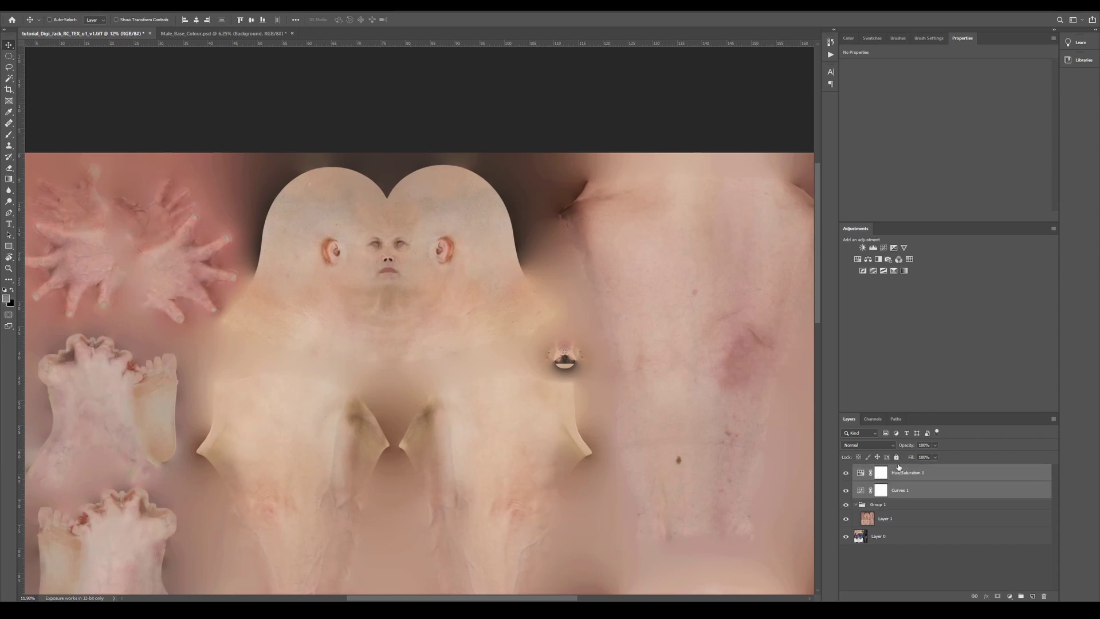
- Clip the Curves and Hue/Saturation adjustments to the group and hide both adjustments
{"action": "left_click", "coordinate": [886, 497], "text": "alt"}
{"action": "left_click", "coordinate": [894, 497], "text": "alt"}
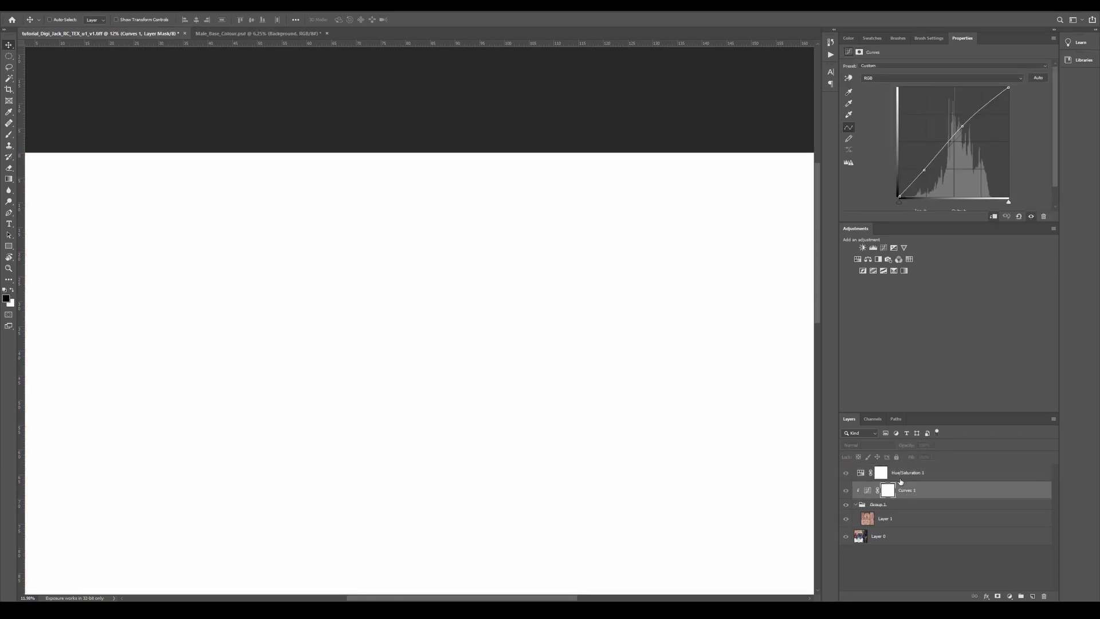
{"action": "left_click", "coordinate": [902, 481], "text": "alt"}
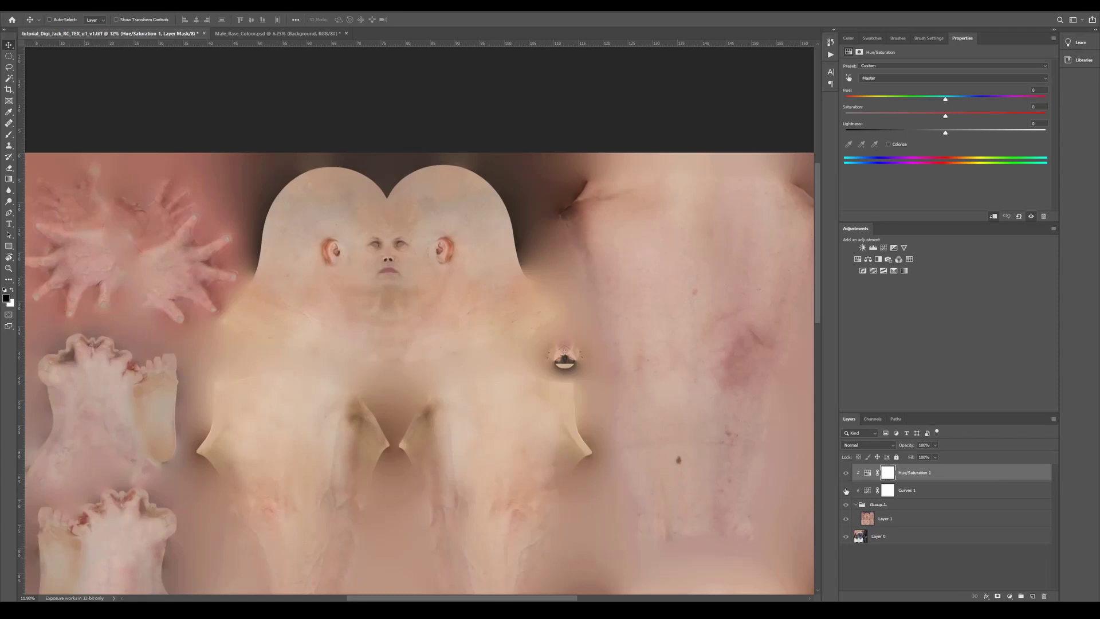
{"action": "left_click", "coordinate": [846, 473]}
{"action": "left_click", "coordinate": [846, 491]}
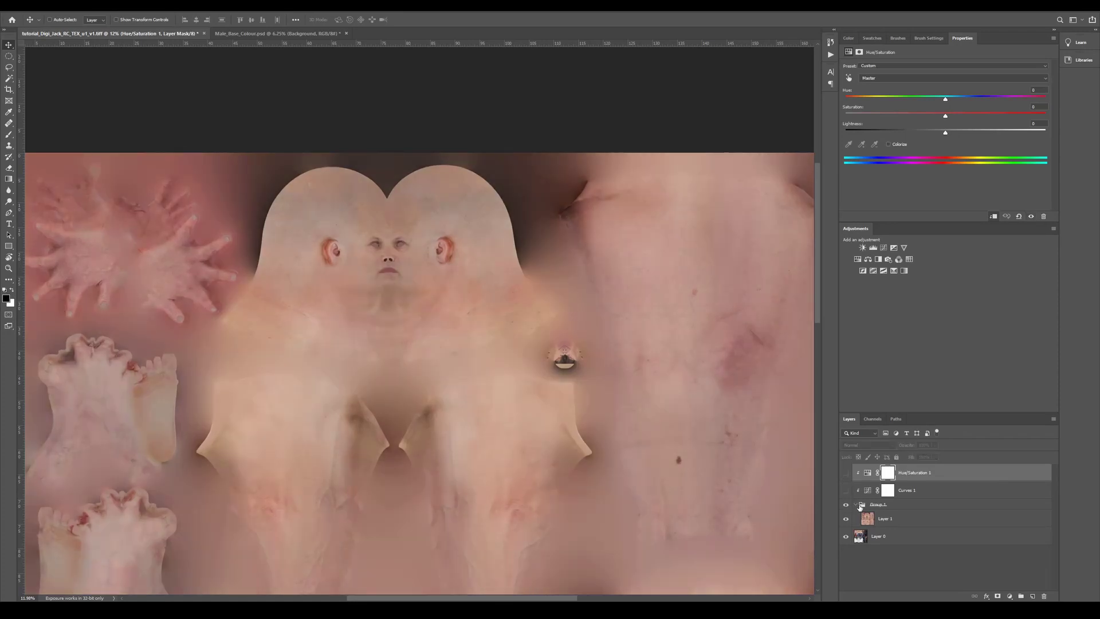
- Add a layer mask to the skin layer inside the group and invert it to black
{"action": "left_click", "coordinate": [868, 519]}
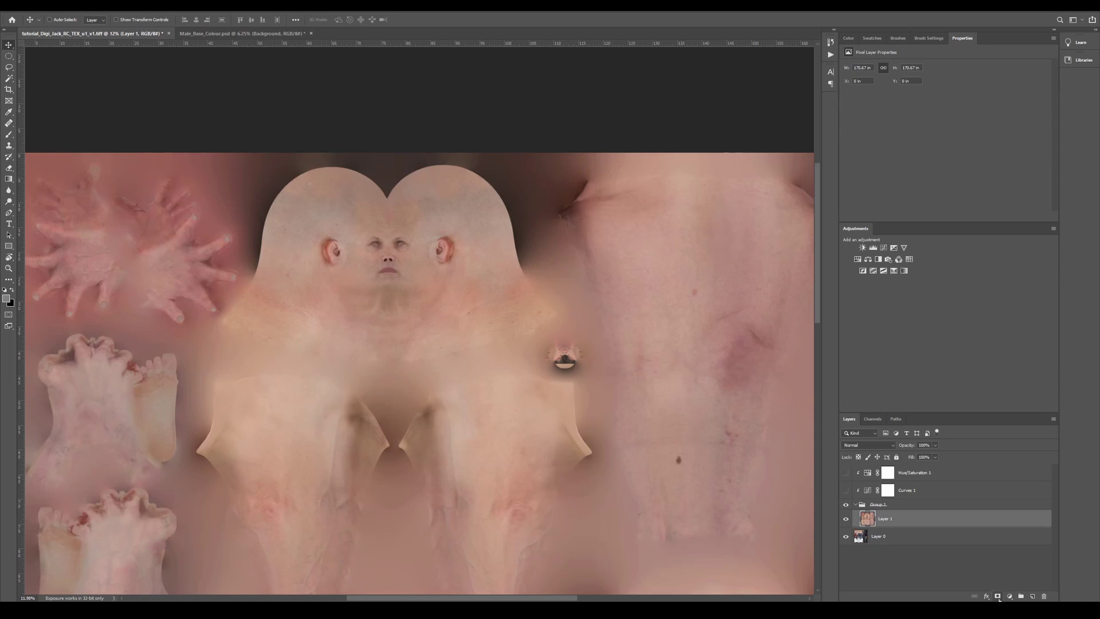
{"action": "left_click", "coordinate": [998, 597]}
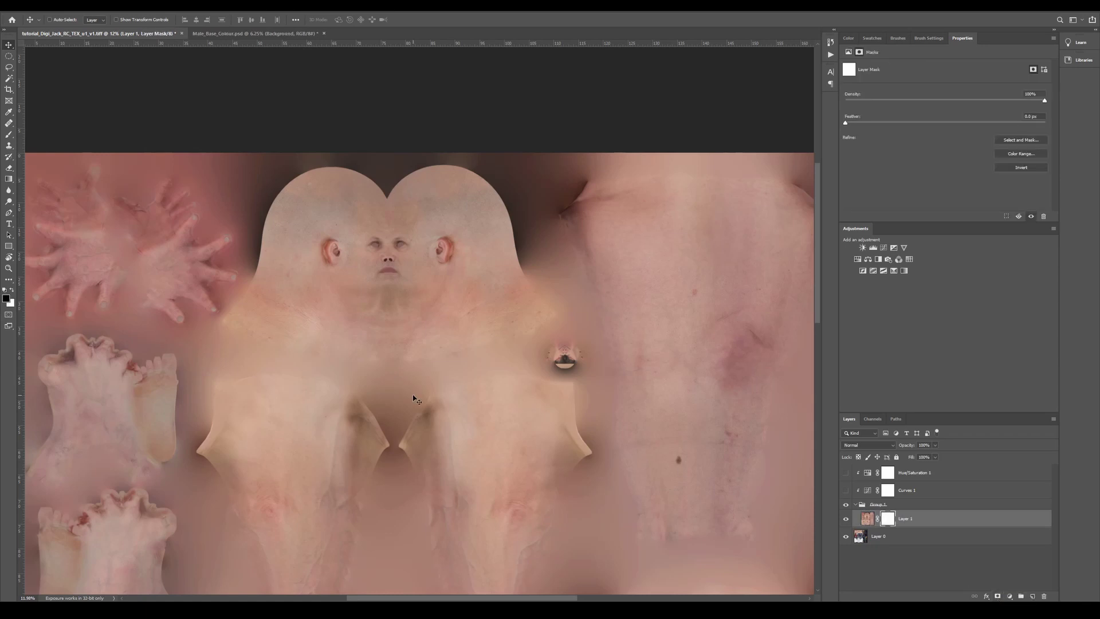
{"action": "key", "text": "super+s"}
{"action": "left_click", "coordinate": [871, 539]}
{"action": "key", "text": "ctrl+i"}
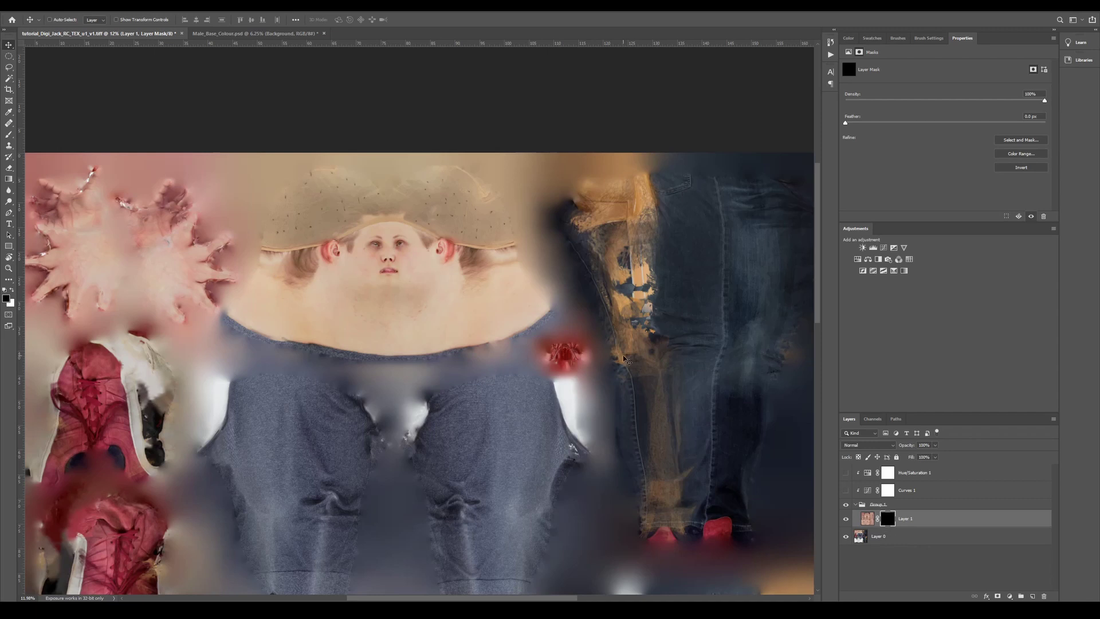
- Switch to the Brush with a white foreground at 100% opacity, and undo the test stroke on the hair beside the ear
{"action": "key", "text": "b"}
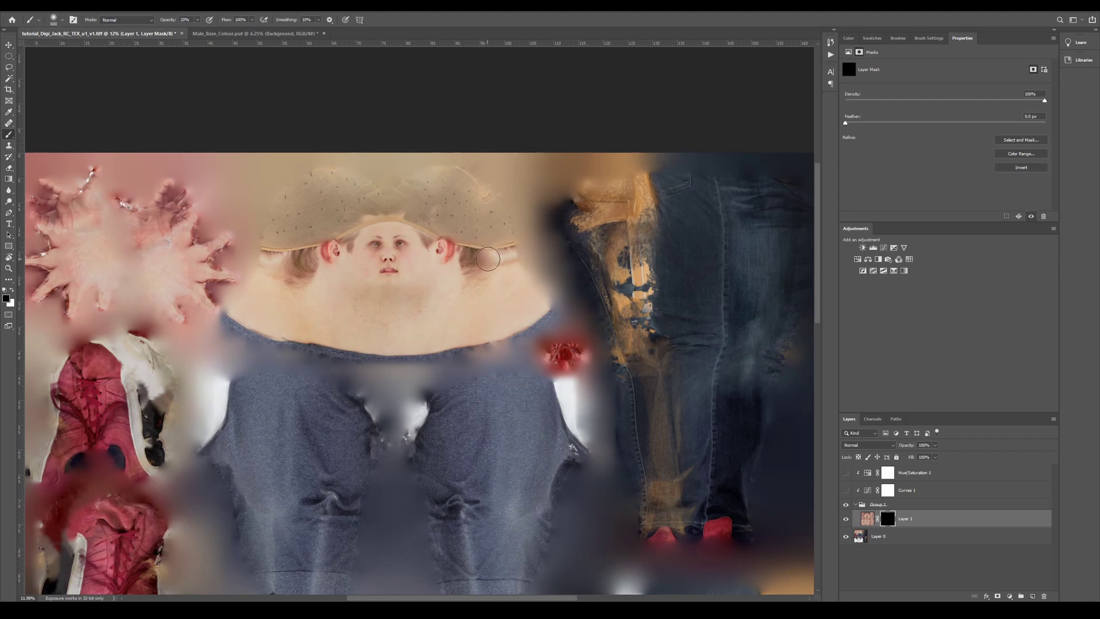
{"action": "key", "text": "x"}
{"action": "mouse_move", "coordinate": [453, 221]}
{"action": "left_mouse_down"}
{"action": "mouse_move", "coordinate": [493, 247]}
{"action": "mouse_move", "coordinate": [467, 270]}
{"action": "mouse_move", "coordinate": [488, 275]}
{"action": "left_mouse_up"}
{"action": "key", "text": "ctrl+z"}
{"action": "key", "text": "ctrl+z"}
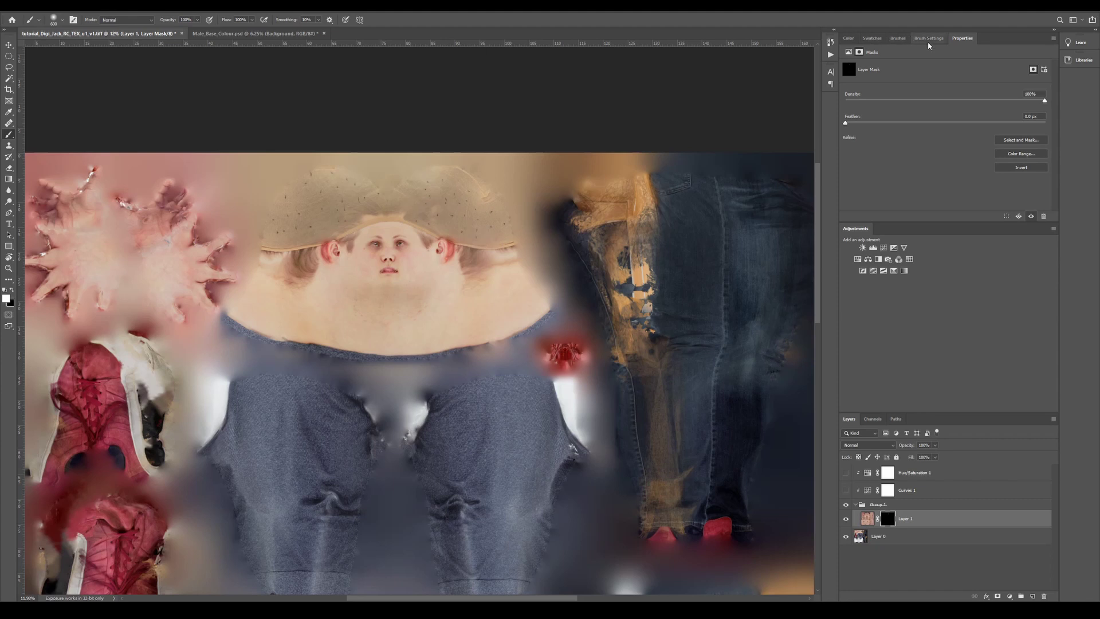
- Use Scattering for the brush, reduce its size to 200, and paint the mask to reveal skin over the hair beside the ear
{"action": "left_click", "coordinate": [860, 37]}
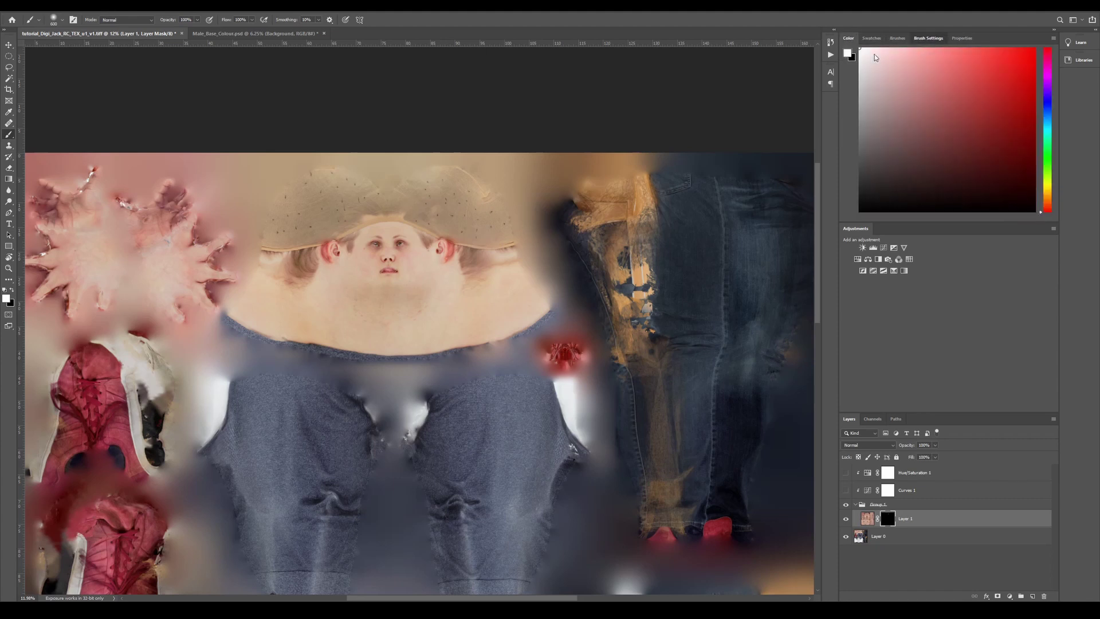
{"action": "left_click", "coordinate": [927, 38]}
{"action": "left_click", "coordinate": [863, 84]}
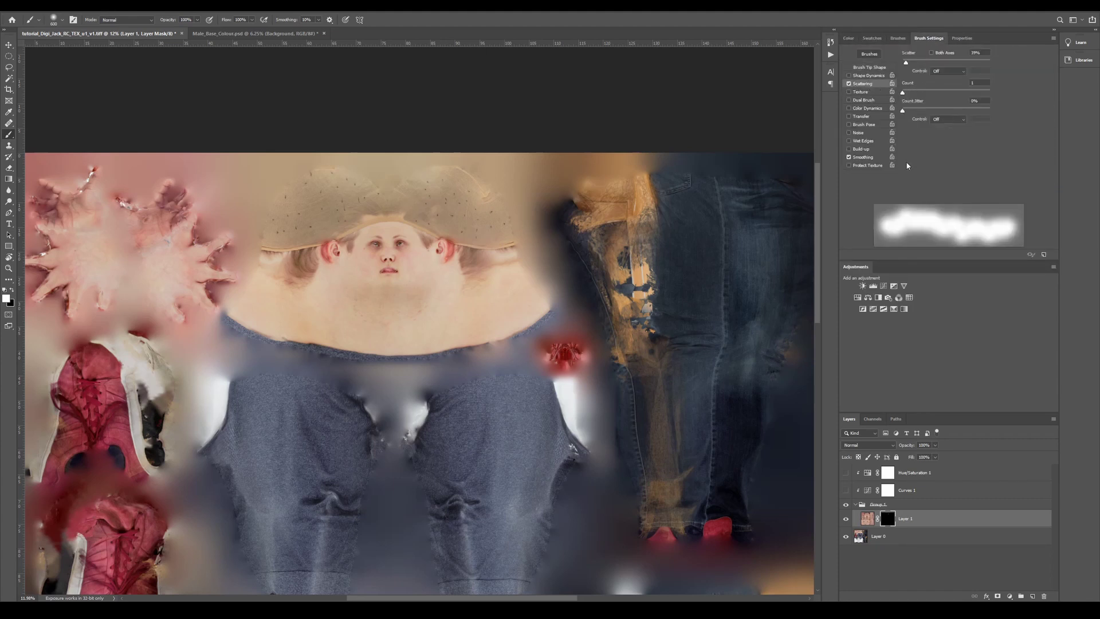
{"action": "key", "text": "bracketleft"}
{"action": "key", "text": "bracketleft"}
{"action": "key", "text": "bracketleft"}
{"action": "key", "text": "bracketleft"}
{"action": "mouse_move", "coordinate": [477, 276]}
{"action": "left_mouse_down"}
{"action": "mouse_move", "coordinate": [474, 286]}
{"action": "mouse_move", "coordinate": [509, 245]}
{"action": "left_mouse_up"}
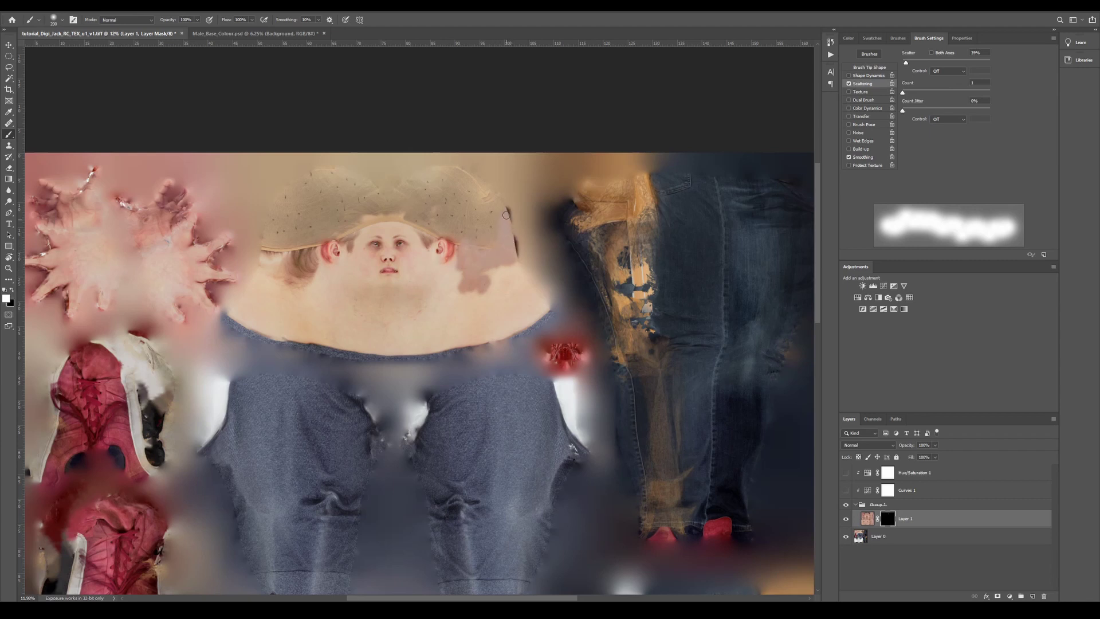
- Show the Curves and Hue/Saturation adjustments again and compare the revealed skin patch with and without them
{"action": "left_click", "coordinate": [846, 490]}
{"action": "left_click", "coordinate": [846, 491]}
{"action": "left_click", "coordinate": [846, 492]}
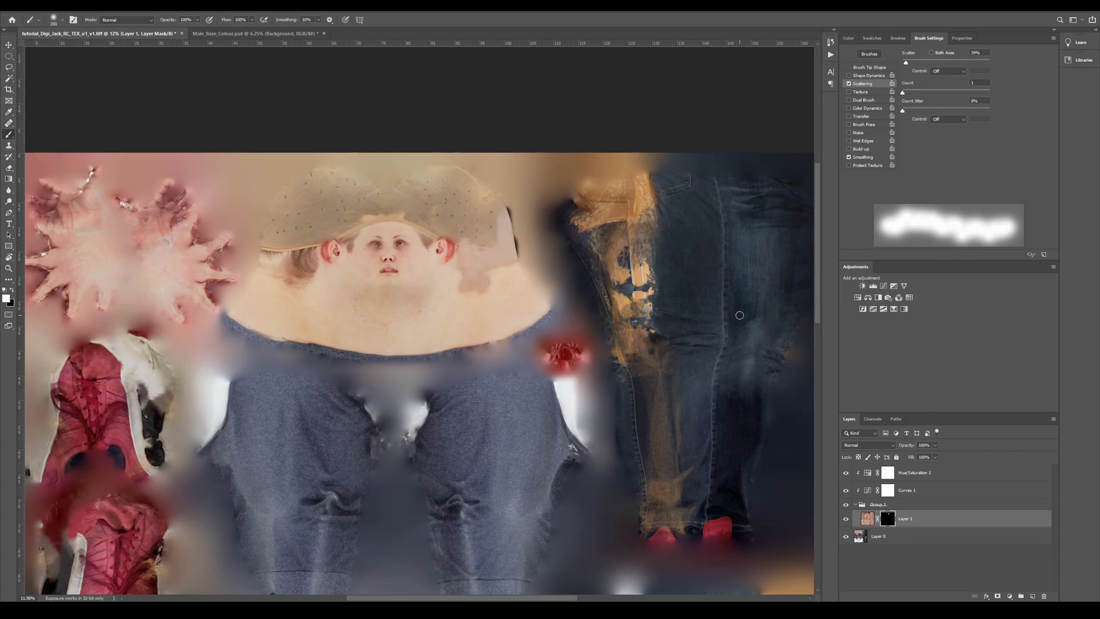
{"action": "key", "text": "ctrl+]"}
{"action": "key", "text": "ctrl+]"}
{"action": "key", "text": "ctrl+["}
{"action": "key", "text": "ctrl+["}
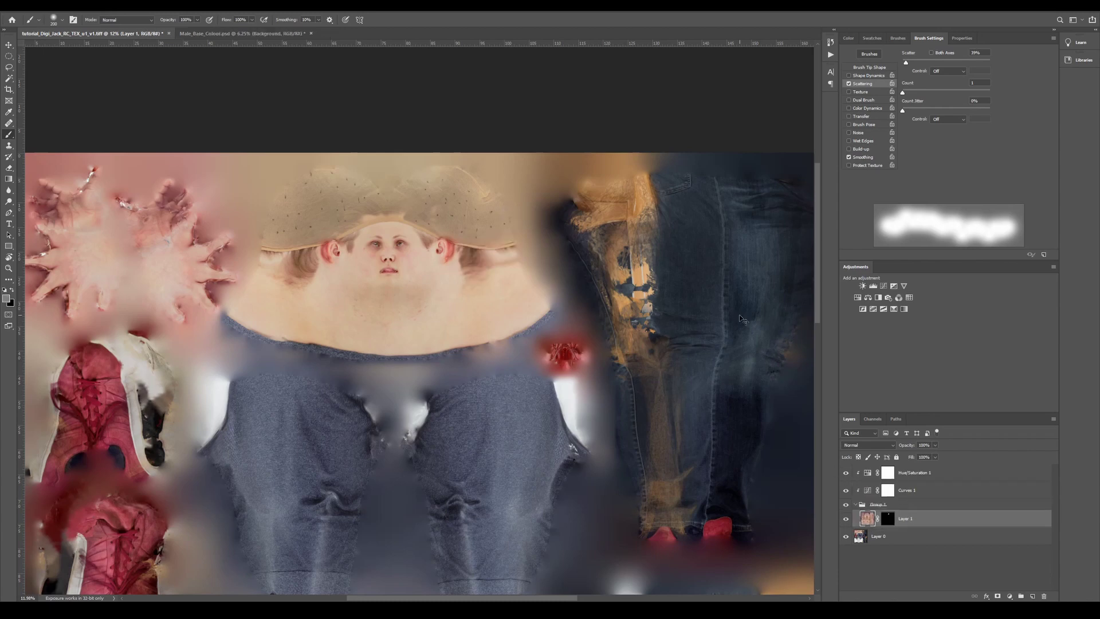
{"action": "left_click", "coordinate": [845, 487]}
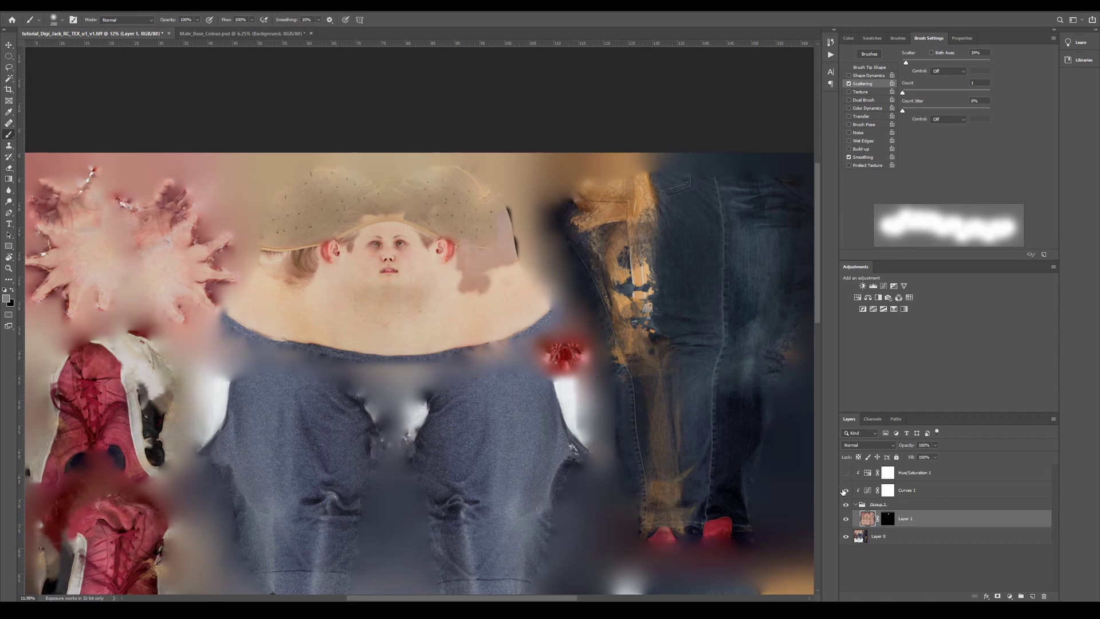
{"action": "left_click", "coordinate": [846, 473]}
- Select the skin layer's mask to continue painting around the head and ears
{"action": "scroll", "coordinate": [395, 223], "scroll_direction": "up", "scroll_amount": 5, "text": "alt"}
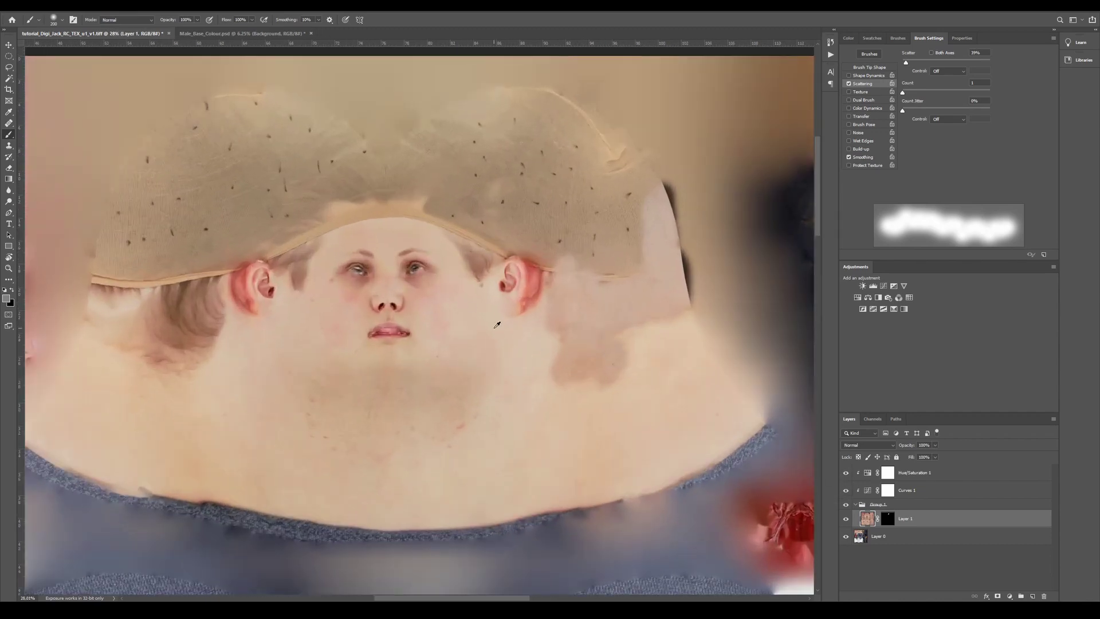
{"action": "scroll", "coordinate": [497, 324], "scroll_direction": "up", "scroll_amount": 1, "text": "alt"}
{"action": "left_click", "coordinate": [883, 521]}
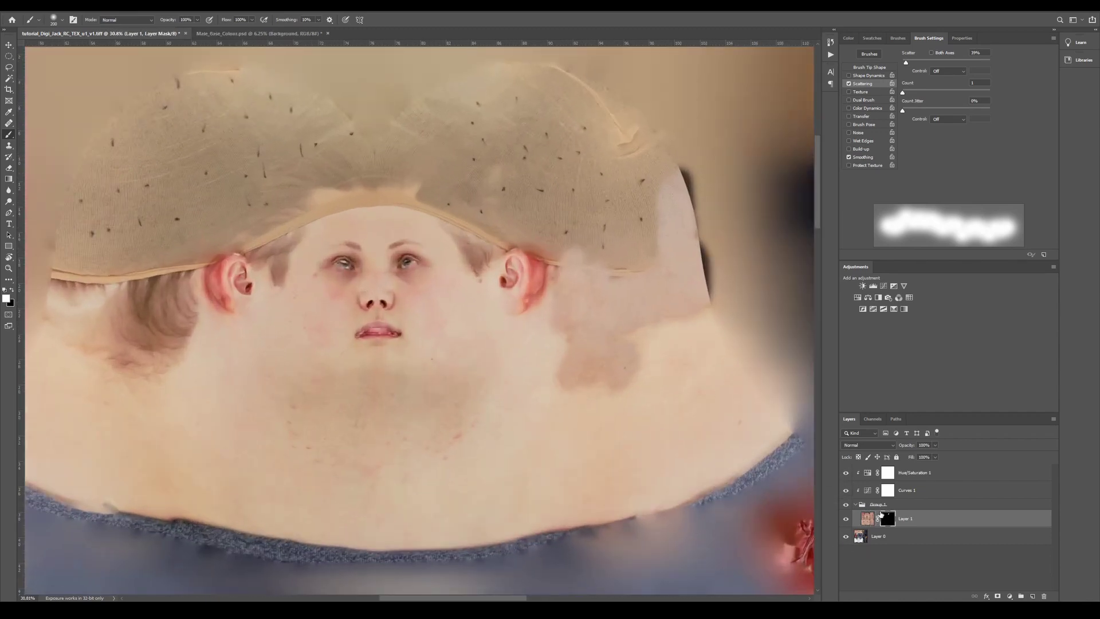
- Paint white on Layer 1's mask to reveal the shaved scalp behind the right ear, at the temples and over the left side of the head
{"action": "mouse_move", "coordinate": [583, 274]}
{"action": "left_mouse_down"}
{"action": "mouse_move", "coordinate": [553, 282]}
{"action": "mouse_move", "coordinate": [556, 252]}
{"action": "mouse_move", "coordinate": [597, 243]}
{"action": "mouse_move", "coordinate": [643, 263]}
{"action": "mouse_move", "coordinate": [643, 229]}
{"action": "mouse_move", "coordinate": [628, 246]}
{"action": "left_mouse_up"}
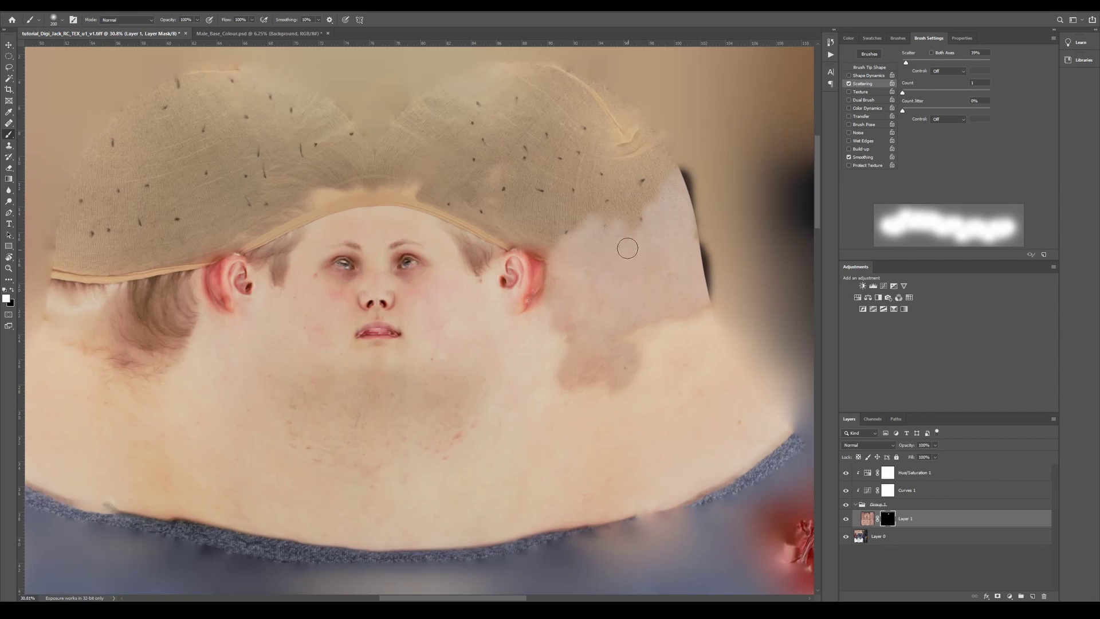
{"action": "key", "text": "bracketright"}
{"action": "key", "text": "bracketleft"}
{"action": "mouse_move", "coordinate": [504, 278]}
{"action": "left_mouse_down"}
{"action": "mouse_move", "coordinate": [471, 270]}
{"action": "mouse_move", "coordinate": [475, 257]}
{"action": "mouse_move", "coordinate": [452, 244]}
{"action": "mouse_move", "coordinate": [467, 229]}
{"action": "mouse_move", "coordinate": [487, 252]}
{"action": "left_mouse_up"}
{"action": "key", "text": "bracketleft"}
{"action": "mouse_move", "coordinate": [287, 250]}
{"action": "left_mouse_down"}
{"action": "mouse_move", "coordinate": [298, 227]}
{"action": "mouse_move", "coordinate": [273, 273]}
{"action": "mouse_move", "coordinate": [255, 243]}
{"action": "mouse_move", "coordinate": [277, 233]}
{"action": "mouse_move", "coordinate": [265, 209]}
{"action": "mouse_move", "coordinate": [275, 208]}
{"action": "mouse_move", "coordinate": [209, 169]}
{"action": "mouse_move", "coordinate": [172, 118]}
{"action": "mouse_move", "coordinate": [93, 160]}
{"action": "mouse_move", "coordinate": [86, 216]}
{"action": "mouse_move", "coordinate": [70, 153]}
{"action": "left_mouse_up"}
- Reveal Layer 1 over the rest of the scalp and hairline with larger white brush strokes on the mask
{"action": "key", "text": "bracketright"}
{"action": "key", "text": "bracketright"}
{"action": "key", "text": "bracketright"}
{"action": "key", "text": "bracketright"}
{"action": "key", "text": "bracketright"}
{"action": "key", "text": "bracketright"}
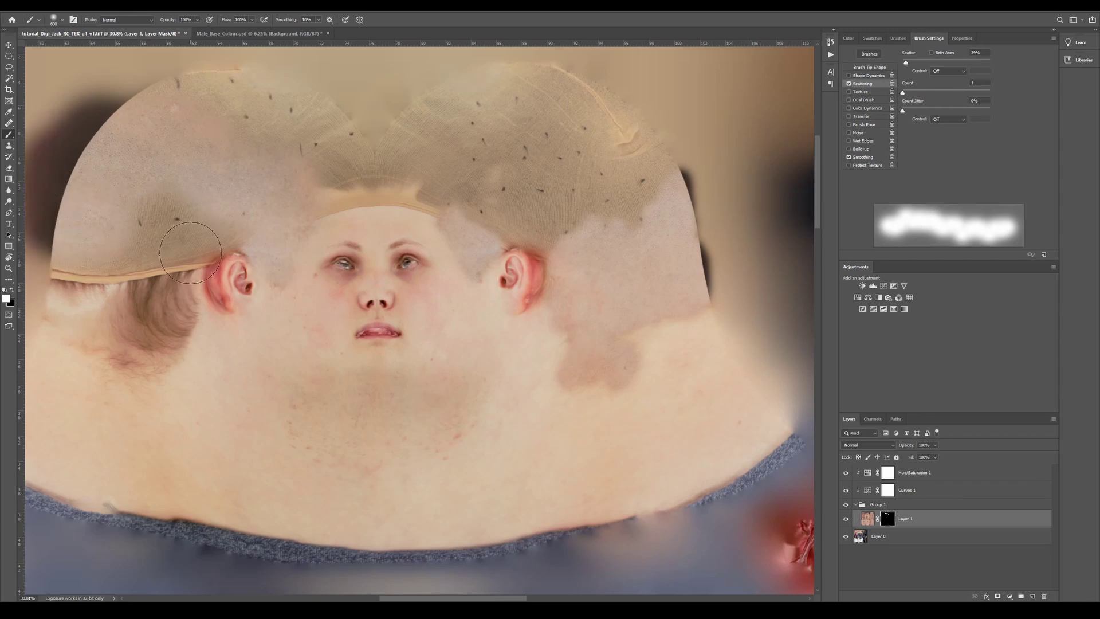
{"action": "key", "text": "ctrl+z"}
{"action": "mouse_move", "coordinate": [161, 137]}
{"action": "left_mouse_down"}
{"action": "mouse_move", "coordinate": [130, 184]}
{"action": "mouse_move", "coordinate": [113, 184]}
{"action": "mouse_move", "coordinate": [91, 255]}
{"action": "mouse_move", "coordinate": [91, 221]}
{"action": "mouse_move", "coordinate": [74, 246]}
{"action": "mouse_move", "coordinate": [59, 308]}
{"action": "mouse_move", "coordinate": [69, 295]}
{"action": "mouse_move", "coordinate": [112, 373]}
{"action": "mouse_move", "coordinate": [118, 338]}
{"action": "mouse_move", "coordinate": [143, 343]}
{"action": "mouse_move", "coordinate": [167, 321]}
{"action": "mouse_move", "coordinate": [161, 266]}
{"action": "mouse_move", "coordinate": [155, 285]}
{"action": "mouse_move", "coordinate": [140, 285]}
{"action": "mouse_move", "coordinate": [165, 238]}
{"action": "mouse_move", "coordinate": [253, 160]}
{"action": "mouse_move", "coordinate": [327, 143]}
{"action": "mouse_move", "coordinate": [435, 148]}
{"action": "mouse_move", "coordinate": [449, 162]}
{"action": "mouse_move", "coordinate": [422, 177]}
{"action": "mouse_move", "coordinate": [337, 167]}
{"action": "mouse_move", "coordinate": [356, 177]}
{"action": "mouse_move", "coordinate": [308, 186]}
{"action": "left_mouse_up"}
{"action": "mouse_move", "coordinate": [477, 132]}
{"action": "left_mouse_down"}
{"action": "mouse_move", "coordinate": [471, 182]}
{"action": "mouse_move", "coordinate": [506, 191]}
{"action": "mouse_move", "coordinate": [543, 194]}
{"action": "mouse_move", "coordinate": [656, 157]}
{"action": "mouse_move", "coordinate": [565, 103]}
{"action": "mouse_move", "coordinate": [474, 86]}
{"action": "mouse_move", "coordinate": [194, 98]}
{"action": "mouse_move", "coordinate": [98, 167]}
{"action": "mouse_move", "coordinate": [74, 236]}
{"action": "mouse_move", "coordinate": [204, 196]}
{"action": "mouse_move", "coordinate": [258, 196]}
{"action": "mouse_move", "coordinate": [265, 216]}
{"action": "mouse_move", "coordinate": [208, 216]}
{"action": "mouse_move", "coordinate": [199, 233]}
{"action": "left_mouse_up"}
- Blend Layer 1 around the backs of both ears by painting white on the mask with a smaller brush
{"action": "key", "text": "bracketleft"}
{"action": "key", "text": "bracketleft"}
{"action": "key", "text": "bracketleft"}
{"action": "key", "text": "bracketleft"}
{"action": "key", "text": "bracketleft"}
{"action": "key", "text": "bracketleft"}
{"action": "key", "text": "bracketleft"}
{"action": "key", "text": "bracketleft"}
{"action": "key", "text": "bracketleft"}
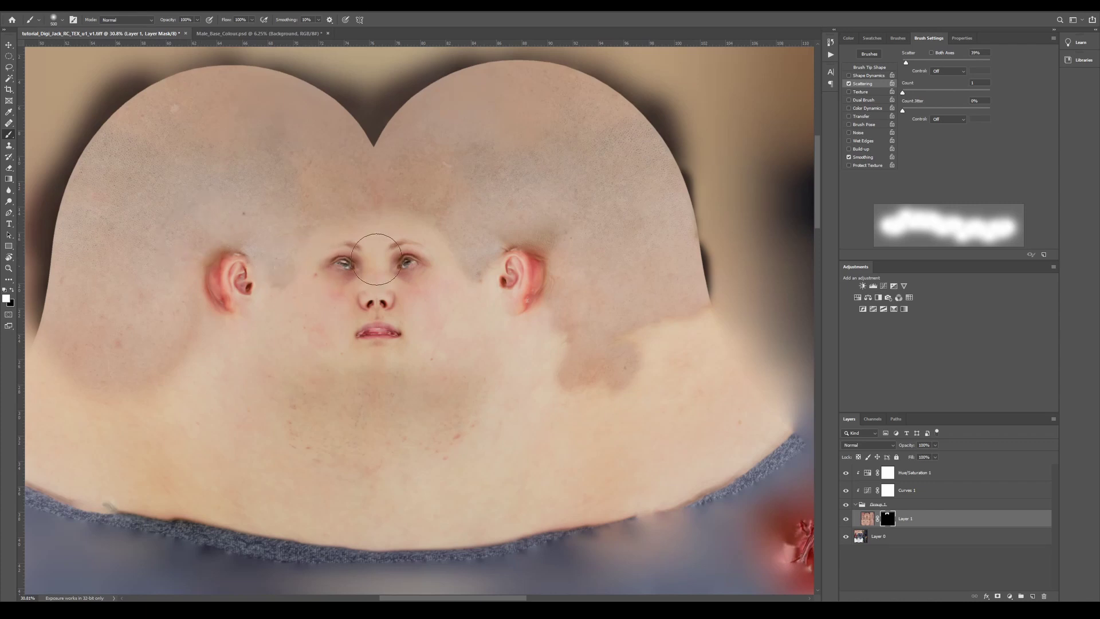
{"action": "mouse_move", "coordinate": [524, 301]}
{"action": "left_mouse_down"}
{"action": "mouse_move", "coordinate": [541, 298]}
{"action": "mouse_move", "coordinate": [543, 252]}
{"action": "mouse_move", "coordinate": [523, 227]}
{"action": "mouse_move", "coordinate": [494, 262]}
{"action": "mouse_move", "coordinate": [498, 238]}
{"action": "left_mouse_up"}
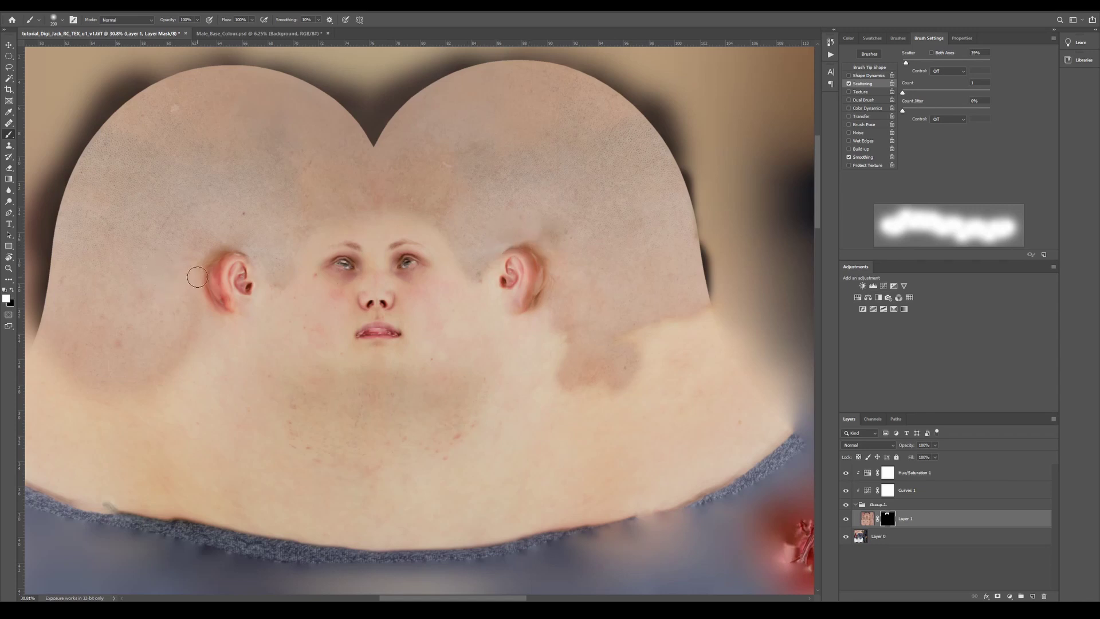
{"action": "left_click_drag", "start_coordinate": [205, 288], "coordinate": [209, 258]}
- Cover the mouth opening between the lips by painting white on Layer 1's mask with a very small brush
{"action": "scroll", "coordinate": [349, 341], "scroll_direction": "up", "scroll_amount": 8, "text": "alt"}
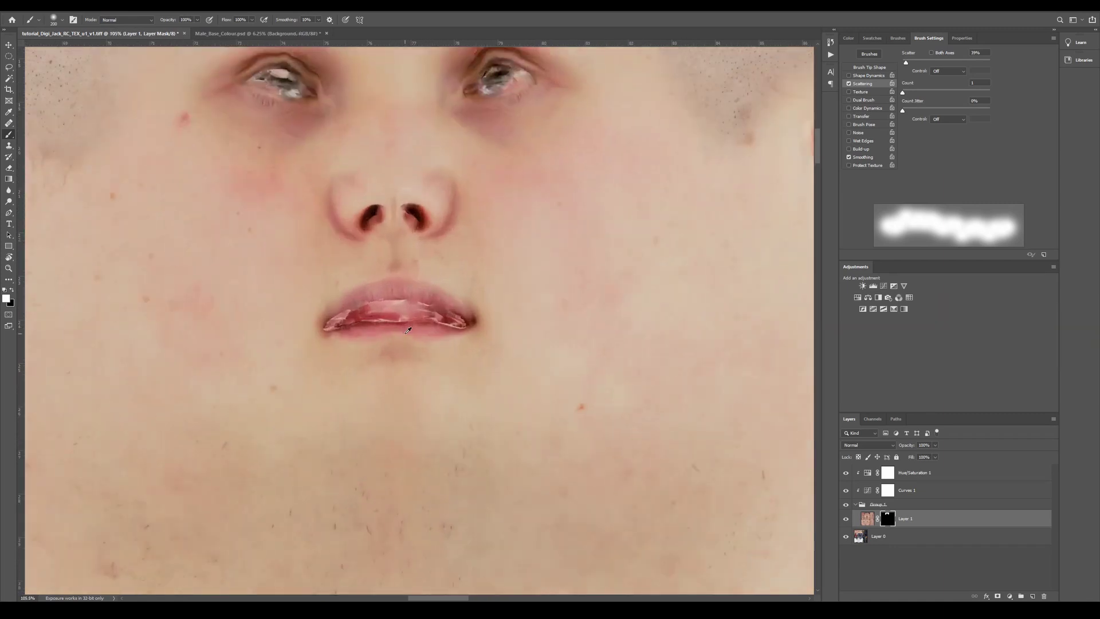
{"action": "key", "text": "bracketleft"}
{"action": "key", "text": "bracketleft"}
{"action": "key", "text": "bracketleft"}
{"action": "key", "text": "bracketleft"}
{"action": "key", "text": "bracketleft"}
{"action": "key", "text": "bracketleft"}
{"action": "key", "text": "bracketleft"}
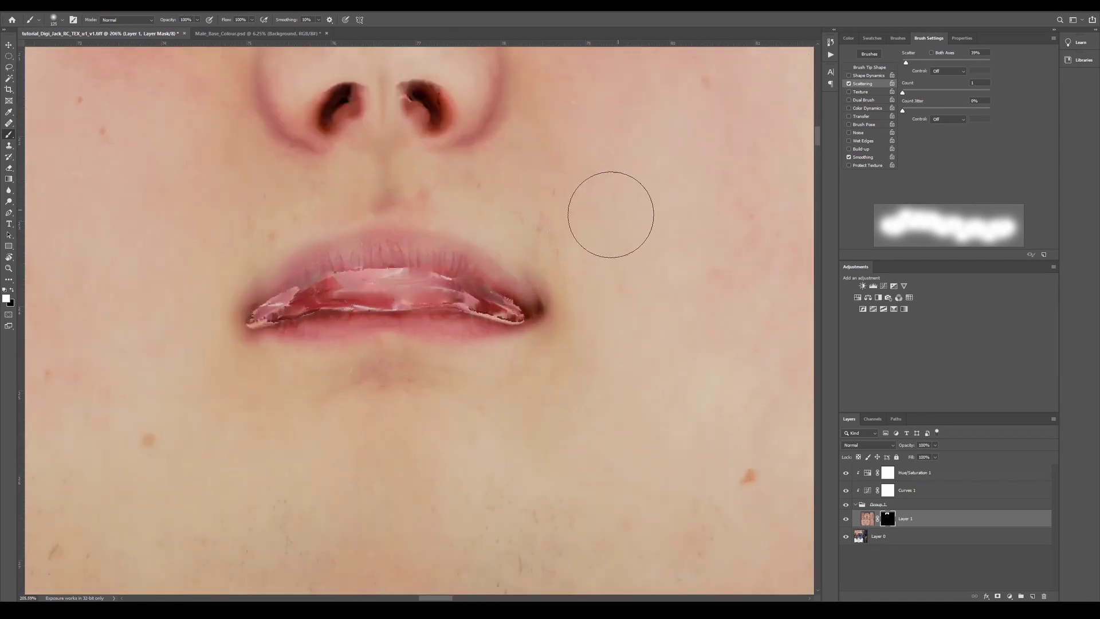
{"action": "key", "text": "bracketleft"}
{"action": "key", "text": "bracketleft"}
{"action": "key", "text": "bracketleft"}
{"action": "key", "text": "bracketleft"}
{"action": "key", "text": "bracketleft"}
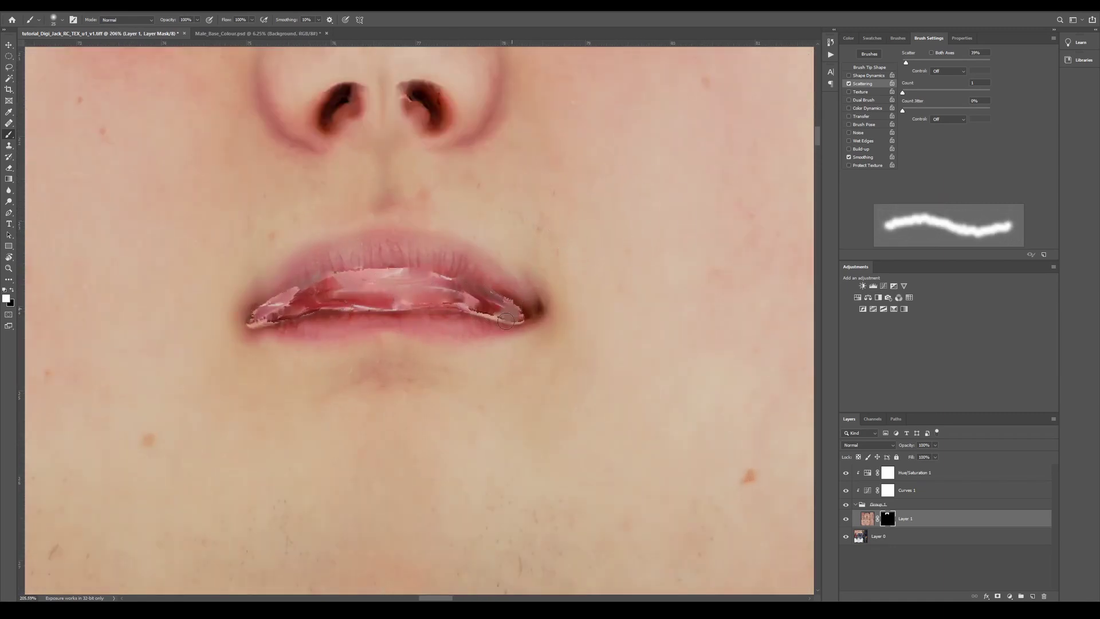
{"action": "left_click", "coordinate": [514, 315]}
{"action": "mouse_move", "coordinate": [508, 296]}
{"action": "left_mouse_down"}
{"action": "mouse_move", "coordinate": [400, 297]}
{"action": "mouse_move", "coordinate": [430, 296]}
{"action": "mouse_move", "coordinate": [247, 320]}
{"action": "mouse_move", "coordinate": [315, 285]}
{"action": "mouse_move", "coordinate": [392, 278]}
{"action": "mouse_move", "coordinate": [417, 297]}
{"action": "left_mouse_up"}
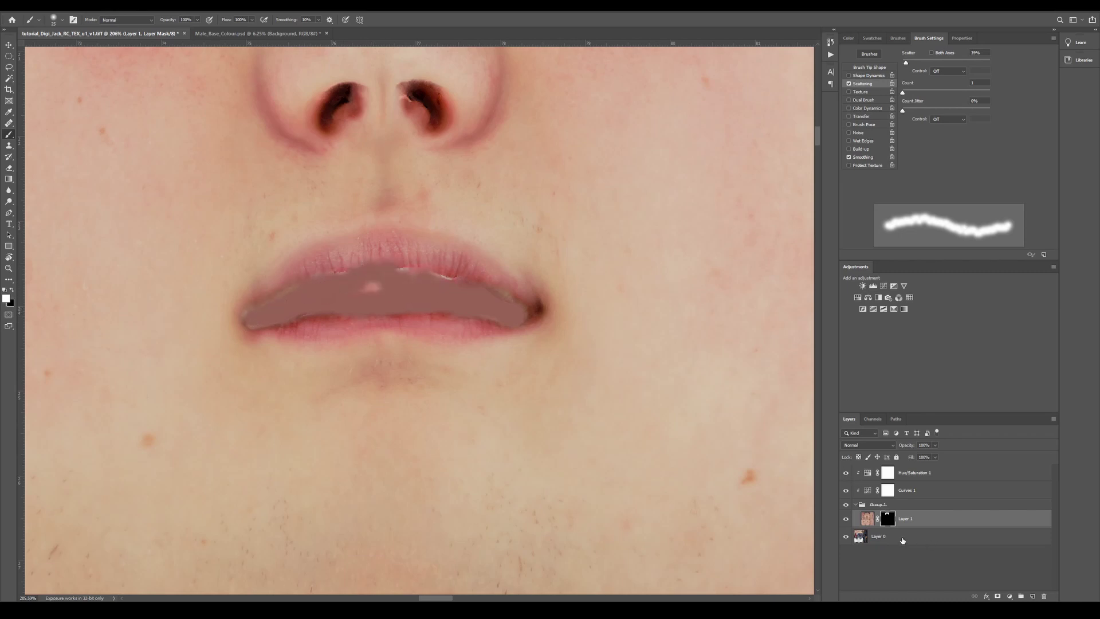
{"action": "left_click", "coordinate": [867, 521]}
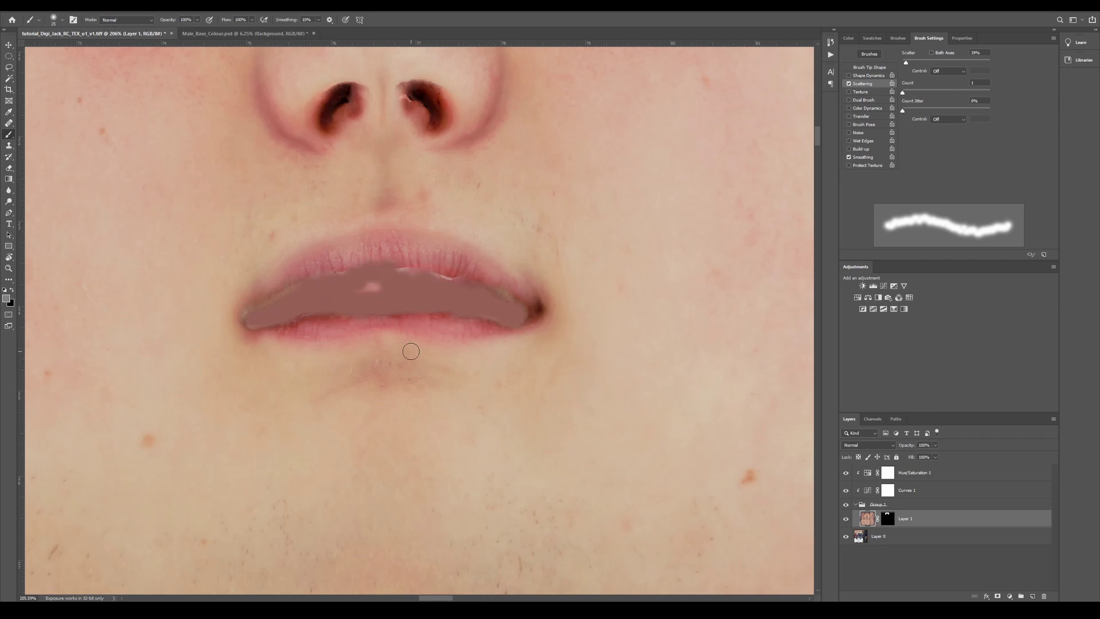
{"action": "key", "text": "ctrl+t"}
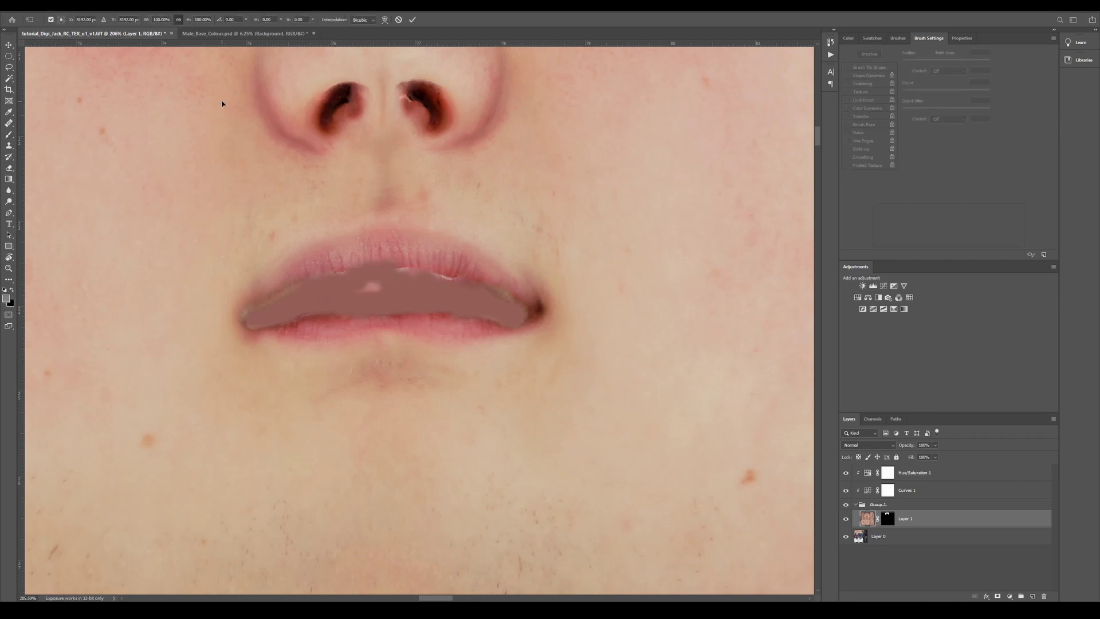
{"action": "key", "text": "ctrl+0"}
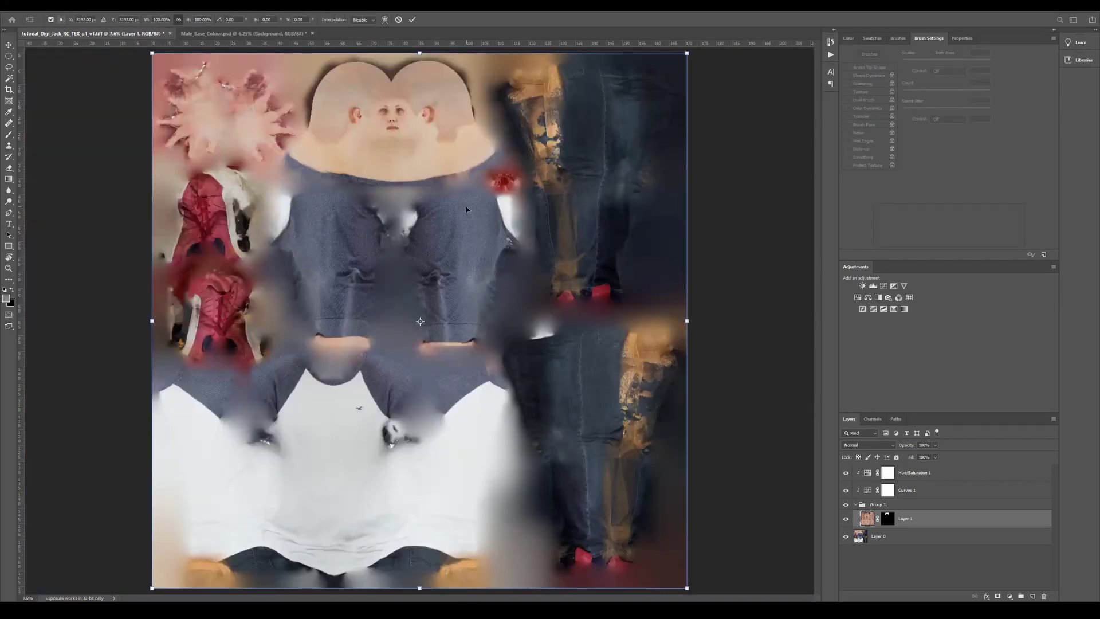
{"action": "key", "text": "Escape"}
{"action": "scroll", "coordinate": [347, 119], "scroll_direction": "up", "scroll_amount": 10, "text": "alt"}
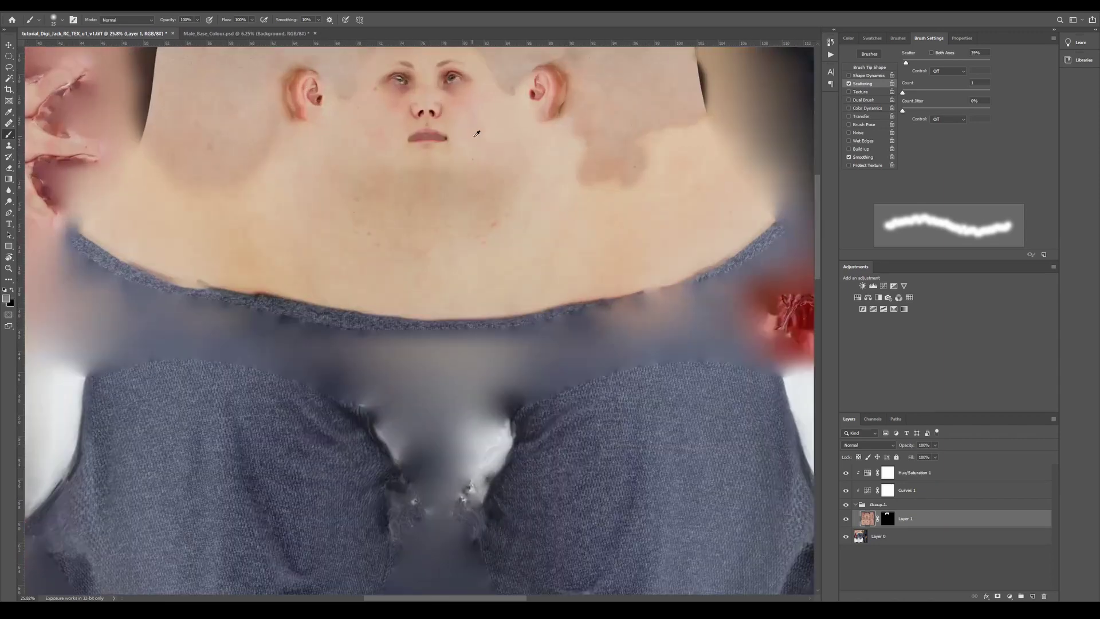
{"action": "scroll", "coordinate": [384, 137], "scroll_direction": "down", "scroll_amount": 2, "text": "alt"}
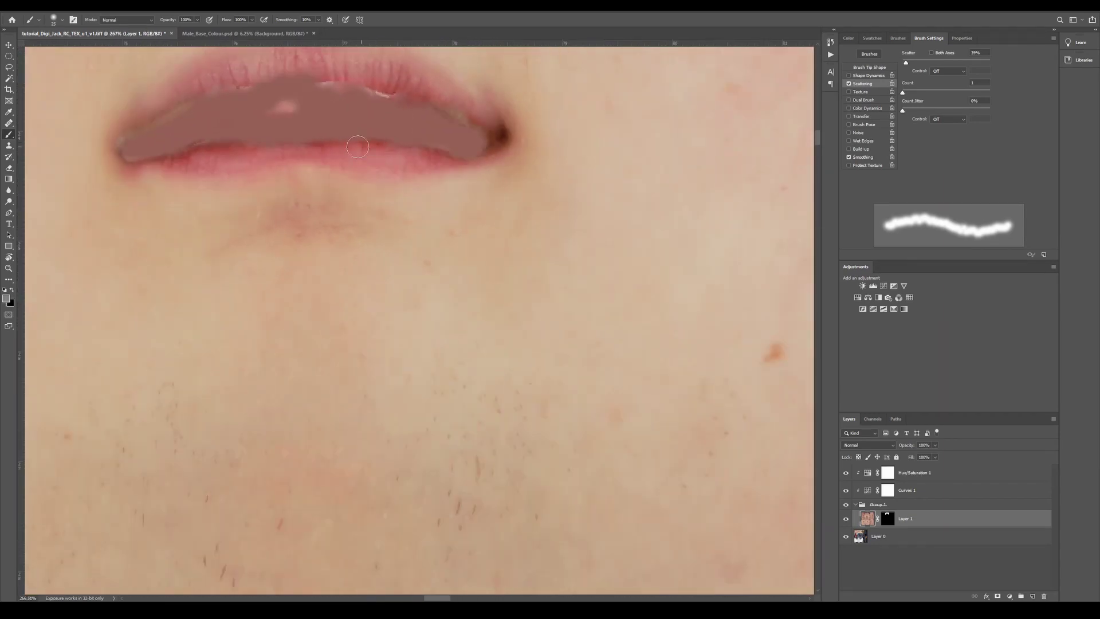
{"action": "left_click_drag", "start_coordinate": [361, 155], "coordinate": [424, 252]}
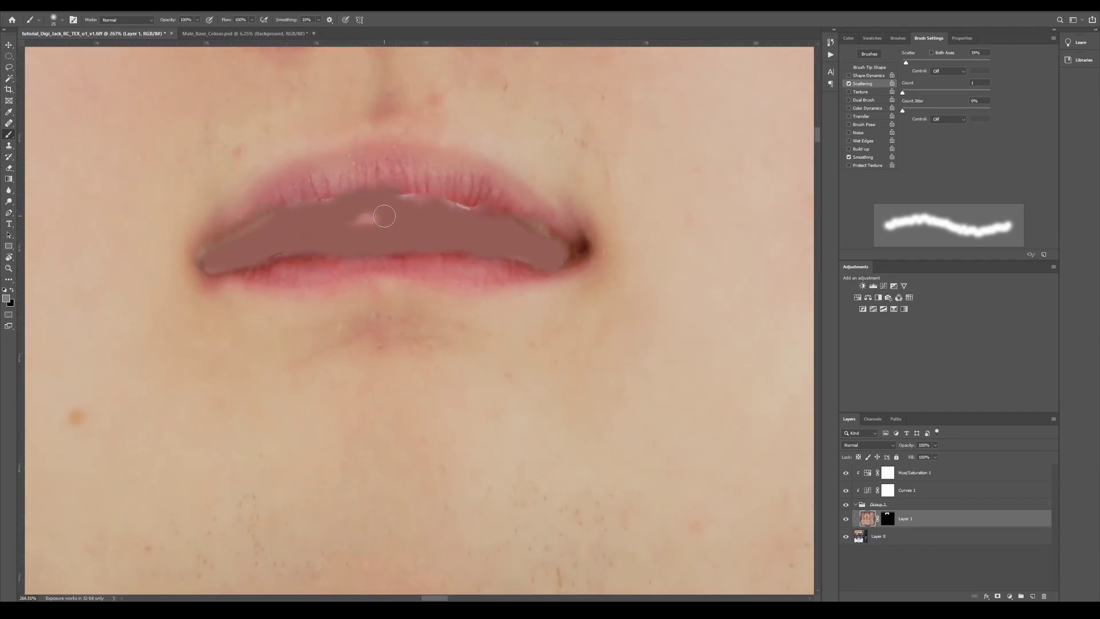
{"action": "left_click_drag", "start_coordinate": [385, 217], "coordinate": [368, 214]}
{"action": "key", "text": "ctrl+z"}
- Fill the remaining gap in the mouth opening on Layer 1's mask and restore the upper and lower lip edges with black
{"action": "left_click", "coordinate": [890, 519]}
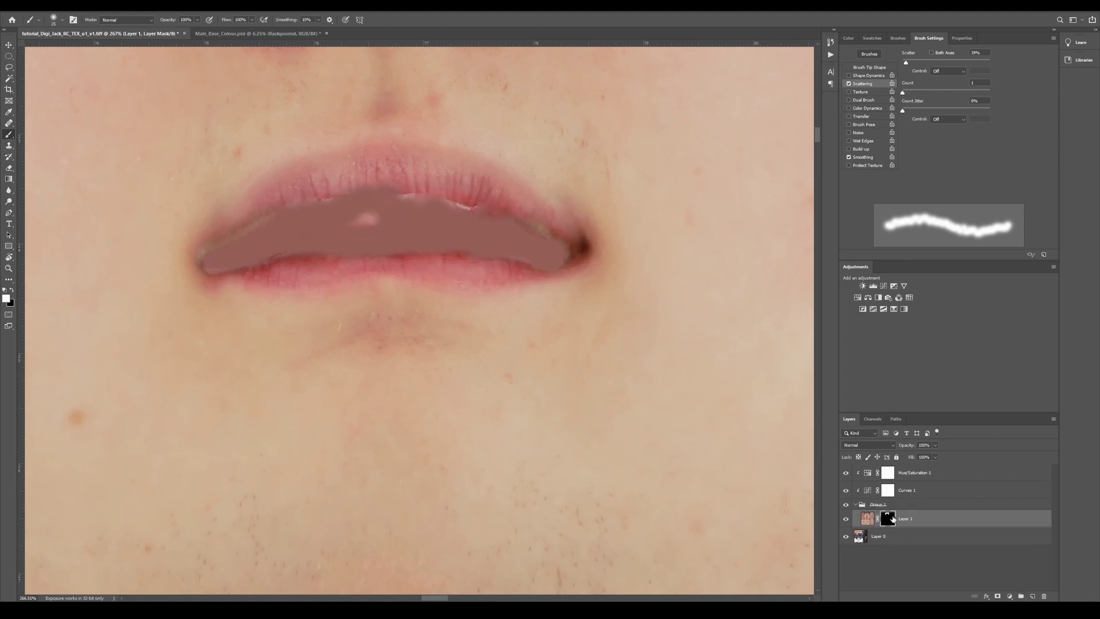
{"action": "left_click_drag", "start_coordinate": [358, 212], "coordinate": [372, 221]}
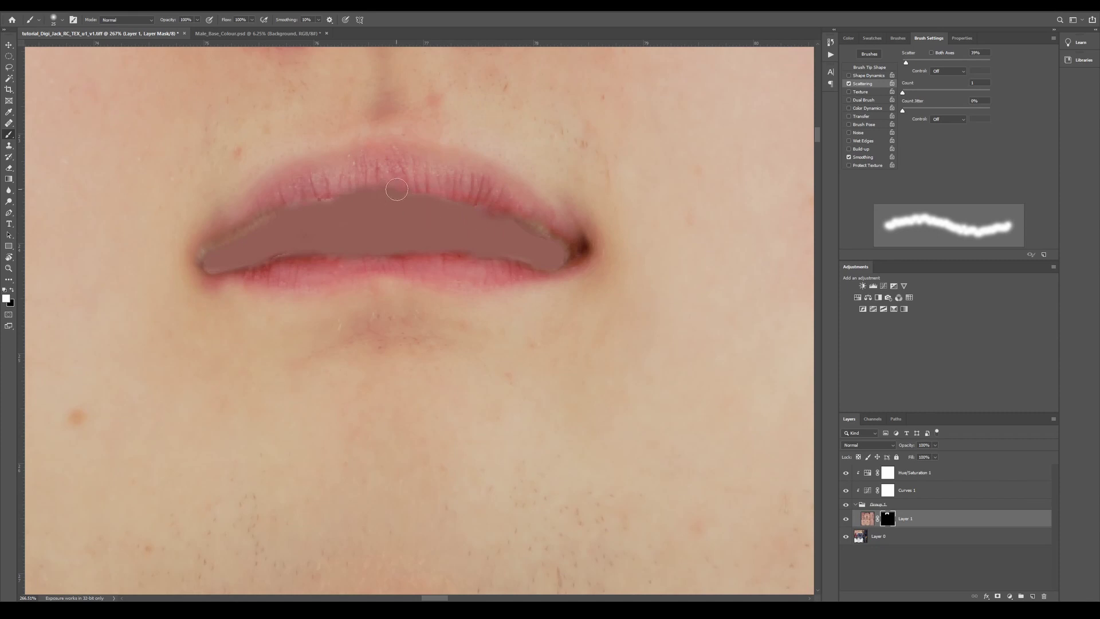
{"action": "key", "text": "x"}
{"action": "mouse_move", "coordinate": [370, 180]}
{"action": "left_mouse_down"}
{"action": "mouse_move", "coordinate": [385, 190]}
{"action": "mouse_move", "coordinate": [463, 187]}
{"action": "mouse_move", "coordinate": [399, 183]}
{"action": "mouse_move", "coordinate": [506, 204]}
{"action": "left_mouse_up"}
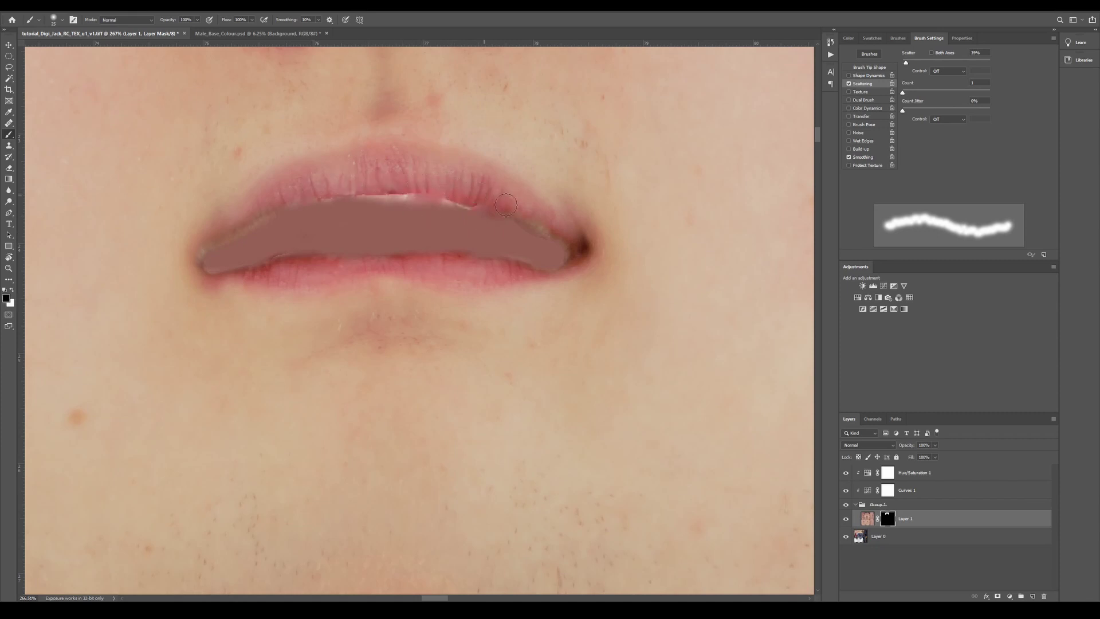
{"action": "left_click_drag", "start_coordinate": [261, 265], "coordinate": [554, 278]}
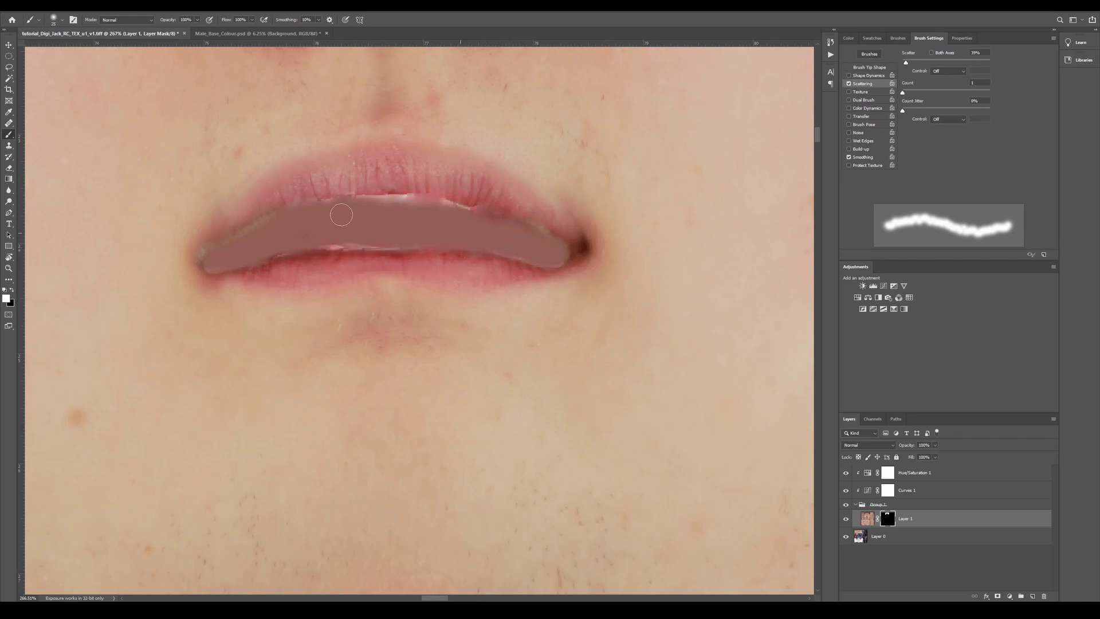
{"action": "left_click_drag", "start_coordinate": [346, 233], "coordinate": [361, 225]}
- Set the brush opacity to 43% and soften the mask edge along the upper lip
{"action": "left_click", "coordinate": [162, 5]}
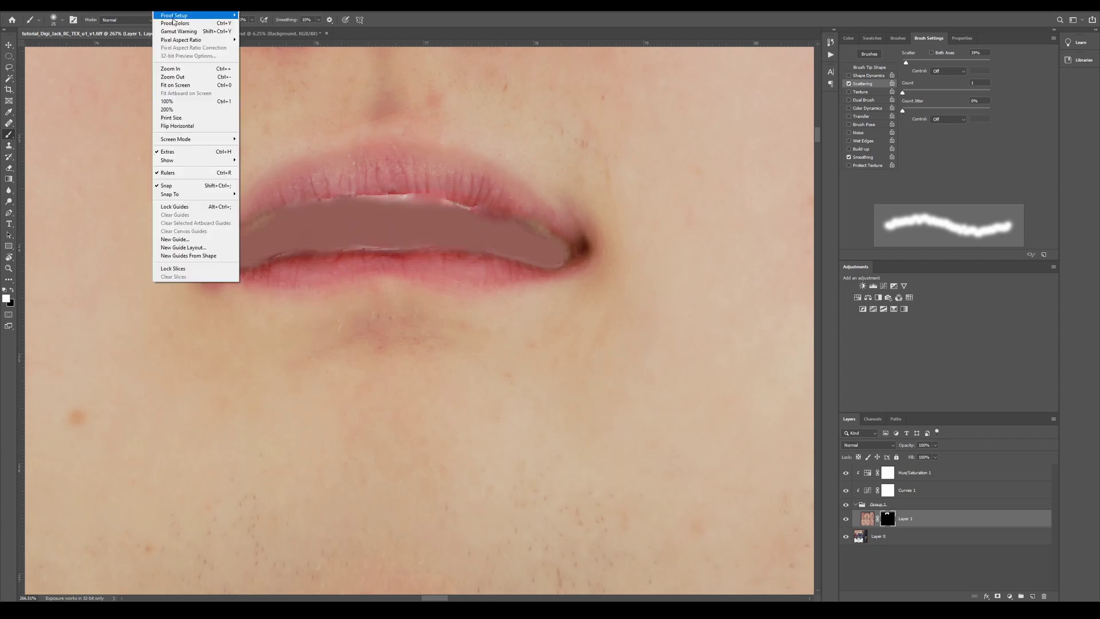
{"action": "left_click", "coordinate": [160, 36]}
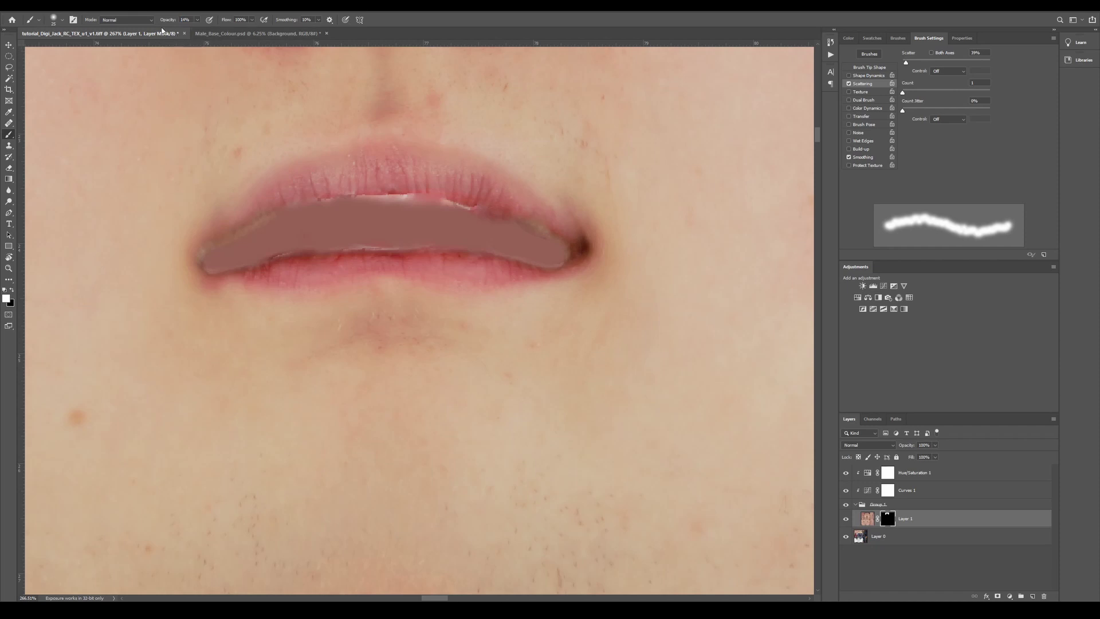
{"action": "key", "text": "Return"}
{"action": "left_click_drag", "start_coordinate": [350, 197], "coordinate": [473, 214]}
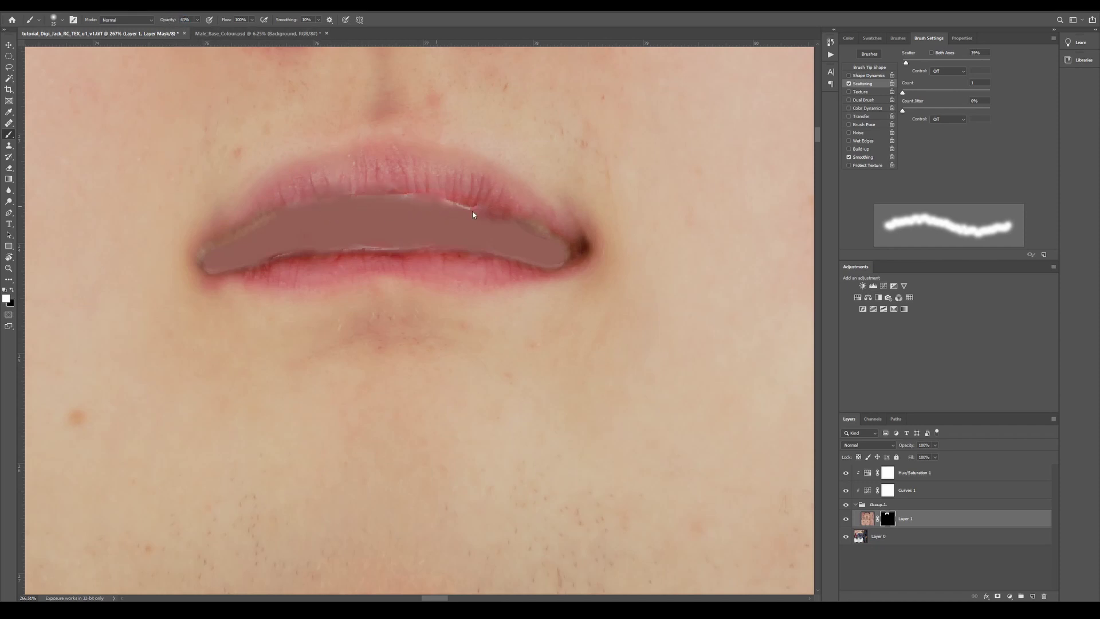
- Replace the left eyeball with Layer 1's flat eye area by painting white on the mask inside the eyelids
{"action": "mouse_move", "coordinate": [362, 236]}
{"action": "left_mouse_down"}
{"action": "mouse_move", "coordinate": [270, 254]}
{"action": "mouse_move", "coordinate": [405, 319]}
{"action": "mouse_move", "coordinate": [613, 248]}
{"action": "mouse_move", "coordinate": [417, 255]}
{"action": "mouse_move", "coordinate": [363, 415]}
{"action": "left_mouse_up"}
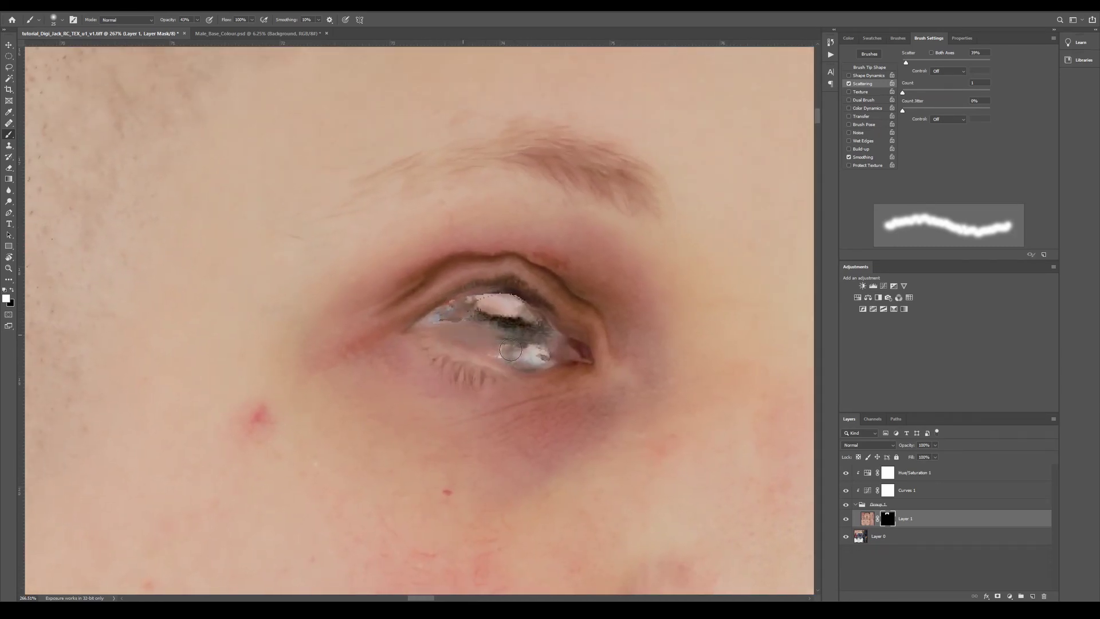
{"action": "mouse_move", "coordinate": [516, 357]}
{"action": "left_mouse_down"}
{"action": "mouse_move", "coordinate": [506, 363]}
{"action": "mouse_move", "coordinate": [539, 346]}
{"action": "mouse_move", "coordinate": [504, 307]}
{"action": "mouse_move", "coordinate": [471, 313]}
{"action": "left_mouse_up"}
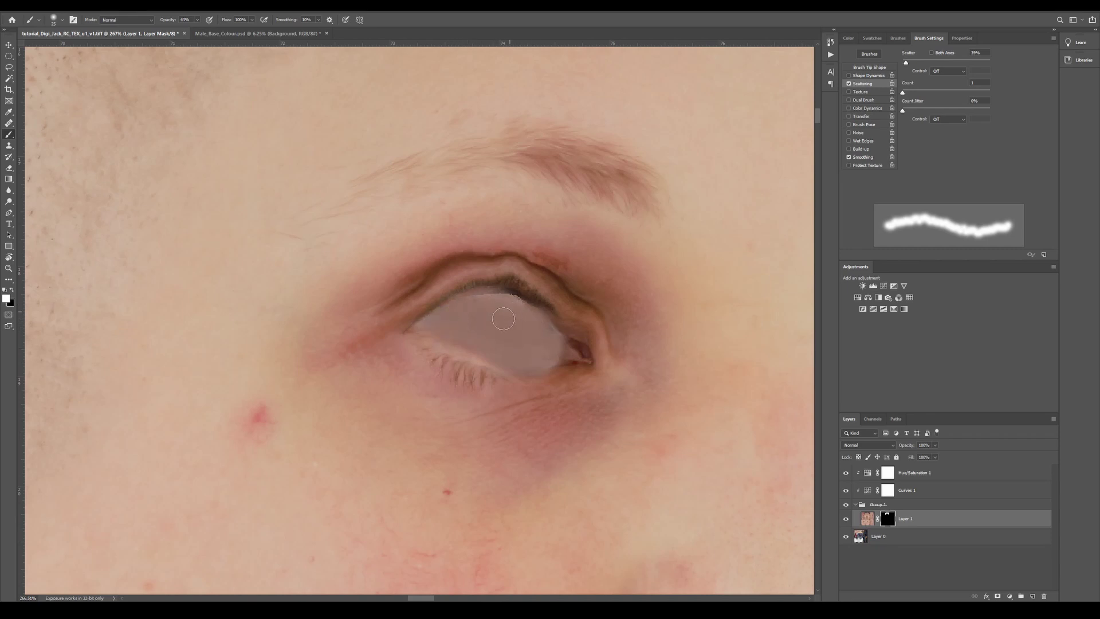
{"action": "mouse_move", "coordinate": [476, 330]}
{"action": "left_mouse_down"}
{"action": "mouse_move", "coordinate": [23, 309]}
{"action": "mouse_move", "coordinate": [457, 353]}
{"action": "left_mouse_up"}
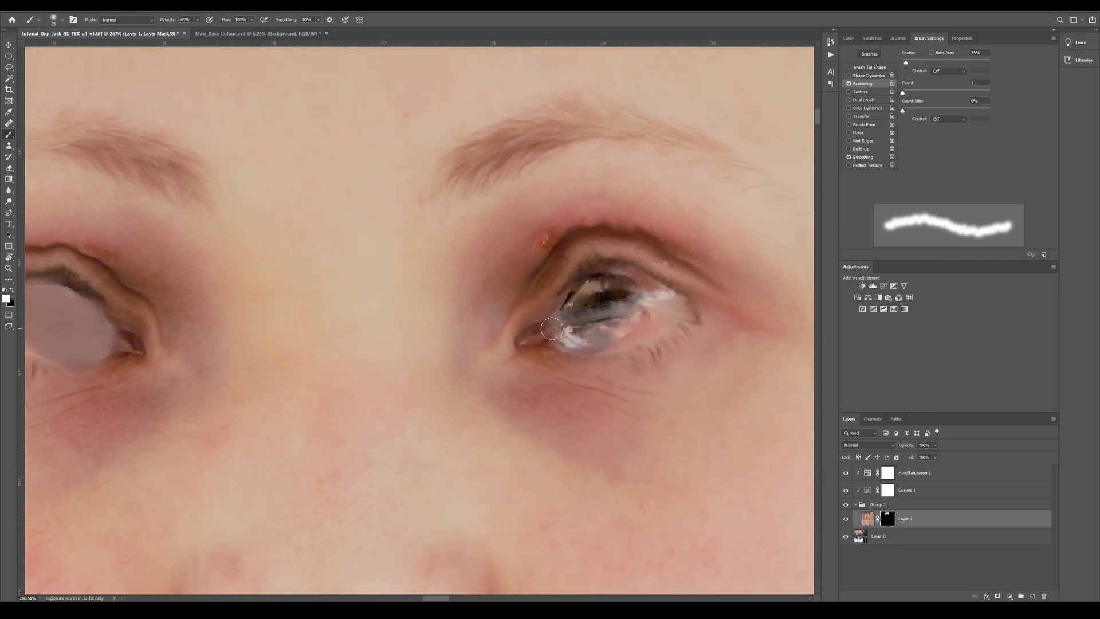
- Paint white on Layer 1's mask over the right eyeball, comparing the result with the unmasked layer
{"action": "left_click_drag", "start_coordinate": [551, 328], "coordinate": [610, 283]}
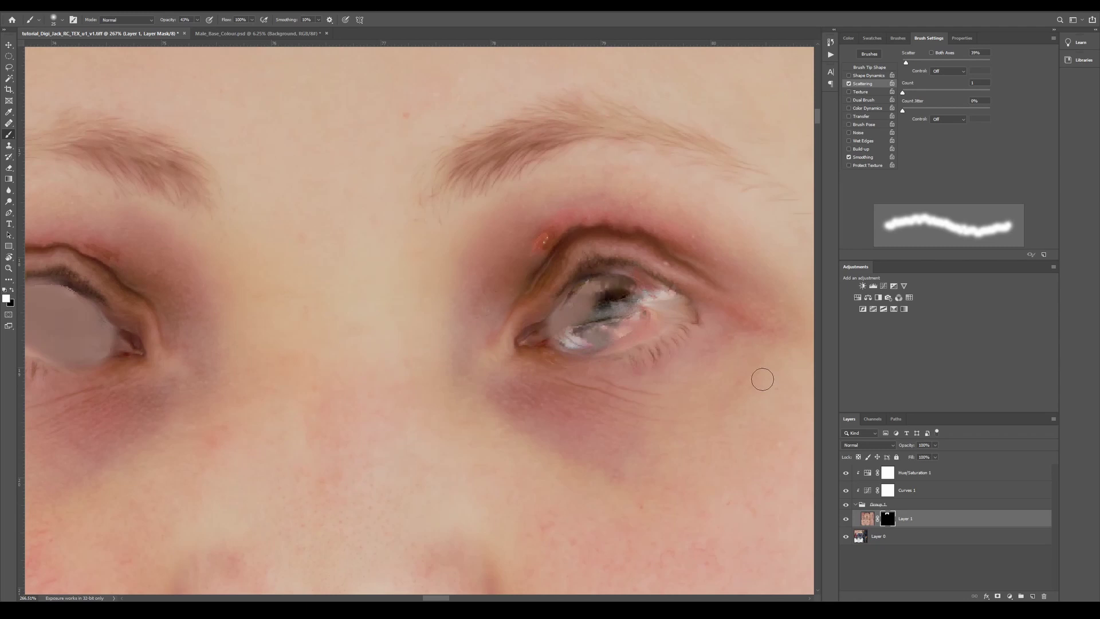
{"action": "left_click", "coordinate": [848, 518]}
{"action": "left_click", "coordinate": [846, 518]}
{"action": "left_click", "coordinate": [884, 518], "text": "shift"}
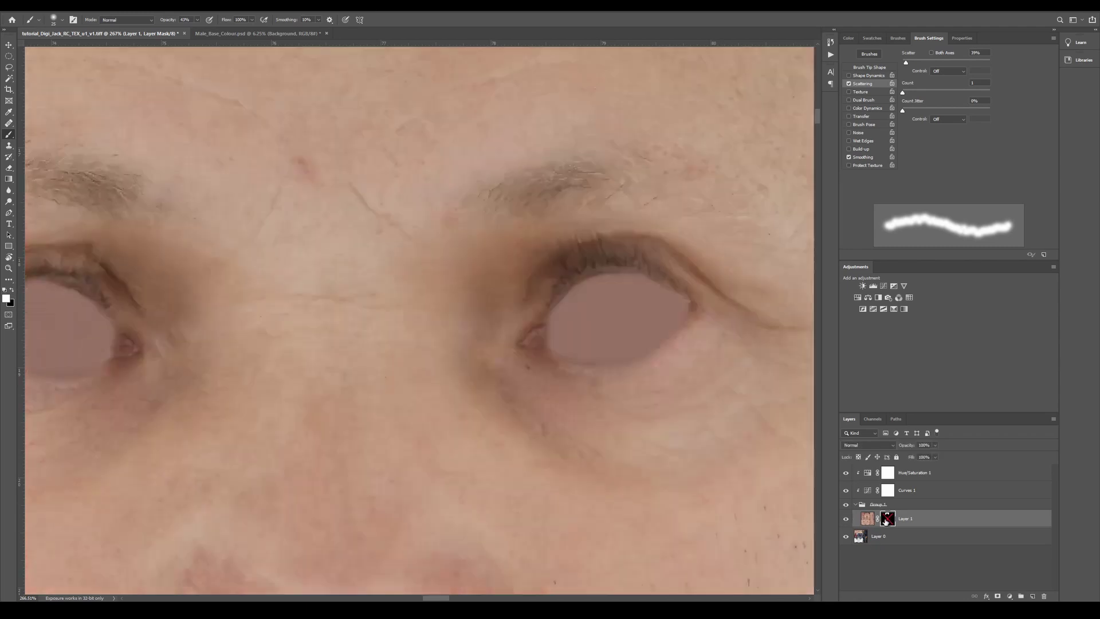
{"action": "left_click", "coordinate": [885, 519], "text": "shift"}
{"action": "mouse_move", "coordinate": [575, 281]}
{"action": "left_mouse_down"}
{"action": "mouse_move", "coordinate": [570, 301]}
{"action": "mouse_move", "coordinate": [601, 297]}
{"action": "mouse_move", "coordinate": [570, 343]}
{"action": "mouse_move", "coordinate": [644, 324]}
{"action": "mouse_move", "coordinate": [622, 298]}
{"action": "mouse_move", "coordinate": [653, 309]}
{"action": "mouse_move", "coordinate": [642, 284]}
{"action": "mouse_move", "coordinate": [579, 301]}
{"action": "left_mouse_up"}
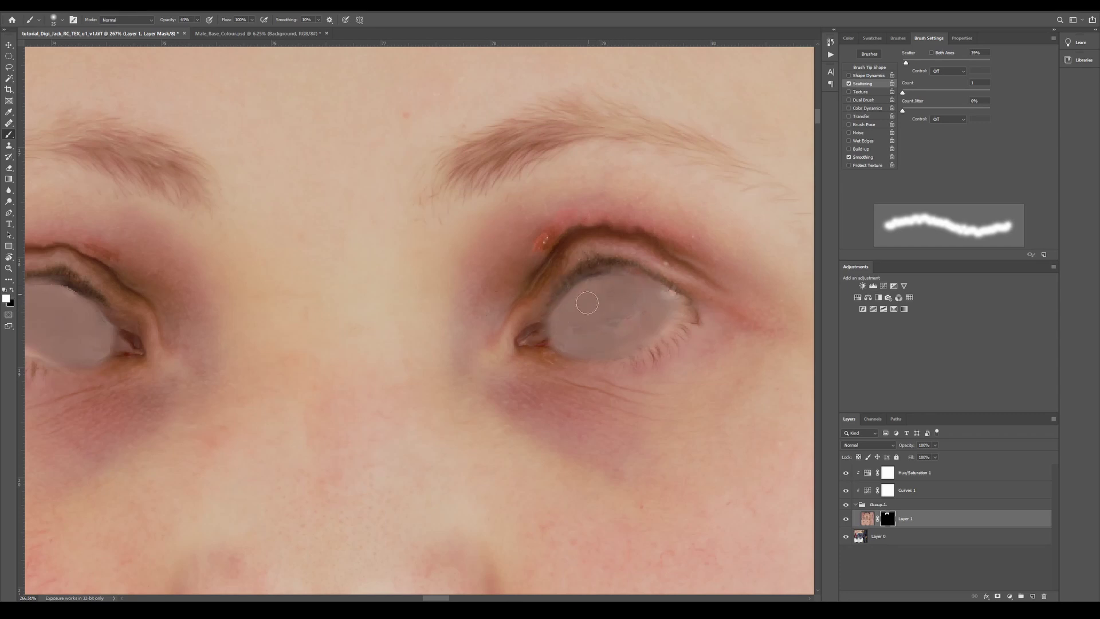
- Blend Layer 1 into the left eye's upper lashes and eyelid crease with white strokes on the mask
{"action": "mouse_move", "coordinate": [675, 292]}
{"action": "left_mouse_down"}
{"action": "mouse_move", "coordinate": [681, 306]}
{"action": "mouse_move", "coordinate": [552, 326]}
{"action": "mouse_move", "coordinate": [610, 357]}
{"action": "left_mouse_up"}
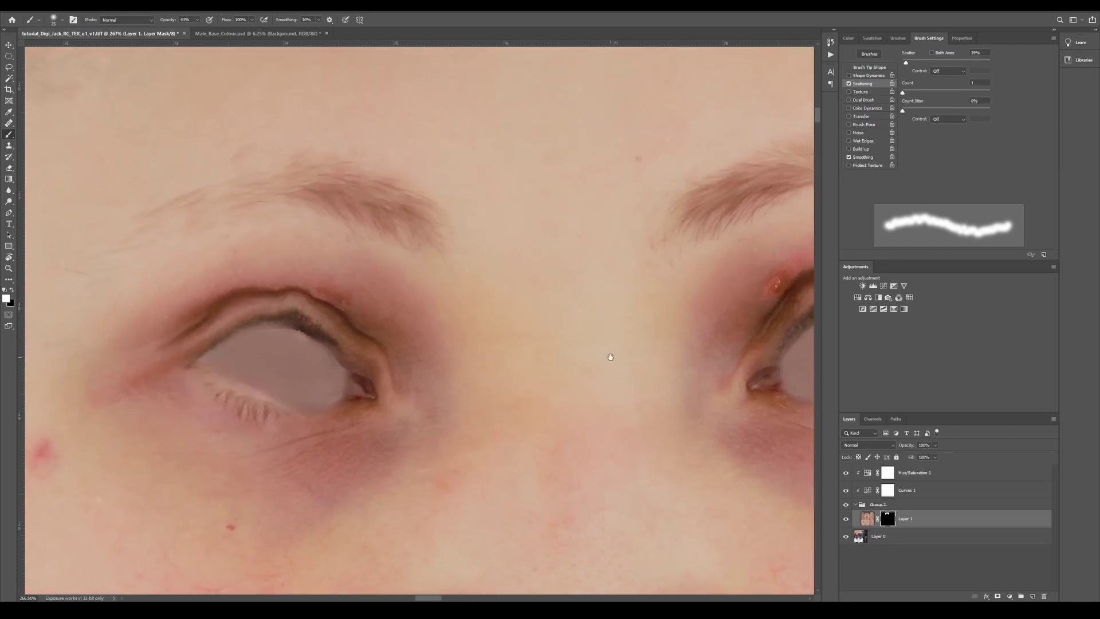
{"action": "left_click_drag", "start_coordinate": [307, 337], "coordinate": [323, 339]}
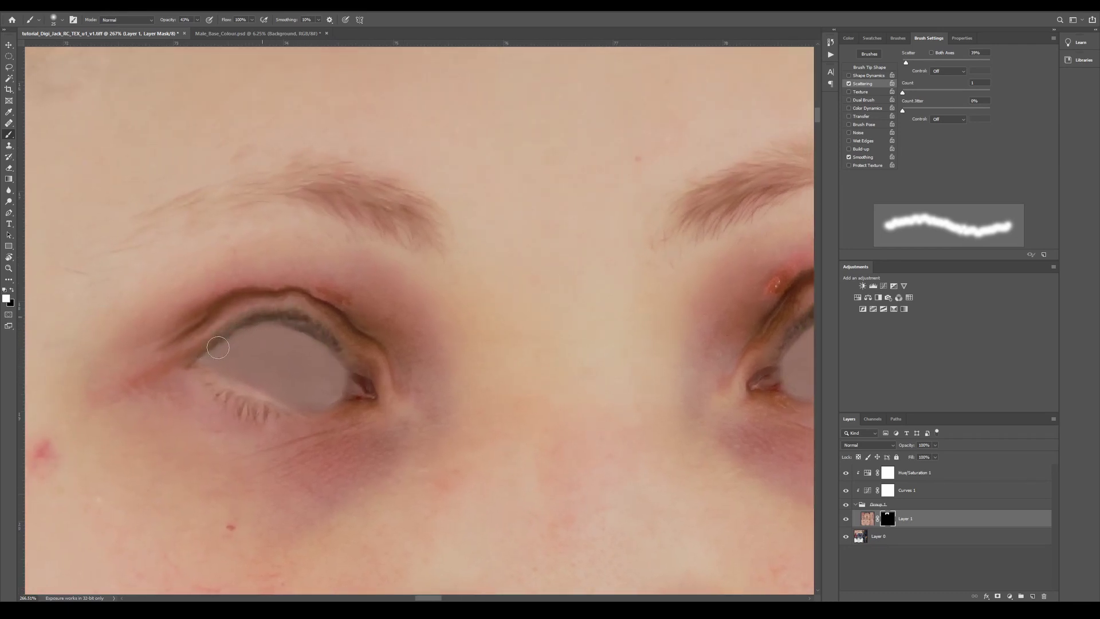
{"action": "left_click_drag", "start_coordinate": [319, 326], "coordinate": [334, 344]}
{"action": "mouse_move", "coordinate": [287, 294]}
{"action": "left_mouse_down"}
{"action": "mouse_move", "coordinate": [243, 292]}
{"action": "mouse_move", "coordinate": [333, 315]}
{"action": "left_mouse_up"}
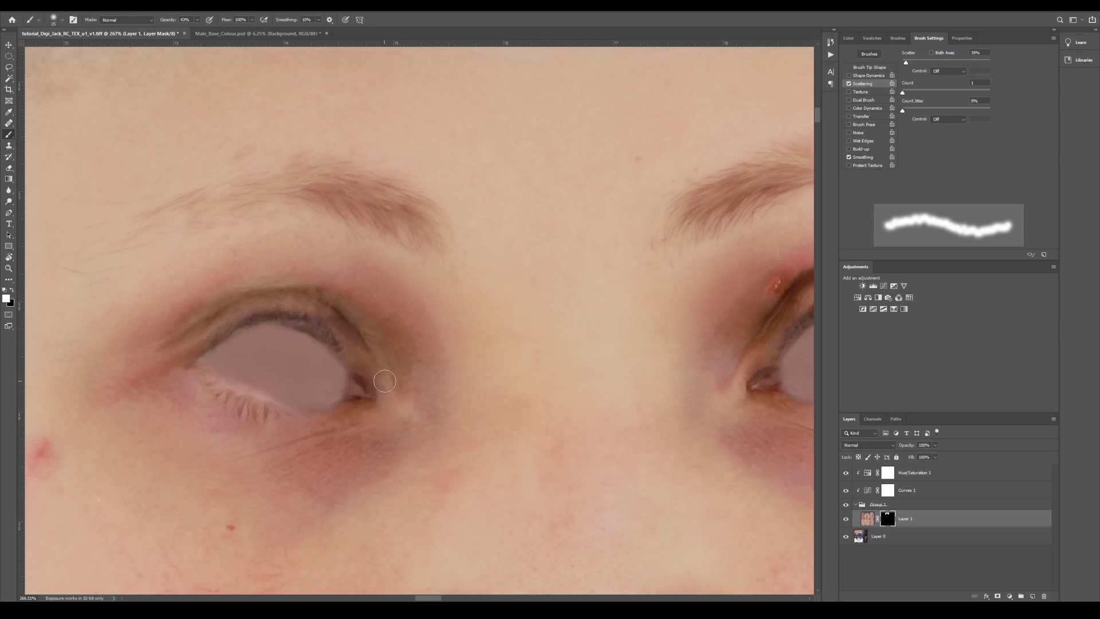
- Blend Layer 1 over the right eye's upper eyelid and the lower lash lines of both eyes on the mask
{"action": "scroll", "coordinate": [458, 275], "scroll_direction": "right", "scroll_amount": 5}
{"action": "mouse_move", "coordinate": [560, 235]}
{"action": "left_mouse_down"}
{"action": "mouse_move", "coordinate": [527, 276]}
{"action": "mouse_move", "coordinate": [639, 243]}
{"action": "mouse_move", "coordinate": [699, 286]}
{"action": "left_mouse_up"}
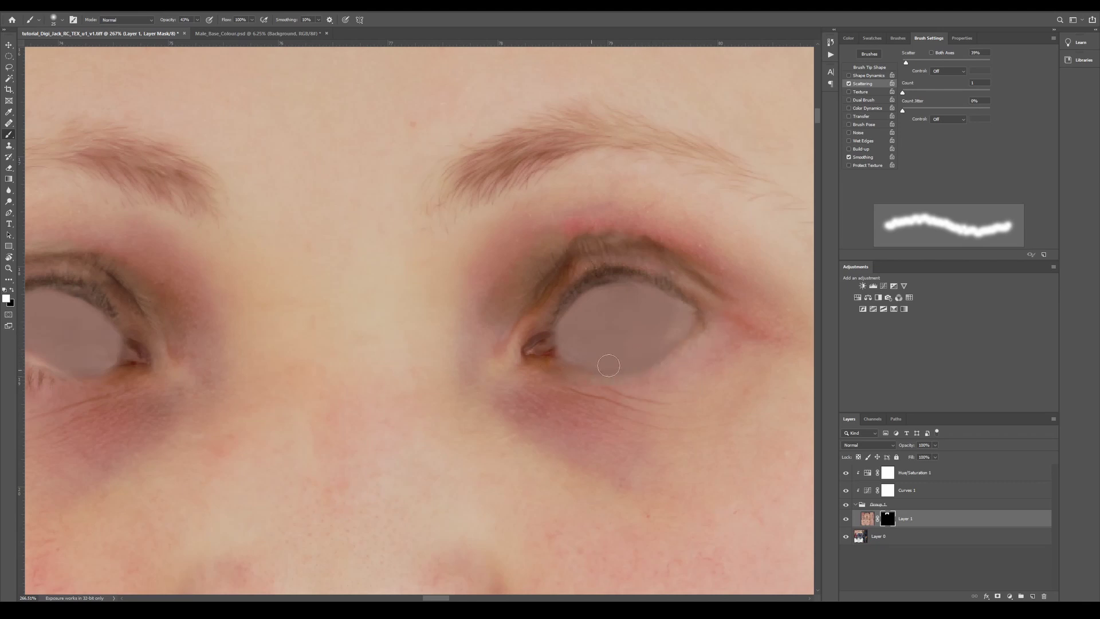
{"action": "left_click_drag", "start_coordinate": [591, 361], "coordinate": [600, 331]}
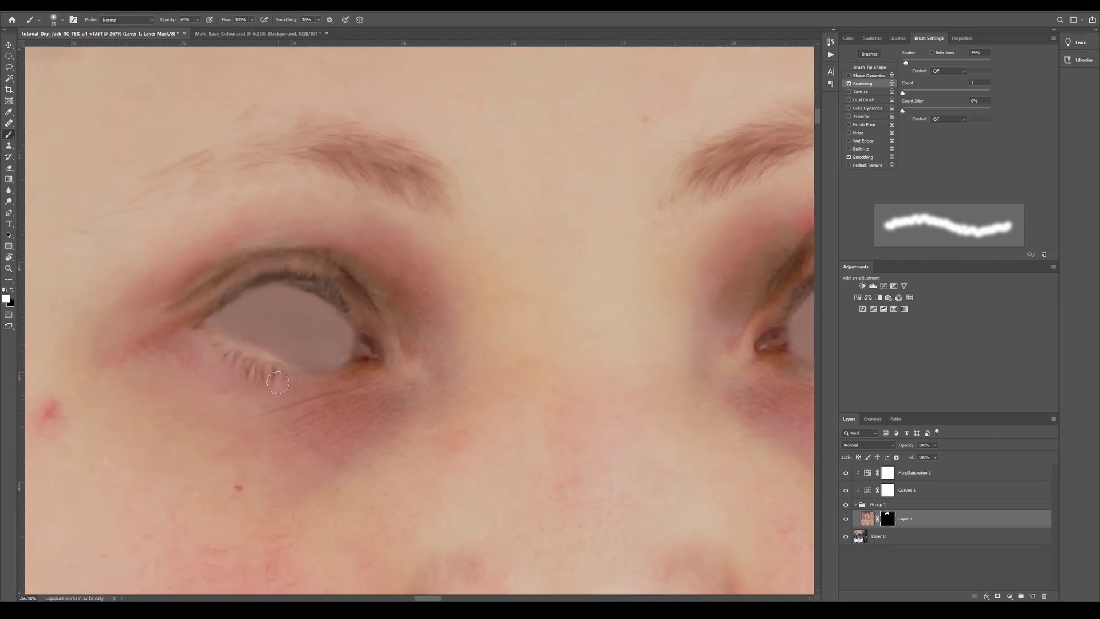
{"action": "mouse_move", "coordinate": [241, 364]}
{"action": "left_mouse_down"}
{"action": "mouse_move", "coordinate": [232, 343]}
{"action": "mouse_move", "coordinate": [261, 343]}
{"action": "left_mouse_up"}
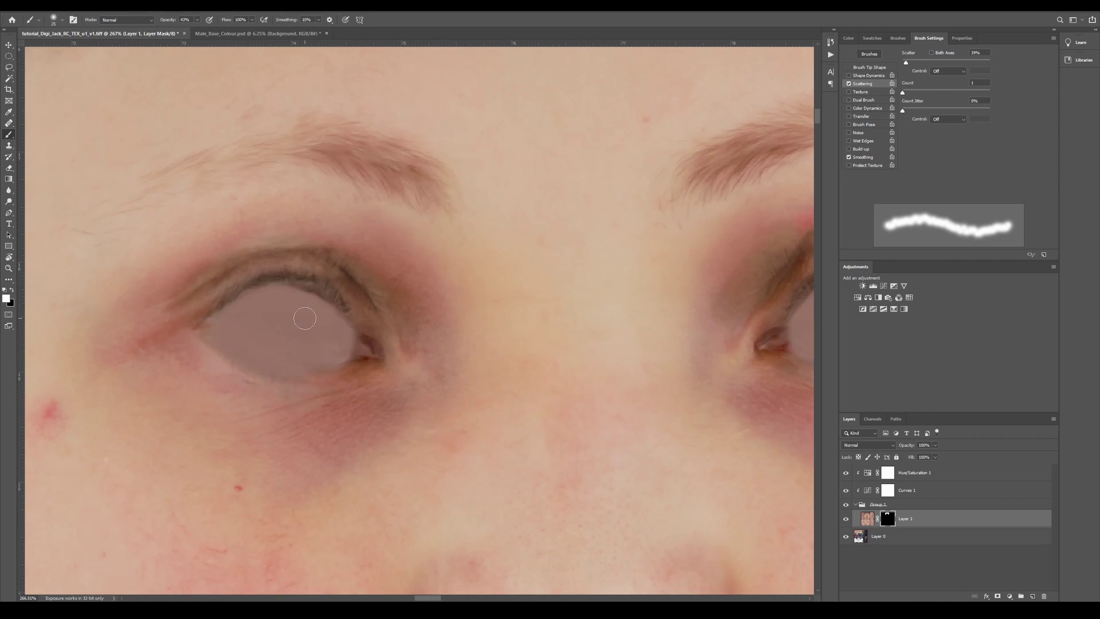
{"action": "key", "text": "ctrl+0"}
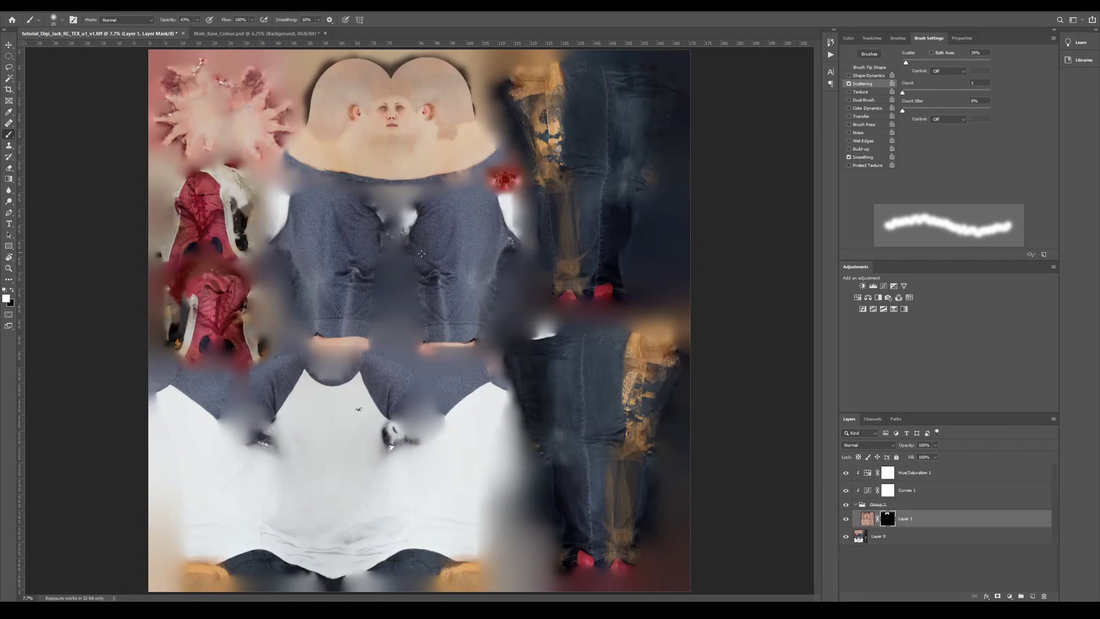
{"action": "scroll", "coordinate": [360, 416], "scroll_direction": "up", "scroll_amount": 12, "text": "alt"}
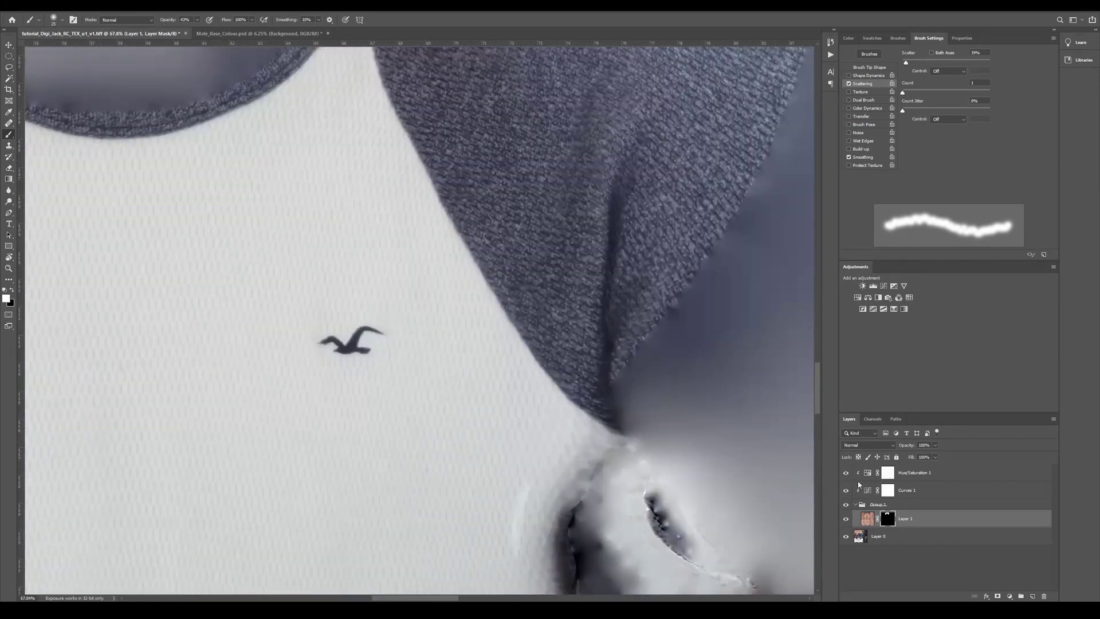
- Add an empty layer directly above Layer 0 and remove the shirt's bird logo with the Spot Healing Brush
{"action": "left_click", "coordinate": [905, 538]}
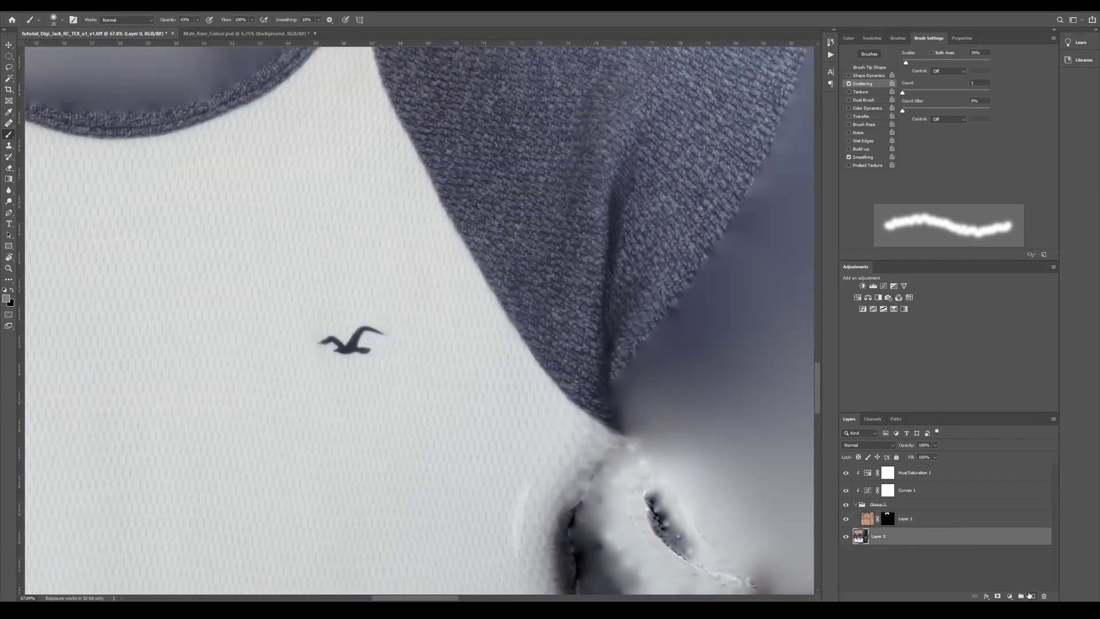
{"action": "left_click", "coordinate": [1030, 596]}
{"action": "left_click", "coordinate": [9, 122]}
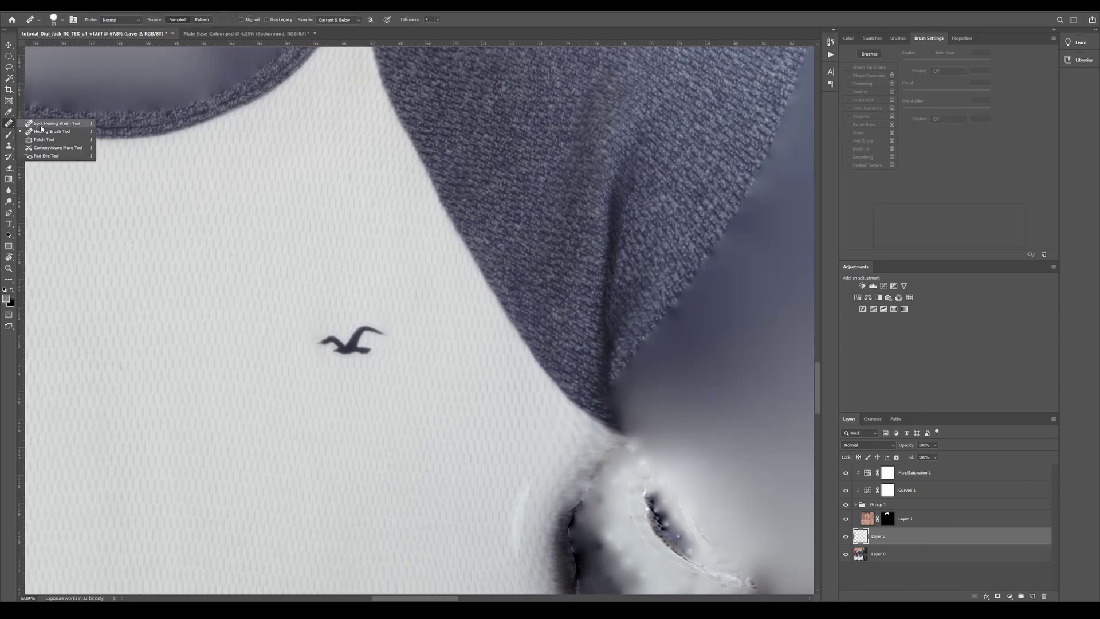
{"action": "left_click", "coordinate": [41, 126]}
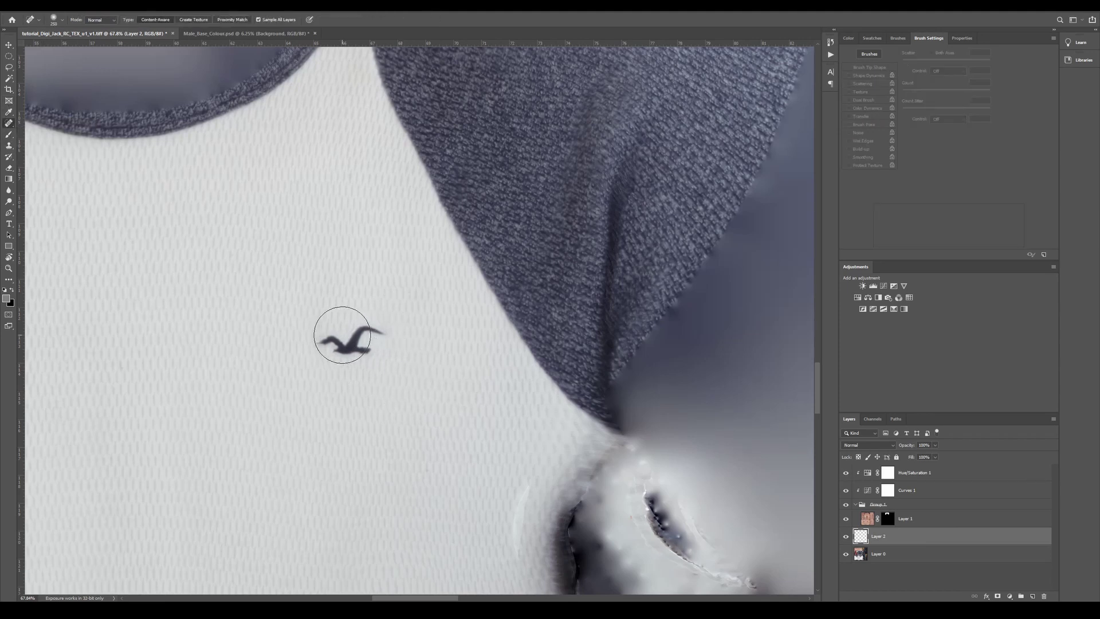
{"action": "left_click", "coordinate": [329, 260], "text": "alt"}
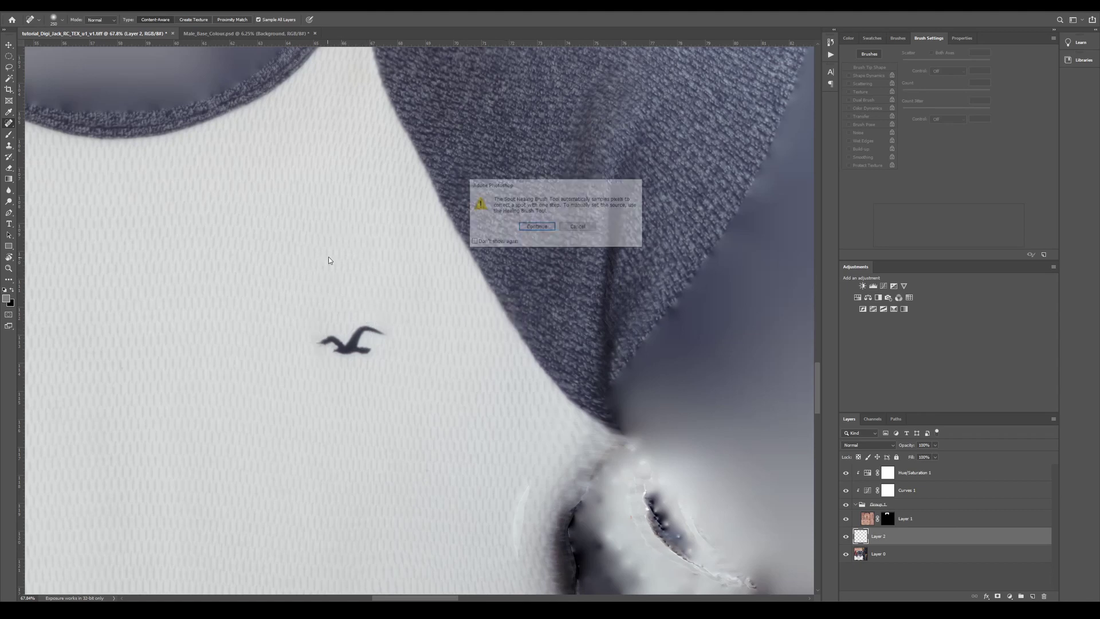
{"action": "left_click", "coordinate": [578, 227]}
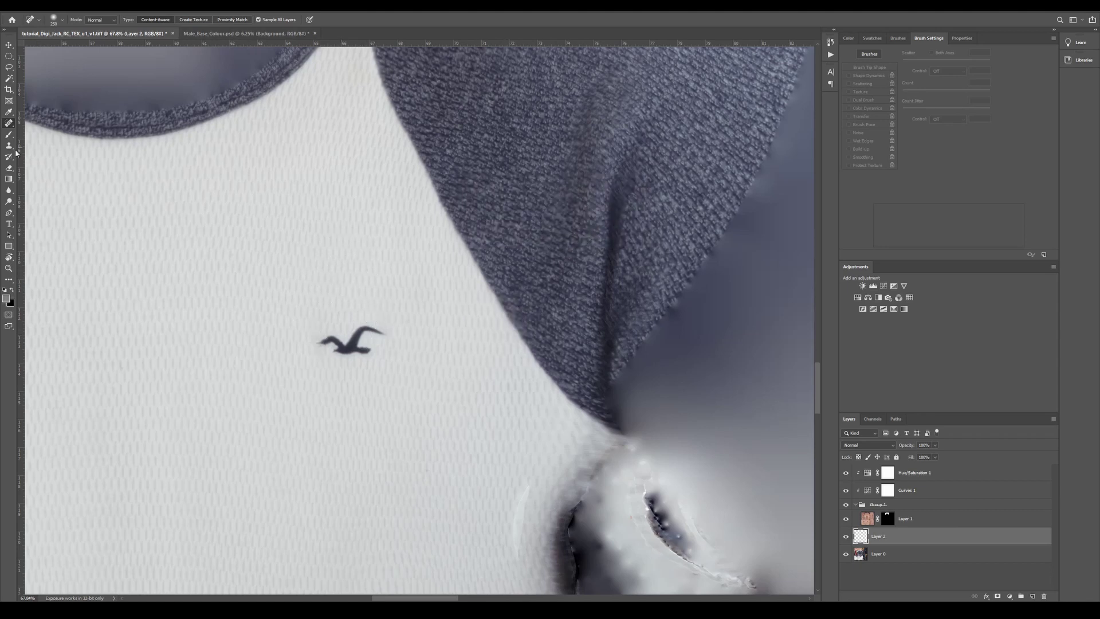
{"action": "mouse_move", "coordinate": [340, 344]}
{"action": "left_mouse_down"}
{"action": "mouse_move", "coordinate": [367, 344]}
{"action": "mouse_move", "coordinate": [355, 352]}
{"action": "left_mouse_up"}
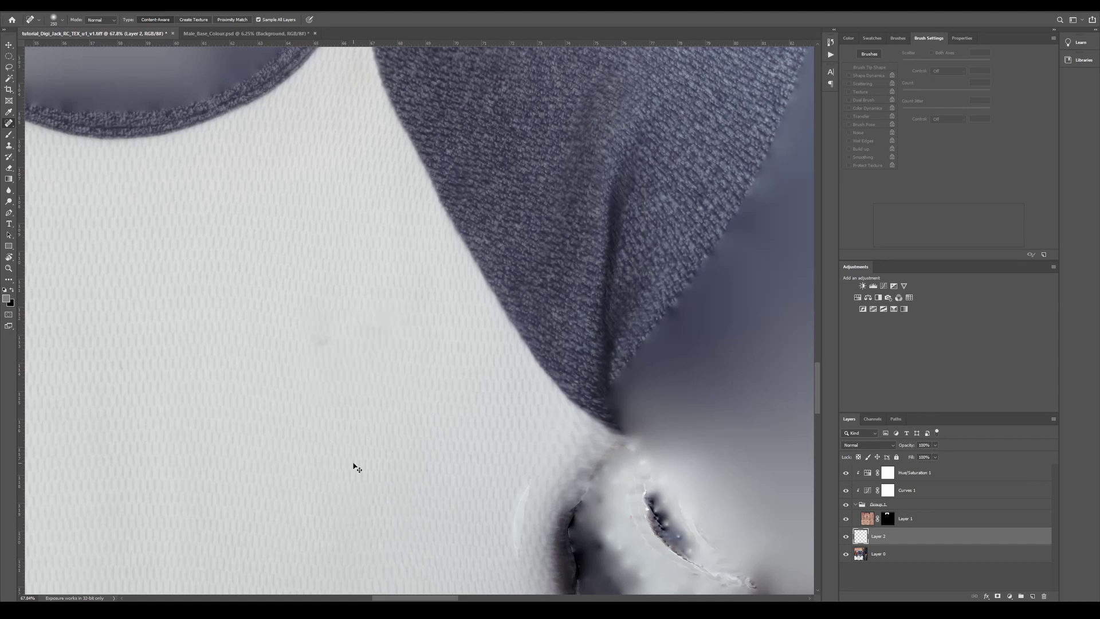
- Shrink the healing brush and heal the red blemishes along the lower left edge of the neck's stubble area
{"action": "key", "text": "ctrl+0"}
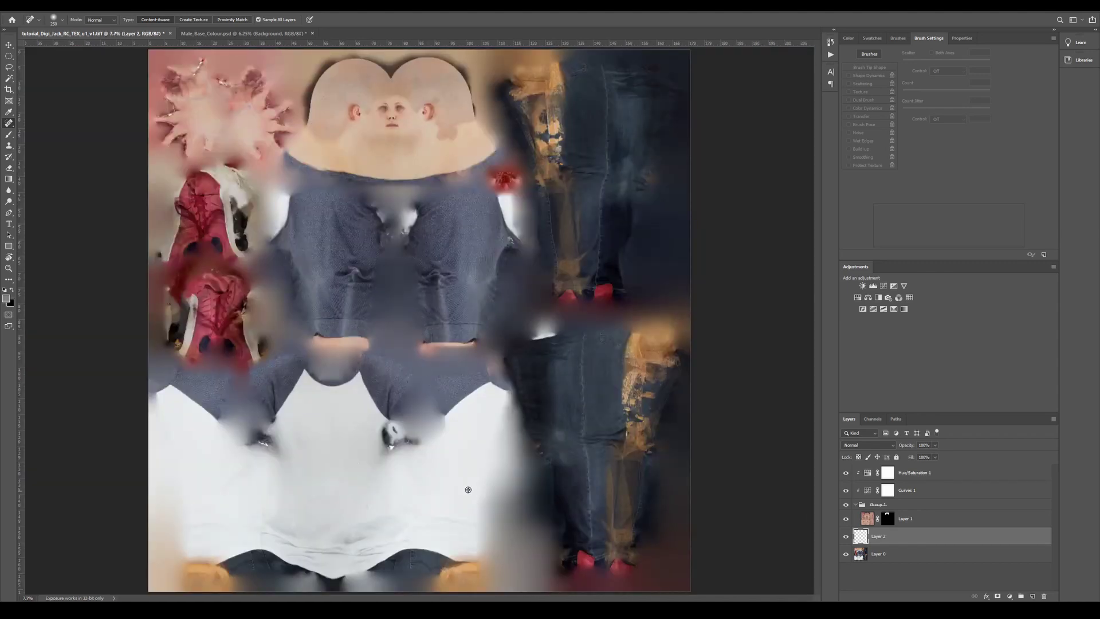
{"action": "scroll", "coordinate": [388, 226], "scroll_direction": "up", "scroll_amount": 6, "text": "alt"}
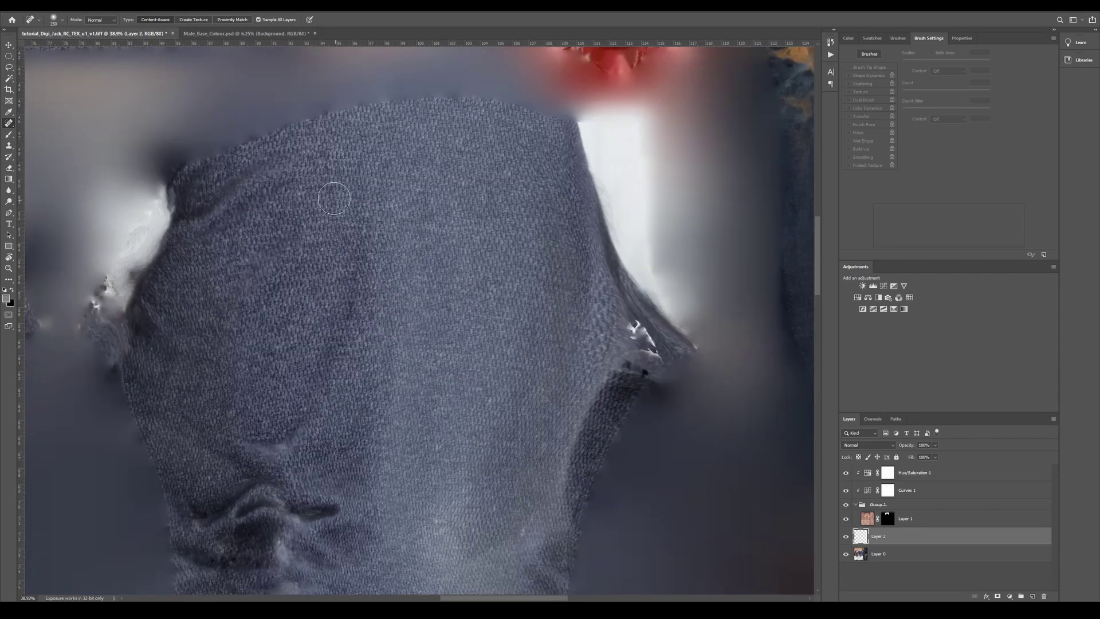
{"action": "scroll", "coordinate": [463, 270], "scroll_direction": "up", "scroll_amount": 5}
{"action": "left_click_drag", "start_coordinate": [464, 271], "coordinate": [489, 153]}
{"action": "left_click_drag", "start_coordinate": [531, 284], "coordinate": [486, 277]}
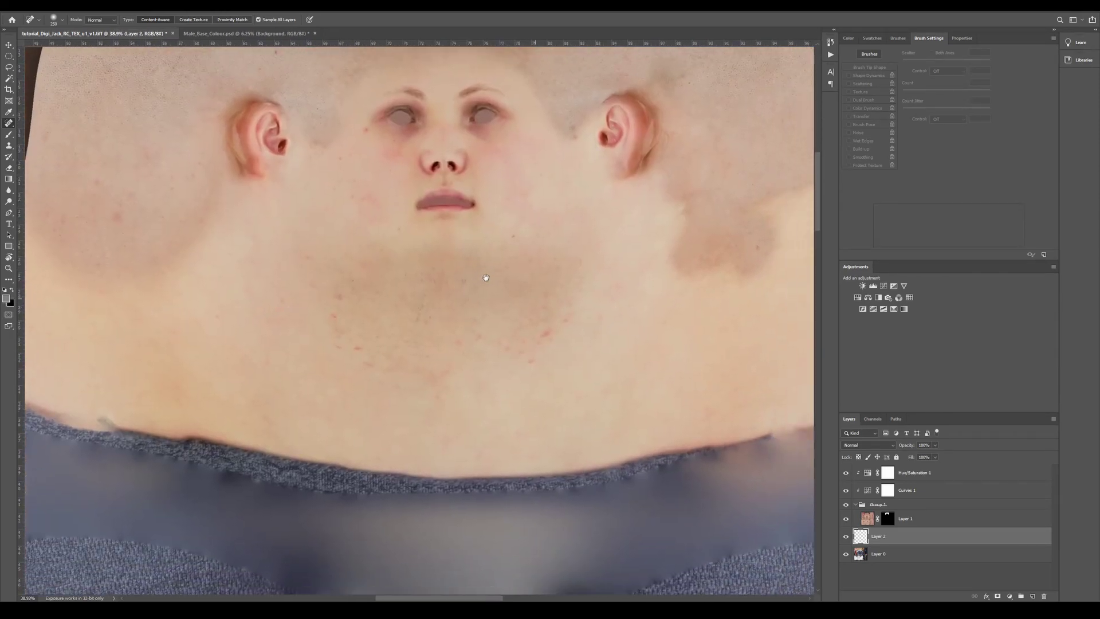
{"action": "scroll", "coordinate": [343, 321], "scroll_direction": "up", "scroll_amount": 3, "text": "alt"}
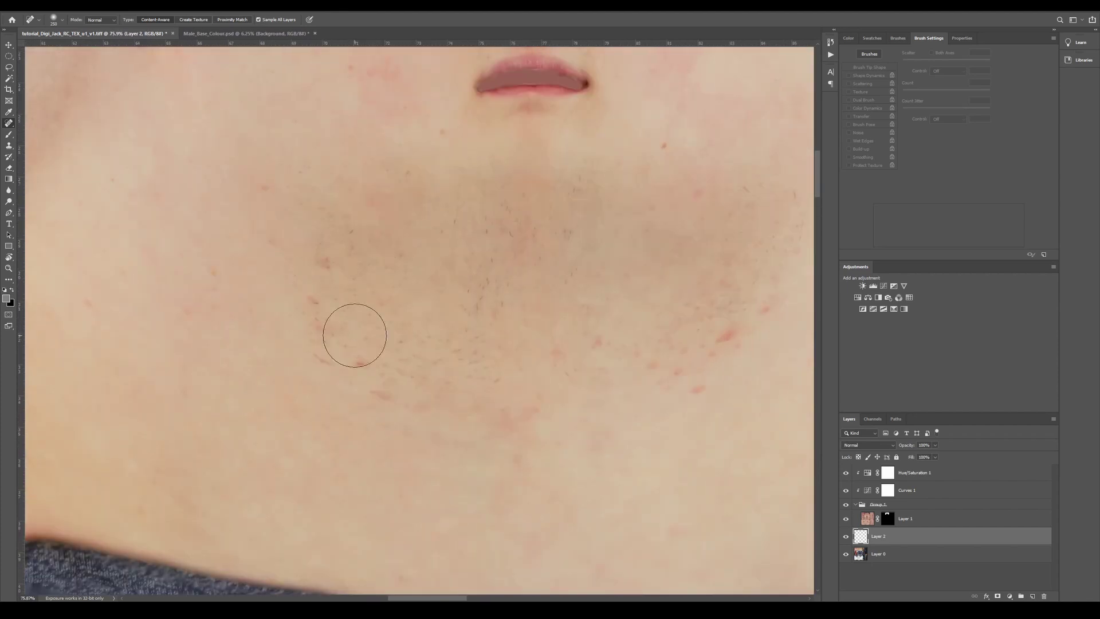
{"action": "key", "text": "bracketleft"}
{"action": "key", "text": "bracketleft"}
{"action": "key", "text": "bracketleft"}
{"action": "key", "text": "bracketleft"}
{"action": "key", "text": "bracketleft"}
{"action": "left_click", "coordinate": [357, 361]}
{"action": "key", "text": "bracketleft"}
{"action": "left_click", "coordinate": [325, 358]}
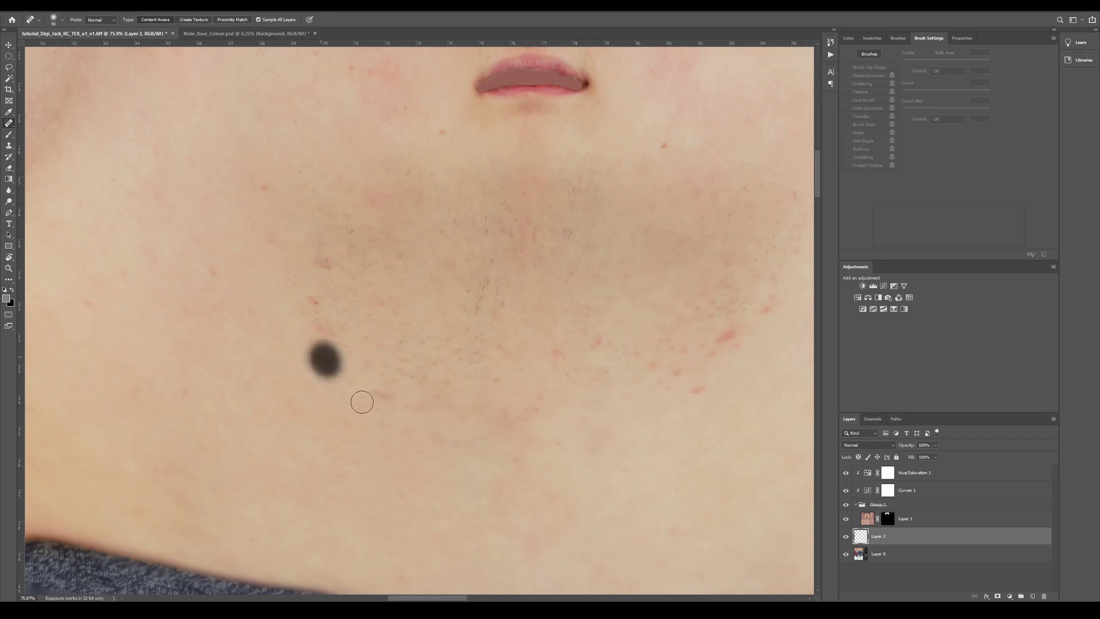
{"action": "left_click", "coordinate": [351, 383]}
{"action": "left_click", "coordinate": [386, 393]}
- Heal the lowest red spots on the neck's right side, the mole beside the mouth and dark hairs under the chin
{"action": "left_click_drag", "start_coordinate": [692, 392], "coordinate": [708, 394]}
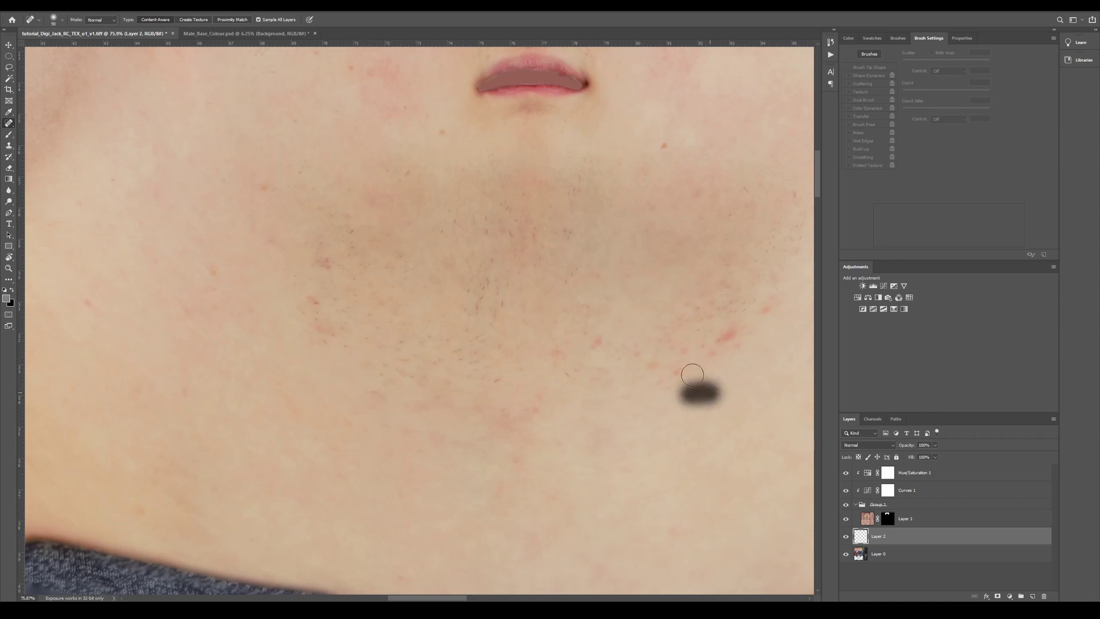
{"action": "left_click", "coordinate": [667, 369]}
{"action": "left_click", "coordinate": [663, 149]}
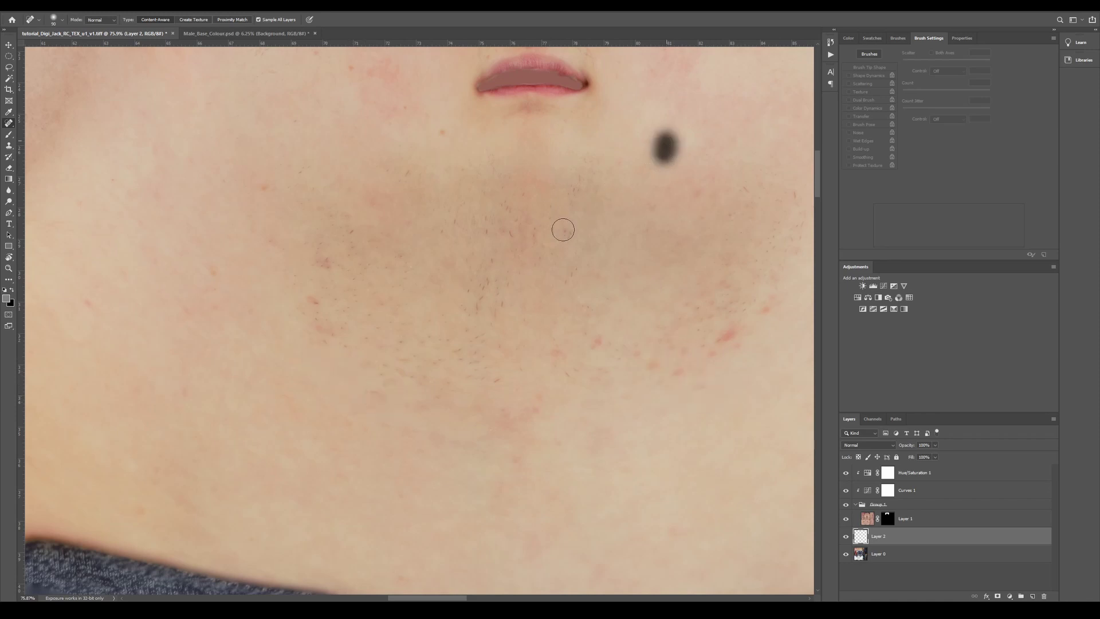
{"action": "left_click", "coordinate": [506, 227]}
{"action": "left_click", "coordinate": [486, 229]}
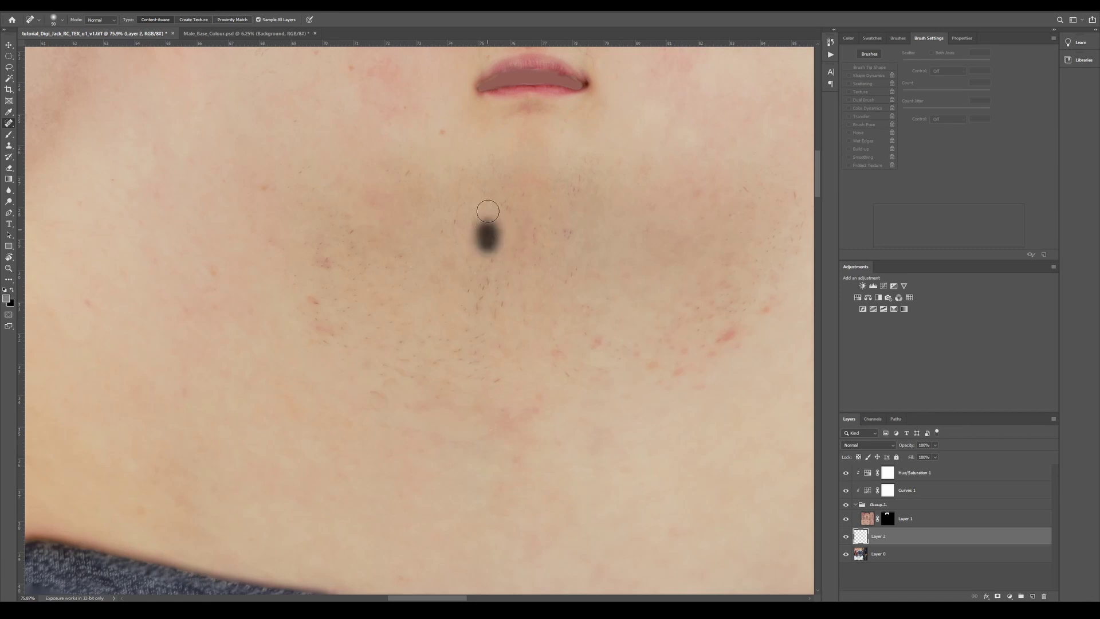
{"action": "left_click", "coordinate": [574, 230]}
{"action": "left_click", "coordinate": [576, 182]}
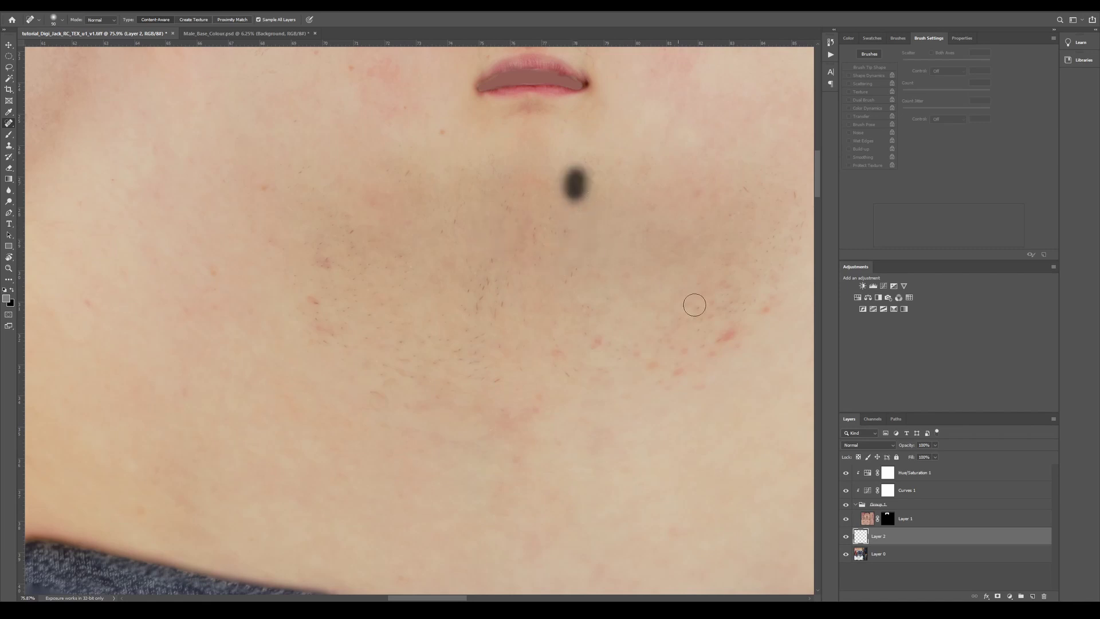
- Heal the brighter red spots on the neck's right side and the cluster of dark stubble hairs in its middle
{"action": "left_click", "coordinate": [723, 341]}
{"action": "left_click", "coordinate": [765, 299]}
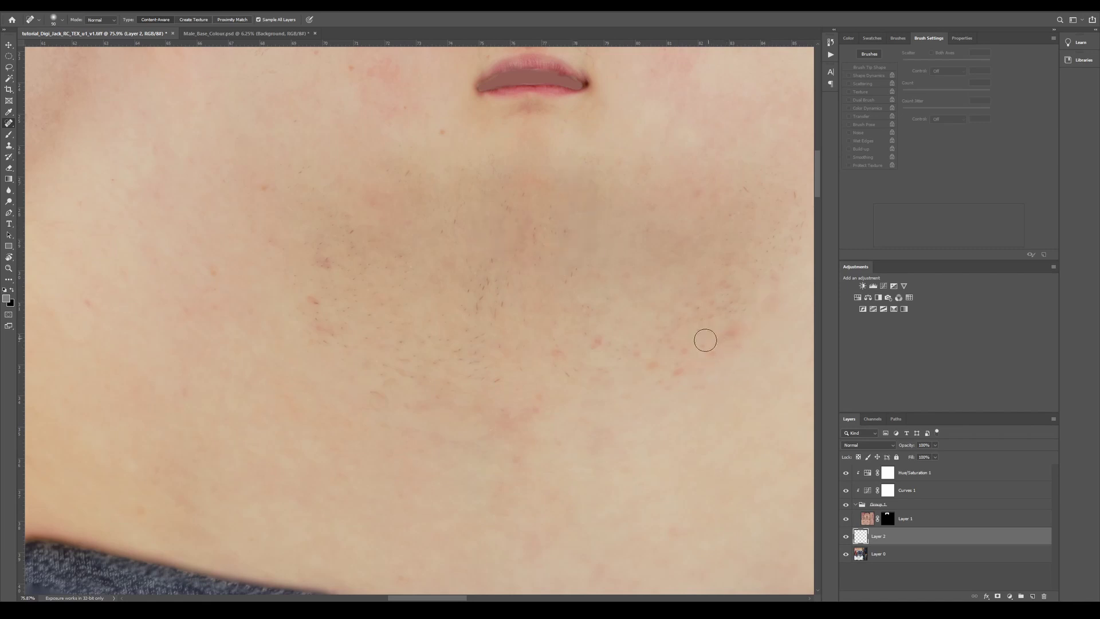
{"action": "left_click", "coordinate": [645, 344]}
{"action": "left_click", "coordinate": [474, 308]}
{"action": "left_click", "coordinate": [499, 304]}
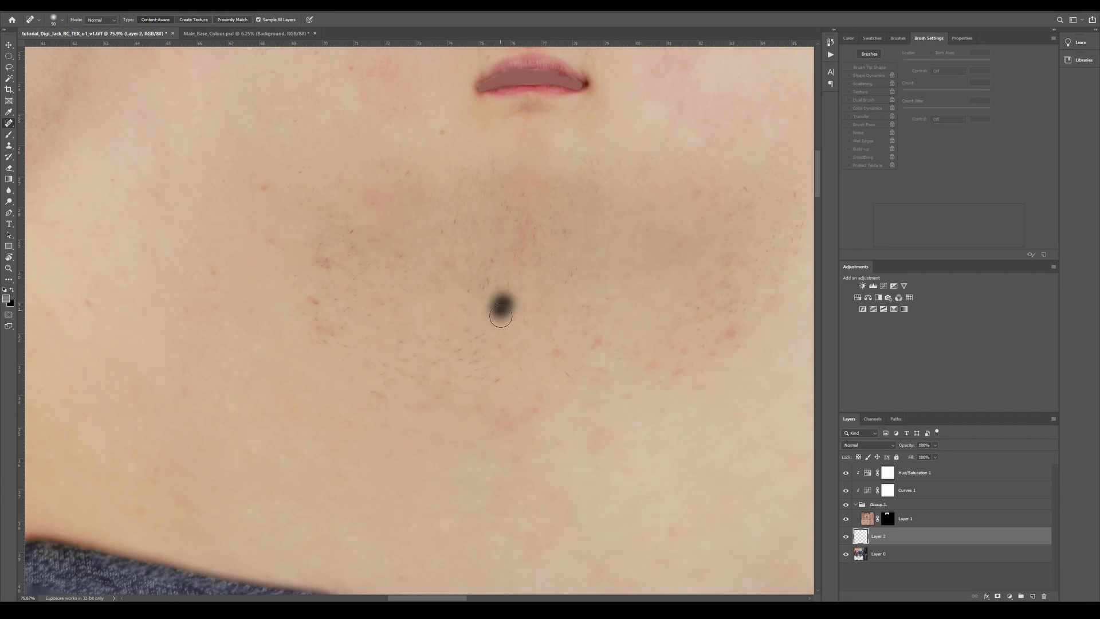
{"action": "left_click_drag", "start_coordinate": [490, 310], "coordinate": [488, 330]}
{"action": "left_click", "coordinate": [488, 378]}
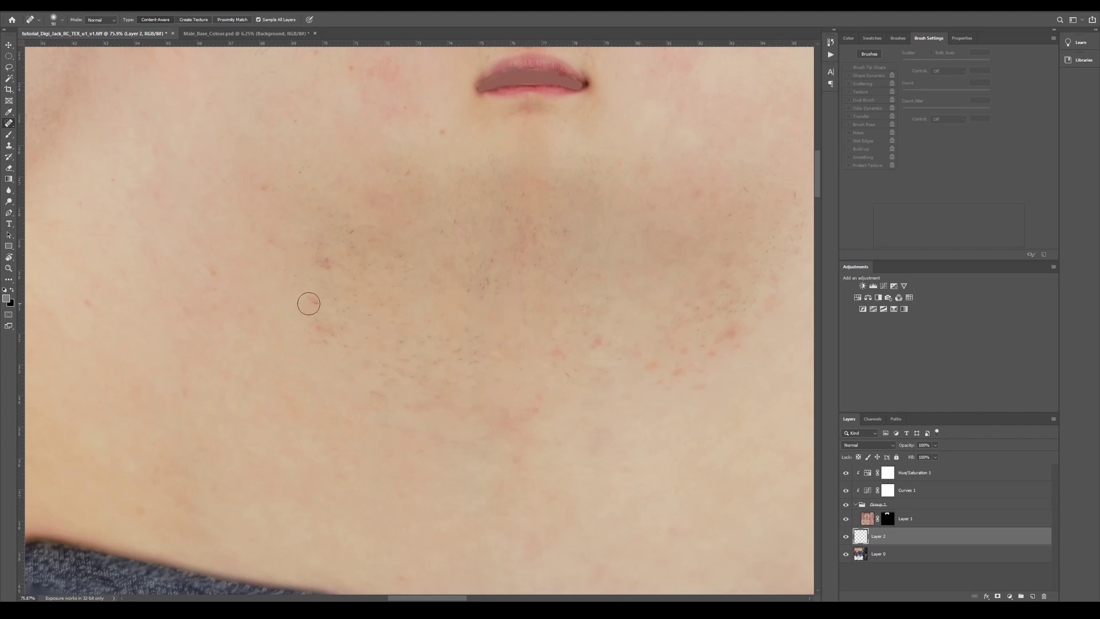
- Heal the blemishes up the neck's left side and the small dark hairs just right of its centre
{"action": "left_click", "coordinate": [304, 300]}
{"action": "left_click", "coordinate": [323, 264]}
{"action": "left_click", "coordinate": [352, 229]}
{"action": "left_click", "coordinate": [407, 171]}
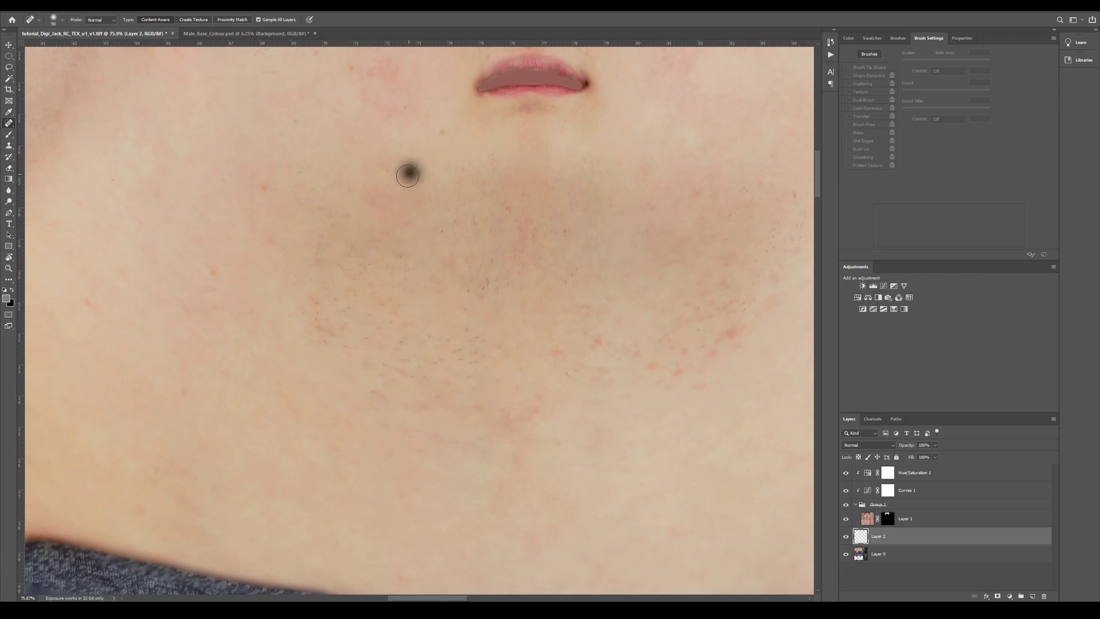
{"action": "left_click", "coordinate": [580, 267]}
{"action": "left_click", "coordinate": [569, 276]}
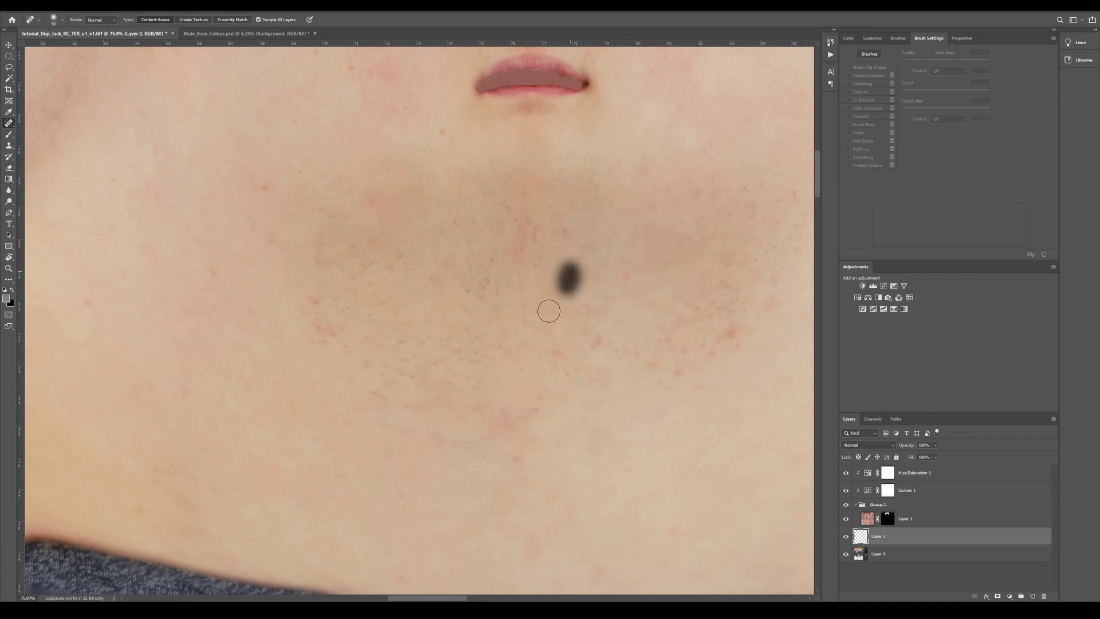
- Heal the stubble hairs and red marks across the neck's lower middle and one spot near the right jawline
{"action": "left_click_drag", "start_coordinate": [449, 350], "coordinate": [479, 340]}
{"action": "left_click", "coordinate": [475, 353]}
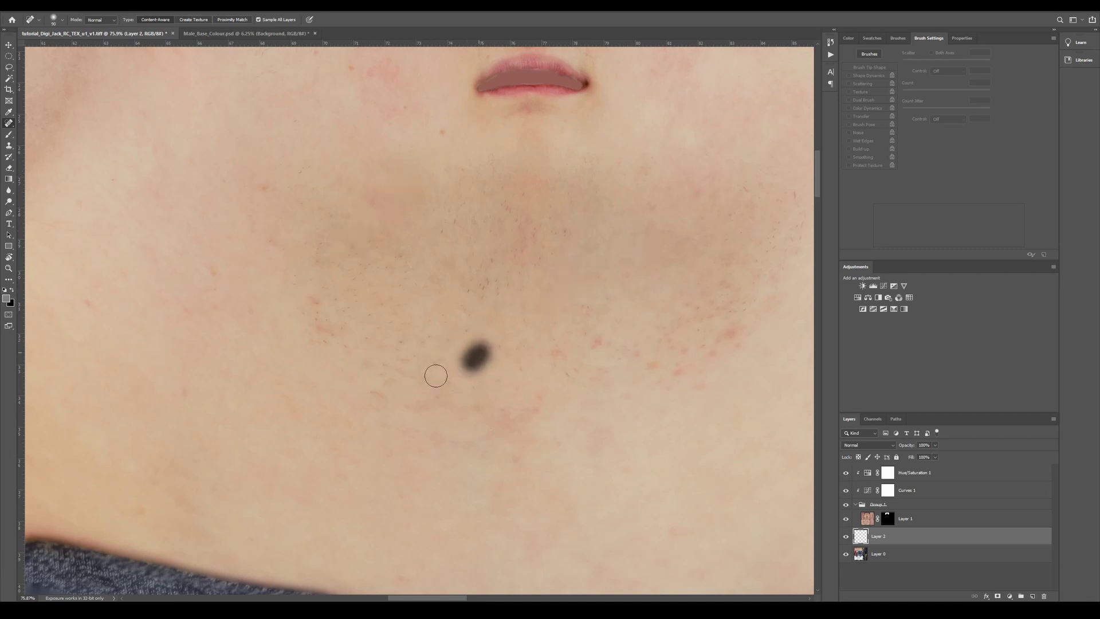
{"action": "left_click", "coordinate": [562, 360]}
{"action": "left_click", "coordinate": [572, 378]}
{"action": "left_click", "coordinate": [595, 338]}
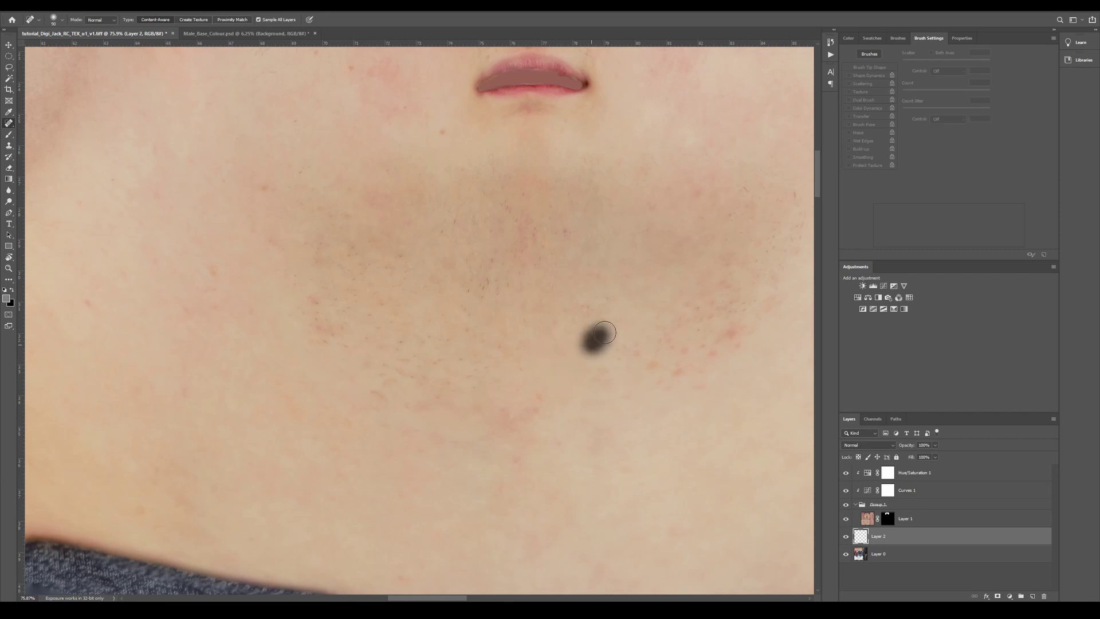
{"action": "left_click_drag", "start_coordinate": [651, 305], "coordinate": [445, 340]}
{"action": "left_click", "coordinate": [539, 232]}
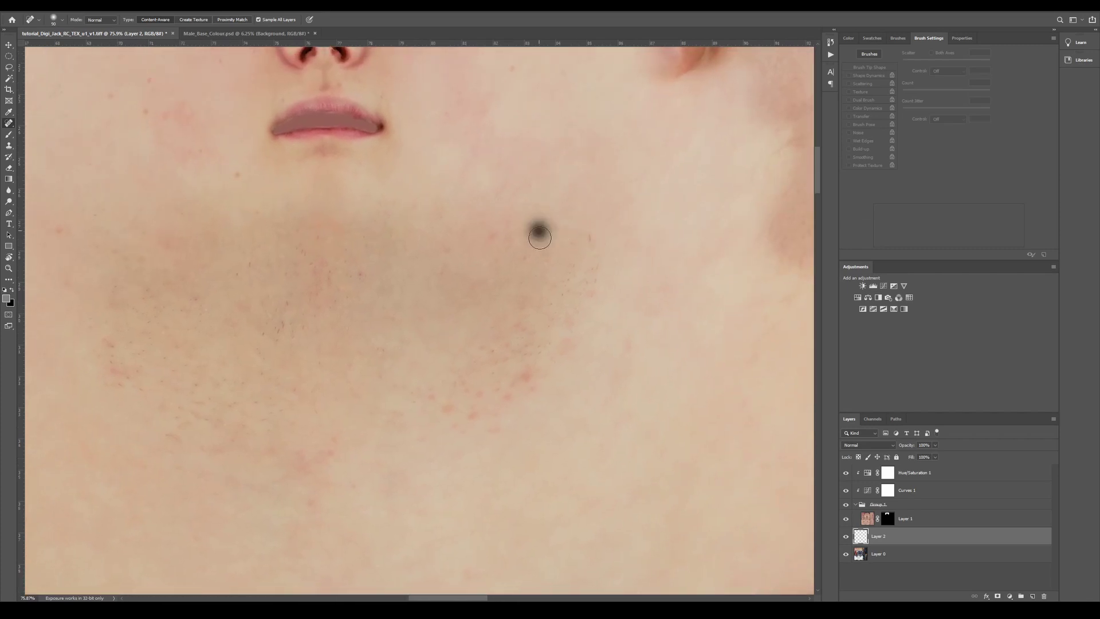
- Target Layer 1's mask with the Brush, changing its opacity, enlarging it to 300 px and raising Scatter to 74%
{"action": "mouse_move", "coordinate": [586, 231]}
{"action": "left_mouse_down"}
{"action": "mouse_move", "coordinate": [590, 249]}
{"action": "mouse_move", "coordinate": [377, 359]}
{"action": "left_mouse_up"}
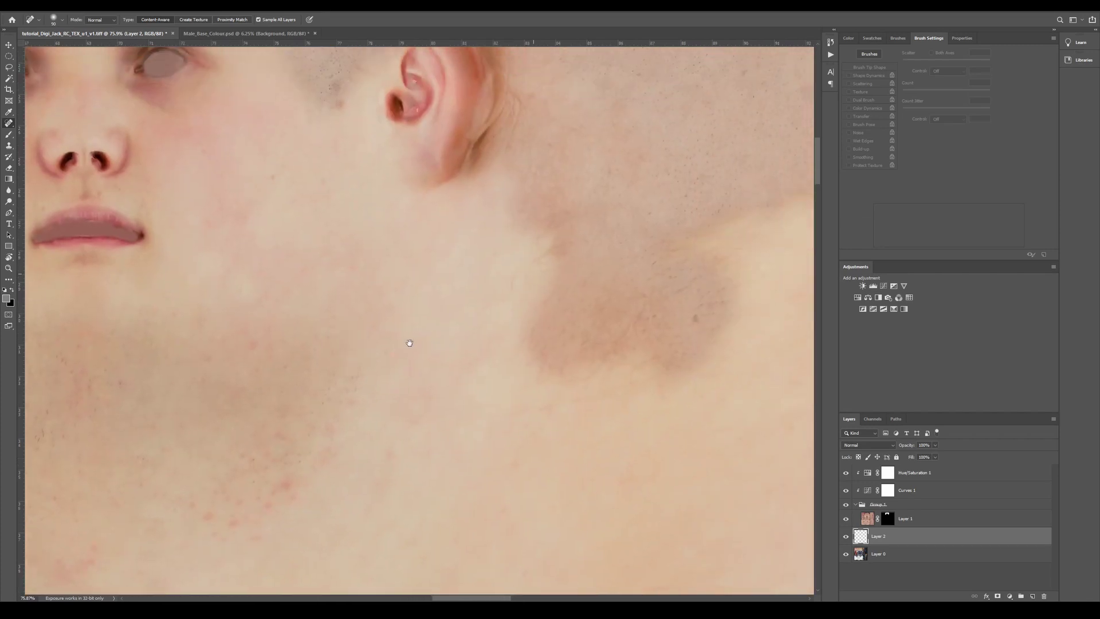
{"action": "left_click", "coordinate": [876, 504]}
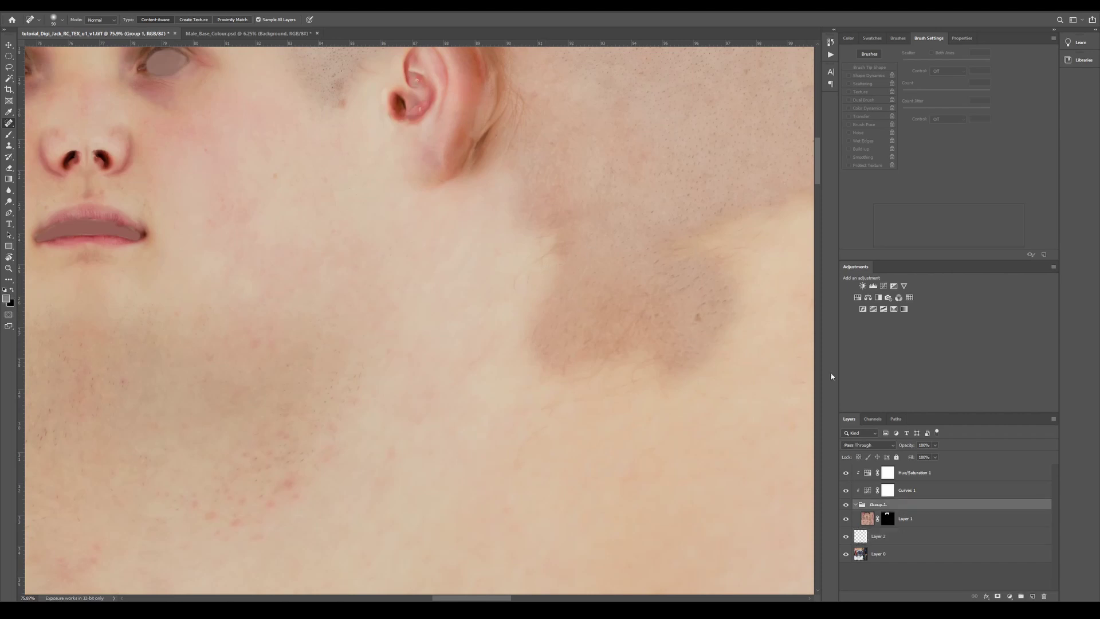
{"action": "left_click", "coordinate": [886, 519]}
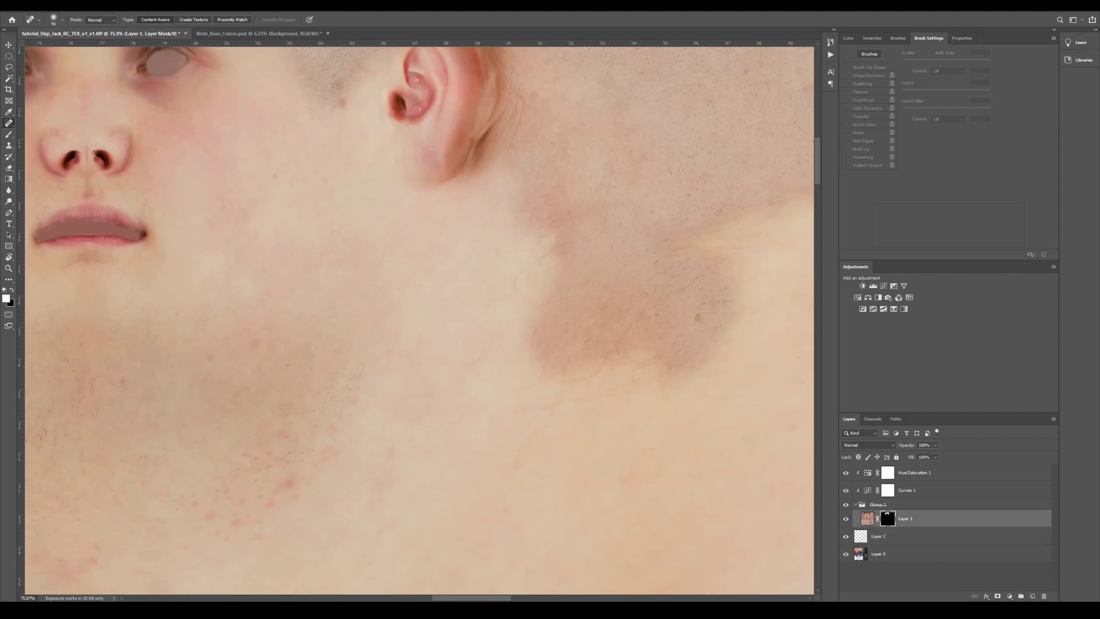
{"action": "key", "text": "b"}
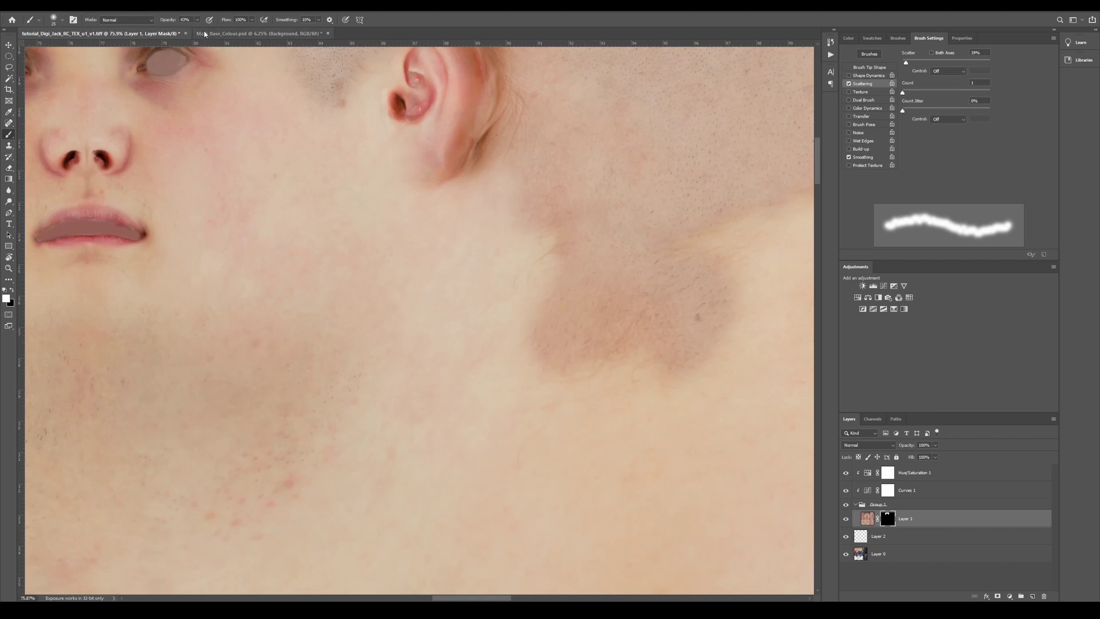
{"action": "left_click_drag", "start_coordinate": [166, 20], "coordinate": [169, 20]}
{"action": "key", "text": "bracketright"}
{"action": "key", "text": "bracketright"}
{"action": "key", "text": "bracketright"}
{"action": "key", "text": "bracketright"}
{"action": "key", "text": "bracketright"}
{"action": "key", "text": "bracketright"}
{"action": "key", "text": "bracketright"}
{"action": "key", "text": "bracketright"}
{"action": "key", "text": "bracketright"}
{"action": "key", "text": "bracketright"}
{"action": "key", "text": "bracketright"}
{"action": "key", "text": "bracketright"}
{"action": "key", "text": "bracketright"}
{"action": "key", "text": "bracketright"}
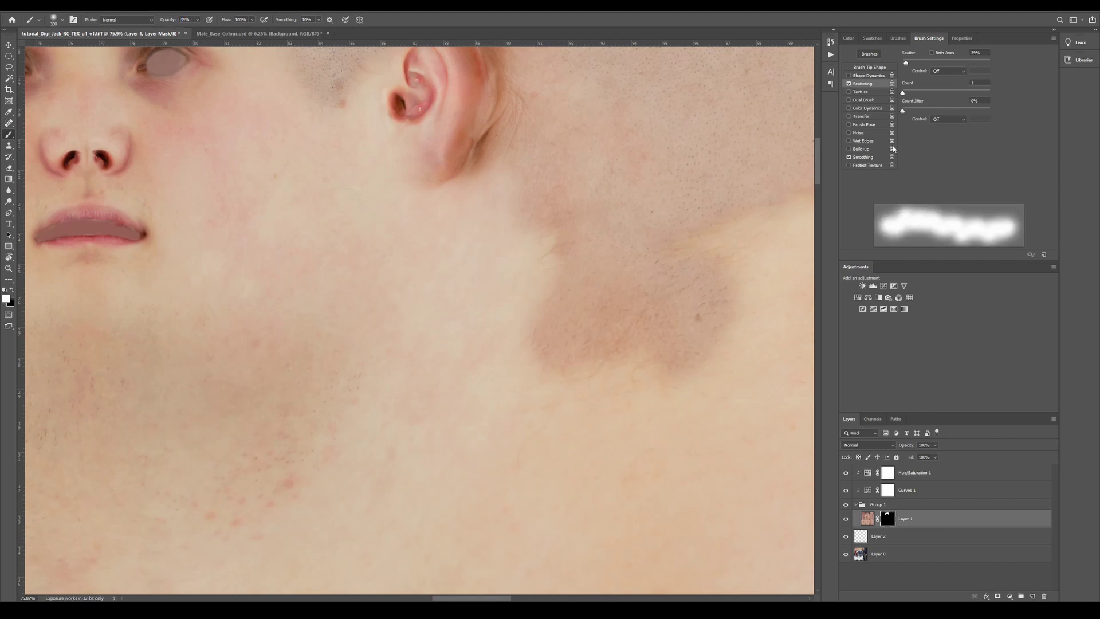
{"action": "left_click_drag", "start_coordinate": [905, 63], "coordinate": [909, 63]}
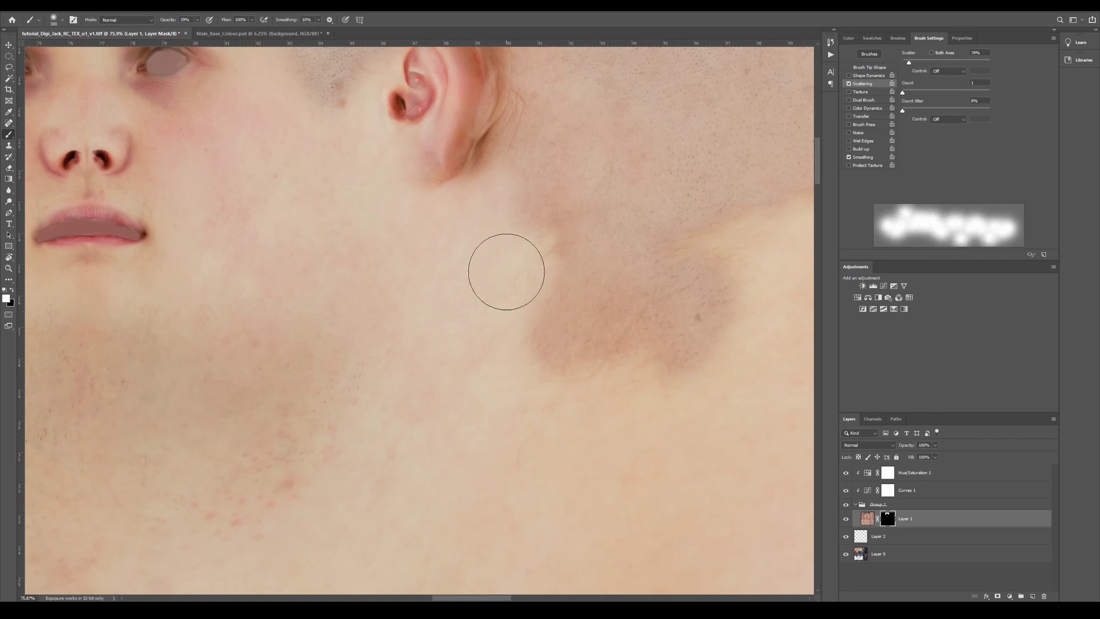
- Blend Layer 1 over the edges of the brown neck patch below the right ear and along the nape hairline with white mask strokes
{"action": "mouse_move", "coordinate": [534, 358]}
{"action": "left_mouse_down"}
{"action": "mouse_move", "coordinate": [567, 346]}
{"action": "mouse_move", "coordinate": [636, 425]}
{"action": "mouse_move", "coordinate": [690, 361]}
{"action": "mouse_move", "coordinate": [695, 267]}
{"action": "mouse_move", "coordinate": [753, 208]}
{"action": "mouse_move", "coordinate": [658, 344]}
{"action": "mouse_move", "coordinate": [643, 424]}
{"action": "mouse_move", "coordinate": [746, 328]}
{"action": "left_mouse_up"}
{"action": "mouse_move", "coordinate": [708, 247]}
{"action": "left_mouse_down"}
{"action": "mouse_move", "coordinate": [507, 358]}
{"action": "mouse_move", "coordinate": [497, 375]}
{"action": "left_mouse_up"}
{"action": "left_click_drag", "start_coordinate": [681, 280], "coordinate": [638, 351]}
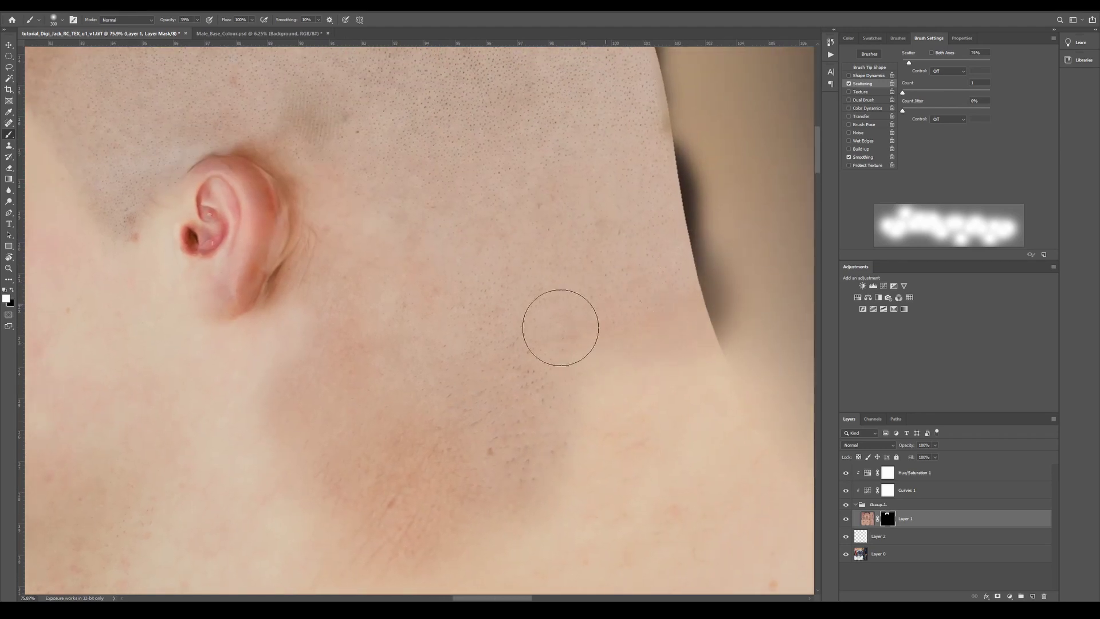
- Rework the forehead hairline on Layer 1's mask, painting black to expose the scan and white to blend the scalp skin back in
{"action": "mouse_move", "coordinate": [540, 243]}
{"action": "left_mouse_down"}
{"action": "mouse_move", "coordinate": [560, 326]}
{"action": "mouse_move", "coordinate": [582, 343]}
{"action": "mouse_move", "coordinate": [686, 166]}
{"action": "left_mouse_up"}
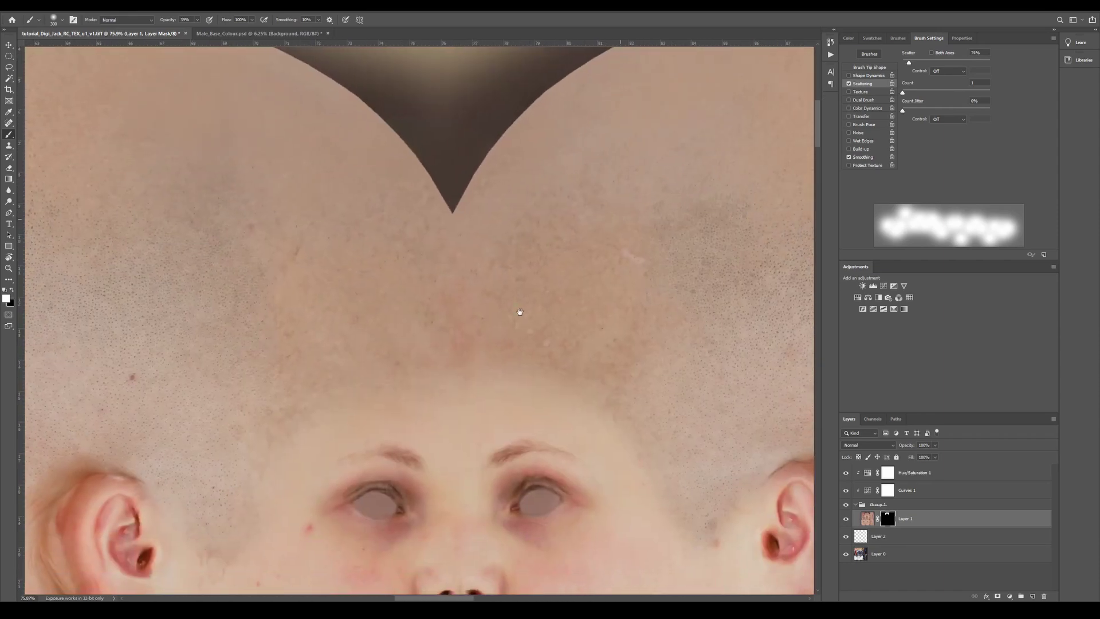
{"action": "key", "text": "c"}
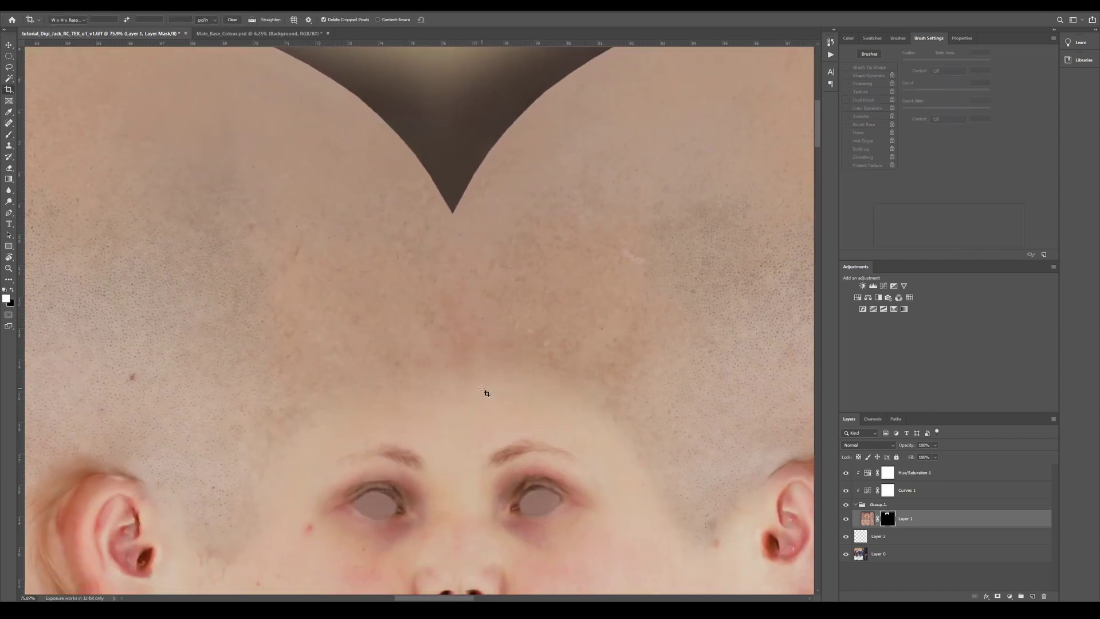
{"action": "key", "text": "b"}
{"action": "key", "text": "x"}
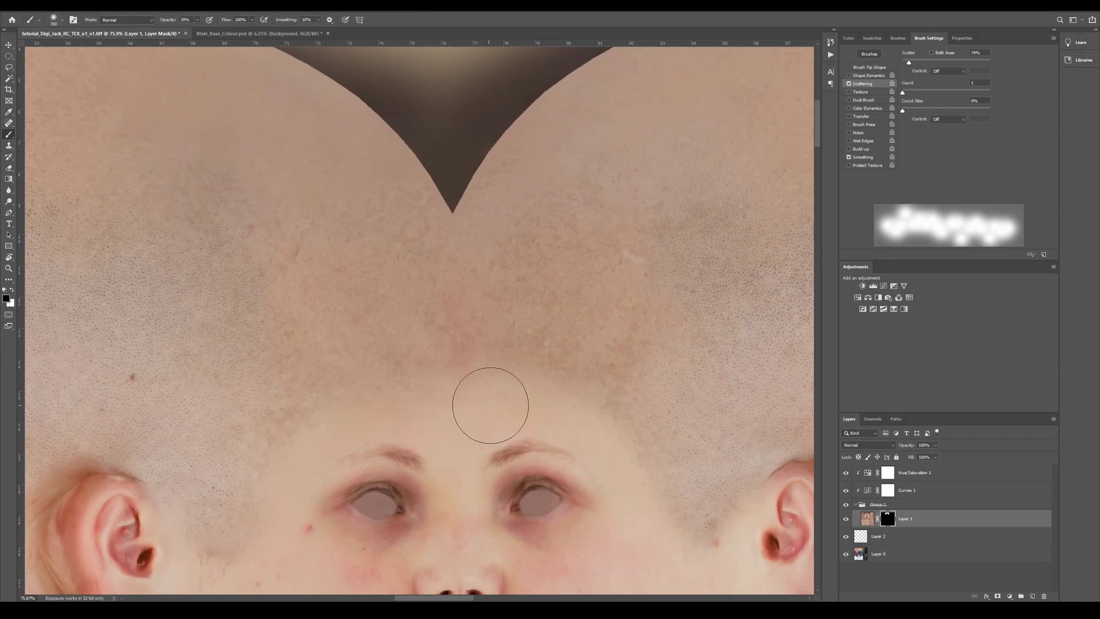
{"action": "mouse_move", "coordinate": [489, 395]}
{"action": "left_mouse_down"}
{"action": "mouse_move", "coordinate": [412, 387]}
{"action": "mouse_move", "coordinate": [336, 412]}
{"action": "mouse_move", "coordinate": [414, 373]}
{"action": "mouse_move", "coordinate": [397, 383]}
{"action": "mouse_move", "coordinate": [639, 413]}
{"action": "mouse_move", "coordinate": [682, 446]}
{"action": "mouse_move", "coordinate": [648, 481]}
{"action": "mouse_move", "coordinate": [596, 362]}
{"action": "mouse_move", "coordinate": [667, 410]}
{"action": "mouse_move", "coordinate": [663, 371]}
{"action": "mouse_move", "coordinate": [628, 368]}
{"action": "mouse_move", "coordinate": [603, 339]}
{"action": "mouse_move", "coordinate": [462, 297]}
{"action": "left_mouse_up"}
{"action": "key", "text": "x"}
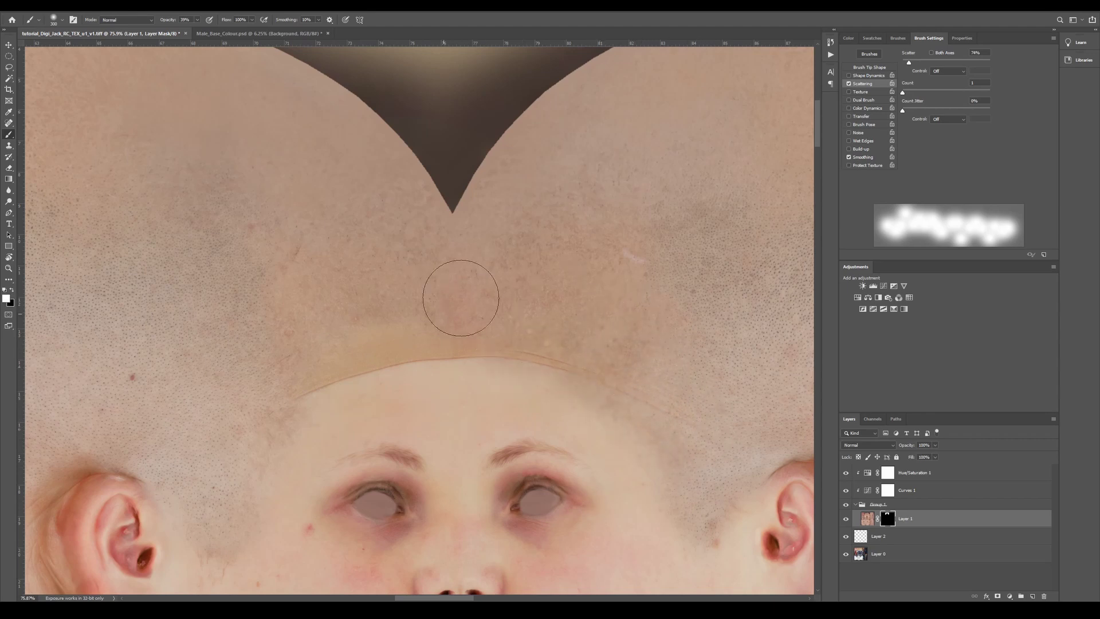
{"action": "mouse_move", "coordinate": [292, 334]}
{"action": "left_mouse_down"}
{"action": "mouse_move", "coordinate": [275, 363]}
{"action": "mouse_move", "coordinate": [329, 311]}
{"action": "mouse_move", "coordinate": [327, 338]}
{"action": "mouse_move", "coordinate": [290, 364]}
{"action": "mouse_move", "coordinate": [415, 311]}
{"action": "mouse_move", "coordinate": [559, 319]}
{"action": "mouse_move", "coordinate": [581, 337]}
{"action": "mouse_move", "coordinate": [513, 312]}
{"action": "mouse_move", "coordinate": [492, 328]}
{"action": "left_mouse_up"}
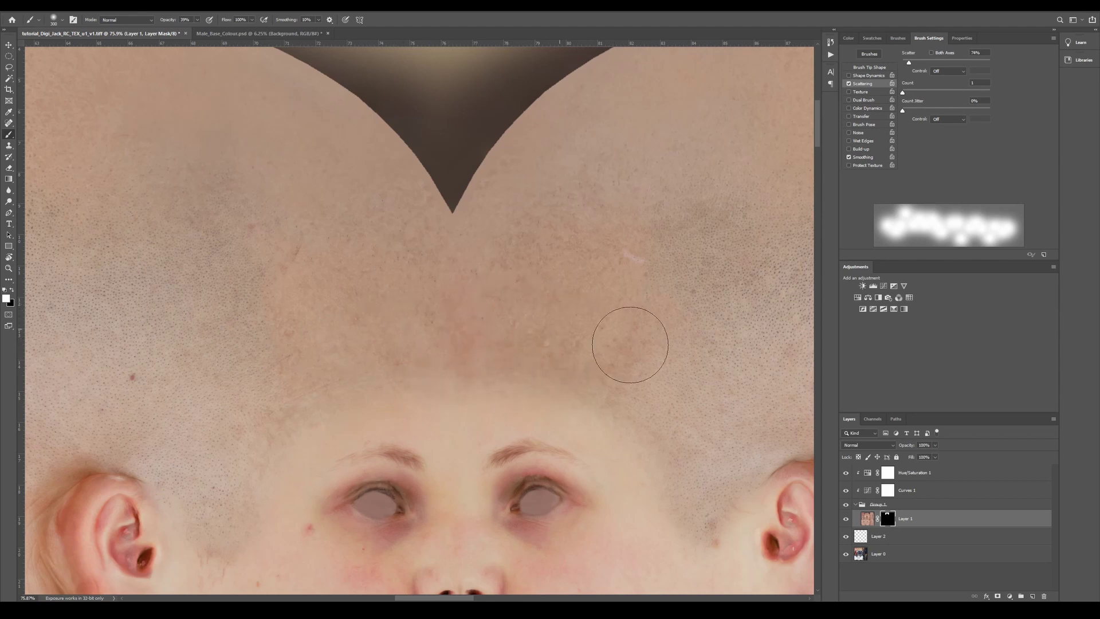
- Add a new empty layer and move it to the top of the layer stack, above Hue/Saturation 1
{"action": "left_click", "coordinate": [1028, 585]}
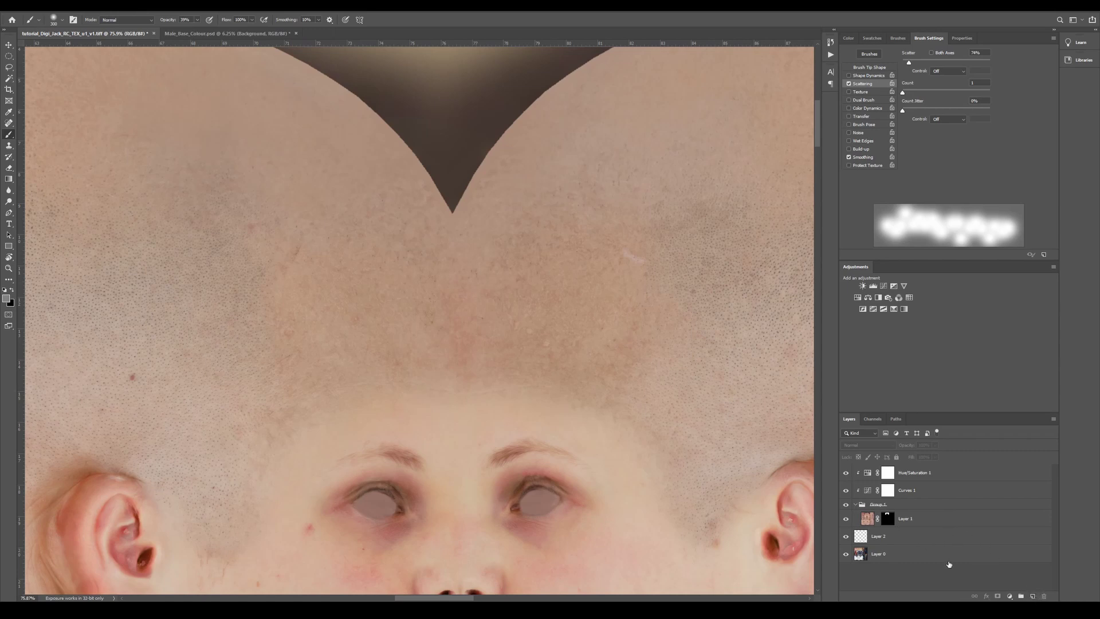
{"action": "left_click", "coordinate": [1031, 596]}
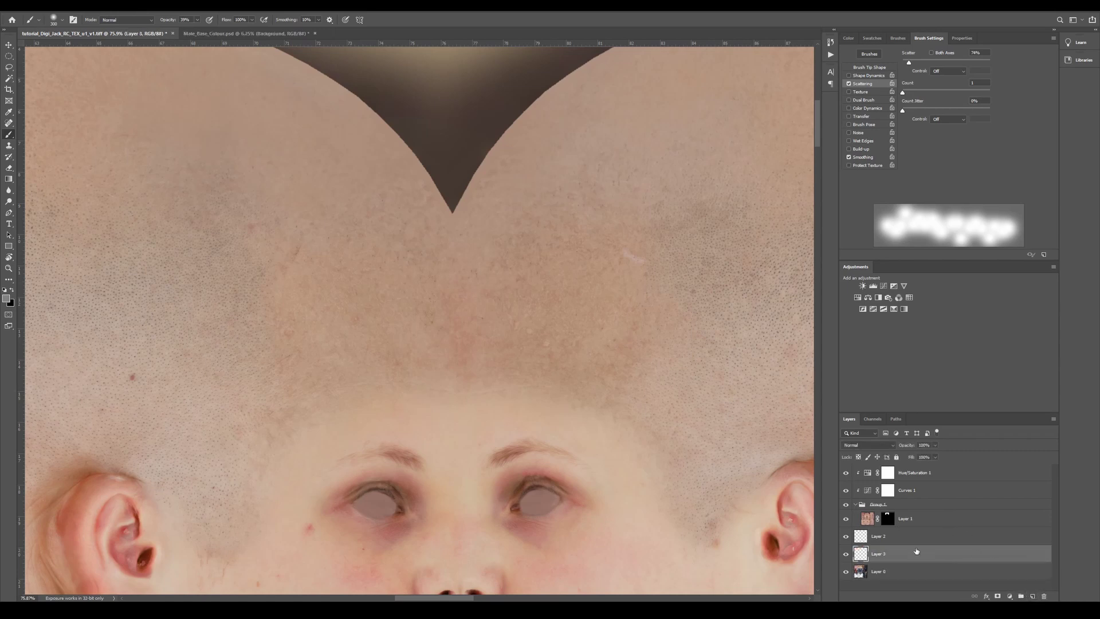
{"action": "left_click_drag", "start_coordinate": [905, 554], "coordinate": [919, 473]}
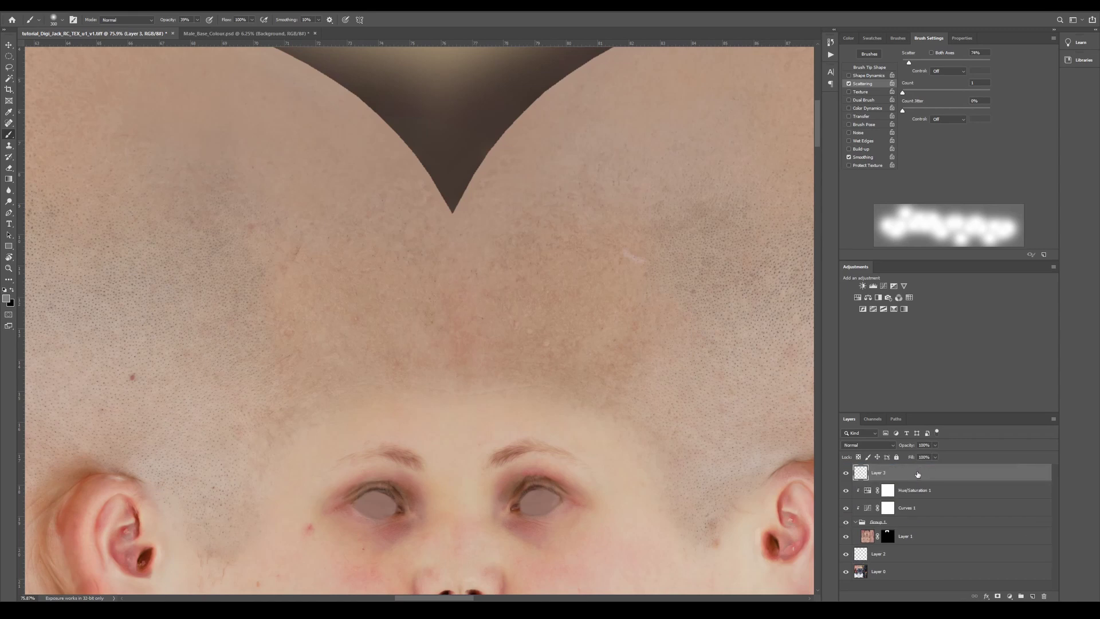
- Try to clone over the dark mole above the left ear with an enlarged Clone Stamp brush
{"action": "left_click", "coordinate": [9, 146]}
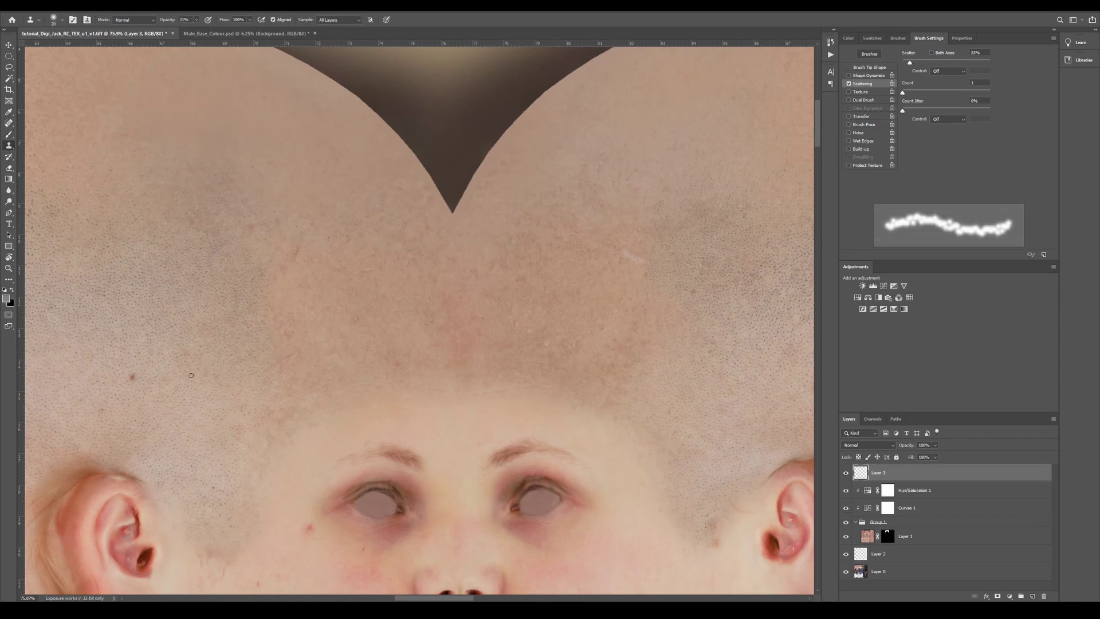
{"action": "key", "text": "]"}
{"action": "key", "text": "]"}
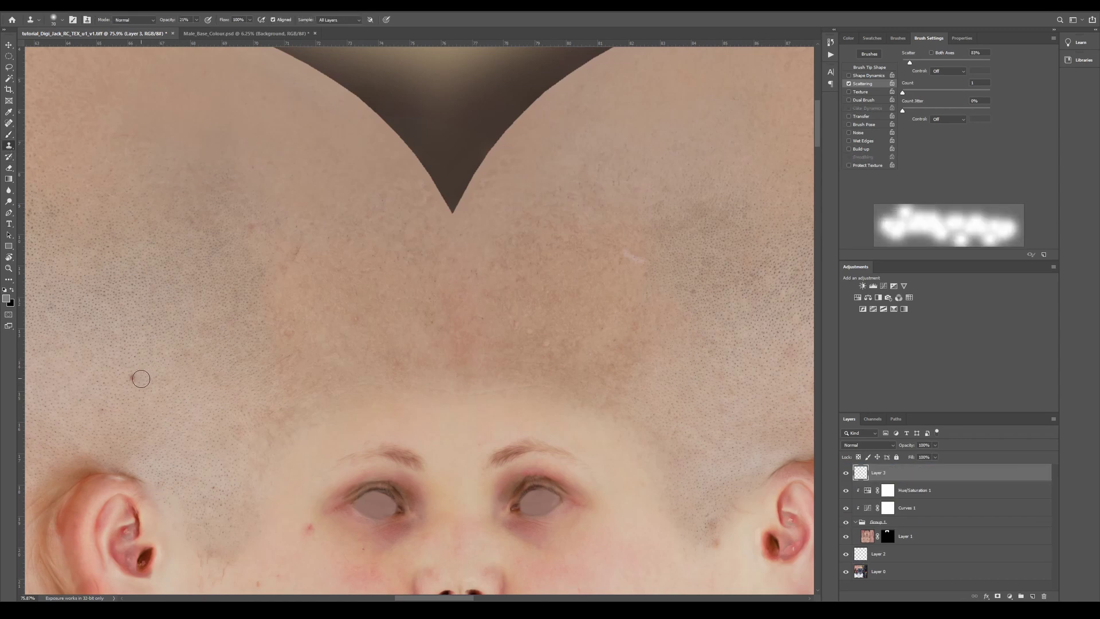
{"action": "key", "text": "]"}
{"action": "key", "text": "]"}
{"action": "left_click", "coordinate": [132, 382]}
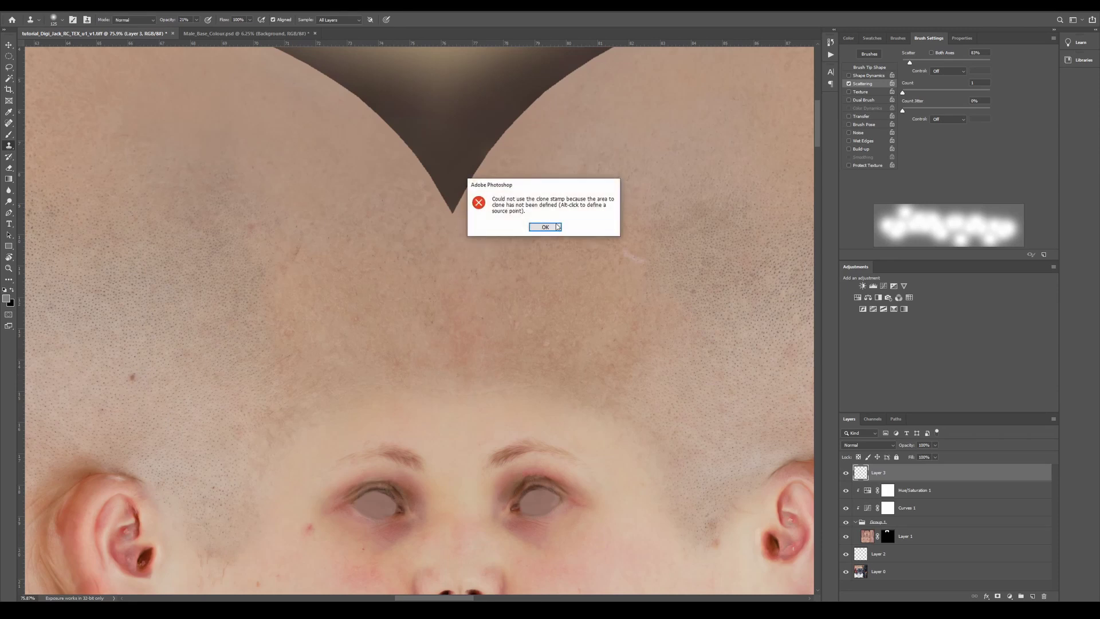
{"action": "left_click", "coordinate": [545, 227]}
{"action": "left_click", "coordinate": [46, 110]}
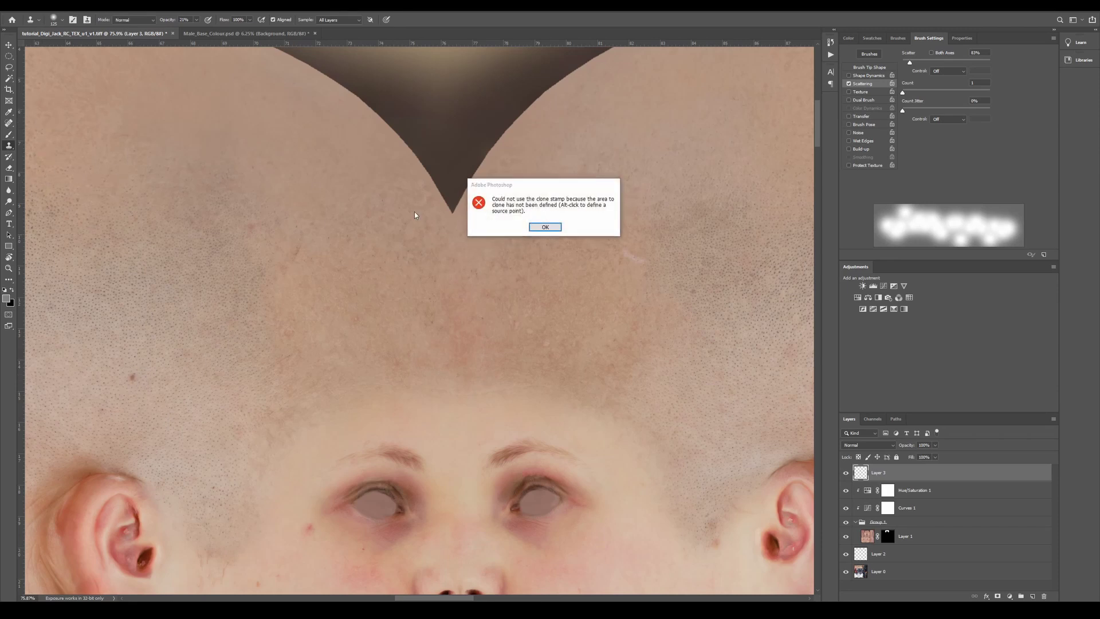
{"action": "key", "text": "Return"}
- Spot-heal the dark mole above the left ear and brush healing strokes along the forehead hairline
{"action": "left_click", "coordinate": [9, 123]}
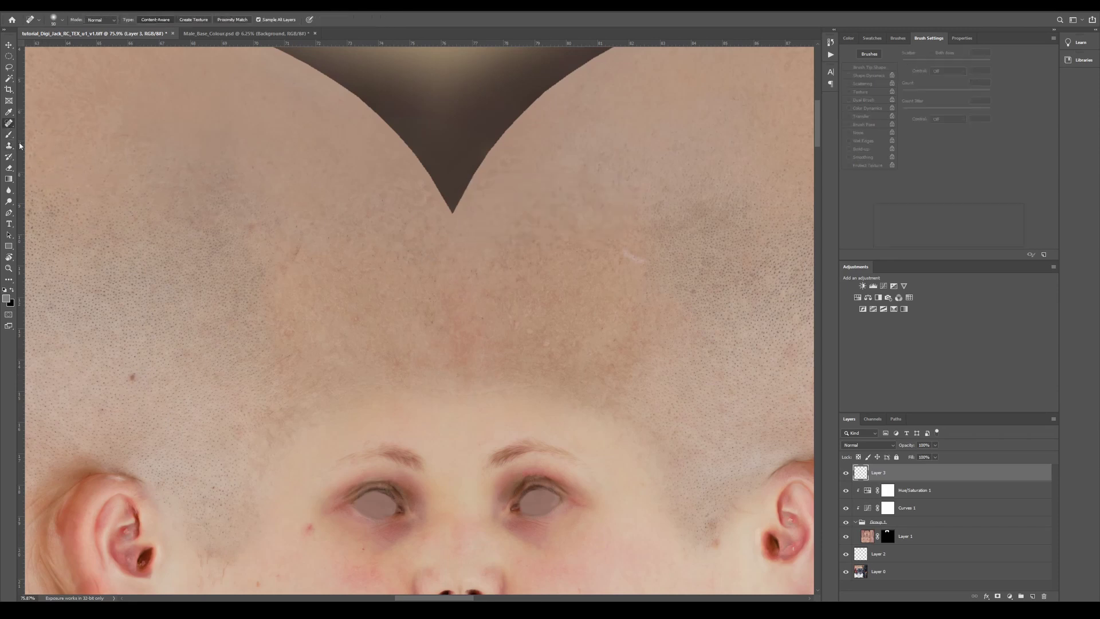
{"action": "left_click", "coordinate": [131, 376]}
{"action": "mouse_move", "coordinate": [338, 366]}
{"action": "left_mouse_down"}
{"action": "mouse_move", "coordinate": [320, 272]}
{"action": "mouse_move", "coordinate": [321, 282]}
{"action": "mouse_move", "coordinate": [407, 283]}
{"action": "mouse_move", "coordinate": [405, 298]}
{"action": "left_mouse_up"}
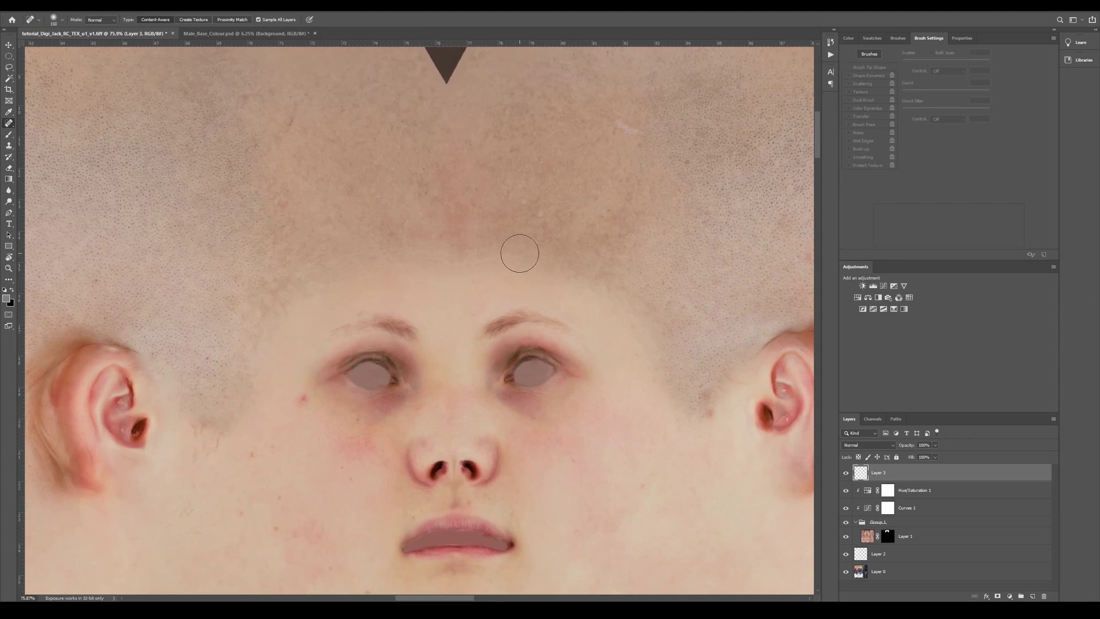
{"action": "left_click_drag", "start_coordinate": [520, 253], "coordinate": [362, 246]}
{"action": "key", "text": "bracketright"}
{"action": "left_click_drag", "start_coordinate": [393, 255], "coordinate": [519, 255]}
- Heal the sideburn stubble in front of both ears and the marks on the skin behind the left ear
{"action": "left_click_drag", "start_coordinate": [726, 437], "coordinate": [712, 391]}
{"action": "left_click_drag", "start_coordinate": [412, 411], "coordinate": [536, 331]}
{"action": "left_click_drag", "start_coordinate": [331, 271], "coordinate": [334, 303]}
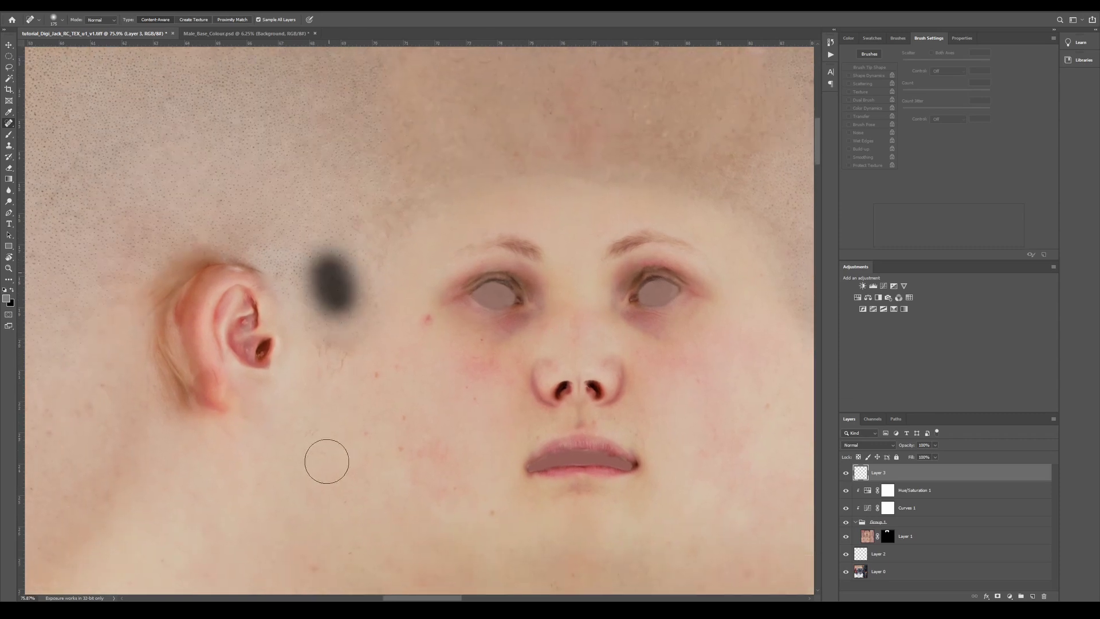
{"action": "mouse_move", "coordinate": [217, 404]}
{"action": "left_mouse_down"}
{"action": "mouse_move", "coordinate": [538, 246]}
{"action": "mouse_move", "coordinate": [513, 253]}
{"action": "left_mouse_up"}
{"action": "left_click_drag", "start_coordinate": [241, 348], "coordinate": [258, 330]}
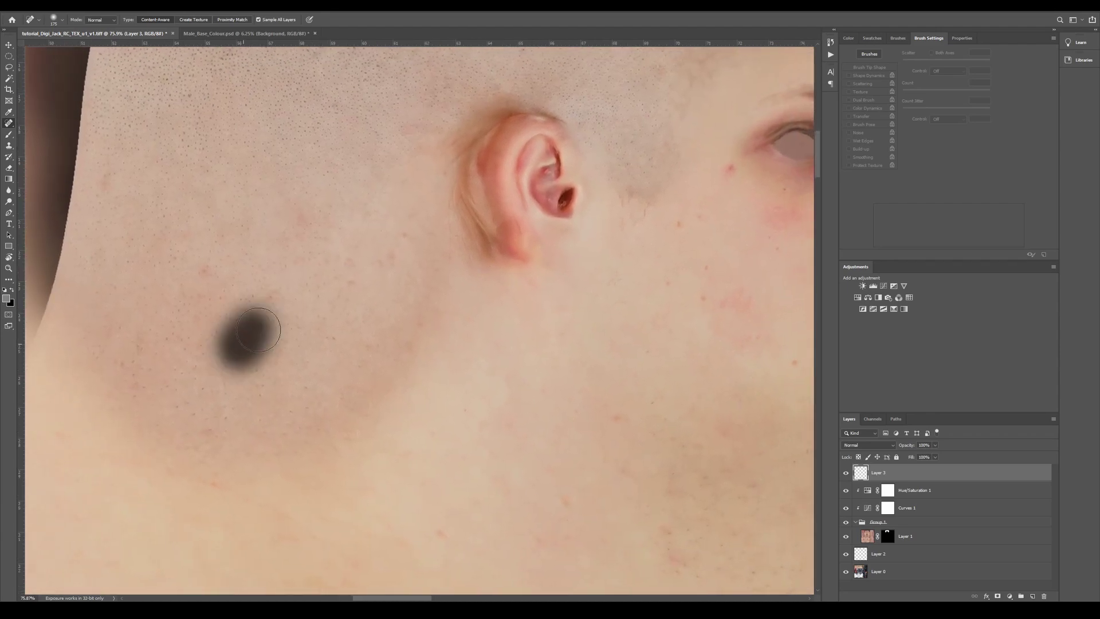
{"action": "left_click_drag", "start_coordinate": [309, 236], "coordinate": [234, 444]}
{"action": "left_click_drag", "start_coordinate": [307, 281], "coordinate": [218, 383]}
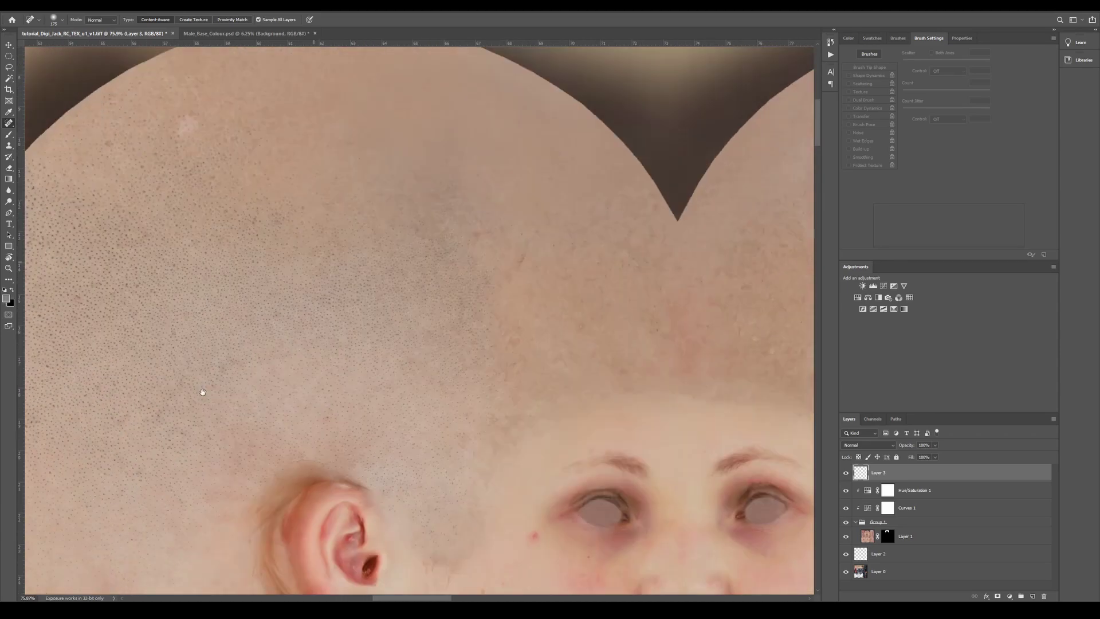
{"action": "mouse_move", "coordinate": [289, 388]}
{"action": "left_mouse_down"}
{"action": "mouse_move", "coordinate": [243, 395]}
{"action": "mouse_move", "coordinate": [437, 278]}
{"action": "mouse_move", "coordinate": [387, 290]}
{"action": "mouse_move", "coordinate": [417, 297]}
{"action": "mouse_move", "coordinate": [428, 204]}
{"action": "left_mouse_up"}
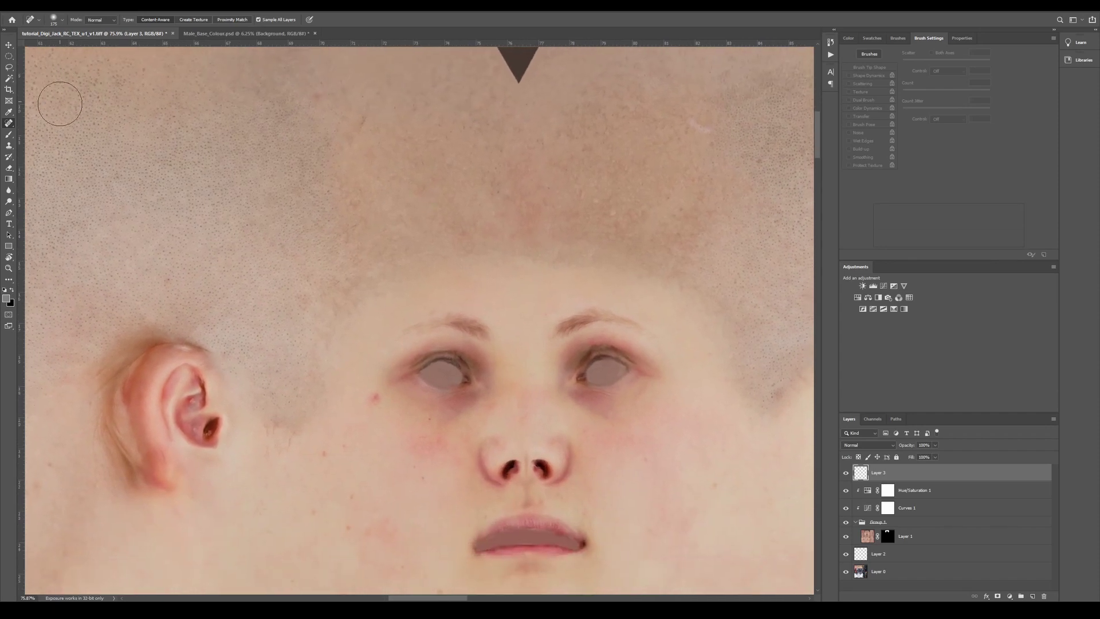
- Clone clean forehead skin up over the brown hairline edge with the Clone Stamp, evening out the middle of the forehead
{"action": "left_click", "coordinate": [8, 146]}
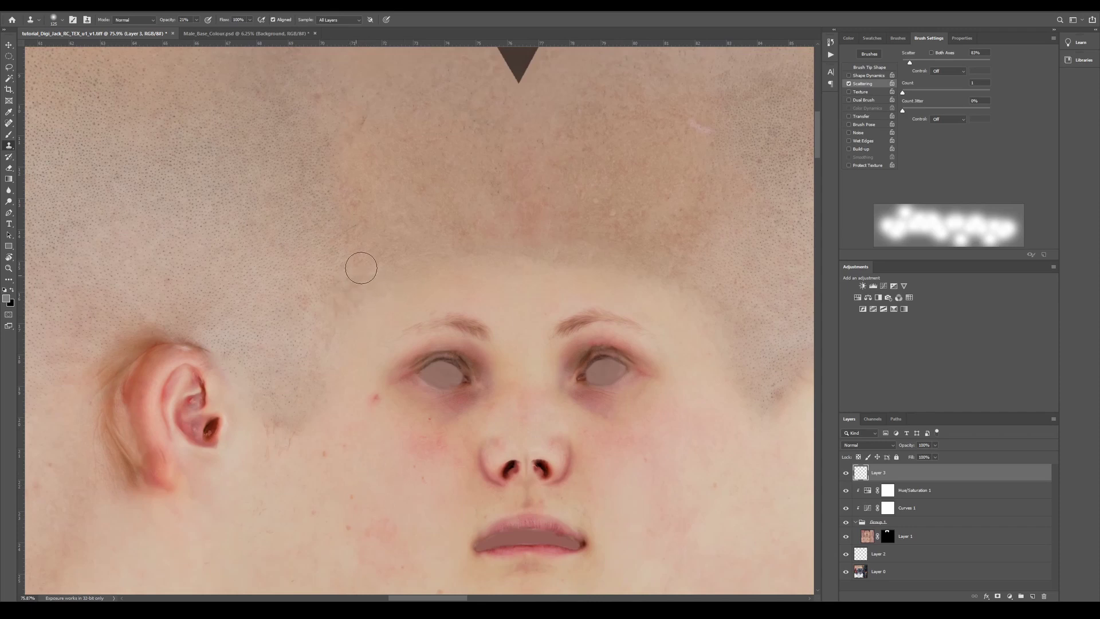
{"action": "left_click", "coordinate": [451, 249]}
{"action": "left_click", "coordinate": [444, 214]}
{"action": "mouse_move", "coordinate": [546, 244]}
{"action": "left_mouse_down"}
{"action": "mouse_move", "coordinate": [580, 235]}
{"action": "mouse_move", "coordinate": [587, 262]}
{"action": "mouse_move", "coordinate": [625, 240]}
{"action": "left_mouse_up"}
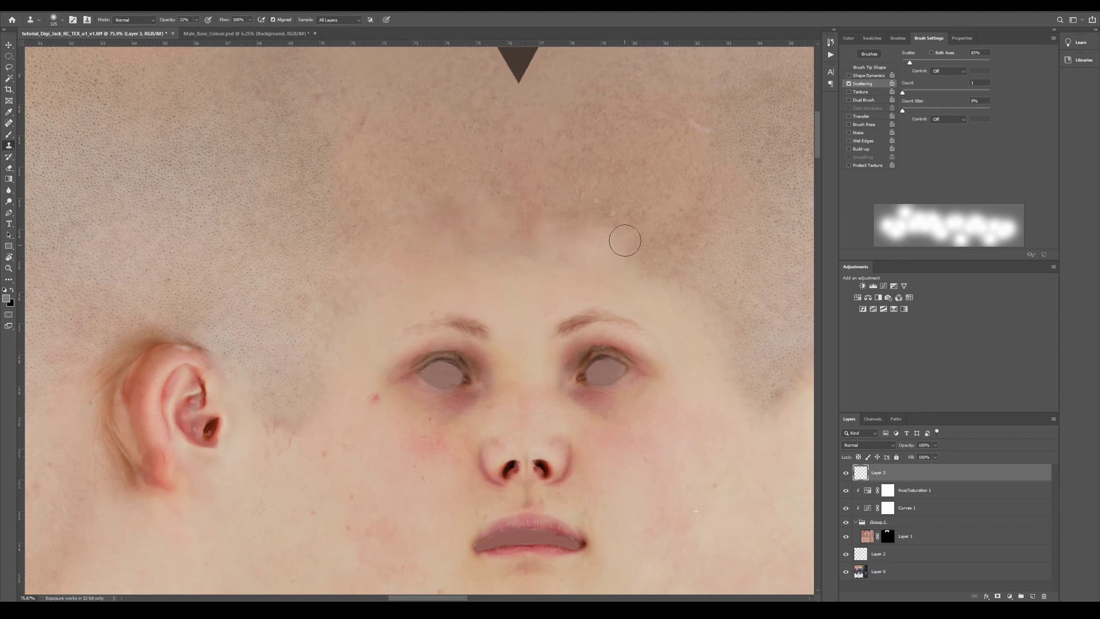
{"action": "left_click_drag", "start_coordinate": [538, 263], "coordinate": [542, 231]}
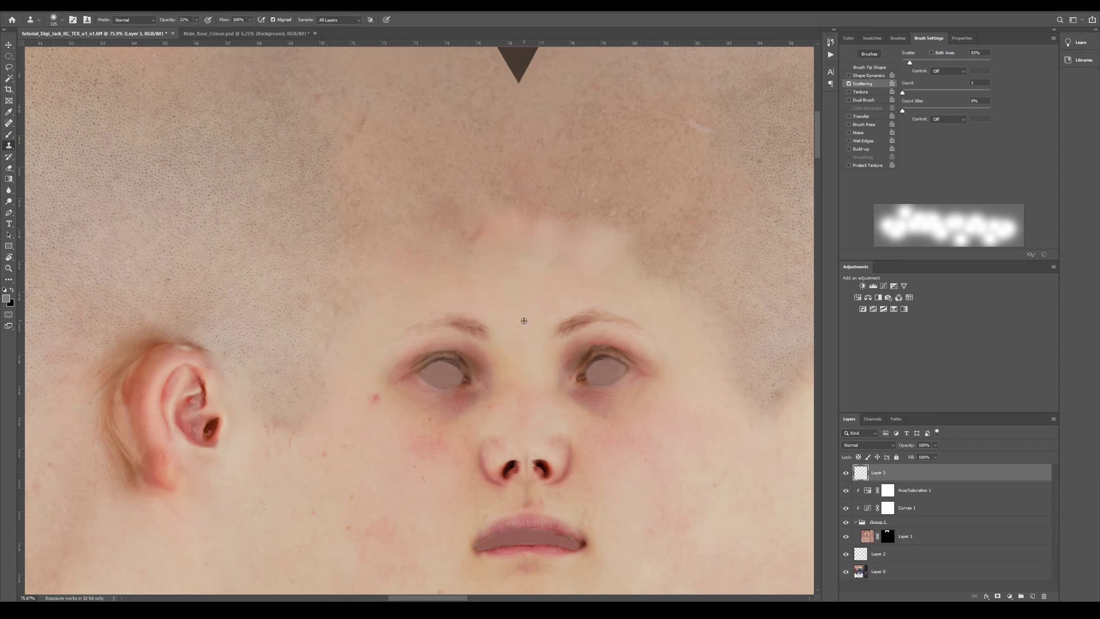
{"action": "mouse_move", "coordinate": [461, 238]}
{"action": "left_mouse_down"}
{"action": "mouse_move", "coordinate": [481, 212]}
{"action": "mouse_move", "coordinate": [439, 248]}
{"action": "mouse_move", "coordinate": [449, 256]}
{"action": "mouse_move", "coordinate": [425, 250]}
{"action": "left_mouse_up"}
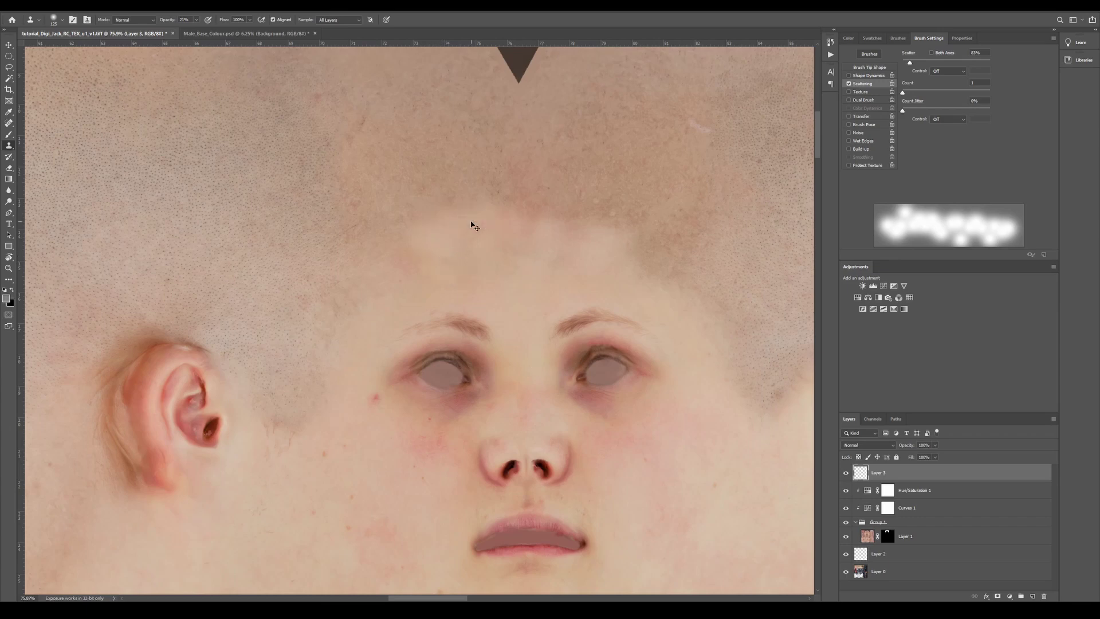
- Target Layer 1's mask with a white Brush at 67% opacity for work on the scanned hands
{"action": "key", "text": "ctrl+0"}
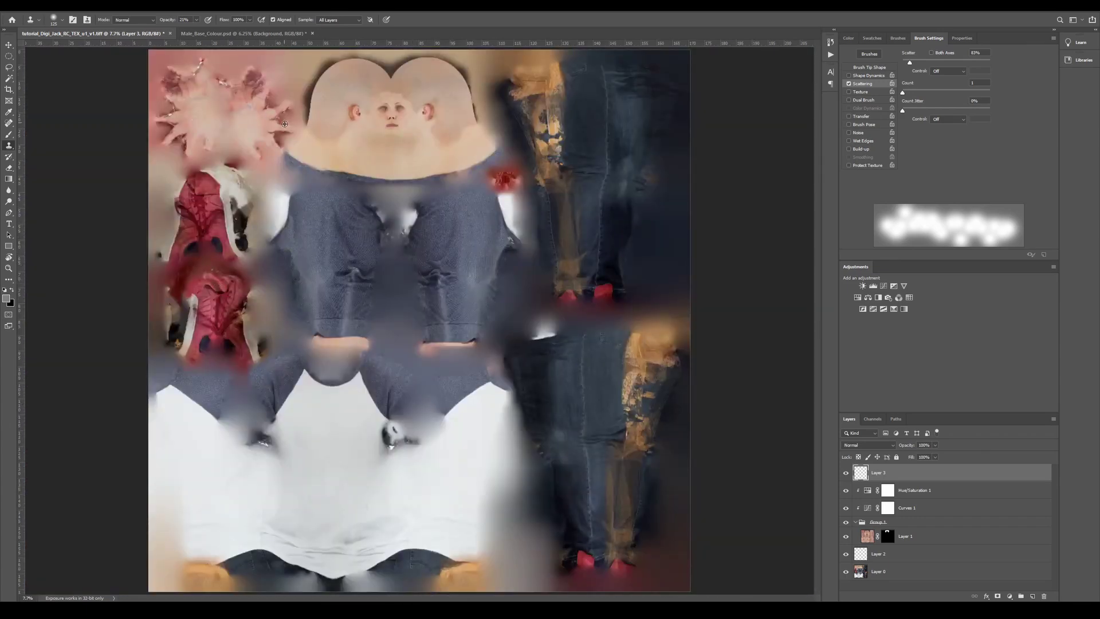
{"action": "scroll", "coordinate": [351, 54], "scroll_direction": "up", "scroll_amount": 4, "text": "alt"}
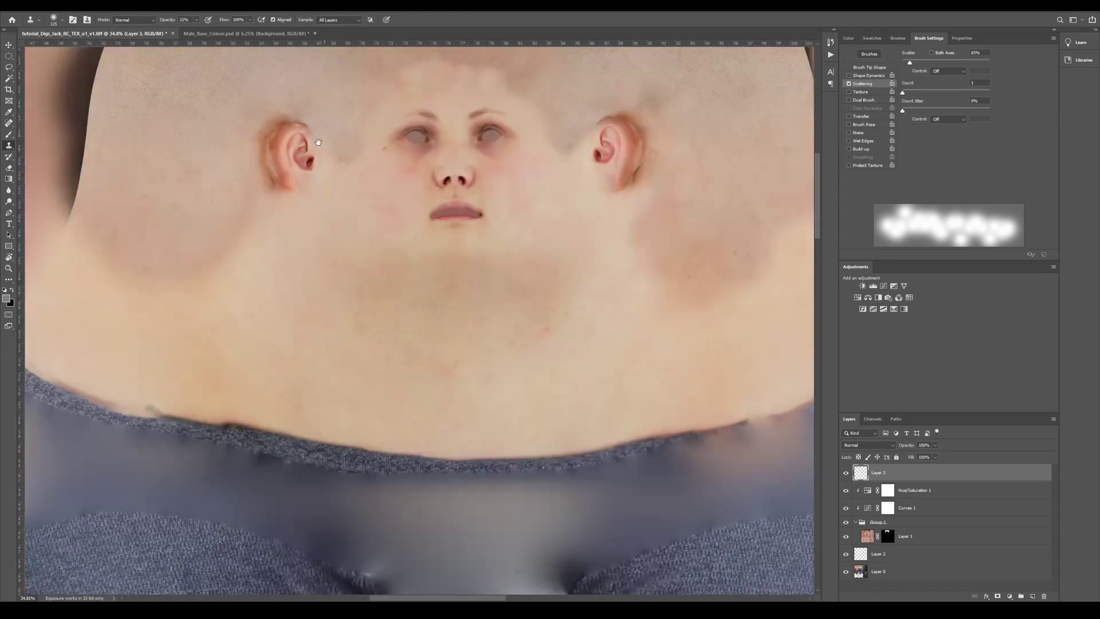
{"action": "left_click_drag", "start_coordinate": [52, 140], "coordinate": [601, 188]}
{"action": "left_click_drag", "start_coordinate": [650, 307], "coordinate": [738, 403]}
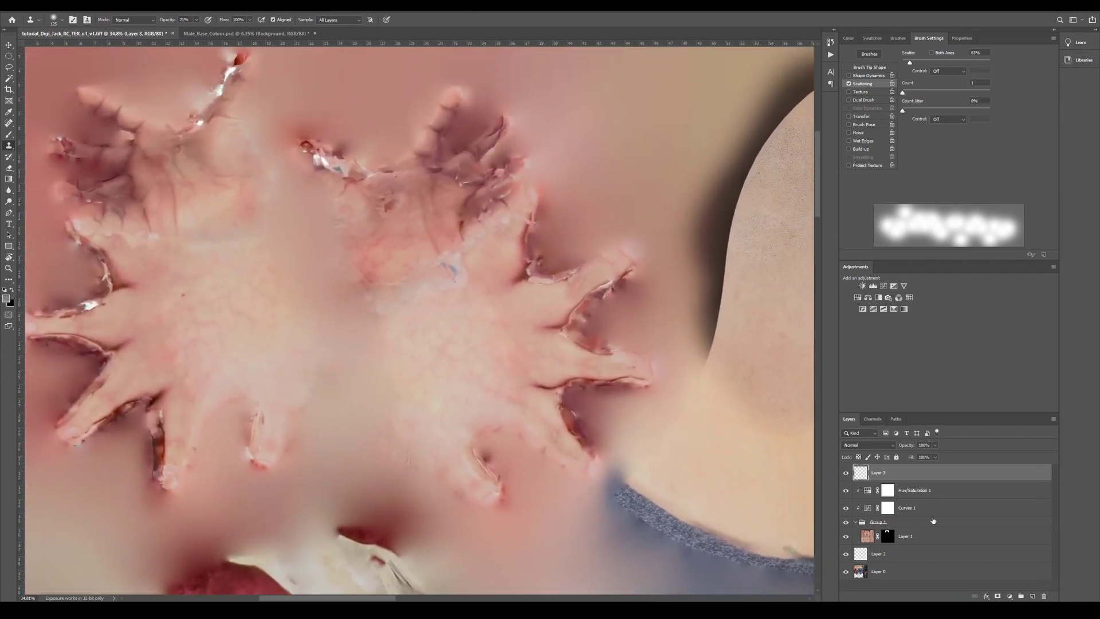
{"action": "left_click", "coordinate": [893, 538]}
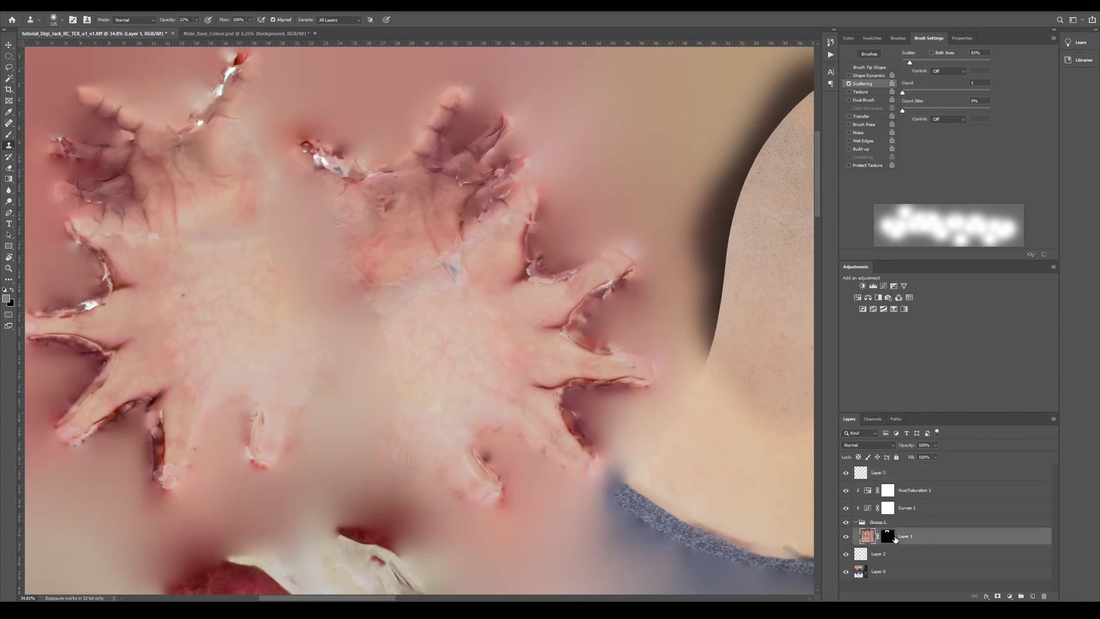
{"action": "key", "text": "b"}
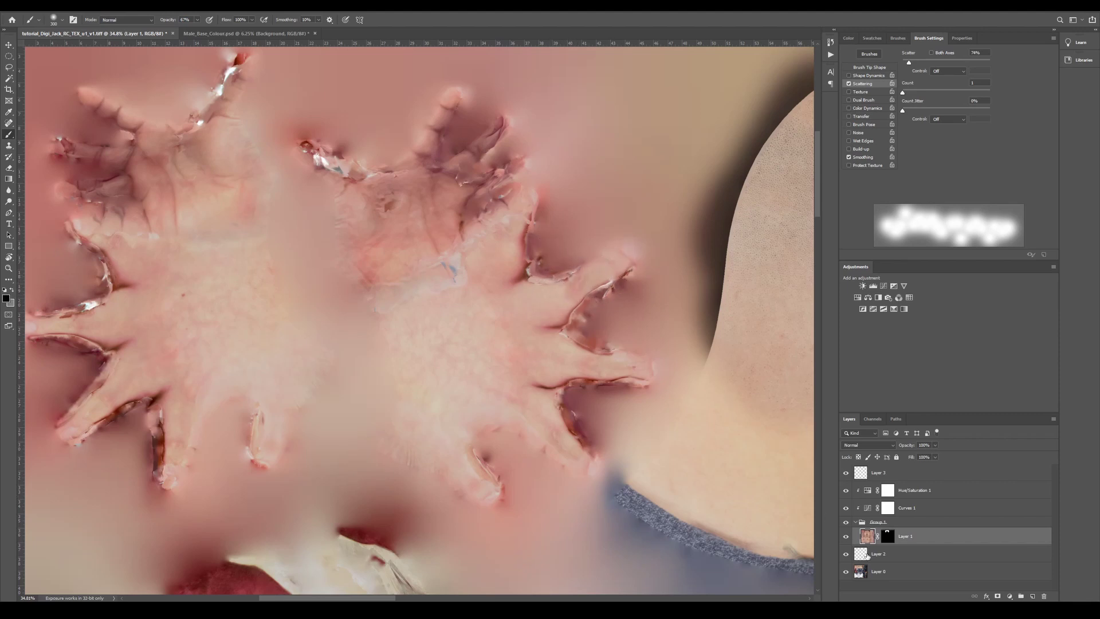
{"action": "left_click", "coordinate": [889, 536]}
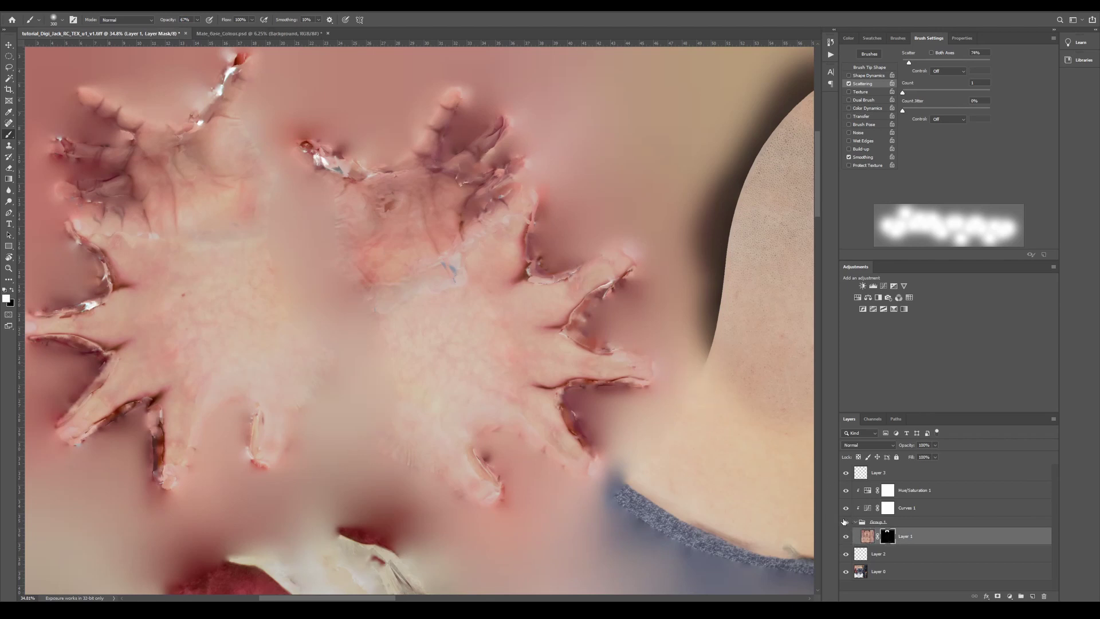
- Disable Layer 1's mask to inspect the base hands, undo the stray black stroke on the layer, and re-enable the mask
{"action": "left_click", "coordinate": [887, 537], "text": "shift"}
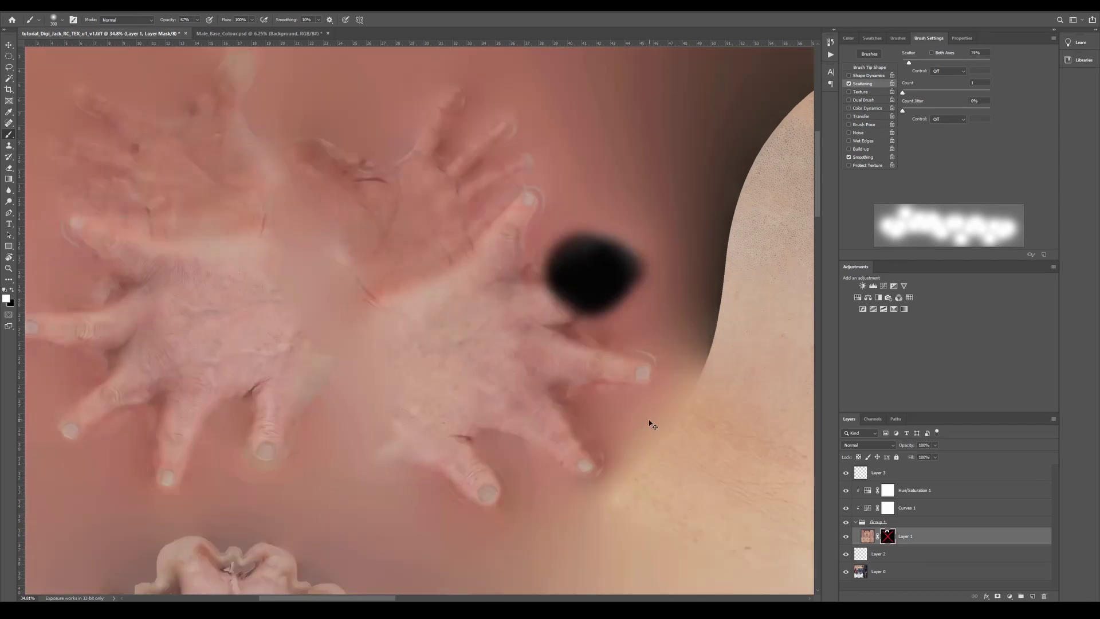
{"action": "key", "text": "ctrl+z"}
{"action": "left_click", "coordinate": [868, 530]}
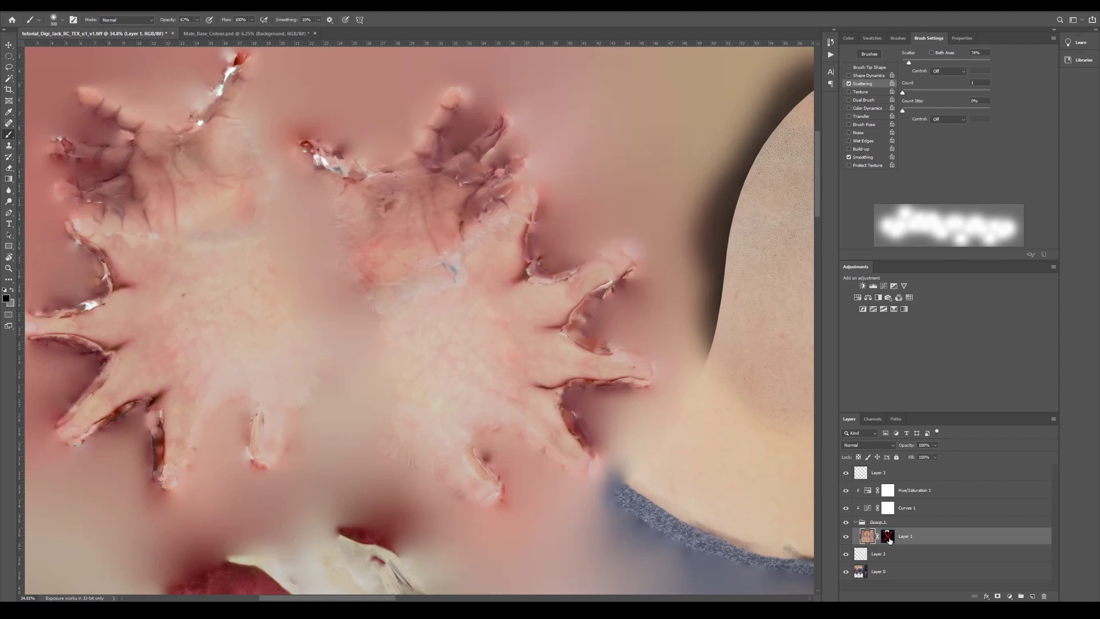
{"action": "left_click", "coordinate": [889, 539], "text": "shift"}
{"action": "left_click", "coordinate": [888, 536], "text": "shift"}
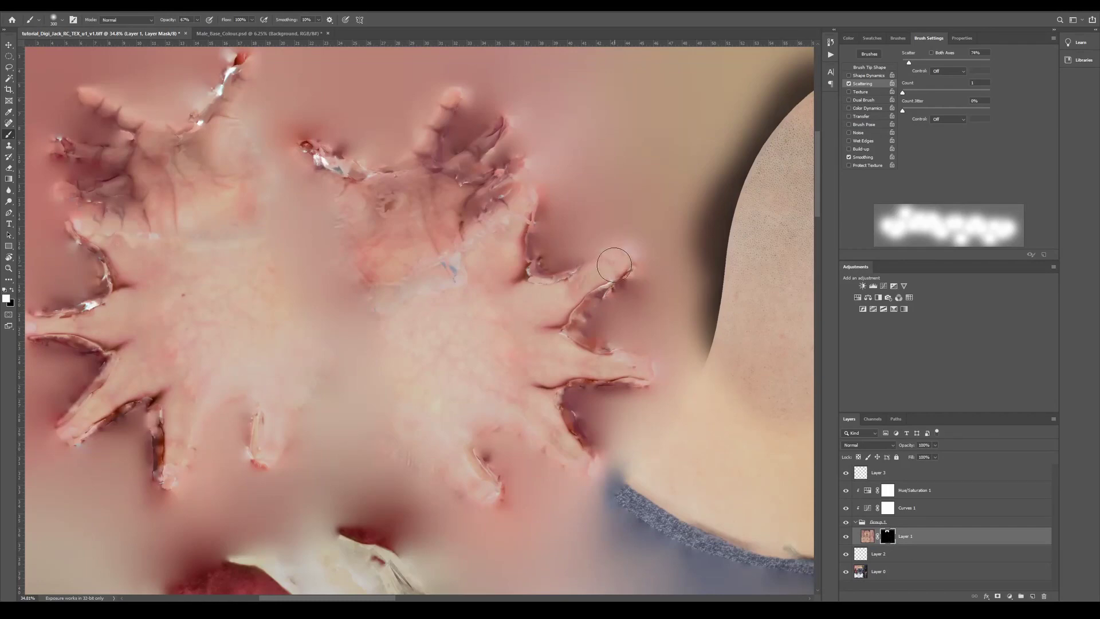
- Paint white on Layer 1's mask over the fingers of the hand nearest the head, replacing the torn scan edges with base skin
{"action": "key", "text": "ctrl+0"}
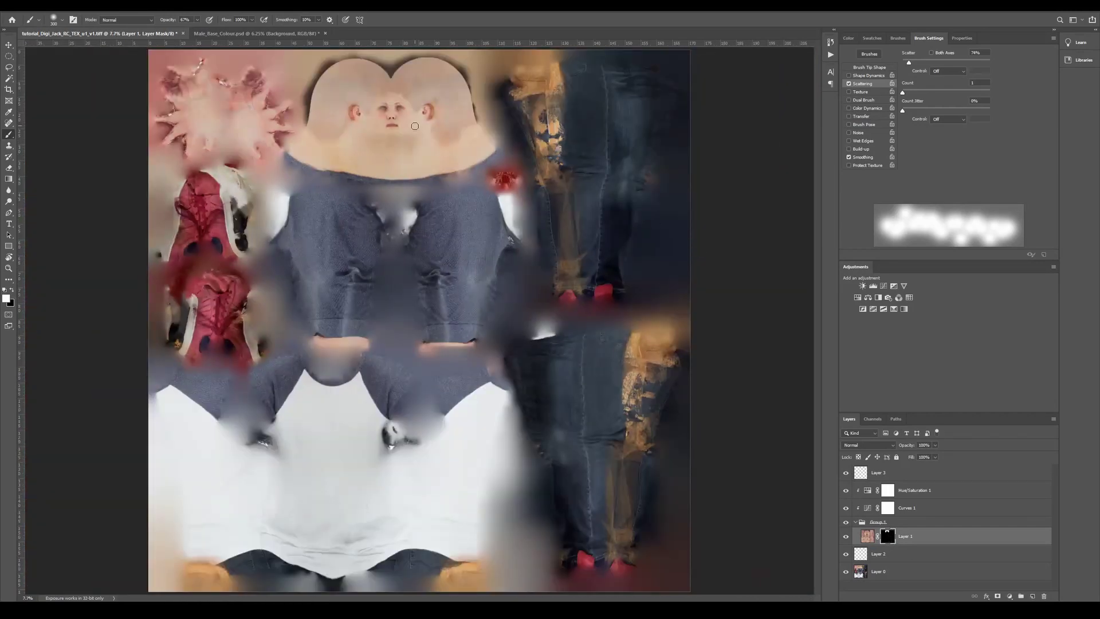
{"action": "scroll", "coordinate": [443, 187], "scroll_direction": "up", "scroll_amount": 8, "text": "alt"}
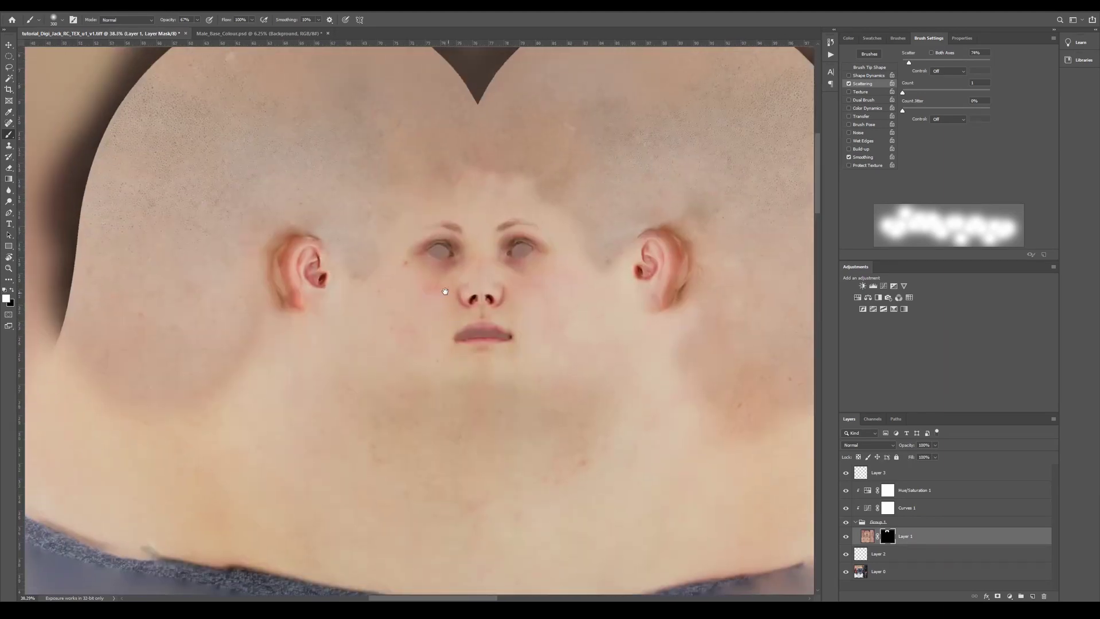
{"action": "left_click_drag", "start_coordinate": [445, 292], "coordinate": [462, 315]}
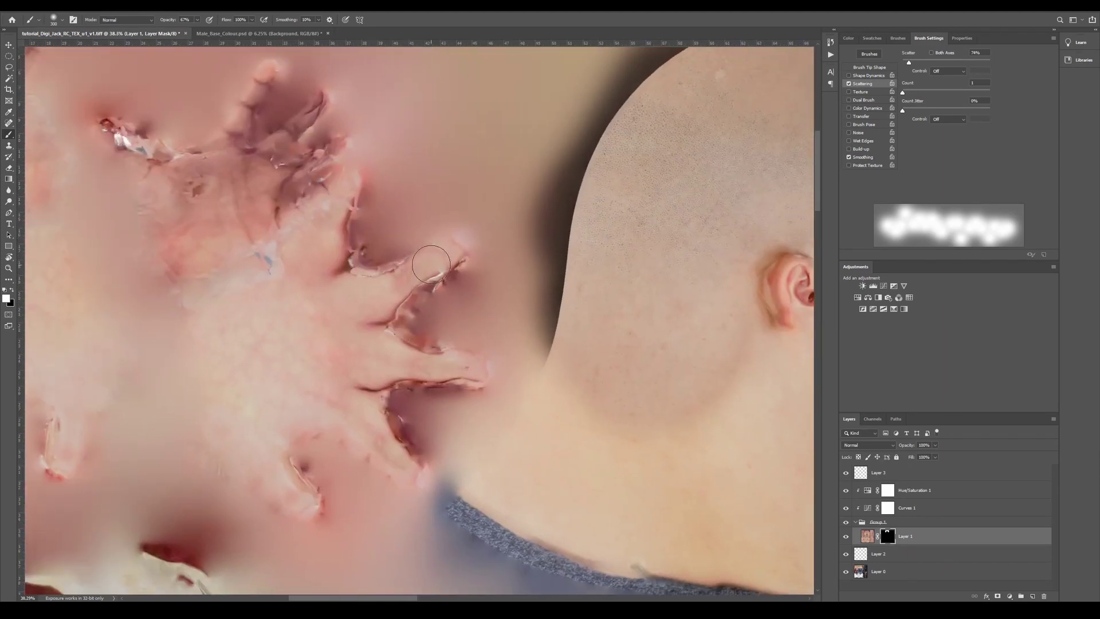
{"action": "mouse_move", "coordinate": [431, 264]}
{"action": "left_mouse_down"}
{"action": "mouse_move", "coordinate": [414, 281]}
{"action": "mouse_move", "coordinate": [464, 238]}
{"action": "mouse_move", "coordinate": [454, 256]}
{"action": "left_mouse_up"}
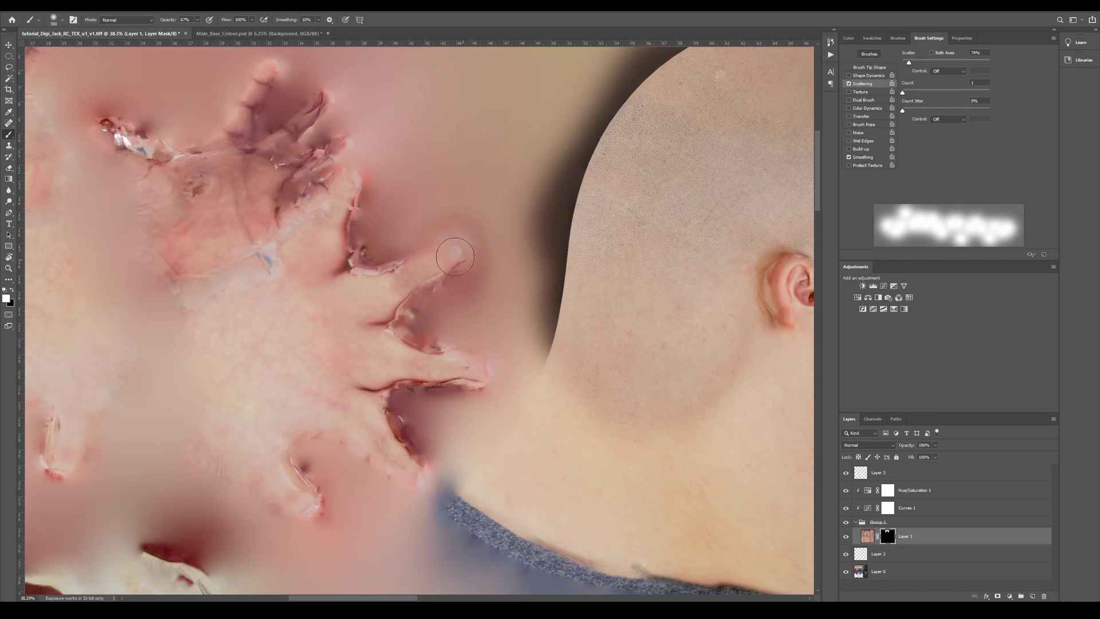
{"action": "left_click_drag", "start_coordinate": [410, 292], "coordinate": [409, 277]}
{"action": "mouse_move", "coordinate": [428, 331]}
{"action": "left_mouse_down"}
{"action": "mouse_move", "coordinate": [481, 380]}
{"action": "mouse_move", "coordinate": [450, 347]}
{"action": "mouse_move", "coordinate": [436, 367]}
{"action": "mouse_move", "coordinate": [426, 361]}
{"action": "mouse_move", "coordinate": [412, 461]}
{"action": "mouse_move", "coordinate": [369, 452]}
{"action": "mouse_move", "coordinate": [299, 509]}
{"action": "mouse_move", "coordinate": [295, 492]}
{"action": "mouse_move", "coordinate": [300, 524]}
{"action": "mouse_move", "coordinate": [363, 422]}
{"action": "mouse_move", "coordinate": [373, 435]}
{"action": "mouse_move", "coordinate": [401, 395]}
{"action": "mouse_move", "coordinate": [394, 324]}
{"action": "mouse_move", "coordinate": [359, 332]}
{"action": "mouse_move", "coordinate": [340, 269]}
{"action": "mouse_move", "coordinate": [361, 249]}
{"action": "mouse_move", "coordinate": [483, 312]}
{"action": "mouse_move", "coordinate": [489, 301]}
{"action": "mouse_move", "coordinate": [468, 230]}
{"action": "mouse_move", "coordinate": [421, 195]}
{"action": "mouse_move", "coordinate": [467, 153]}
{"action": "mouse_move", "coordinate": [385, 115]}
{"action": "mouse_move", "coordinate": [351, 178]}
{"action": "mouse_move", "coordinate": [427, 175]}
{"action": "left_mouse_up"}
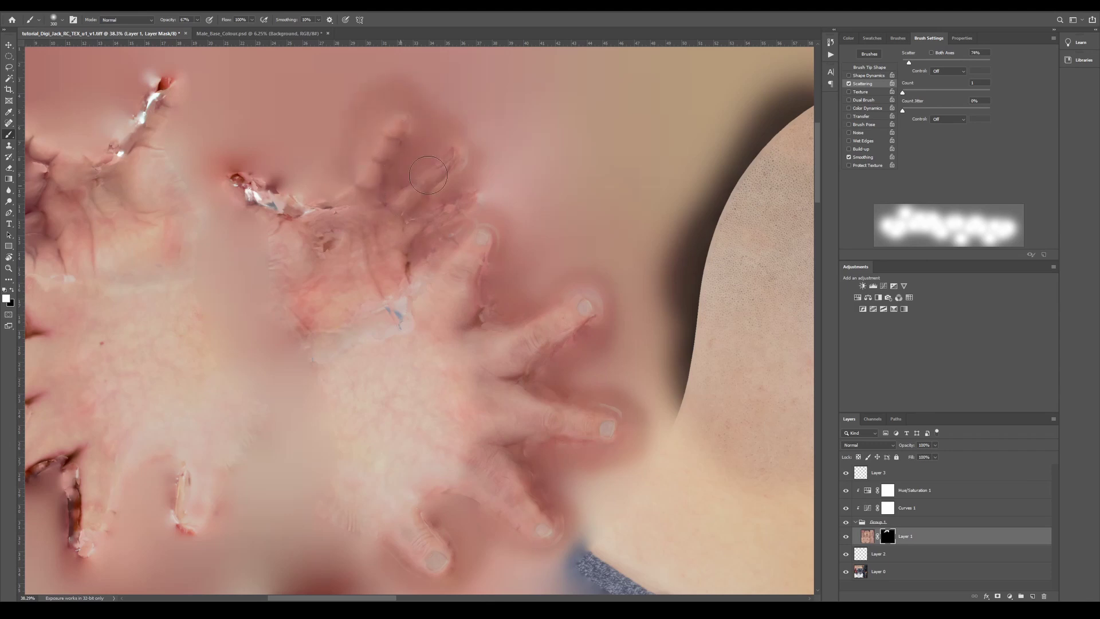
{"action": "mouse_move", "coordinate": [467, 219]}
{"action": "left_mouse_down"}
{"action": "mouse_move", "coordinate": [356, 180]}
{"action": "mouse_move", "coordinate": [237, 166]}
{"action": "mouse_move", "coordinate": [240, 202]}
{"action": "mouse_move", "coordinate": [272, 158]}
{"action": "mouse_move", "coordinate": [259, 182]}
{"action": "mouse_move", "coordinate": [269, 197]}
{"action": "mouse_move", "coordinate": [283, 172]}
{"action": "mouse_move", "coordinate": [361, 224]}
{"action": "left_mouse_up"}
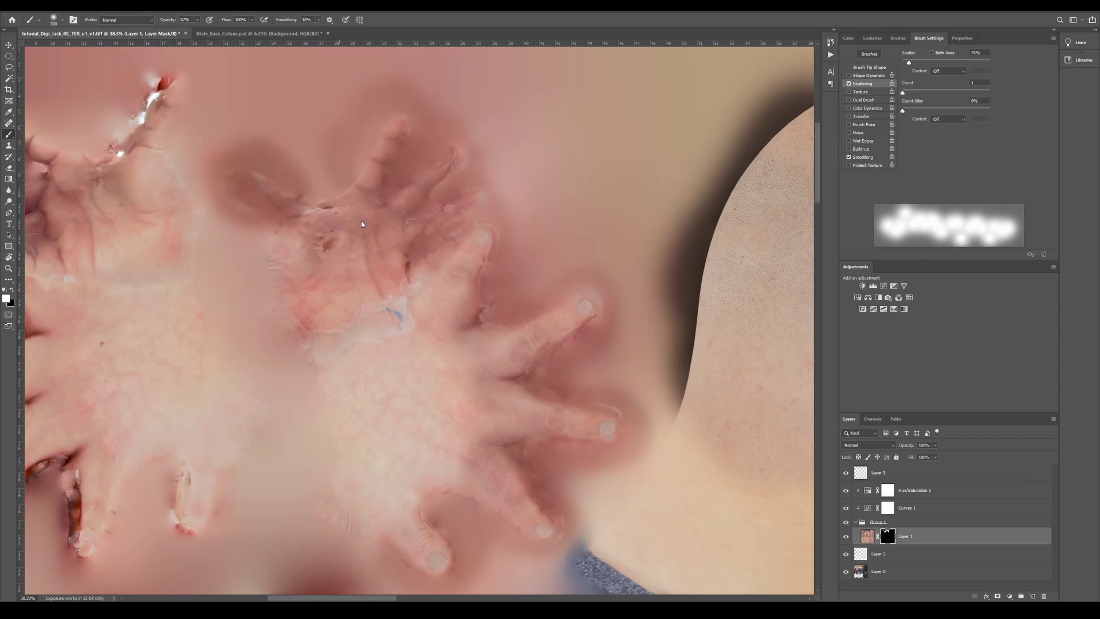
- Raise the Brush opacity to 100% and paint the mask over the torn area beside that hand's upper fingers
{"action": "mouse_move", "coordinate": [590, 297]}
{"action": "left_mouse_down"}
{"action": "mouse_move", "coordinate": [610, 289]}
{"action": "mouse_move", "coordinate": [581, 278]}
{"action": "left_mouse_up"}
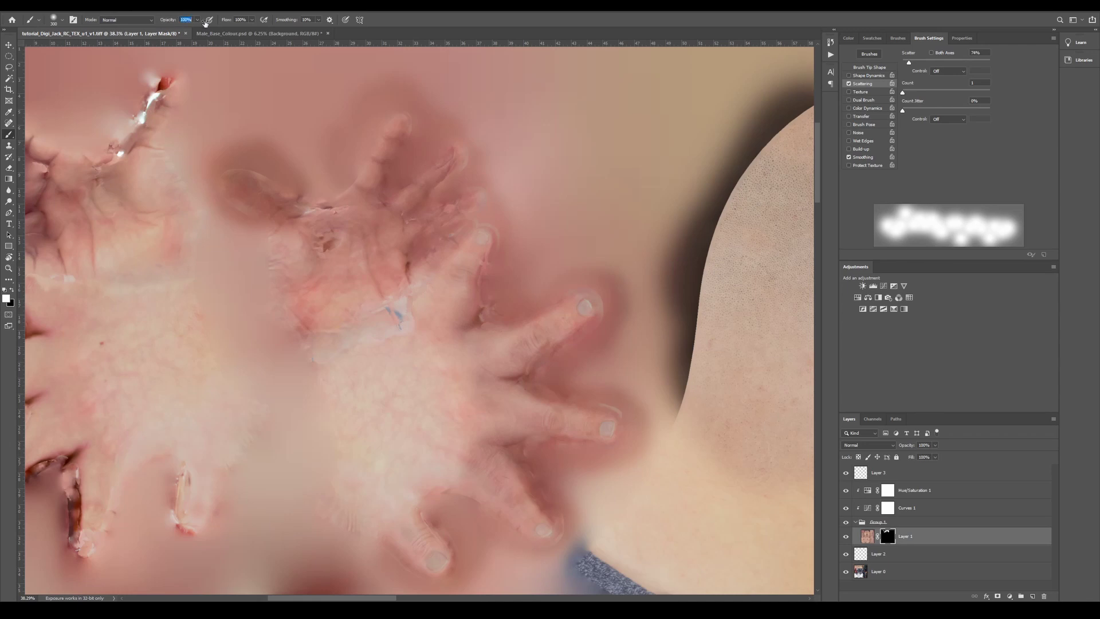
{"action": "right_click", "coordinate": [242, 144]}
{"action": "left_click", "coordinate": [228, 107]}
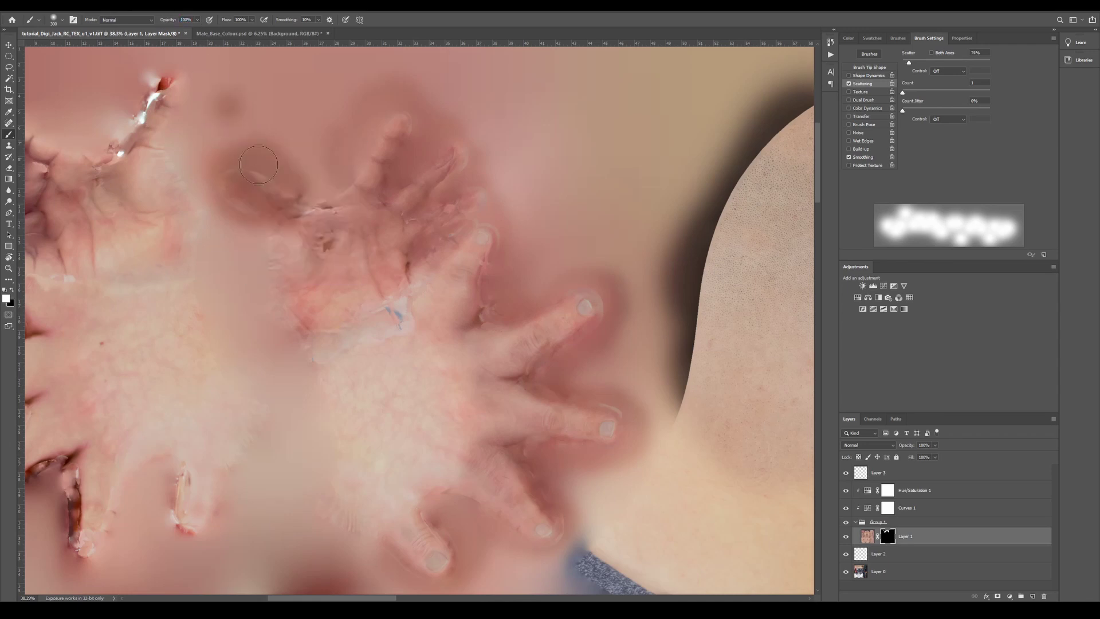
{"action": "mouse_move", "coordinate": [294, 183]}
{"action": "left_mouse_down"}
{"action": "mouse_move", "coordinate": [312, 224]}
{"action": "mouse_move", "coordinate": [327, 222]}
{"action": "mouse_move", "coordinate": [319, 213]}
{"action": "mouse_move", "coordinate": [275, 229]}
{"action": "left_mouse_up"}
{"action": "left_click_drag", "start_coordinate": [228, 171], "coordinate": [434, 186]}
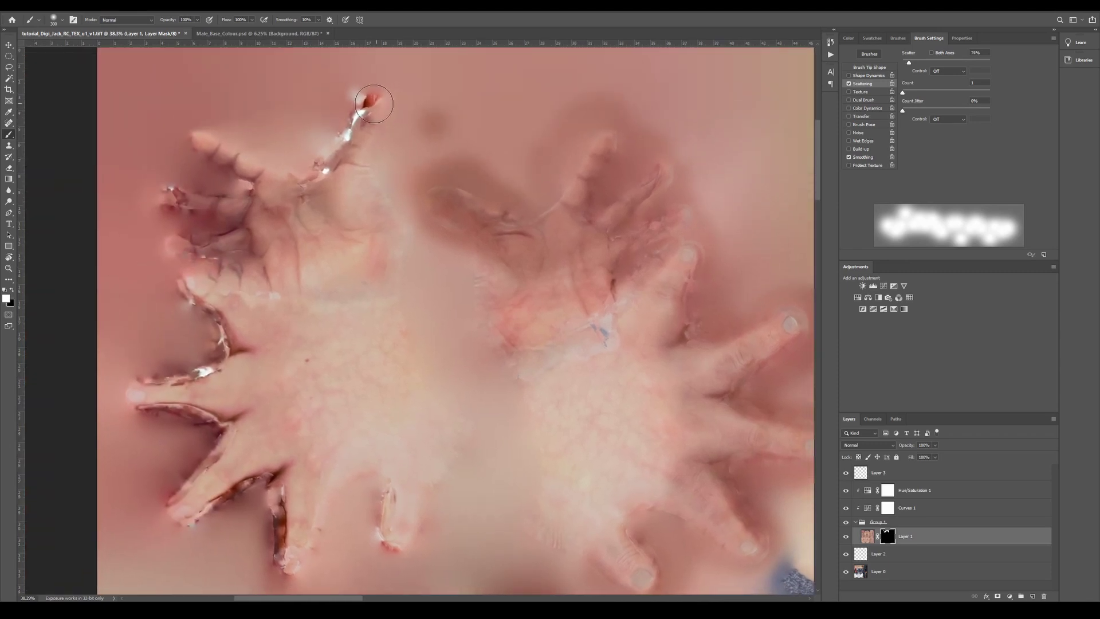
- Paint white on Layer 1's mask around the fingers of the other hand and touch up the fingertips of the hand nearest the head
{"action": "mouse_move", "coordinate": [390, 103]}
{"action": "left_mouse_down"}
{"action": "mouse_move", "coordinate": [361, 143]}
{"action": "mouse_move", "coordinate": [336, 116]}
{"action": "mouse_move", "coordinate": [292, 172]}
{"action": "mouse_move", "coordinate": [246, 144]}
{"action": "mouse_move", "coordinate": [200, 172]}
{"action": "mouse_move", "coordinate": [228, 193]}
{"action": "mouse_move", "coordinate": [206, 215]}
{"action": "mouse_move", "coordinate": [175, 200]}
{"action": "mouse_move", "coordinate": [183, 252]}
{"action": "mouse_move", "coordinate": [215, 301]}
{"action": "mouse_move", "coordinate": [309, 309]}
{"action": "left_mouse_up"}
{"action": "mouse_move", "coordinate": [215, 343]}
{"action": "left_mouse_down"}
{"action": "mouse_move", "coordinate": [355, 246]}
{"action": "mouse_move", "coordinate": [372, 262]}
{"action": "mouse_move", "coordinate": [270, 315]}
{"action": "mouse_move", "coordinate": [361, 300]}
{"action": "mouse_move", "coordinate": [338, 367]}
{"action": "mouse_move", "coordinate": [291, 441]}
{"action": "mouse_move", "coordinate": [387, 404]}
{"action": "mouse_move", "coordinate": [371, 447]}
{"action": "mouse_move", "coordinate": [401, 444]}
{"action": "mouse_move", "coordinate": [429, 470]}
{"action": "mouse_move", "coordinate": [462, 436]}
{"action": "mouse_move", "coordinate": [449, 446]}
{"action": "mouse_move", "coordinate": [549, 421]}
{"action": "mouse_move", "coordinate": [558, 437]}
{"action": "mouse_move", "coordinate": [638, 363]}
{"action": "mouse_move", "coordinate": [596, 373]}
{"action": "mouse_move", "coordinate": [599, 386]}
{"action": "mouse_move", "coordinate": [479, 393]}
{"action": "mouse_move", "coordinate": [504, 437]}
{"action": "mouse_move", "coordinate": [344, 413]}
{"action": "left_mouse_up"}
{"action": "left_click_drag", "start_coordinate": [439, 440], "coordinate": [439, 410]}
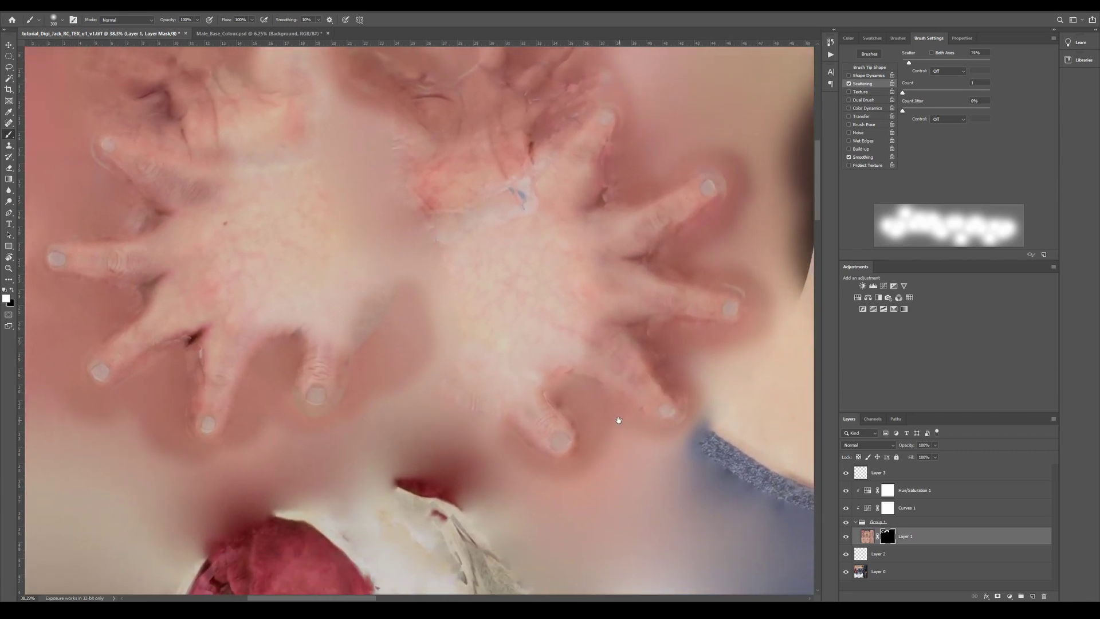
{"action": "mouse_move", "coordinate": [619, 421]}
{"action": "left_mouse_down"}
{"action": "mouse_move", "coordinate": [475, 460]}
{"action": "mouse_move", "coordinate": [475, 488]}
{"action": "left_mouse_up"}
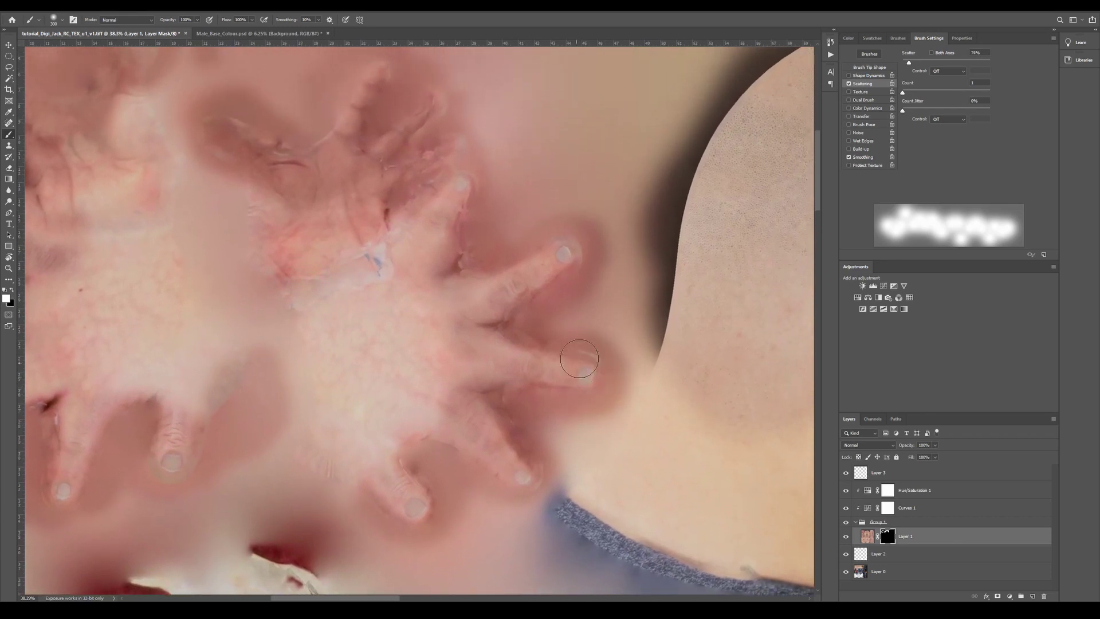
{"action": "left_click_drag", "start_coordinate": [579, 359], "coordinate": [616, 368]}
- On Layer 3, use the Clone Stamp with an enlarged brush to cover the reddish patch below one ear with clean neck skin
{"action": "mouse_move", "coordinate": [540, 314]}
{"action": "left_mouse_down"}
{"action": "mouse_move", "coordinate": [458, 289]}
{"action": "mouse_move", "coordinate": [241, 258]}
{"action": "mouse_move", "coordinate": [171, 347]}
{"action": "left_mouse_up"}
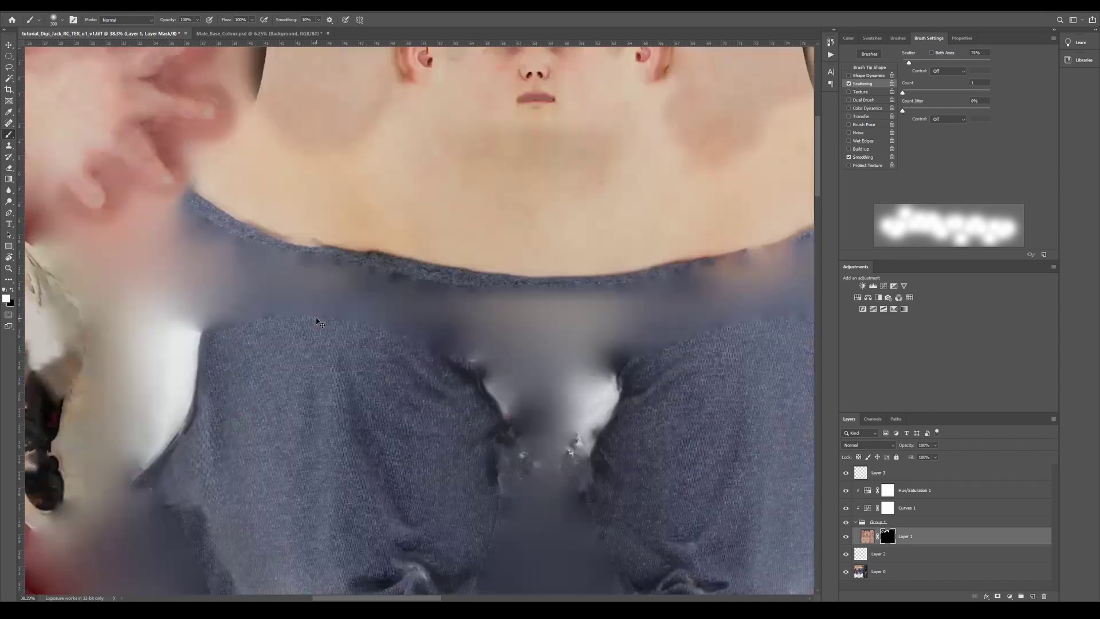
{"action": "key", "text": "ctrl+0"}
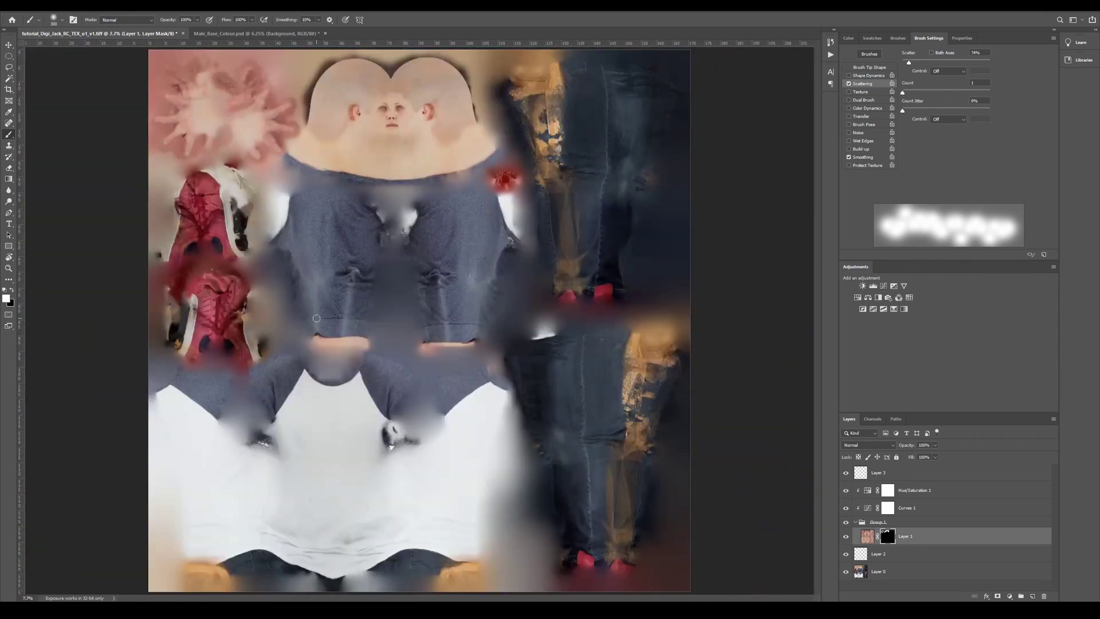
{"action": "scroll", "coordinate": [425, 214], "scroll_direction": "up", "scroll_amount": 5, "text": "alt"}
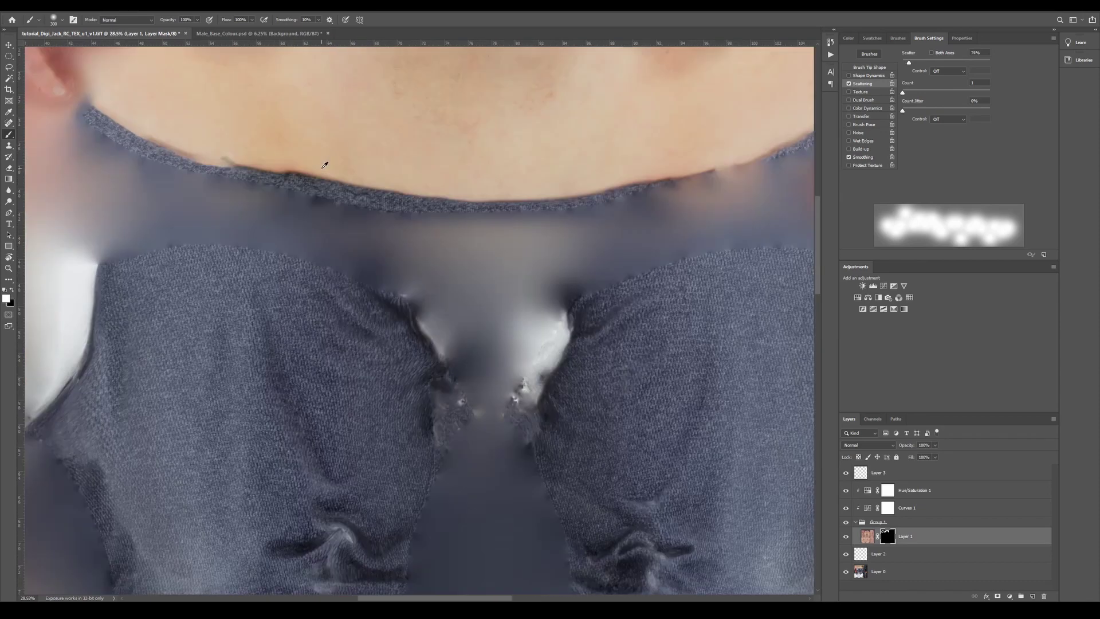
{"action": "scroll", "coordinate": [565, 376], "scroll_direction": "up", "scroll_amount": 6}
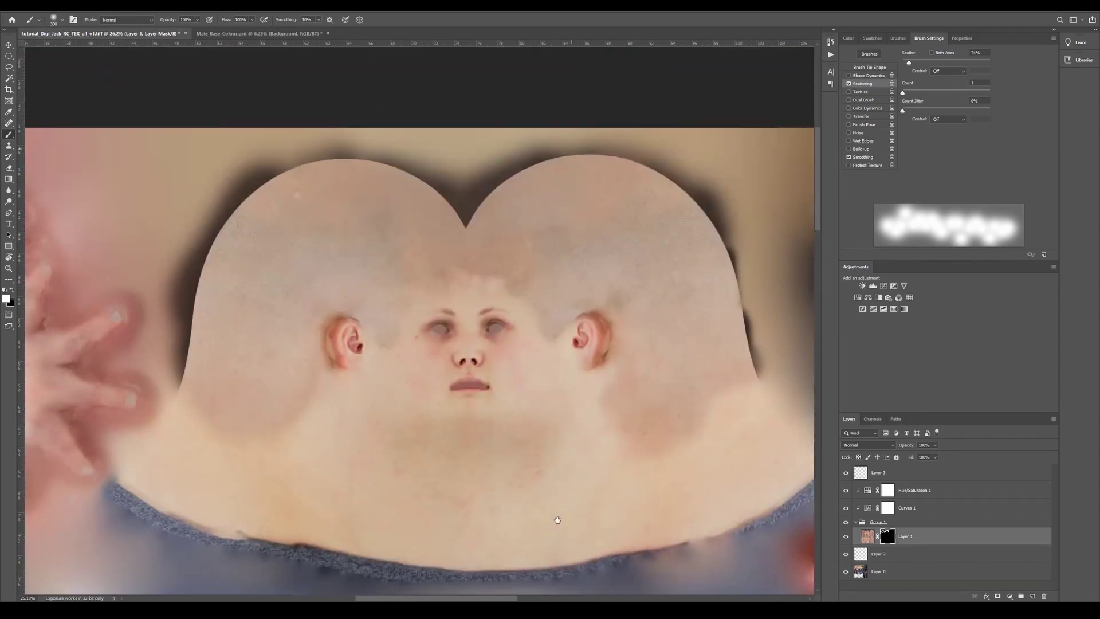
{"action": "left_click", "coordinate": [859, 473]}
{"action": "left_click", "coordinate": [9, 146]}
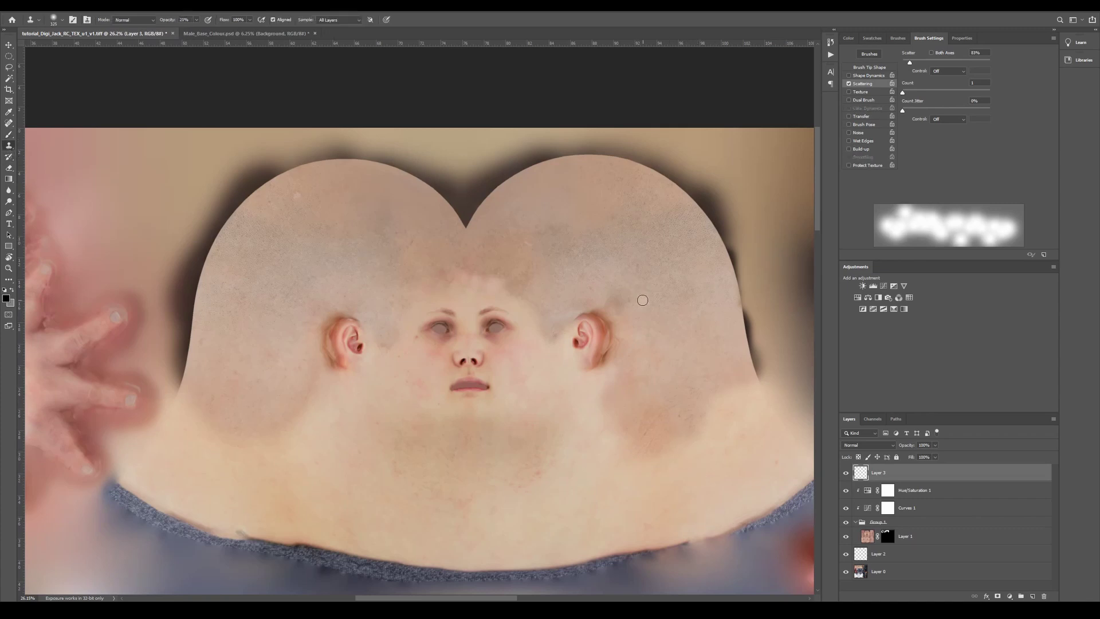
{"action": "key", "text": "bracketright"}
{"action": "key", "text": "bracketright"}
{"action": "key", "text": "bracketright"}
{"action": "key", "text": "bracketright"}
{"action": "key", "text": "bracketright"}
{"action": "key", "text": "bracketright"}
{"action": "key", "text": "bracketright"}
{"action": "key", "text": "bracketright"}
{"action": "key", "text": "bracketleft"}
{"action": "key", "text": "bracketleft"}
{"action": "key", "text": "bracketleft"}
{"action": "key", "text": "bracketleft"}
{"action": "key", "text": "bracketleft"}
{"action": "mouse_move", "coordinate": [645, 434]}
{"action": "left_mouse_down"}
{"action": "mouse_move", "coordinate": [646, 447]}
{"action": "mouse_move", "coordinate": [631, 422]}
{"action": "mouse_move", "coordinate": [675, 437]}
{"action": "mouse_move", "coordinate": [677, 408]}
{"action": "mouse_move", "coordinate": [703, 393]}
{"action": "left_mouse_up"}
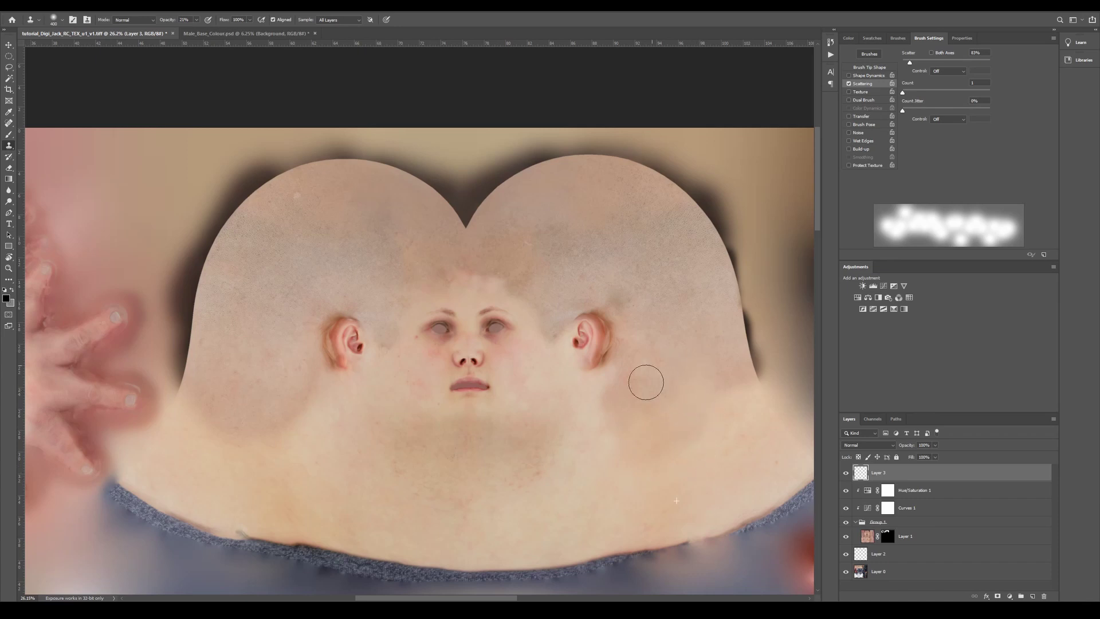
{"action": "left_click_drag", "start_coordinate": [656, 349], "coordinate": [606, 418]}
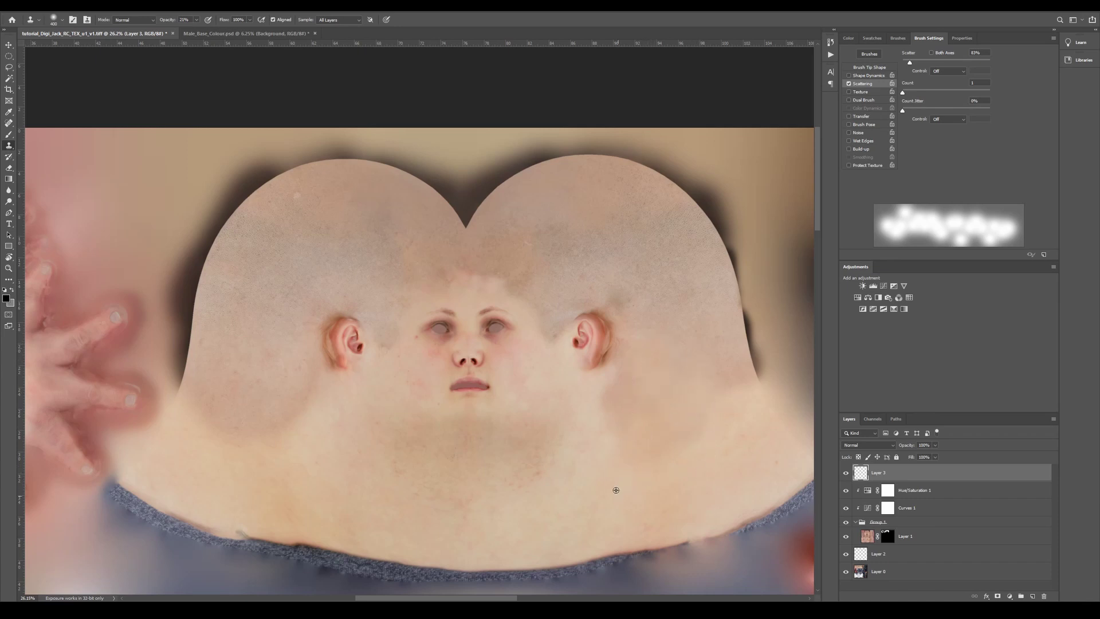
- Clone clean skin over the patch below the opposite ear and over the forehead and temple beside the face, undoing the stray chin stamp
{"action": "left_click", "coordinate": [206, 468], "text": "alt"}
{"action": "mouse_move", "coordinate": [213, 397]}
{"action": "left_mouse_down"}
{"action": "mouse_move", "coordinate": [277, 407]}
{"action": "mouse_move", "coordinate": [277, 422]}
{"action": "mouse_move", "coordinate": [190, 420]}
{"action": "mouse_move", "coordinate": [213, 425]}
{"action": "left_mouse_up"}
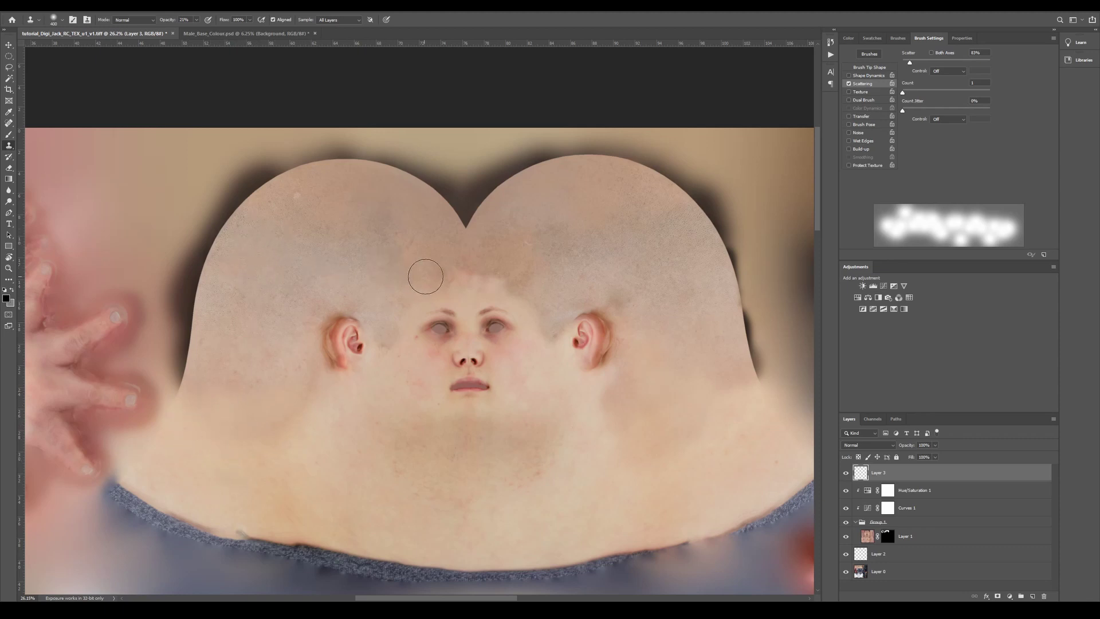
{"action": "mouse_move", "coordinate": [425, 277]}
{"action": "left_mouse_down"}
{"action": "mouse_move", "coordinate": [501, 268]}
{"action": "mouse_move", "coordinate": [410, 270]}
{"action": "mouse_move", "coordinate": [390, 290]}
{"action": "mouse_move", "coordinate": [376, 345]}
{"action": "left_mouse_up"}
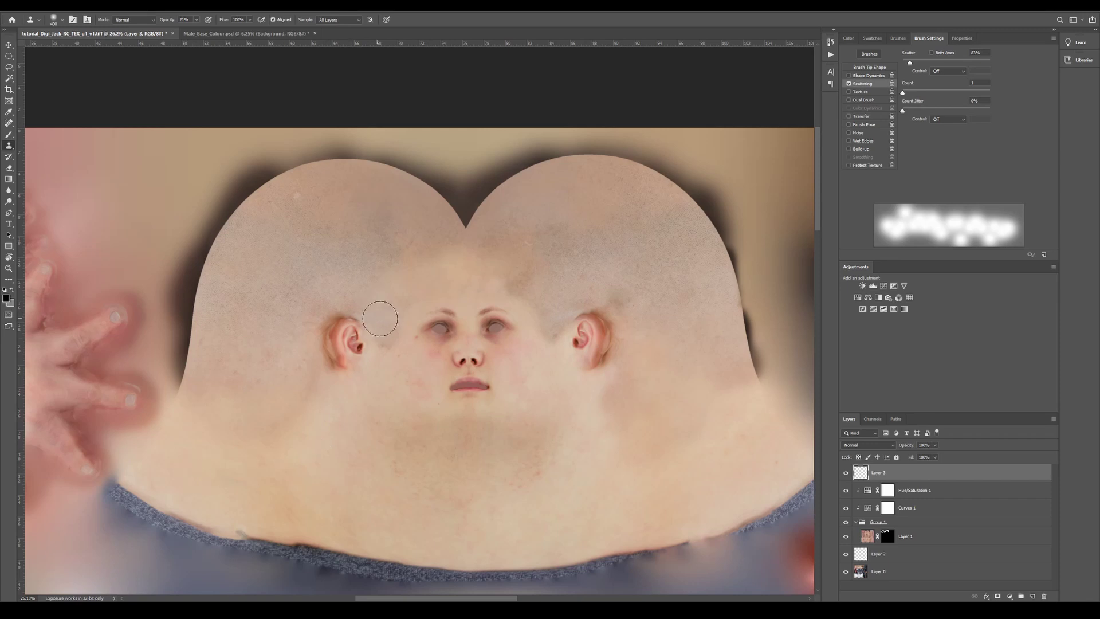
{"action": "left_click", "coordinate": [486, 481]}
{"action": "key", "text": "ctrl+z"}
- Make Layer 1's mask active for retouching the inside of the ear
{"action": "left_click", "coordinate": [885, 534]}
{"action": "scroll", "coordinate": [585, 344], "scroll_direction": "up", "scroll_amount": 10, "text": "alt"}
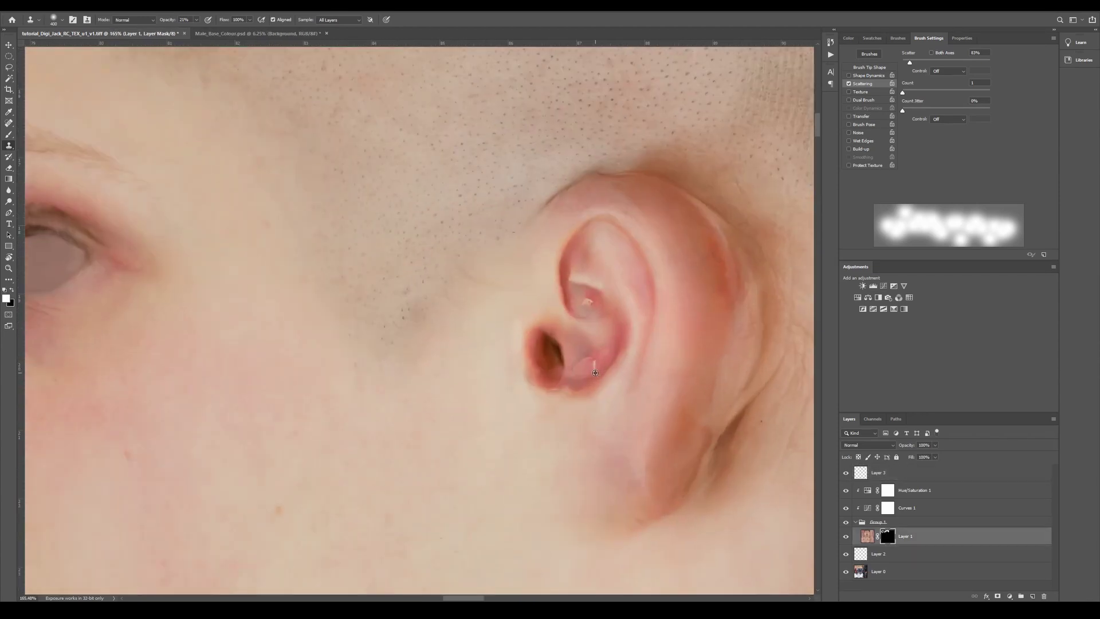
{"action": "scroll", "coordinate": [595, 373], "scroll_direction": "up", "scroll_amount": 3, "text": "alt"}
{"action": "left_click", "coordinate": [594, 373]}
{"action": "key", "text": "ctrl+z"}
{"action": "key", "text": "bracketleft"}
{"action": "left_click", "coordinate": [585, 265]}
{"action": "key", "text": "ctrl+z"}
{"action": "key", "text": "bracketleft"}
{"action": "key", "text": "bracketleft"}
{"action": "key", "text": "bracketleft"}
{"action": "key", "text": "bracketleft"}
{"action": "key", "text": "bracketleft"}
{"action": "key", "text": "bracketleft"}
{"action": "key", "text": "bracketleft"}
{"action": "key", "text": "bracketleft"}
{"action": "key", "text": "bracketleft"}
{"action": "key", "text": "bracketleft"}
{"action": "key", "text": "bracketleft"}
{"action": "key", "text": "bracketleft"}
{"action": "left_click", "coordinate": [705, 385]}
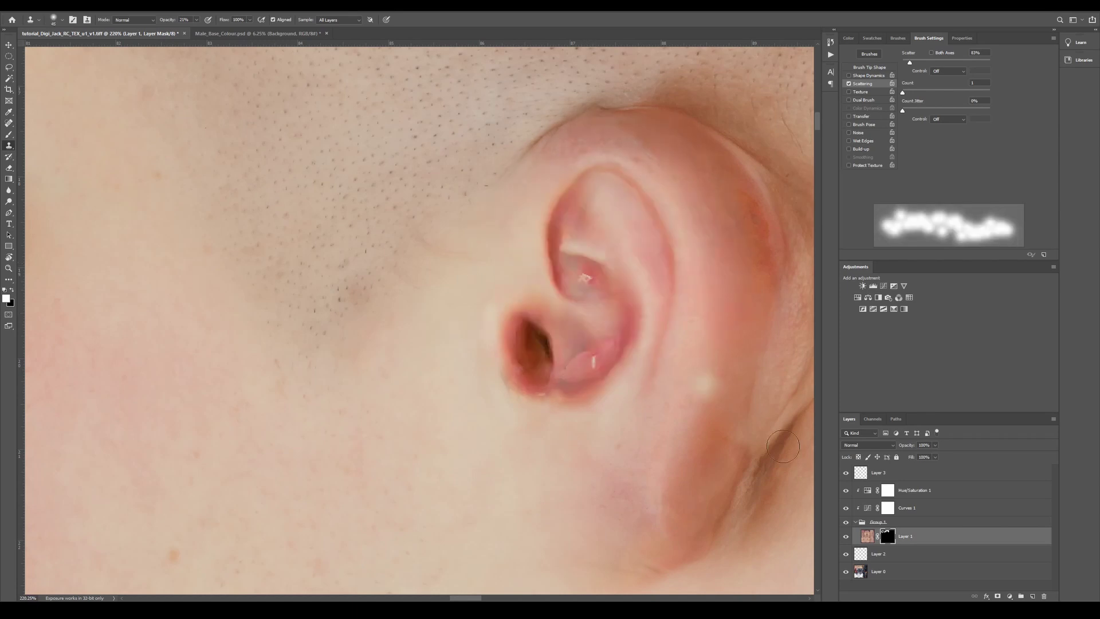
{"action": "key", "text": "ctrl+z"}
- Paint white on Layer 1's mask with a much smaller Brush over the shiny spots and canal inside the ear, undoing unwanted strokes
{"action": "key", "text": "b"}
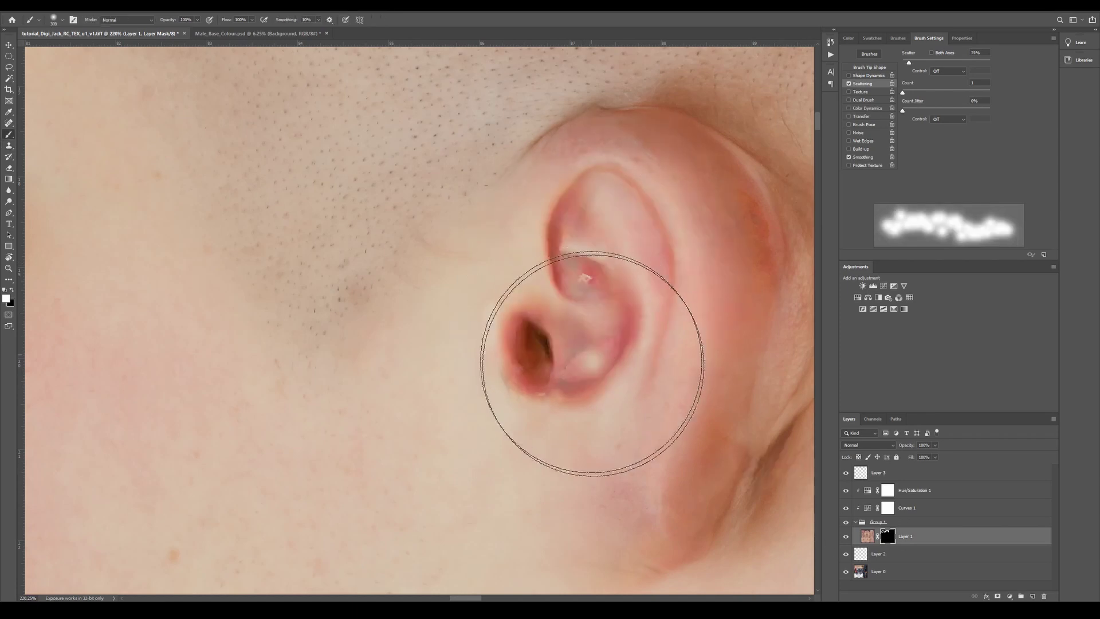
{"action": "key", "text": "bracketleft"}
{"action": "key", "text": "bracketleft"}
{"action": "key", "text": "bracketleft"}
{"action": "key", "text": "bracketleft"}
{"action": "key", "text": "bracketleft"}
{"action": "key", "text": "bracketleft"}
{"action": "key", "text": "bracketleft"}
{"action": "key", "text": "bracketleft"}
{"action": "key", "text": "bracketleft"}
{"action": "key", "text": "bracketleft"}
{"action": "key", "text": "bracketleft"}
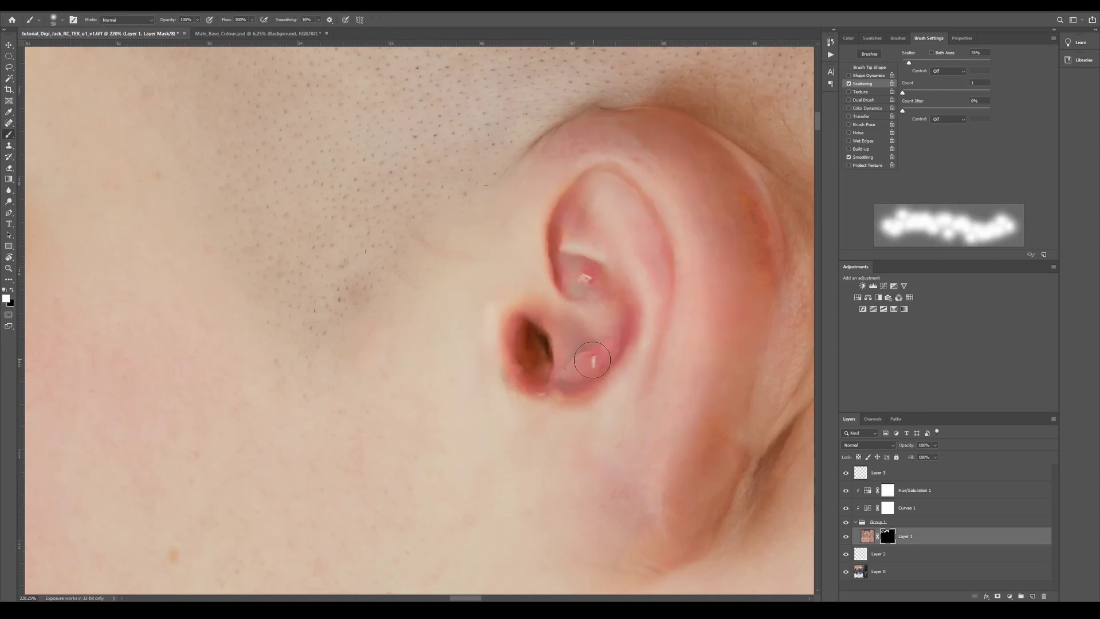
{"action": "mouse_move", "coordinate": [595, 346]}
{"action": "left_mouse_down"}
{"action": "mouse_move", "coordinate": [598, 372]}
{"action": "mouse_move", "coordinate": [590, 358]}
{"action": "mouse_move", "coordinate": [570, 382]}
{"action": "mouse_move", "coordinate": [624, 343]}
{"action": "mouse_move", "coordinate": [605, 320]}
{"action": "left_mouse_up"}
{"action": "key", "text": "bracketleft"}
{"action": "left_click_drag", "start_coordinate": [592, 264], "coordinate": [585, 288]}
{"action": "mouse_move", "coordinate": [577, 307]}
{"action": "left_mouse_down"}
{"action": "mouse_move", "coordinate": [567, 263]}
{"action": "mouse_move", "coordinate": [565, 313]}
{"action": "mouse_move", "coordinate": [536, 349]}
{"action": "mouse_move", "coordinate": [535, 385]}
{"action": "mouse_move", "coordinate": [516, 350]}
{"action": "mouse_move", "coordinate": [536, 401]}
{"action": "left_mouse_up"}
{"action": "key", "text": "ctrl+z"}
{"action": "key", "text": "ctrl+z"}
{"action": "key", "text": "ctrl+z"}
{"action": "key", "text": "ctrl+z"}
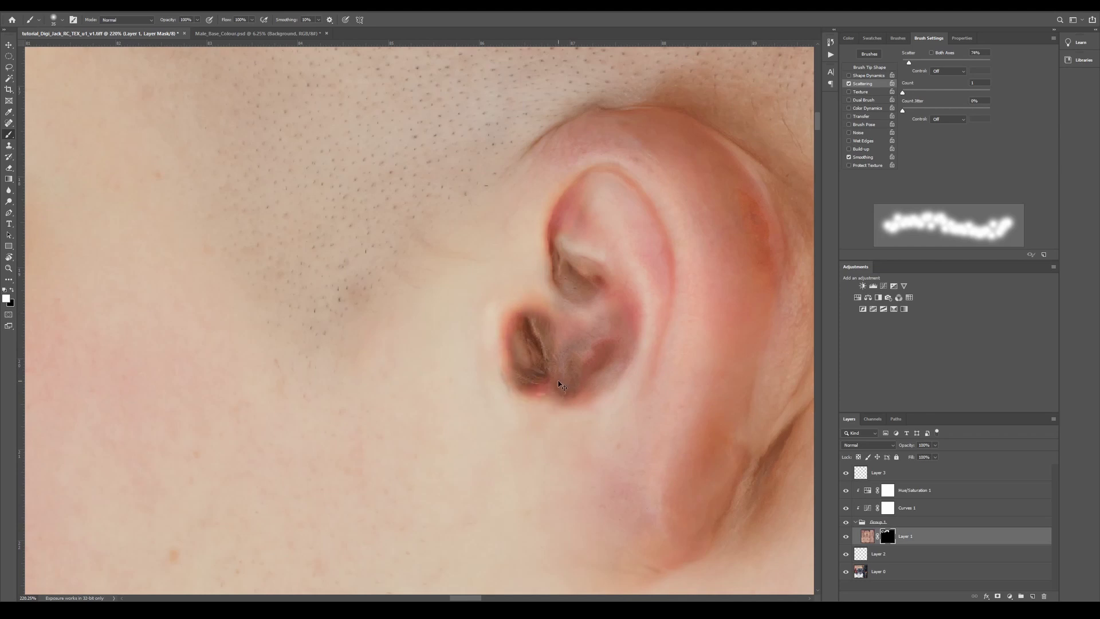
- Paint white on Layer 1's mask over the inner folds and canal of the opposite ear, and check the whole head
{"action": "mouse_move", "coordinate": [393, 334]}
{"action": "left_mouse_down"}
{"action": "mouse_move", "coordinate": [560, 280]}
{"action": "mouse_move", "coordinate": [565, 327]}
{"action": "mouse_move", "coordinate": [424, 328]}
{"action": "mouse_move", "coordinate": [731, 345]}
{"action": "left_mouse_up"}
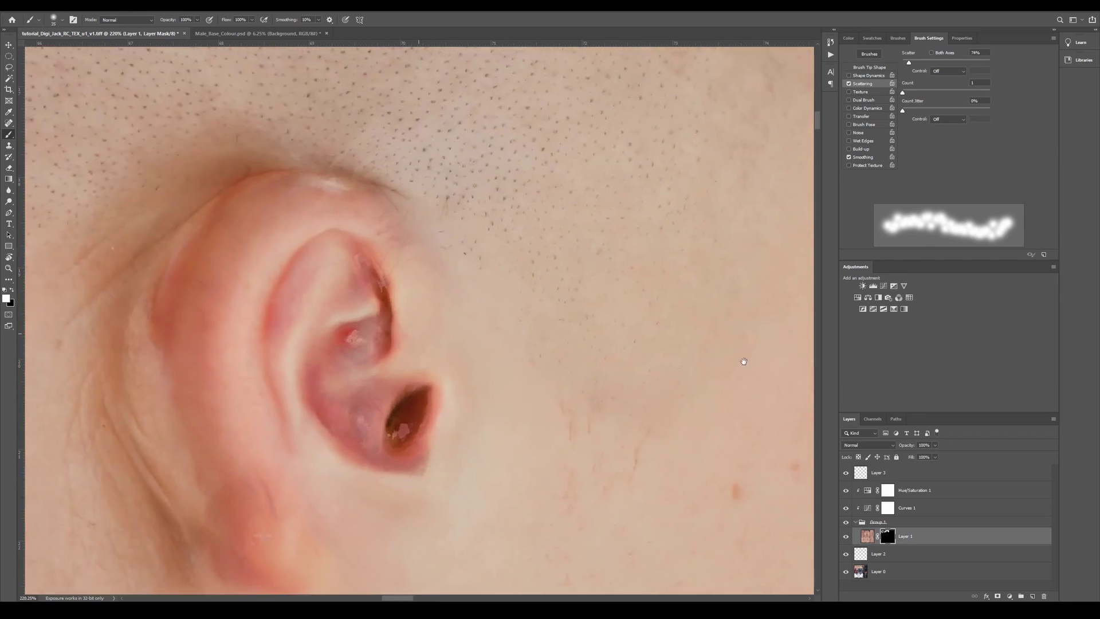
{"action": "left_click_drag", "start_coordinate": [453, 372], "coordinate": [510, 378]}
{"action": "mouse_move", "coordinate": [448, 425]}
{"action": "left_mouse_down"}
{"action": "mouse_move", "coordinate": [404, 415]}
{"action": "mouse_move", "coordinate": [405, 343]}
{"action": "mouse_move", "coordinate": [435, 306]}
{"action": "mouse_move", "coordinate": [419, 255]}
{"action": "left_mouse_up"}
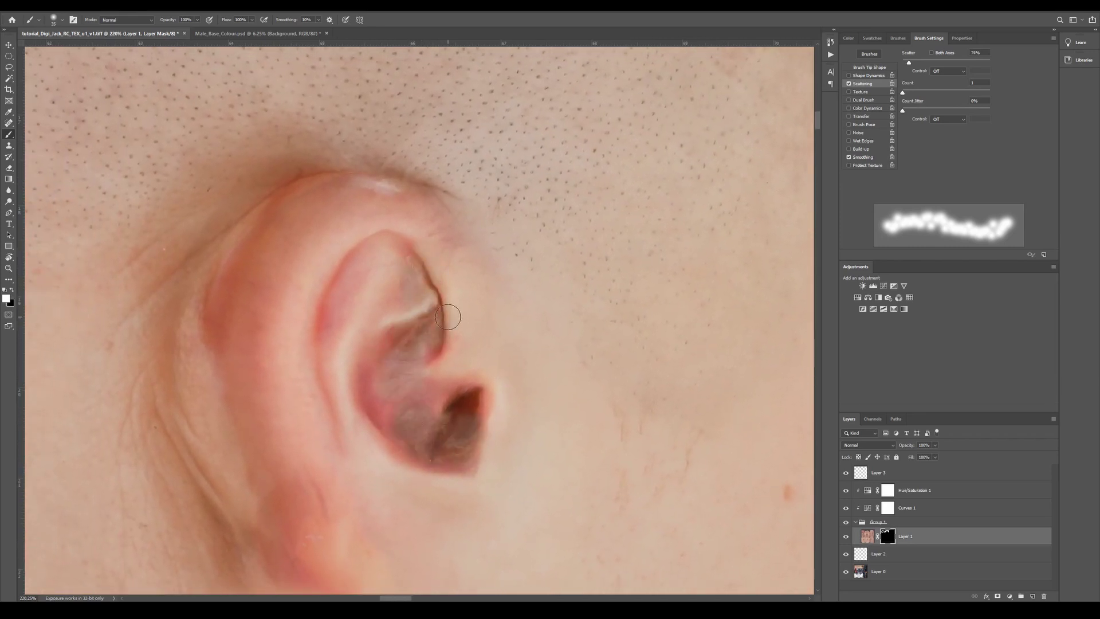
{"action": "key", "text": "ctrl+0"}
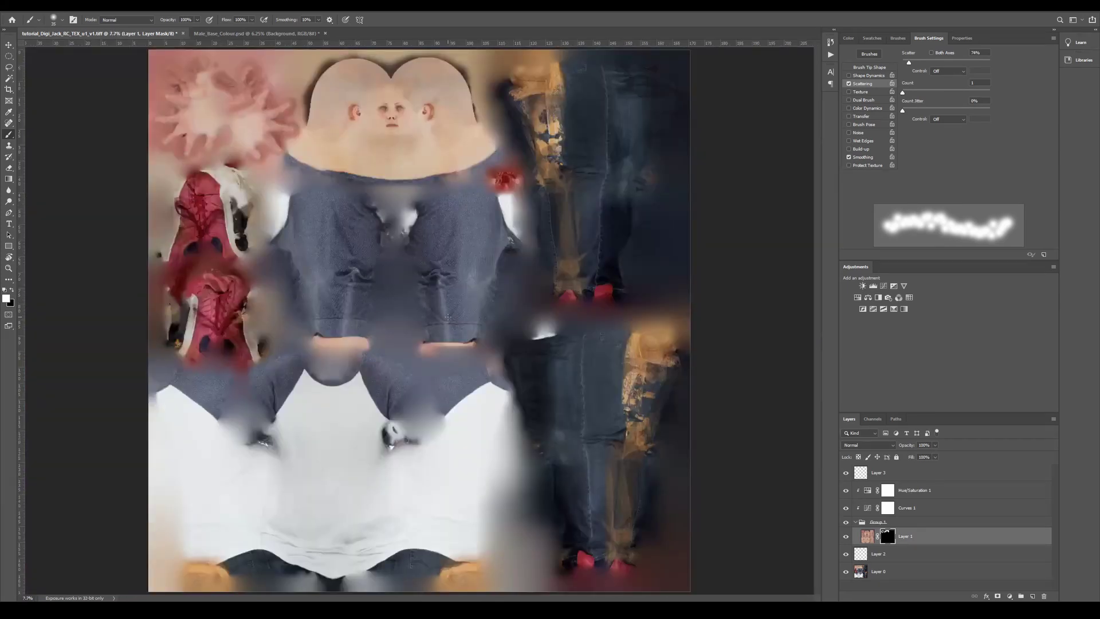
{"action": "scroll", "coordinate": [411, 179], "scroll_direction": "up", "scroll_amount": 10, "text": "alt"}
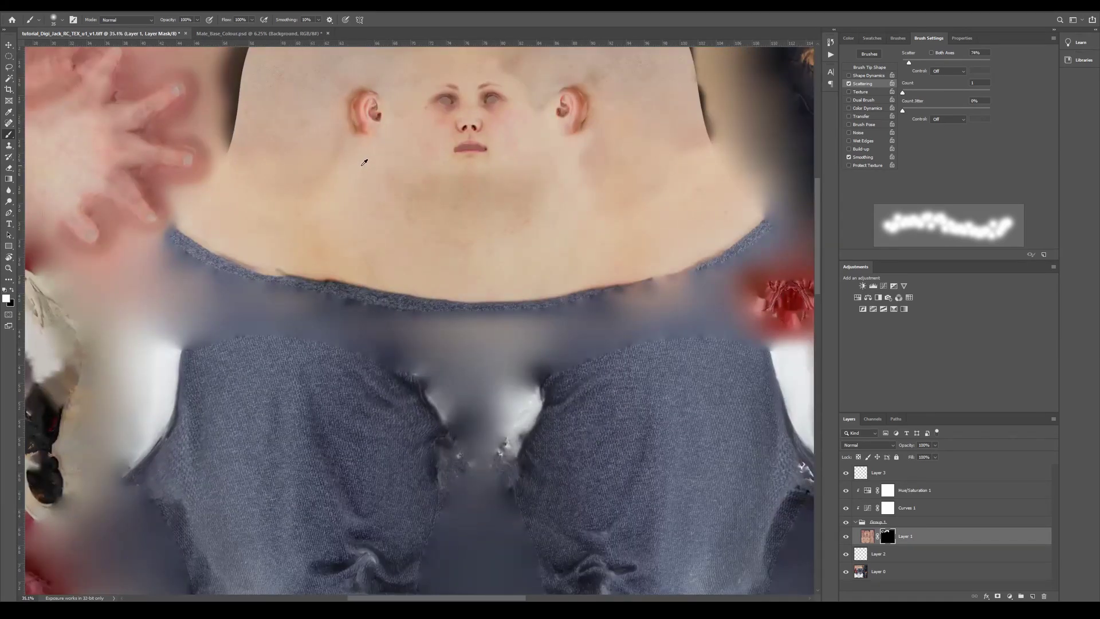
{"action": "scroll", "coordinate": [516, 196], "scroll_direction": "down", "scroll_amount": 3, "text": "alt"}
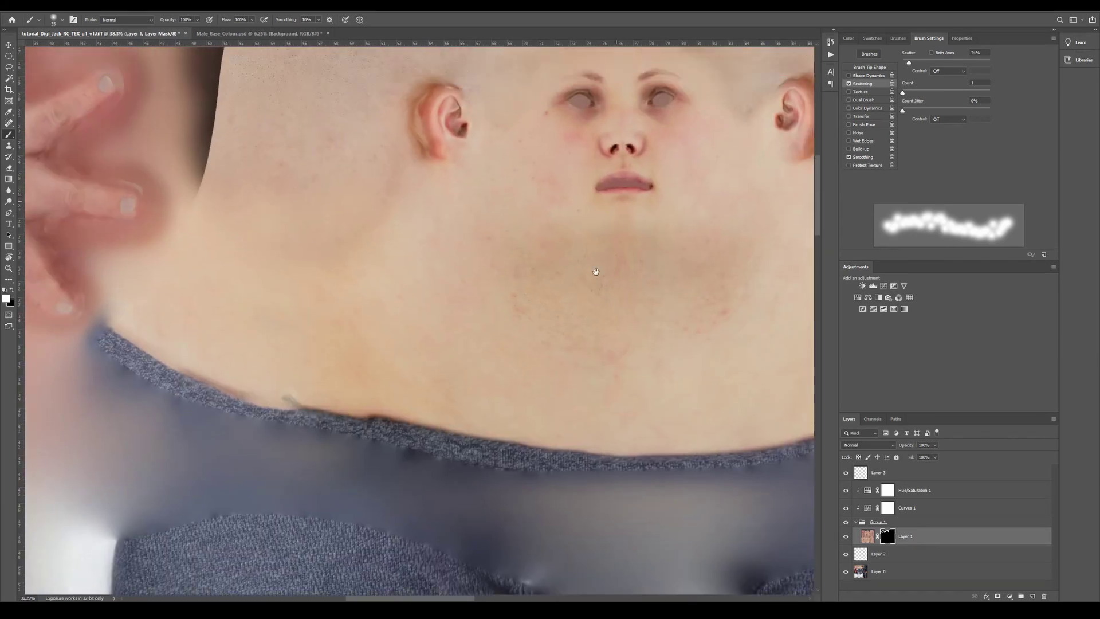
{"action": "left_click_drag", "start_coordinate": [595, 265], "coordinate": [445, 367]}
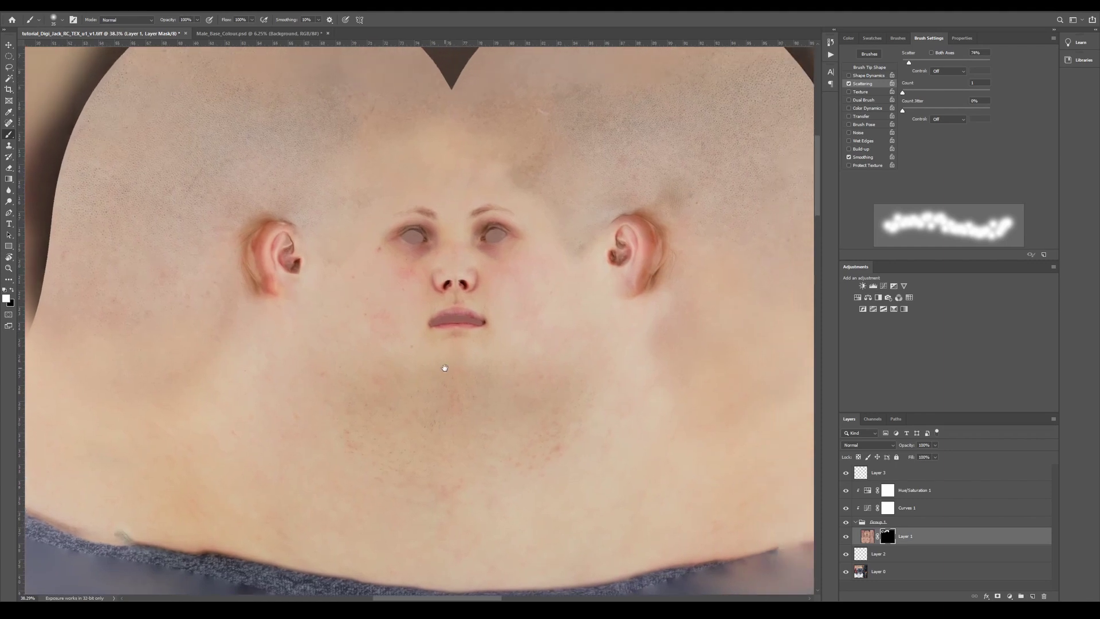
- Save the texture as a TIFF in the Digi Jack folder with a file name ending in colour_clean
{"action": "left_click", "coordinate": [26, 6]}
{"action": "key", "text": "Escape"}
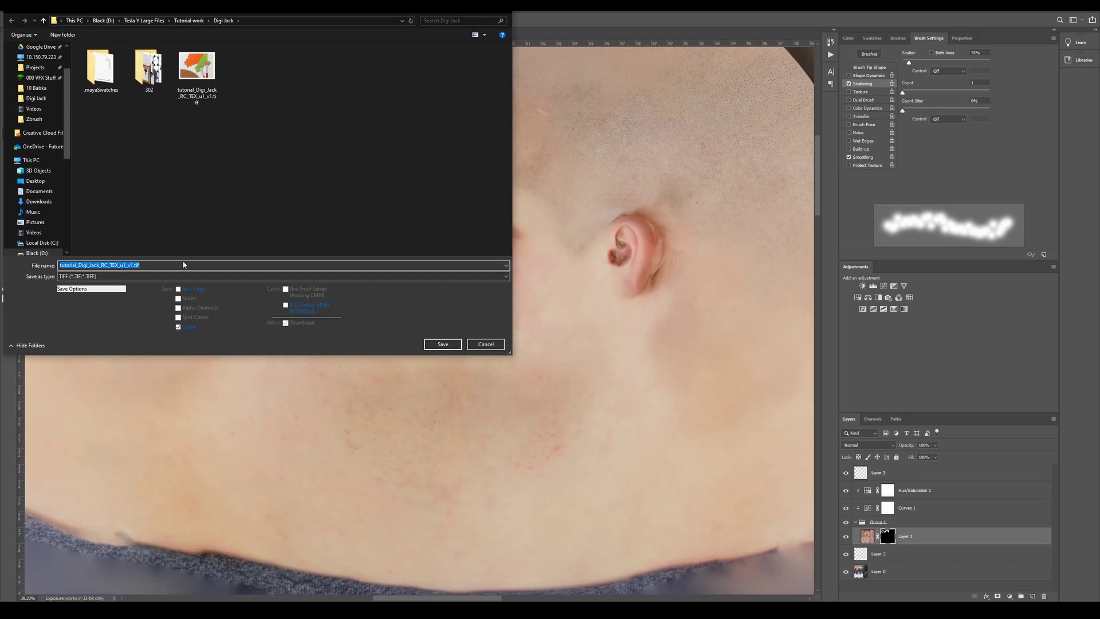
{"action": "left_click_drag", "start_coordinate": [101, 266], "coordinate": [132, 266]}
{"action": "type", "text": "colour_clean"}
{"action": "left_click", "coordinate": [443, 344]}
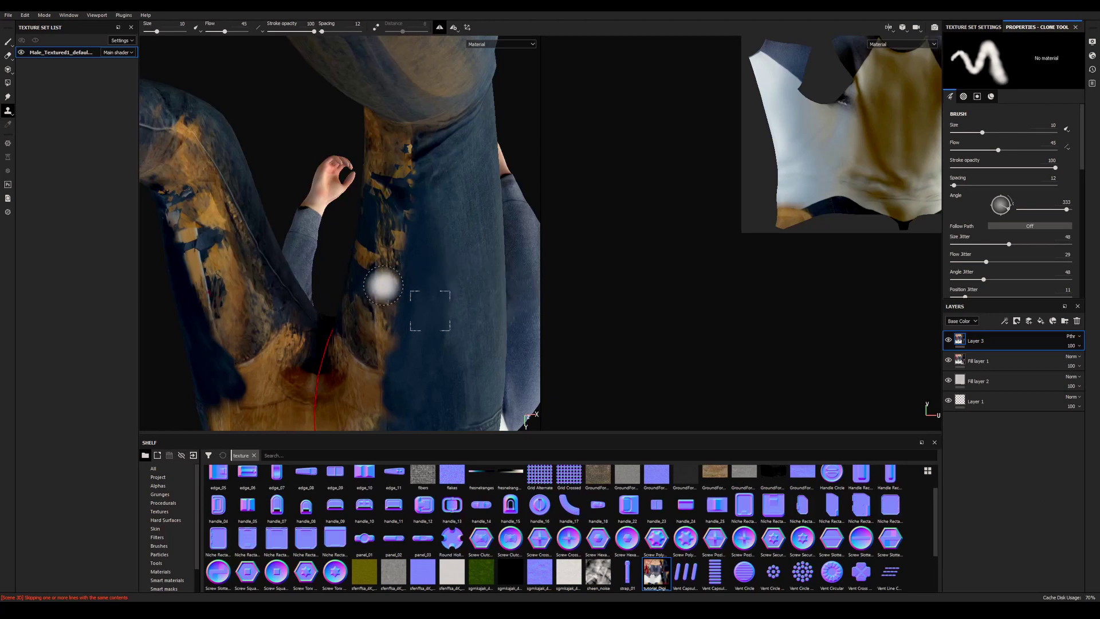
- Switch to Substance Painter and clone blue denim over the orange stains on the upper trouser legs in the 3D view
{"action": "left_click_drag", "start_coordinate": [410, 321], "coordinate": [445, 157], "text": "alt"}
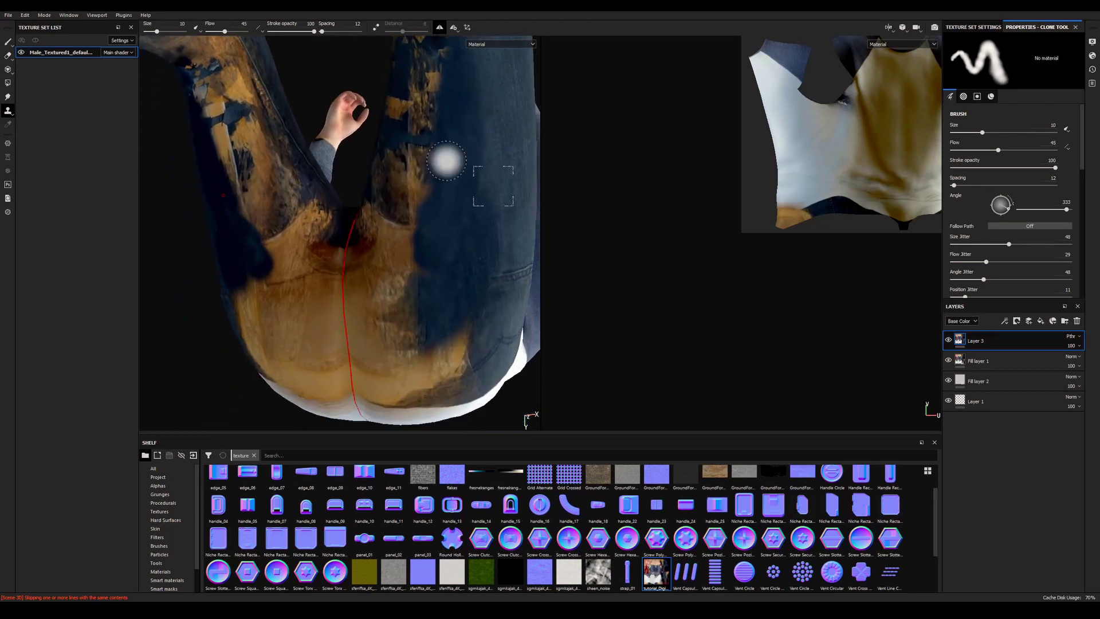
{"action": "mouse_move", "coordinate": [434, 297]}
{"action": "left_mouse_down", "text": "alt"}
{"action": "mouse_move", "coordinate": [430, 229]}
{"action": "mouse_move", "coordinate": [441, 223]}
{"action": "mouse_move", "coordinate": [356, 243]}
{"action": "mouse_move", "coordinate": [323, 286]}
{"action": "mouse_move", "coordinate": [349, 351]}
{"action": "left_mouse_up", "text": "alt"}
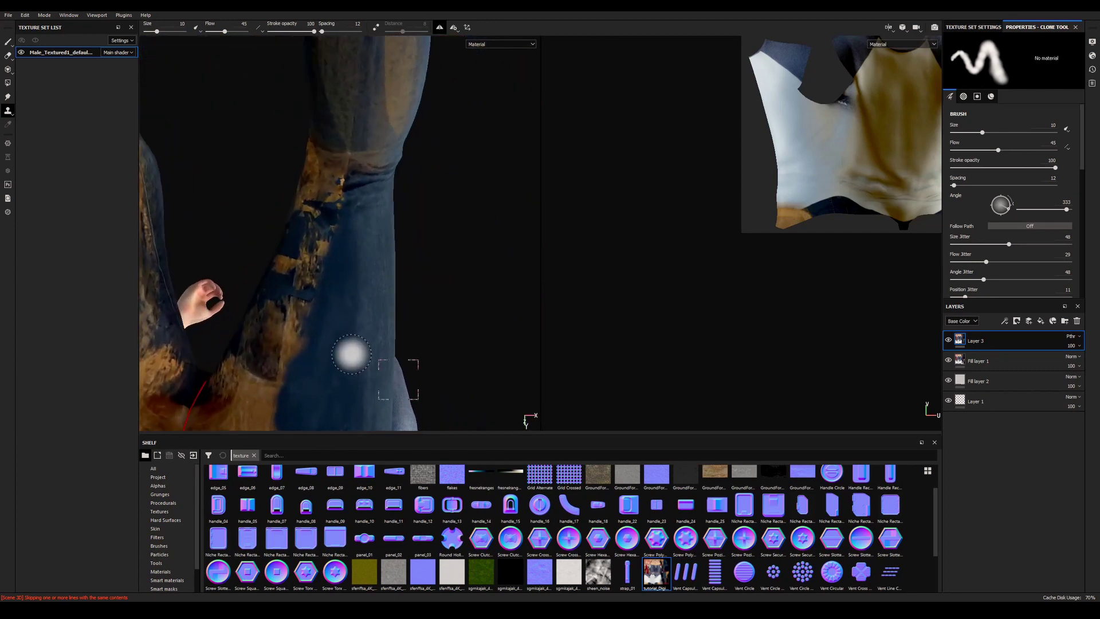
{"action": "left_click", "coordinate": [357, 296]}
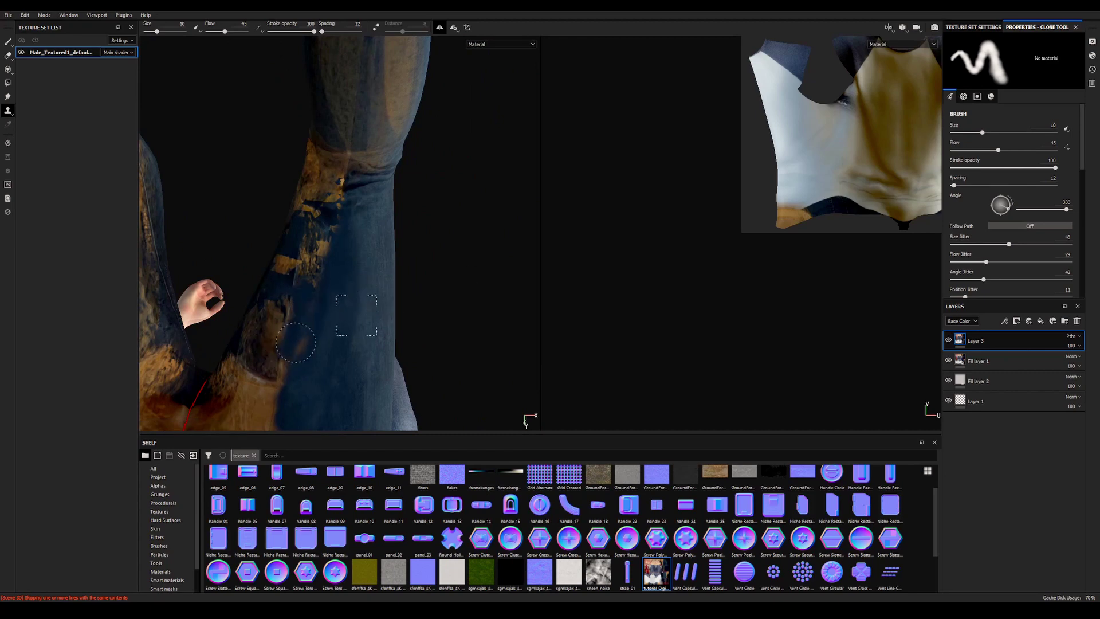
{"action": "mouse_move", "coordinate": [304, 363]}
{"action": "left_mouse_down", "text": "alt"}
{"action": "mouse_move", "coordinate": [378, 339]}
{"action": "mouse_move", "coordinate": [397, 349]}
{"action": "left_mouse_up", "text": "alt"}
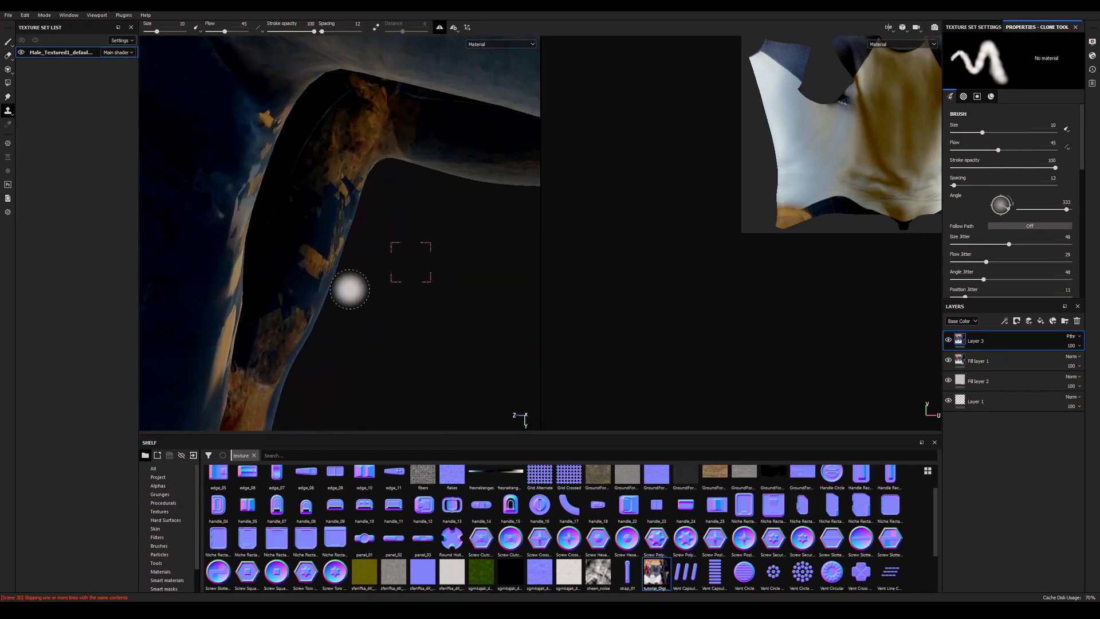
{"action": "left_click_drag", "start_coordinate": [350, 289], "coordinate": [436, 396], "text": "alt"}
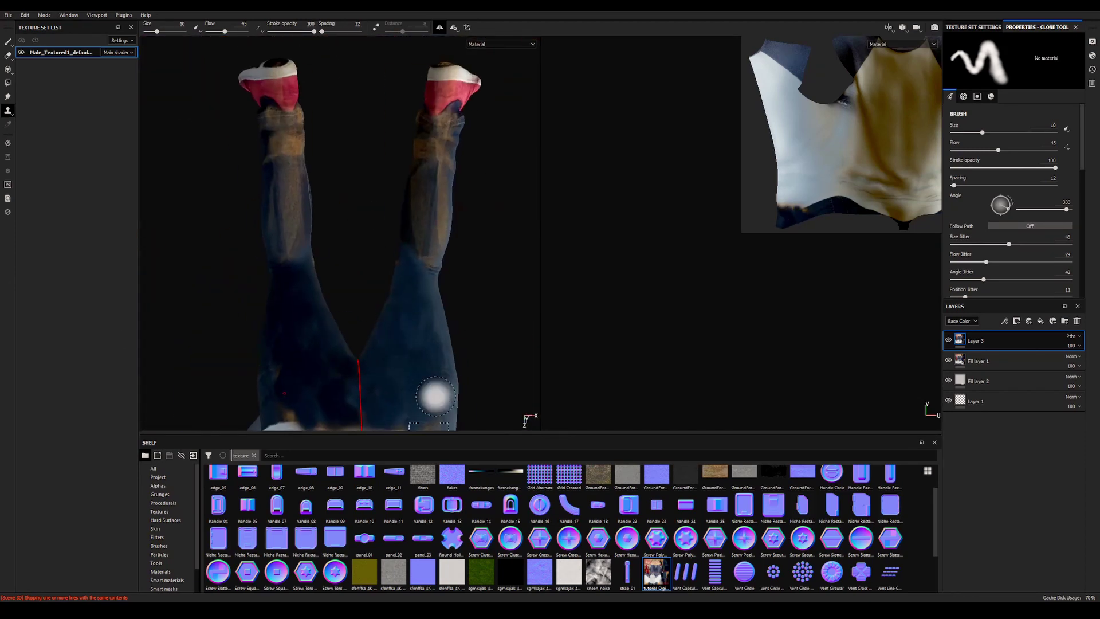
- Show only the Base Color channel, frame the trouser leg's UV piece, and set the clone brush to size 5.62 and flow 100
{"action": "key", "text": "c"}
{"action": "mouse_move", "coordinate": [295, 336]}
{"action": "left_mouse_down", "text": "alt"}
{"action": "mouse_move", "coordinate": [307, 228]}
{"action": "mouse_move", "coordinate": [292, 277]}
{"action": "mouse_move", "coordinate": [528, 418]}
{"action": "mouse_move", "coordinate": [425, 210]}
{"action": "mouse_move", "coordinate": [264, 272]}
{"action": "mouse_move", "coordinate": [369, 233]}
{"action": "mouse_move", "coordinate": [343, 189]}
{"action": "mouse_move", "coordinate": [323, 177]}
{"action": "mouse_move", "coordinate": [338, 189]}
{"action": "mouse_move", "coordinate": [344, 247]}
{"action": "left_mouse_up", "text": "alt"}
{"action": "middle_click_drag", "start_coordinate": [869, 63], "coordinate": [573, 158], "text": "alt"}
{"action": "scroll", "coordinate": [676, 199], "scroll_direction": "up", "scroll_amount": 5}
{"action": "mouse_move", "coordinate": [722, 198]}
{"action": "right_mouse_down", "text": "ctrl"}
{"action": "mouse_move", "coordinate": [676, 198]}
{"action": "mouse_move", "coordinate": [727, 248]}
{"action": "right_mouse_up", "text": "ctrl"}
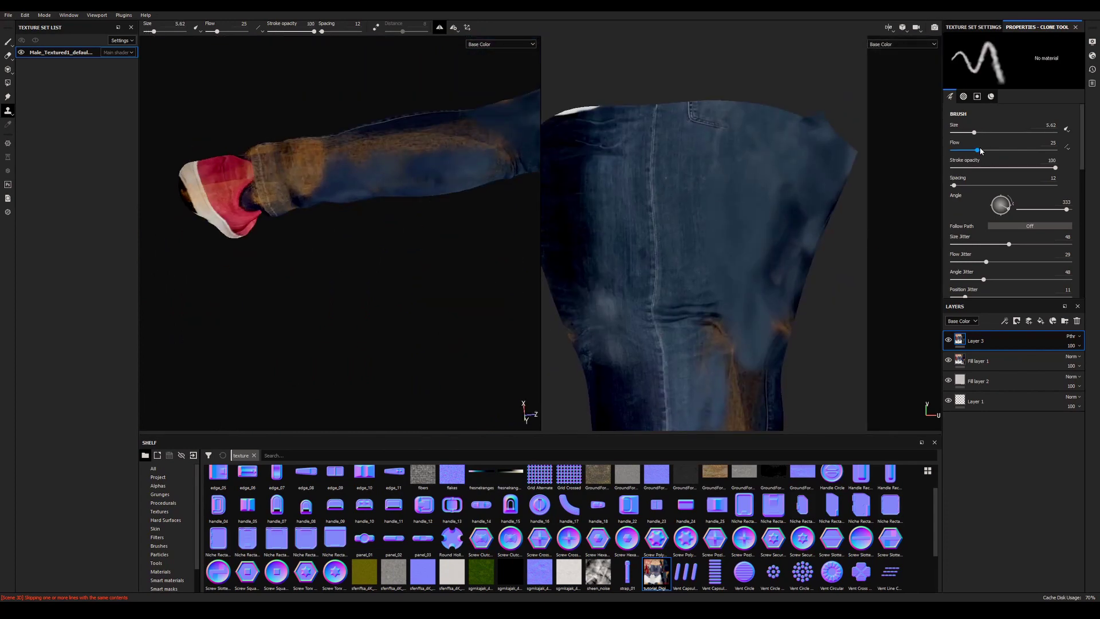
{"action": "left_click_drag", "start_coordinate": [978, 150], "coordinate": [1055, 150]}
- Clone clean denim down the trouser leg's UV piece over the orange stains around and below the knee, with the brush's angle jitter at 0
{"action": "left_click_drag", "start_coordinate": [780, 197], "coordinate": [761, 292]}
{"action": "middle_click_drag", "start_coordinate": [720, 261], "coordinate": [744, 123], "text": "alt"}
{"action": "left_click_drag", "start_coordinate": [733, 235], "coordinate": [734, 330]}
{"action": "left_click_drag", "start_coordinate": [984, 279], "coordinate": [946, 280]}
{"action": "middle_click_drag", "start_coordinate": [750, 172], "coordinate": [758, 267], "text": "alt"}
{"action": "left_click_drag", "start_coordinate": [759, 310], "coordinate": [763, 369]}
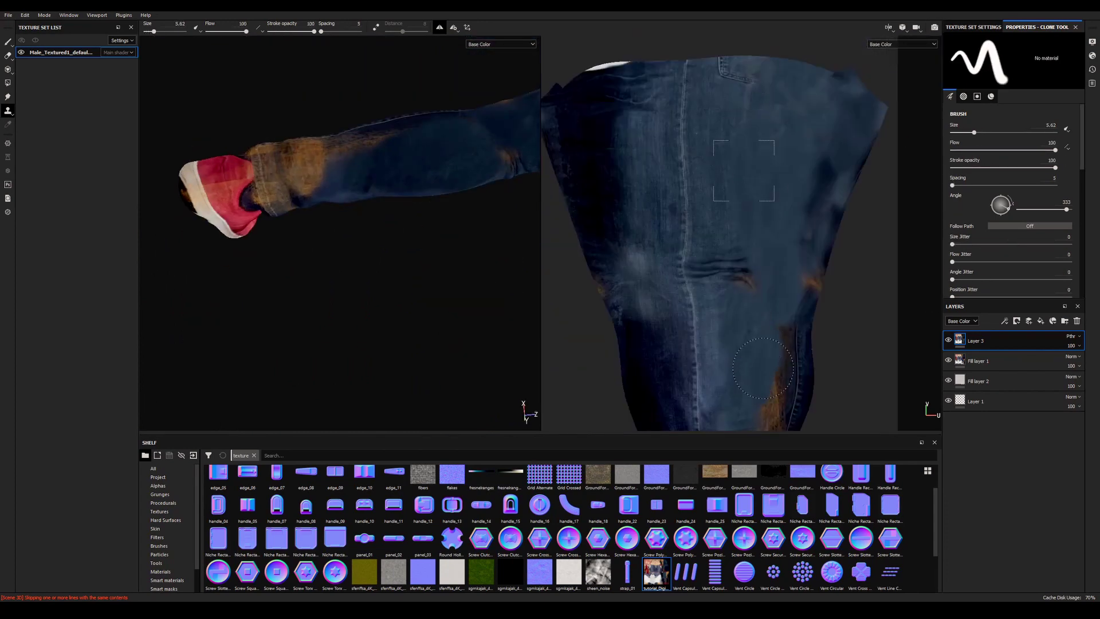
{"action": "middle_click_drag", "start_coordinate": [756, 367], "coordinate": [763, 233], "text": "alt"}
{"action": "left_click_drag", "start_coordinate": [773, 308], "coordinate": [771, 346]}
- Shrink the clone brush to size 2.46 and clone denim over the leftover marks on the trouser leg's other UV piece
{"action": "middle_click_drag", "start_coordinate": [707, 172], "coordinate": [682, 367], "text": "alt"}
{"action": "right_click_drag", "start_coordinate": [691, 191], "coordinate": [659, 192], "text": "ctrl"}
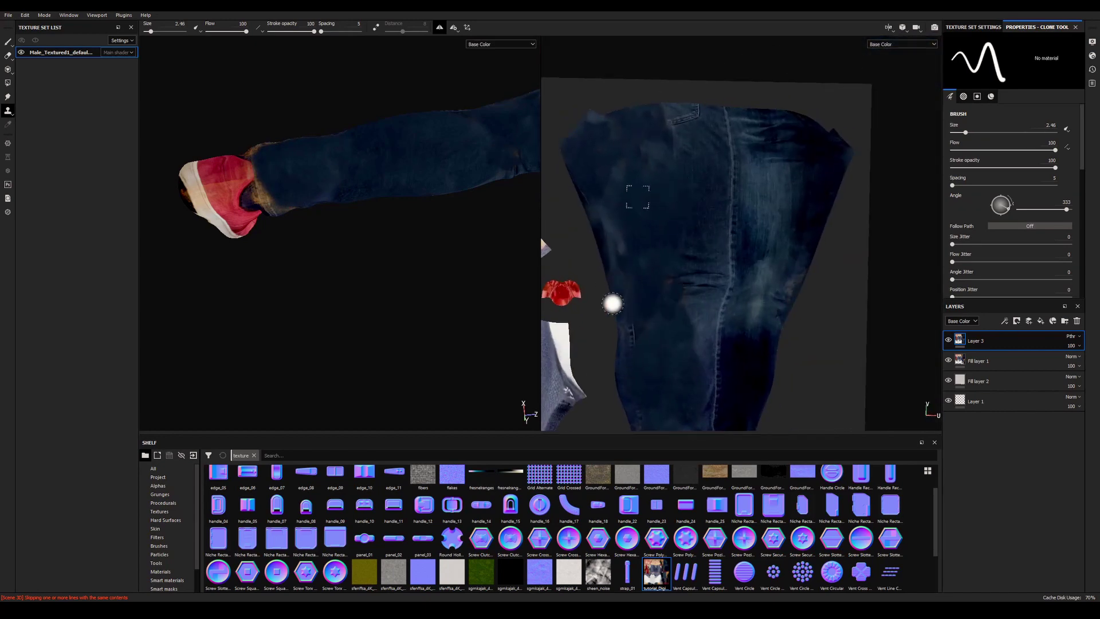
{"action": "left_click_drag", "start_coordinate": [613, 304], "coordinate": [624, 312], "text": "alt"}
{"action": "left_click_drag", "start_coordinate": [787, 289], "coordinate": [786, 322]}
- Lower the clone brush's flow, blend the denim near the knee, and toggle pen pressure for brush size and flow
{"action": "left_click_drag", "start_coordinate": [1055, 150], "coordinate": [976, 150]}
{"action": "mouse_move", "coordinate": [786, 286]}
{"action": "left_mouse_down"}
{"action": "mouse_move", "coordinate": [764, 346]}
{"action": "mouse_move", "coordinate": [762, 324]}
{"action": "left_mouse_up"}
{"action": "left_click", "coordinate": [1067, 130]}
{"action": "left_click", "coordinate": [1067, 148]}
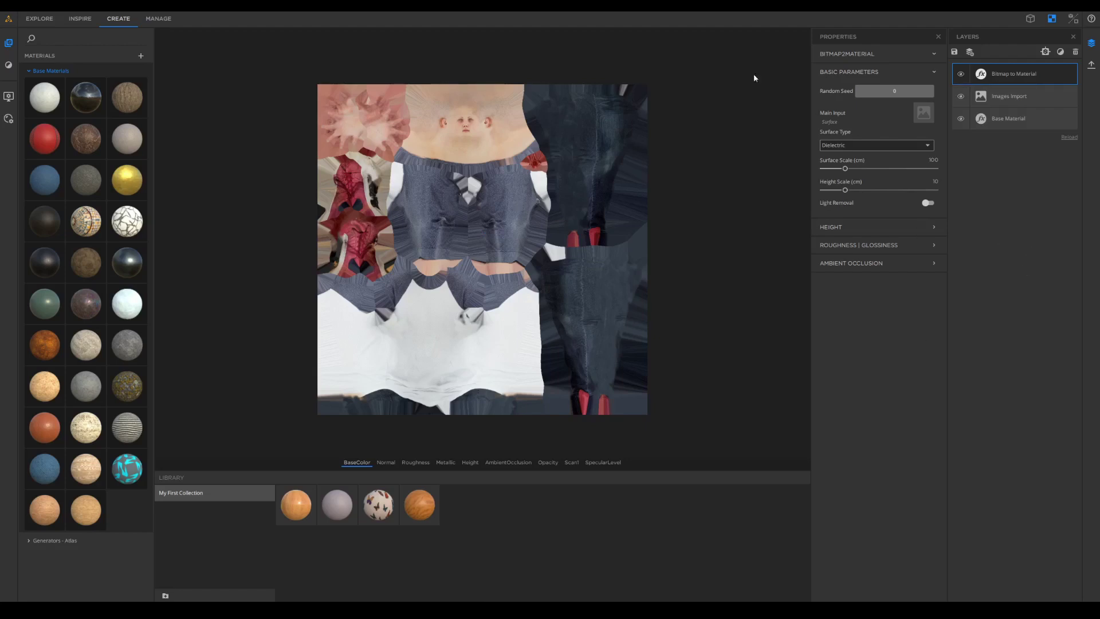
- Switch to Substance Alchemist and examine the normal, roughness and metallic maps generated from the cleaned texture
{"action": "left_click", "coordinate": [386, 463]}
{"action": "left_click", "coordinate": [416, 463]}
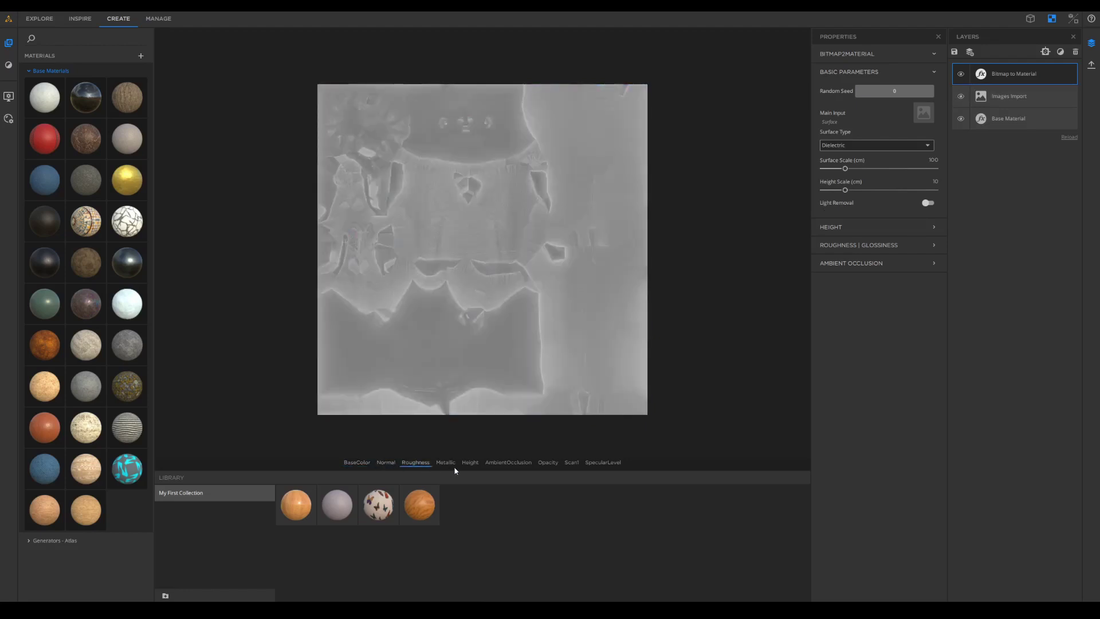
{"action": "left_click", "coordinate": [449, 462]}
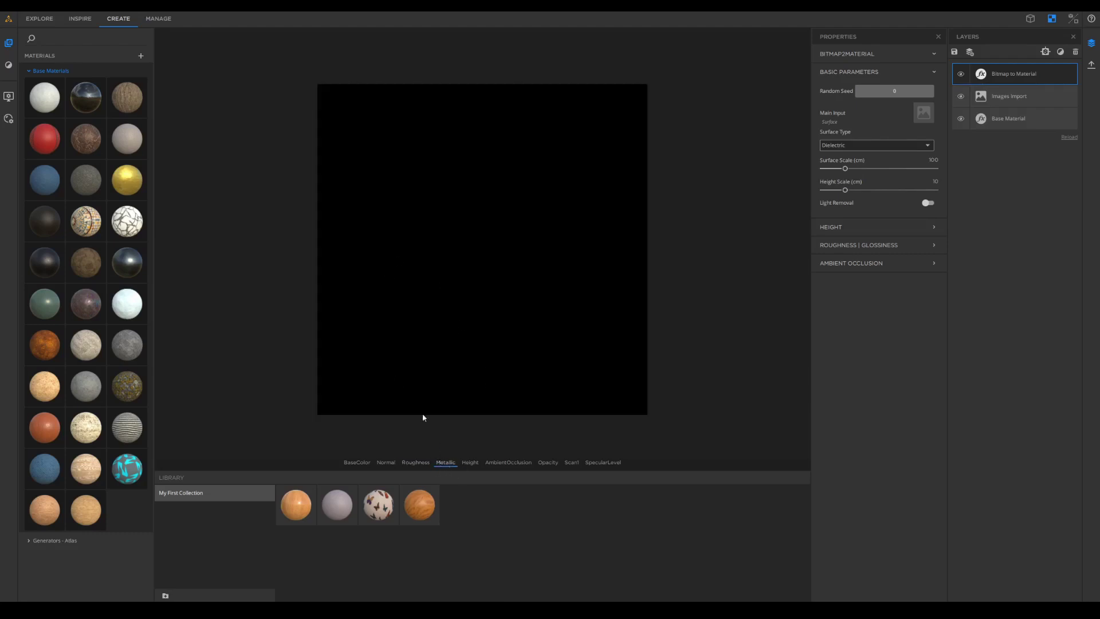
- Examine the generated height, ambient occlusion, opacity, scan, specular level and base color maps, plus the height and roughness settings
{"action": "left_click", "coordinate": [471, 464]}
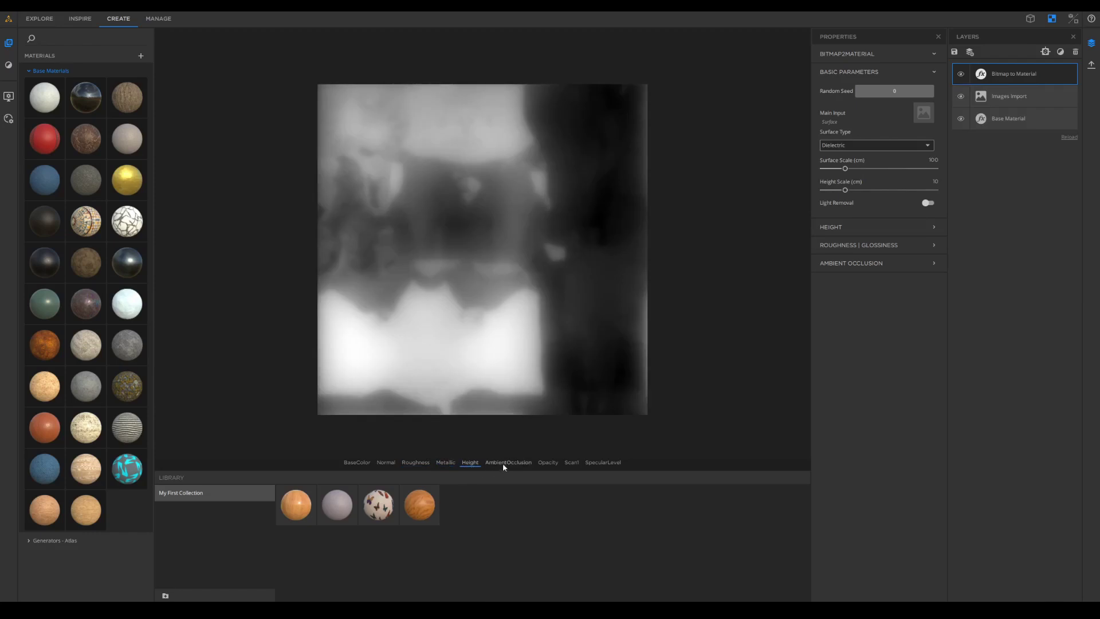
{"action": "left_click", "coordinate": [503, 464]}
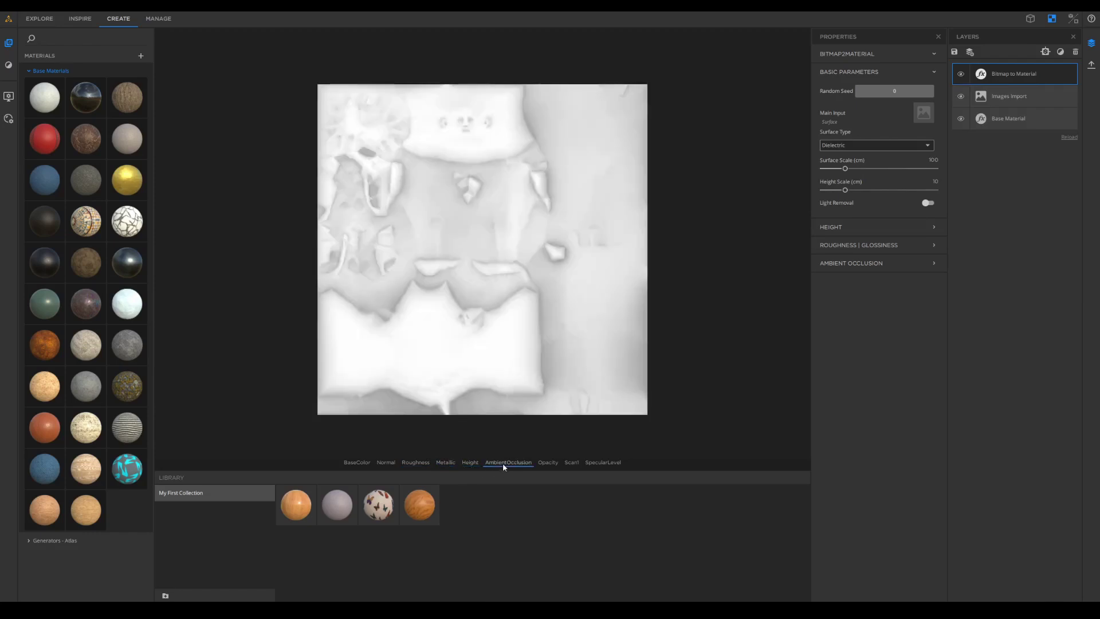
{"action": "left_click", "coordinate": [546, 464]}
{"action": "left_click", "coordinate": [572, 464]}
{"action": "left_click", "coordinate": [610, 465]}
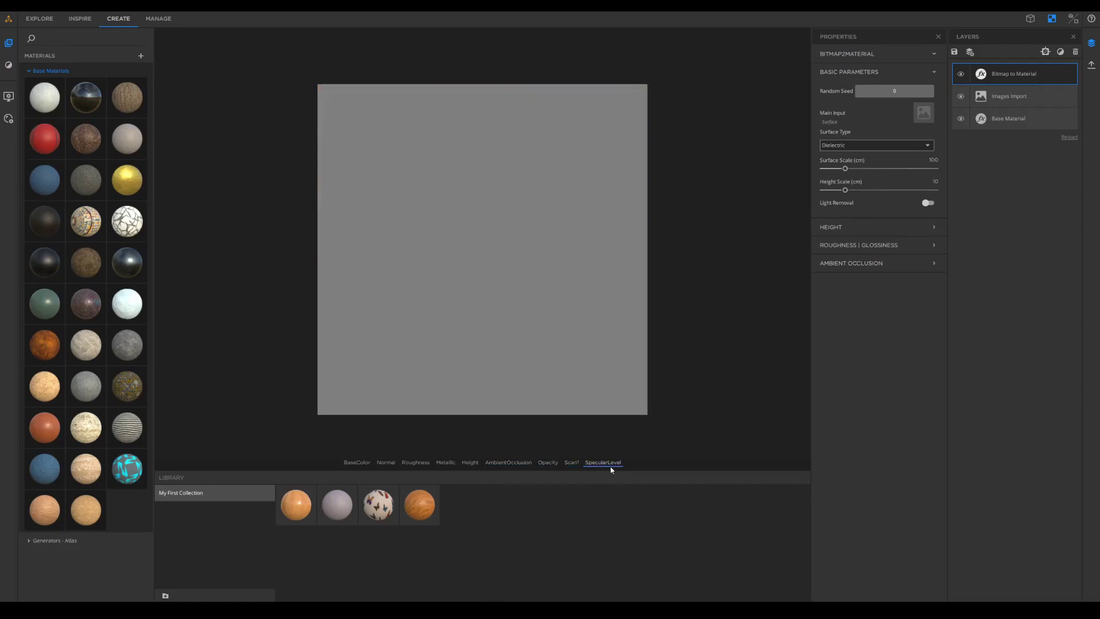
{"action": "left_click", "coordinate": [544, 463]}
{"action": "left_click", "coordinate": [496, 463]}
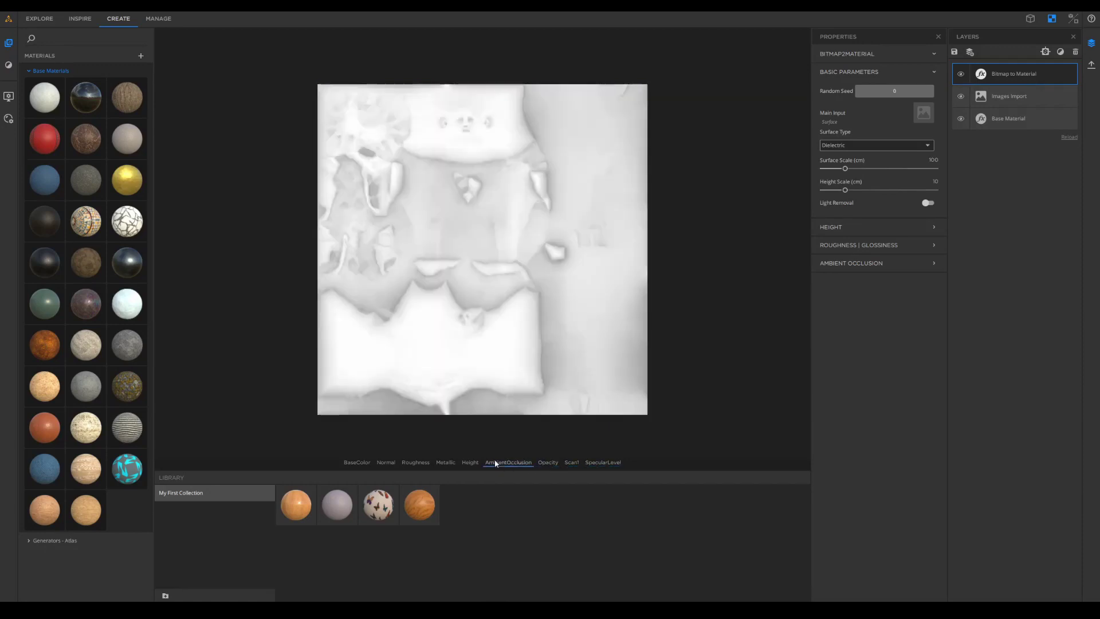
{"action": "left_click", "coordinate": [548, 463]}
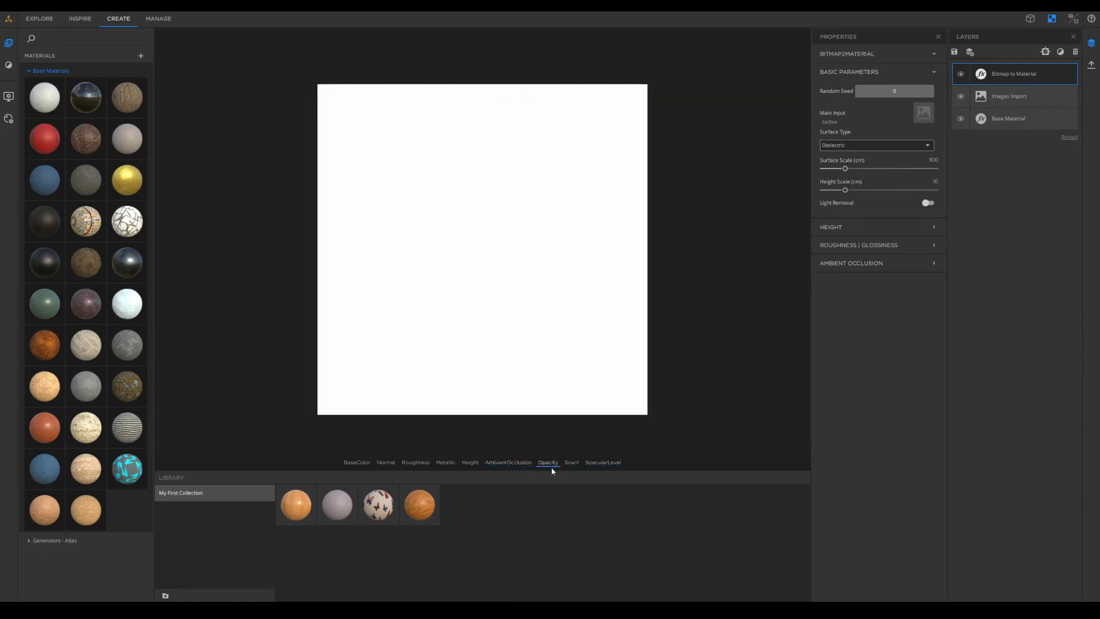
{"action": "left_click", "coordinate": [357, 462]}
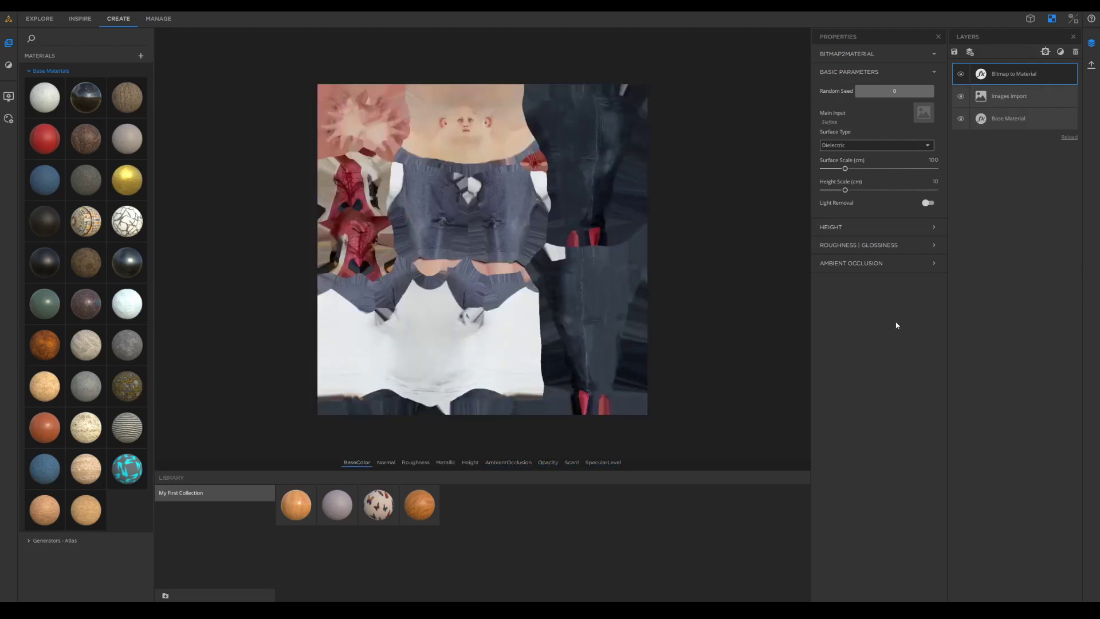
{"action": "left_click", "coordinate": [856, 232]}
{"action": "left_click", "coordinate": [878, 360]}
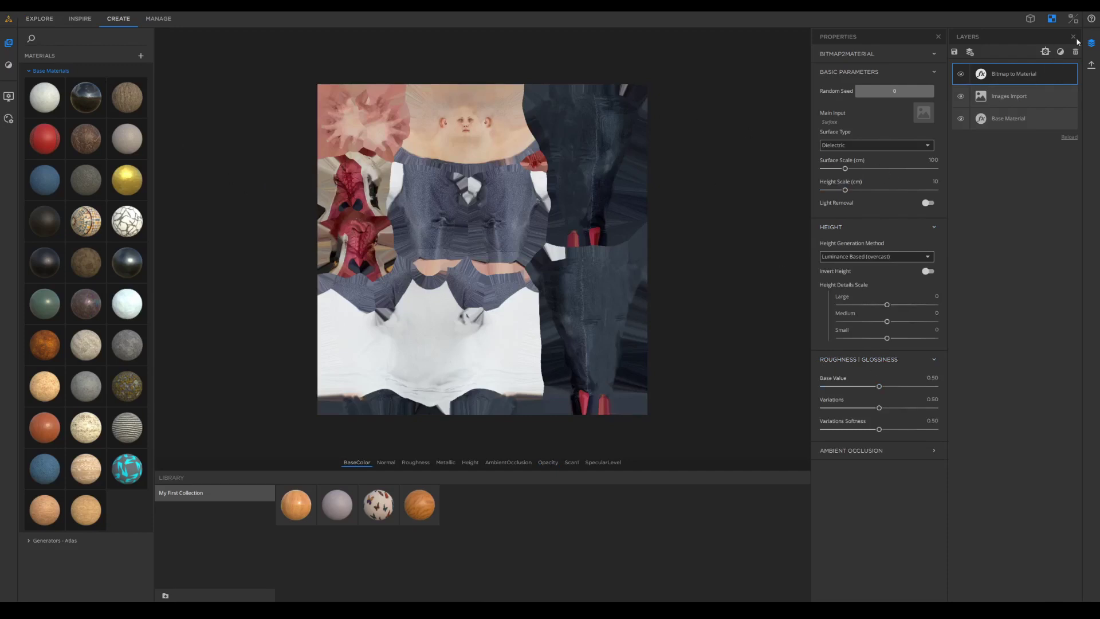
- Set up an export of the current material at 4096 x 4096 resolution
{"action": "left_click", "coordinate": [1092, 68]}
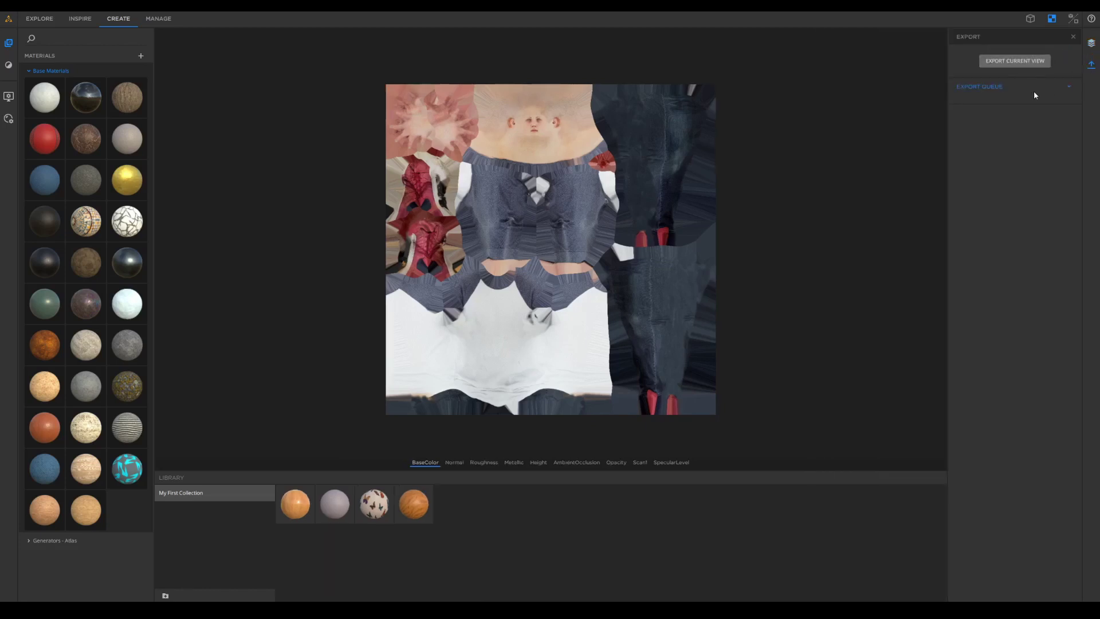
{"action": "left_click", "coordinate": [1012, 64]}
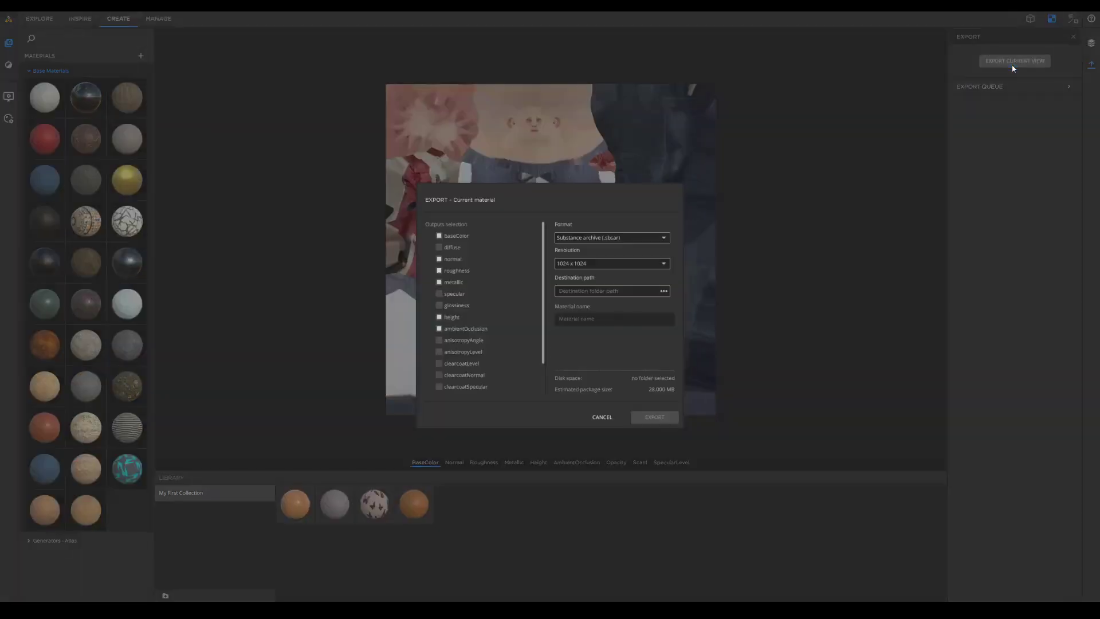
{"action": "left_click", "coordinate": [599, 265]}
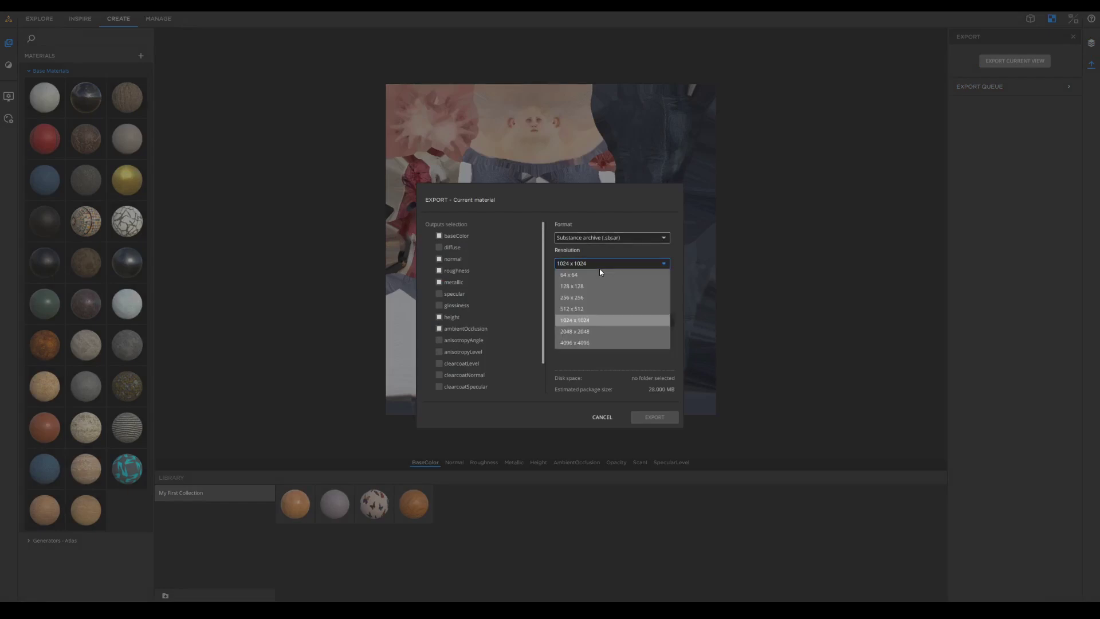
{"action": "left_click", "coordinate": [598, 344]}
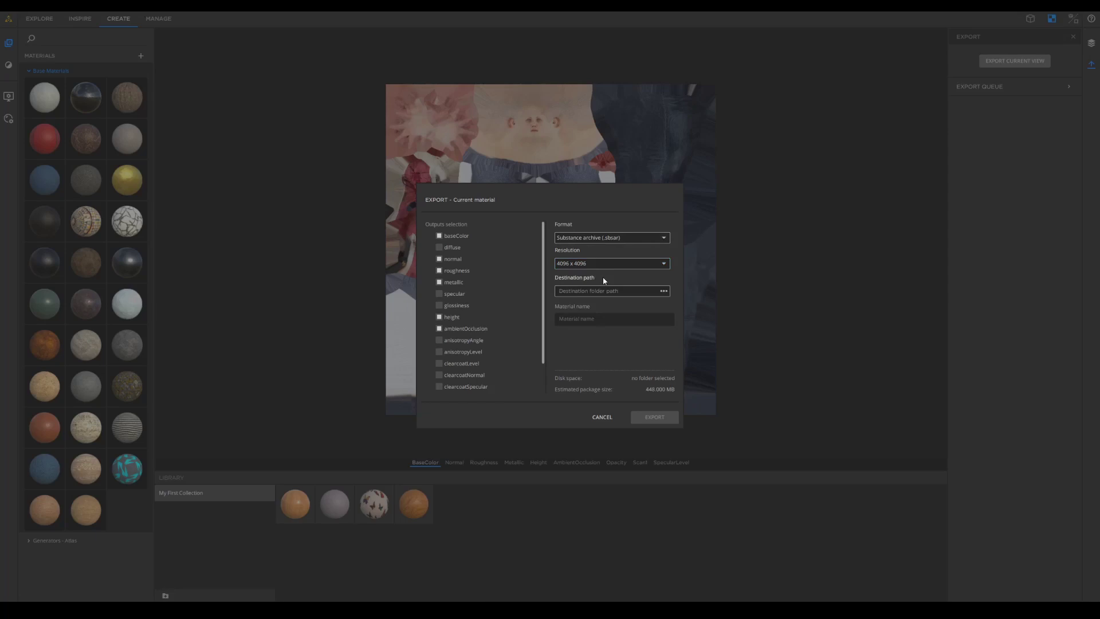
- Limit the export outputs to normal, roughness, height and ambientOcclusion, leaving out baseColor, metallic, opacity and specularLevel
{"action": "left_click", "coordinate": [438, 236]}
{"action": "left_click", "coordinate": [440, 240]}
{"action": "left_click", "coordinate": [439, 328]}
{"action": "scroll", "coordinate": [464, 324], "scroll_direction": "down", "scroll_amount": 1}
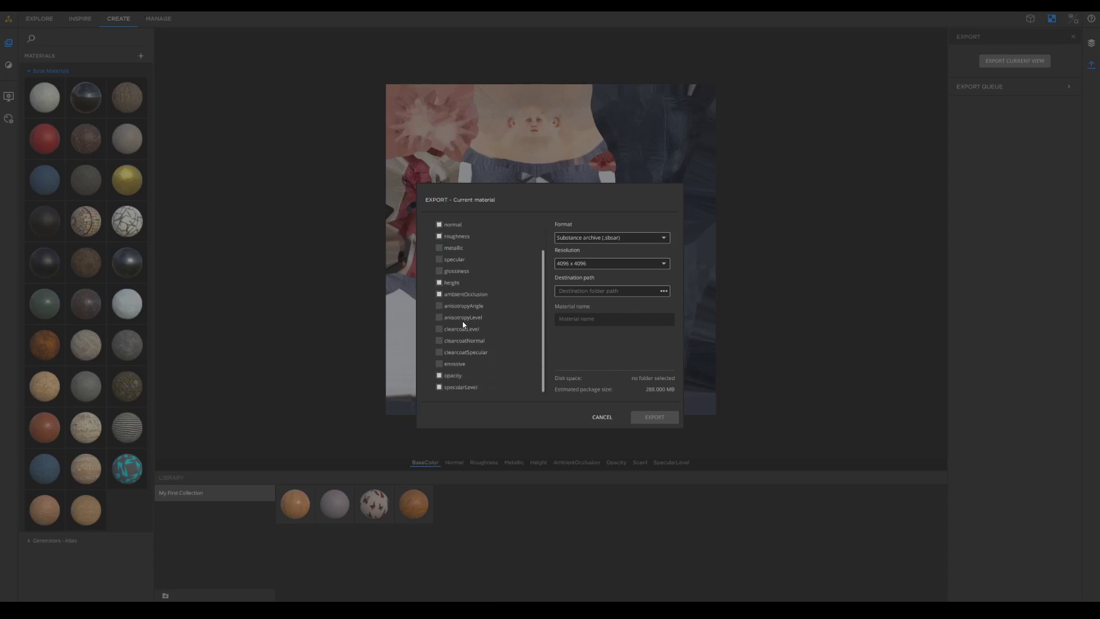
{"action": "left_click", "coordinate": [442, 377]}
{"action": "left_click", "coordinate": [442, 386]}
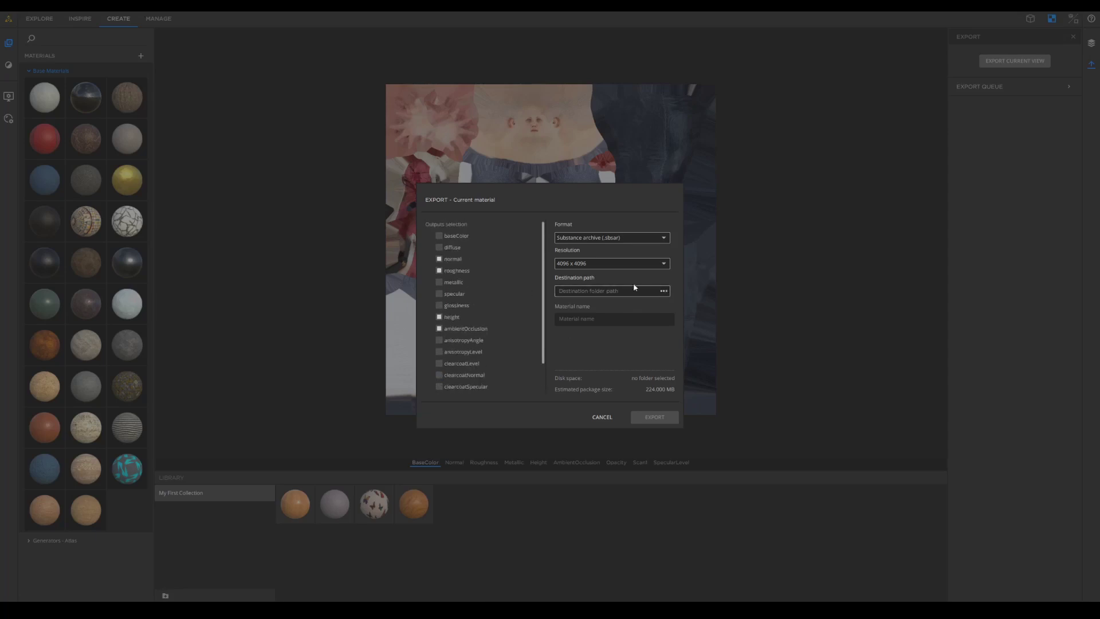
- Create a folder named Texture maps inside the Digi Jack folder and set it as the export destination
{"action": "left_click", "coordinate": [663, 290]}
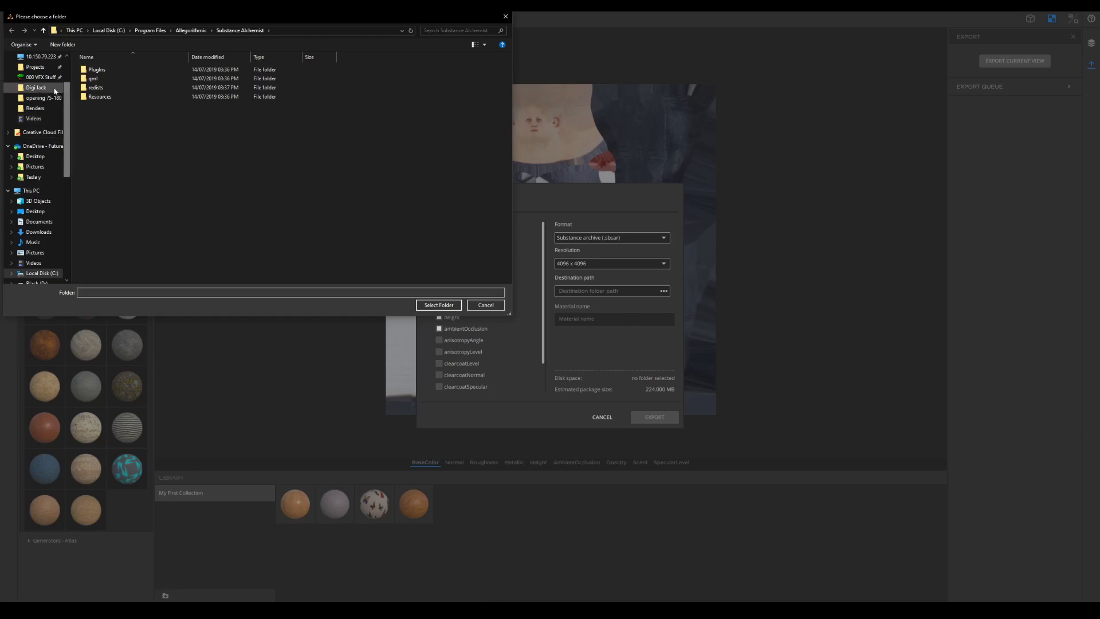
{"action": "left_click", "coordinate": [36, 88]}
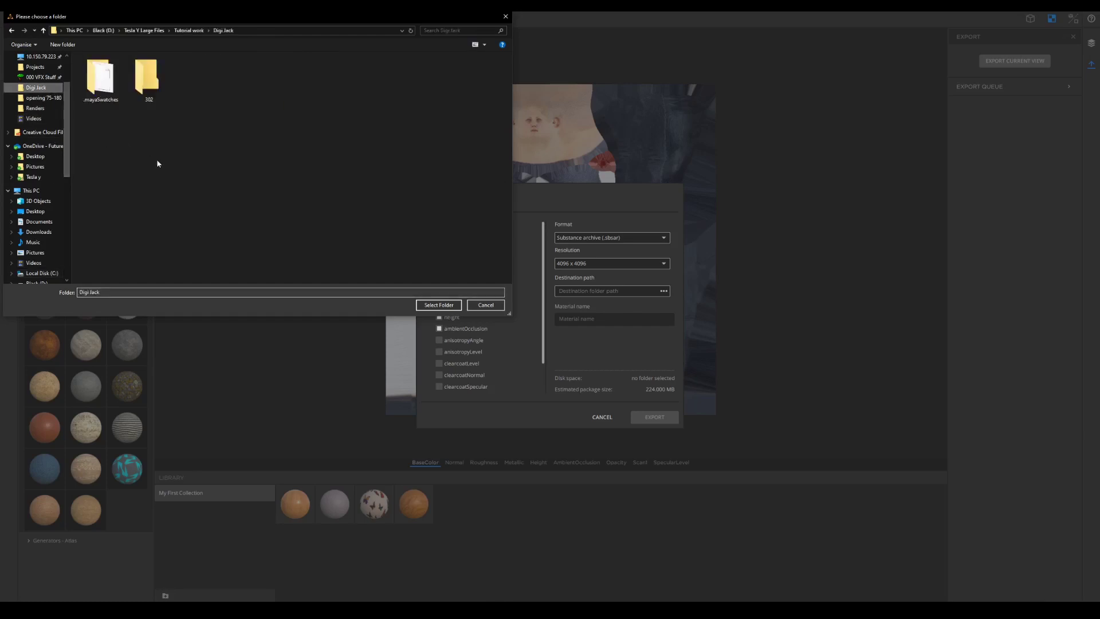
{"action": "left_click", "coordinate": [63, 44]}
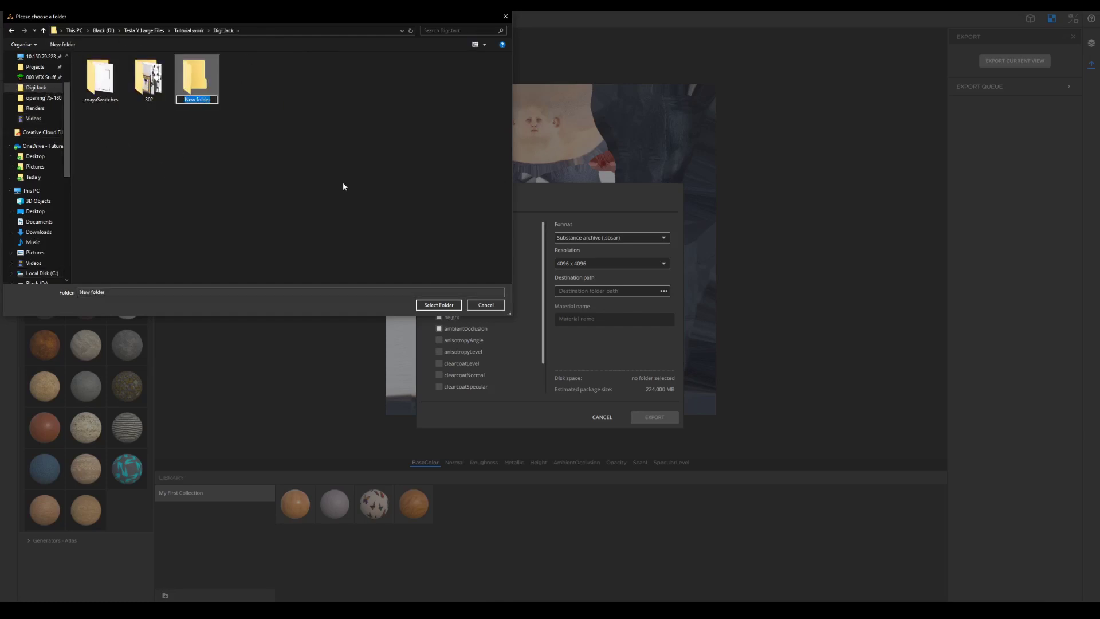
{"action": "type", "text": "Texture maps"}
{"action": "left_click", "coordinate": [438, 306]}
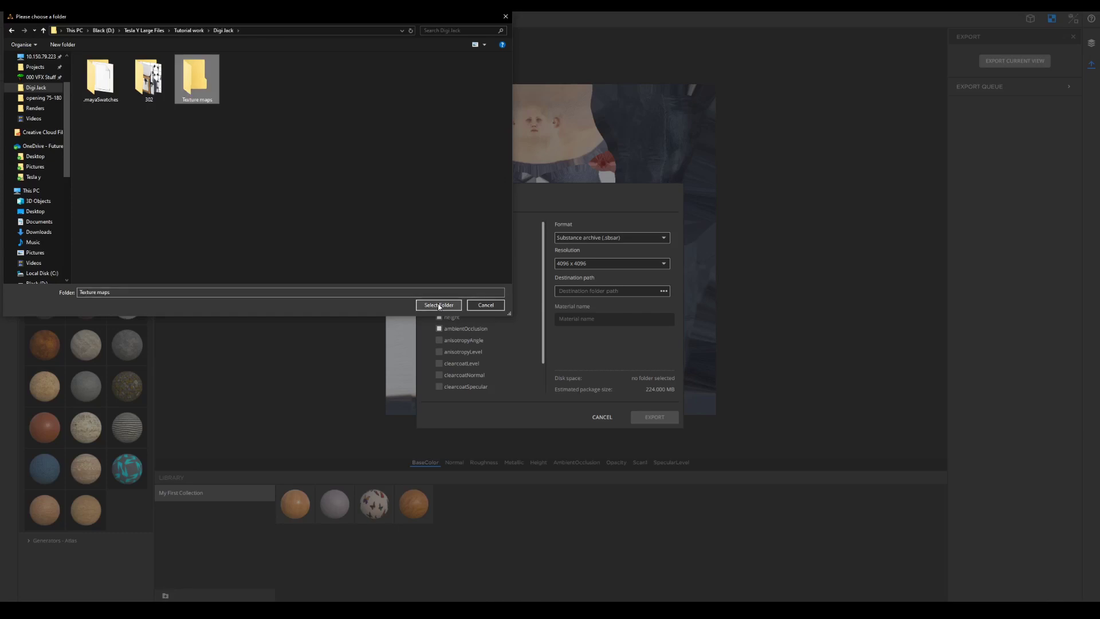
{"action": "left_click", "coordinate": [439, 305]}
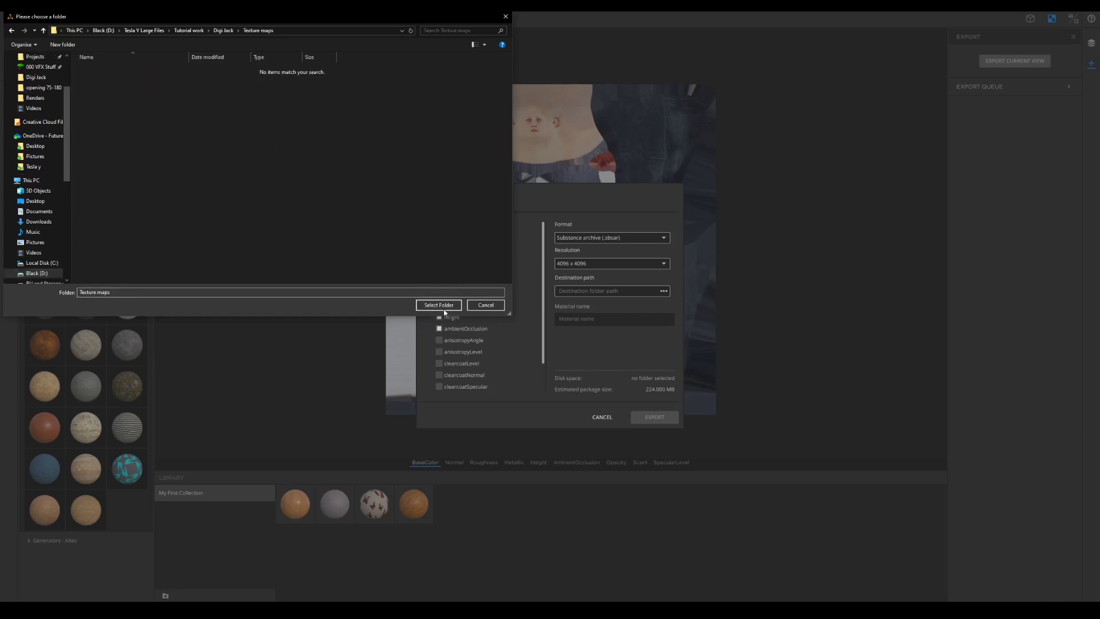
{"action": "left_click", "coordinate": [444, 308]}
- Name the exported material Digi Jack and export it
{"action": "left_click", "coordinate": [596, 319]}
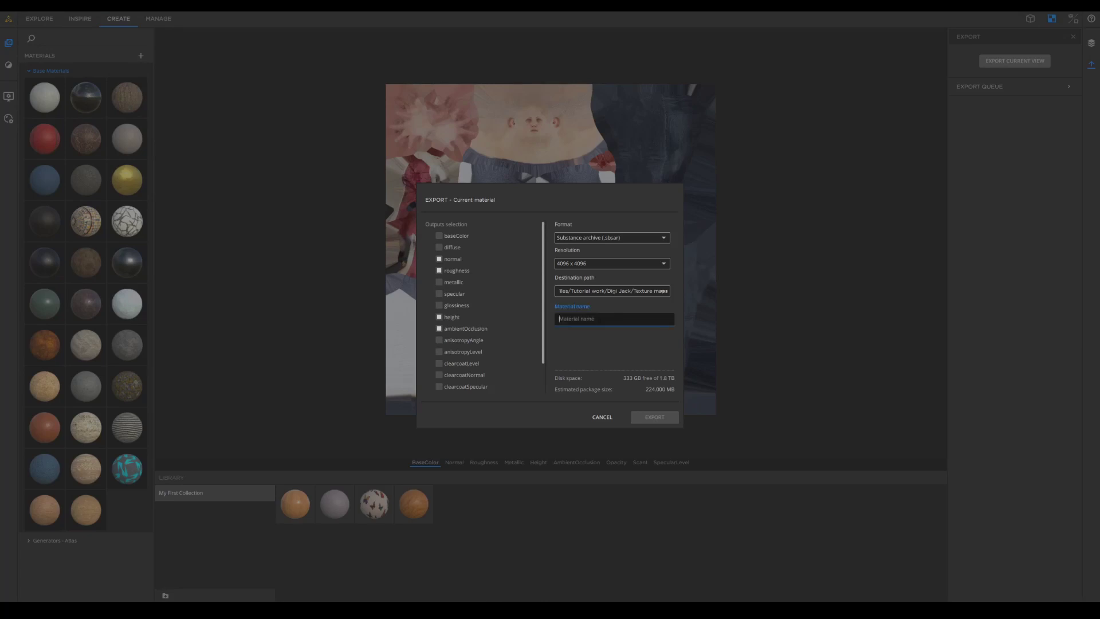
{"action": "type", "text": "Dig"}
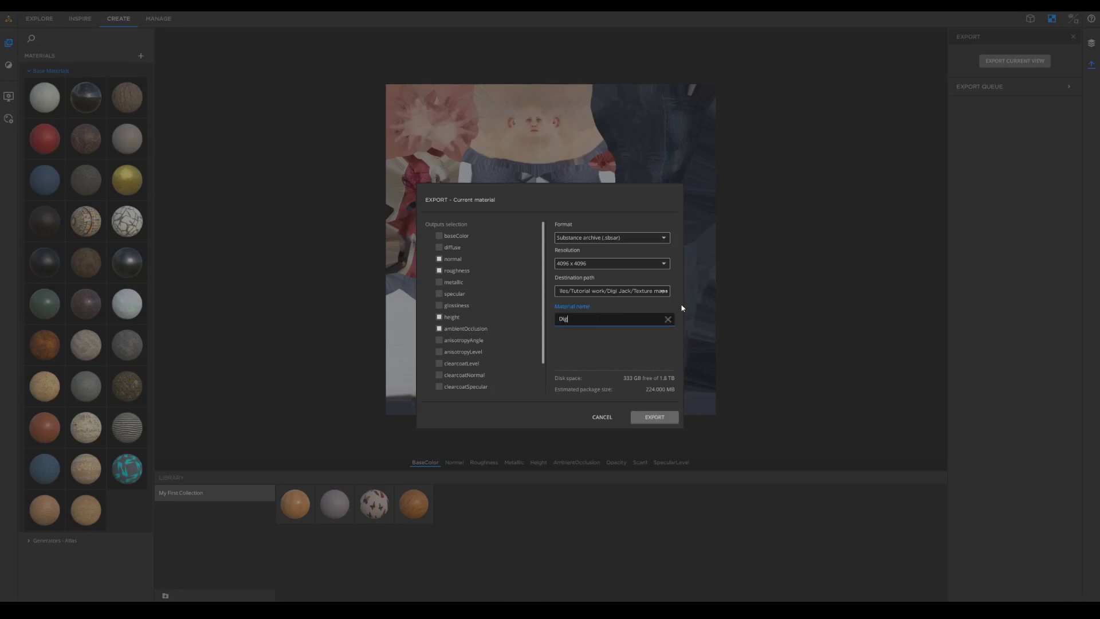
{"action": "type", "text": "i Jack"}
{"action": "left_click", "coordinate": [663, 417]}
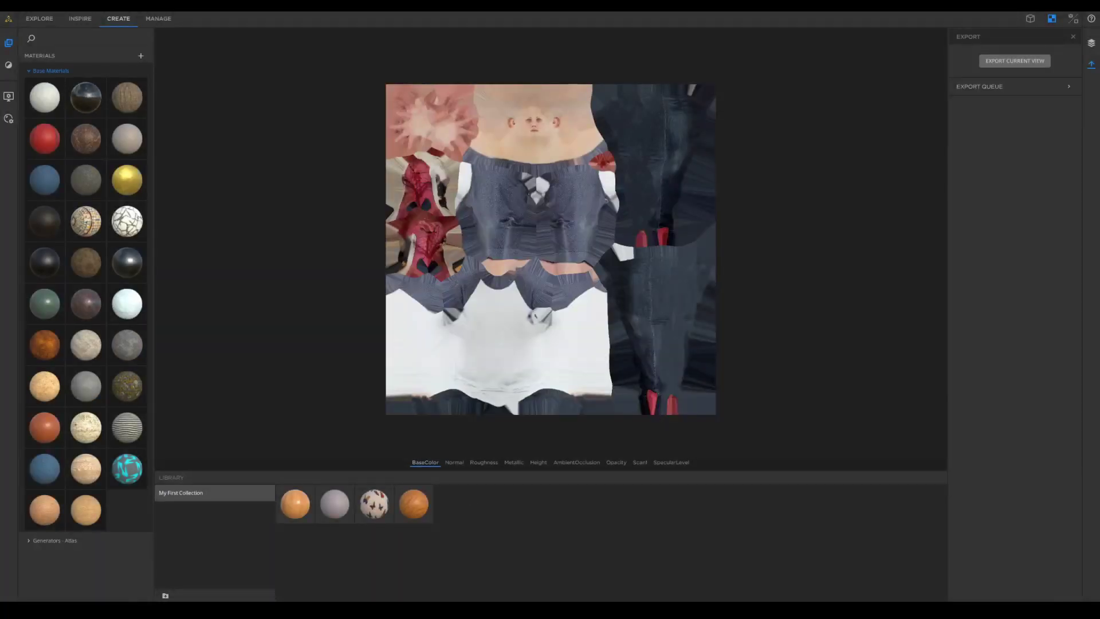
- Check the Digi Jack output folder inside Texture maps and the export queue, leaving the export settings as they are
{"action": "left_click", "coordinate": [287, 588]}
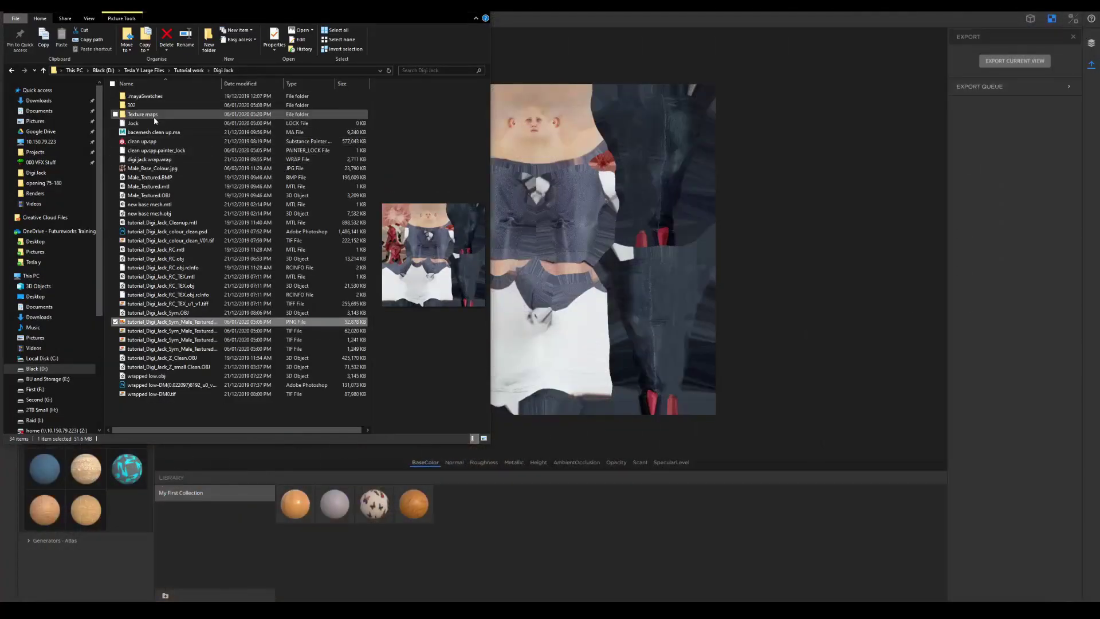
{"action": "double_click", "coordinate": [150, 114]}
{"action": "double_click", "coordinate": [142, 99]}
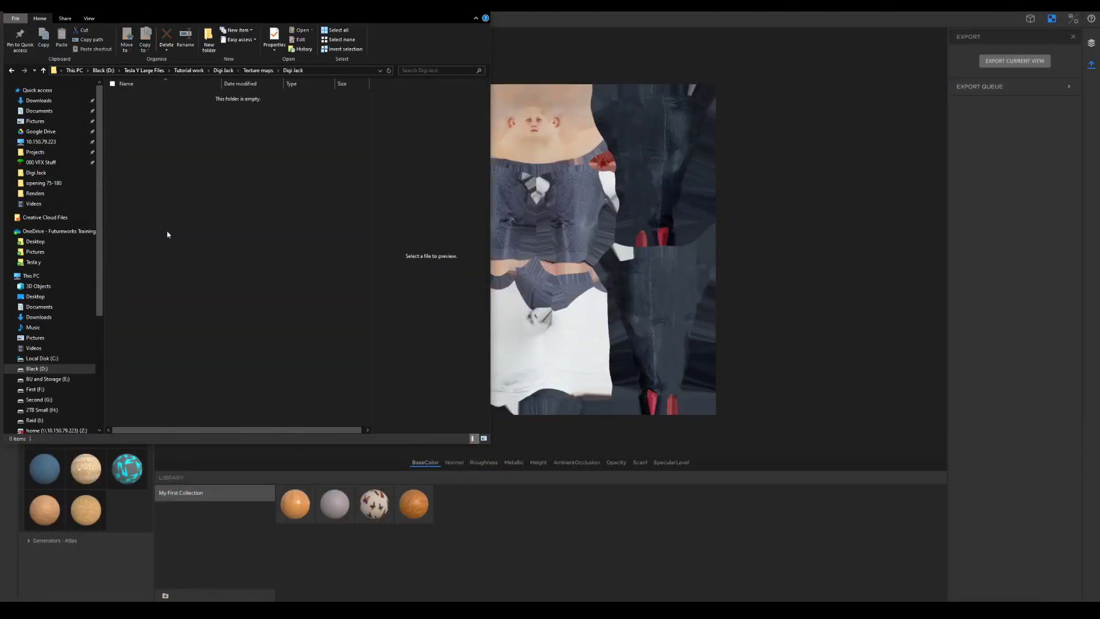
{"action": "left_click", "coordinate": [1067, 87]}
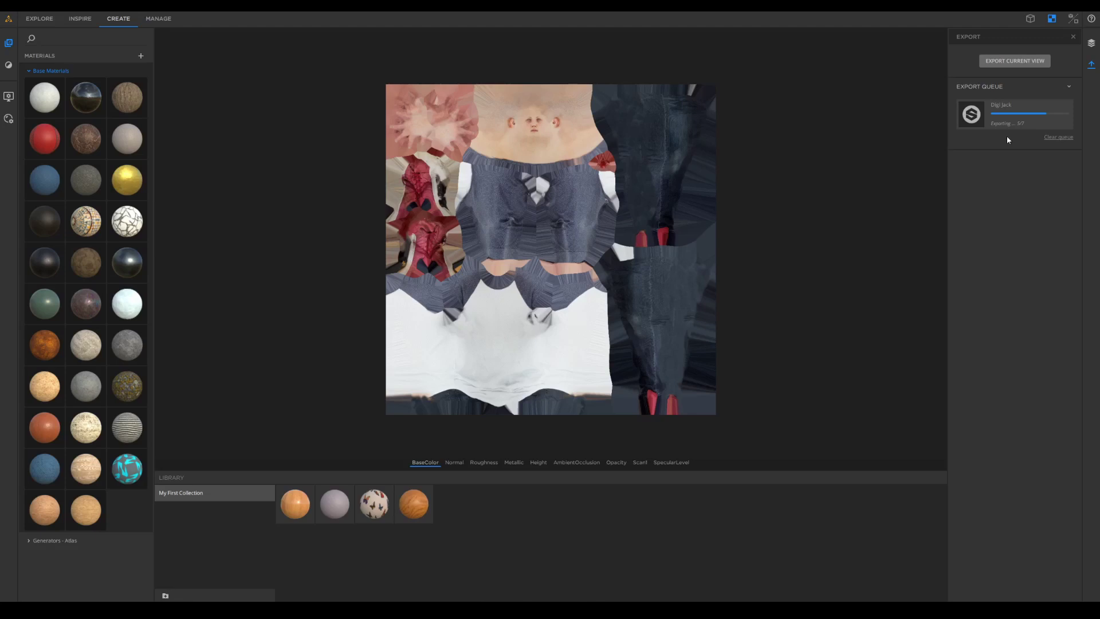
{"action": "left_click", "coordinate": [1014, 60]}
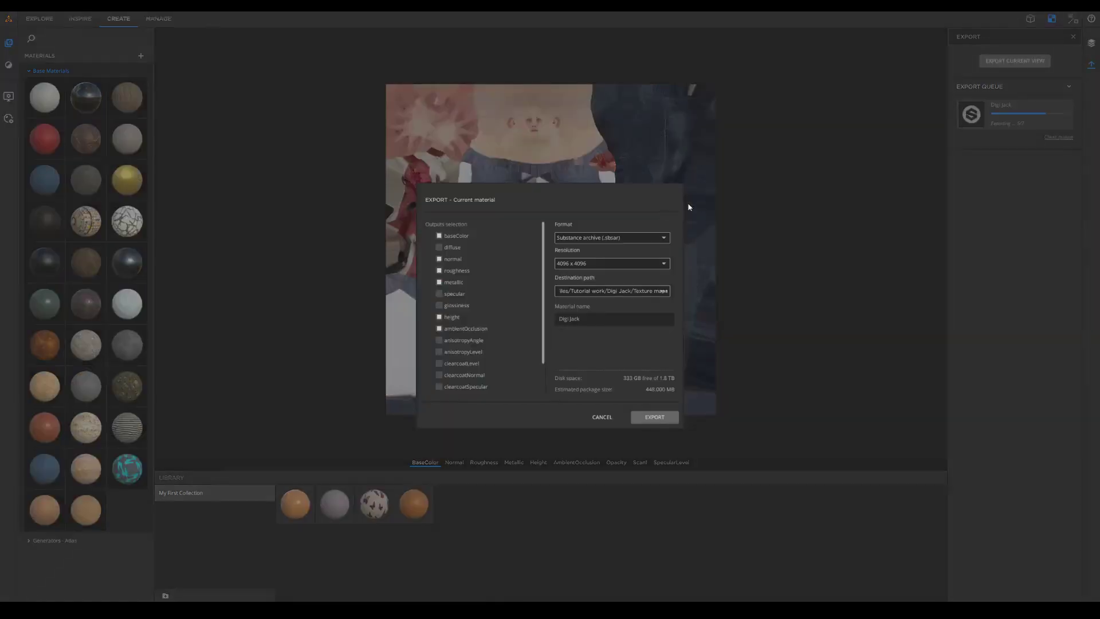
{"action": "left_click", "coordinate": [788, 259]}
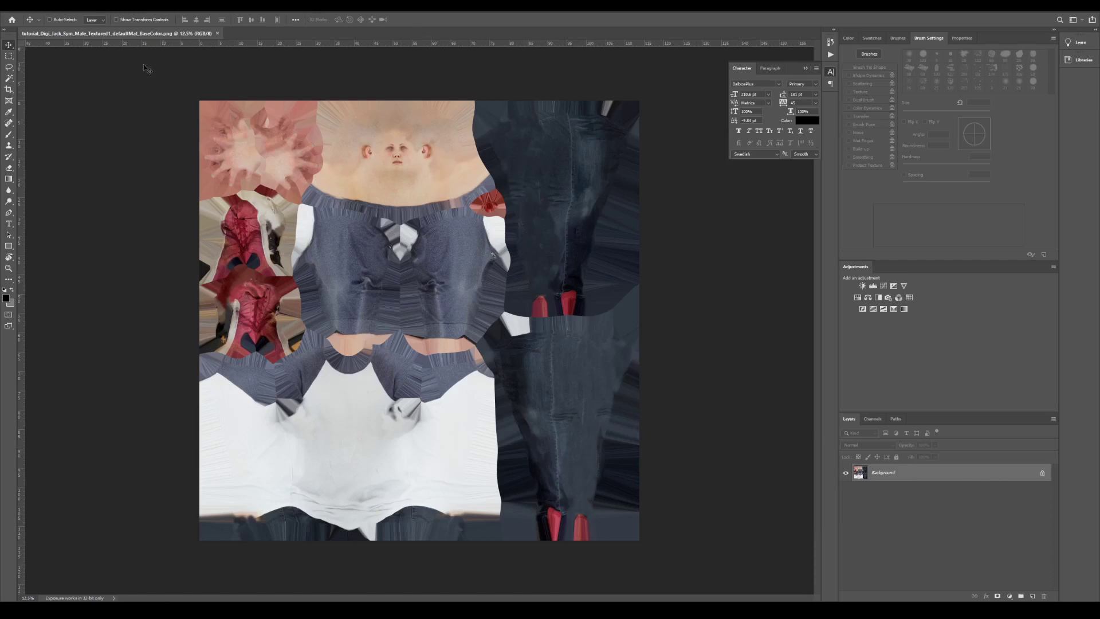
- Switch to Photoshop and convert the base color texture to black and white with the Default preset
{"action": "left_click", "coordinate": [85, 12]}
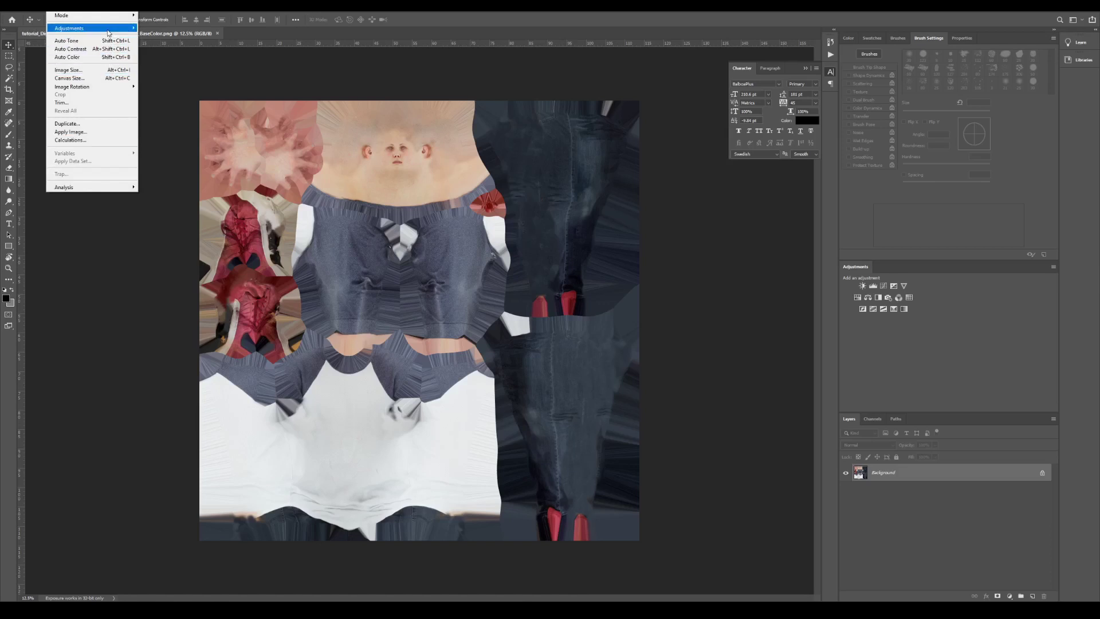
{"action": "mouse_move", "coordinate": [109, 34]}
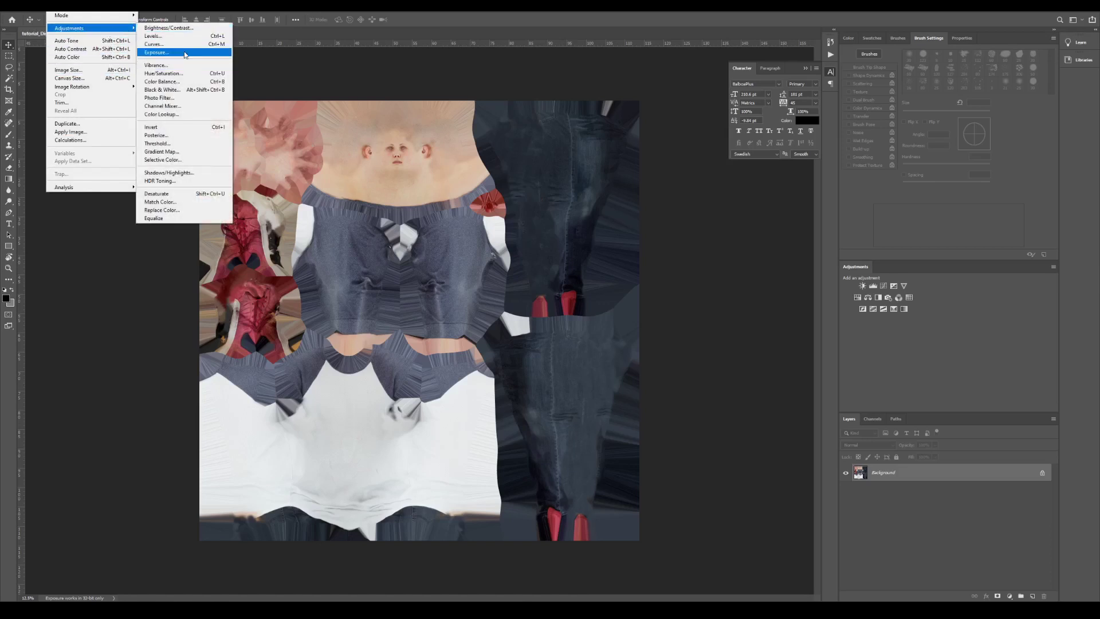
{"action": "left_click", "coordinate": [193, 89]}
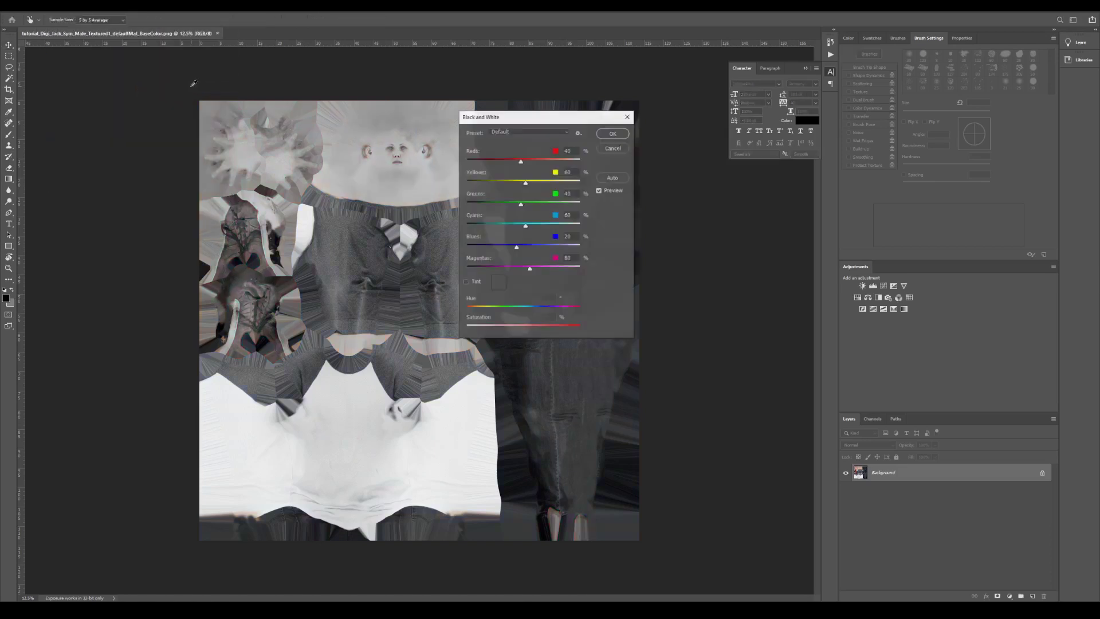
{"action": "left_click", "coordinate": [624, 134]}
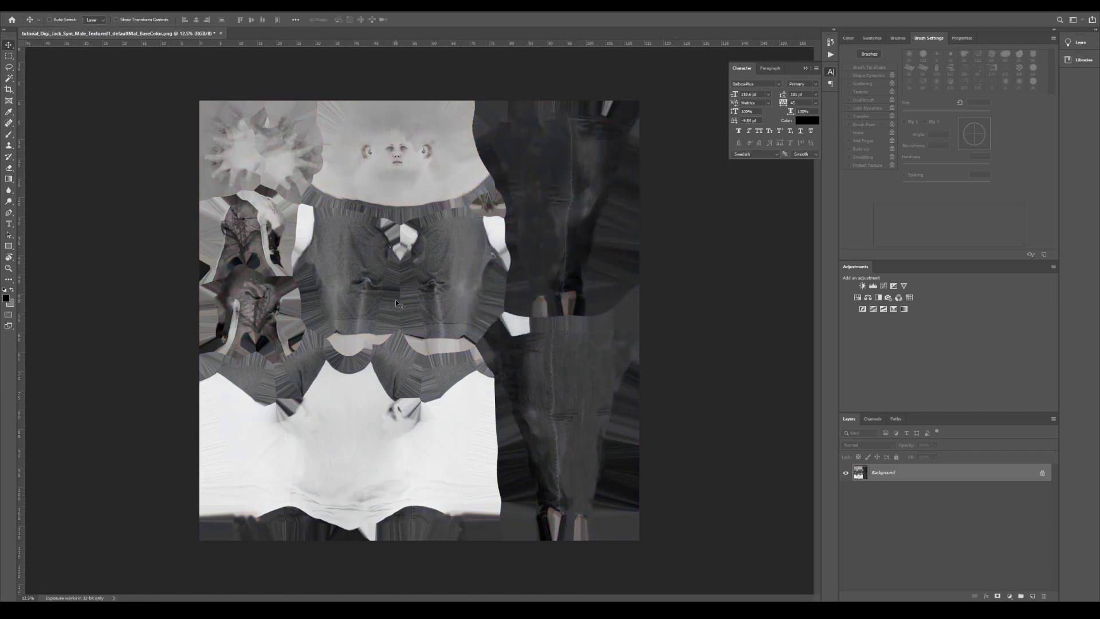
- Increase the black-and-white texture's contrast with Levels, raising the black input and setting the white input to 221
{"action": "key", "text": "ctrl+l"}
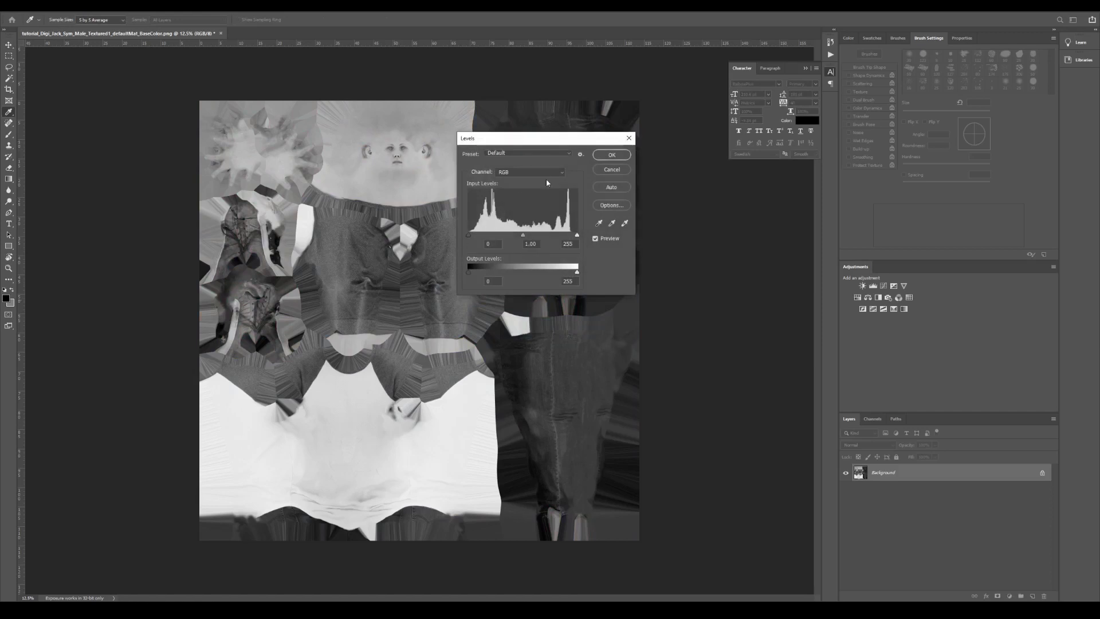
{"action": "left_click_drag", "start_coordinate": [576, 235], "coordinate": [562, 235]}
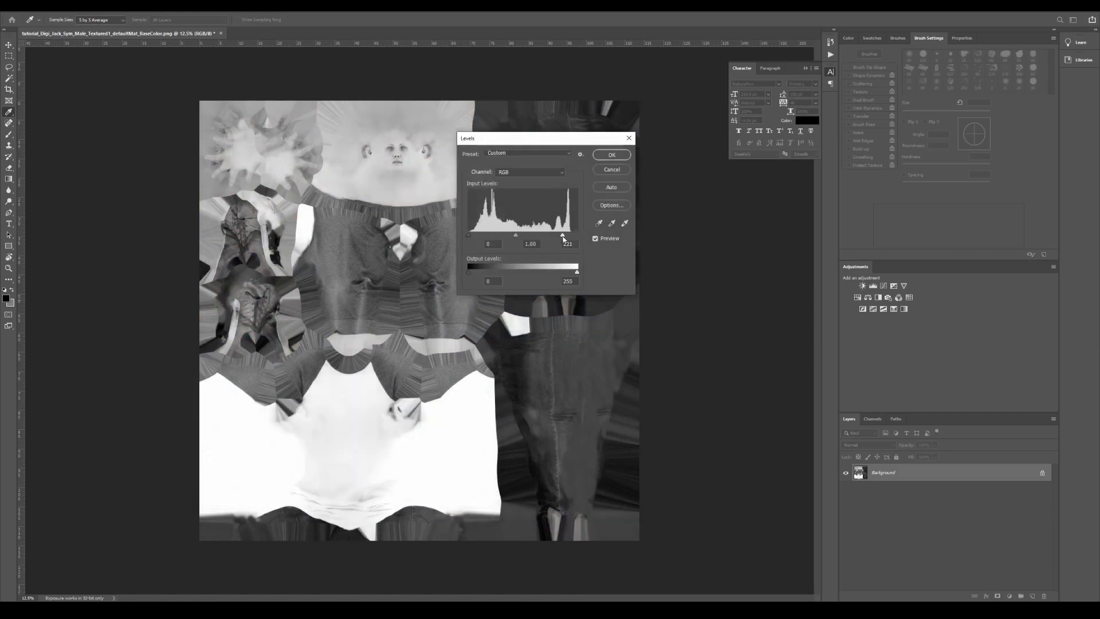
{"action": "left_click_drag", "start_coordinate": [469, 235], "coordinate": [482, 237]}
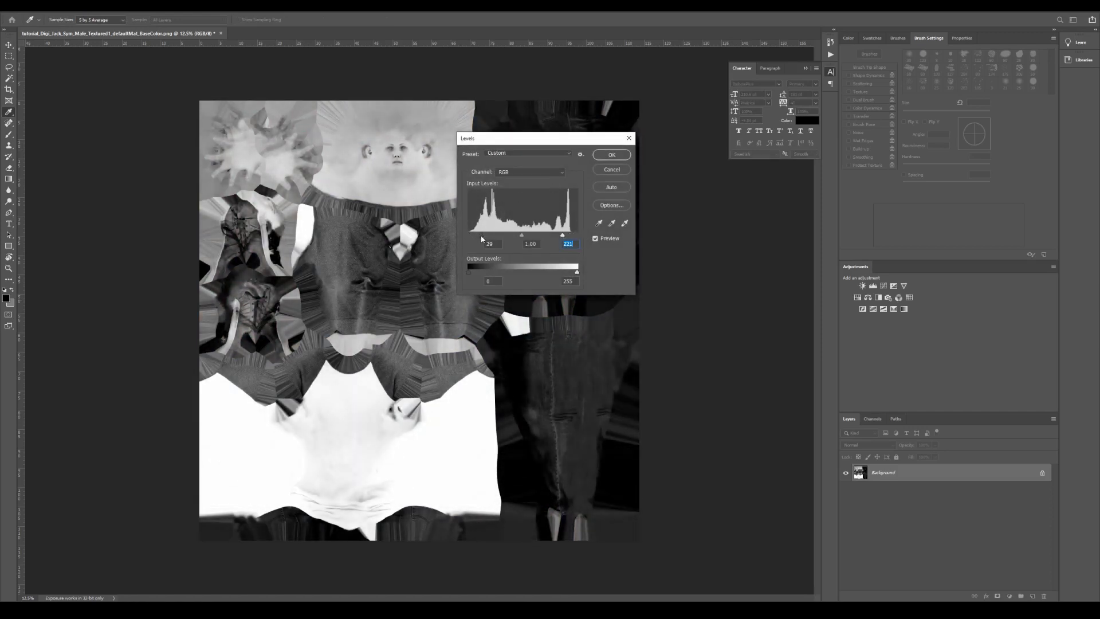
{"action": "left_click", "coordinate": [611, 155]}
{"action": "key", "text": "v"}
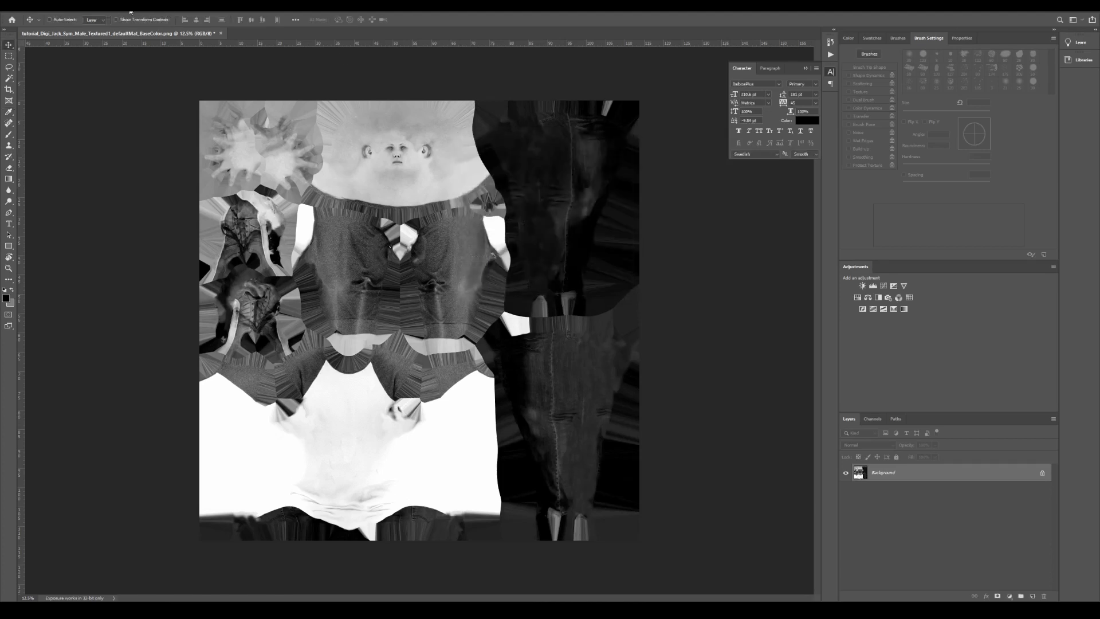
- Apply a High Pass filter with a radius of 2.1 pixels to the black-and-white texture
{"action": "left_click", "coordinate": [131, 12]}
{"action": "mouse_move", "coordinate": [189, 176]}
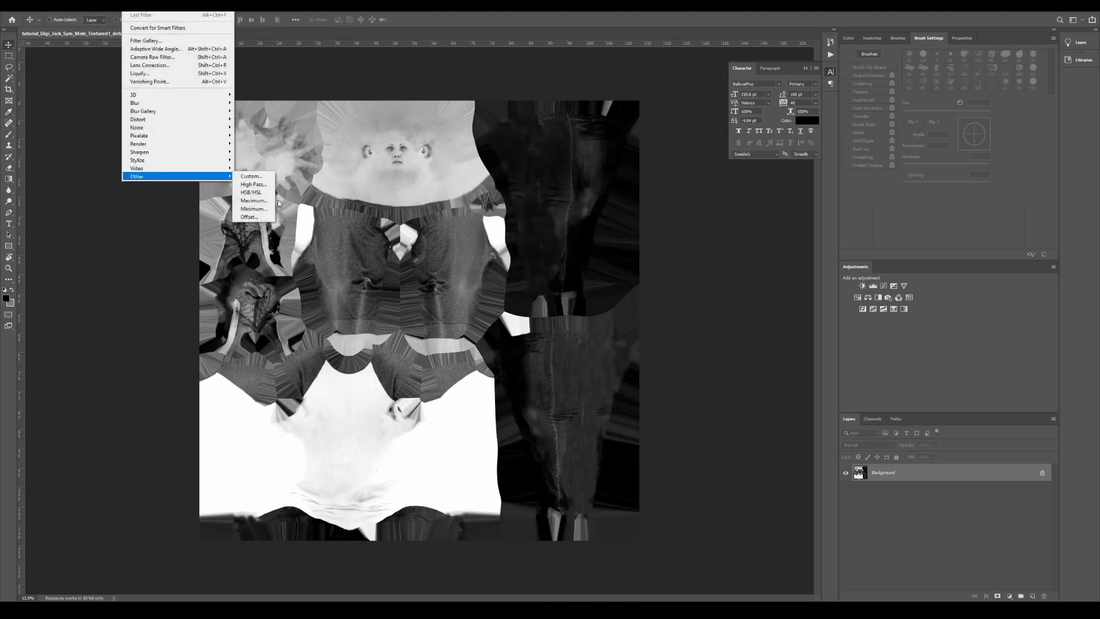
{"action": "left_click", "coordinate": [253, 184]}
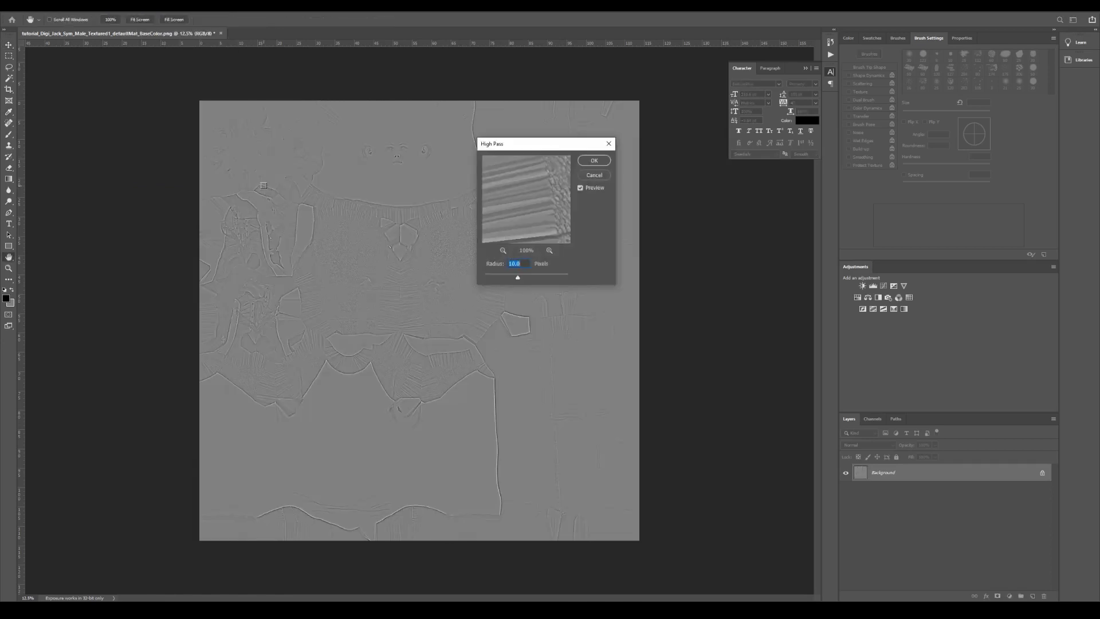
{"action": "left_click", "coordinate": [389, 156]}
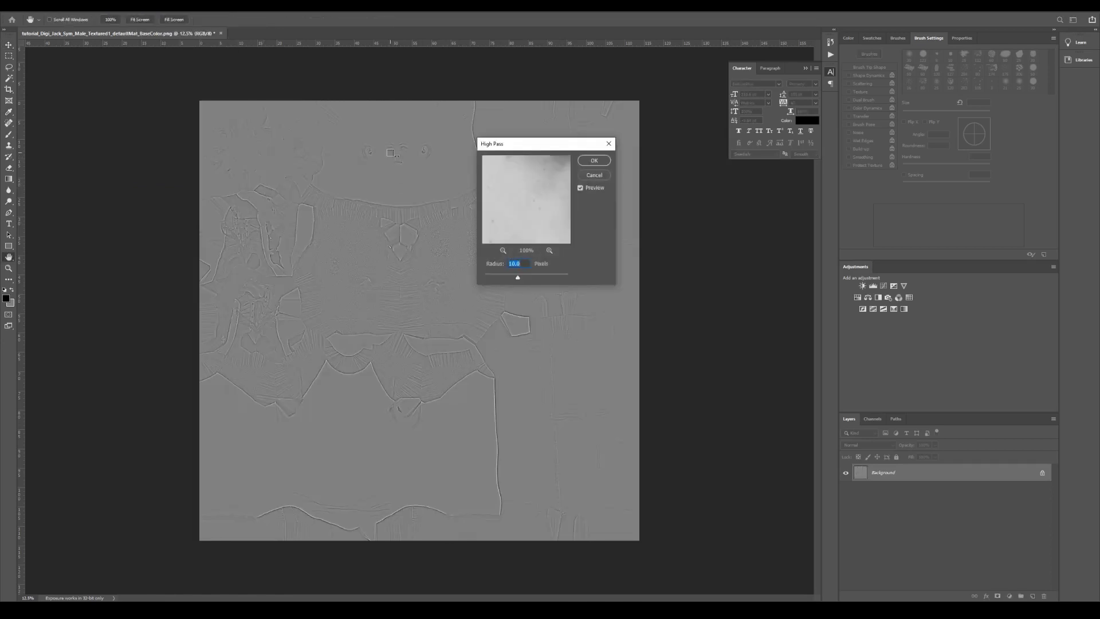
{"action": "left_click", "coordinate": [392, 155]}
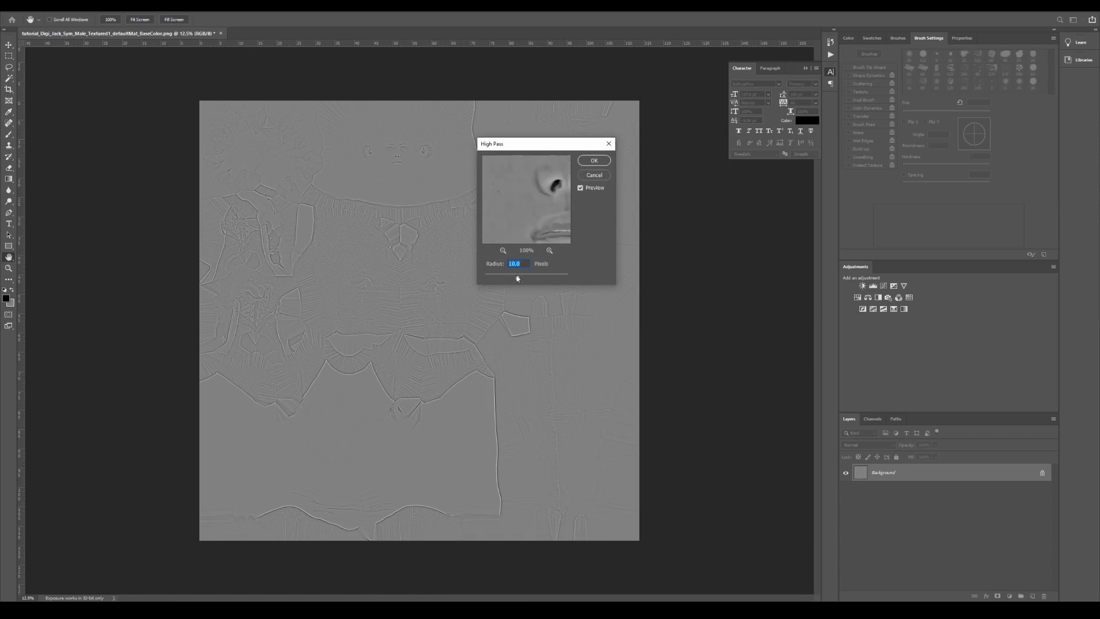
{"action": "left_click_drag", "start_coordinate": [516, 277], "coordinate": [498, 278]}
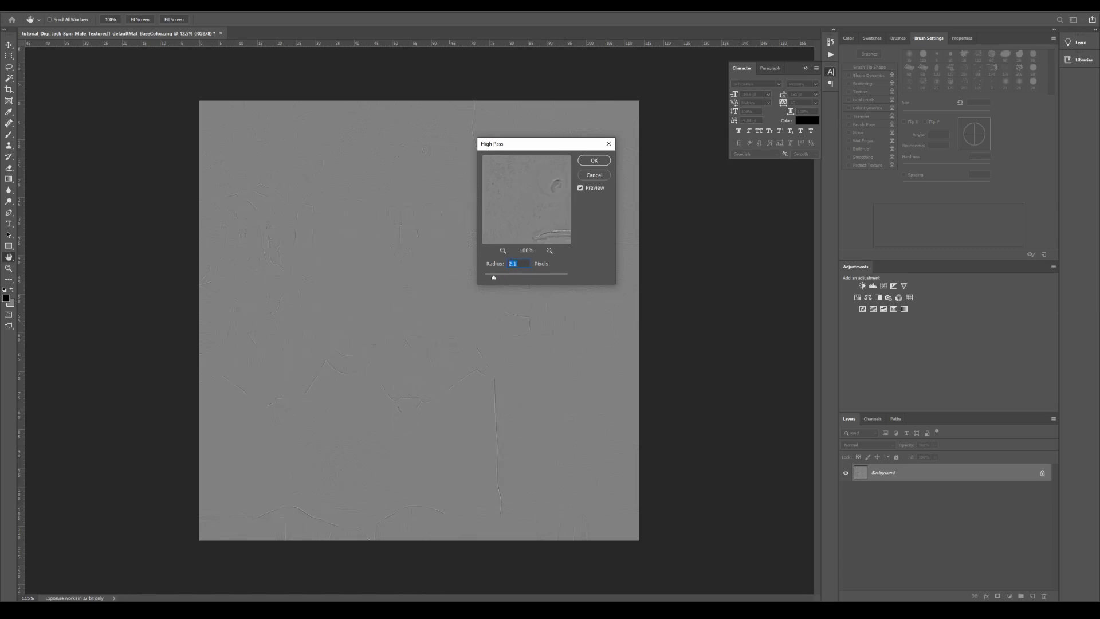
{"action": "key", "text": "Return"}
- Examine the filtered skin detail around the face, ear, nose and mouth up close
{"action": "scroll", "coordinate": [390, 140], "scroll_direction": "up", "scroll_amount": 4, "text": "alt"}
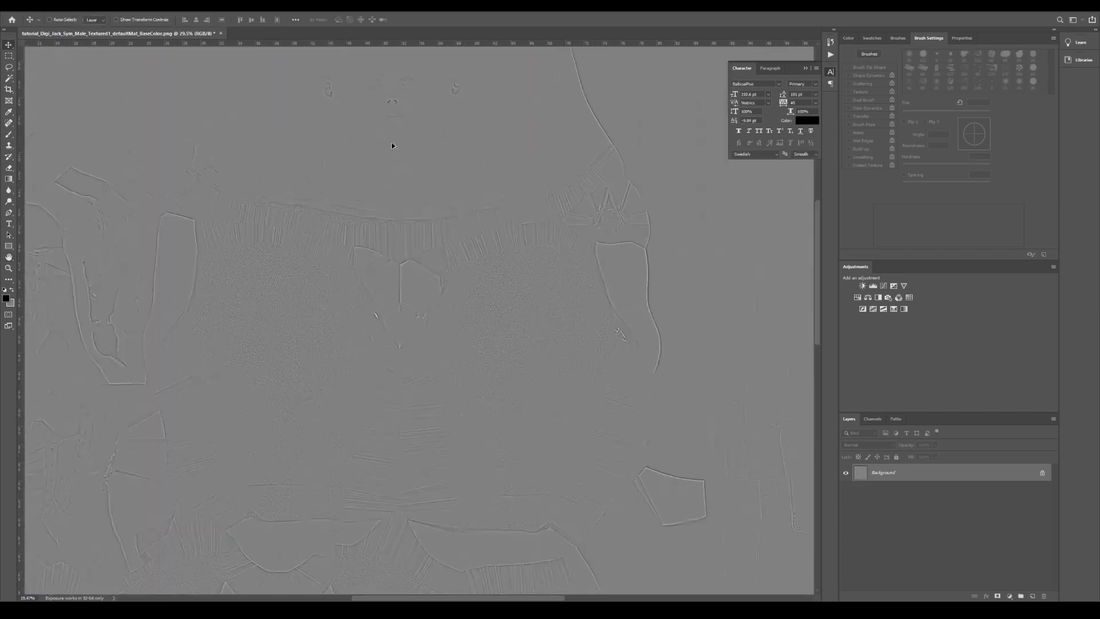
{"action": "scroll", "coordinate": [405, 122], "scroll_direction": "up", "scroll_amount": 9, "text": "alt"}
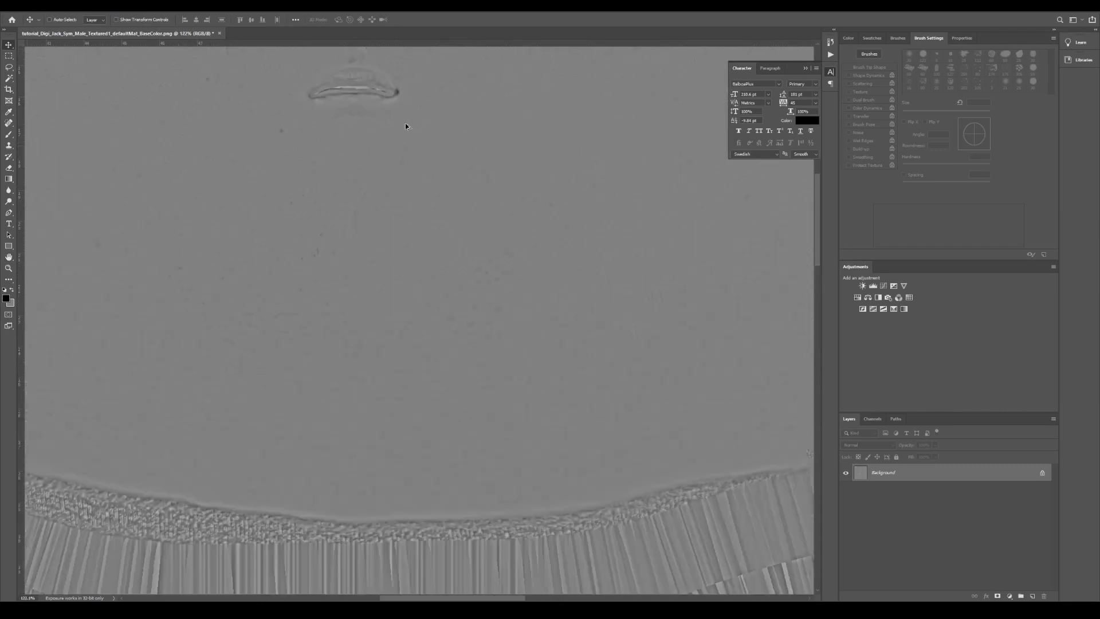
{"action": "scroll", "coordinate": [493, 238], "scroll_direction": "up", "scroll_amount": 1, "text": "alt"}
{"action": "left_click_drag", "start_coordinate": [493, 238], "coordinate": [508, 358]}
{"action": "left_click_drag", "start_coordinate": [459, 197], "coordinate": [268, 297]}
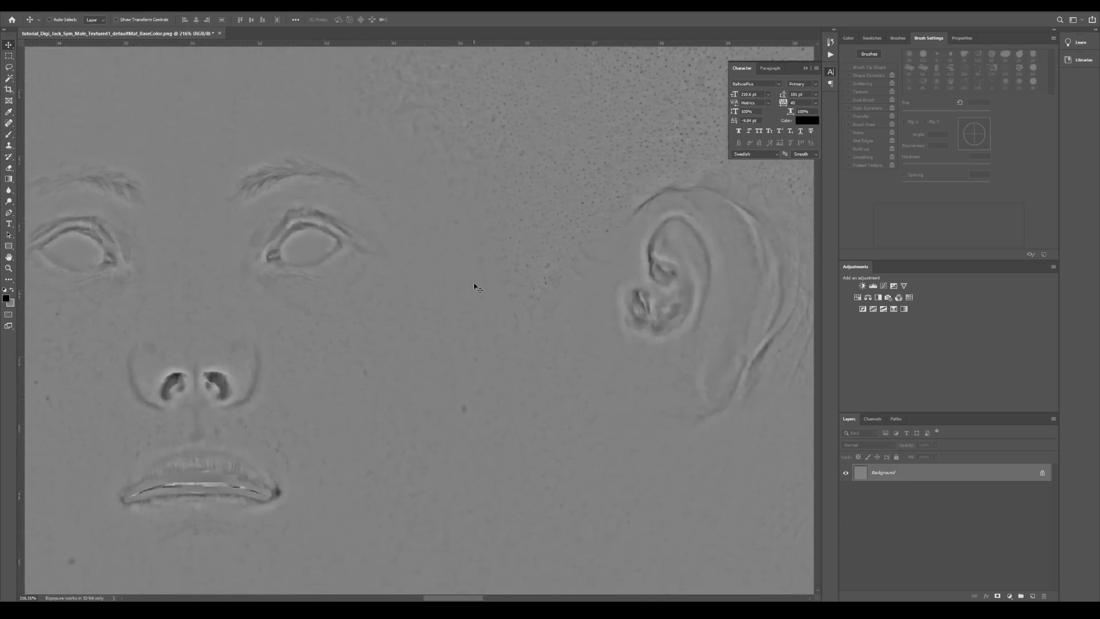
{"action": "scroll", "coordinate": [287, 283], "scroll_direction": "up", "scroll_amount": 5, "text": "alt"}
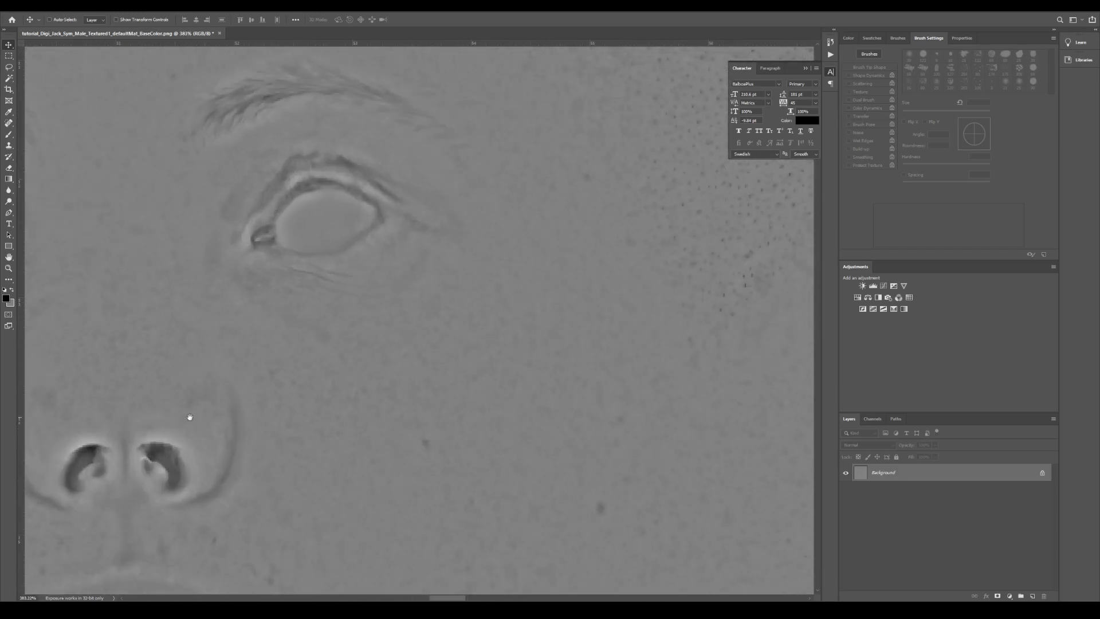
{"action": "left_click_drag", "start_coordinate": [189, 418], "coordinate": [572, 167]}
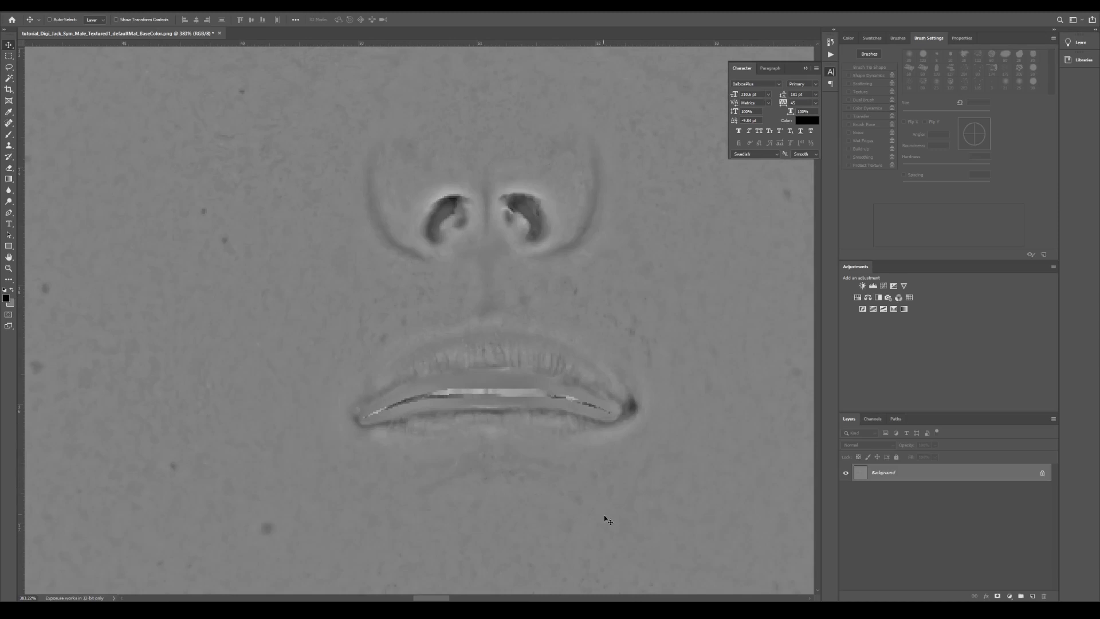
{"action": "left_click_drag", "start_coordinate": [265, 340], "coordinate": [708, 279]}
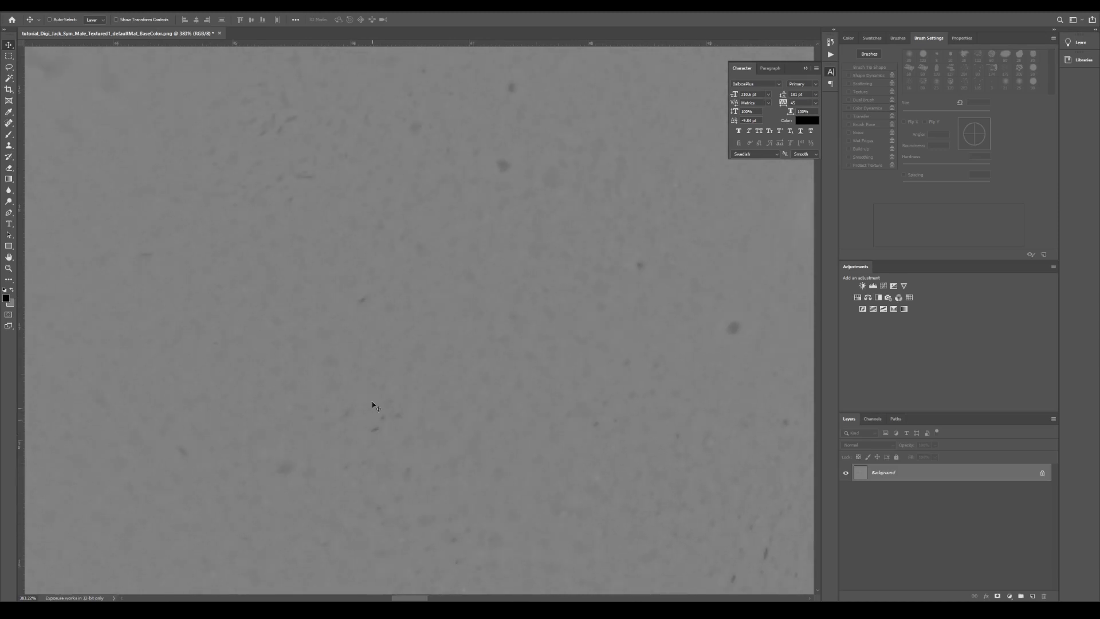
- Examine the filtered fabric weave on the clothing parts of the texture
{"action": "scroll", "coordinate": [405, 307], "scroll_direction": "down", "scroll_amount": 10, "text": "alt"}
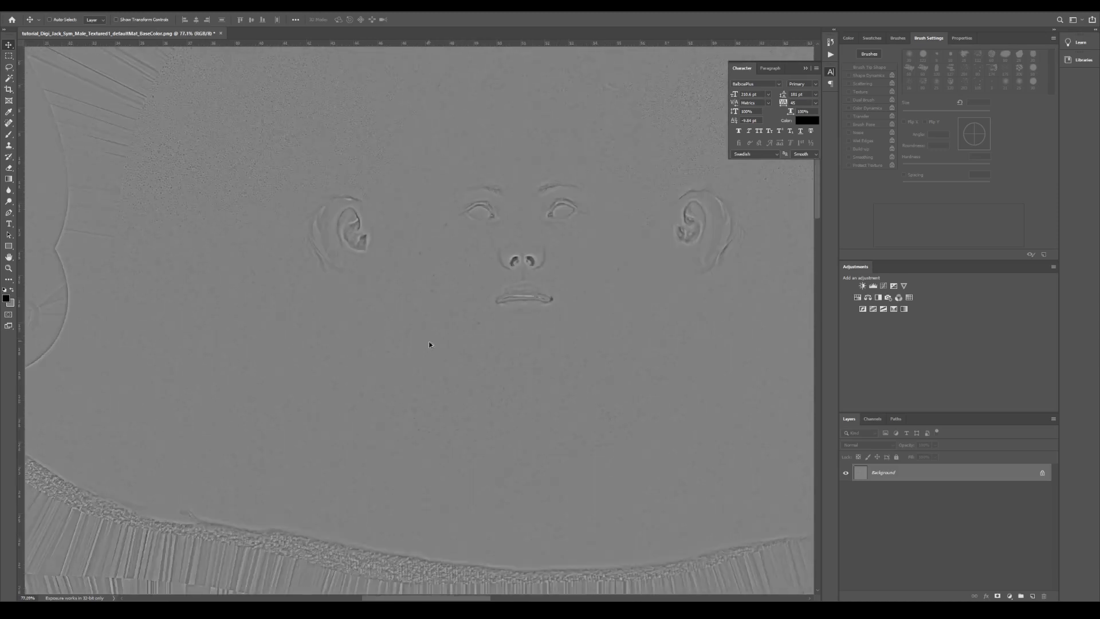
{"action": "scroll", "coordinate": [442, 383], "scroll_direction": "down", "scroll_amount": 5}
{"action": "scroll", "coordinate": [324, 344], "scroll_direction": "up", "scroll_amount": 7, "text": "alt"}
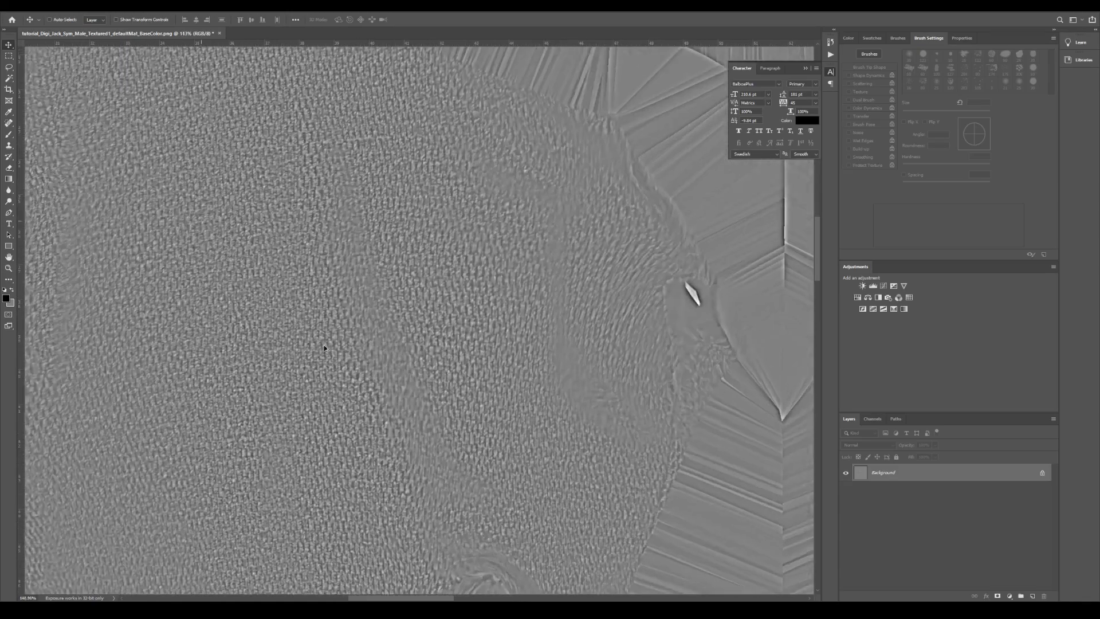
{"action": "scroll", "coordinate": [346, 348], "scroll_direction": "down", "scroll_amount": 8, "text": "alt"}
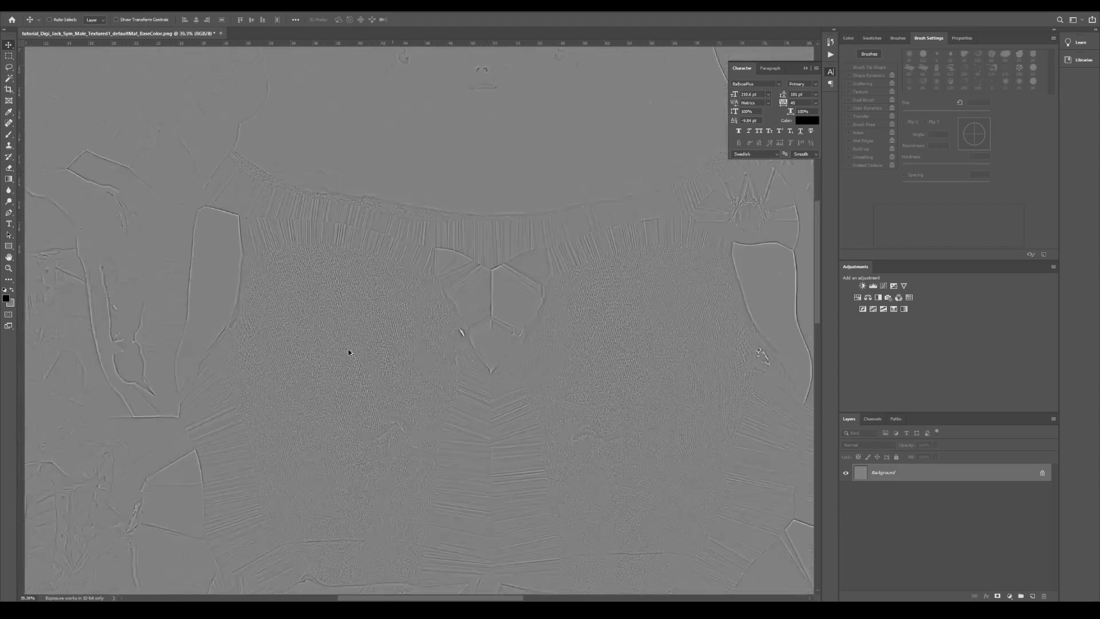
{"action": "scroll", "coordinate": [612, 287], "scroll_direction": "up", "scroll_amount": 6, "text": "alt"}
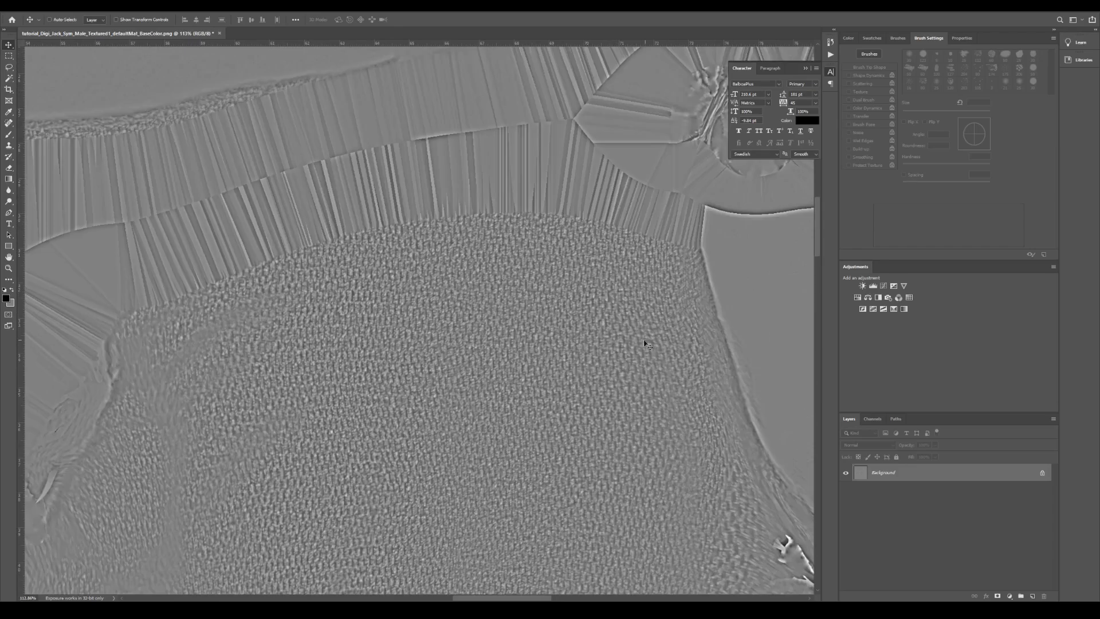
{"action": "scroll", "coordinate": [624, 344], "scroll_direction": "down", "scroll_amount": 2, "text": "alt"}
{"action": "scroll", "coordinate": [624, 343], "scroll_direction": "down", "scroll_amount": 4, "text": "alt"}
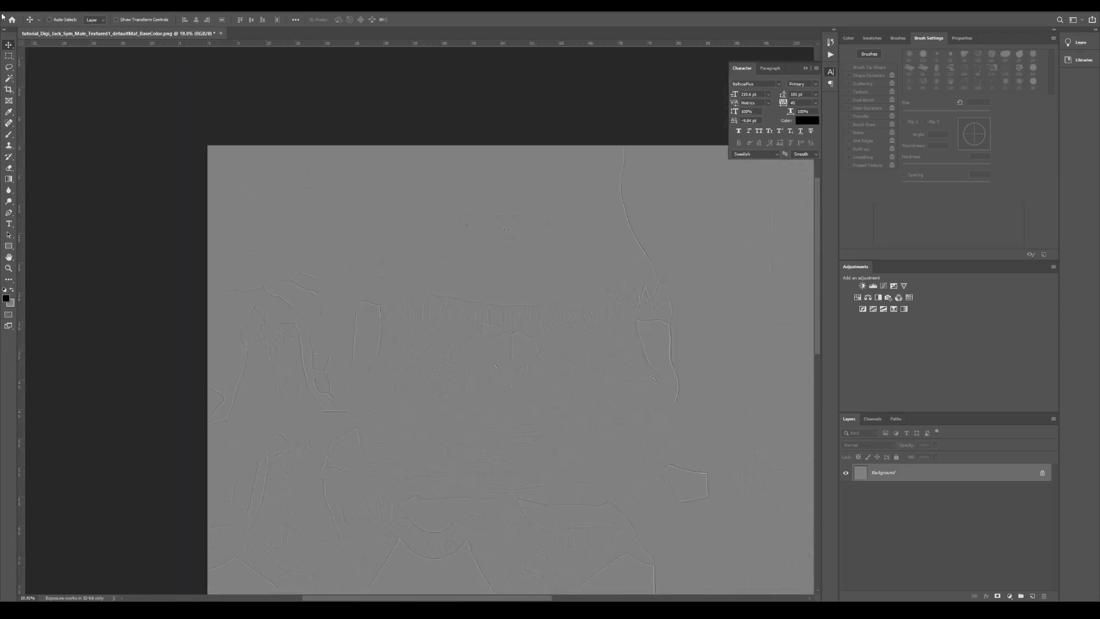
- Start saving the high-pass texture as a new file in the Digi Jack folder inside Texture maps
{"action": "left_click", "coordinate": [20, 12]}
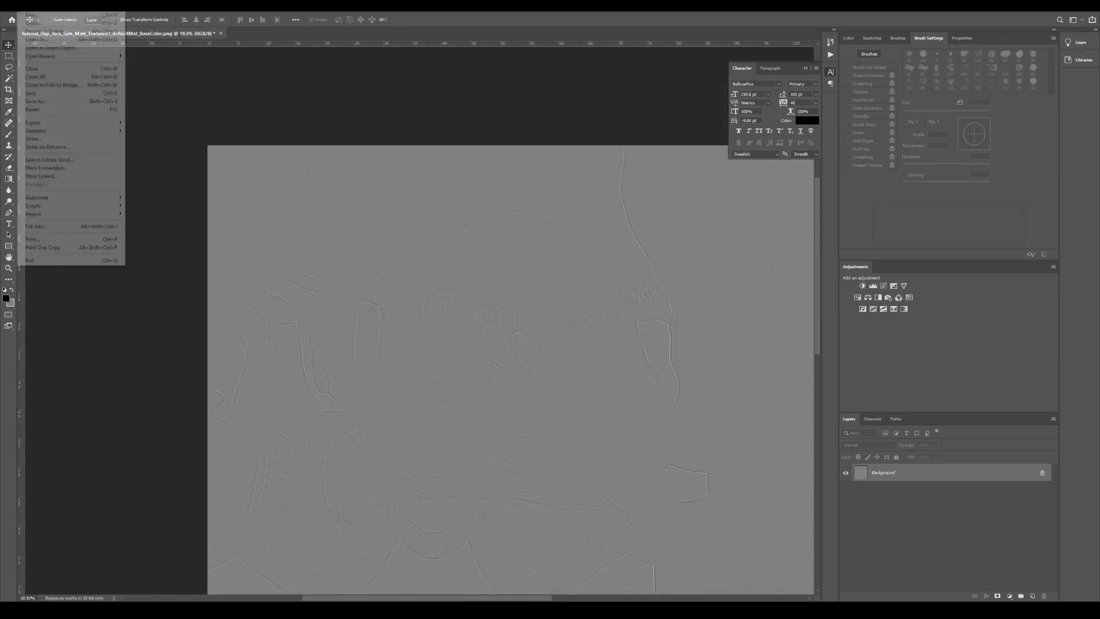
{"action": "left_click", "coordinate": [60, 102]}
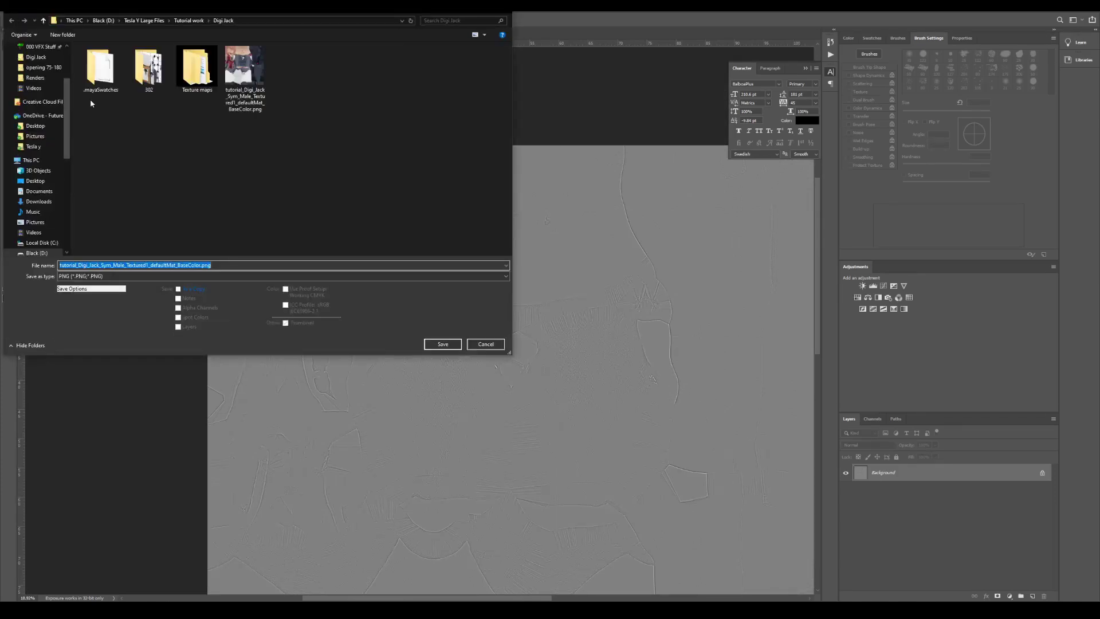
{"action": "double_click", "coordinate": [189, 73]}
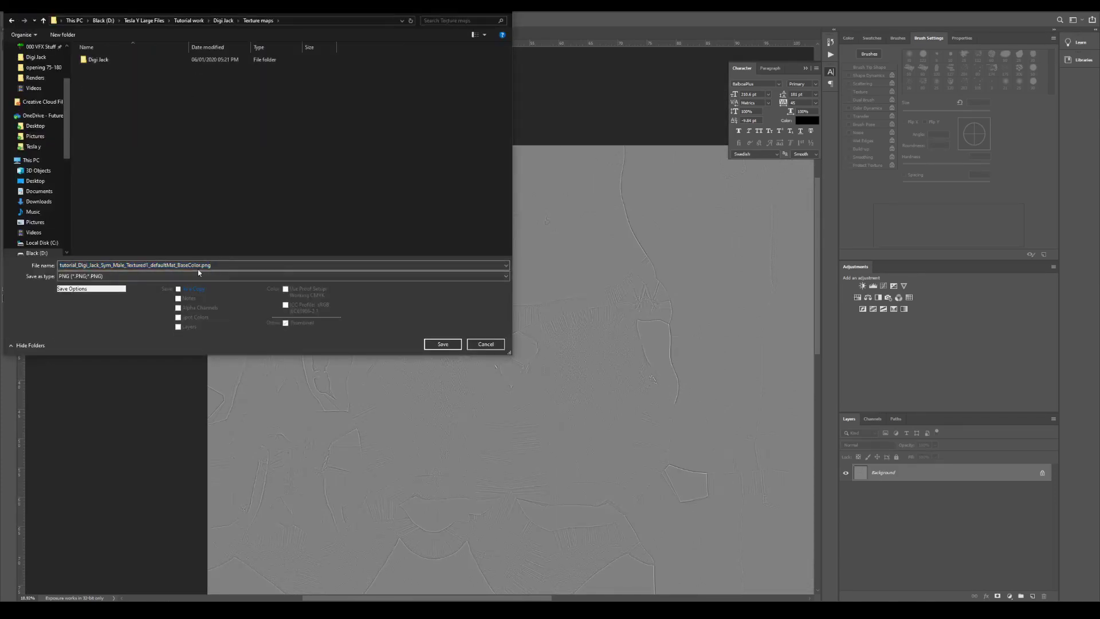
{"action": "left_click", "coordinate": [101, 60]}
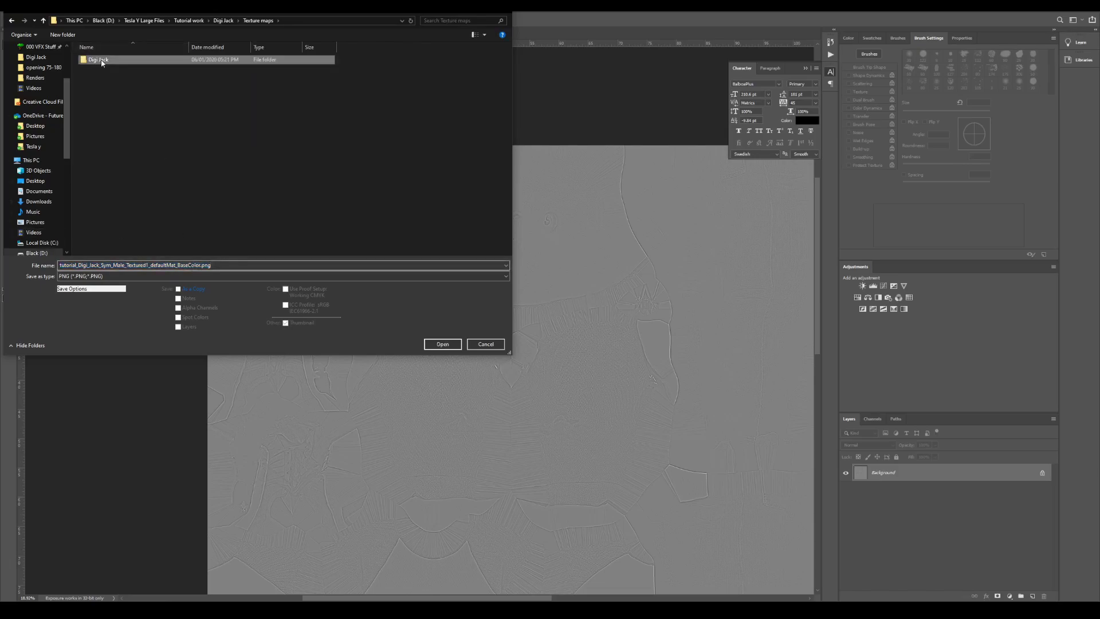
{"action": "double_click", "coordinate": [101, 60]}
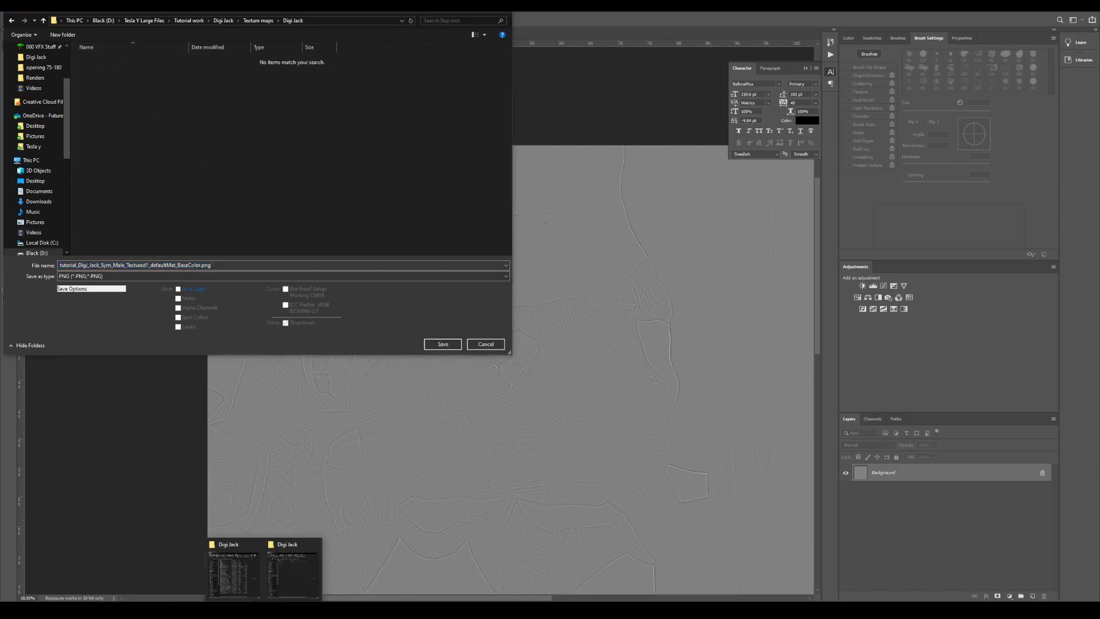
- Check which exported files the Digi Jack output folder contains, using the file browser
{"action": "left_click", "coordinate": [297, 570]}
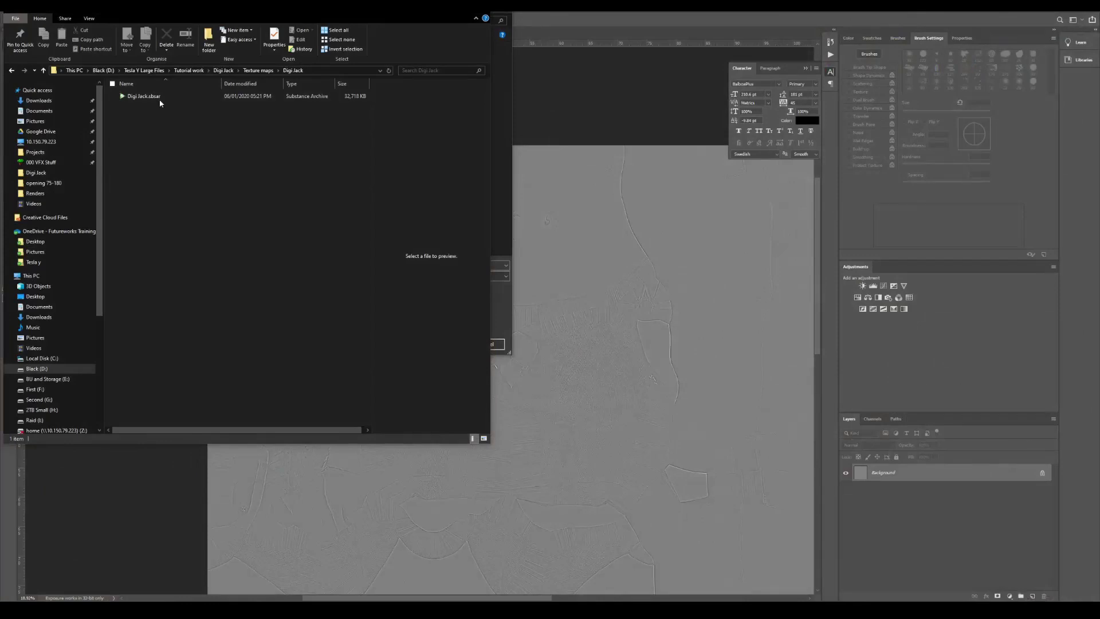
{"action": "left_click", "coordinate": [163, 97]}
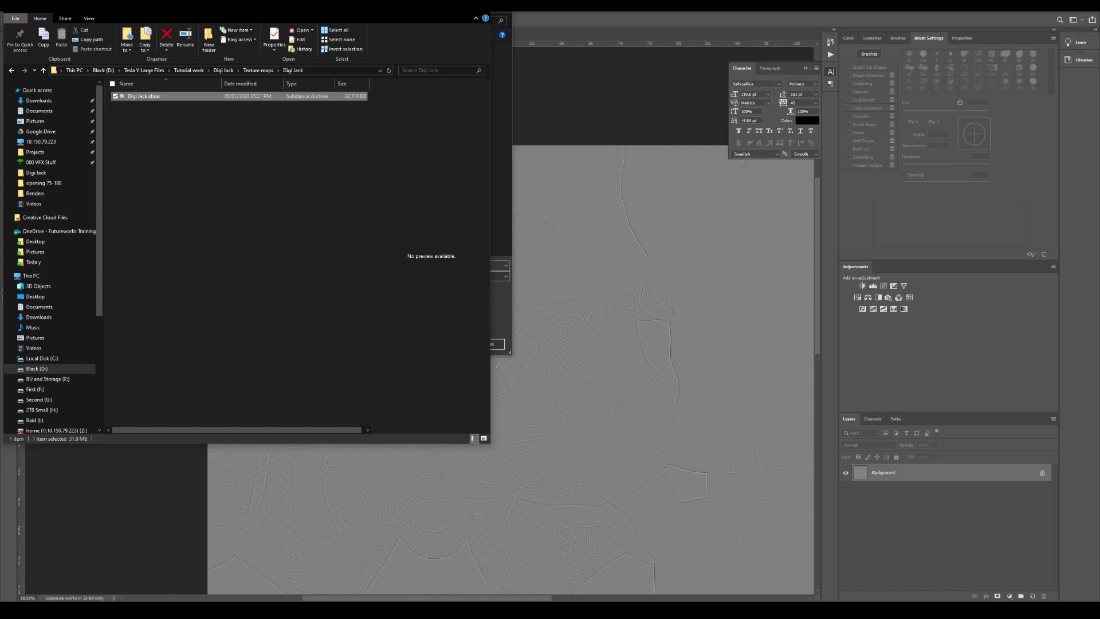
{"action": "left_click", "coordinate": [193, 192]}
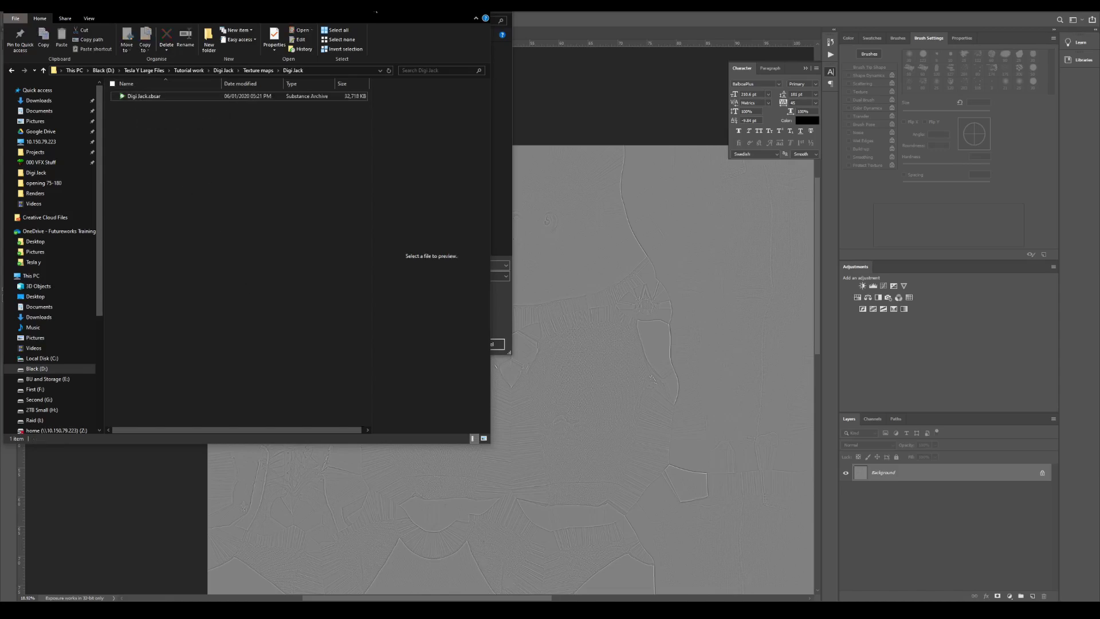
{"action": "left_click", "coordinate": [506, 118]}
- Save the high-pass texture as a TIFF named dis with LZW compression, interleaved pixel order and IBM PC byte order
{"action": "left_click", "coordinate": [189, 276]}
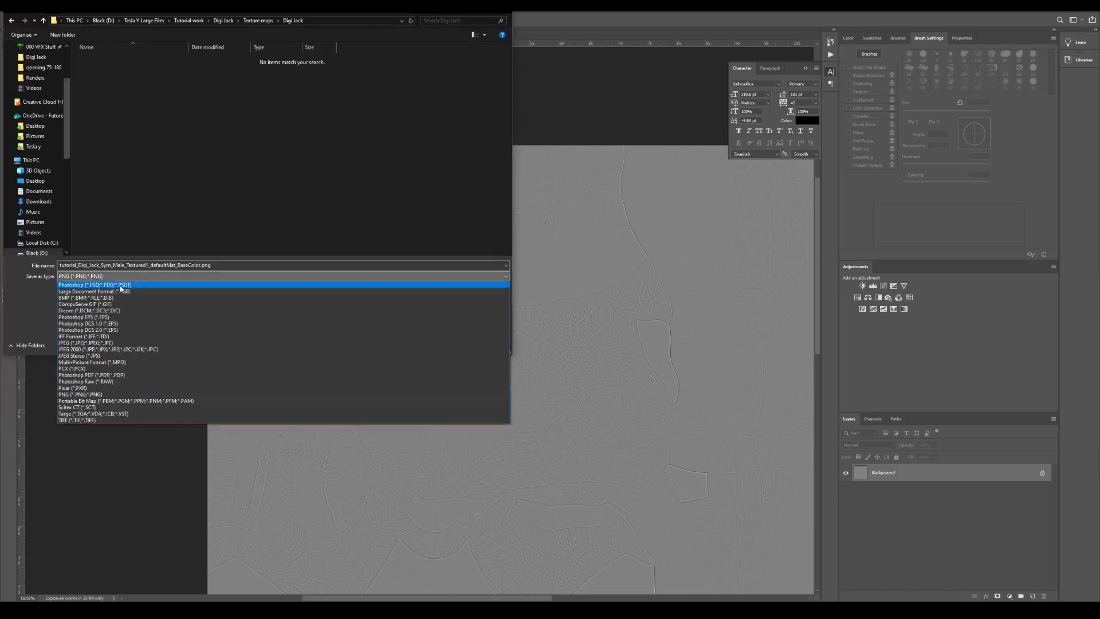
{"action": "left_click", "coordinate": [91, 420]}
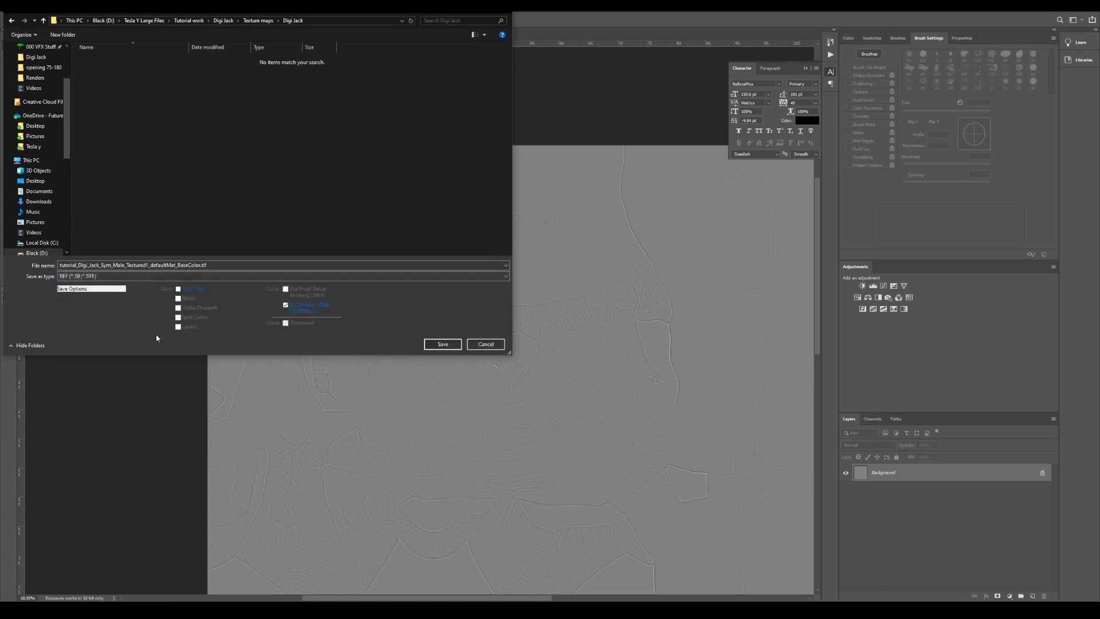
{"action": "double_click", "coordinate": [164, 265]}
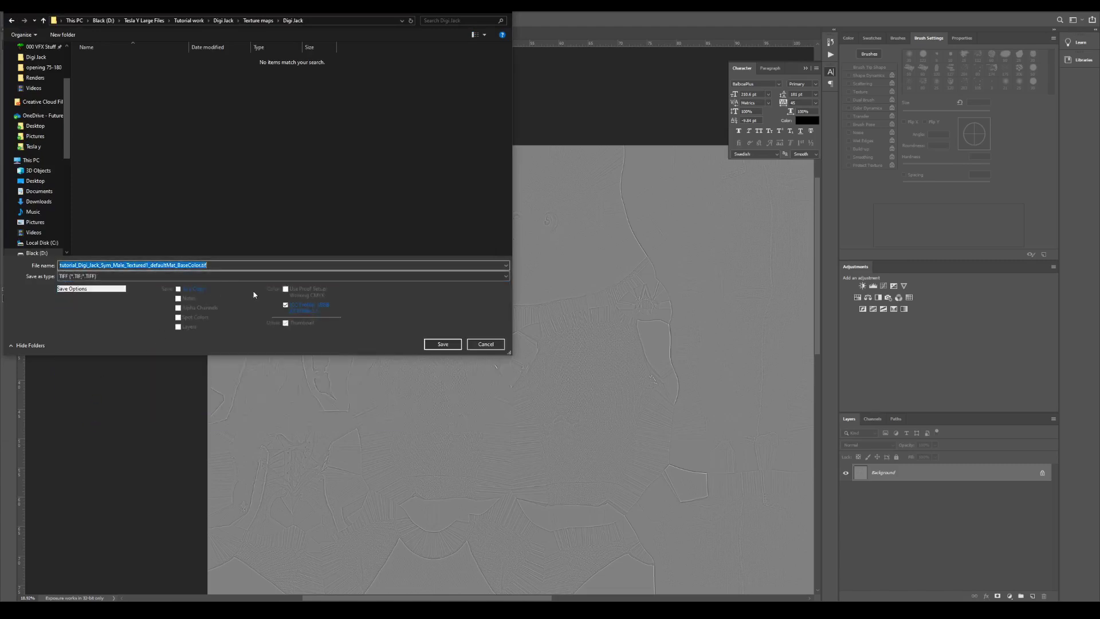
{"action": "type", "text": "dis"}
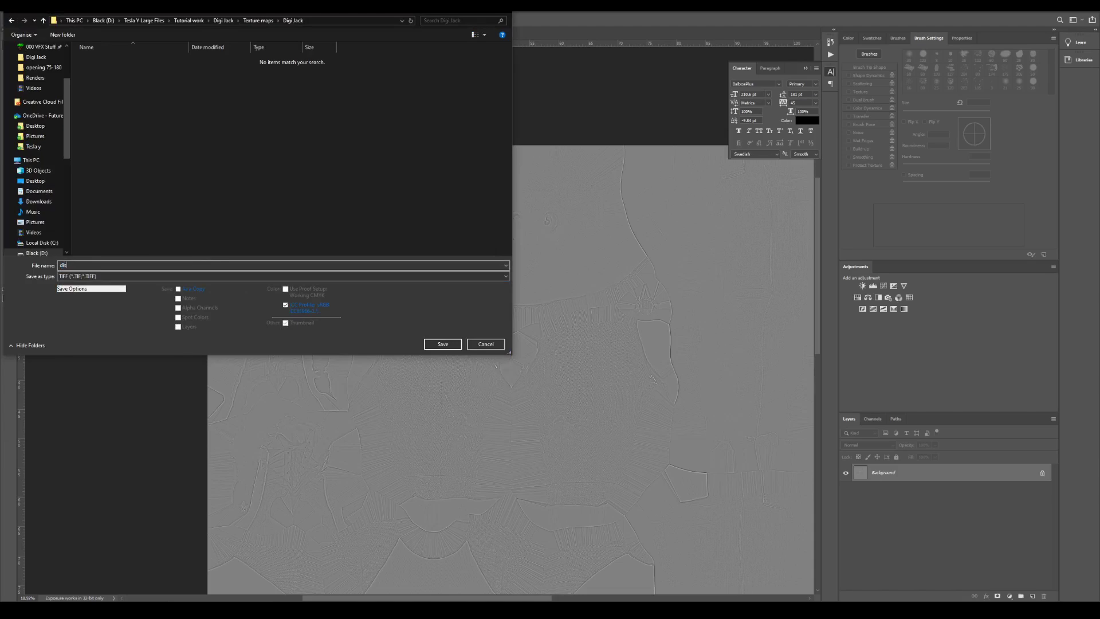
{"action": "key", "text": "Return"}
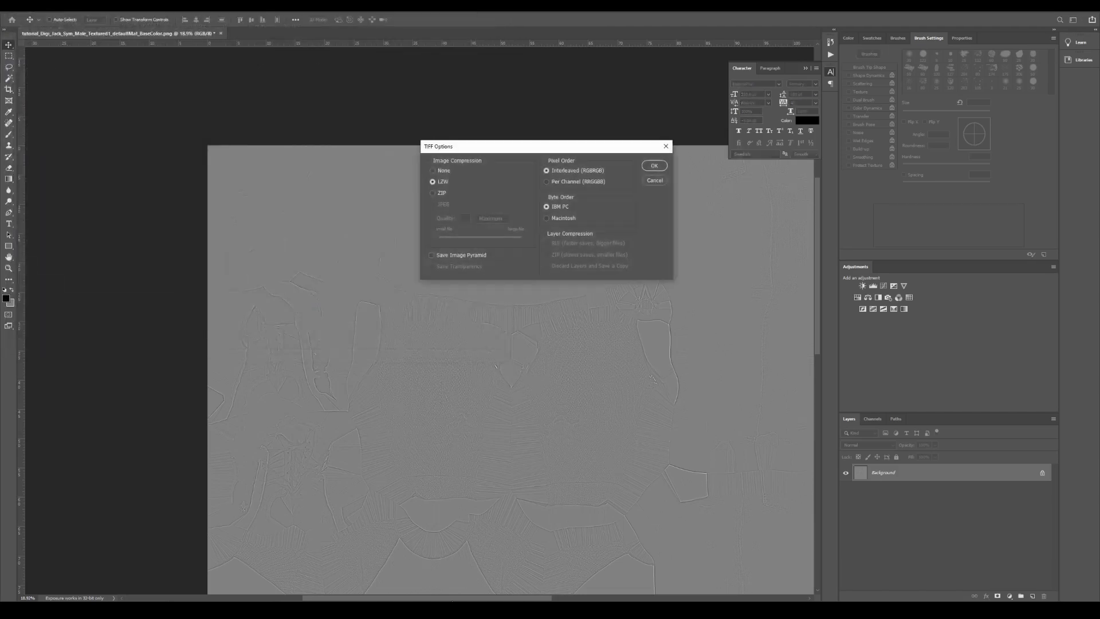
{"action": "left_click", "coordinate": [654, 166]}
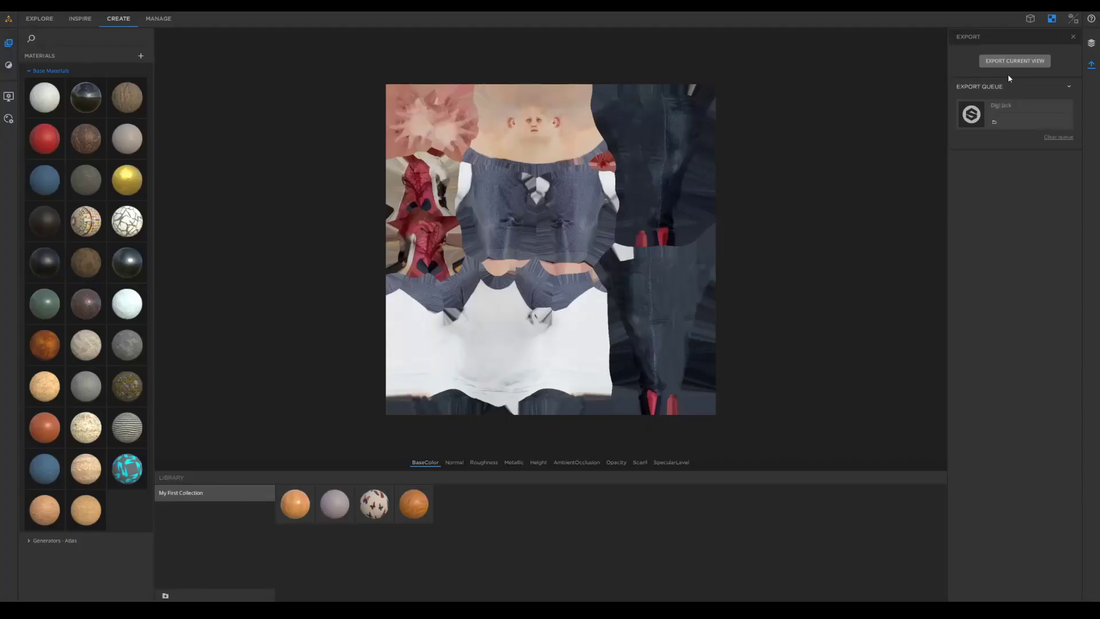
- Switch to Substance Alchemist and set the current material's export to TIFF format at 4096 x 4096 resolution
{"action": "left_click", "coordinate": [1092, 43]}
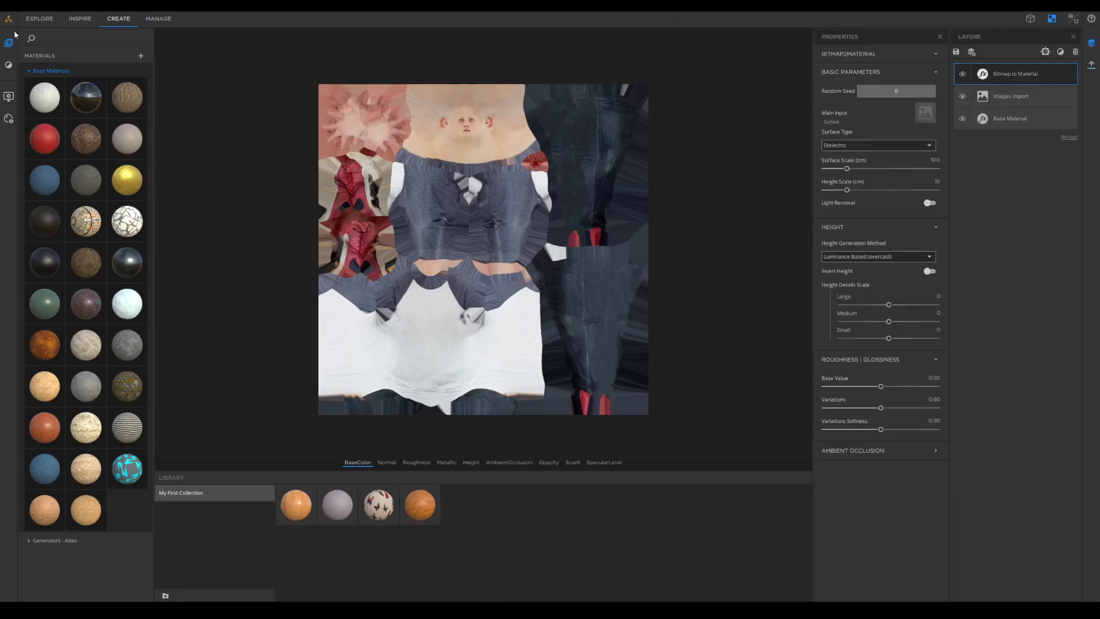
{"action": "left_click", "coordinate": [157, 19]}
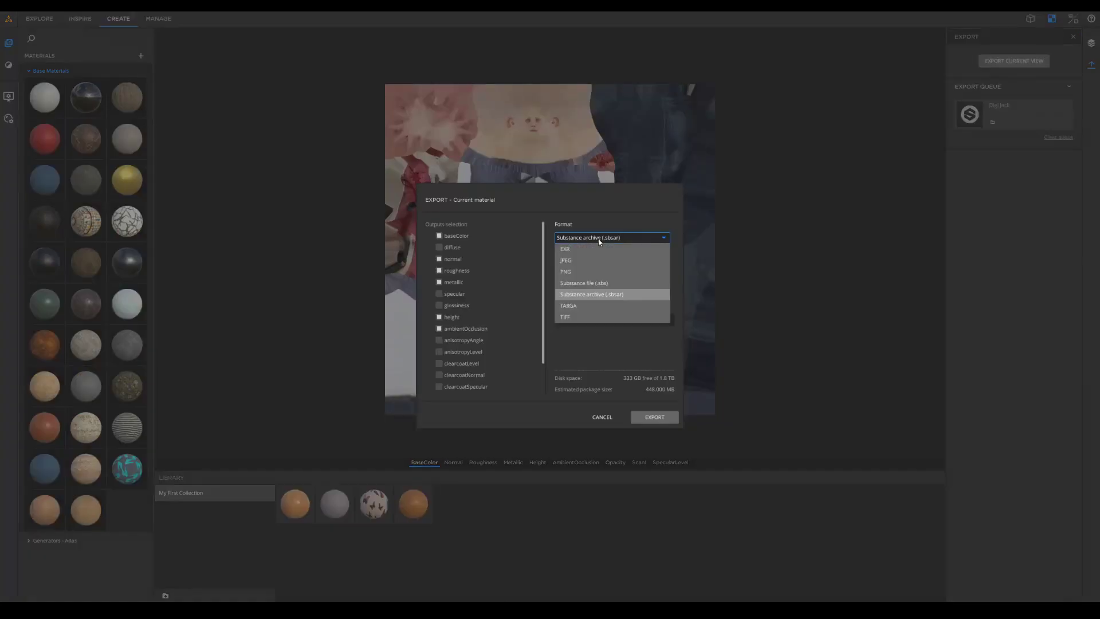
{"action": "left_click", "coordinate": [566, 317]}
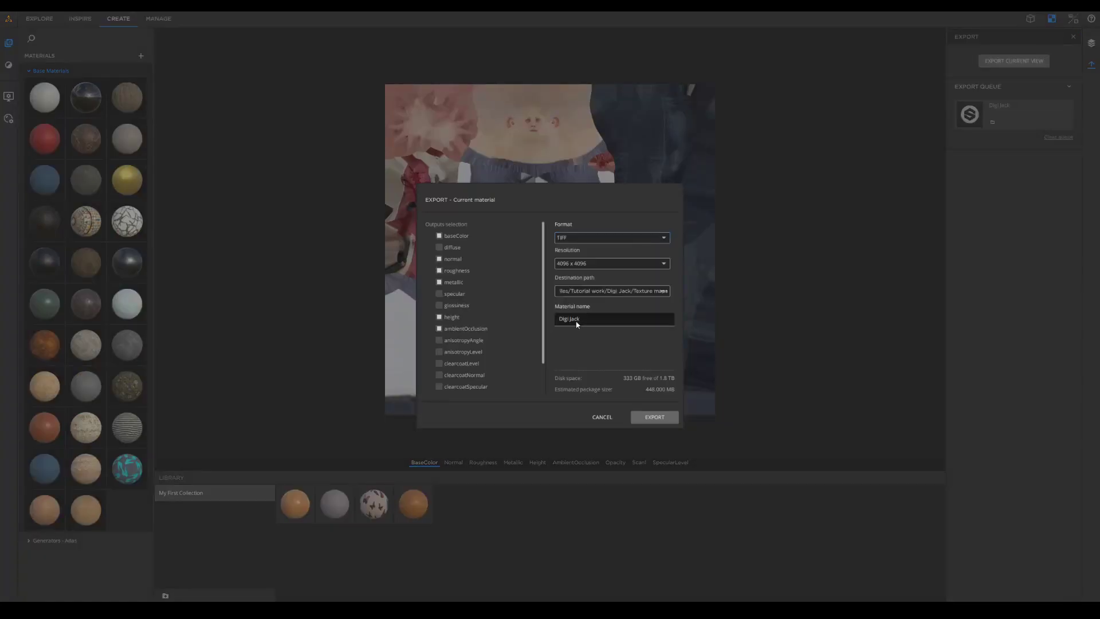
{"action": "left_click", "coordinate": [602, 263]}
{"action": "left_click", "coordinate": [569, 374]}
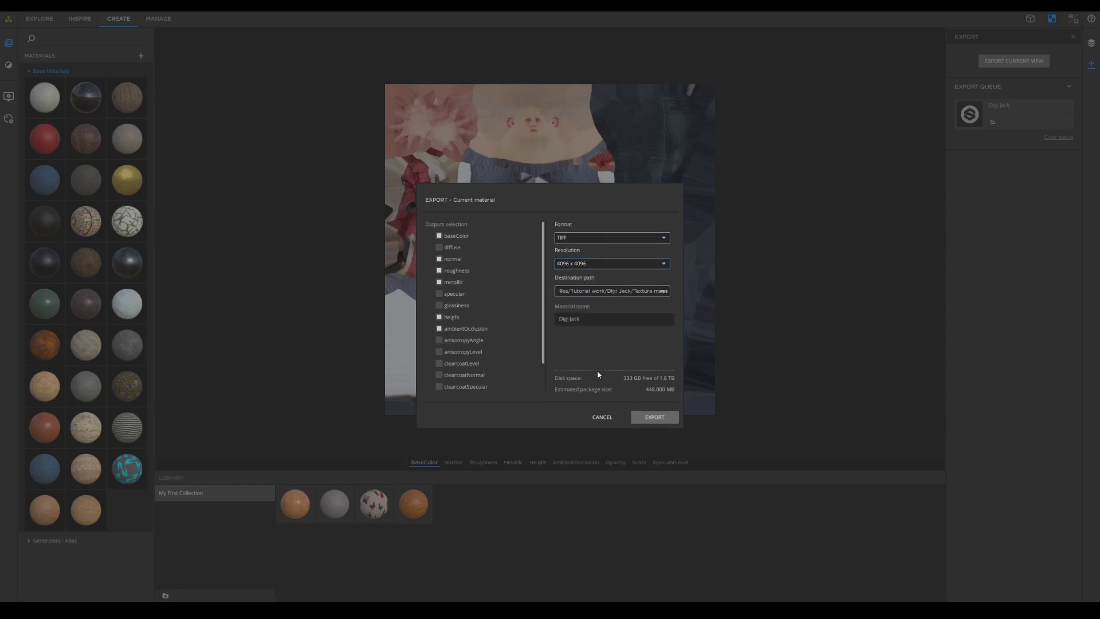
{"action": "left_click", "coordinate": [595, 263]}
{"action": "left_click", "coordinate": [607, 343]}
- Limit the exported outputs to normal, roughness, height and ambientOcclusion, excluding baseColor, metallic, opacity and specularLevel
{"action": "left_click", "coordinate": [440, 271]}
{"action": "left_click", "coordinate": [440, 238]}
{"action": "left_click", "coordinate": [439, 317]}
{"action": "scroll", "coordinate": [445, 341], "scroll_direction": "down", "scroll_amount": 1}
{"action": "left_click", "coordinate": [439, 387]}
{"action": "left_click", "coordinate": [439, 375]}
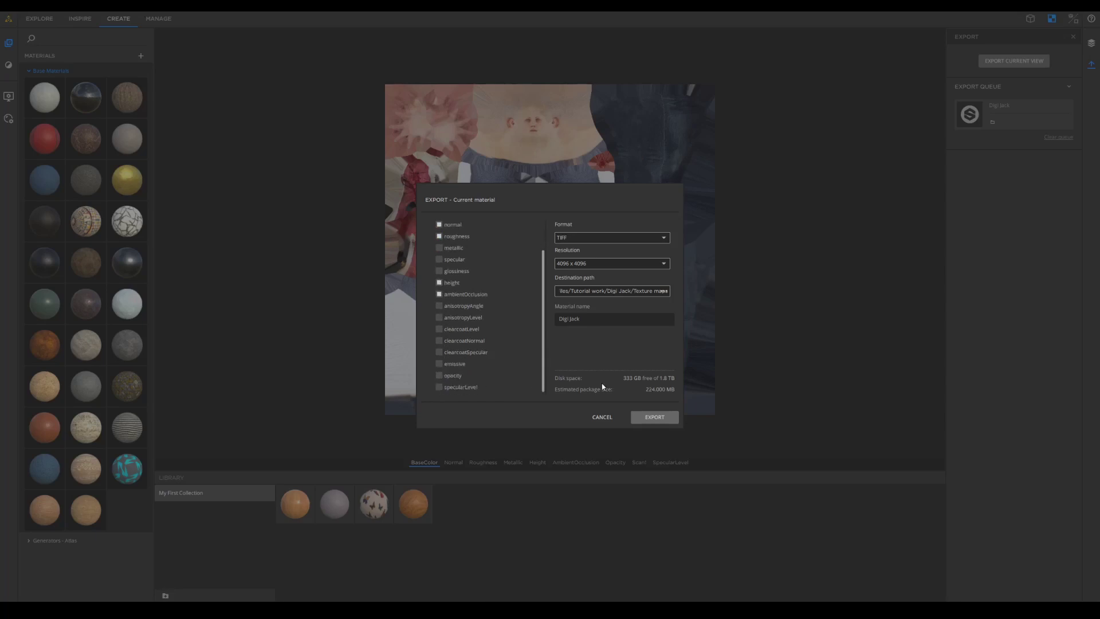
- Export the selected Digi Jack maps from Substance Alchemist and switch to Maya
{"action": "scroll", "coordinate": [481, 331], "scroll_direction": "up", "scroll_amount": 2}
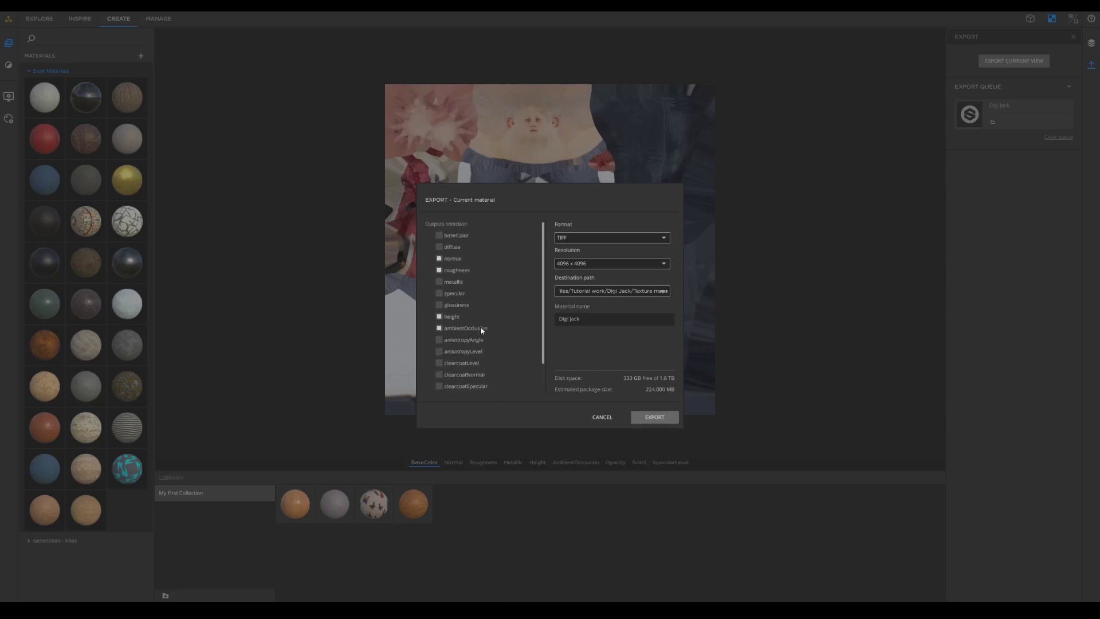
{"action": "left_click", "coordinate": [663, 416]}
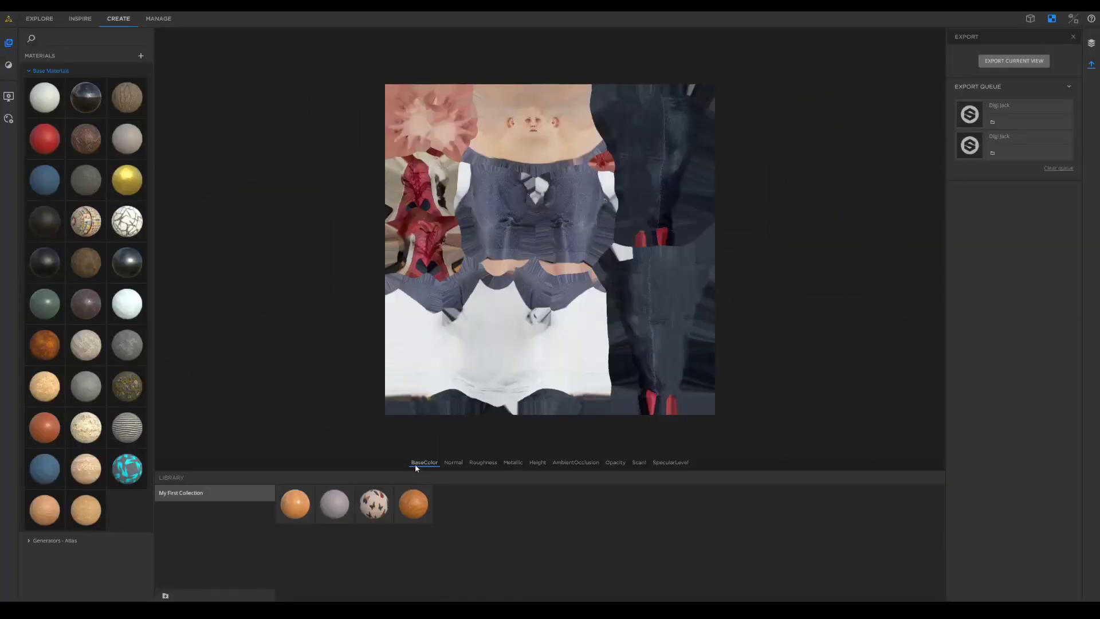
{"action": "key", "text": "super"}
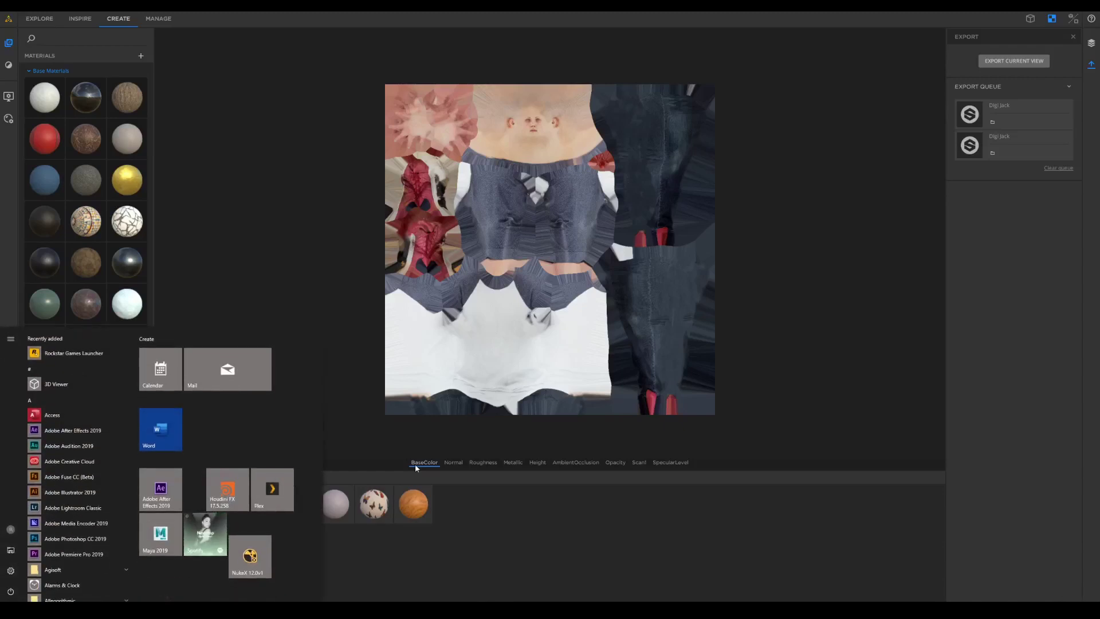
{"action": "type", "text": "maya"}
{"action": "key", "text": "Return"}
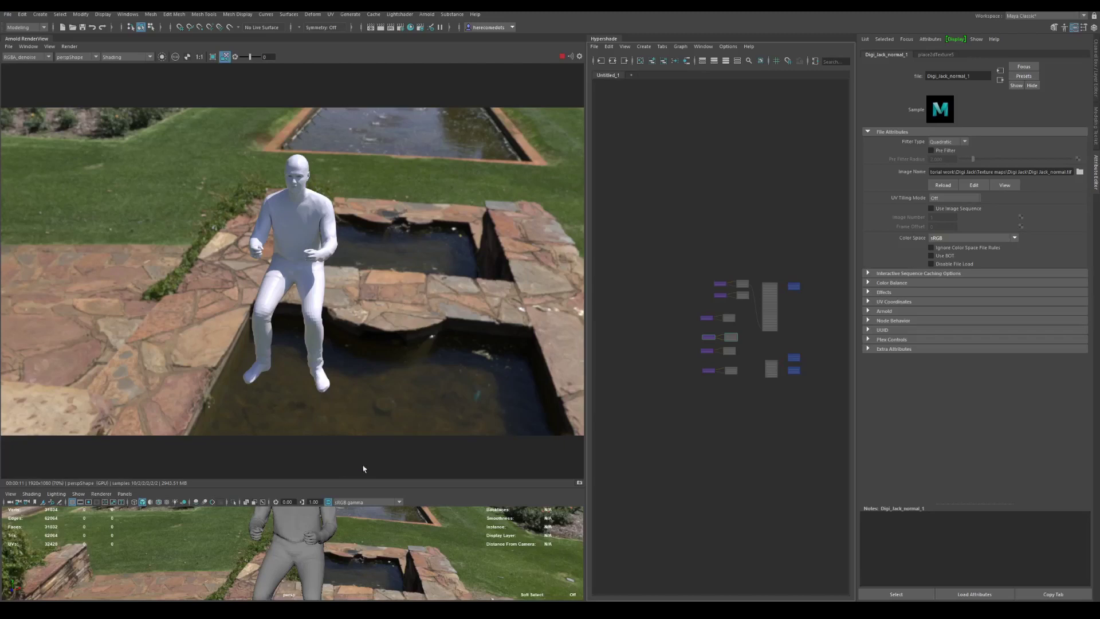
- Soften all edges of the seated character mesh with Soften Edge
{"action": "scroll", "coordinate": [771, 306], "scroll_direction": "up", "scroll_amount": 4}
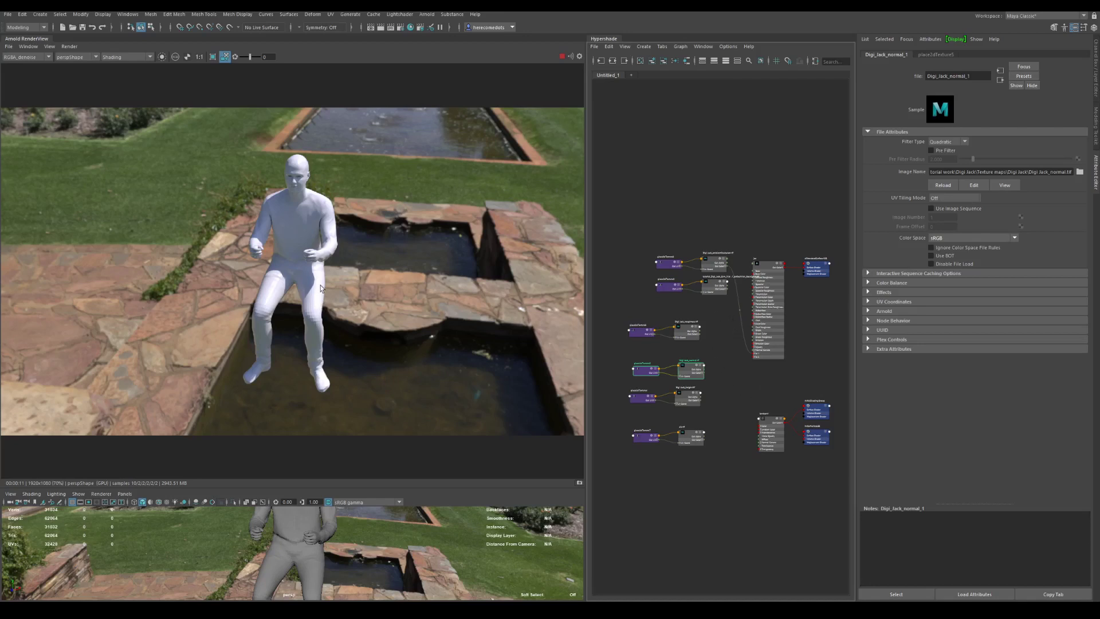
{"action": "left_click", "coordinate": [314, 555]}
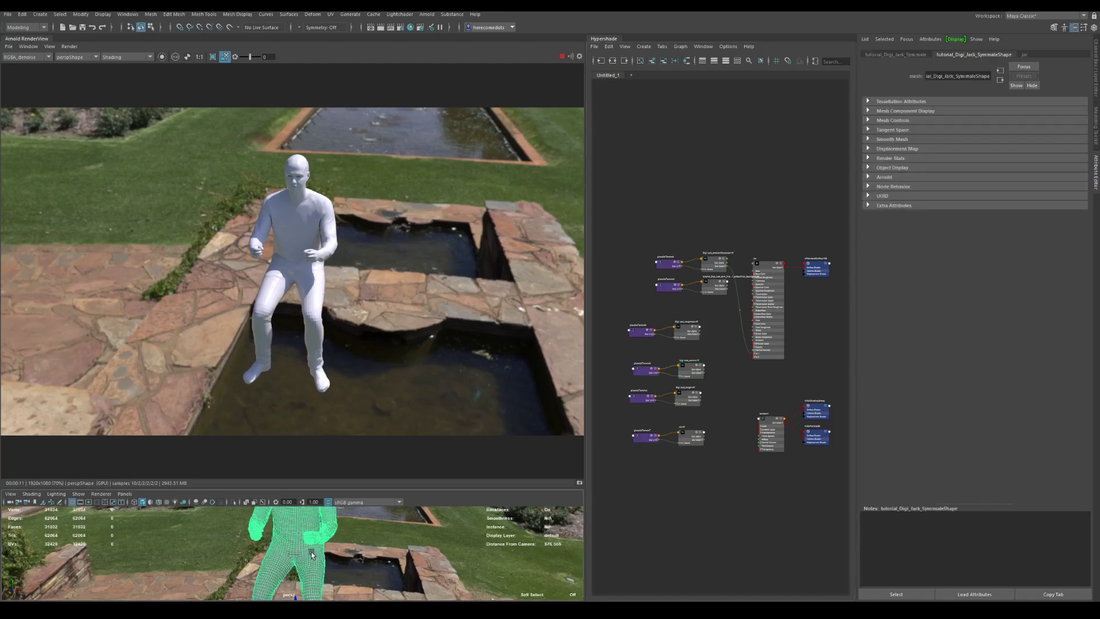
{"action": "left_click", "coordinate": [246, 14]}
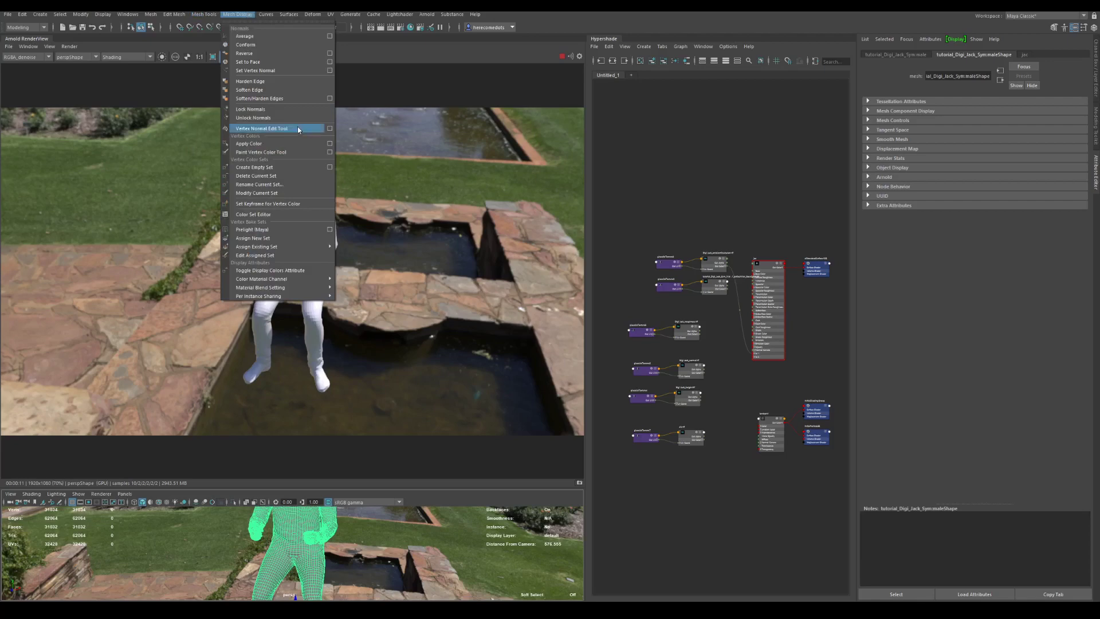
{"action": "left_click", "coordinate": [272, 90]}
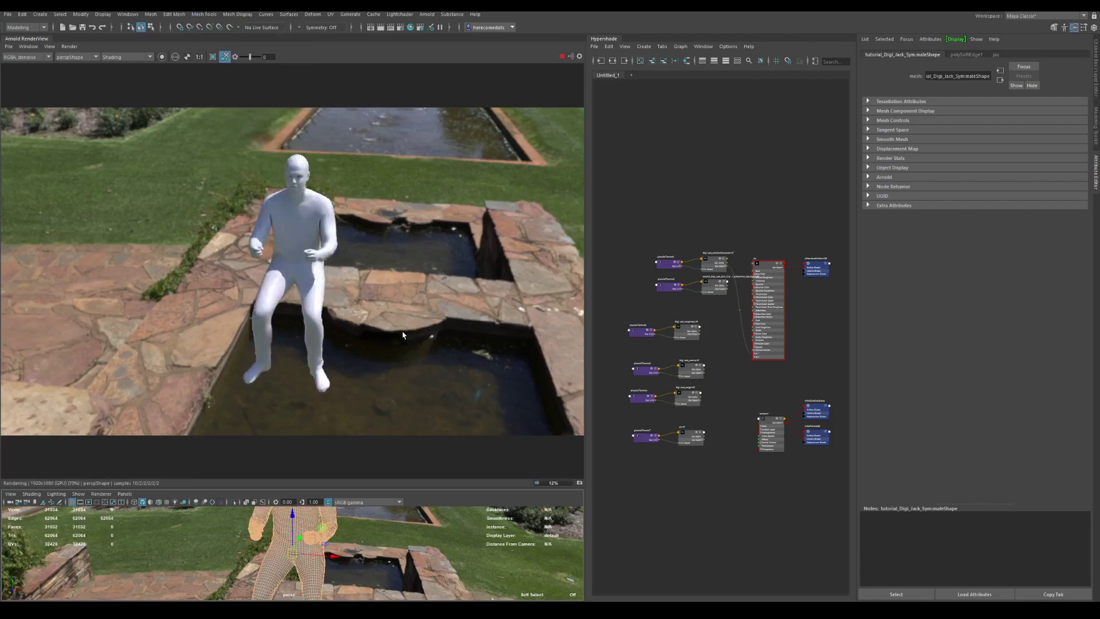
- Connect the base color texture's Out Color to the jac material's Base Color and view the textured character closer from another angle
{"action": "scroll", "coordinate": [725, 303], "scroll_direction": "up", "scroll_amount": 2}
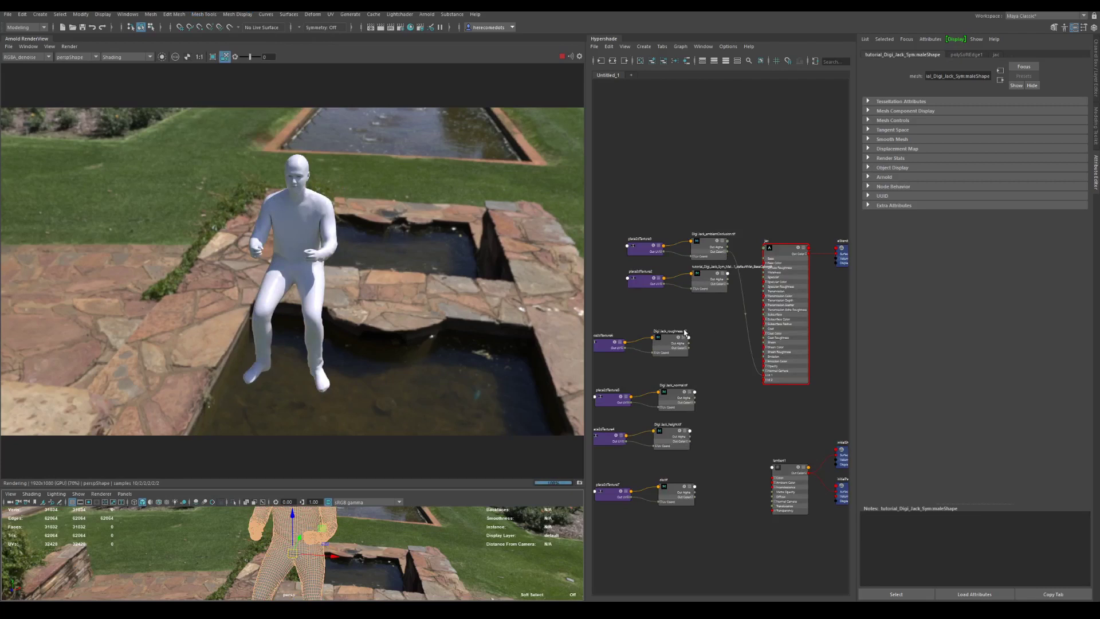
{"action": "scroll", "coordinate": [726, 305], "scroll_direction": "up", "scroll_amount": 1}
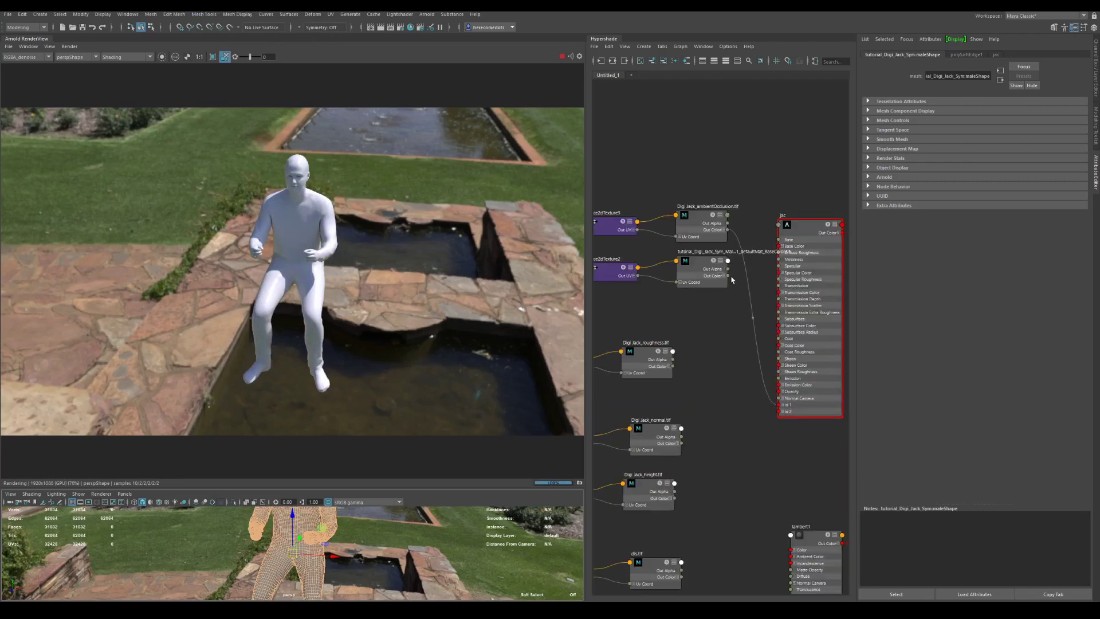
{"action": "left_click_drag", "start_coordinate": [728, 275], "coordinate": [785, 247]}
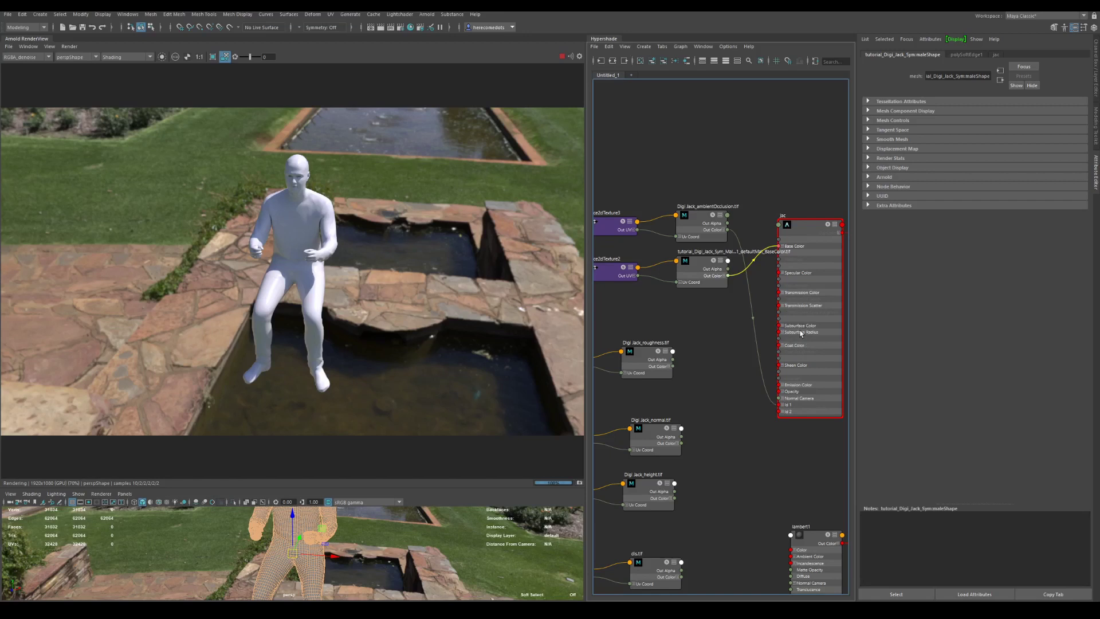
{"action": "left_click_drag", "start_coordinate": [800, 333], "coordinate": [799, 332]}
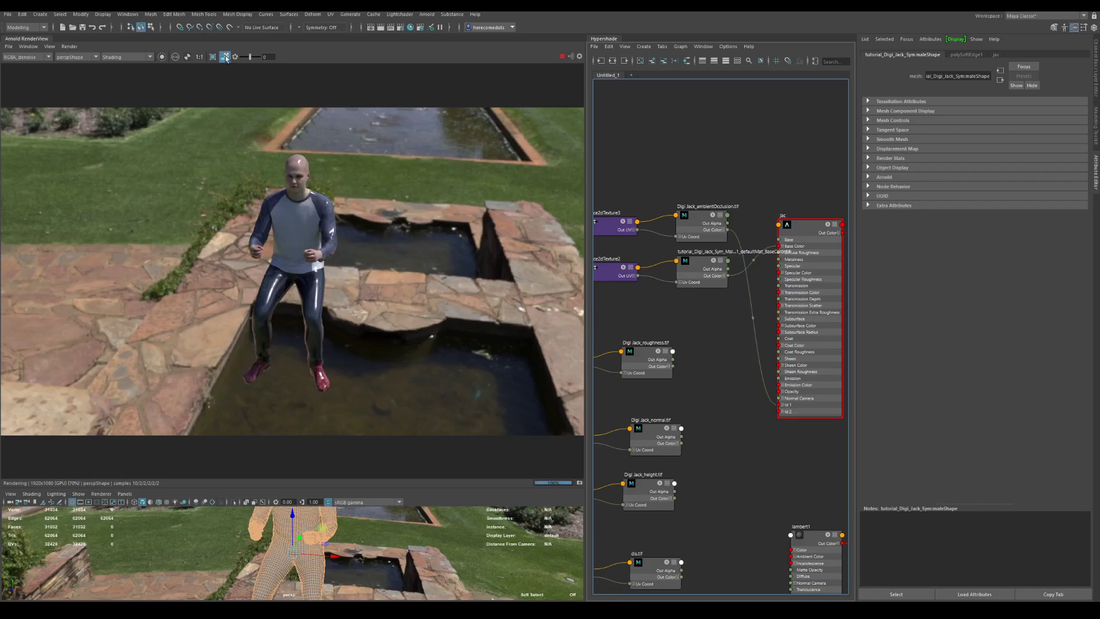
{"action": "left_click_drag", "start_coordinate": [368, 554], "coordinate": [364, 556], "text": "alt"}
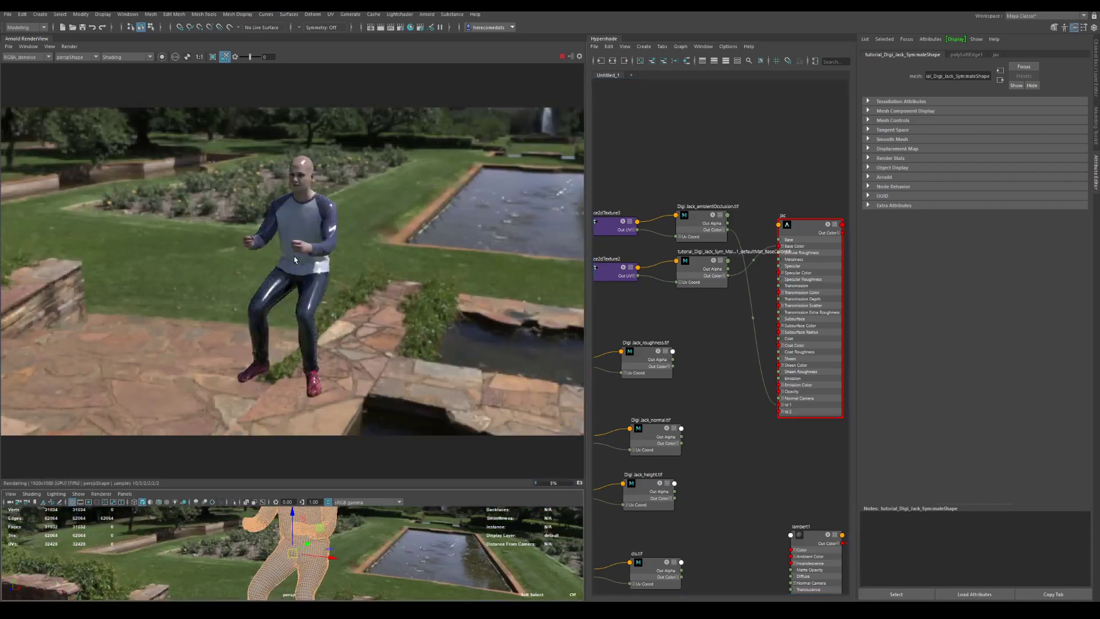
{"action": "right_click_drag", "start_coordinate": [429, 562], "coordinate": [431, 599], "text": "alt"}
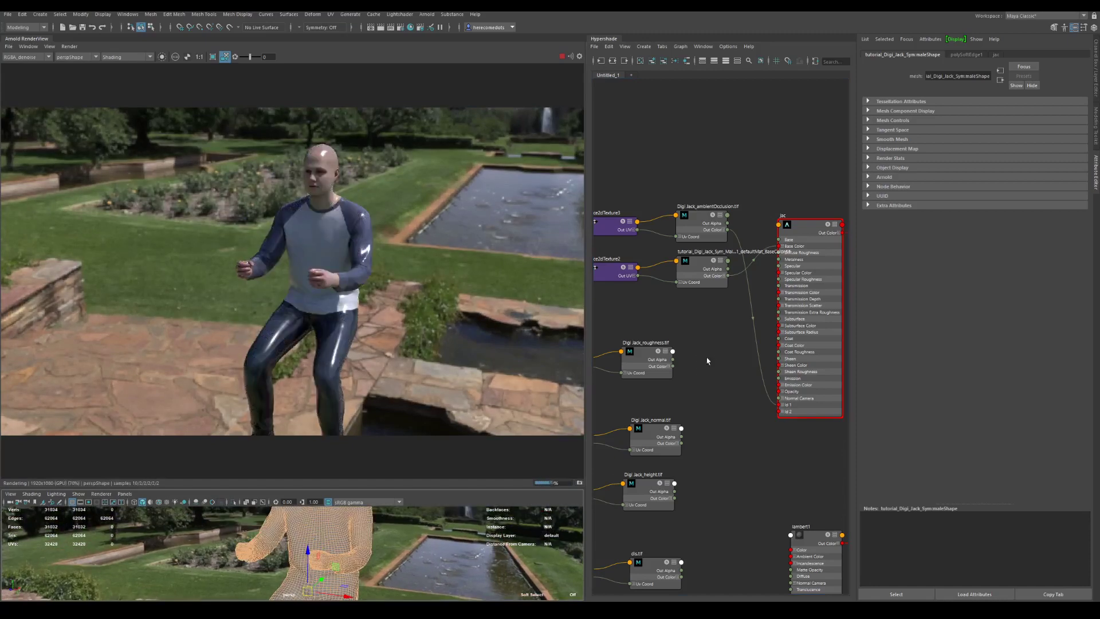
- Connect the red channel of the Digi_Jack_roughness texture to the jac material's Specular Roughness, leaving Alpha Is Luminance off
{"action": "left_click_drag", "start_coordinate": [673, 366], "coordinate": [783, 291]}
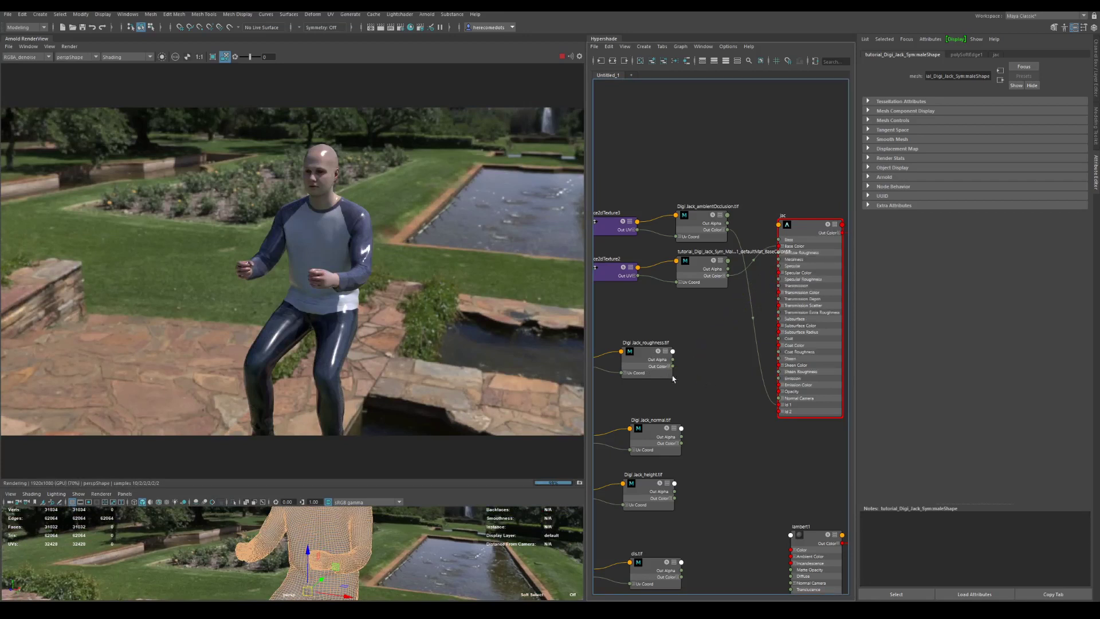
{"action": "left_click", "coordinate": [672, 366]}
{"action": "left_click_drag", "start_coordinate": [673, 372], "coordinate": [779, 279]}
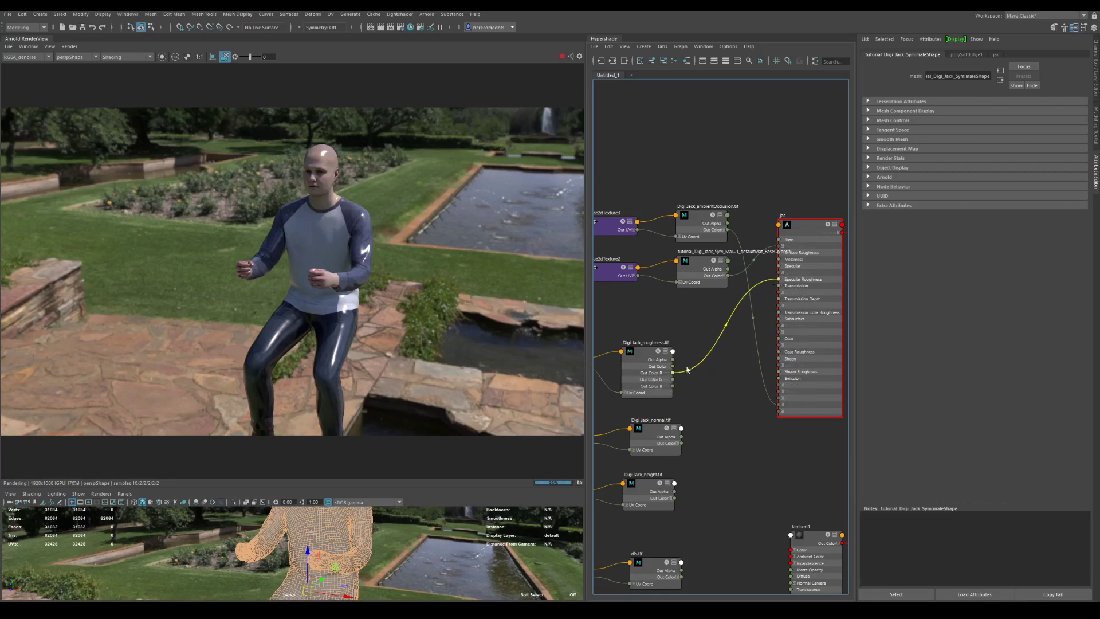
{"action": "left_click", "coordinate": [646, 354]}
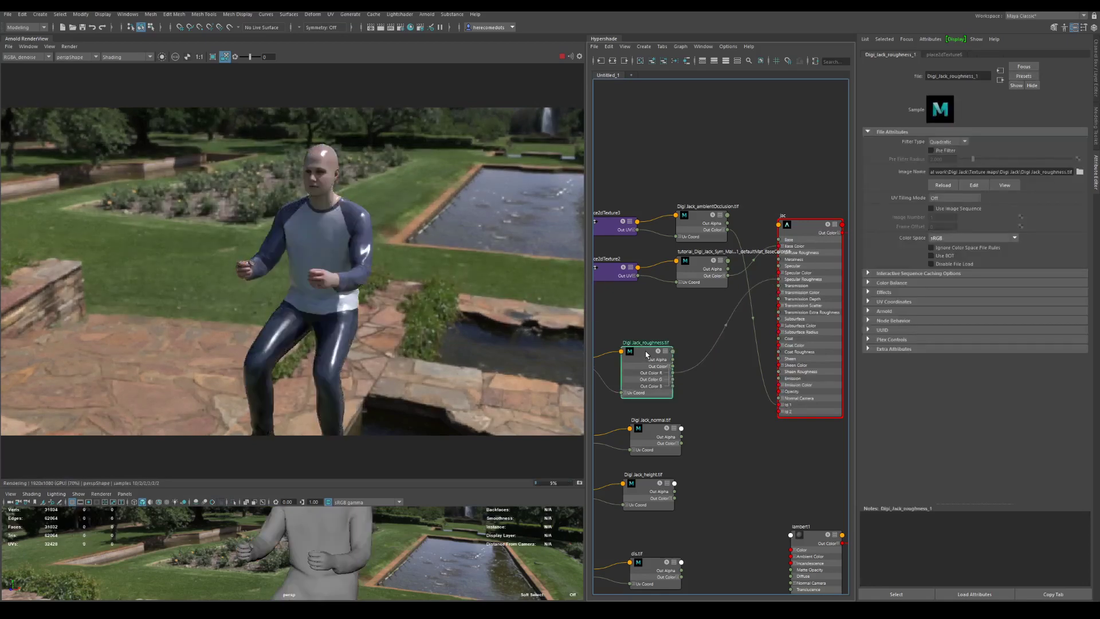
{"action": "left_click", "coordinate": [867, 283]}
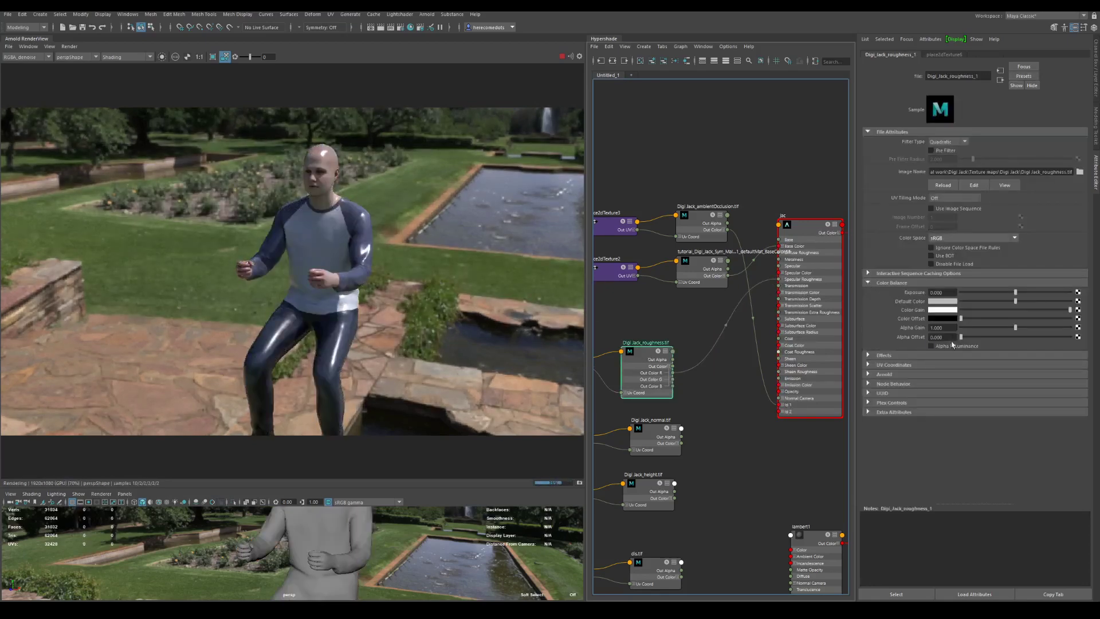
{"action": "left_click", "coordinate": [931, 346]}
{"action": "left_click", "coordinate": [931, 346]}
{"action": "left_click", "coordinate": [669, 367]}
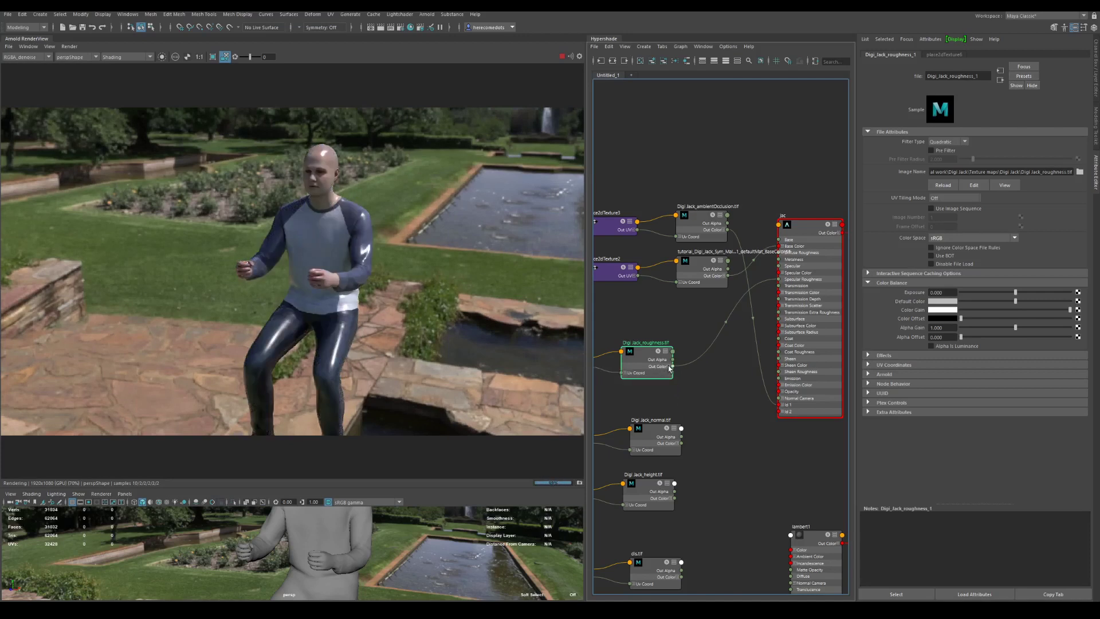
- Lower the jac material's specular weight to about 0.44
{"action": "left_click", "coordinate": [818, 226]}
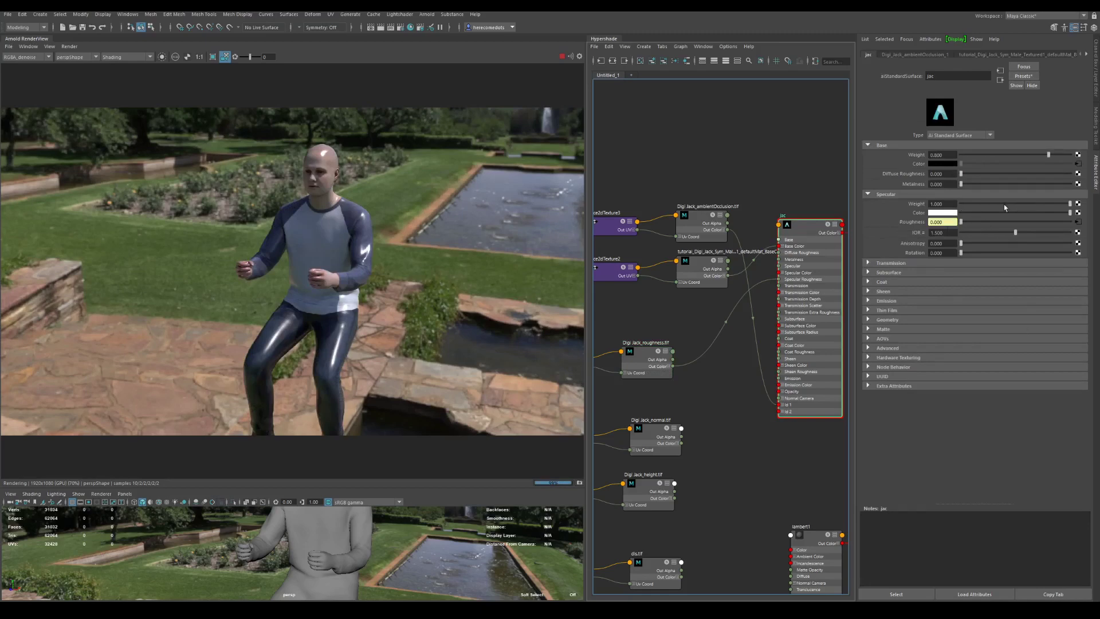
{"action": "left_click", "coordinate": [1009, 204]}
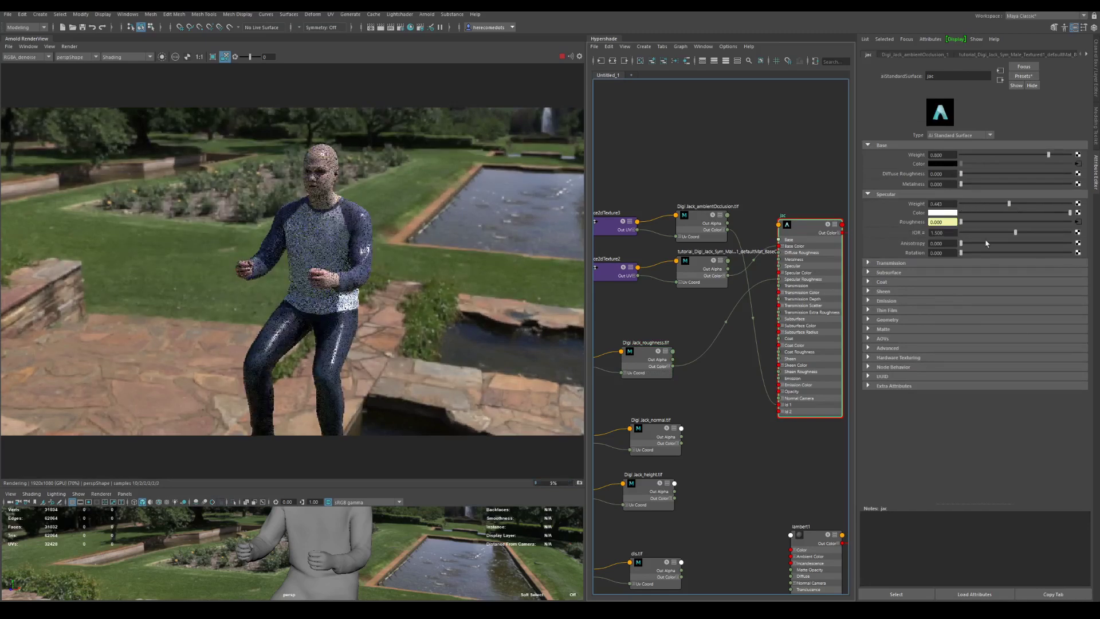
{"action": "left_click", "coordinate": [646, 358]}
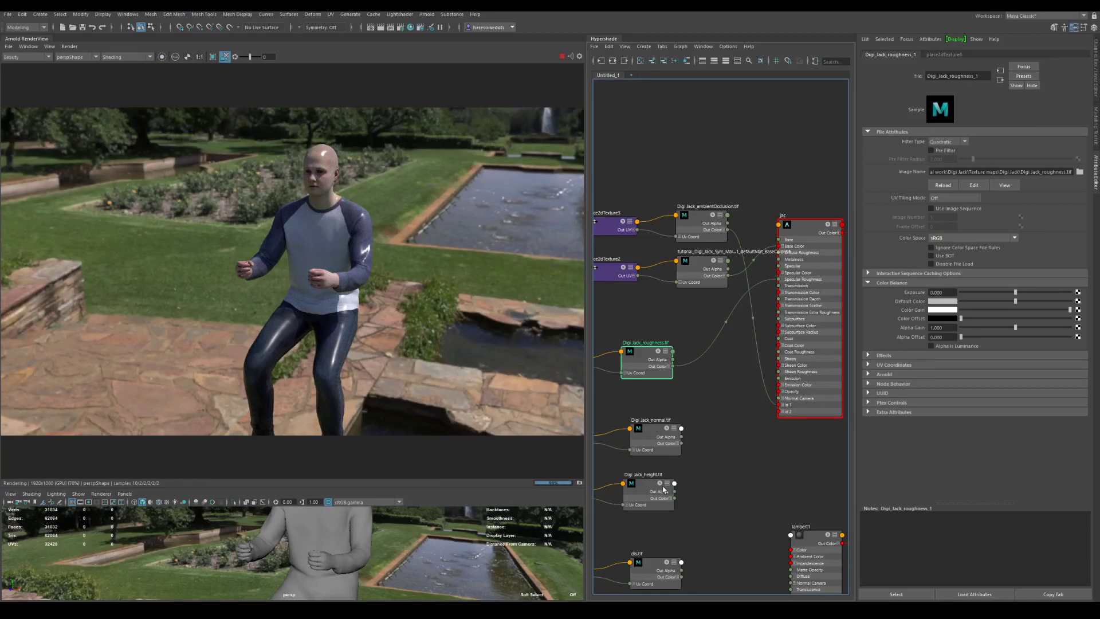
- Insert an aiNormalMap node between the Digi_Jack_normal texture and the jac material's Normal Camera, and inspect the shading from several angles
{"action": "left_click", "coordinate": [730, 461]}
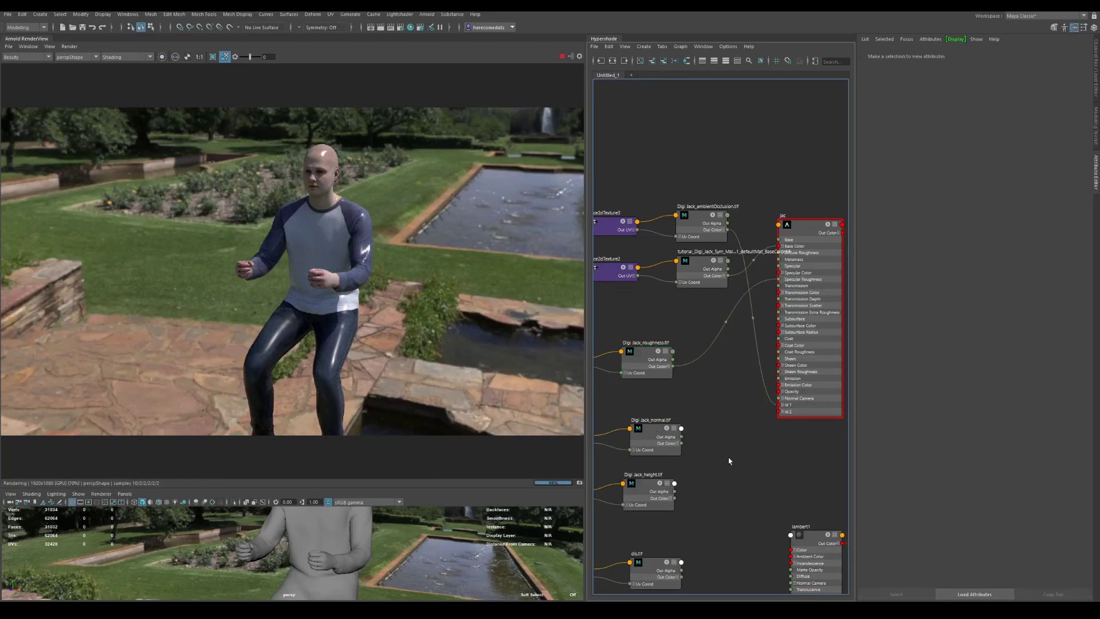
{"action": "key", "text": "Tab"}
{"action": "type", "text": "nor"}
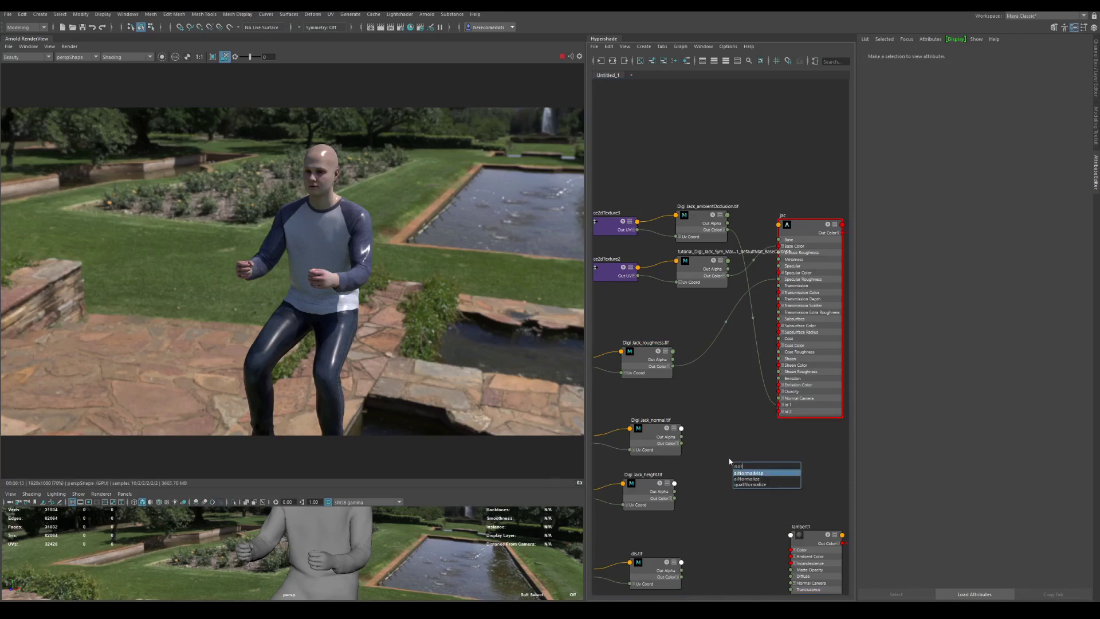
{"action": "key", "text": "Return"}
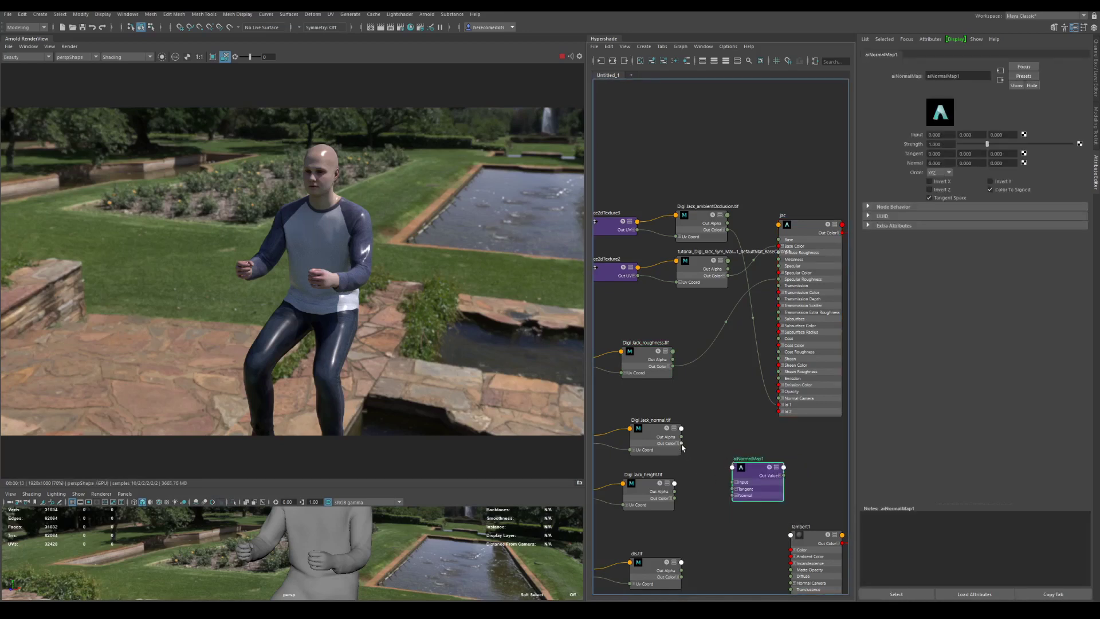
{"action": "left_click_drag", "start_coordinate": [681, 443], "coordinate": [780, 403]}
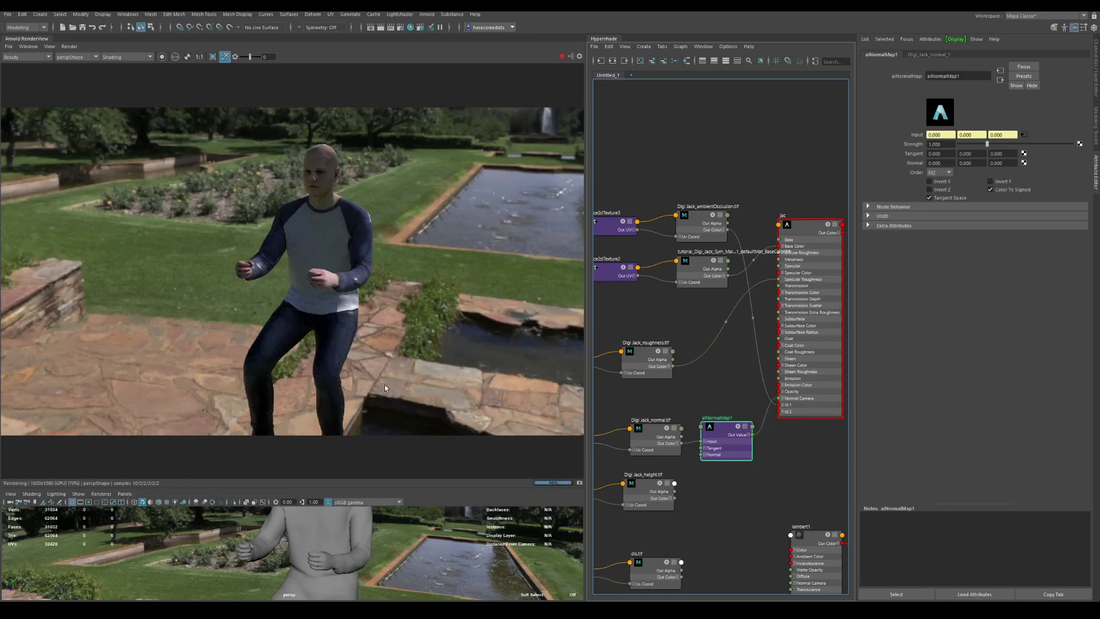
{"action": "left_click_drag", "start_coordinate": [429, 551], "coordinate": [318, 544], "text": "alt"}
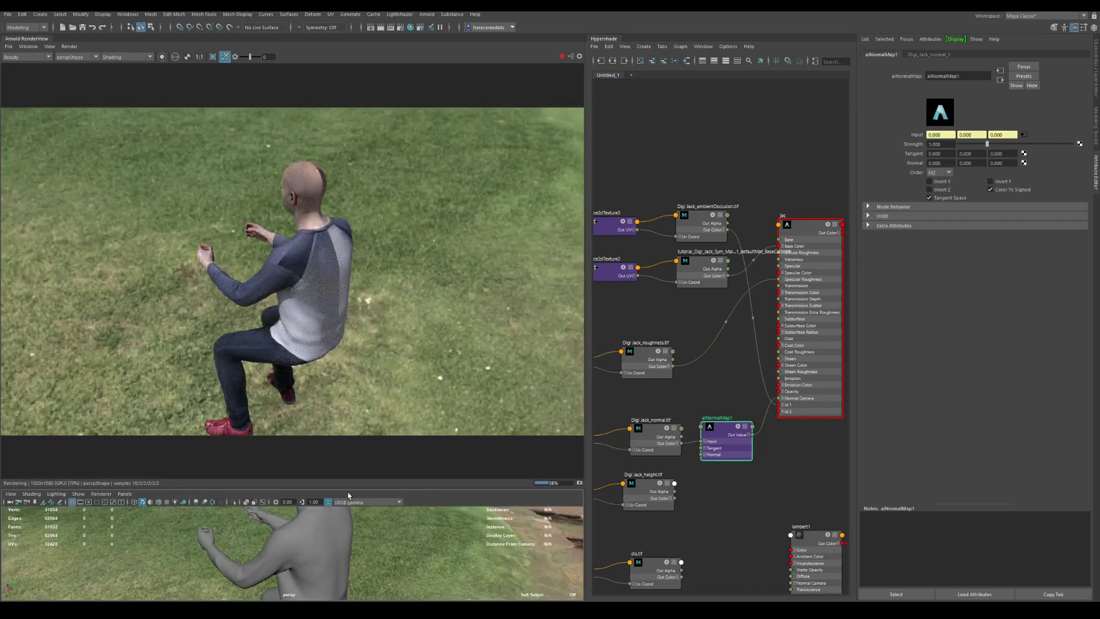
{"action": "left_click_drag", "start_coordinate": [412, 572], "coordinate": [366, 564], "text": "alt"}
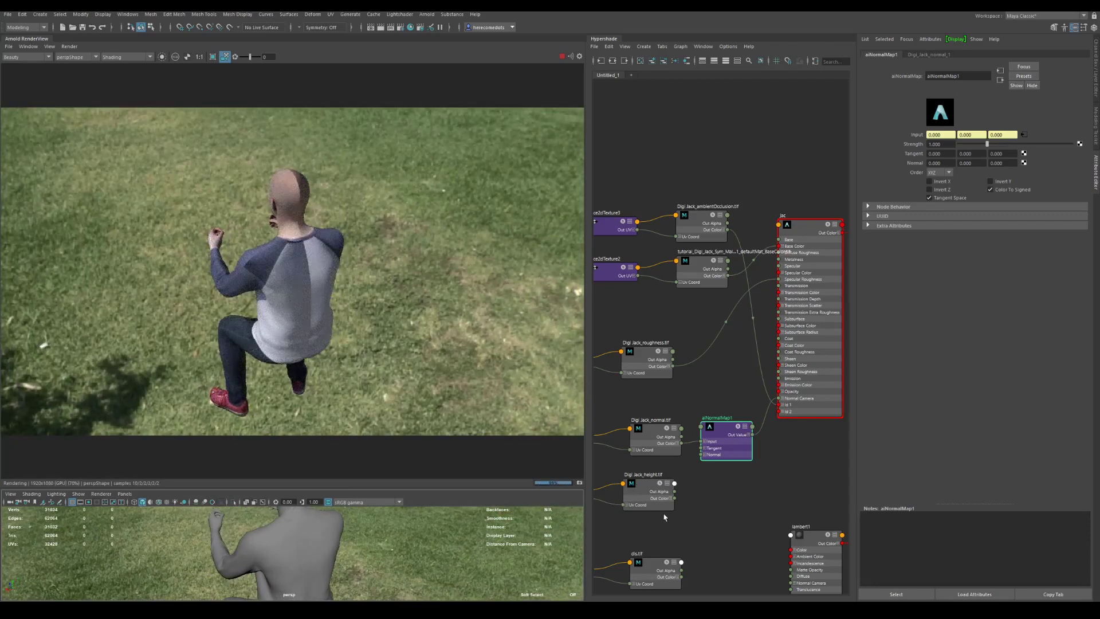
{"action": "left_click", "coordinate": [724, 434]}
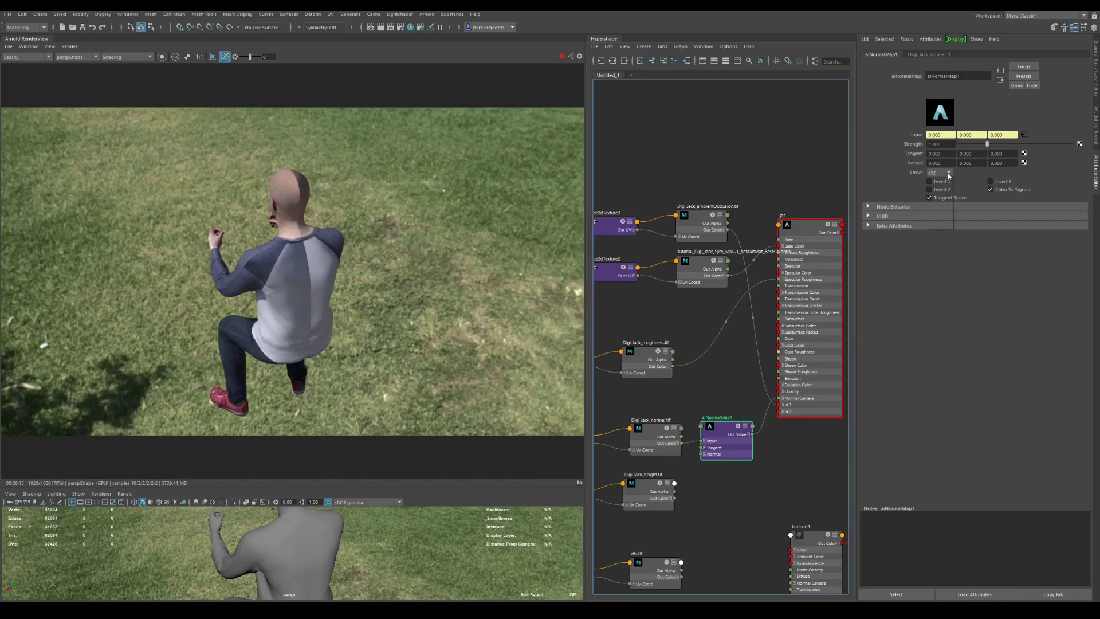
{"action": "left_click", "coordinate": [655, 433]}
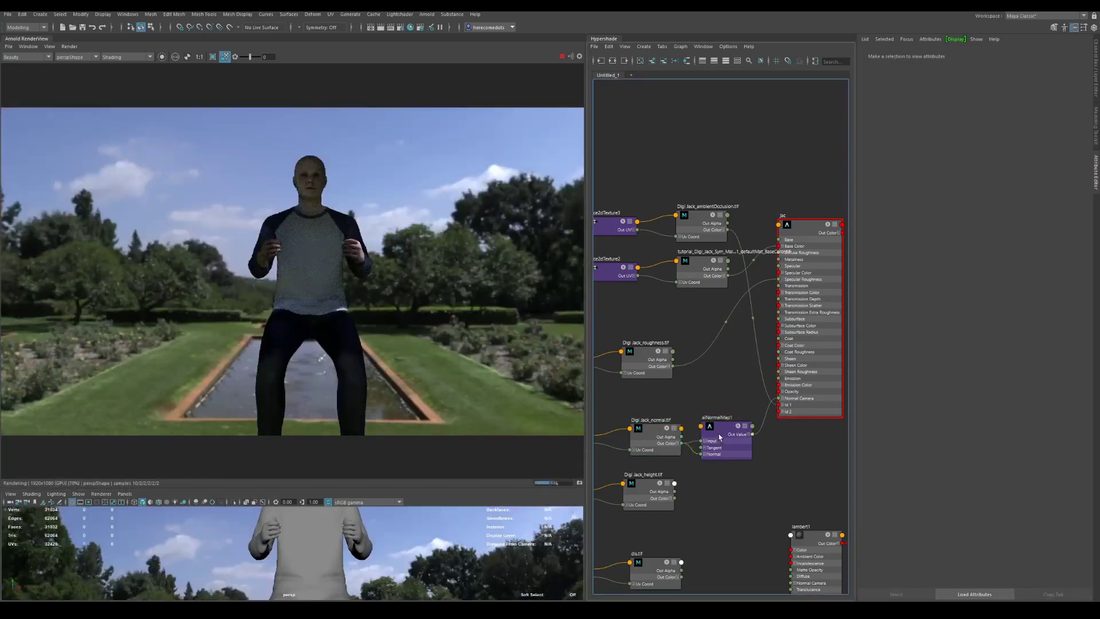
- Delete the aiNormalMap node and connect the normal texture's Out Color directly to the jac material's Normal Camera, checking the character's back
{"action": "left_click", "coordinate": [718, 435]}
{"action": "key", "text": "Delete"}
{"action": "left_click", "coordinate": [682, 442]}
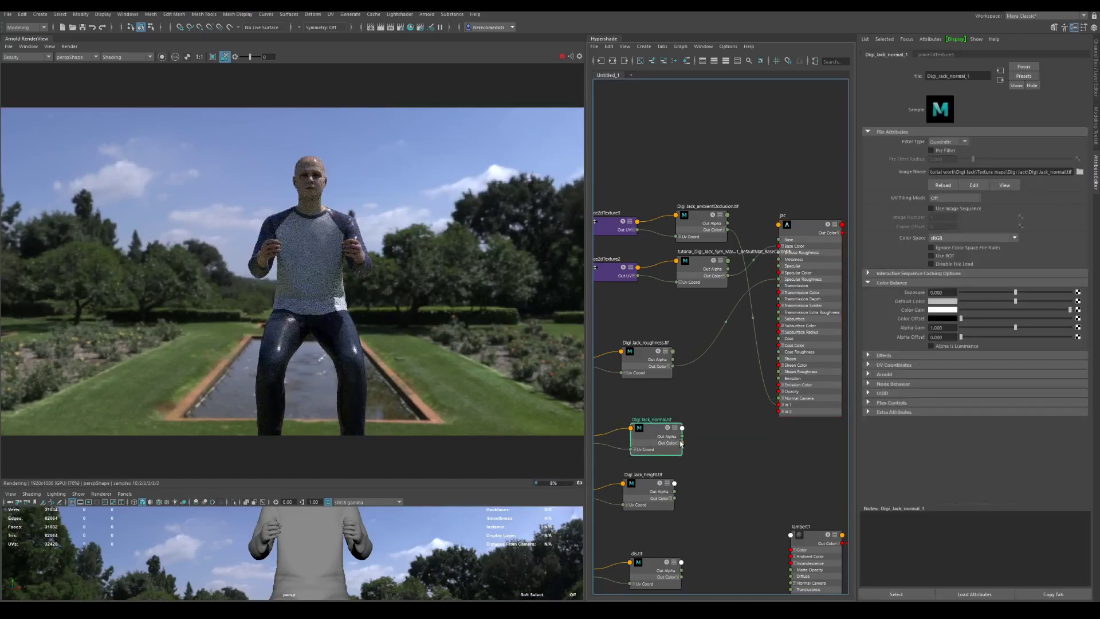
{"action": "left_click_drag", "start_coordinate": [681, 443], "coordinate": [778, 400]}
{"action": "left_click_drag", "start_coordinate": [497, 576], "coordinate": [350, 574], "text": "alt"}
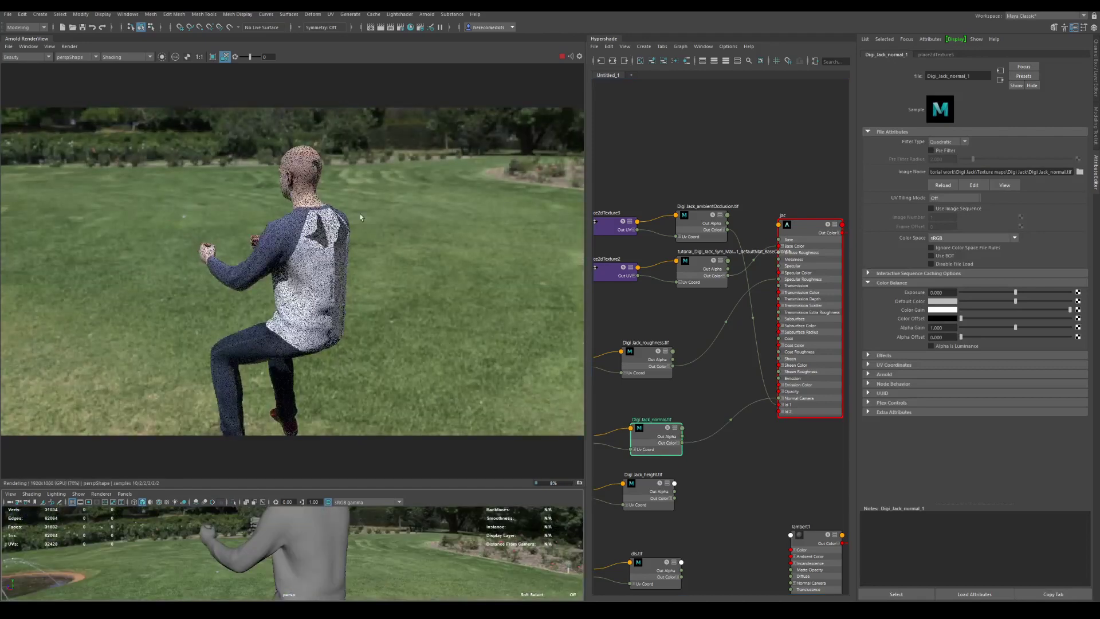
{"action": "mouse_move", "coordinate": [399, 544]}
{"action": "left_mouse_down", "text": "alt"}
{"action": "mouse_move", "coordinate": [378, 535]}
{"action": "mouse_move", "coordinate": [404, 553]}
{"action": "mouse_move", "coordinate": [409, 536]}
{"action": "left_mouse_up", "text": "alt"}
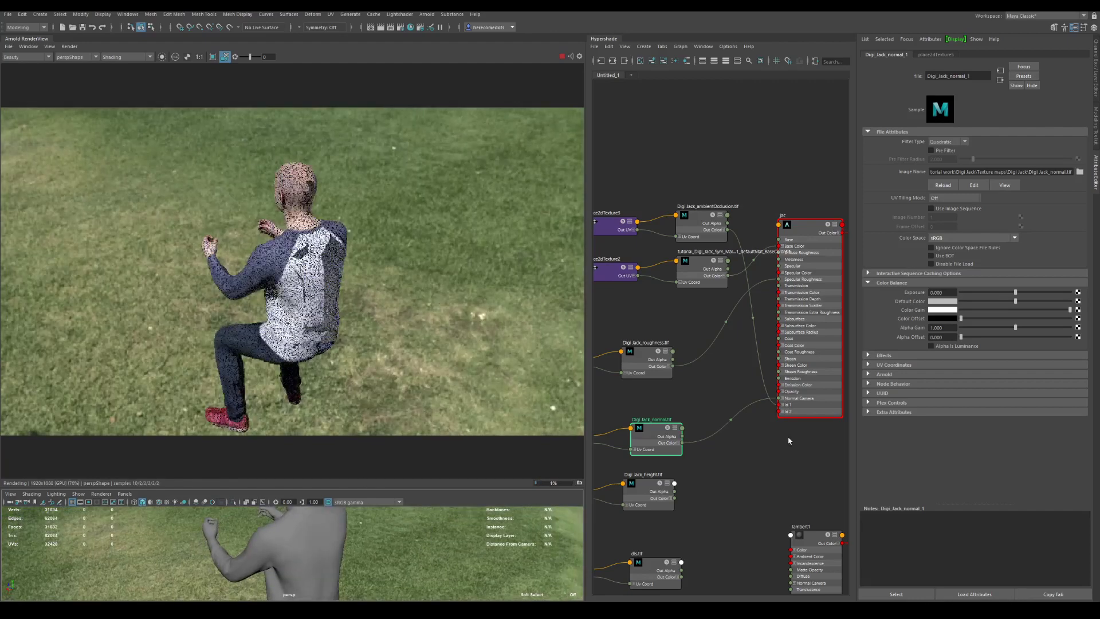
- Disconnect the normal texture from the jac material and add a displacement shader node feeding the aiStandardSurface1SG shading group's Displacement Shader input
{"action": "left_click", "coordinate": [727, 427]}
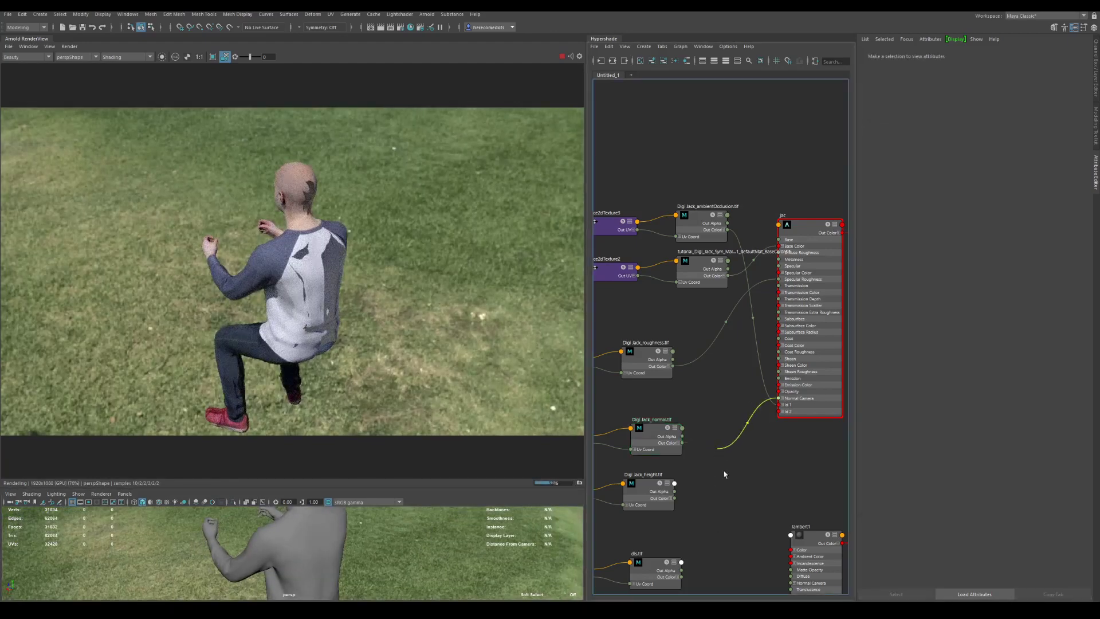
{"action": "key", "text": "Tab"}
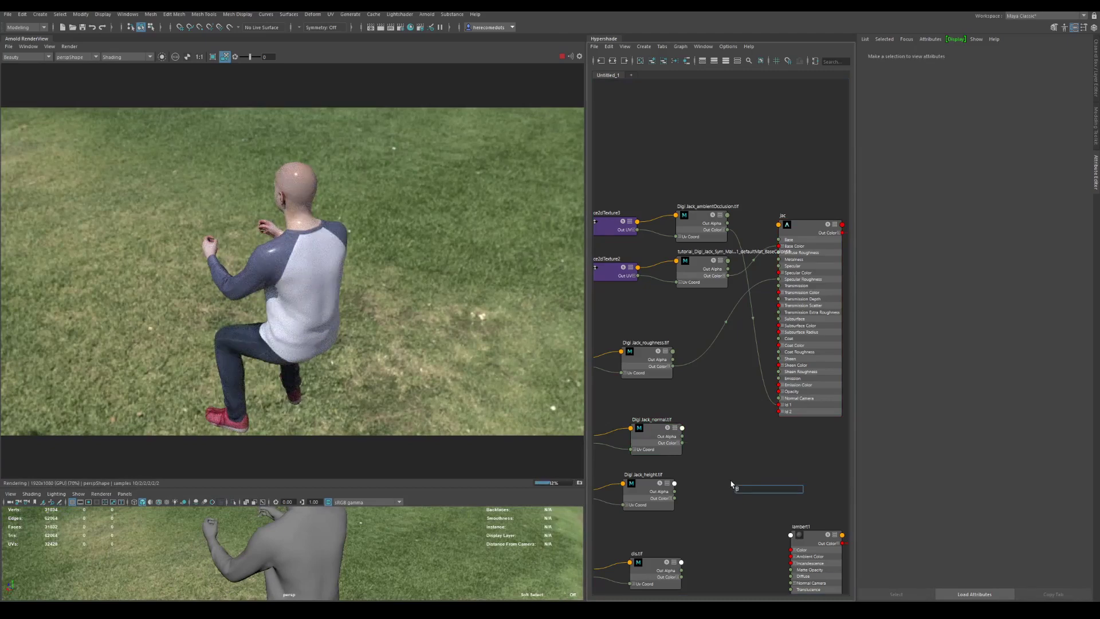
{"action": "type", "text": "dis"}
{"action": "key", "text": "Return"}
{"action": "left_click", "coordinate": [769, 485]}
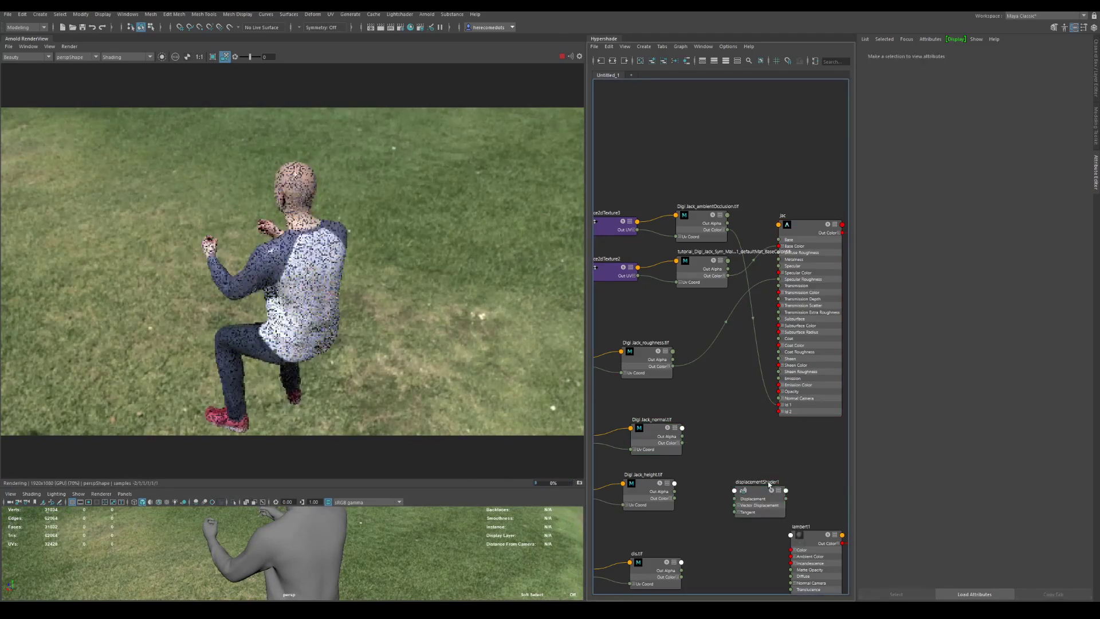
{"action": "mouse_move", "coordinate": [703, 489]}
{"action": "left_mouse_down"}
{"action": "mouse_move", "coordinate": [799, 349]}
{"action": "mouse_move", "coordinate": [797, 244]}
{"action": "left_mouse_up"}
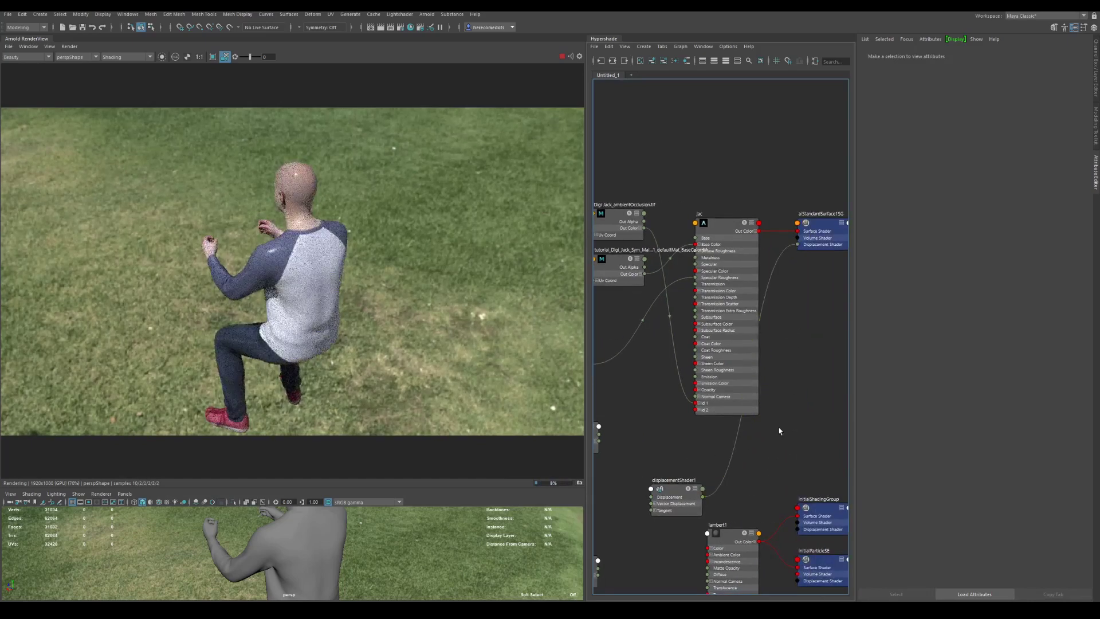
- Connect the red channel of the Digi_Jack_height texture to the displacement shader's Displacement input
{"action": "middle_click_drag", "start_coordinate": [712, 442], "coordinate": [784, 421], "text": "alt"}
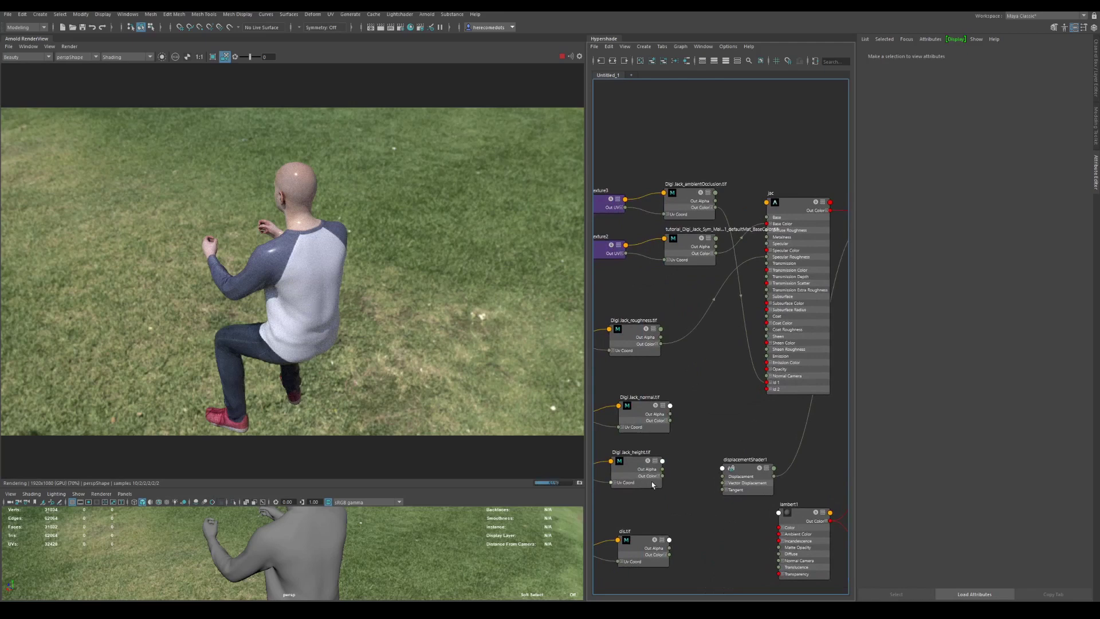
{"action": "left_click", "coordinate": [662, 476]}
{"action": "left_click_drag", "start_coordinate": [665, 480], "coordinate": [723, 479]}
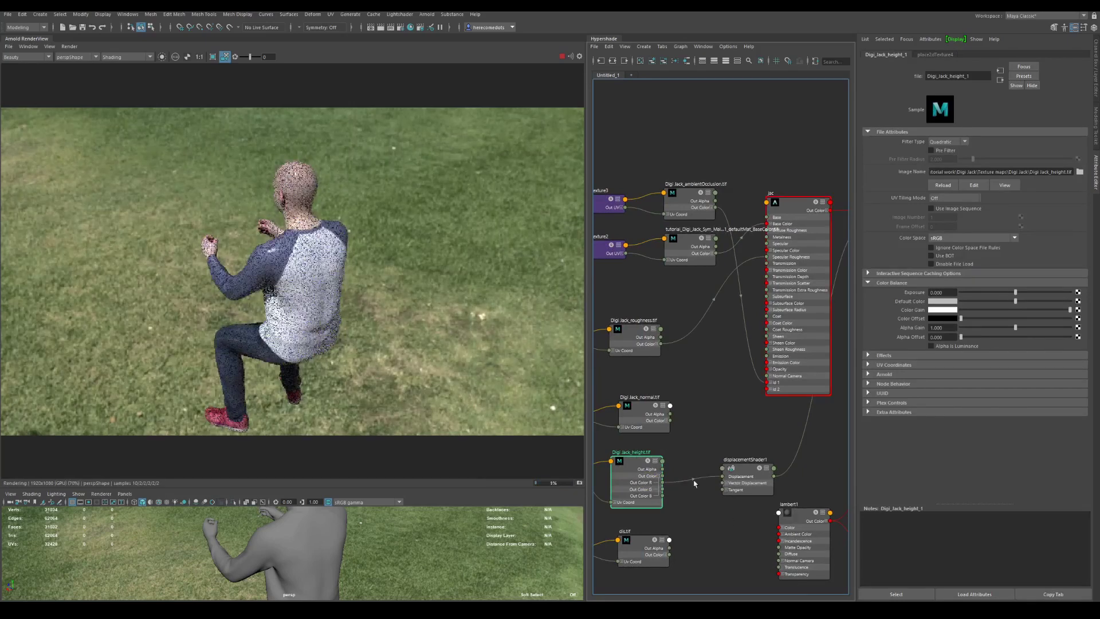
- Set the character mesh's Arnold subdivision type to catclark with 3 iterations
{"action": "left_click", "coordinate": [281, 285]}
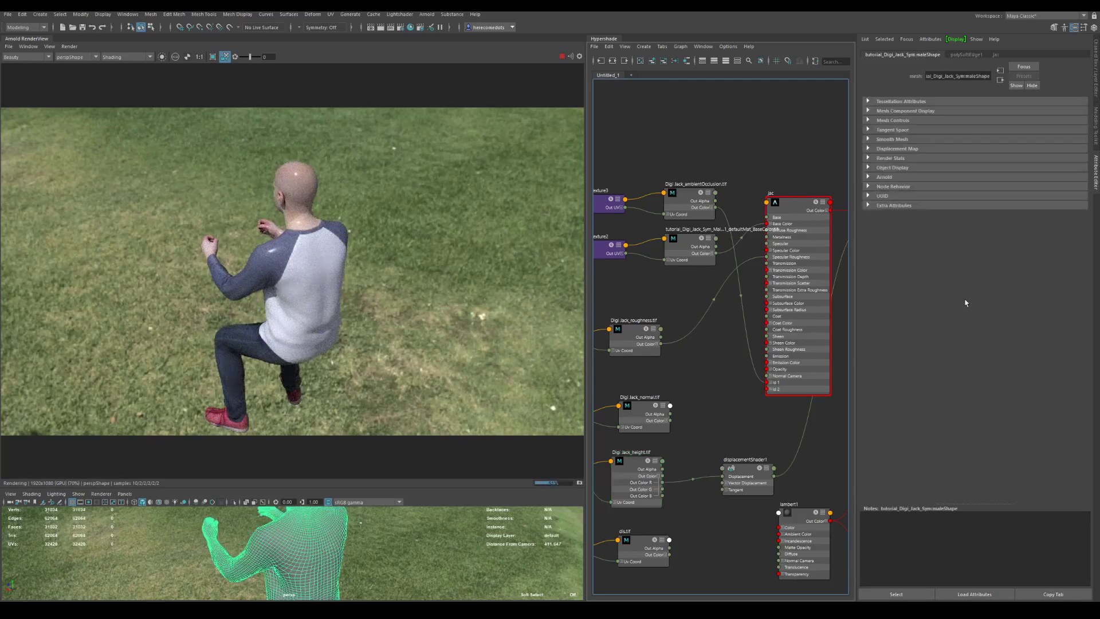
{"action": "left_click", "coordinate": [870, 178]}
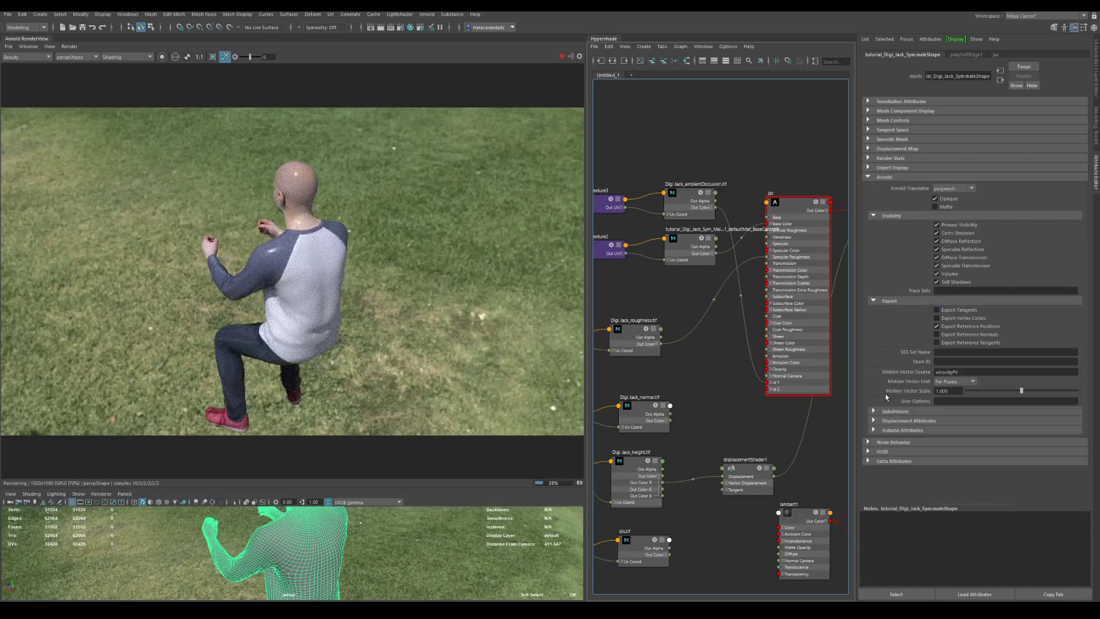
{"action": "left_click", "coordinate": [885, 411]}
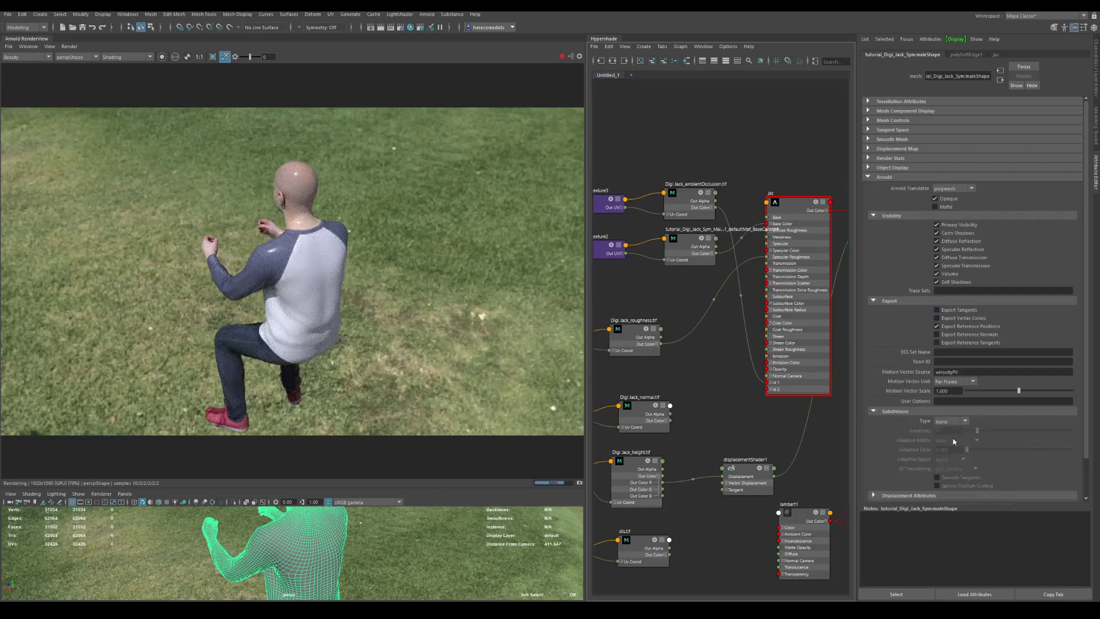
{"action": "left_click", "coordinate": [954, 441]}
{"action": "left_click", "coordinate": [949, 430]}
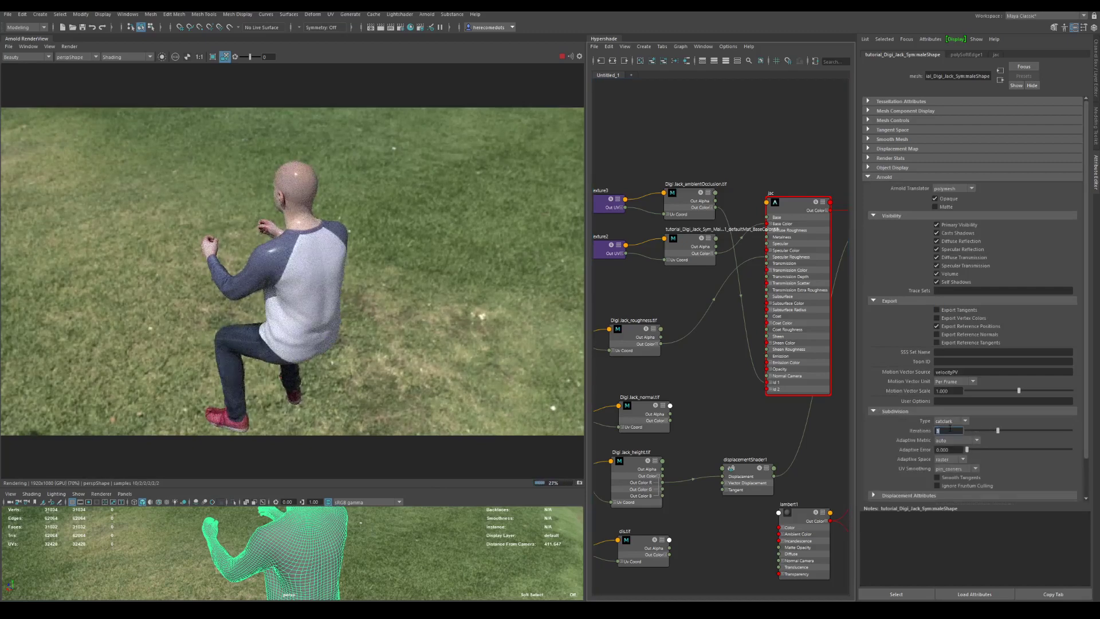
{"action": "type", "text": "3"}
- Replace the height texture on the displacement shader's Displacement input with the red channel of the dis.tif texture
{"action": "left_click_drag", "start_coordinate": [369, 524], "coordinate": [440, 533], "text": "alt"}
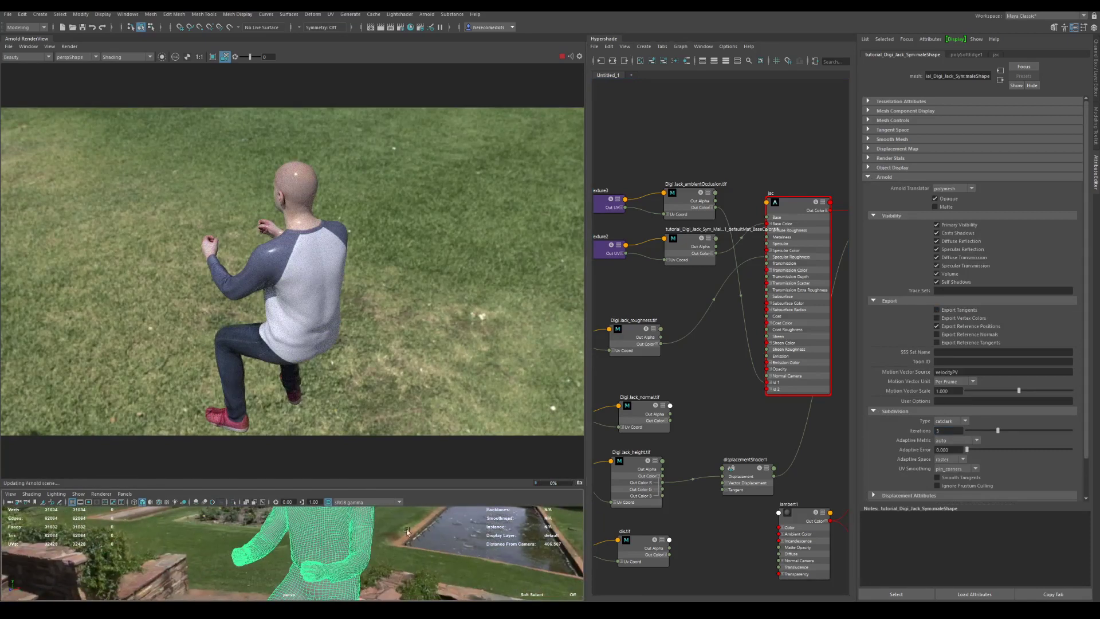
{"action": "middle_click_drag", "start_coordinate": [407, 530], "coordinate": [388, 561], "text": "alt"}
{"action": "scroll", "coordinate": [342, 549], "scroll_direction": "up", "scroll_amount": 4}
{"action": "mouse_move", "coordinate": [342, 549]}
{"action": "left_mouse_down", "text": "alt"}
{"action": "mouse_move", "coordinate": [293, 566]}
{"action": "mouse_move", "coordinate": [341, 557]}
{"action": "left_mouse_up", "text": "alt"}
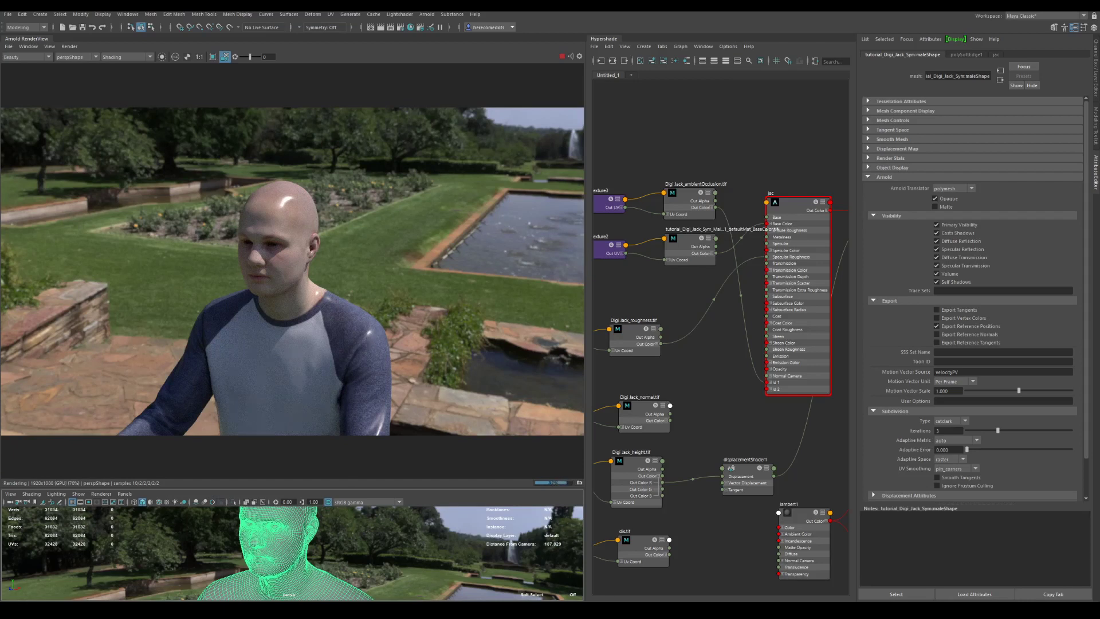
{"action": "left_click", "coordinate": [666, 559]}
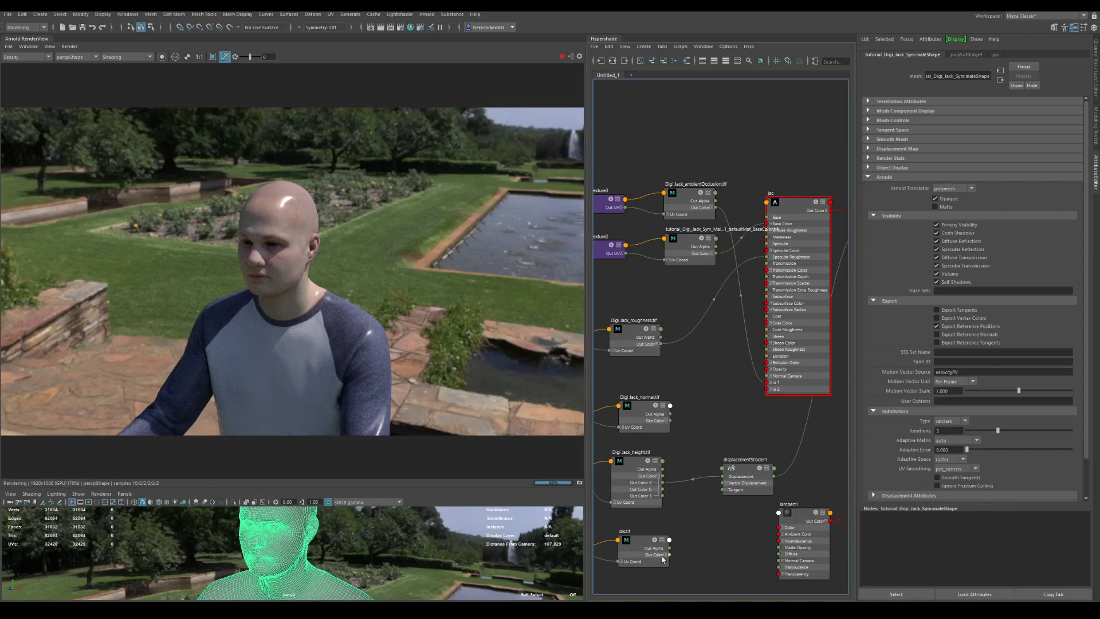
{"action": "left_click", "coordinate": [666, 556]}
{"action": "left_click_drag", "start_coordinate": [669, 560], "coordinate": [727, 475]}
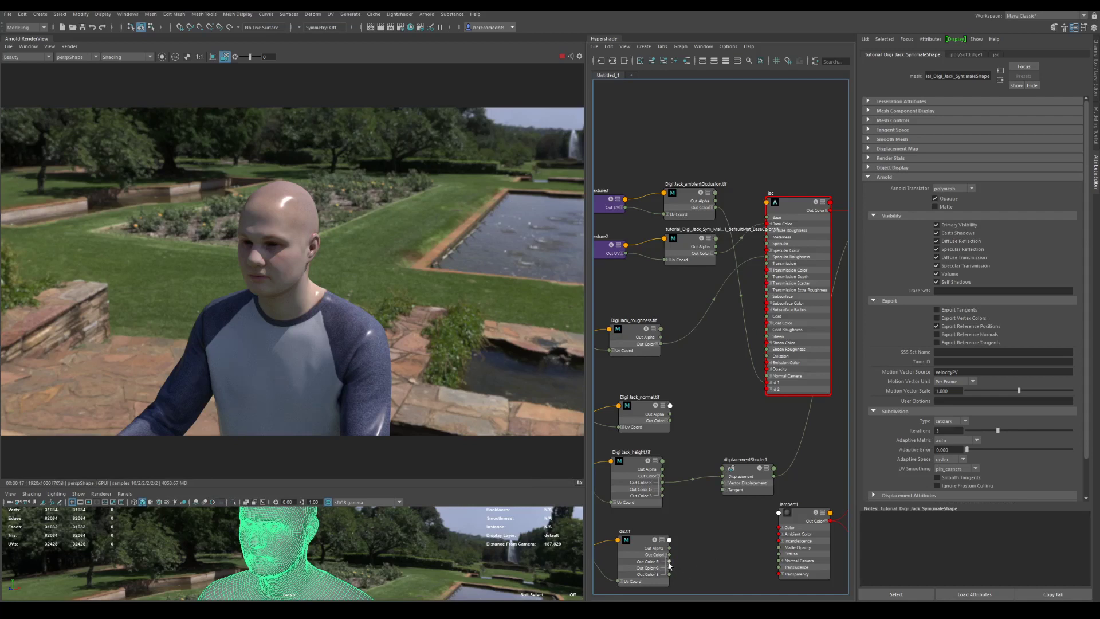
{"action": "left_click_drag", "start_coordinate": [669, 561], "coordinate": [723, 480]}
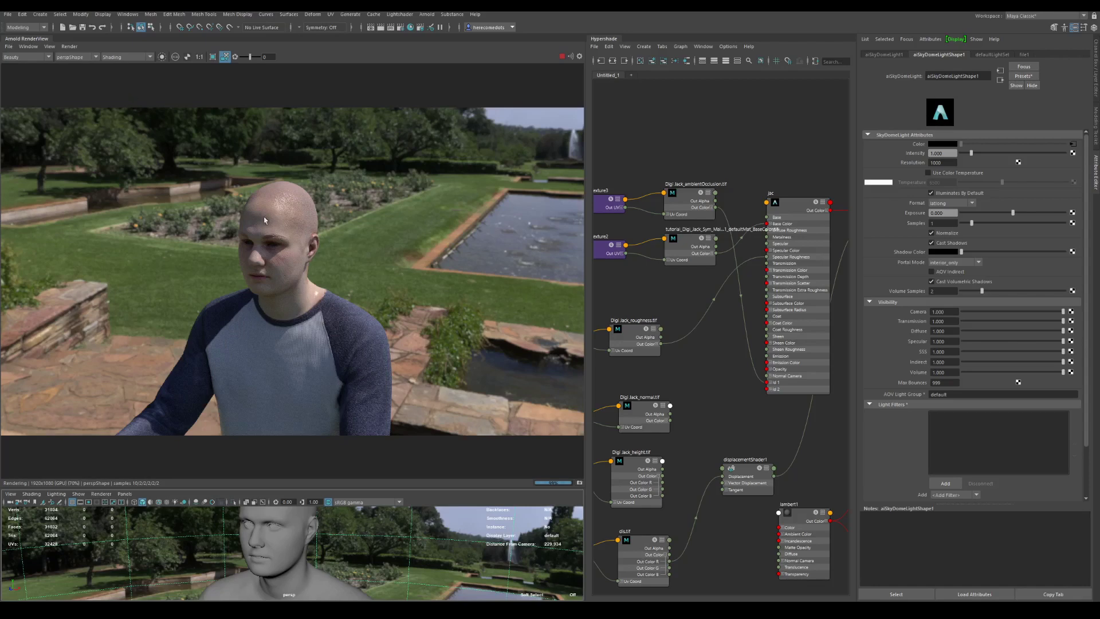
- Render the character in Basic shading mode and examine the displacement detail on the face up close
{"action": "left_click", "coordinate": [121, 57]}
{"action": "left_click", "coordinate": [120, 74]}
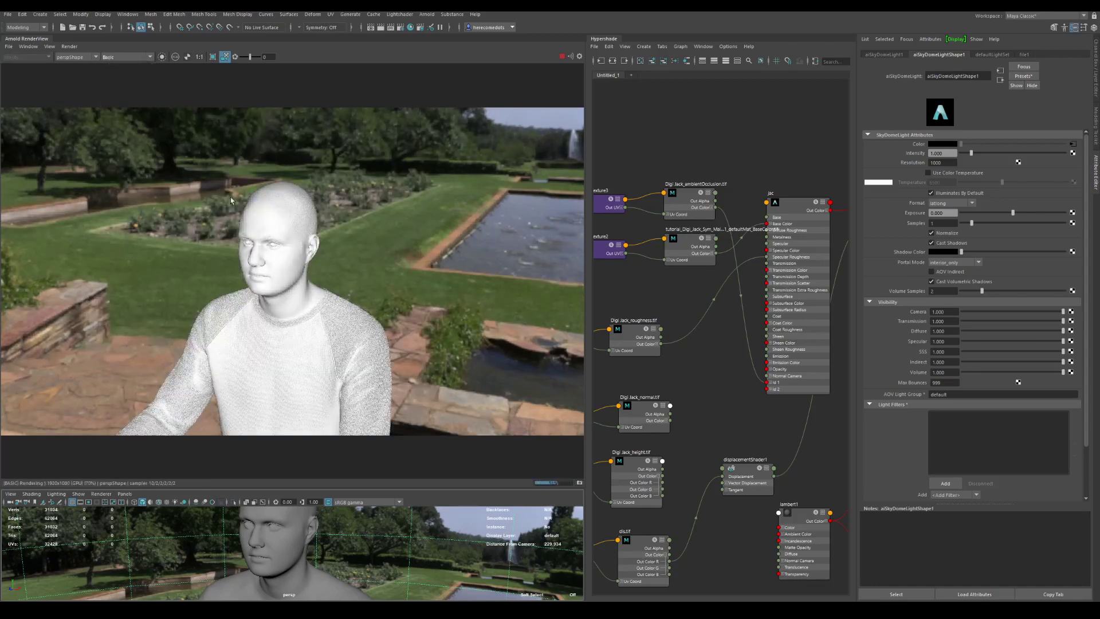
{"action": "scroll", "coordinate": [303, 560], "scroll_direction": "up", "scroll_amount": 8}
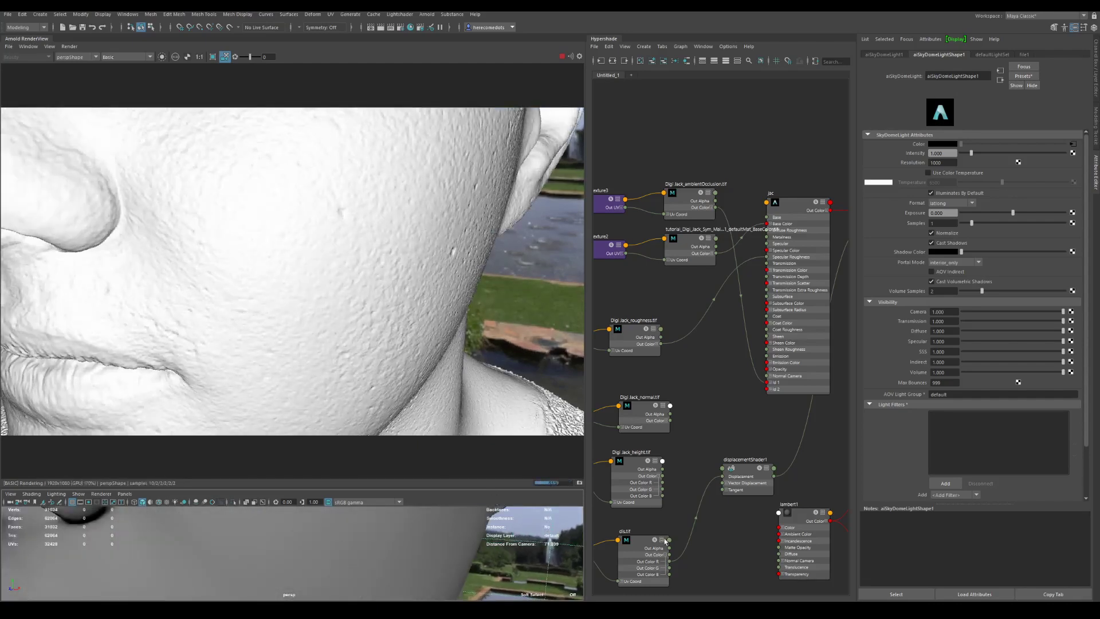
- Try a Scalar Zero Value of 0.5 in the character mesh's Arnold displacement attributes
{"action": "left_click", "coordinate": [743, 475]}
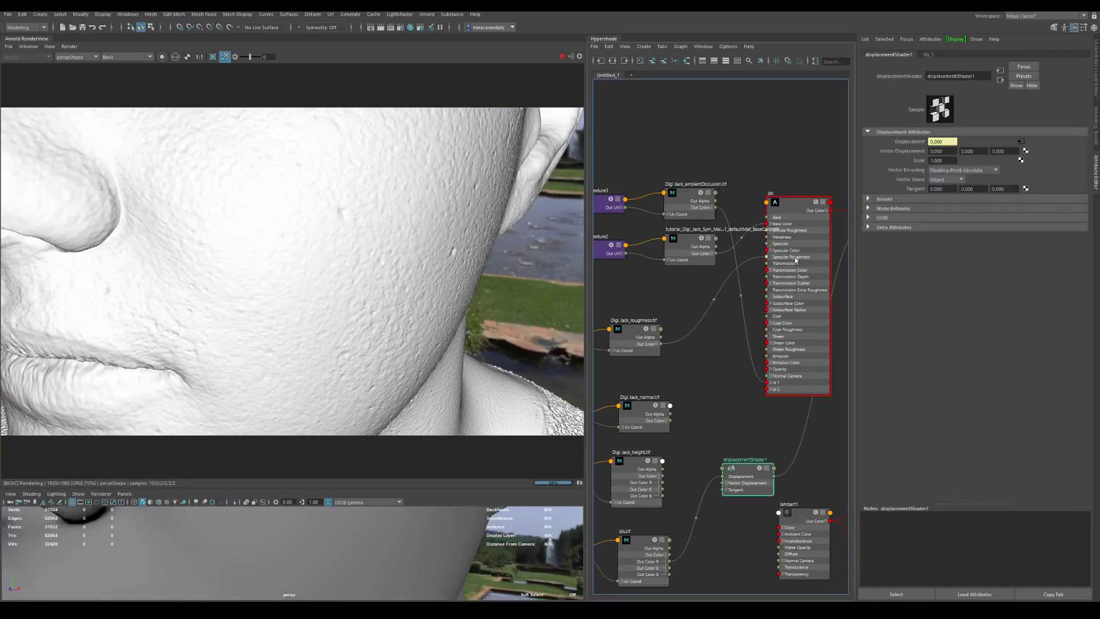
{"action": "left_click", "coordinate": [428, 220]}
{"action": "scroll", "coordinate": [885, 456], "scroll_direction": "down", "scroll_amount": 2}
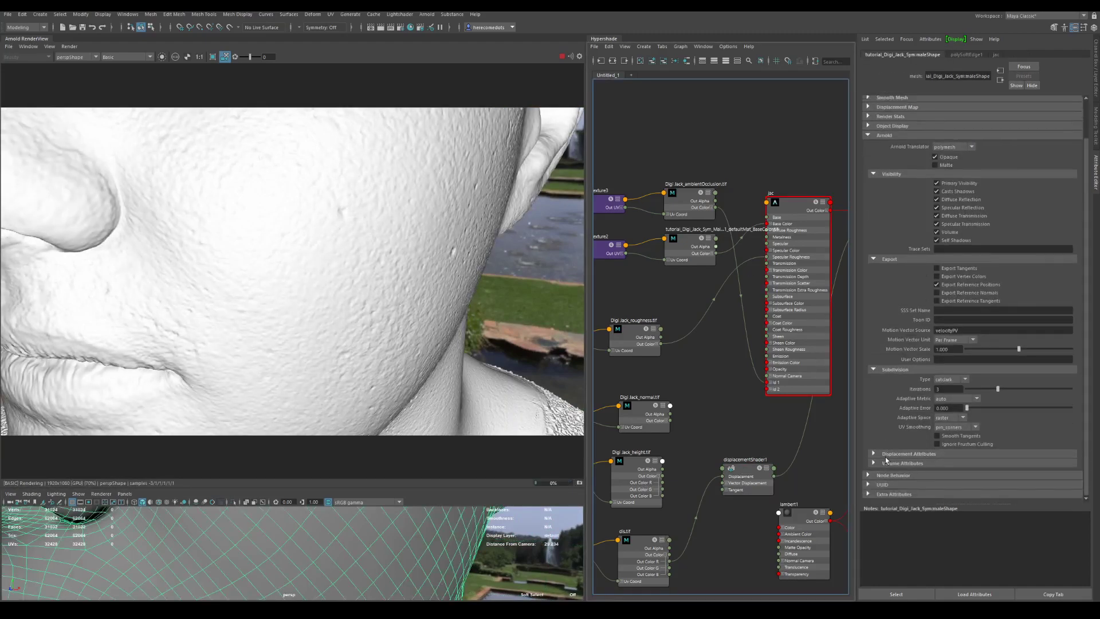
{"action": "left_click", "coordinate": [872, 453]}
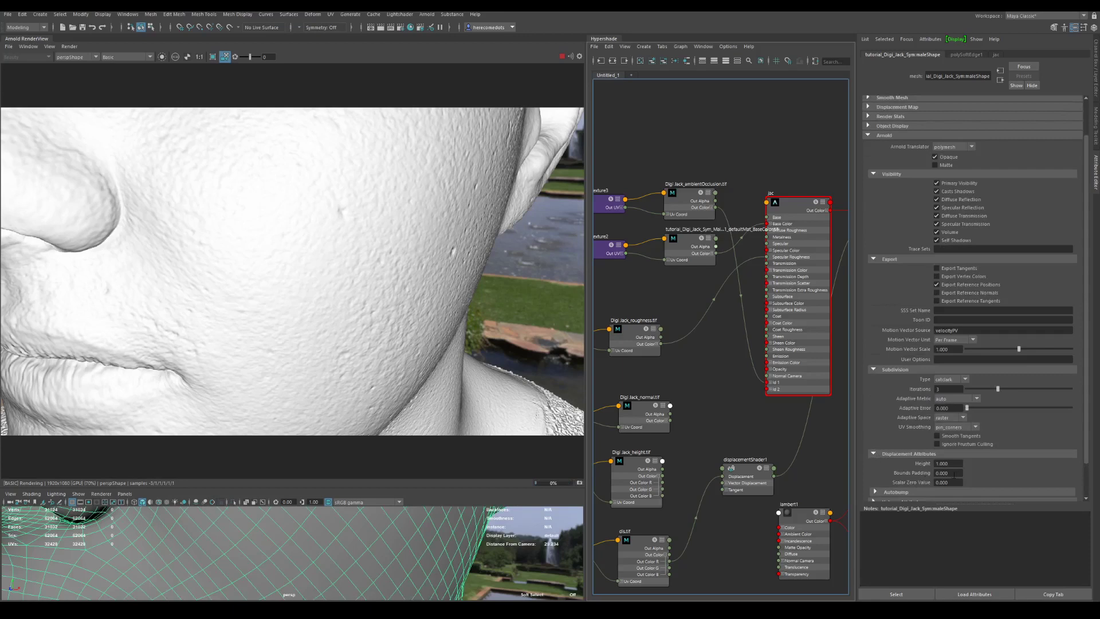
{"action": "left_click", "coordinate": [955, 483]}
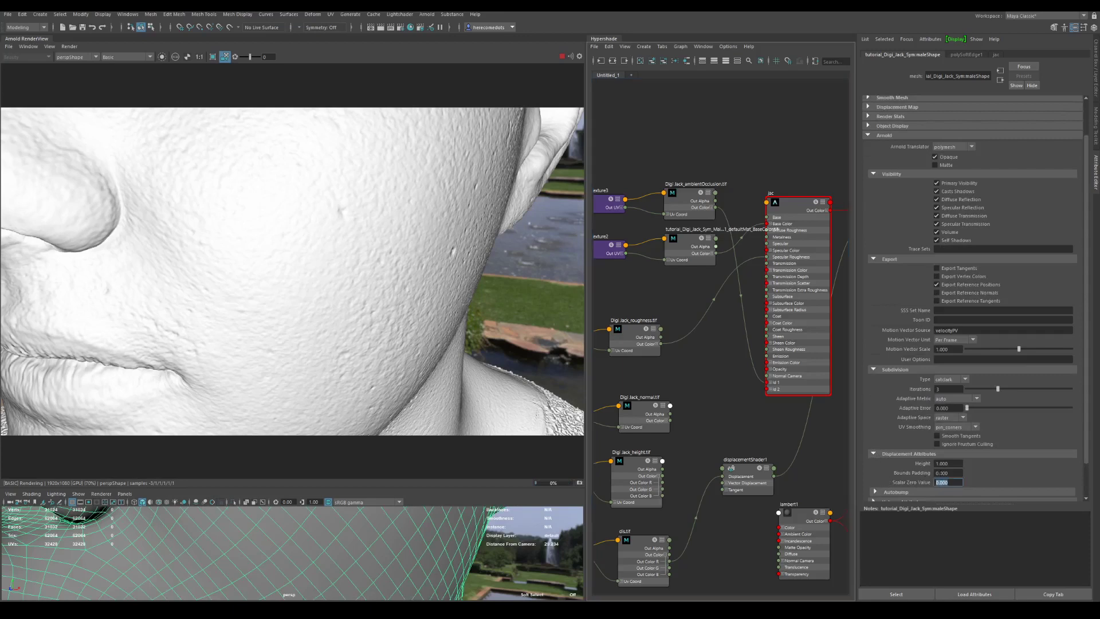
{"action": "type", "text": "0.5"}
{"action": "key", "text": "Return"}
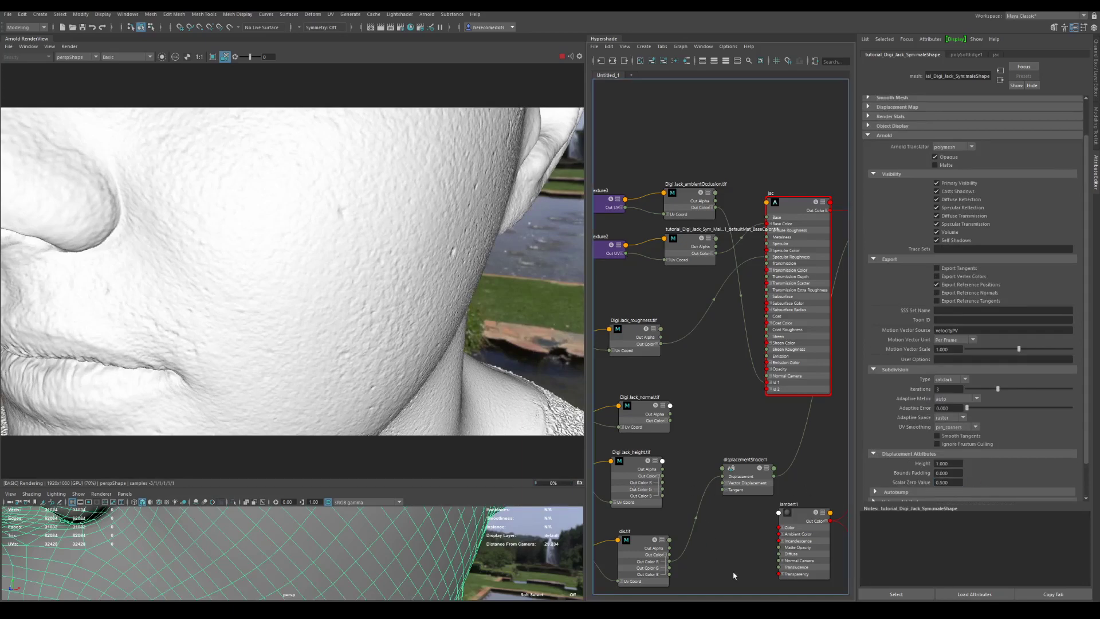
- Reset the mesh's displacement Scalar Zero Value to 0 after checking the whole head in the render
{"action": "scroll", "coordinate": [400, 557], "scroll_direction": "down", "scroll_amount": 8}
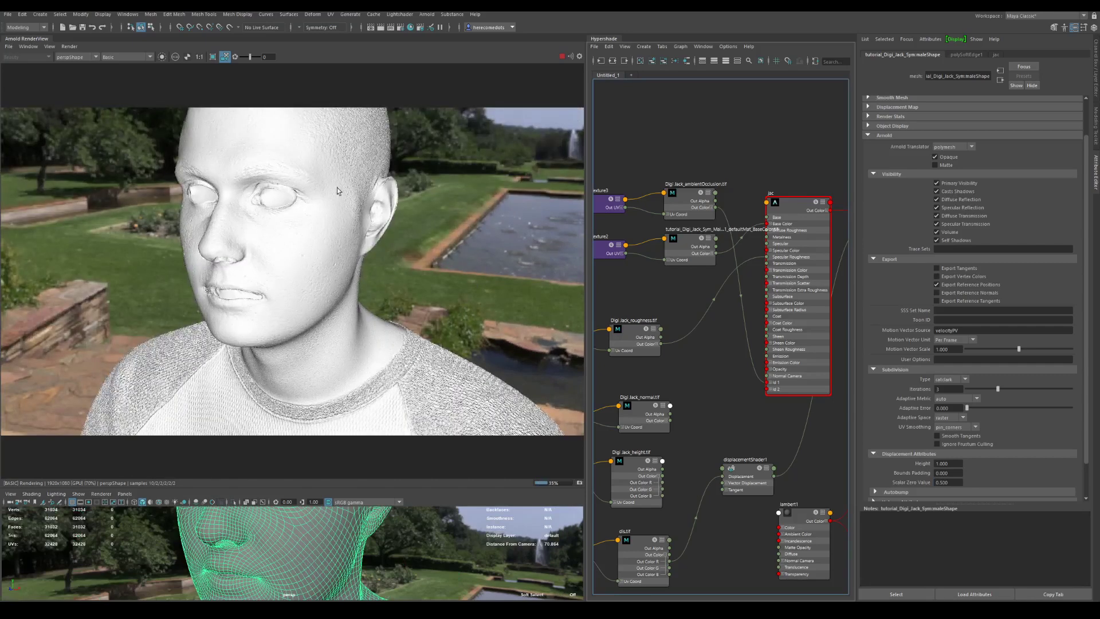
{"action": "left_click", "coordinate": [950, 482]}
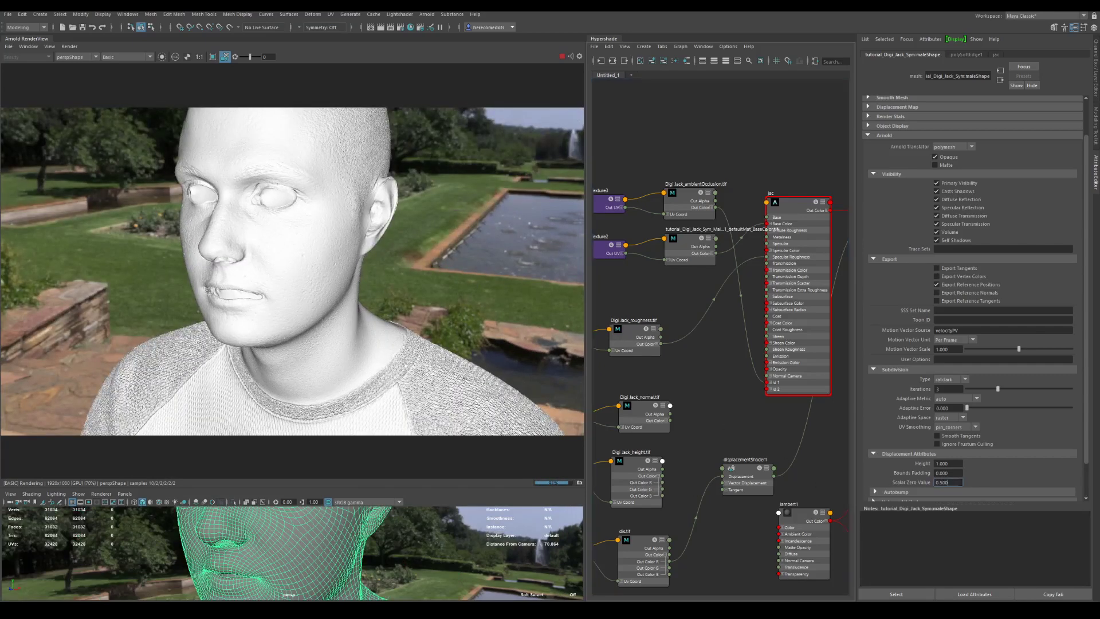
{"action": "double_click", "coordinate": [952, 483]}
{"action": "type", "text": "0"}
{"action": "key", "text": "Return"}
{"action": "left_click", "coordinate": [767, 539]}
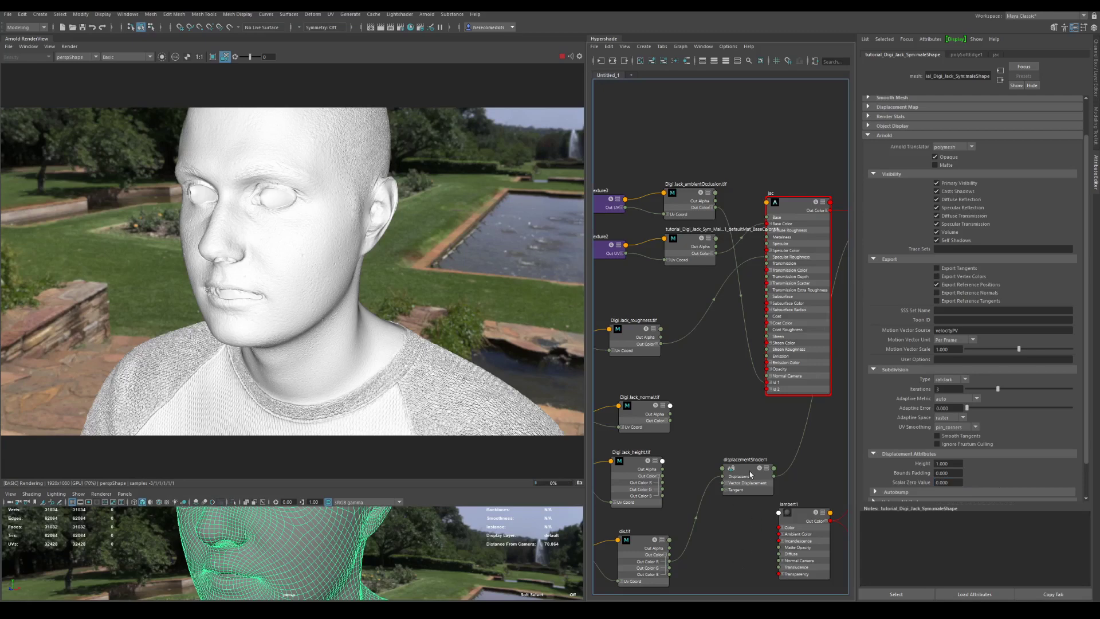
- Set the displacement shader's scale to 0.8 and check the face and shirt collar from the front
{"action": "left_click", "coordinate": [759, 486]}
{"action": "double_click", "coordinate": [944, 160]}
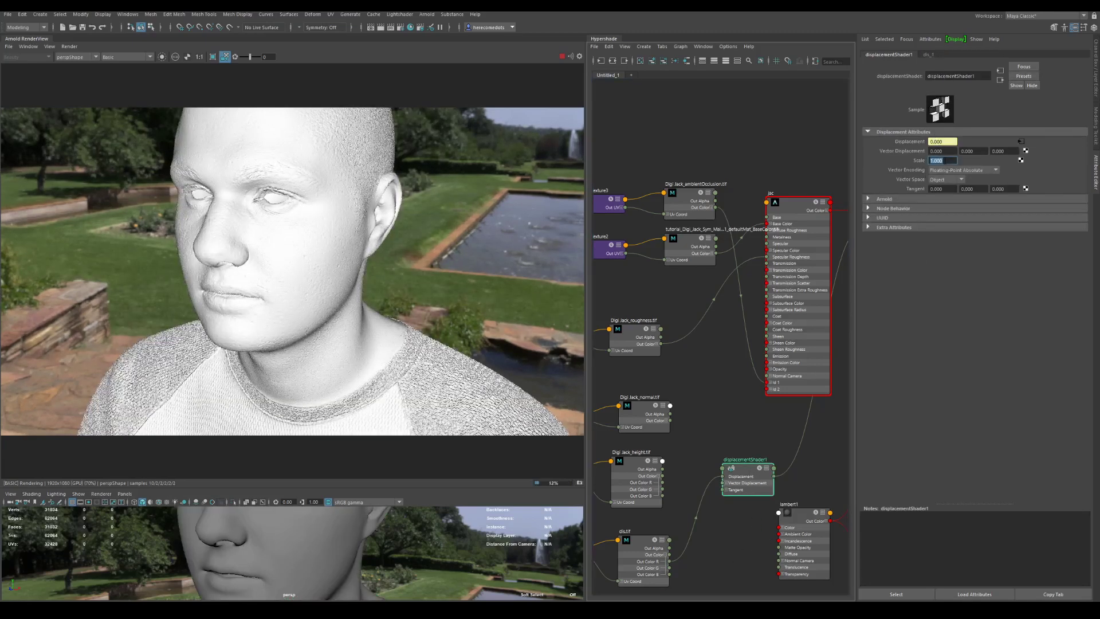
{"action": "type", "text": "0.8"}
{"action": "key", "text": "Return"}
{"action": "scroll", "coordinate": [425, 532], "scroll_direction": "up", "scroll_amount": 3}
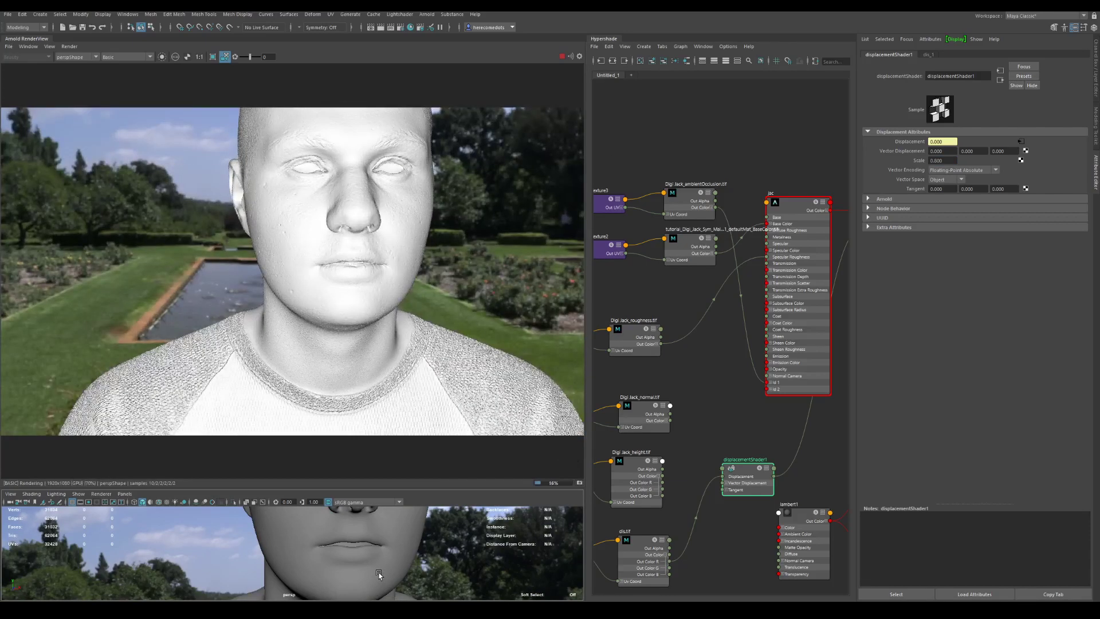
{"action": "middle_click_drag", "start_coordinate": [395, 572], "coordinate": [386, 518], "text": "alt"}
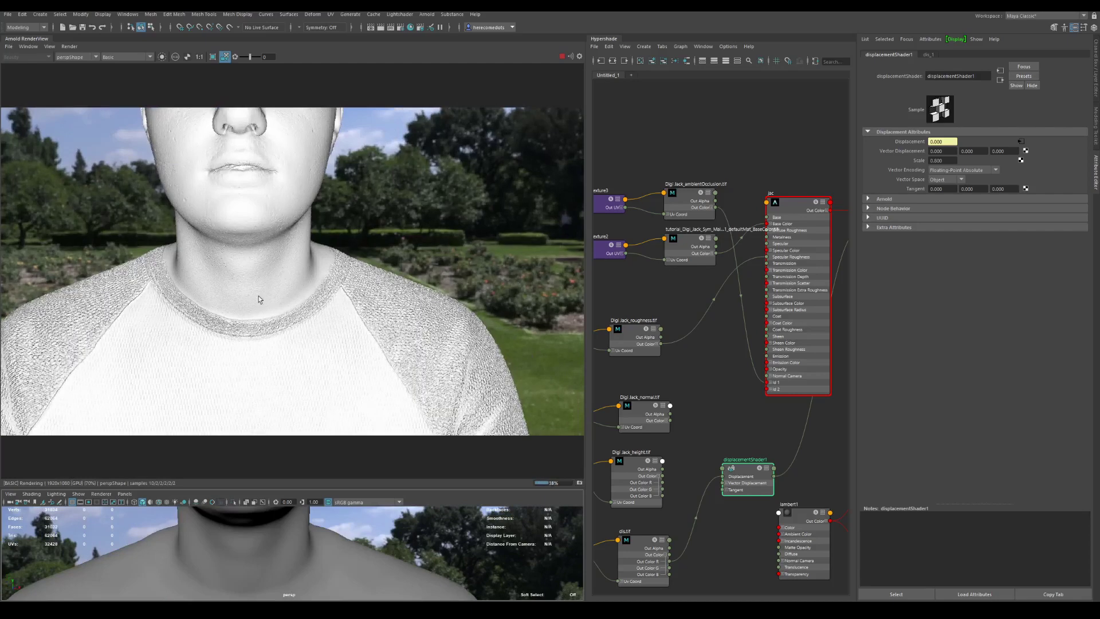
- Return the render to full Shading mode, display the RGBA_denoise output, and inspect the neck and shirt fabric up close
{"action": "left_click", "coordinate": [126, 56]}
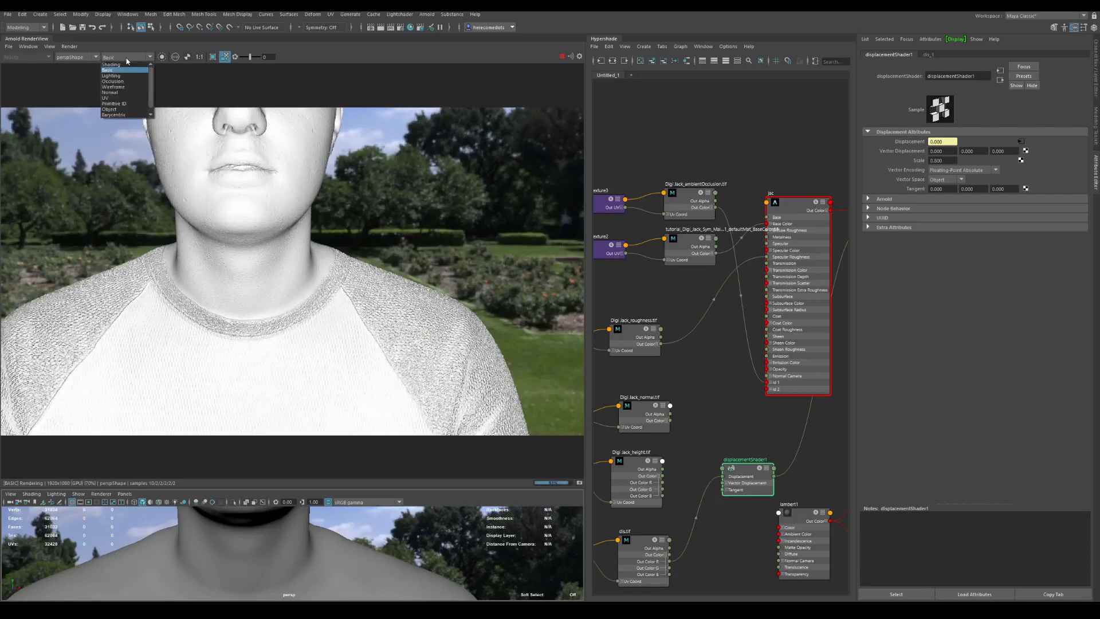
{"action": "left_click", "coordinate": [123, 69]}
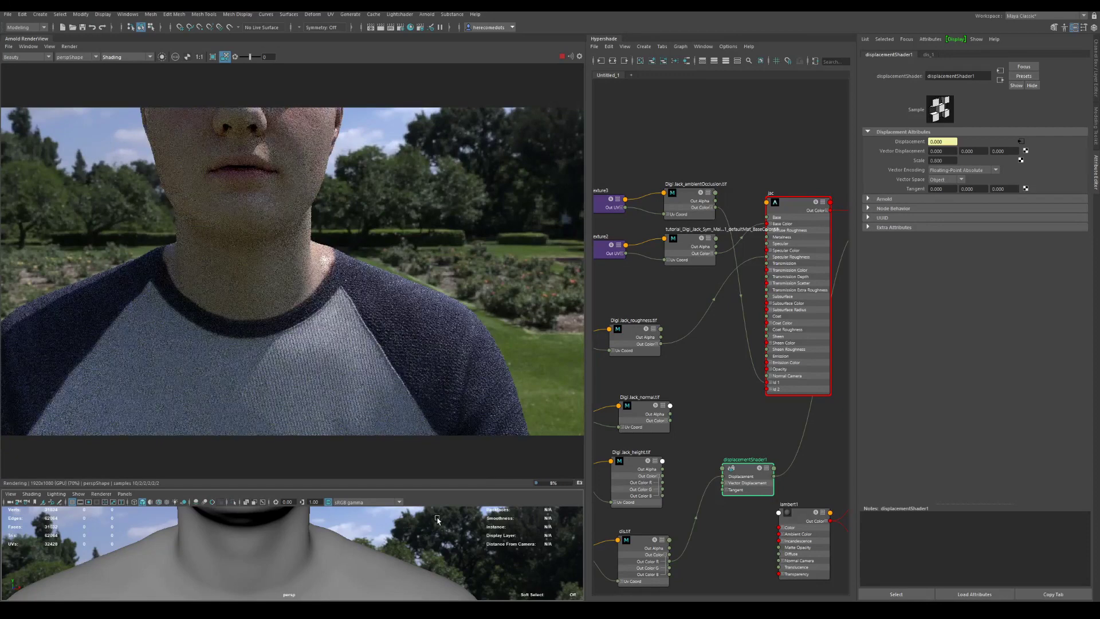
{"action": "left_click", "coordinate": [40, 56]}
{"action": "left_click", "coordinate": [39, 70]}
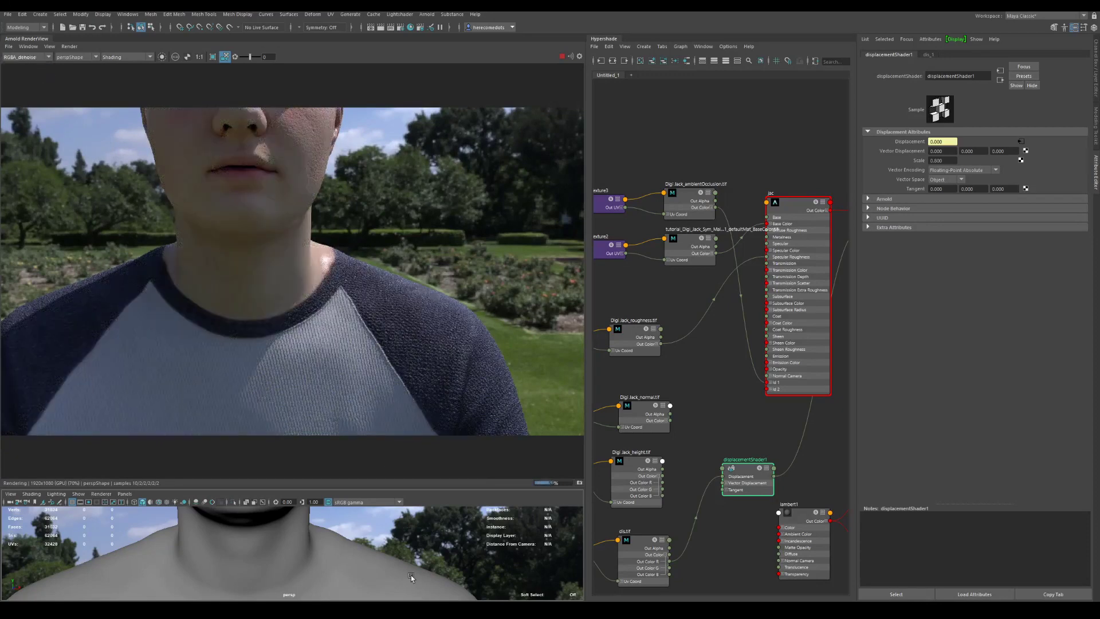
{"action": "right_click_drag", "start_coordinate": [387, 573], "coordinate": [422, 577], "text": "alt"}
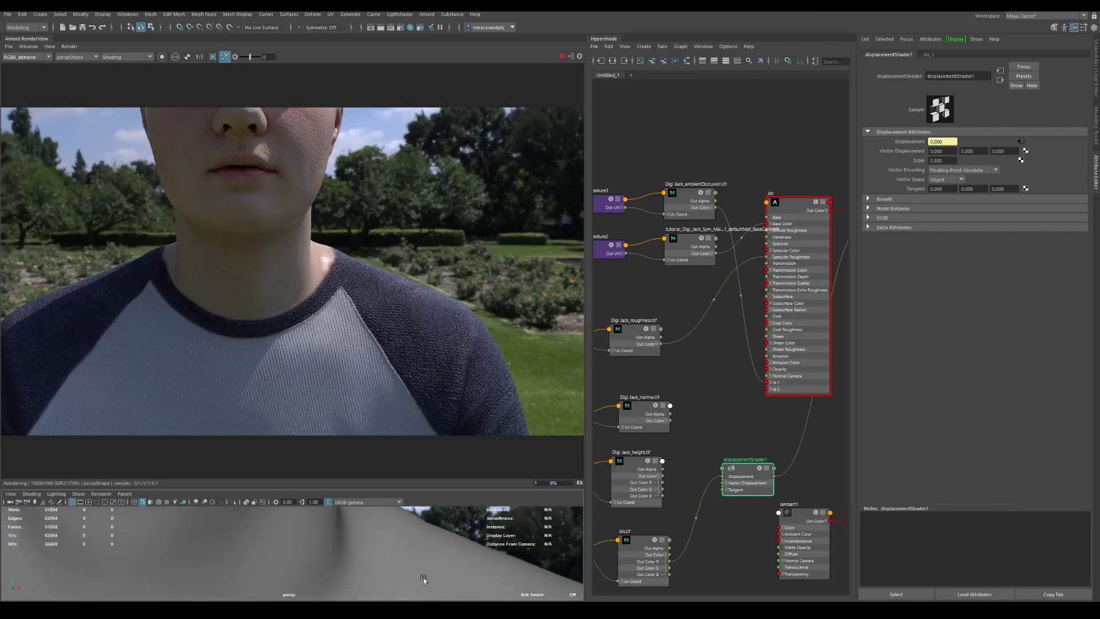
{"action": "middle_click_drag", "start_coordinate": [430, 577], "coordinate": [339, 518], "text": "alt"}
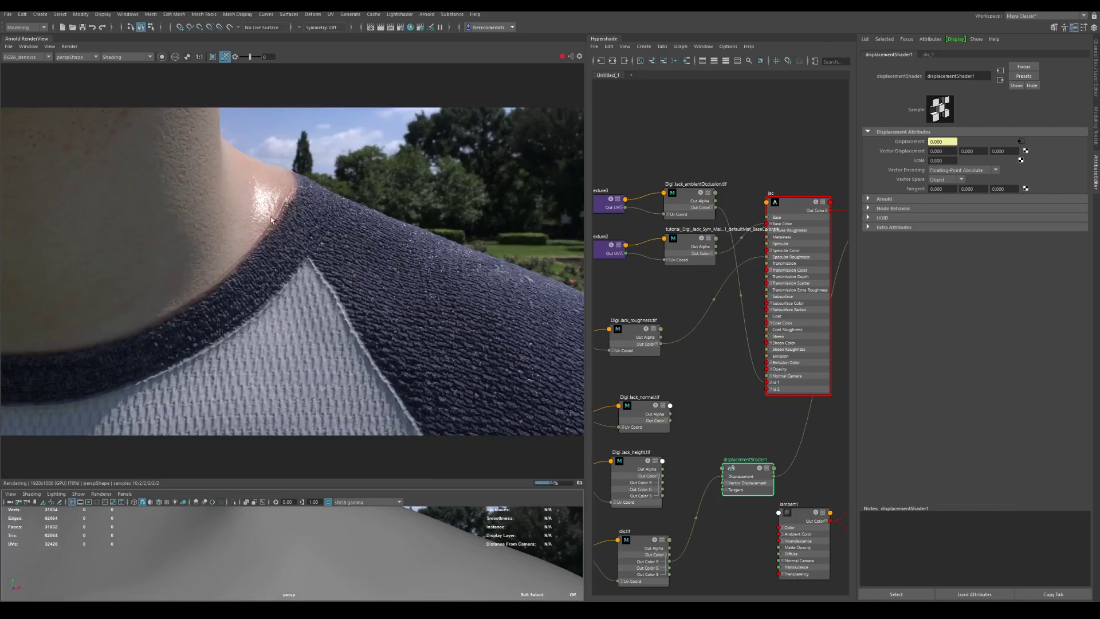
- Apply the Skin IOR preset to the jac material and lower its specular weight to 0.277
{"action": "left_click", "coordinate": [787, 207]}
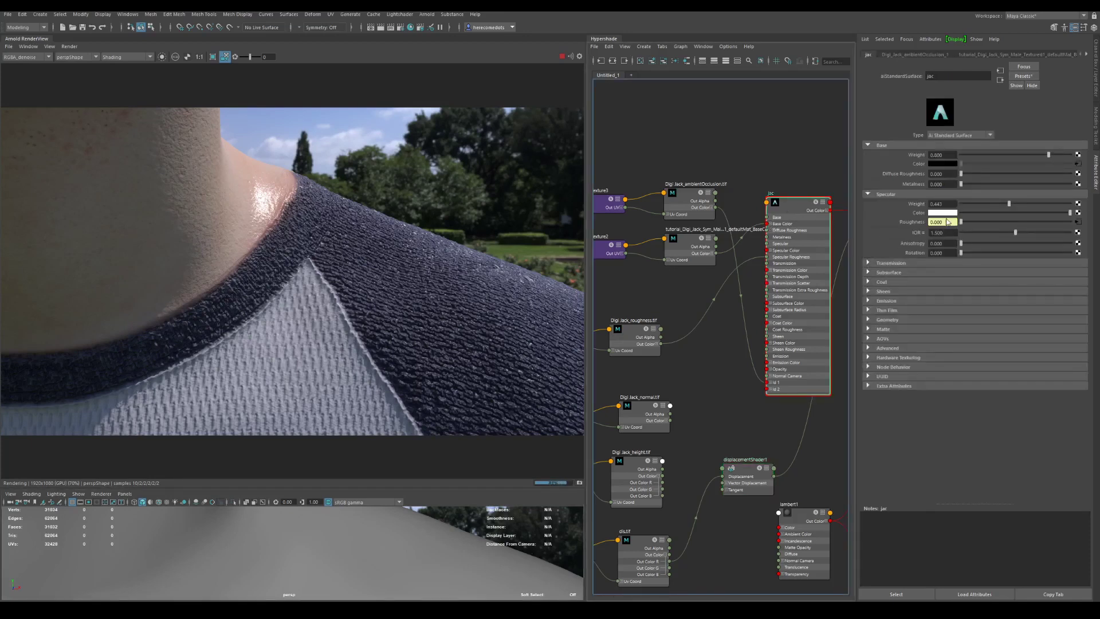
{"action": "left_click", "coordinate": [921, 235]}
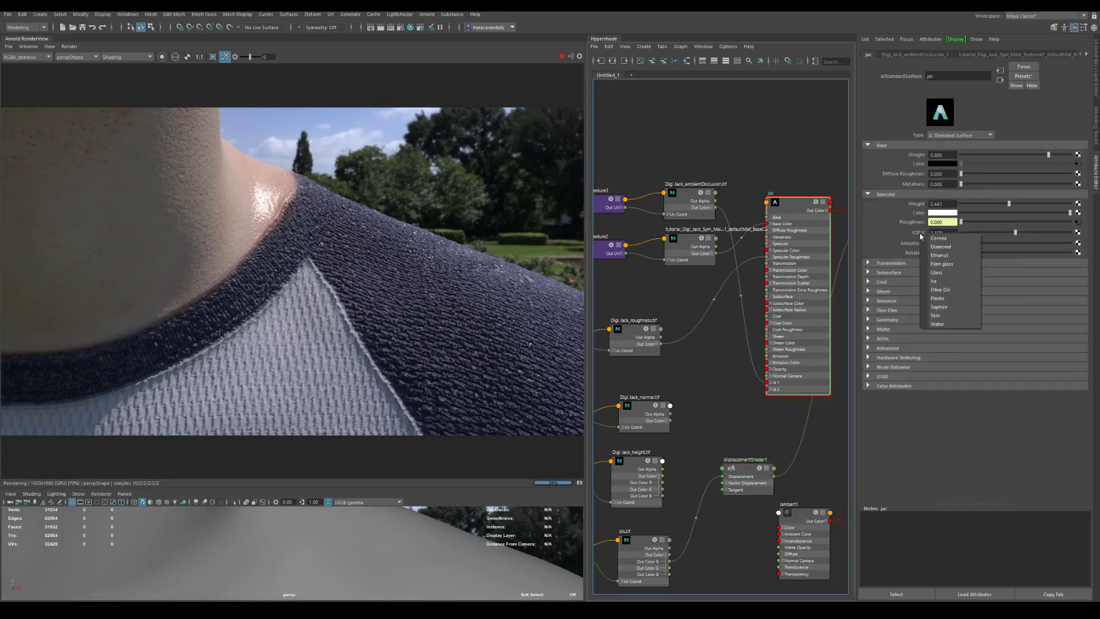
{"action": "left_click", "coordinate": [947, 317]}
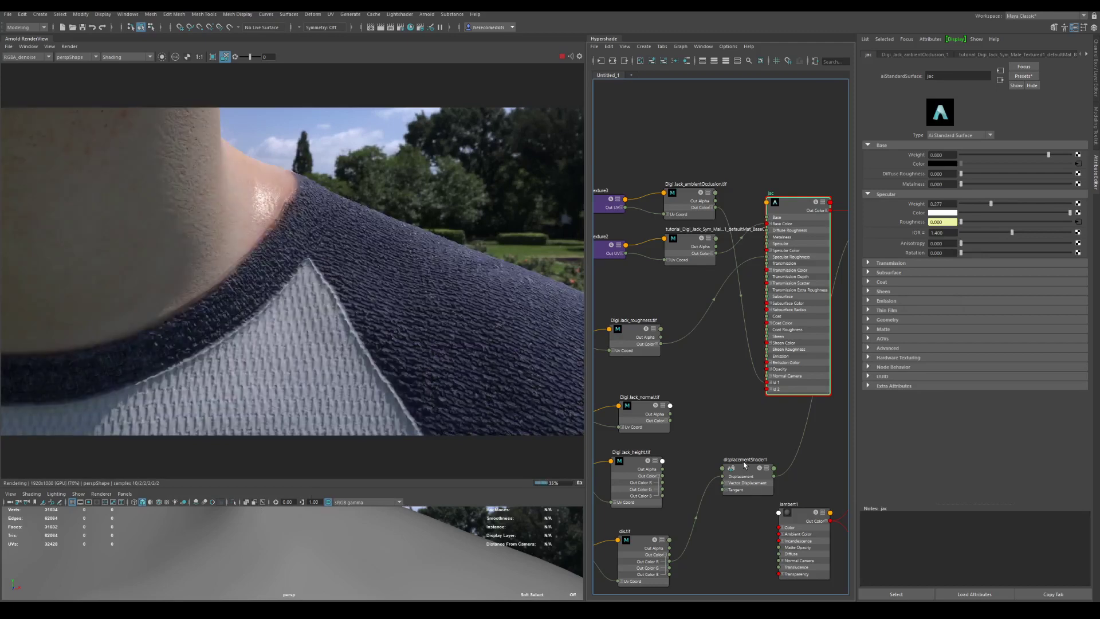
- Remove the roughness map connection from the jac material's Specular Roughness and set the roughness manually to 0.708
{"action": "left_click", "coordinate": [689, 337]}
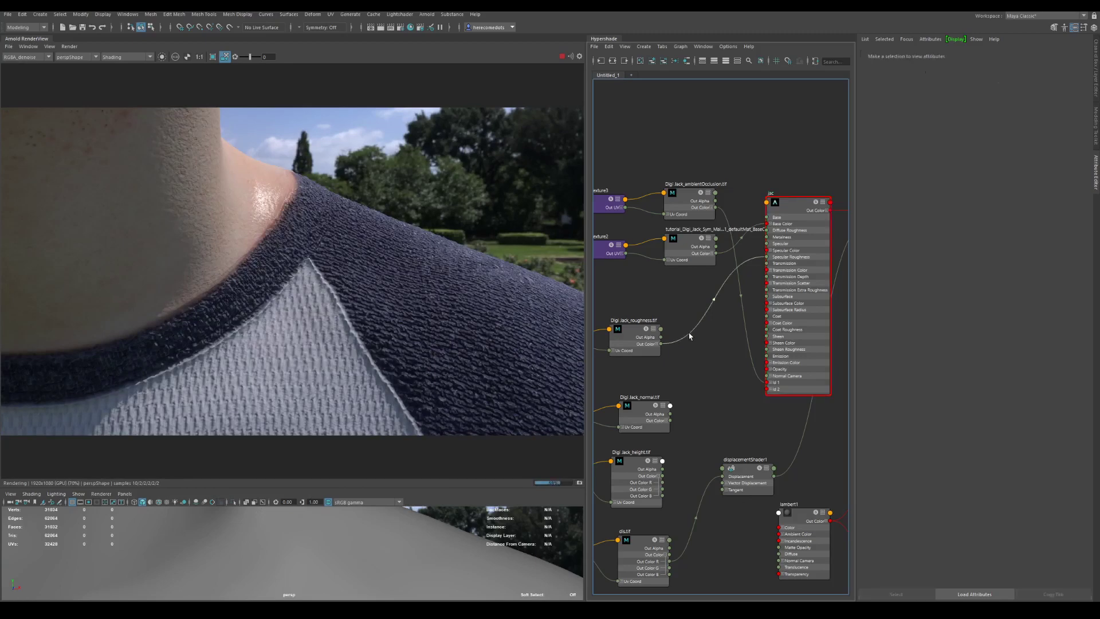
{"action": "key", "text": "Delete"}
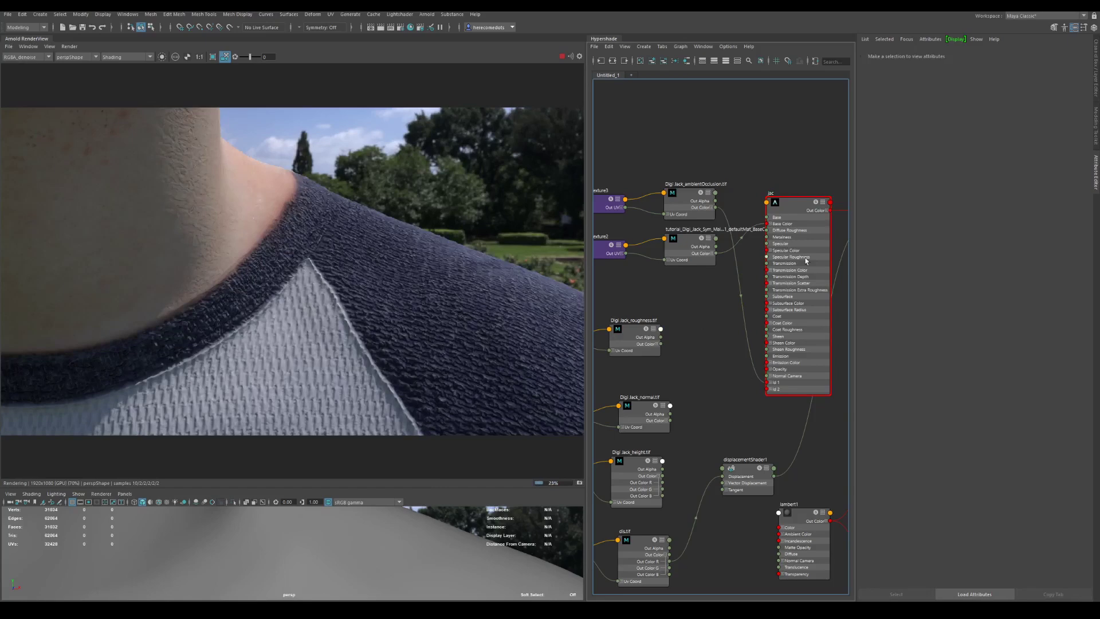
{"action": "left_click", "coordinate": [811, 219]}
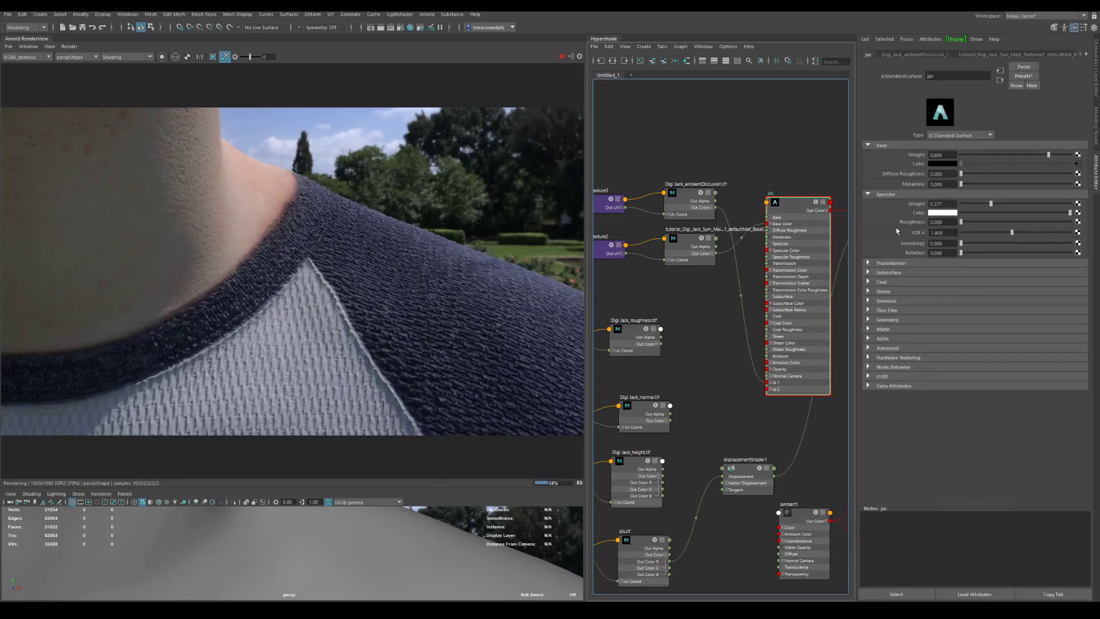
{"action": "left_click", "coordinate": [996, 222]}
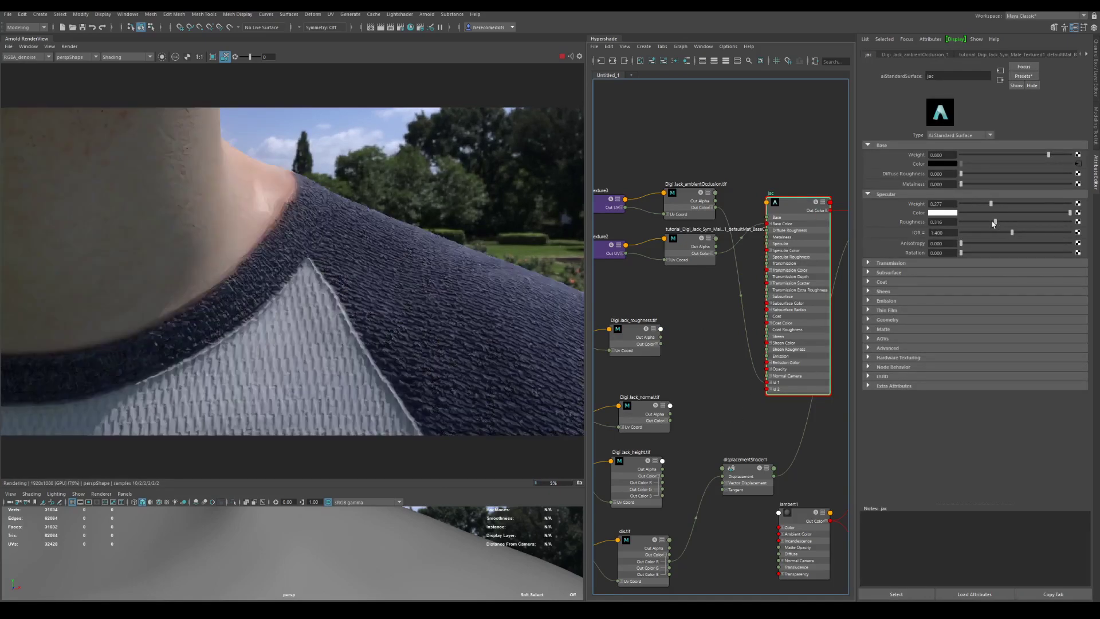
{"action": "left_click", "coordinate": [978, 222]}
{"action": "left_click", "coordinate": [1038, 222]}
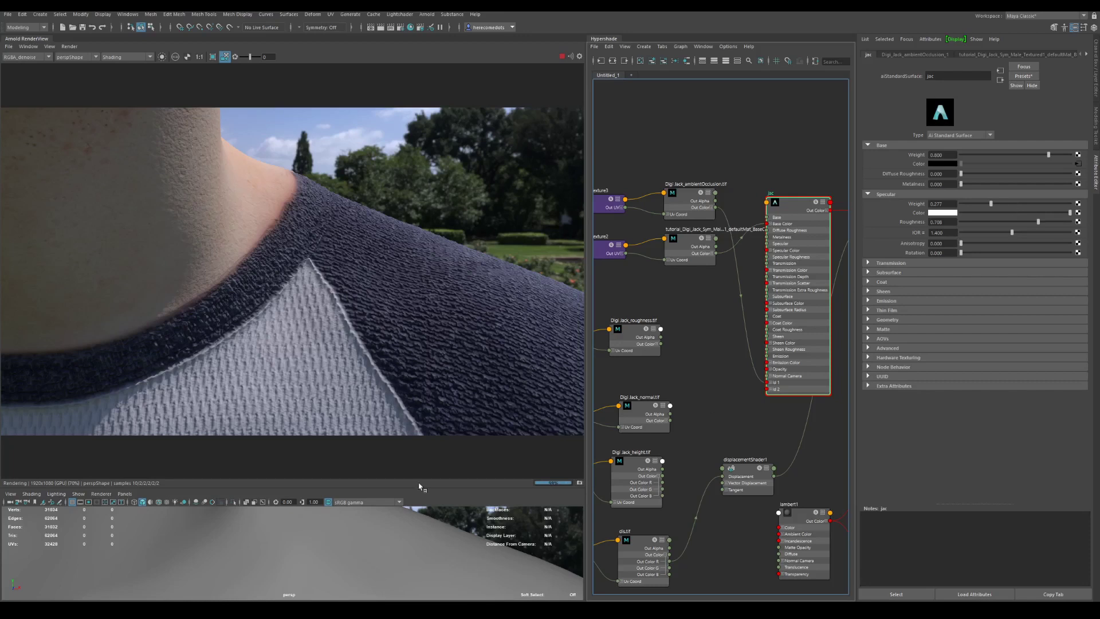
- With the head framed from the side, connect the ambient occlusion map to Subsurface Color and raise the subsurface weight to 1
{"action": "left_click", "coordinate": [400, 579]}
{"action": "left_click_drag", "start_coordinate": [400, 579], "coordinate": [298, 572], "text": "alt"}
{"action": "middle_click_drag", "start_coordinate": [298, 574], "coordinate": [349, 615], "text": "alt"}
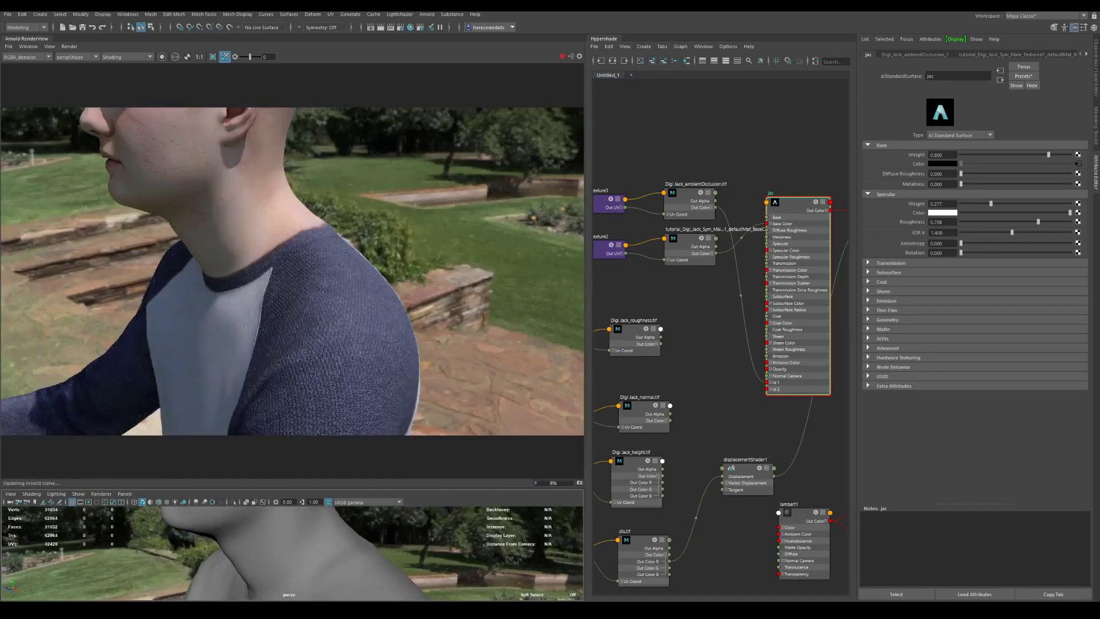
{"action": "mouse_move", "coordinate": [348, 613]}
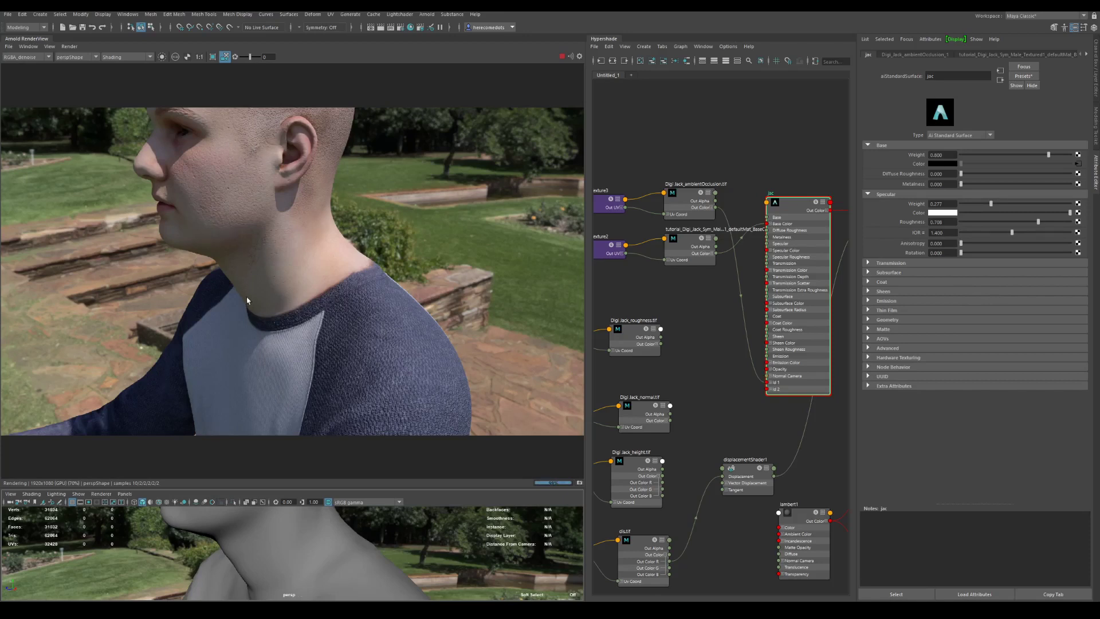
{"action": "middle_click_drag", "start_coordinate": [451, 536], "coordinate": [467, 558], "text": "alt"}
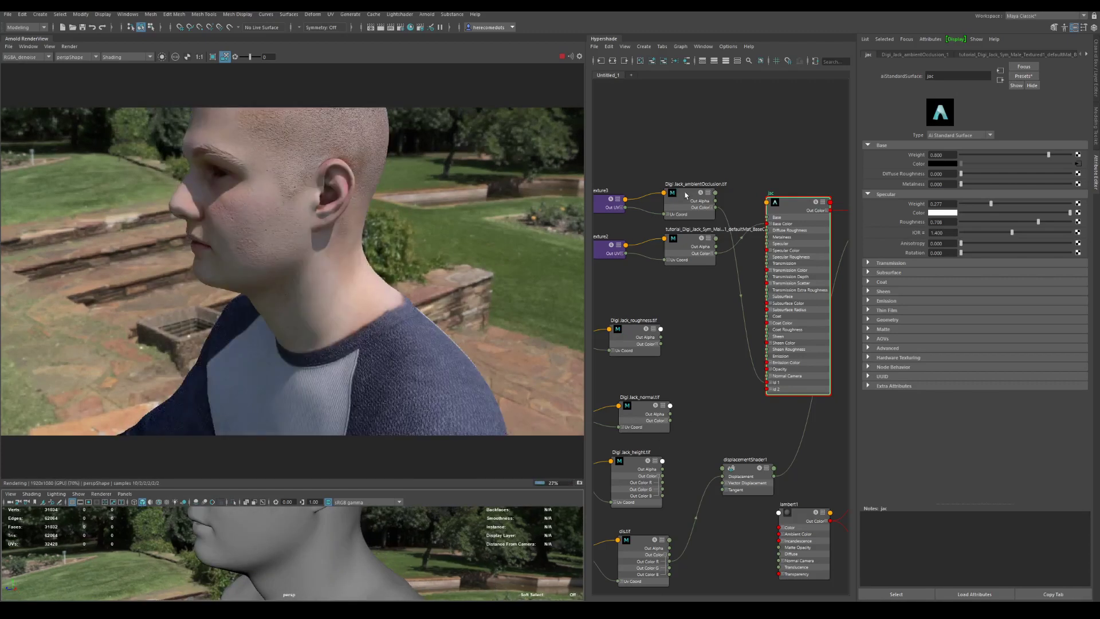
{"action": "left_click_drag", "start_coordinate": [715, 207], "coordinate": [766, 303]}
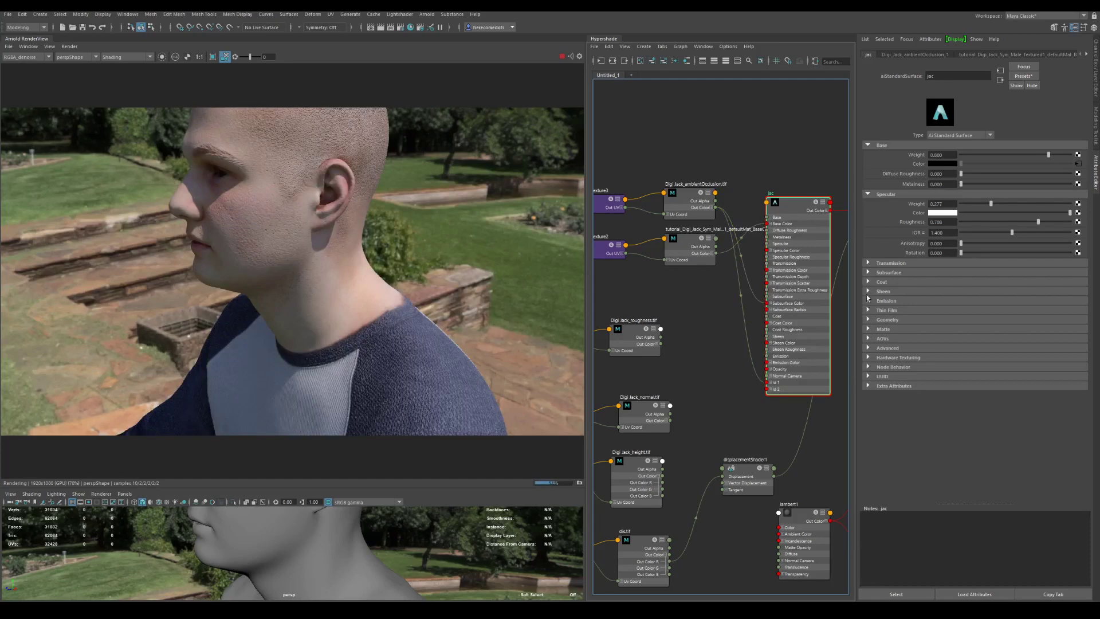
{"action": "left_click", "coordinate": [868, 273]}
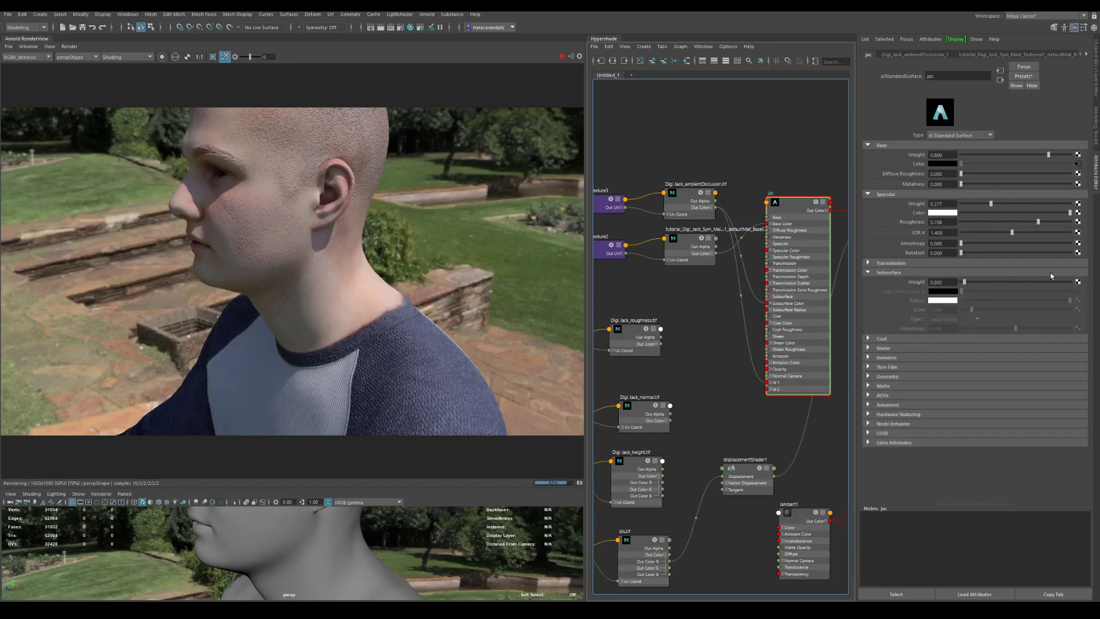
{"action": "left_click_drag", "start_coordinate": [1053, 282], "coordinate": [1061, 286]}
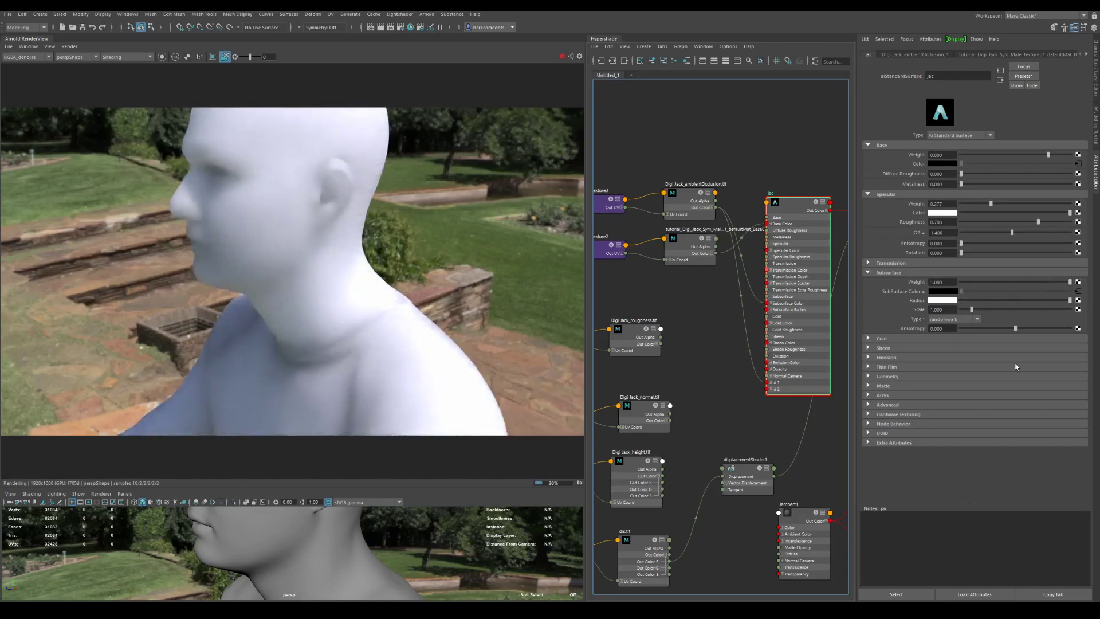
- Replace the Subsurface Color input with the base color map and set the subsurface scale to 1
{"action": "left_click", "coordinate": [969, 300]}
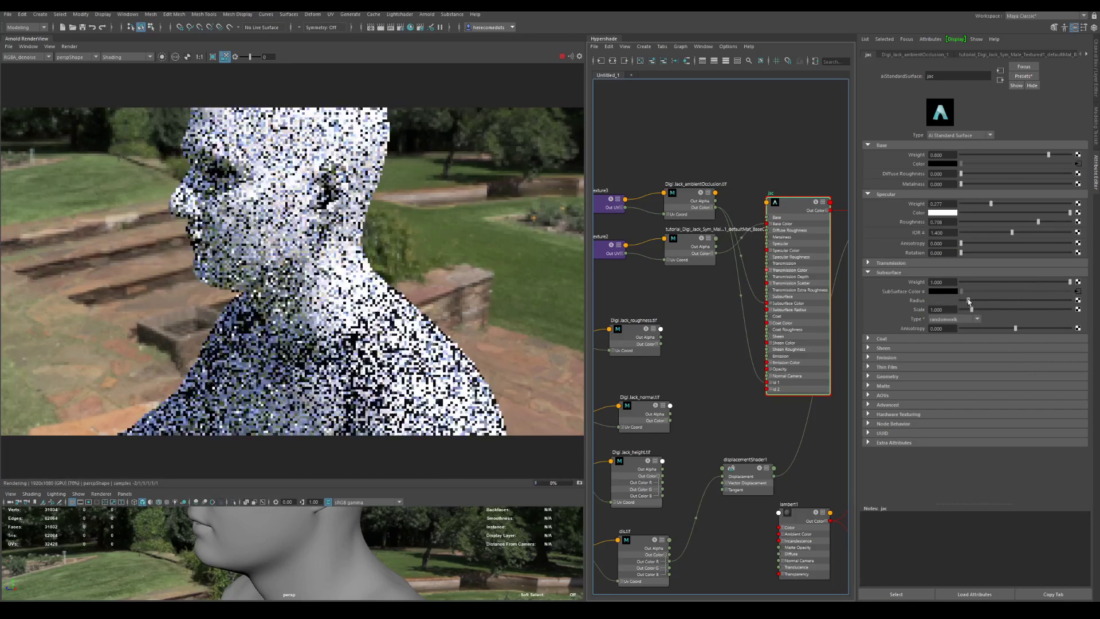
{"action": "left_click_drag", "start_coordinate": [971, 310], "coordinate": [945, 315]}
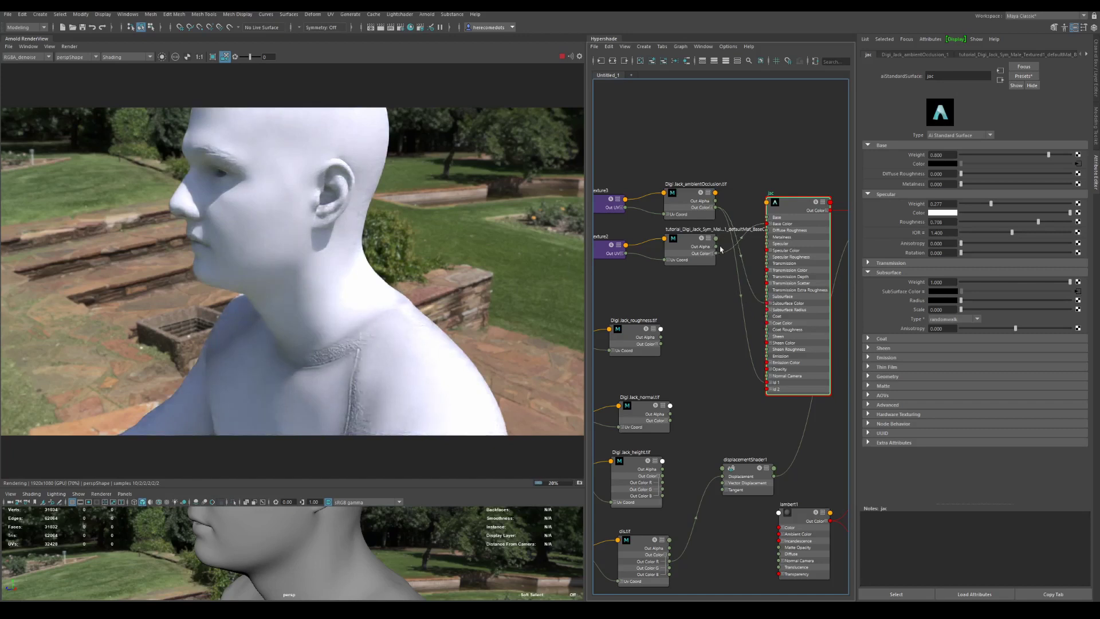
{"action": "left_click_drag", "start_coordinate": [716, 253], "coordinate": [765, 307]}
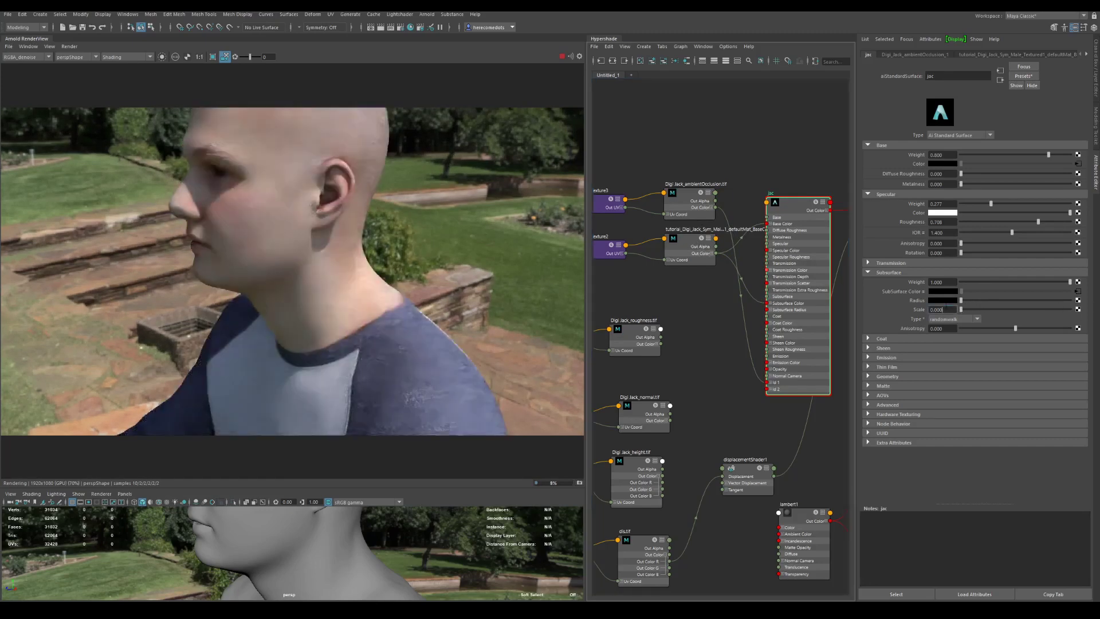
{"action": "left_click", "coordinate": [937, 310]}
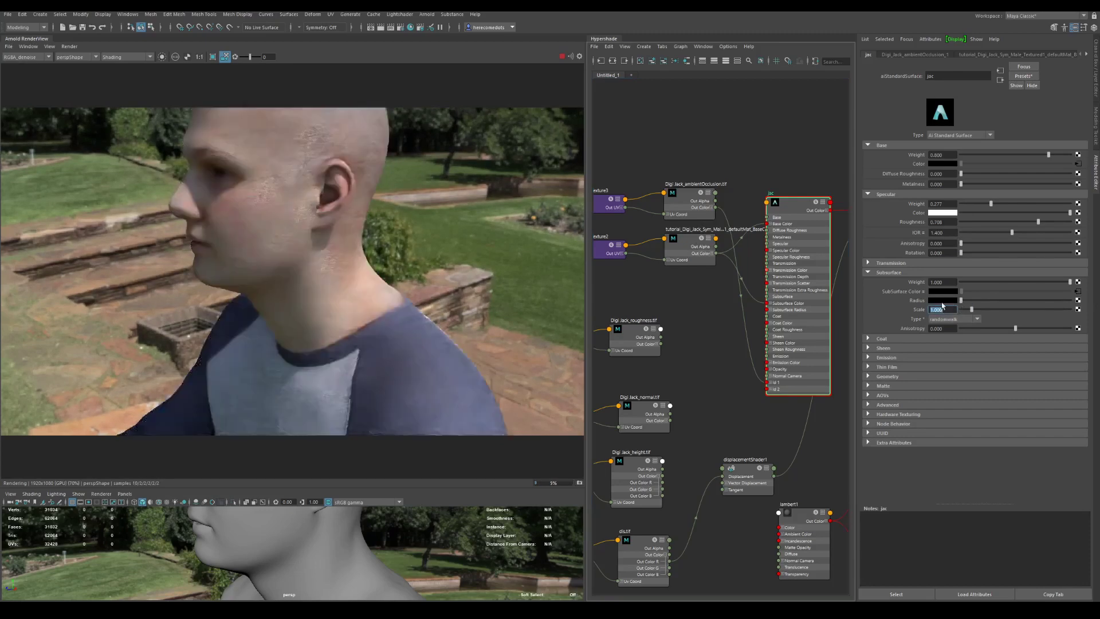
- Sample the subsurface radius color from the rendered face with the eyedropper
{"action": "left_click", "coordinate": [941, 300]}
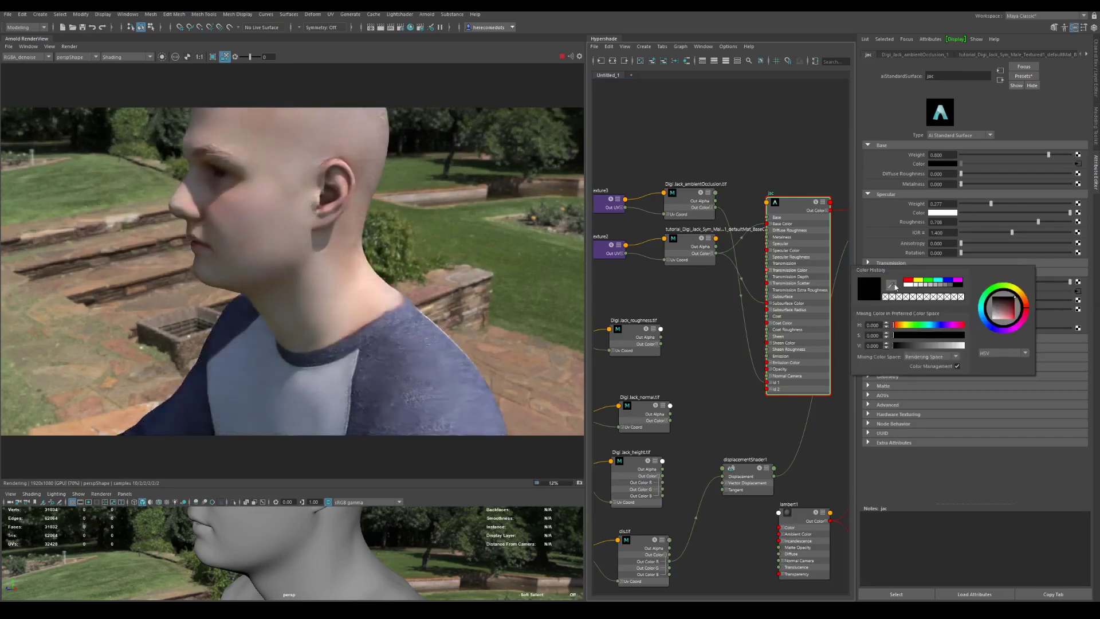
{"action": "left_click", "coordinate": [891, 284]}
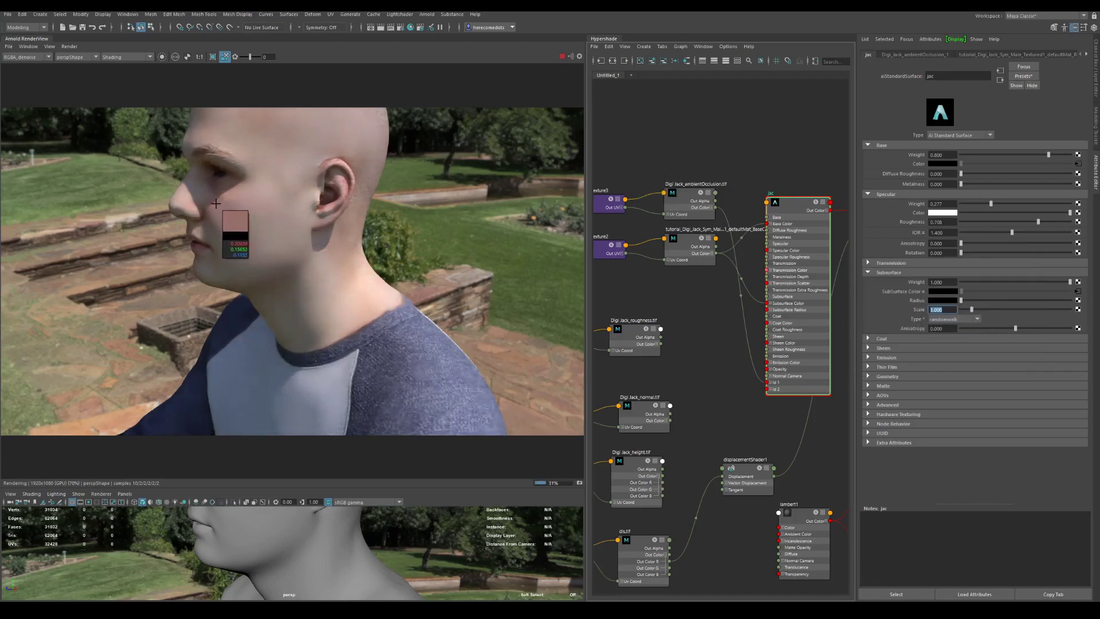
{"action": "left_click", "coordinate": [201, 246]}
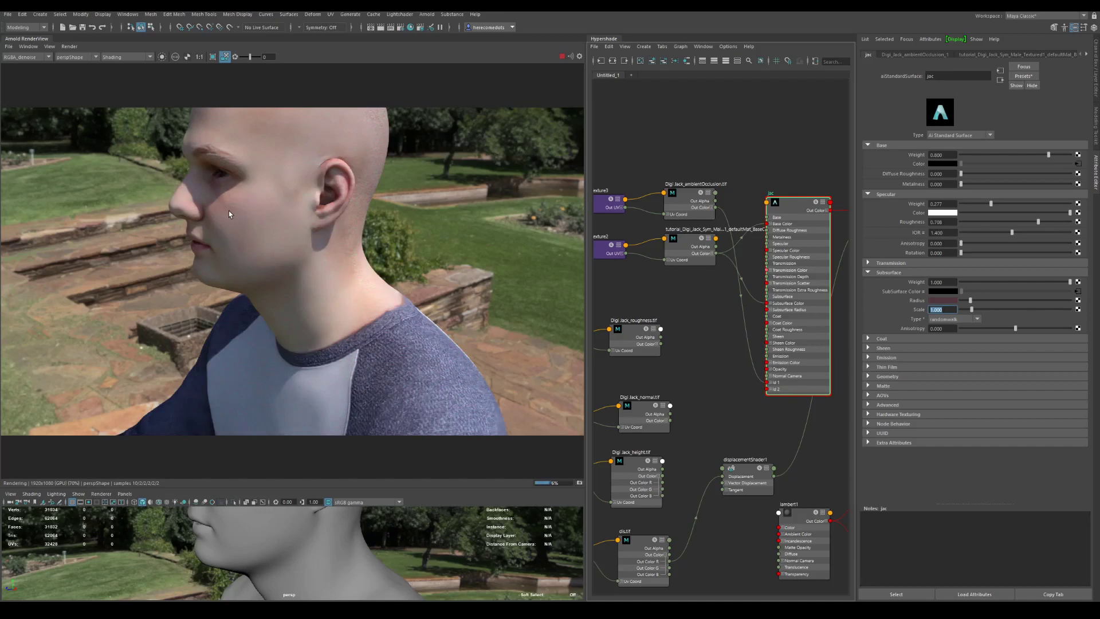
- Display the Beauty output in the render view and check the Arnold sampling values in the render settings
{"action": "left_click", "coordinate": [24, 58]}
{"action": "left_click", "coordinate": [35, 67]}
{"action": "left_click", "coordinate": [400, 28]}
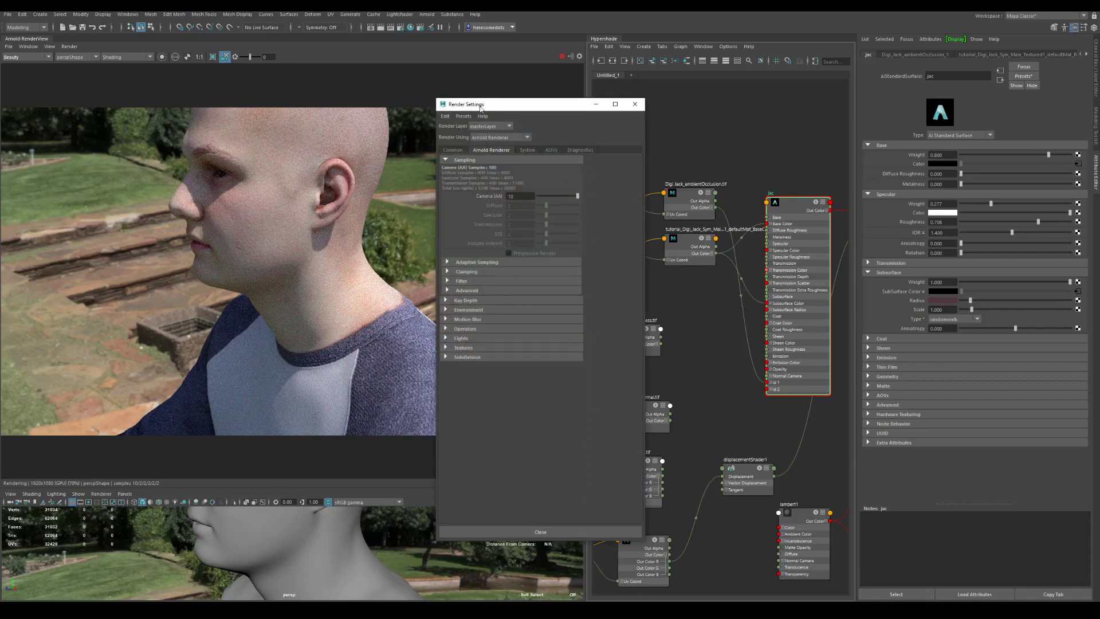
{"action": "left_click", "coordinate": [634, 104]}
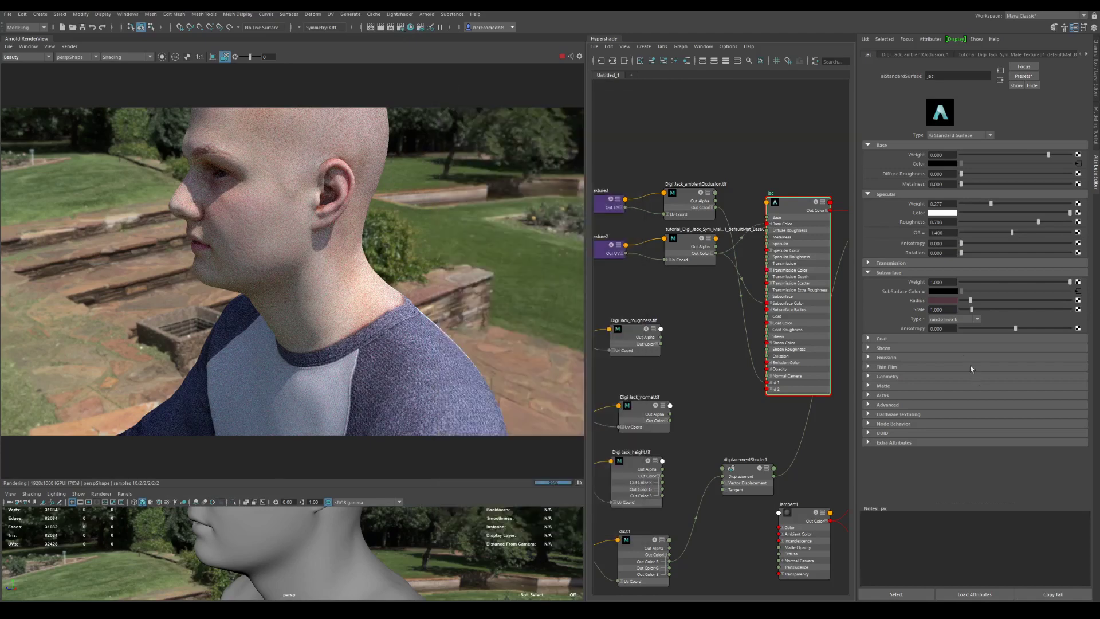
- Set the subsurface type to randomwalk_v2 and adjust the radius color to a lighter brownish tone
{"action": "left_click", "coordinate": [954, 319]}
{"action": "left_click", "coordinate": [954, 338]}
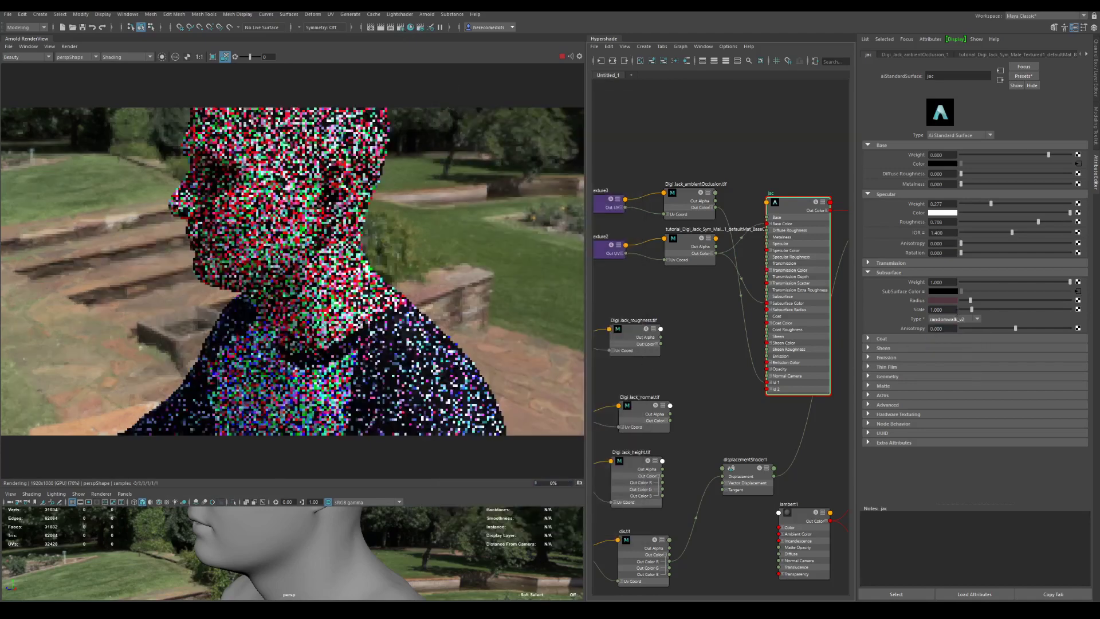
{"action": "left_click", "coordinate": [934, 300]}
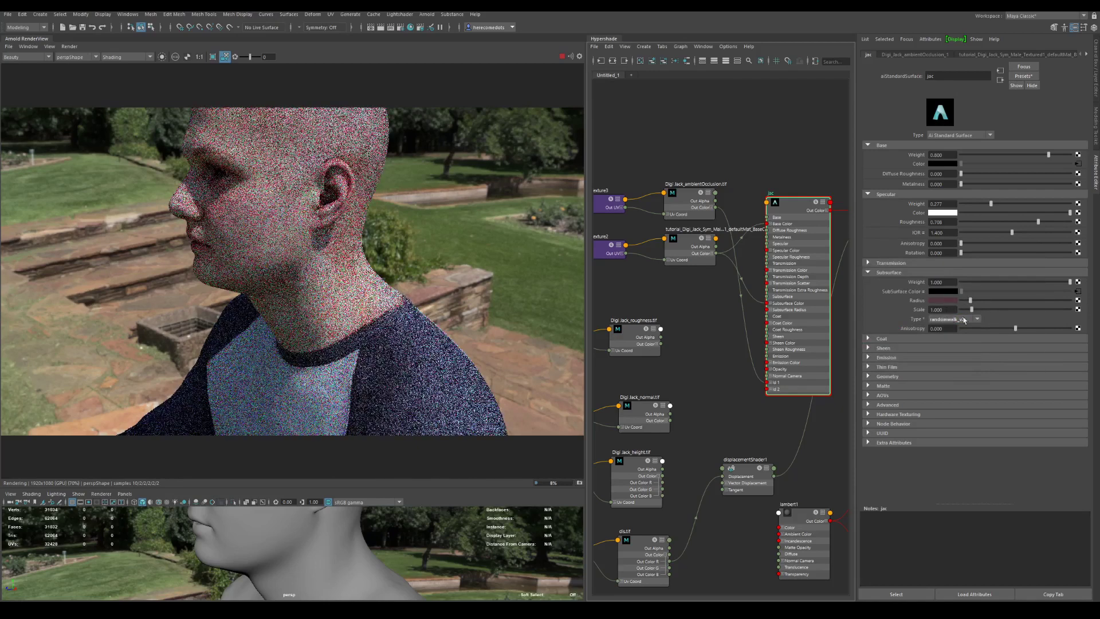
{"action": "left_click", "coordinate": [943, 300]}
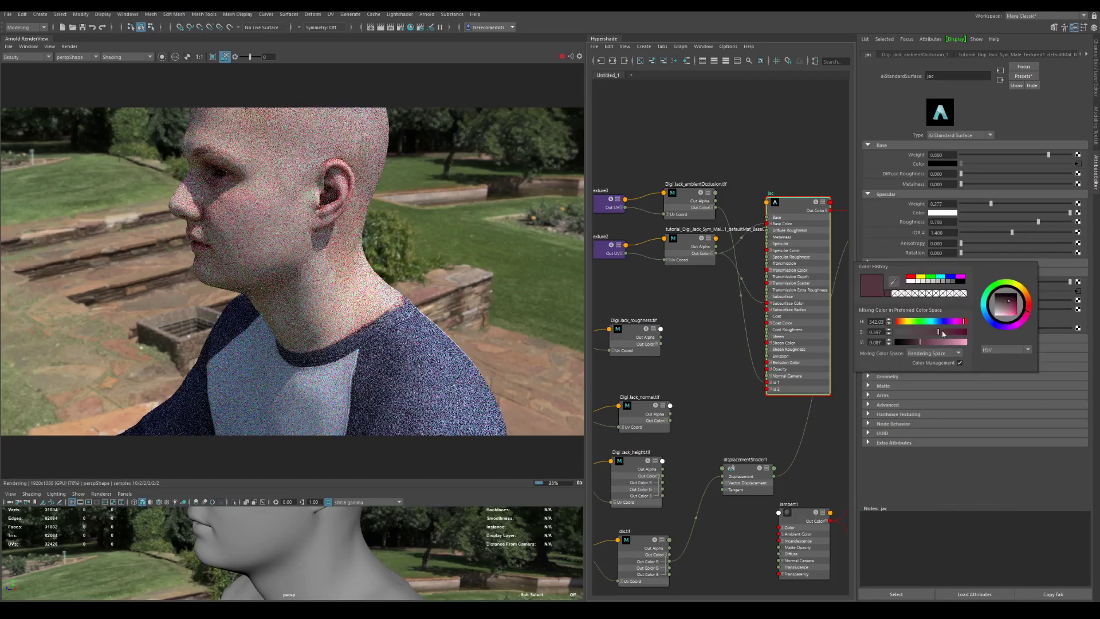
{"action": "left_click_drag", "start_coordinate": [962, 323], "coordinate": [938, 344]}
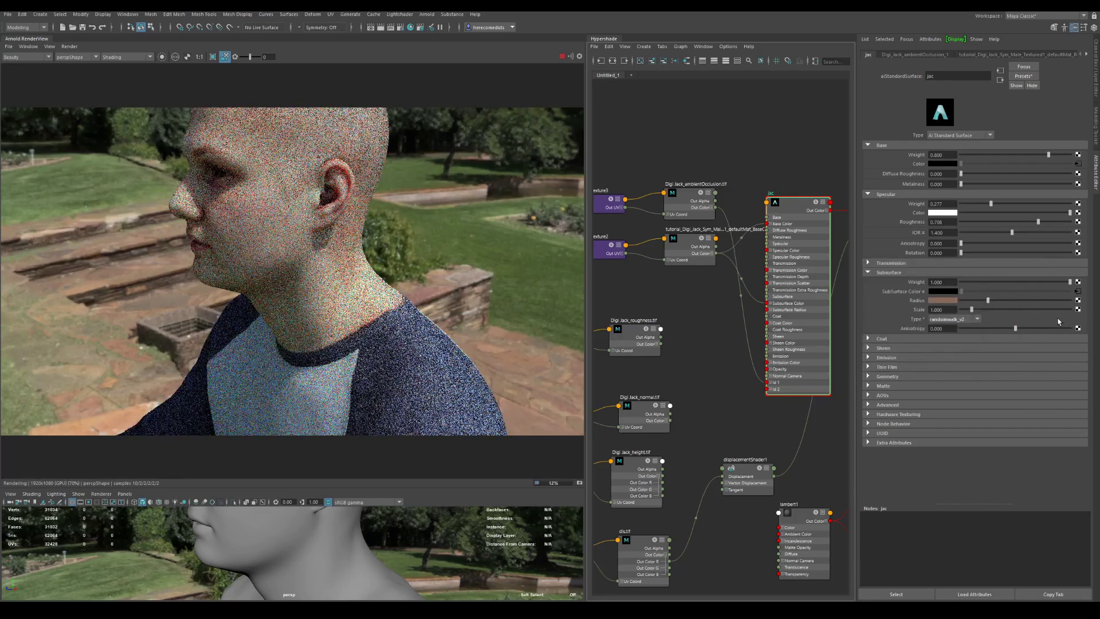
- Resample the subsurface radius color from the rendered cheek and adjust it to a brighter, less saturated pink
{"action": "left_click", "coordinate": [950, 300]}
{"action": "left_click", "coordinate": [897, 281]}
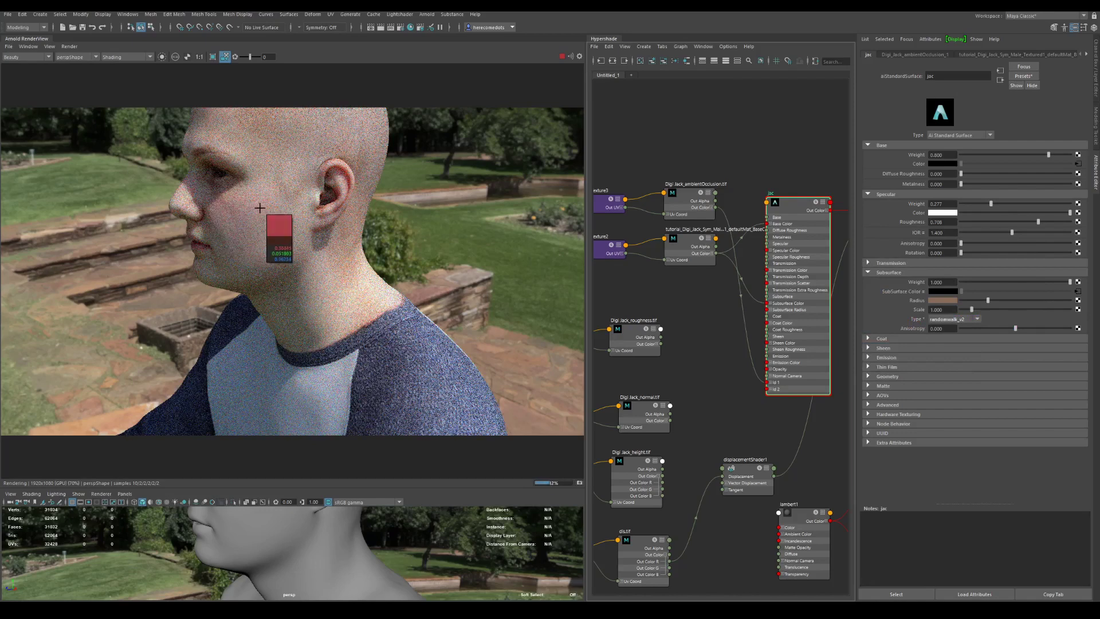
{"action": "left_click_drag", "start_coordinate": [259, 207], "coordinate": [261, 211]}
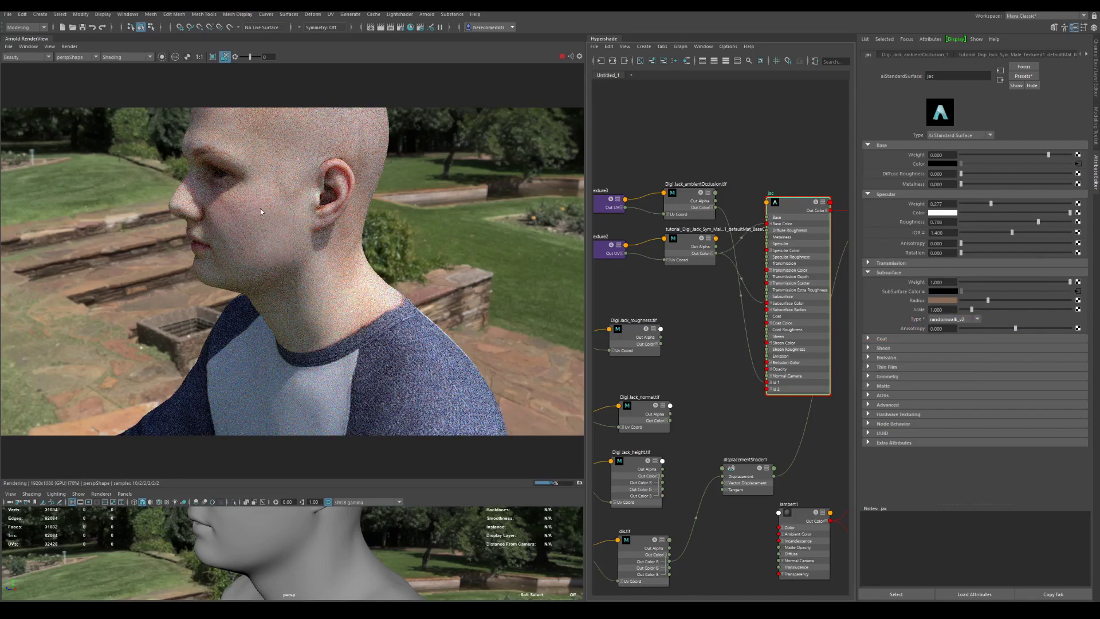
{"action": "left_click_drag", "start_coordinate": [988, 300], "coordinate": [1008, 300]}
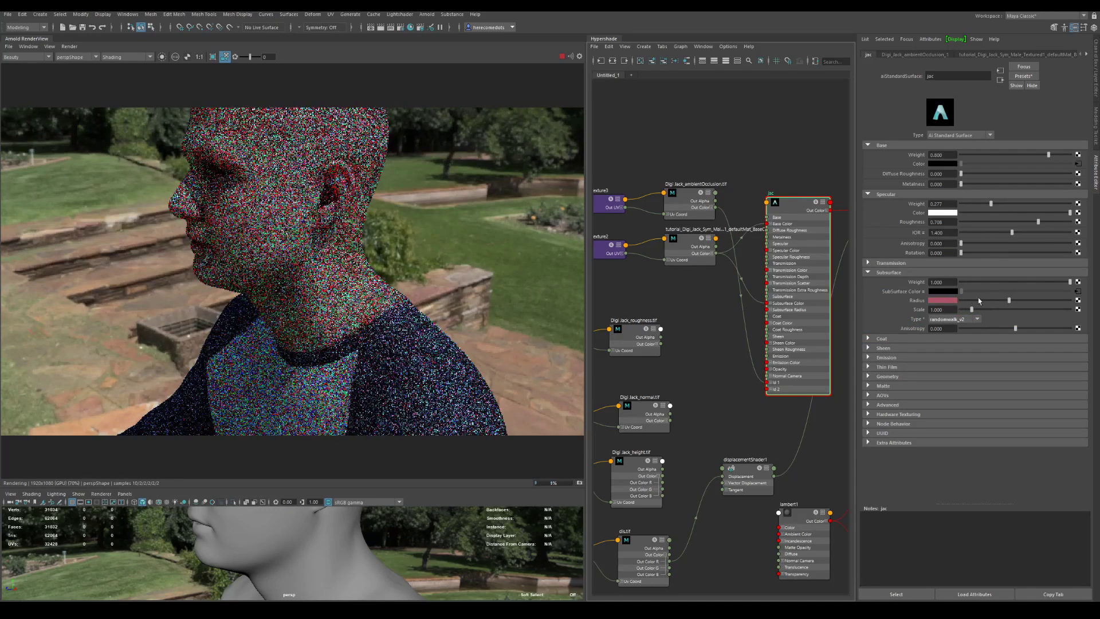
{"action": "left_click", "coordinate": [1026, 300]}
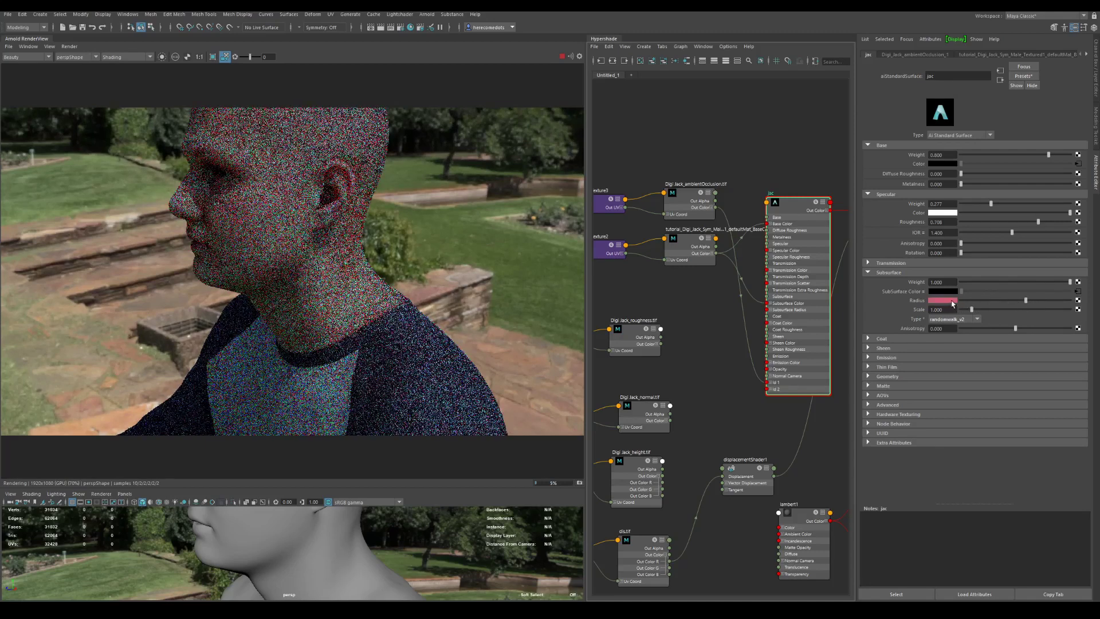
{"action": "left_click", "coordinate": [952, 302]}
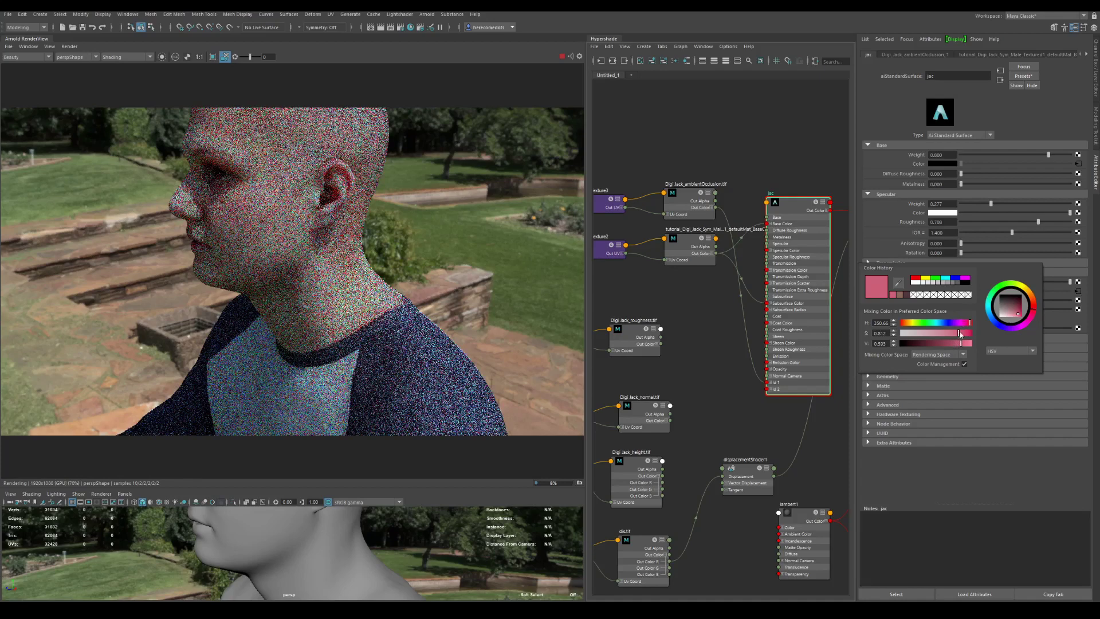
{"action": "left_click_drag", "start_coordinate": [960, 332], "coordinate": [951, 333]}
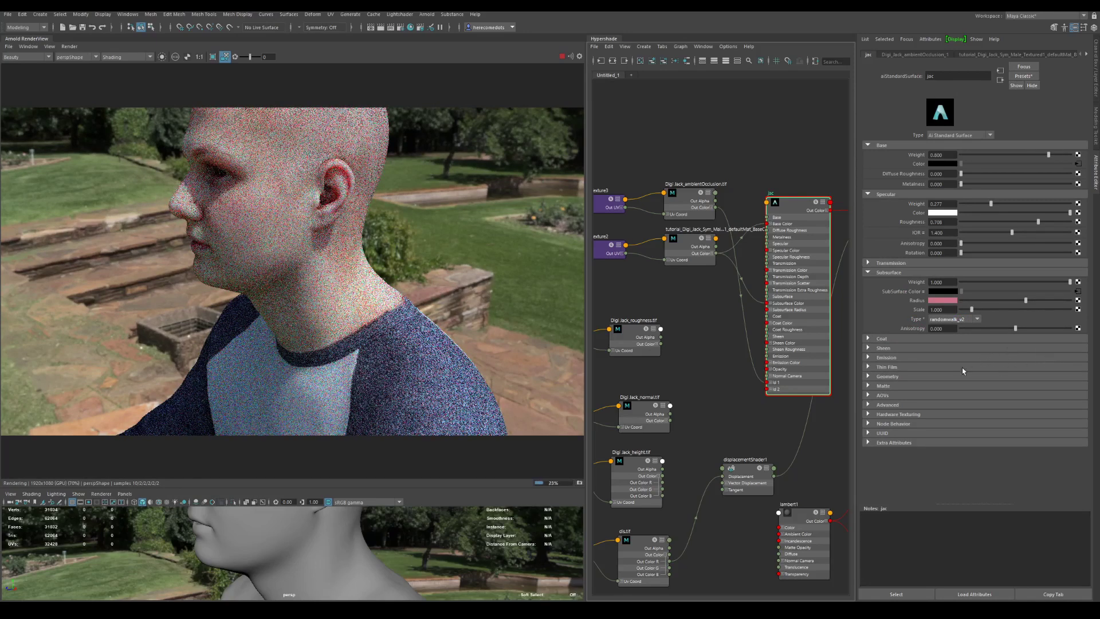
- Delete the unused roughness, normal and height texture nodes and their leftover 2D placement nodes from the shading network
{"action": "left_click_drag", "start_coordinate": [461, 584], "coordinate": [468, 567], "text": "alt"}
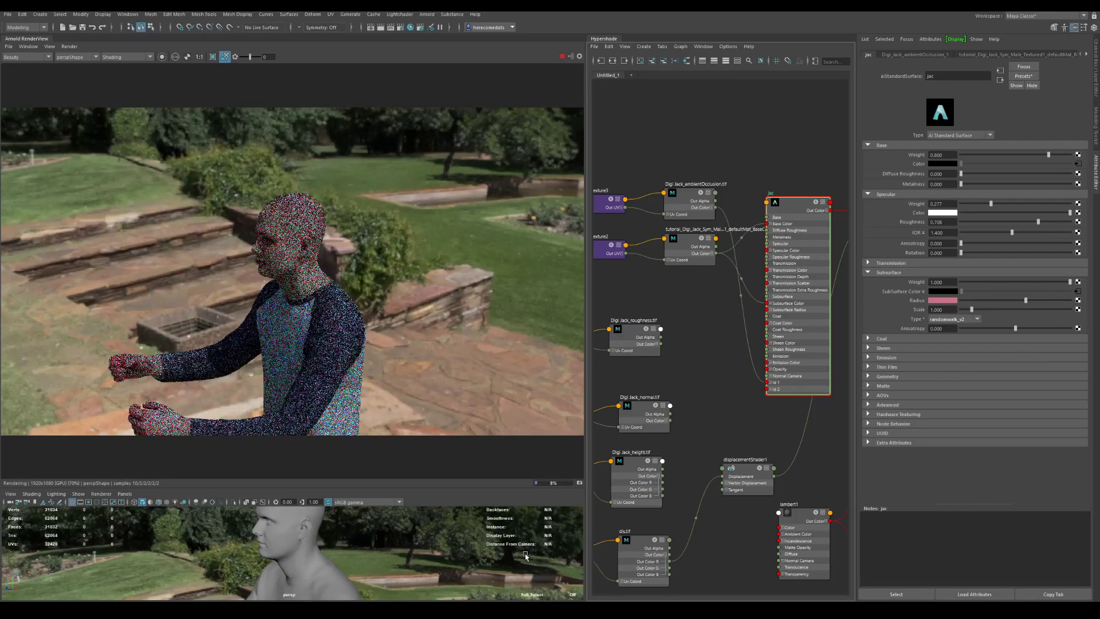
{"action": "left_click", "coordinate": [630, 335]}
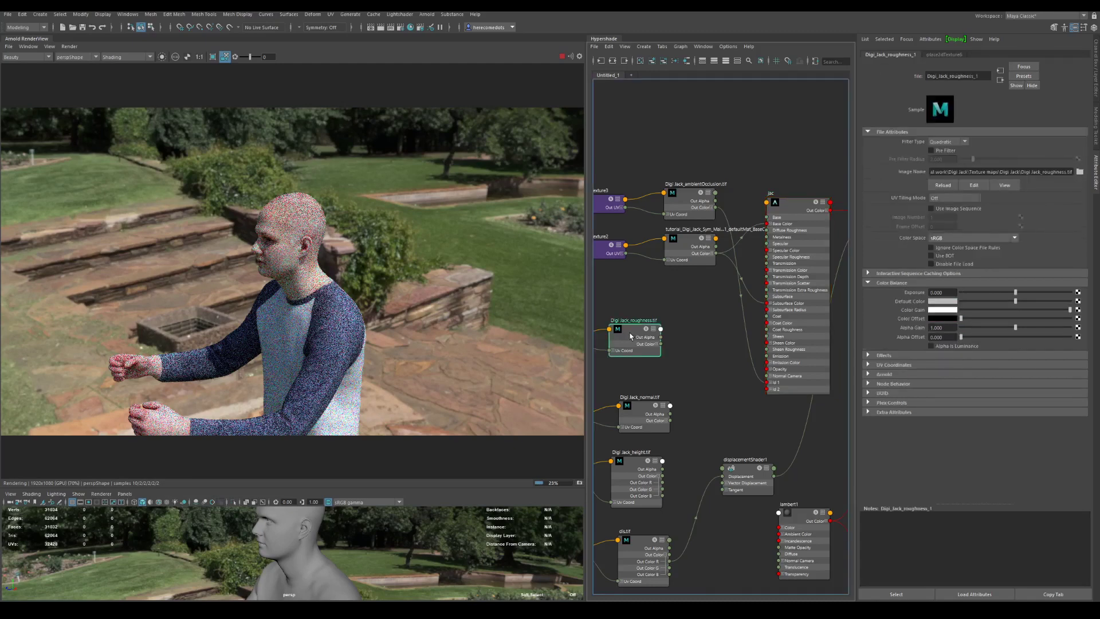
{"action": "key", "text": "Delete"}
{"action": "middle_click_drag", "start_coordinate": [645, 342], "coordinate": [729, 319], "text": "alt"}
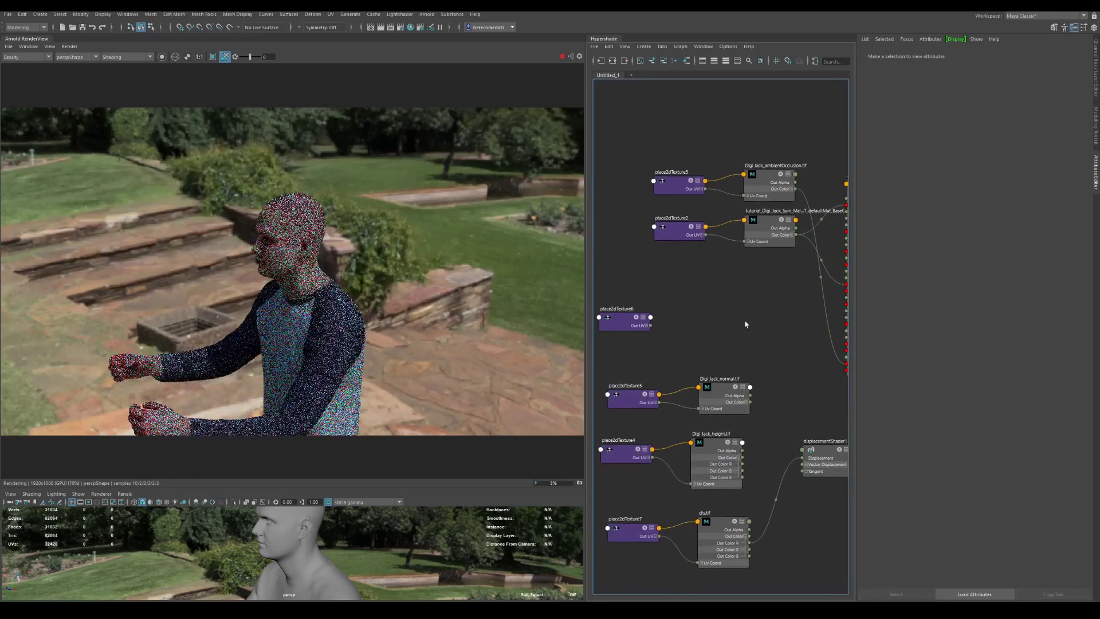
{"action": "left_click", "coordinate": [756, 378]}
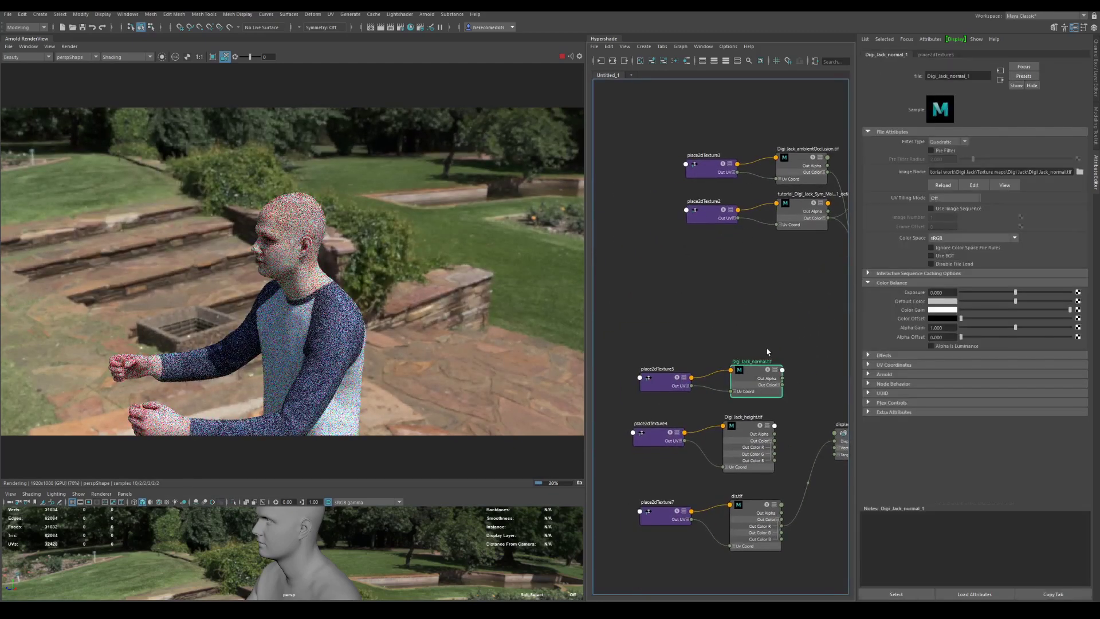
{"action": "key", "text": "Delete"}
{"action": "middle_click_drag", "start_coordinate": [747, 376], "coordinate": [721, 321], "text": "alt"}
{"action": "left_click", "coordinate": [666, 394]}
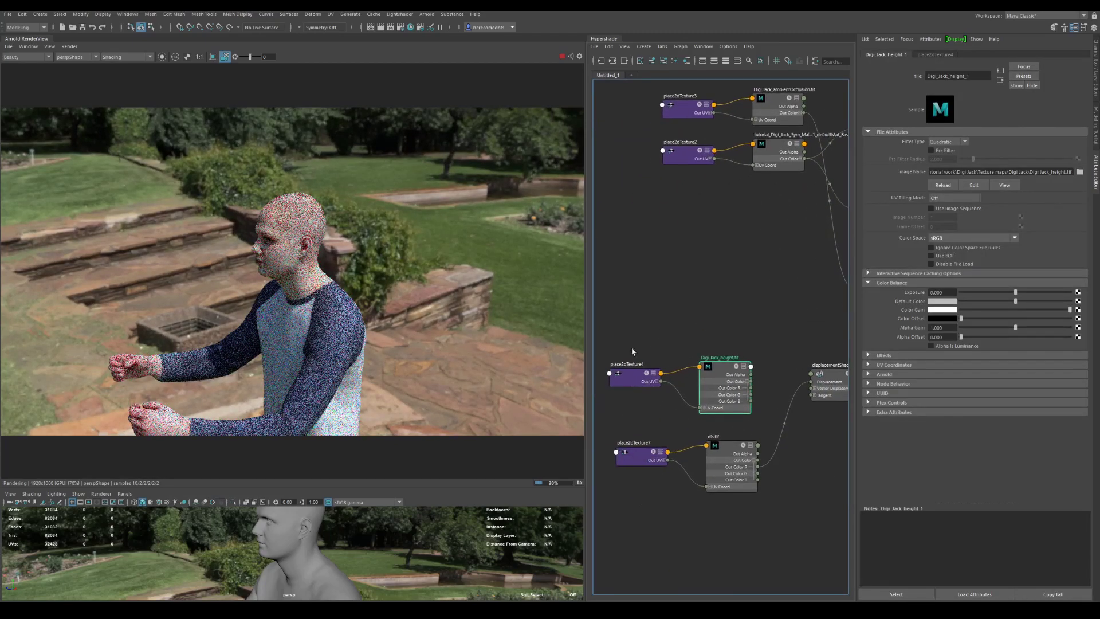
{"action": "key", "text": "Delete"}
{"action": "left_click", "coordinate": [642, 376]}
{"action": "key", "text": "Delete"}
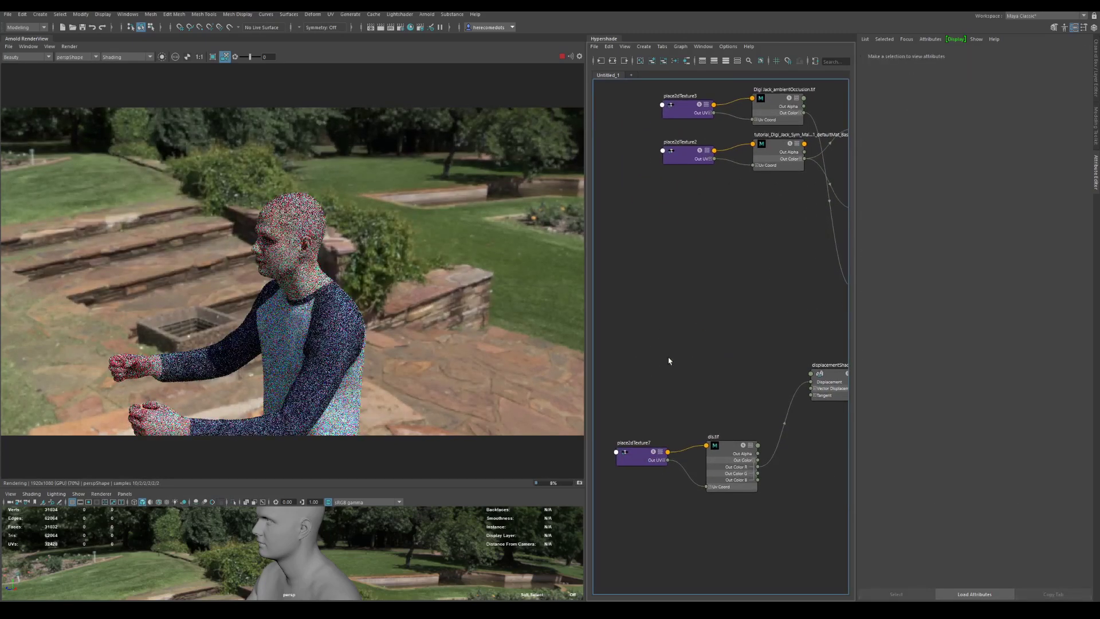
- Move the ambient occlusion texture and its 2D placement node below the base color texture in the graph
{"action": "middle_click_drag", "start_coordinate": [668, 364], "coordinate": [650, 480], "text": "alt"}
{"action": "left_click", "coordinate": [756, 216]}
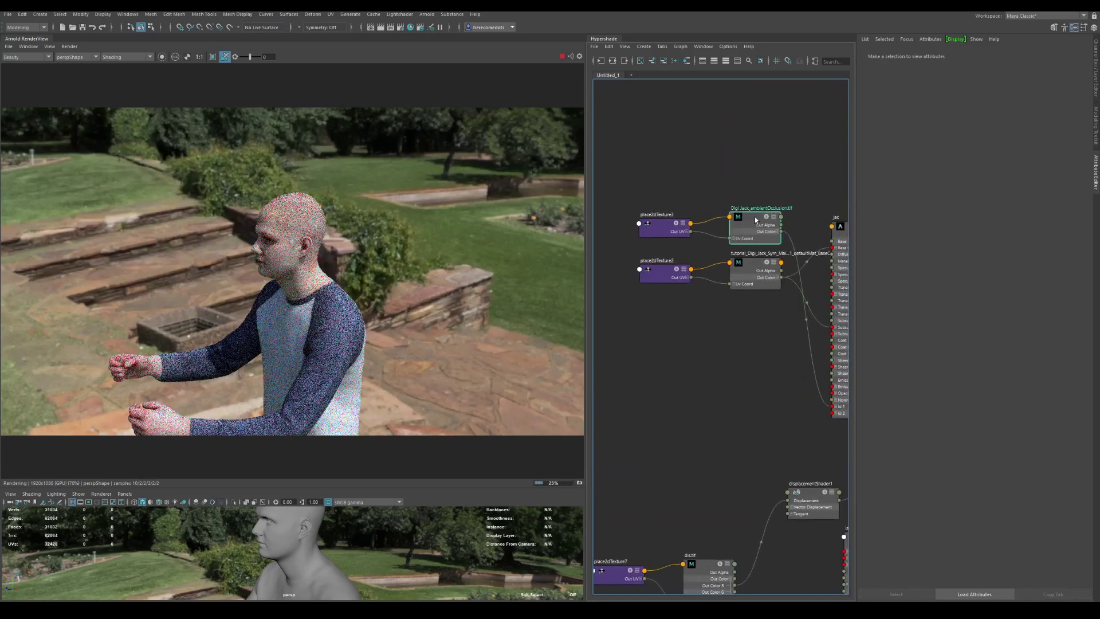
{"action": "left_click_drag", "start_coordinate": [756, 217], "coordinate": [735, 342]}
{"action": "left_click_drag", "start_coordinate": [662, 223], "coordinate": [635, 336]}
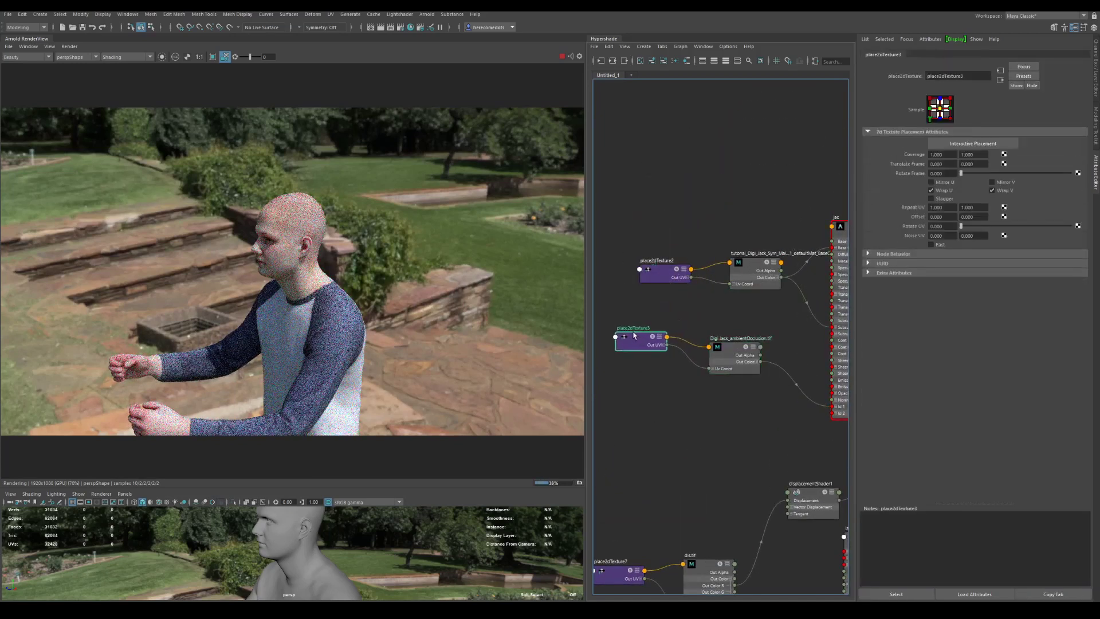
{"action": "left_click_drag", "start_coordinate": [724, 347], "coordinate": [692, 340]}
- Add an aiComposite node to the shading network and set its operation to multiply
{"action": "left_click", "coordinate": [698, 309]}
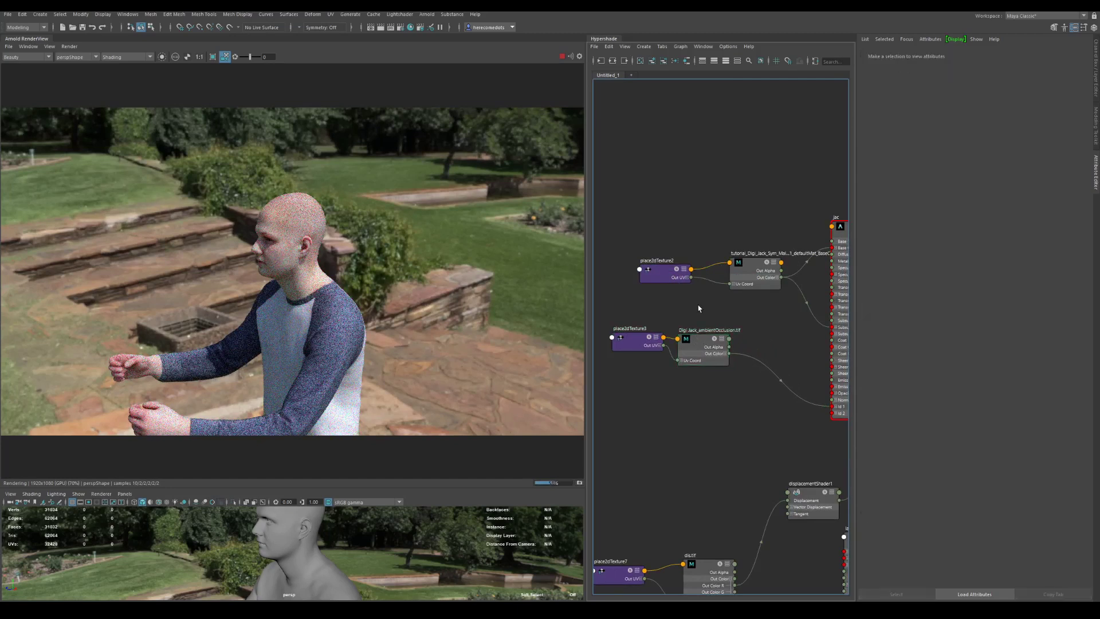
{"action": "key", "text": "Tab"}
{"action": "type", "text": "com"}
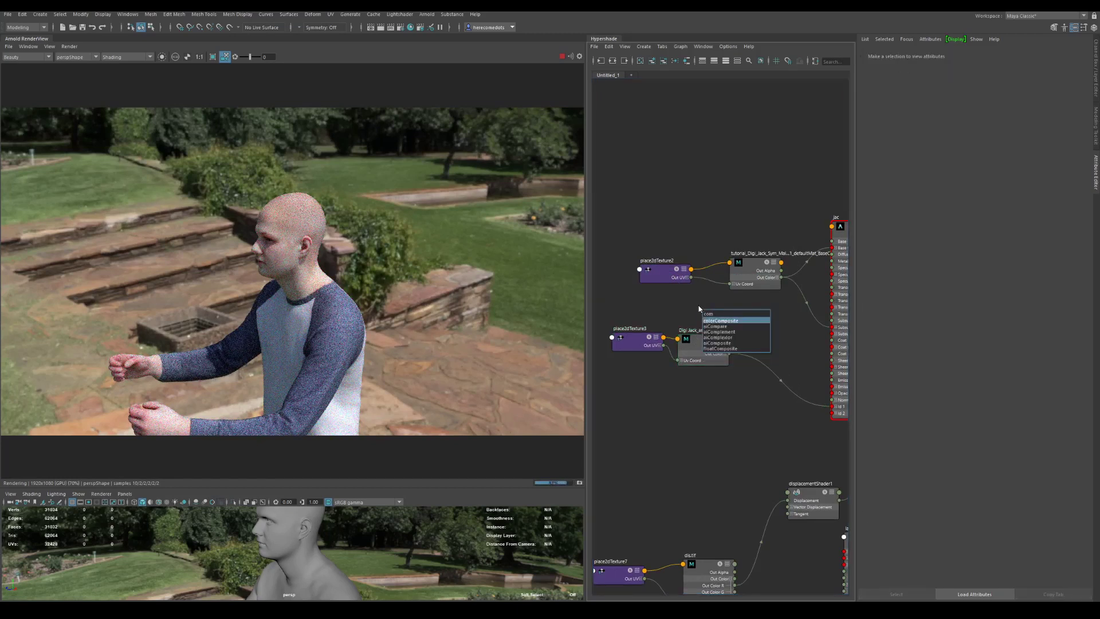
{"action": "key", "text": "Down"}
{"action": "key", "text": "Down"}
{"action": "key", "text": "Down"}
{"action": "key", "text": "Down"}
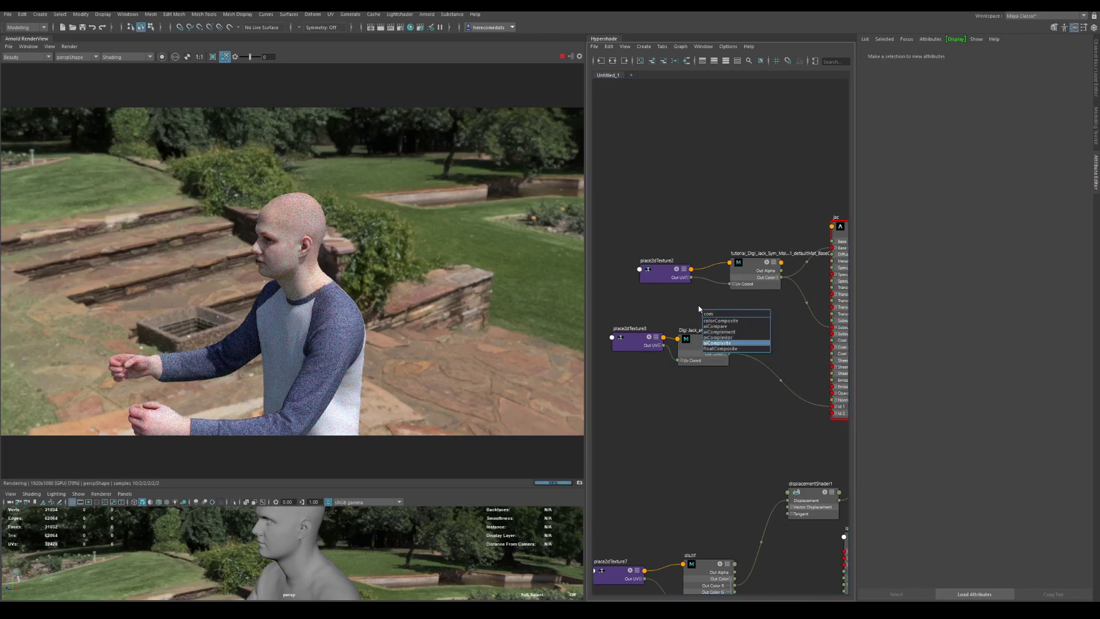
{"action": "key", "text": "Return"}
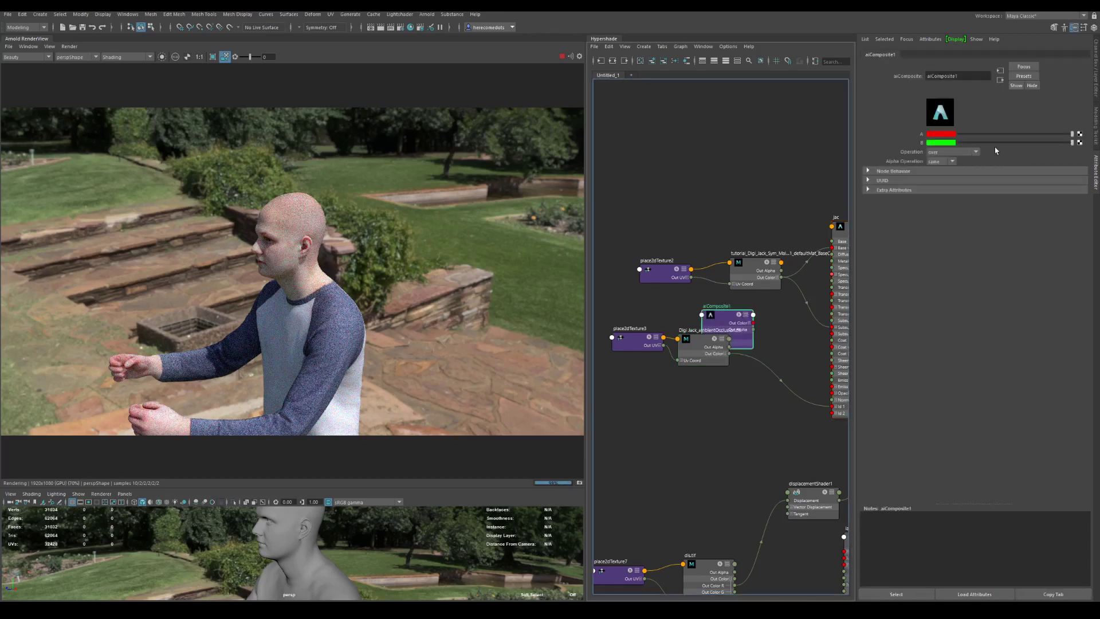
{"action": "left_click", "coordinate": [964, 152]}
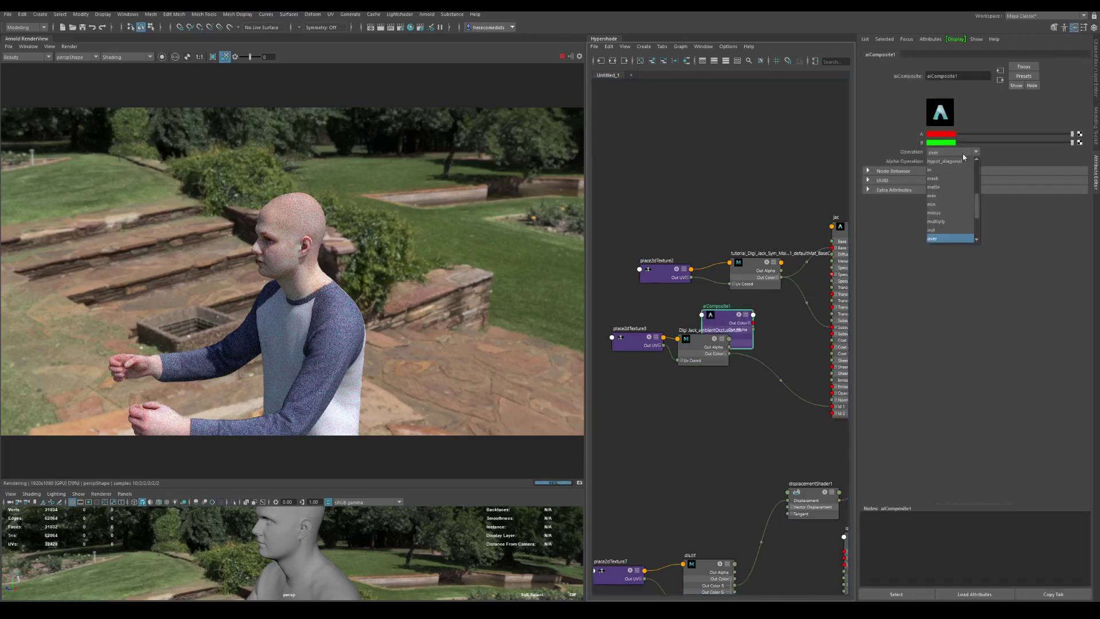
{"action": "left_click", "coordinate": [944, 221]}
- Connect the ambient occlusion map's color to the composite's B input and disconnect the base color texture from the subsurface color
{"action": "mouse_move", "coordinate": [690, 353]}
{"action": "left_mouse_down"}
{"action": "mouse_move", "coordinate": [685, 391]}
{"action": "mouse_move", "coordinate": [701, 344]}
{"action": "left_mouse_up"}
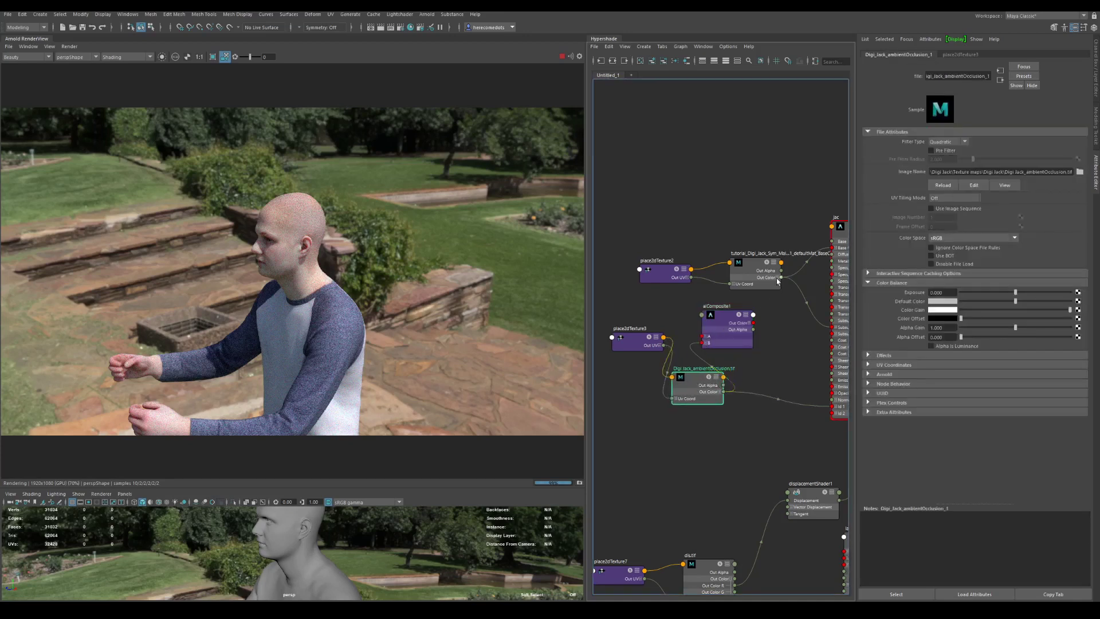
{"action": "left_click_drag", "start_coordinate": [818, 320], "coordinate": [802, 310]}
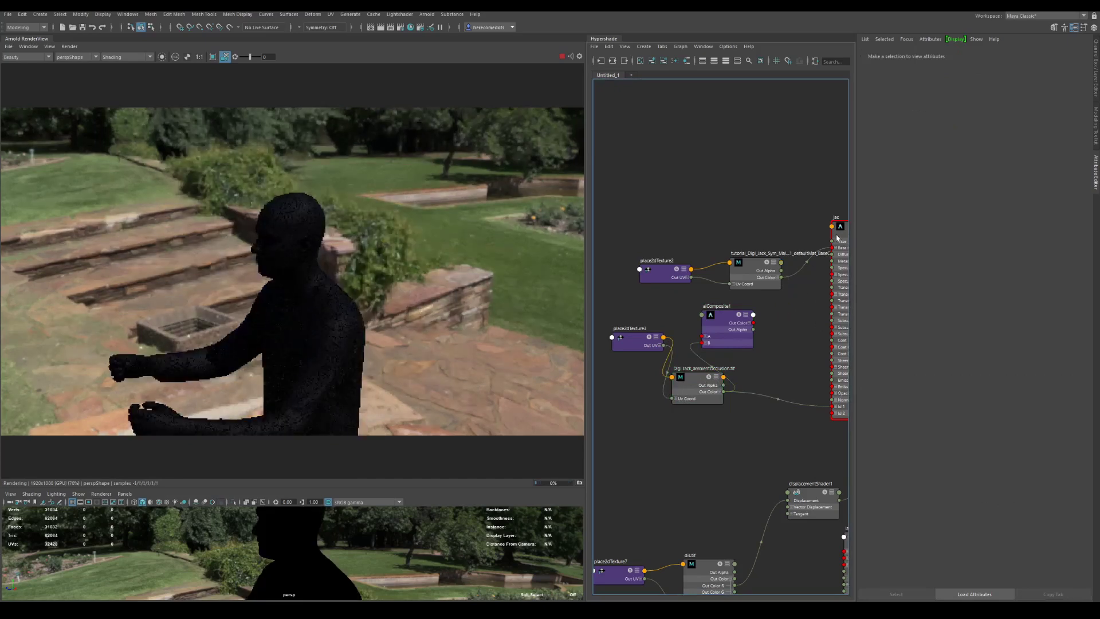
- Set the jac material's subsurface weight to 0 and its base weight to 1
{"action": "left_click", "coordinate": [836, 234]}
{"action": "left_click_drag", "start_coordinate": [994, 283], "coordinate": [952, 284]}
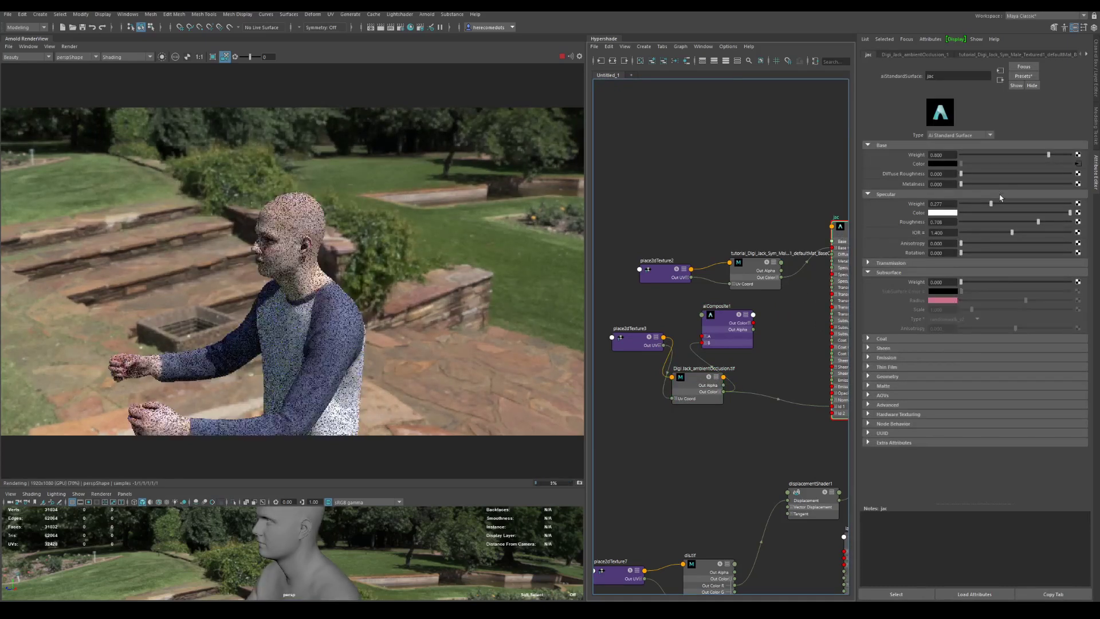
{"action": "left_click_drag", "start_coordinate": [1063, 155], "coordinate": [1072, 155]}
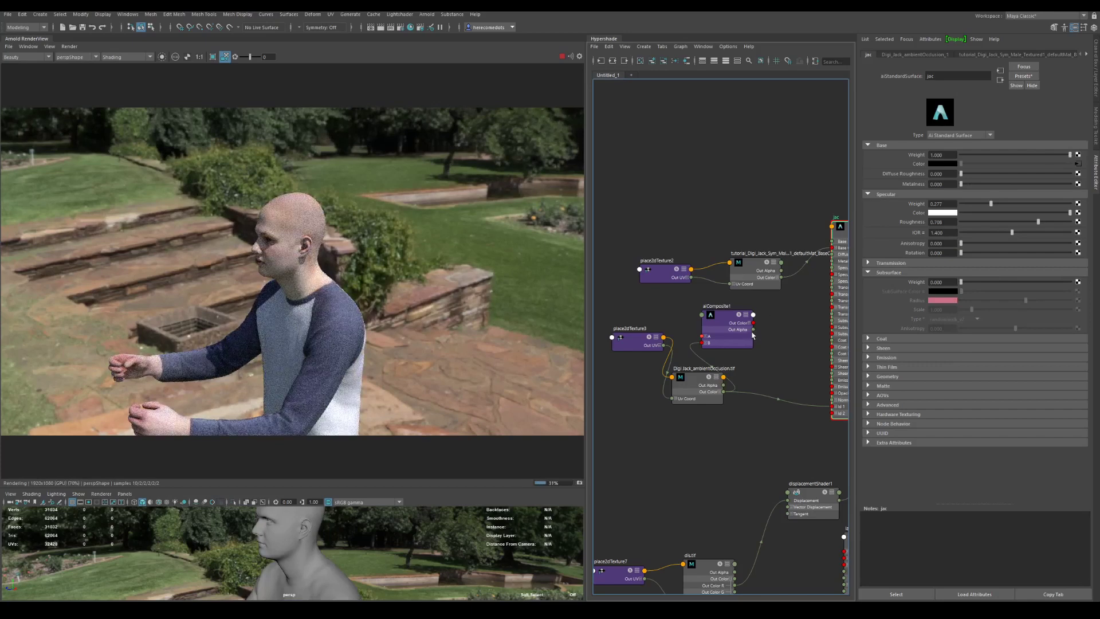
- Connect the base color texture to the composite's A input and the composite's output color to the material's base color
{"action": "left_click_drag", "start_coordinate": [753, 330], "coordinate": [831, 248]}
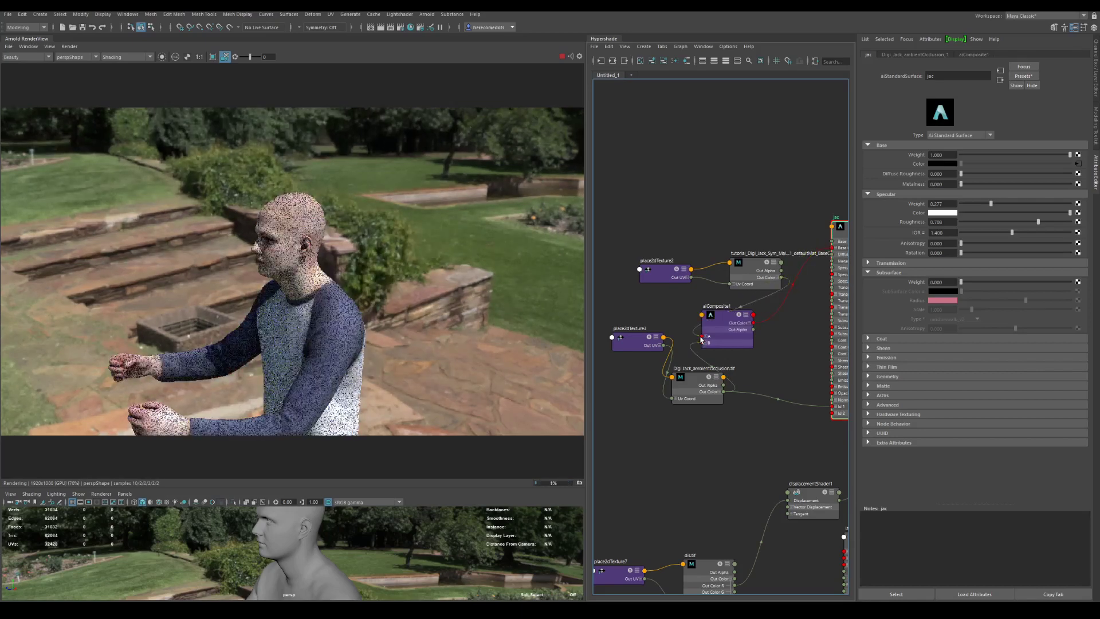
- Try the screen operation on the composite node and return it to multiply
{"action": "left_click", "coordinate": [725, 327]}
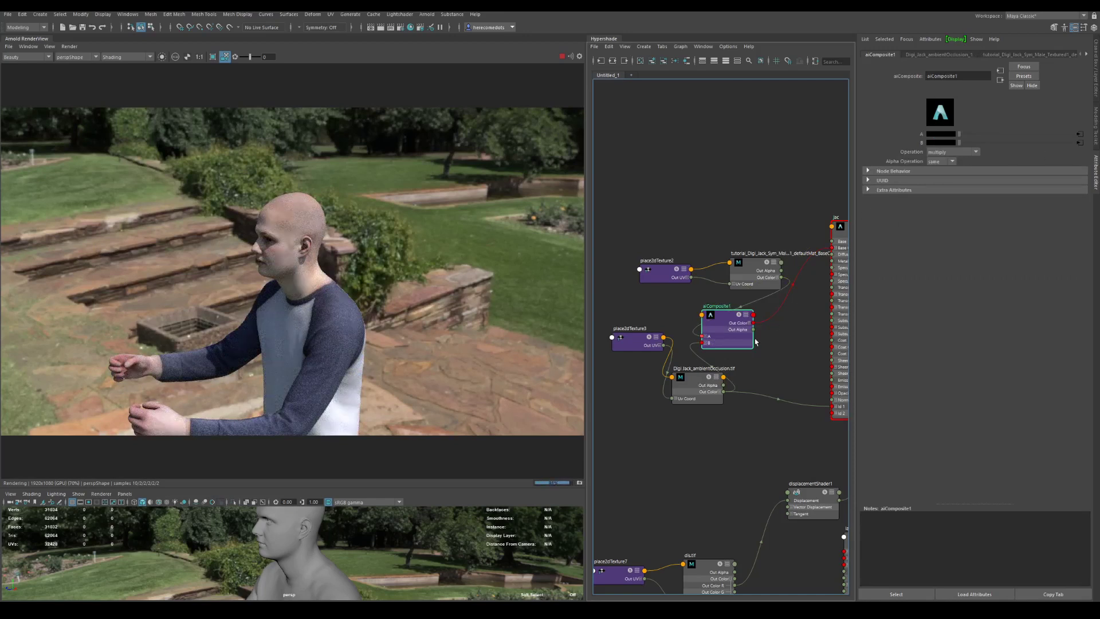
{"action": "left_click", "coordinate": [951, 152]}
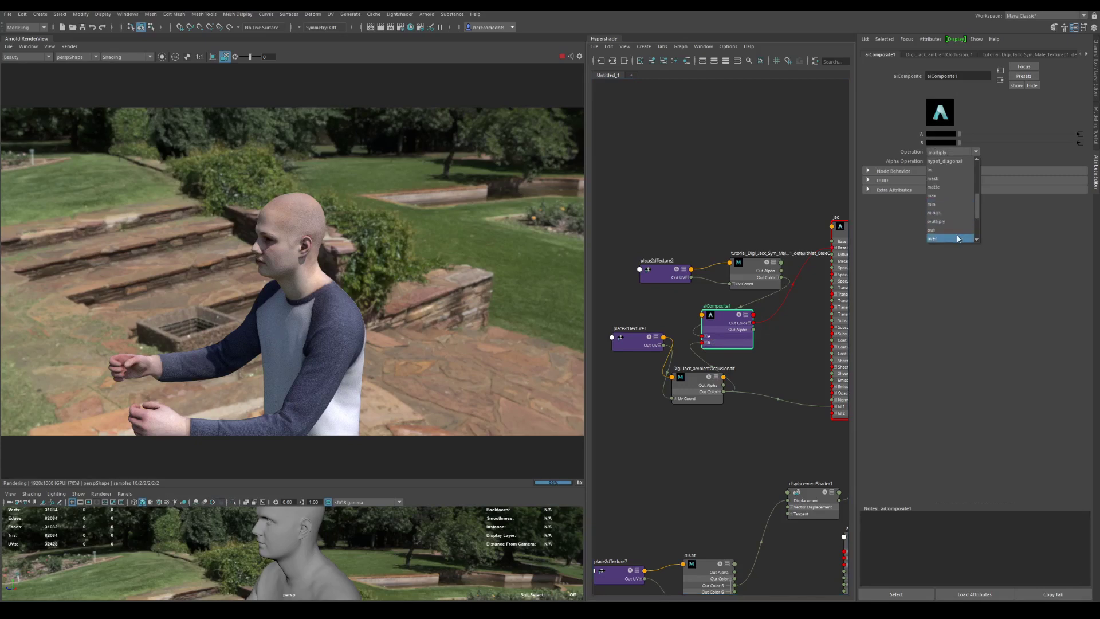
{"action": "scroll", "coordinate": [951, 209], "scroll_direction": "down", "scroll_amount": 3}
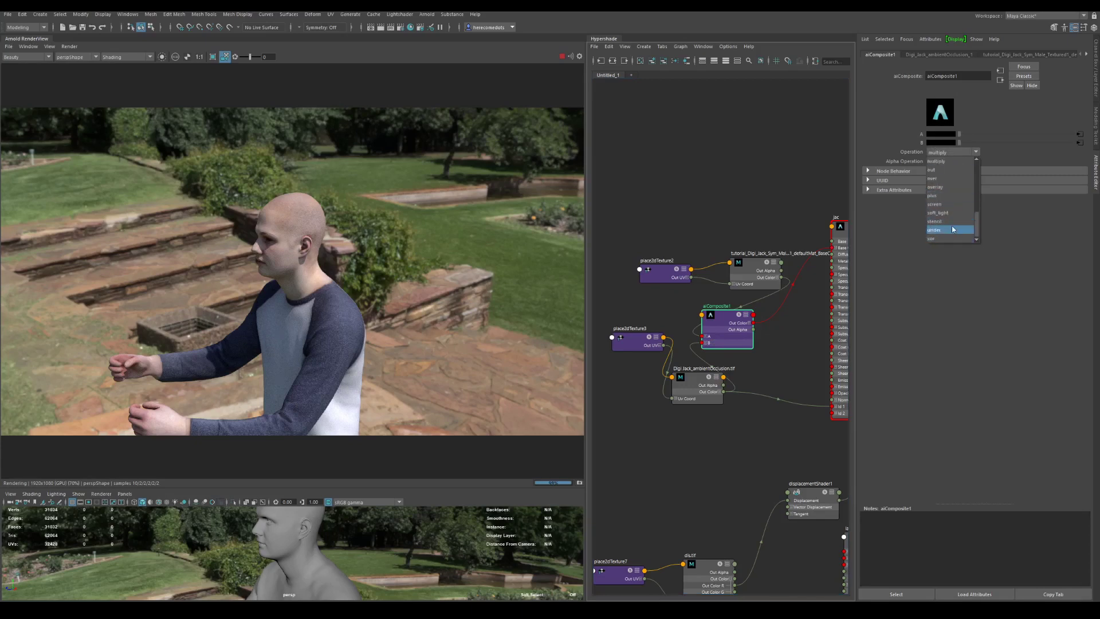
{"action": "left_click", "coordinate": [945, 205]}
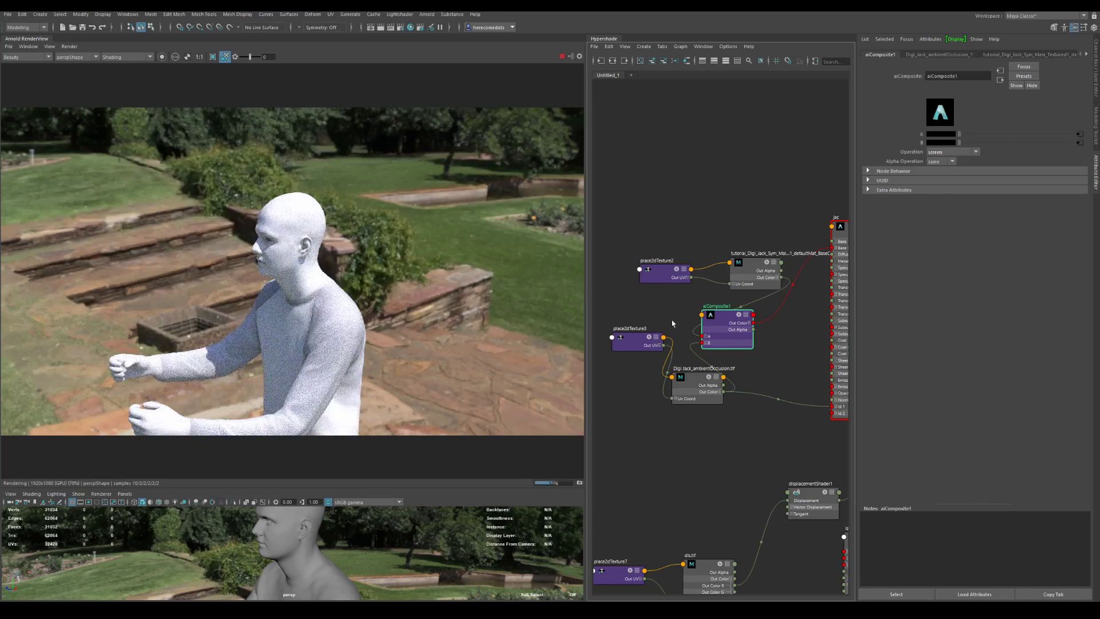
{"action": "left_click", "coordinate": [951, 152]}
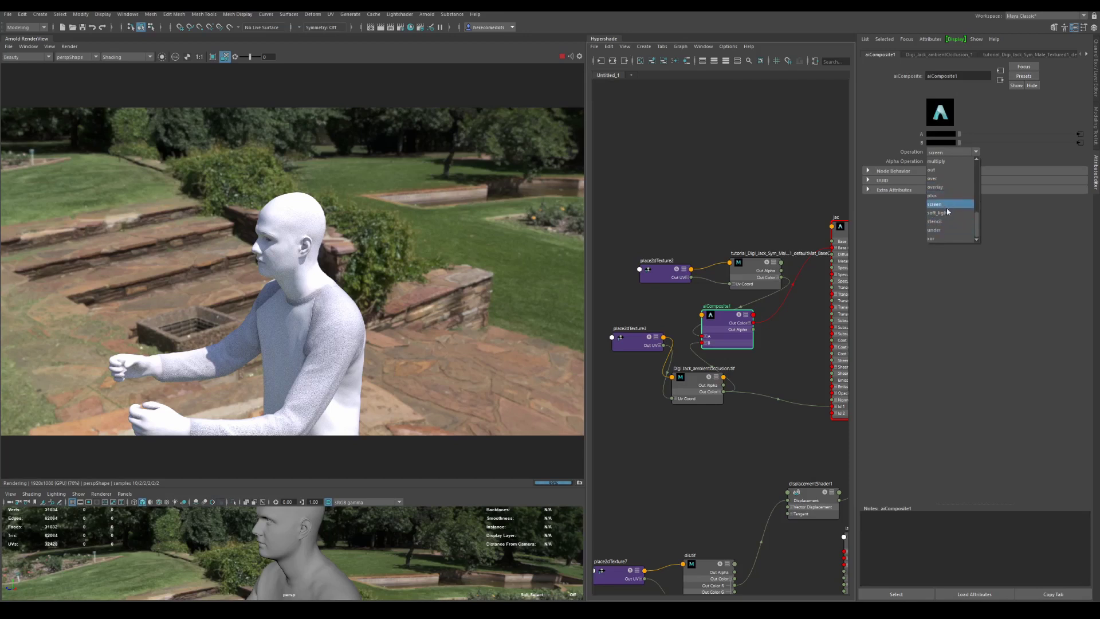
{"action": "scroll", "coordinate": [956, 232], "scroll_direction": "up", "scroll_amount": 3}
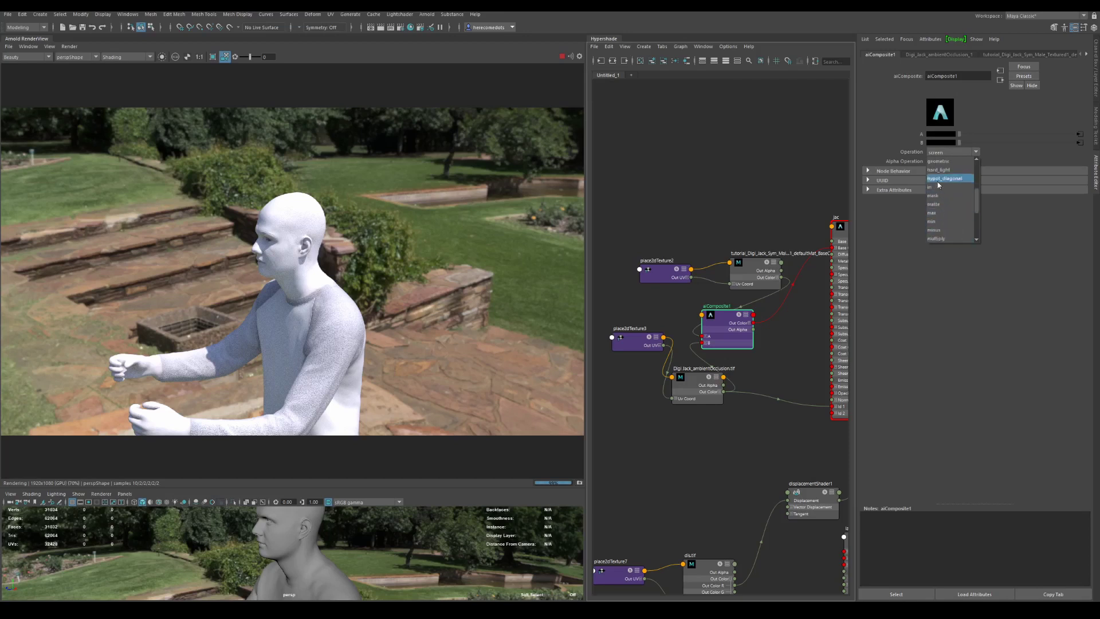
{"action": "left_click", "coordinate": [951, 239]}
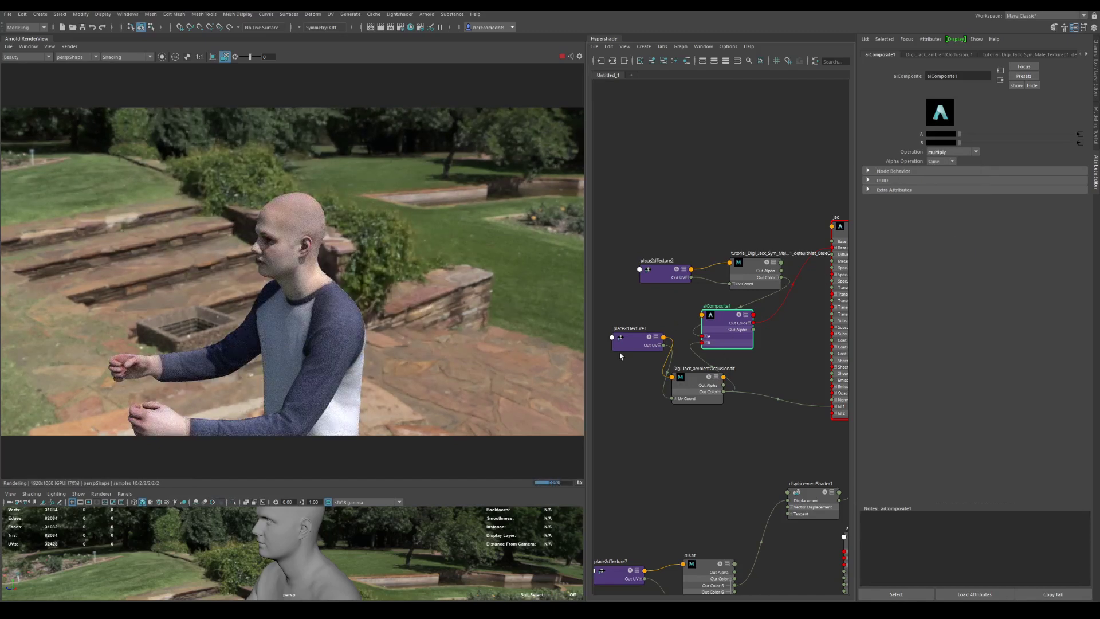
- Reconnect the base color texture's output to the material's subsurface color, and link the composite node's output to the same input
{"action": "left_click_drag", "start_coordinate": [280, 567], "coordinate": [338, 551], "text": "alt"}
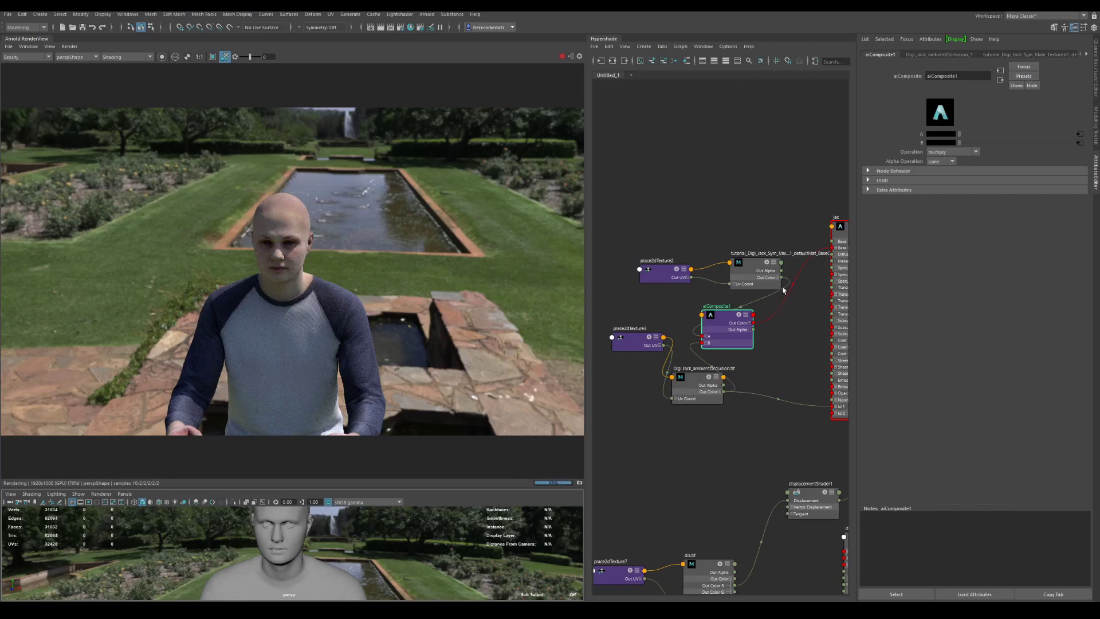
{"action": "left_click_drag", "start_coordinate": [780, 277], "coordinate": [831, 333]}
{"action": "middle_click_drag", "start_coordinate": [808, 379], "coordinate": [763, 384], "text": "alt"}
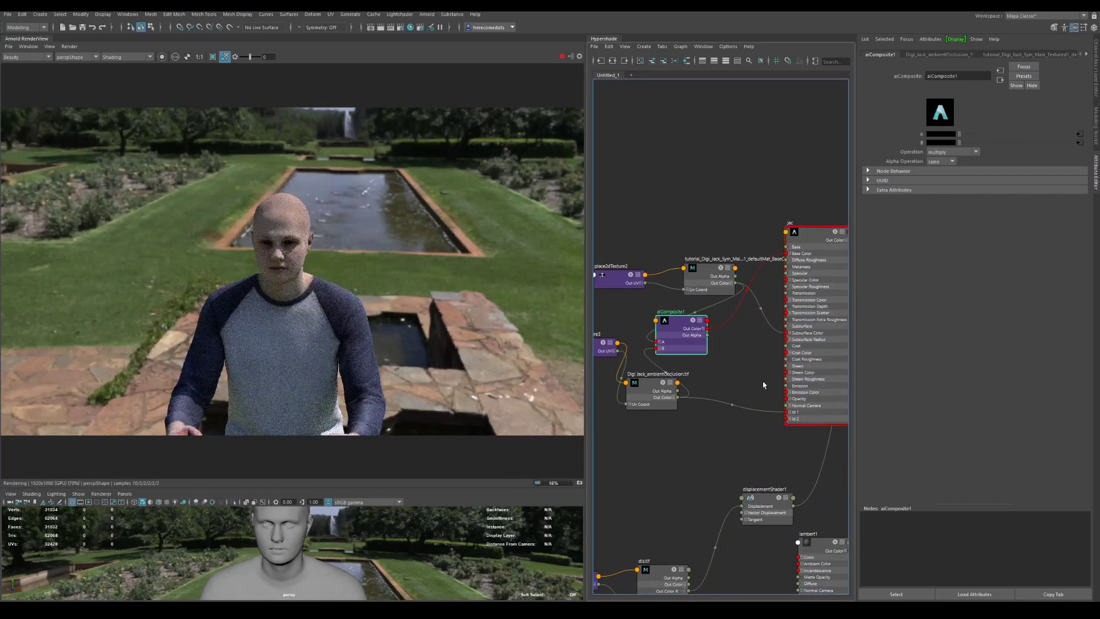
{"action": "left_click", "coordinate": [802, 369]}
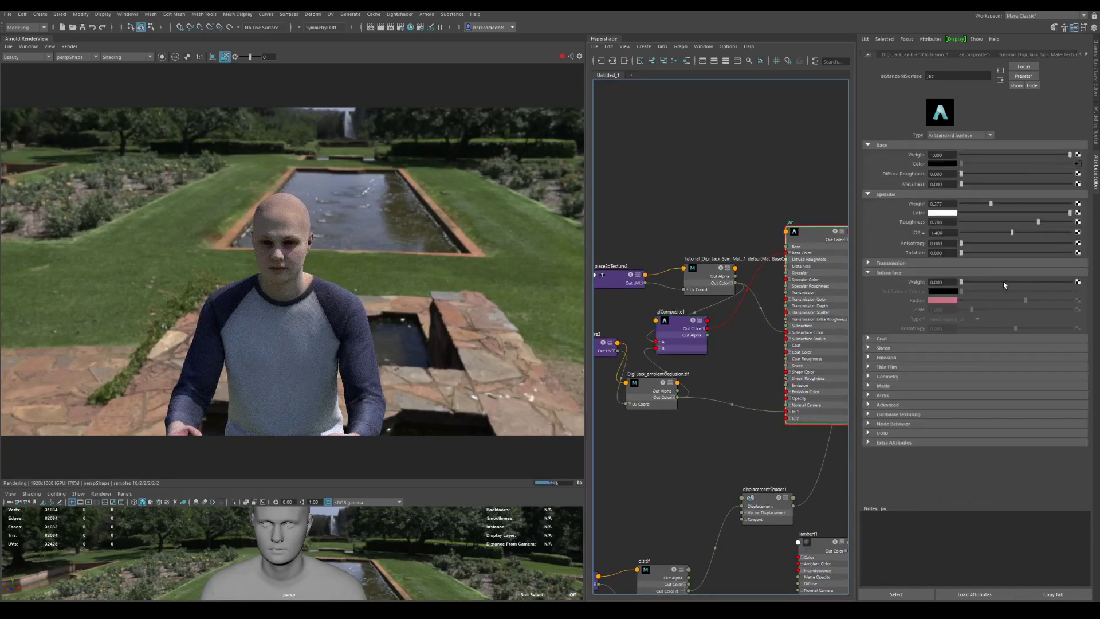
{"action": "left_click_drag", "start_coordinate": [681, 320], "coordinate": [708, 336]}
{"action": "left_click_drag", "start_coordinate": [733, 342], "coordinate": [786, 335]}
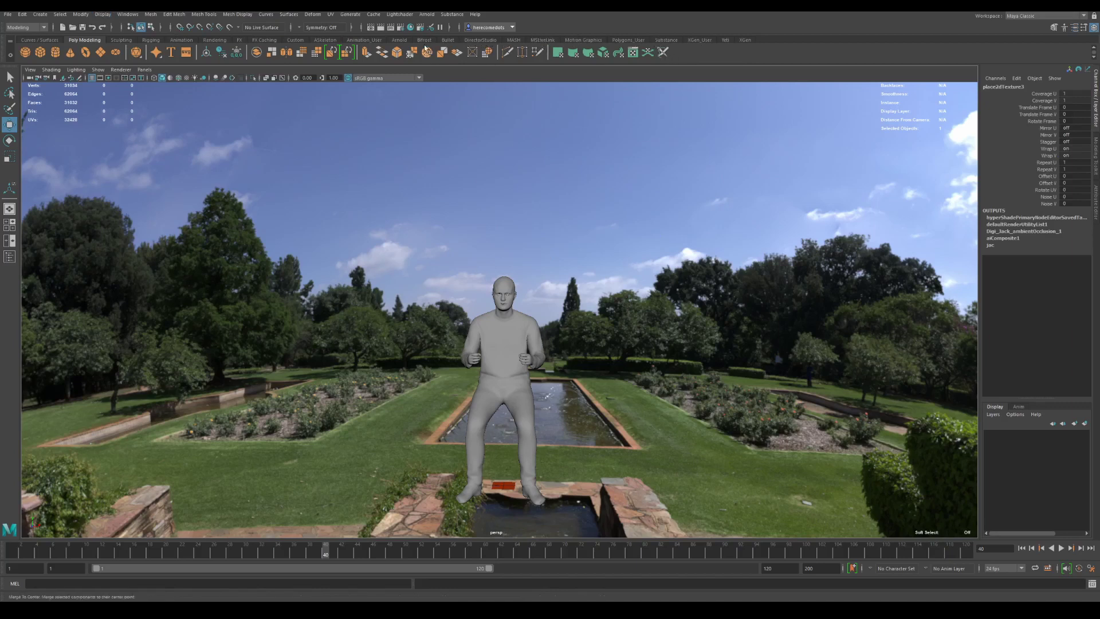
- Open the AdvancedSkeleton rigging tools and import the biped.ma fit skeleton
{"action": "left_click", "coordinate": [325, 39]}
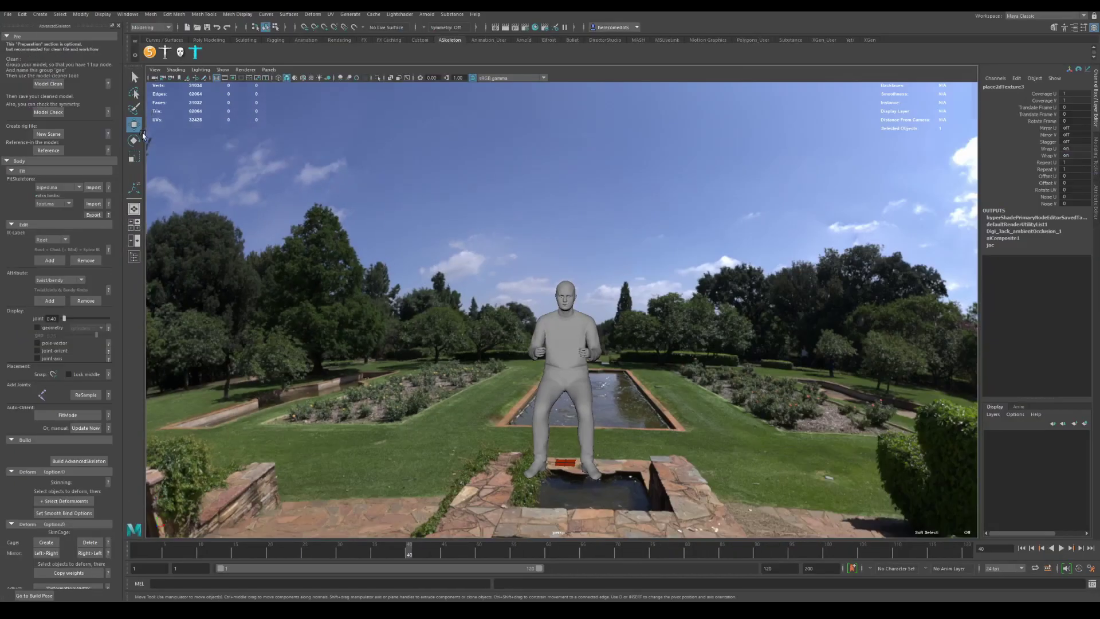
{"action": "left_click", "coordinate": [93, 188]}
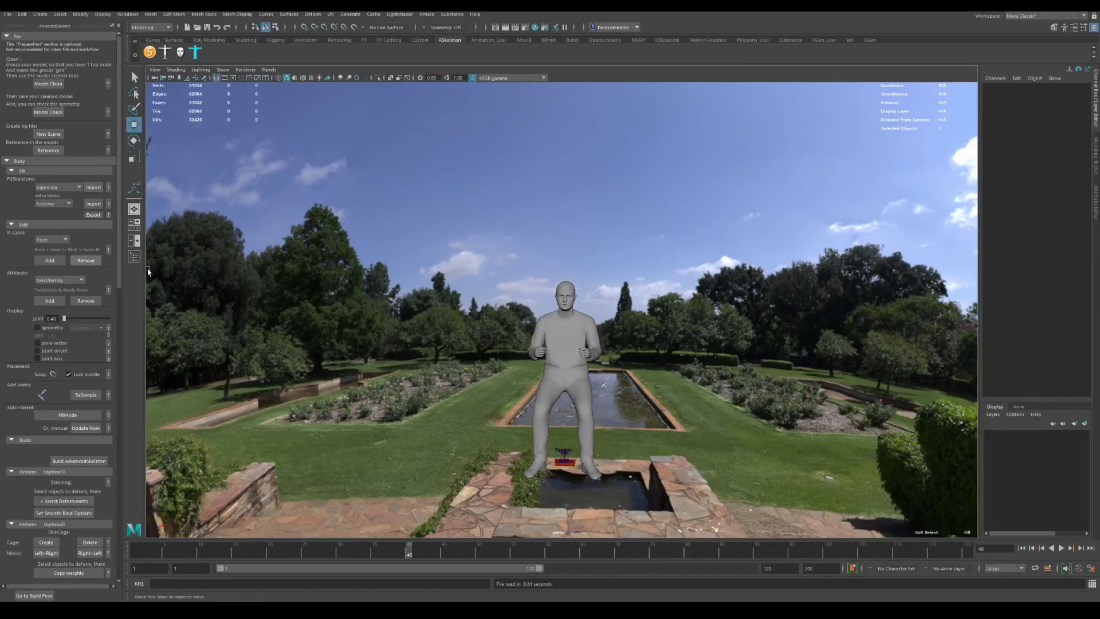
- Select FitSkeleton in the Outliner and scale it up uniformly toward the character's size
{"action": "key", "text": "r"}
{"action": "left_click", "coordinate": [134, 256]}
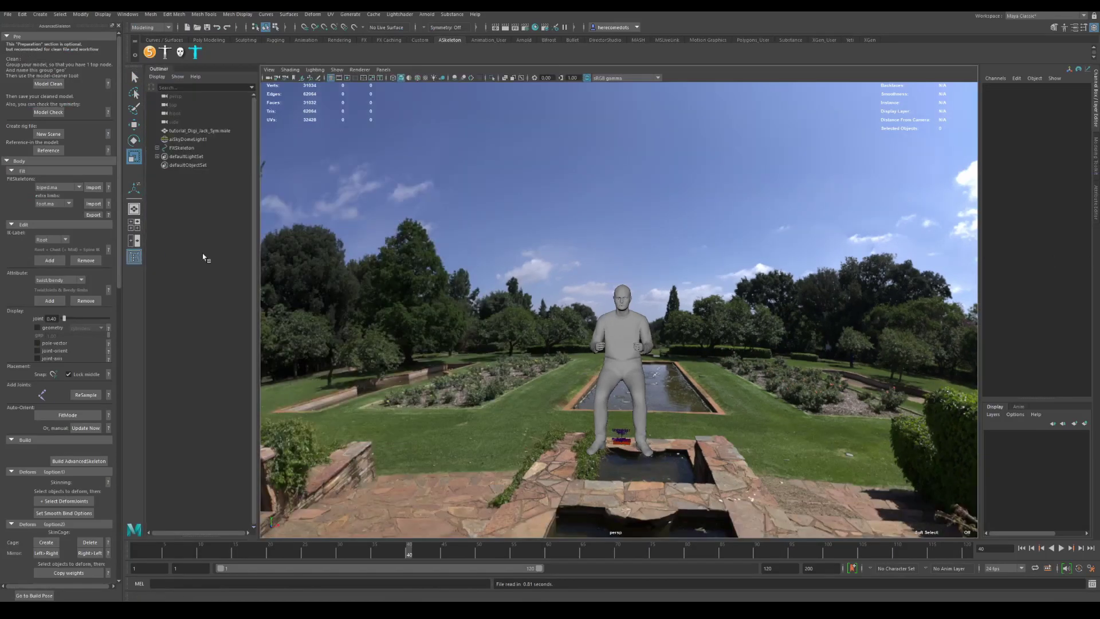
{"action": "left_click", "coordinate": [189, 148]}
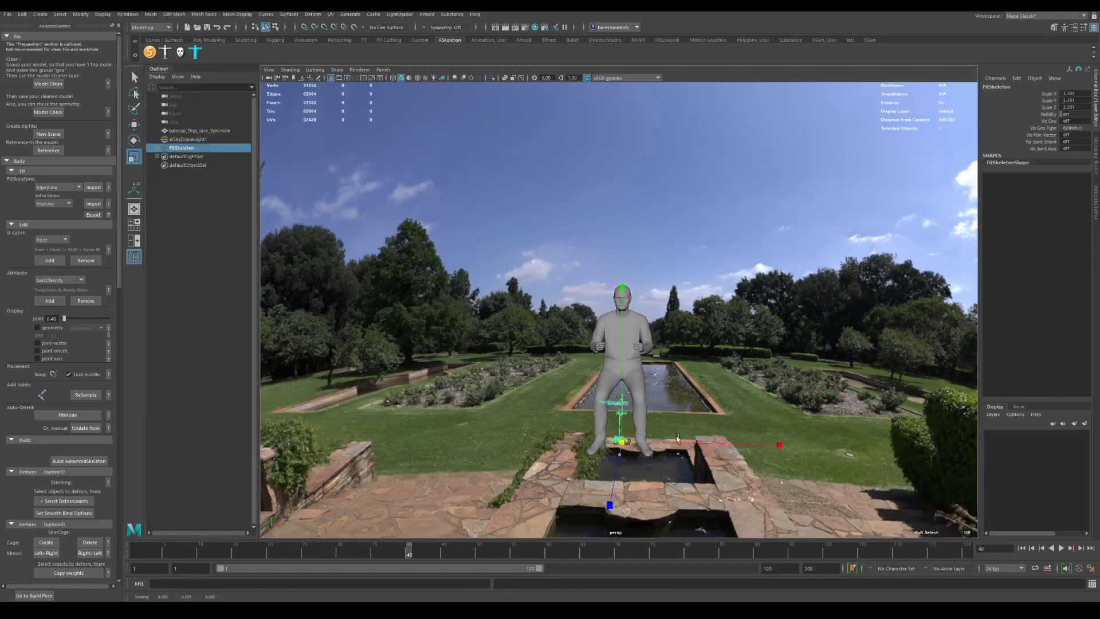
{"action": "left_click_drag", "start_coordinate": [622, 442], "coordinate": [673, 384]}
- Hide the aiSkyDomeLight1 sky dome so the character and skeleton stand against a plain background, and clear the selection
{"action": "left_click", "coordinate": [662, 364]}
{"action": "left_click_drag", "start_coordinate": [601, 414], "coordinate": [628, 369], "text": "alt"}
{"action": "key", "text": "ctrl+h"}
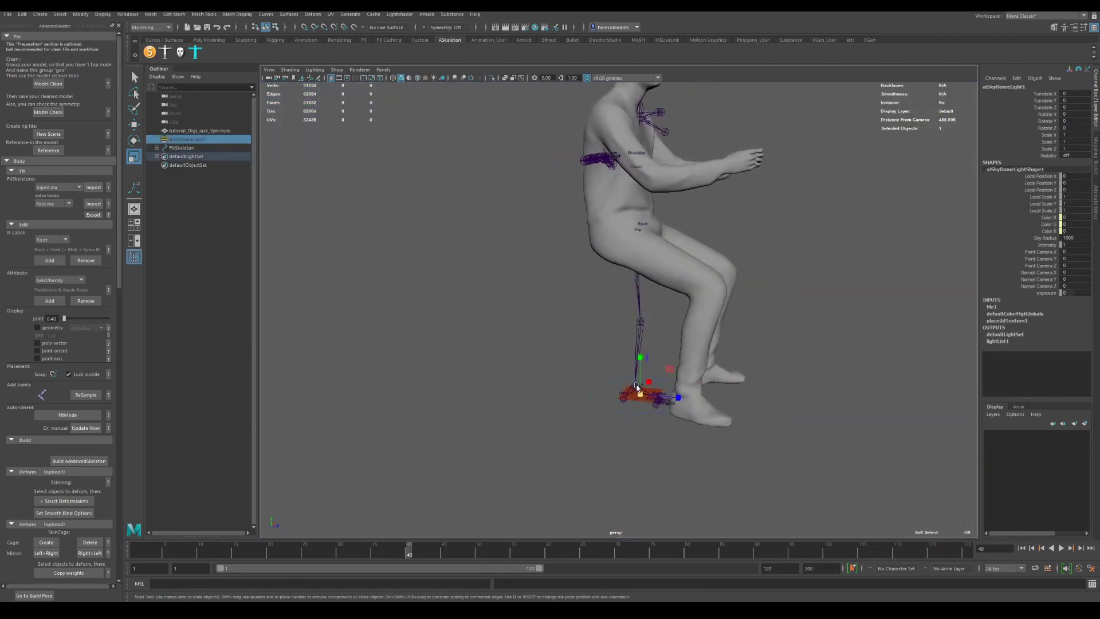
{"action": "left_click", "coordinate": [633, 391]}
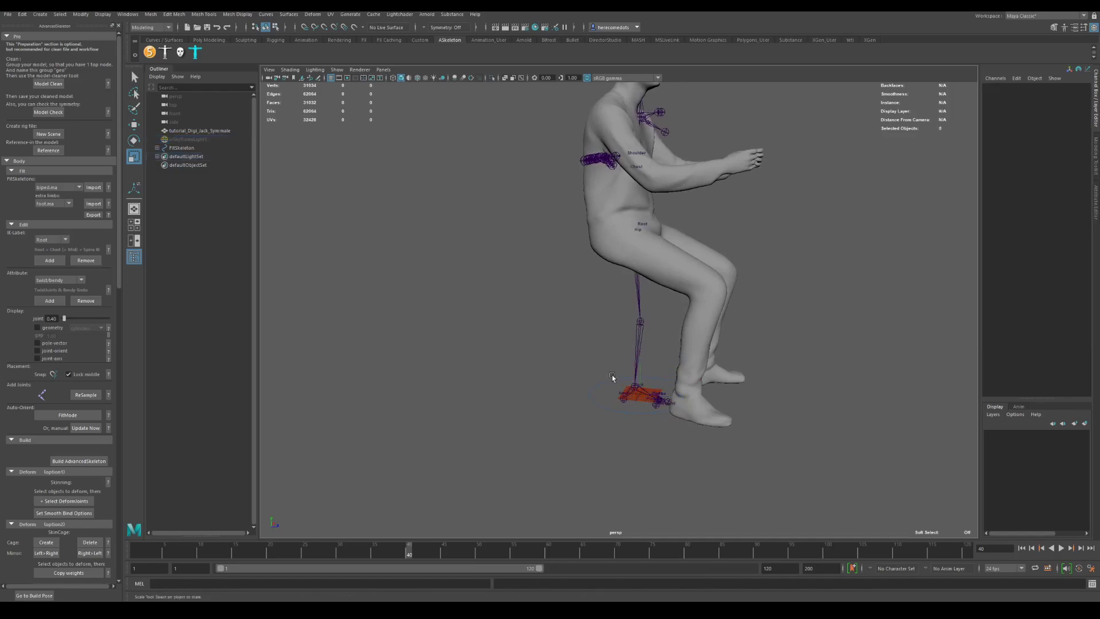
- Move the fit skeleton's ankle joint onto the character's ankle, rotating and scaling it to about 1.52 to fit the foot
{"action": "left_click", "coordinate": [635, 389]}
{"action": "key", "text": "w"}
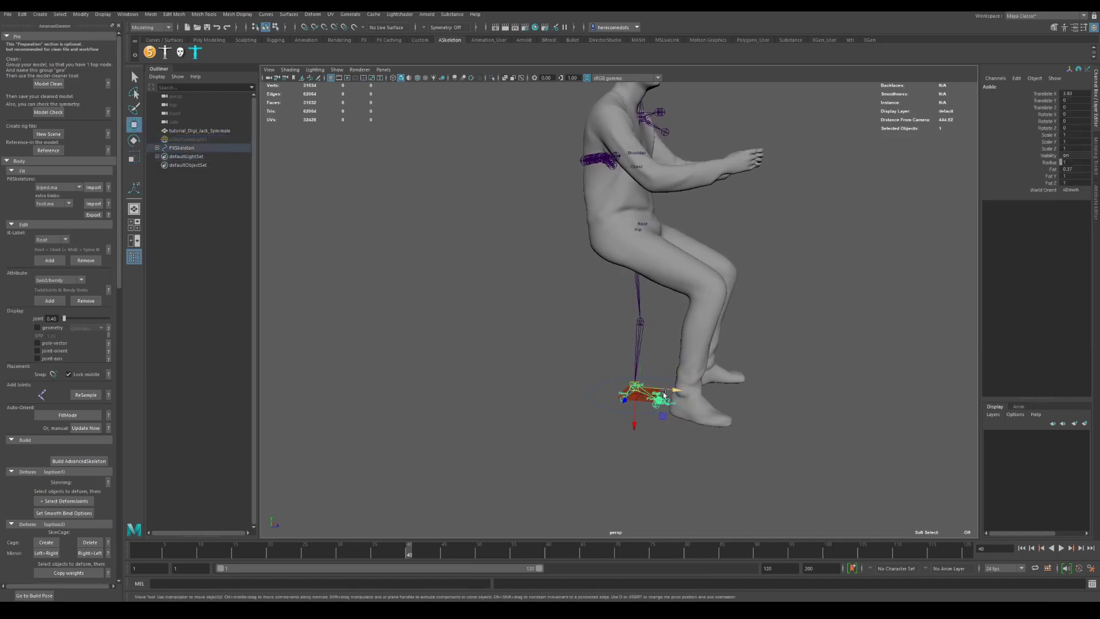
{"action": "left_click_drag", "start_coordinate": [661, 418], "coordinate": [687, 401]}
{"action": "key", "text": "e"}
{"action": "key", "text": "r"}
{"action": "key", "text": "w"}
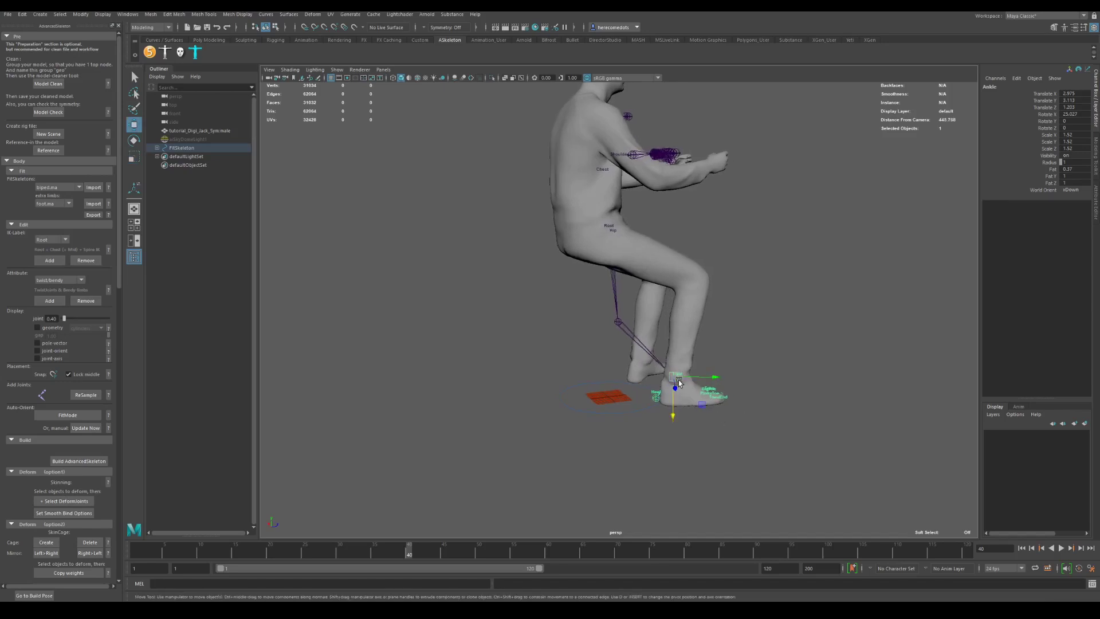
{"action": "left_click", "coordinate": [673, 411]}
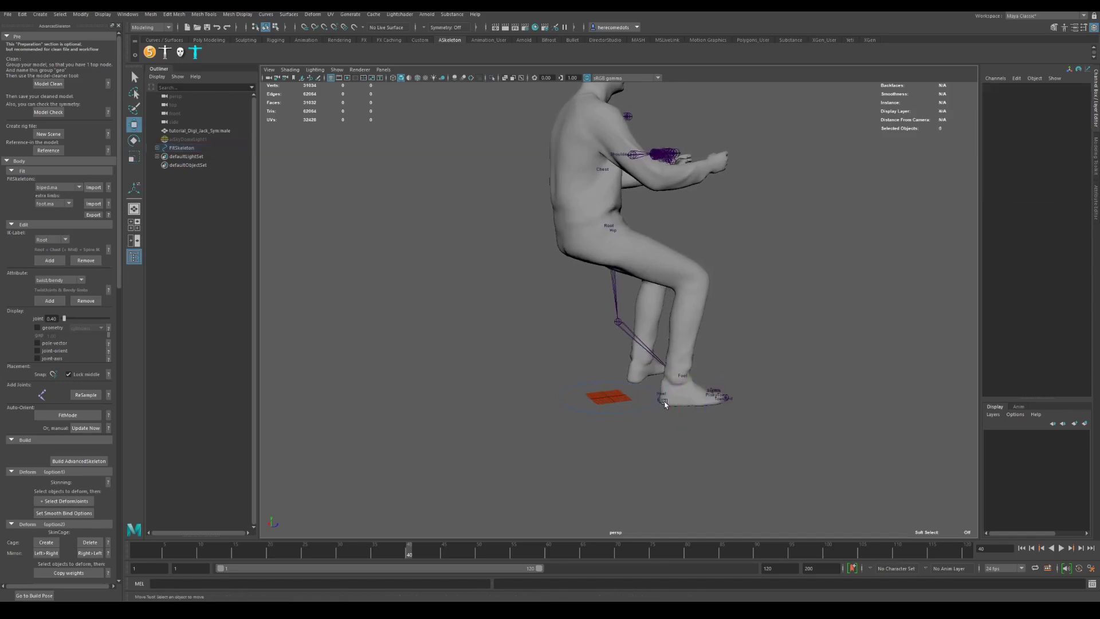
- Move the fit skeleton's knee joint forward and sideways into the centre of the character's bent knee
{"action": "mouse_move", "coordinate": [665, 405]}
{"action": "left_mouse_down", "text": "alt"}
{"action": "mouse_move", "coordinate": [674, 442]}
{"action": "mouse_move", "coordinate": [732, 435]}
{"action": "mouse_move", "coordinate": [643, 407]}
{"action": "left_mouse_up", "text": "alt"}
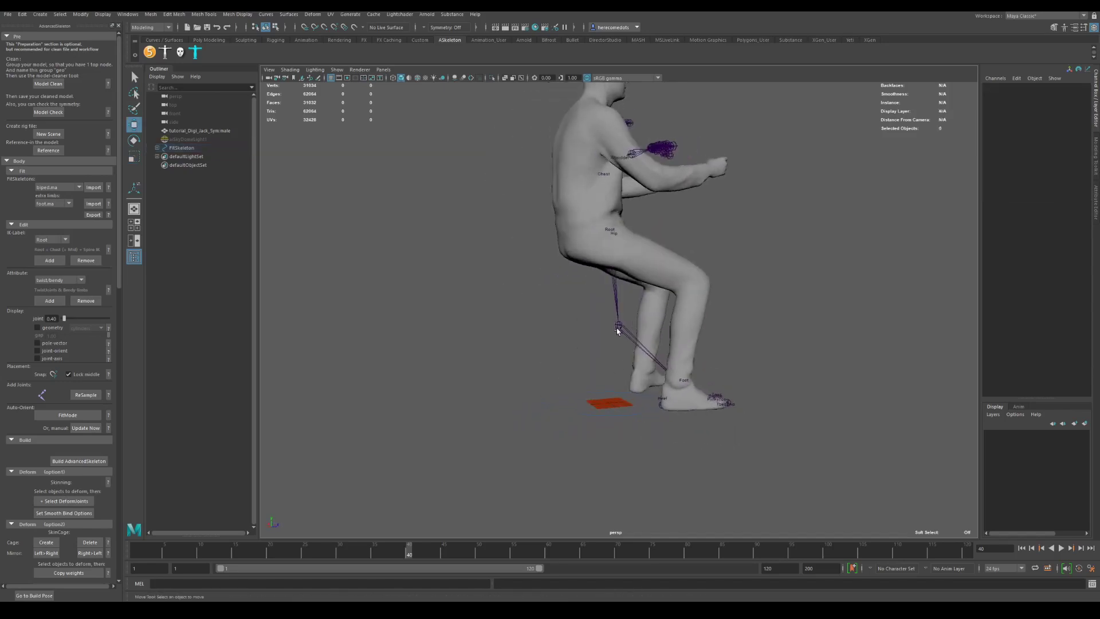
{"action": "left_click", "coordinate": [631, 342]}
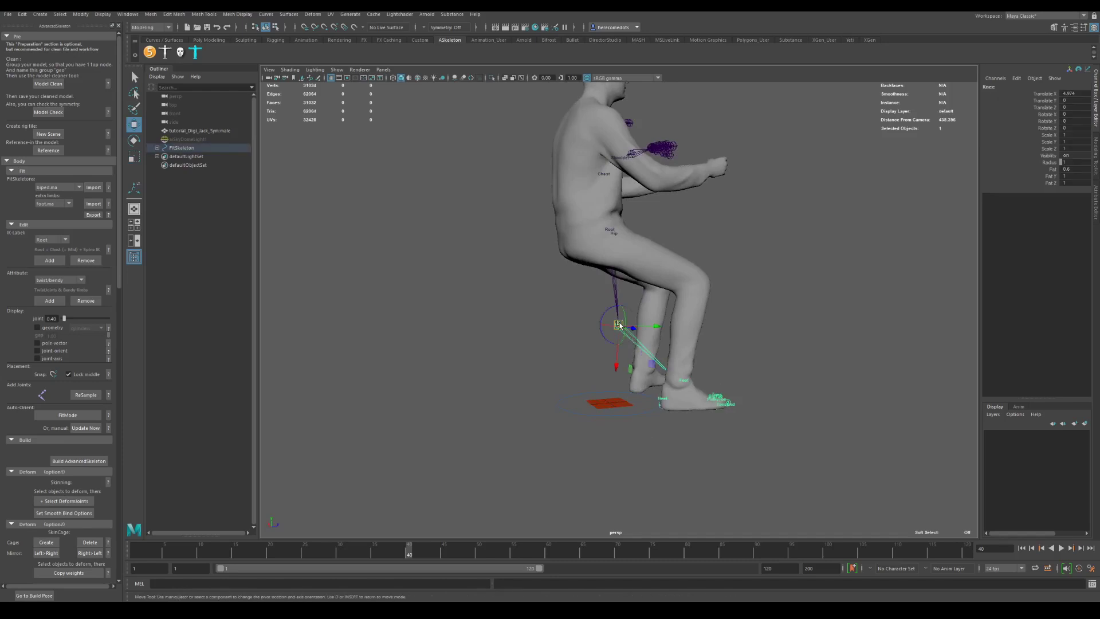
{"action": "left_click_drag", "start_coordinate": [619, 325], "coordinate": [721, 322]}
{"action": "middle_click_drag", "start_coordinate": [714, 335], "coordinate": [641, 381], "text": "alt"}
{"action": "left_click_drag", "start_coordinate": [612, 415], "coordinate": [559, 380]}
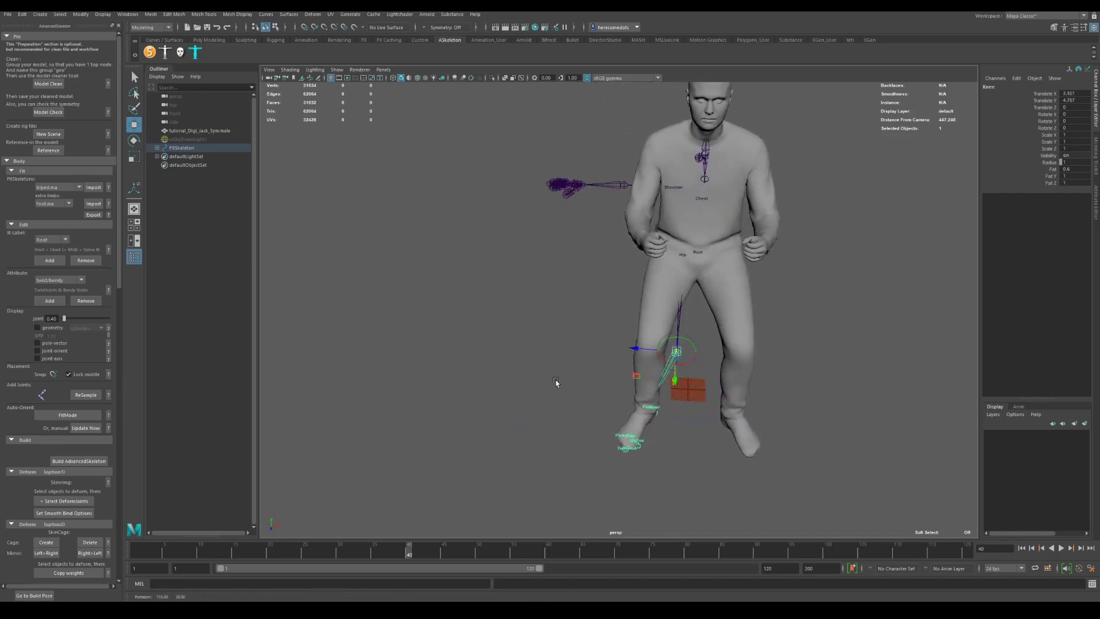
{"action": "left_click_drag", "start_coordinate": [630, 347], "coordinate": [620, 347]}
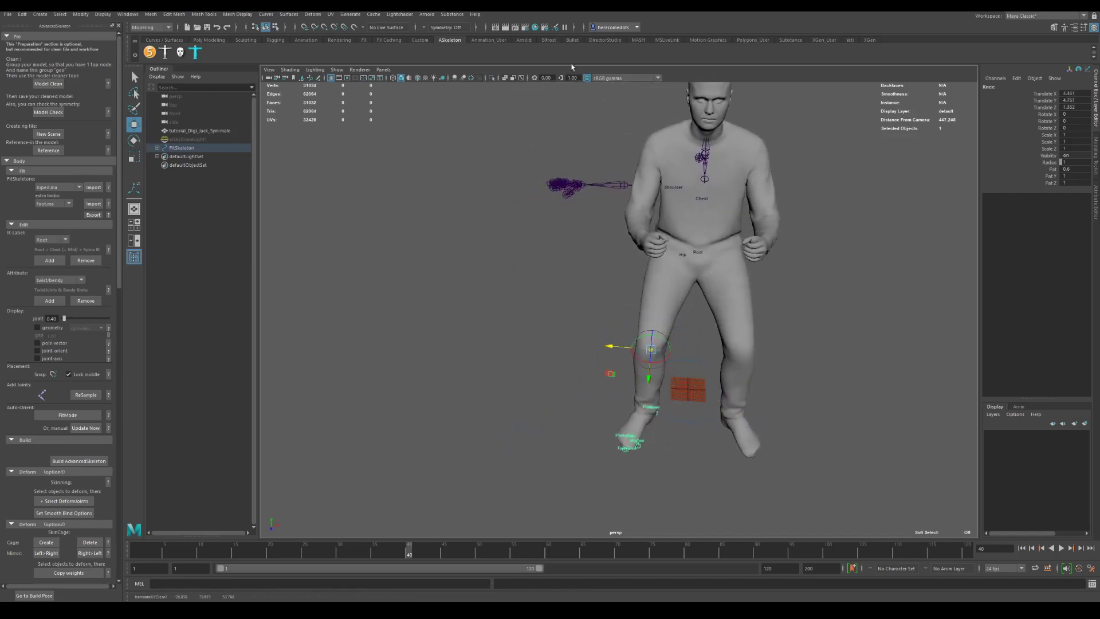
- Show the joints through the mesh with X-ray joints and adjust the elbow joint's height to fit the bent arm
{"action": "left_click", "coordinate": [529, 79]}
{"action": "mouse_move", "coordinate": [707, 280]}
{"action": "left_mouse_down", "text": "alt"}
{"action": "mouse_move", "coordinate": [708, 309]}
{"action": "mouse_move", "coordinate": [705, 274]}
{"action": "left_mouse_up", "text": "alt"}
{"action": "left_click_drag", "start_coordinate": [527, 275], "coordinate": [591, 259], "text": "alt"}
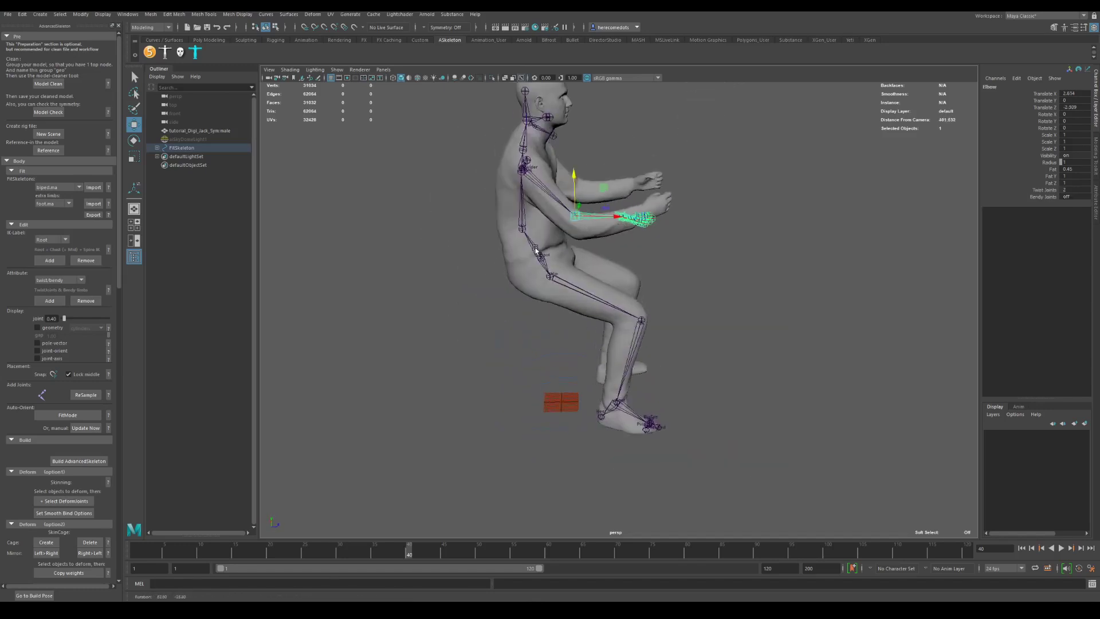
{"action": "left_click_drag", "start_coordinate": [573, 190], "coordinate": [573, 200]}
{"action": "left_click_drag", "start_coordinate": [620, 242], "coordinate": [617, 274], "text": "alt"}
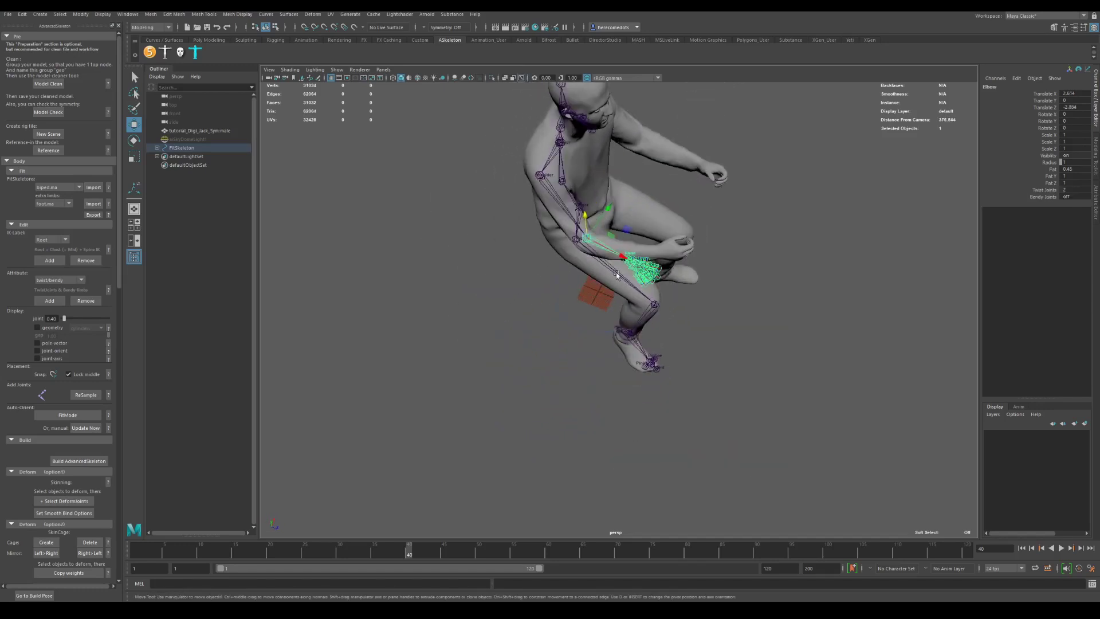
{"action": "left_click", "coordinate": [524, 335]}
{"action": "left_click_drag", "start_coordinate": [640, 332], "coordinate": [672, 263], "text": "alt"}
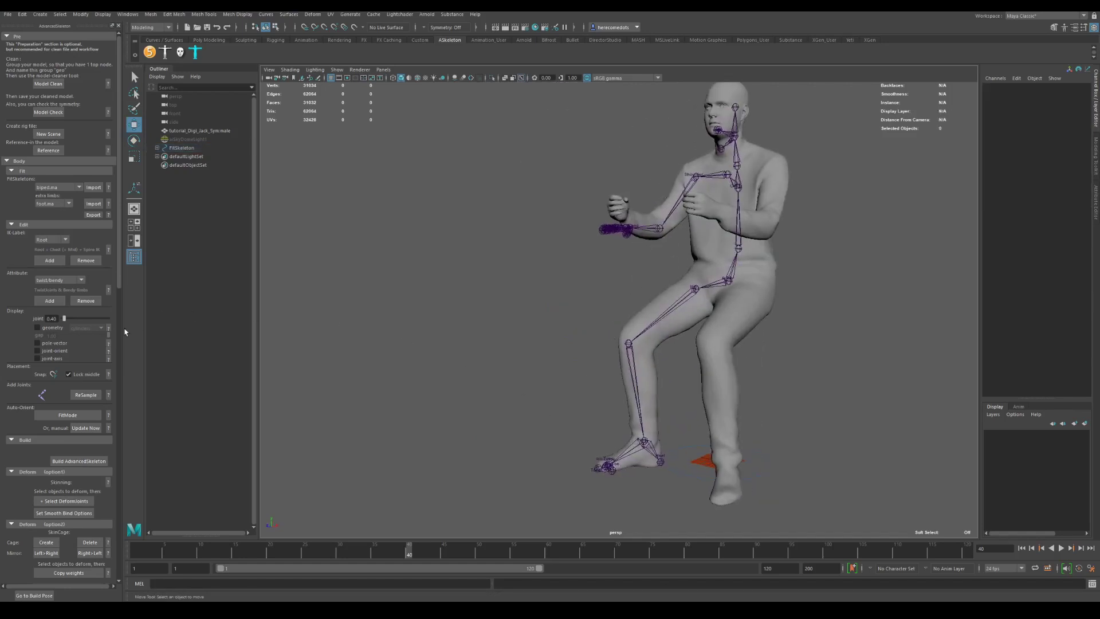
- Turn on textured display for the character, turn off X-ray joints, and clear the selection
{"action": "scroll", "coordinate": [78, 352], "scroll_direction": "down", "scroll_amount": 5}
{"action": "left_click_drag", "start_coordinate": [603, 262], "coordinate": [526, 267], "text": "alt"}
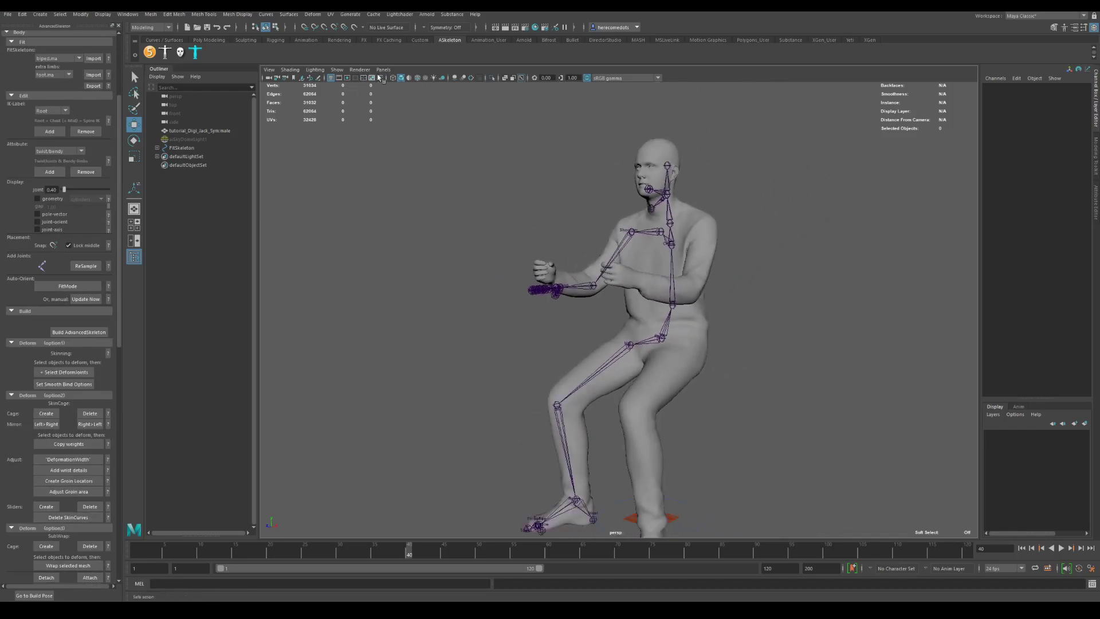
{"action": "left_click", "coordinate": [425, 78]}
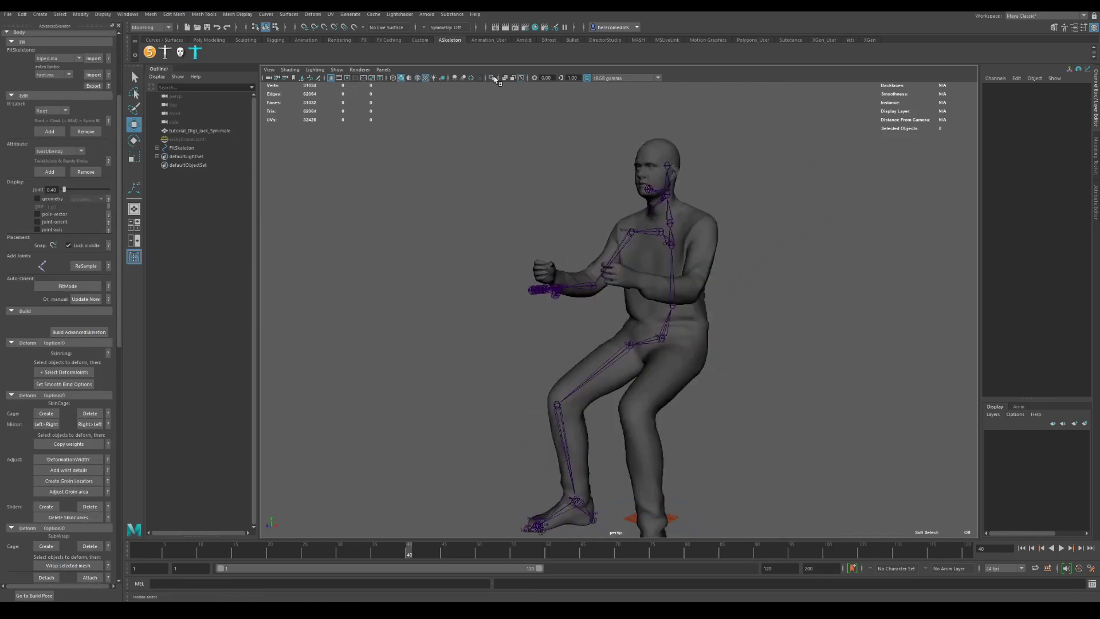
{"action": "left_click", "coordinate": [524, 79]}
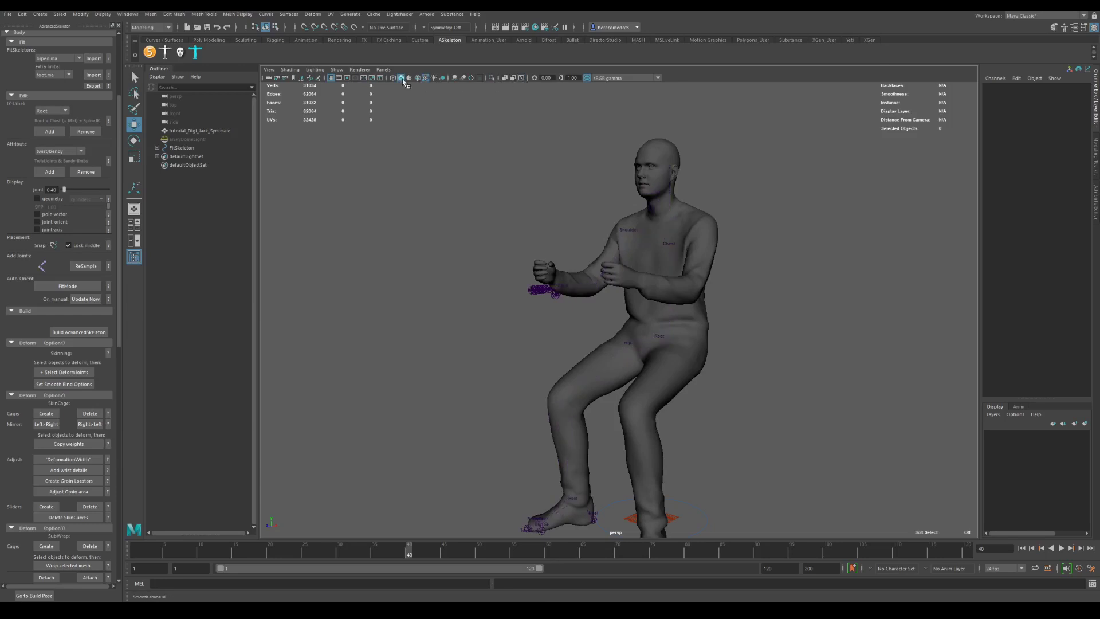
{"action": "left_click", "coordinate": [654, 169]}
{"action": "left_click", "coordinate": [537, 177]}
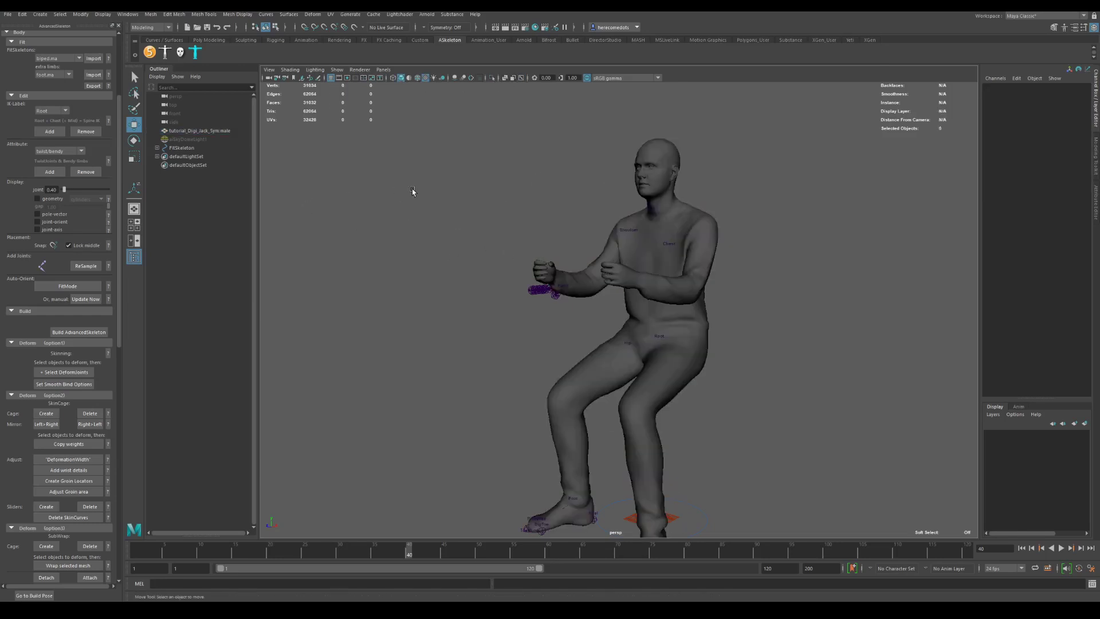